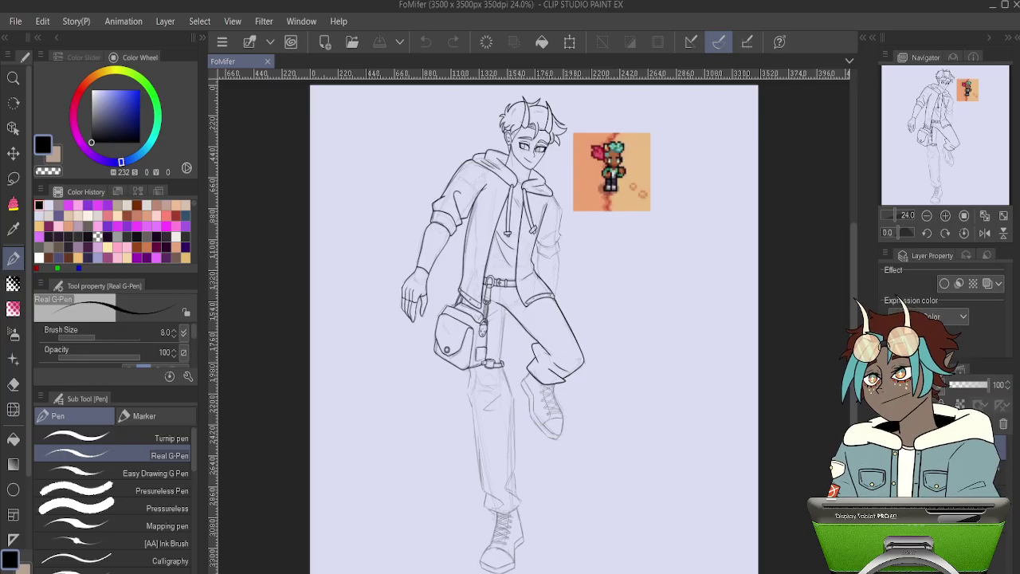
# - Compare the line art with the underlying sketch by toggling their layers' visibility, leaving both shown
pyautogui.click(889, 447)
pyautogui.click(889, 447)
pyautogui.click(889, 447)
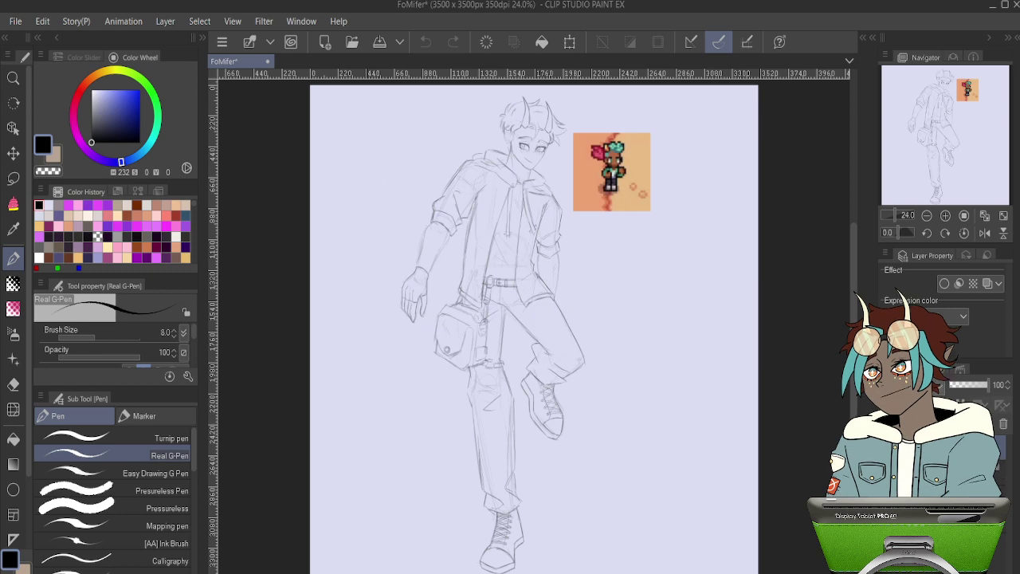
pyautogui.click(888, 447)
pyautogui.click(889, 447)
pyautogui.click(888, 447)
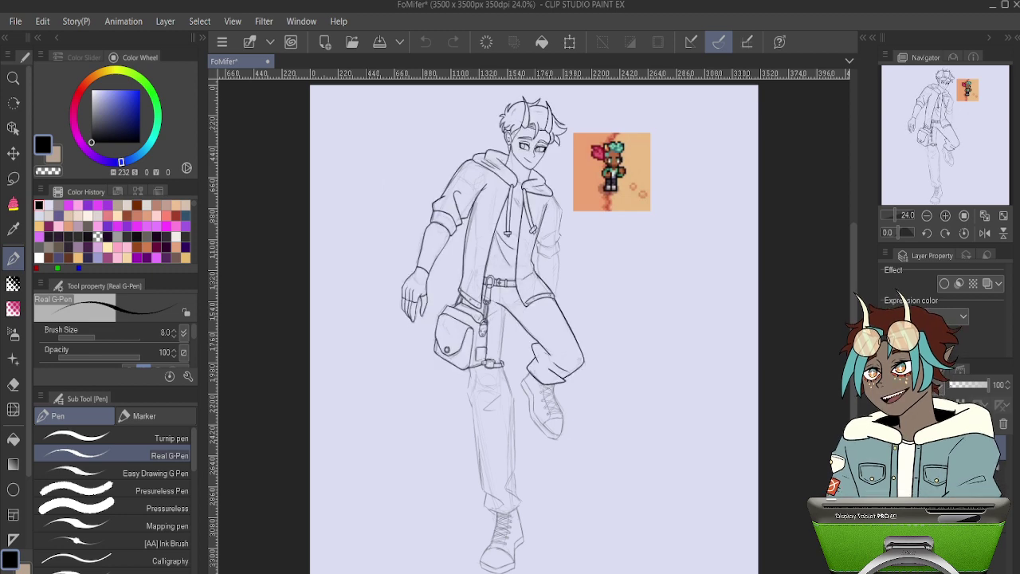
pyautogui.hotkey('ctrl', 'z')
pyautogui.hotkey('ctrl', 'y')
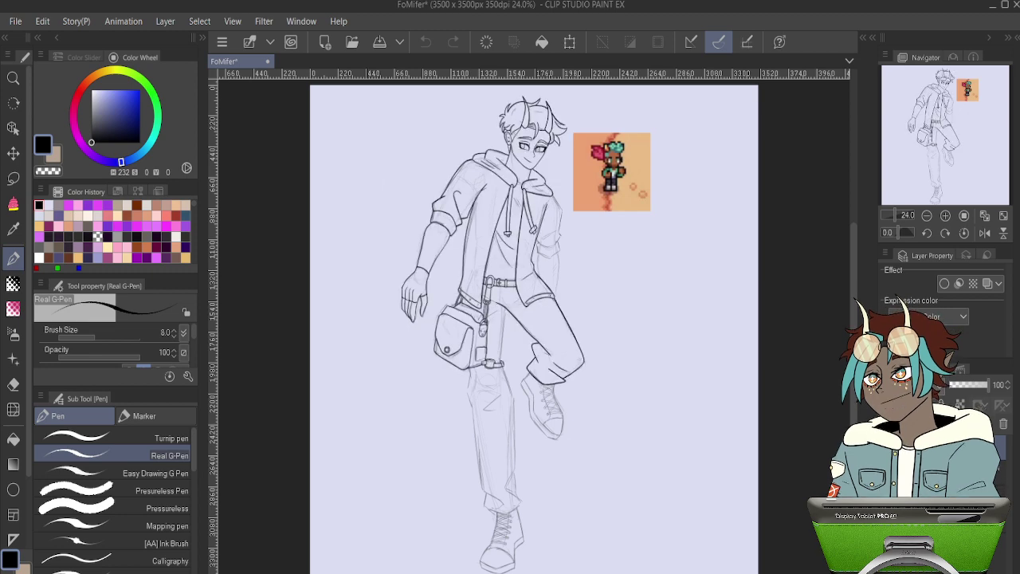
pyautogui.click(889, 471)
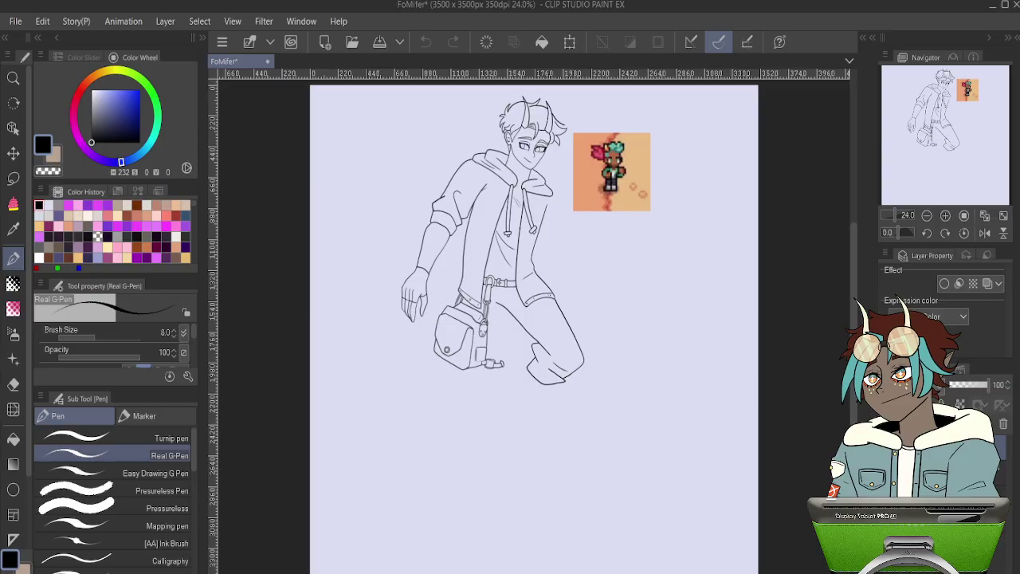
pyautogui.hotkey('ctrl', 'z')
pyautogui.hotkey('ctrl', 'y')
pyautogui.hotkey('ctrl', 'z')
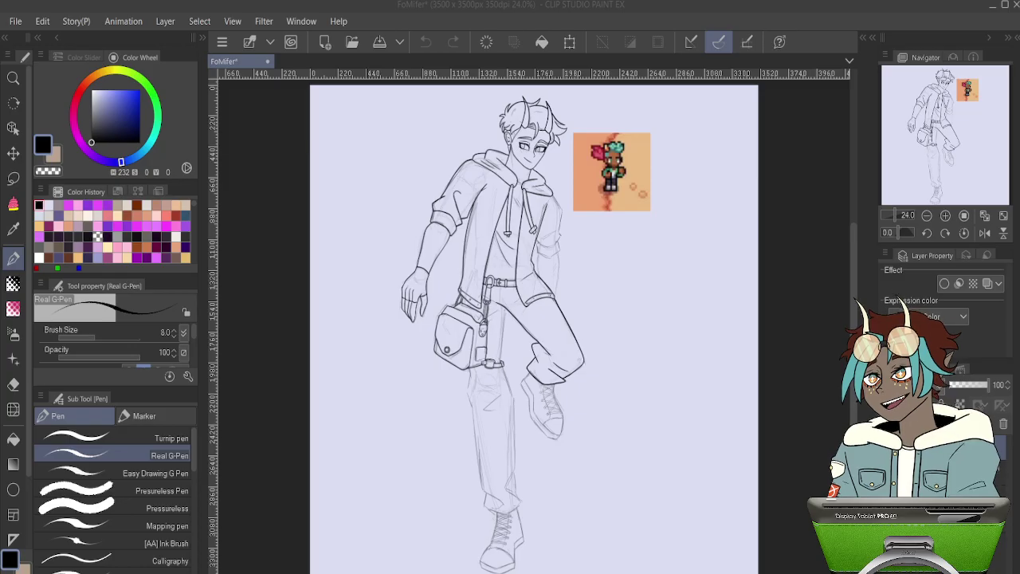
# - Using the Turnip pen, ink the outer edge of the character's left sleeve from the hood down to the rolled cuff
pyautogui.scroll(5, 563, 212)
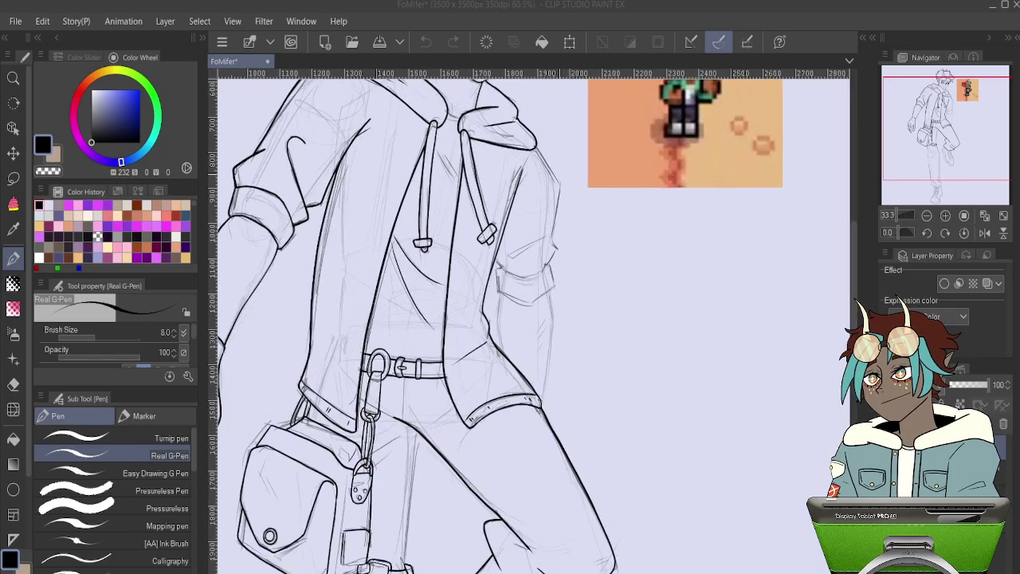
pyautogui.scroll(3, 570, 160)
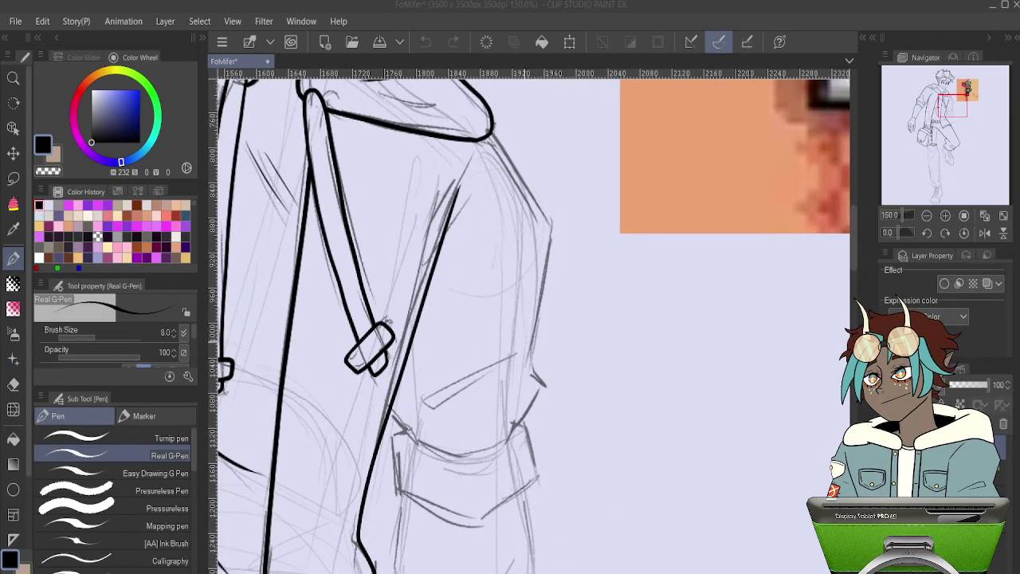
pyautogui.click(492, 129)
pyautogui.moveTo(492, 131); pyautogui.dragTo(528, 193)
pyautogui.hotkey('ctrl', 'z')
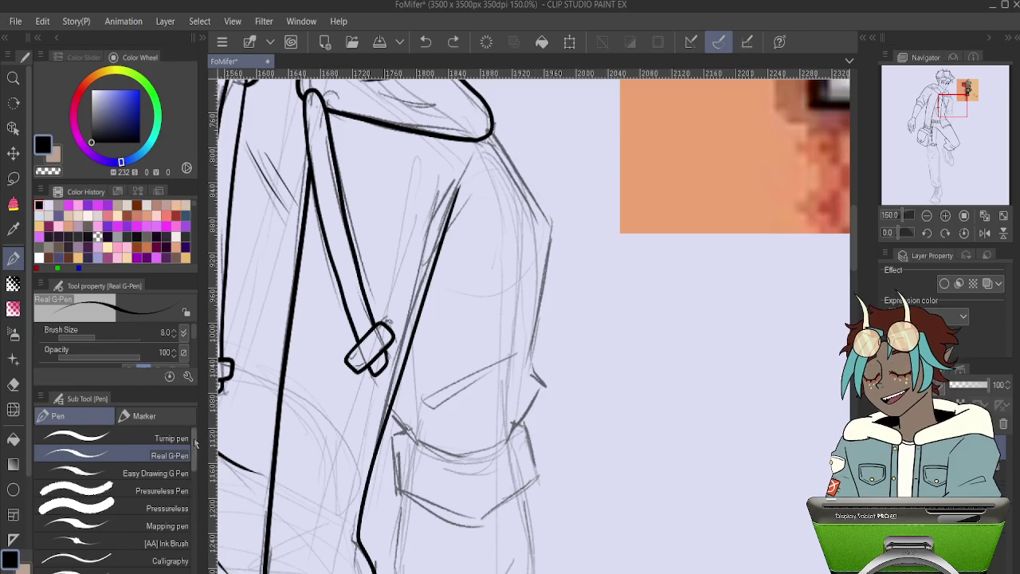
pyautogui.click(172, 437)
pyautogui.moveTo(491, 127); pyautogui.dragTo(550, 224)
pyautogui.hotkey('ctrl', 'z')
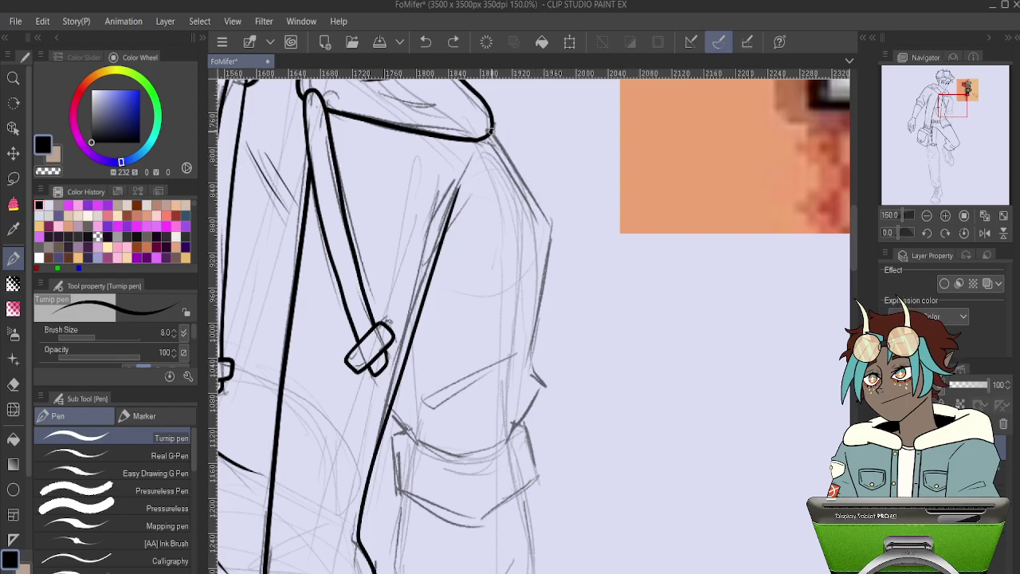
pyautogui.moveTo(493, 129)
pyautogui.mouseDown()
pyautogui.moveTo(551, 235)
pyautogui.moveTo(533, 344)
pyautogui.moveTo(539, 384)
pyautogui.moveTo(505, 440)
pyautogui.mouseUp()
# - Ink the outer side and the angled lower edge of the left sleeve's rolled cuff over the sketch
pyautogui.scroll(6, 504, 404)
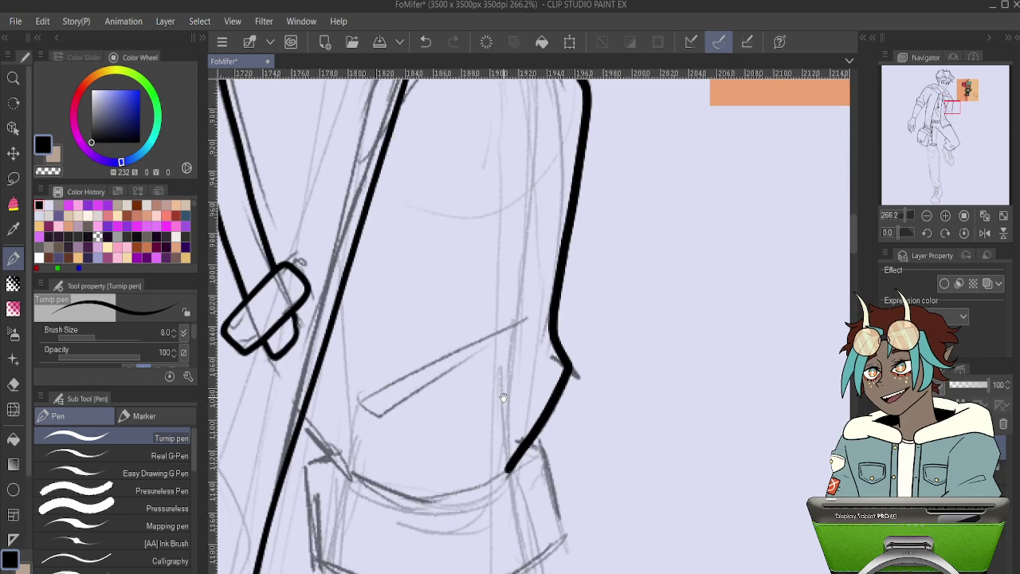
pyautogui.moveTo(568, 419); pyautogui.dragTo(580, 250)
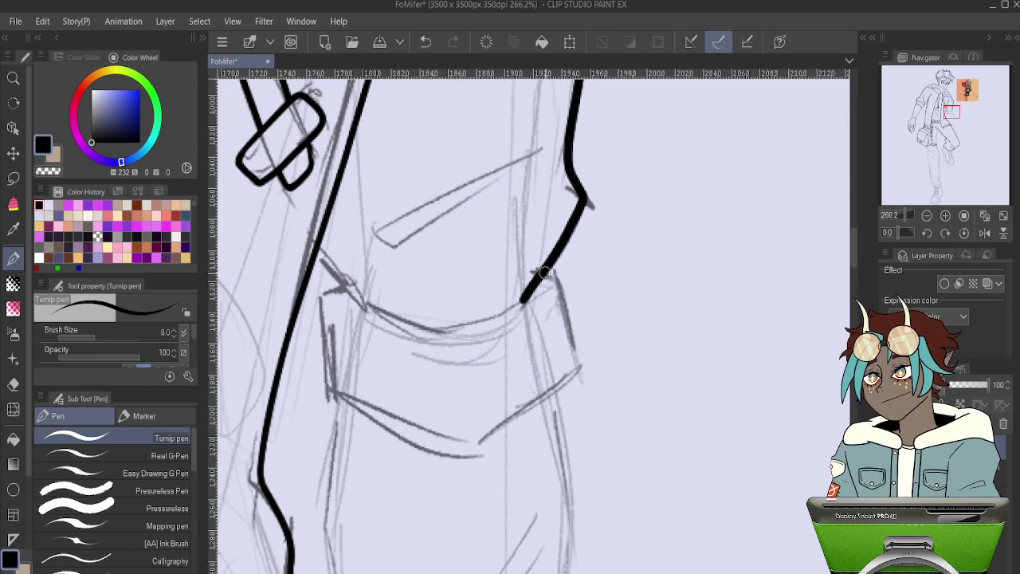
pyautogui.moveTo(533, 275)
pyautogui.mouseDown()
pyautogui.moveTo(569, 309)
pyautogui.moveTo(575, 370)
pyautogui.mouseUp()
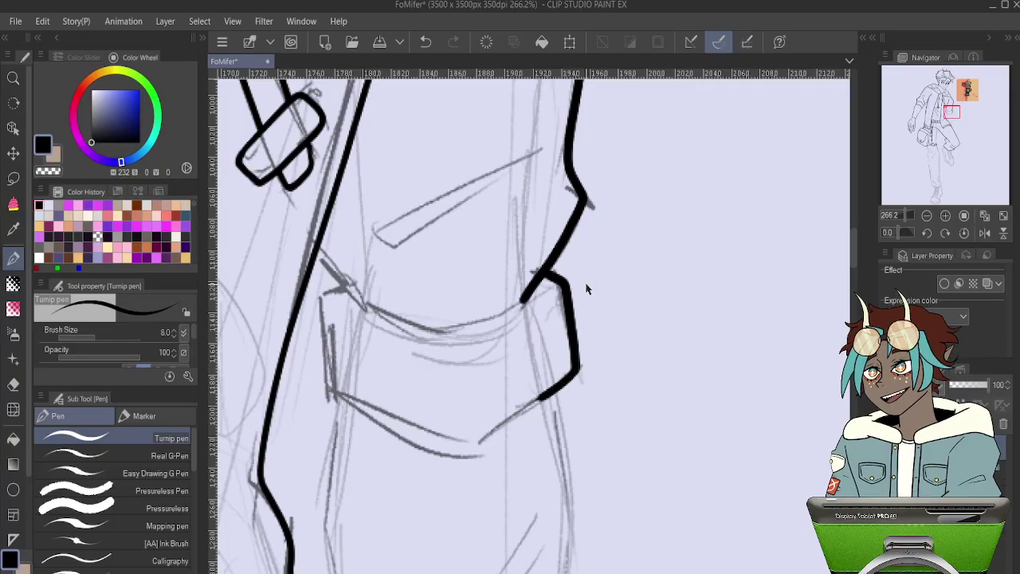
pyautogui.hotkey('ctrl', 'z')
pyautogui.moveTo(556, 281)
pyautogui.mouseDown()
pyautogui.moveTo(572, 355)
pyautogui.moveTo(558, 389)
pyautogui.mouseUp()
pyautogui.hotkey('ctrl', 'z')
pyautogui.moveTo(550, 275)
pyautogui.mouseDown()
pyautogui.moveTo(575, 349)
pyautogui.moveTo(567, 383)
pyautogui.moveTo(483, 432)
pyautogui.moveTo(405, 425)
pyautogui.moveTo(324, 389)
pyautogui.mouseUp()
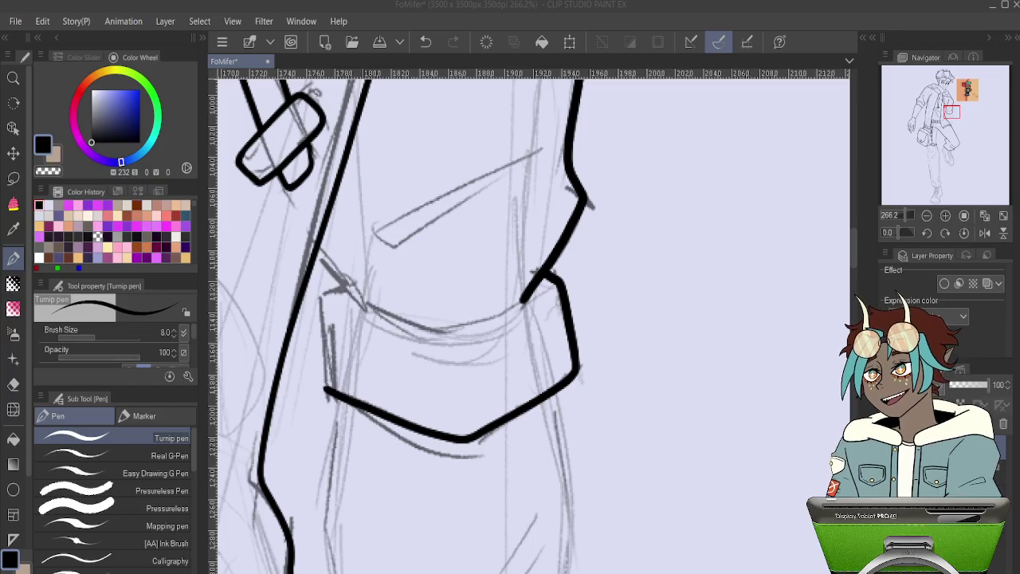
# - Ink the short sleeve line from the jacket's front edge and continue it into the cuff's inner side down to its lower edge
pyautogui.moveTo(316, 246)
pyautogui.mouseDown()
pyautogui.moveTo(343, 287)
pyautogui.moveTo(402, 323)
pyautogui.mouseUp()
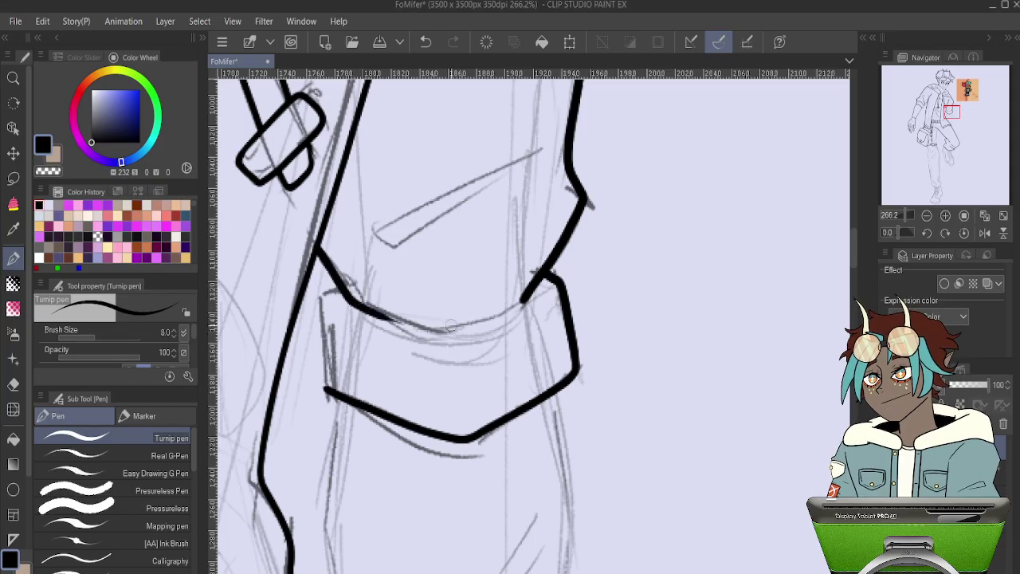
pyautogui.hotkey('ctrl', 'z')
pyautogui.moveTo(325, 253); pyautogui.dragTo(344, 284)
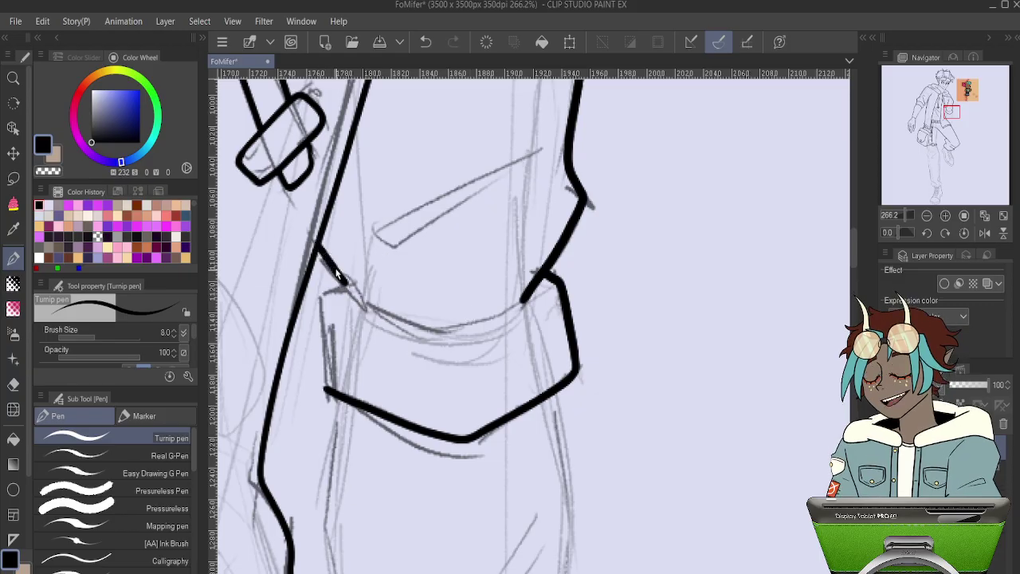
pyautogui.hotkey('ctrl', 'z')
pyautogui.moveTo(316, 248)
pyautogui.mouseDown()
pyautogui.moveTo(336, 283)
pyautogui.moveTo(320, 296)
pyautogui.moveTo(335, 398)
pyautogui.mouseUp()
pyautogui.hotkey('ctrl', 'z')
pyautogui.moveTo(316, 248)
pyautogui.mouseDown()
pyautogui.moveTo(338, 284)
pyautogui.moveTo(320, 306)
pyautogui.moveTo(325, 392)
pyautogui.mouseUp()
# - Ink the curved seam along the top of the left cuff, redrawing it until the arc sits cleanly
pyautogui.moveTo(526, 296)
pyautogui.mouseDown()
pyautogui.moveTo(445, 328)
pyautogui.moveTo(385, 316)
pyautogui.moveTo(333, 281)
pyautogui.mouseUp()
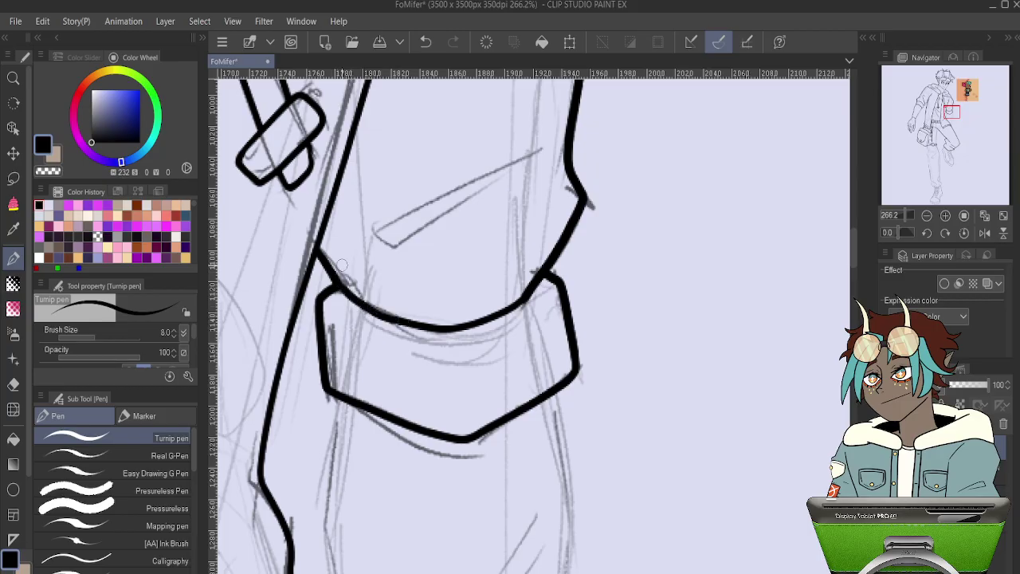
pyautogui.hotkey('ctrl', 'z')
pyautogui.moveTo(545, 273)
pyautogui.mouseDown()
pyautogui.moveTo(519, 303)
pyautogui.moveTo(451, 326)
pyautogui.moveTo(398, 318)
pyautogui.moveTo(328, 269)
pyautogui.mouseUp()
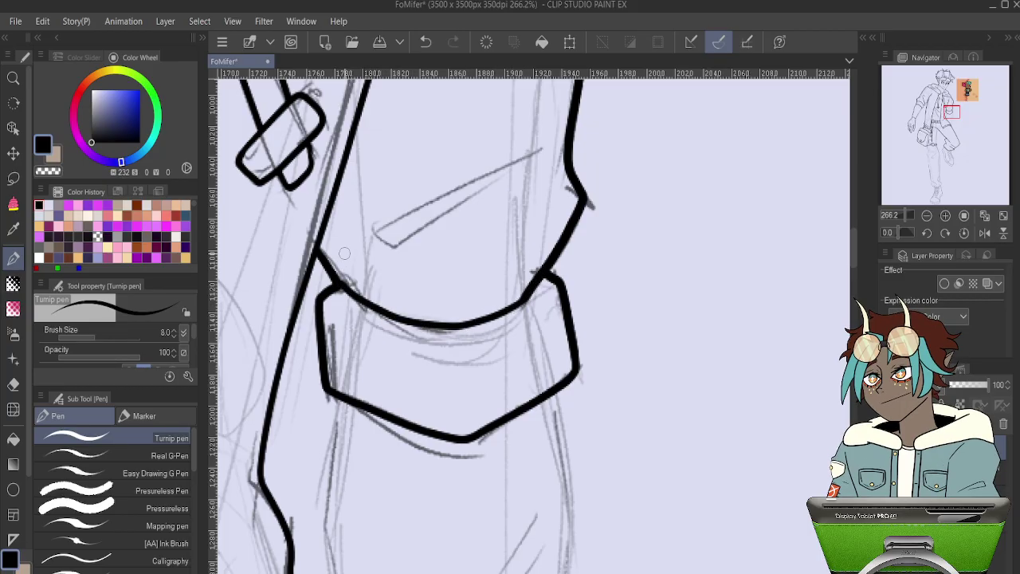
pyautogui.hotkey('ctrl', 'z')
pyautogui.moveTo(530, 292)
pyautogui.mouseDown()
pyautogui.moveTo(479, 323)
pyautogui.moveTo(319, 295)
pyautogui.mouseUp()
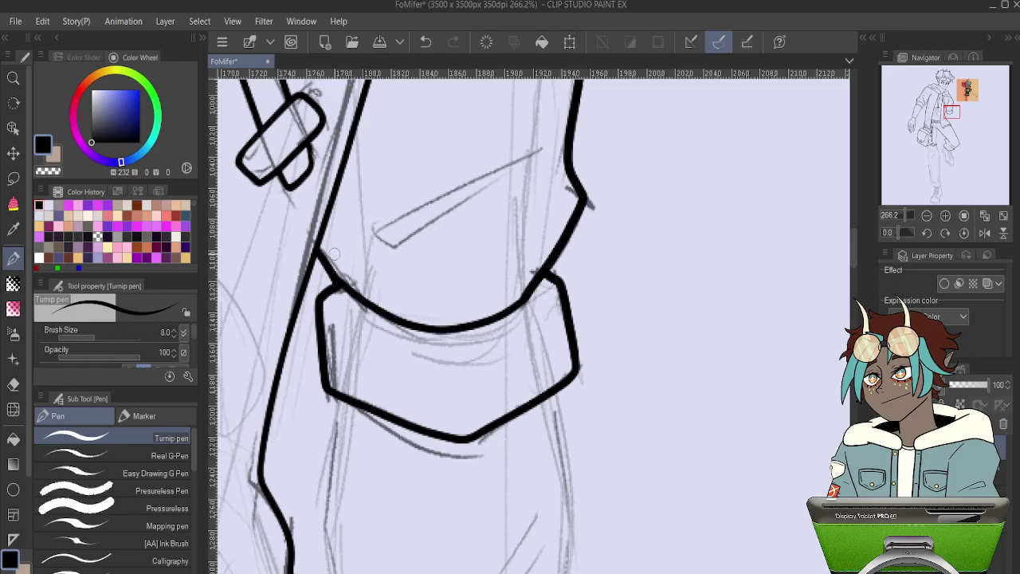
# - Ink the narrow diagonal fabric fold on the left sleeve just above the cuff
pyautogui.moveTo(520, 213); pyautogui.dragTo(532, 336)
pyautogui.moveTo(434, 308)
pyautogui.mouseDown()
pyautogui.moveTo(518, 292)
pyautogui.moveTo(386, 363)
pyautogui.mouseUp()
pyautogui.hotkey('ctrl', 'z')
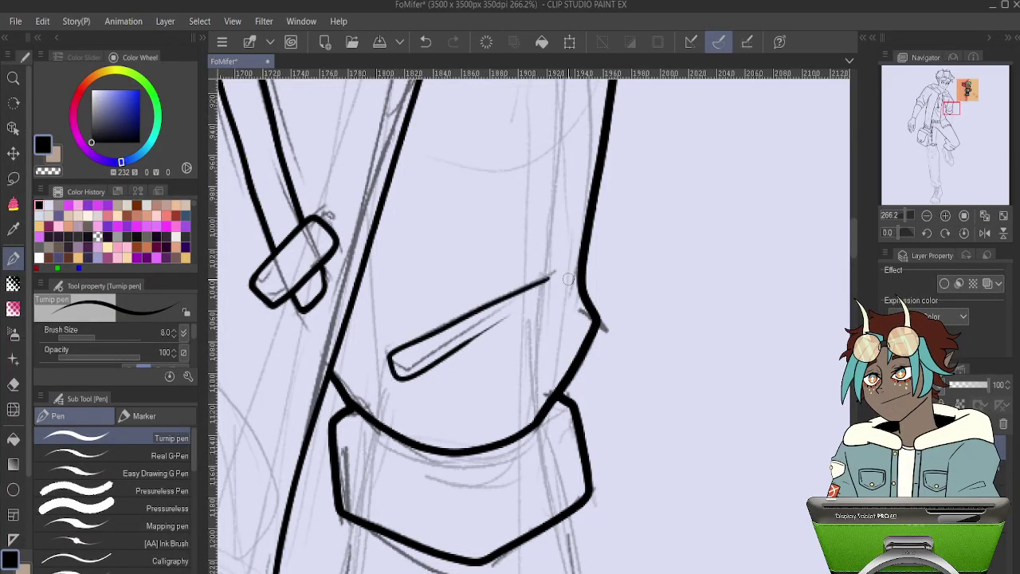
pyautogui.hotkey('ctrl', 'z')
pyautogui.moveTo(548, 277)
pyautogui.mouseDown()
pyautogui.moveTo(405, 337)
pyautogui.moveTo(394, 353)
pyautogui.moveTo(506, 295)
pyautogui.moveTo(407, 340)
pyautogui.moveTo(390, 371)
pyautogui.mouseUp()
pyautogui.hotkey('ctrl', 'z')
pyautogui.hotkey('ctrl', 'z')
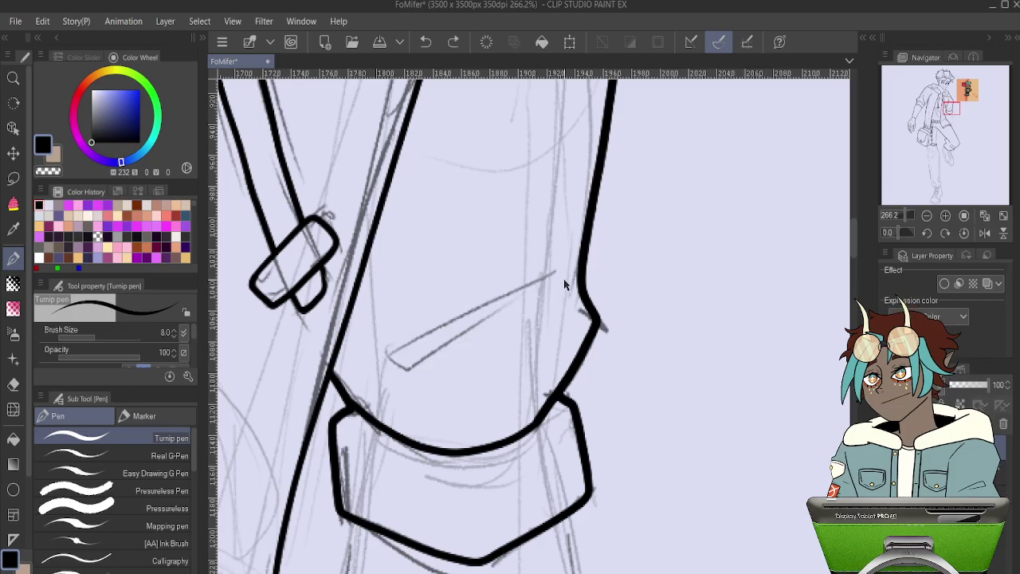
pyautogui.moveTo(553, 275)
pyautogui.mouseDown()
pyautogui.moveTo(439, 327)
pyautogui.moveTo(387, 371)
pyautogui.mouseUp()
pyautogui.hotkey('ctrl', 'z')
pyautogui.moveTo(555, 276)
pyautogui.mouseDown()
pyautogui.moveTo(388, 365)
pyautogui.moveTo(514, 308)
pyautogui.mouseUp()
pyautogui.hotkey('ctrl', 'z')
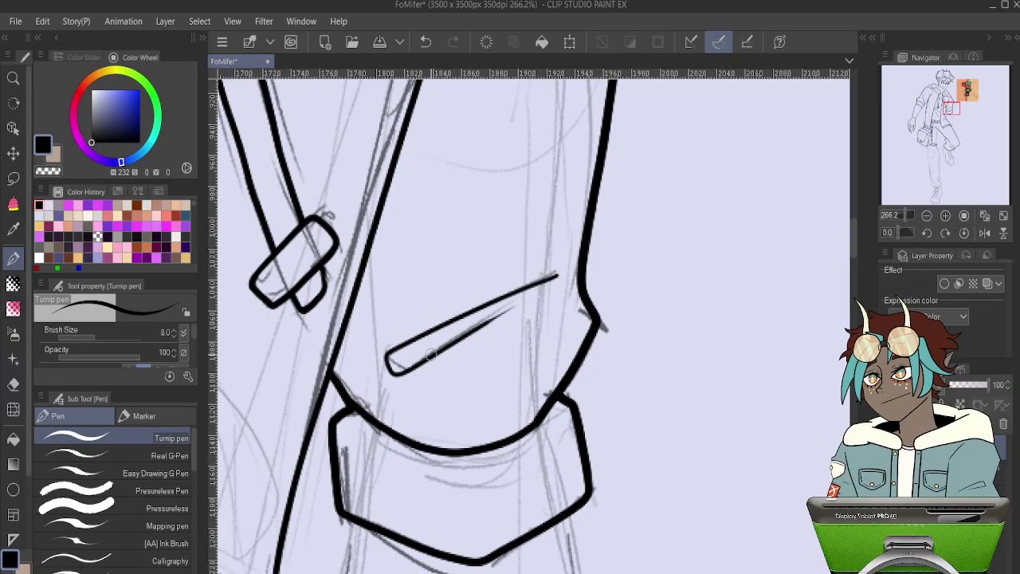
# - Ink the inner edge of the left forearm from the cuff down to the jacket's side line
pyautogui.scroll(-8, 423, 308)
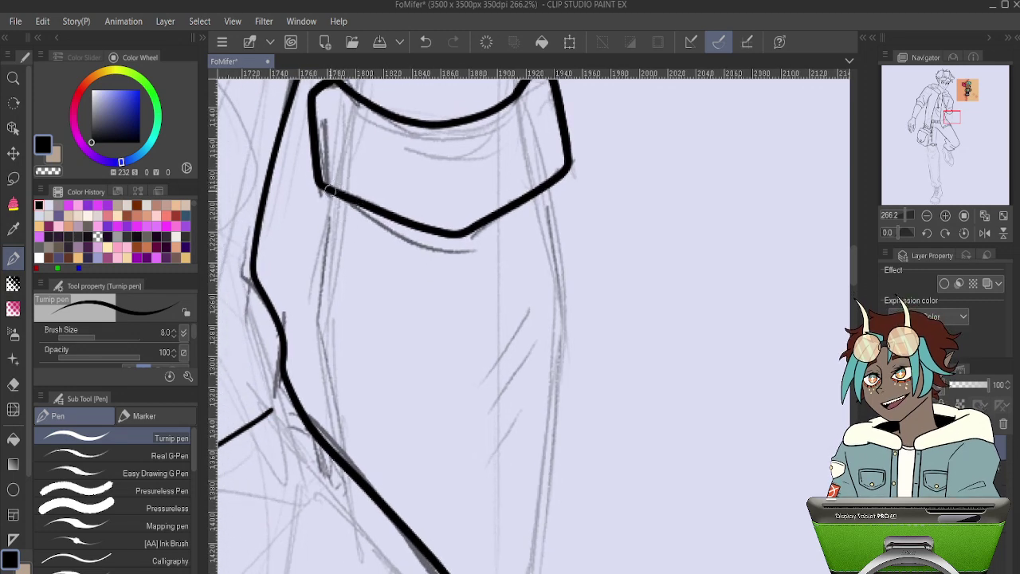
pyautogui.moveTo(334, 191)
pyautogui.mouseDown()
pyautogui.moveTo(317, 308)
pyautogui.moveTo(348, 472)
pyautogui.moveTo(365, 477)
pyautogui.mouseUp()
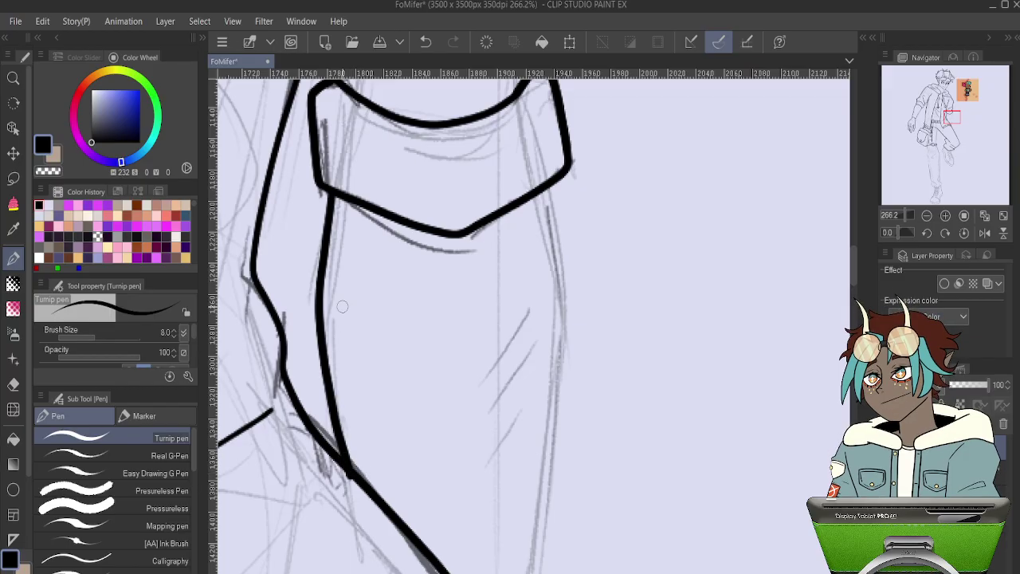
pyautogui.hotkey('ctrl', 'z')
pyautogui.moveTo(328, 191); pyautogui.dragTo(302, 271)
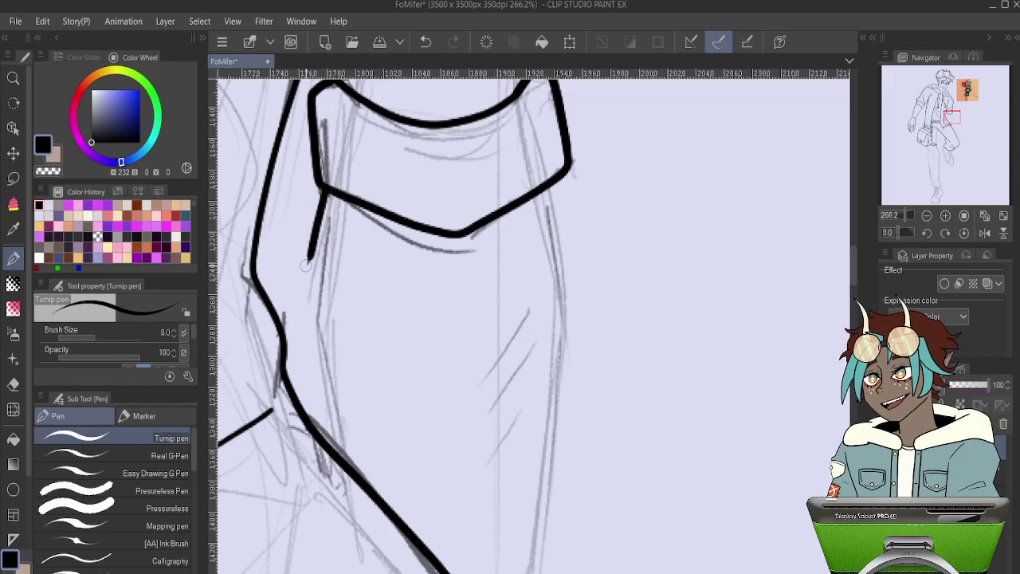
pyautogui.hotkey('ctrl', 'z')
pyautogui.moveTo(328, 191)
pyautogui.mouseDown()
pyautogui.moveTo(315, 257)
pyautogui.moveTo(318, 345)
pyautogui.moveTo(357, 480)
pyautogui.mouseUp()
pyautogui.hotkey('ctrl', 'z')
pyautogui.moveTo(328, 191)
pyautogui.mouseDown()
pyautogui.moveTo(321, 295)
pyautogui.moveTo(333, 454)
pyautogui.mouseUp()
# - Try to ink the outer edge of the left forearm from the cuff down to the jacket hem
pyautogui.moveTo(444, 353)
pyautogui.mouseDown()
pyautogui.moveTo(348, 228)
pyautogui.moveTo(431, 178)
pyautogui.moveTo(456, 287)
pyautogui.moveTo(444, 206)
pyautogui.mouseUp()
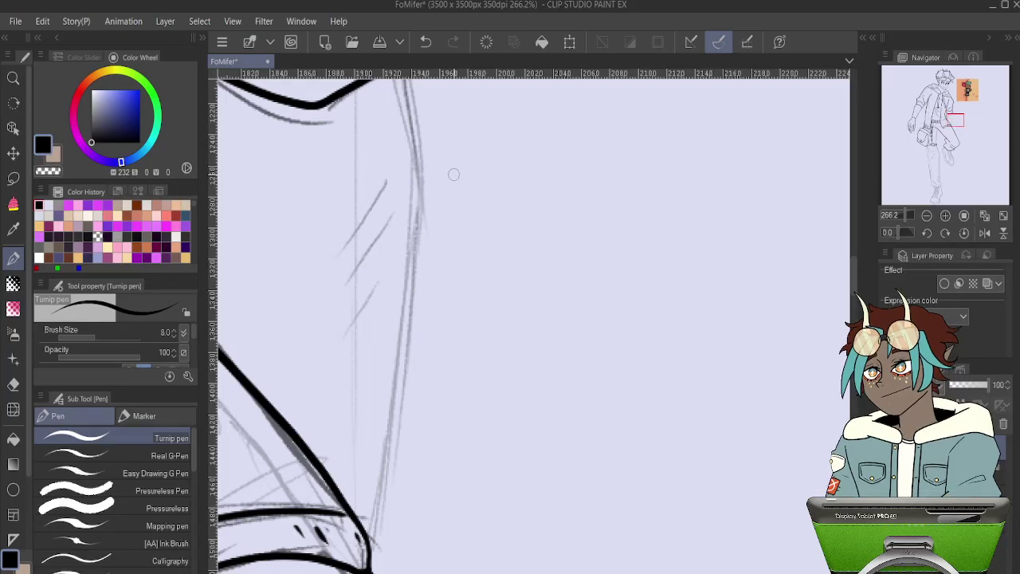
pyautogui.scroll(-1, 405, 156)
pyautogui.scroll(-2, 405, 156)
pyautogui.scroll(2, 405, 156)
pyautogui.moveTo(524, 291); pyautogui.dragTo(518, 316)
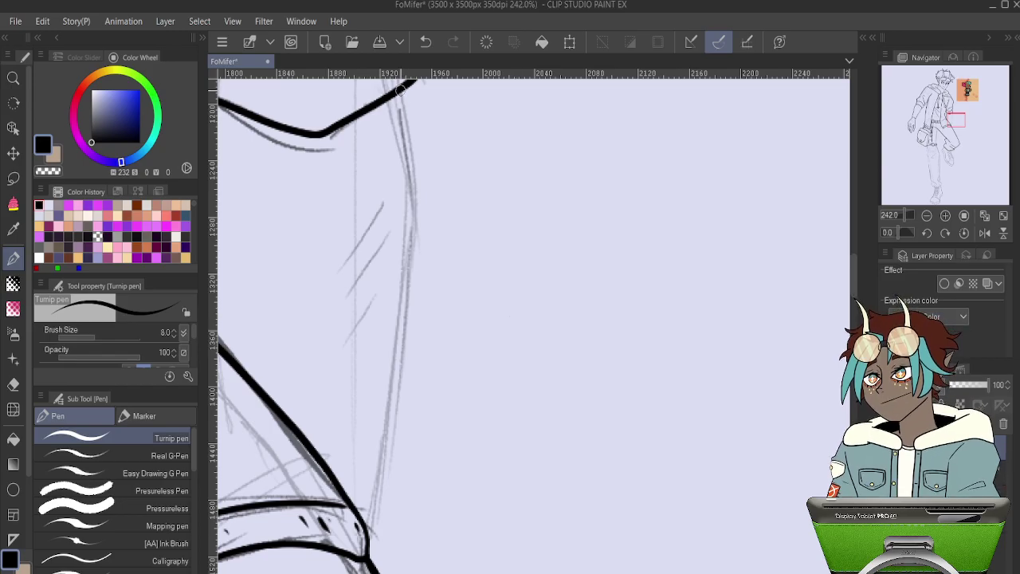
pyautogui.moveTo(397, 87); pyautogui.dragTo(408, 127)
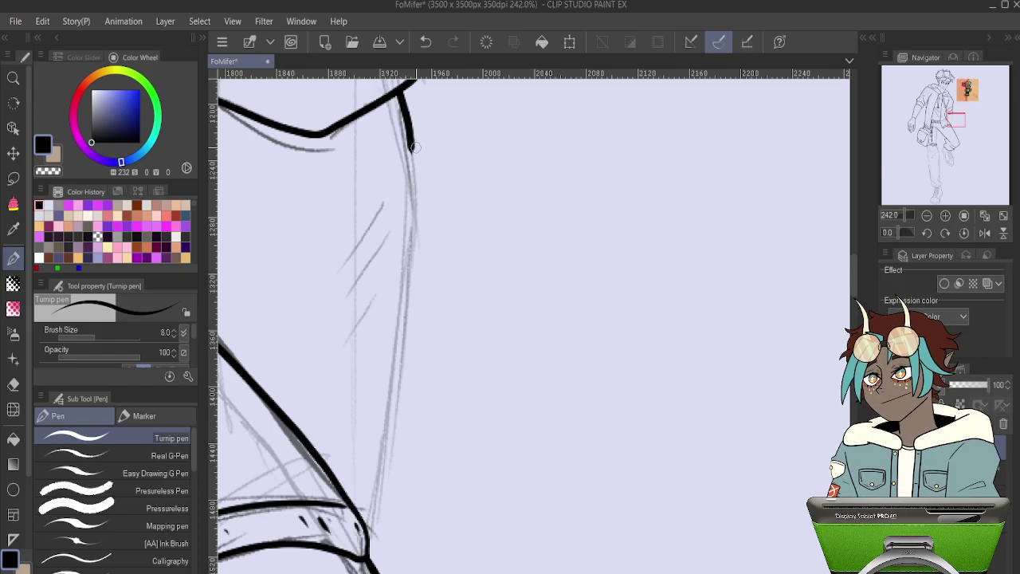
pyautogui.hotkey('ctrl', 'z')
pyautogui.moveTo(400, 90)
pyautogui.mouseDown()
pyautogui.moveTo(407, 224)
pyautogui.moveTo(362, 523)
pyautogui.mouseUp()
pyautogui.hotkey('ctrl', 'z')
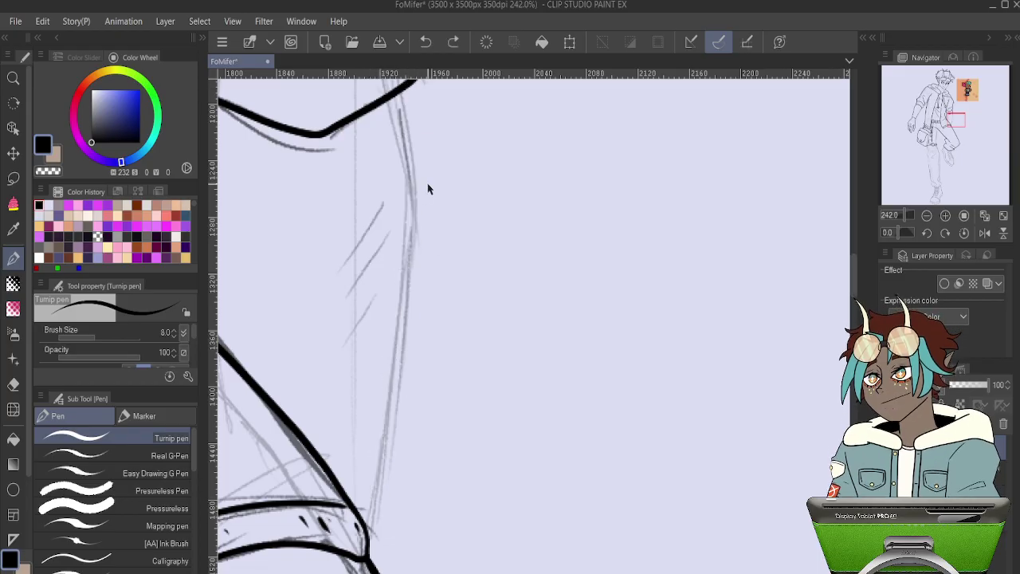
pyautogui.moveTo(401, 90)
pyautogui.mouseDown()
pyautogui.moveTo(408, 230)
pyautogui.moveTo(367, 536)
pyautogui.mouseUp()
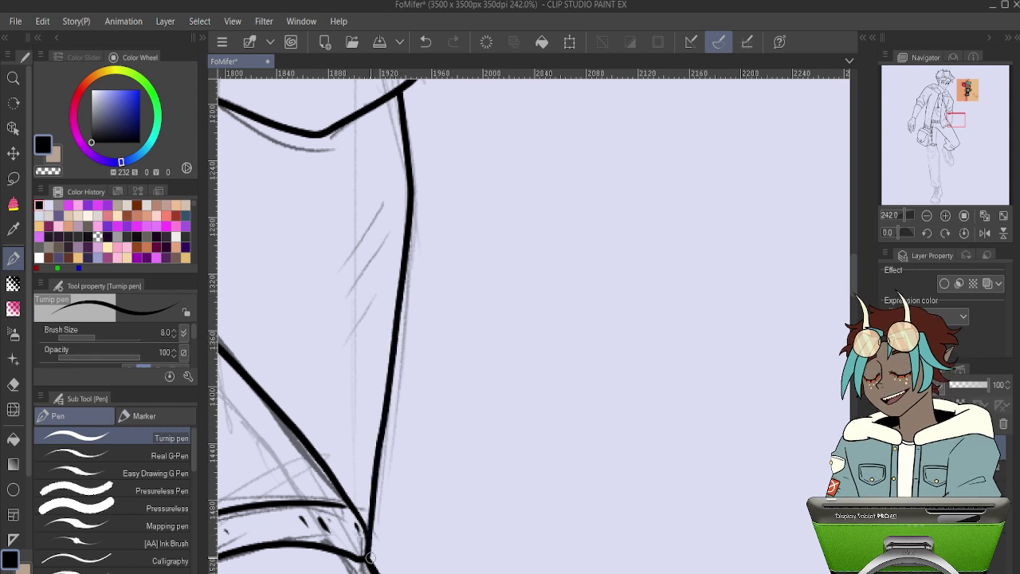
pyautogui.hotkey('ctrl', 'z')
# - Thicken the outer corner of the jacket hem where the left forearm meets it
pyautogui.moveTo(422, 445); pyautogui.dragTo(433, 298)
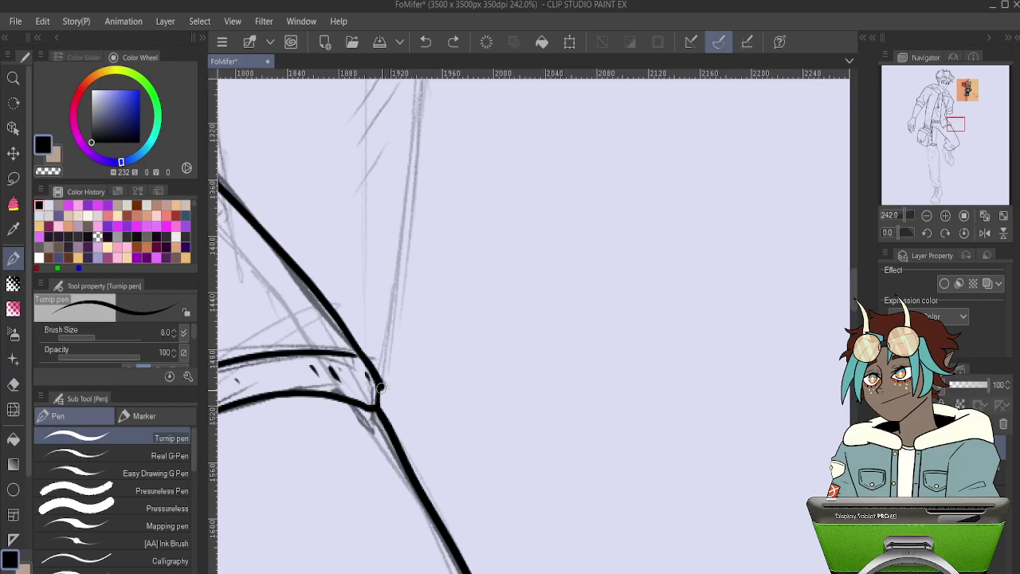
pyautogui.scroll(5, 479, 319)
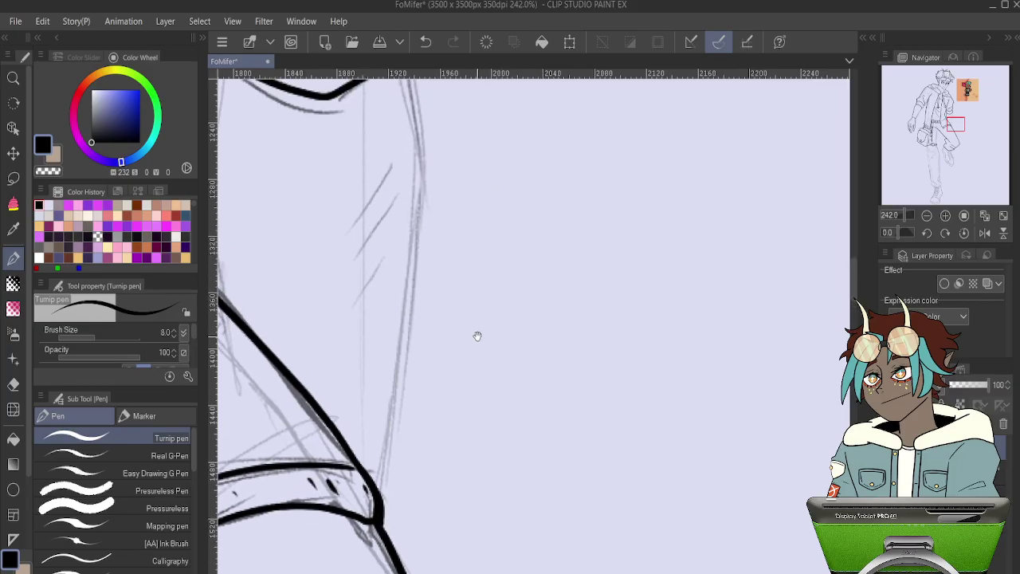
pyautogui.moveTo(483, 237); pyautogui.dragTo(473, 216)
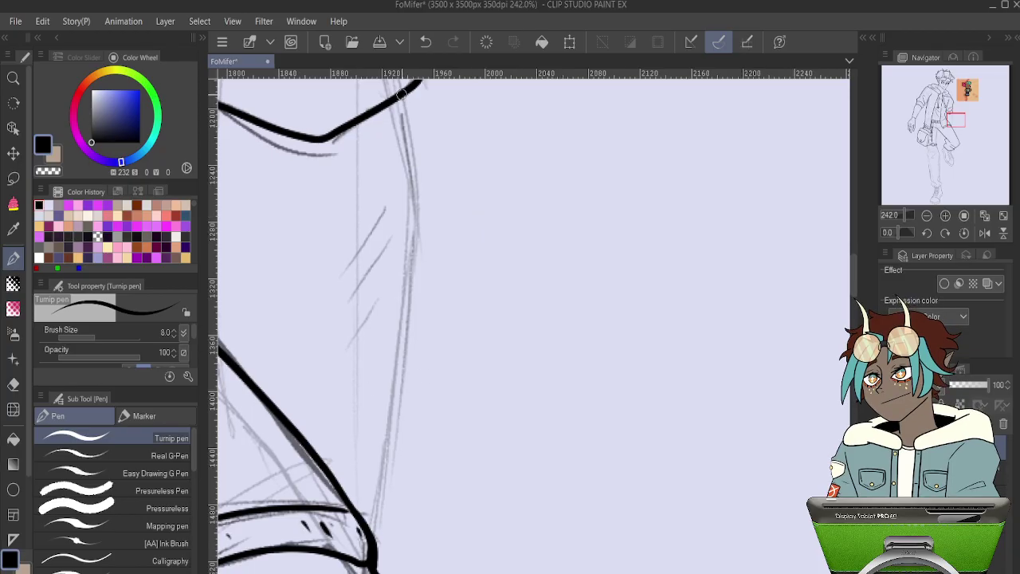
# - Try to ink the outer edge of the left forearm from the cuff down to the jacket hem's outer corner
pyautogui.moveTo(409, 140); pyautogui.dragTo(410, 180)
pyautogui.hotkey('ctrl', 'z')
pyautogui.moveTo(401, 91)
pyautogui.mouseDown()
pyautogui.moveTo(408, 236)
pyautogui.moveTo(379, 456)
pyautogui.mouseUp()
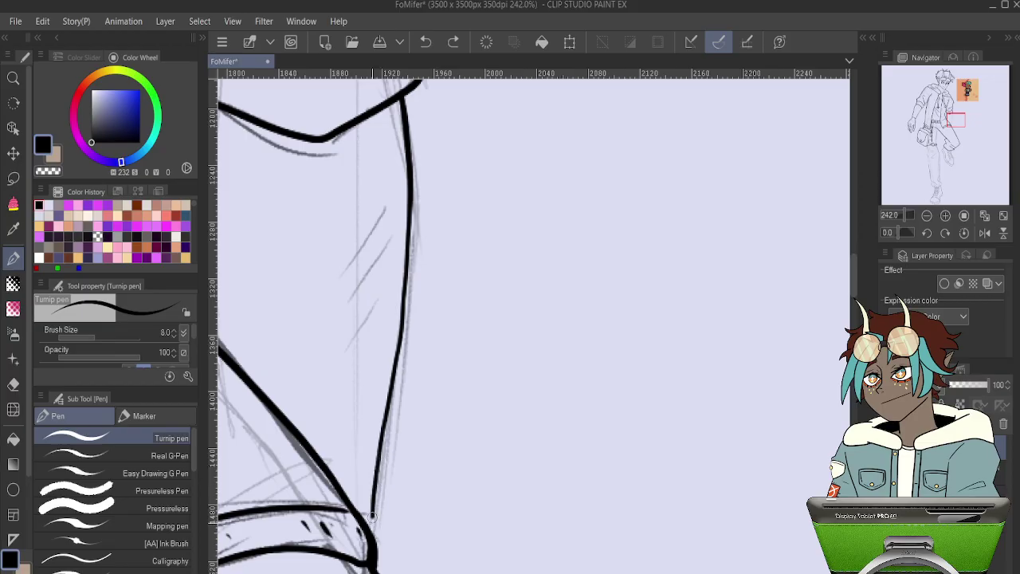
pyautogui.moveTo(372, 516); pyautogui.dragTo(372, 537)
pyautogui.hotkey('ctrl', 'z')
pyautogui.moveTo(401, 88)
pyautogui.mouseDown()
pyautogui.moveTo(408, 227)
pyautogui.moveTo(380, 460)
pyautogui.mouseUp()
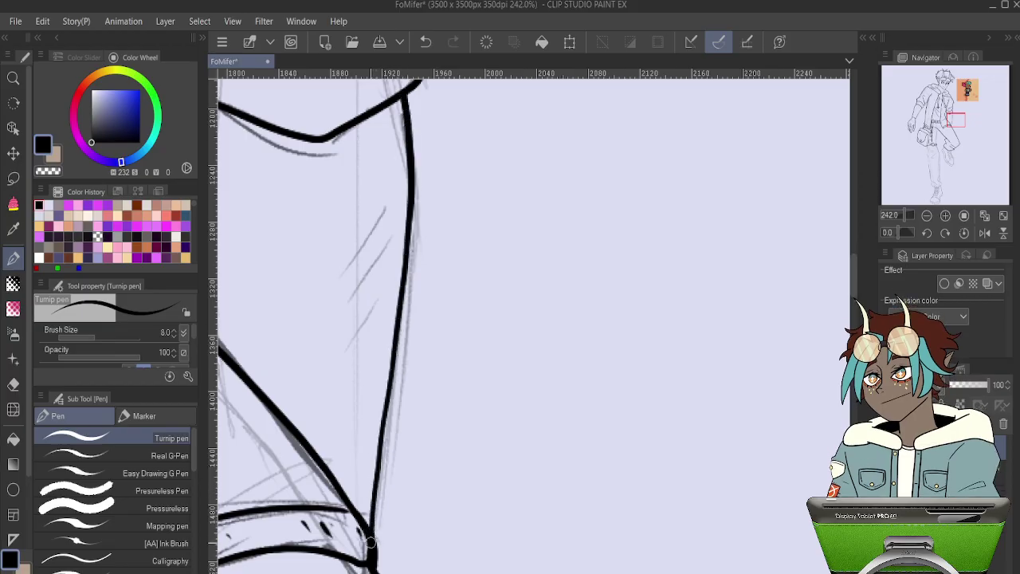
pyautogui.moveTo(371, 542); pyautogui.dragTo(373, 548)
pyautogui.hotkey('ctrl', 'z')
pyautogui.moveTo(400, 88)
pyautogui.mouseDown()
pyautogui.moveTo(414, 216)
pyautogui.moveTo(371, 537)
pyautogui.moveTo(368, 510)
pyautogui.mouseUp()
pyautogui.hotkey('ctrl', 'z')
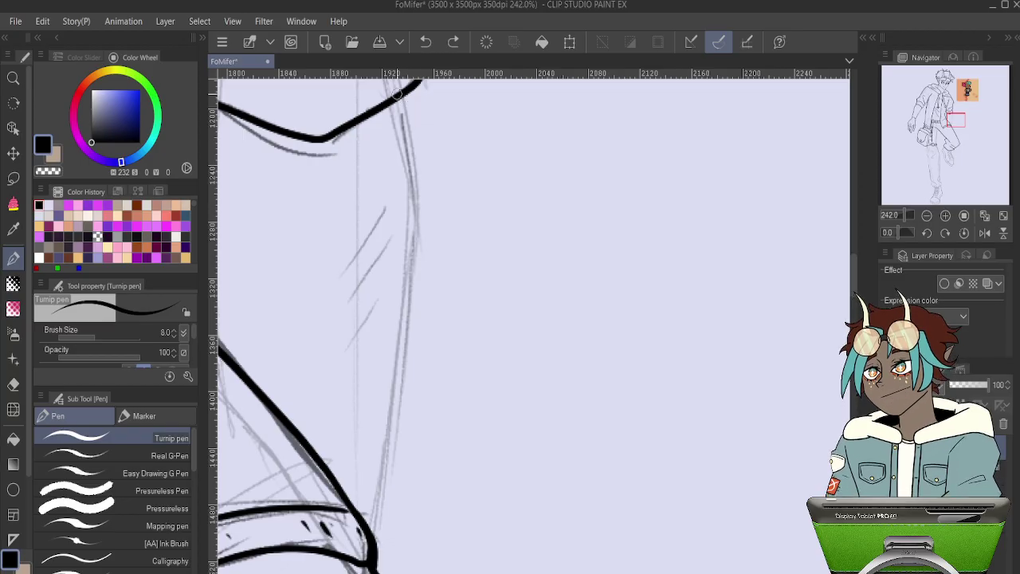
pyautogui.moveTo(403, 102); pyautogui.dragTo(414, 173)
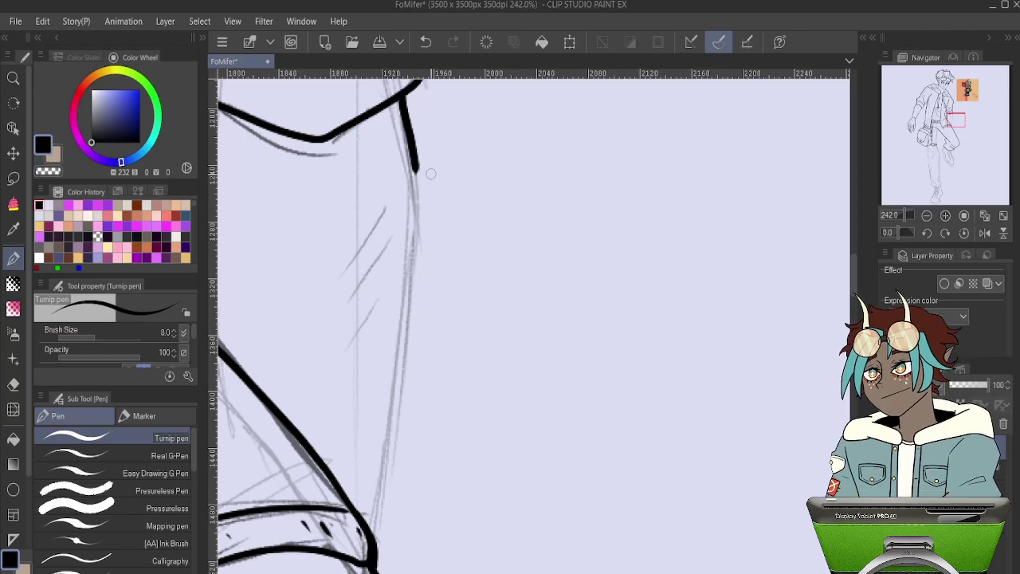
pyautogui.hotkey('ctrl', 'z')
pyautogui.moveTo(398, 95)
pyautogui.mouseDown()
pyautogui.moveTo(414, 191)
pyautogui.moveTo(406, 279)
pyautogui.moveTo(360, 510)
pyautogui.mouseUp()
pyautogui.hotkey('ctrl', 'z')
pyautogui.moveTo(403, 94)
pyautogui.mouseDown()
pyautogui.moveTo(407, 274)
pyautogui.moveTo(375, 564)
pyautogui.mouseUp()
pyautogui.hotkey('ctrl', 'z')
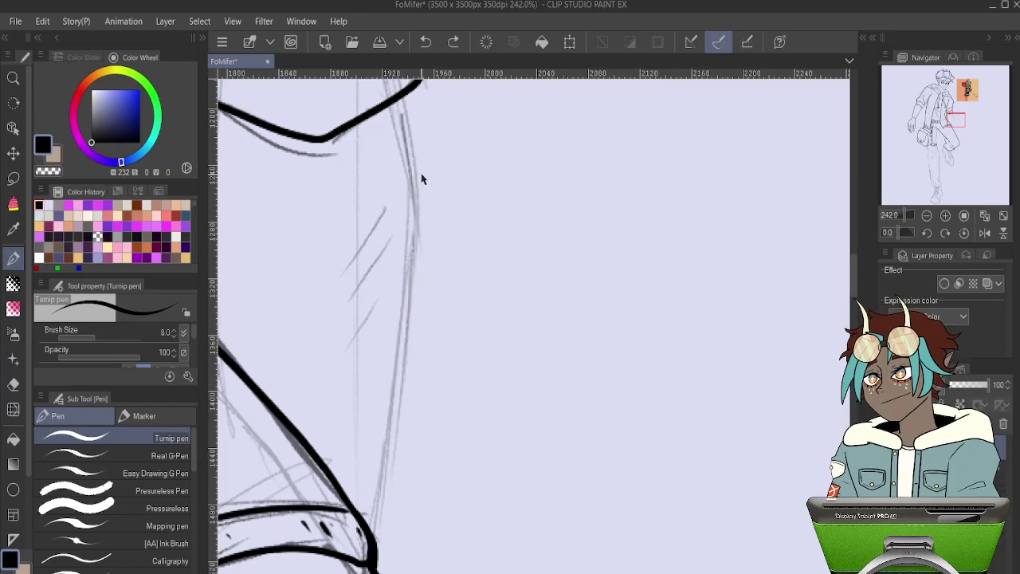
# - Ink the outer edge of the left forearm in one curved stroke from the cuff down to the jacket hem
pyautogui.moveTo(396, 97)
pyautogui.mouseDown()
pyautogui.moveTo(405, 278)
pyautogui.moveTo(373, 522)
pyautogui.mouseUp()
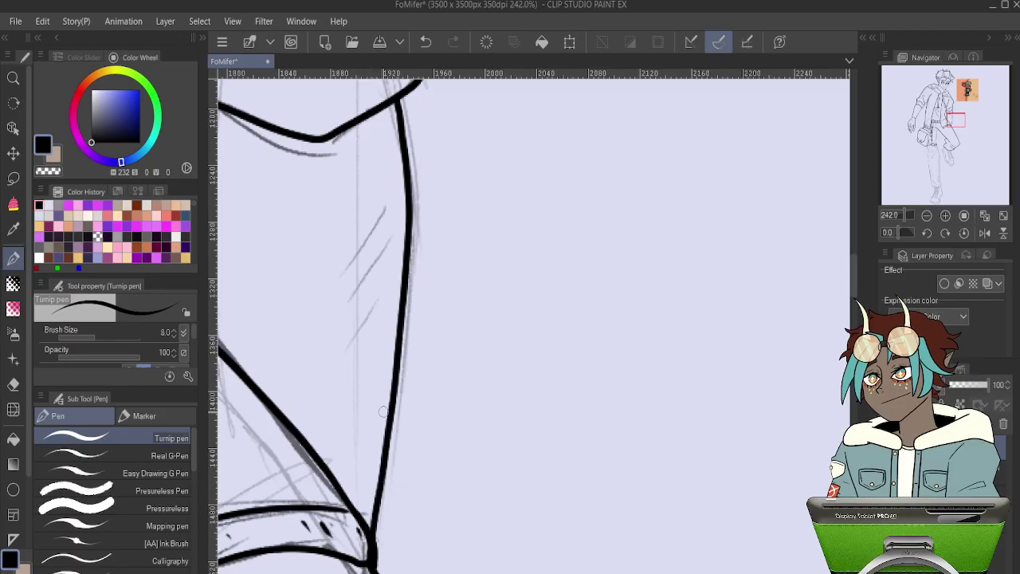
pyautogui.scroll(-5, 383, 411)
pyautogui.scroll(-3, 383, 411)
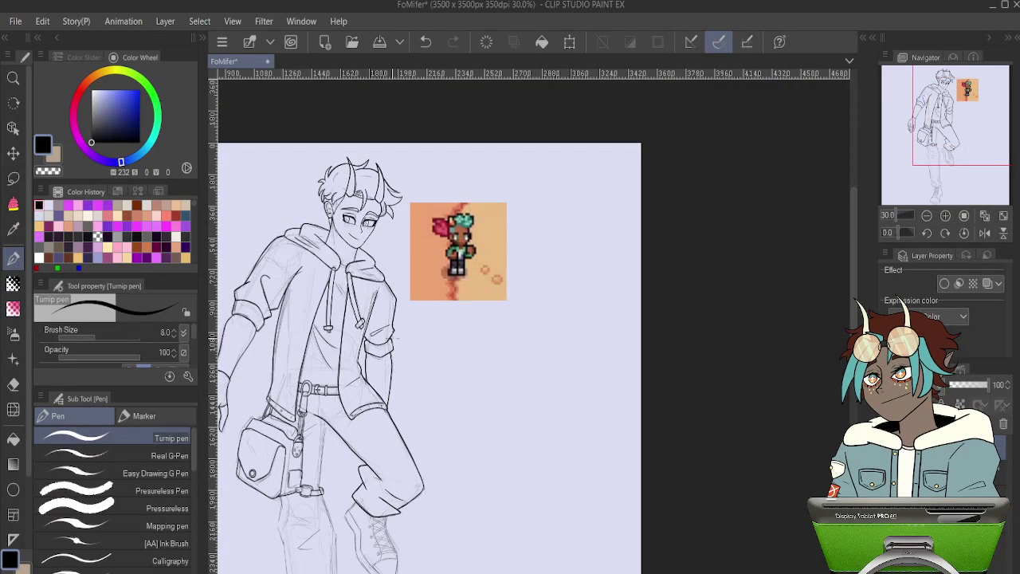
# - Ink the inner thigh edge of the standing leg from the raised leg's thigh line down to the thigh strap
pyautogui.scroll(6, 342, 340)
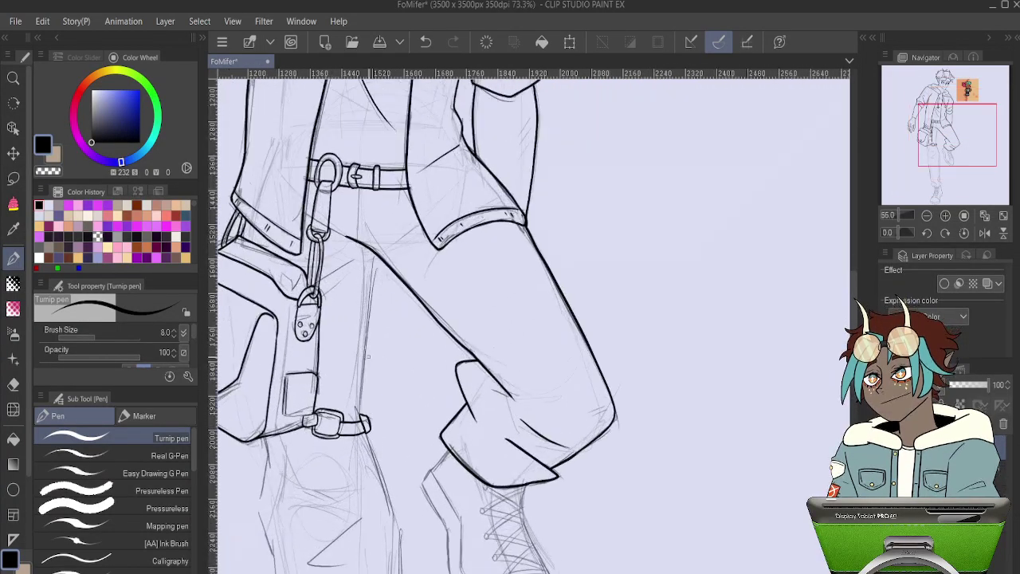
pyautogui.scroll(2, 342, 340)
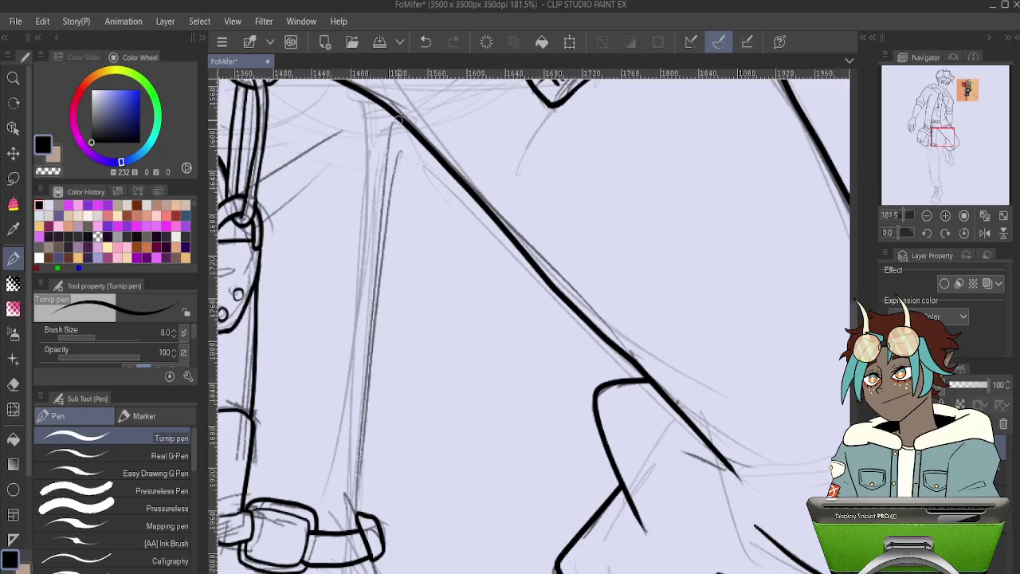
pyautogui.moveTo(402, 120); pyautogui.dragTo(359, 479)
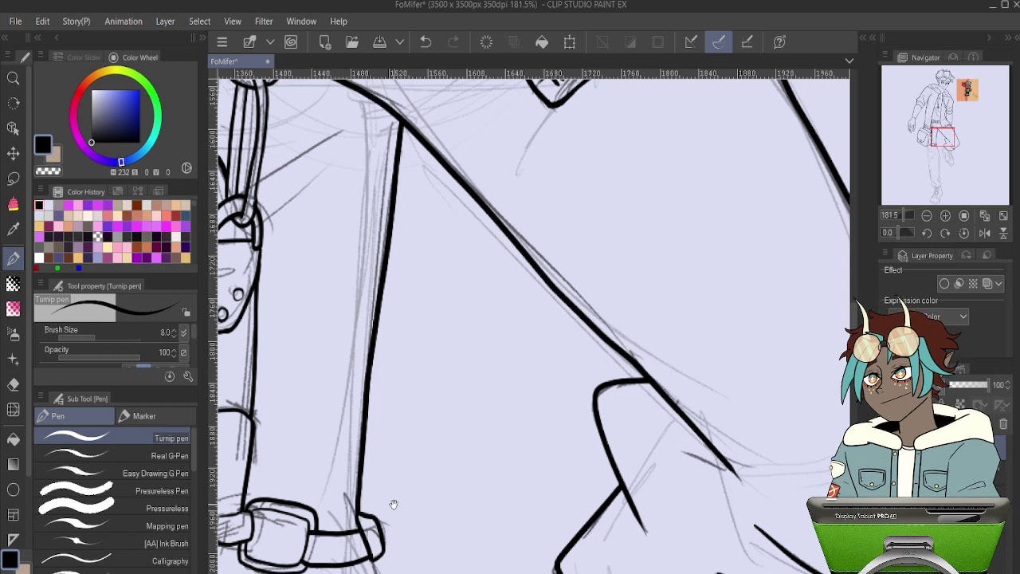
# - Ink the pointed bottom edge of the standing leg's trouser cuff above the boot laces
pyautogui.moveTo(452, 451); pyautogui.dragTo(483, 189)
pyautogui.moveTo(482, 476); pyautogui.dragTo(517, 203)
pyautogui.moveTo(535, 452)
pyautogui.mouseDown()
pyautogui.moveTo(560, 171)
pyautogui.moveTo(522, 175)
pyautogui.mouseUp()
pyautogui.moveTo(562, 479)
pyautogui.mouseDown()
pyautogui.moveTo(543, 351)
pyautogui.moveTo(550, 304)
pyautogui.moveTo(555, 322)
pyautogui.moveTo(496, 379)
pyautogui.mouseUp()
pyautogui.hotkey('ctrl', 'z')
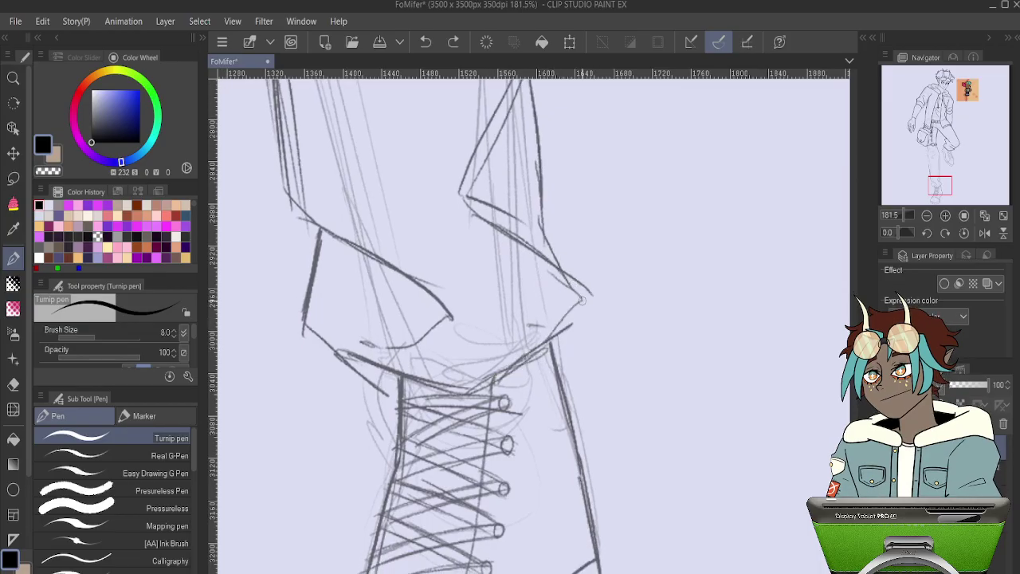
pyautogui.moveTo(583, 300); pyautogui.dragTo(526, 352)
pyautogui.moveTo(476, 388)
pyautogui.mouseDown()
pyautogui.moveTo(417, 388)
pyautogui.moveTo(345, 359)
pyautogui.mouseUp()
# - Ink the zigzag fold on the inner side of the standing leg's trouser cuff and the cuff's short outer side
pyautogui.moveTo(408, 202); pyautogui.dragTo(436, 314)
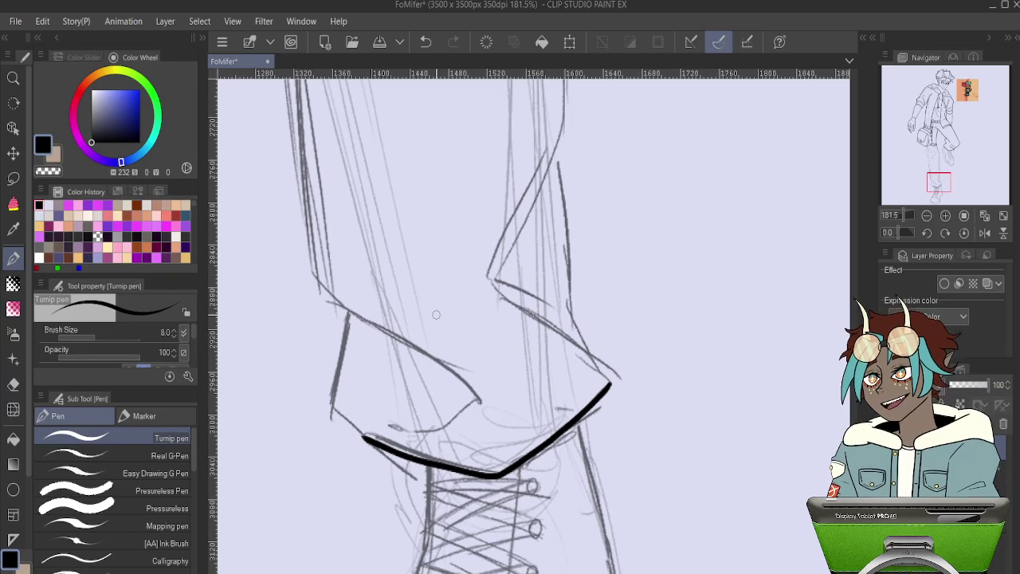
pyautogui.moveTo(595, 221)
pyautogui.mouseDown()
pyautogui.moveTo(535, 407)
pyautogui.moveTo(547, 330)
pyautogui.mouseUp()
pyautogui.moveTo(516, 250)
pyautogui.mouseDown()
pyautogui.moveTo(463, 376)
pyautogui.moveTo(481, 429)
pyautogui.moveTo(560, 486)
pyautogui.mouseUp()
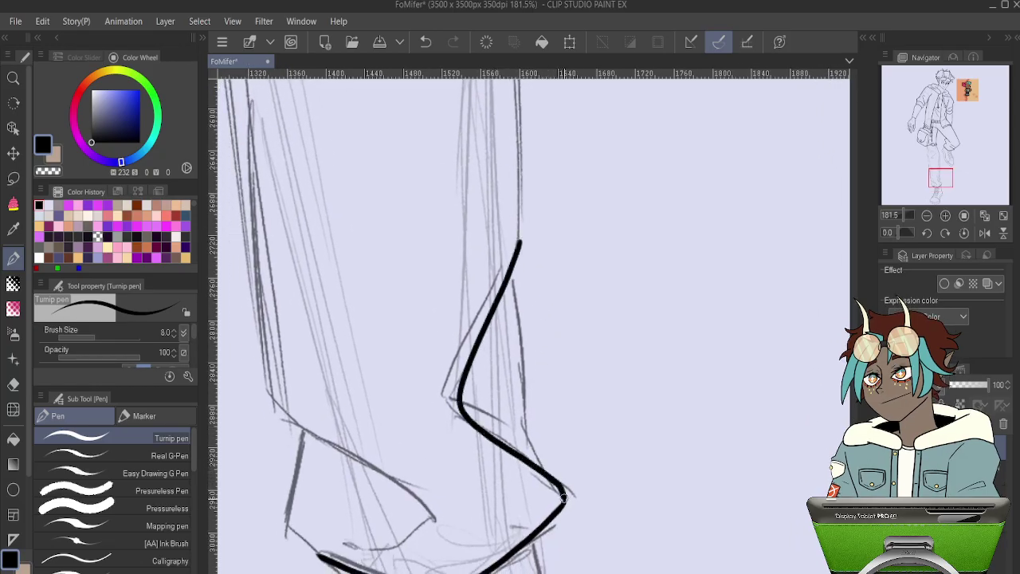
pyautogui.moveTo(494, 463); pyautogui.dragTo(551, 333)
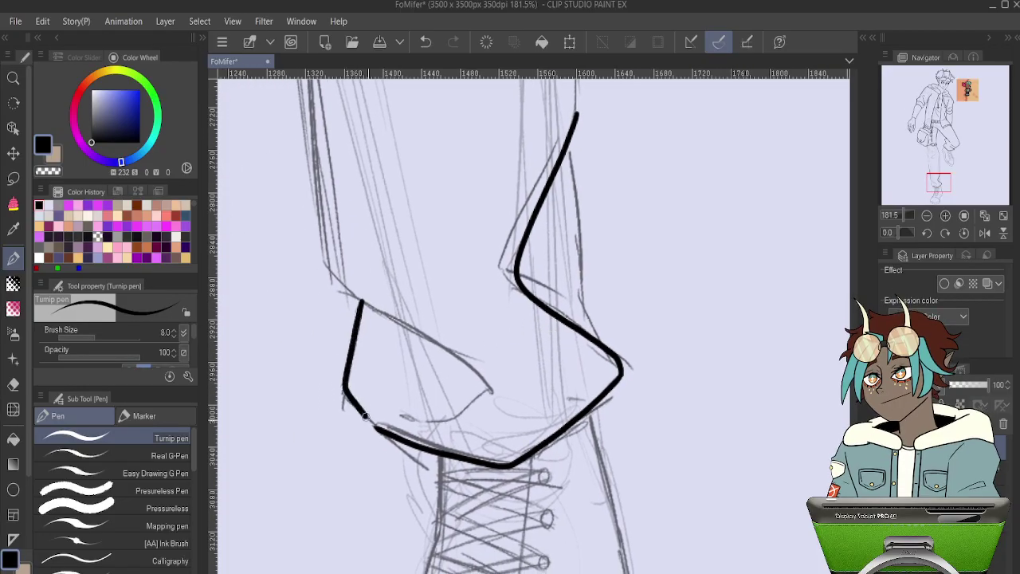
pyautogui.hotkey('ctrl', 'z')
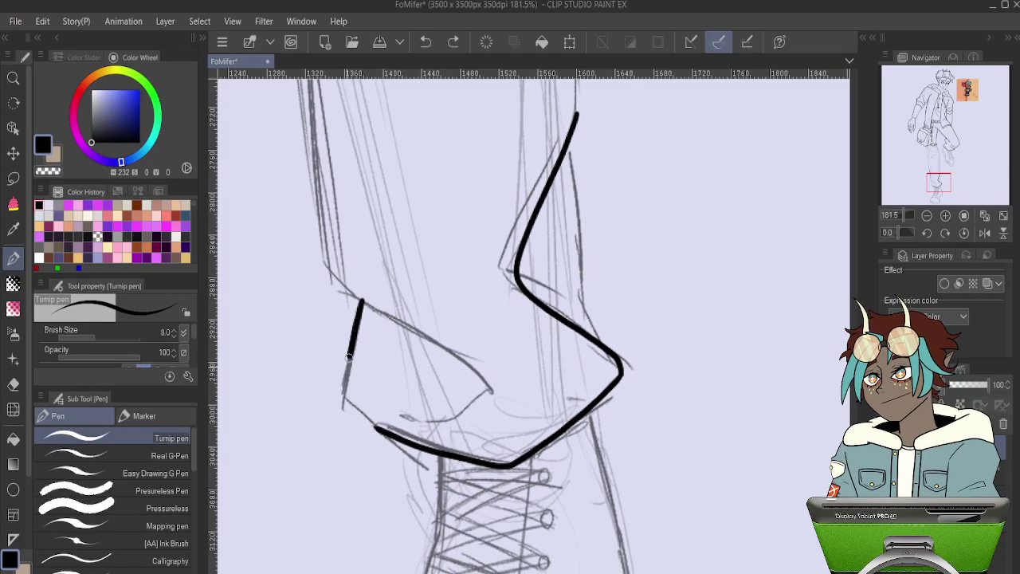
# - Try to ink the outer edge of the standing leg from the bag down past the knee
pyautogui.moveTo(408, 248); pyautogui.dragTo(417, 544)
pyautogui.moveTo(420, 86)
pyautogui.mouseDown()
pyautogui.moveTo(422, 312)
pyautogui.moveTo(535, 422)
pyautogui.moveTo(524, 417)
pyautogui.mouseUp()
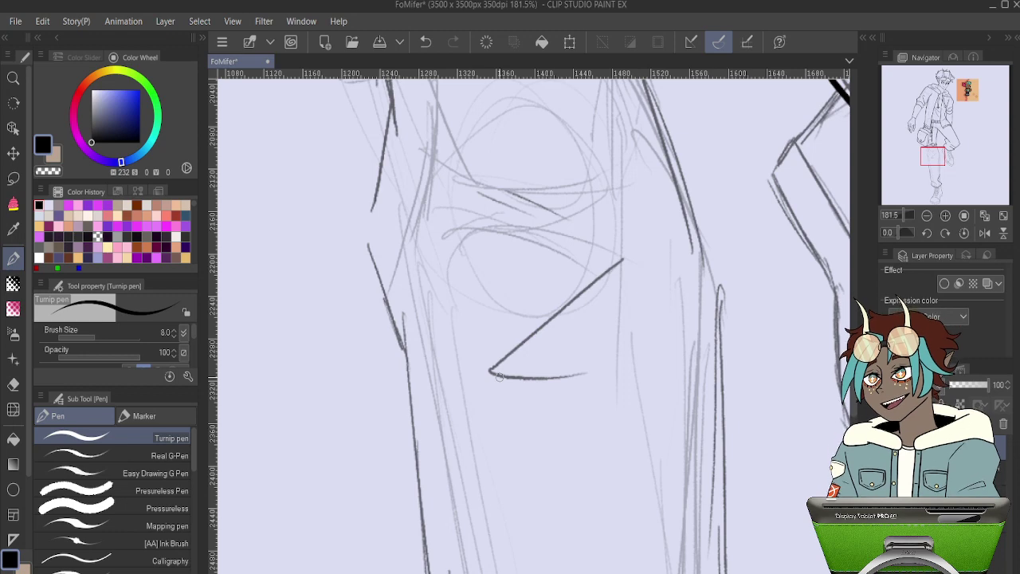
pyautogui.moveTo(564, 166); pyautogui.dragTo(454, 231)
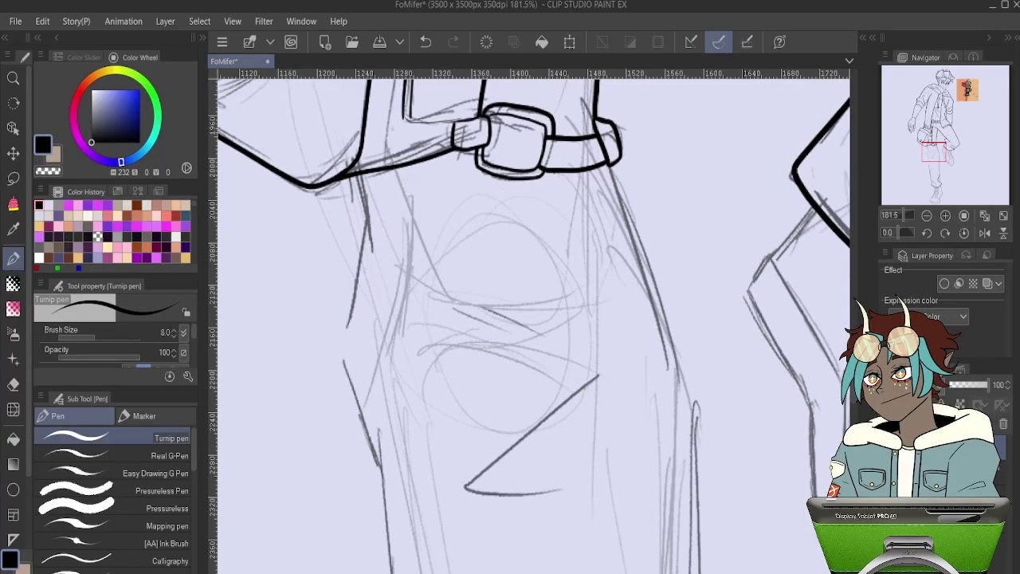
pyautogui.moveTo(441, 325); pyautogui.dragTo(412, 315)
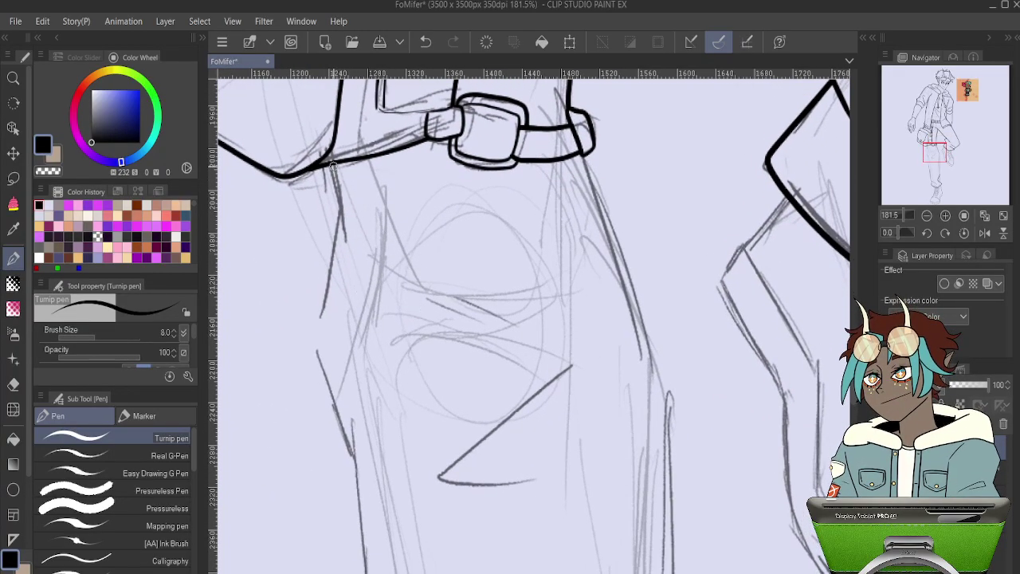
pyautogui.moveTo(330, 249); pyautogui.dragTo(322, 293)
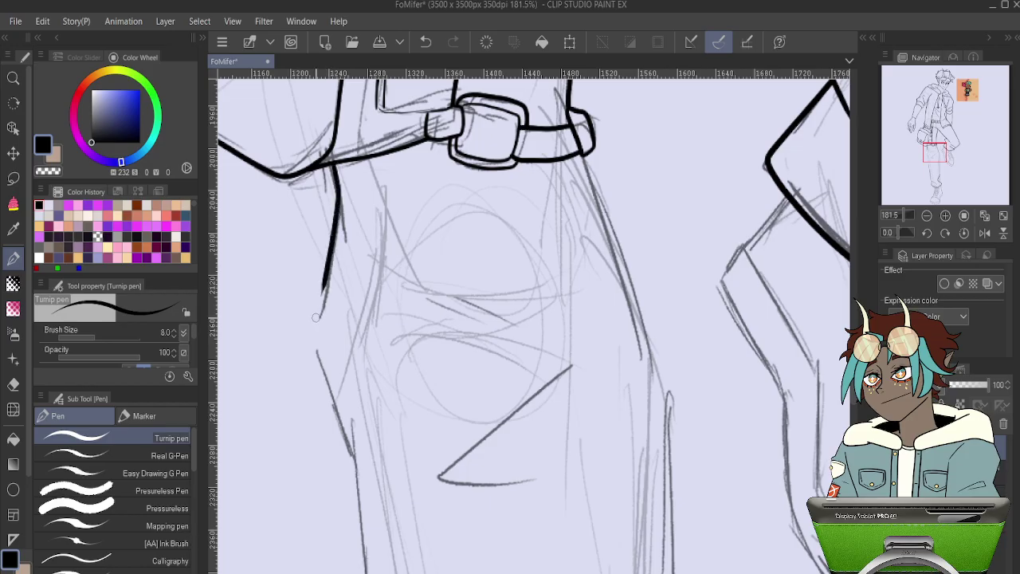
pyautogui.hotkey('ctrl', 'z')
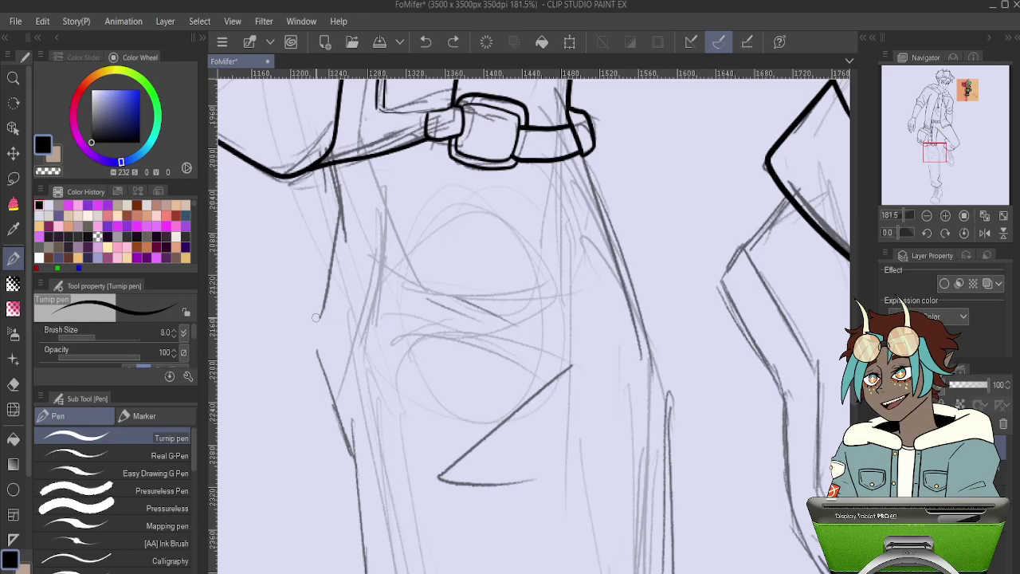
pyautogui.moveTo(333, 163)
pyautogui.mouseDown()
pyautogui.moveTo(337, 225)
pyautogui.moveTo(317, 319)
pyautogui.moveTo(347, 448)
pyautogui.mouseUp()
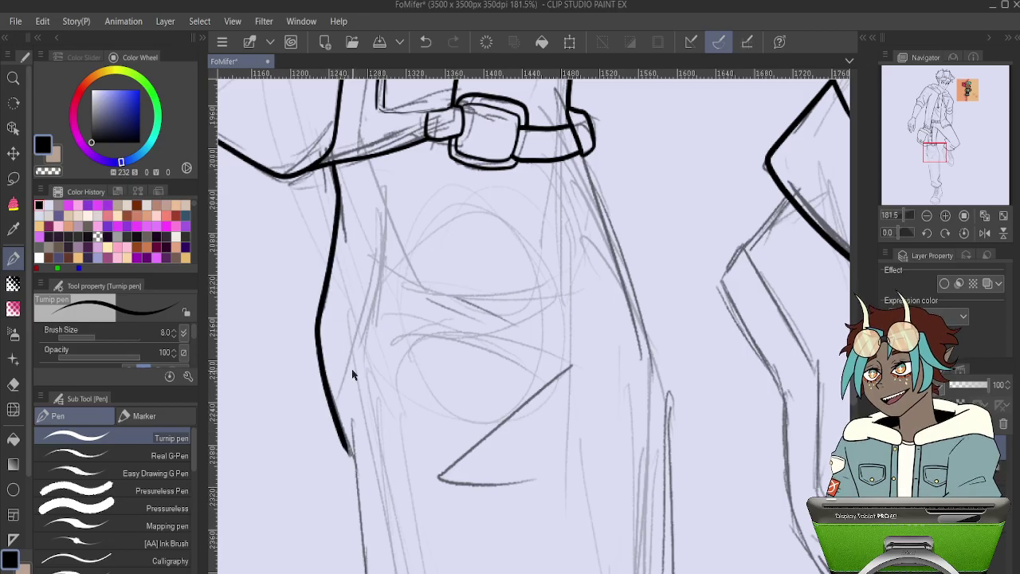
pyautogui.hotkey('ctrl', 'z')
# - Ink the sharp V-shaped fabric fold just below the standing leg's knee
pyautogui.moveTo(473, 270); pyautogui.dragTo(374, 194)
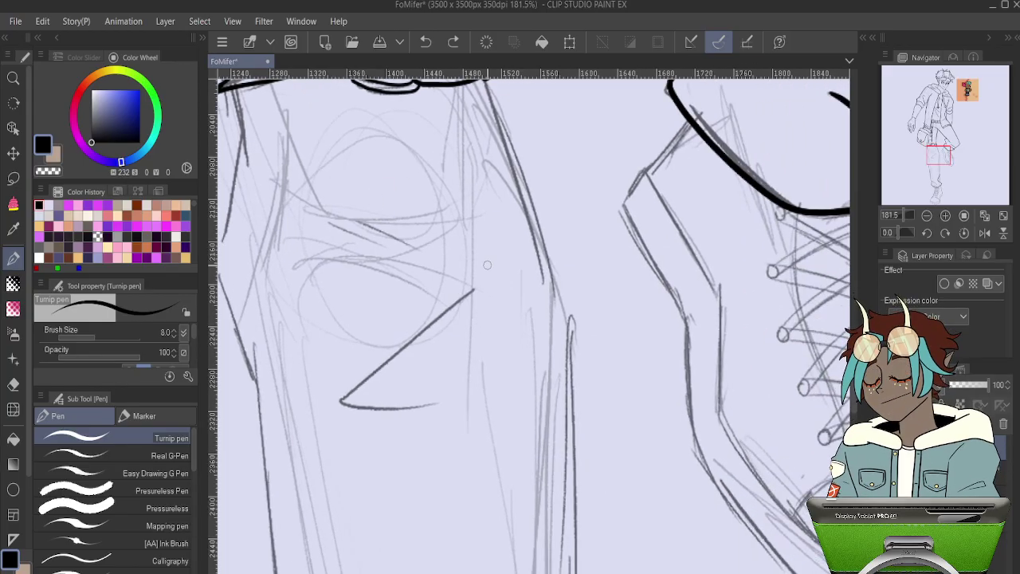
pyautogui.moveTo(471, 290)
pyautogui.mouseDown()
pyautogui.moveTo(411, 343)
pyautogui.moveTo(451, 383)
pyautogui.mouseUp()
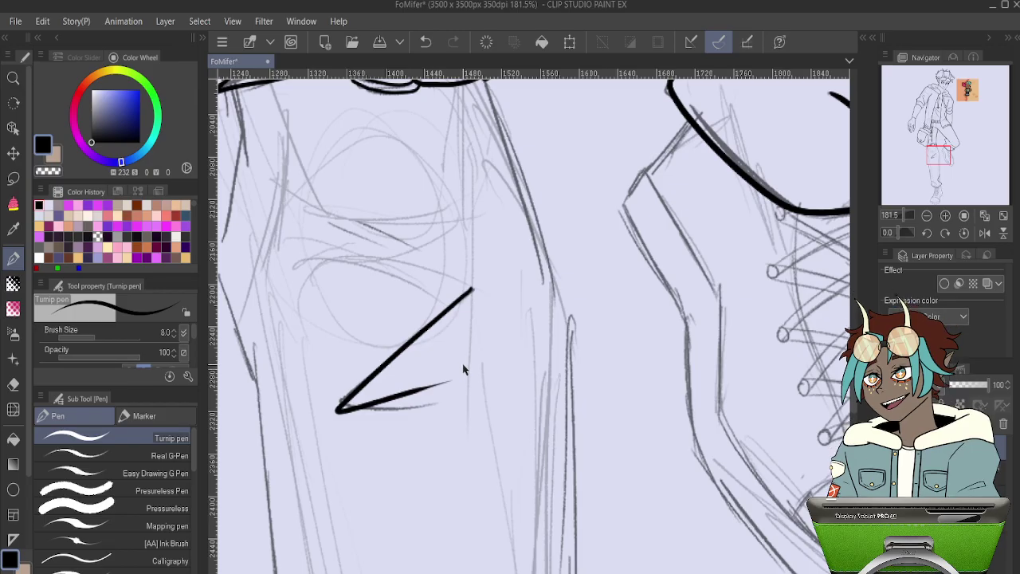
pyautogui.hotkey('ctrl', 'z')
pyautogui.moveTo(474, 289)
pyautogui.mouseDown()
pyautogui.moveTo(360, 386)
pyautogui.moveTo(448, 398)
pyautogui.mouseUp()
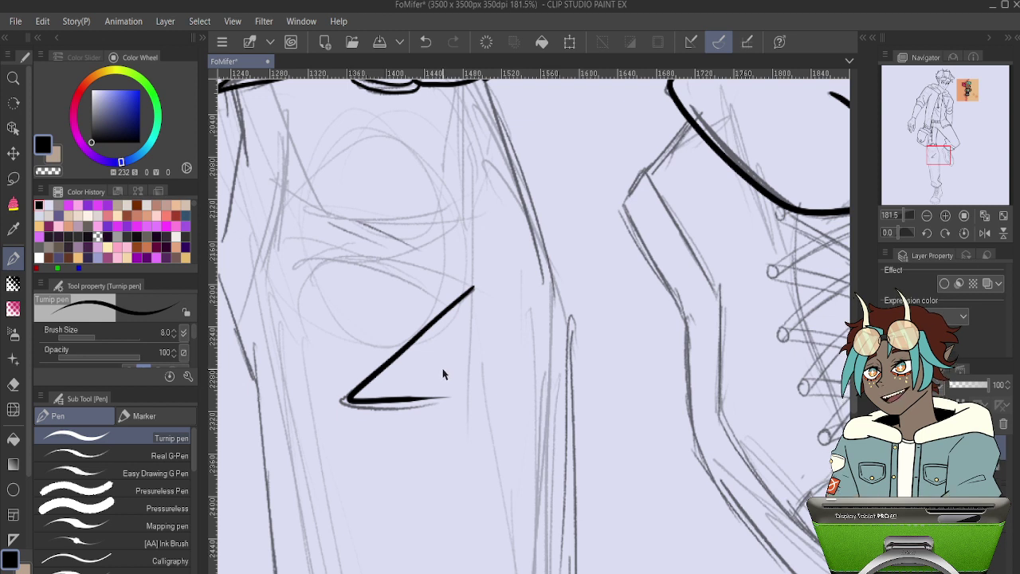
pyautogui.hotkey('ctrl', 'z')
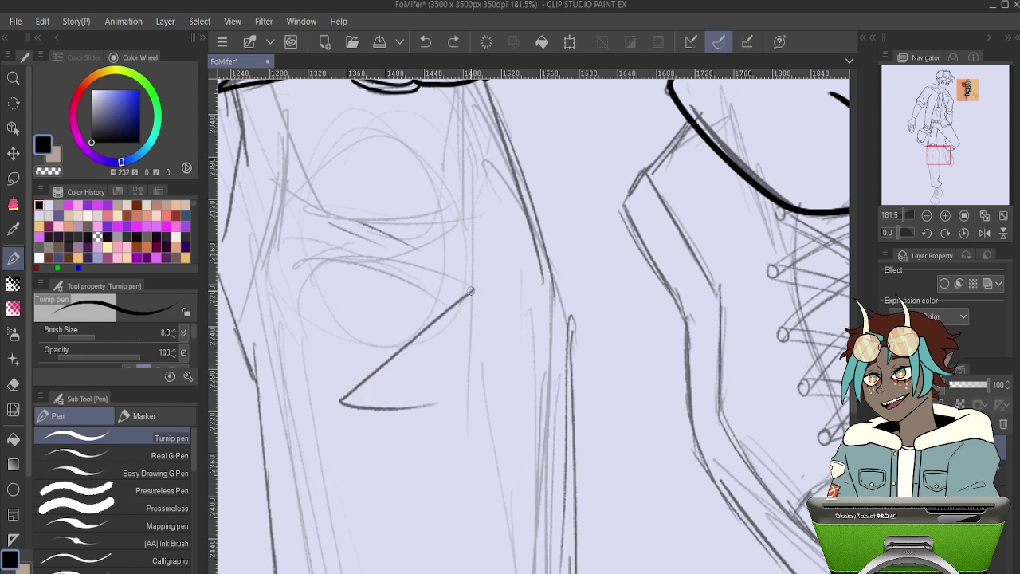
pyautogui.moveTo(471, 292)
pyautogui.mouseDown()
pyautogui.moveTo(341, 401)
pyautogui.moveTo(437, 404)
pyautogui.mouseUp()
# - Ink the standing leg's inner edge from the thigh strap and its outer edge from the bag, both down past the knee
pyautogui.moveTo(554, 324)
pyautogui.mouseDown()
pyautogui.moveTo(422, 417)
pyautogui.moveTo(434, 350)
pyautogui.moveTo(436, 362)
pyautogui.mouseUp()
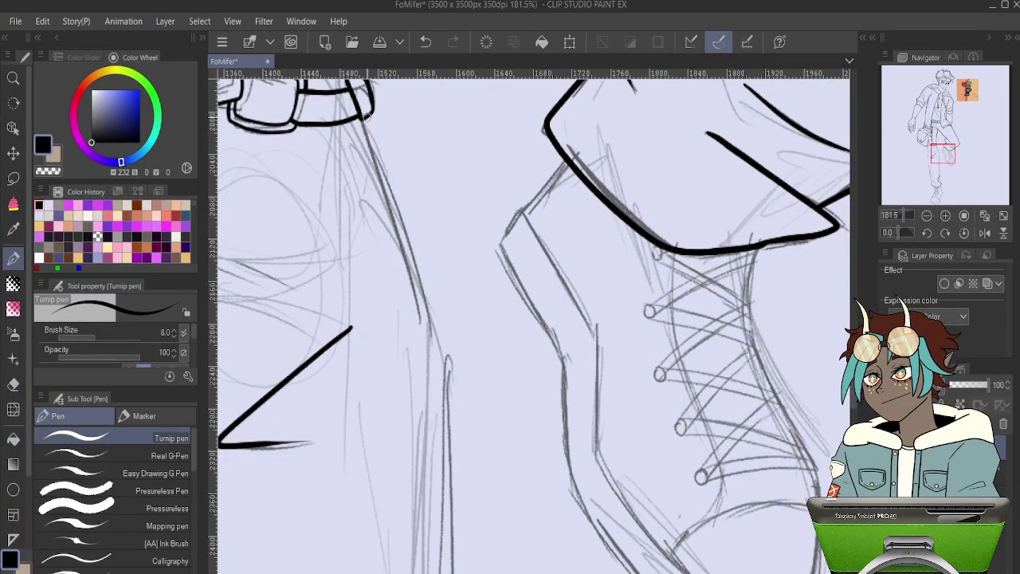
pyautogui.moveTo(362, 116); pyautogui.dragTo(440, 397)
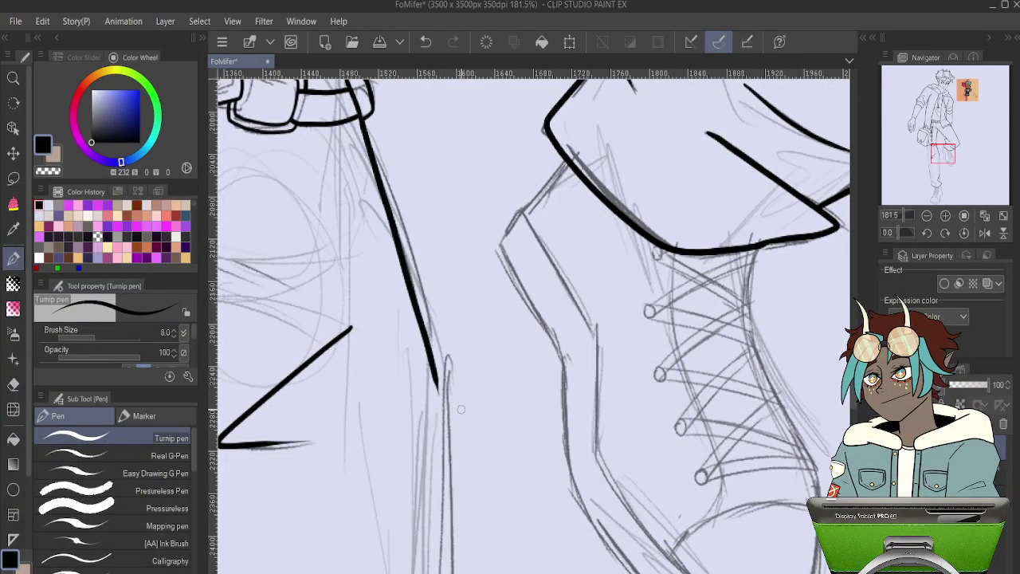
pyautogui.hotkey('ctrl', 'z')
pyautogui.moveTo(363, 115); pyautogui.dragTo(444, 392)
pyautogui.moveTo(443, 394)
pyautogui.mouseDown()
pyautogui.moveTo(478, 357)
pyautogui.moveTo(454, 135)
pyautogui.moveTo(630, 349)
pyautogui.moveTo(732, 394)
pyautogui.moveTo(738, 452)
pyautogui.mouseUp()
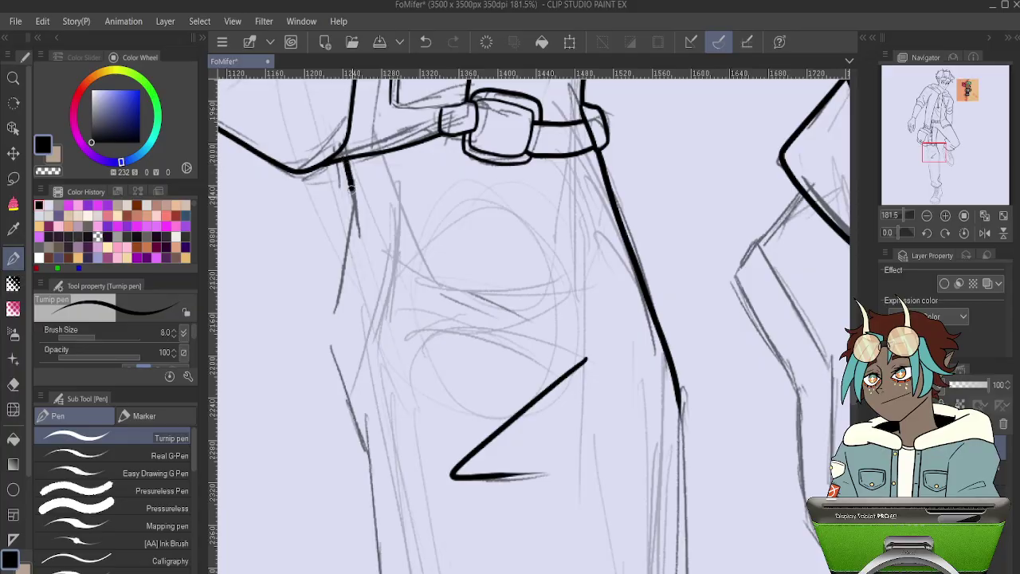
pyautogui.moveTo(351, 186)
pyautogui.mouseDown()
pyautogui.moveTo(338, 347)
pyautogui.moveTo(359, 437)
pyautogui.mouseUp()
# - Try to ink the standing leg's outer edge from below the knee down to the trouser cuff
pyautogui.moveTo(423, 437)
pyautogui.mouseDown()
pyautogui.moveTo(418, 98)
pyautogui.moveTo(416, 113)
pyautogui.mouseUp()
pyautogui.scroll(-2, 416, 113)
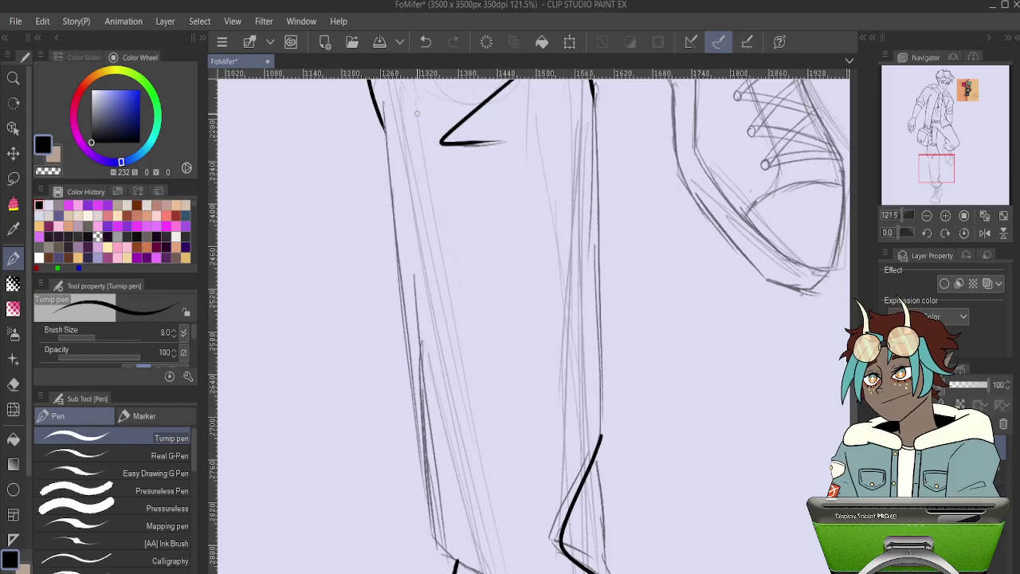
pyautogui.scroll(-6, 417, 113)
pyautogui.scroll(4, 470, 232)
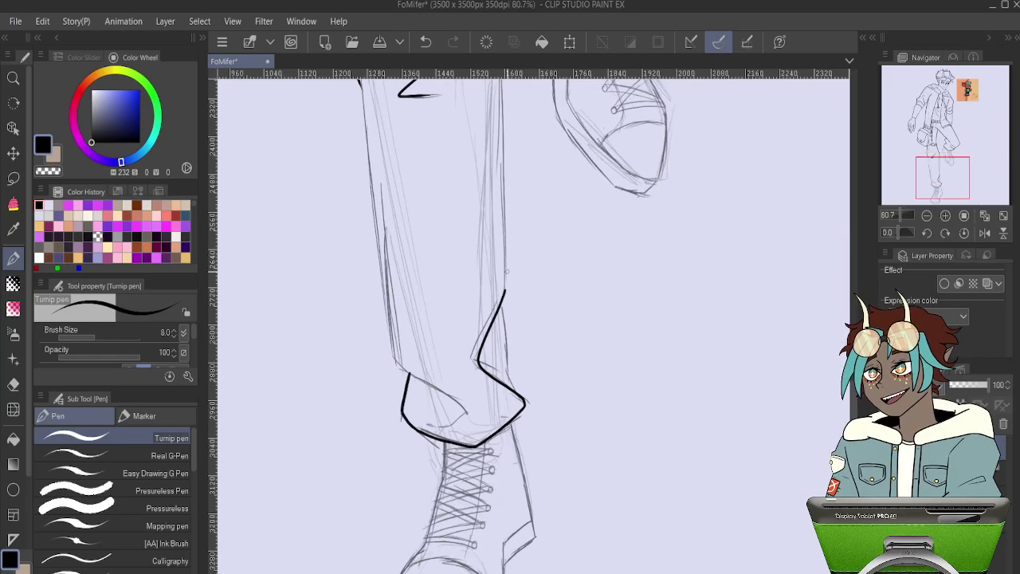
pyautogui.scroll(-5, 470, 232)
pyautogui.scroll(5, 446, 138)
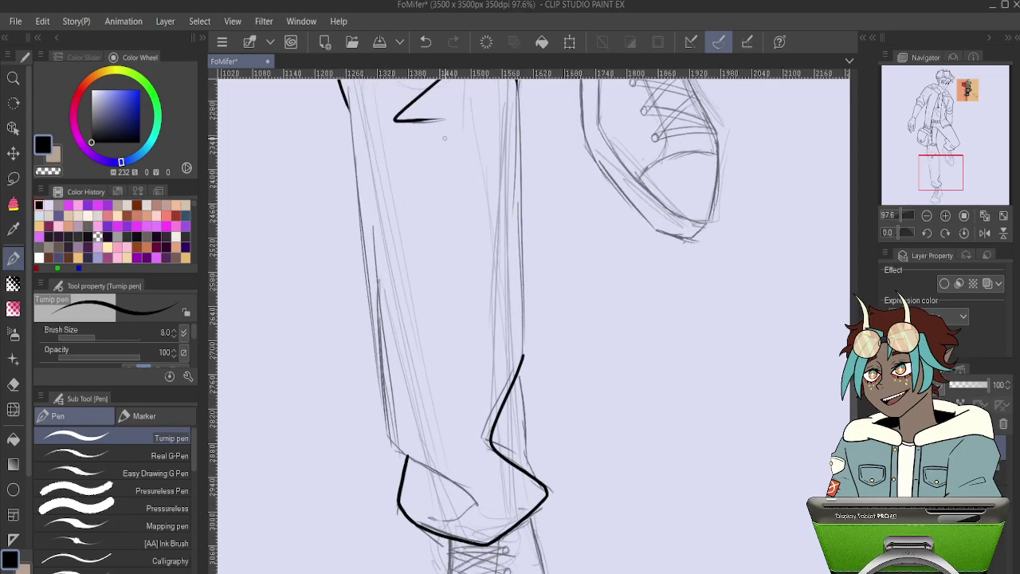
pyautogui.hotkey('ctrl', 'z')
pyautogui.moveTo(349, 119)
pyautogui.mouseDown()
pyautogui.moveTo(380, 413)
pyautogui.moveTo(396, 448)
pyautogui.mouseUp()
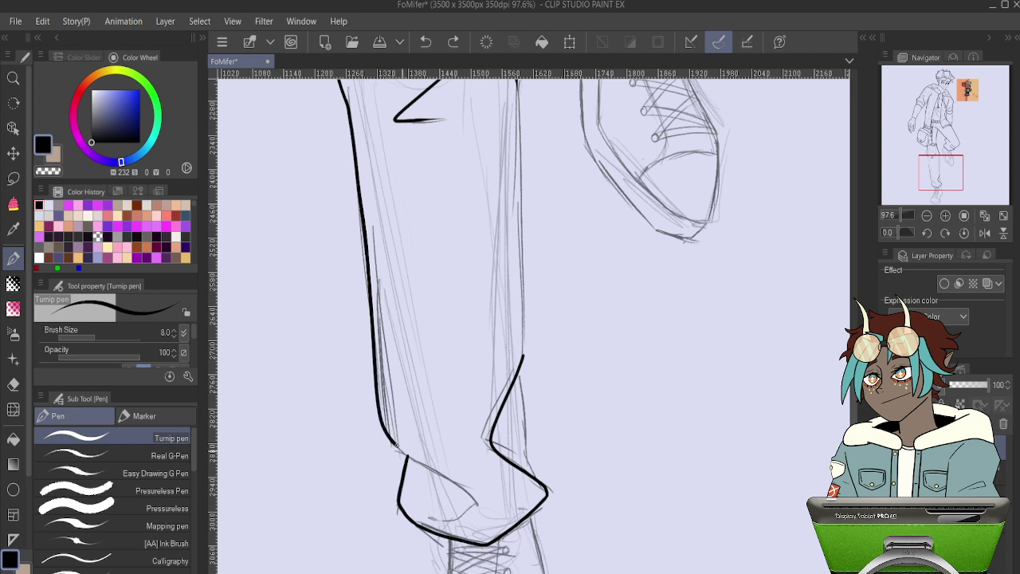
pyautogui.hotkey('ctrl', 'z')
# - Ink the standing leg's outer edge from below the knee to the cuff, continuing into the pointed fold across the cuff
pyautogui.scroll(1, 387, 167)
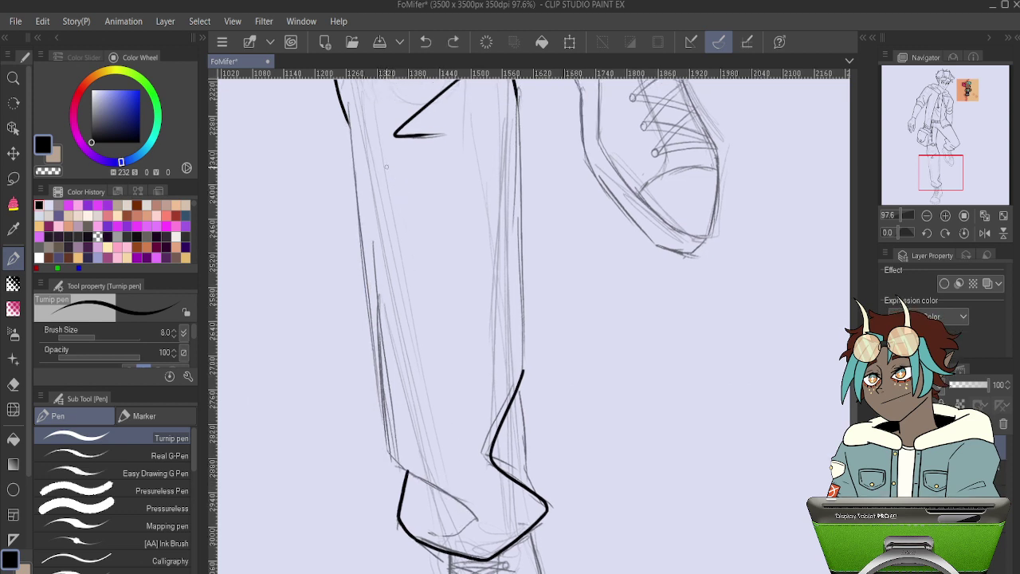
pyautogui.hotkey('ctrl', 'z')
pyautogui.moveTo(358, 207); pyautogui.dragTo(388, 441)
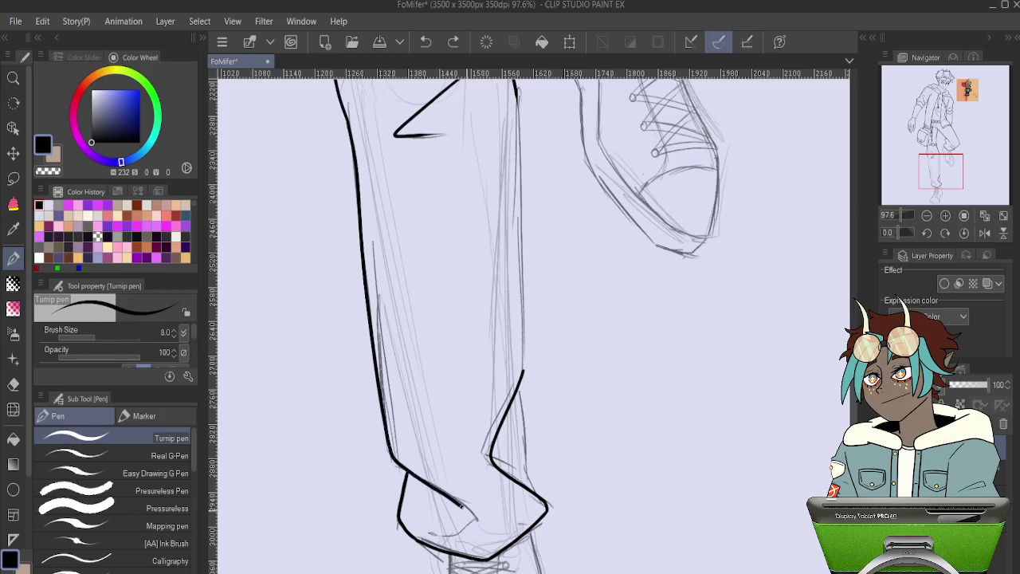
pyautogui.hotkey('ctrl', 'z')
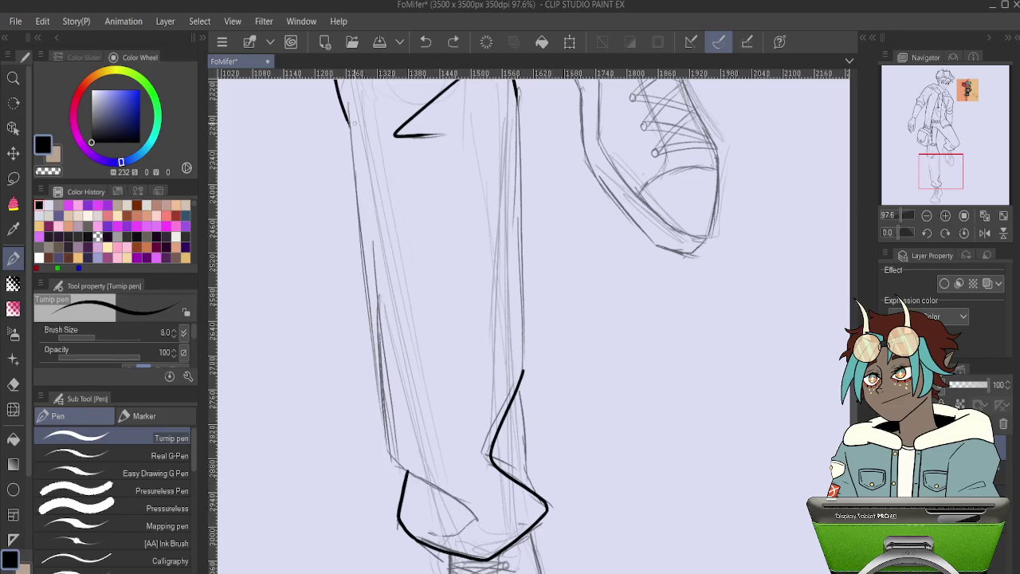
pyautogui.moveTo(345, 114); pyautogui.dragTo(397, 441)
pyautogui.hotkey('ctrl', 'z')
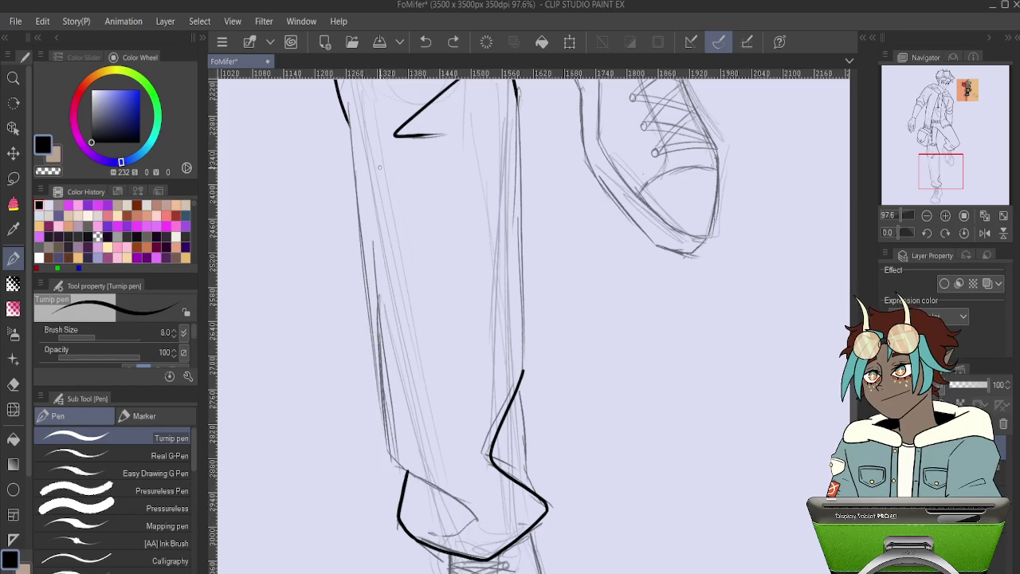
pyautogui.moveTo(353, 174); pyautogui.dragTo(371, 342)
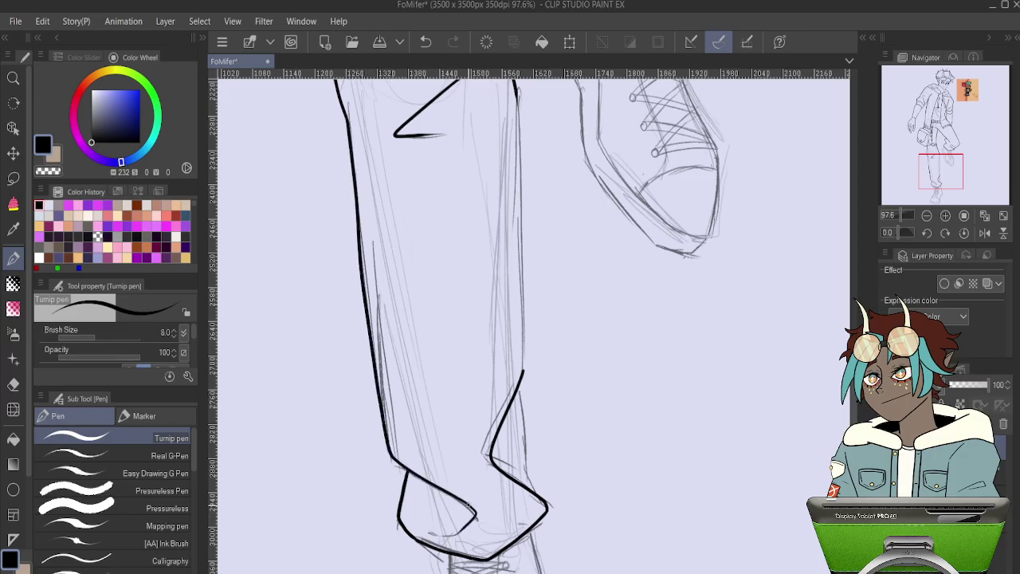
# - Ink the standing leg's inner edge from below the knee down to the start of the cuff's zigzag fold
pyautogui.moveTo(570, 348)
pyautogui.mouseDown()
pyautogui.moveTo(524, 399)
pyautogui.moveTo(494, 462)
pyautogui.mouseUp()
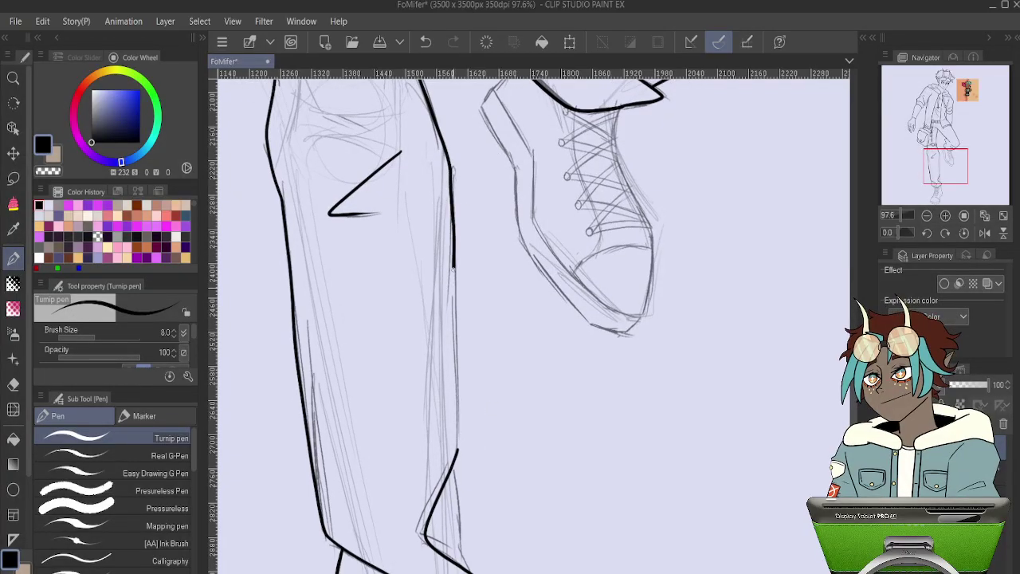
pyautogui.hotkey('ctrl', 'z')
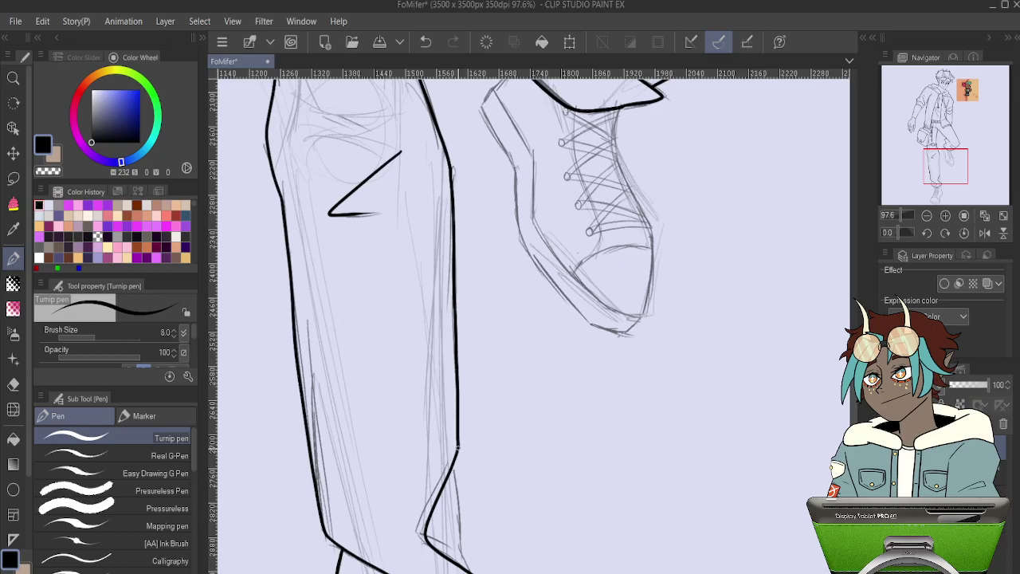
pyautogui.moveTo(508, 445); pyautogui.dragTo(513, 301)
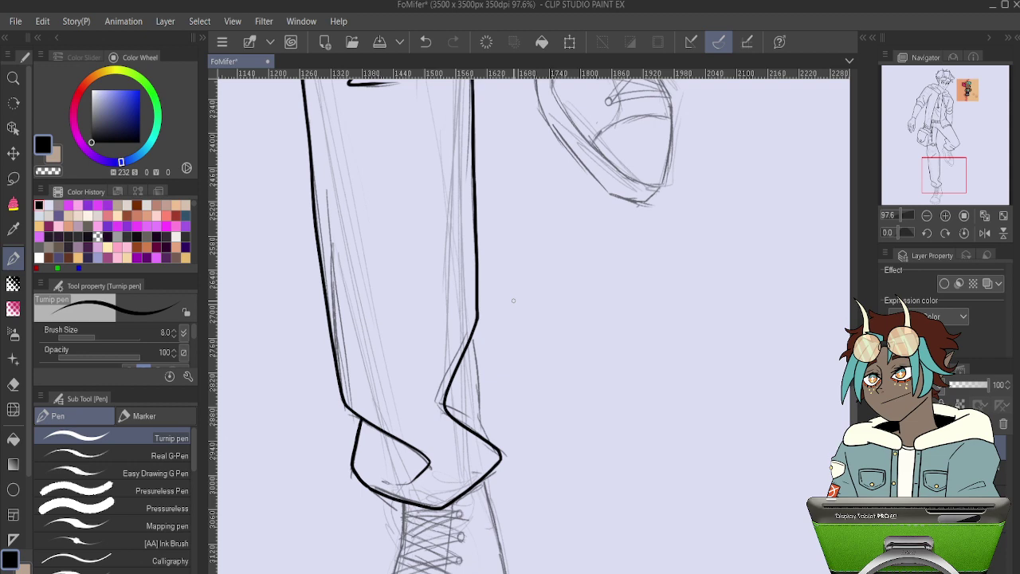
# - Try to ink the short edge that closes the gap behind the cuff's zigzag fold
pyautogui.scroll(2, 513, 299)
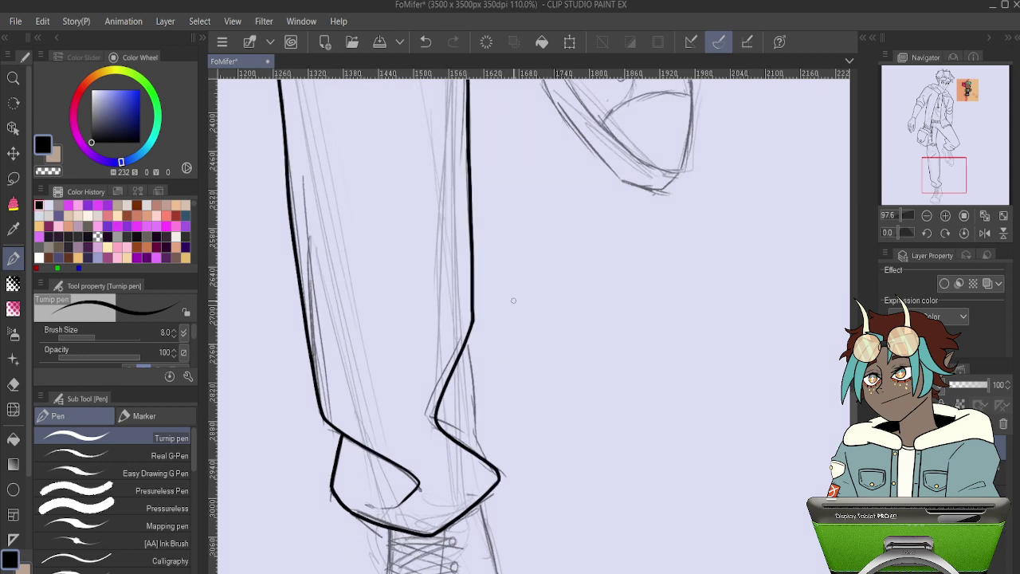
pyautogui.scroll(5, 508, 403)
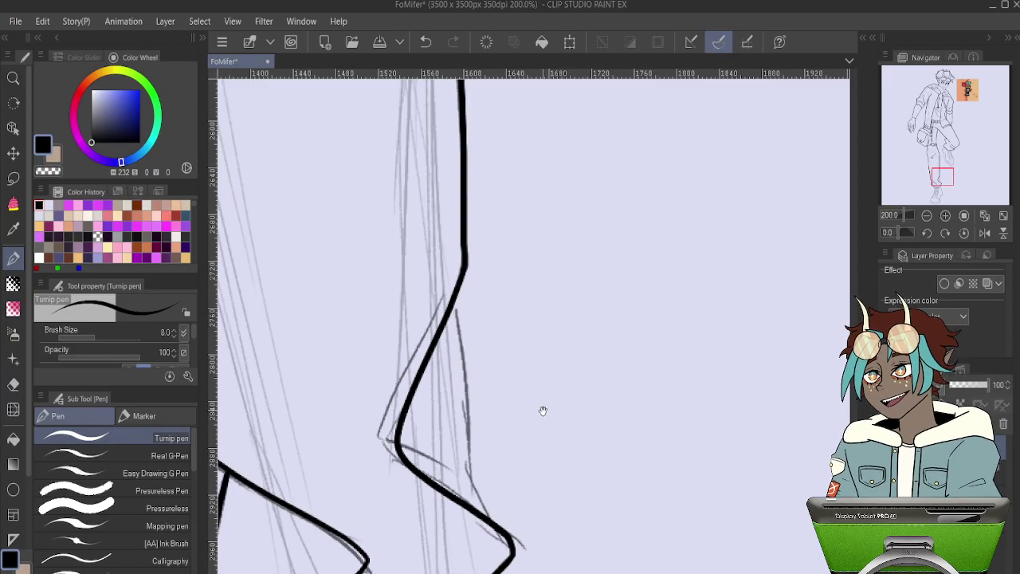
pyautogui.moveTo(543, 410); pyautogui.dragTo(503, 296)
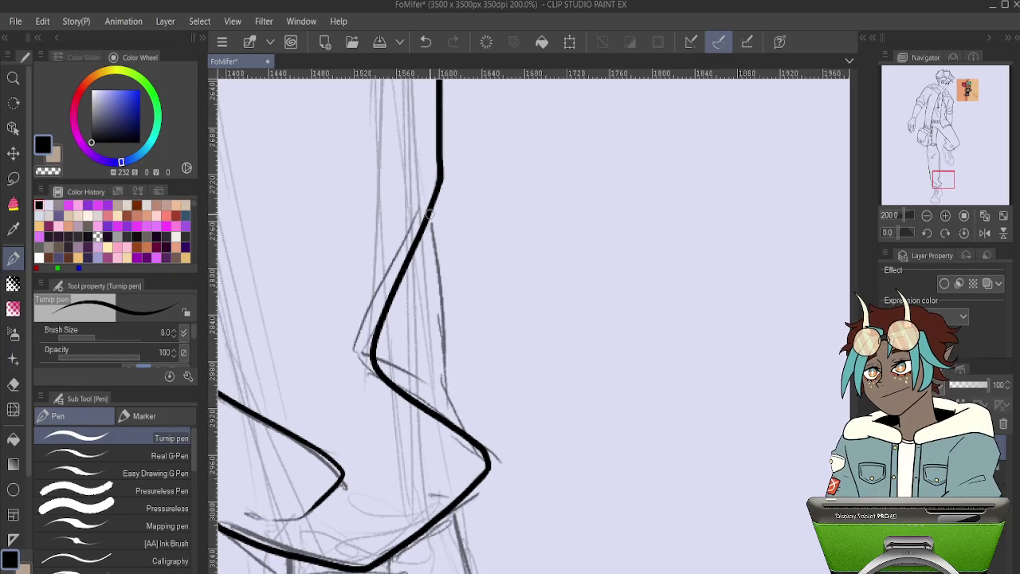
pyautogui.moveTo(429, 213); pyautogui.dragTo(453, 407)
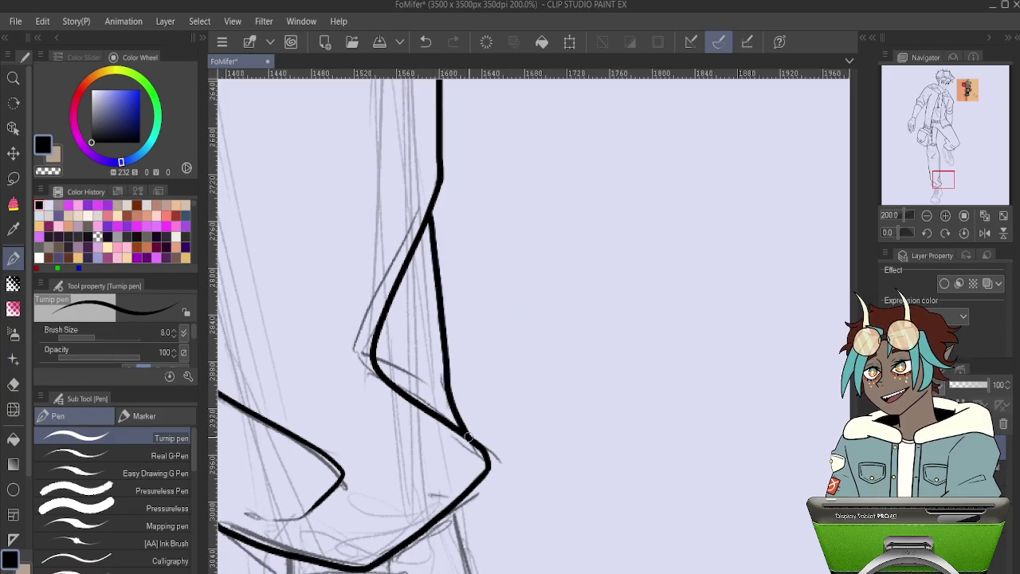
pyautogui.hotkey('ctrl', 'z')
pyautogui.moveTo(428, 215); pyautogui.dragTo(466, 432)
pyautogui.hotkey('ctrl', 'z')
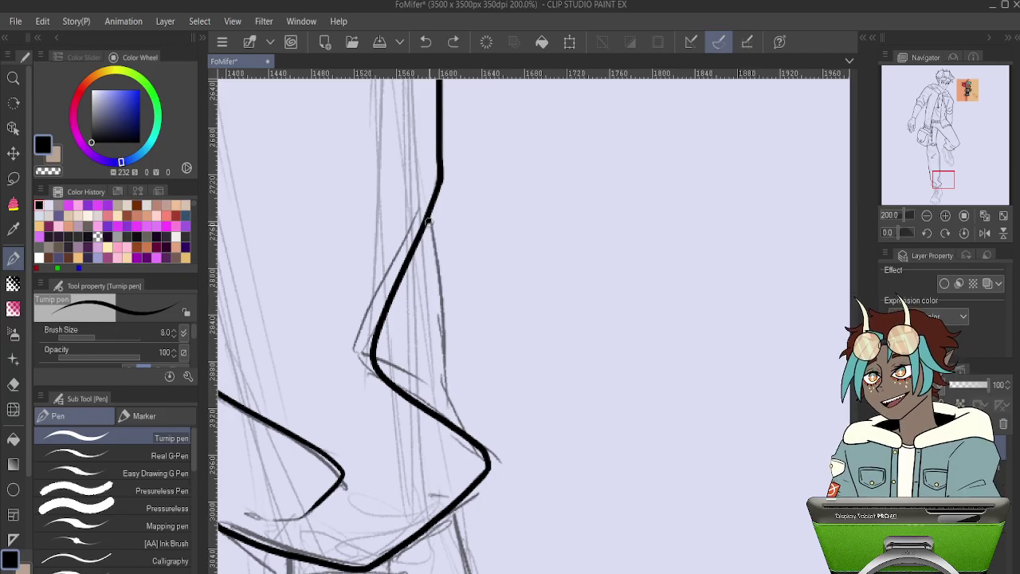
pyautogui.moveTo(428, 222); pyautogui.dragTo(464, 431)
pyautogui.hotkey('ctrl', 'z')
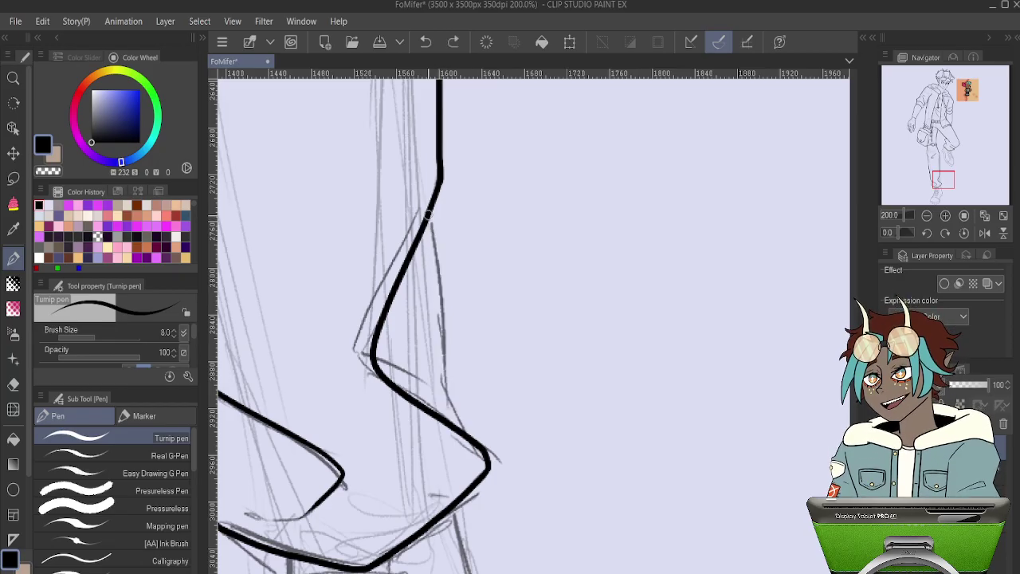
# - Ink the slightly curved edge closing the cuff's zigzag fold, from the leg's inner edge down to the cuff's pointed corner
pyautogui.moveTo(428, 214)
pyautogui.mouseDown()
pyautogui.moveTo(445, 390)
pyautogui.moveTo(457, 424)
pyautogui.mouseUp()
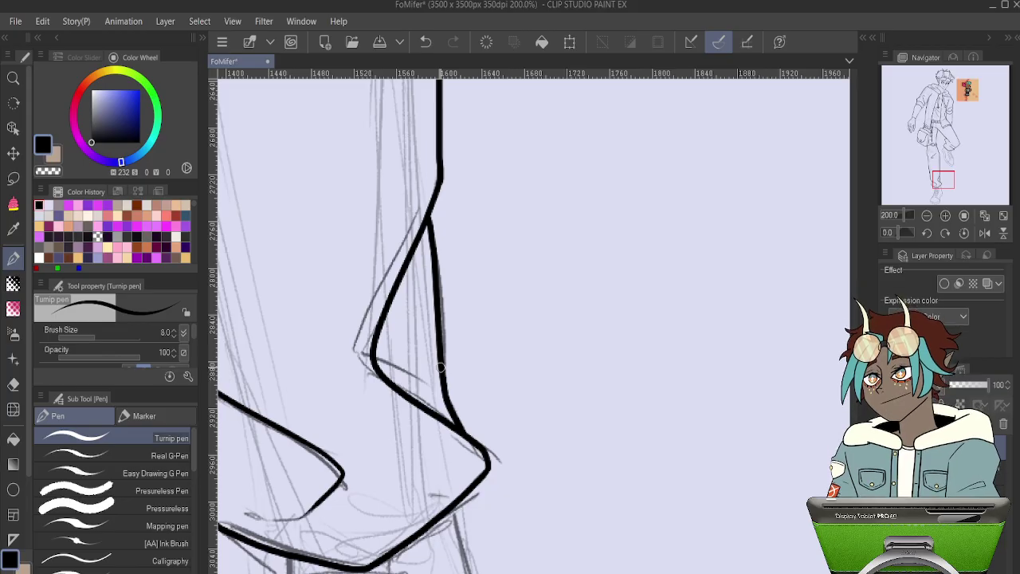
pyautogui.hotkey('ctrl', 'z')
pyautogui.moveTo(429, 229); pyautogui.dragTo(463, 438)
pyautogui.hotkey('ctrl', 'z')
pyautogui.moveTo(429, 213); pyautogui.dragTo(448, 342)
pyautogui.hotkey('ctrl', 'z')
pyautogui.moveTo(426, 210)
pyautogui.mouseDown()
pyautogui.moveTo(443, 373)
pyautogui.moveTo(465, 434)
pyautogui.mouseUp()
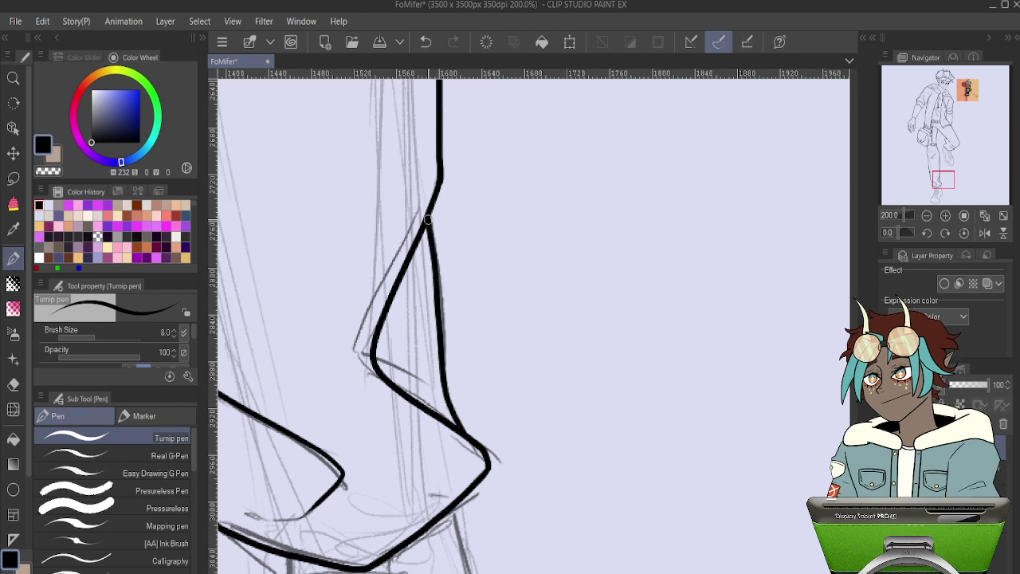
# - Ink the underside of the standing boot's heel and the adjoining side edge down to the sole's bottom corner
pyautogui.moveTo(461, 385); pyautogui.dragTo(485, 117)
pyautogui.moveTo(472, 278); pyautogui.dragTo(544, 42)
pyautogui.moveTo(595, 233)
pyautogui.mouseDown()
pyautogui.moveTo(649, 269)
pyautogui.moveTo(649, 290)
pyautogui.moveTo(643, 280)
pyautogui.mouseUp()
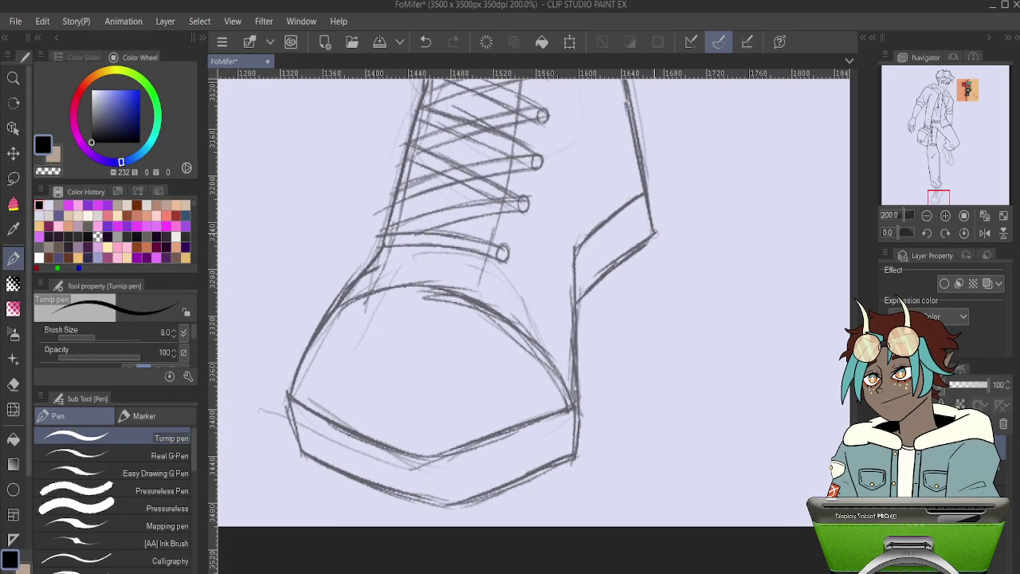
pyautogui.moveTo(654, 235)
pyautogui.mouseDown()
pyautogui.moveTo(576, 305)
pyautogui.moveTo(575, 457)
pyautogui.mouseUp()
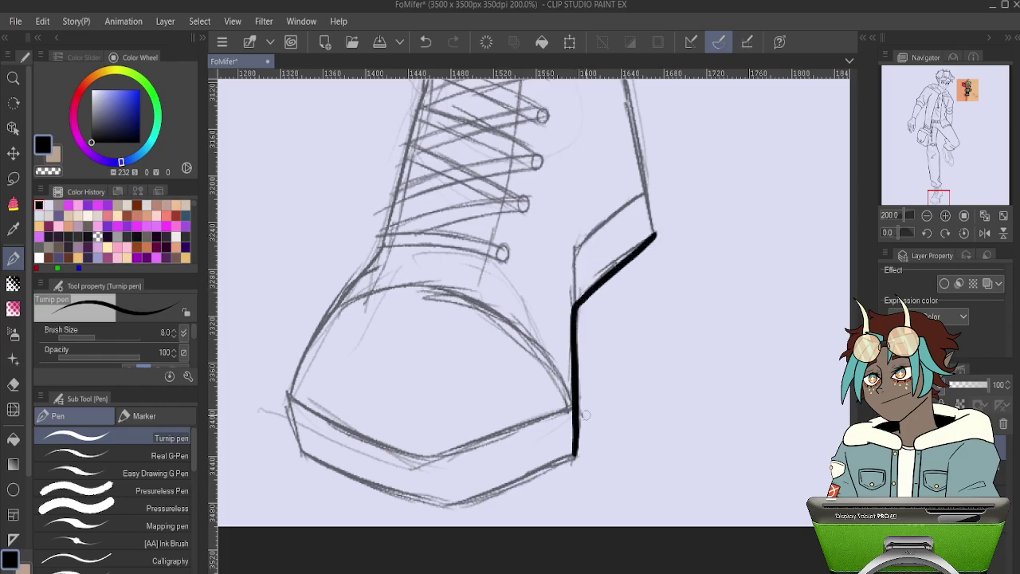
# - Ink the standing boot's back edge from the trouser cuff down to the tip of the heel
pyautogui.moveTo(609, 326); pyautogui.dragTo(452, 512)
pyautogui.moveTo(522, 321); pyautogui.dragTo(499, 360)
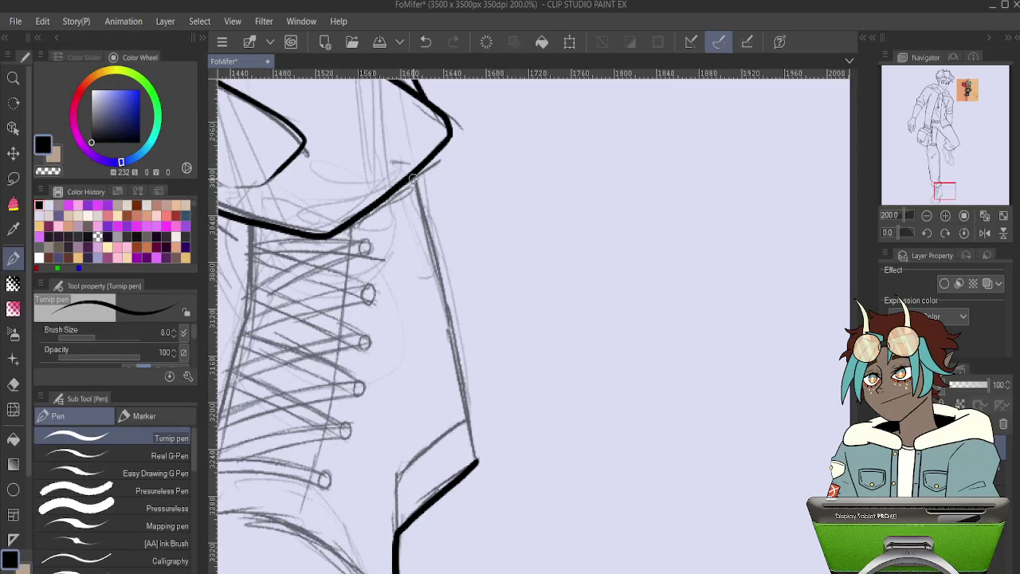
pyautogui.moveTo(414, 174); pyautogui.dragTo(462, 400)
pyautogui.hotkey('ctrl', 'z')
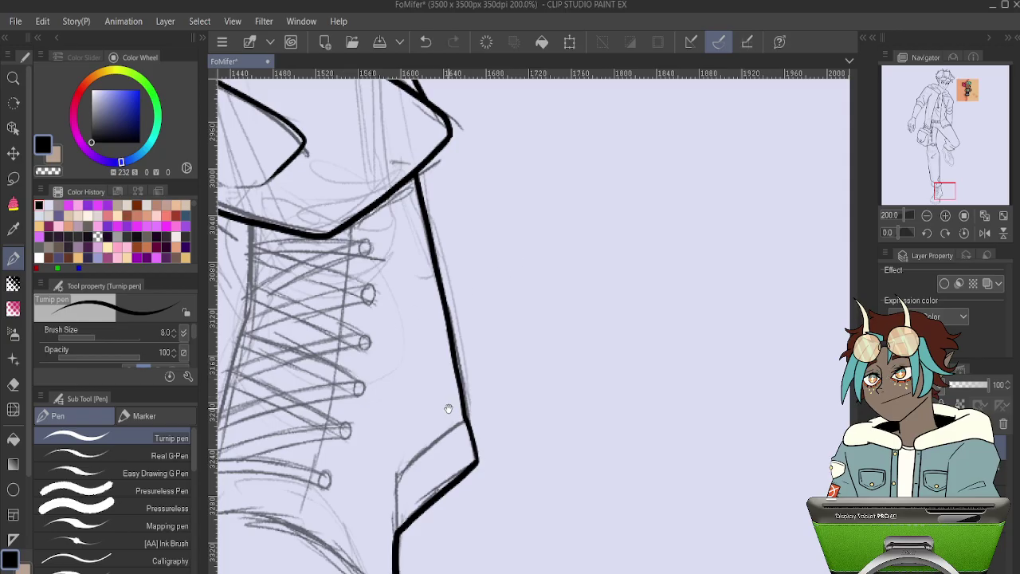
# - Ink the upper edge of the standing boot's heel, bending down to meet the boot's inked side edge
pyautogui.moveTo(494, 451); pyautogui.dragTo(626, 250)
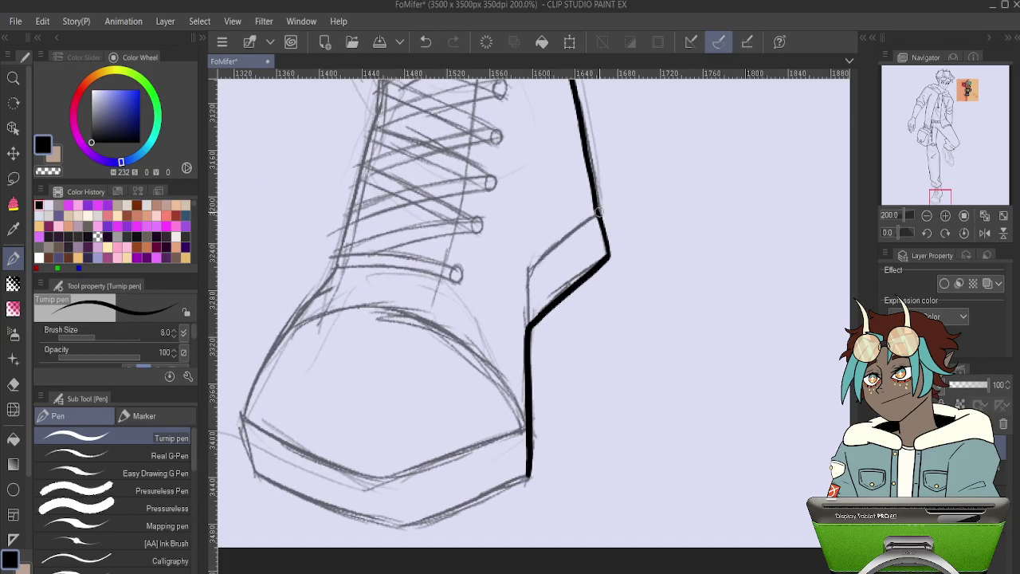
pyautogui.moveTo(577, 227)
pyautogui.mouseDown()
pyautogui.moveTo(533, 263)
pyautogui.moveTo(525, 312)
pyautogui.mouseUp()
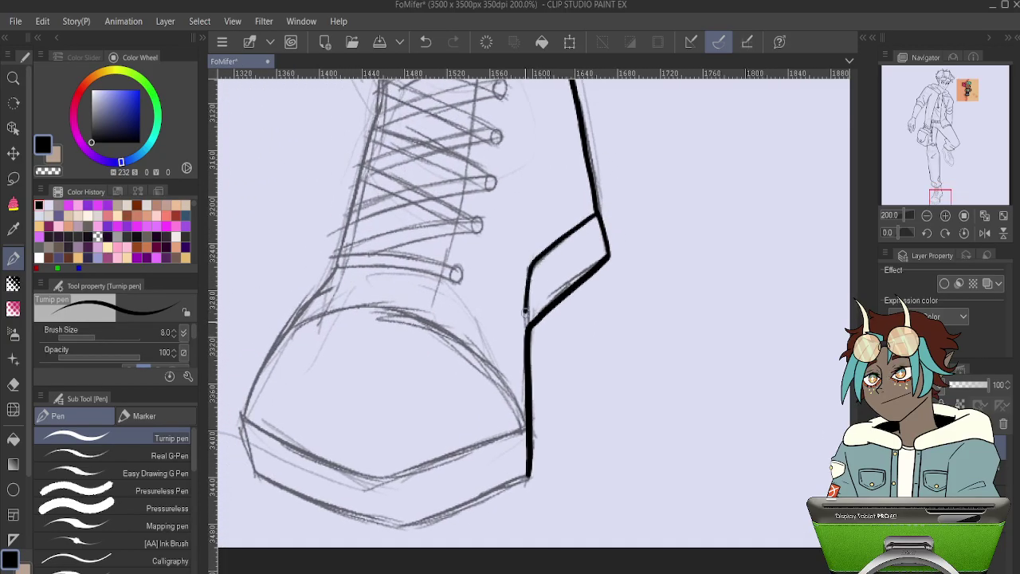
pyautogui.hotkey('ctrl', 'z')
pyautogui.moveTo(597, 214)
pyautogui.mouseDown()
pyautogui.moveTo(534, 264)
pyautogui.moveTo(527, 329)
pyautogui.mouseUp()
# - Ink the bottom edge of the standing boot's sole from the heel-side corner across to the opposite corner
pyautogui.moveTo(534, 387); pyautogui.dragTo(606, 258)
pyautogui.moveTo(600, 345); pyautogui.dragTo(482, 395)
pyautogui.hotkey('ctrl', 'z')
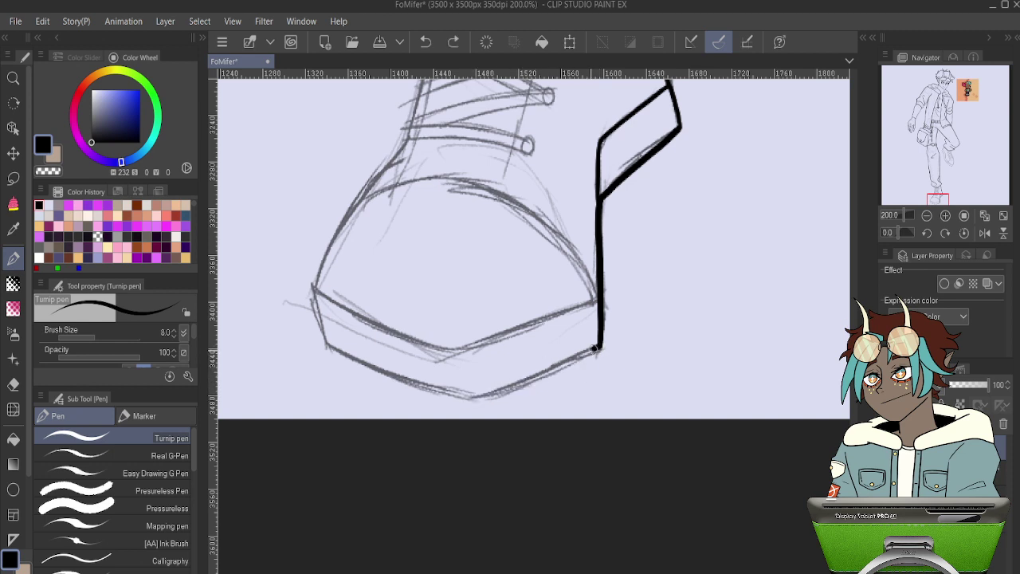
pyautogui.moveTo(600, 346)
pyautogui.mouseDown()
pyautogui.moveTo(450, 400)
pyautogui.moveTo(326, 344)
pyautogui.mouseUp()
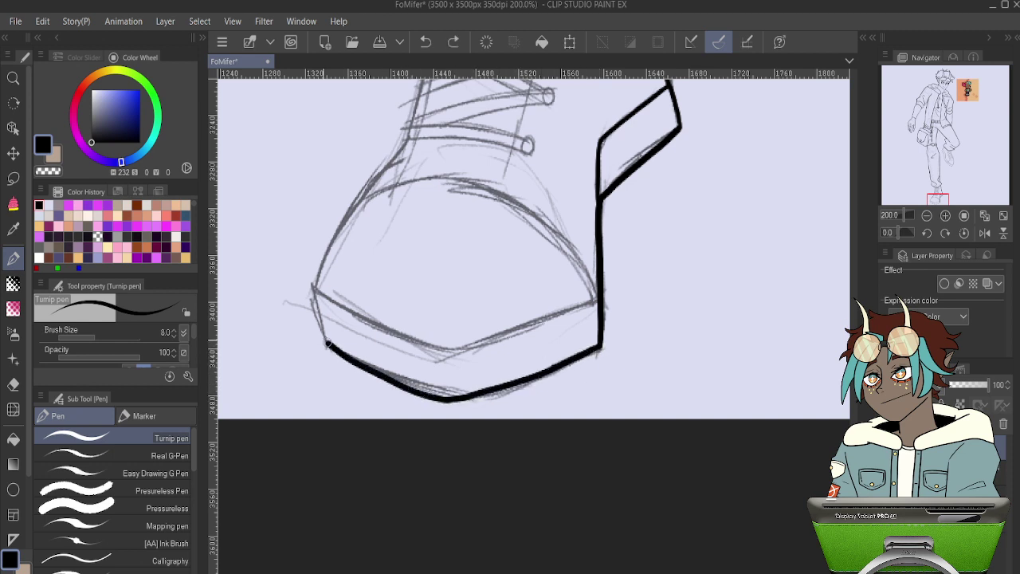
# - Ink the standing boot's front edge as short dashes between the laces, from below the cuff to the lowest lace
pyautogui.moveTo(526, 212); pyautogui.dragTo(592, 310)
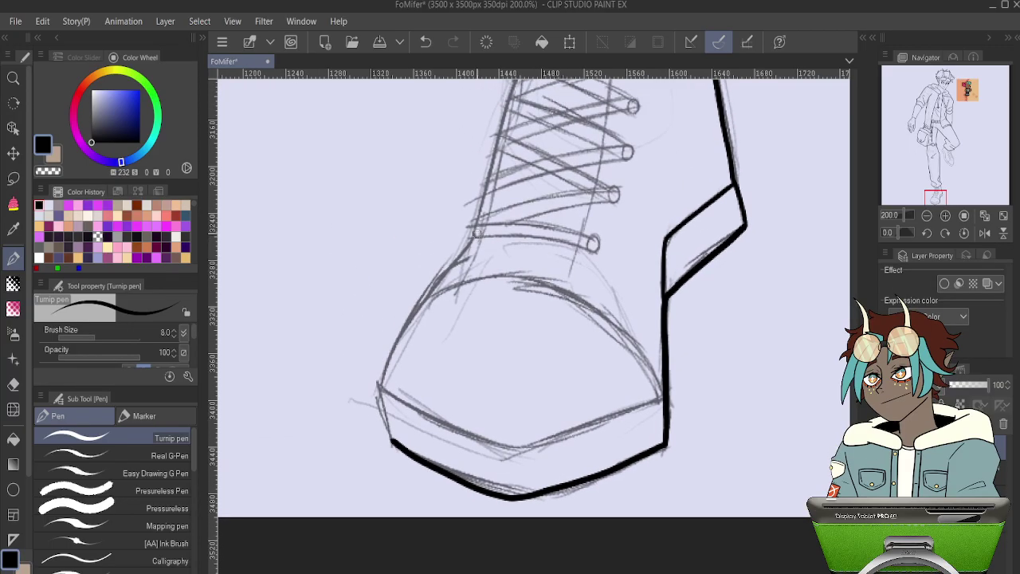
pyautogui.moveTo(553, 225); pyautogui.dragTo(503, 345)
pyautogui.scroll(3, 504, 345)
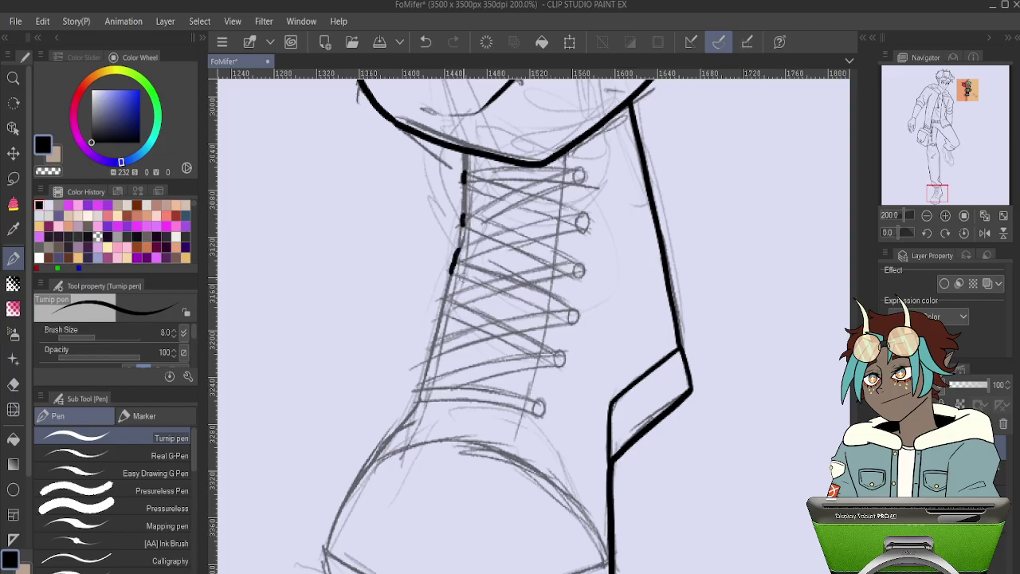
pyautogui.scroll(-3, 459, 256)
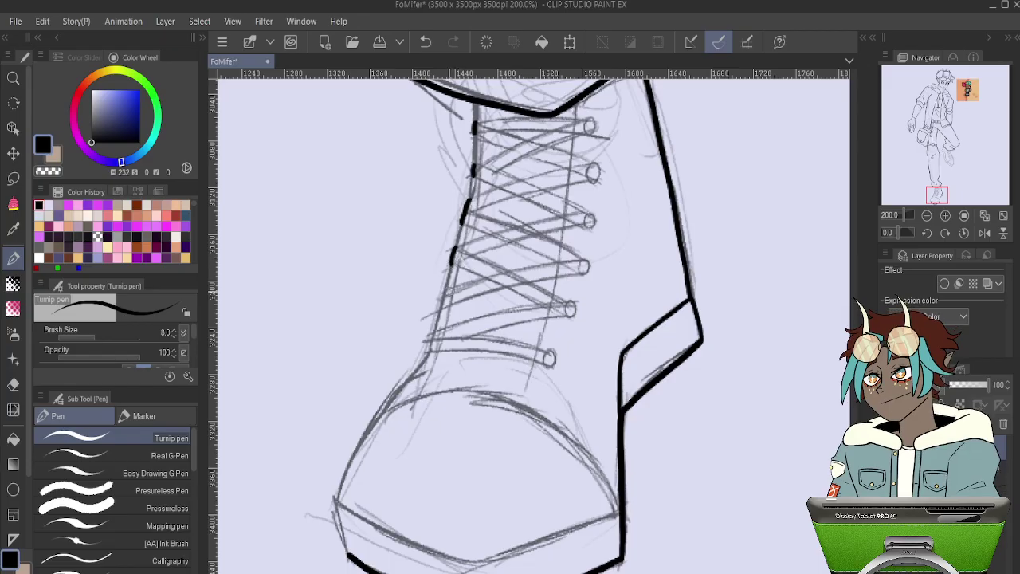
pyautogui.moveTo(449, 289); pyautogui.dragTo(428, 344)
# - Ink the standing boot's outer contour from the lowest lace around the toe cap and down the sole's short side
pyautogui.scroll(-5, 487, 206)
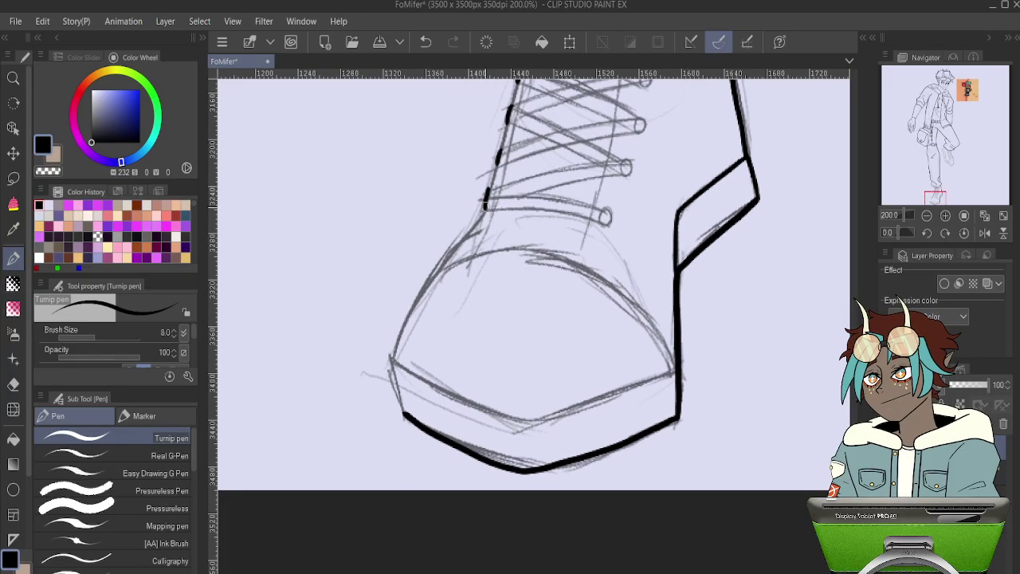
pyautogui.moveTo(484, 209); pyautogui.dragTo(411, 312)
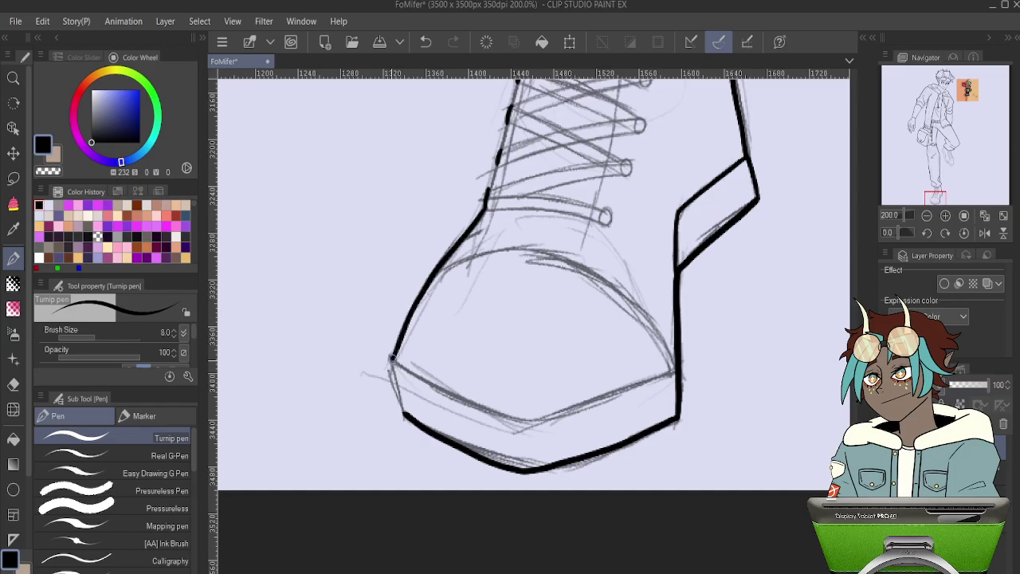
pyautogui.moveTo(398, 402); pyautogui.dragTo(404, 416)
pyautogui.moveTo(519, 241); pyautogui.dragTo(457, 349)
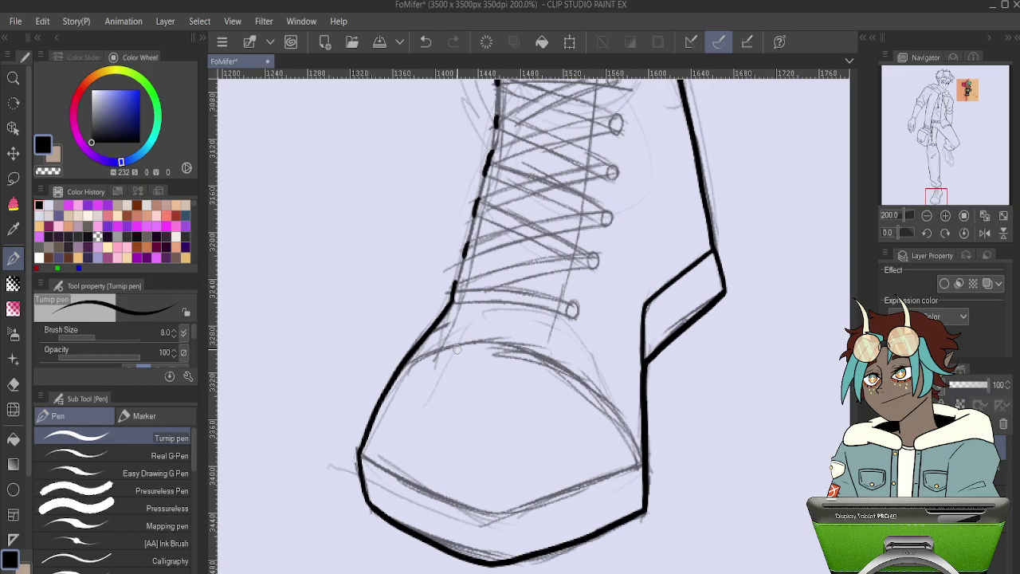
pyautogui.scroll(5, 458, 350)
pyautogui.moveTo(542, 237); pyautogui.dragTo(496, 364)
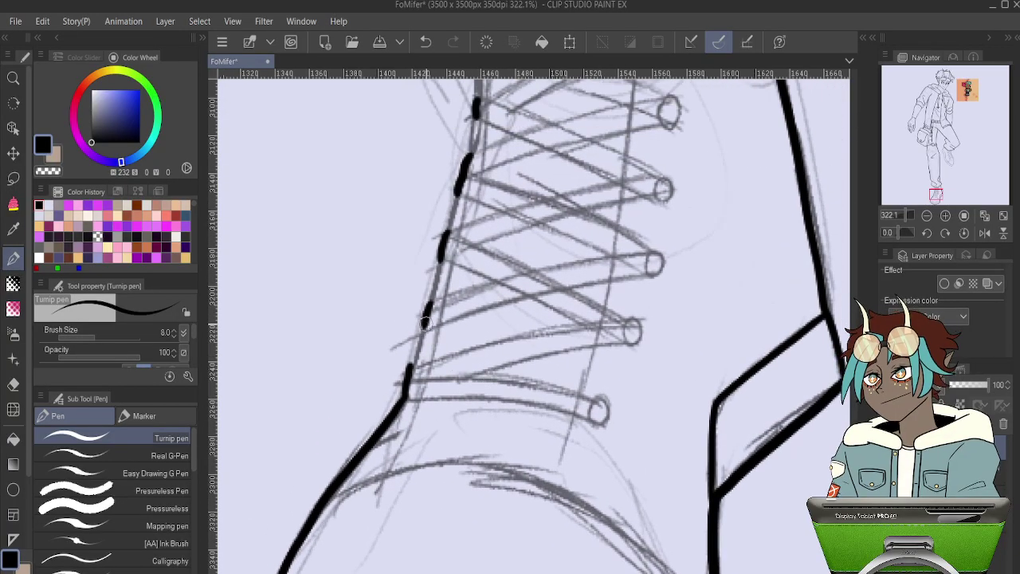
# - Join the dashes of the standing boot's front edge into one continuous inked line from the lowest lace up to the trouser hem
pyautogui.moveTo(425, 322); pyautogui.dragTo(406, 368)
pyautogui.hotkey('ctrl', 'z')
pyautogui.moveTo(428, 312); pyautogui.dragTo(407, 370)
pyautogui.moveTo(463, 264)
pyautogui.mouseDown()
pyautogui.moveTo(440, 349)
pyautogui.moveTo(408, 387)
pyautogui.mouseUp()
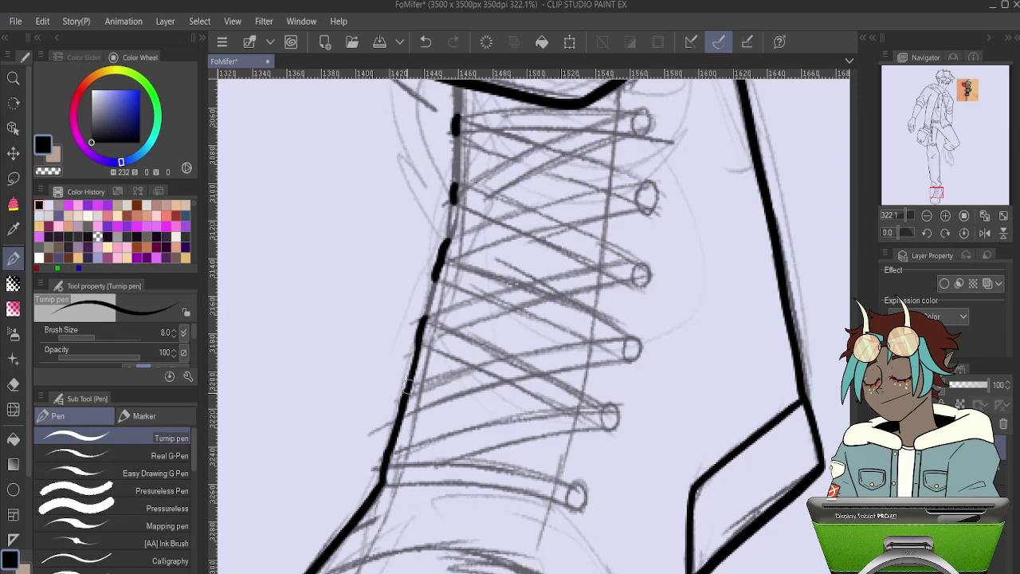
pyautogui.moveTo(436, 285); pyautogui.dragTo(412, 383)
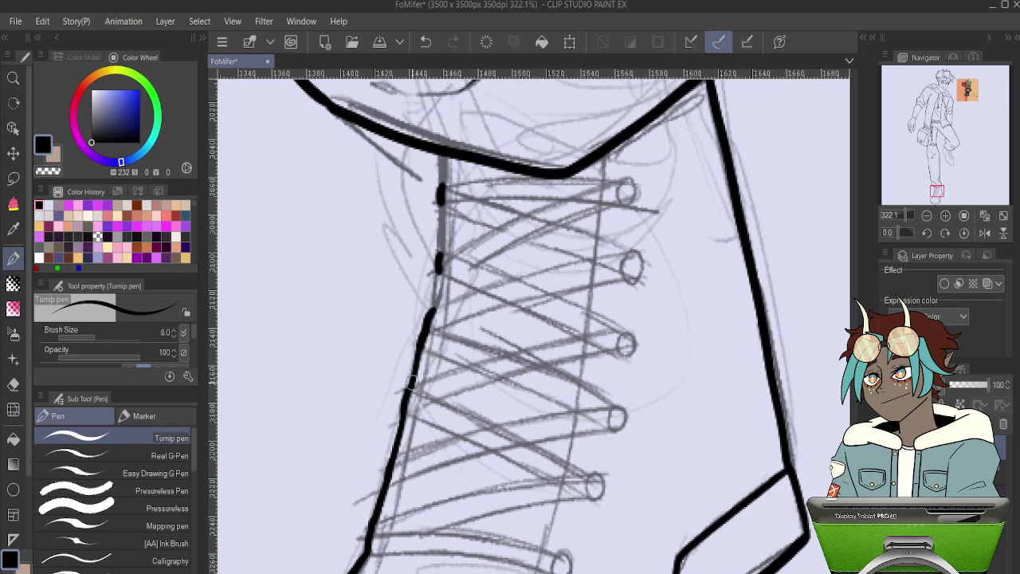
pyautogui.moveTo(440, 264); pyautogui.dragTo(430, 306)
pyautogui.moveTo(464, 257)
pyautogui.mouseDown()
pyautogui.moveTo(442, 358)
pyautogui.moveTo(423, 305)
pyautogui.moveTo(422, 365)
pyautogui.mouseUp()
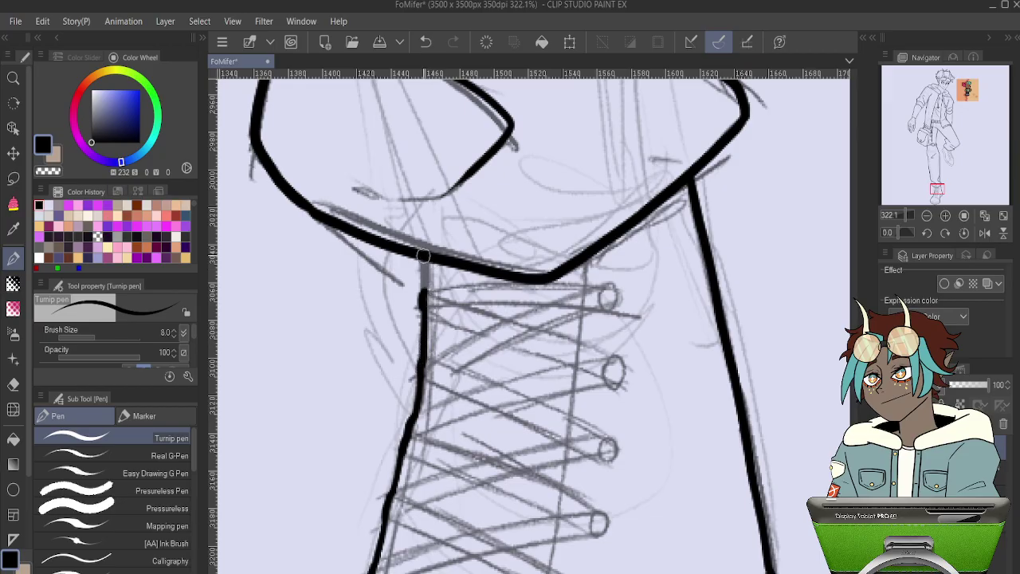
pyautogui.moveTo(423, 255); pyautogui.dragTo(423, 289)
# - Ink the top two lace eyelets of the standing boot as small open circles over the sketched ones
pyautogui.moveTo(633, 262); pyautogui.dragTo(574, 235)
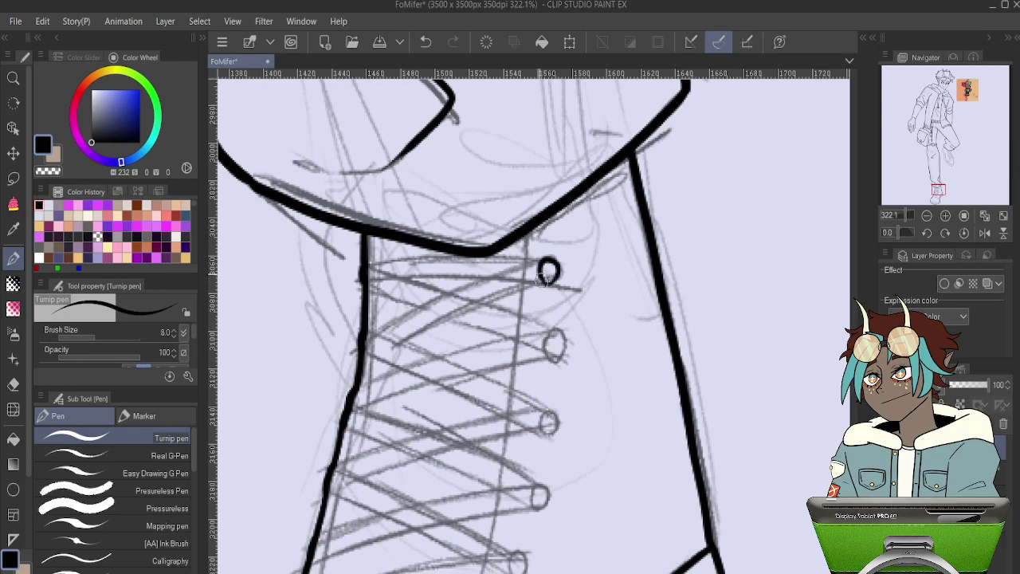
pyautogui.hotkey('ctrl', 'z')
pyautogui.moveTo(540, 271); pyautogui.dragTo(556, 262)
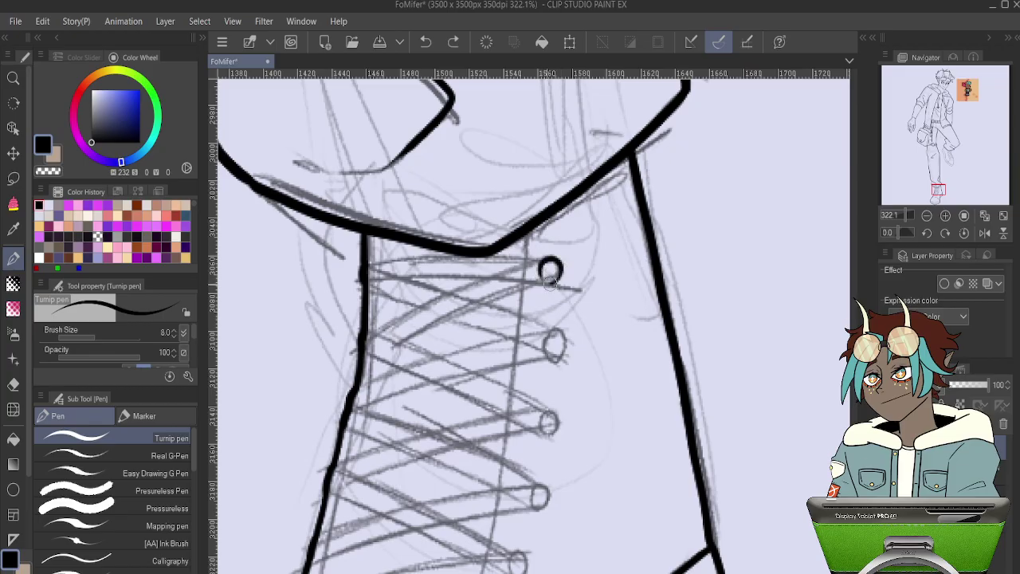
pyautogui.moveTo(568, 361); pyautogui.dragTo(476, 285)
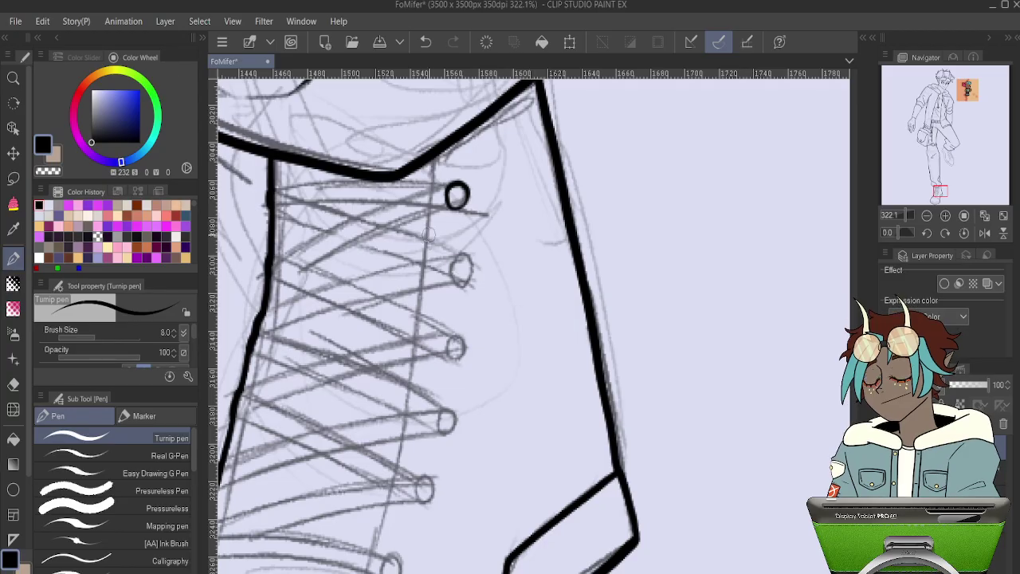
pyautogui.moveTo(453, 279); pyautogui.dragTo(468, 280)
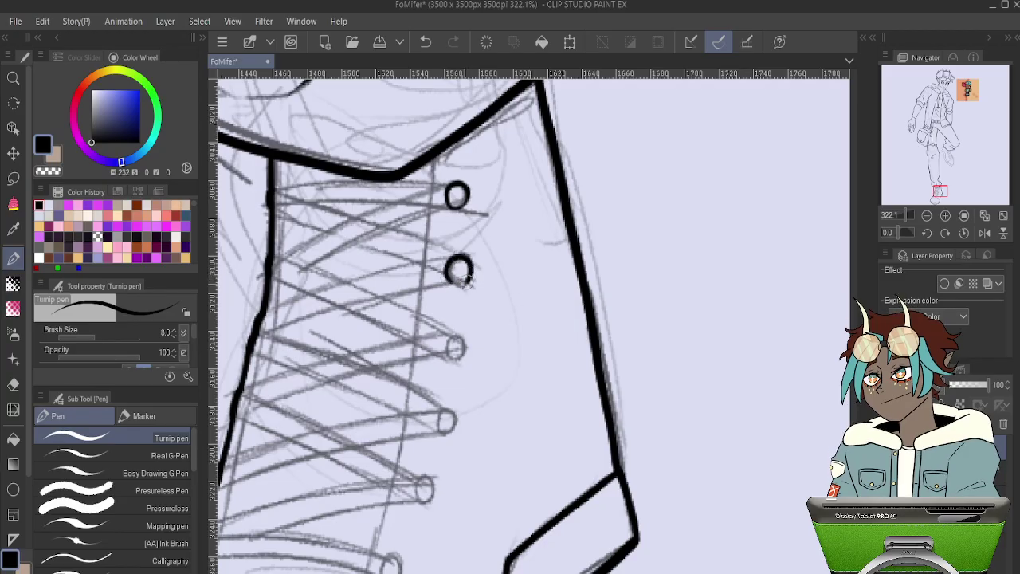
pyautogui.hotkey('ctrl', 'z')
pyautogui.hotkey('ctrl', 'z')
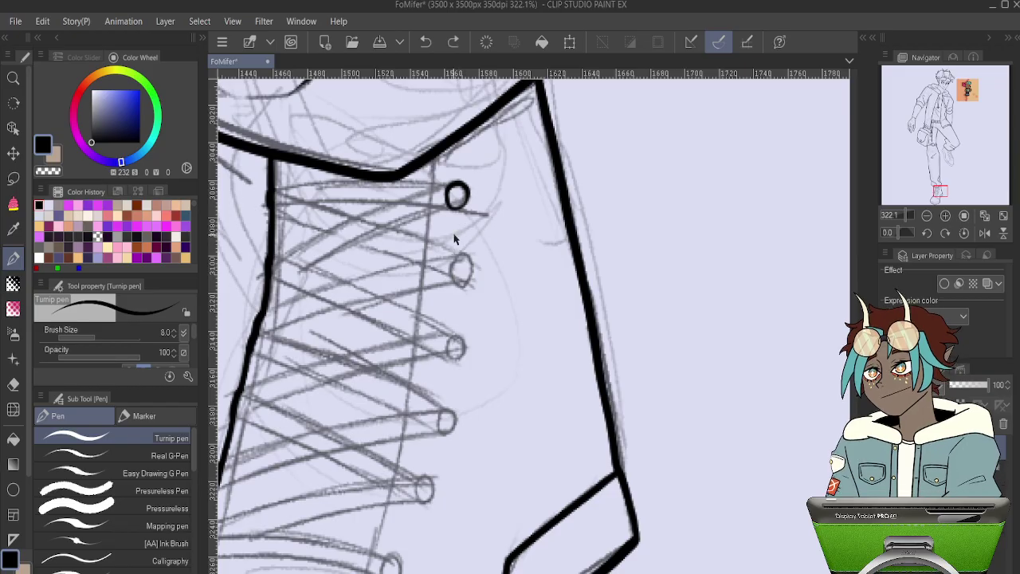
pyautogui.moveTo(456, 279); pyautogui.dragTo(460, 256)
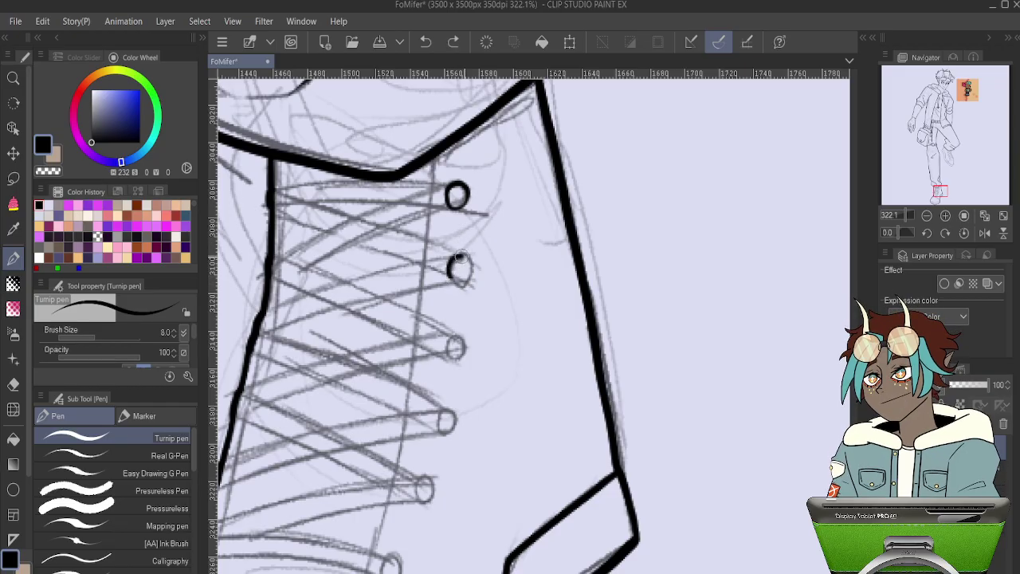
pyautogui.moveTo(460, 257)
pyautogui.mouseDown()
pyautogui.moveTo(469, 276)
pyautogui.moveTo(485, 231)
pyautogui.mouseUp()
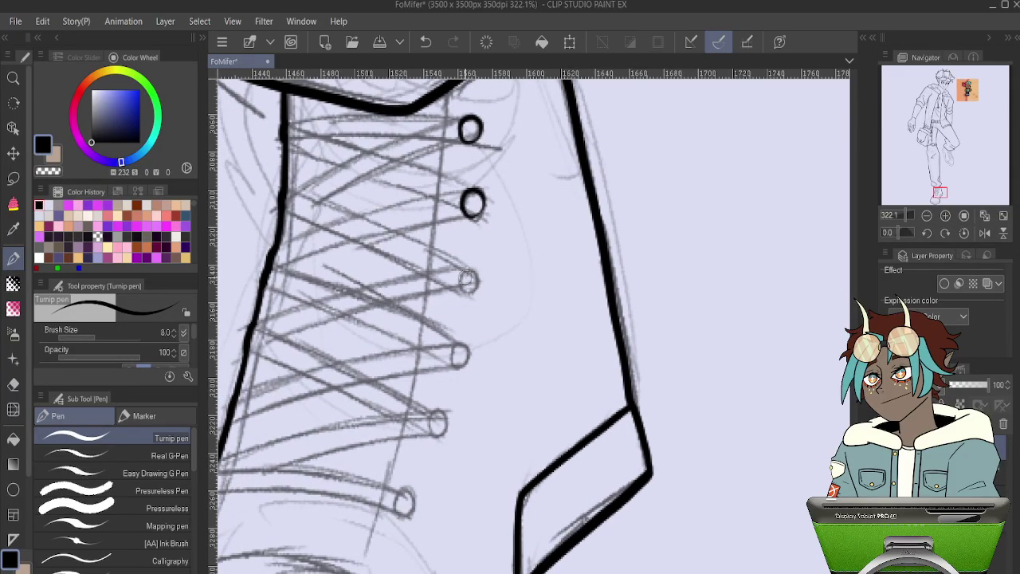
# - Ink the third and fourth eyelets from the top of the standing boot as small open circles
pyautogui.moveTo(478, 273); pyautogui.dragTo(468, 288)
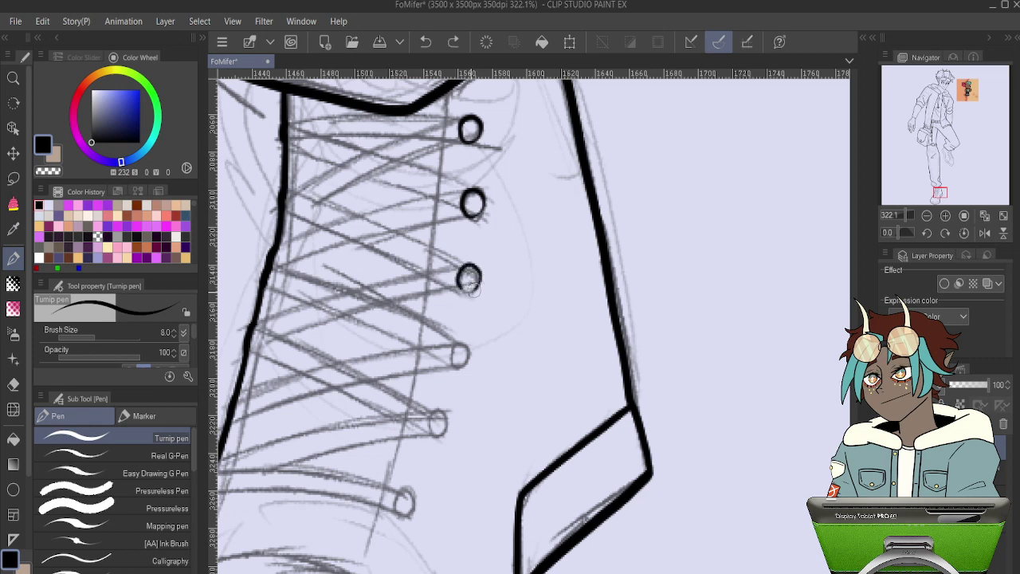
pyautogui.moveTo(477, 291); pyautogui.dragTo(485, 219)
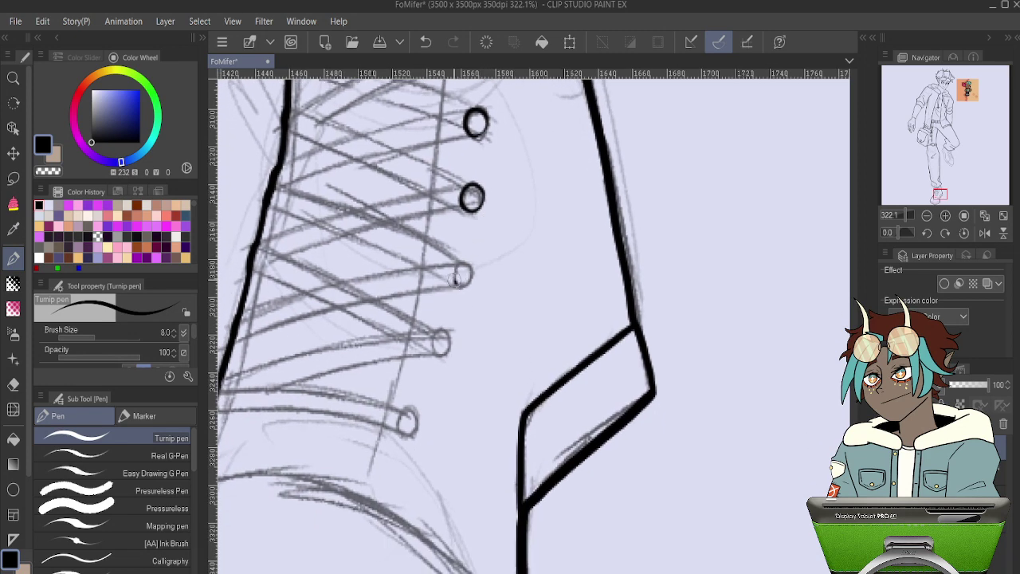
pyautogui.moveTo(456, 279)
pyautogui.mouseDown()
pyautogui.moveTo(476, 275)
pyautogui.moveTo(471, 285)
pyautogui.mouseUp()
pyautogui.hotkey('ctrl', 'z')
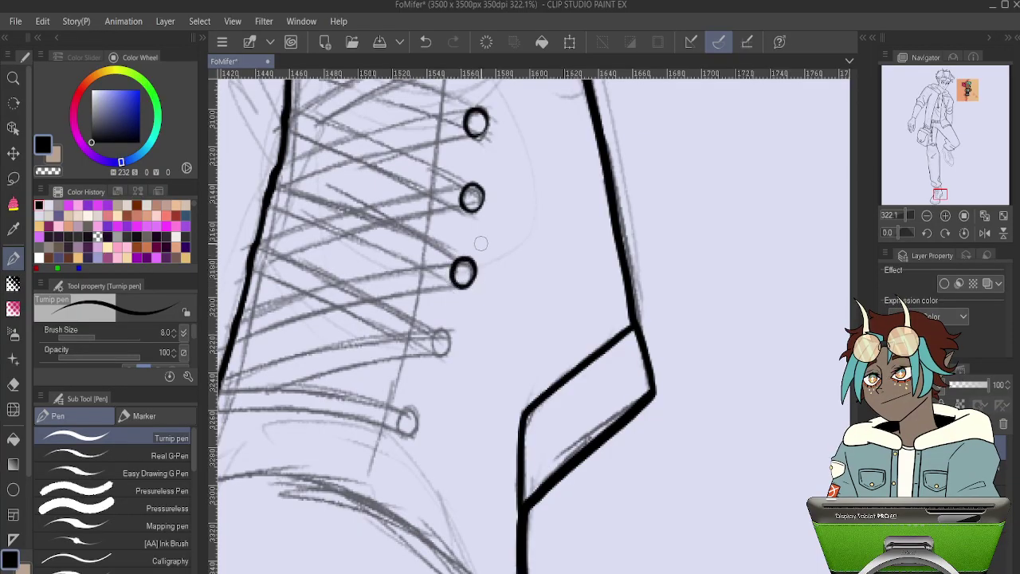
pyautogui.hotkey('ctrl', 'z')
pyautogui.moveTo(456, 263)
pyautogui.mouseDown()
pyautogui.moveTo(476, 282)
pyautogui.moveTo(461, 260)
pyautogui.mouseUp()
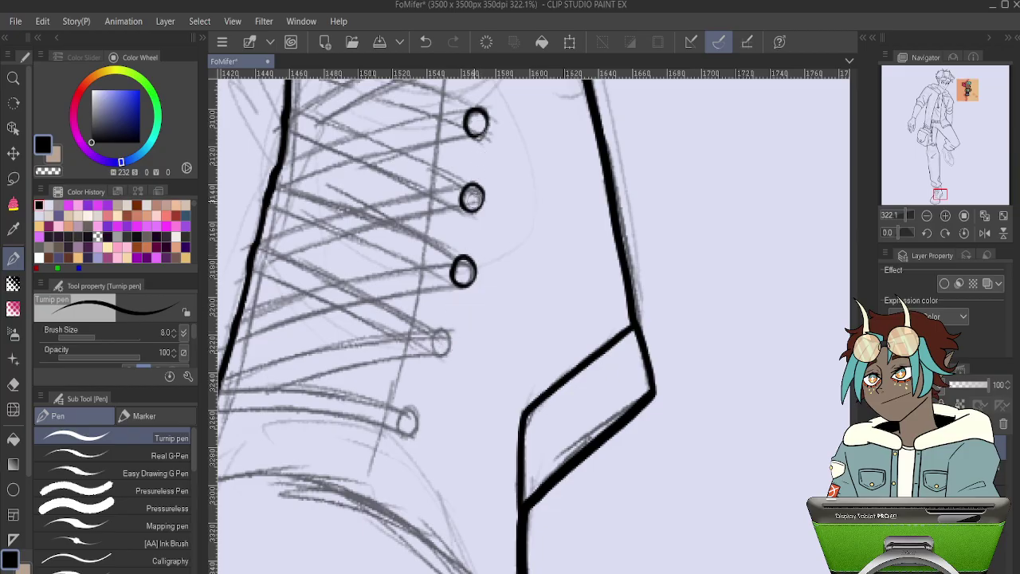
# - Ink the two lowest eyelets of the standing boot as open circles beside the ends of the sketched laces
pyautogui.moveTo(443, 358)
pyautogui.mouseDown()
pyautogui.moveTo(440, 330)
pyautogui.moveTo(459, 344)
pyautogui.moveTo(449, 356)
pyautogui.moveTo(435, 344)
pyautogui.moveTo(441, 325)
pyautogui.moveTo(457, 335)
pyautogui.moveTo(432, 338)
pyautogui.mouseUp()
pyautogui.hotkey('ctrl', 'z')
pyautogui.hotkey('ctrl', 'z')
pyautogui.hotkey('ctrl', 'z')
pyautogui.hotkey('ctrl', 'z')
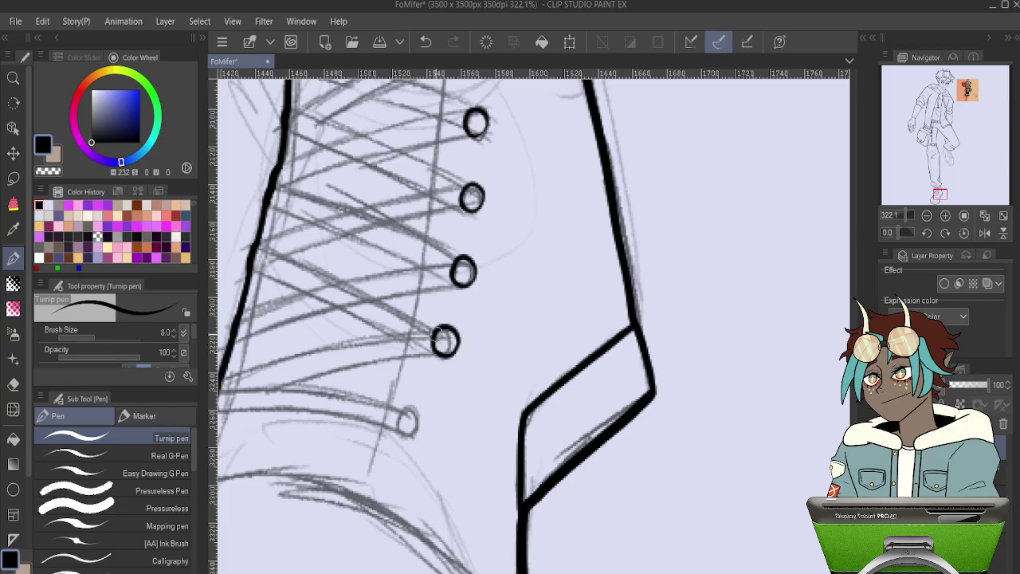
pyautogui.moveTo(487, 255)
pyautogui.mouseDown()
pyautogui.moveTo(509, 175)
pyautogui.moveTo(504, 188)
pyautogui.mouseUp()
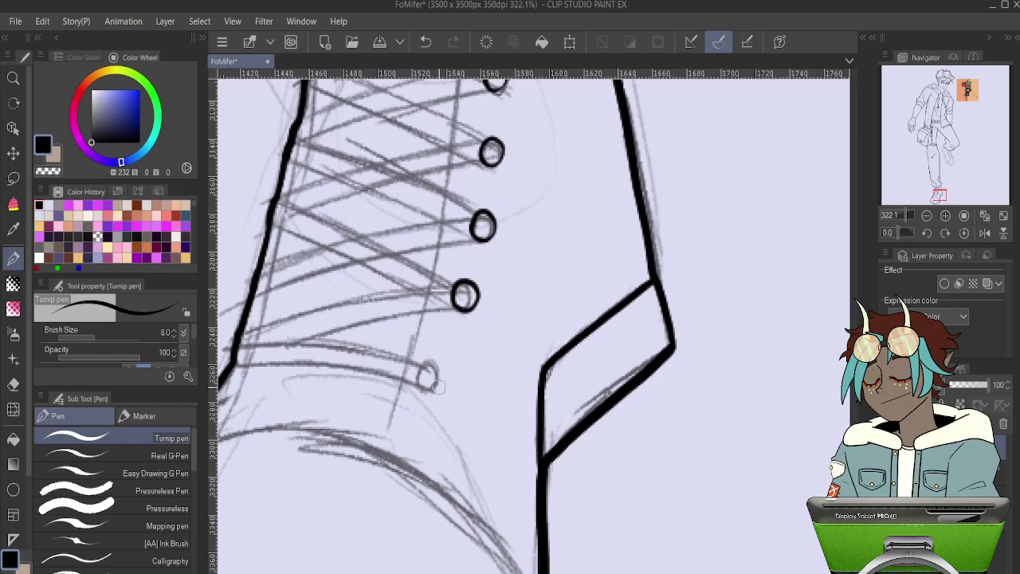
pyautogui.moveTo(432, 391); pyautogui.dragTo(440, 363)
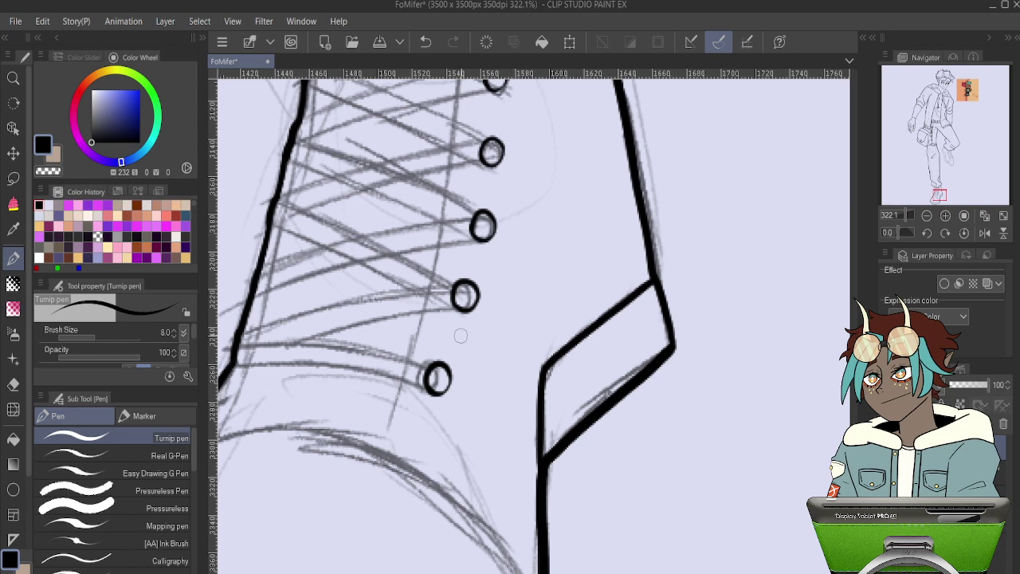
# - Ink both edges of the topmost lace between the top eyelet and the boot's front edge, just below the trouser hem
pyautogui.moveTo(464, 256)
pyautogui.mouseDown()
pyautogui.moveTo(465, 445)
pyautogui.moveTo(501, 511)
pyautogui.mouseUp()
pyautogui.moveTo(504, 210); pyautogui.dragTo(538, 349)
pyautogui.scroll(4, 536, 348)
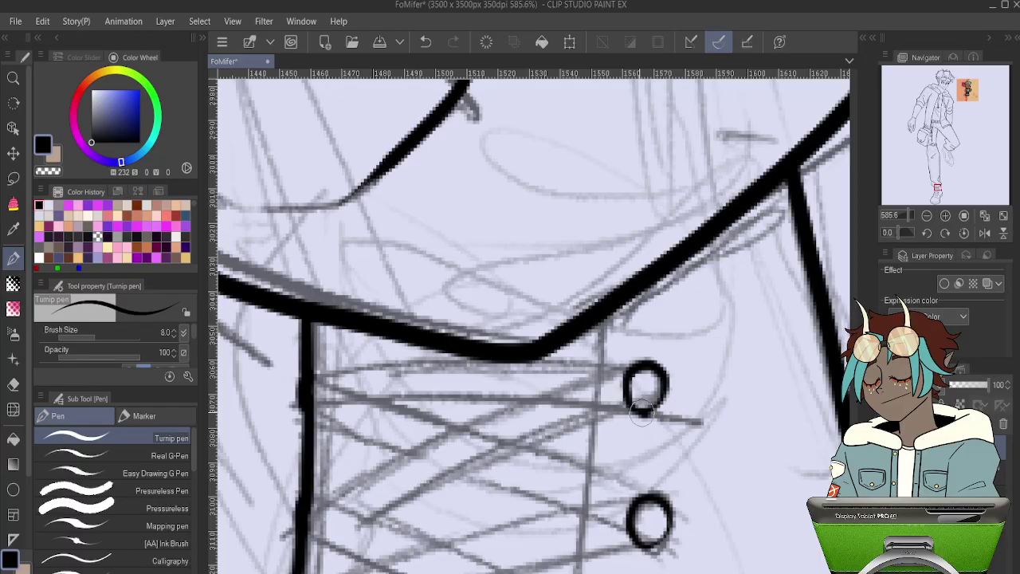
pyautogui.moveTo(652, 409); pyautogui.dragTo(291, 394)
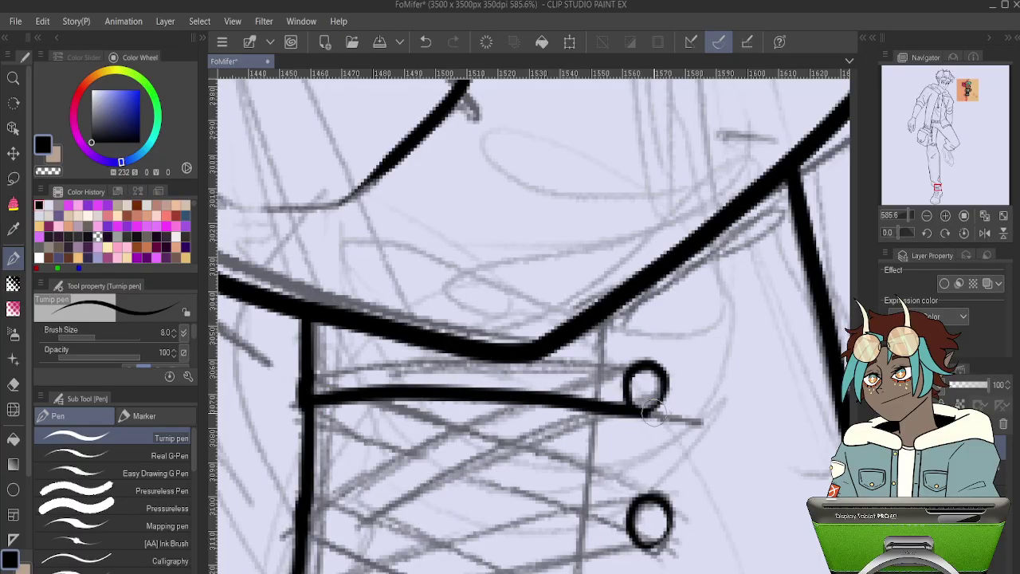
pyautogui.hotkey('ctrl', 'z')
pyautogui.moveTo(647, 408); pyautogui.dragTo(309, 404)
pyautogui.moveTo(643, 365); pyautogui.dragTo(291, 365)
pyautogui.hotkey('ctrl', 'z')
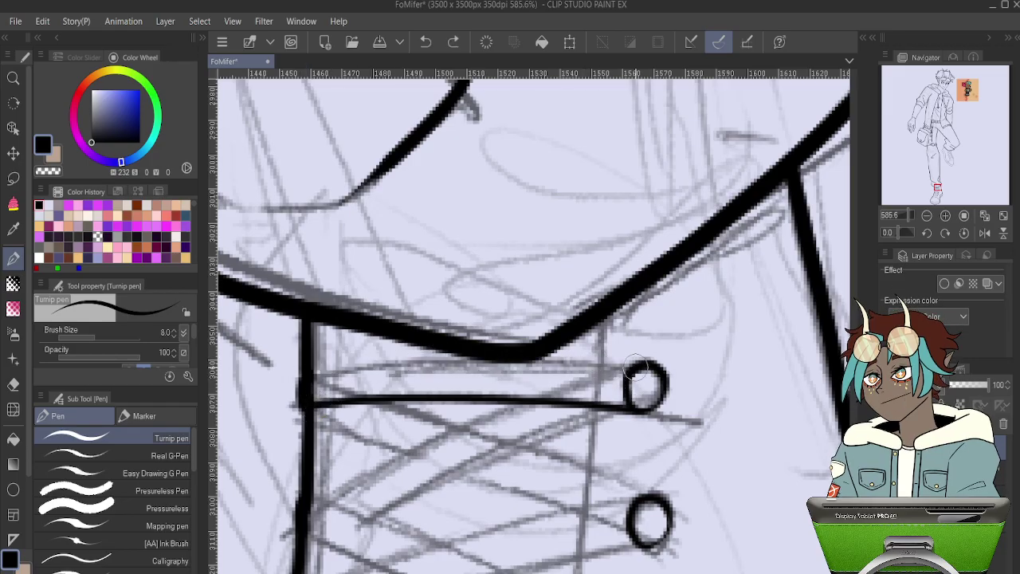
pyautogui.moveTo(594, 363)
pyautogui.mouseDown()
pyautogui.moveTo(446, 355)
pyautogui.moveTo(300, 375)
pyautogui.mouseUp()
pyautogui.moveTo(685, 421); pyautogui.dragTo(711, 218)
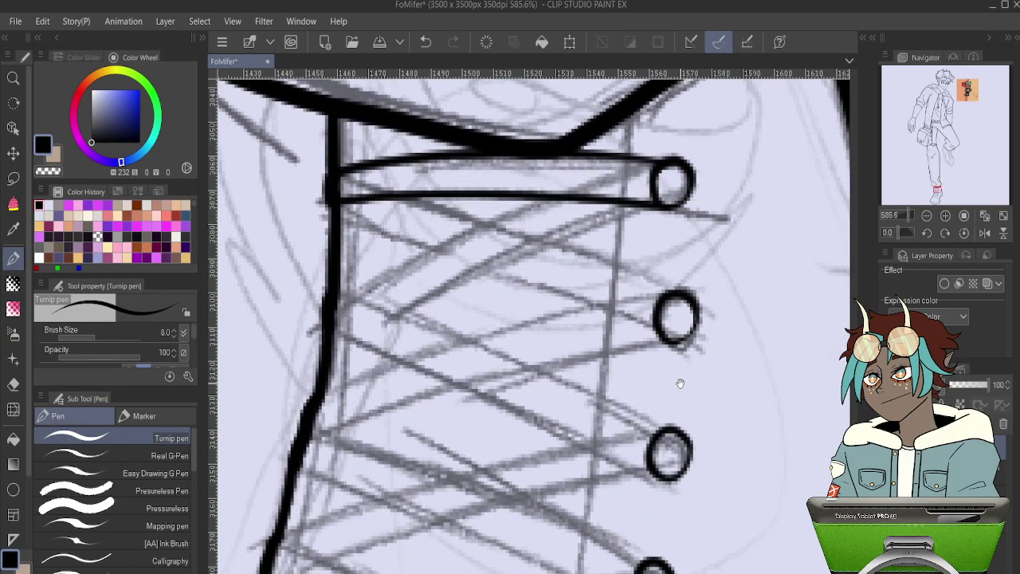
pyautogui.moveTo(701, 368); pyautogui.dragTo(684, 458)
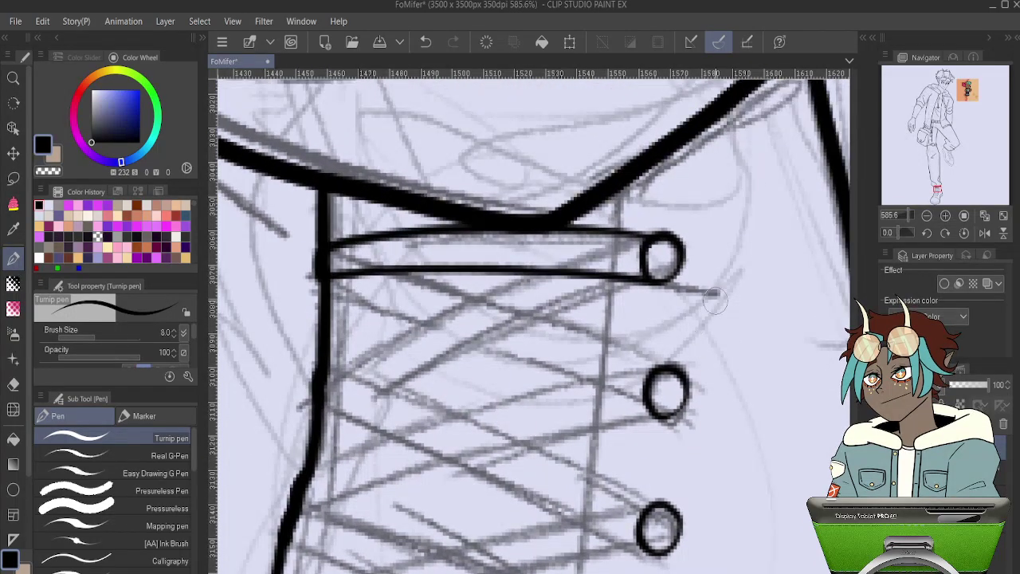
pyautogui.moveTo(662, 275); pyautogui.dragTo(374, 391)
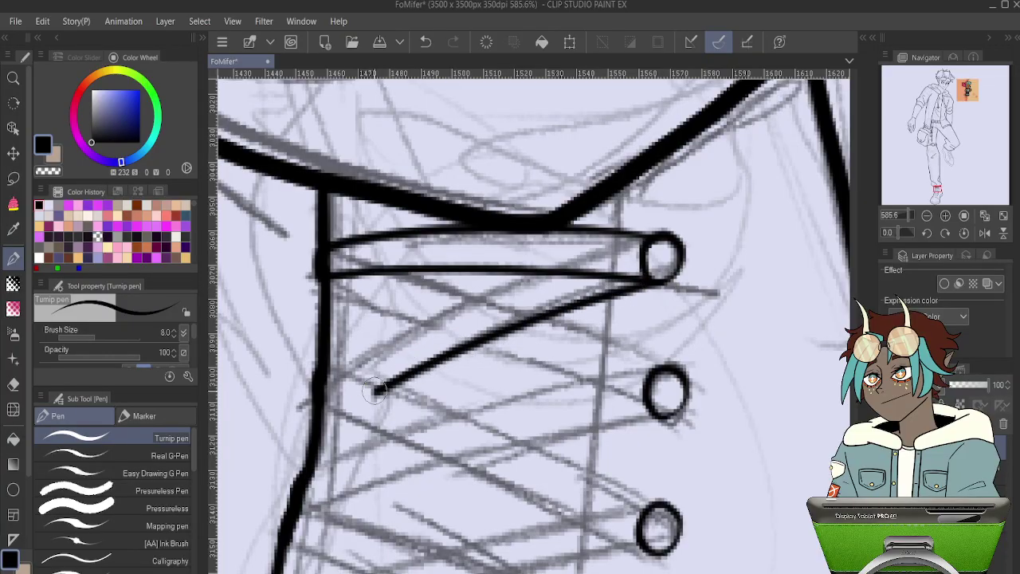
pyautogui.hotkey('ctrl', 'z')
# - Ink both curved edges of the lowest lace from the bottom eyelet across to the bend in the boot's front edge
pyautogui.moveTo(670, 398)
pyautogui.mouseDown()
pyautogui.moveTo(733, 271)
pyautogui.moveTo(752, 57)
pyautogui.mouseUp()
pyautogui.moveTo(673, 486); pyautogui.dragTo(788, 243)
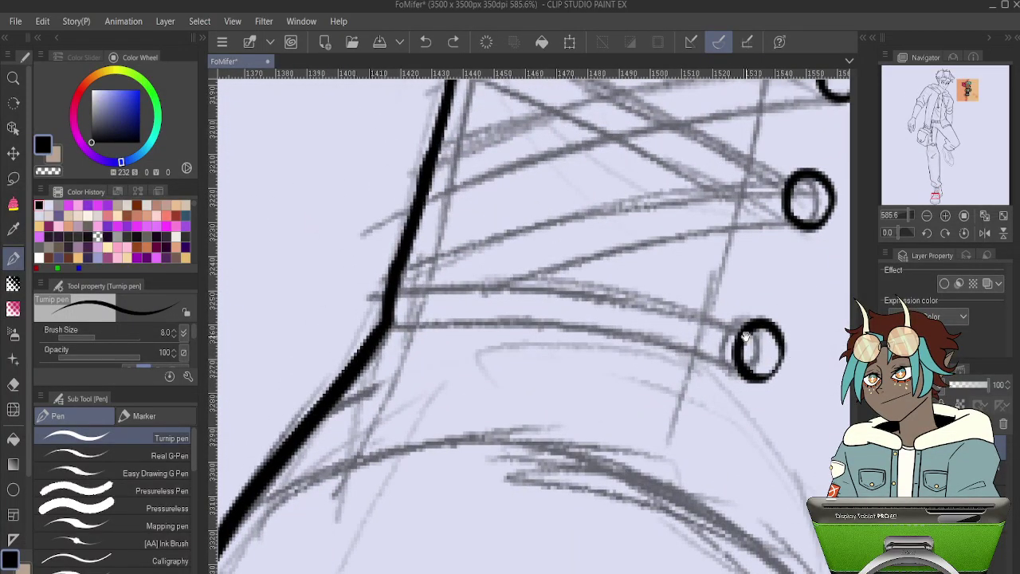
pyautogui.moveTo(661, 355)
pyautogui.mouseDown()
pyautogui.moveTo(608, 417)
pyautogui.moveTo(502, 362)
pyautogui.moveTo(605, 431)
pyautogui.mouseUp()
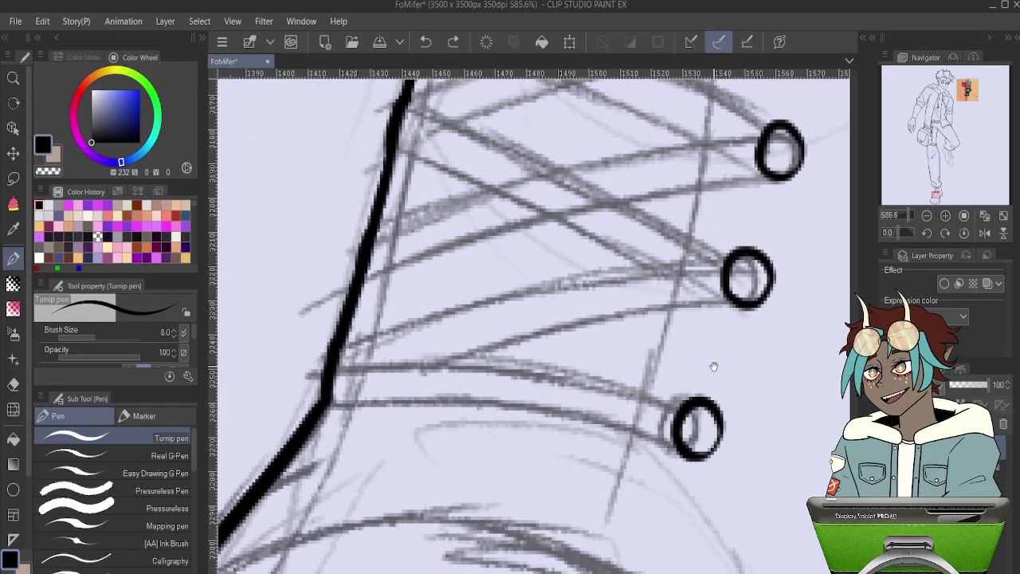
pyautogui.moveTo(713, 364)
pyautogui.mouseDown()
pyautogui.moveTo(740, 364)
pyautogui.moveTo(737, 316)
pyautogui.mouseUp()
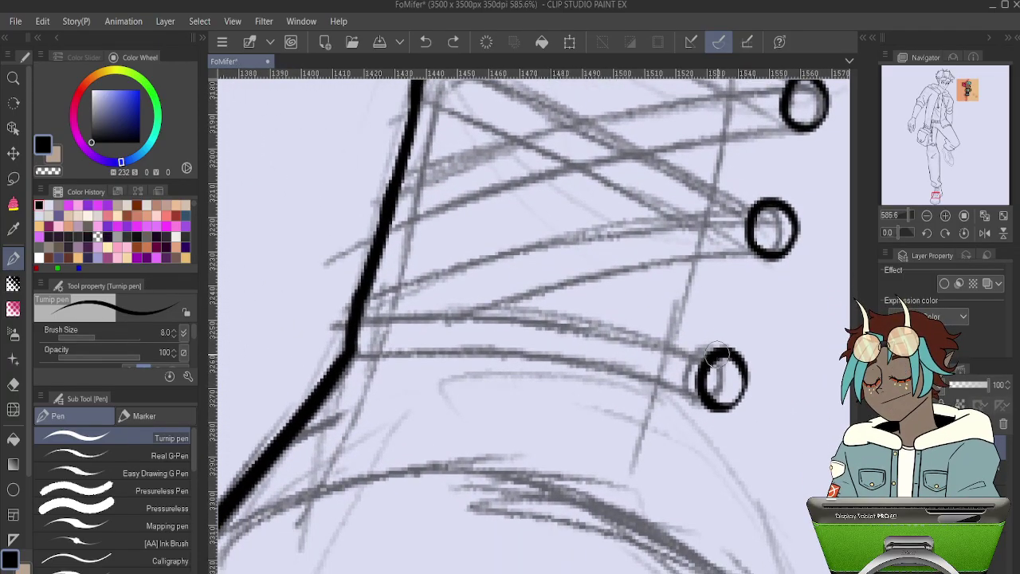
pyautogui.moveTo(713, 358)
pyautogui.mouseDown()
pyautogui.moveTo(528, 314)
pyautogui.moveTo(360, 314)
pyautogui.mouseUp()
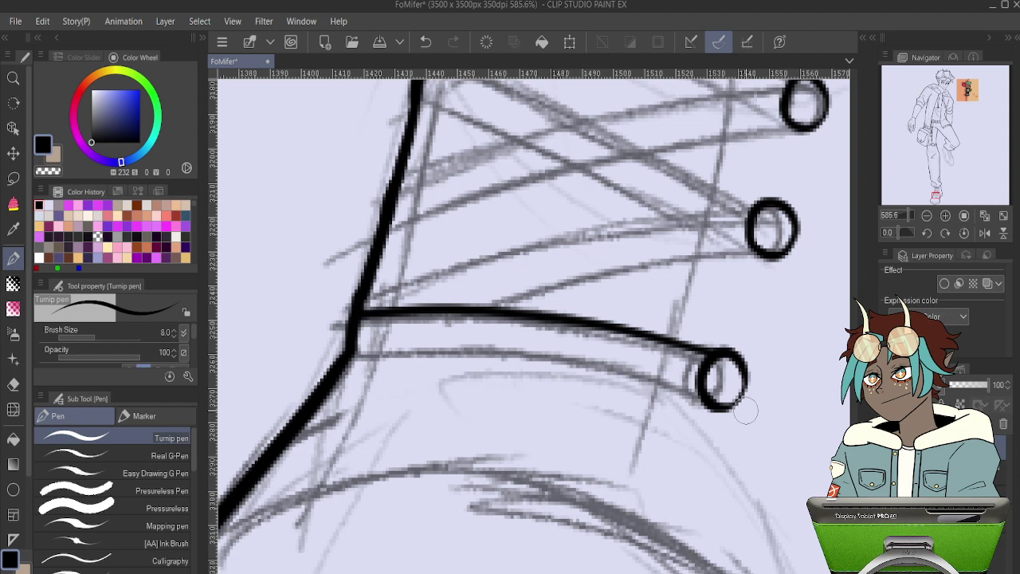
pyautogui.moveTo(722, 408)
pyautogui.mouseDown()
pyautogui.moveTo(603, 367)
pyautogui.moveTo(365, 353)
pyautogui.mouseUp()
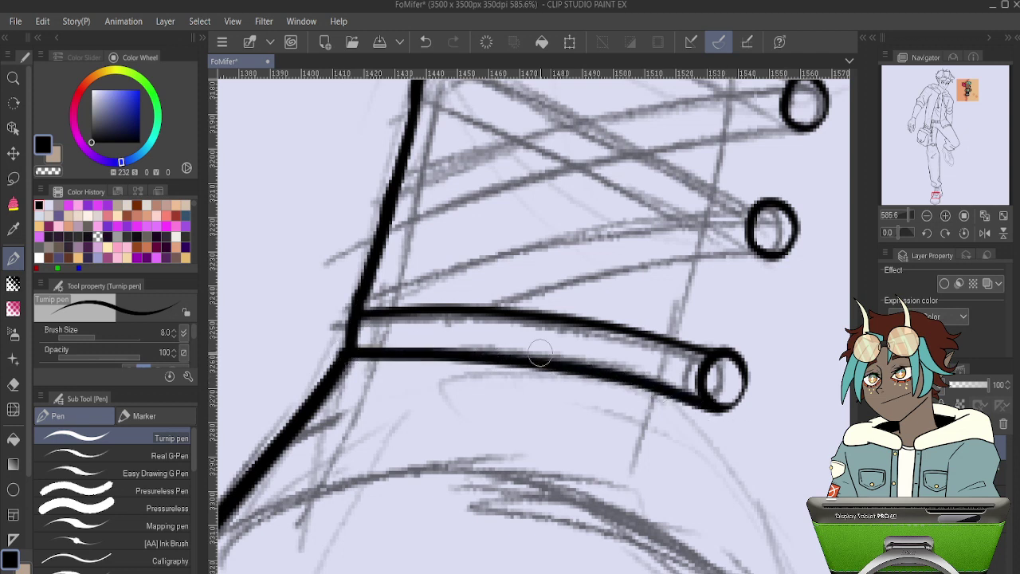
pyautogui.hotkey('ctrl', 'z')
pyautogui.moveTo(721, 403)
pyautogui.mouseDown()
pyautogui.moveTo(530, 363)
pyautogui.moveTo(351, 353)
pyautogui.mouseUp()
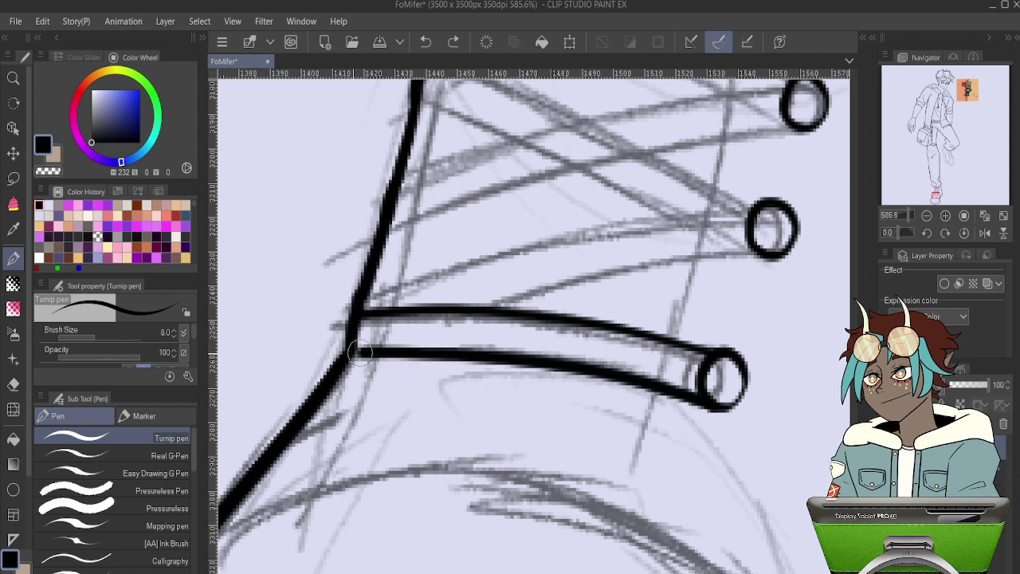
# - Ink the upper edge of the lowest diagonal lace, running from the boot's front edge down to the bottom eyelet
pyautogui.scroll(3, 482, 347)
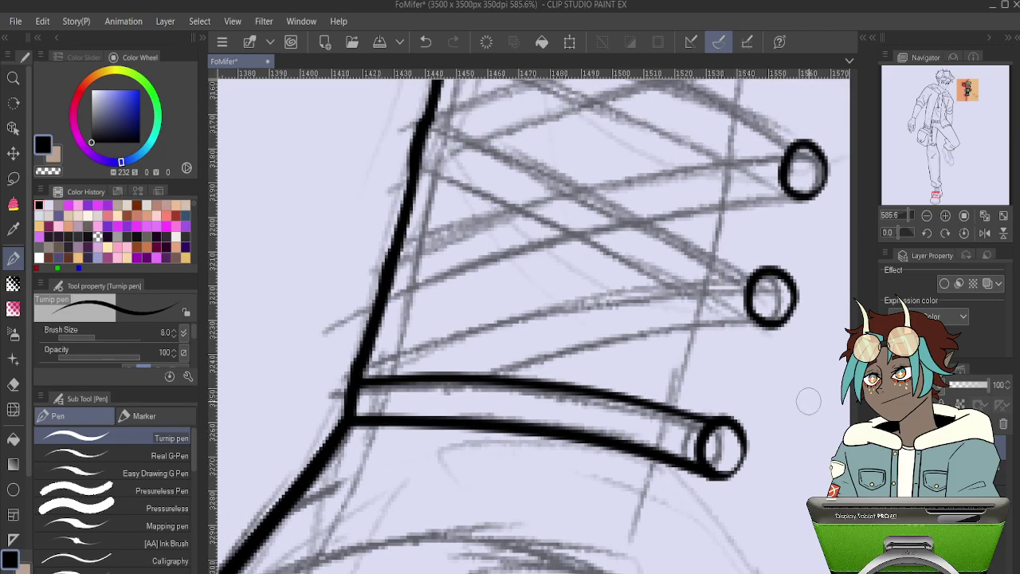
pyautogui.moveTo(405, 233)
pyautogui.mouseDown()
pyautogui.moveTo(540, 319)
pyautogui.moveTo(676, 428)
pyautogui.mouseUp()
pyautogui.hotkey('ctrl', 'z')
pyautogui.moveTo(407, 227)
pyautogui.mouseDown()
pyautogui.moveTo(507, 281)
pyautogui.moveTo(681, 423)
pyautogui.mouseUp()
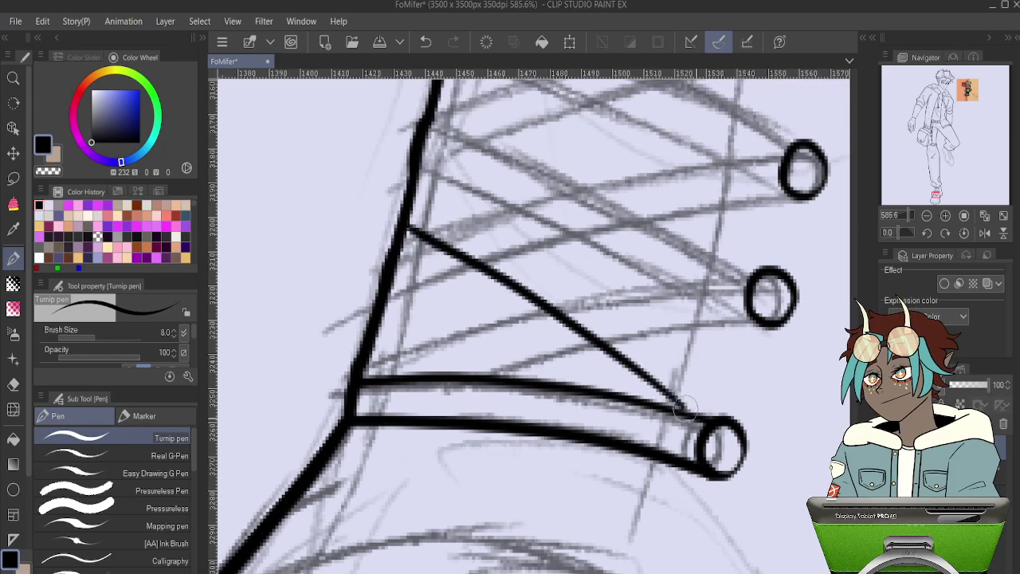
pyautogui.hotkey('ctrl', 'z')
pyautogui.moveTo(409, 213)
pyautogui.mouseDown()
pyautogui.moveTo(469, 236)
pyautogui.moveTo(649, 350)
pyautogui.moveTo(738, 434)
pyautogui.mouseUp()
pyautogui.hotkey('ctrl', 'z')
pyautogui.moveTo(415, 221)
pyautogui.mouseDown()
pyautogui.moveTo(536, 279)
pyautogui.moveTo(718, 431)
pyautogui.mouseUp()
pyautogui.hotkey('ctrl', 'z')
pyautogui.moveTo(411, 215)
pyautogui.mouseDown()
pyautogui.moveTo(645, 358)
pyautogui.moveTo(739, 436)
pyautogui.mouseUp()
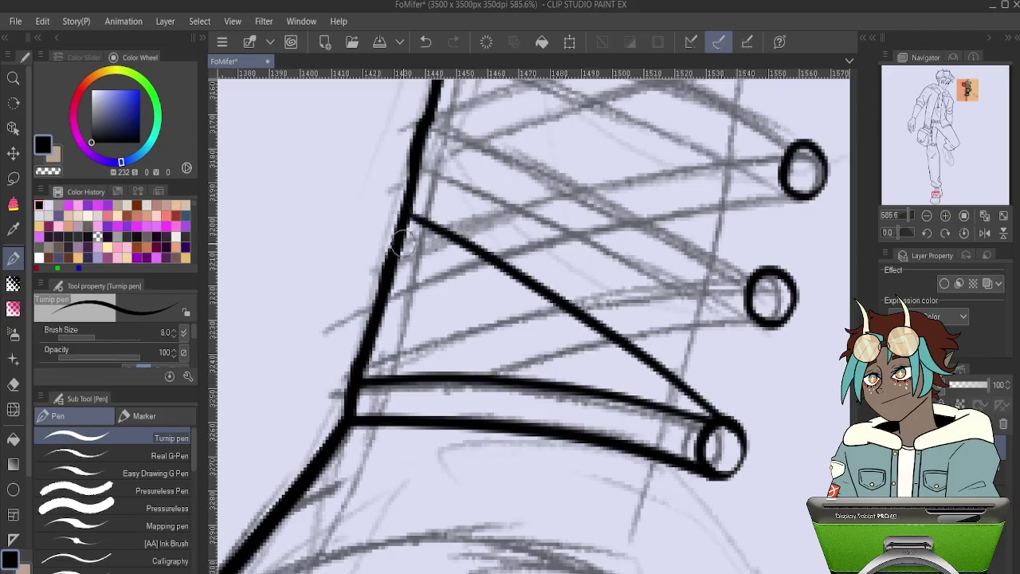
# - Ink the lower edge of the lowest diagonal lace from the boot's front edge down to the lowest lace's upper edge
pyautogui.moveTo(401, 231); pyautogui.dragTo(598, 391)
pyautogui.hotkey('ctrl', 'z')
pyautogui.moveTo(402, 239)
pyautogui.mouseDown()
pyautogui.moveTo(648, 407)
pyautogui.moveTo(677, 407)
pyautogui.mouseUp()
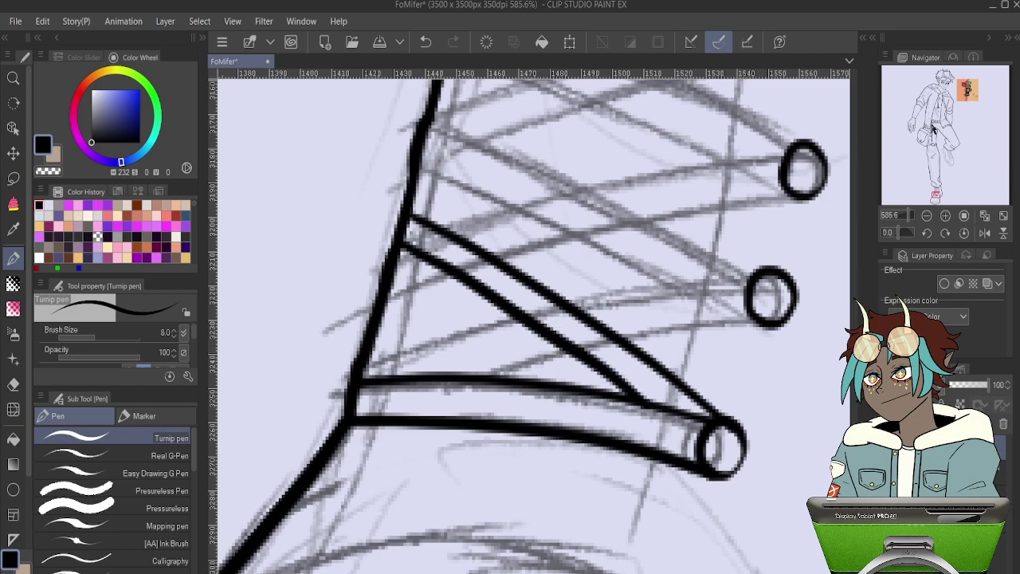
pyautogui.hotkey('ctrl', 'z')
pyautogui.moveTo(415, 252); pyautogui.dragTo(614, 399)
pyautogui.hotkey('ctrl', 'z')
pyautogui.moveTo(398, 244)
pyautogui.mouseDown()
pyautogui.moveTo(573, 372)
pyautogui.moveTo(606, 392)
pyautogui.moveTo(416, 257)
pyautogui.moveTo(637, 405)
pyautogui.mouseUp()
pyautogui.hotkey('ctrl', 'z')
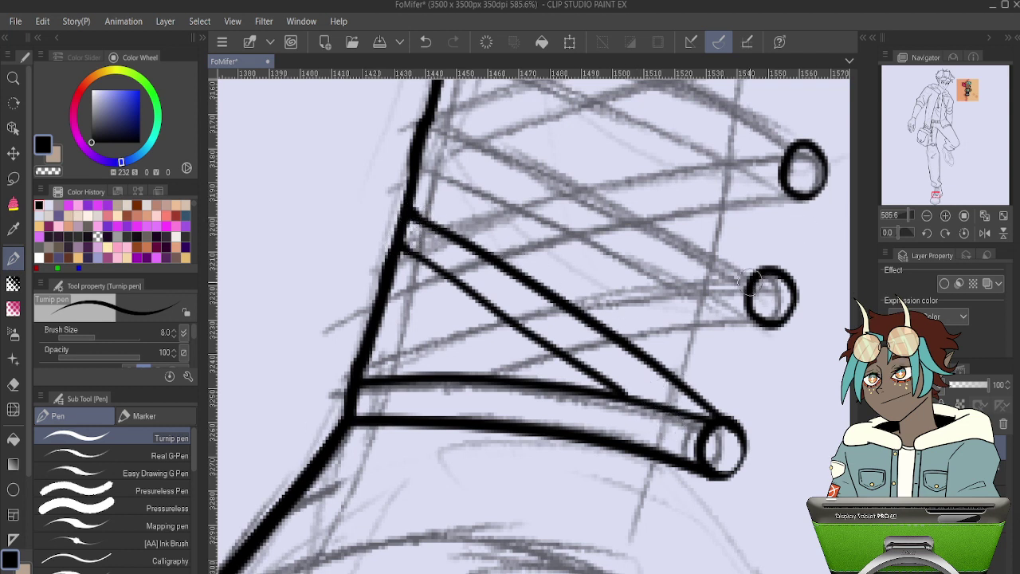
# - Ink both curved edges of the lace running from the second-lowest eyelet down to the boot's front edge and the lowest lace
pyautogui.moveTo(749, 276)
pyautogui.mouseDown()
pyautogui.moveTo(593, 299)
pyautogui.moveTo(411, 350)
pyautogui.moveTo(360, 373)
pyautogui.mouseUp()
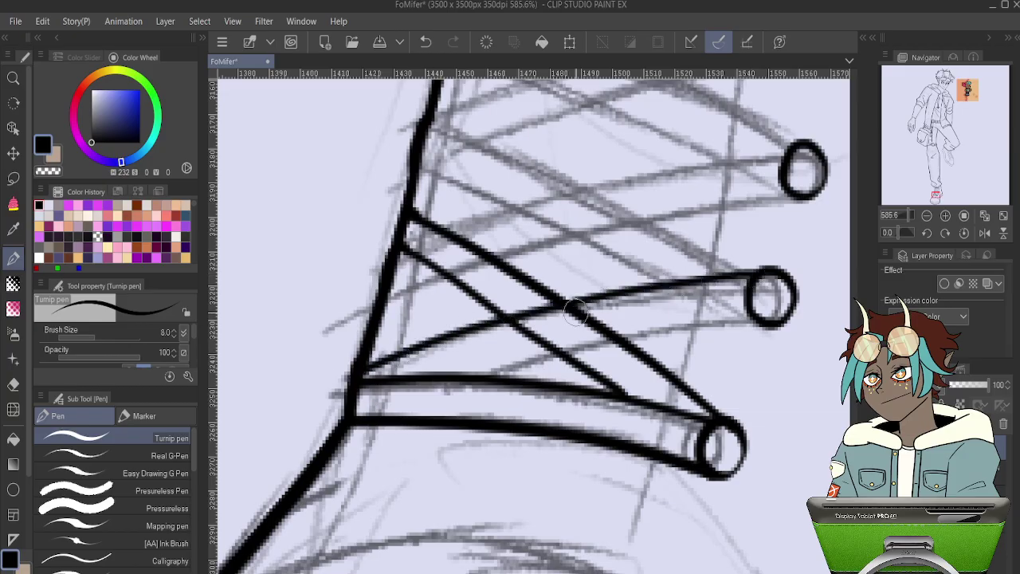
pyautogui.hotkey('ctrl', 'z')
pyautogui.moveTo(769, 280)
pyautogui.mouseDown()
pyautogui.moveTo(584, 303)
pyautogui.moveTo(359, 378)
pyautogui.mouseUp()
pyautogui.hotkey('ctrl', 'z')
pyautogui.moveTo(765, 275)
pyautogui.mouseDown()
pyautogui.moveTo(527, 307)
pyautogui.moveTo(361, 368)
pyautogui.mouseUp()
pyautogui.hotkey('ctrl', 'z')
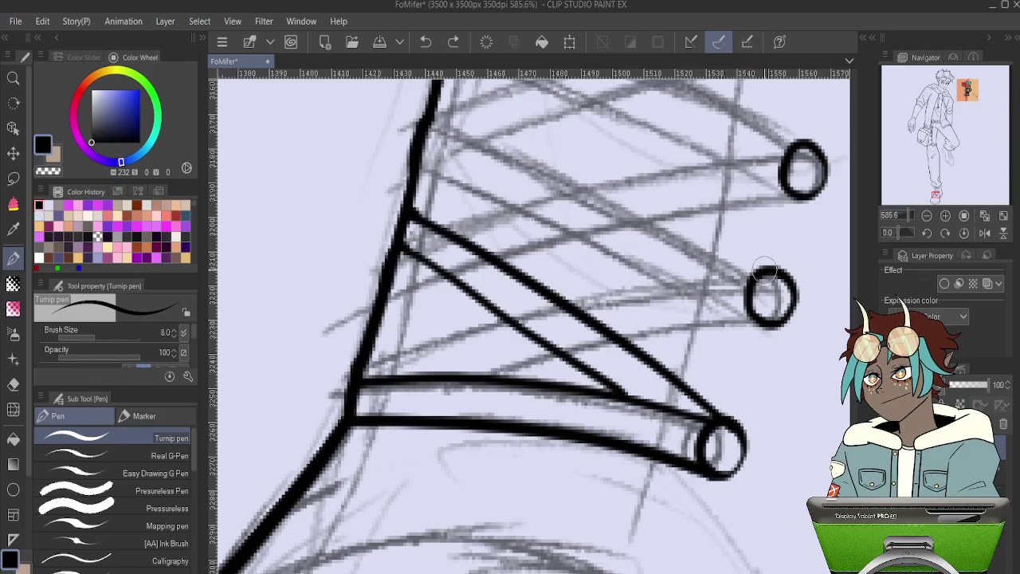
pyautogui.moveTo(765, 273)
pyautogui.mouseDown()
pyautogui.moveTo(489, 316)
pyautogui.moveTo(351, 377)
pyautogui.mouseUp()
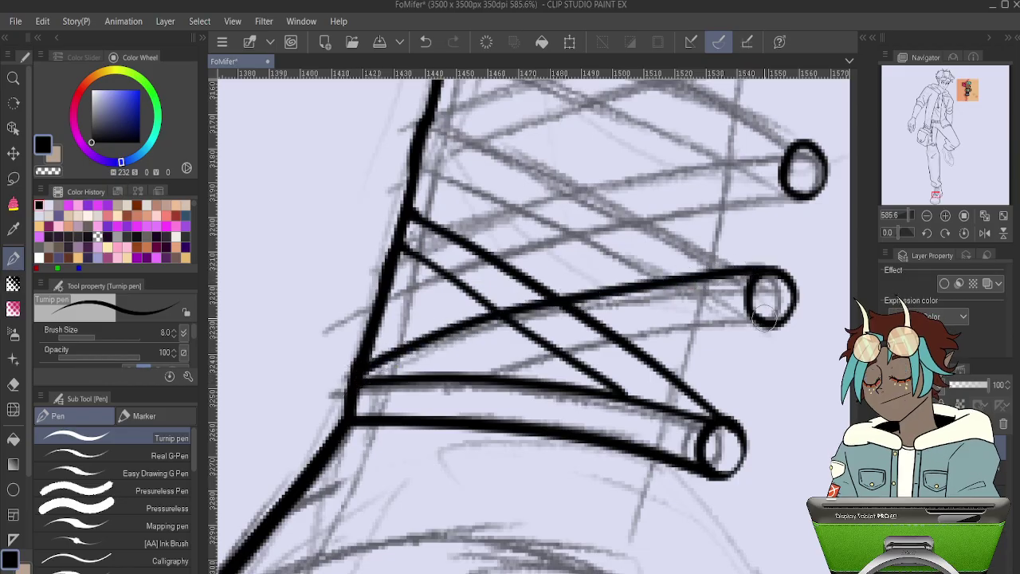
pyautogui.moveTo(765, 319)
pyautogui.mouseDown()
pyautogui.moveTo(658, 324)
pyautogui.moveTo(497, 357)
pyautogui.moveTo(396, 394)
pyautogui.mouseUp()
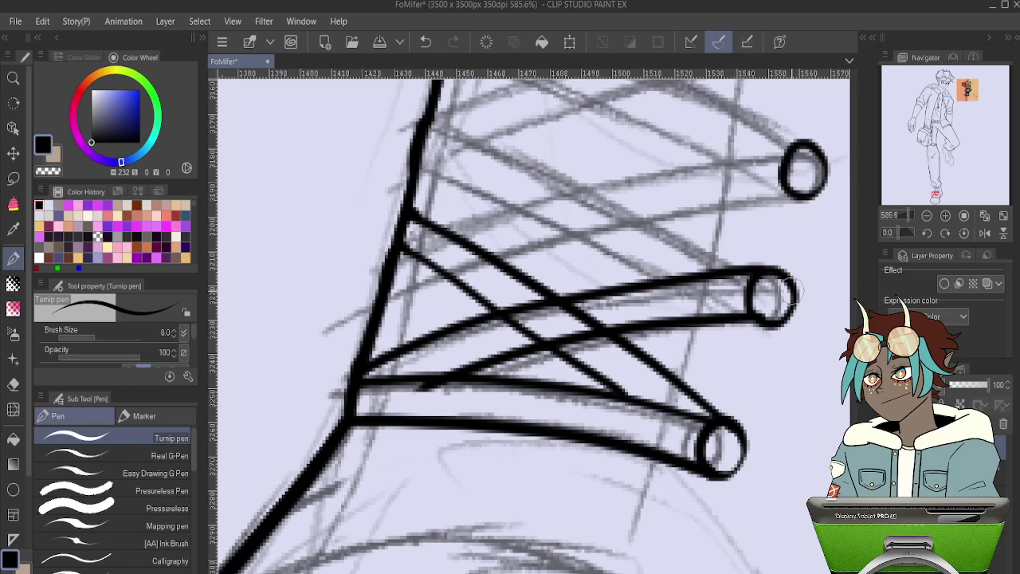
pyautogui.hotkey('ctrl', 'z')
pyautogui.moveTo(753, 317)
pyautogui.mouseDown()
pyautogui.moveTo(555, 343)
pyautogui.moveTo(410, 393)
pyautogui.mouseUp()
# - Ink both curved edges of the lace from the third-lowest eyelet down to the lowest diagonal lace at the boot's front edge
pyautogui.moveTo(720, 281); pyautogui.dragTo(654, 413)
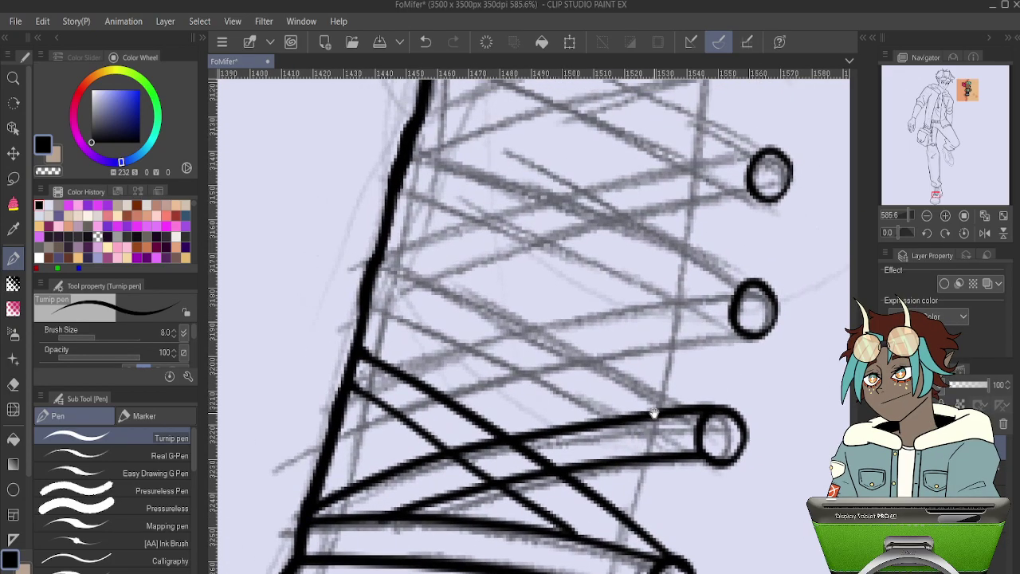
pyautogui.moveTo(754, 287)
pyautogui.mouseDown()
pyautogui.moveTo(710, 279)
pyautogui.moveTo(463, 331)
pyautogui.moveTo(362, 367)
pyautogui.mouseUp()
pyautogui.hotkey('ctrl', 'z')
pyautogui.moveTo(751, 285)
pyautogui.mouseDown()
pyautogui.moveTo(425, 333)
pyautogui.moveTo(363, 352)
pyautogui.mouseUp()
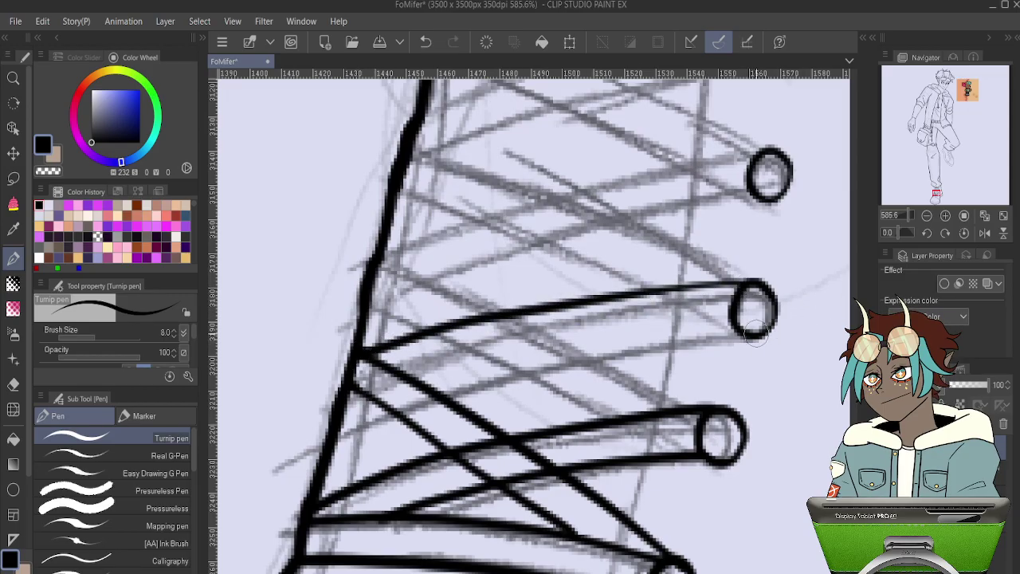
pyautogui.moveTo(741, 333)
pyautogui.mouseDown()
pyautogui.moveTo(505, 353)
pyautogui.moveTo(408, 381)
pyautogui.mouseUp()
pyautogui.hotkey('ctrl', 'z')
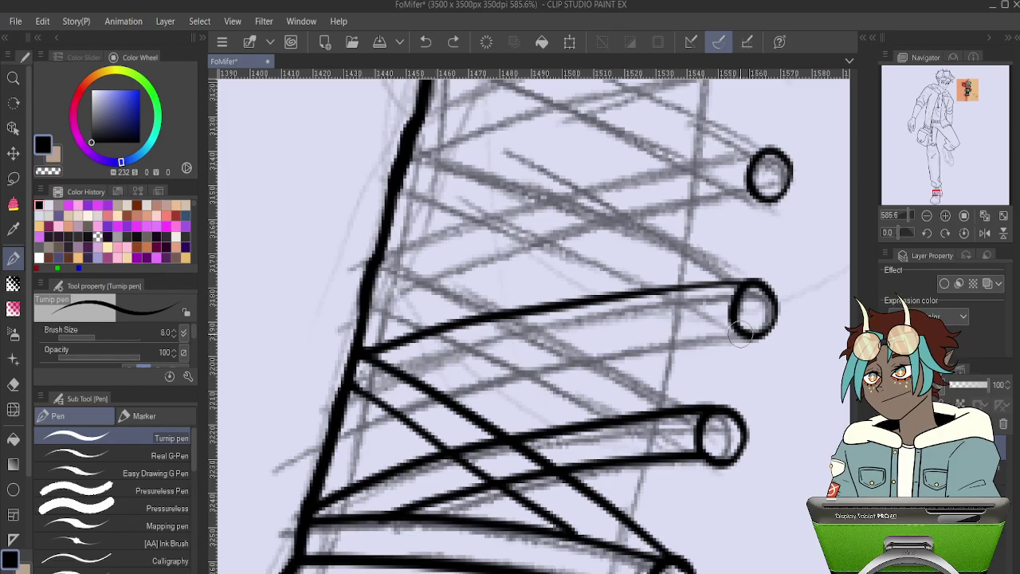
pyautogui.moveTo(761, 334); pyautogui.dragTo(406, 384)
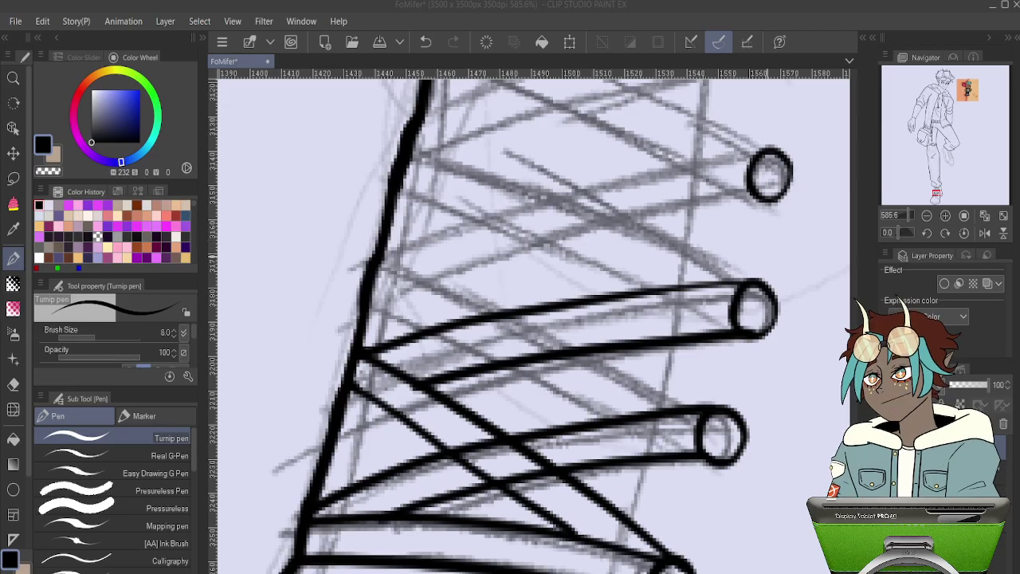
# - Ink both edges of the diagonal lace running from the boot's front edge down to the second-lowest eyelet
pyautogui.scroll(1, 608, 303)
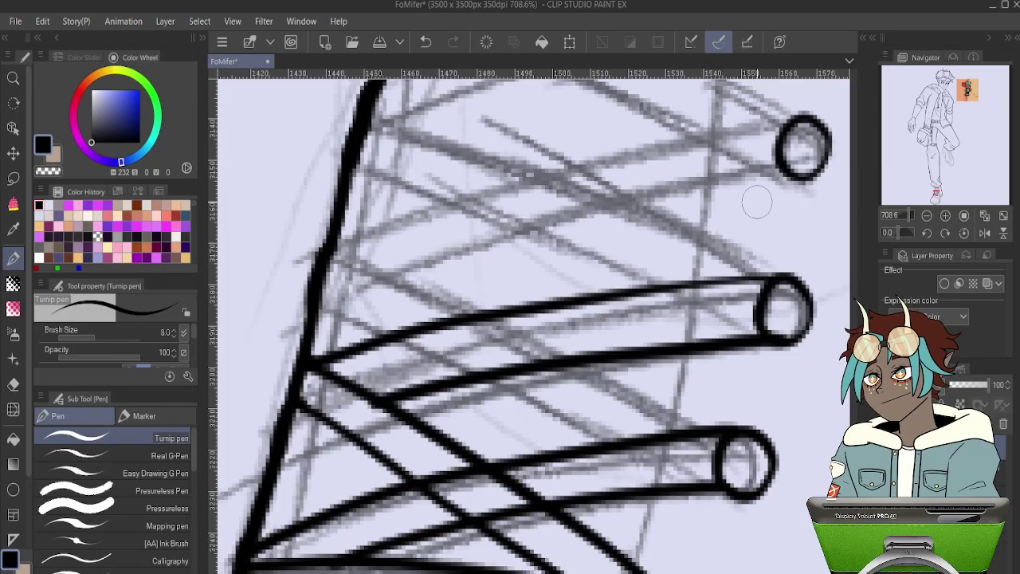
pyautogui.moveTo(329, 255); pyautogui.dragTo(628, 397)
pyautogui.hotkey('ctrl', 'z')
pyautogui.moveTo(329, 253)
pyautogui.mouseDown()
pyautogui.moveTo(442, 299)
pyautogui.moveTo(722, 451)
pyautogui.mouseUp()
pyautogui.hotkey('ctrl', 'z')
pyautogui.moveTo(329, 255)
pyautogui.mouseDown()
pyautogui.moveTo(715, 432)
pyautogui.moveTo(753, 448)
pyautogui.mouseUp()
pyautogui.hotkey('ctrl', 'z')
pyautogui.moveTo(326, 257)
pyautogui.mouseDown()
pyautogui.moveTo(501, 319)
pyautogui.moveTo(741, 435)
pyautogui.mouseUp()
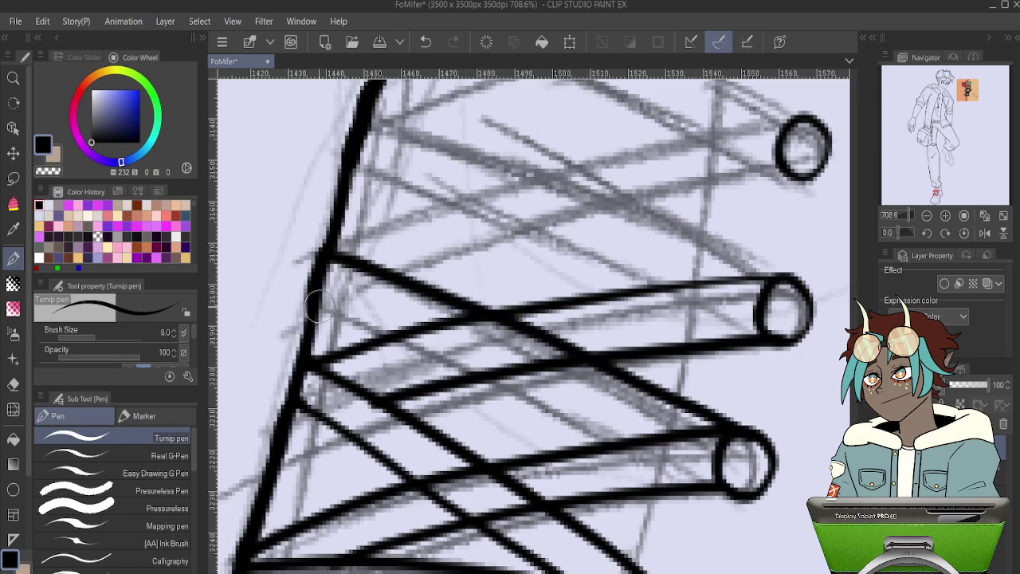
pyautogui.moveTo(319, 303); pyautogui.dragTo(691, 456)
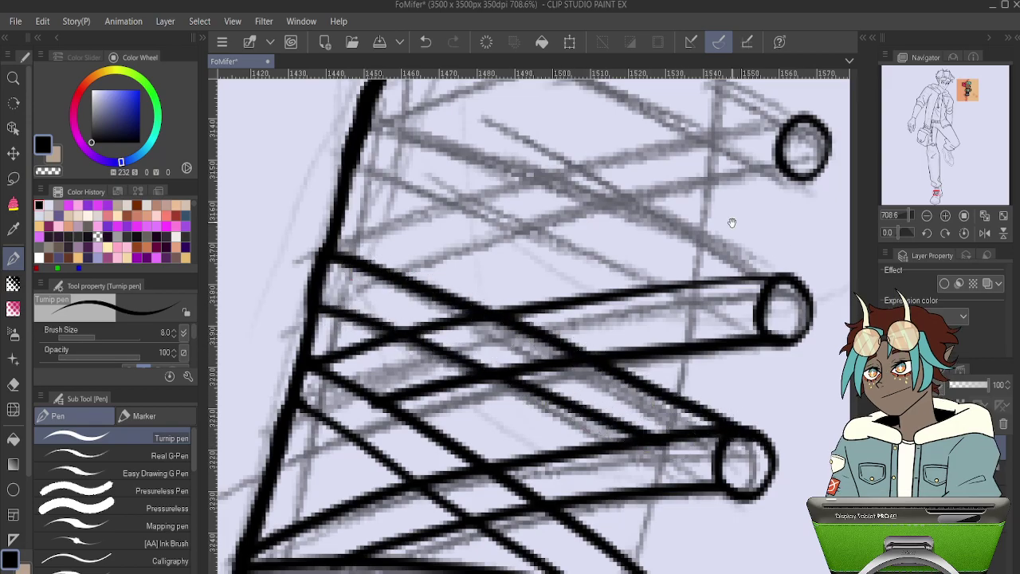
# - Ink both curved edges of the lace from the third eyelet from the top down to the boot's front edge
pyautogui.moveTo(732, 223); pyautogui.dragTo(696, 345)
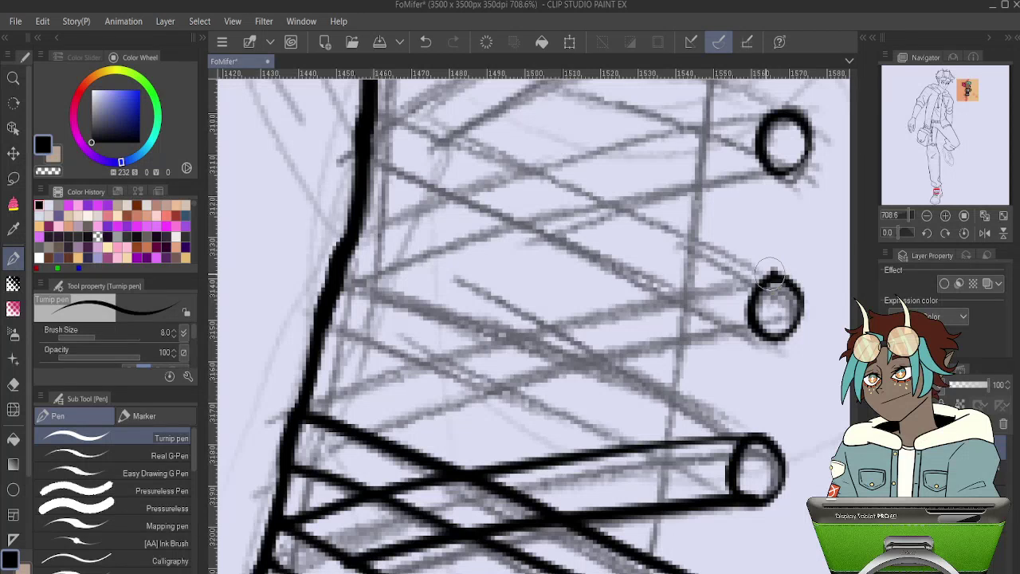
pyautogui.moveTo(773, 273)
pyautogui.mouseDown()
pyautogui.moveTo(504, 332)
pyautogui.moveTo(294, 416)
pyautogui.mouseUp()
pyautogui.hotkey('ctrl', 'z')
pyautogui.moveTo(785, 278)
pyautogui.mouseDown()
pyautogui.moveTo(627, 301)
pyautogui.moveTo(413, 362)
pyautogui.moveTo(297, 419)
pyautogui.mouseUp()
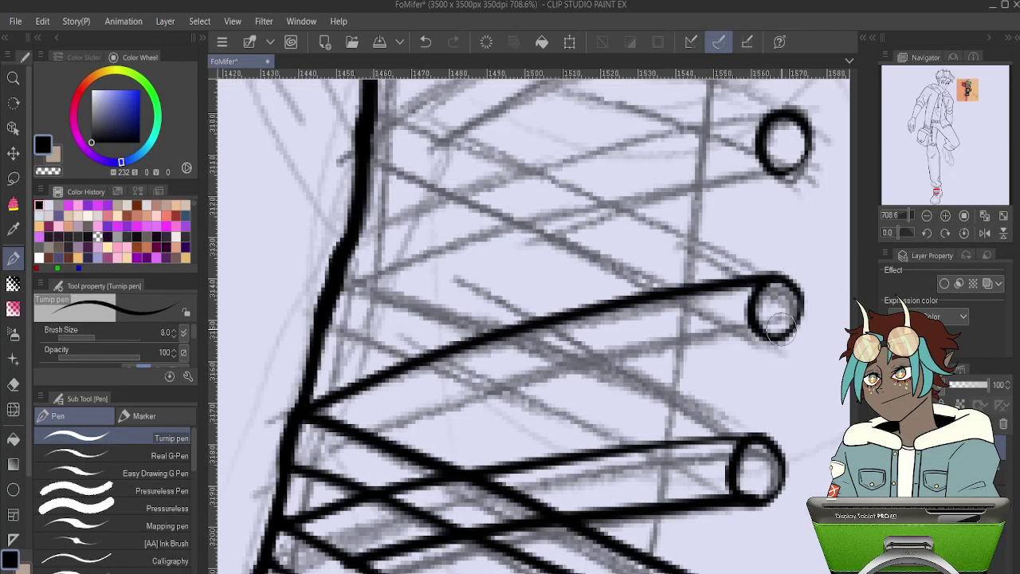
pyautogui.moveTo(780, 327)
pyautogui.mouseDown()
pyautogui.moveTo(466, 389)
pyautogui.moveTo(355, 435)
pyautogui.mouseUp()
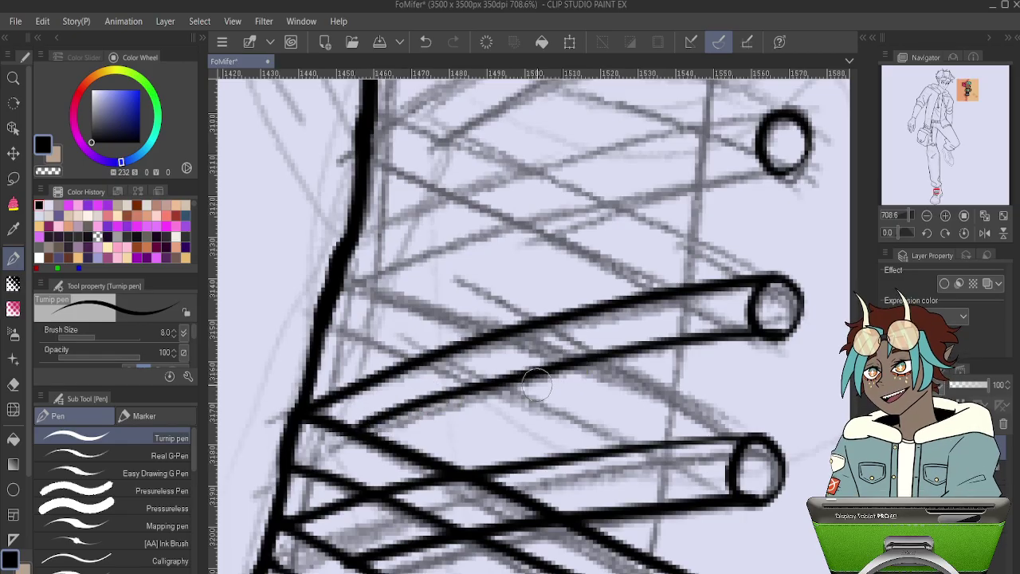
pyautogui.hotkey('ctrl', 'z')
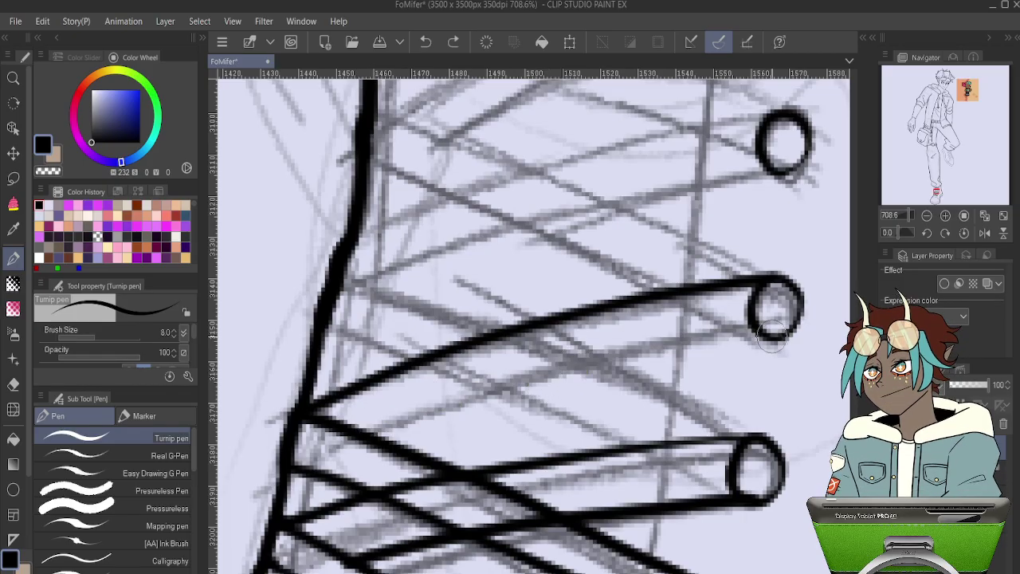
pyautogui.moveTo(772, 339)
pyautogui.mouseDown()
pyautogui.moveTo(644, 355)
pyautogui.moveTo(371, 440)
pyautogui.mouseUp()
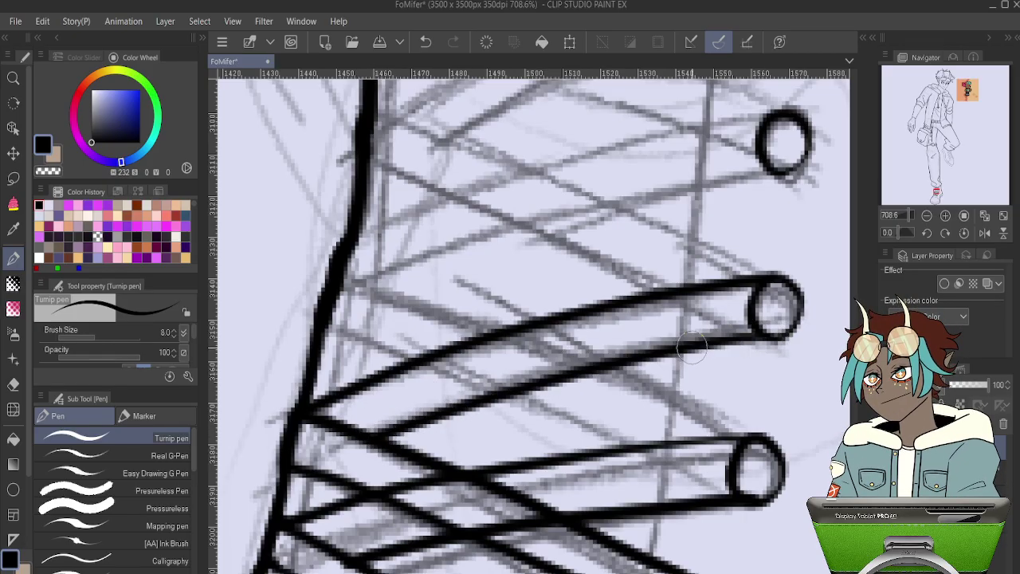
# - Ink both edges of the diagonal lace from the third eyelet from the top up to the boot's front edge
pyautogui.scroll(3, 594, 383)
pyautogui.moveTo(781, 291)
pyautogui.mouseDown()
pyautogui.moveTo(428, 366)
pyautogui.moveTo(340, 412)
pyautogui.moveTo(327, 433)
pyautogui.mouseUp()
pyautogui.hotkey('ctrl', 'z')
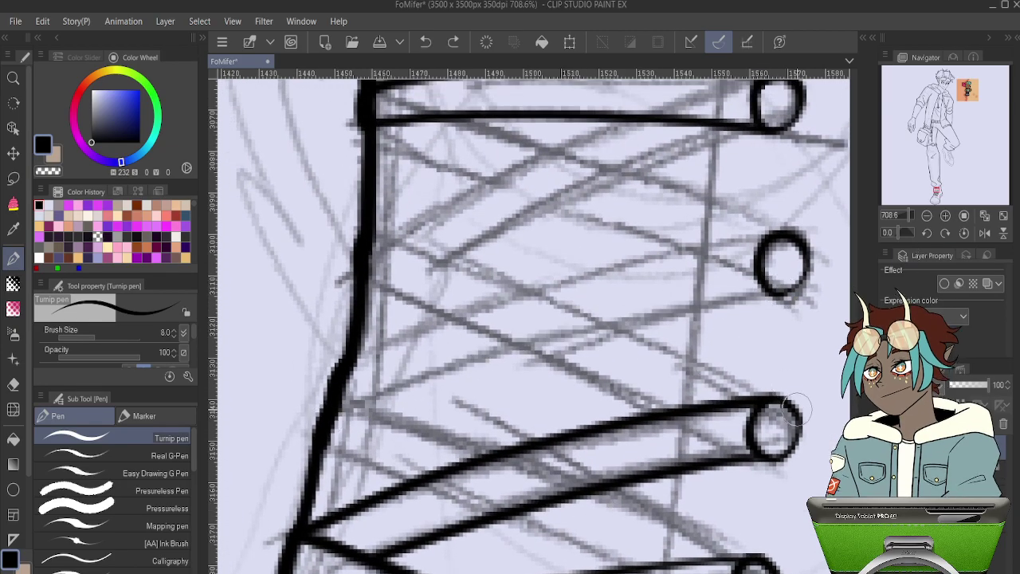
pyautogui.moveTo(789, 405)
pyautogui.mouseDown()
pyautogui.moveTo(560, 284)
pyautogui.moveTo(391, 204)
pyautogui.mouseUp()
pyautogui.hotkey('ctrl', 'z')
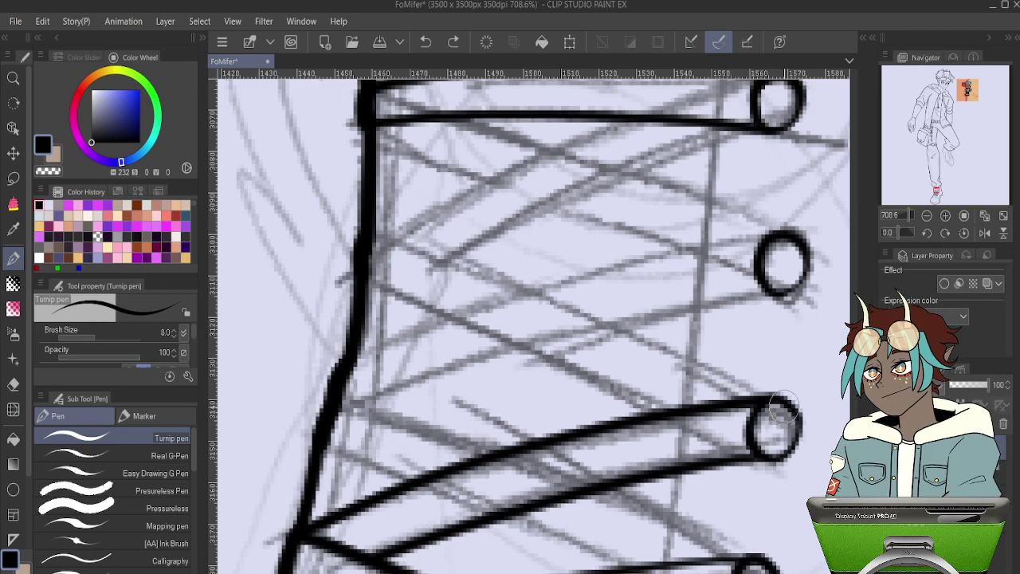
pyautogui.moveTo(788, 404)
pyautogui.mouseDown()
pyautogui.moveTo(615, 325)
pyautogui.moveTo(369, 235)
pyautogui.mouseUp()
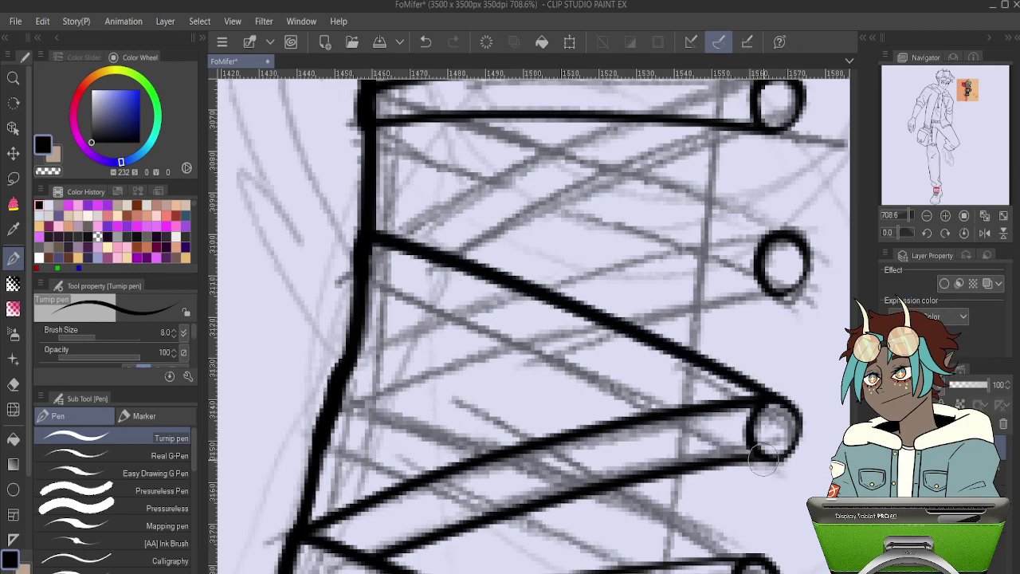
pyautogui.moveTo(756, 454); pyautogui.dragTo(357, 254)
pyautogui.hotkey('ctrl', 'z')
pyautogui.moveTo(757, 453); pyautogui.dragTo(370, 263)
# - Ink both edges of the lace slanting from the topmost lace and top eyelet down to the boot's front edge
pyautogui.moveTo(673, 345); pyautogui.dragTo(590, 478)
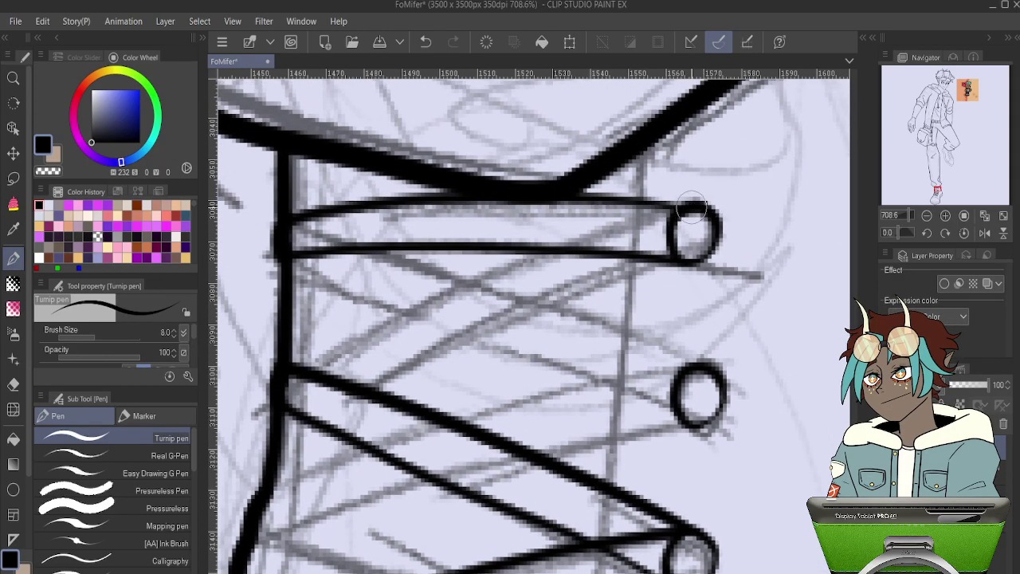
pyautogui.moveTo(550, 252); pyautogui.dragTo(338, 340)
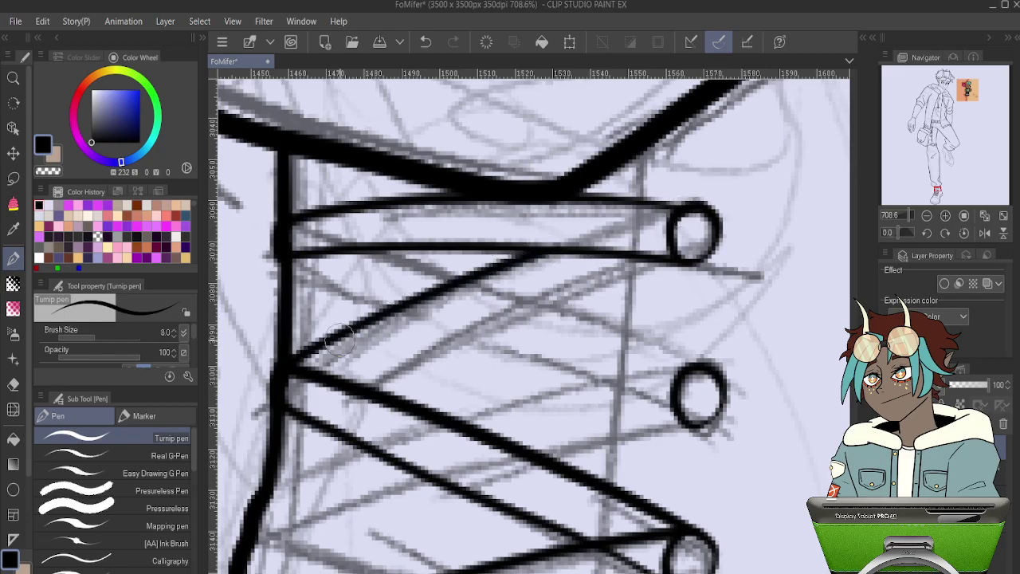
pyautogui.moveTo(677, 254)
pyautogui.mouseDown()
pyautogui.moveTo(499, 303)
pyautogui.moveTo(341, 386)
pyautogui.mouseUp()
pyautogui.hotkey('ctrl', 'z')
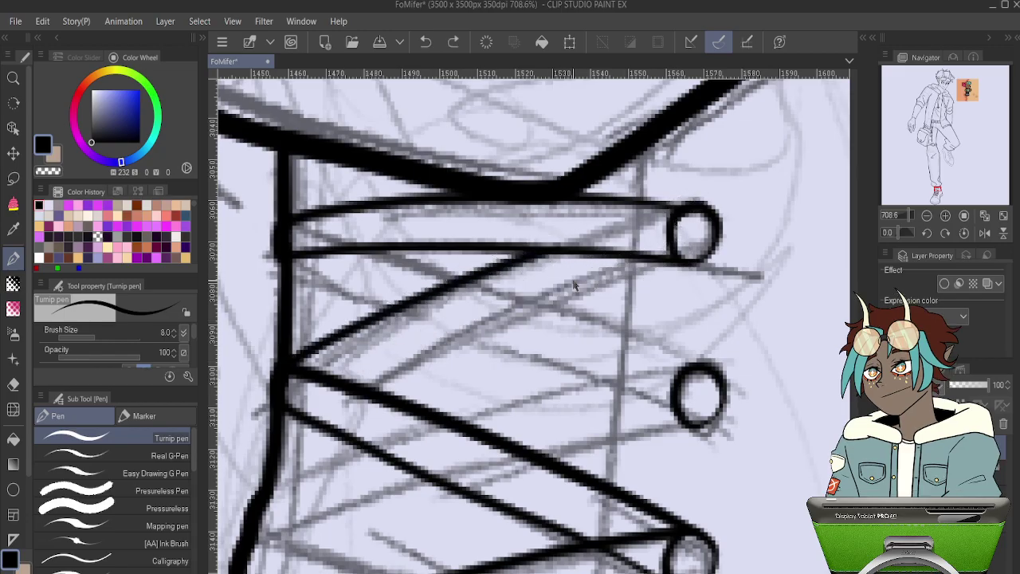
pyautogui.moveTo(676, 254)
pyautogui.mouseDown()
pyautogui.moveTo(589, 281)
pyautogui.moveTo(336, 402)
pyautogui.mouseUp()
pyautogui.hotkey('ctrl', 'z')
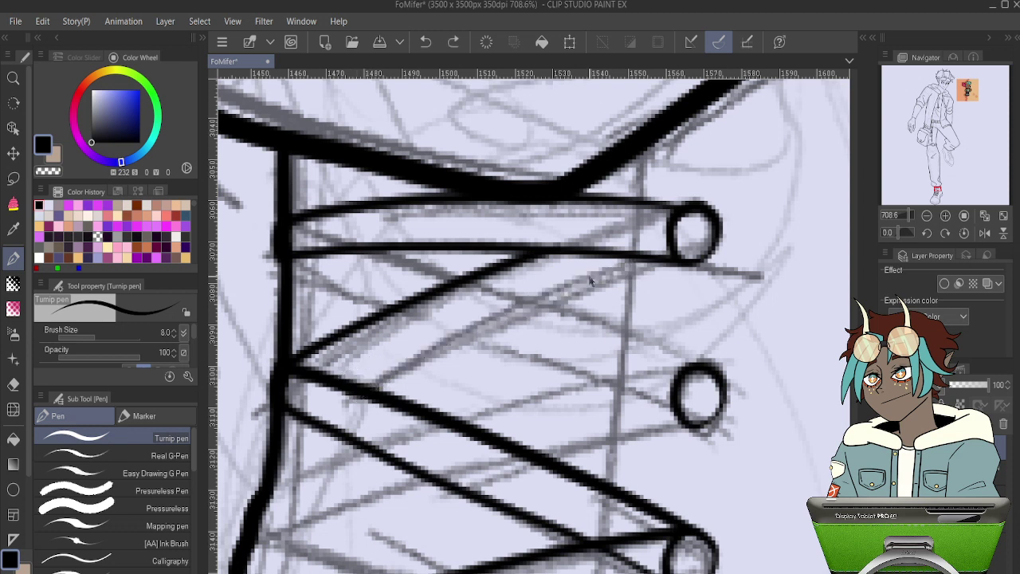
pyautogui.moveTo(676, 253)
pyautogui.mouseDown()
pyautogui.moveTo(492, 322)
pyautogui.moveTo(362, 387)
pyautogui.moveTo(632, 271)
pyautogui.moveTo(514, 317)
pyautogui.moveTo(362, 399)
pyautogui.mouseUp()
pyautogui.hotkey('ctrl', 'z')
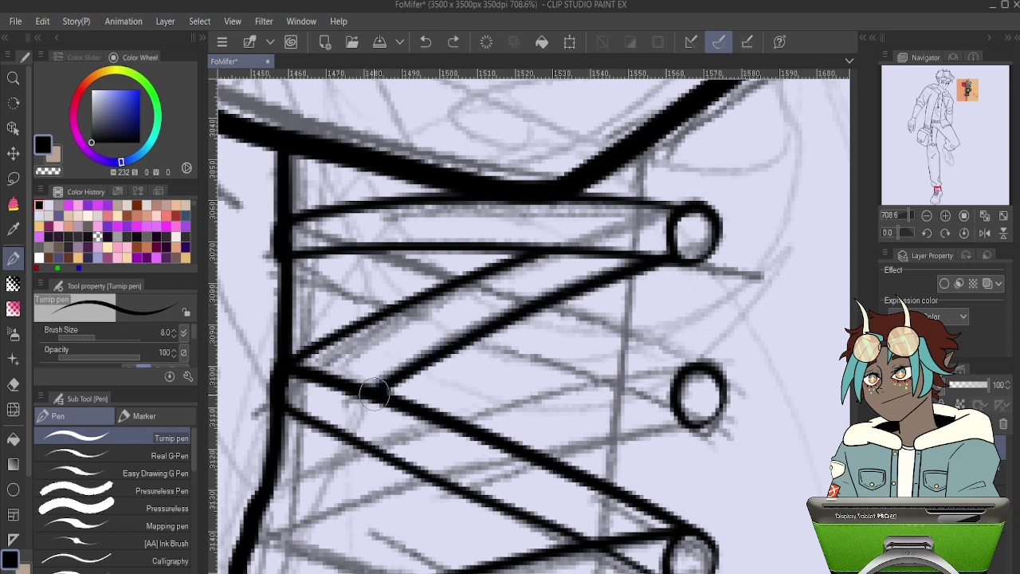
pyautogui.hotkey('ctrl', 'z')
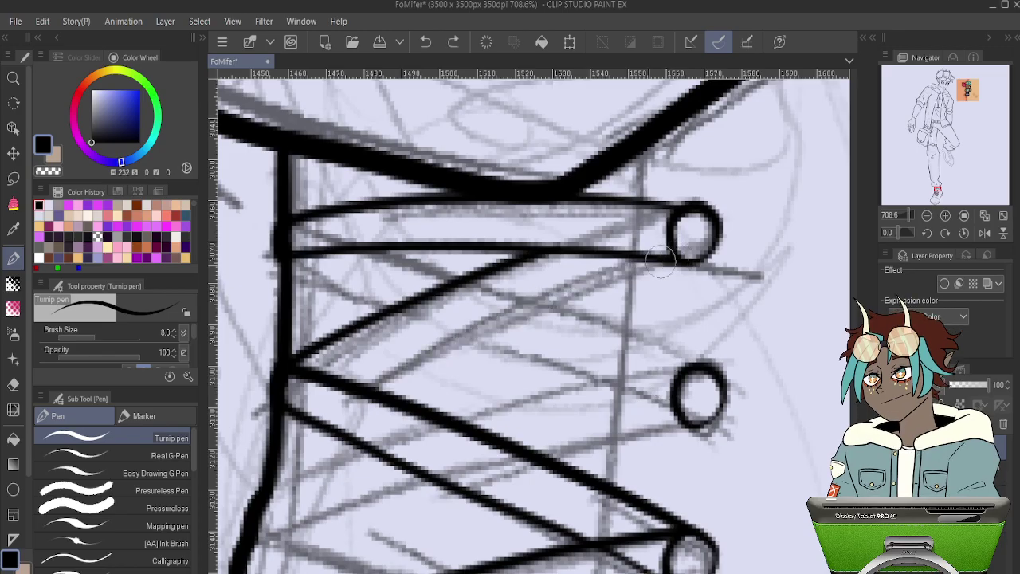
pyautogui.moveTo(660, 259)
pyautogui.mouseDown()
pyautogui.moveTo(419, 347)
pyautogui.moveTo(353, 380)
pyautogui.moveTo(627, 278)
pyautogui.moveTo(489, 321)
pyautogui.moveTo(338, 396)
pyautogui.mouseUp()
pyautogui.hotkey('ctrl', 'z')
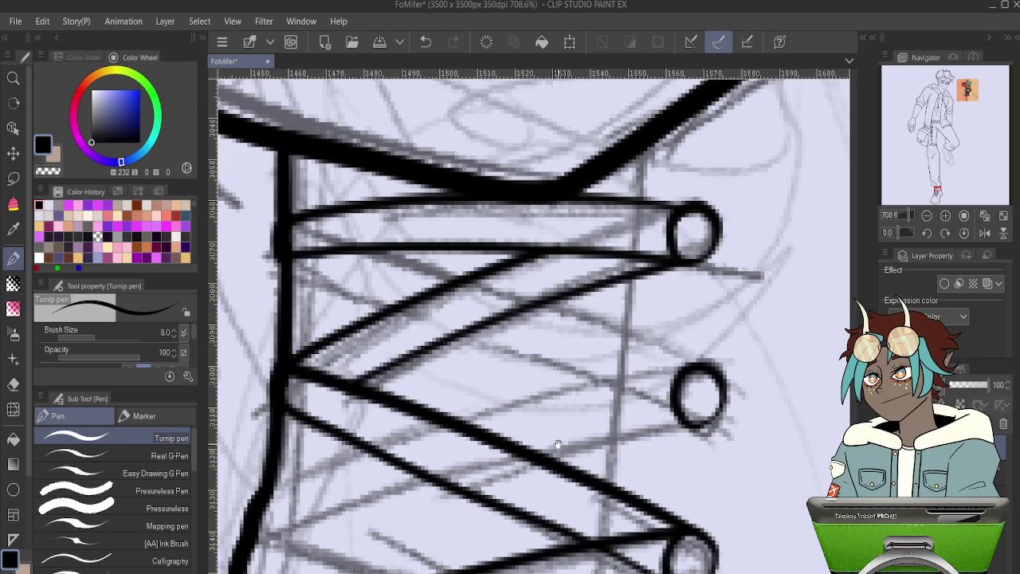
# - Ink both edges of the diagonal lace from the third-lowest eyelet up to the boot's front edge
pyautogui.moveTo(558, 444); pyautogui.dragTo(712, 276)
pyautogui.moveTo(782, 283); pyautogui.dragTo(792, 192)
pyautogui.moveTo(797, 395); pyautogui.dragTo(838, 311)
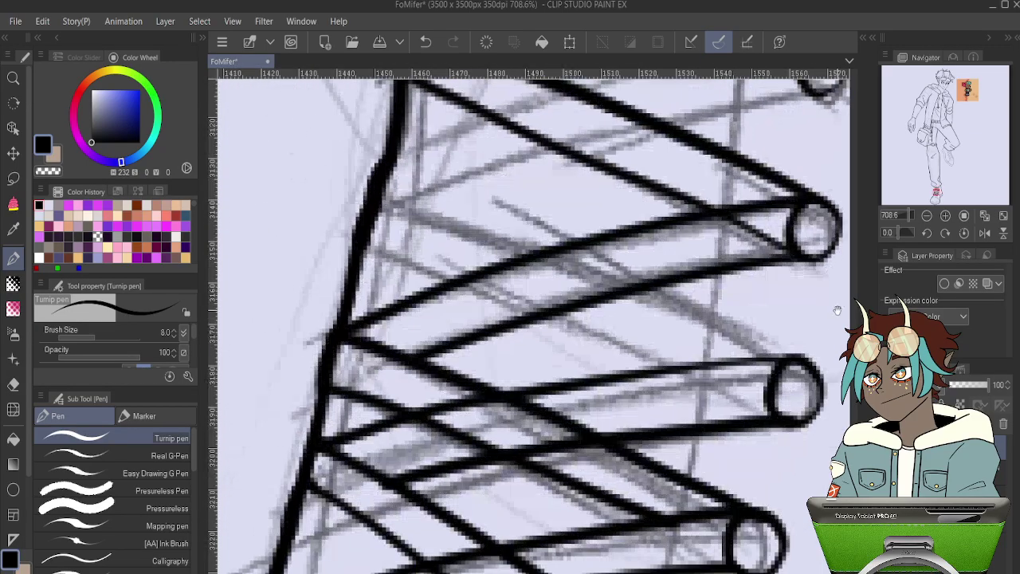
pyautogui.moveTo(820, 371); pyautogui.dragTo(791, 364)
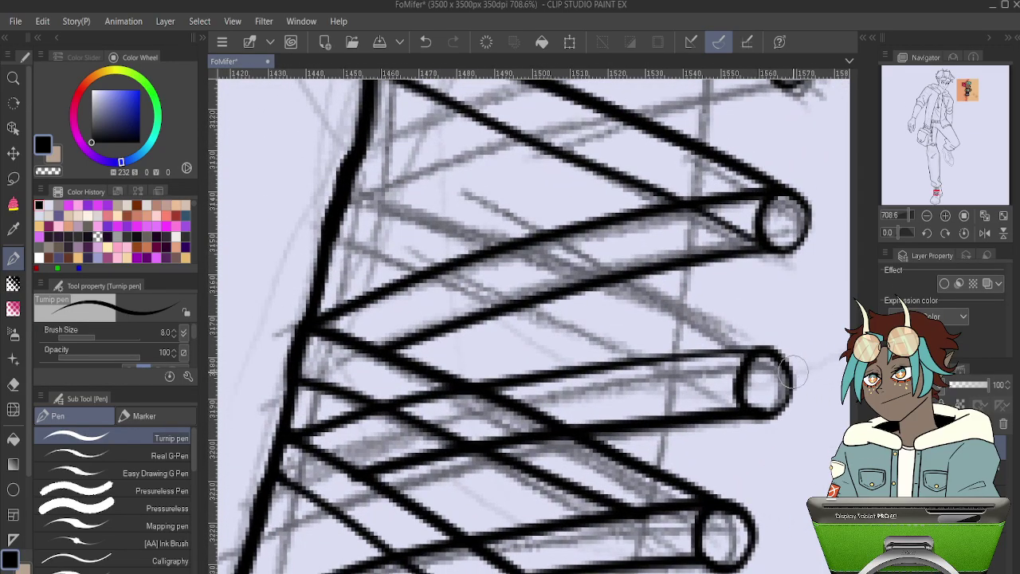
pyautogui.moveTo(547, 250); pyautogui.dragTo(345, 190)
pyautogui.hotkey('ctrl', 'z')
pyautogui.moveTo(777, 362)
pyautogui.mouseDown()
pyautogui.moveTo(692, 313)
pyautogui.moveTo(446, 212)
pyautogui.moveTo(344, 191)
pyautogui.mouseUp()
pyautogui.moveTo(754, 415)
pyautogui.mouseDown()
pyautogui.moveTo(482, 285)
pyautogui.moveTo(315, 222)
pyautogui.mouseUp()
# - Ink the lower and upper edges of the lace from the second eyelet from the top down to the boot's front edge
pyautogui.moveTo(610, 332); pyautogui.dragTo(547, 496)
pyautogui.moveTo(721, 253)
pyautogui.mouseDown()
pyautogui.moveTo(441, 299)
pyautogui.moveTo(267, 371)
pyautogui.mouseUp()
pyautogui.hotkey('ctrl', 'z')
pyautogui.moveTo(721, 254)
pyautogui.mouseDown()
pyautogui.moveTo(604, 268)
pyautogui.moveTo(288, 368)
pyautogui.mouseUp()
pyautogui.moveTo(709, 195)
pyautogui.mouseDown()
pyautogui.moveTo(413, 271)
pyautogui.moveTo(279, 343)
pyautogui.mouseUp()
pyautogui.hotkey('ctrl', 'z')
pyautogui.moveTo(728, 193)
pyautogui.mouseDown()
pyautogui.moveTo(574, 214)
pyautogui.moveTo(295, 304)
pyautogui.mouseUp()
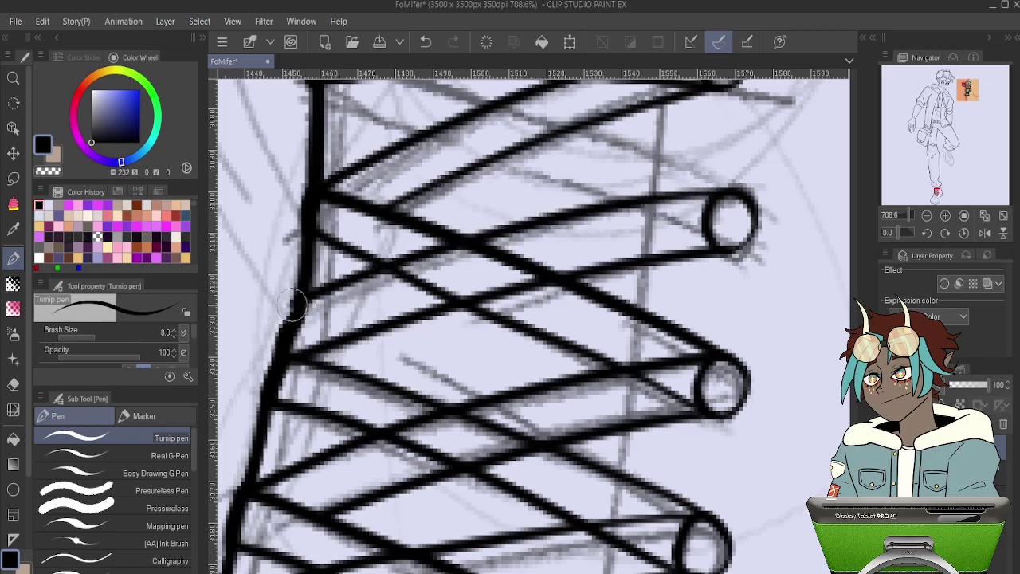
# - Ink both edges of the diagonal lace from the second eyelet from the top up to the topmost lace and the boot's front edge
pyautogui.moveTo(647, 312)
pyautogui.mouseDown()
pyautogui.moveTo(661, 435)
pyautogui.moveTo(676, 465)
pyautogui.mouseUp()
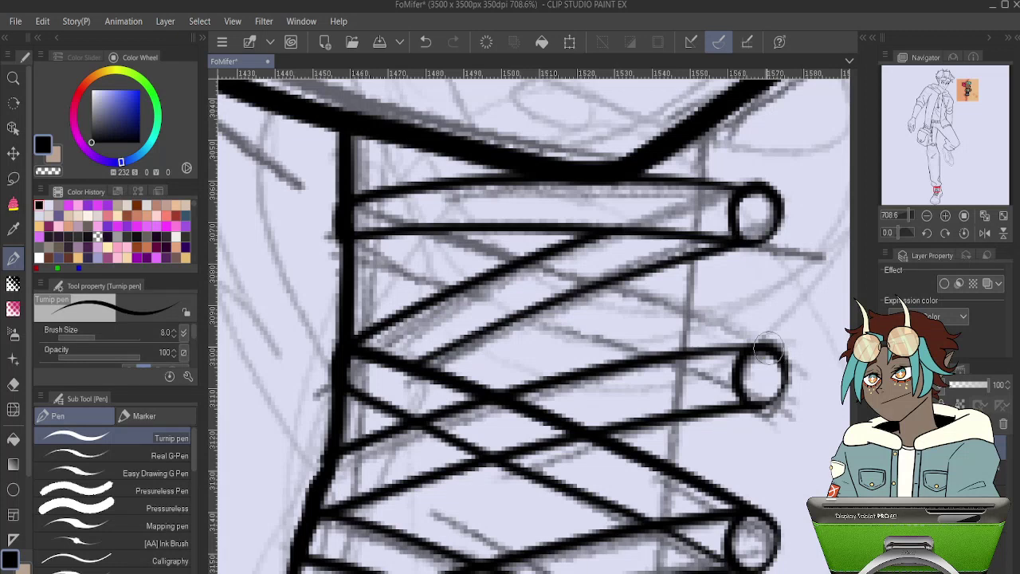
pyautogui.moveTo(767, 348)
pyautogui.mouseDown()
pyautogui.moveTo(569, 261)
pyautogui.moveTo(448, 229)
pyautogui.mouseUp()
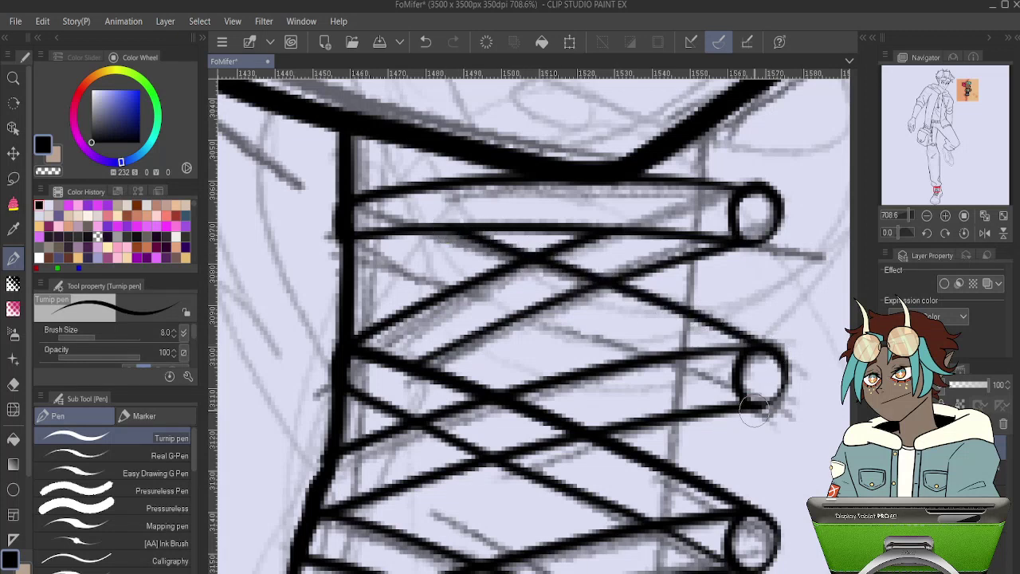
pyautogui.moveTo(754, 410)
pyautogui.mouseDown()
pyautogui.moveTo(686, 372)
pyautogui.moveTo(359, 233)
pyautogui.mouseUp()
pyautogui.hotkey('ctrl', 'z')
pyautogui.moveTo(758, 408)
pyautogui.mouseDown()
pyautogui.moveTo(700, 373)
pyautogui.moveTo(343, 237)
pyautogui.mouseUp()
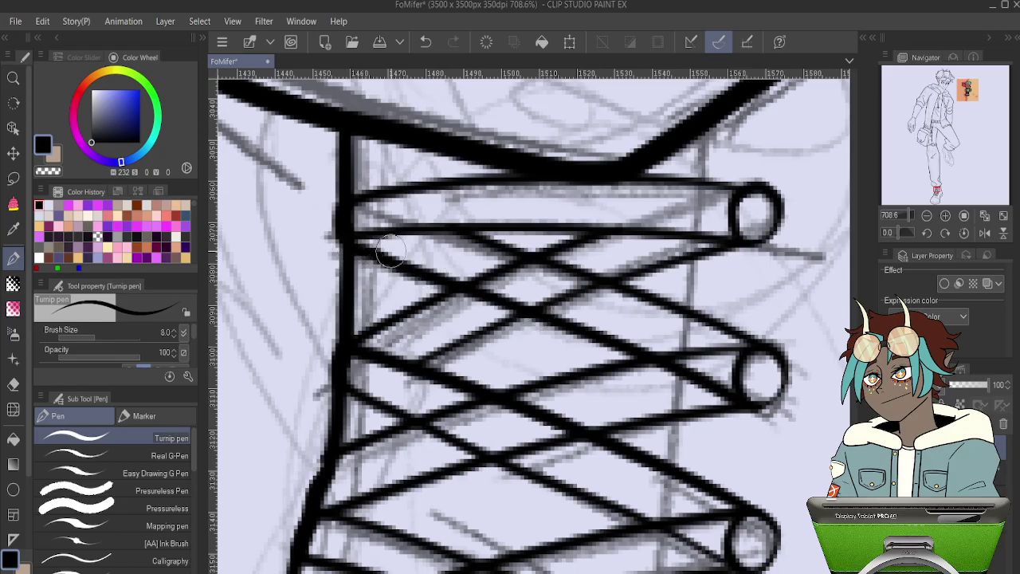
pyautogui.moveTo(702, 143)
pyautogui.mouseDown()
pyautogui.moveTo(456, 172)
pyautogui.moveTo(469, 245)
pyautogui.mouseUp()
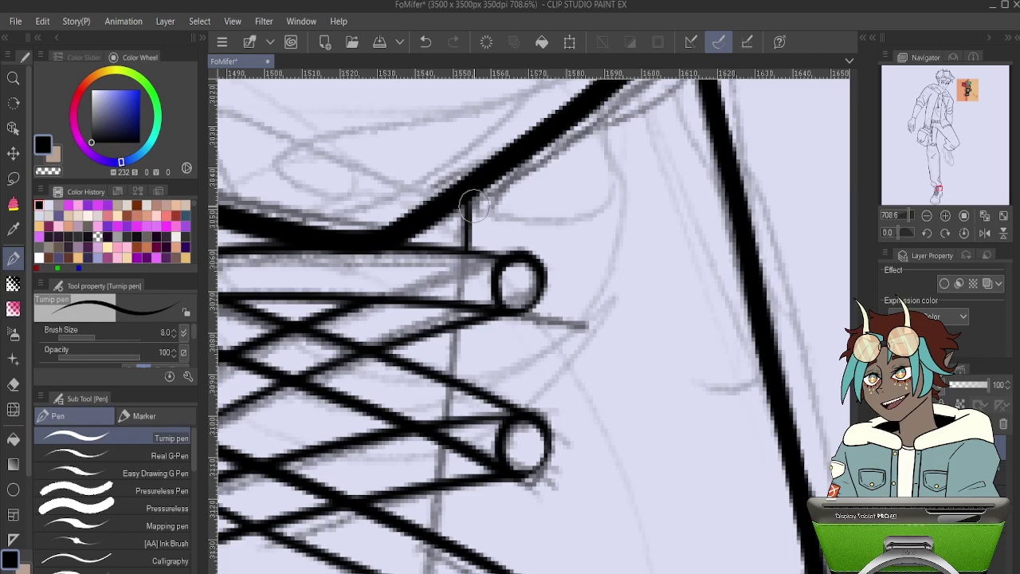
pyautogui.scroll(-6, 473, 206)
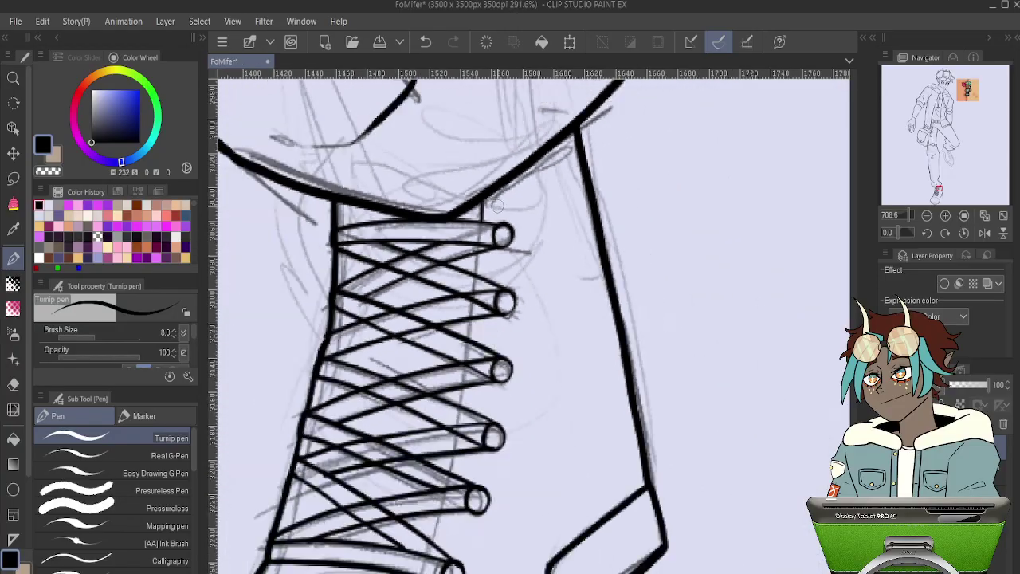
pyautogui.scroll(3, 496, 234)
pyautogui.hotkey('ctrl', 'z')
pyautogui.moveTo(656, 375); pyautogui.dragTo(678, 266)
pyautogui.scroll(-4, 679, 239)
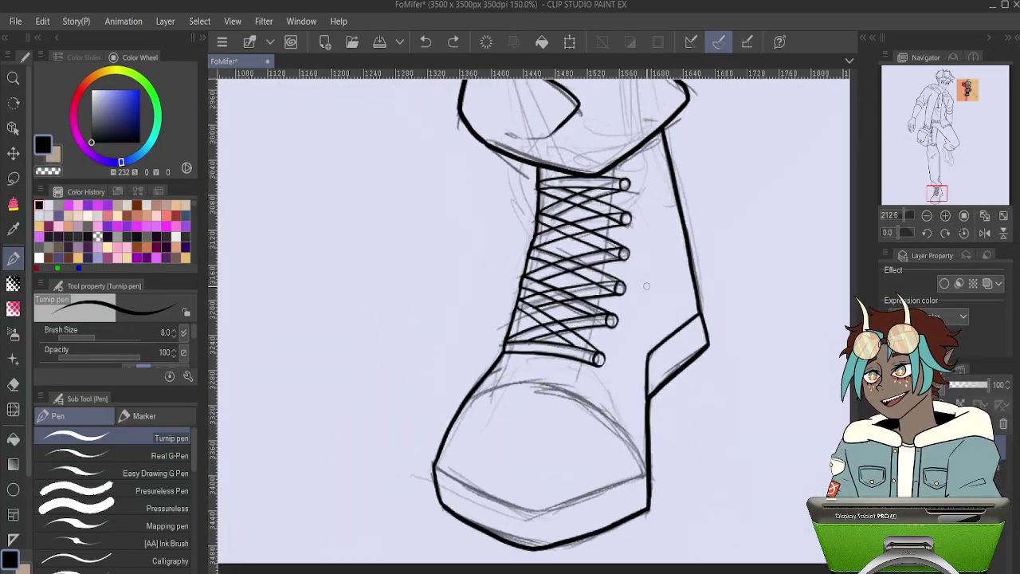
# - Ink the upper edge of the boot's toe sole as one curved line between its two side outlines
pyautogui.scroll(3, 575, 452)
pyautogui.scroll(1, 575, 452)
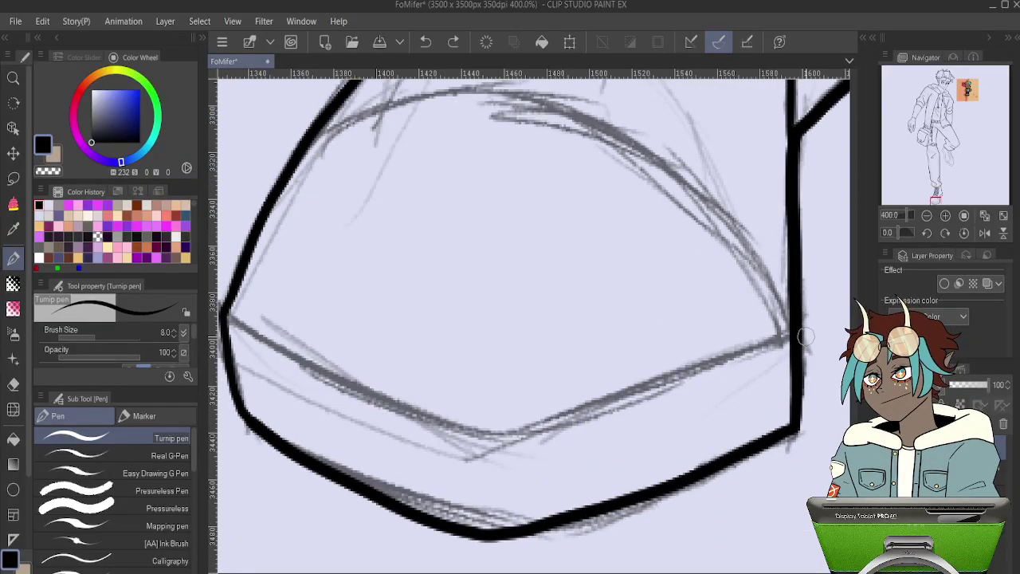
pyautogui.moveTo(795, 333)
pyautogui.mouseDown()
pyautogui.moveTo(515, 431)
pyautogui.moveTo(308, 358)
pyautogui.mouseUp()
pyautogui.hotkey('ctrl', 'z')
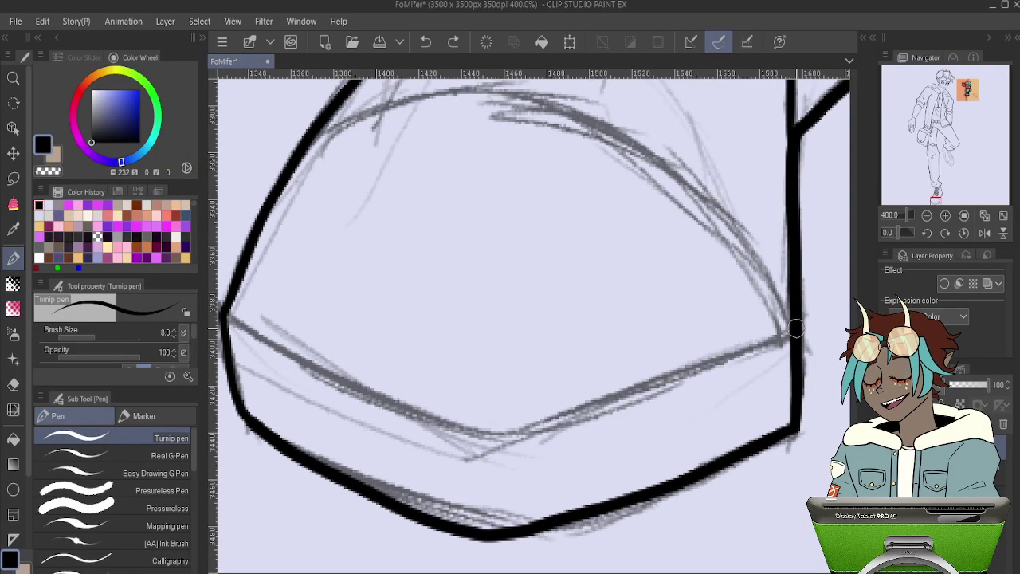
pyautogui.moveTo(796, 332)
pyautogui.mouseDown()
pyautogui.moveTo(567, 407)
pyautogui.moveTo(485, 423)
pyautogui.moveTo(417, 409)
pyautogui.moveTo(228, 316)
pyautogui.mouseUp()
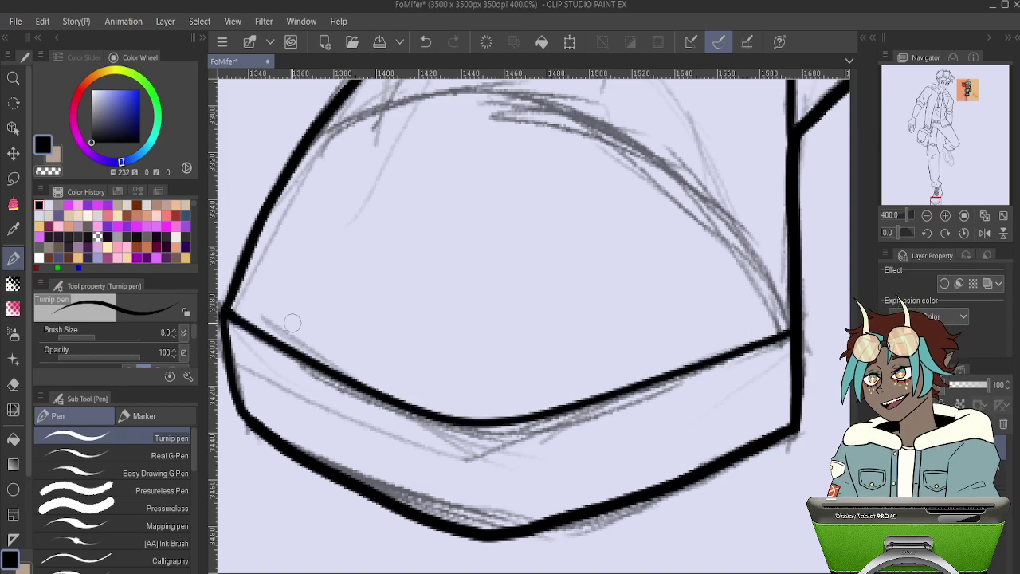
# - Ink the toe cap's arched seam from the boot's front outline over to the rear end of the sole line
pyautogui.scroll(3, 291, 322)
pyautogui.moveTo(320, 253)
pyautogui.mouseDown()
pyautogui.moveTo(410, 213)
pyautogui.moveTo(525, 226)
pyautogui.moveTo(603, 239)
pyautogui.mouseUp()
pyautogui.hotkey('ctrl', 'z')
pyautogui.moveTo(309, 259)
pyautogui.mouseDown()
pyautogui.moveTo(364, 231)
pyautogui.moveTo(534, 214)
pyautogui.moveTo(576, 231)
pyautogui.mouseUp()
pyautogui.hotkey('ctrl', 'z')
pyautogui.moveTo(310, 259)
pyautogui.mouseDown()
pyautogui.moveTo(434, 207)
pyautogui.moveTo(523, 213)
pyautogui.moveTo(678, 296)
pyautogui.moveTo(764, 389)
pyautogui.moveTo(794, 452)
pyautogui.mouseUp()
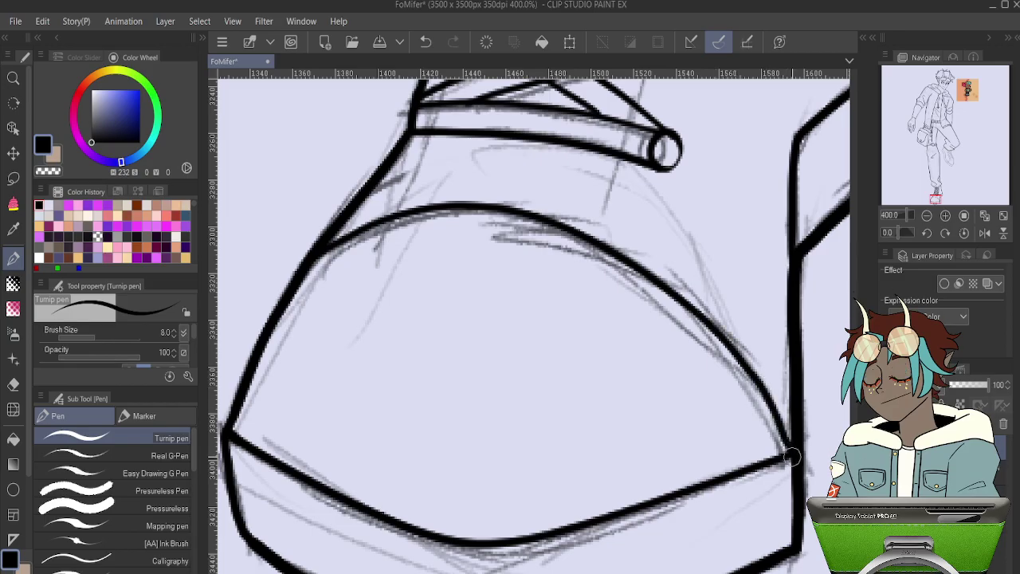
# - Ink the lace panel's edge beside the eyelets, running from the trouser cuff down to the toe cap seam
pyautogui.moveTo(739, 302); pyautogui.dragTo(550, 497)
pyautogui.moveTo(610, 366); pyautogui.dragTo(580, 457)
pyautogui.scroll(-3, 580, 456)
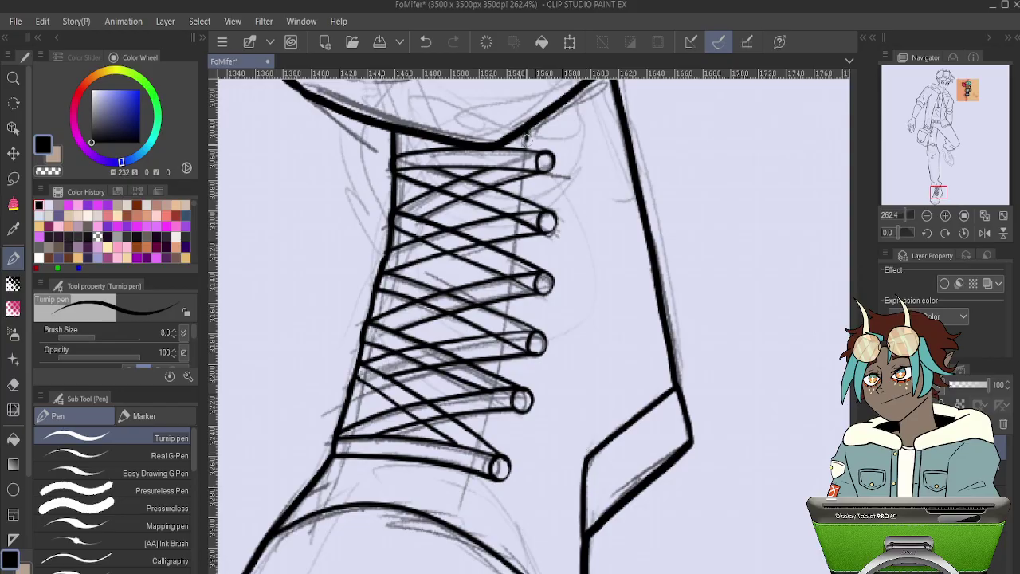
pyautogui.hotkey('ctrl', 'z')
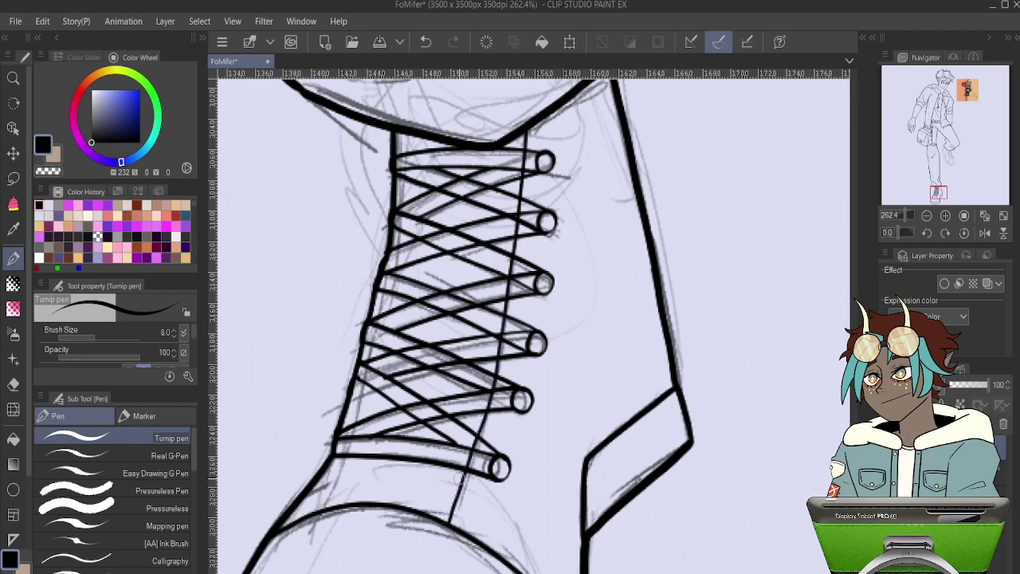
pyautogui.moveTo(489, 348); pyautogui.dragTo(519, 198)
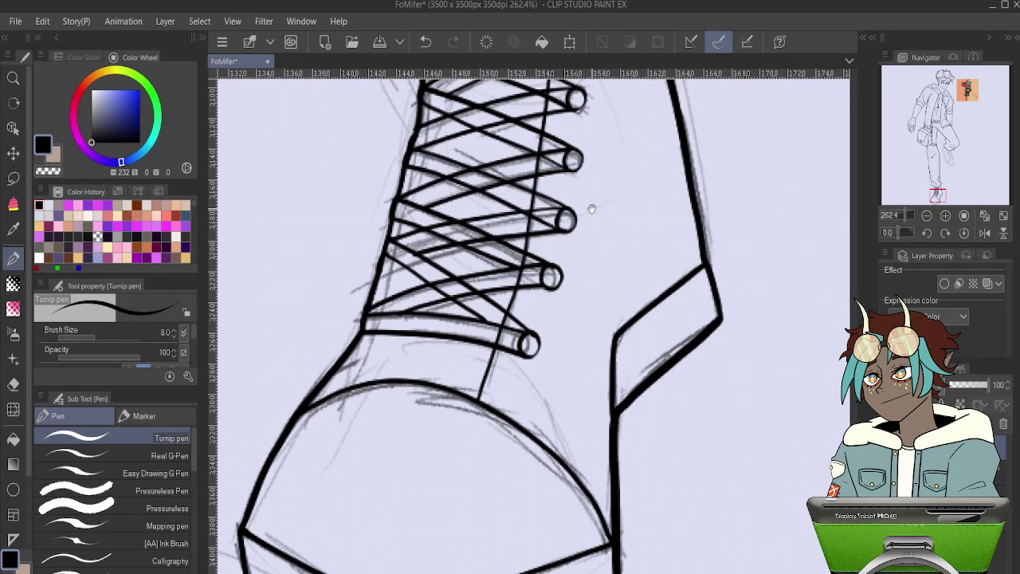
pyautogui.moveTo(591, 209)
pyautogui.mouseDown()
pyautogui.moveTo(542, 282)
pyautogui.moveTo(534, 343)
pyautogui.mouseUp()
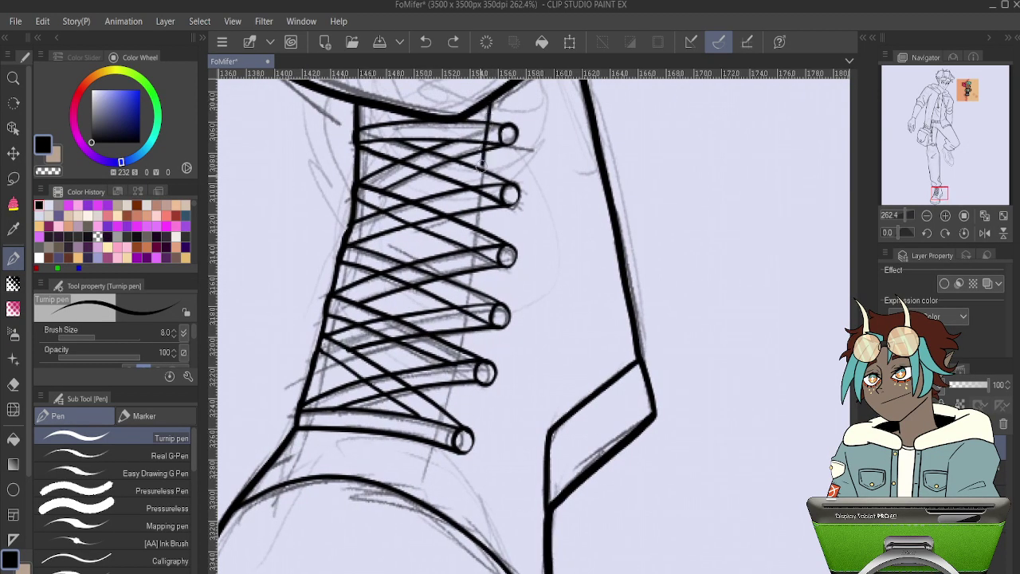
pyautogui.moveTo(480, 165); pyautogui.dragTo(447, 372)
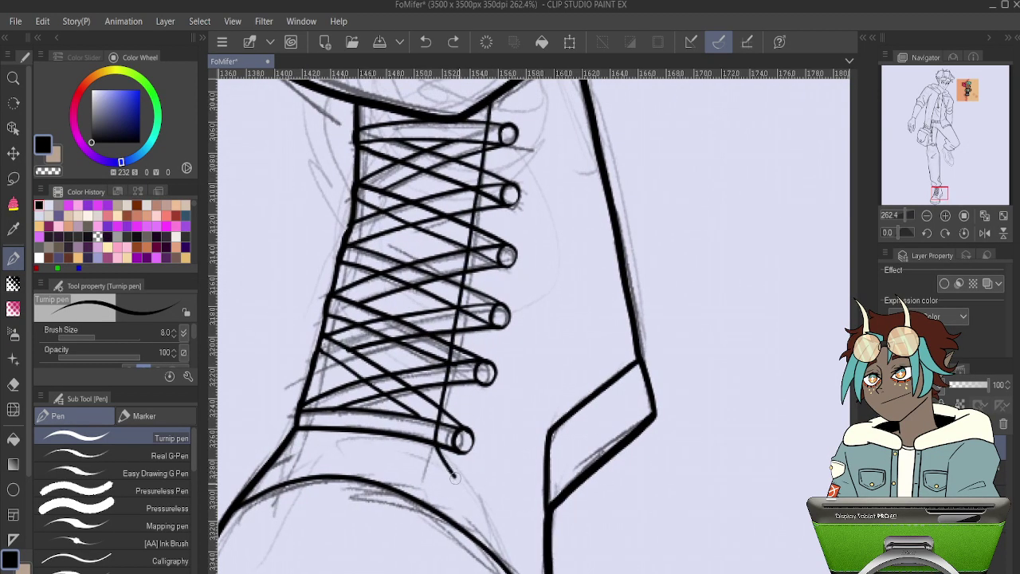
pyautogui.hotkey('ctrl', 'z')
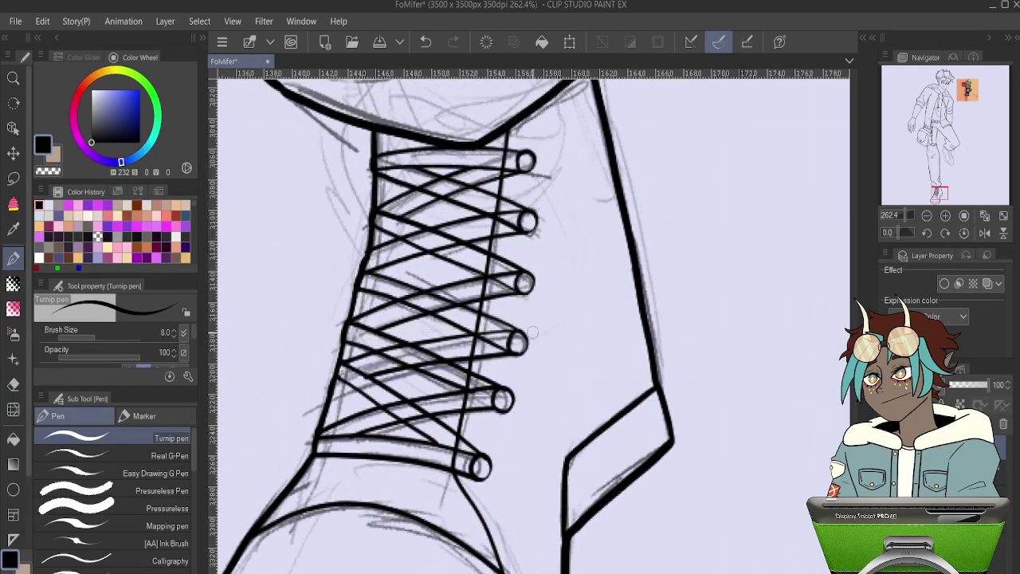
pyautogui.moveTo(507, 126); pyautogui.dragTo(475, 381)
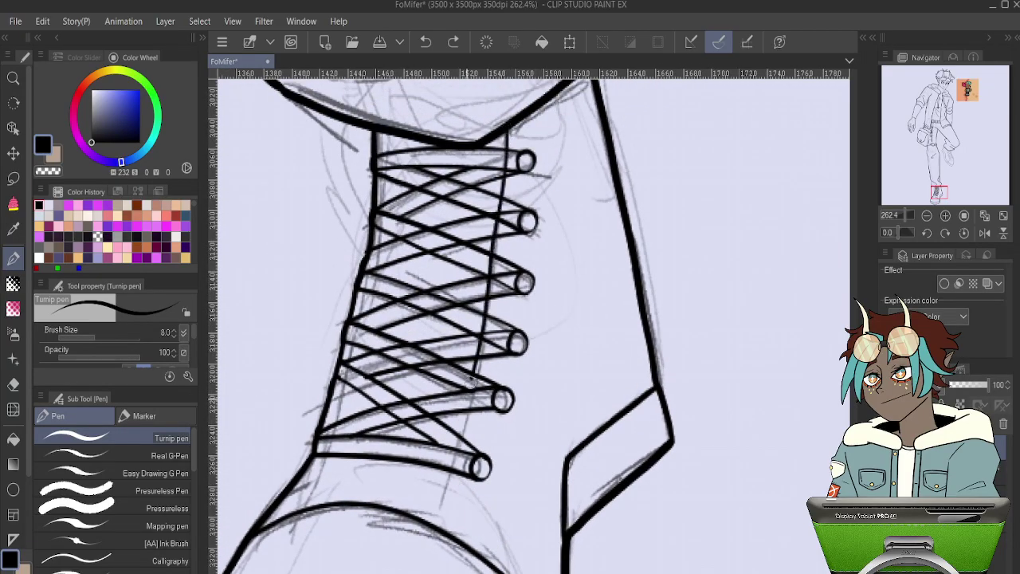
pyautogui.moveTo(468, 319)
pyautogui.mouseDown()
pyautogui.moveTo(524, 297)
pyautogui.moveTo(556, 330)
pyautogui.mouseUp()
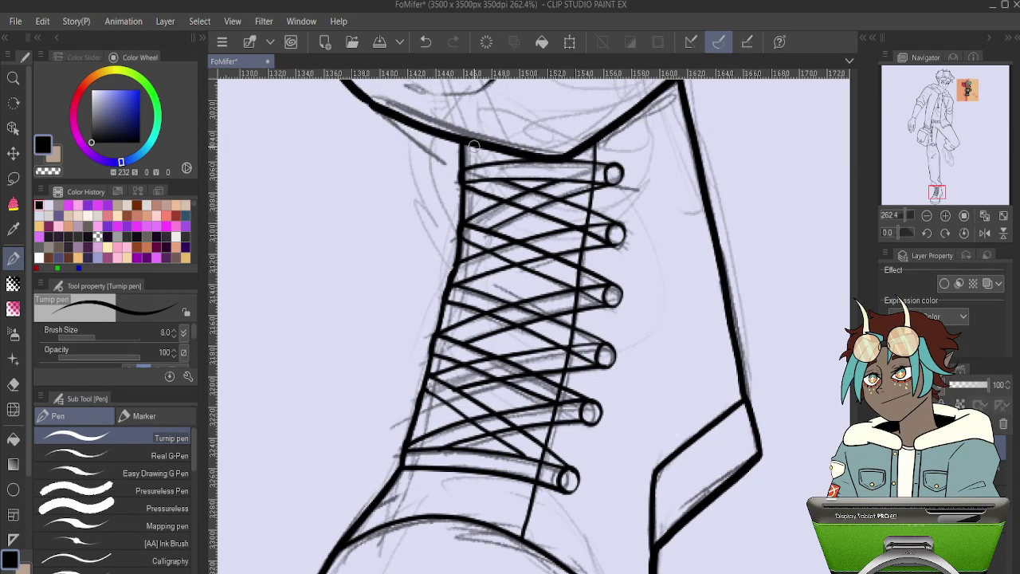
# - Ink the lace panel's opposite edge just inside the boot's front outline, from the cuff down to the toe cap seam
pyautogui.moveTo(474, 163); pyautogui.dragTo(469, 228)
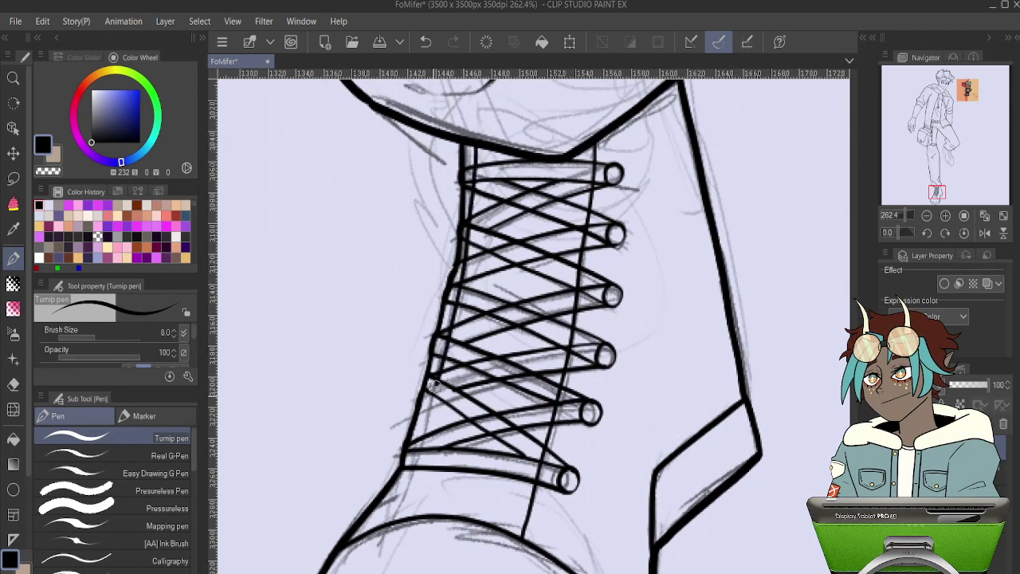
pyautogui.moveTo(414, 461); pyautogui.dragTo(393, 520)
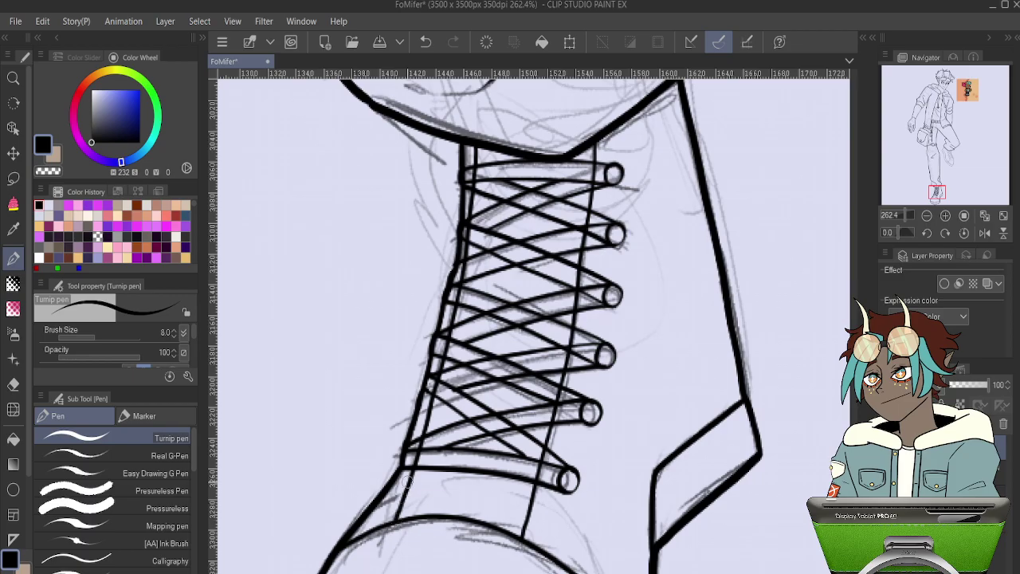
pyautogui.scroll(-5, 478, 311)
pyautogui.scroll(4, 482, 275)
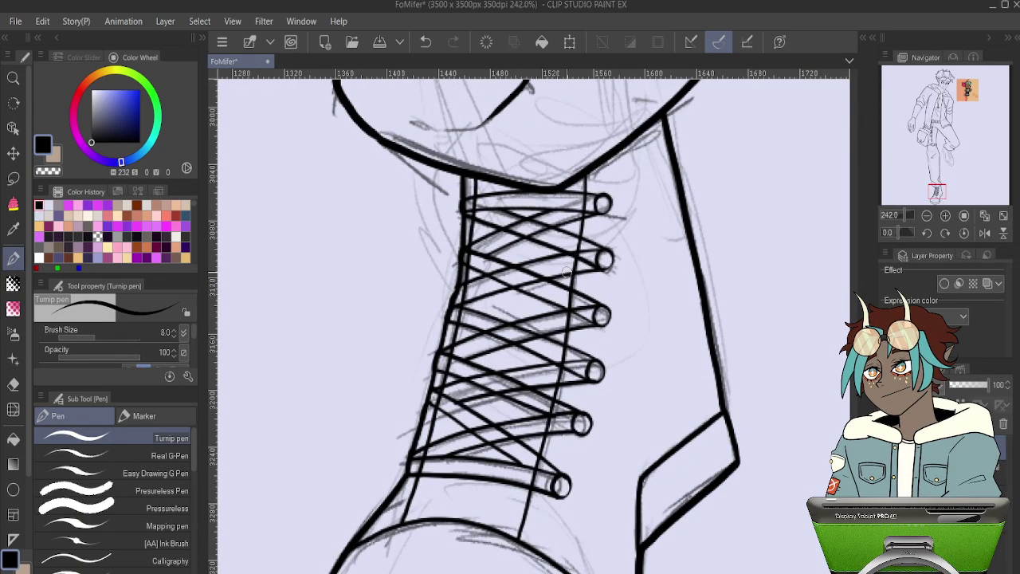
# - Check the Hard eraser's vector option and toggle layer visibility to examine which layer holds the boot's line art
pyautogui.press('e')
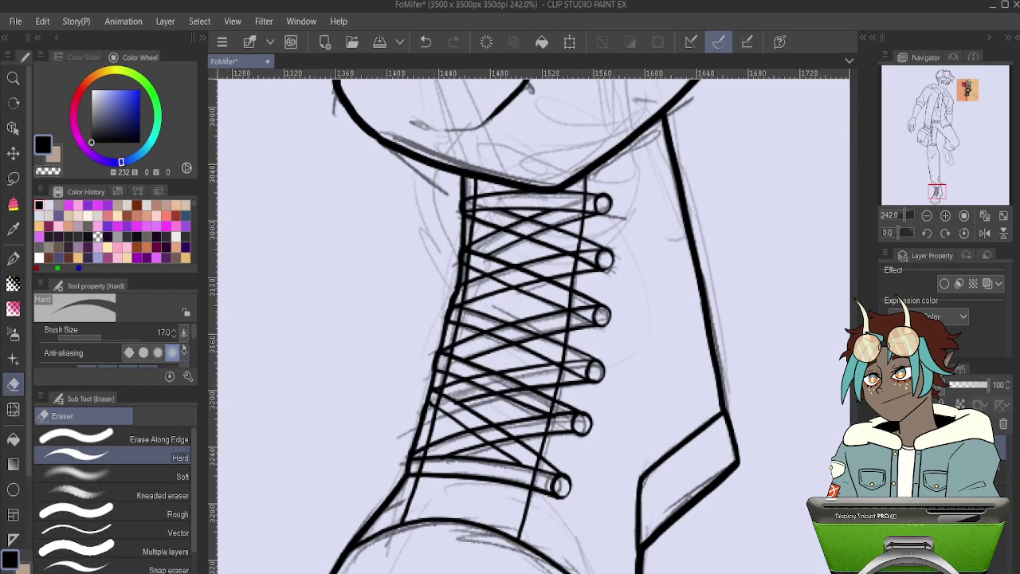
pyautogui.scroll(-3, 185, 346)
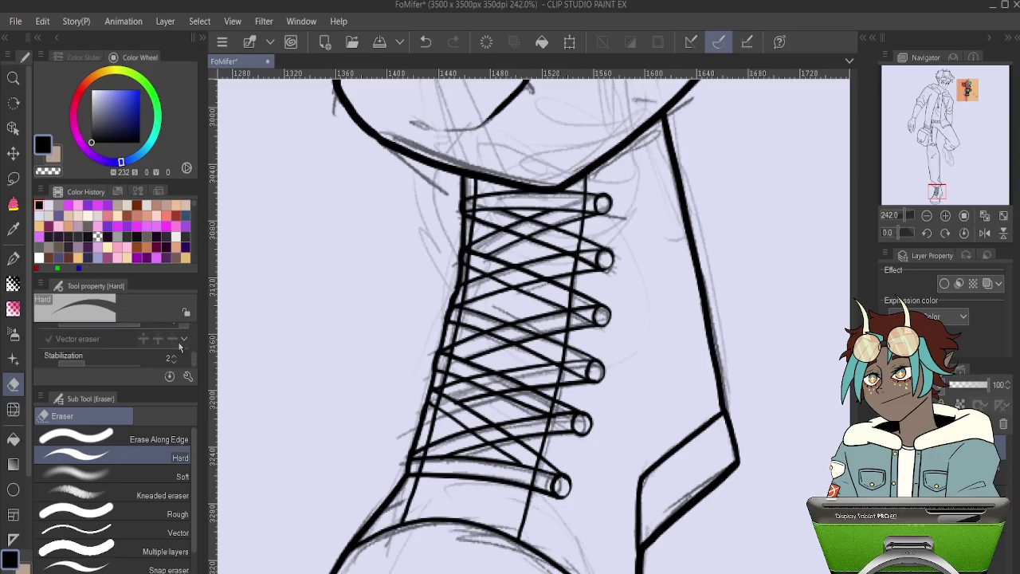
pyautogui.click(888, 448)
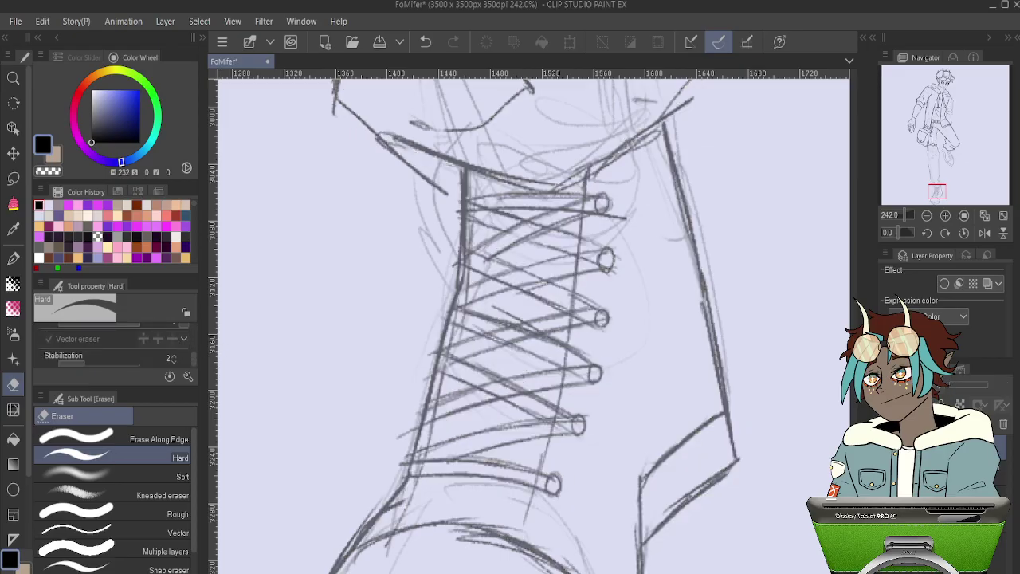
pyautogui.click(888, 448)
pyautogui.click(888, 448)
pyautogui.click(888, 448)
pyautogui.hotkey('ctrl', 'h')
pyautogui.hotkey('ctrl', 'h')
pyautogui.hotkey('ctrl', 'h')
pyautogui.hotkey('ctrl', 'h')
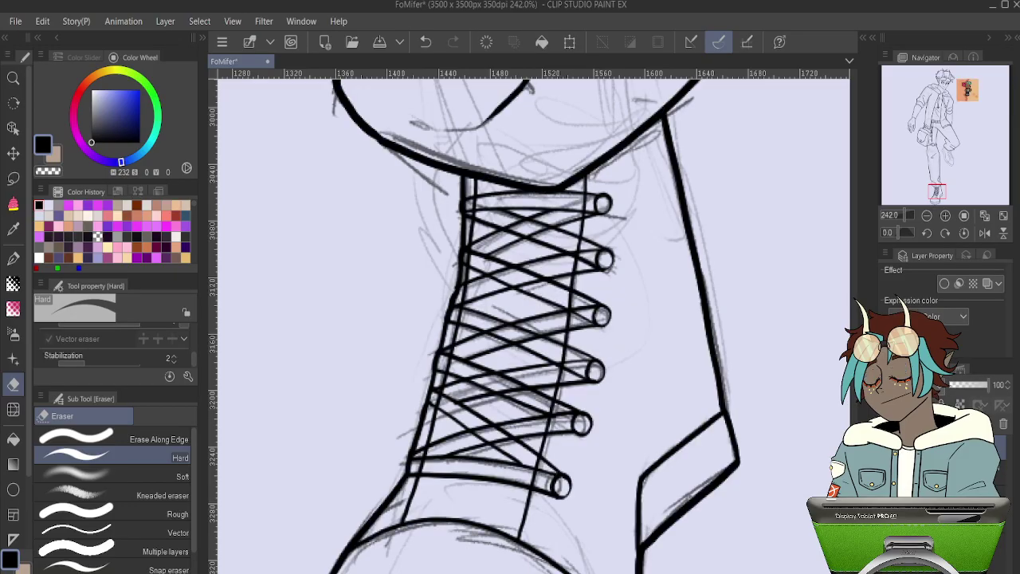
pyautogui.hotkey('ctrl', 'h')
pyautogui.hotkey('ctrl', 'h')
pyautogui.hotkey('ctrl', 'h')
pyautogui.hotkey('ctrl', 'h')
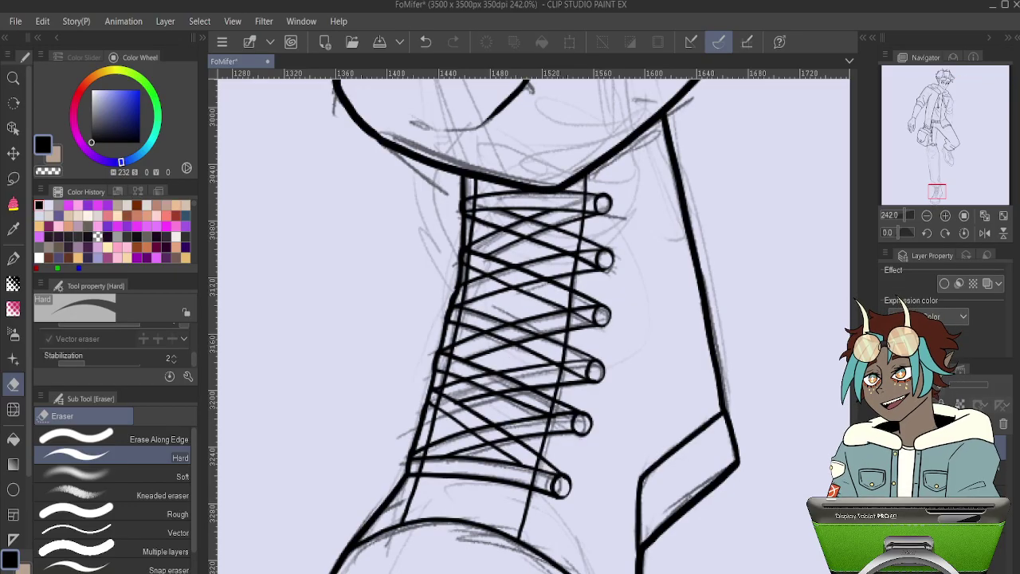
pyautogui.hotkey('ctrl', 'h')
pyautogui.hotkey('ctrl', 'h')
pyautogui.hotkey('ctrl', 'h')
pyautogui.hotkey('ctrl', 'h')
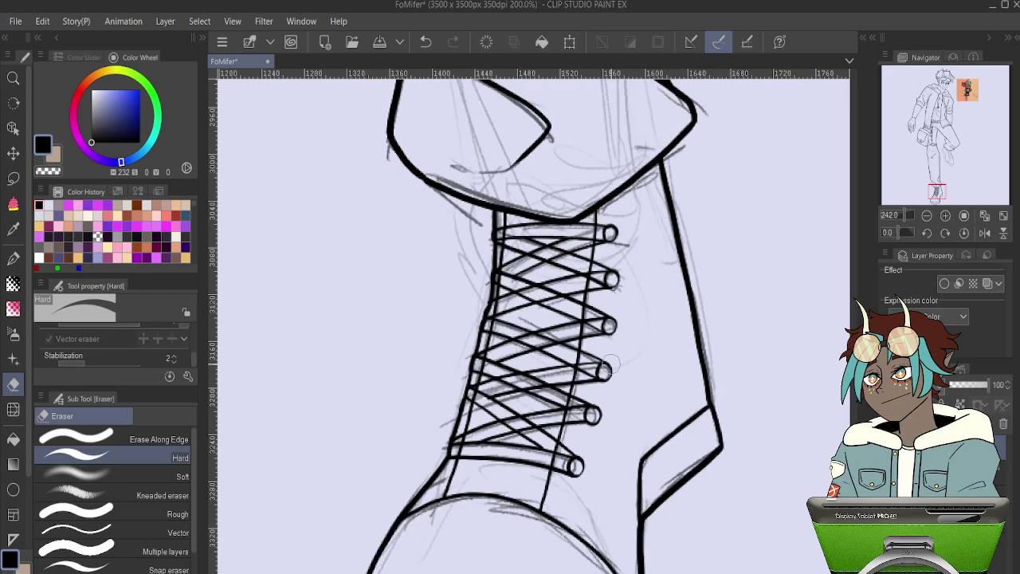
# - Lasso the inked standing leg, boot and arm nearest the reference image, remove them from the current layer and deselect
pyautogui.hotkey('ctrl', '-')
pyautogui.hotkey('ctrl', '-')
pyautogui.hotkey('ctrl', '-')
pyautogui.hotkey('ctrl', '-')
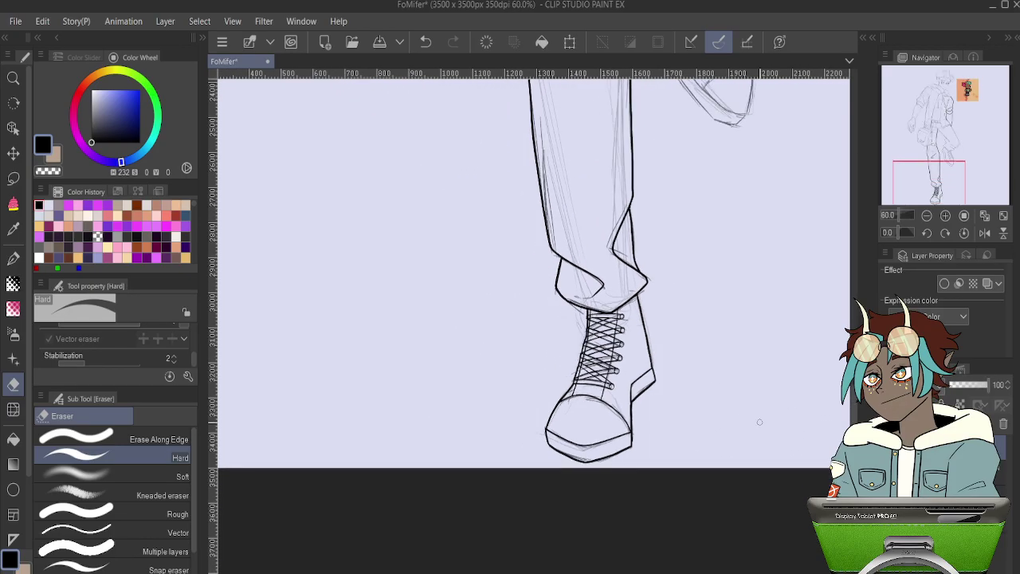
pyautogui.scroll(-6, 707, 353)
pyautogui.scroll(1, 645, 228)
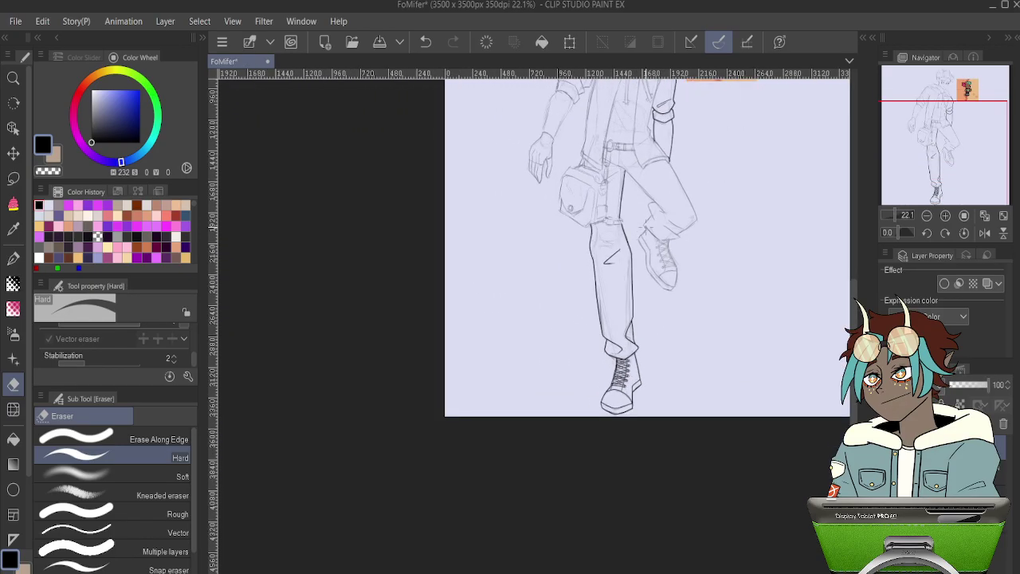
pyautogui.press('m')
pyautogui.moveTo(720, 243); pyautogui.dragTo(627, 373)
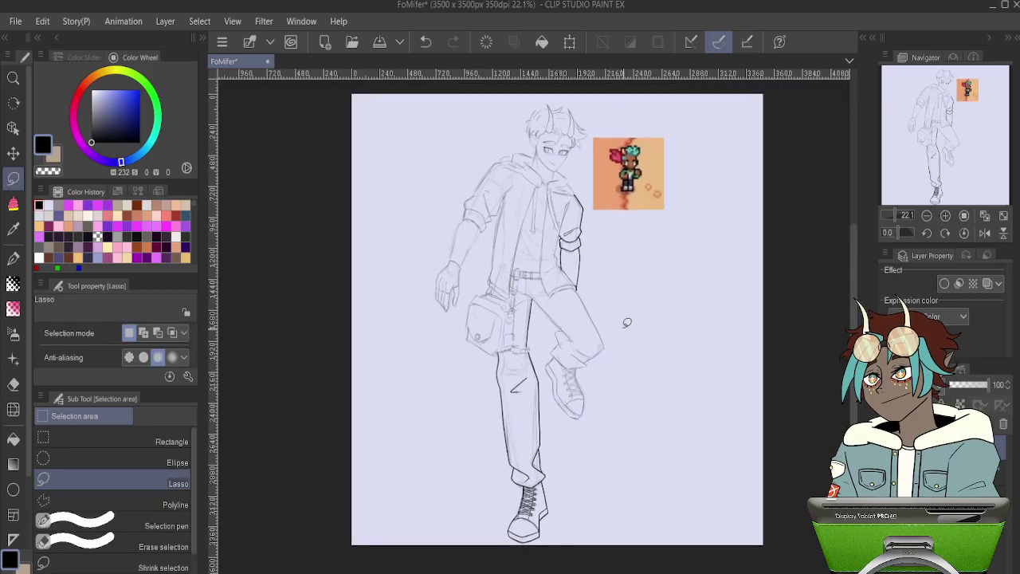
pyautogui.moveTo(612, 314)
pyautogui.mouseDown()
pyautogui.moveTo(597, 238)
pyautogui.moveTo(558, 152)
pyautogui.moveTo(593, 223)
pyautogui.mouseUp()
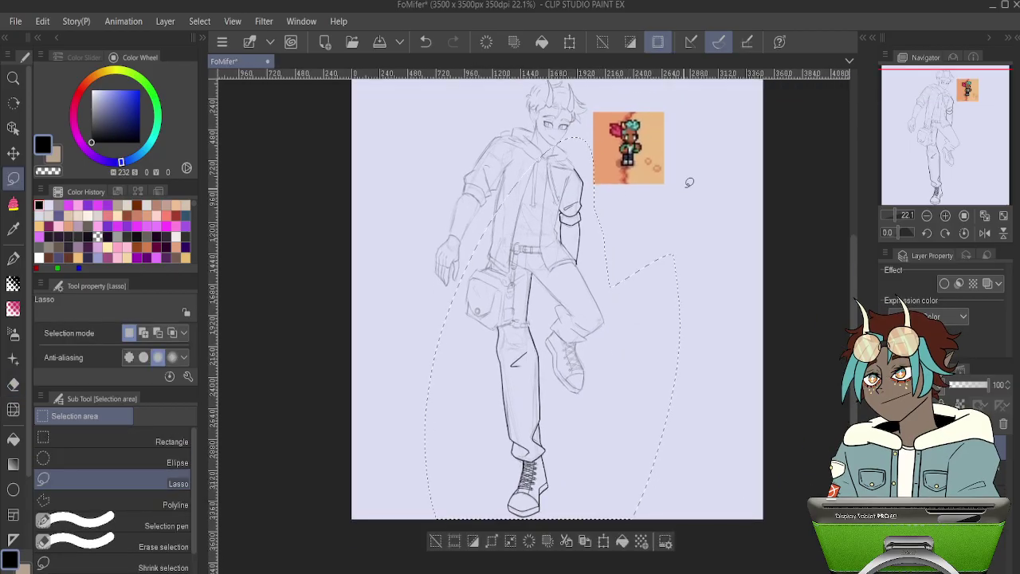
pyautogui.press('Delete')
pyautogui.hotkey('ctrl', 'd')
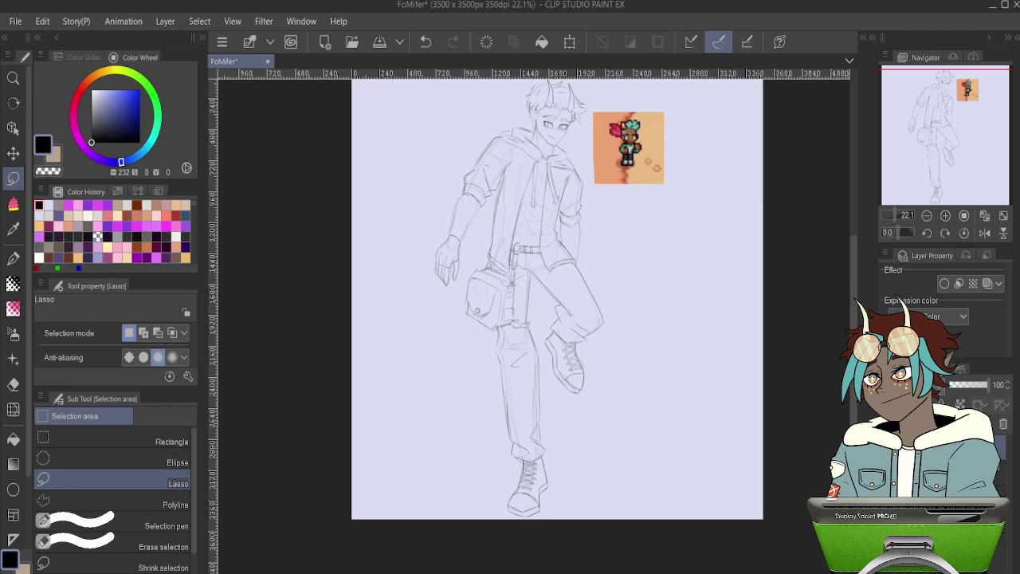
# - Show and select the main line-art layer, and bring the removed leg, boot and arm lines back
pyautogui.click(941, 405)
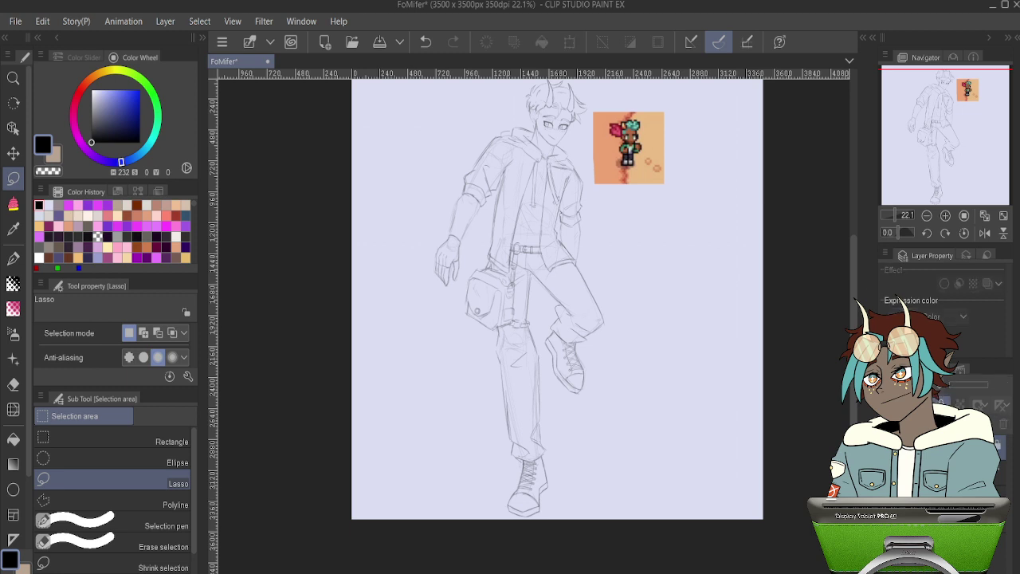
pyautogui.click(890, 472)
pyautogui.click(960, 472)
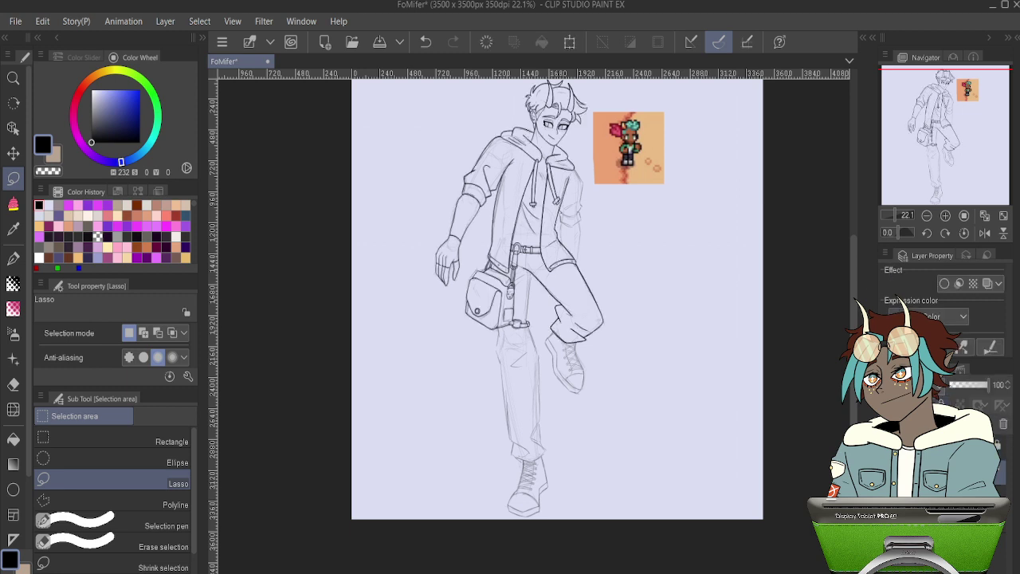
pyautogui.hotkey('ctrl', 'z')
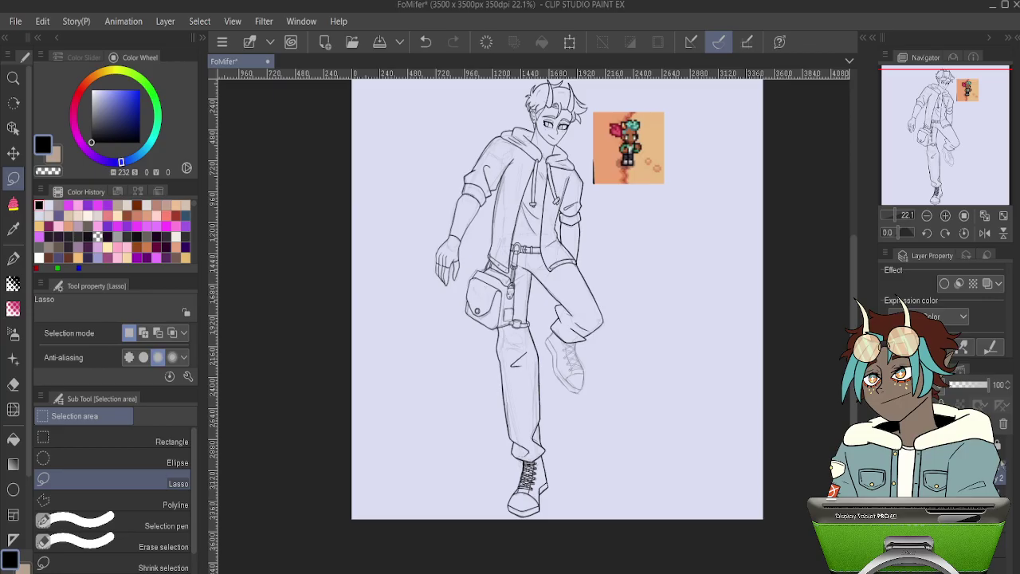
# - Set the brush size of the standing leg, boot and arm vector lines to 16
pyautogui.scroll(5, 510, 375)
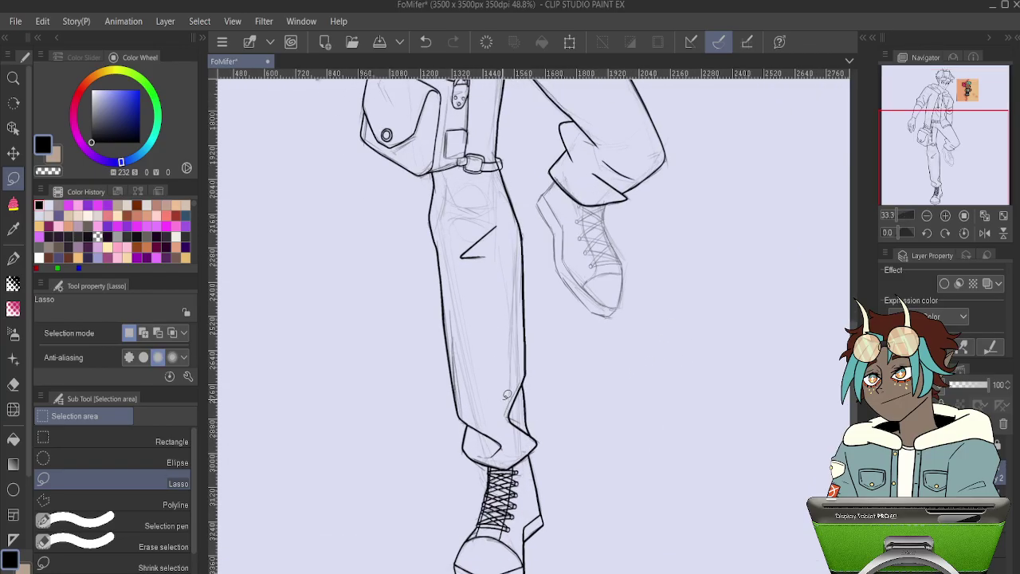
pyautogui.scroll(5, 501, 190)
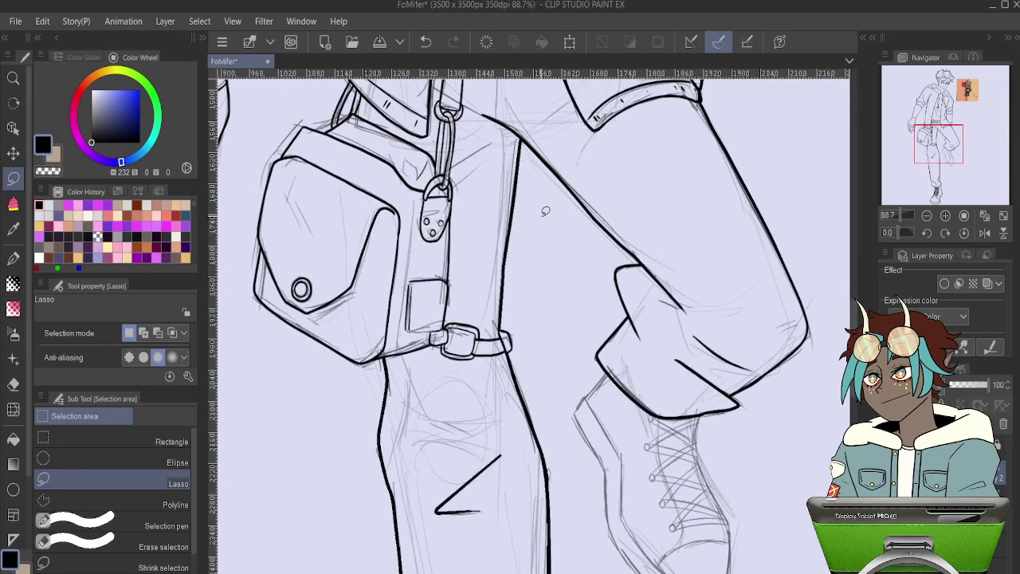
pyautogui.scroll(-6, 545, 210)
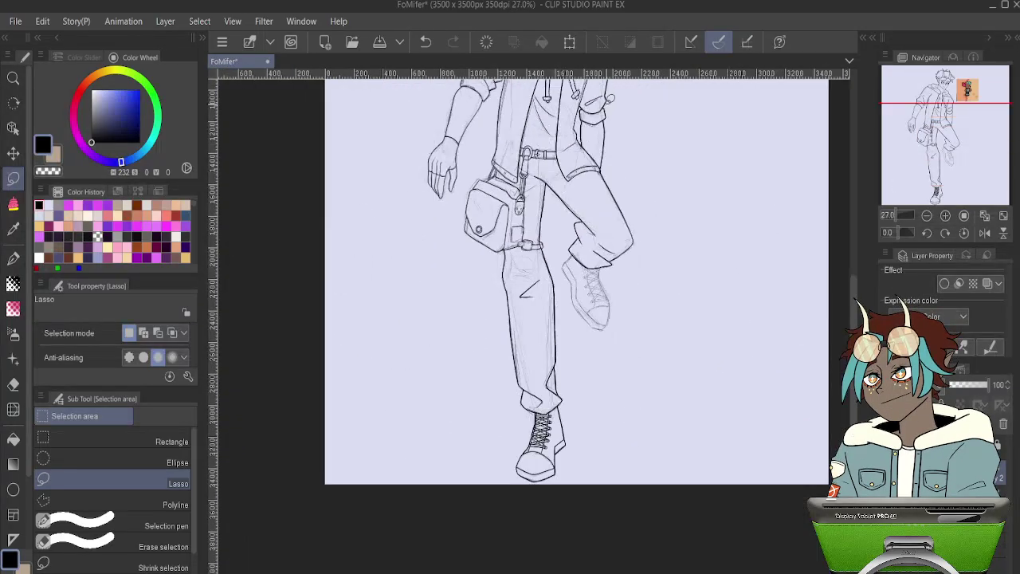
pyautogui.scroll(4, 614, 95)
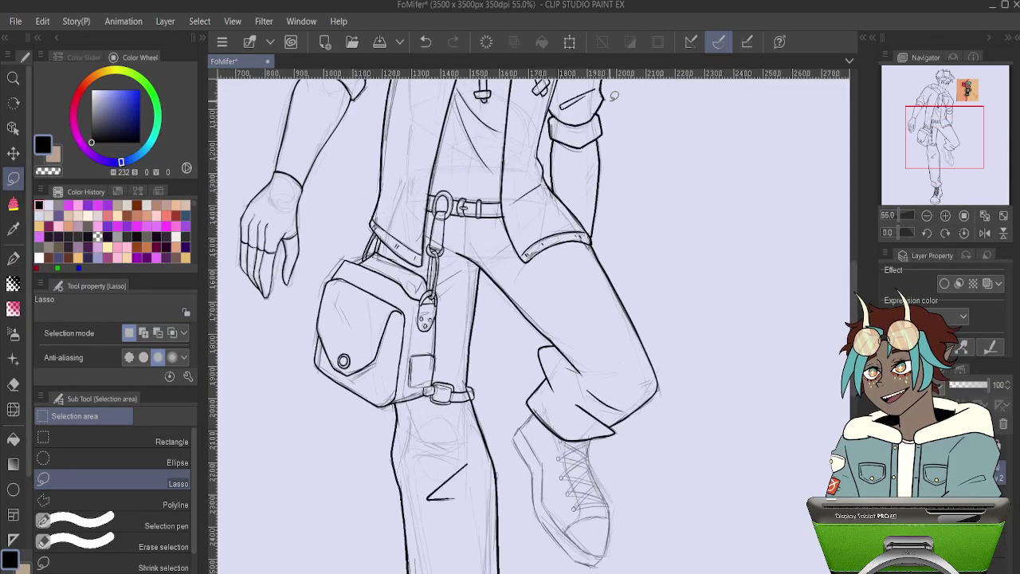
pyautogui.press('o')
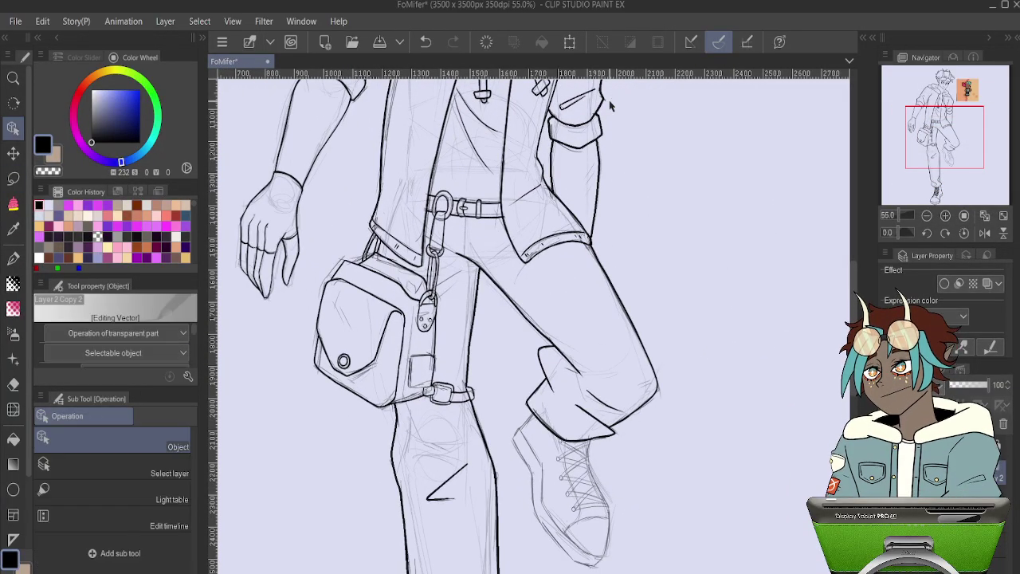
pyautogui.scroll(-1, 189, 338)
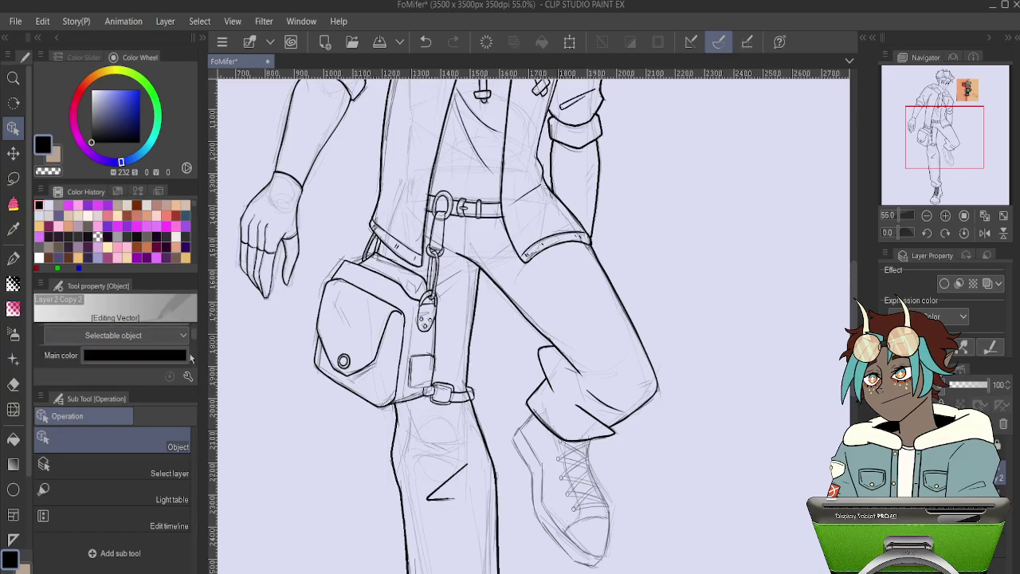
pyautogui.scroll(-2, 190, 357)
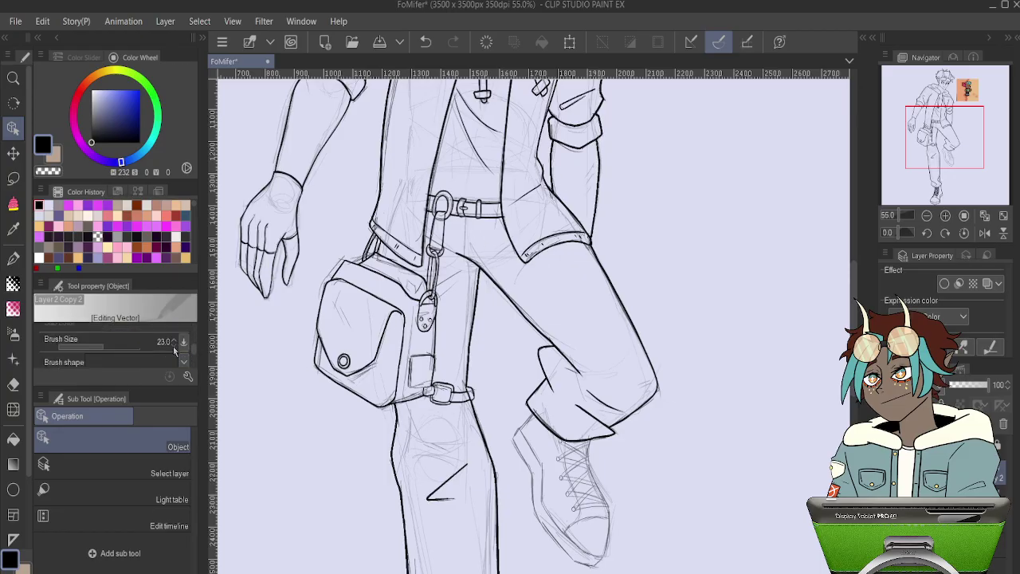
pyautogui.click(173, 346)
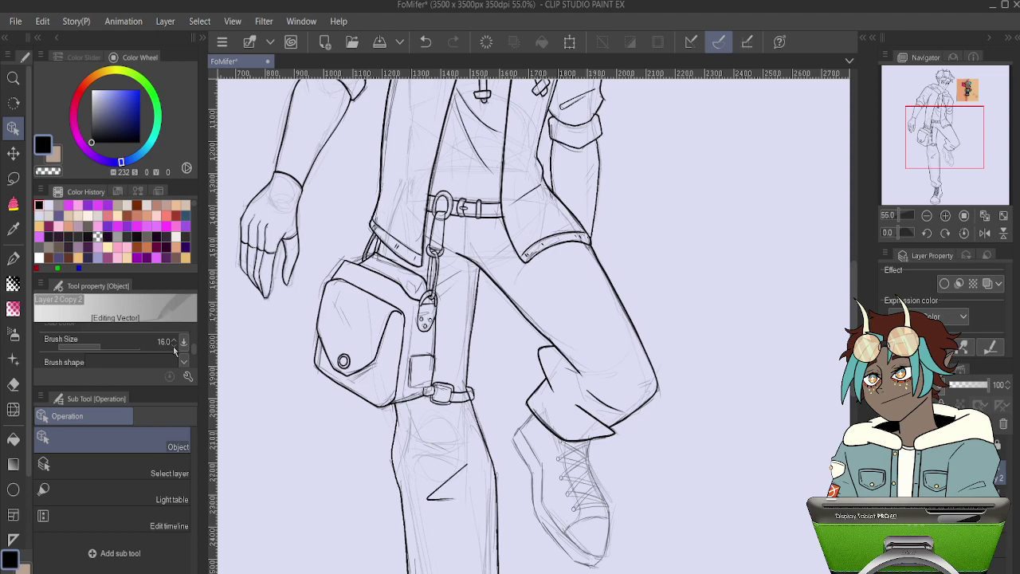
pyautogui.scroll(5, 416, 410)
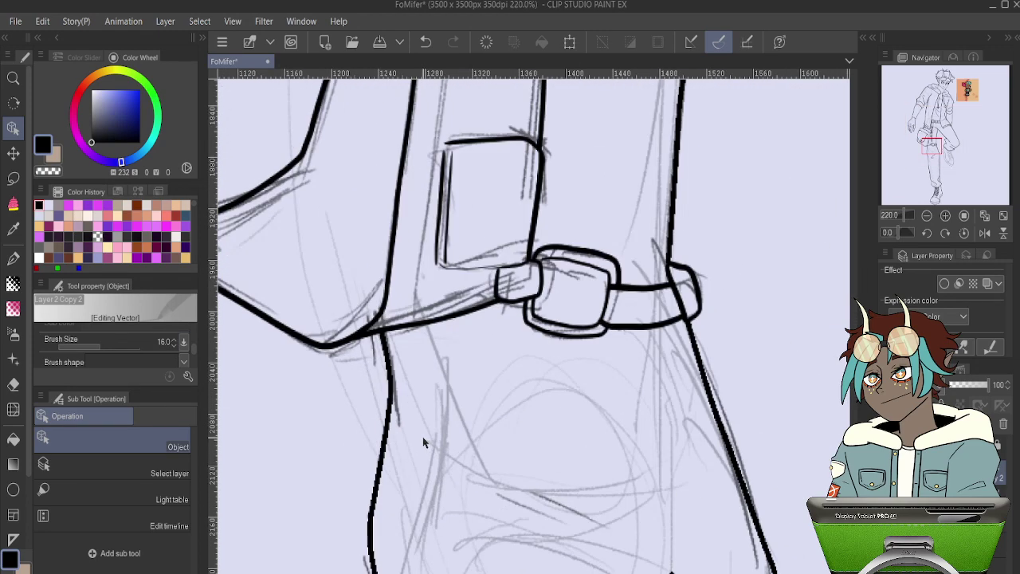
pyautogui.scroll(-8, 423, 443)
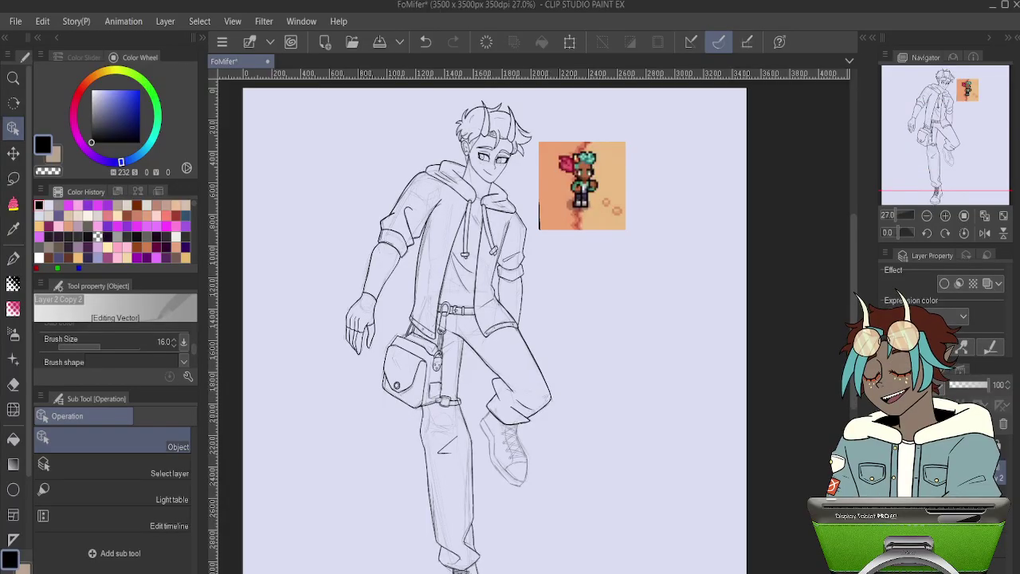
# - Hide the earlier leg and arm lines, then ink the inner edge of the folded-back sleeve's cuff and forearm with the Turnip pen
pyautogui.click(525, 238)
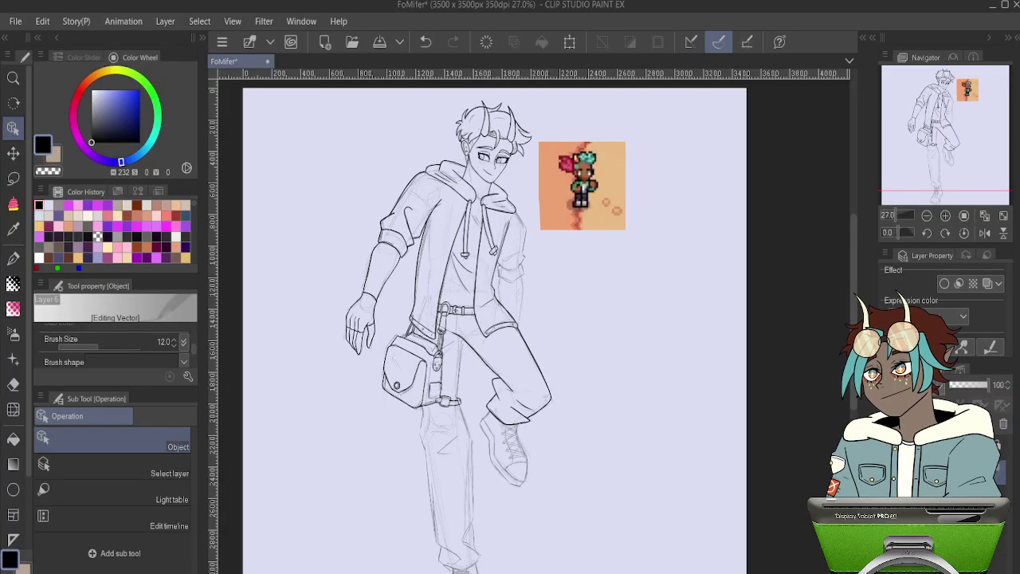
pyautogui.scroll(6, 540, 177)
pyautogui.scroll(3, 539, 177)
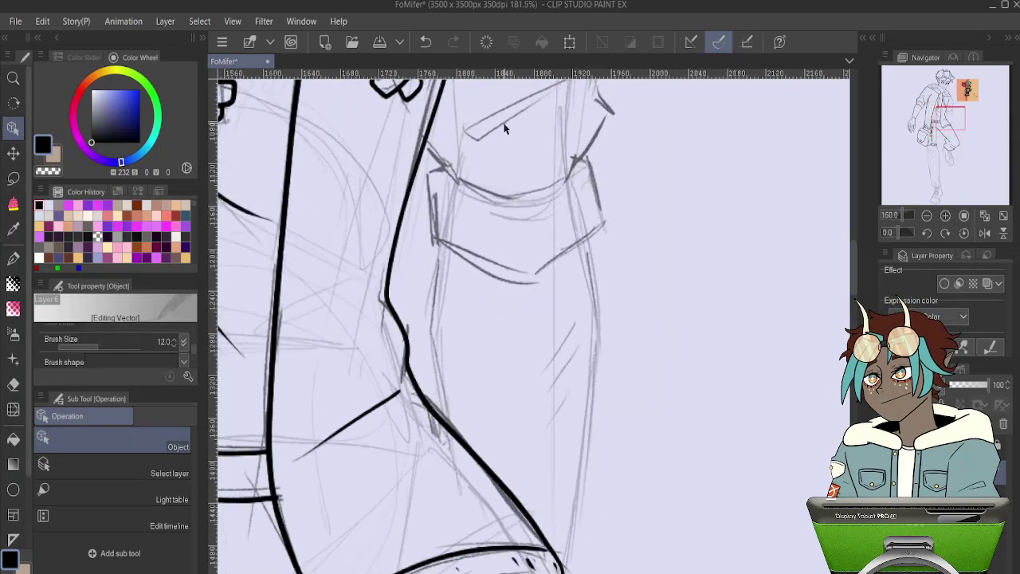
pyautogui.press('p')
pyautogui.scroll(1, 512, 162)
pyautogui.scroll(1, 512, 161)
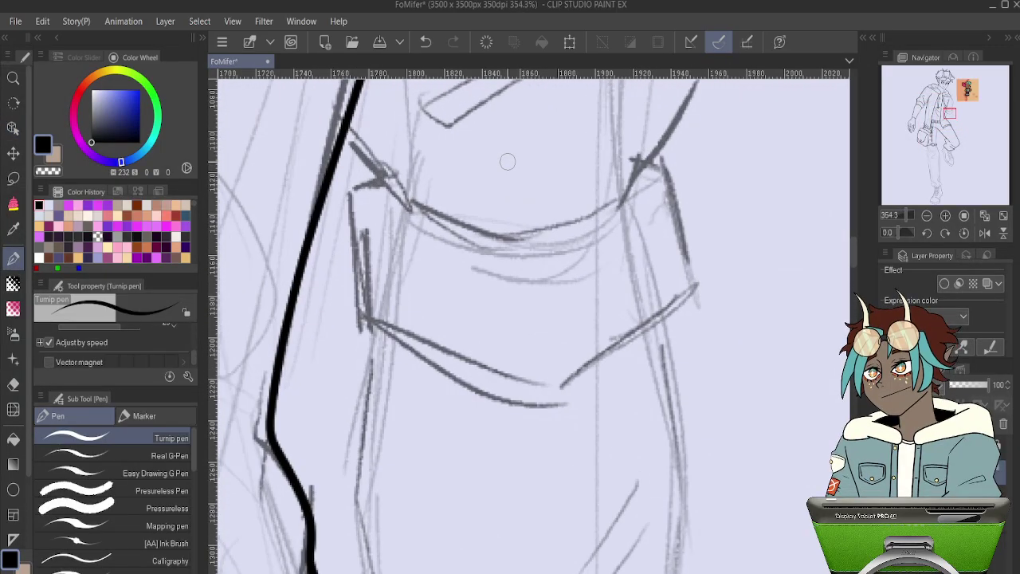
pyautogui.moveTo(375, 179)
pyautogui.mouseDown()
pyautogui.moveTo(350, 192)
pyautogui.moveTo(355, 302)
pyautogui.moveTo(373, 326)
pyautogui.mouseUp()
pyautogui.moveTo(415, 277); pyautogui.dragTo(422, 114)
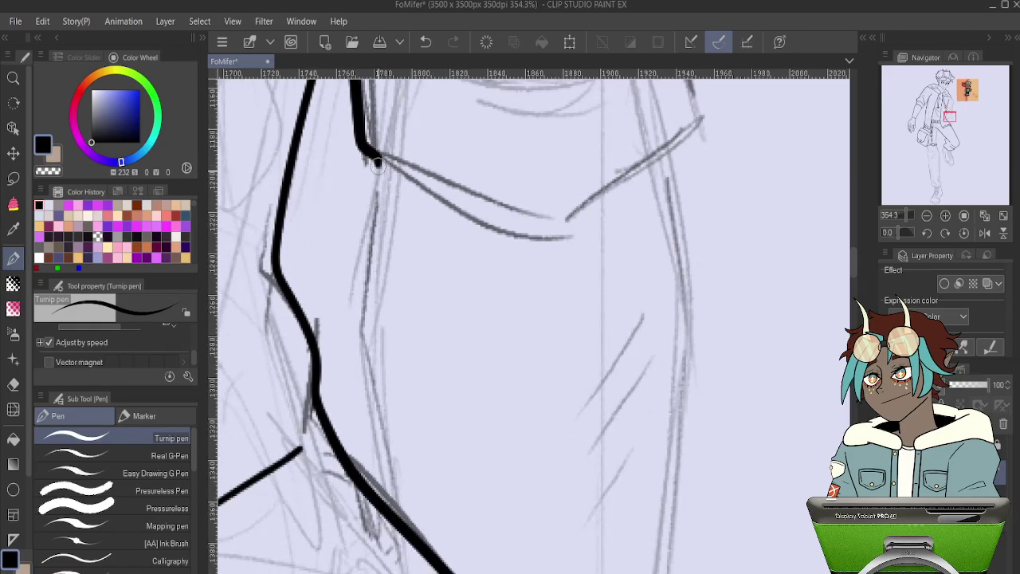
pyautogui.moveTo(377, 163)
pyautogui.mouseDown()
pyautogui.moveTo(366, 349)
pyautogui.moveTo(402, 522)
pyautogui.mouseUp()
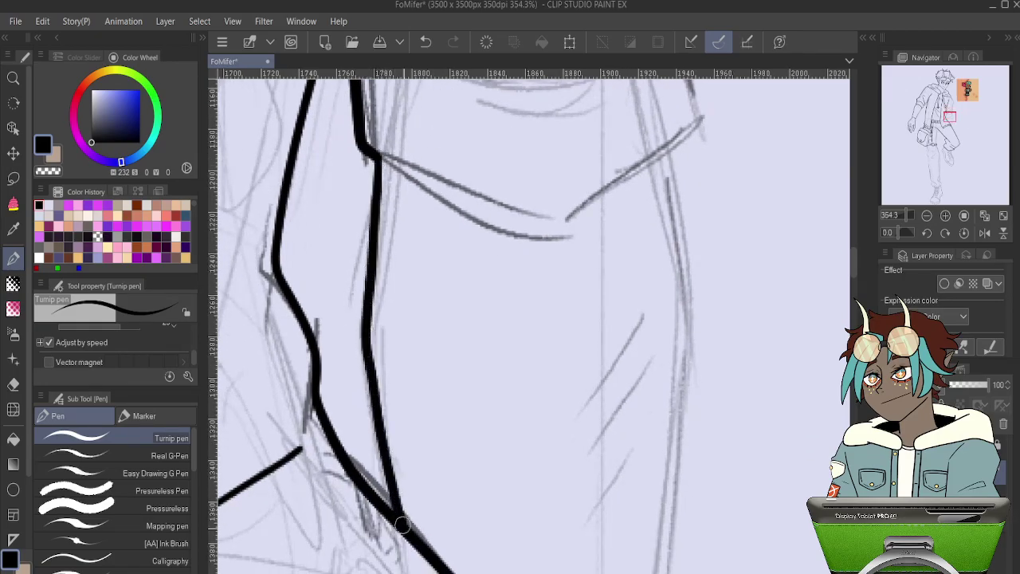
# - Ink the sleeve bulge above the cuff and the sleeve's outer outline from the elbow down around the cuff
pyautogui.moveTo(568, 167); pyautogui.dragTo(517, 388)
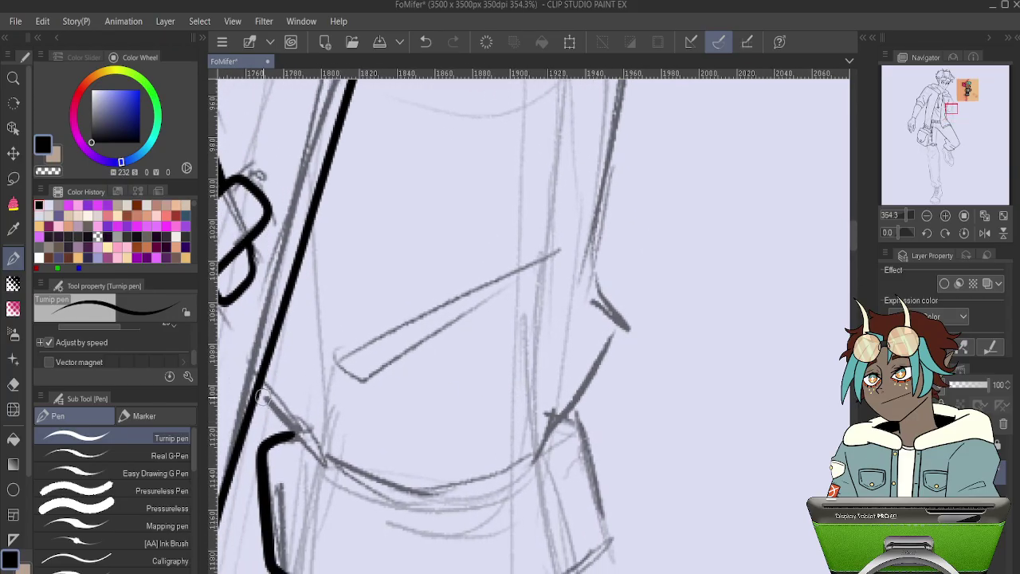
pyautogui.moveTo(530, 195); pyautogui.dragTo(456, 370)
pyautogui.moveTo(369, 194)
pyautogui.mouseDown()
pyautogui.moveTo(495, 381)
pyautogui.moveTo(532, 359)
pyautogui.moveTo(518, 152)
pyautogui.mouseUp()
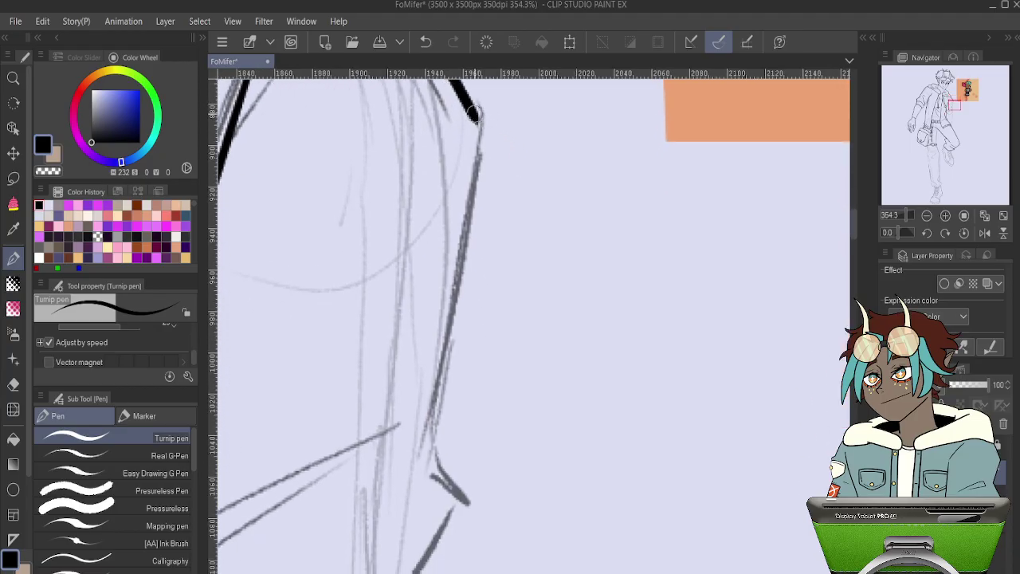
pyautogui.moveTo(475, 121)
pyautogui.mouseDown()
pyautogui.moveTo(431, 415)
pyautogui.moveTo(442, 468)
pyautogui.moveTo(494, 375)
pyautogui.moveTo(527, 167)
pyautogui.moveTo(484, 173)
pyautogui.moveTo(438, 271)
pyautogui.moveTo(454, 292)
pyautogui.moveTo(477, 388)
pyautogui.moveTo(446, 433)
pyautogui.mouseUp()
pyautogui.moveTo(493, 428); pyautogui.dragTo(505, 70)
pyautogui.moveTo(491, 152); pyautogui.dragTo(460, 213)
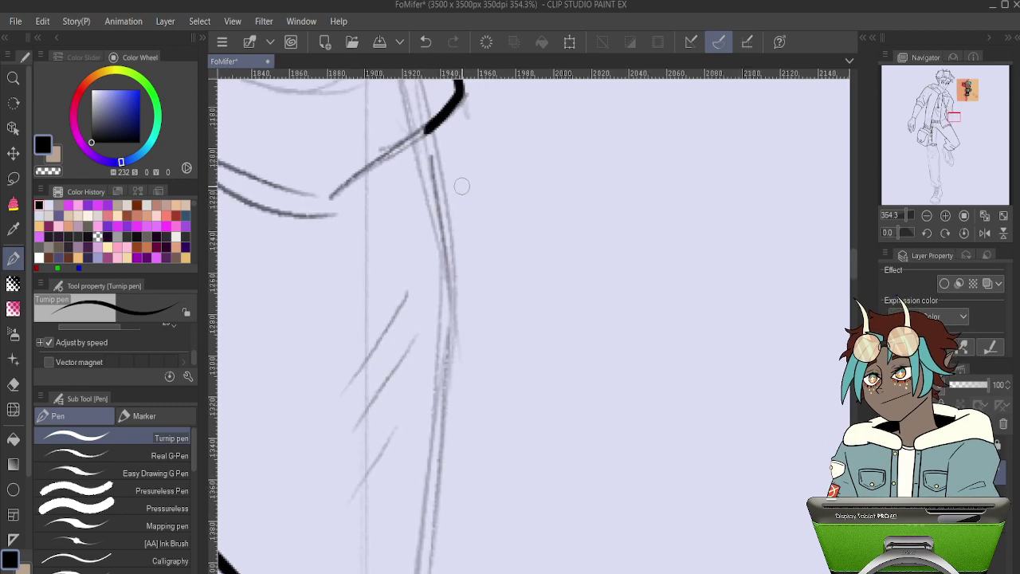
pyautogui.scroll(-7, 462, 186)
pyautogui.scroll(2, 463, 187)
# - Ink the forearm's outer outline from the rolled cuff down to the jacket hem
pyautogui.moveTo(585, 300); pyautogui.dragTo(594, 112)
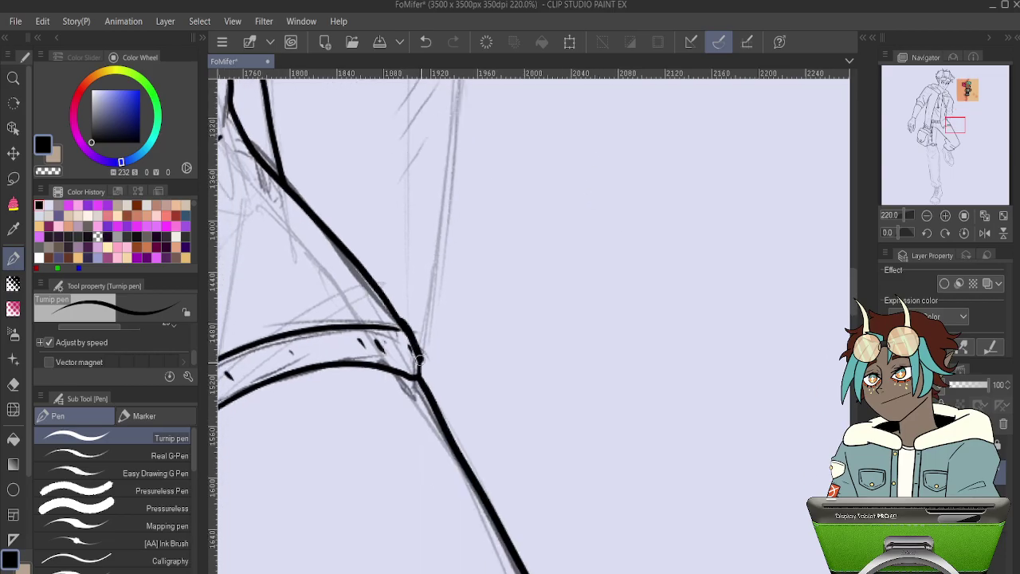
pyautogui.hotkey('ctrl', 'z')
pyautogui.moveTo(489, 255)
pyautogui.mouseDown()
pyautogui.moveTo(467, 372)
pyautogui.moveTo(445, 356)
pyautogui.mouseUp()
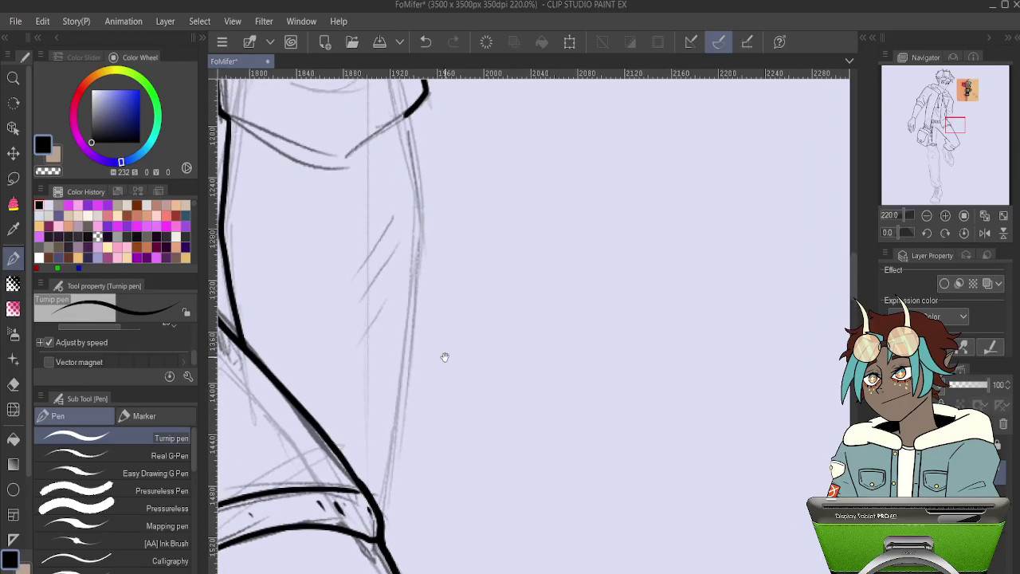
pyautogui.moveTo(407, 112); pyautogui.dragTo(406, 134)
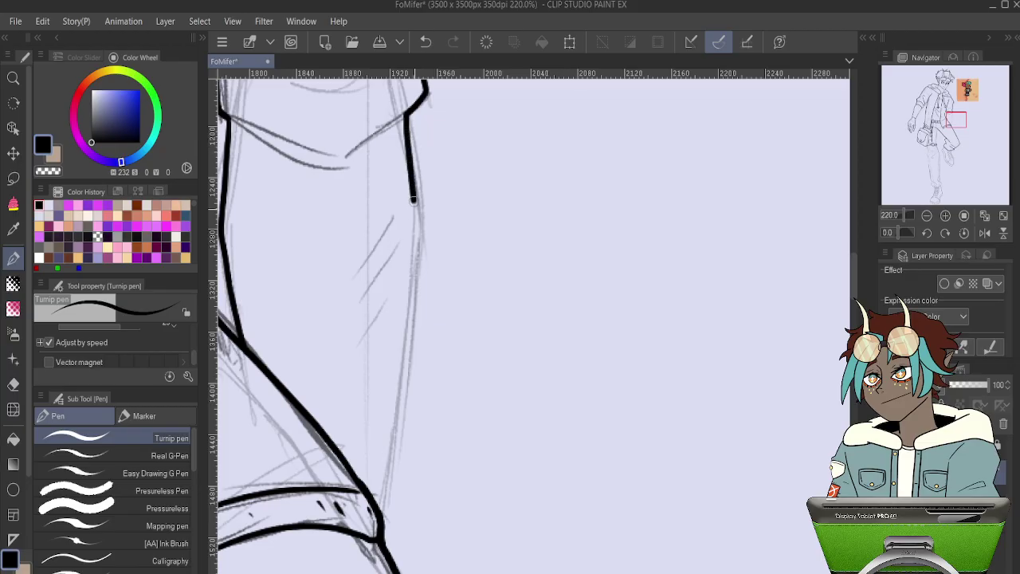
pyautogui.moveTo(398, 360); pyautogui.dragTo(379, 514)
pyautogui.moveTo(440, 269)
pyautogui.mouseDown()
pyautogui.moveTo(529, 422)
pyautogui.moveTo(596, 286)
pyautogui.mouseUp()
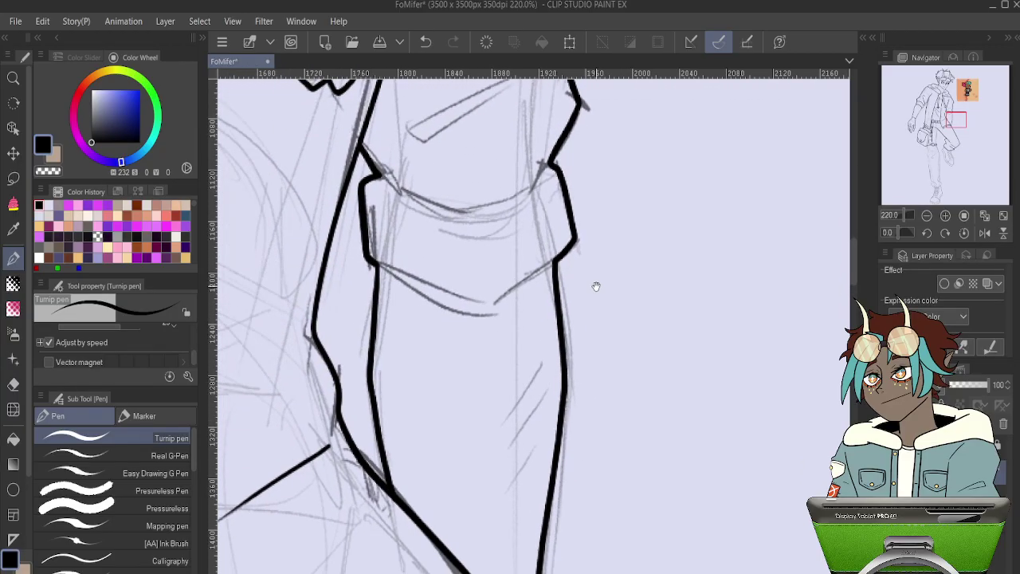
# - Ink the curved upper and lower edges across the rolled sleeve cuff
pyautogui.scroll(5, 503, 278)
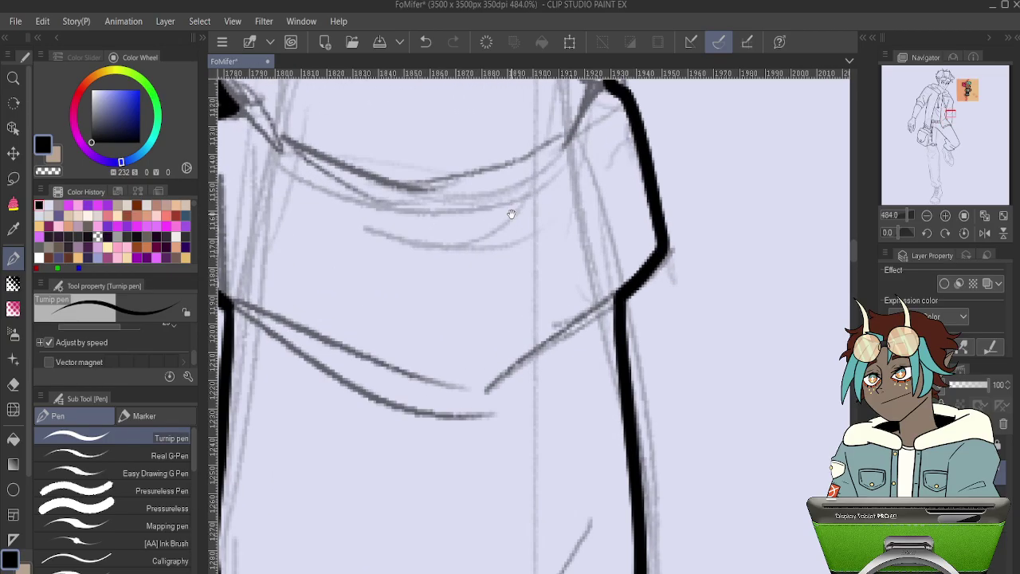
pyautogui.moveTo(511, 214)
pyautogui.mouseDown()
pyautogui.moveTo(593, 315)
pyautogui.moveTo(598, 349)
pyautogui.mouseUp()
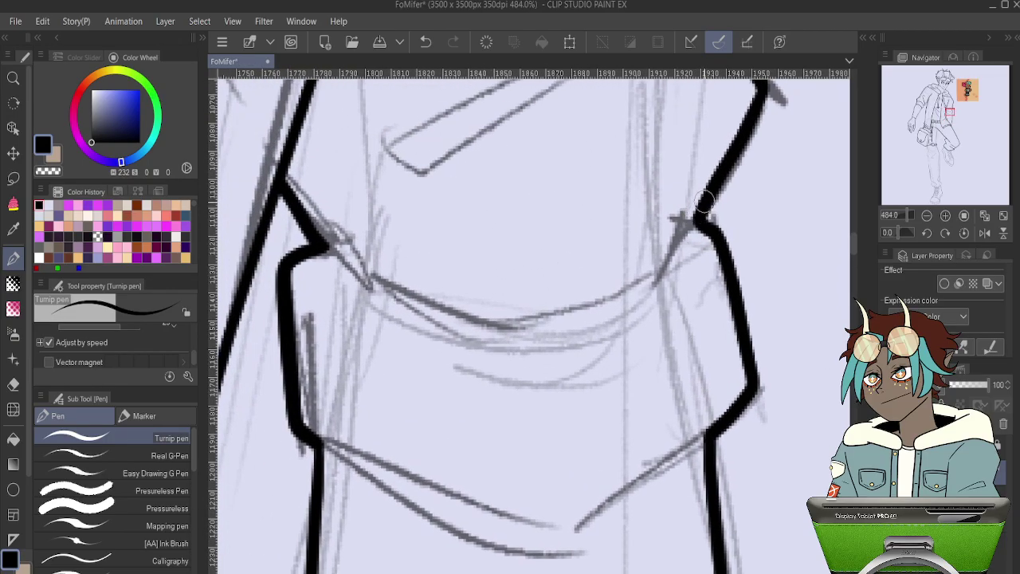
pyautogui.moveTo(705, 199)
pyautogui.mouseDown()
pyautogui.moveTo(661, 260)
pyautogui.moveTo(602, 302)
pyautogui.moveTo(533, 324)
pyautogui.moveTo(479, 324)
pyautogui.moveTo(419, 306)
pyautogui.moveTo(315, 241)
pyautogui.mouseUp()
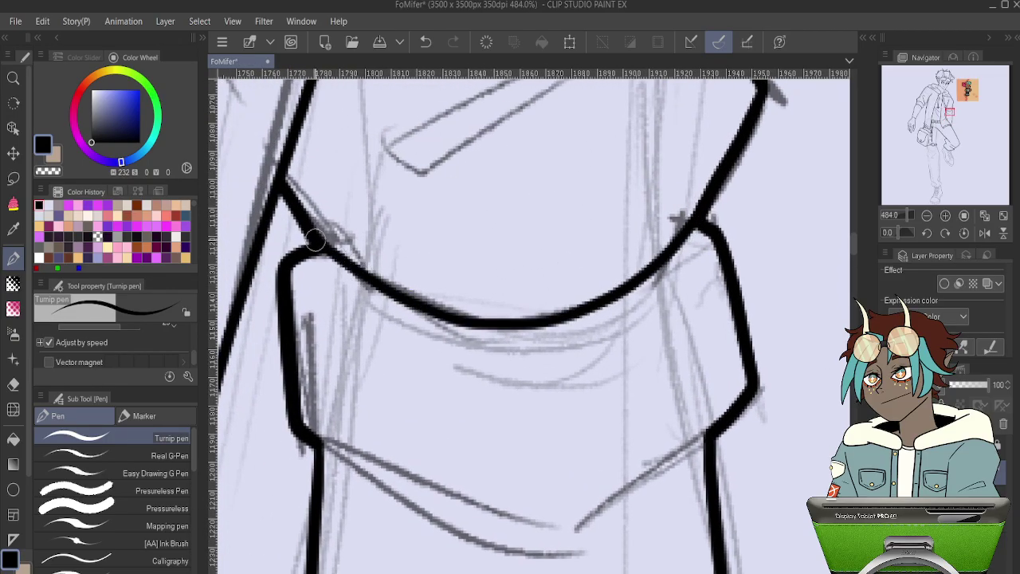
pyautogui.hotkey('ctrl', 'z')
pyautogui.moveTo(708, 209)
pyautogui.mouseDown()
pyautogui.moveTo(636, 279)
pyautogui.moveTo(574, 310)
pyautogui.moveTo(499, 320)
pyautogui.moveTo(378, 284)
pyautogui.moveTo(322, 244)
pyautogui.mouseUp()
pyautogui.moveTo(707, 434)
pyautogui.mouseDown()
pyautogui.moveTo(731, 353)
pyautogui.moveTo(765, 295)
pyautogui.moveTo(645, 373)
pyautogui.moveTo(517, 368)
pyautogui.moveTo(376, 303)
pyautogui.mouseUp()
# - Ink a short fold line branching from the jacket's front edge near the armpit
pyautogui.moveTo(494, 160)
pyautogui.mouseDown()
pyautogui.moveTo(381, 507)
pyautogui.moveTo(395, 524)
pyautogui.mouseUp()
pyautogui.moveTo(654, 215)
pyautogui.mouseDown()
pyautogui.moveTo(353, 360)
pyautogui.moveTo(574, 267)
pyautogui.moveTo(655, 216)
pyautogui.moveTo(596, 233)
pyautogui.moveTo(350, 362)
pyautogui.moveTo(644, 228)
pyautogui.moveTo(445, 566)
pyautogui.mouseUp()
pyautogui.hotkey('ctrl', 'z')
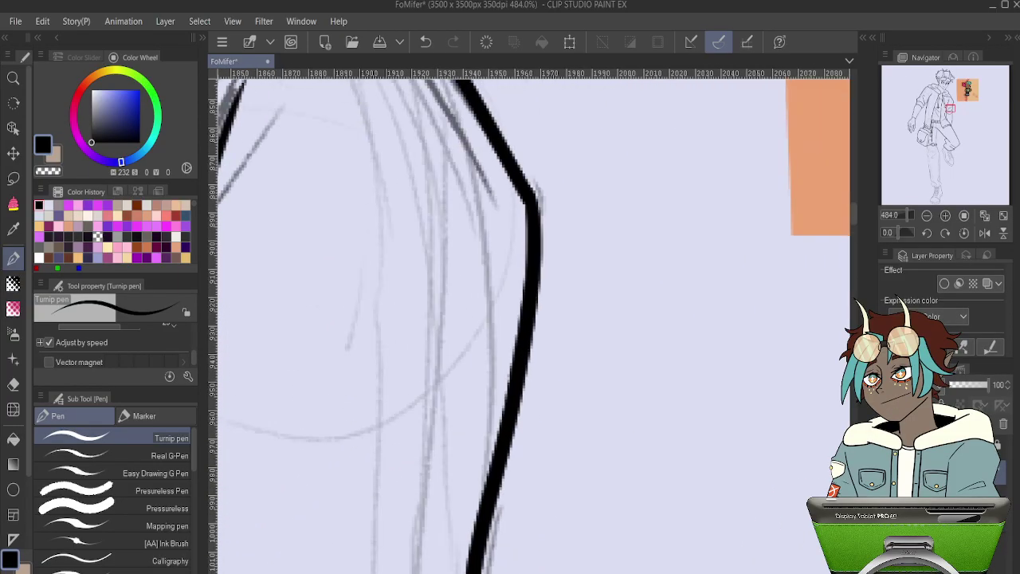
pyautogui.moveTo(231, 180); pyautogui.dragTo(437, 417)
pyautogui.moveTo(403, 474); pyautogui.dragTo(496, 350)
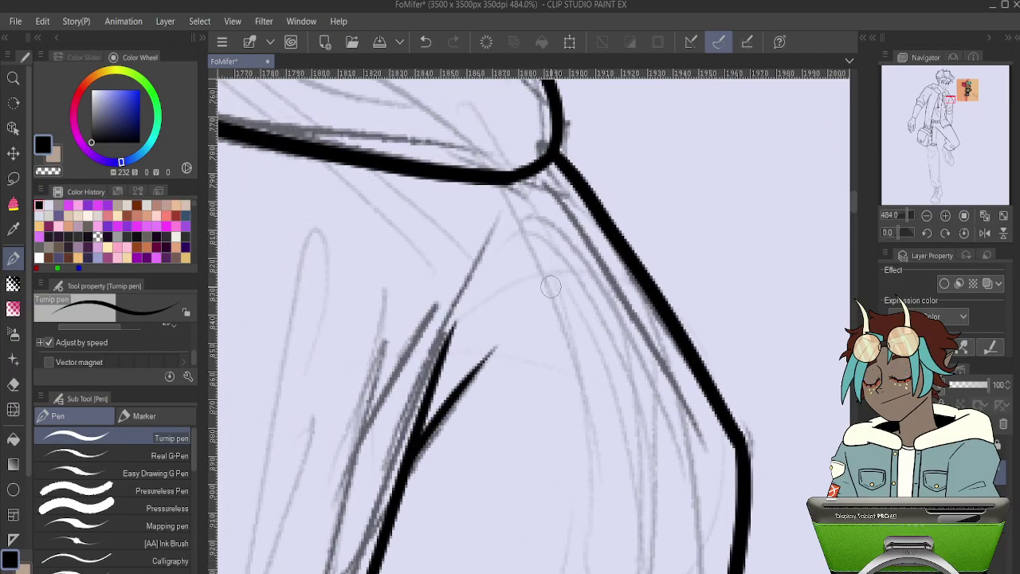
pyautogui.hotkey('ctrl', 'z')
pyautogui.moveTo(400, 475); pyautogui.dragTo(482, 369)
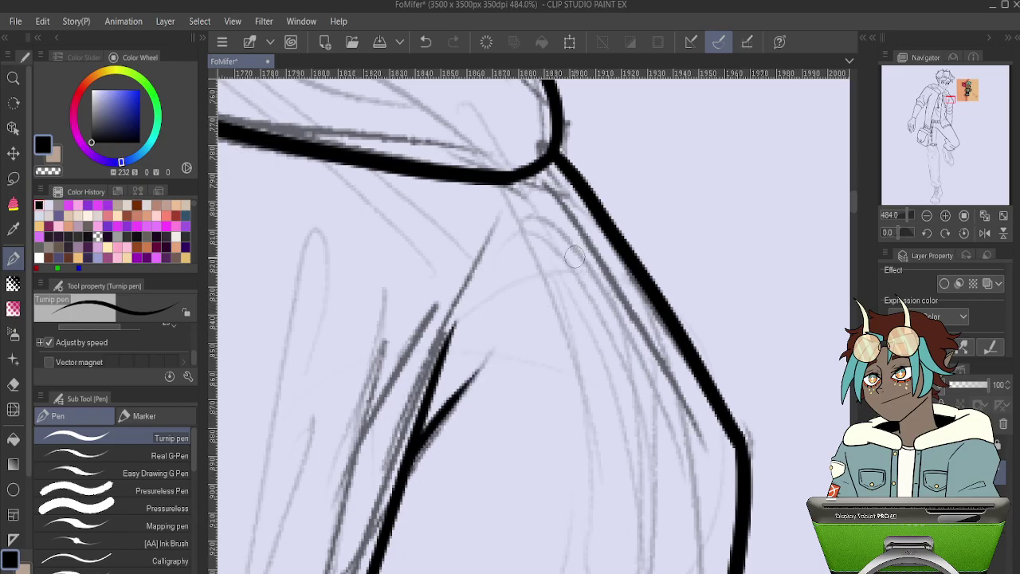
pyautogui.scroll(-10, 574, 257)
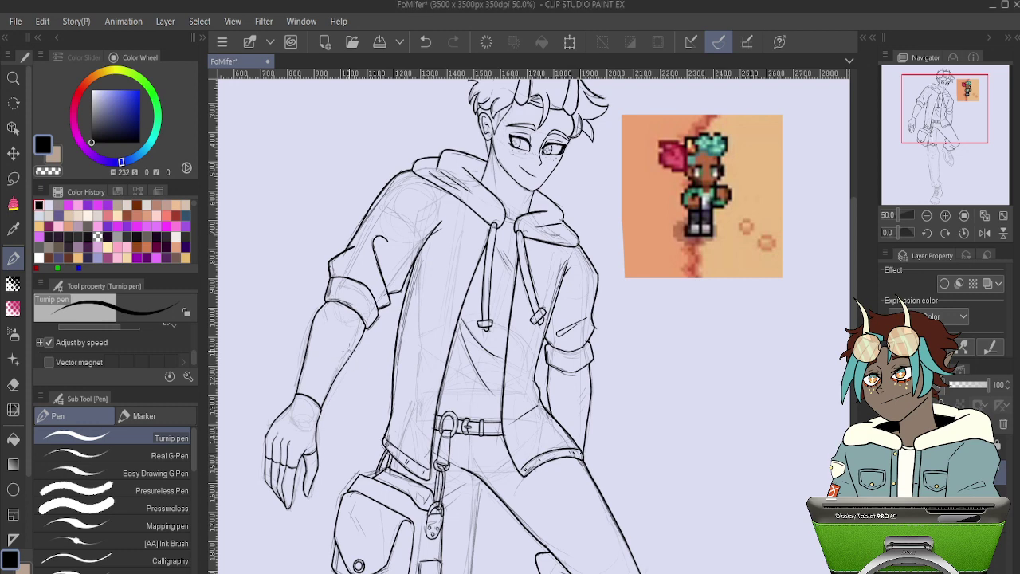
# - Ink the standing leg's trouser hem as one curve above the boot, continuing up the cuff's side
pyautogui.scroll(-6, 350, 358)
pyautogui.scroll(6, 388, 486)
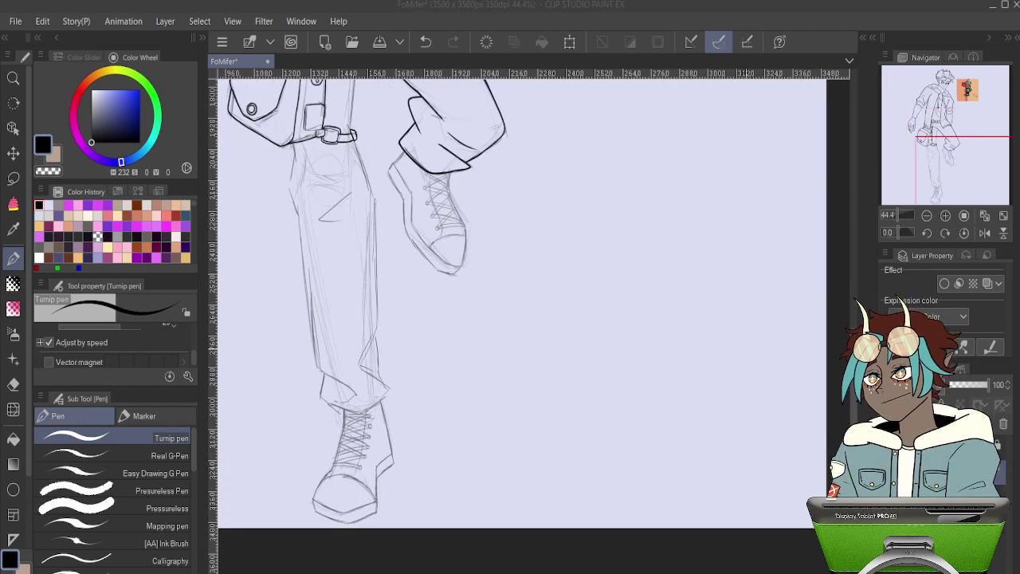
pyautogui.scroll(8, 347, 402)
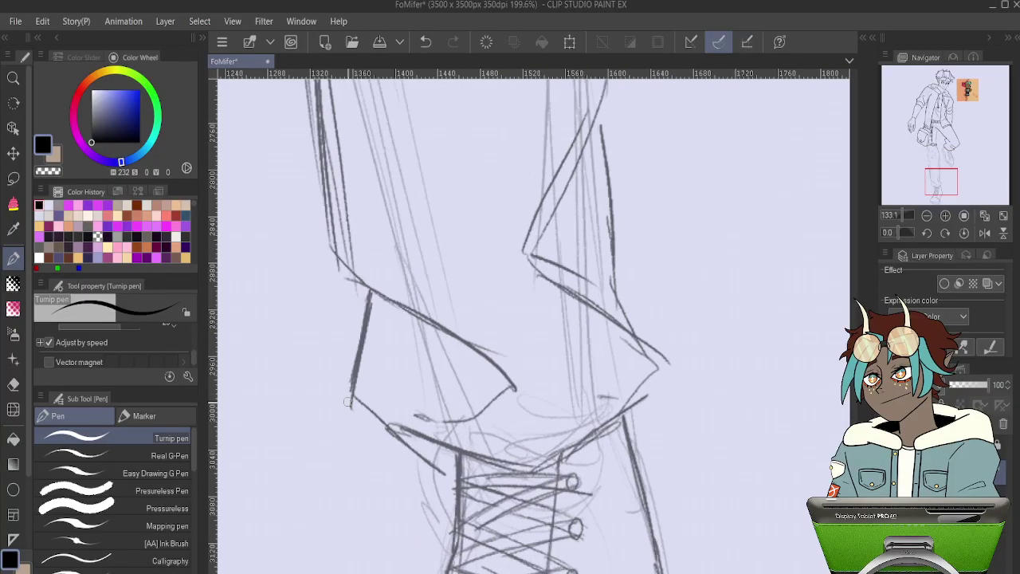
pyautogui.scroll(3, 426, 405)
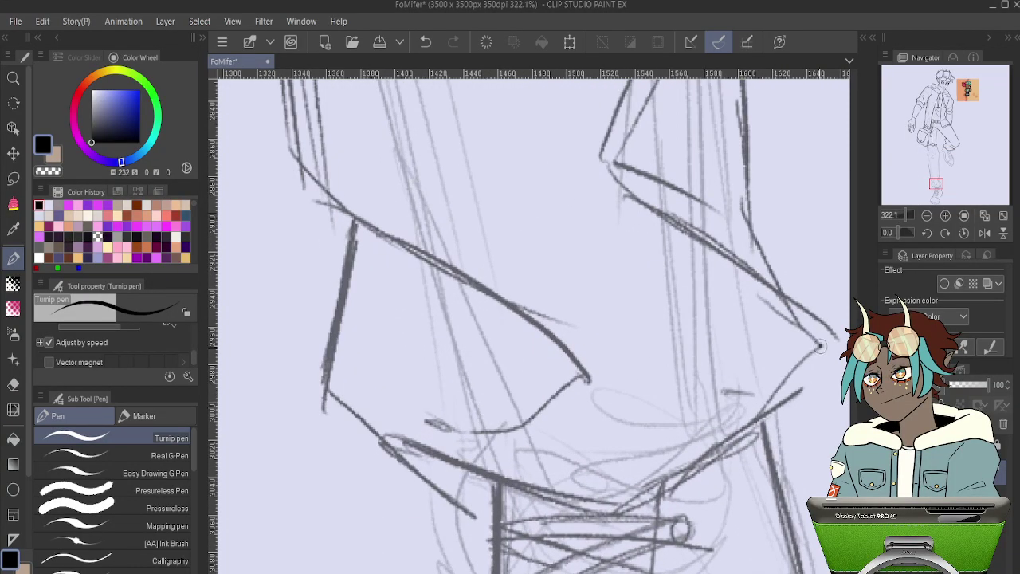
pyautogui.moveTo(819, 345)
pyautogui.mouseDown()
pyautogui.moveTo(744, 433)
pyautogui.moveTo(676, 479)
pyautogui.moveTo(617, 504)
pyautogui.moveTo(561, 497)
pyautogui.moveTo(412, 447)
pyautogui.moveTo(335, 395)
pyautogui.moveTo(326, 359)
pyautogui.moveTo(354, 241)
pyautogui.mouseUp()
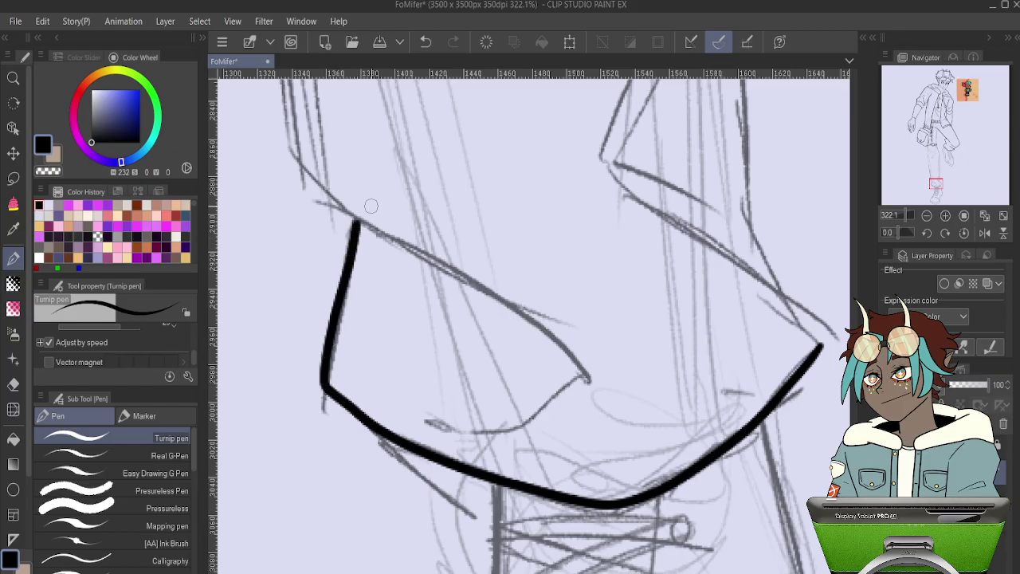
pyautogui.scroll(-5, 407, 202)
pyautogui.moveTo(516, 214); pyautogui.dragTo(383, 391)
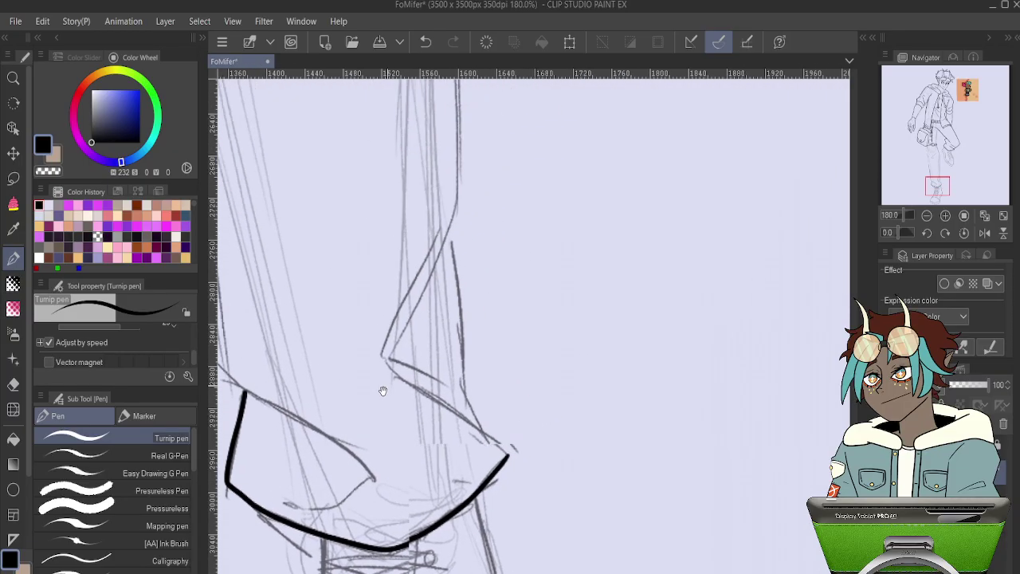
# - Ink the outer edge of the raised boot's sole from the trouser hem down around to the toe tip
pyautogui.moveTo(475, 185); pyautogui.dragTo(431, 470)
pyautogui.moveTo(459, 259); pyautogui.dragTo(419, 430)
pyautogui.moveTo(467, 295)
pyautogui.mouseDown()
pyautogui.moveTo(399, 451)
pyautogui.moveTo(429, 477)
pyautogui.mouseUp()
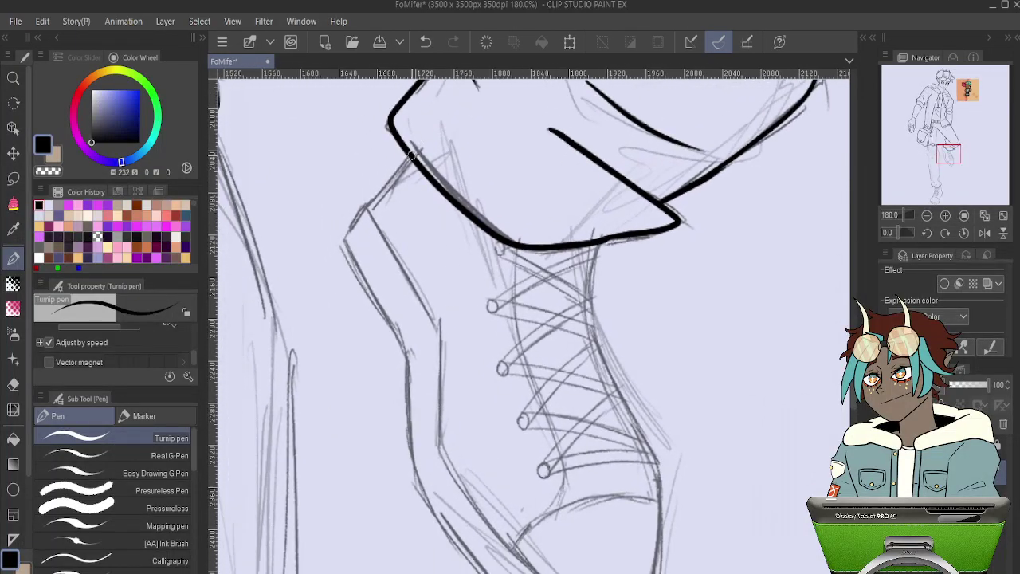
pyautogui.moveTo(411, 156)
pyautogui.mouseDown()
pyautogui.moveTo(347, 240)
pyautogui.moveTo(358, 273)
pyautogui.mouseUp()
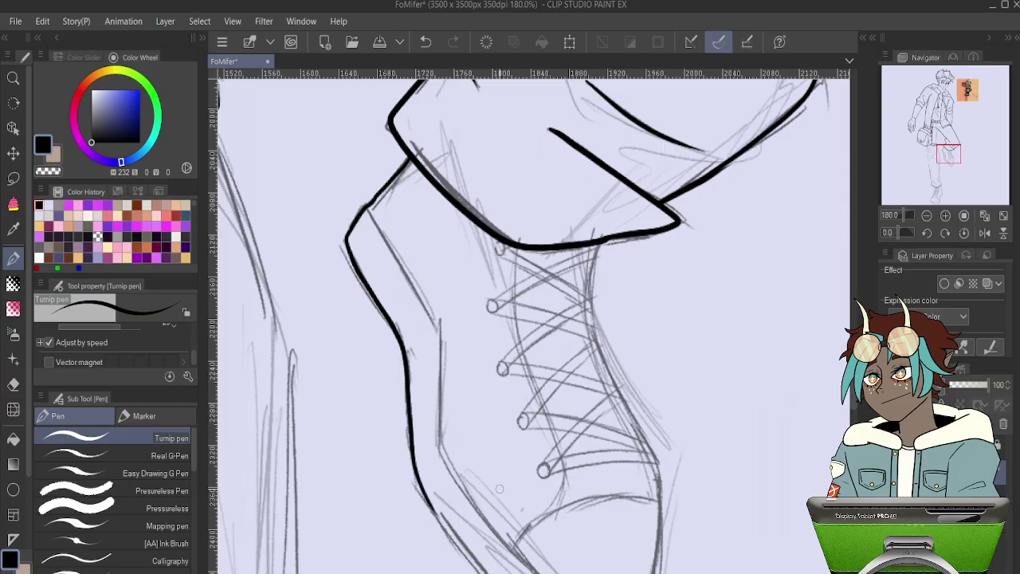
pyautogui.moveTo(462, 451); pyautogui.dragTo(266, 176)
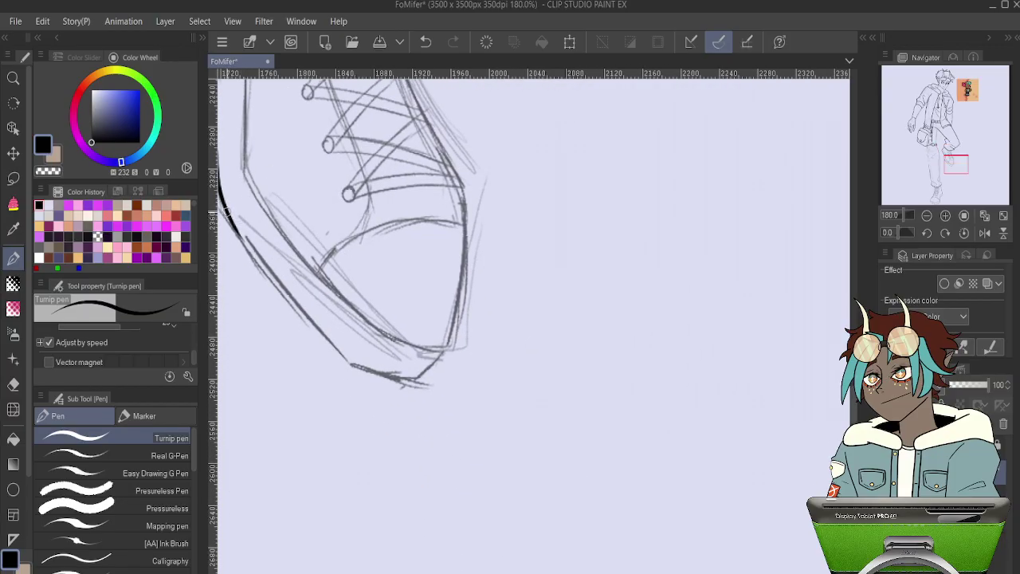
pyautogui.moveTo(284, 301); pyautogui.dragTo(382, 351)
pyautogui.hotkey('ctrl', 'z')
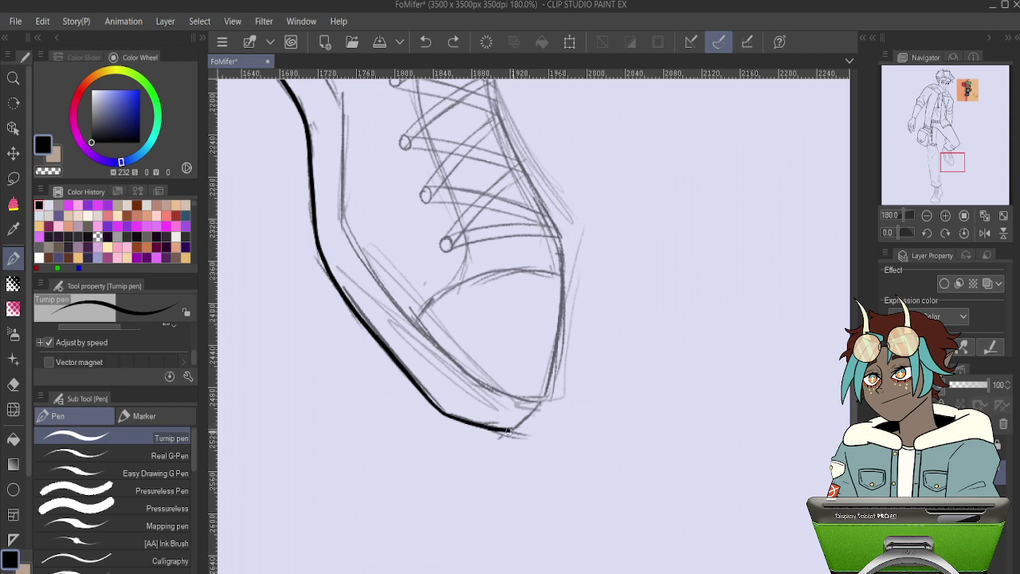
pyautogui.moveTo(508, 431); pyautogui.dragTo(518, 431)
# - Ink the raised boot's front outline from the hem to the toe tip, plus the inner line along its sole
pyautogui.moveTo(588, 244)
pyautogui.mouseDown()
pyautogui.moveTo(550, 423)
pyautogui.moveTo(552, 345)
pyautogui.mouseUp()
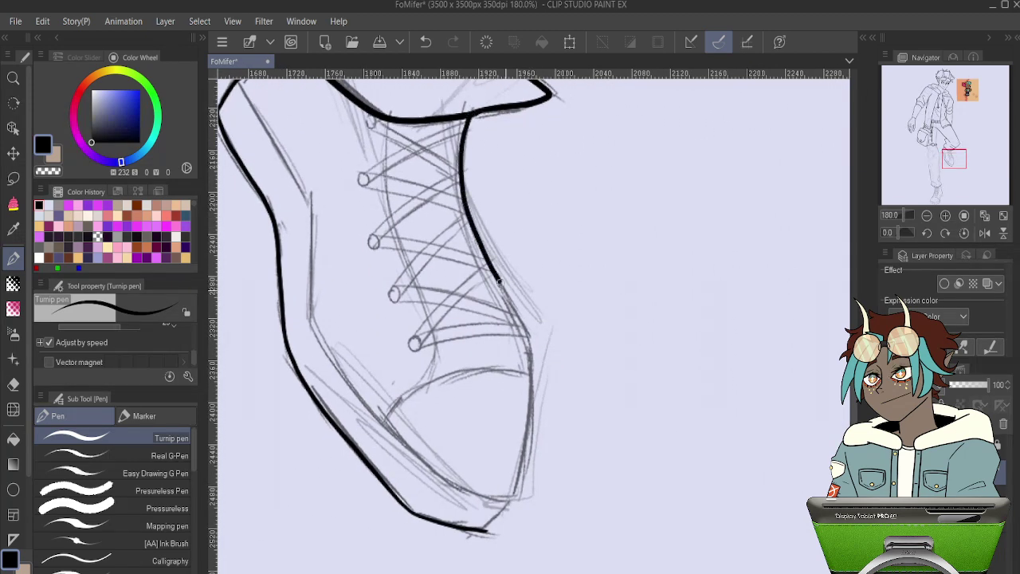
pyautogui.moveTo(528, 339); pyautogui.dragTo(518, 467)
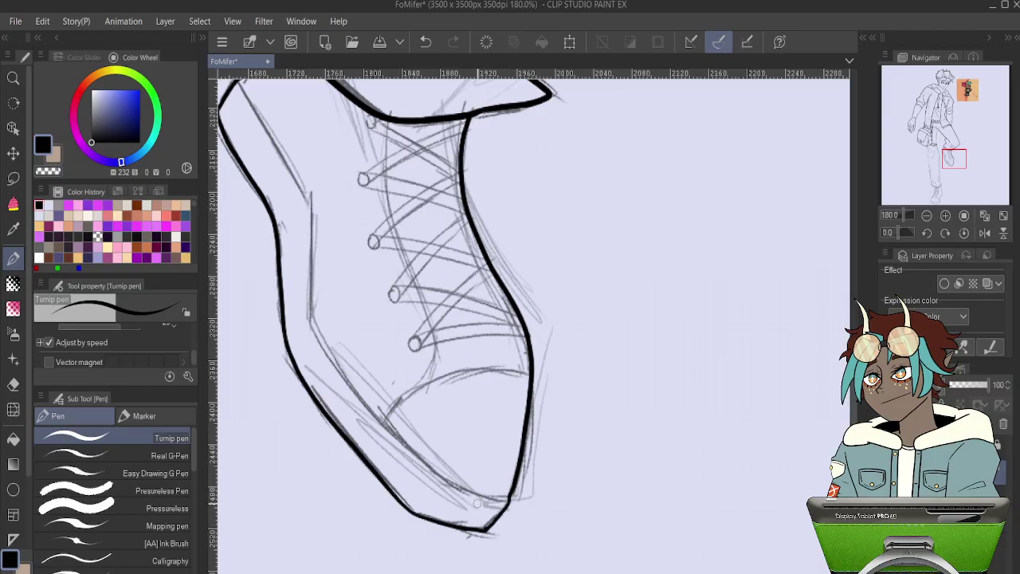
pyautogui.moveTo(381, 184); pyautogui.dragTo(426, 216)
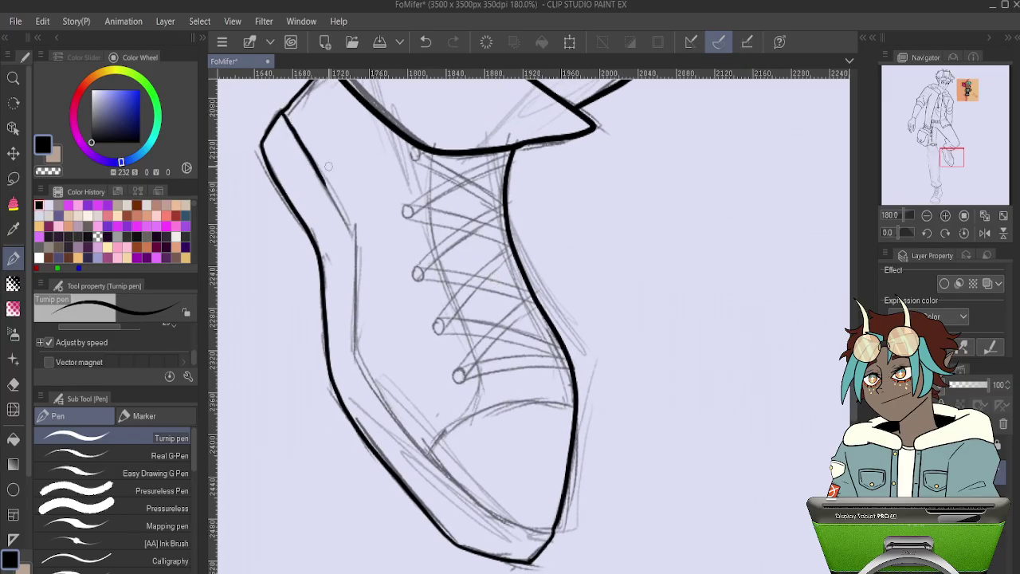
pyautogui.hotkey('ctrl', 'z')
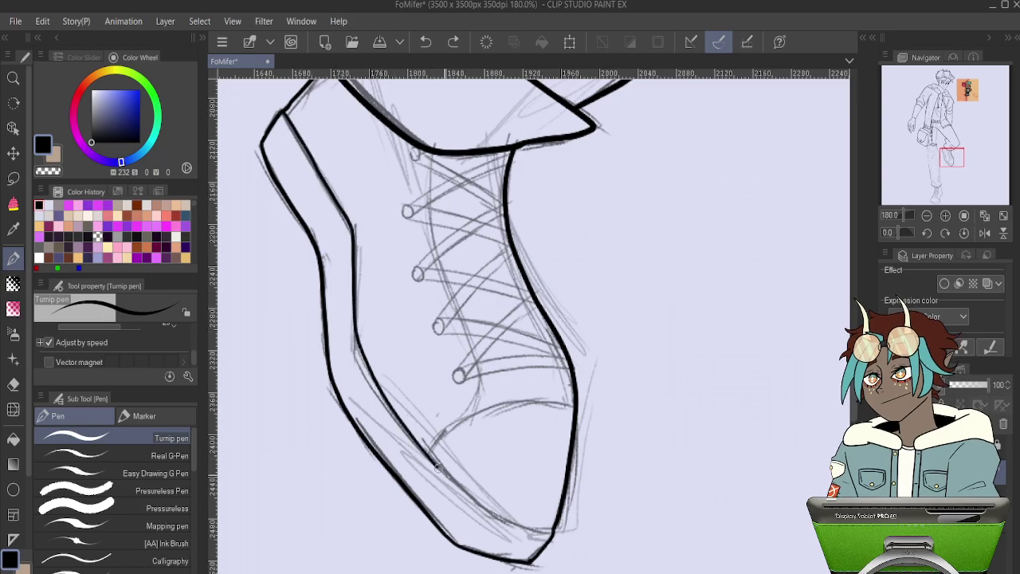
pyautogui.moveTo(437, 468); pyautogui.dragTo(528, 532)
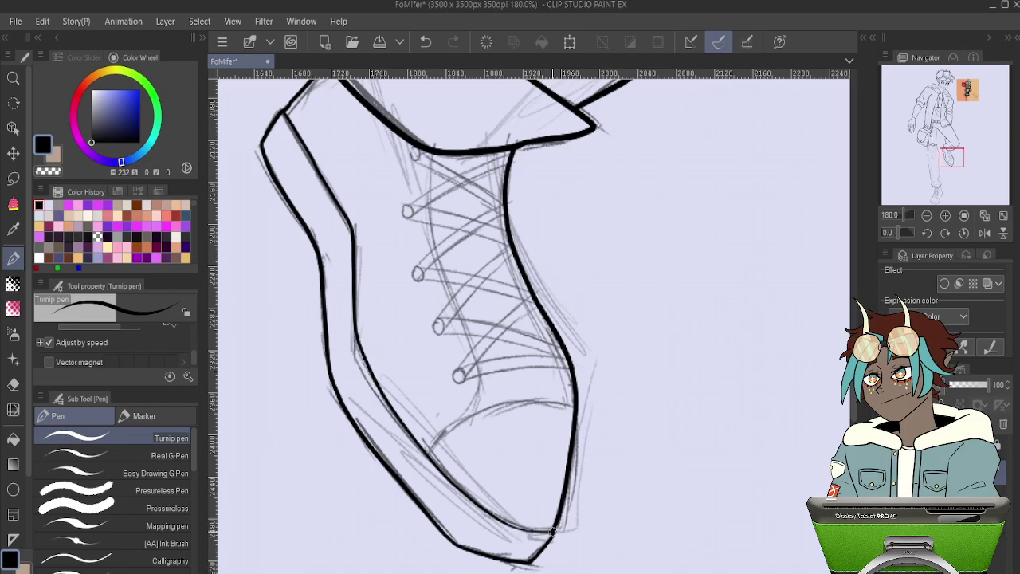
# - Ink the curved toe cap seam across the raised boot from the sole line to the front outline
pyautogui.moveTo(409, 382)
pyautogui.mouseDown()
pyautogui.moveTo(530, 329)
pyautogui.moveTo(637, 251)
pyautogui.moveTo(606, 288)
pyautogui.mouseUp()
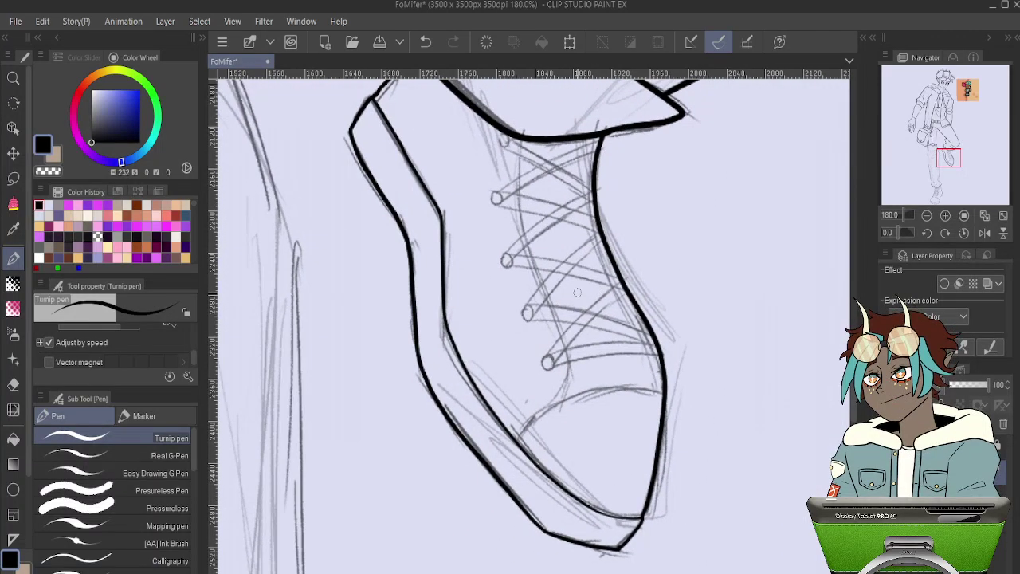
pyautogui.scroll(3, 640, 407)
pyautogui.moveTo(661, 408); pyautogui.dragTo(637, 381)
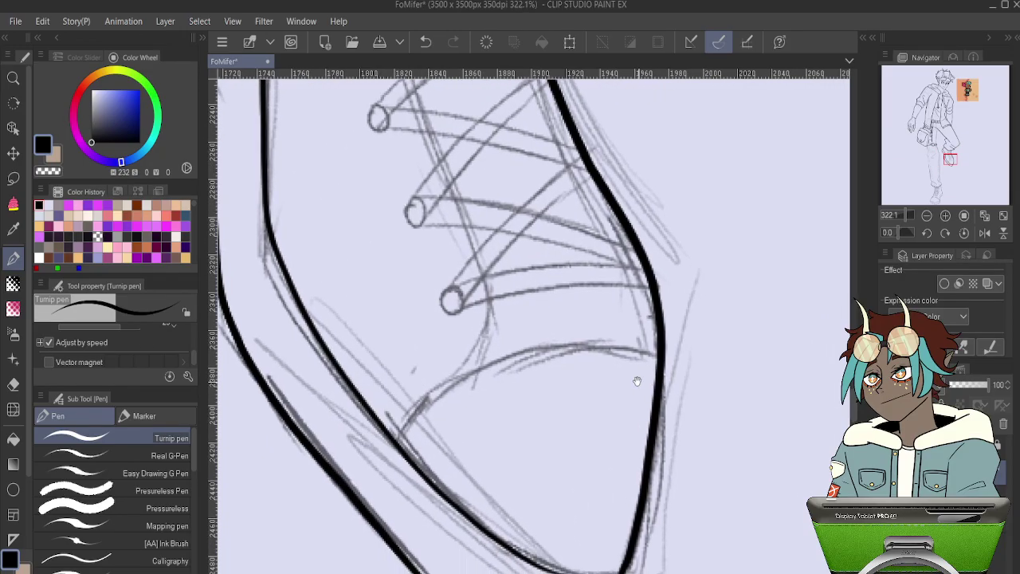
pyautogui.moveTo(392, 443)
pyautogui.mouseDown()
pyautogui.moveTo(467, 372)
pyautogui.moveTo(648, 357)
pyautogui.moveTo(629, 478)
pyautogui.moveTo(637, 511)
pyautogui.mouseUp()
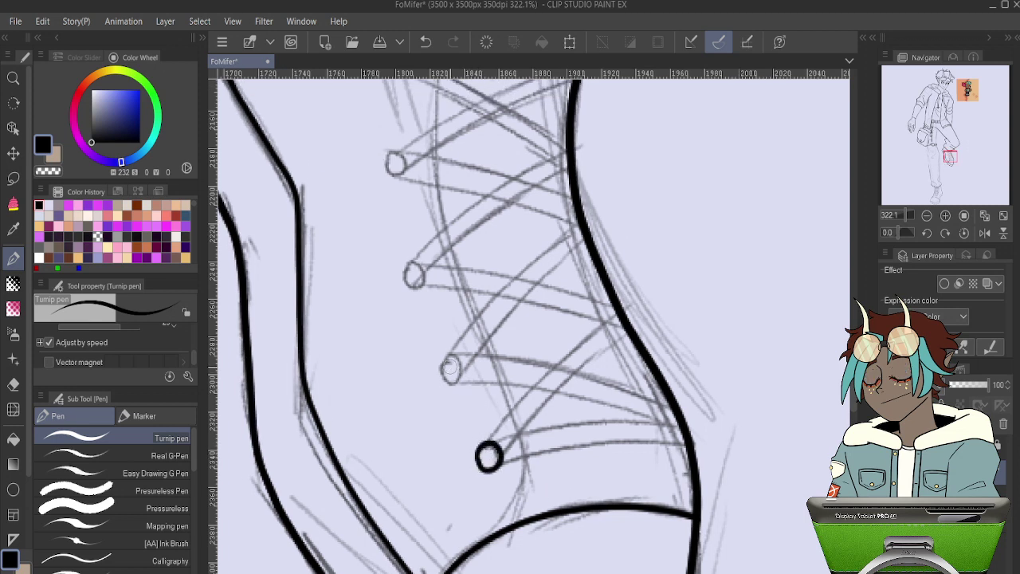
# - Ink the five small round lace eyelets along the raised boot, from the lowest up to the trouser hem
pyautogui.hotkey('ctrl', 'z')
pyautogui.moveTo(477, 458)
pyautogui.mouseDown()
pyautogui.moveTo(500, 452)
pyautogui.moveTo(482, 470)
pyautogui.mouseUp()
pyautogui.hotkey('ctrl', 'z')
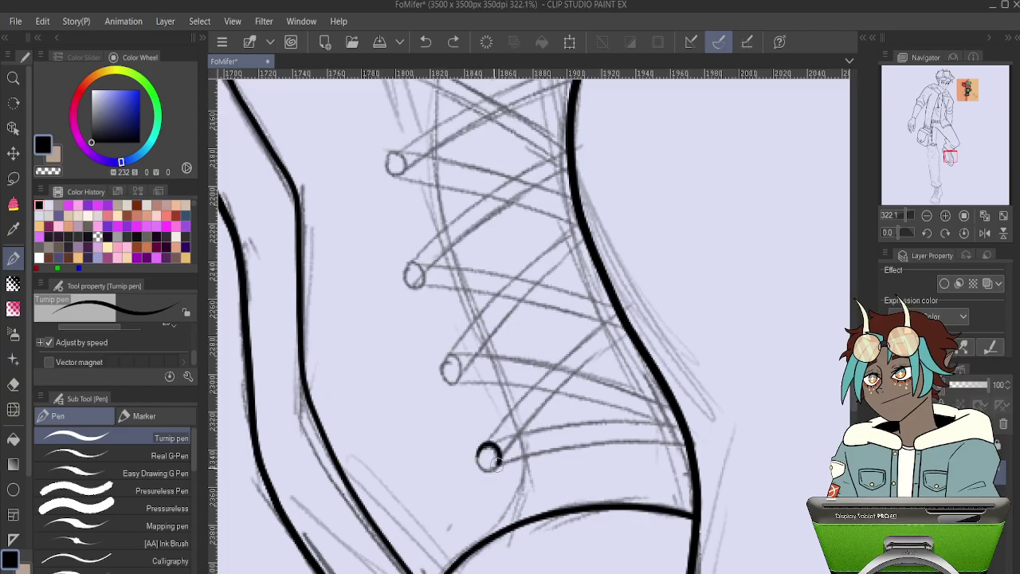
pyautogui.hotkey('ctrl', 'z')
pyautogui.moveTo(479, 451); pyautogui.dragTo(497, 459)
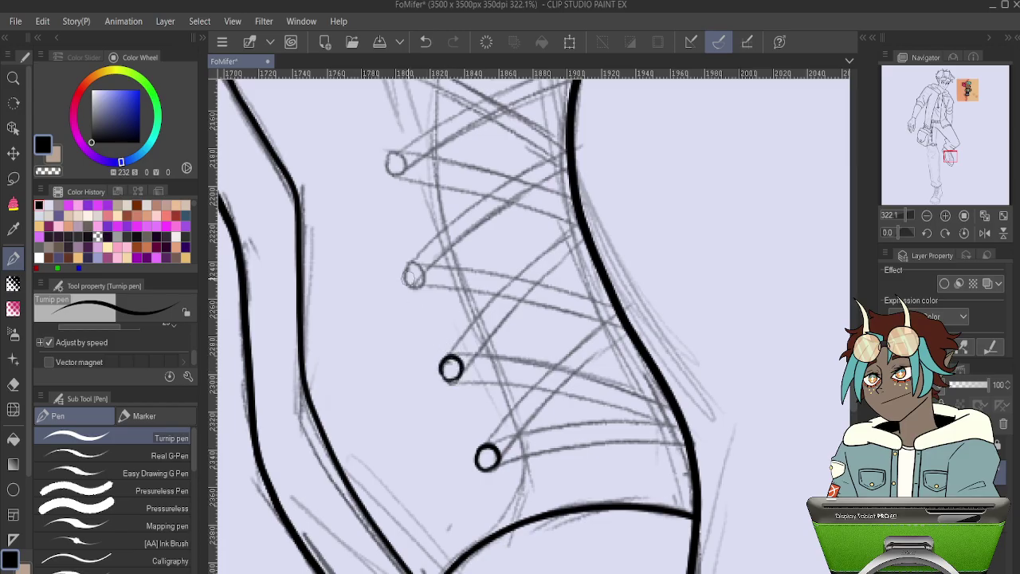
pyautogui.moveTo(431, 214); pyautogui.dragTo(465, 393)
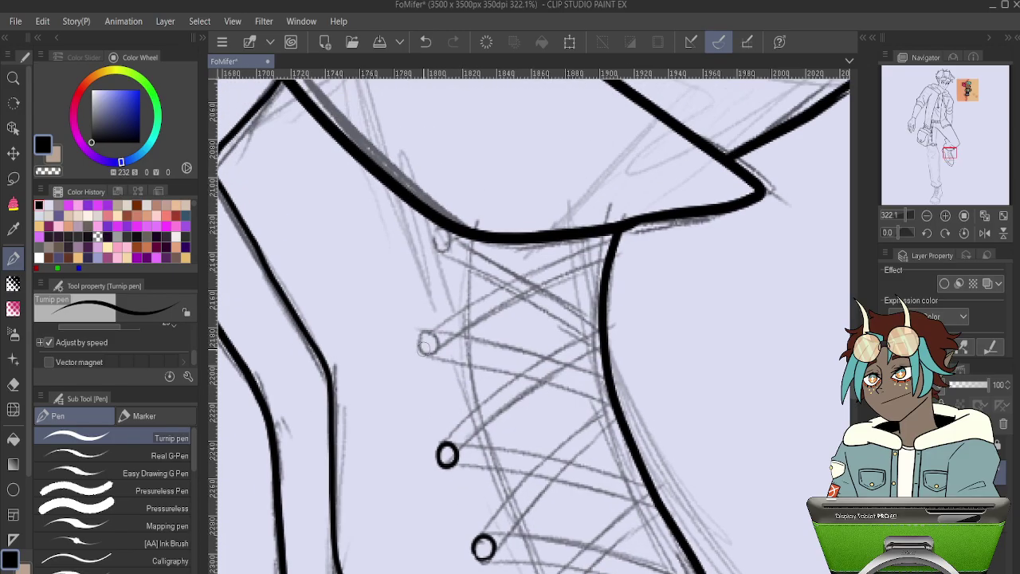
pyautogui.moveTo(423, 349)
pyautogui.mouseDown()
pyautogui.moveTo(424, 333)
pyautogui.moveTo(430, 354)
pyautogui.mouseUp()
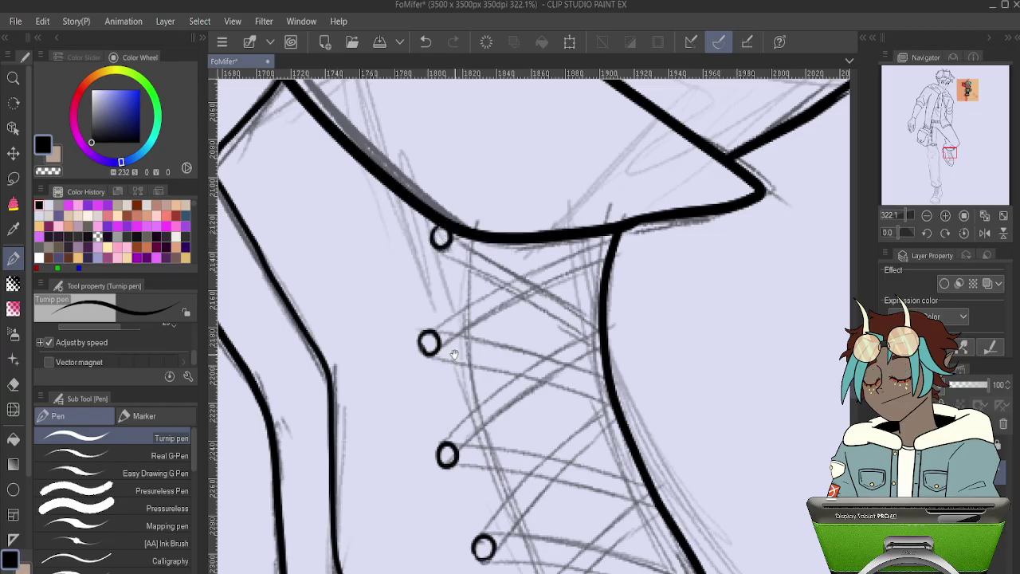
pyautogui.moveTo(441, 364); pyautogui.dragTo(391, 299)
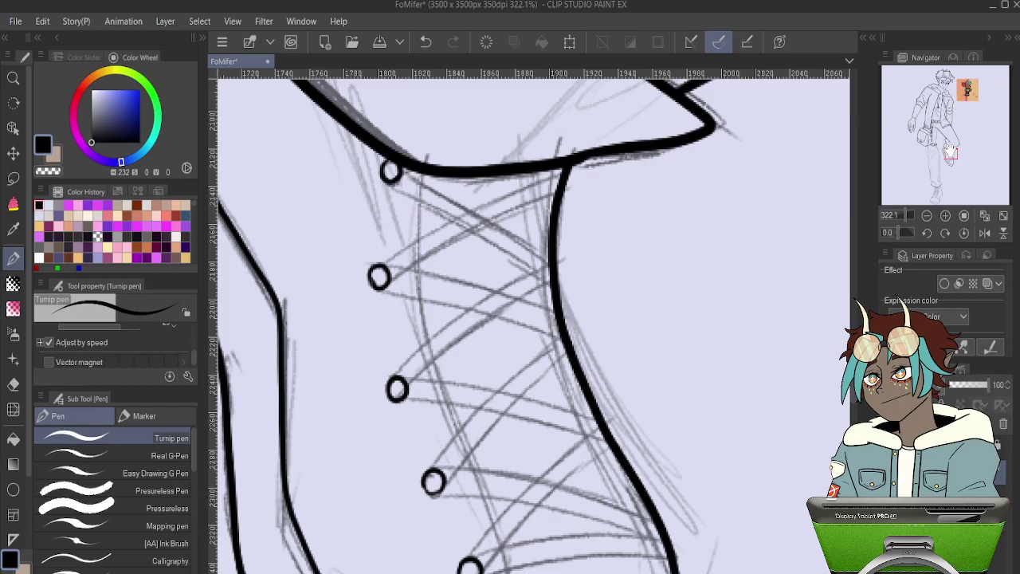
pyautogui.moveTo(950, 152); pyautogui.dragTo(951, 153)
pyautogui.scroll(4, 548, 470)
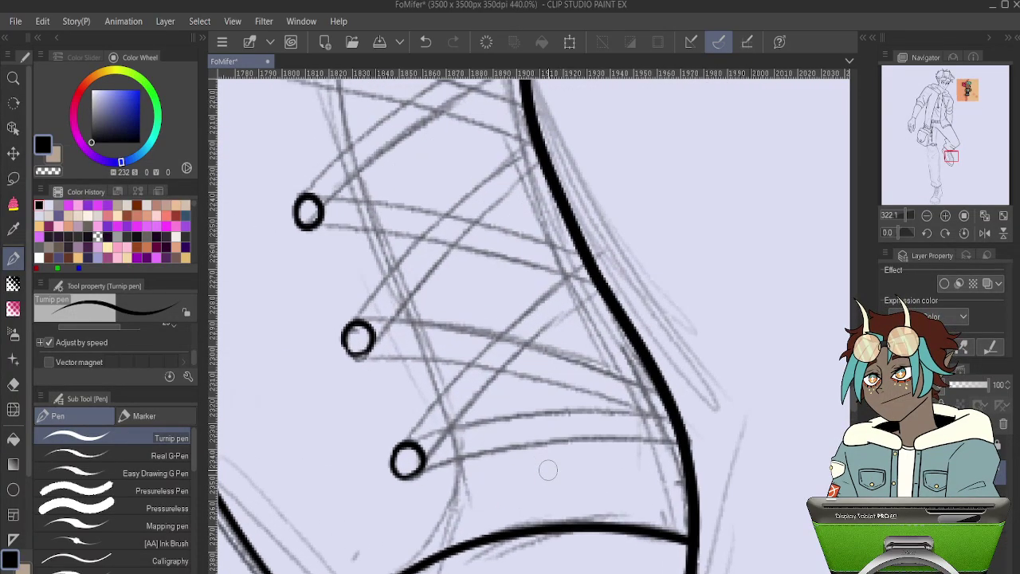
pyautogui.scroll(4, 548, 471)
pyautogui.scroll(-5, 569, 449)
pyautogui.scroll(6, 573, 456)
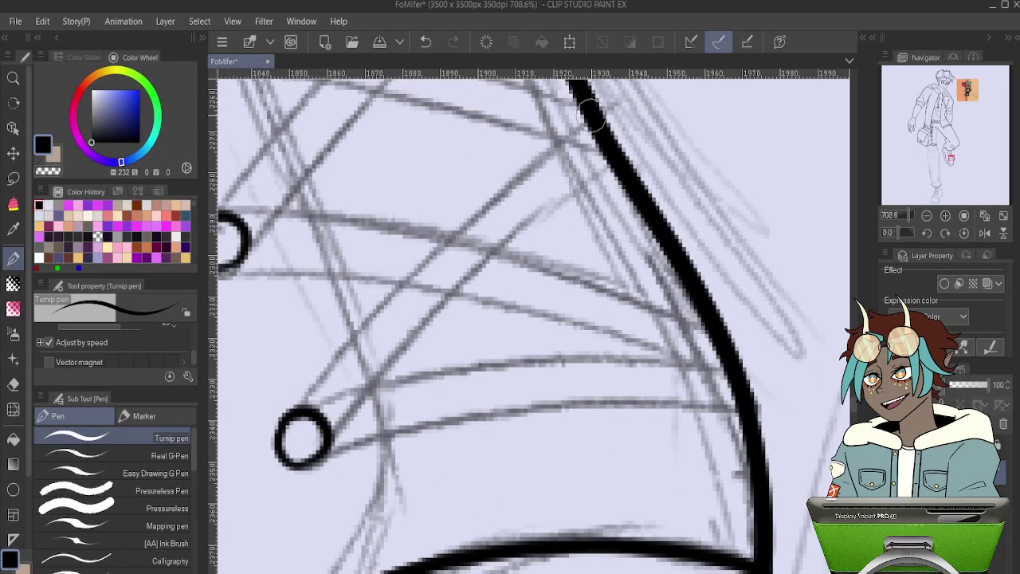
pyautogui.moveTo(586, 121)
pyautogui.mouseDown()
pyautogui.moveTo(482, 208)
pyautogui.moveTo(334, 361)
pyautogui.moveTo(297, 407)
pyautogui.mouseUp()
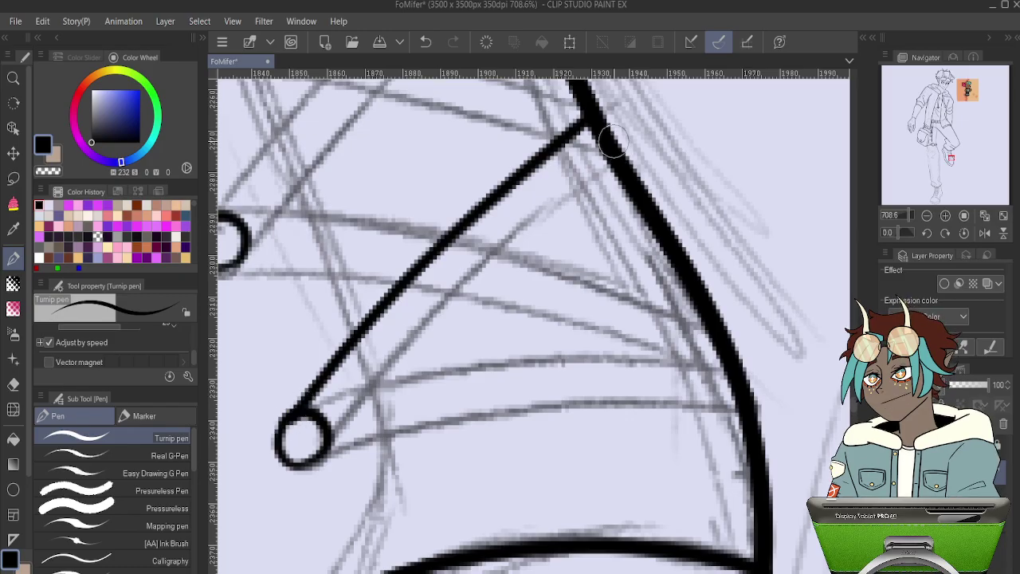
pyautogui.hotkey('ctrl', 'z')
pyautogui.moveTo(581, 122)
pyautogui.mouseDown()
pyautogui.moveTo(420, 260)
pyautogui.moveTo(291, 411)
pyautogui.mouseUp()
pyautogui.hotkey('ctrl', 'z')
pyautogui.moveTo(588, 111)
pyautogui.mouseDown()
pyautogui.moveTo(494, 186)
pyautogui.moveTo(385, 295)
pyautogui.moveTo(295, 408)
pyautogui.mouseUp()
pyautogui.hotkey('ctrl', 'z')
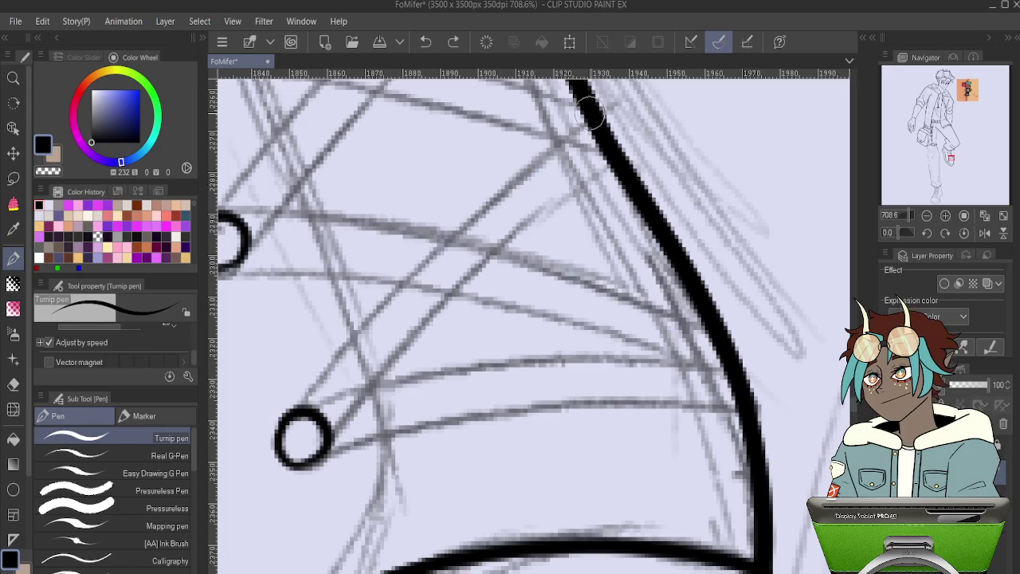
pyautogui.moveTo(588, 112)
pyautogui.mouseDown()
pyautogui.moveTo(420, 269)
pyautogui.moveTo(293, 406)
pyautogui.mouseUp()
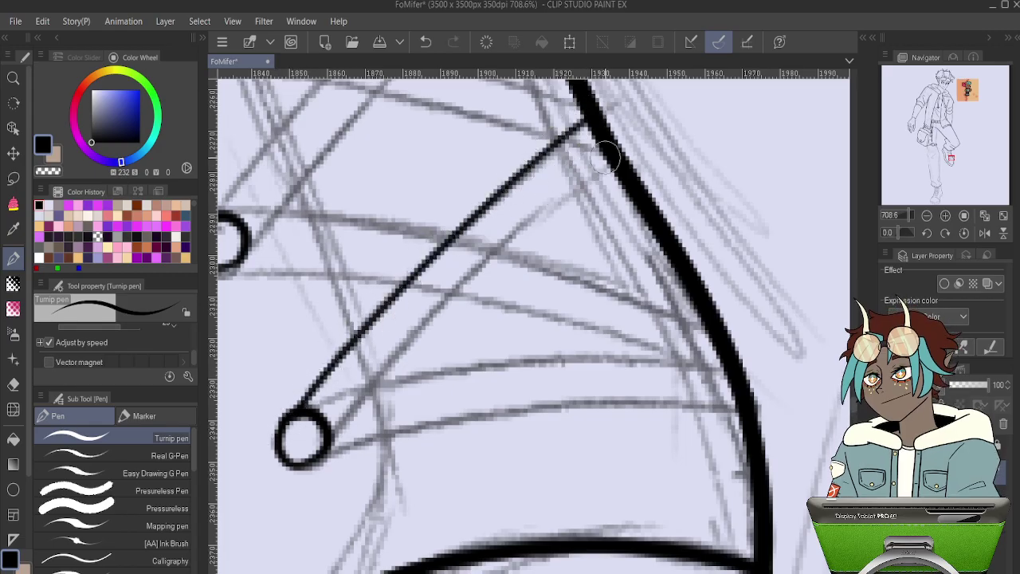
pyautogui.moveTo(608, 159)
pyautogui.mouseDown()
pyautogui.moveTo(412, 319)
pyautogui.moveTo(319, 410)
pyautogui.mouseUp()
pyautogui.hotkey('ctrl', 'z')
pyautogui.moveTo(604, 161)
pyautogui.mouseDown()
pyautogui.moveTo(424, 318)
pyautogui.moveTo(323, 419)
pyautogui.mouseUp()
pyautogui.hotkey('ctrl', 'z')
pyautogui.moveTo(611, 148)
pyautogui.mouseDown()
pyautogui.moveTo(482, 269)
pyautogui.moveTo(345, 413)
pyautogui.moveTo(319, 455)
pyautogui.mouseUp()
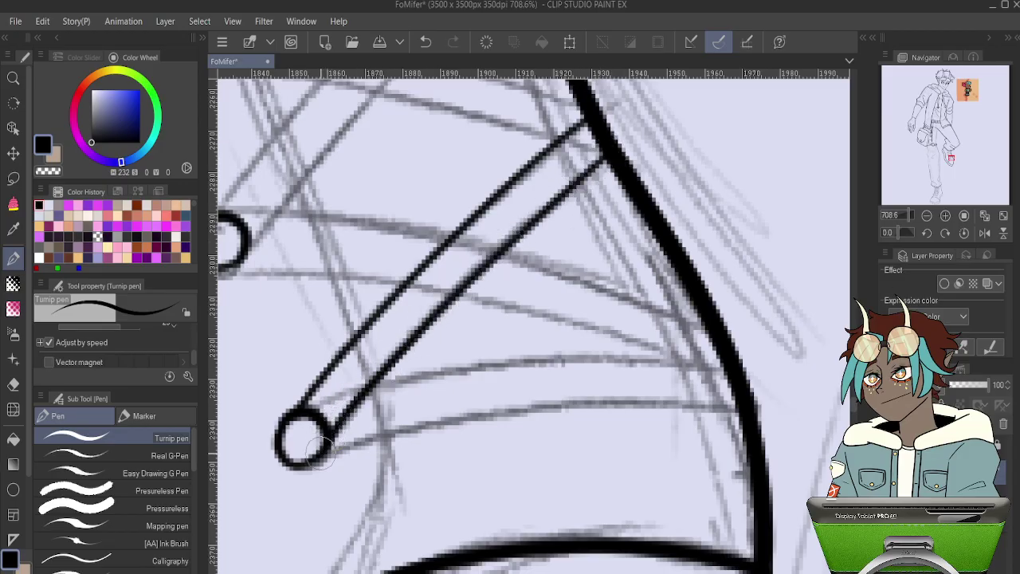
pyautogui.moveTo(550, 208)
pyautogui.mouseDown()
pyautogui.moveTo(589, 288)
pyautogui.moveTo(610, 191)
pyautogui.mouseUp()
pyautogui.moveTo(633, 257)
pyautogui.mouseDown()
pyautogui.moveTo(546, 294)
pyautogui.moveTo(603, 248)
pyautogui.mouseUp()
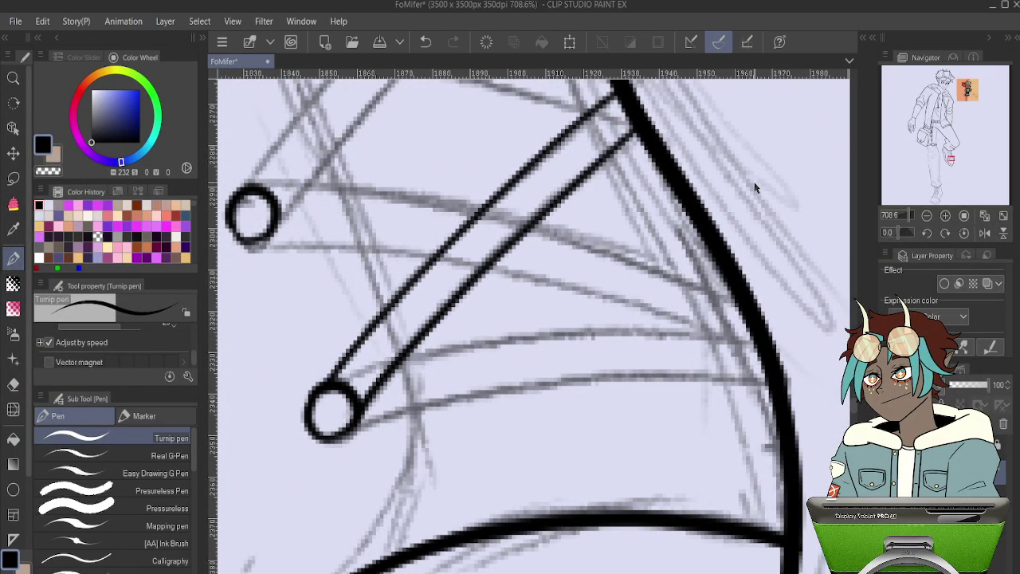
pyautogui.hotkey('ctrl', 'z')
pyautogui.hotkey('ctrl', 'z')
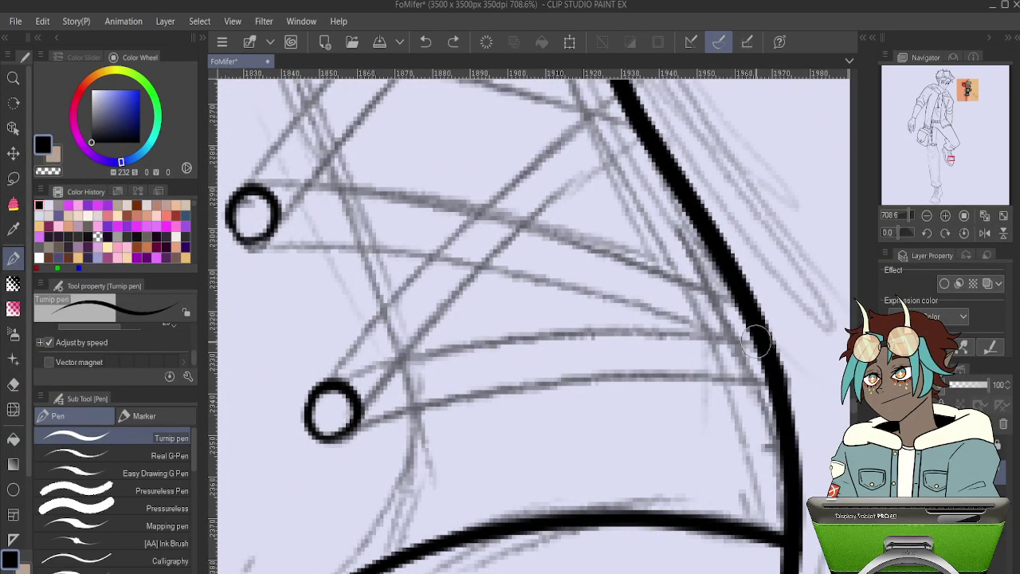
# - Ink both edges of the lowest crosswise lace, plus both edges of the diagonal lace rising from the same eyelet to the boot's front
pyautogui.moveTo(761, 336)
pyautogui.mouseDown()
pyautogui.moveTo(622, 335)
pyautogui.moveTo(388, 357)
pyautogui.moveTo(312, 394)
pyautogui.mouseUp()
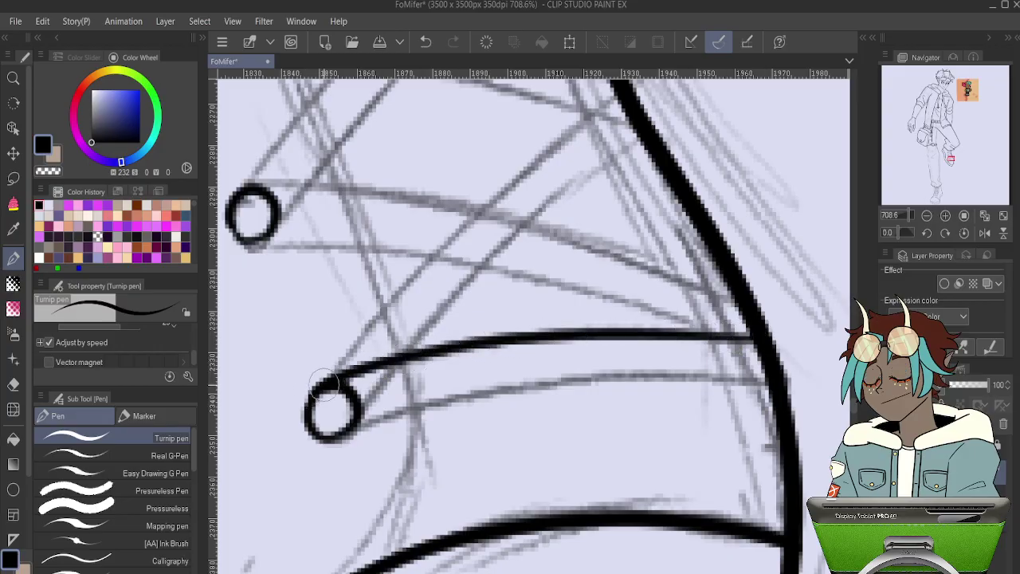
pyautogui.moveTo(777, 384)
pyautogui.mouseDown()
pyautogui.moveTo(541, 384)
pyautogui.moveTo(349, 417)
pyautogui.mouseUp()
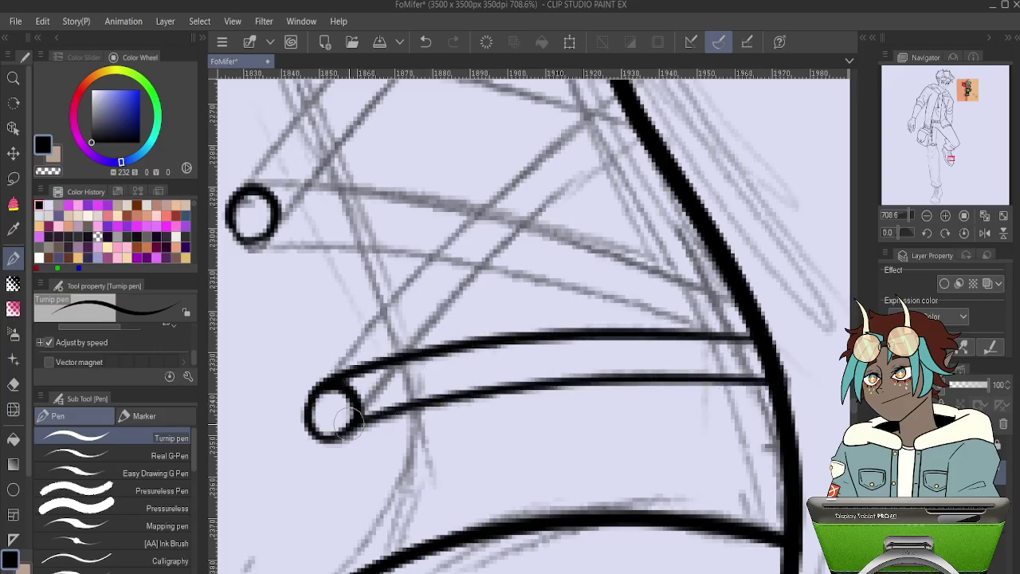
pyautogui.moveTo(562, 293); pyautogui.dragTo(532, 413)
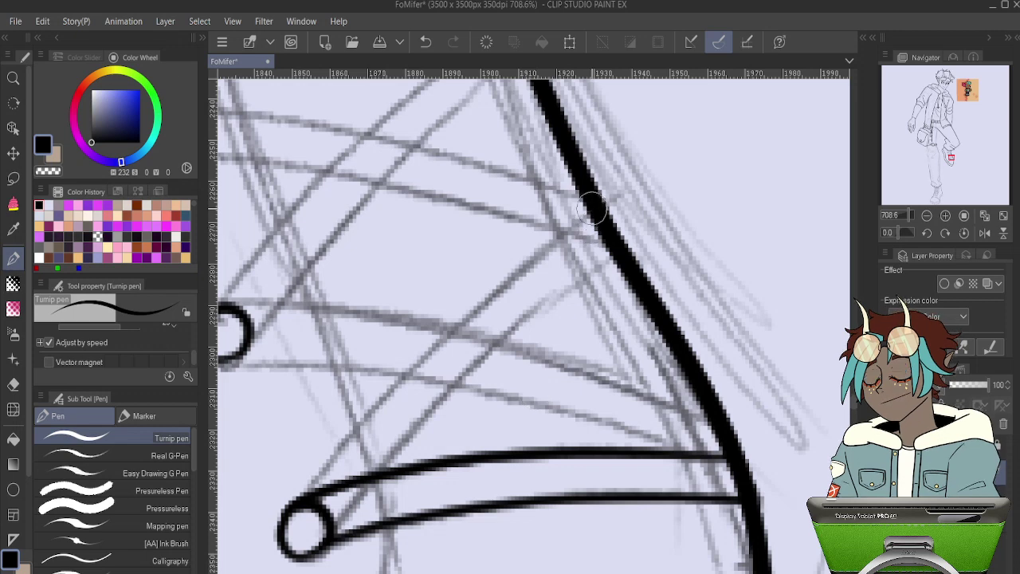
pyautogui.moveTo(589, 206)
pyautogui.mouseDown()
pyautogui.moveTo(499, 281)
pyautogui.moveTo(373, 408)
pyautogui.moveTo(297, 510)
pyautogui.mouseUp()
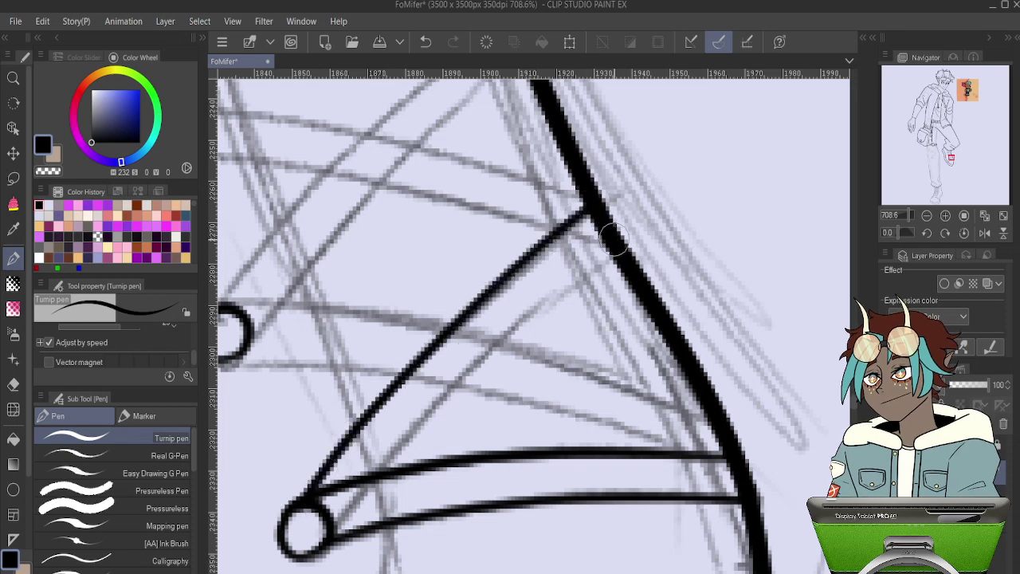
pyautogui.moveTo(603, 239)
pyautogui.mouseDown()
pyautogui.moveTo(454, 383)
pyautogui.moveTo(364, 480)
pyautogui.mouseUp()
pyautogui.moveTo(537, 282); pyautogui.dragTo(532, 490)
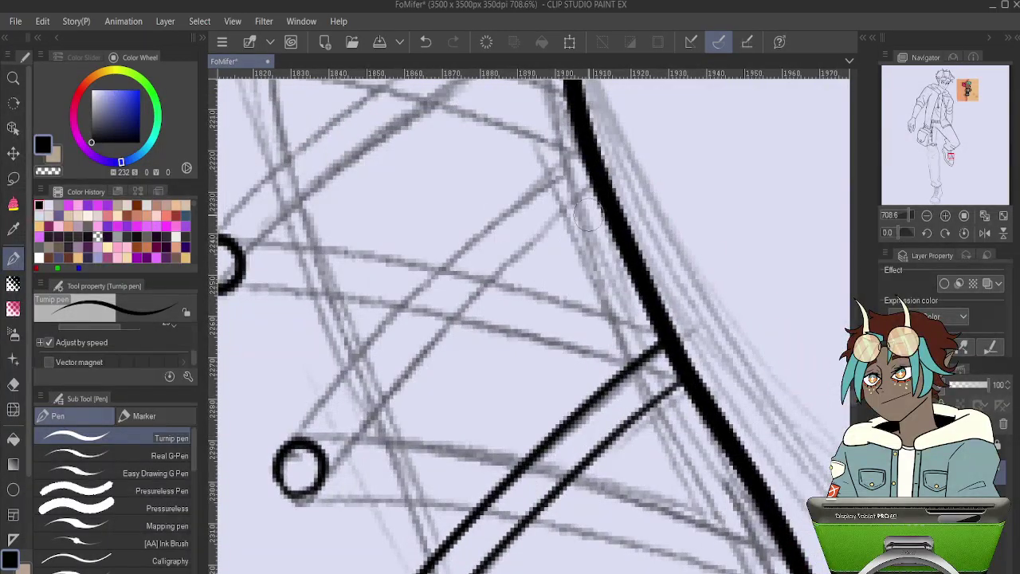
pyautogui.moveTo(598, 175)
pyautogui.mouseDown()
pyautogui.moveTo(532, 233)
pyautogui.moveTo(323, 471)
pyautogui.mouseUp()
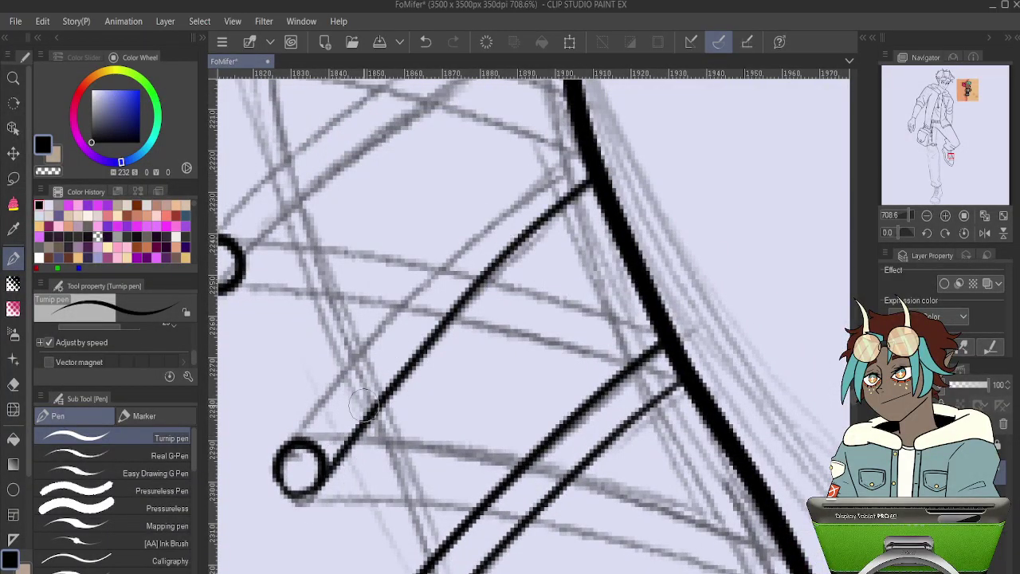
pyautogui.moveTo(577, 143); pyautogui.dragTo(303, 431)
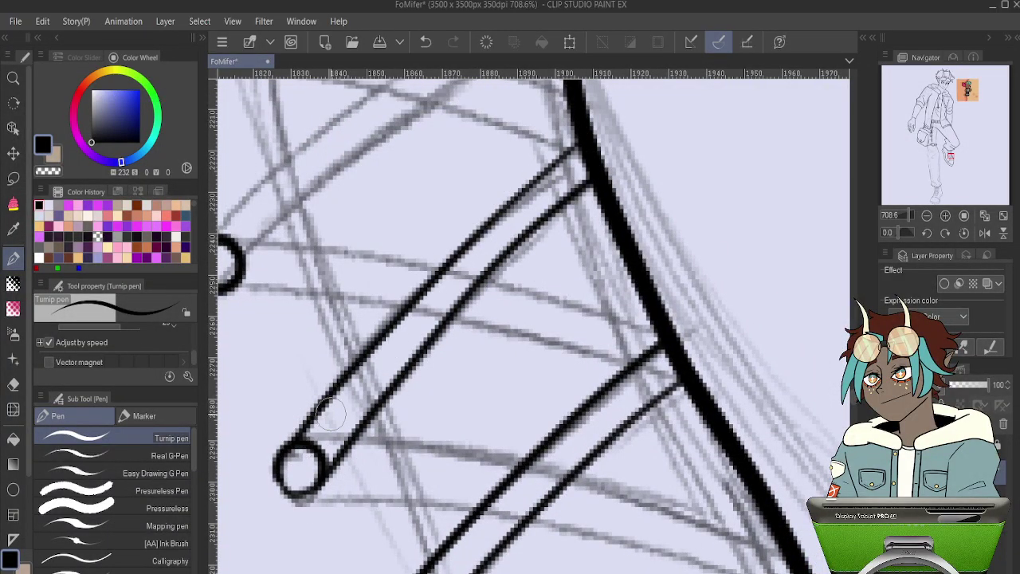
pyautogui.moveTo(535, 279)
pyautogui.mouseDown()
pyautogui.moveTo(581, 141)
pyautogui.moveTo(542, 280)
pyautogui.mouseUp()
pyautogui.scroll(-2, 542, 281)
pyautogui.hotkey('ctrl', 'z')
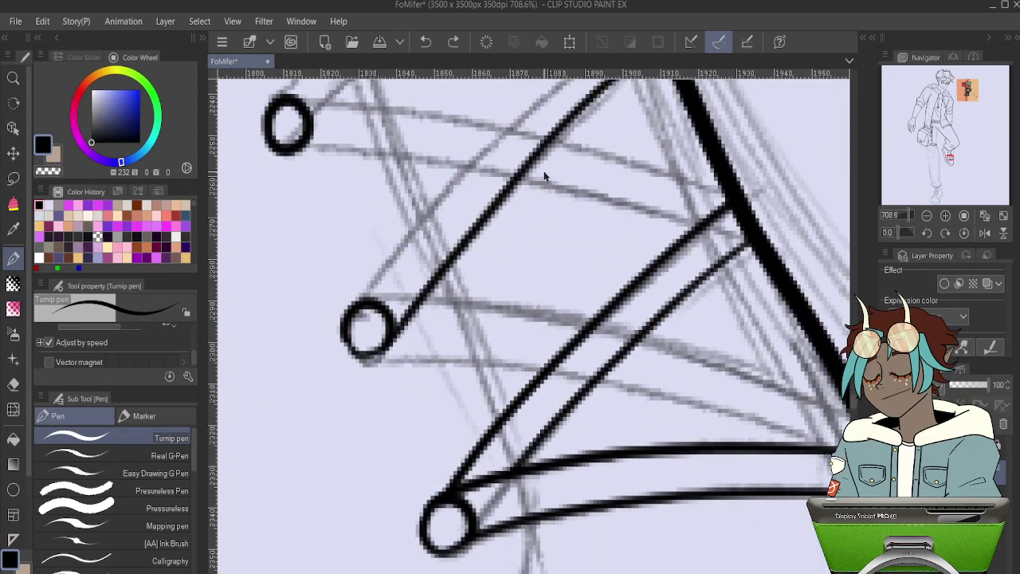
pyautogui.hotkey('ctrl', 'z')
# - Ink both edges of the crosswise lace running from the second-lowest eyelet down to the raised boot's front outline
pyautogui.moveTo(676, 361); pyautogui.dragTo(555, 307)
pyautogui.moveTo(723, 407)
pyautogui.mouseDown()
pyautogui.moveTo(799, 442)
pyautogui.moveTo(628, 379)
pyautogui.moveTo(311, 332)
pyautogui.mouseUp()
pyautogui.moveTo(817, 403)
pyautogui.mouseDown()
pyautogui.moveTo(777, 373)
pyautogui.moveTo(526, 300)
pyautogui.moveTo(318, 281)
pyautogui.mouseUp()
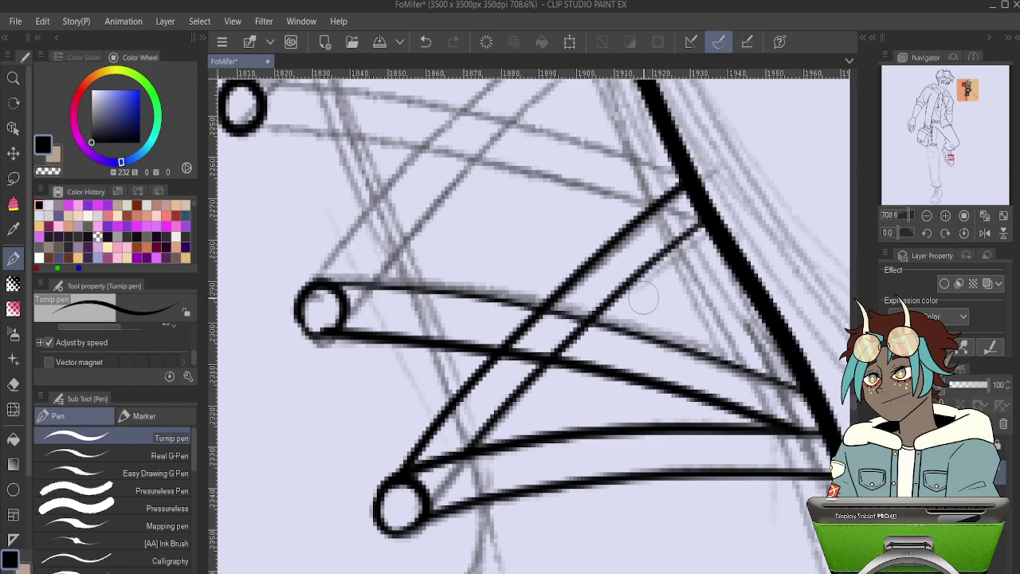
pyautogui.hotkey('ctrl', 'z')
pyautogui.moveTo(829, 407)
pyautogui.mouseDown()
pyautogui.moveTo(601, 311)
pyautogui.moveTo(315, 279)
pyautogui.mouseUp()
pyautogui.hotkey('ctrl', 'z')
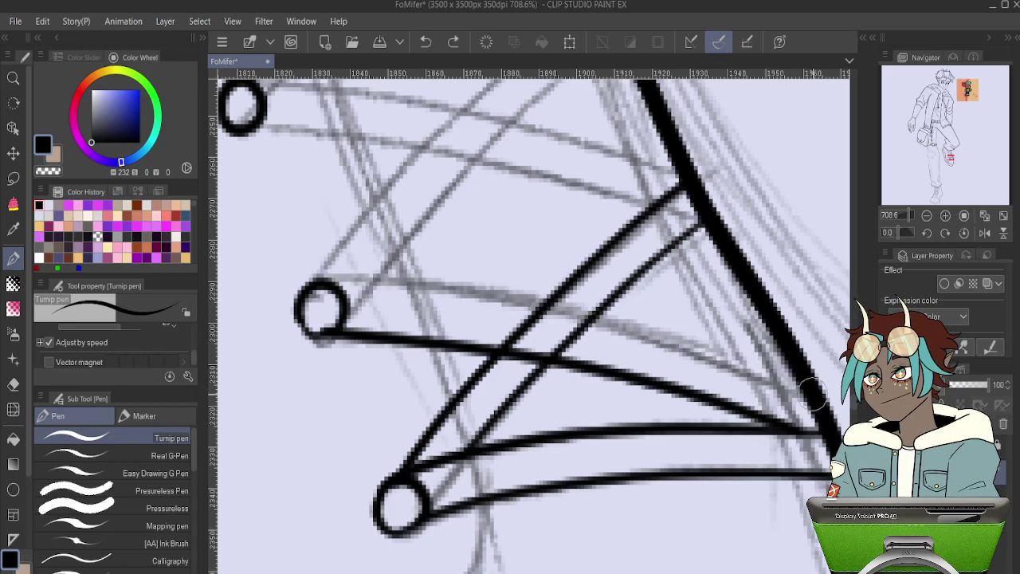
pyautogui.moveTo(829, 403)
pyautogui.mouseDown()
pyautogui.moveTo(702, 344)
pyautogui.moveTo(317, 279)
pyautogui.mouseUp()
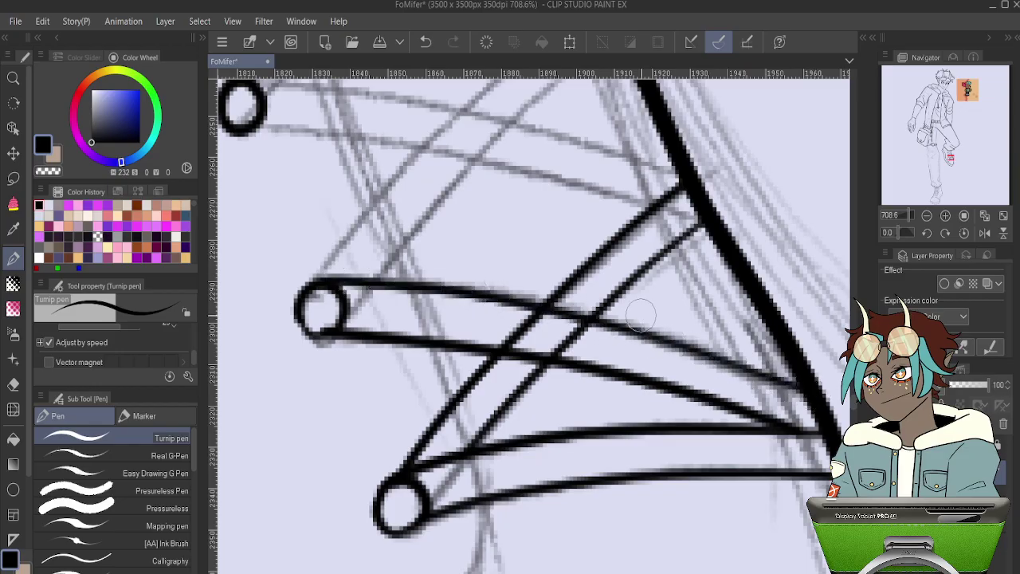
pyautogui.moveTo(344, 323); pyautogui.dragTo(399, 382)
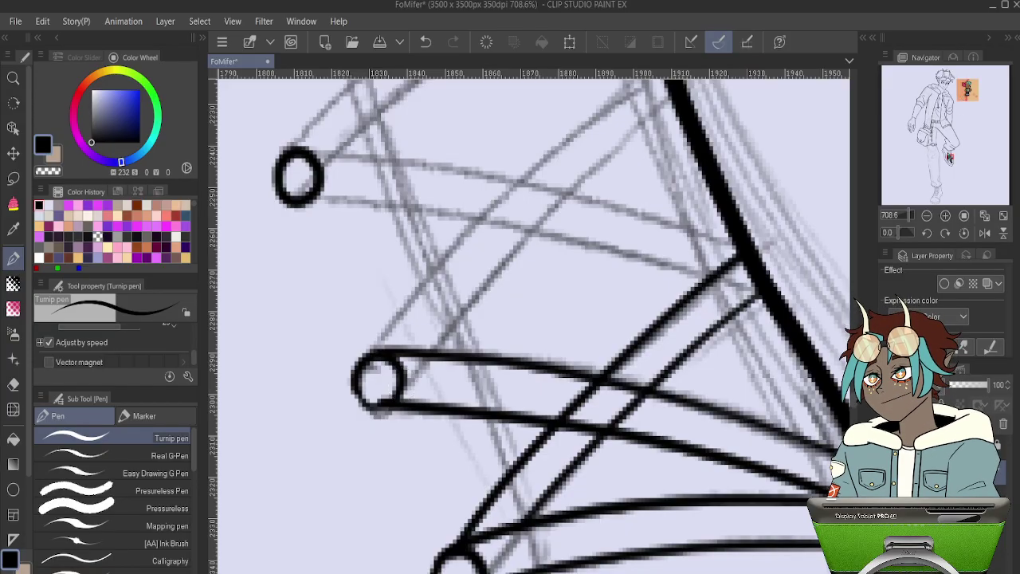
pyautogui.moveTo(950, 158); pyautogui.dragTo(949, 156)
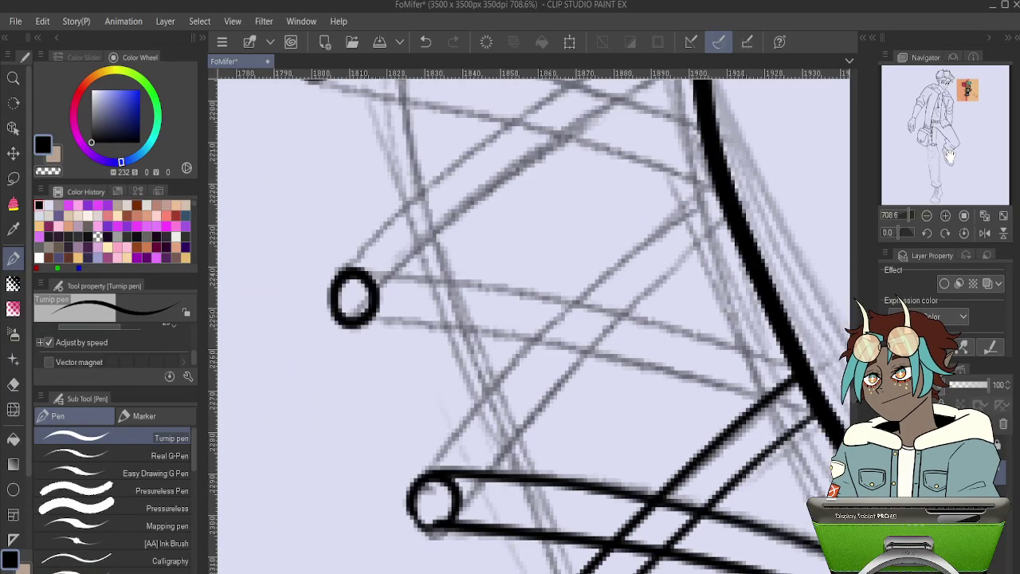
pyautogui.moveTo(717, 175)
pyautogui.mouseDown()
pyautogui.moveTo(550, 319)
pyautogui.moveTo(423, 462)
pyautogui.mouseUp()
pyautogui.hotkey('ctrl', 'z')
pyautogui.moveTo(713, 185)
pyautogui.mouseDown()
pyautogui.moveTo(555, 339)
pyautogui.moveTo(443, 469)
pyautogui.mouseUp()
pyautogui.hotkey('ctrl', 'z')
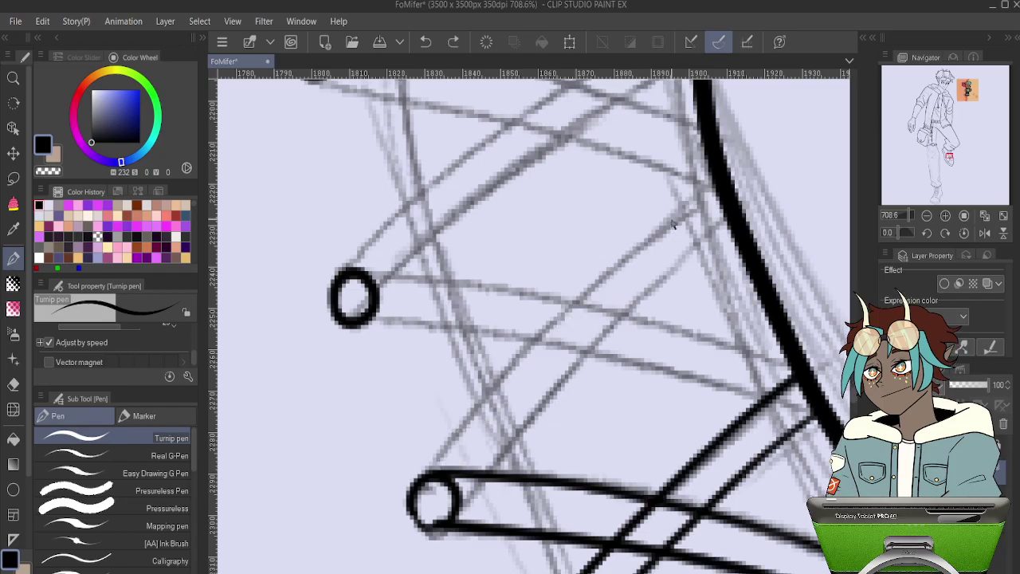
pyautogui.moveTo(712, 182)
pyautogui.mouseDown()
pyautogui.moveTo(498, 384)
pyautogui.moveTo(431, 481)
pyautogui.mouseUp()
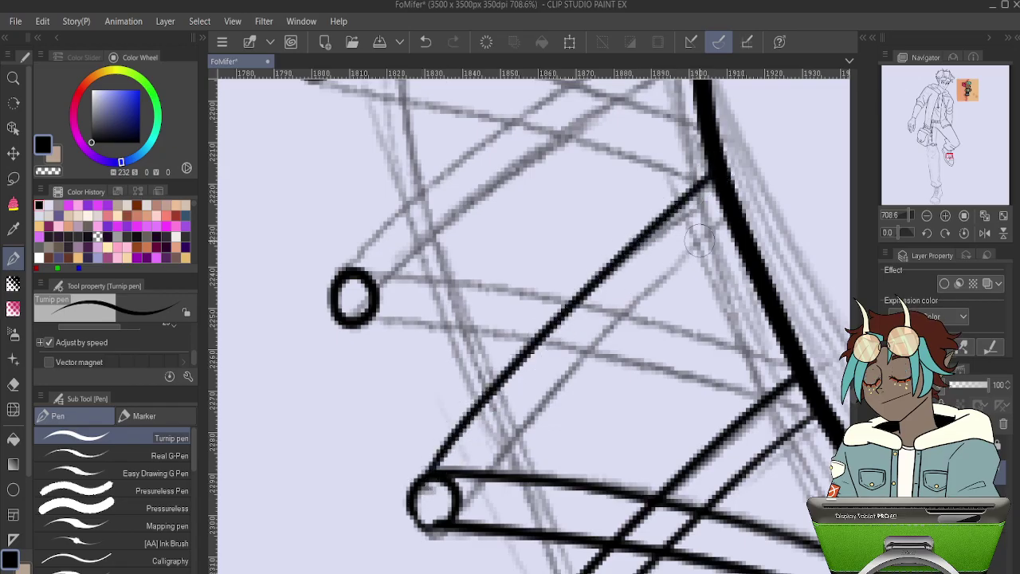
pyautogui.hotkey('ctrl', 'z')
pyautogui.moveTo(723, 173)
pyautogui.mouseDown()
pyautogui.moveTo(564, 313)
pyautogui.moveTo(421, 487)
pyautogui.mouseUp()
pyautogui.hotkey('ctrl', 'z')
pyautogui.moveTo(712, 178)
pyautogui.mouseDown()
pyautogui.moveTo(531, 343)
pyautogui.moveTo(415, 502)
pyautogui.mouseUp()
pyautogui.hotkey('ctrl', 'z')
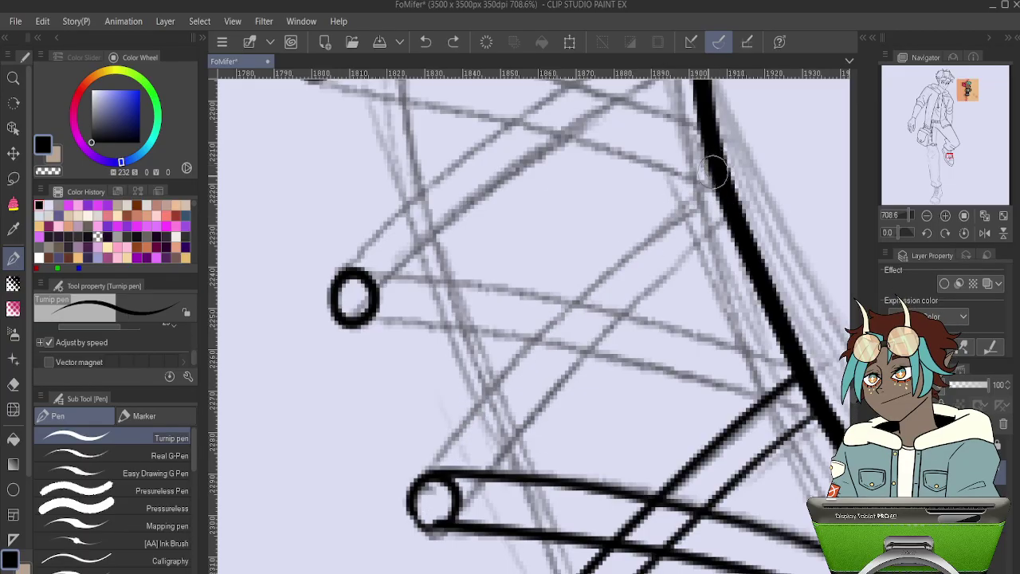
pyautogui.moveTo(710, 178)
pyautogui.mouseDown()
pyautogui.moveTo(527, 359)
pyautogui.moveTo(430, 486)
pyautogui.mouseUp()
pyautogui.hotkey('ctrl', 'z')
pyautogui.moveTo(714, 177)
pyautogui.mouseDown()
pyautogui.moveTo(611, 259)
pyautogui.moveTo(489, 392)
pyautogui.moveTo(428, 488)
pyautogui.mouseUp()
pyautogui.hotkey('ctrl', 'z')
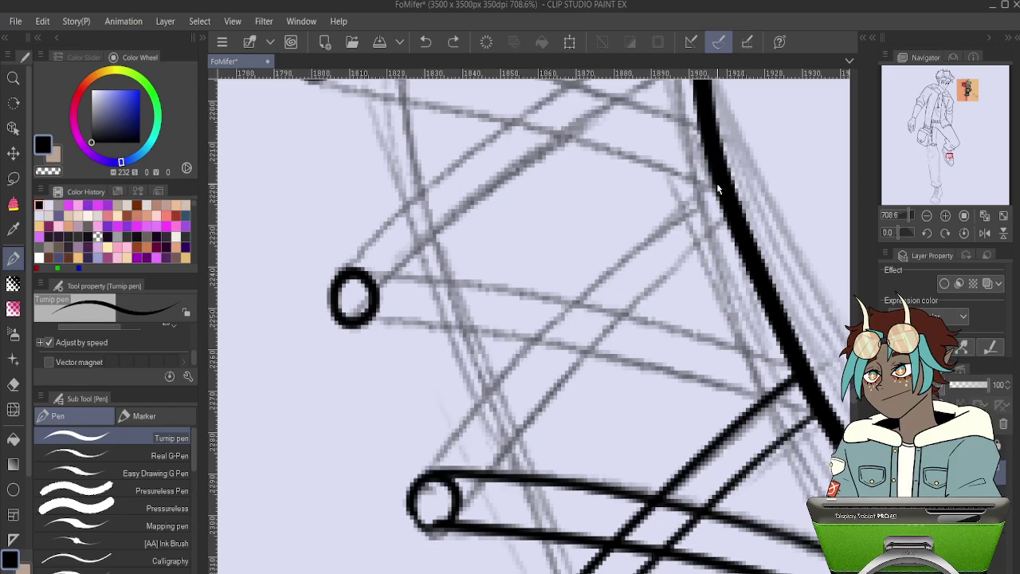
# - Ink both edges of the diagonal lace rising from the second-lowest eyelet to the raised boot's front outline
pyautogui.moveTo(712, 179)
pyautogui.mouseDown()
pyautogui.moveTo(527, 347)
pyautogui.moveTo(439, 450)
pyautogui.moveTo(427, 480)
pyautogui.mouseUp()
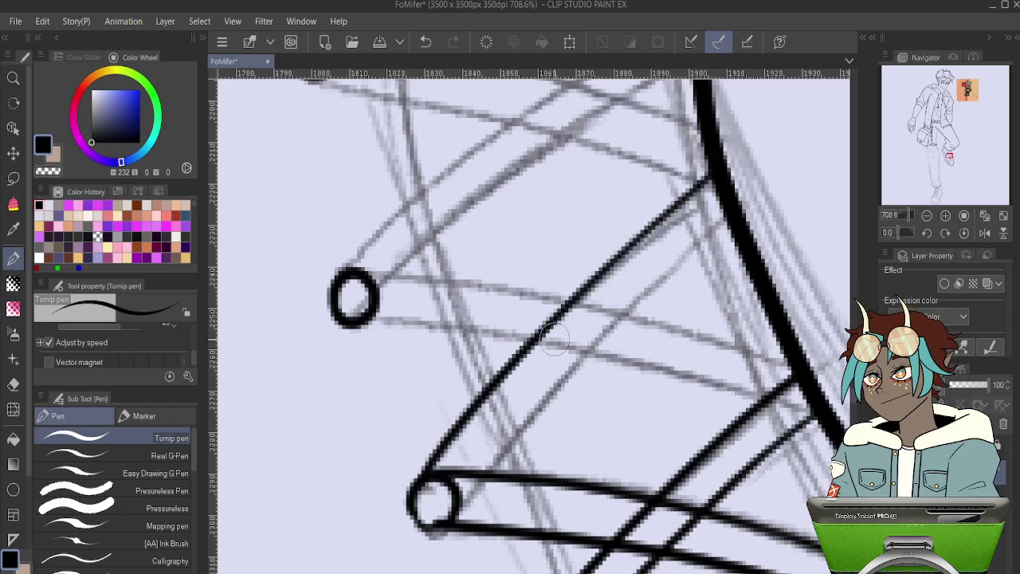
pyautogui.moveTo(732, 213)
pyautogui.mouseDown()
pyautogui.moveTo(565, 365)
pyautogui.moveTo(475, 480)
pyautogui.mouseUp()
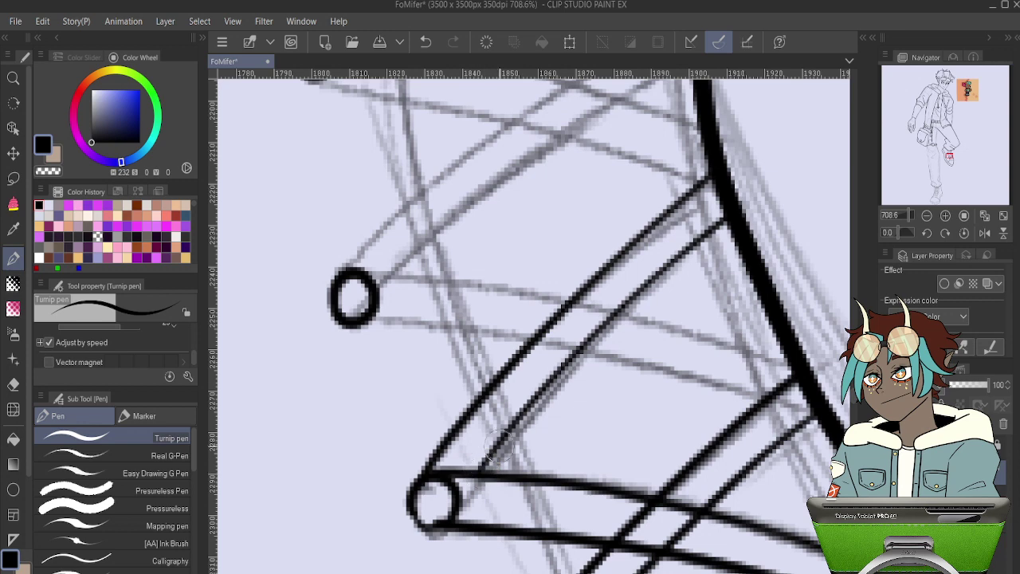
pyautogui.hotkey('ctrl', 'z')
pyautogui.moveTo(726, 214)
pyautogui.mouseDown()
pyautogui.moveTo(621, 309)
pyautogui.moveTo(487, 471)
pyautogui.mouseUp()
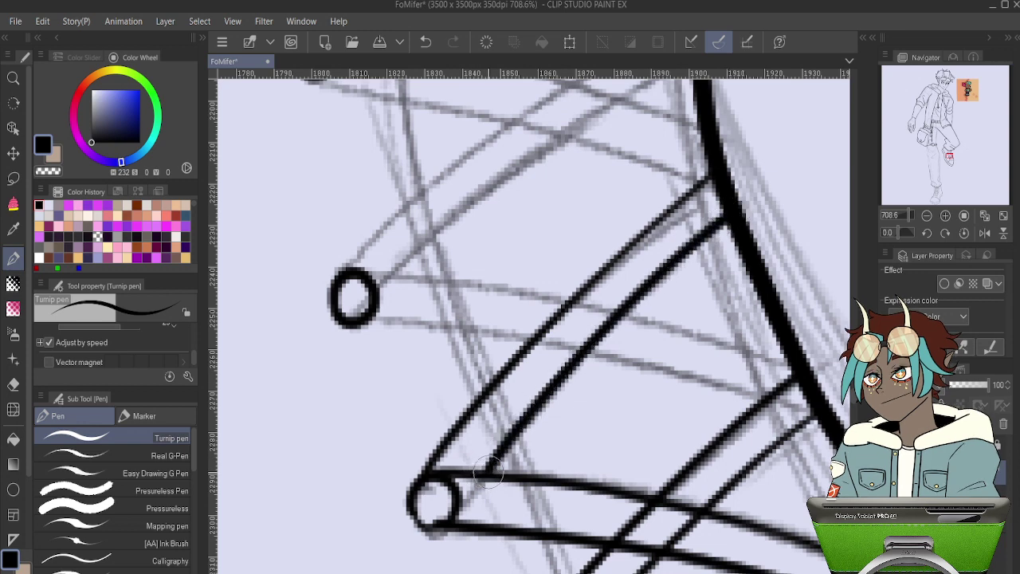
pyautogui.moveTo(659, 304)
pyautogui.mouseDown()
pyautogui.moveTo(675, 351)
pyautogui.moveTo(709, 375)
pyautogui.moveTo(581, 258)
pyautogui.mouseUp()
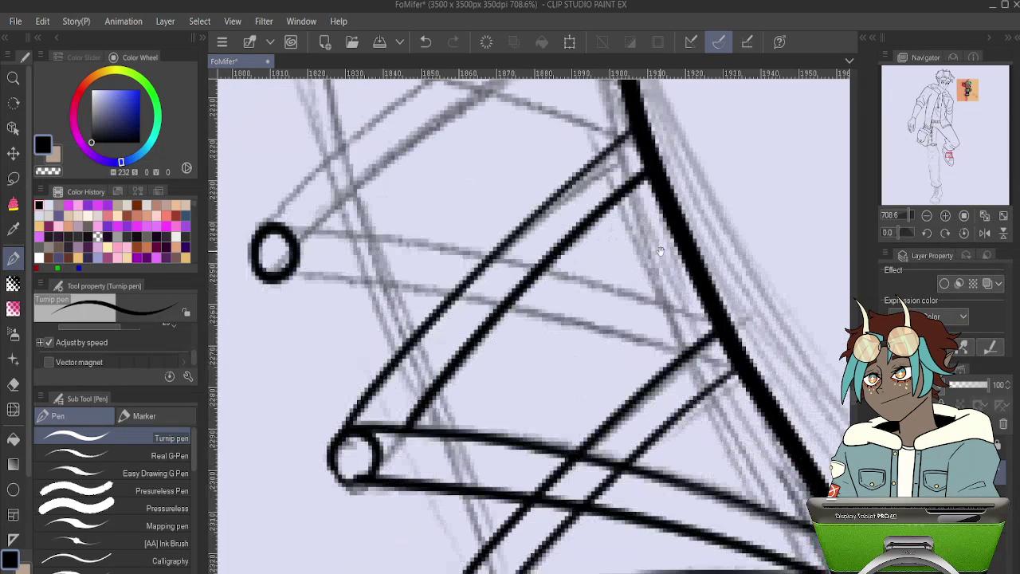
pyautogui.moveTo(475, 358); pyautogui.dragTo(534, 428)
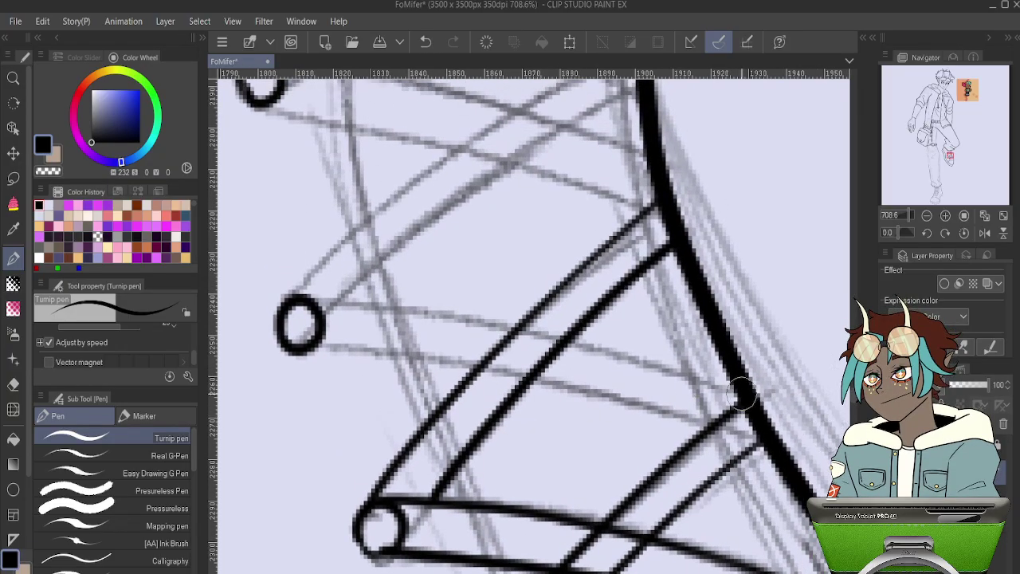
pyautogui.moveTo(743, 392)
pyautogui.mouseDown()
pyautogui.moveTo(650, 351)
pyautogui.moveTo(368, 279)
pyautogui.moveTo(283, 271)
pyautogui.mouseUp()
pyautogui.hotkey('ctrl', 'z')
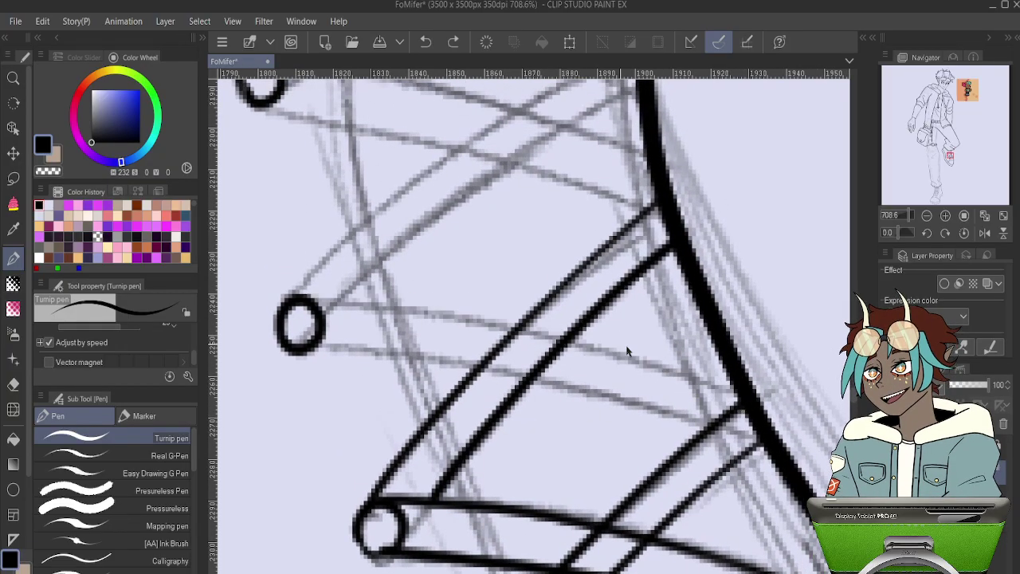
pyautogui.moveTo(750, 395)
pyautogui.mouseDown()
pyautogui.moveTo(659, 360)
pyautogui.moveTo(375, 298)
pyautogui.moveTo(295, 292)
pyautogui.mouseUp()
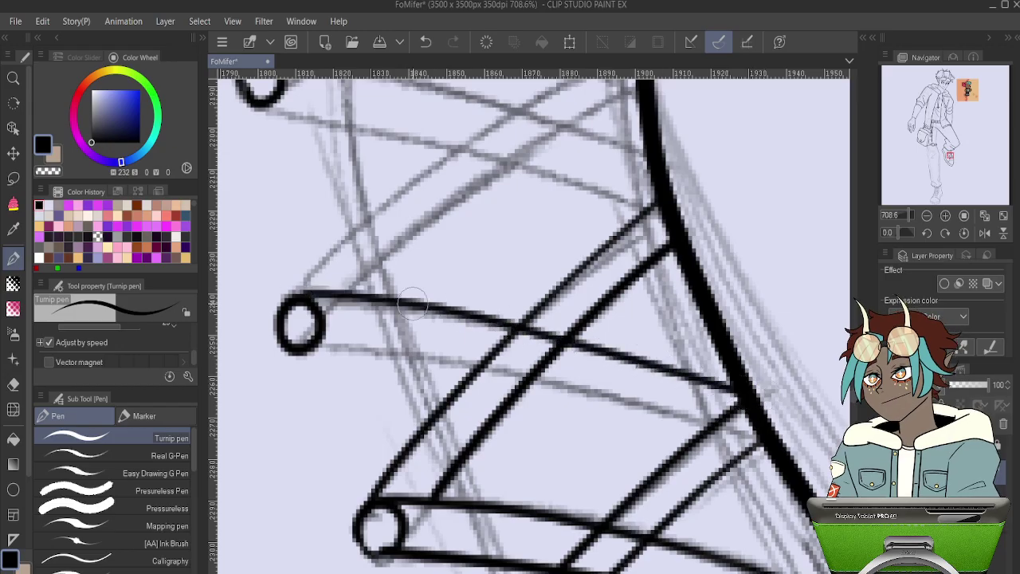
pyautogui.moveTo(715, 429)
pyautogui.mouseDown()
pyautogui.moveTo(552, 384)
pyautogui.moveTo(311, 335)
pyautogui.mouseUp()
pyautogui.hotkey('ctrl', 'z')
pyautogui.hotkey('ctrl', 'z')
pyautogui.moveTo(734, 388)
pyautogui.mouseDown()
pyautogui.moveTo(433, 312)
pyautogui.moveTo(297, 291)
pyautogui.mouseUp()
pyautogui.hotkey('ctrl', 'z')
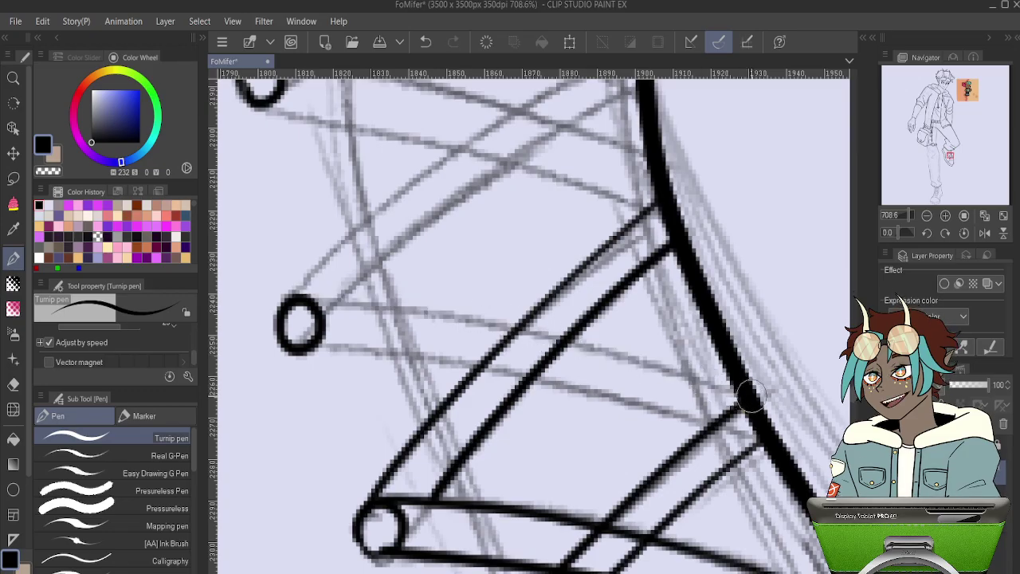
pyautogui.moveTo(746, 393)
pyautogui.mouseDown()
pyautogui.moveTo(594, 346)
pyautogui.moveTo(342, 301)
pyautogui.mouseUp()
pyautogui.hotkey('ctrl', 'z')
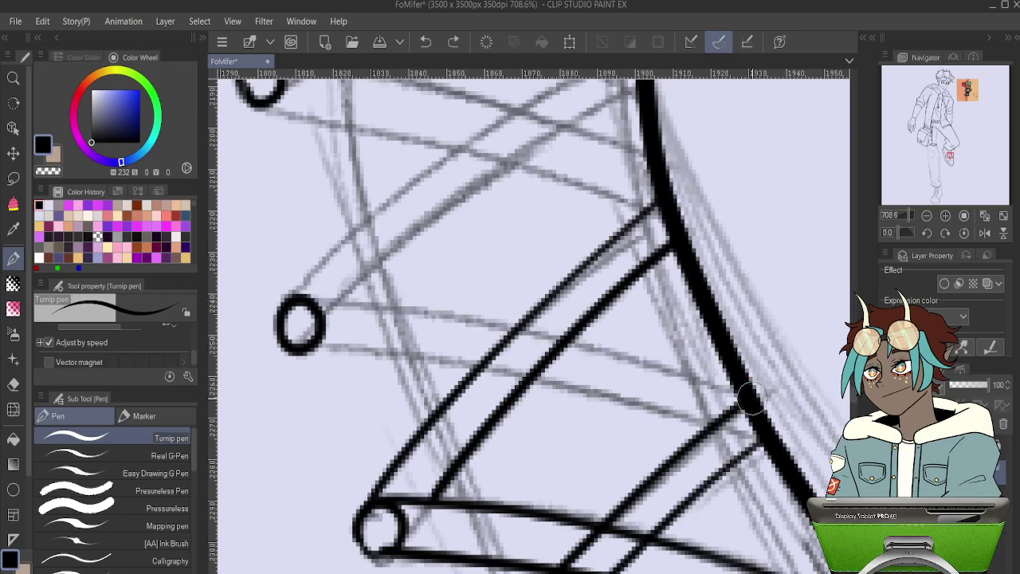
# - Ink both edges of the crosswise lace running from the third eyelet from the toe down to the boot's front outline
pyautogui.moveTo(748, 394)
pyautogui.mouseDown()
pyautogui.moveTo(490, 322)
pyautogui.moveTo(293, 297)
pyautogui.mouseUp()
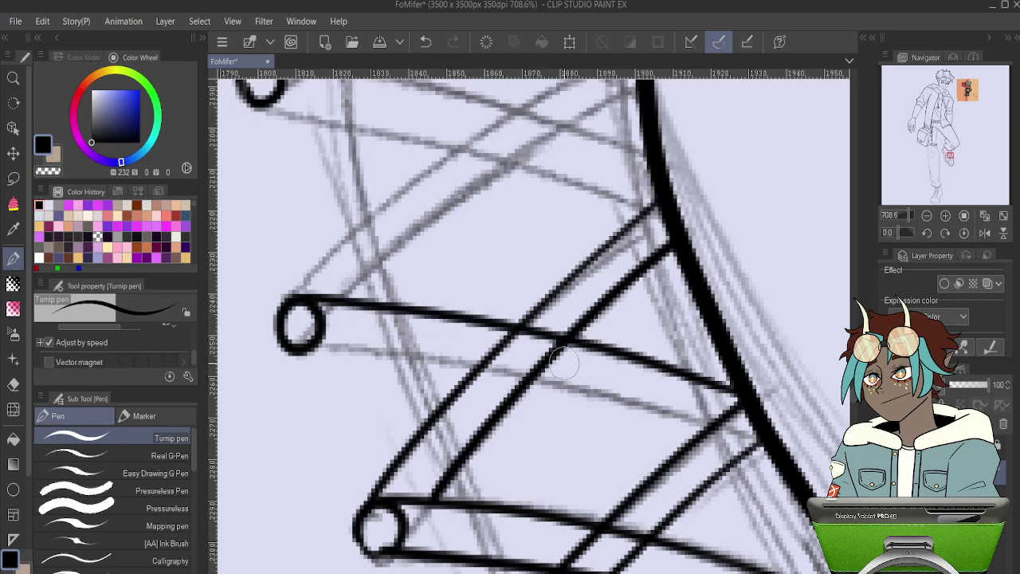
pyautogui.moveTo(721, 430)
pyautogui.mouseDown()
pyautogui.moveTo(472, 372)
pyautogui.moveTo(299, 344)
pyautogui.mouseUp()
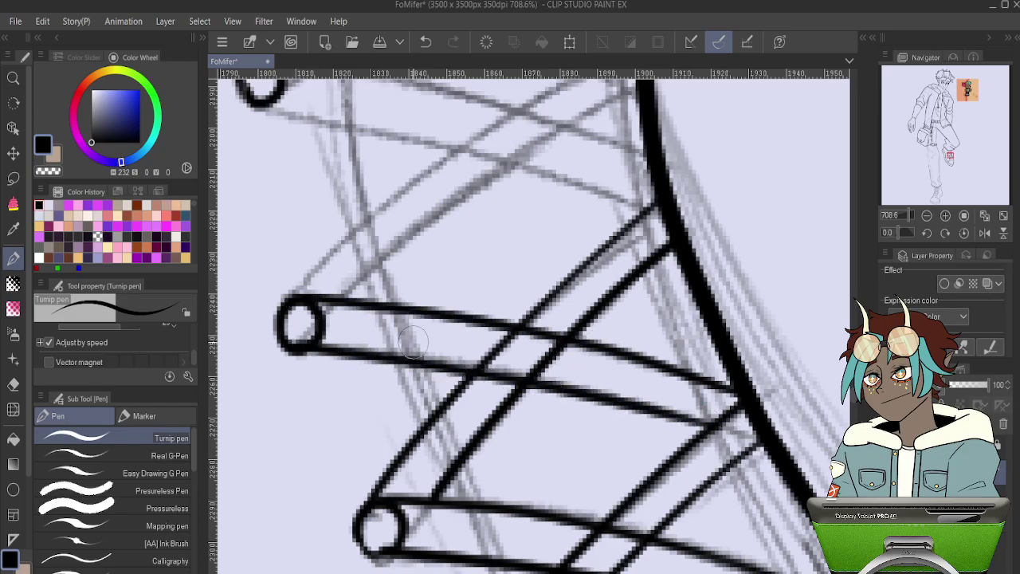
pyautogui.scroll(5, 626, 349)
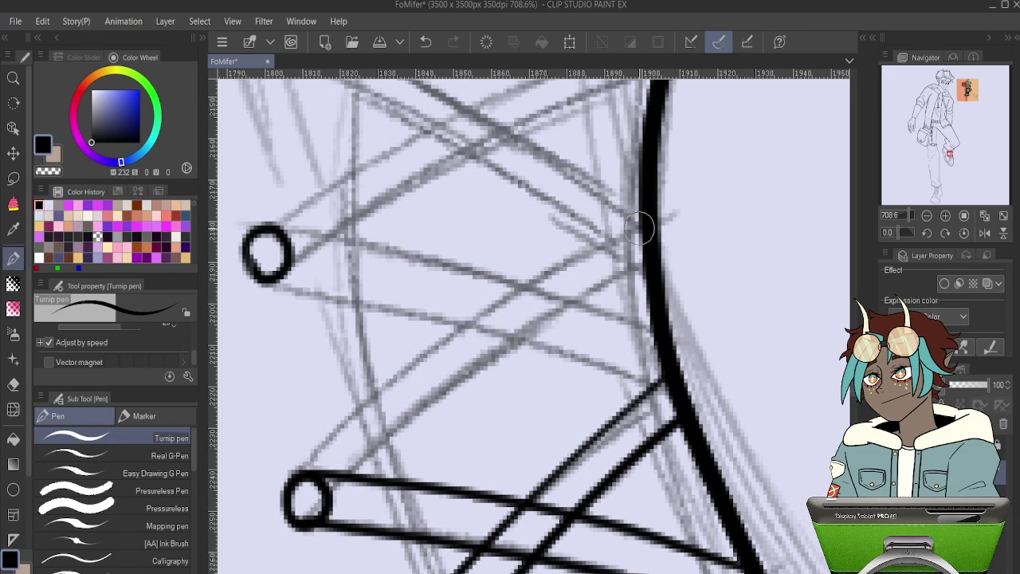
pyautogui.moveTo(637, 228); pyautogui.dragTo(311, 451)
pyautogui.hotkey('ctrl', 'z')
pyautogui.moveTo(648, 216)
pyautogui.mouseDown()
pyautogui.moveTo(463, 339)
pyautogui.moveTo(303, 476)
pyautogui.mouseUp()
pyautogui.hotkey('ctrl', 'z')
pyautogui.moveTo(642, 222)
pyautogui.mouseDown()
pyautogui.moveTo(508, 291)
pyautogui.moveTo(389, 381)
pyautogui.moveTo(302, 475)
pyautogui.mouseUp()
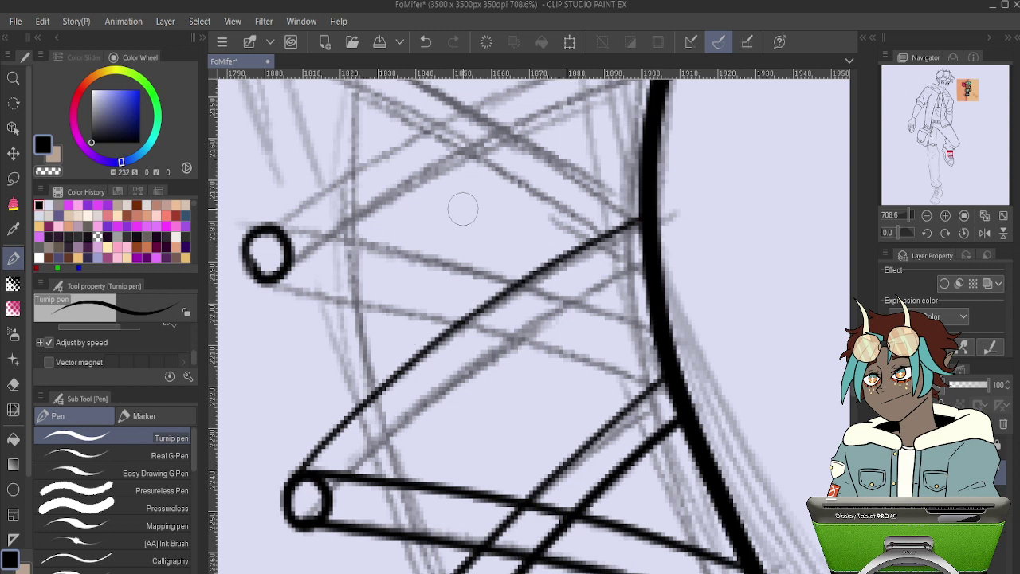
pyautogui.hotkey('ctrl', 'z')
# - Ink both edges of the diagonal lace rising from the third eyelet to the raised boot's front outline
pyautogui.moveTo(643, 224)
pyautogui.mouseDown()
pyautogui.moveTo(395, 389)
pyautogui.moveTo(303, 475)
pyautogui.mouseUp()
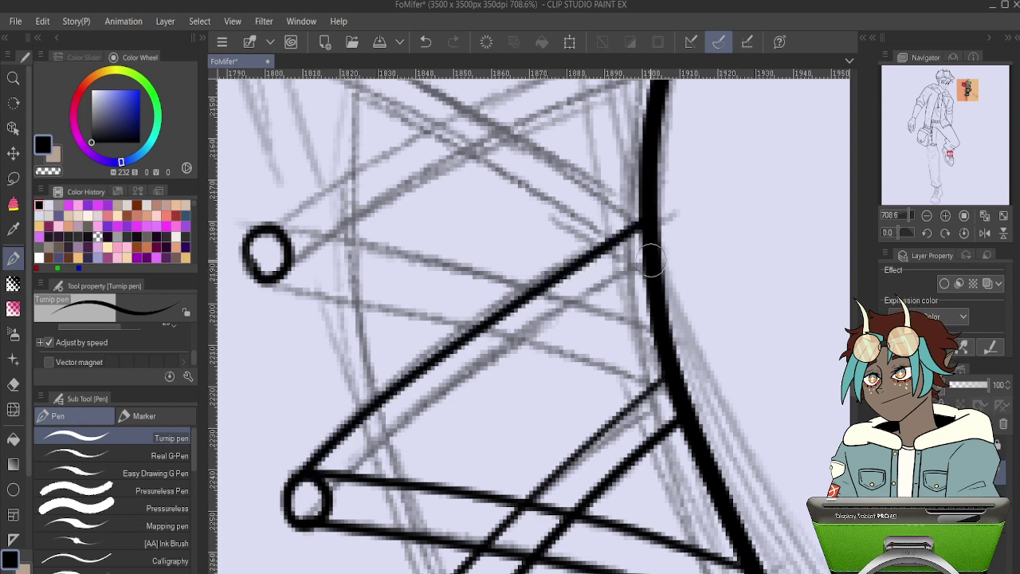
pyautogui.moveTo(652, 256)
pyautogui.mouseDown()
pyautogui.moveTo(474, 372)
pyautogui.moveTo(330, 490)
pyautogui.mouseUp()
pyautogui.hotkey('ctrl', 'z')
pyautogui.moveTo(652, 256); pyautogui.dragTo(343, 472)
# - Ink both edges of the lace descending from the topmost eyelet under the trouser hem to the boot's front
pyautogui.moveTo(536, 310)
pyautogui.mouseDown()
pyautogui.moveTo(535, 422)
pyautogui.moveTo(584, 502)
pyautogui.moveTo(554, 444)
pyautogui.mouseUp()
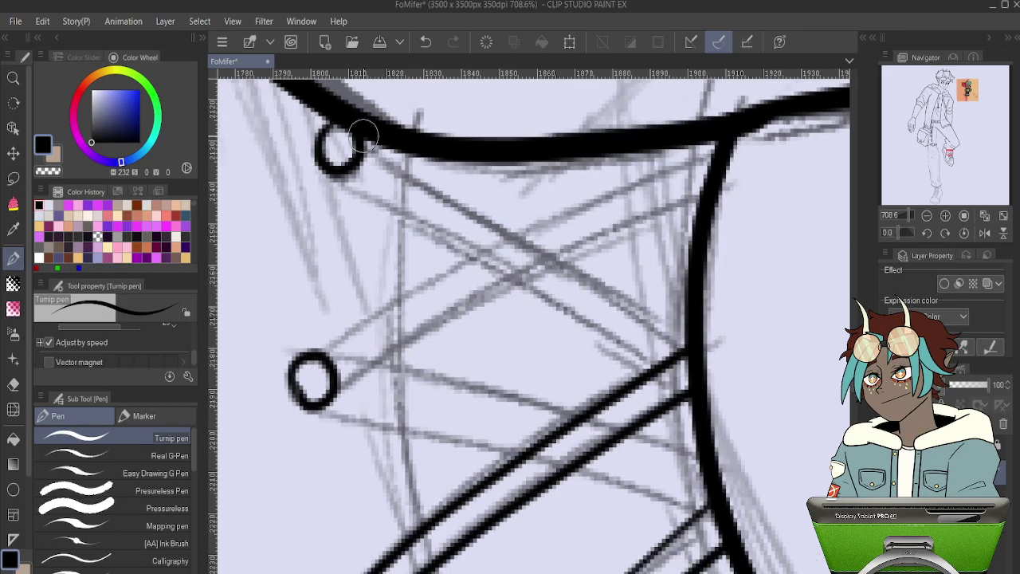
pyautogui.moveTo(359, 144); pyautogui.dragTo(681, 363)
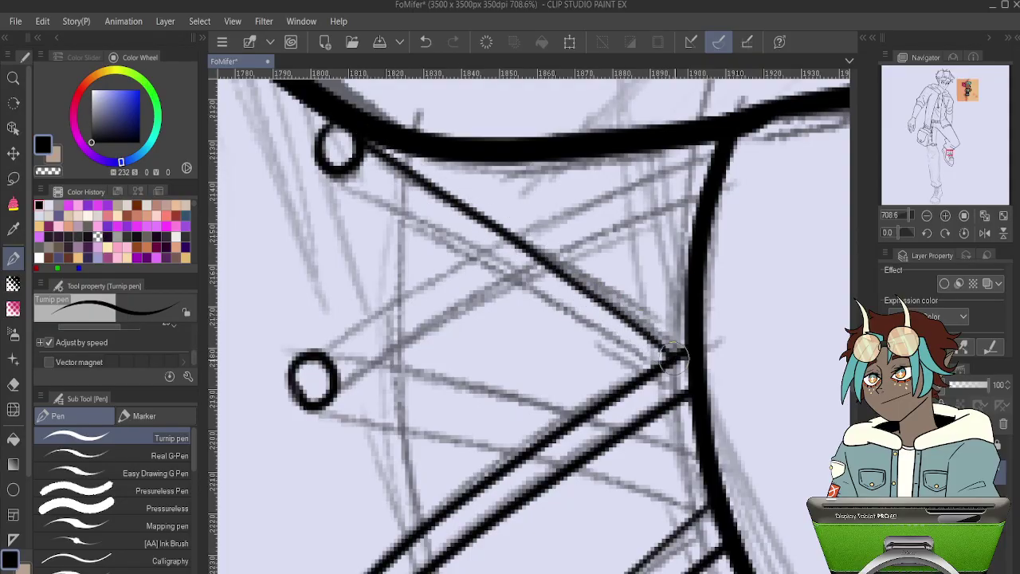
pyautogui.hotkey('ctrl', 'z')
pyautogui.moveTo(362, 148)
pyautogui.mouseDown()
pyautogui.moveTo(419, 169)
pyautogui.moveTo(610, 288)
pyautogui.moveTo(673, 343)
pyautogui.mouseUp()
pyautogui.moveTo(335, 169); pyautogui.dragTo(647, 365)
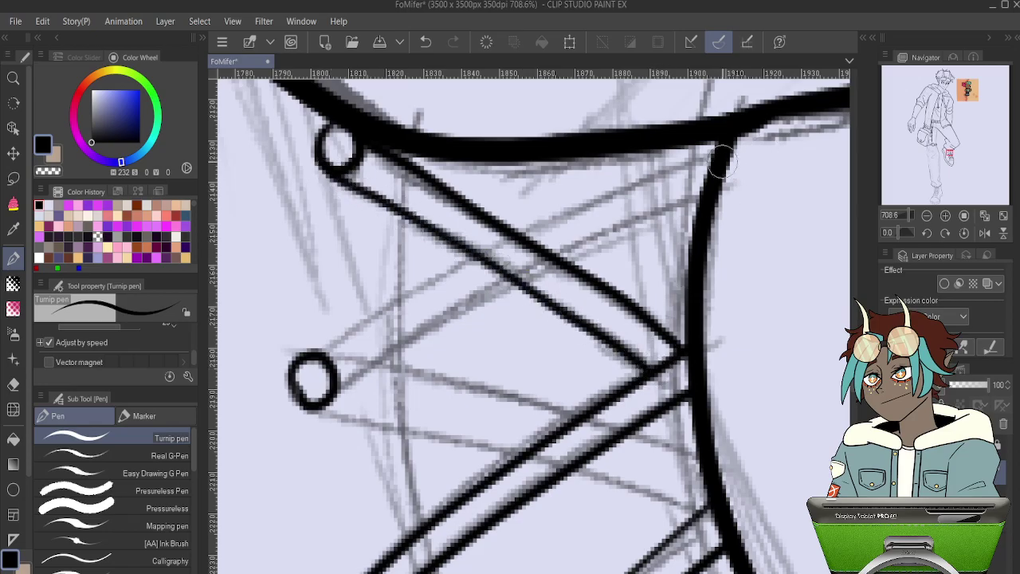
# - Ink both edges of the two laces from the fourth eyelet, one rising to the hem corner and one descending to the boot's front
pyautogui.moveTo(720, 143)
pyautogui.mouseDown()
pyautogui.moveTo(558, 215)
pyautogui.moveTo(323, 353)
pyautogui.mouseUp()
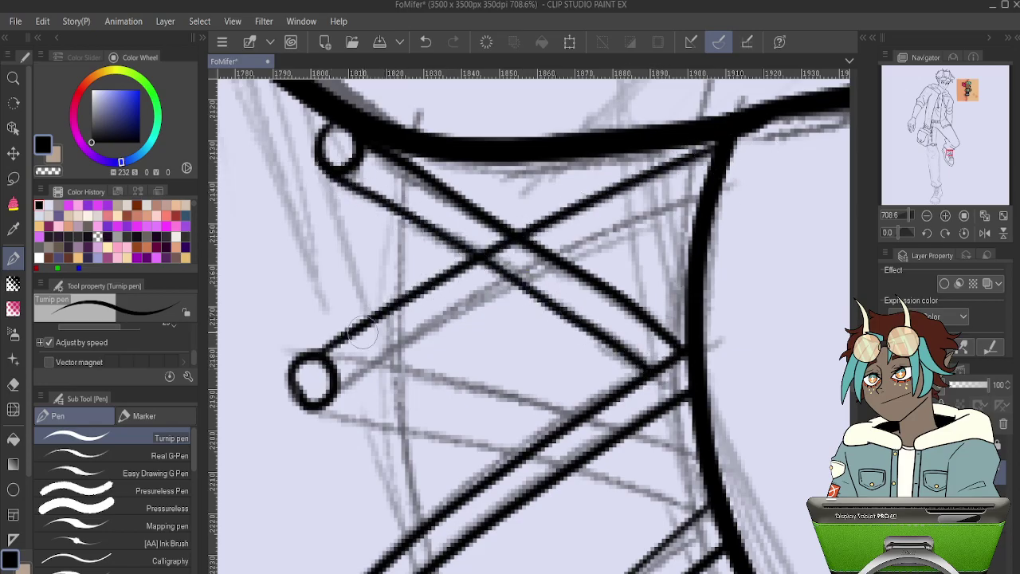
pyautogui.moveTo(710, 190)
pyautogui.mouseDown()
pyautogui.moveTo(467, 303)
pyautogui.moveTo(326, 399)
pyautogui.mouseUp()
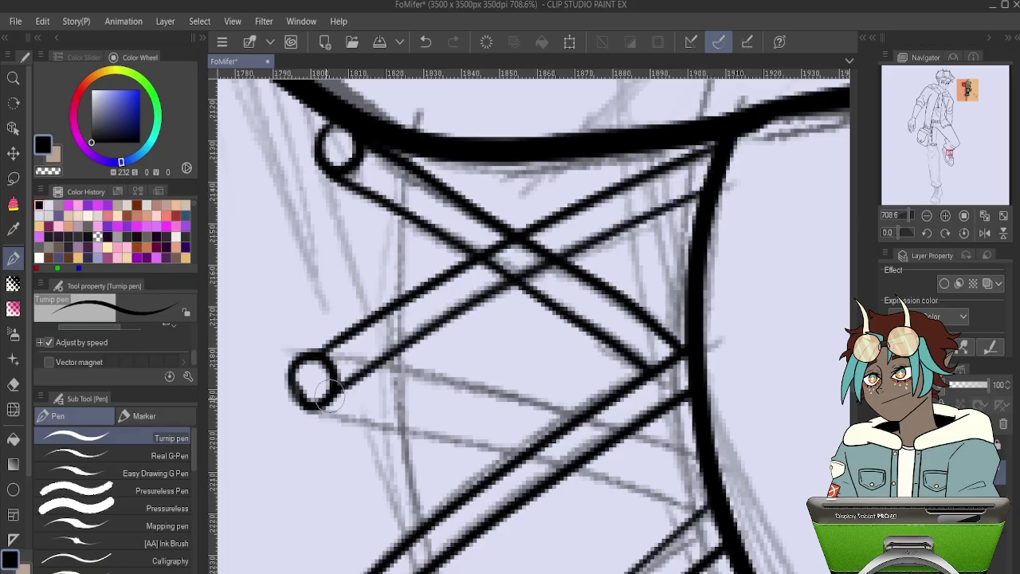
pyautogui.moveTo(602, 326); pyautogui.dragTo(660, 172)
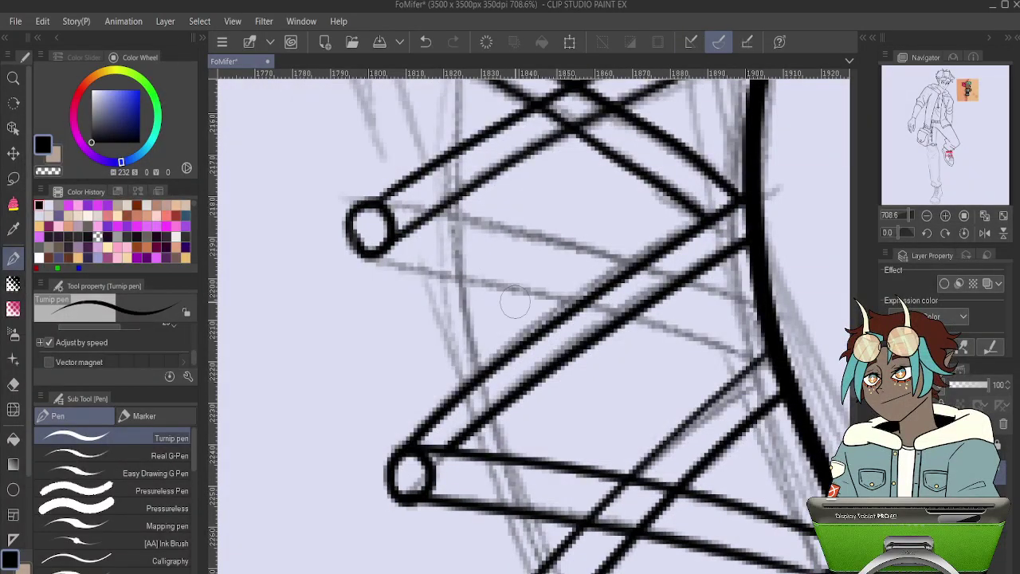
pyautogui.moveTo(370, 255); pyautogui.dragTo(766, 352)
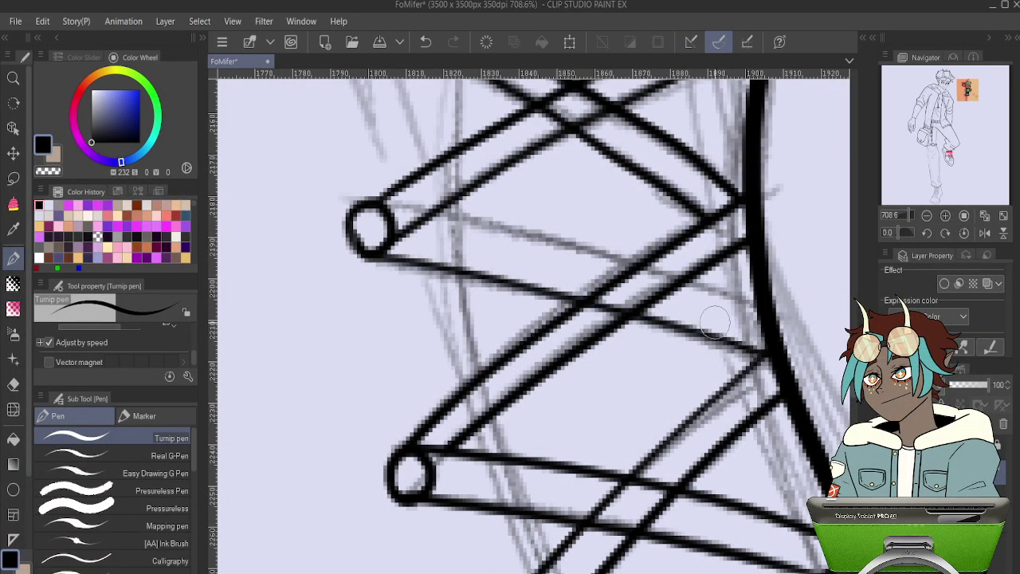
pyautogui.moveTo(371, 204)
pyautogui.mouseDown()
pyautogui.moveTo(531, 239)
pyautogui.moveTo(761, 317)
pyautogui.mouseUp()
# - Ink the missing upper edge of the lace descending from the fourth eyelet from the toe to the boot's front outline
pyautogui.moveTo(667, 445)
pyautogui.mouseDown()
pyautogui.moveTo(560, 284)
pyautogui.moveTo(631, 306)
pyautogui.mouseUp()
pyautogui.moveTo(692, 411); pyautogui.dragTo(695, 307)
pyautogui.moveTo(756, 383); pyautogui.dragTo(700, 282)
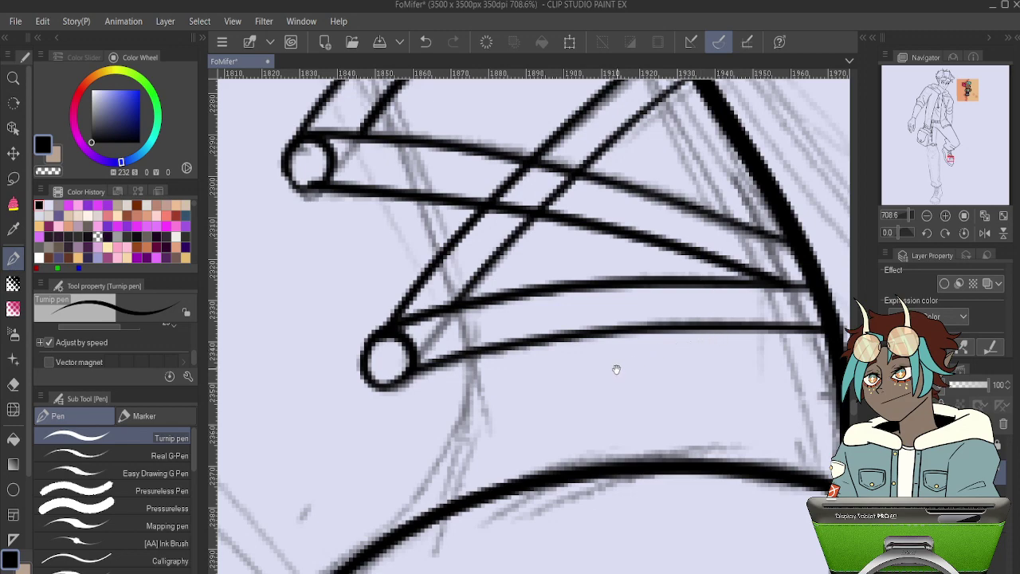
pyautogui.moveTo(614, 364); pyautogui.dragTo(621, 516)
pyautogui.scroll(-5, 615, 497)
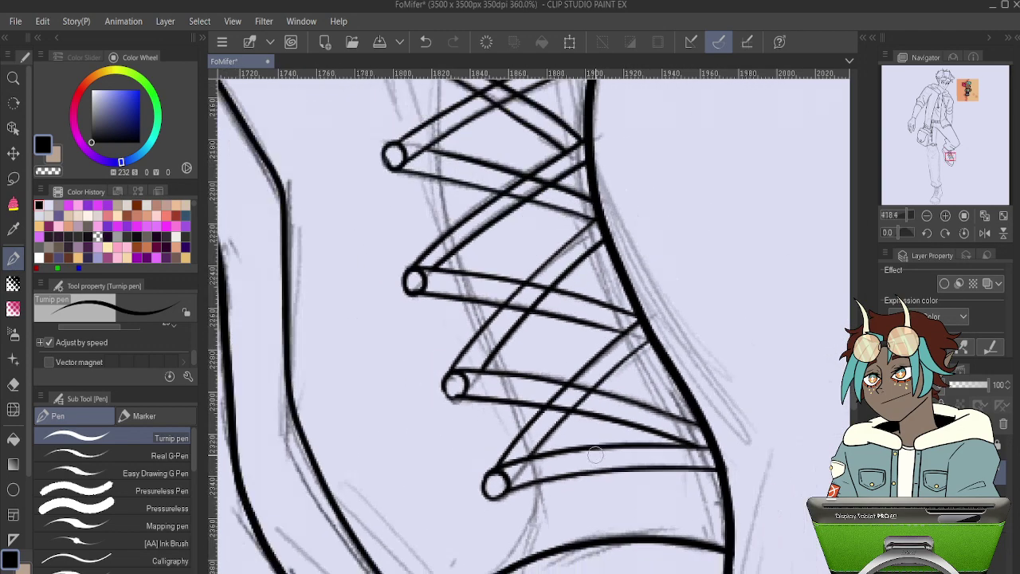
pyautogui.scroll(4, 576, 236)
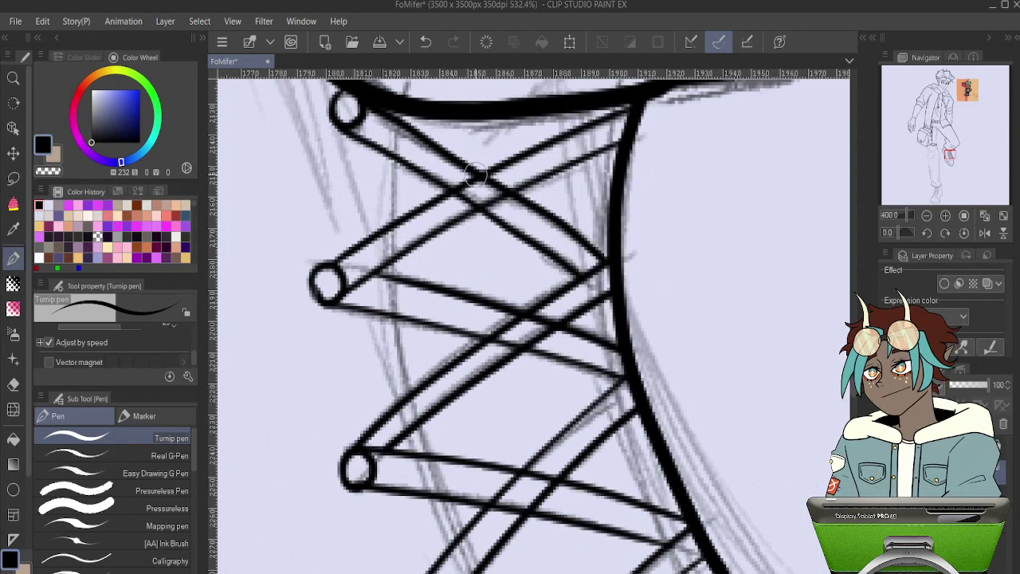
# - Erase the overlapping line segments where the raised boot's laces cross, so one lace passes over the other at each crossing
pyautogui.press('e')
pyautogui.scroll(1, 495, 171)
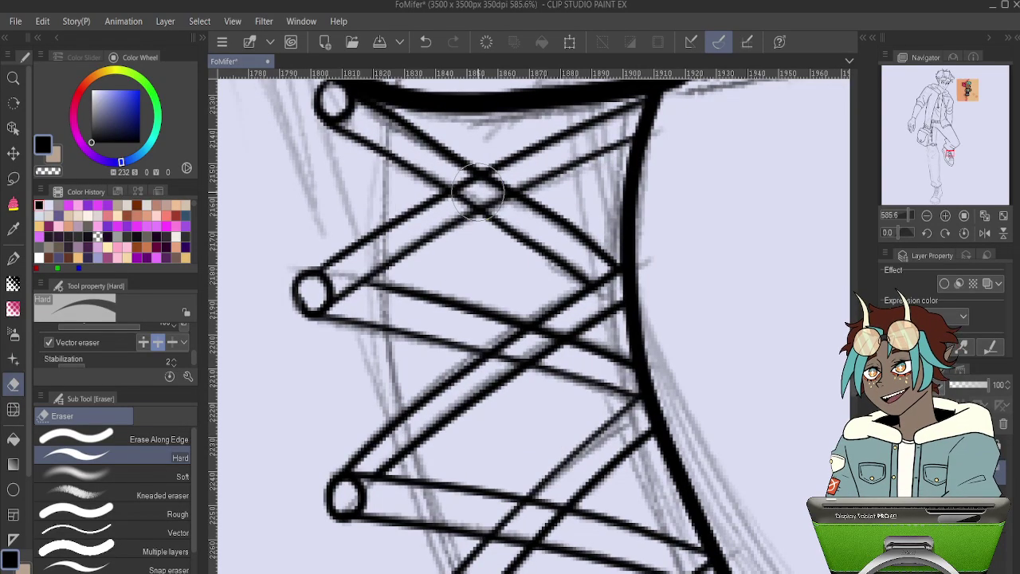
pyautogui.scroll(-4, 470, 192)
pyautogui.scroll(3, 517, 338)
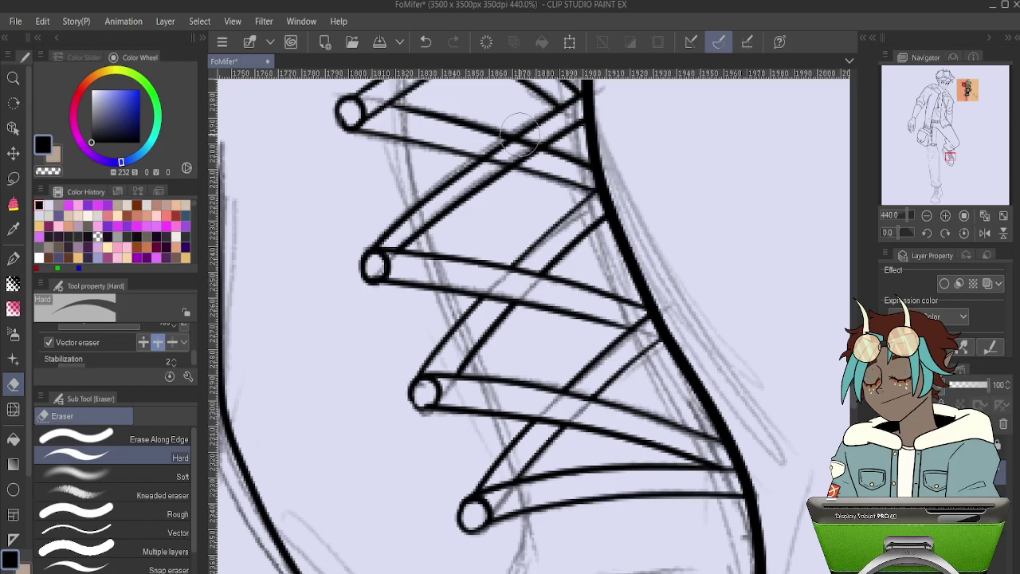
pyautogui.moveTo(514, 151); pyautogui.dragTo(567, 150)
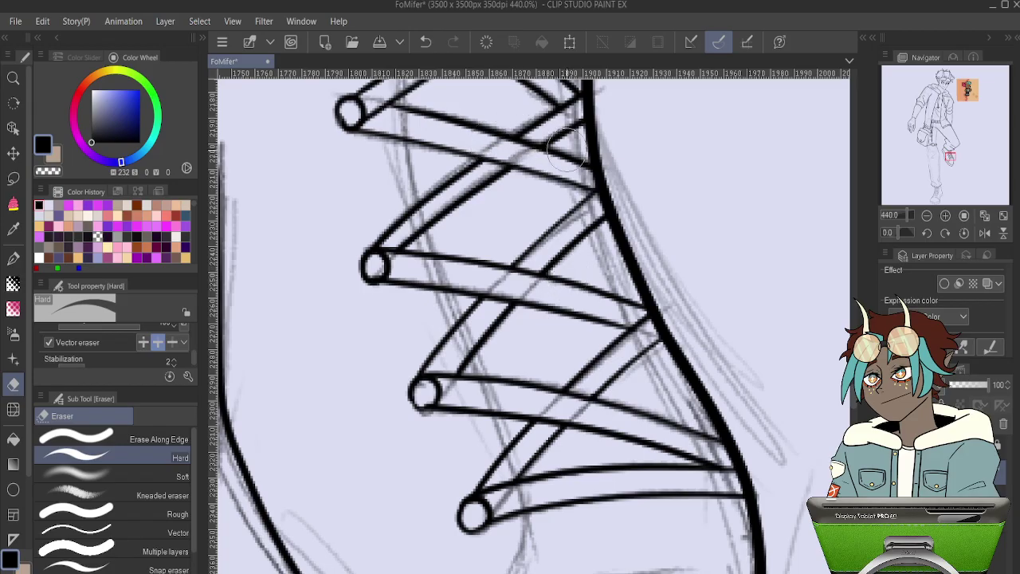
pyautogui.scroll(5, 568, 150)
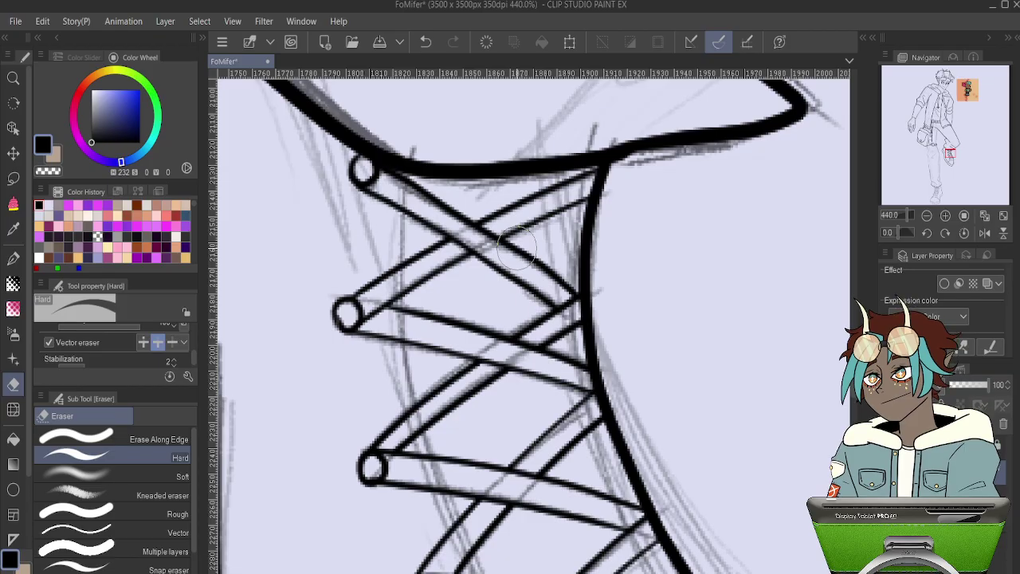
# - Ink the boot opening's eyelet-side edge from the trouser hem down through the laces to the toe cap
pyautogui.press('p')
pyautogui.moveTo(468, 306)
pyautogui.mouseDown()
pyautogui.moveTo(597, 87)
pyautogui.moveTo(514, 142)
pyautogui.moveTo(474, 228)
pyautogui.mouseUp()
pyautogui.scroll(-2, 467, 237)
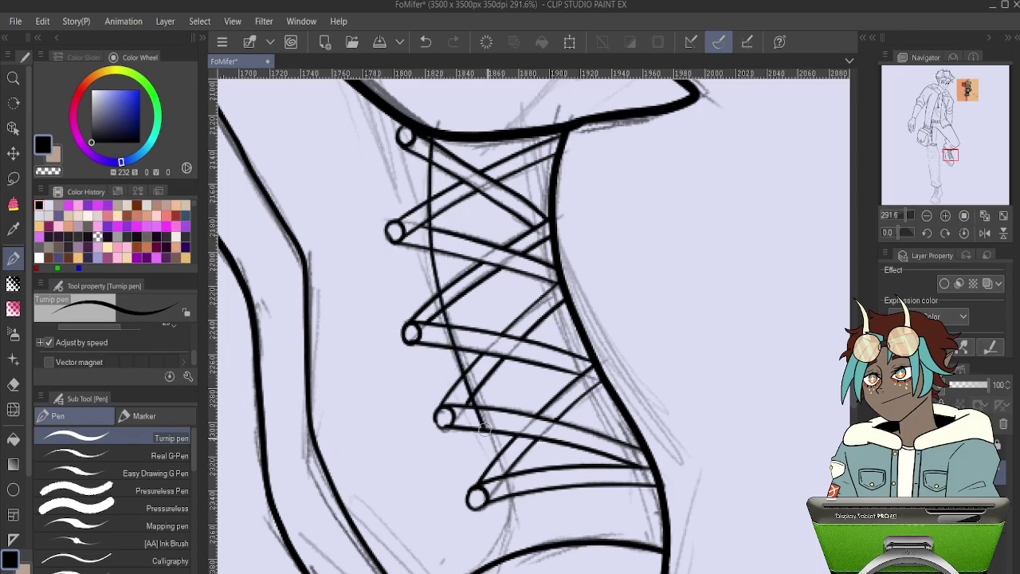
pyautogui.moveTo(505, 495); pyautogui.dragTo(500, 542)
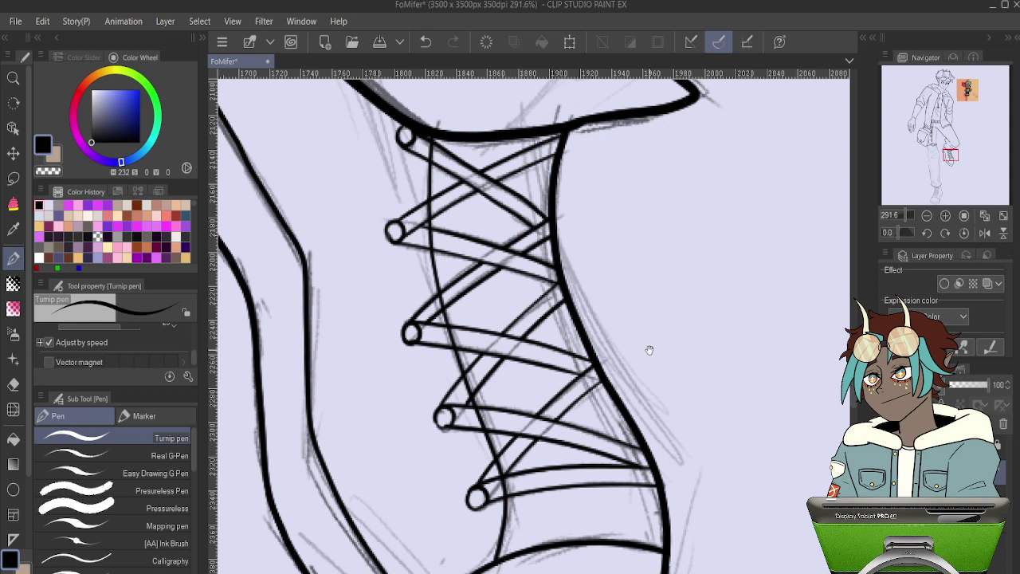
# - Ink the boot opening's front-side edge just inside the front outline, from the trouser hem down to the toe cap
pyautogui.moveTo(650, 351); pyautogui.dragTo(516, 345)
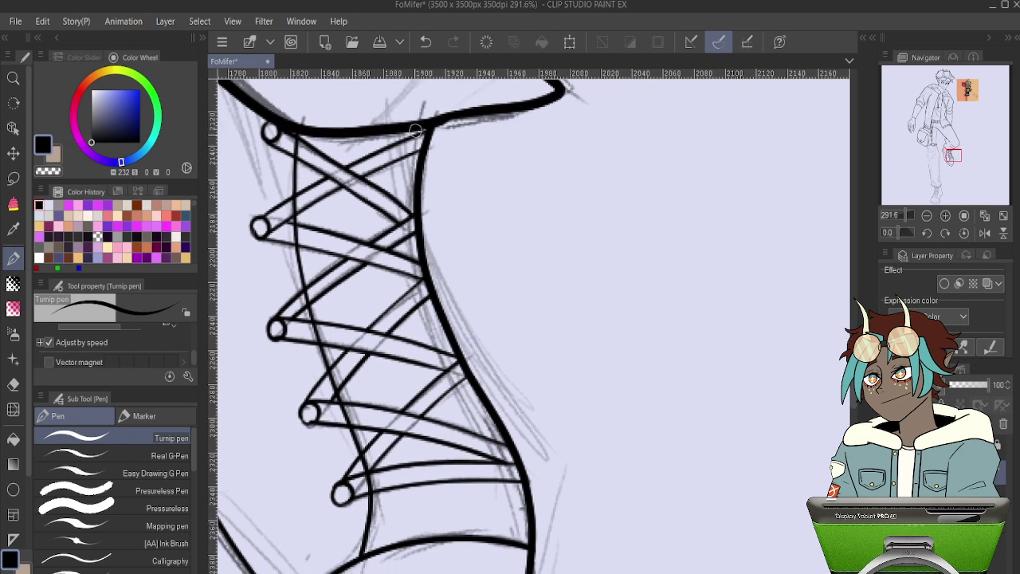
pyautogui.moveTo(415, 291); pyautogui.dragTo(444, 362)
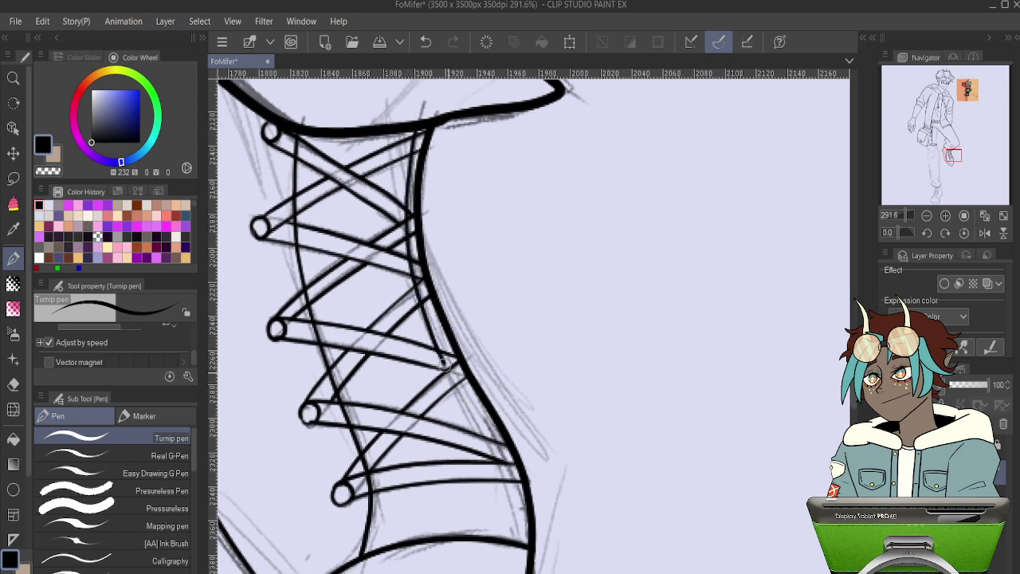
pyautogui.moveTo(502, 480); pyautogui.dragTo(513, 524)
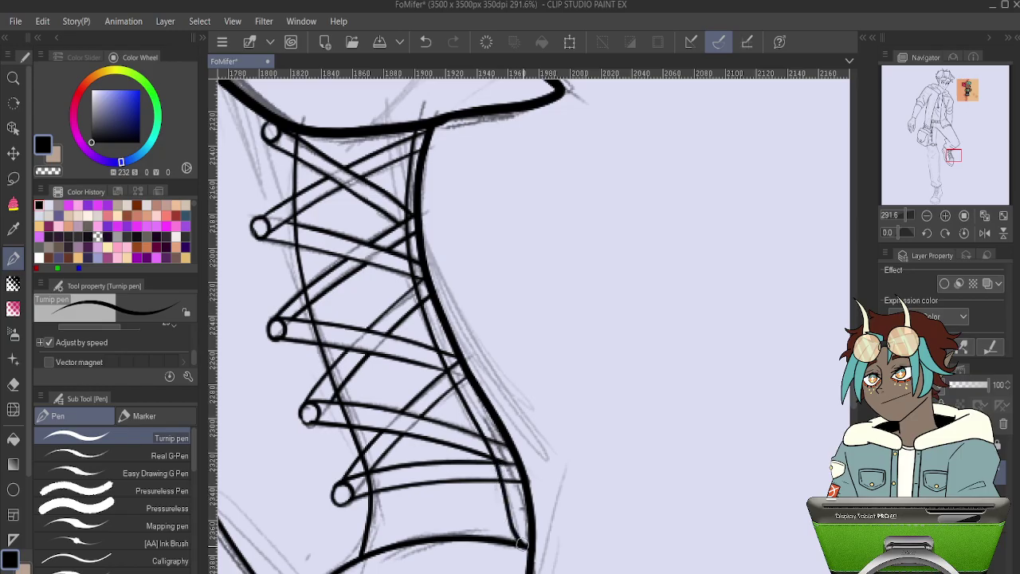
# - Erase the parts of the eyelet-side opening edge that cut across the laces
pyautogui.moveTo(459, 209); pyautogui.dragTo(552, 263)
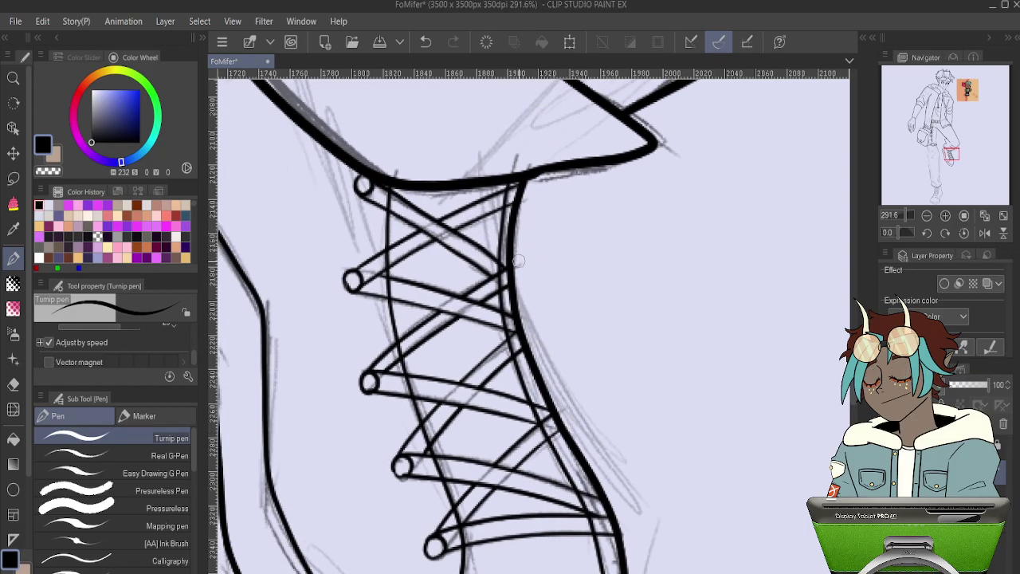
pyautogui.press('e')
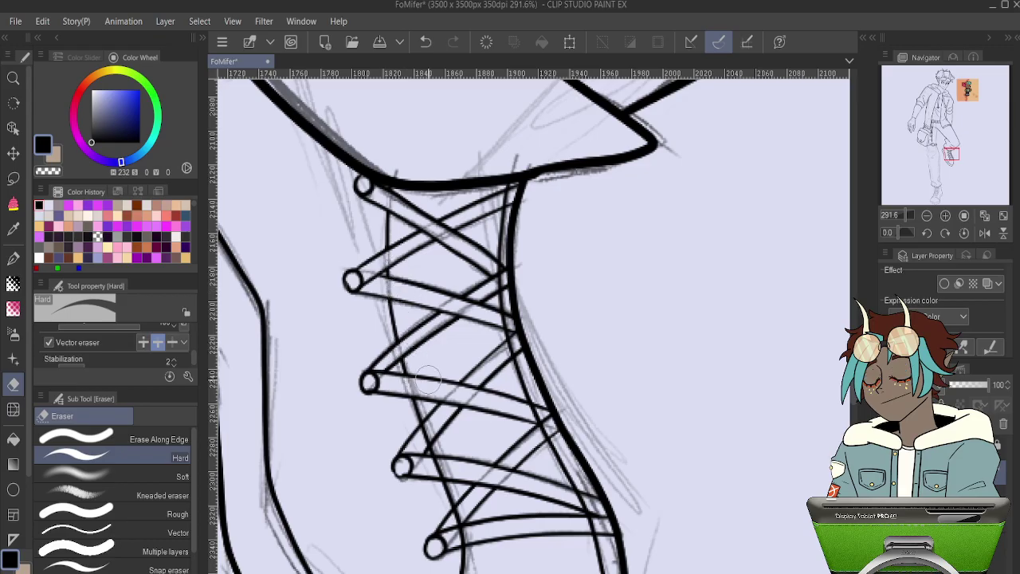
pyautogui.moveTo(471, 341); pyautogui.dragTo(457, 220)
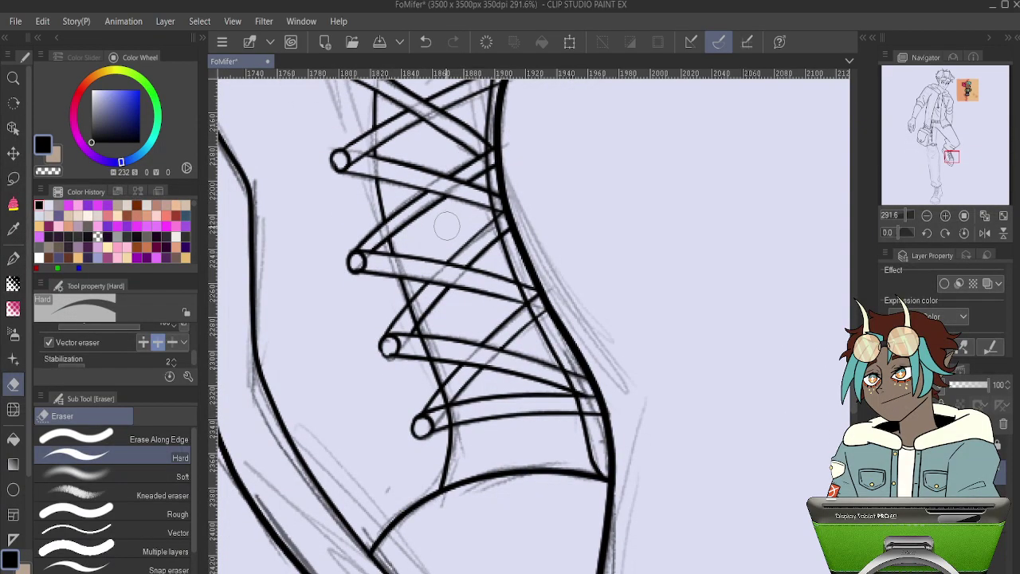
pyautogui.moveTo(428, 344); pyautogui.dragTo(431, 351)
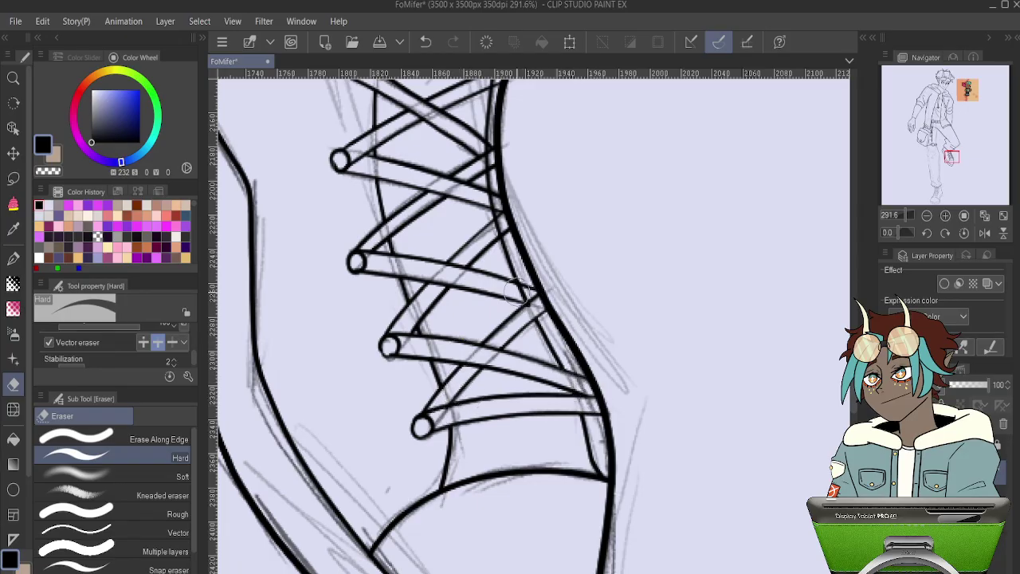
# - Erase the parts of the front-side opening edge that cut across the laces, up to the trouser hem
pyautogui.moveTo(537, 288); pyautogui.dragTo(529, 419)
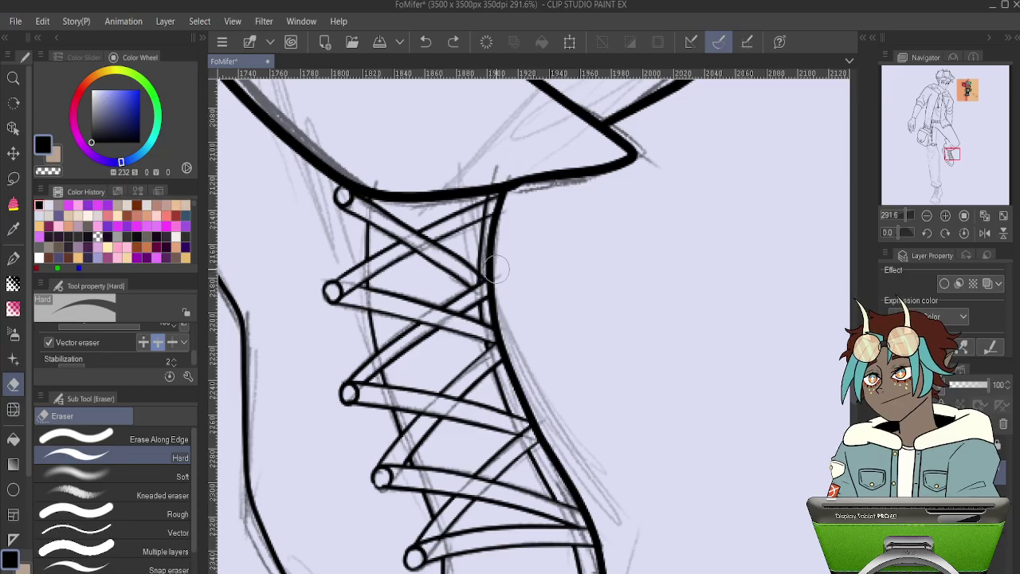
pyautogui.scroll(6, 494, 271)
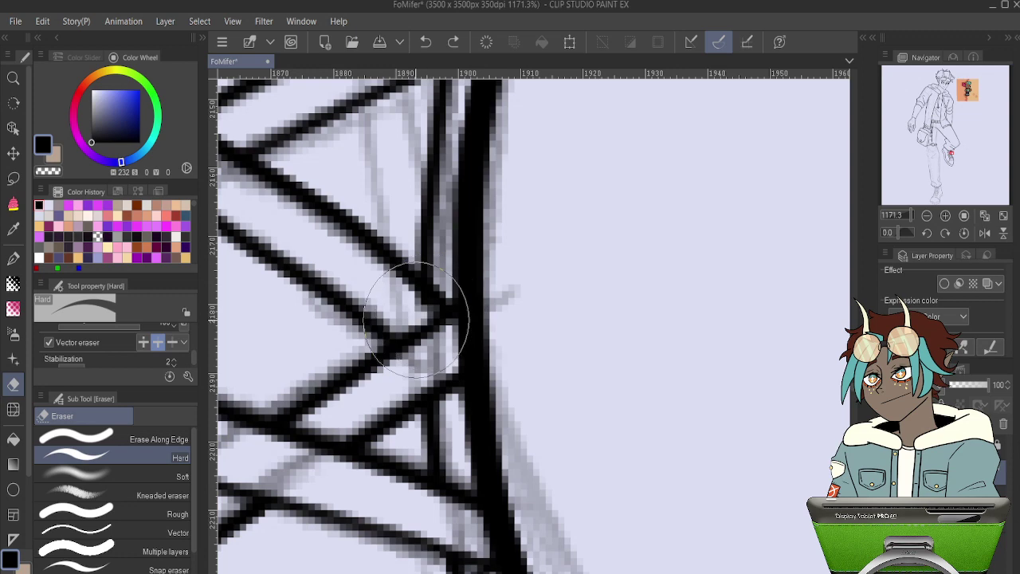
pyautogui.moveTo(499, 205); pyautogui.dragTo(505, 479)
pyautogui.click(470, 290)
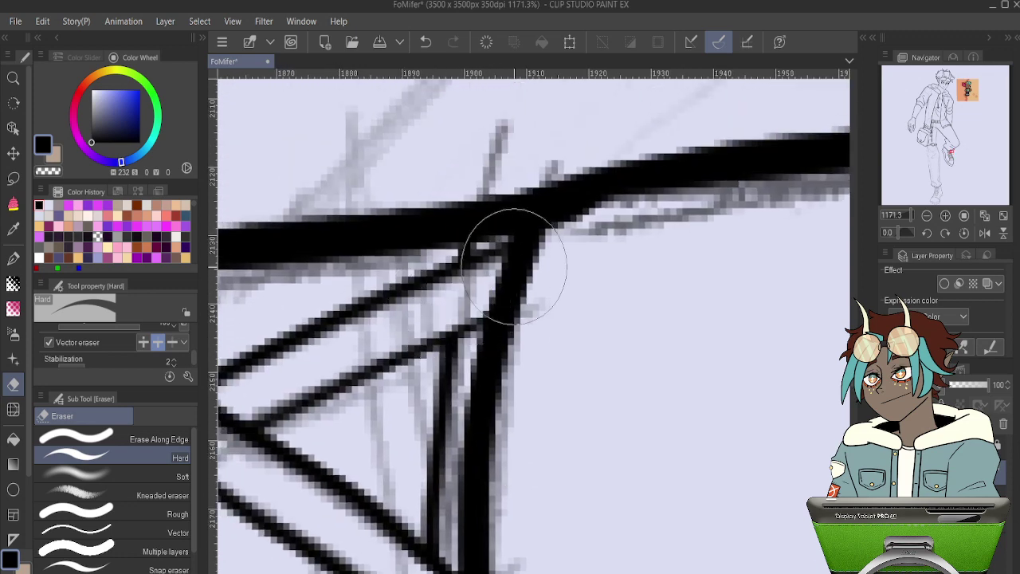
pyautogui.scroll(-10, 515, 263)
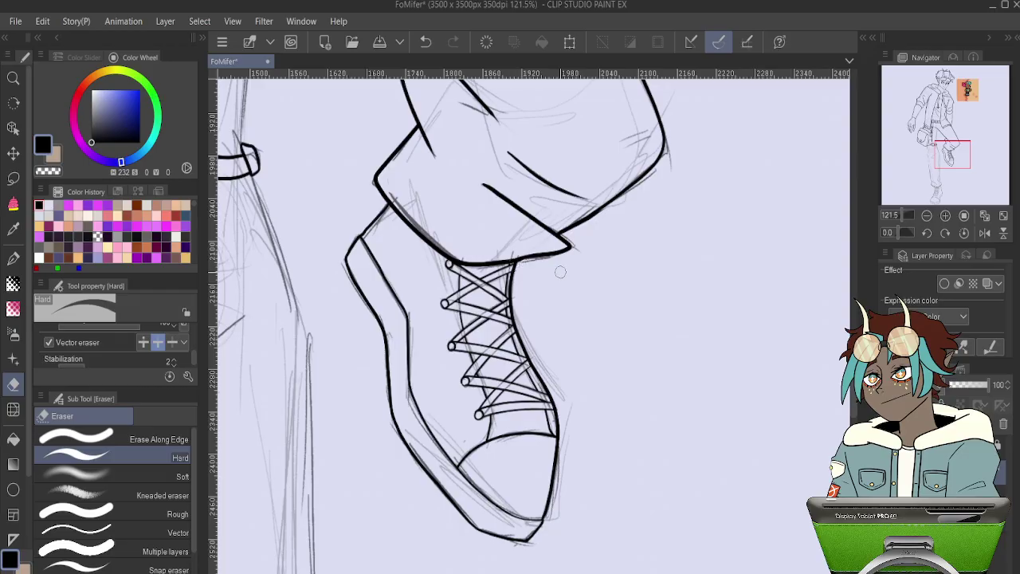
pyautogui.scroll(-4, 577, 277)
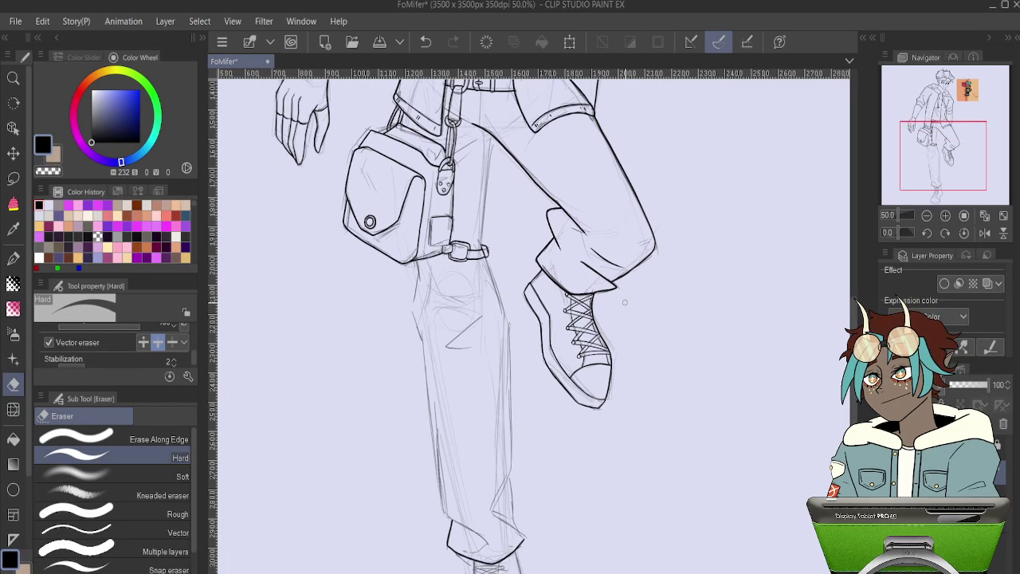
# - Ink the standing leg's inner thigh edge from the crotch down to the strap below the bag
pyautogui.press('p')
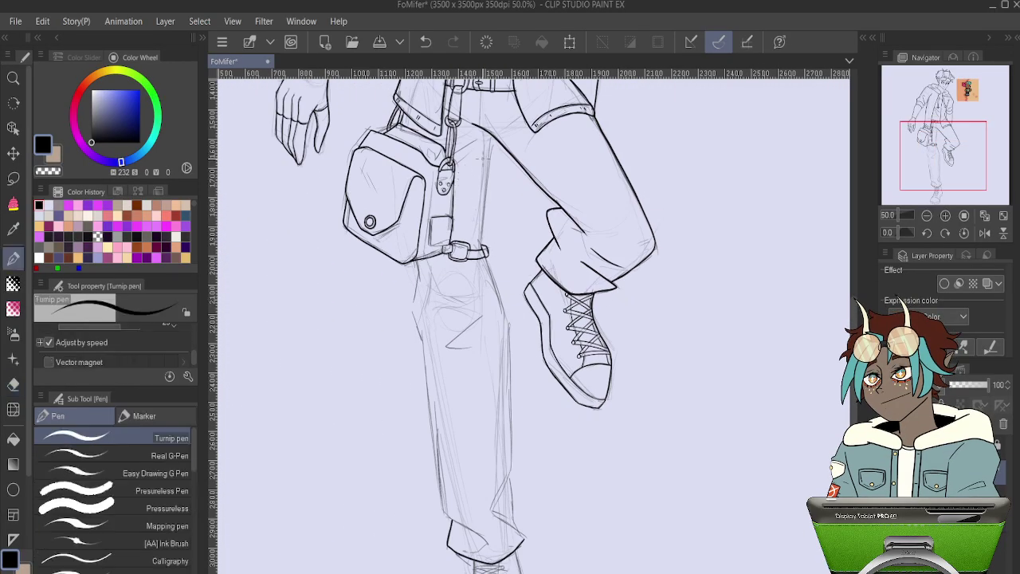
pyautogui.scroll(5, 528, 273)
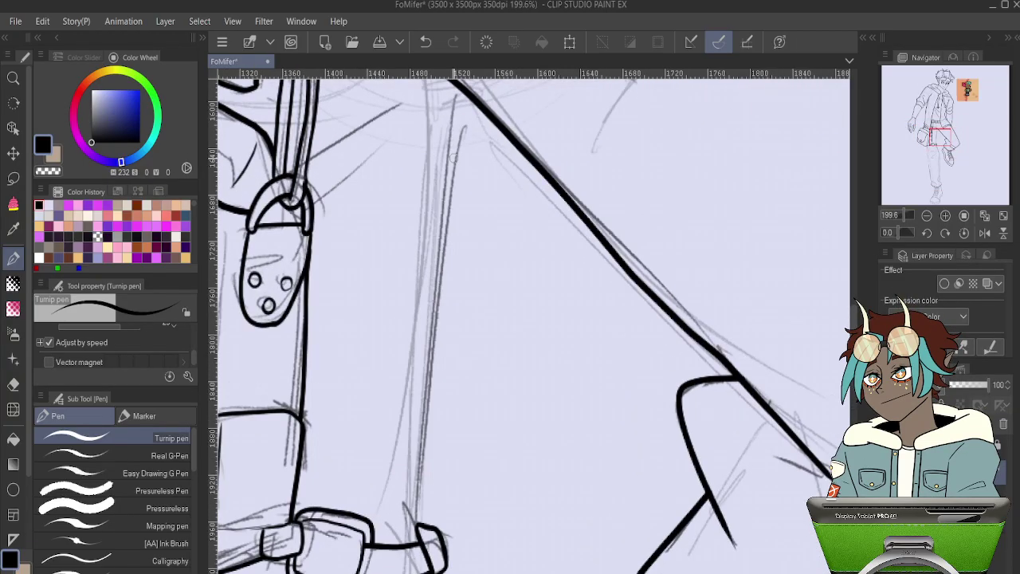
pyautogui.moveTo(580, 276); pyautogui.dragTo(592, 290)
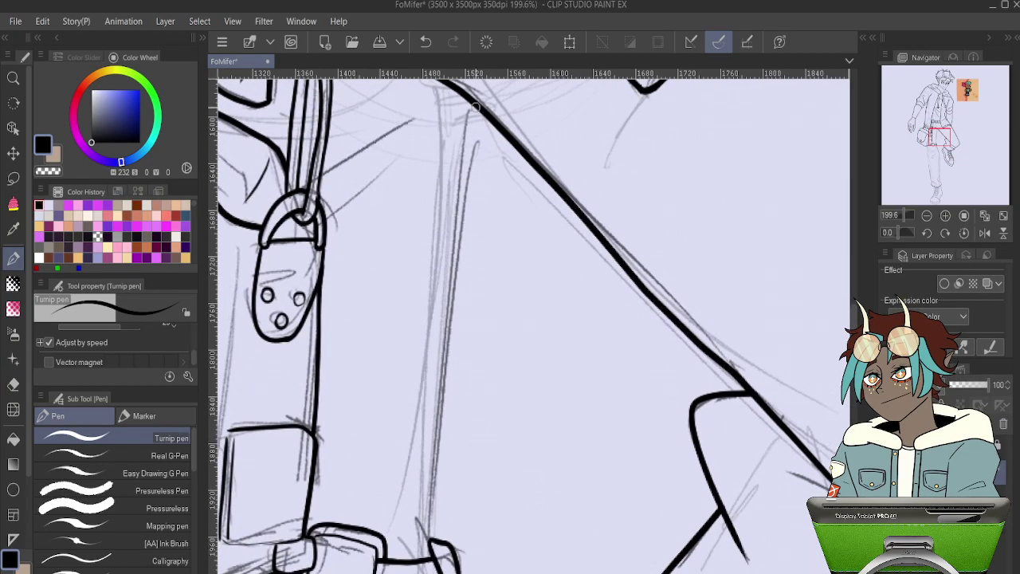
pyautogui.moveTo(468, 162); pyautogui.dragTo(455, 260)
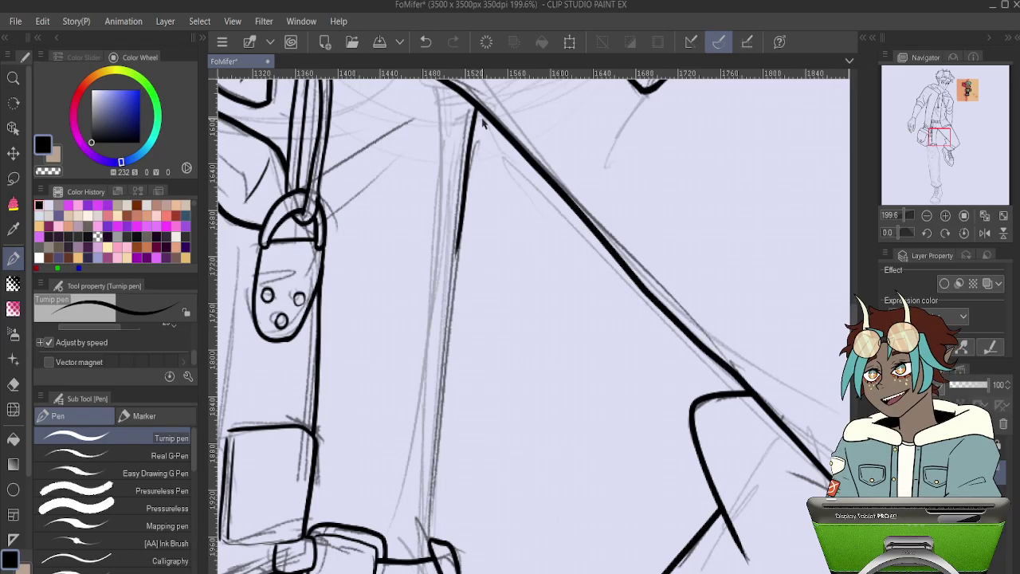
pyautogui.hotkey('ctrl', 'z')
pyautogui.moveTo(480, 103); pyautogui.dragTo(436, 475)
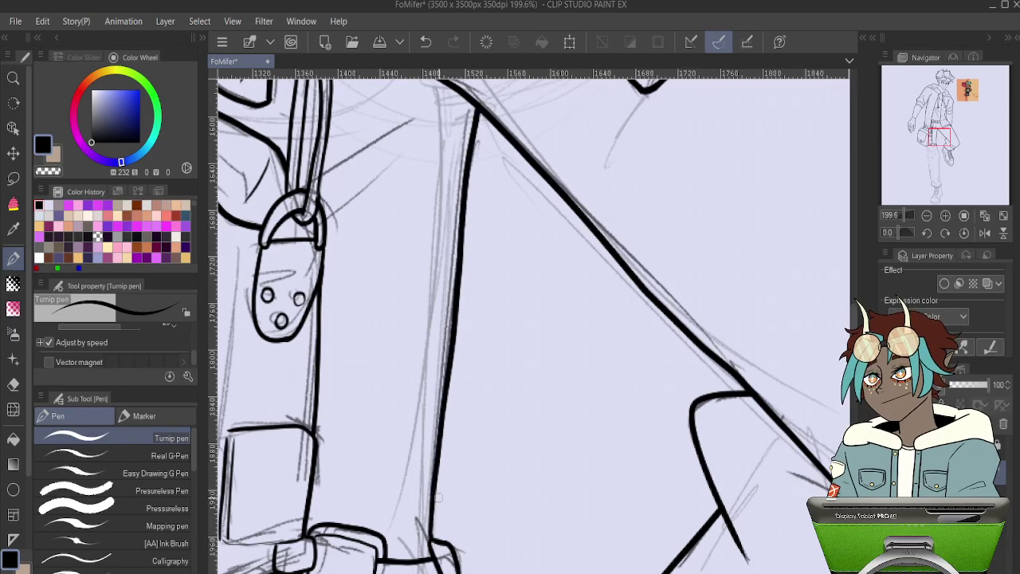
pyautogui.scroll(-10, 438, 497)
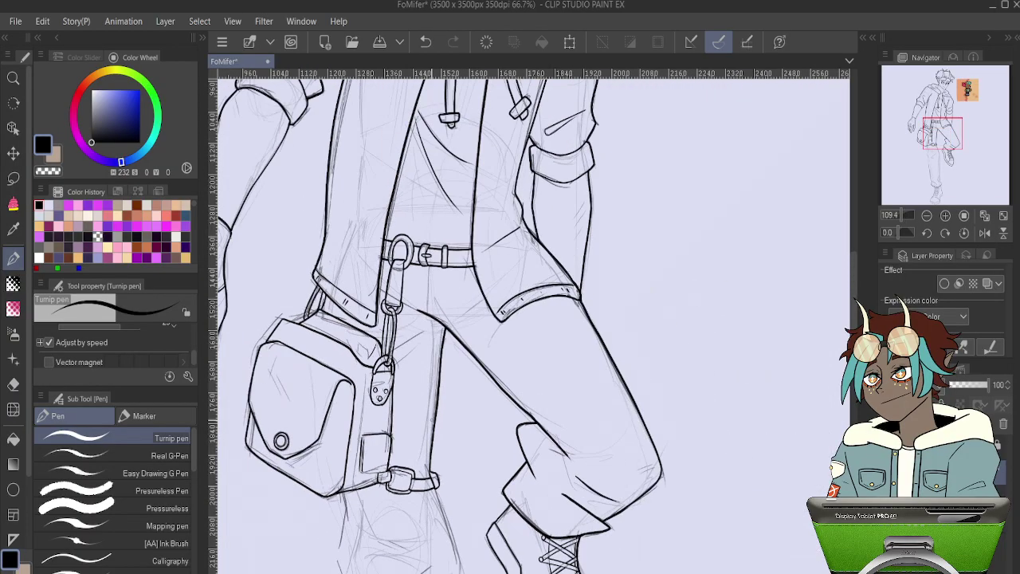
# - Ink the standing leg's outer trouser edge from beneath the bag down to the cuff
pyautogui.scroll(5, 438, 313)
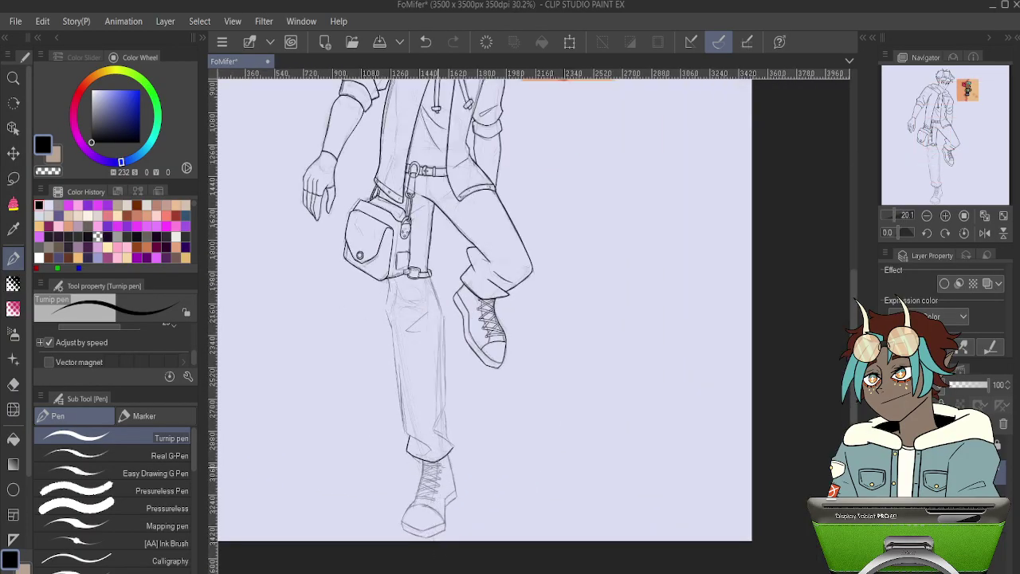
pyautogui.scroll(3, 298, 299)
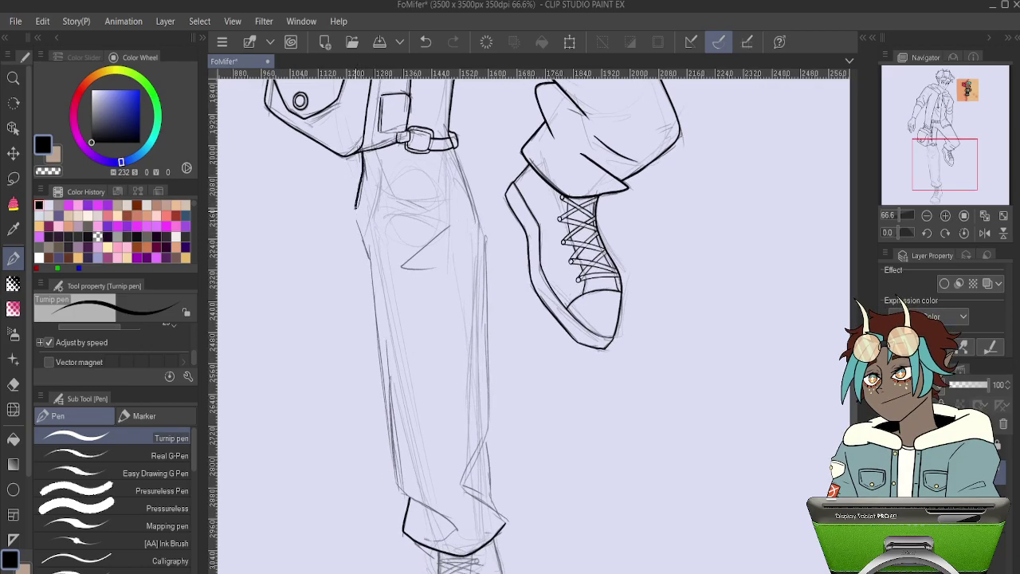
pyautogui.moveTo(356, 203); pyautogui.dragTo(360, 240)
pyautogui.hotkey('ctrl', 'z')
pyautogui.moveTo(363, 153); pyautogui.dragTo(365, 167)
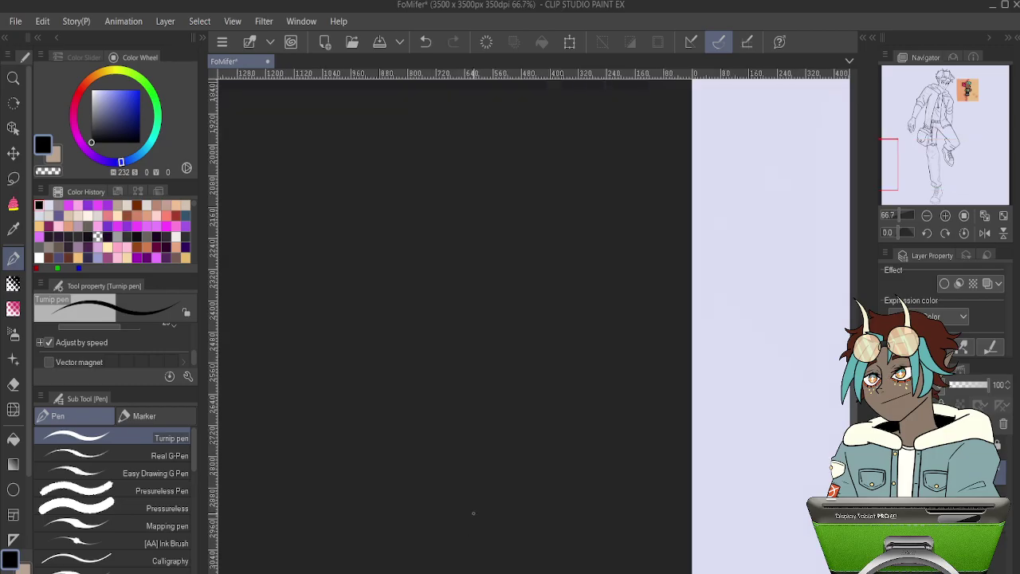
# - Ink the folded corner of the standing leg's cuff where it meets the outer trouser edge
pyautogui.scroll(-8, 558, 406)
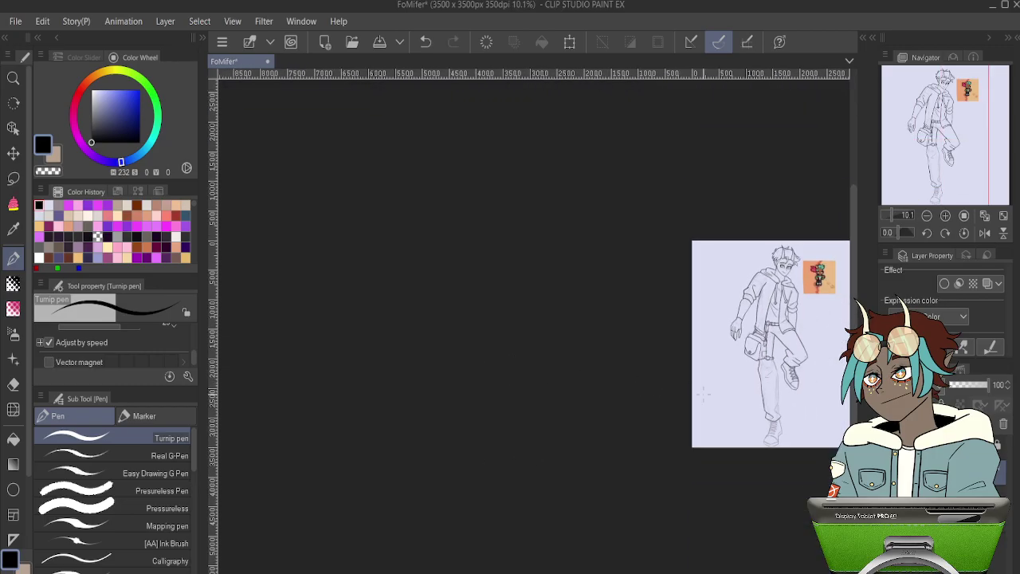
pyautogui.scroll(8, 703, 394)
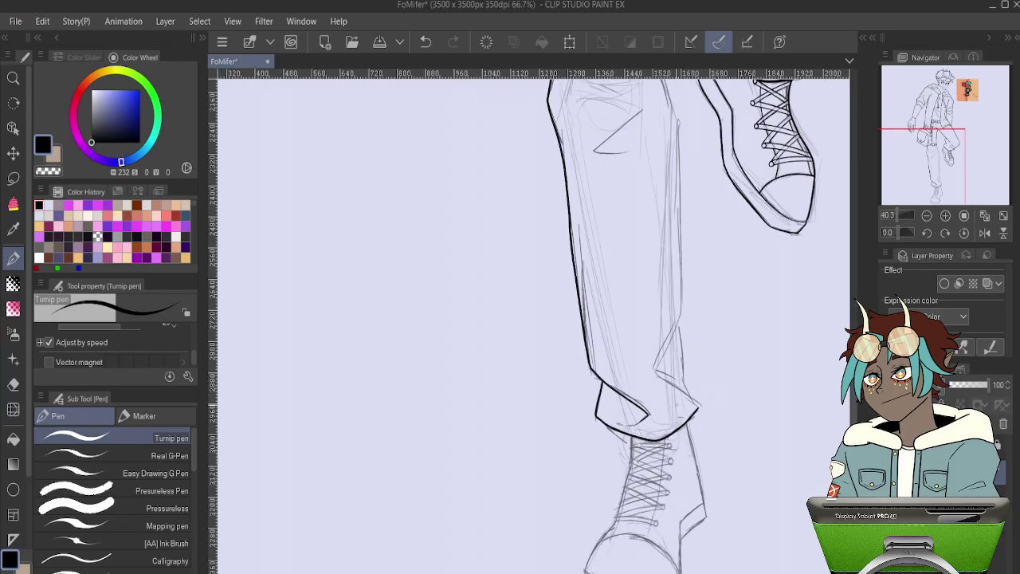
pyautogui.scroll(8, 649, 375)
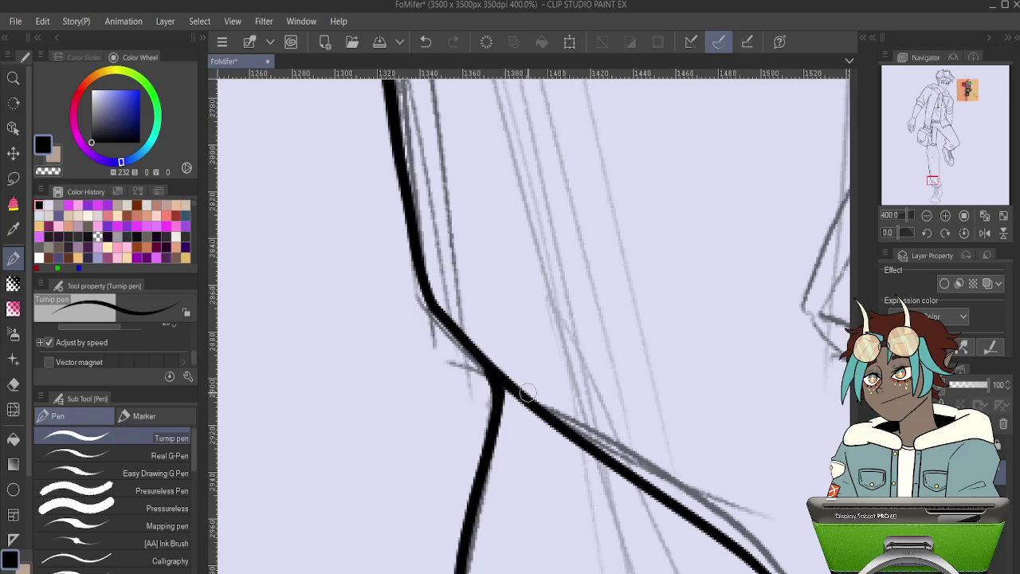
pyautogui.scroll(-10, 532, 392)
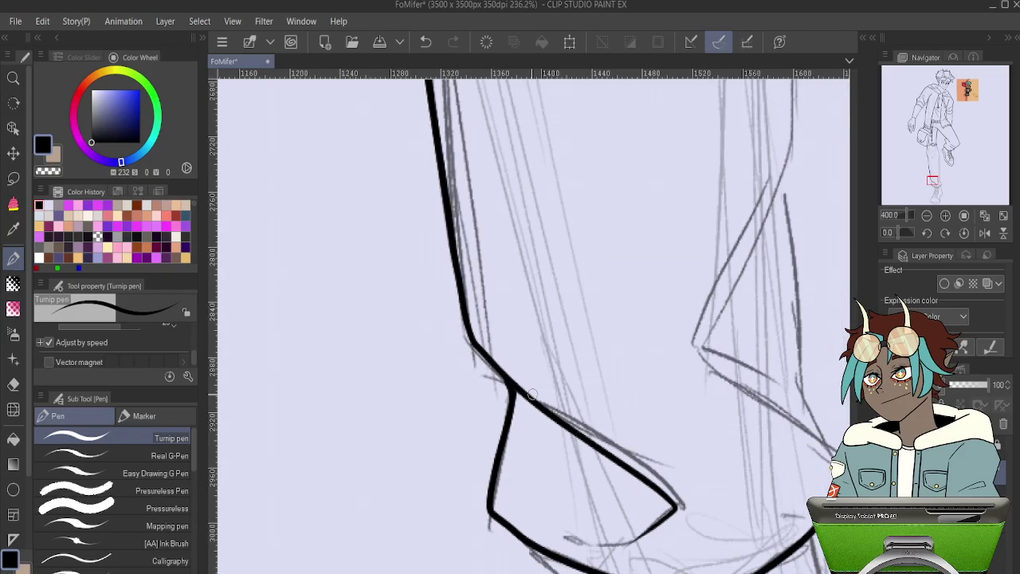
pyautogui.scroll(3, 538, 281)
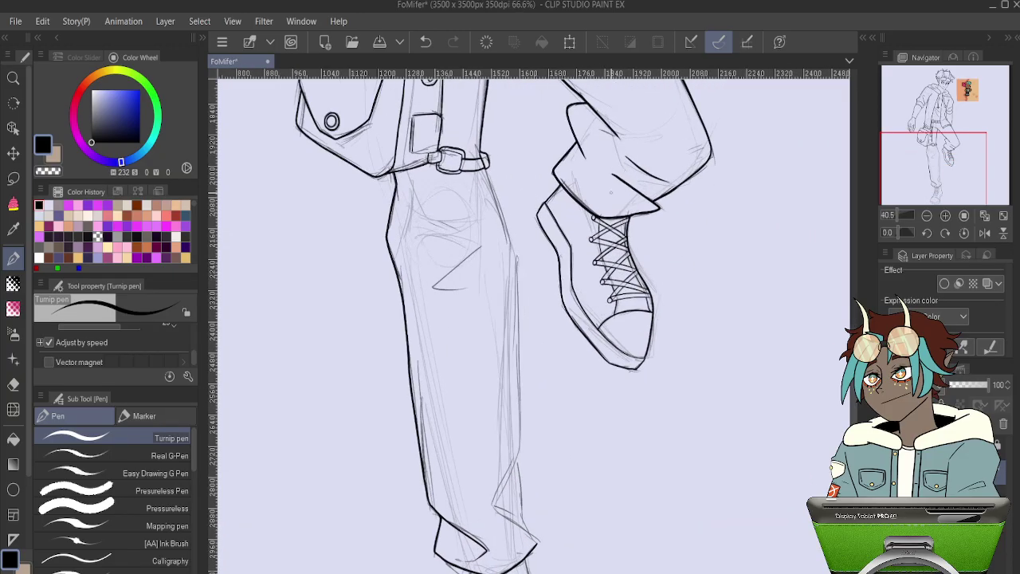
# - Ink the sharp V-shaped fabric fold just below the standing leg's knee, following the sketch
pyautogui.moveTo(538, 282); pyautogui.dragTo(562, 225)
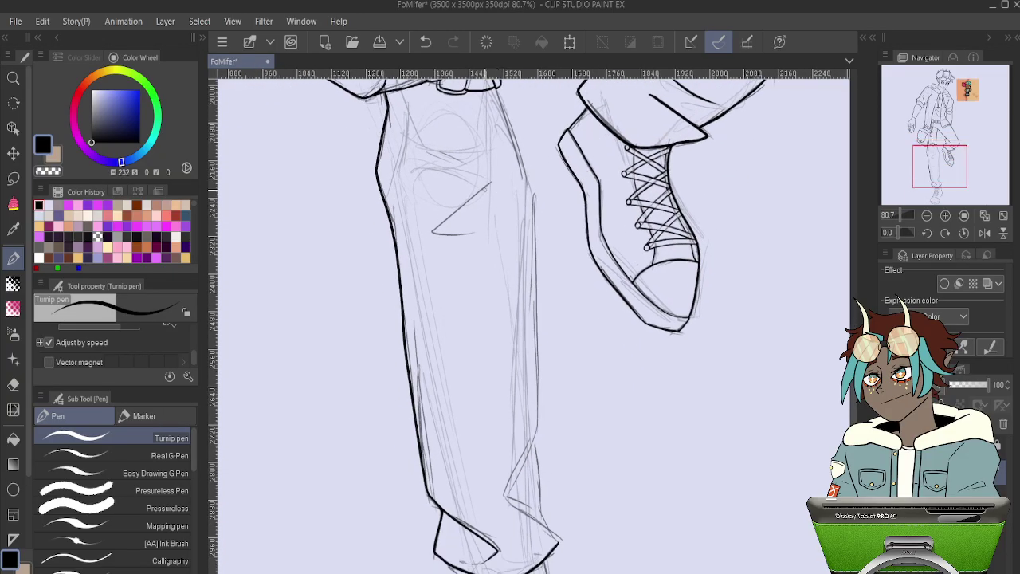
pyautogui.moveTo(459, 228); pyautogui.dragTo(486, 222)
pyautogui.hotkey('ctrl', 'z')
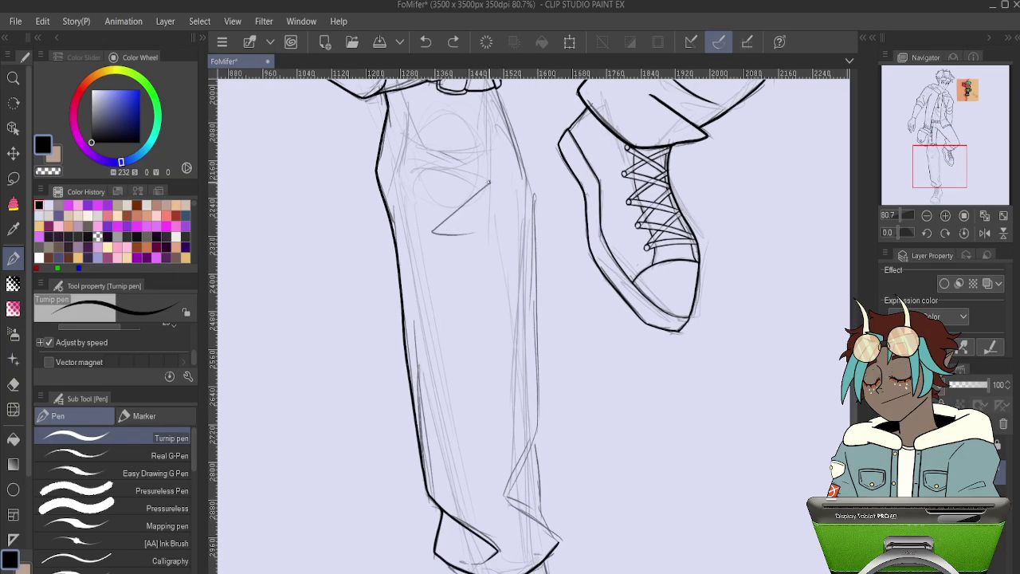
pyautogui.moveTo(490, 183)
pyautogui.mouseDown()
pyautogui.moveTo(462, 230)
pyautogui.moveTo(479, 232)
pyautogui.moveTo(417, 227)
pyautogui.mouseUp()
pyautogui.hotkey('ctrl', 'z')
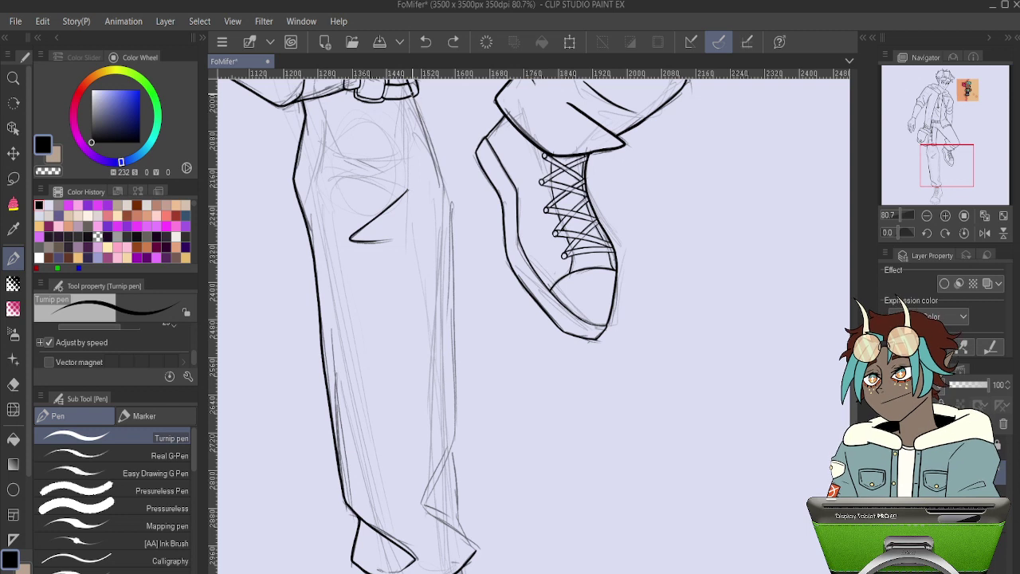
# - Ink the standing leg's inner trouser edge from the thigh strap down, bending inward at the fold above the cuff and back out toward its corner
pyautogui.moveTo(447, 324); pyautogui.dragTo(449, 387)
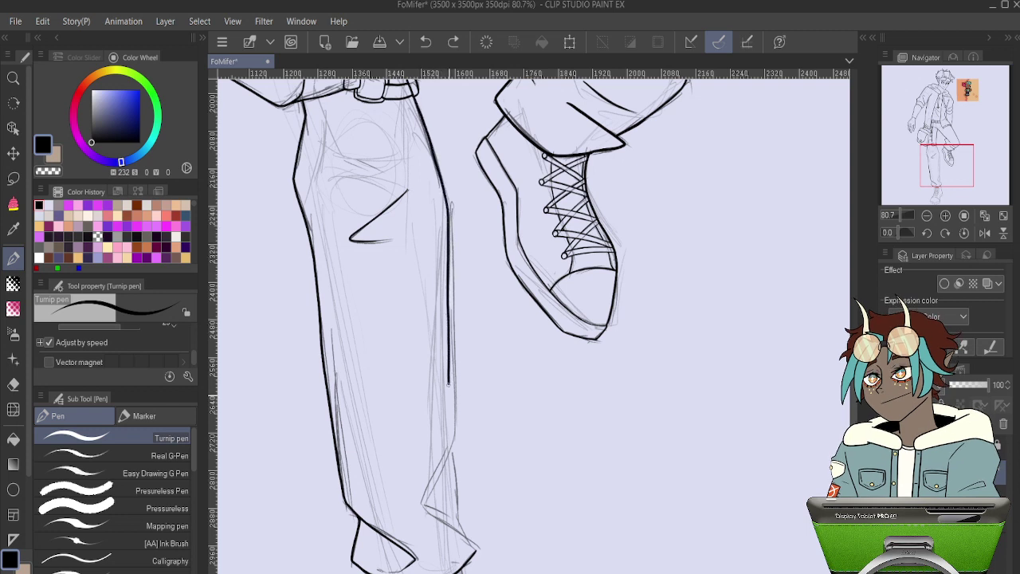
pyautogui.hotkey('ctrl', 'z')
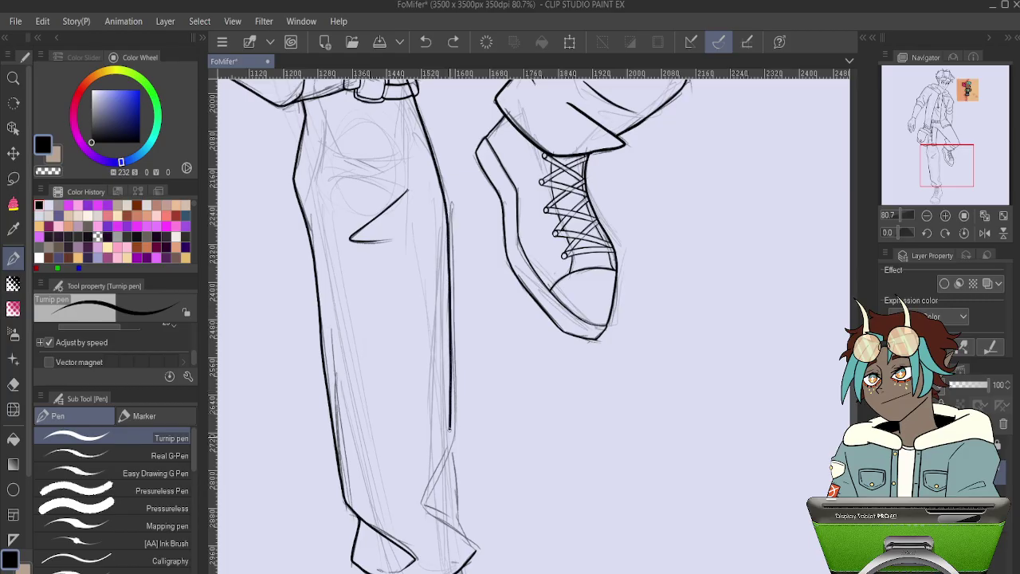
pyautogui.moveTo(471, 526); pyautogui.dragTo(416, 402)
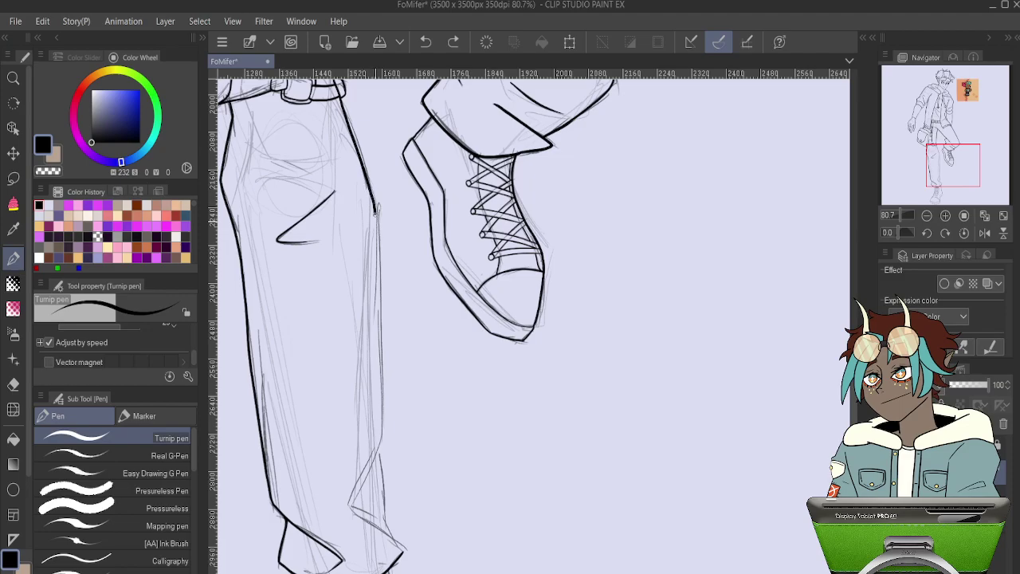
pyautogui.moveTo(376, 398)
pyautogui.mouseDown()
pyautogui.moveTo(359, 488)
pyautogui.moveTo(368, 539)
pyautogui.mouseUp()
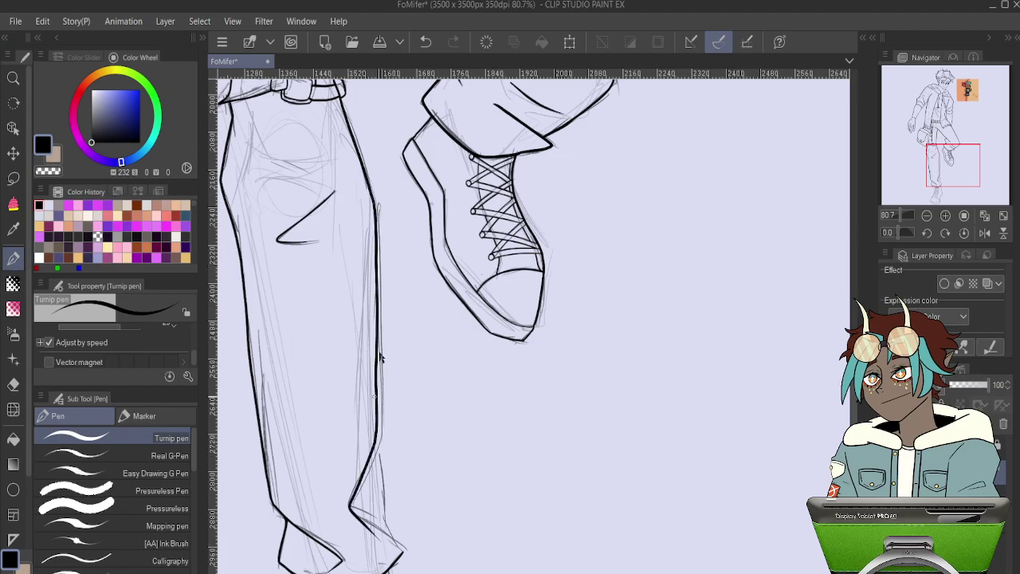
pyautogui.hotkey('ctrl', 'z')
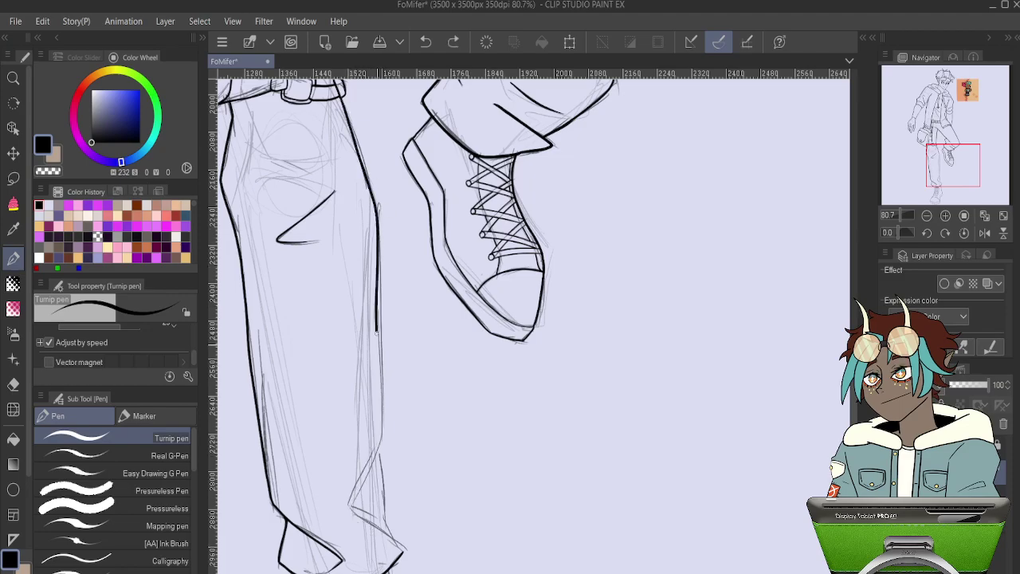
pyautogui.moveTo(350, 504); pyautogui.dragTo(381, 532)
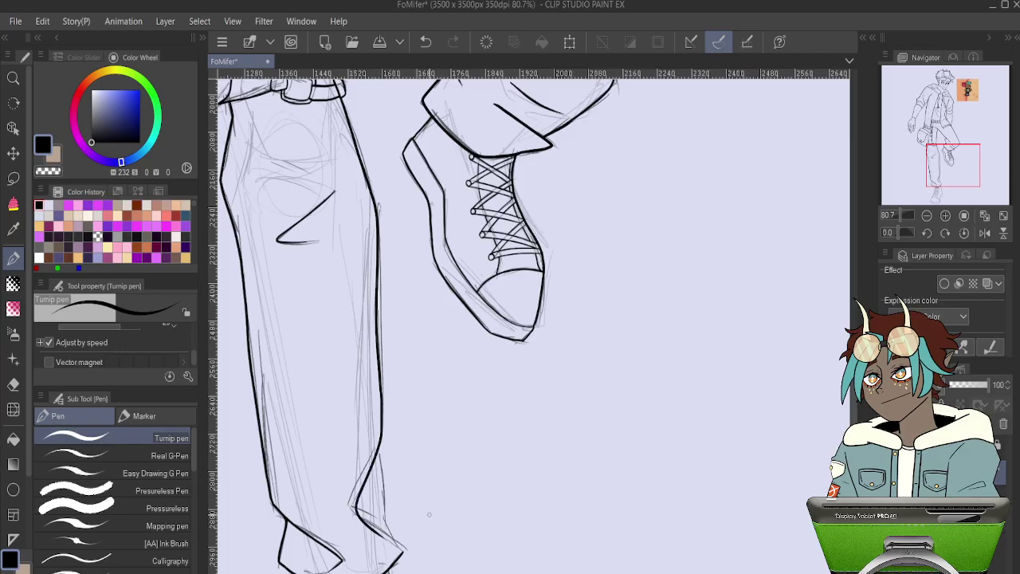
pyautogui.moveTo(468, 426); pyautogui.dragTo(462, 244)
pyautogui.scroll(4, 433, 279)
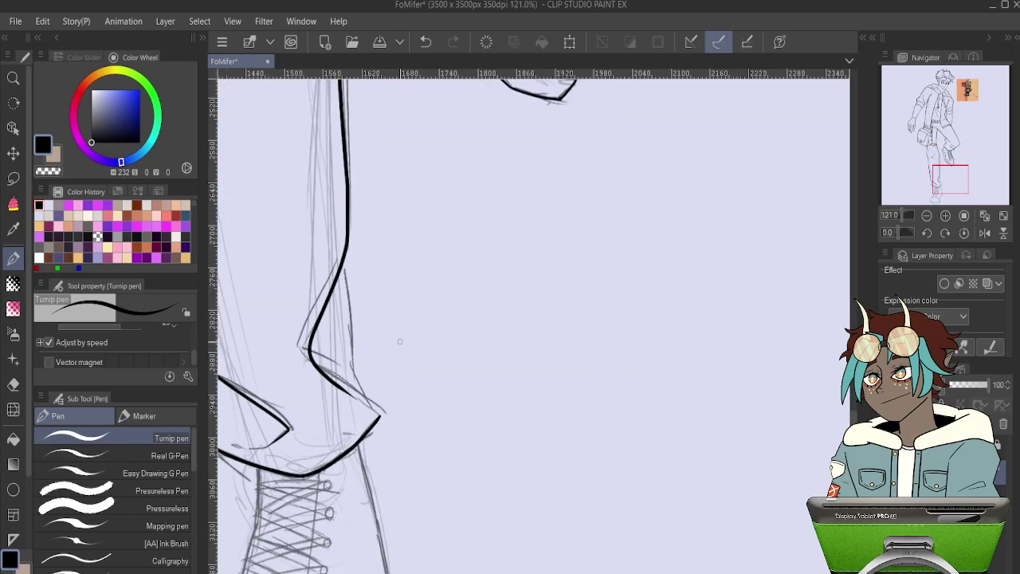
# - Ink the cuff fold's lower edge out to its pointed corner and the outer cuff edge running down from the trouser leg
pyautogui.scroll(-2, 393, 337)
pyautogui.scroll(7, 381, 337)
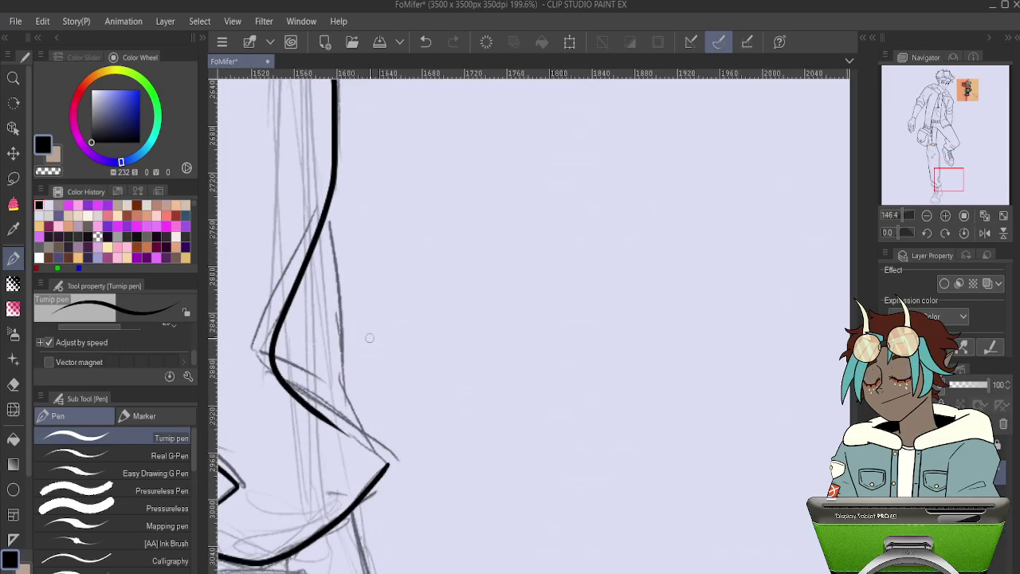
pyautogui.scroll(1, 370, 337)
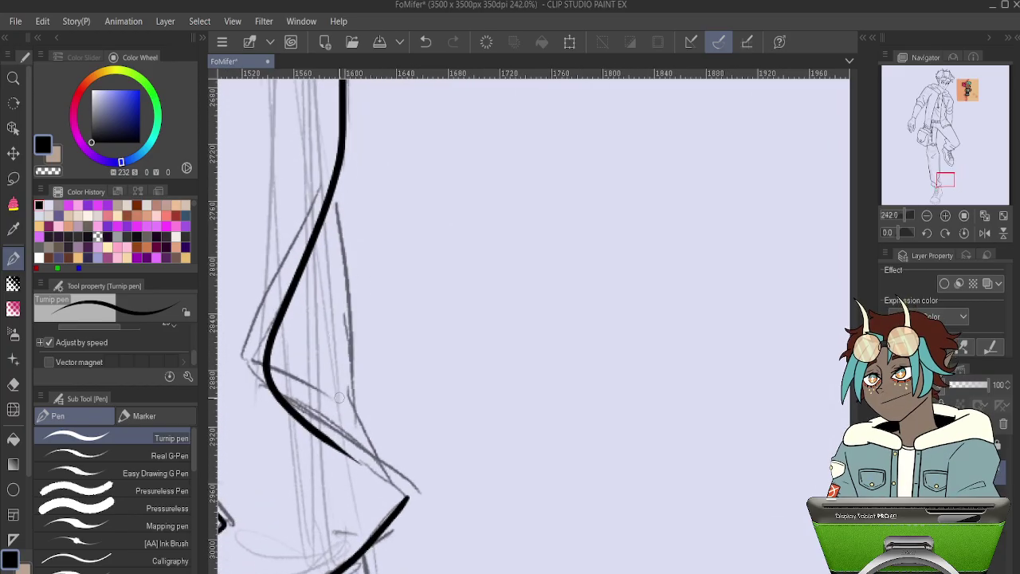
pyautogui.moveTo(322, 437); pyautogui.dragTo(393, 481)
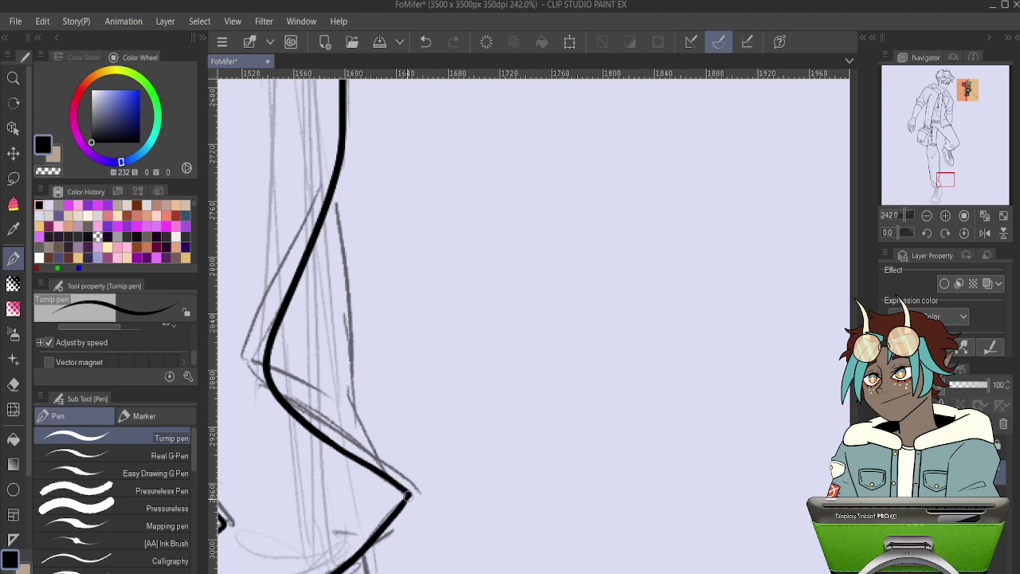
pyautogui.moveTo(333, 179); pyautogui.dragTo(364, 440)
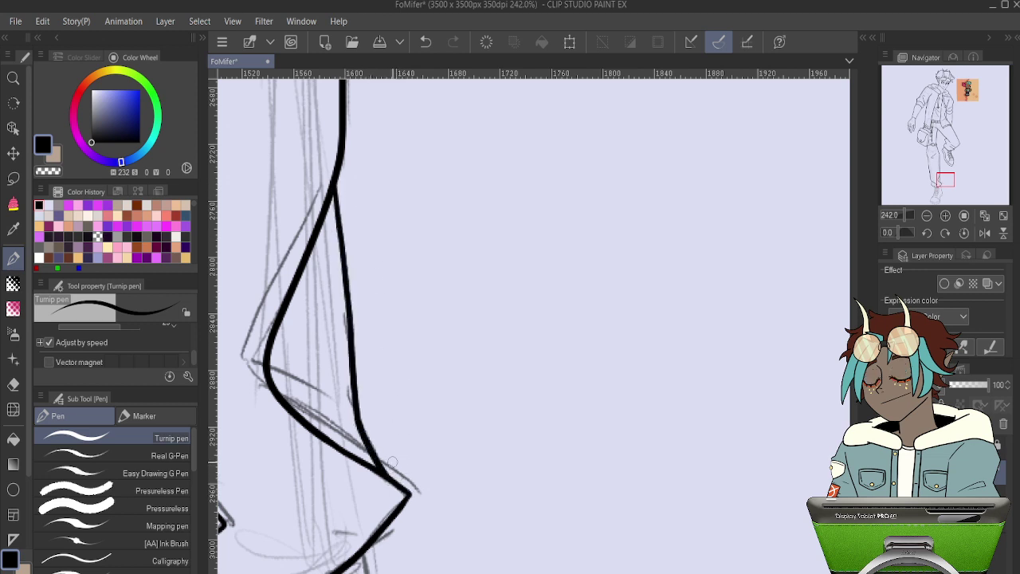
# - Ink the front sole of the standing leg's boot, tracing its upper line, lower line and both short ends
pyautogui.scroll(-3, 399, 303)
pyautogui.scroll(-2, 399, 303)
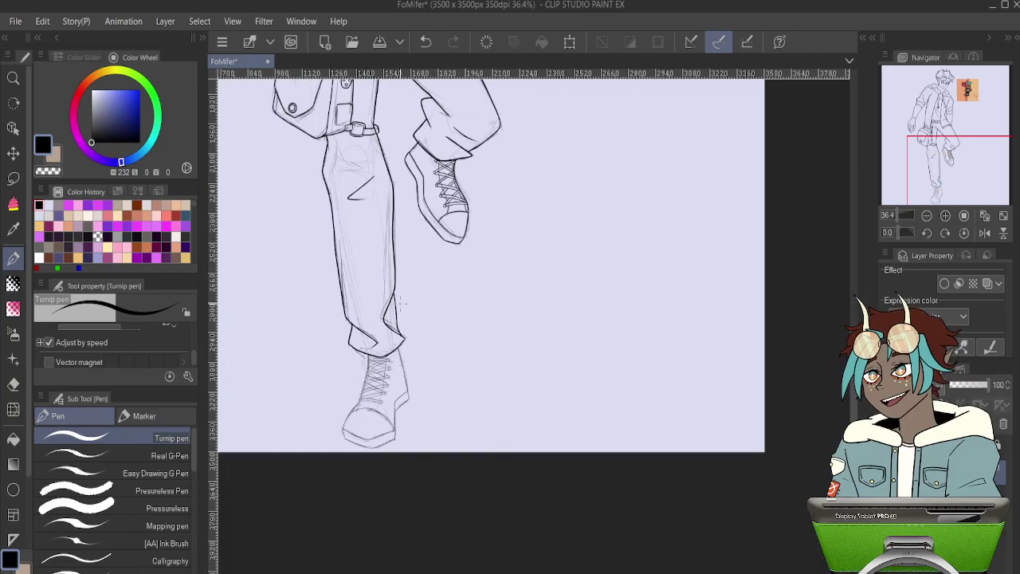
pyautogui.scroll(5, 404, 415)
pyautogui.scroll(2, 405, 414)
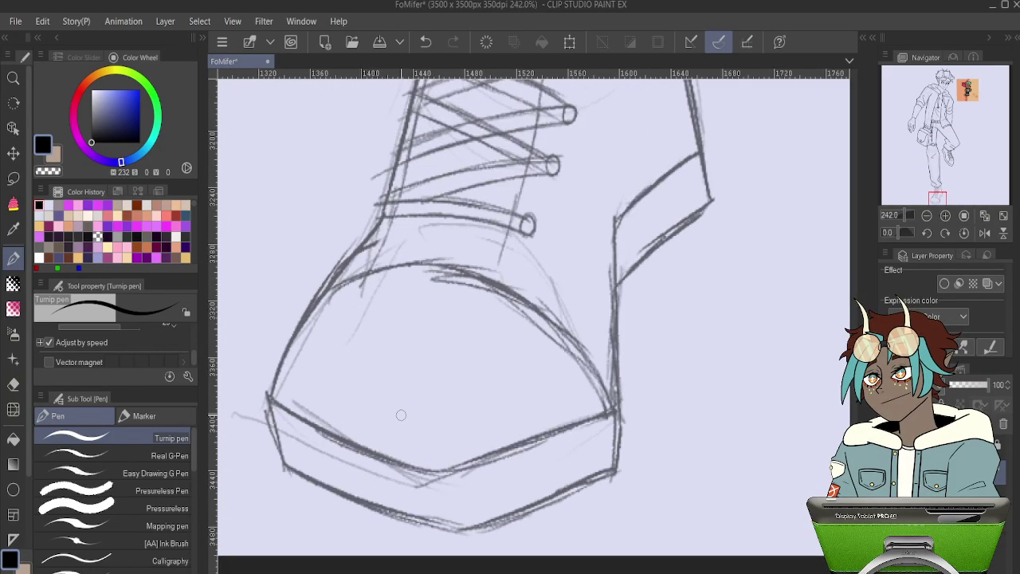
pyautogui.moveTo(617, 407)
pyautogui.mouseDown()
pyautogui.moveTo(504, 450)
pyautogui.moveTo(410, 460)
pyautogui.moveTo(272, 395)
pyautogui.mouseUp()
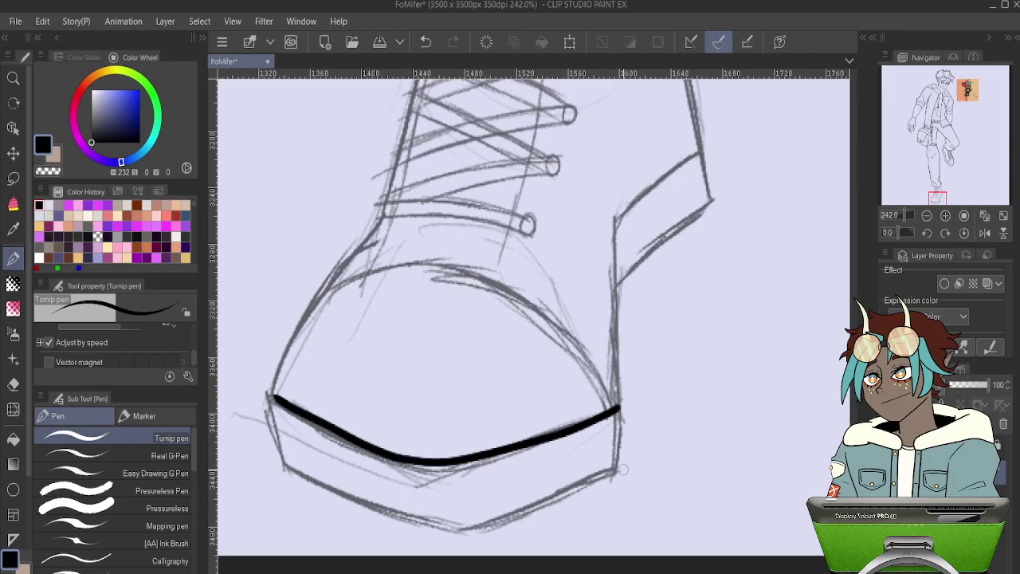
pyautogui.moveTo(619, 470)
pyautogui.mouseDown()
pyautogui.moveTo(463, 526)
pyautogui.moveTo(415, 528)
pyautogui.moveTo(303, 478)
pyautogui.mouseUp()
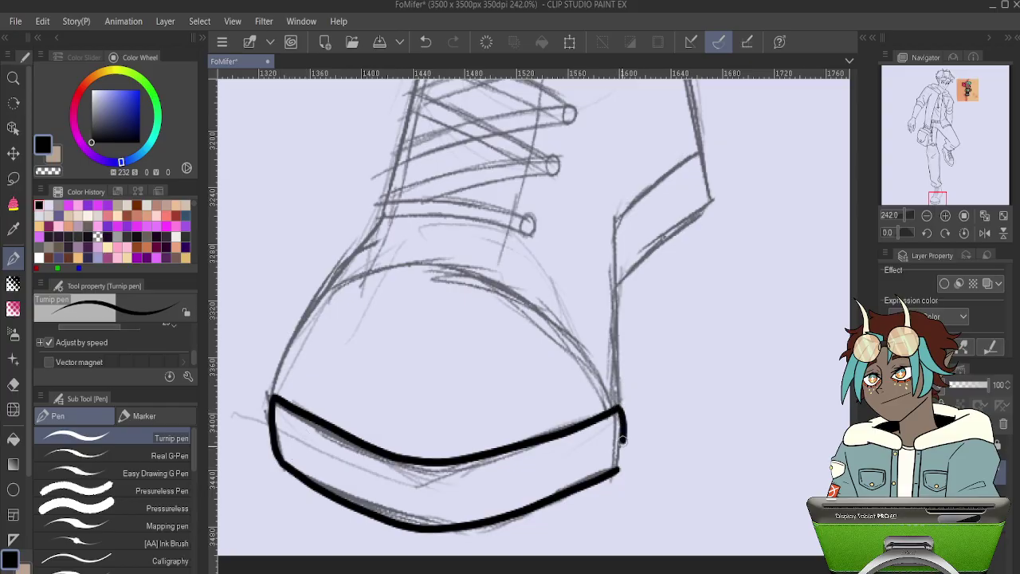
pyautogui.moveTo(622, 441); pyautogui.dragTo(617, 470)
# - Ink the underside of the boot's heel down to the front sole and the back contour from the cuff to the heel
pyautogui.moveTo(711, 205)
pyautogui.mouseDown()
pyautogui.moveTo(629, 312)
pyautogui.moveTo(562, 365)
pyautogui.mouseUp()
pyautogui.moveTo(535, 407); pyautogui.dragTo(536, 514)
pyautogui.moveTo(606, 309); pyautogui.dragTo(519, 406)
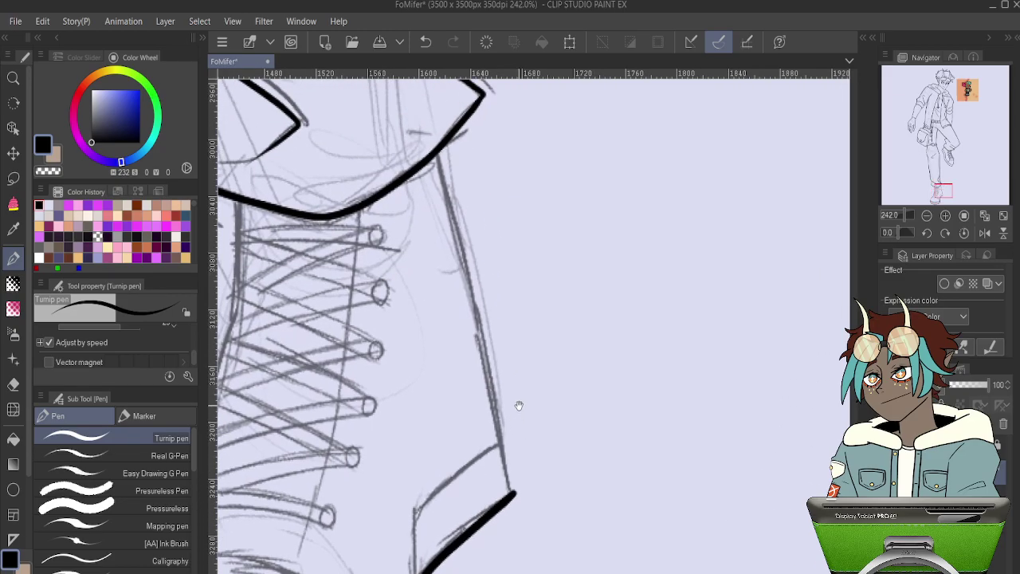
pyautogui.moveTo(437, 155); pyautogui.dragTo(496, 432)
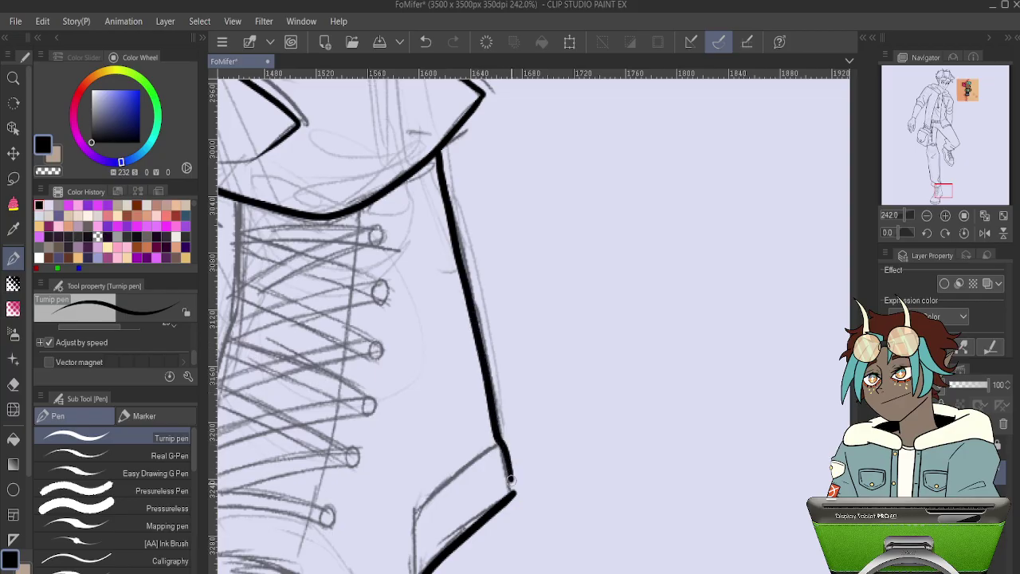
# - Ink the heel block's upper edge from the boot's back contour, curving down its inner side to the arch line
pyautogui.moveTo(542, 464); pyautogui.dragTo(616, 231)
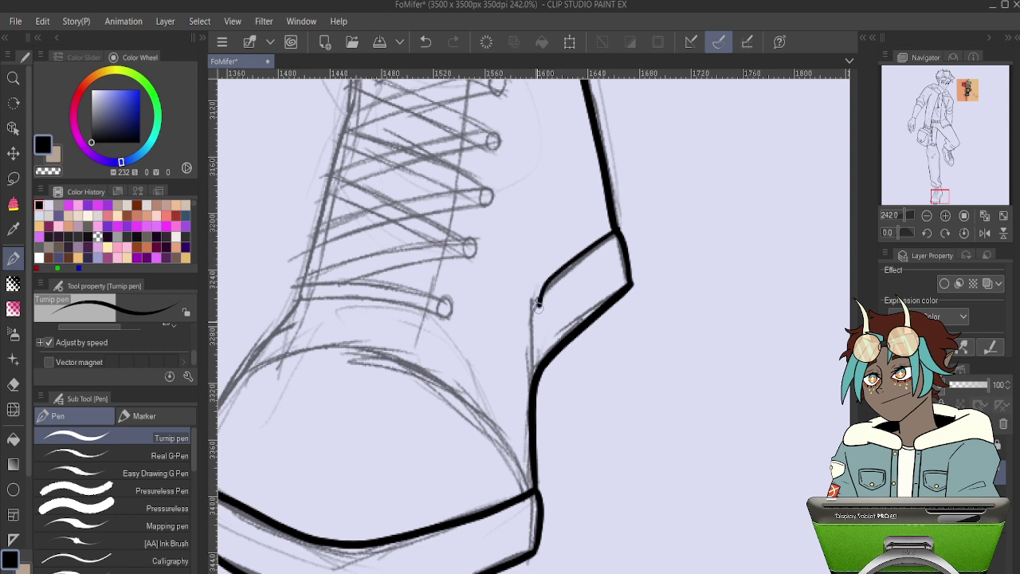
pyautogui.moveTo(538, 306); pyautogui.dragTo(536, 391)
pyautogui.hotkey('ctrl', 'z')
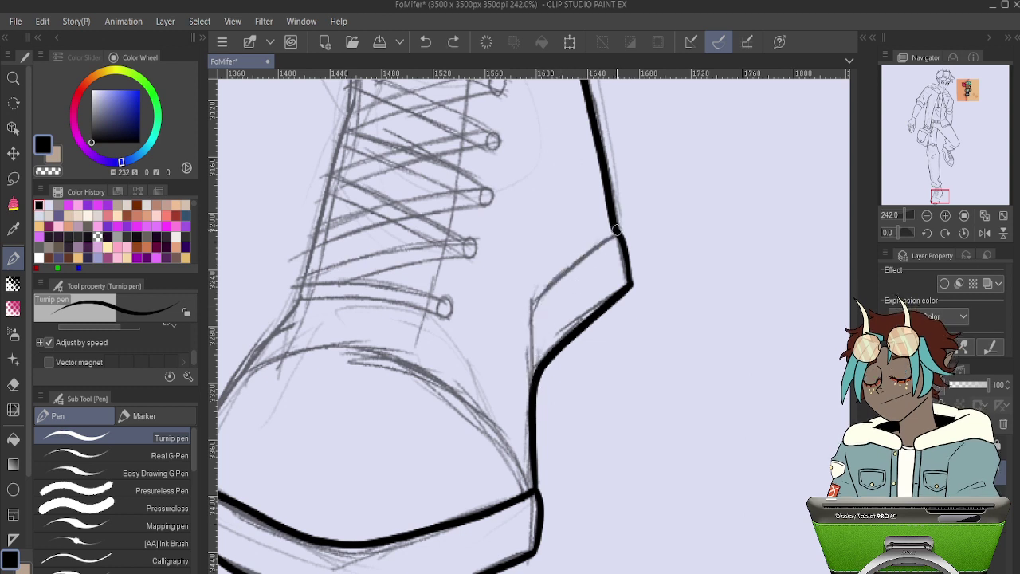
pyautogui.moveTo(619, 227)
pyautogui.mouseDown()
pyautogui.moveTo(542, 290)
pyautogui.moveTo(534, 415)
pyautogui.mouseUp()
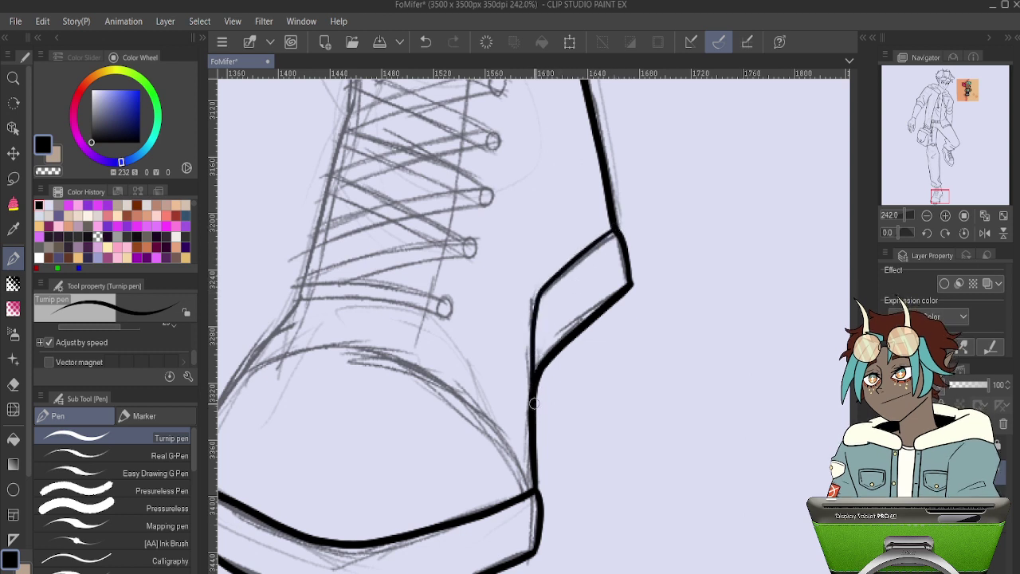
pyautogui.hotkey('ctrl', 'z')
pyautogui.moveTo(616, 227)
pyautogui.mouseDown()
pyautogui.moveTo(537, 310)
pyautogui.moveTo(537, 392)
pyautogui.mouseUp()
pyautogui.hotkey('ctrl', 'z')
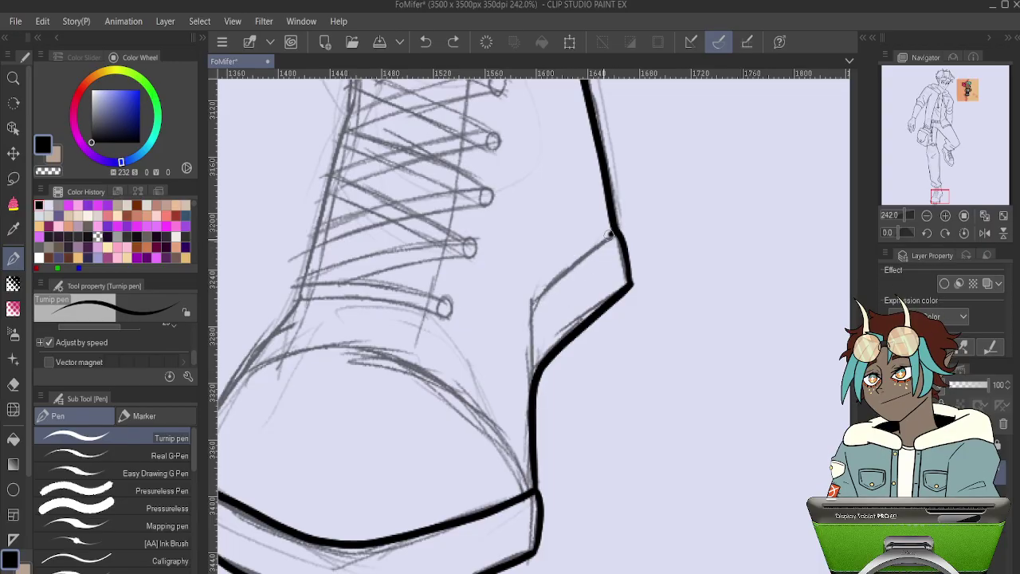
pyautogui.moveTo(616, 231)
pyautogui.mouseDown()
pyautogui.moveTo(534, 306)
pyautogui.moveTo(536, 415)
pyautogui.moveTo(658, 364)
pyautogui.moveTo(675, 380)
pyautogui.mouseUp()
# - Ink the boot's front contour from the trouser cuff down over the instep to the toe end of the sole
pyautogui.moveTo(491, 321); pyautogui.dragTo(566, 350)
pyautogui.moveTo(556, 278)
pyautogui.mouseDown()
pyautogui.moveTo(501, 396)
pyautogui.moveTo(481, 413)
pyautogui.moveTo(493, 375)
pyautogui.mouseUp()
pyautogui.moveTo(516, 116)
pyautogui.mouseDown()
pyautogui.moveTo(533, 94)
pyautogui.moveTo(501, 277)
pyautogui.moveTo(463, 400)
pyautogui.moveTo(363, 571)
pyautogui.mouseUp()
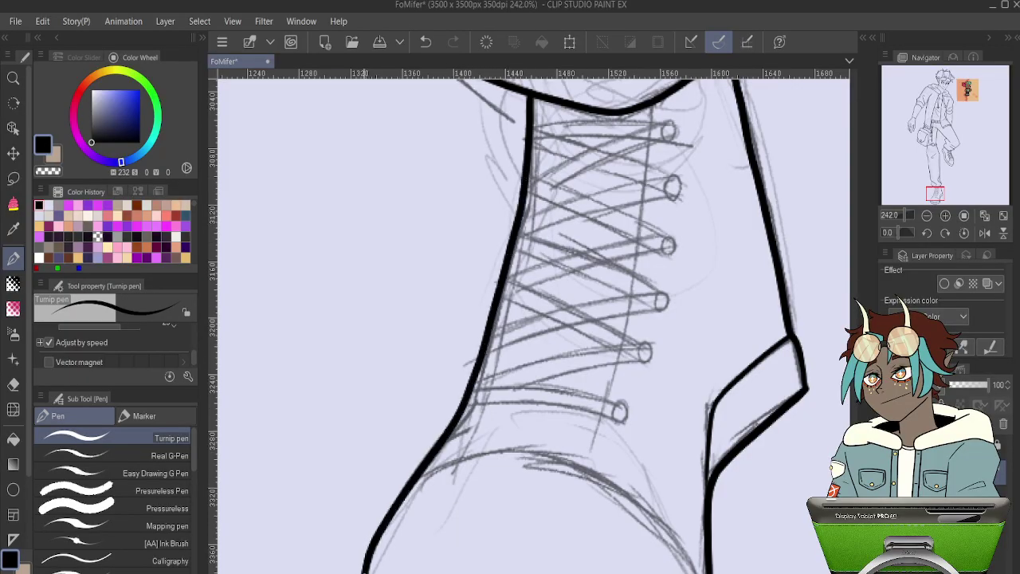
pyautogui.moveTo(458, 420); pyautogui.dragTo(501, 218)
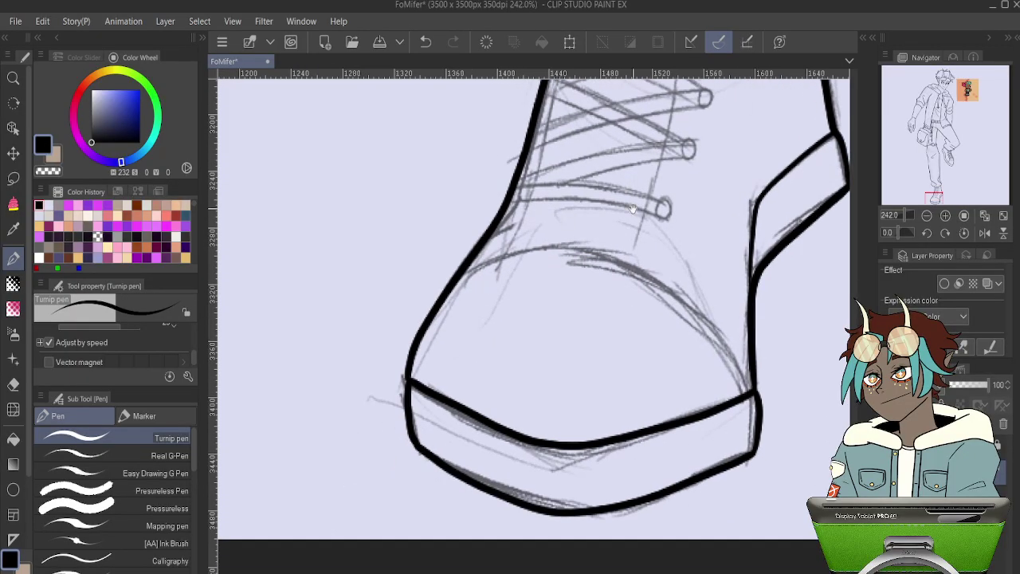
pyautogui.moveTo(632, 209); pyautogui.dragTo(521, 227)
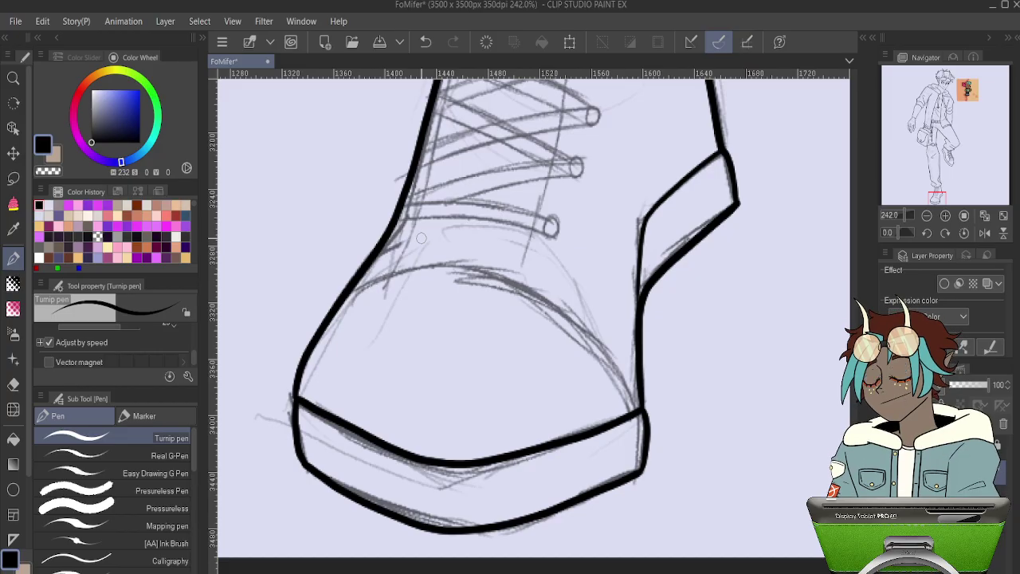
# - Ink the six small oval lace eyelets down the side of the boot, from below the cuff to the instep
pyautogui.scroll(-8, 421, 238)
pyautogui.scroll(12, 470, 191)
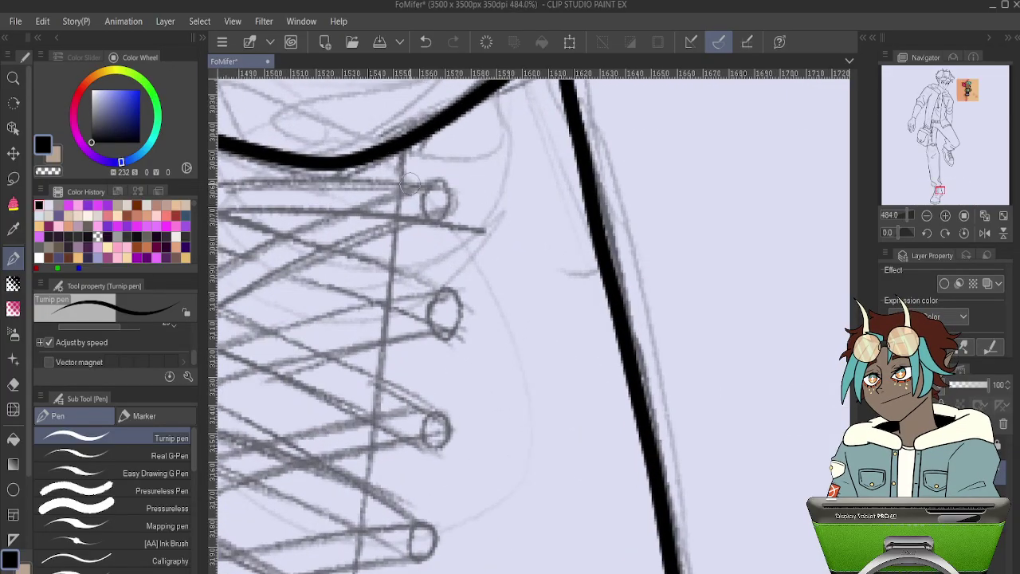
pyautogui.moveTo(440, 214)
pyautogui.mouseDown()
pyautogui.moveTo(459, 188)
pyautogui.moveTo(471, 212)
pyautogui.mouseUp()
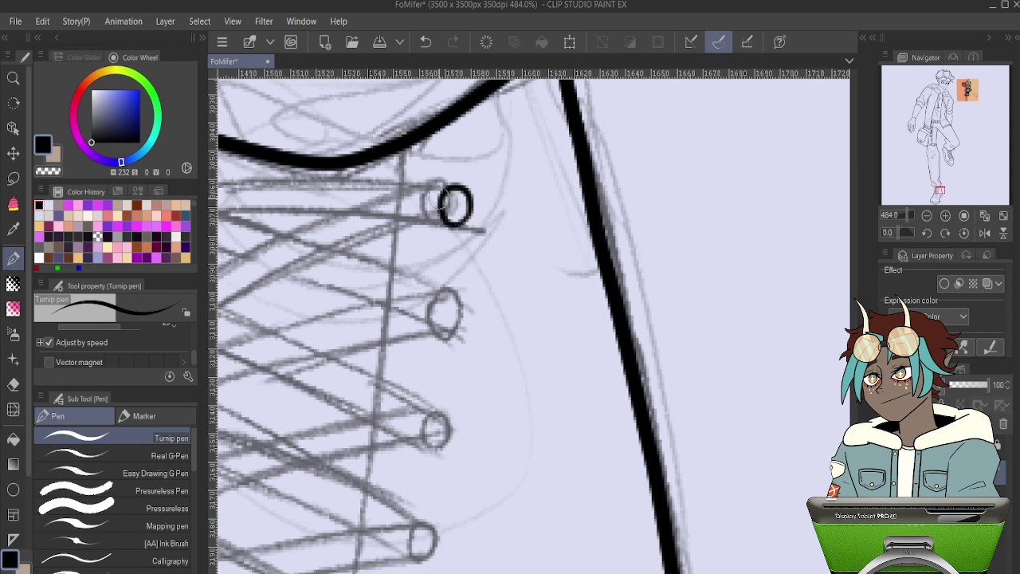
pyautogui.moveTo(434, 323)
pyautogui.mouseDown()
pyautogui.moveTo(431, 299)
pyautogui.moveTo(455, 301)
pyautogui.mouseUp()
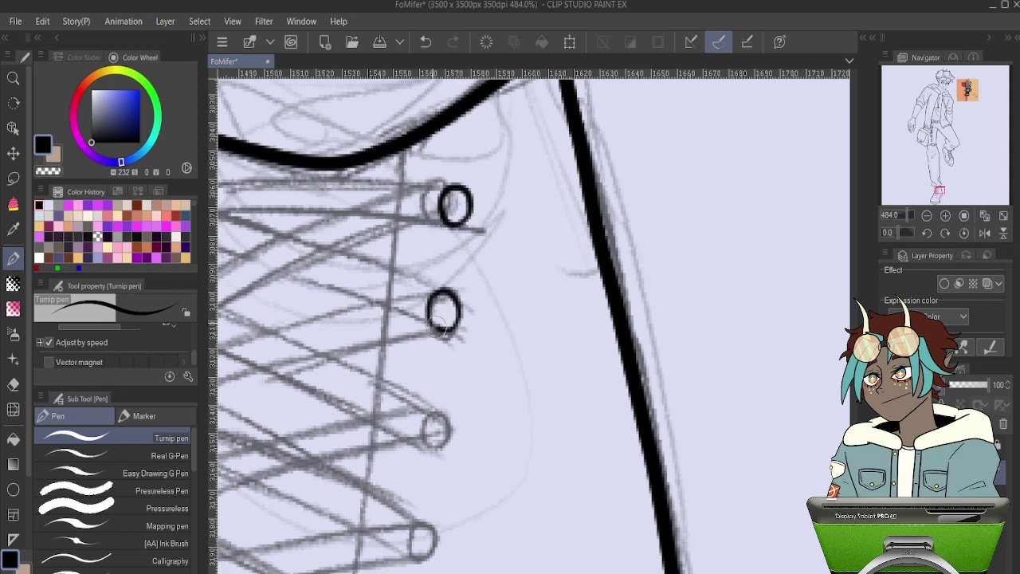
pyautogui.moveTo(461, 408)
pyautogui.mouseDown()
pyautogui.moveTo(468, 289)
pyautogui.moveTo(434, 320)
pyautogui.mouseUp()
pyautogui.moveTo(455, 378); pyautogui.dragTo(505, 271)
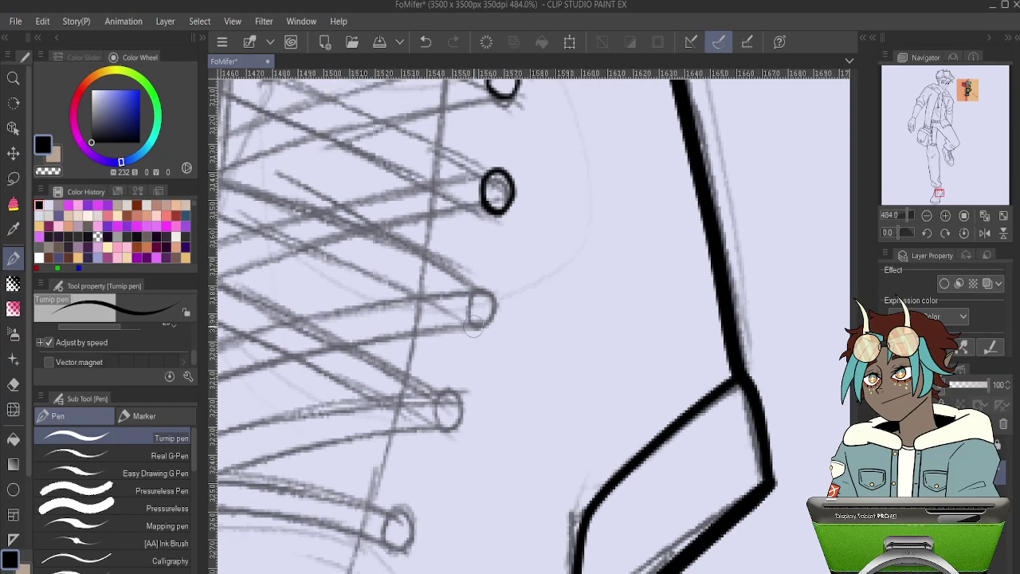
pyautogui.moveTo(473, 328); pyautogui.dragTo(487, 292)
pyautogui.moveTo(513, 352); pyautogui.dragTo(544, 231)
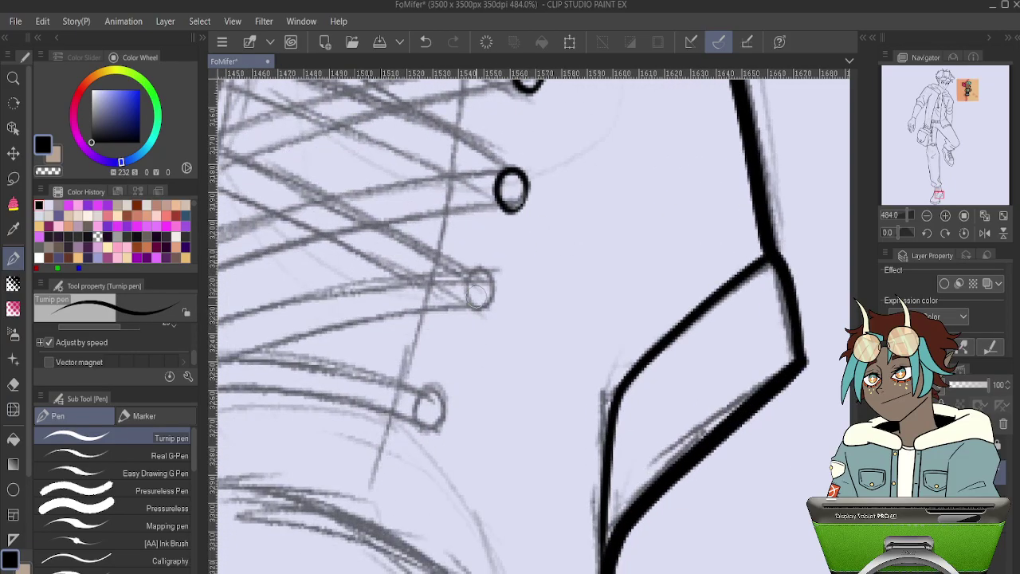
pyautogui.moveTo(477, 313)
pyautogui.mouseDown()
pyautogui.moveTo(471, 281)
pyautogui.moveTo(499, 297)
pyautogui.moveTo(479, 329)
pyautogui.moveTo(531, 256)
pyautogui.mouseUp()
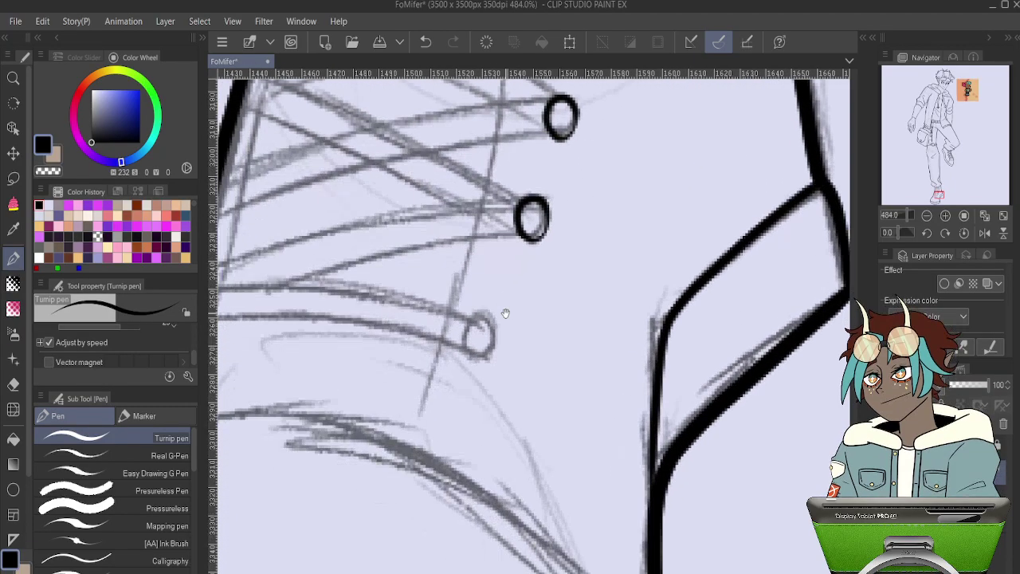
pyautogui.moveTo(476, 356)
pyautogui.mouseDown()
pyautogui.moveTo(470, 330)
pyautogui.moveTo(496, 323)
pyautogui.moveTo(494, 350)
pyautogui.moveTo(476, 351)
pyautogui.moveTo(492, 314)
pyautogui.moveTo(510, 334)
pyautogui.moveTo(503, 359)
pyautogui.moveTo(485, 356)
pyautogui.moveTo(624, 276)
pyautogui.moveTo(659, 193)
pyautogui.mouseUp()
pyautogui.hotkey('ctrl', 'z')
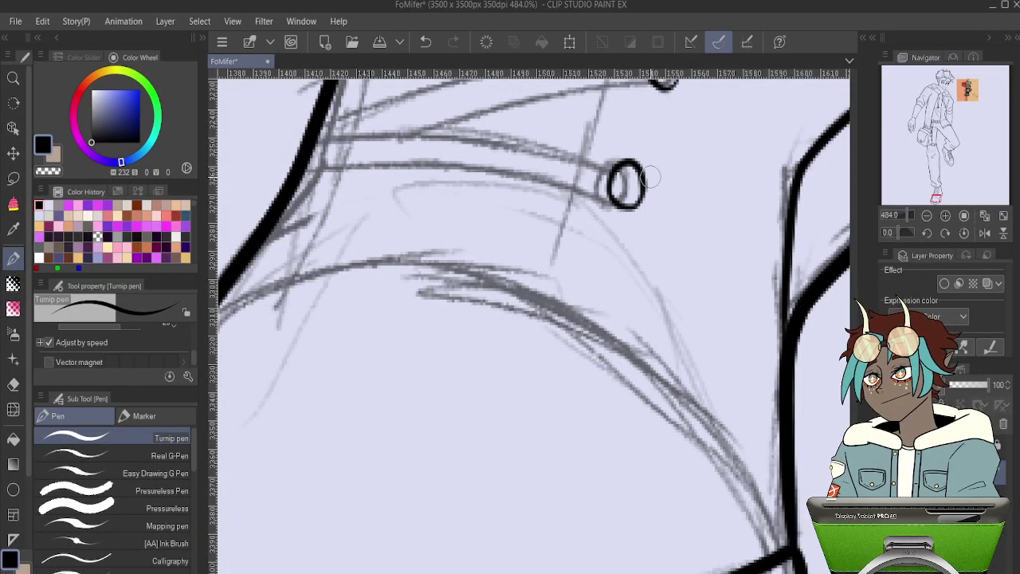
# - Ink the toe cap's curved seam from the boot's front contour across to the opposite corner of the sole
pyautogui.scroll(-8, 650, 177)
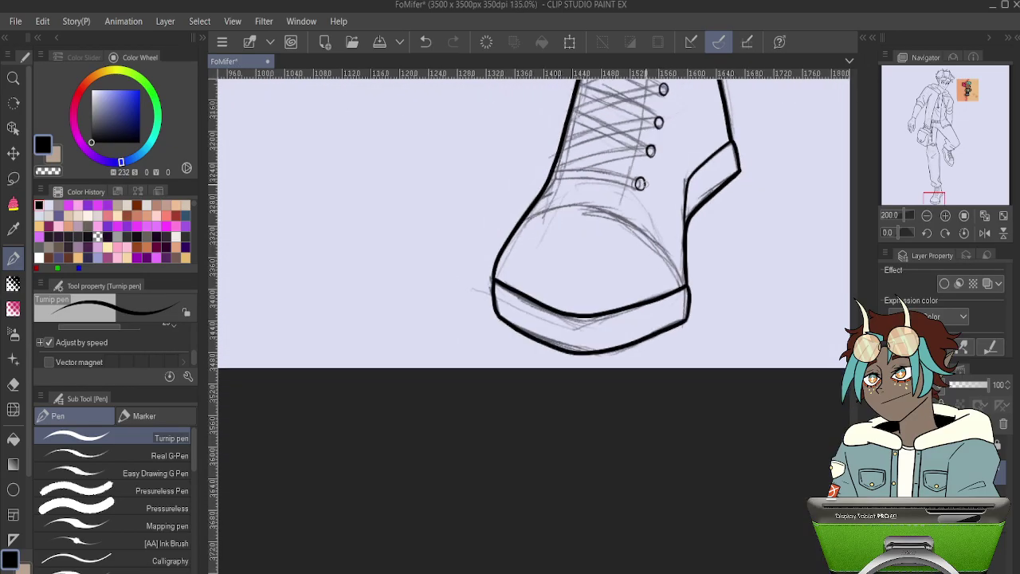
pyautogui.scroll(5, 723, 209)
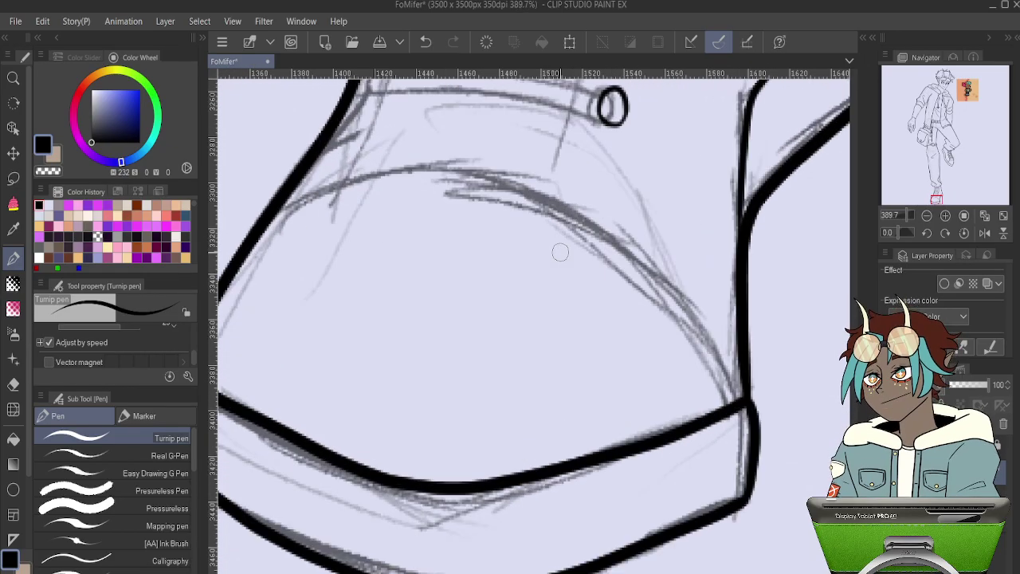
pyautogui.moveTo(269, 216)
pyautogui.mouseDown()
pyautogui.moveTo(383, 165)
pyautogui.moveTo(416, 161)
pyautogui.mouseUp()
pyautogui.hotkey('ctrl', 'z')
pyautogui.moveTo(269, 215)
pyautogui.mouseDown()
pyautogui.moveTo(383, 169)
pyautogui.moveTo(526, 209)
pyautogui.mouseUp()
pyautogui.hotkey('ctrl', 'z')
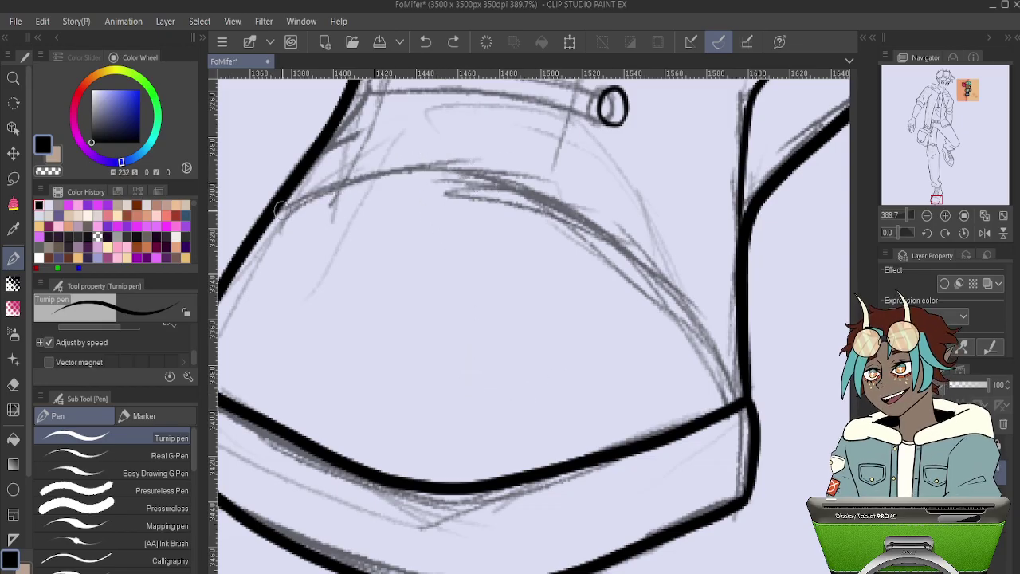
pyautogui.moveTo(270, 215)
pyautogui.mouseDown()
pyautogui.moveTo(330, 188)
pyautogui.moveTo(412, 172)
pyautogui.moveTo(538, 196)
pyautogui.moveTo(633, 259)
pyautogui.moveTo(735, 392)
pyautogui.mouseUp()
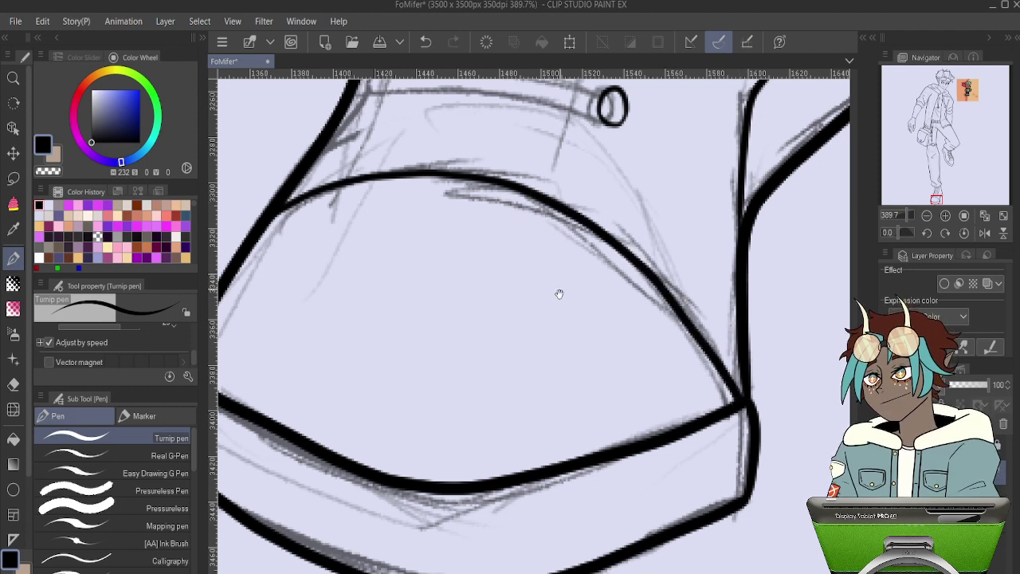
# - Ink the lower and upper edges of the bottom lace from its eyelet to the boot's front contour
pyautogui.moveTo(618, 183); pyautogui.dragTo(581, 392)
pyautogui.moveTo(666, 230)
pyautogui.mouseDown()
pyautogui.moveTo(595, 417)
pyautogui.moveTo(731, 256)
pyautogui.mouseUp()
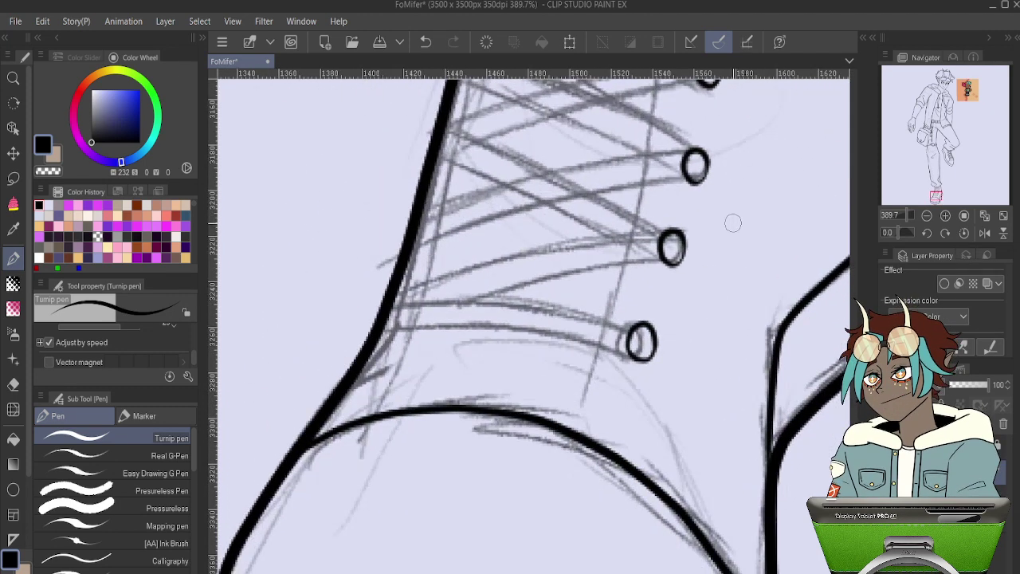
pyautogui.scroll(5, 504, 339)
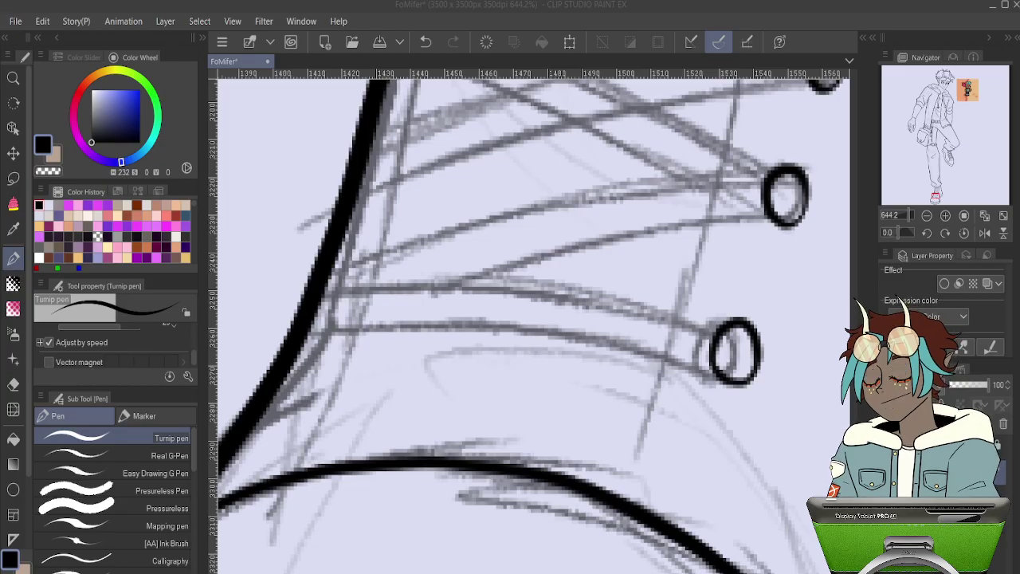
pyautogui.scroll(1, 363, 275)
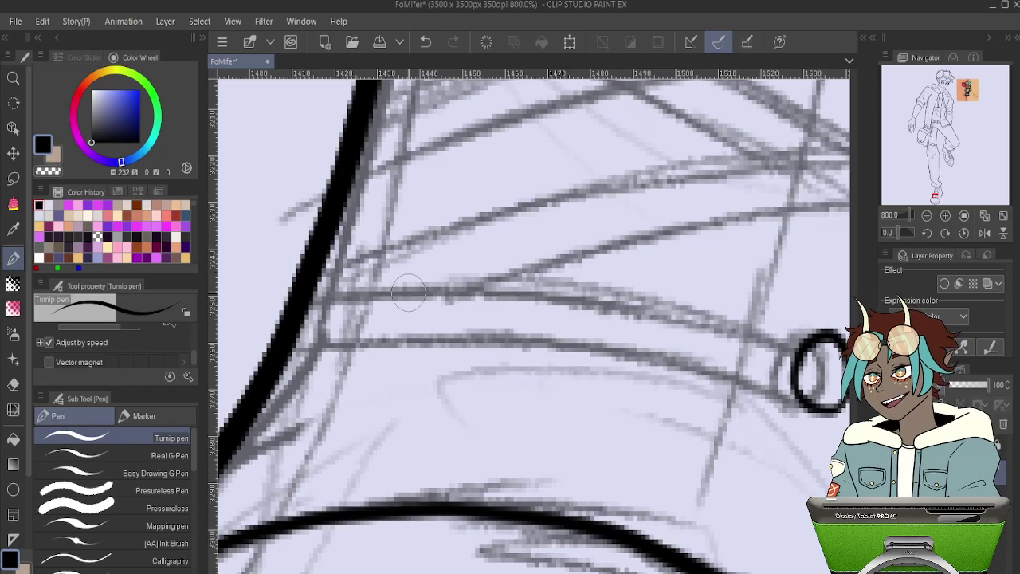
pyautogui.moveTo(799, 406)
pyautogui.mouseDown()
pyautogui.moveTo(612, 346)
pyautogui.moveTo(425, 325)
pyautogui.moveTo(299, 341)
pyautogui.mouseUp()
pyautogui.hotkey('ctrl', 'z')
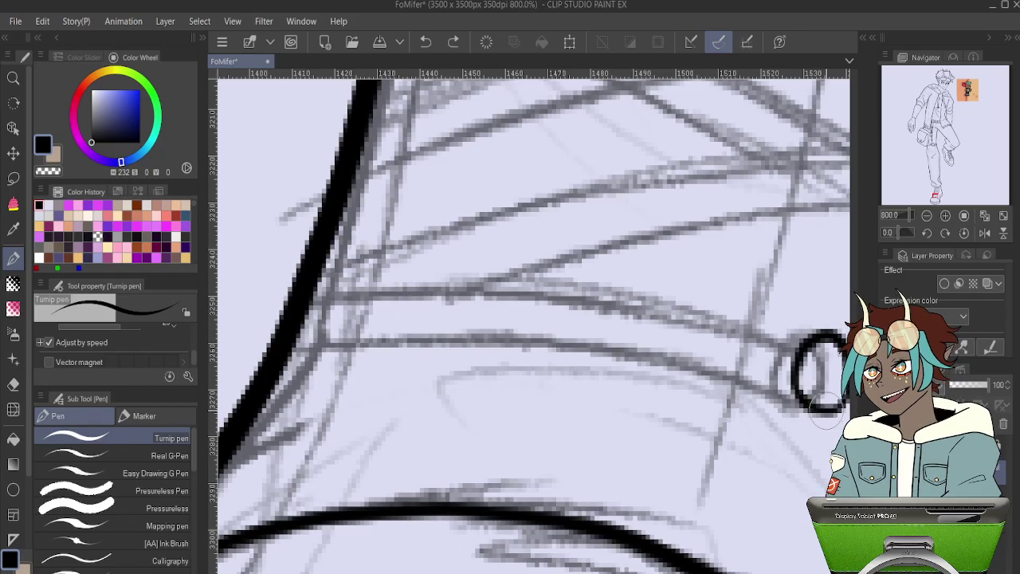
pyautogui.moveTo(821, 408)
pyautogui.mouseDown()
pyautogui.moveTo(660, 367)
pyautogui.moveTo(487, 346)
pyautogui.moveTo(294, 343)
pyautogui.mouseUp()
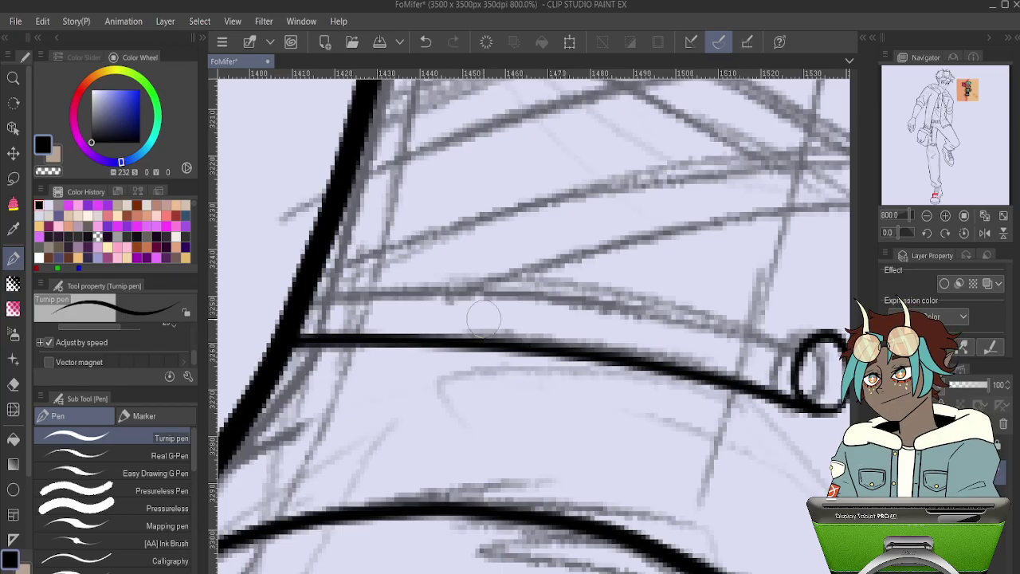
pyautogui.moveTo(807, 338)
pyautogui.mouseDown()
pyautogui.moveTo(598, 302)
pyautogui.moveTo(434, 285)
pyautogui.moveTo(287, 276)
pyautogui.mouseUp()
# - Ink the lower and upper edges of the lace running from the second-lowest eyelet down to the bottom lace and boot's front contour
pyautogui.moveTo(653, 349)
pyautogui.mouseDown()
pyautogui.moveTo(520, 444)
pyautogui.moveTo(516, 464)
pyautogui.moveTo(609, 398)
pyautogui.moveTo(673, 399)
pyautogui.moveTo(706, 380)
pyautogui.mouseUp()
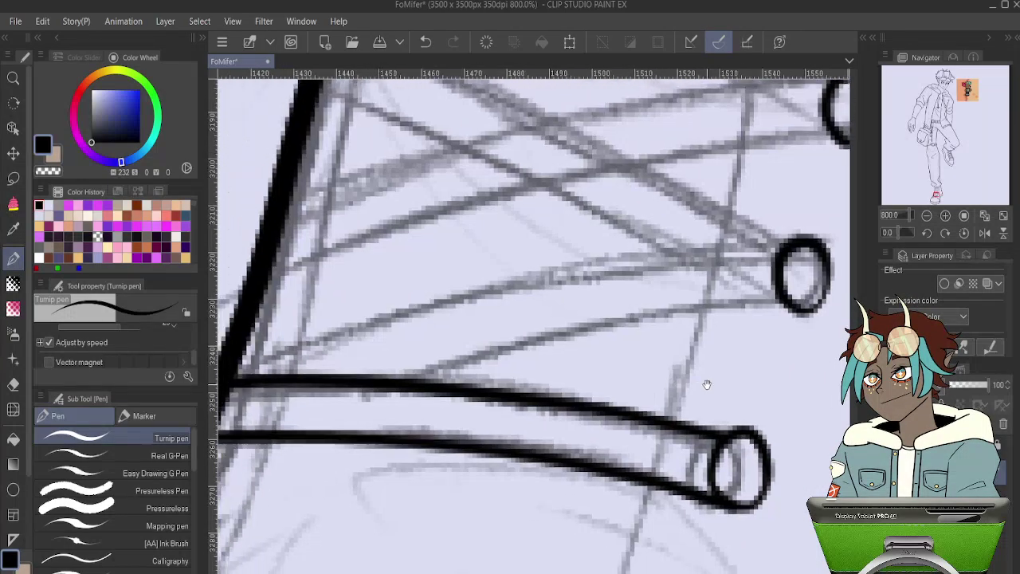
pyautogui.moveTo(817, 313)
pyautogui.mouseDown()
pyautogui.moveTo(589, 317)
pyautogui.moveTo(351, 375)
pyautogui.mouseUp()
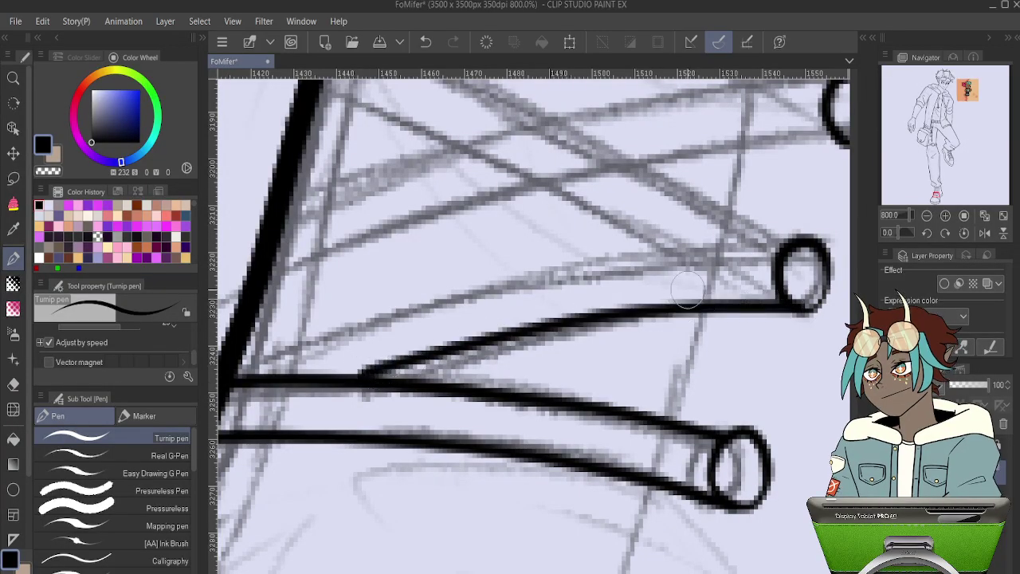
pyautogui.moveTo(797, 243)
pyautogui.mouseDown()
pyautogui.moveTo(594, 269)
pyautogui.moveTo(236, 355)
pyautogui.mouseUp()
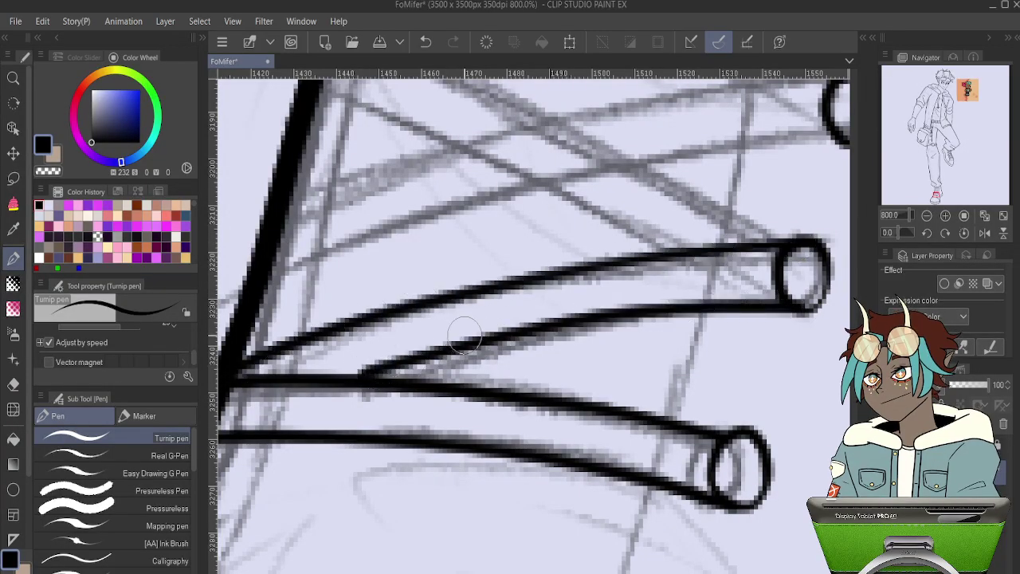
# - Ink both edges of the lace rising diagonally from the second-lowest eyelet up to the boot's front contour
pyautogui.moveTo(752, 251)
pyautogui.mouseDown()
pyautogui.moveTo(703, 413)
pyautogui.moveTo(737, 422)
pyautogui.mouseUp()
pyautogui.moveTo(793, 408)
pyautogui.mouseDown()
pyautogui.moveTo(702, 355)
pyautogui.moveTo(399, 225)
pyautogui.moveTo(305, 201)
pyautogui.mouseUp()
pyautogui.hotkey('ctrl', 'z')
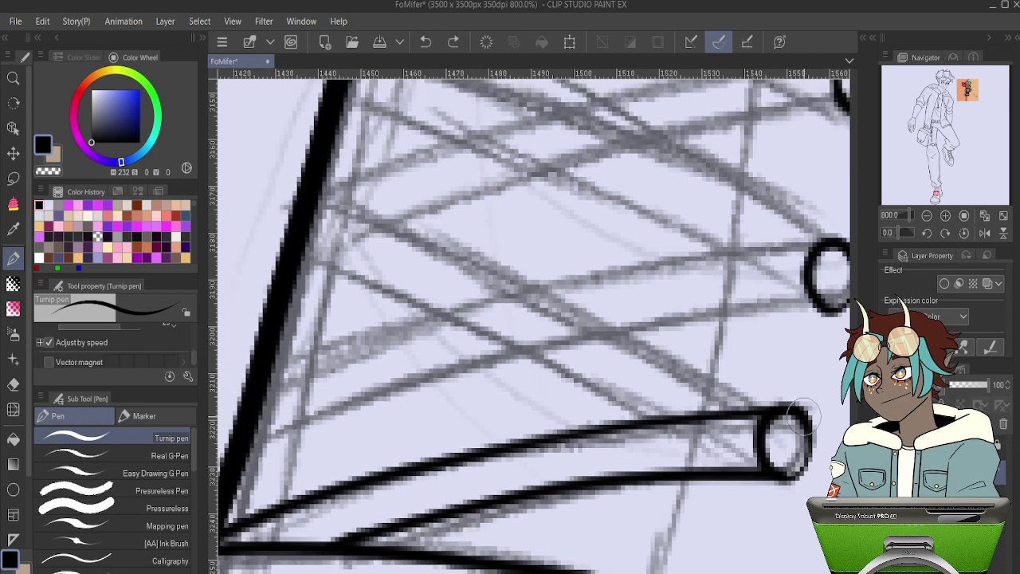
pyautogui.moveTo(793, 408)
pyautogui.mouseDown()
pyautogui.moveTo(550, 285)
pyautogui.moveTo(309, 196)
pyautogui.mouseUp()
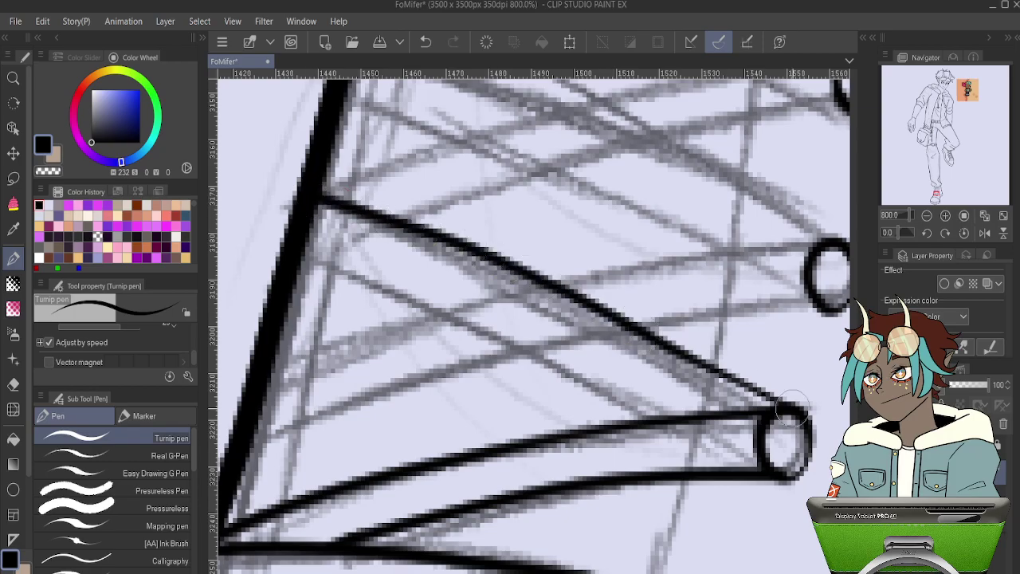
pyautogui.hotkey('ctrl', 'z')
pyautogui.moveTo(785, 415)
pyautogui.mouseDown()
pyautogui.moveTo(617, 323)
pyautogui.moveTo(319, 196)
pyautogui.mouseUp()
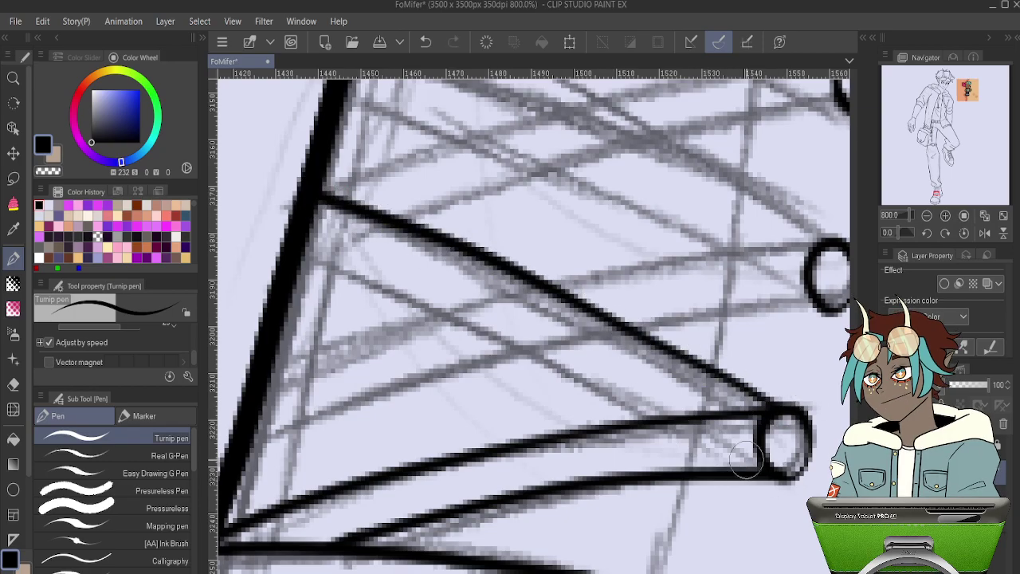
pyautogui.moveTo(684, 416); pyautogui.dragTo(314, 251)
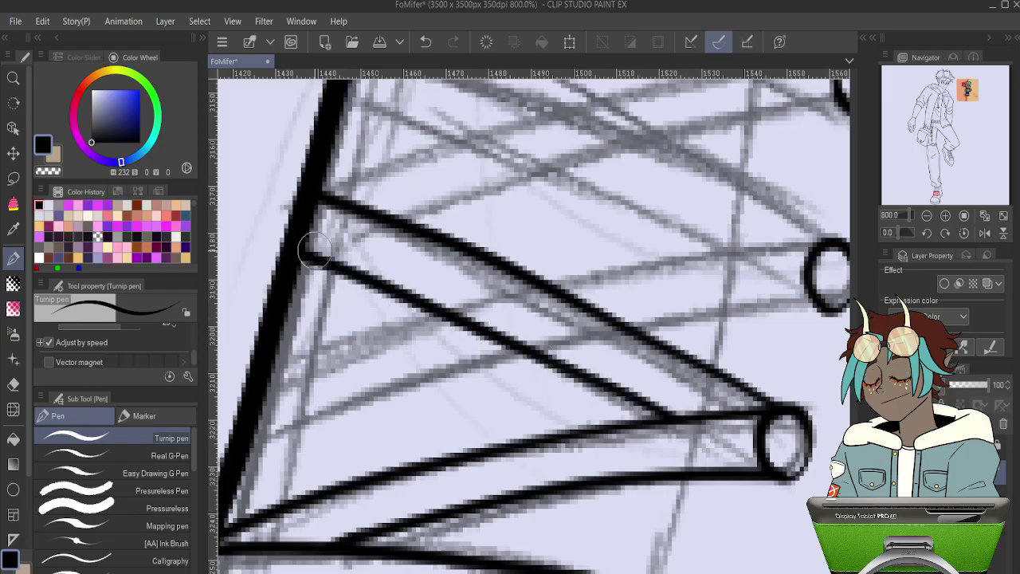
# - Ink both edges of the lace curving from the third eyelet below the cuff down toward the boot's front contour
pyautogui.moveTo(626, 307)
pyautogui.mouseDown()
pyautogui.moveTo(443, 467)
pyautogui.moveTo(478, 519)
pyautogui.mouseUp()
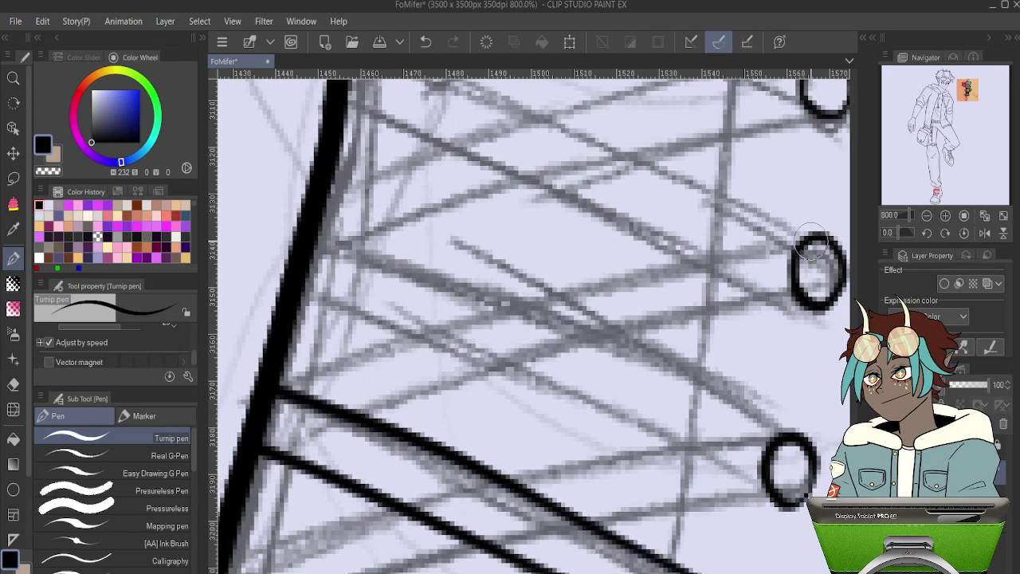
pyautogui.moveTo(813, 239); pyautogui.dragTo(414, 339)
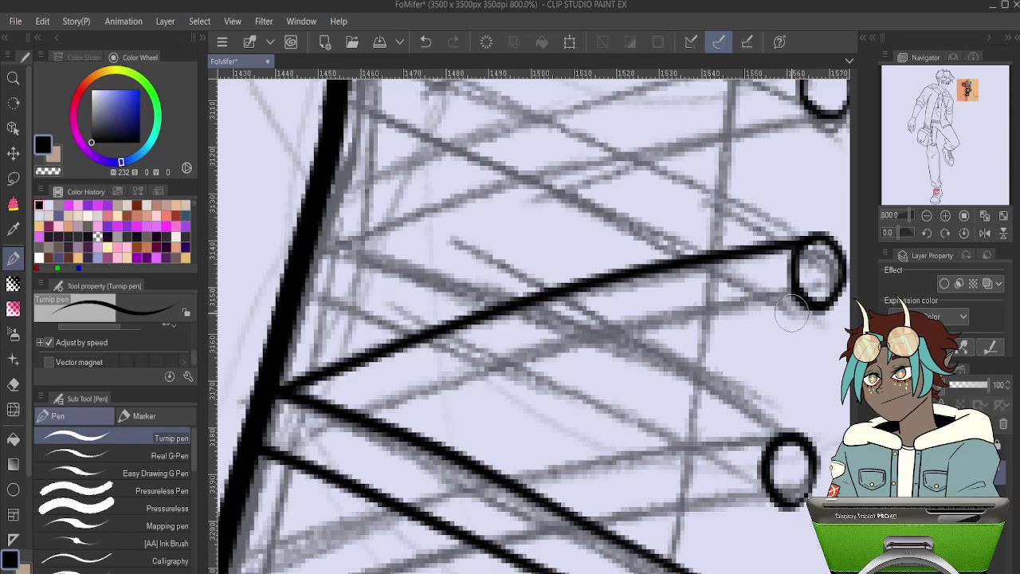
pyautogui.hotkey('ctrl', 'z')
pyautogui.moveTo(799, 242)
pyautogui.mouseDown()
pyautogui.moveTo(676, 260)
pyautogui.moveTo(417, 327)
pyautogui.moveTo(281, 394)
pyautogui.mouseUp()
pyautogui.hotkey('ctrl', 'z')
pyautogui.moveTo(815, 238)
pyautogui.mouseDown()
pyautogui.moveTo(564, 284)
pyautogui.moveTo(273, 388)
pyautogui.mouseUp()
pyautogui.moveTo(829, 307)
pyautogui.mouseDown()
pyautogui.moveTo(678, 314)
pyautogui.moveTo(469, 365)
pyautogui.moveTo(335, 409)
pyautogui.mouseUp()
# - Ink both edges of the lace rising diagonally from the third eyelet below the cuff to the boot's front contour
pyautogui.moveTo(708, 288); pyautogui.dragTo(671, 437)
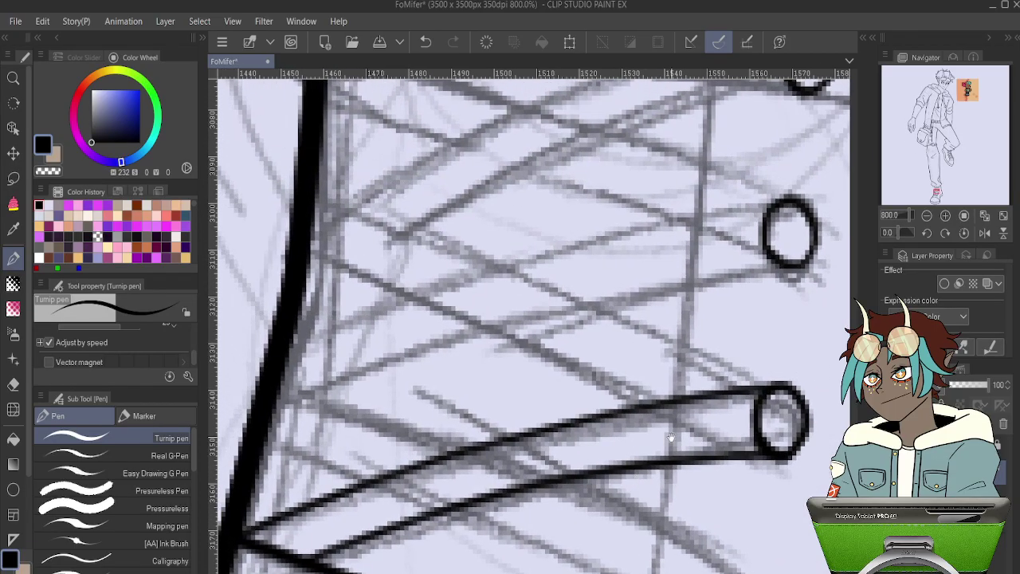
pyautogui.moveTo(788, 396)
pyautogui.mouseDown()
pyautogui.moveTo(565, 287)
pyautogui.moveTo(317, 195)
pyautogui.mouseUp()
pyautogui.hotkey('ctrl', 'z')
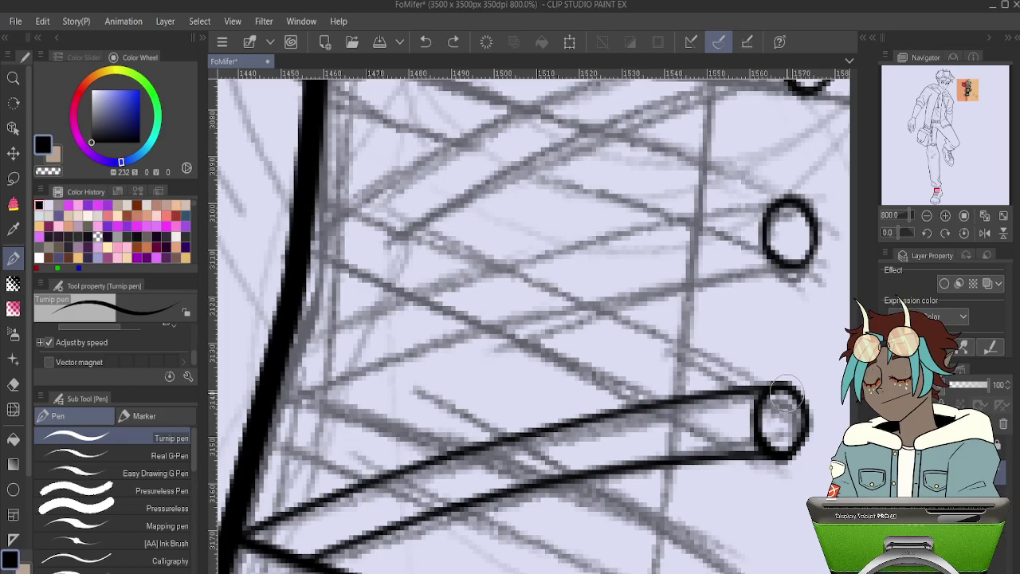
pyautogui.moveTo(788, 393)
pyautogui.mouseDown()
pyautogui.moveTo(484, 258)
pyautogui.moveTo(315, 201)
pyautogui.mouseUp()
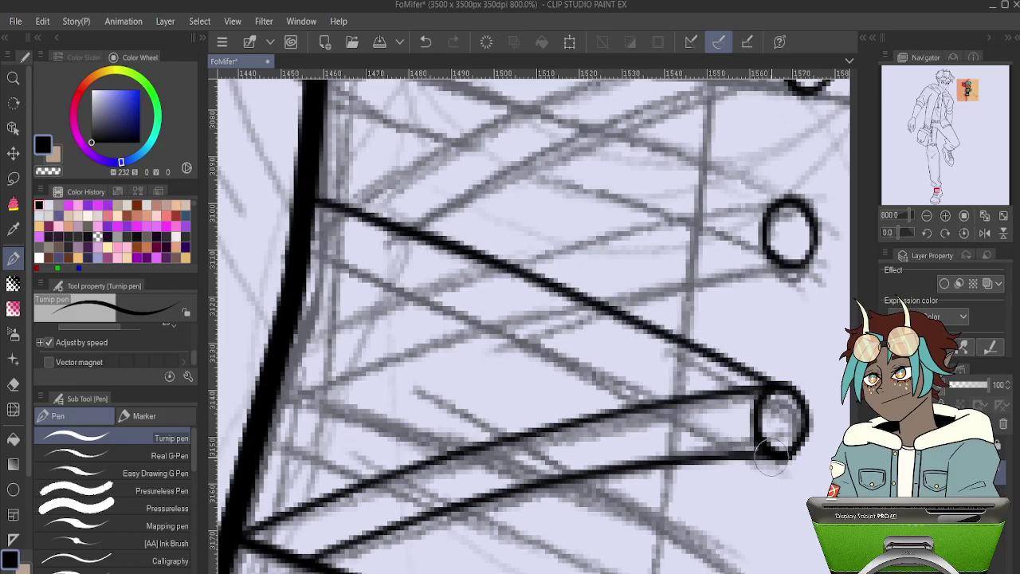
pyautogui.moveTo(660, 410)
pyautogui.mouseDown()
pyautogui.moveTo(634, 389)
pyautogui.moveTo(294, 242)
pyautogui.mouseUp()
pyautogui.hotkey('ctrl', 'z')
pyautogui.moveTo(658, 413)
pyautogui.mouseDown()
pyautogui.moveTo(490, 322)
pyautogui.moveTo(303, 254)
pyautogui.mouseUp()
pyautogui.moveTo(552, 281)
pyautogui.mouseDown()
pyautogui.moveTo(550, 415)
pyautogui.moveTo(564, 431)
pyautogui.mouseUp()
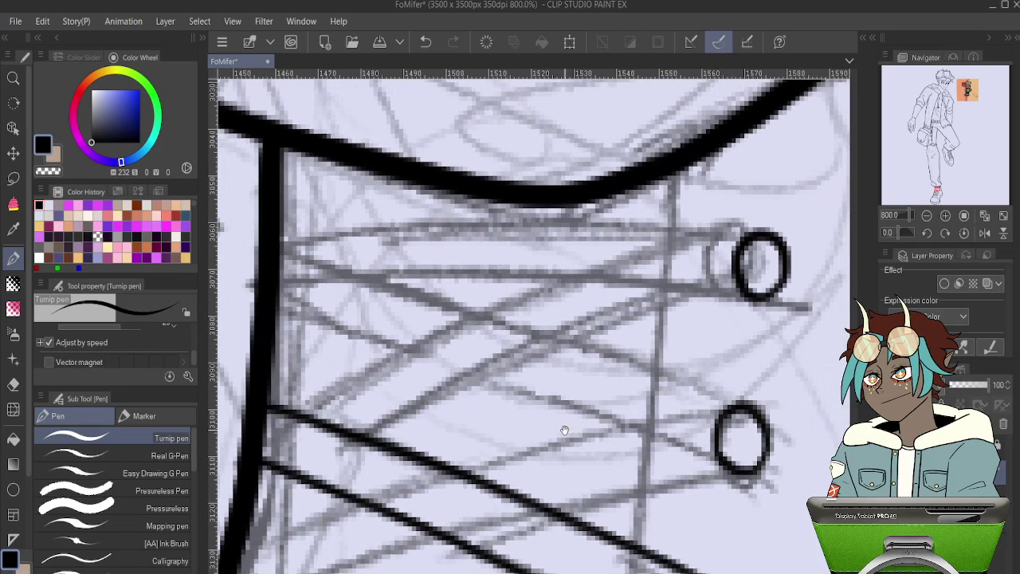
pyautogui.moveTo(761, 297)
pyautogui.mouseDown()
pyautogui.moveTo(539, 273)
pyautogui.moveTo(373, 267)
pyautogui.moveTo(265, 281)
pyautogui.mouseUp()
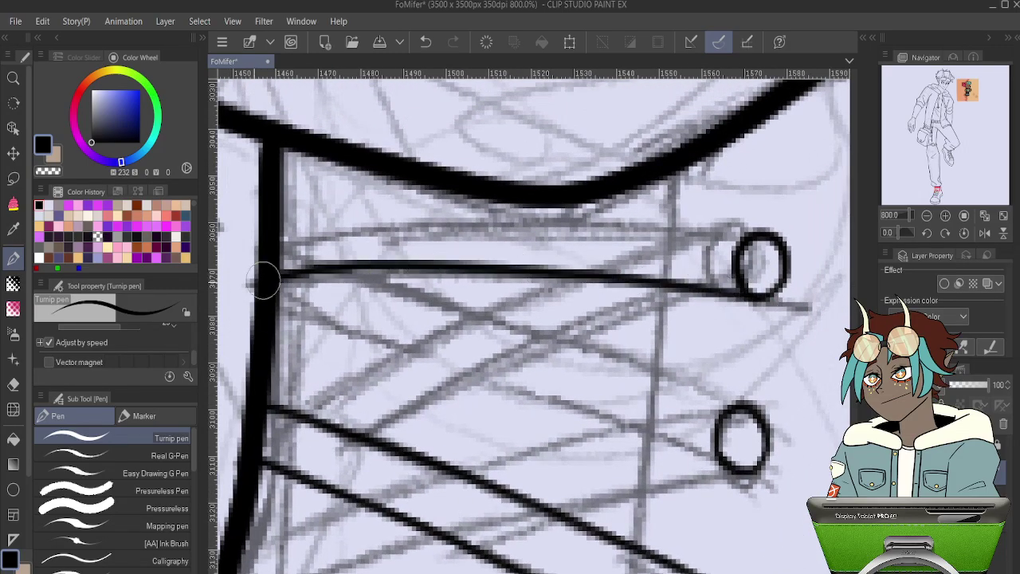
pyautogui.moveTo(777, 239)
pyautogui.mouseDown()
pyautogui.moveTo(596, 217)
pyautogui.moveTo(430, 214)
pyautogui.moveTo(269, 232)
pyautogui.mouseUp()
pyautogui.hotkey('ctrl', 'z')
pyautogui.moveTo(758, 239)
pyautogui.mouseDown()
pyautogui.moveTo(428, 211)
pyautogui.moveTo(268, 225)
pyautogui.mouseUp()
pyautogui.hotkey('ctrl', 'z')
pyautogui.moveTo(747, 237)
pyautogui.mouseDown()
pyautogui.moveTo(497, 221)
pyautogui.moveTo(347, 222)
pyautogui.moveTo(267, 233)
pyautogui.mouseUp()
pyautogui.hotkey('ctrl', 'z')
pyautogui.hotkey('ctrl', 'z')
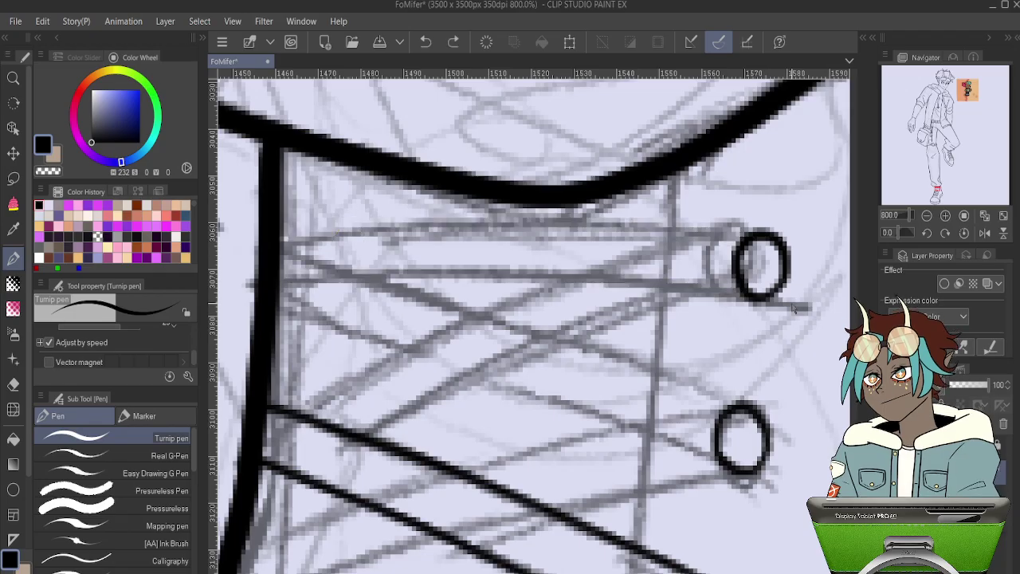
# - Ink the lower and upper edges of the nearly horizontal top lace from the topmost eyelet to the boot's front contour
pyautogui.moveTo(760, 302)
pyautogui.mouseDown()
pyautogui.moveTo(606, 277)
pyautogui.moveTo(395, 270)
pyautogui.moveTo(263, 284)
pyautogui.mouseUp()
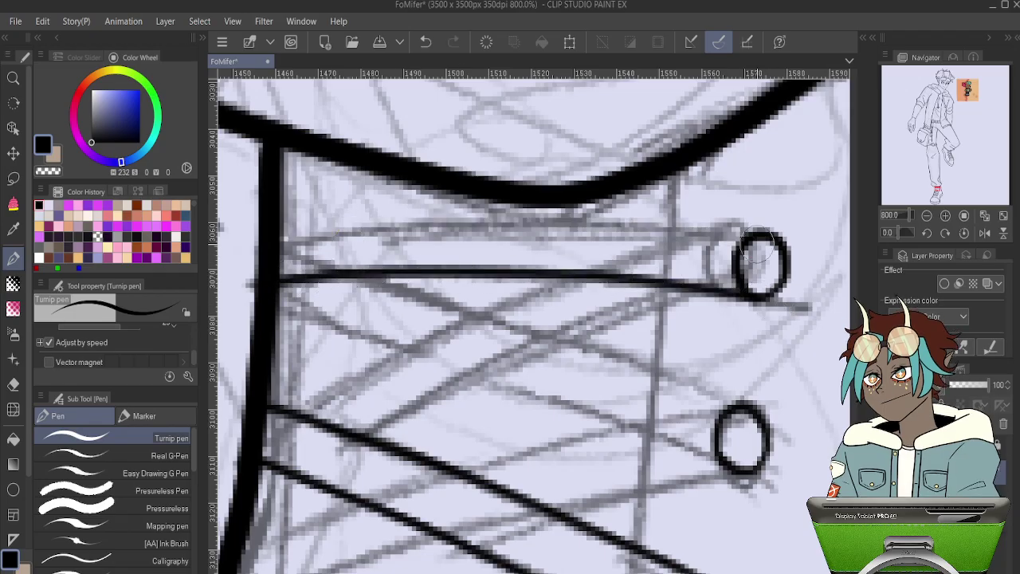
pyautogui.moveTo(763, 238)
pyautogui.mouseDown()
pyautogui.moveTo(445, 212)
pyautogui.moveTo(257, 231)
pyautogui.mouseUp()
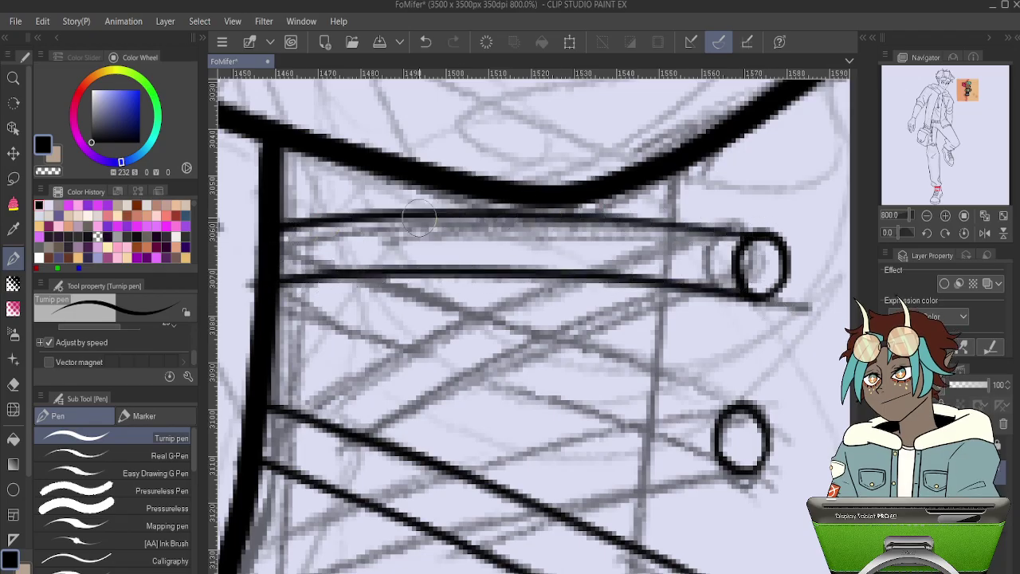
pyautogui.hotkey('ctrl', 'z')
pyautogui.moveTo(745, 231)
pyautogui.mouseDown()
pyautogui.moveTo(527, 223)
pyautogui.moveTo(284, 236)
pyautogui.mouseUp()
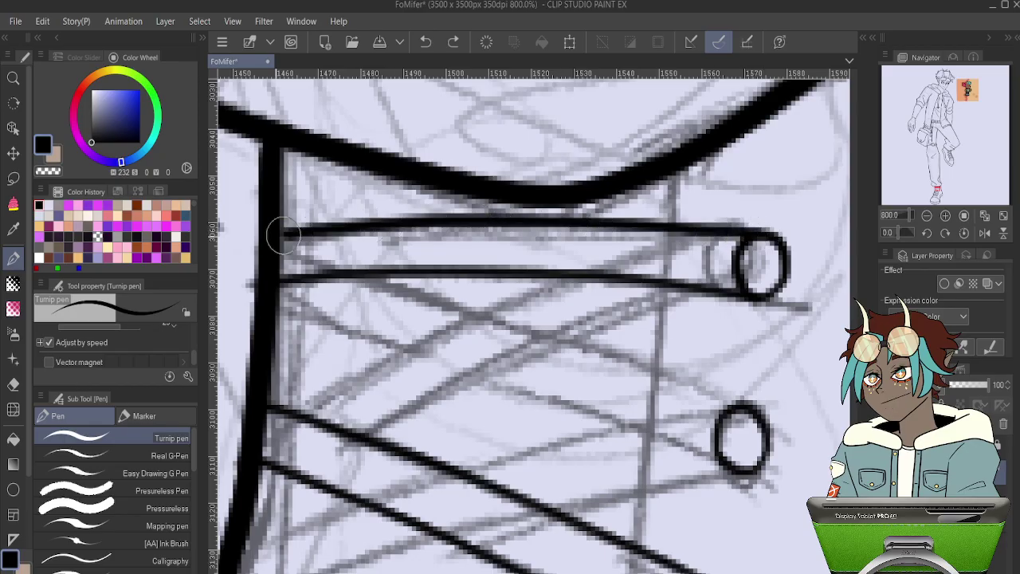
pyautogui.moveTo(611, 378); pyautogui.dragTo(584, 329)
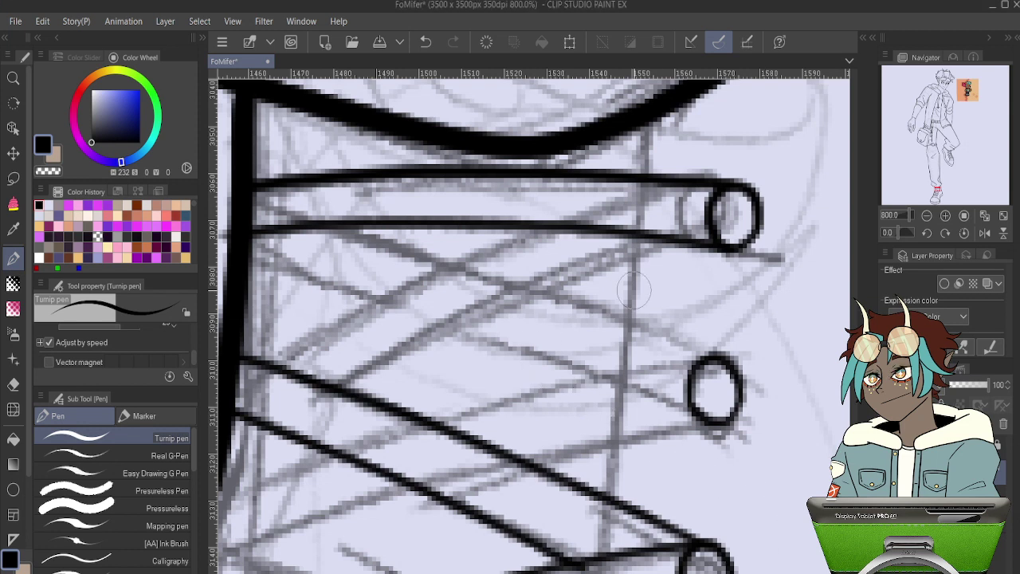
pyautogui.moveTo(746, 251)
pyautogui.mouseDown()
pyautogui.moveTo(521, 298)
pyautogui.moveTo(341, 366)
pyautogui.moveTo(324, 386)
pyautogui.mouseUp()
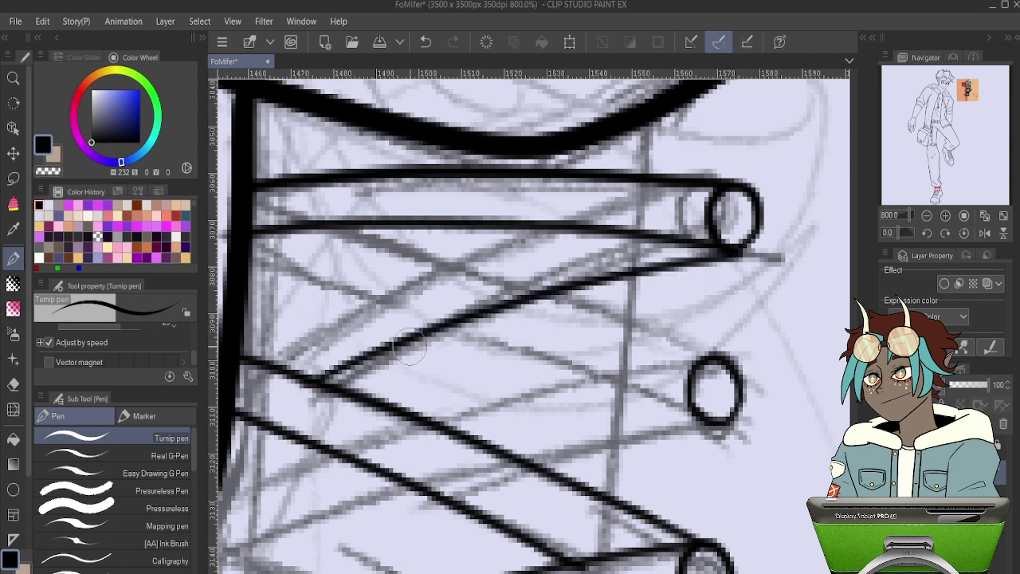
pyautogui.hotkey('ctrl', 'z')
pyautogui.moveTo(737, 252)
pyautogui.mouseDown()
pyautogui.moveTo(522, 296)
pyautogui.moveTo(291, 389)
pyautogui.mouseUp()
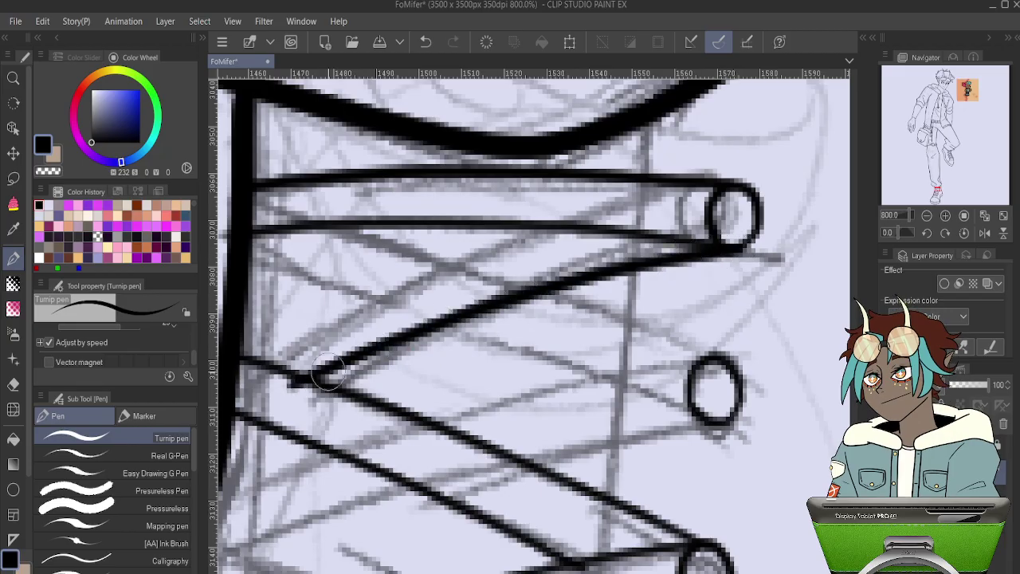
pyautogui.hotkey('ctrl', 'z')
pyautogui.moveTo(726, 252)
pyautogui.mouseDown()
pyautogui.moveTo(436, 344)
pyautogui.moveTo(323, 390)
pyautogui.mouseUp()
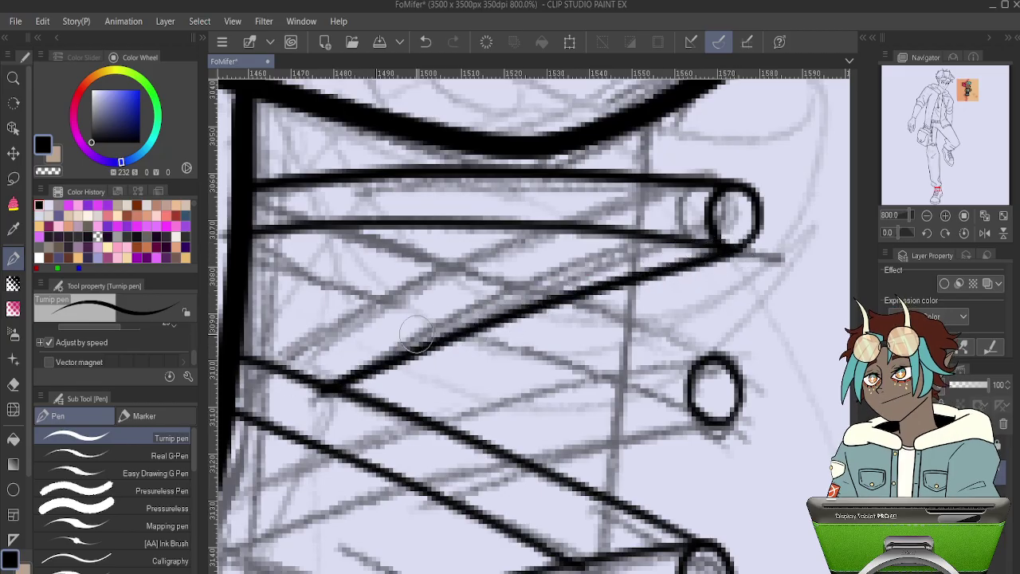
pyautogui.moveTo(584, 231)
pyautogui.mouseDown()
pyautogui.moveTo(402, 293)
pyautogui.moveTo(259, 363)
pyautogui.mouseUp()
pyautogui.hotkey('ctrl', 'z')
pyautogui.hotkey('ctrl', 'z')
# - Ink both edges of the lace slanting from the topmost eyelet and top lace down to the diagonal lace below
pyautogui.moveTo(737, 252)
pyautogui.mouseDown()
pyautogui.moveTo(550, 289)
pyautogui.moveTo(303, 390)
pyautogui.mouseUp()
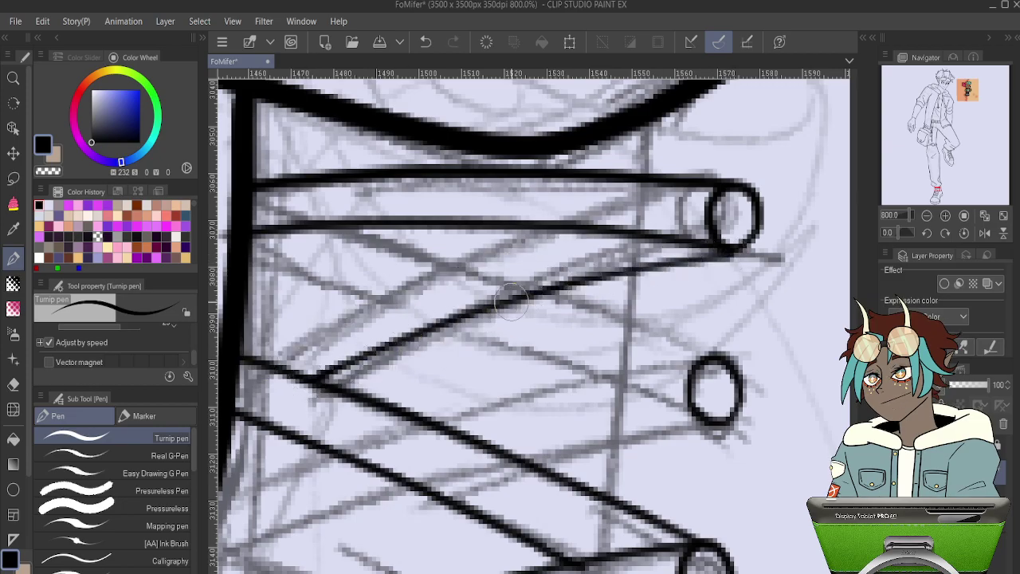
pyautogui.moveTo(558, 231)
pyautogui.mouseDown()
pyautogui.moveTo(275, 344)
pyautogui.moveTo(599, 215)
pyautogui.mouseUp()
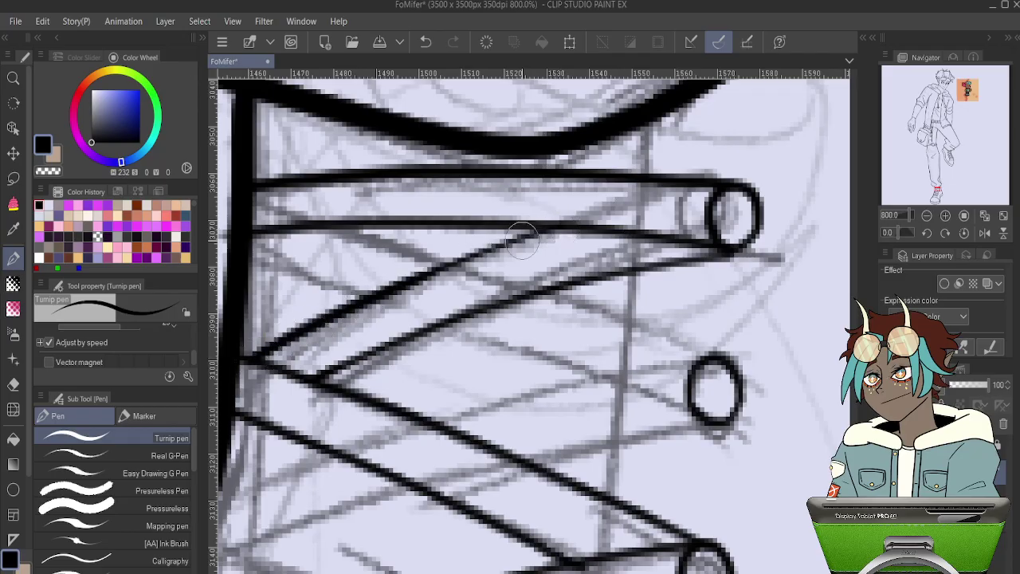
# - Ink both edges of the lace rising diagonally from the second eyelet below the cuff toward the top lace and front contour
pyautogui.moveTo(515, 414)
pyautogui.mouseDown()
pyautogui.moveTo(554, 364)
pyautogui.moveTo(584, 361)
pyautogui.moveTo(558, 460)
pyautogui.mouseUp()
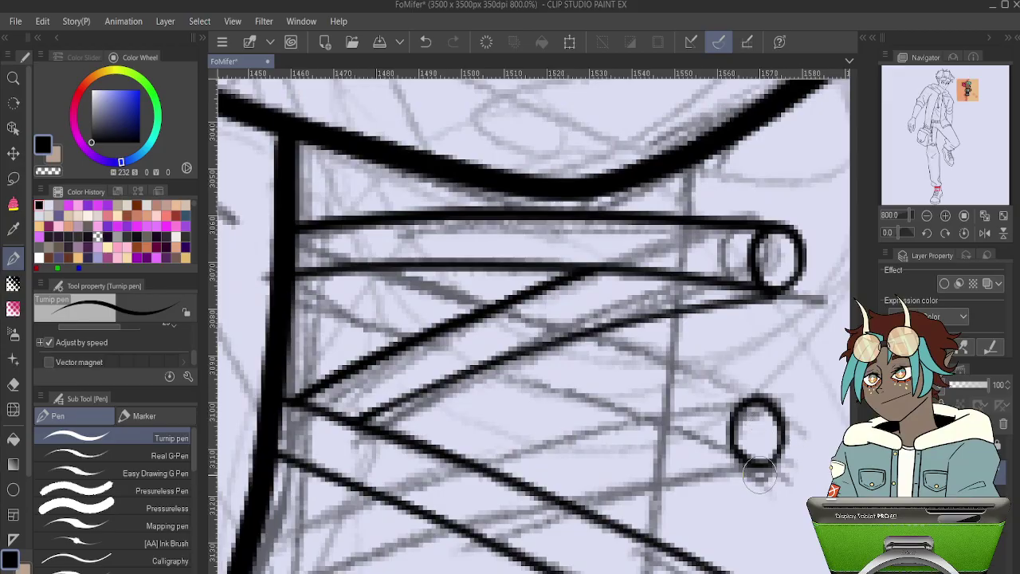
pyautogui.moveTo(760, 475); pyautogui.dragTo(279, 291)
pyautogui.hotkey('ctrl', 'z')
pyautogui.moveTo(757, 476)
pyautogui.mouseDown()
pyautogui.moveTo(553, 391)
pyautogui.moveTo(297, 292)
pyautogui.mouseUp()
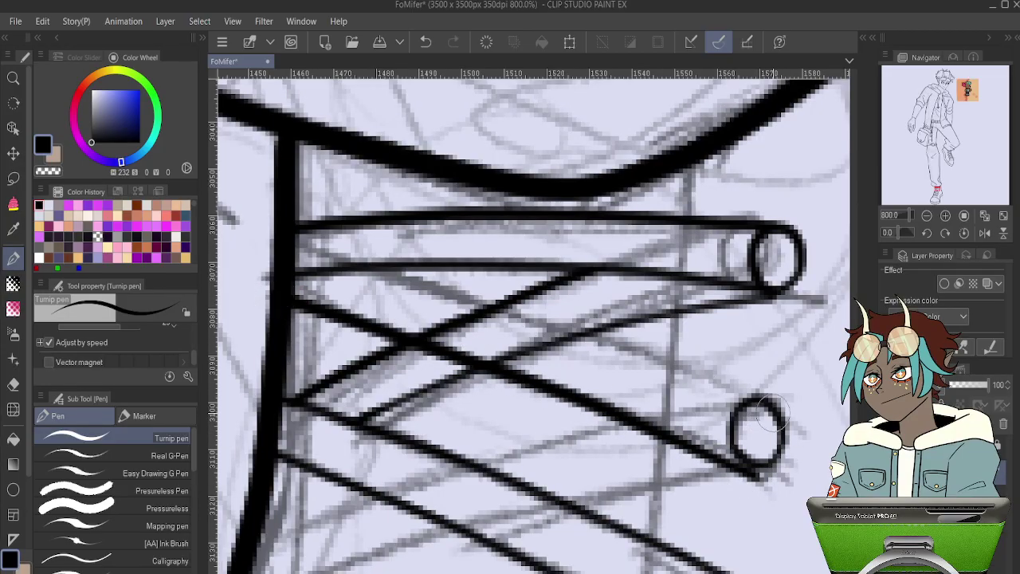
pyautogui.hotkey('ctrl', 'z')
pyautogui.moveTo(761, 478)
pyautogui.mouseDown()
pyautogui.moveTo(673, 426)
pyautogui.moveTo(269, 290)
pyautogui.mouseUp()
pyautogui.hotkey('ctrl', 'z')
pyautogui.moveTo(762, 472)
pyautogui.mouseDown()
pyautogui.moveTo(443, 341)
pyautogui.moveTo(271, 291)
pyautogui.mouseUp()
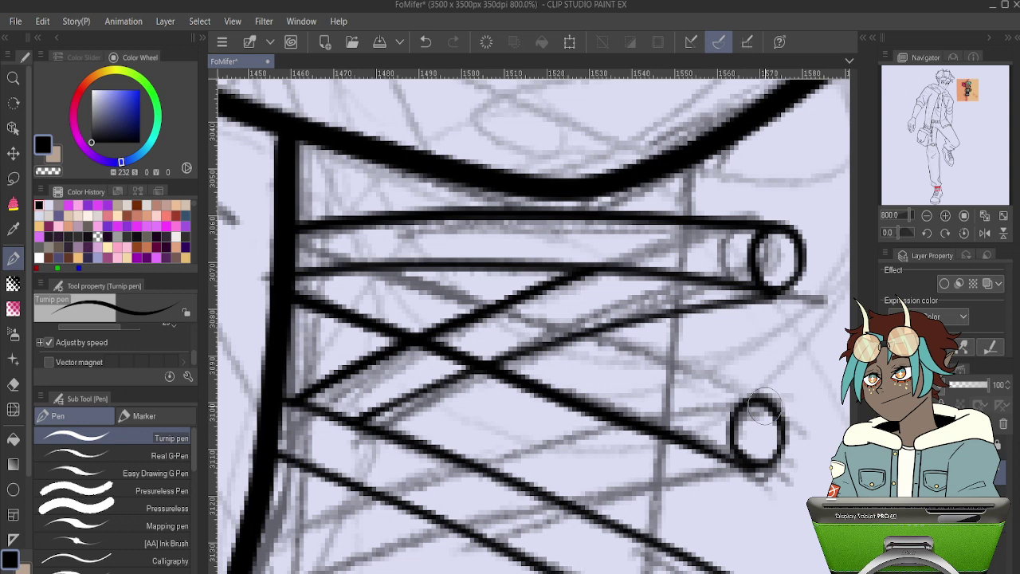
pyautogui.moveTo(764, 405); pyautogui.dragTo(409, 254)
pyautogui.hotkey('ctrl', 'z')
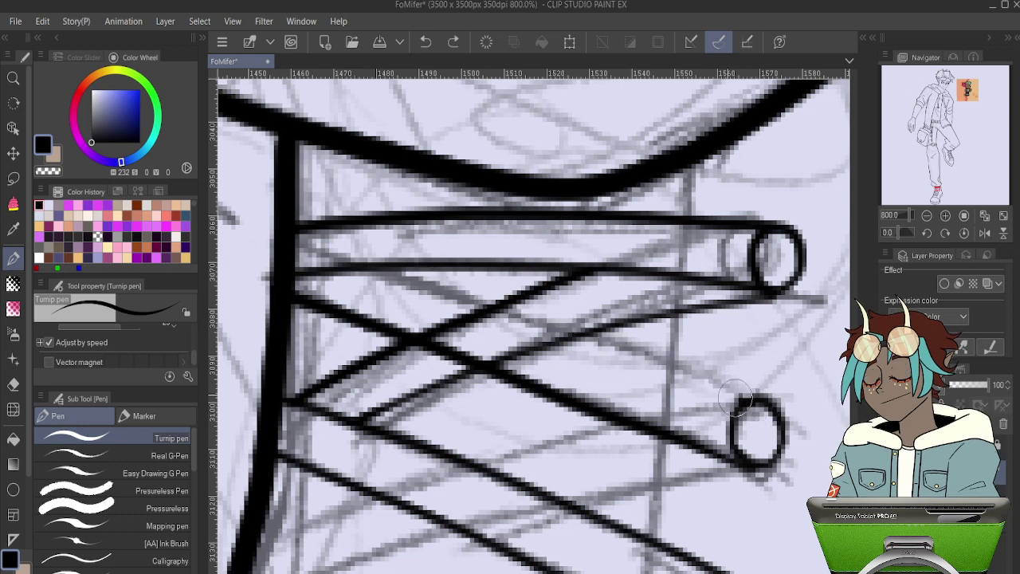
pyautogui.moveTo(735, 399)
pyautogui.mouseDown()
pyautogui.moveTo(459, 283)
pyautogui.moveTo(374, 262)
pyautogui.mouseUp()
# - Ink both edges of the lace slanting from the second eyelet below the cuff down to the boot's front contour
pyautogui.moveTo(777, 450)
pyautogui.mouseDown()
pyautogui.moveTo(731, 438)
pyautogui.moveTo(723, 286)
pyautogui.moveTo(763, 263)
pyautogui.moveTo(641, 318)
pyautogui.moveTo(225, 431)
pyautogui.mouseUp()
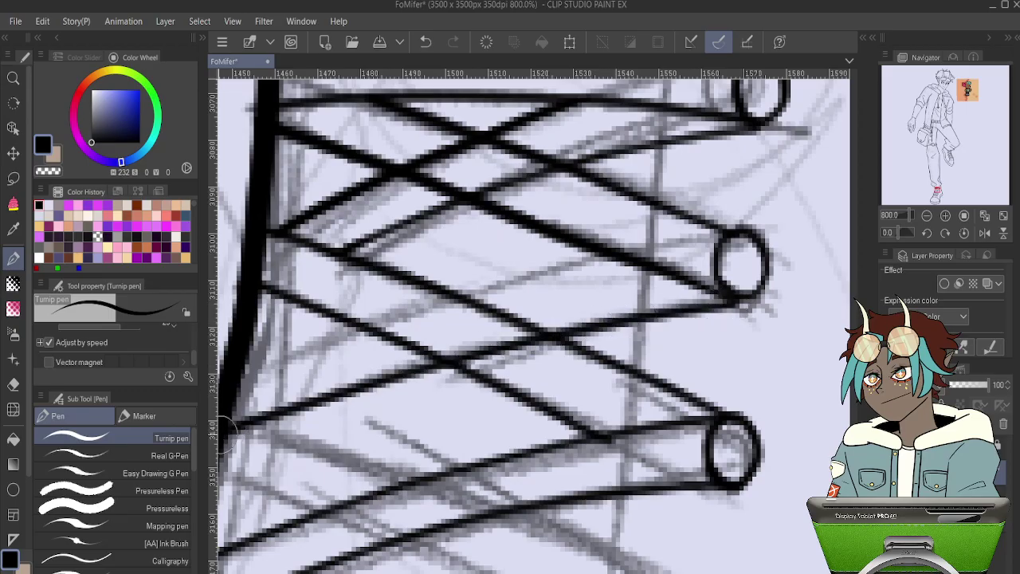
pyautogui.moveTo(461, 394); pyautogui.dragTo(559, 414)
pyautogui.hotkey('ctrl', 'z')
pyautogui.moveTo(758, 364); pyautogui.dragTo(683, 353)
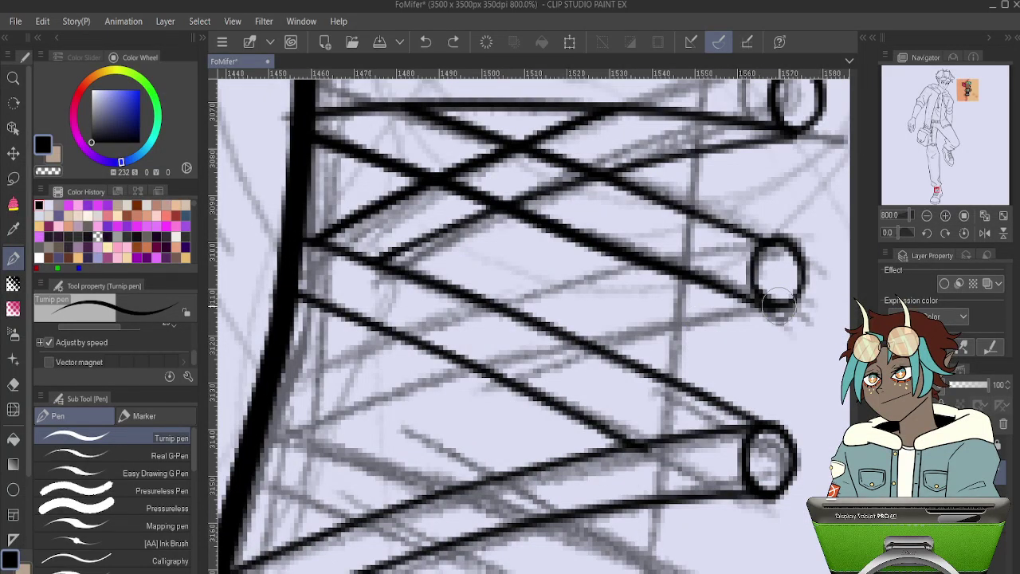
pyautogui.moveTo(781, 309)
pyautogui.mouseDown()
pyautogui.moveTo(522, 357)
pyautogui.moveTo(265, 443)
pyautogui.mouseUp()
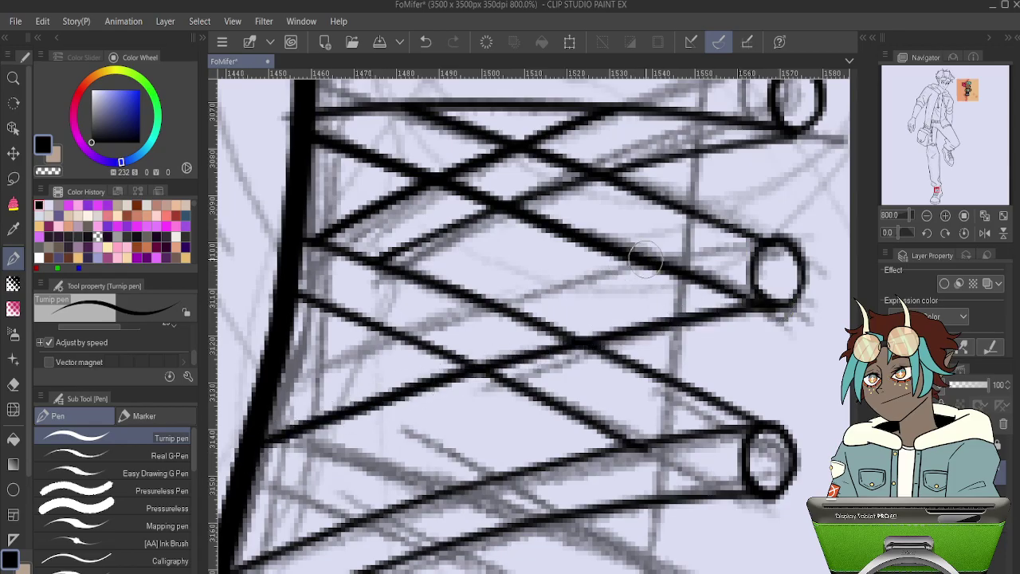
pyautogui.moveTo(646, 259); pyautogui.dragTo(271, 395)
pyautogui.hotkey('ctrl', 'z')
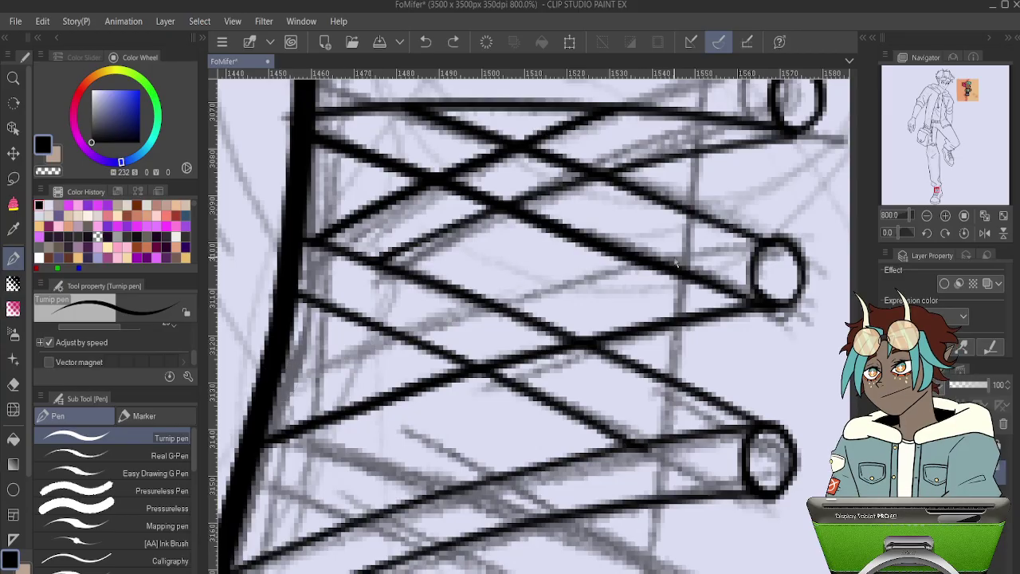
pyautogui.moveTo(642, 245); pyautogui.dragTo(295, 363)
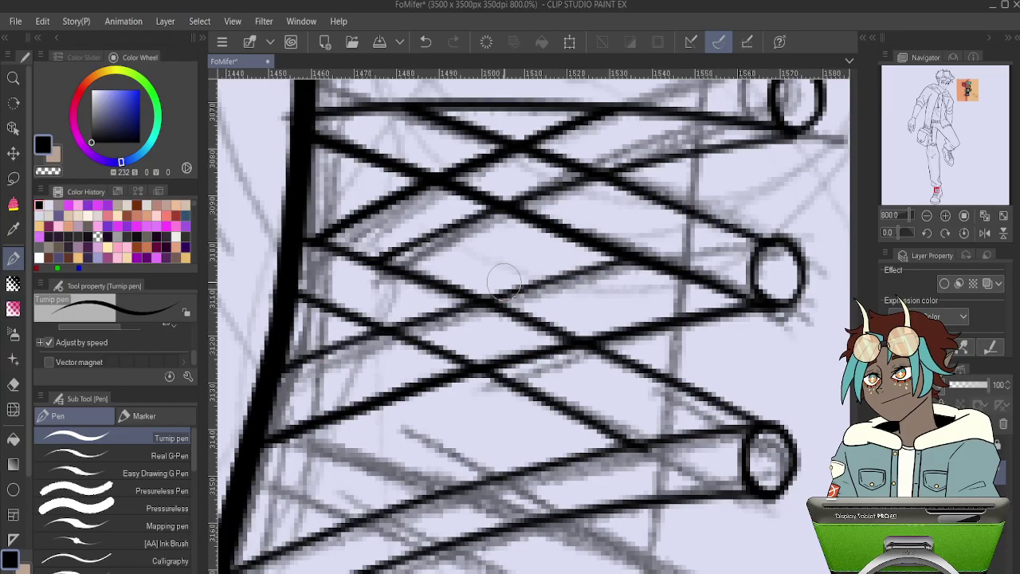
pyautogui.moveTo(697, 339)
pyautogui.mouseDown()
pyautogui.moveTo(749, 186)
pyautogui.moveTo(714, 113)
pyautogui.mouseUp()
pyautogui.moveTo(750, 350); pyautogui.dragTo(786, 228)
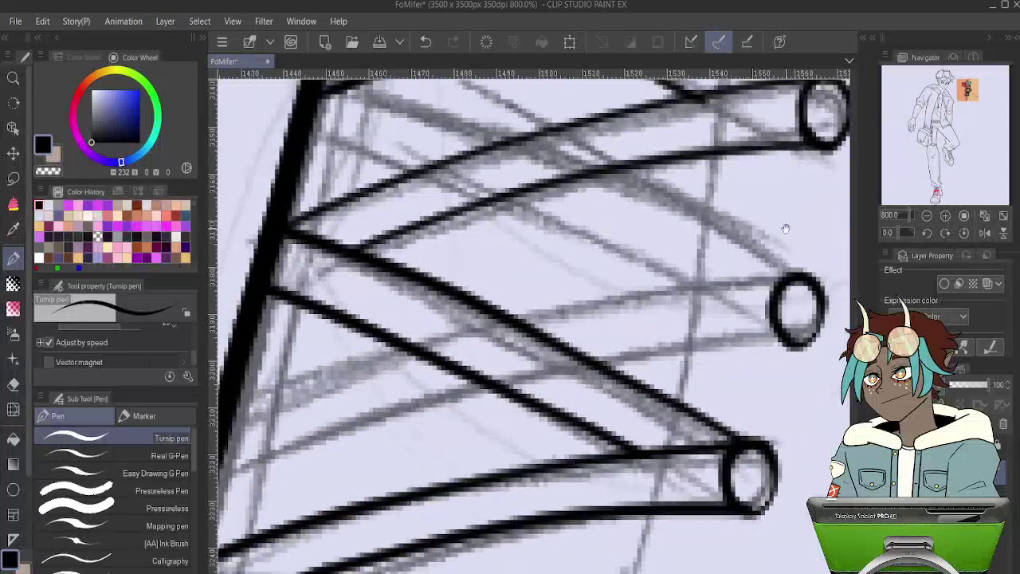
pyautogui.moveTo(784, 309)
pyautogui.mouseDown()
pyautogui.moveTo(839, 229)
pyautogui.moveTo(828, 264)
pyautogui.mouseUp()
pyautogui.moveTo(751, 322); pyautogui.dragTo(749, 329)
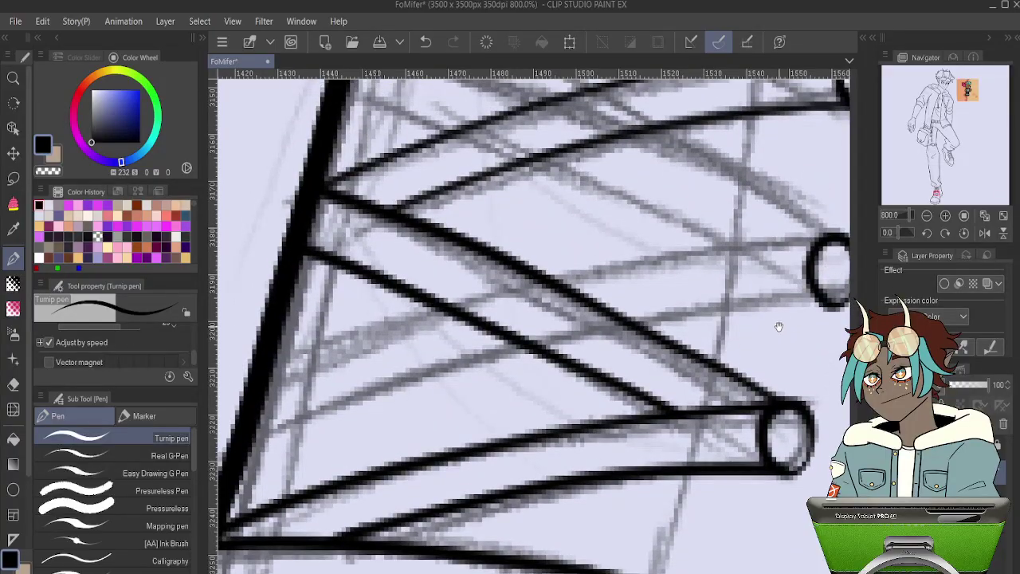
# - Ink the upper edge of the lace slanting from the boot's front contour down to the lowest eyelet
pyautogui.moveTo(816, 325)
pyautogui.mouseDown()
pyautogui.moveTo(725, 233)
pyautogui.moveTo(811, 210)
pyautogui.moveTo(822, 217)
pyautogui.mouseUp()
pyautogui.moveTo(645, 437); pyautogui.dragTo(683, 430)
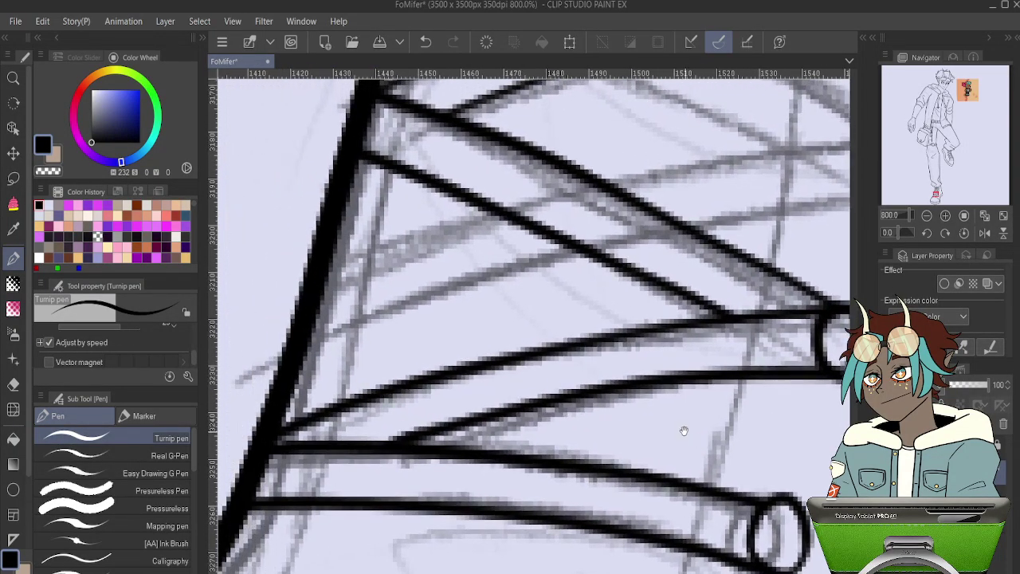
pyautogui.moveTo(335, 247)
pyautogui.mouseDown()
pyautogui.moveTo(430, 277)
pyautogui.moveTo(788, 519)
pyautogui.mouseUp()
pyautogui.hotkey('ctrl', 'z')
pyautogui.moveTo(333, 233)
pyautogui.mouseDown()
pyautogui.moveTo(775, 513)
pyautogui.moveTo(715, 449)
pyautogui.moveTo(315, 246)
pyautogui.mouseUp()
pyautogui.hotkey('ctrl', 'z')
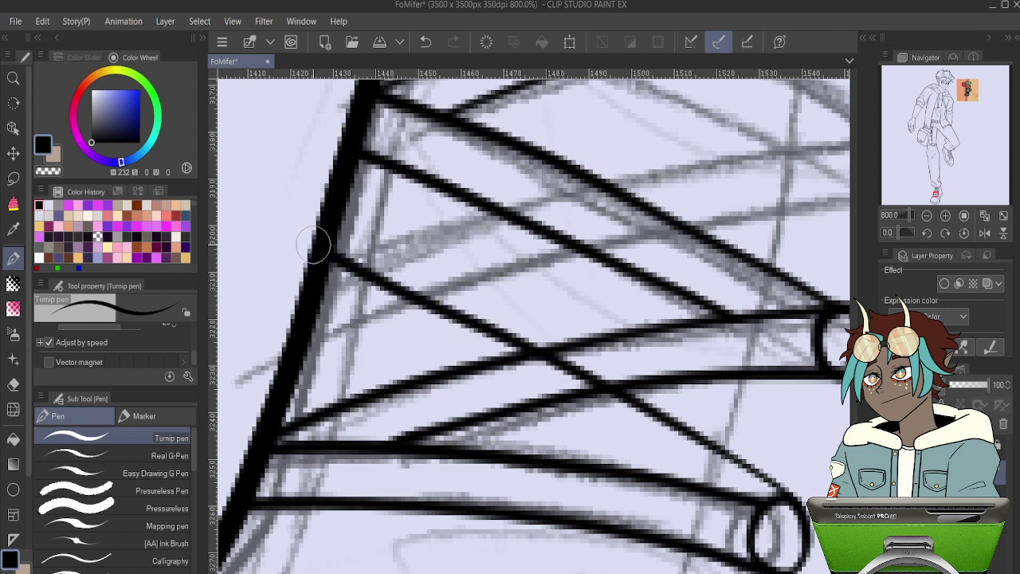
pyautogui.moveTo(788, 490); pyautogui.dragTo(707, 435)
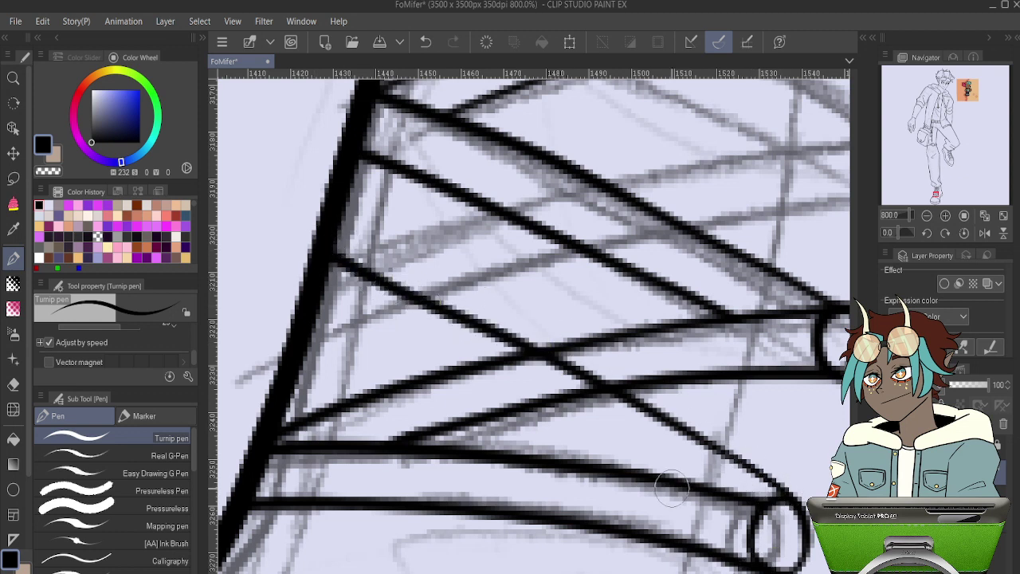
# - Ink the lower edge of the lace slanting from the boot's front contour down to the lowest eyelet
pyautogui.moveTo(312, 289)
pyautogui.mouseDown()
pyautogui.moveTo(469, 376)
pyautogui.moveTo(749, 558)
pyautogui.mouseUp()
pyautogui.hotkey('ctrl', 'z')
pyautogui.moveTo(315, 312); pyautogui.dragTo(769, 571)
pyautogui.hotkey('ctrl', 'z')
pyautogui.moveTo(322, 307); pyautogui.dragTo(709, 546)
pyautogui.hotkey('ctrl', 'z')
pyautogui.moveTo(312, 303); pyautogui.dragTo(745, 558)
pyautogui.hotkey('ctrl', 'z')
pyautogui.moveTo(303, 310)
pyautogui.mouseDown()
pyautogui.moveTo(349, 343)
pyautogui.moveTo(678, 494)
pyautogui.moveTo(783, 562)
pyautogui.mouseUp()
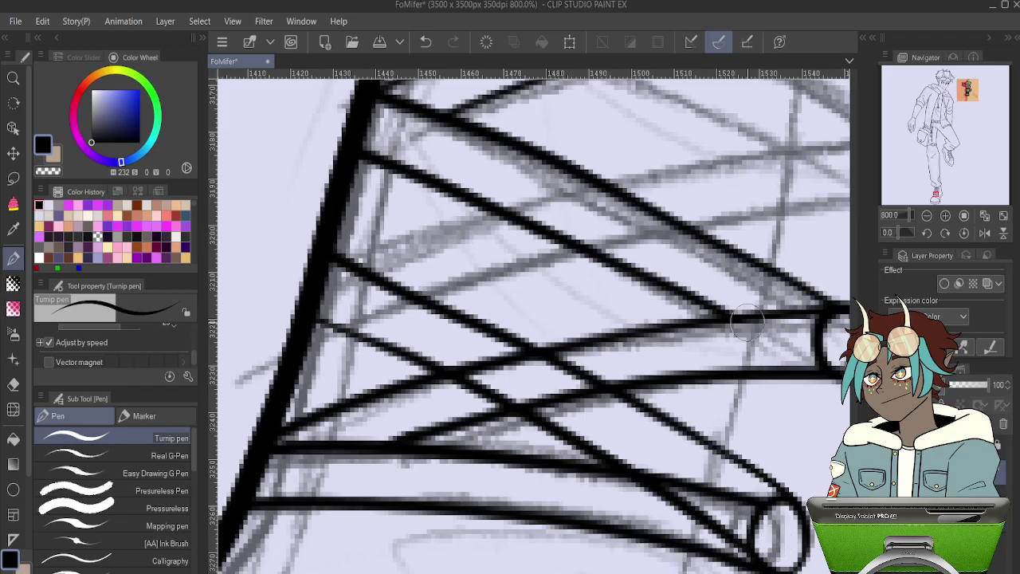
# - Ink the lower and upper edges of the curved lace from the third eyelet from the bottom to the boot's front contour
pyautogui.moveTo(569, 277); pyautogui.dragTo(528, 420)
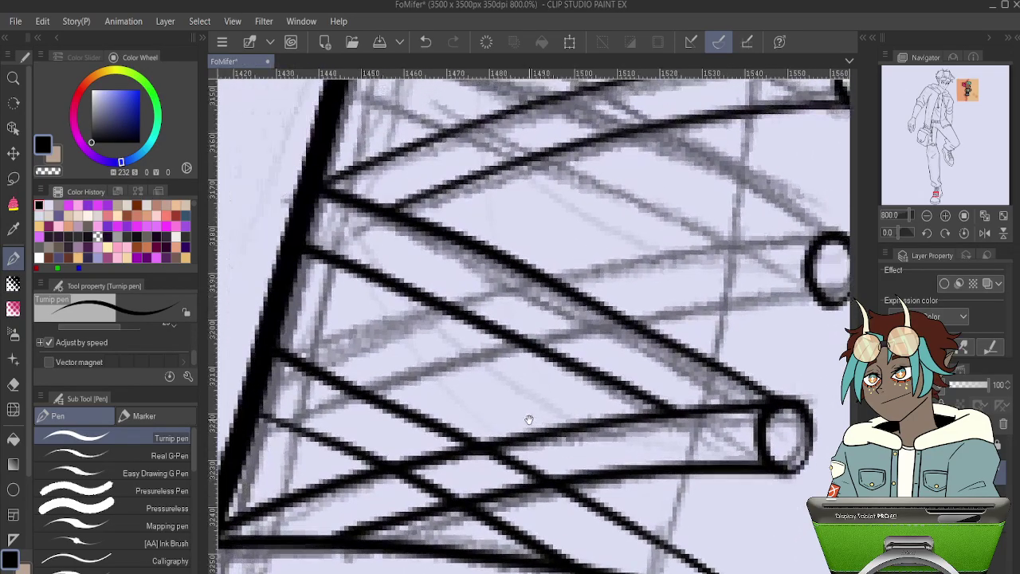
pyautogui.moveTo(832, 297)
pyautogui.mouseDown()
pyautogui.moveTo(510, 351)
pyautogui.moveTo(263, 417)
pyautogui.mouseUp()
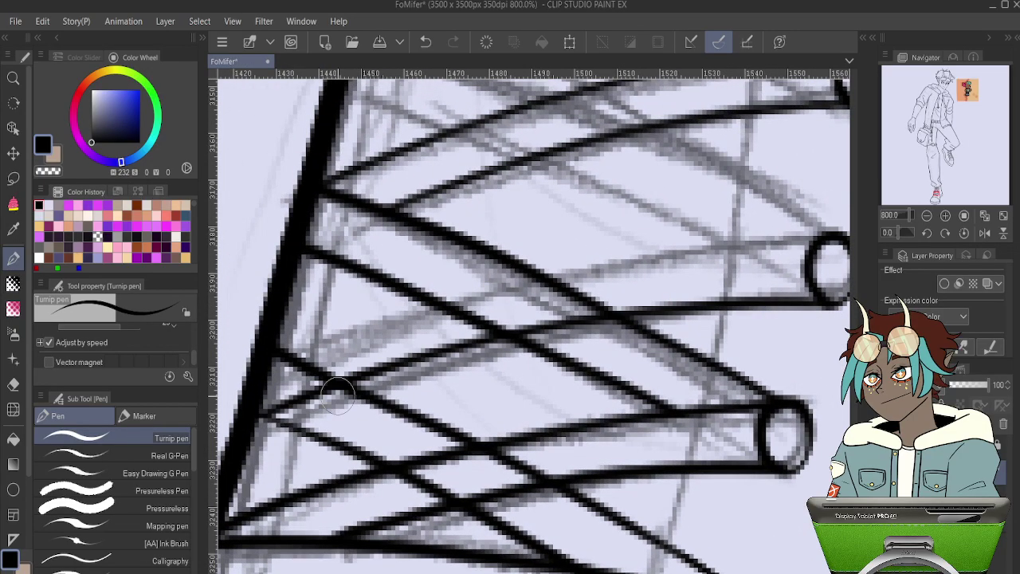
pyautogui.hotkey('ctrl', 'z')
pyautogui.moveTo(832, 304)
pyautogui.mouseDown()
pyautogui.moveTo(531, 343)
pyautogui.moveTo(275, 421)
pyautogui.mouseUp()
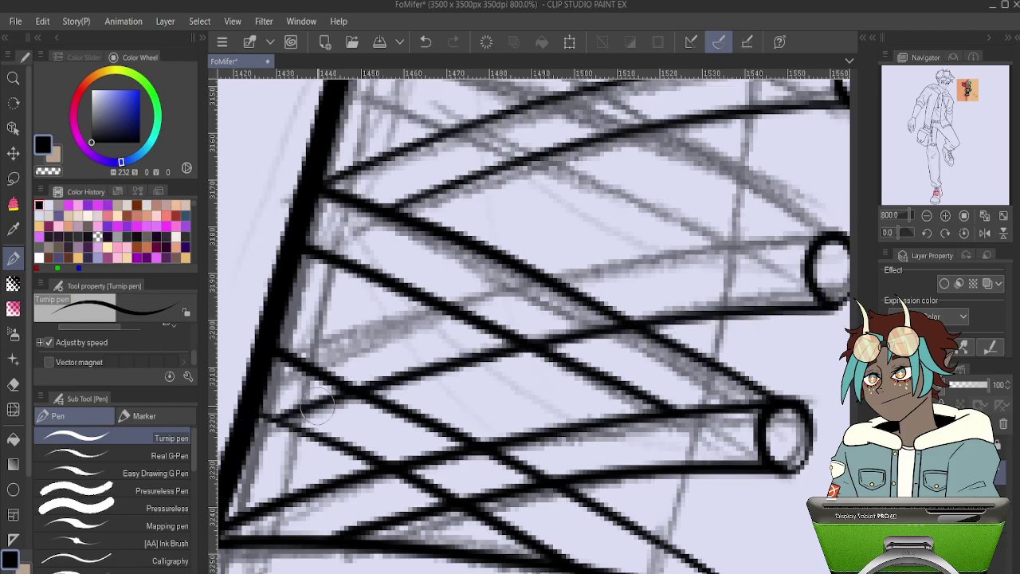
pyautogui.moveTo(825, 239)
pyautogui.mouseDown()
pyautogui.moveTo(585, 257)
pyautogui.moveTo(249, 373)
pyautogui.mouseUp()
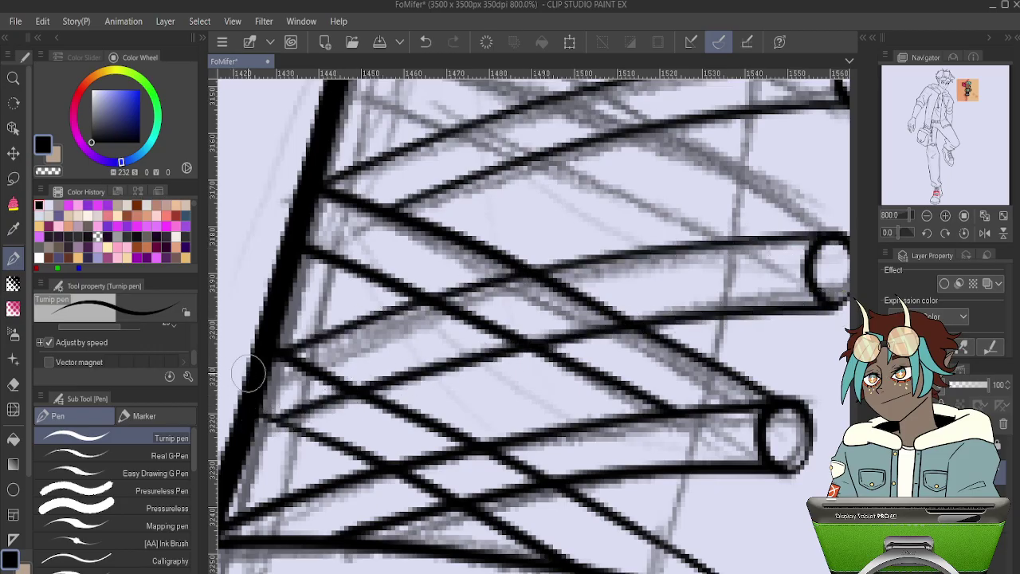
# - Ink both edges of the lace slanting from the front contour down to the third eyelet from the bottom
pyautogui.moveTo(644, 322)
pyautogui.mouseDown()
pyautogui.moveTo(531, 423)
pyautogui.moveTo(713, 438)
pyautogui.mouseUp()
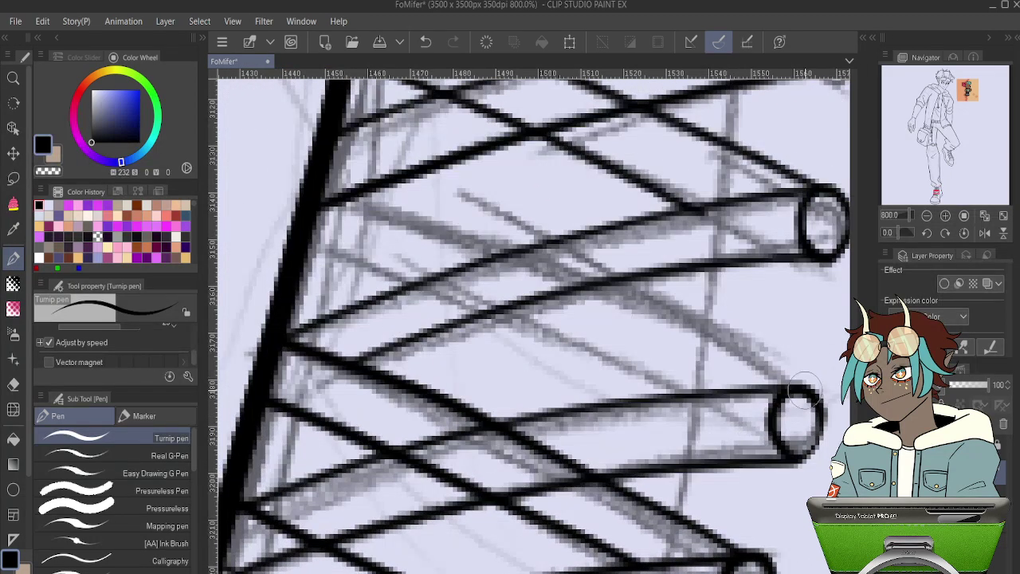
pyautogui.moveTo(804, 389)
pyautogui.mouseDown()
pyautogui.moveTo(691, 320)
pyautogui.moveTo(355, 175)
pyautogui.mouseUp()
pyautogui.hotkey('ctrl', 'z')
pyautogui.moveTo(807, 392)
pyautogui.mouseDown()
pyautogui.moveTo(604, 291)
pyautogui.moveTo(324, 191)
pyautogui.mouseUp()
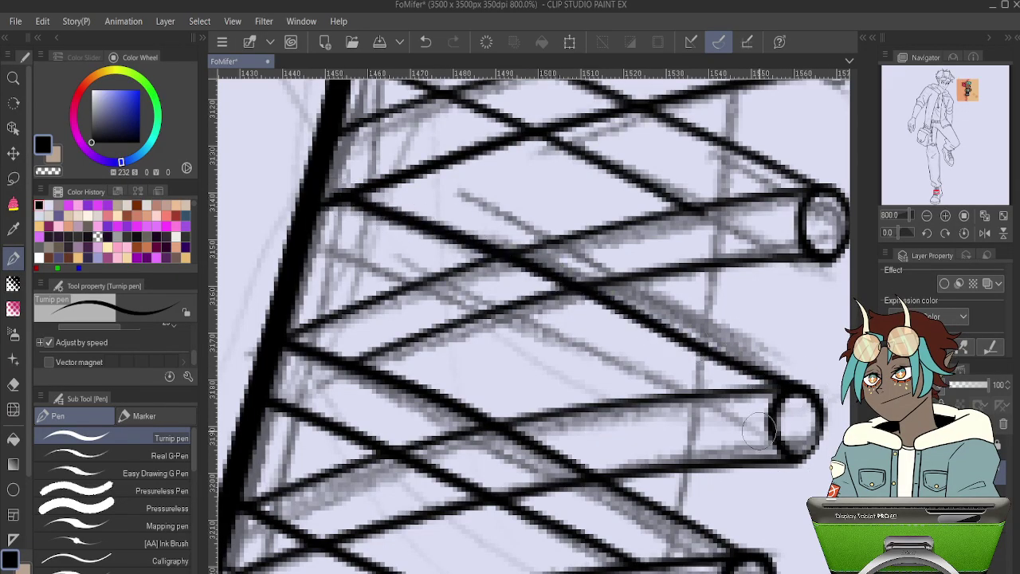
pyautogui.hotkey('ctrl', 'z')
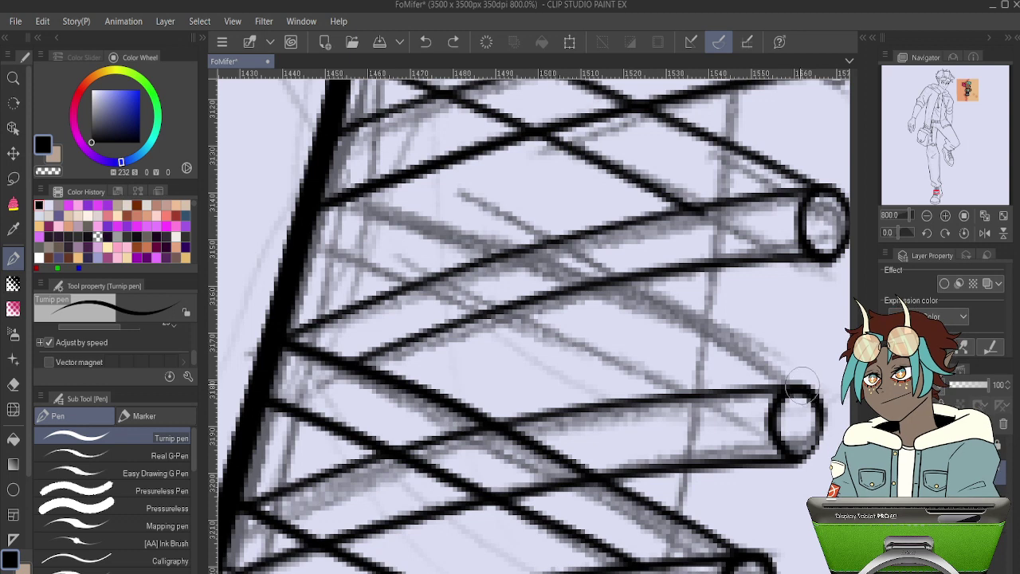
pyautogui.moveTo(803, 383)
pyautogui.mouseDown()
pyautogui.moveTo(466, 217)
pyautogui.moveTo(343, 175)
pyautogui.mouseUp()
pyautogui.hotkey('ctrl', 'z')
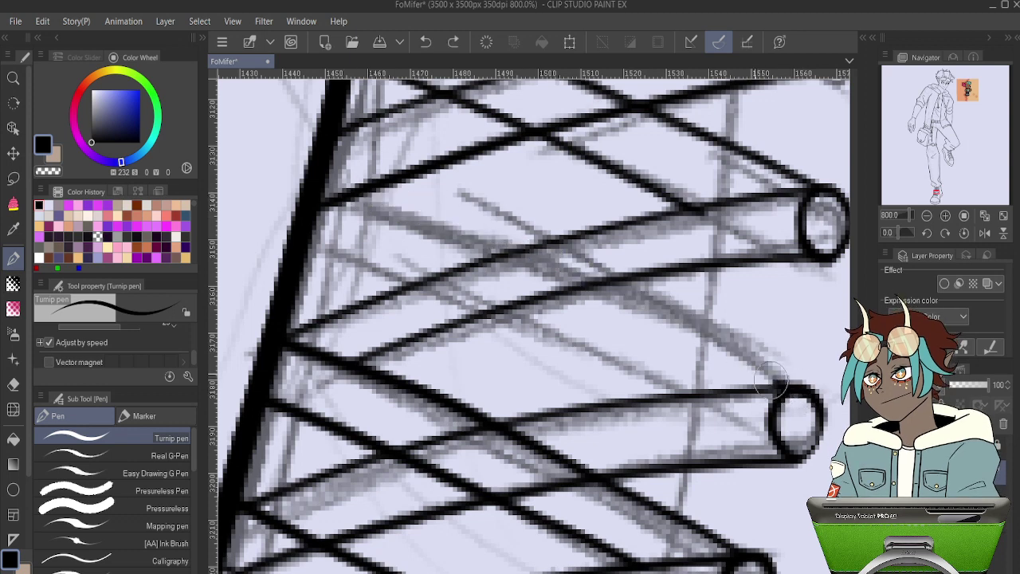
pyautogui.moveTo(778, 389); pyautogui.dragTo(343, 185)
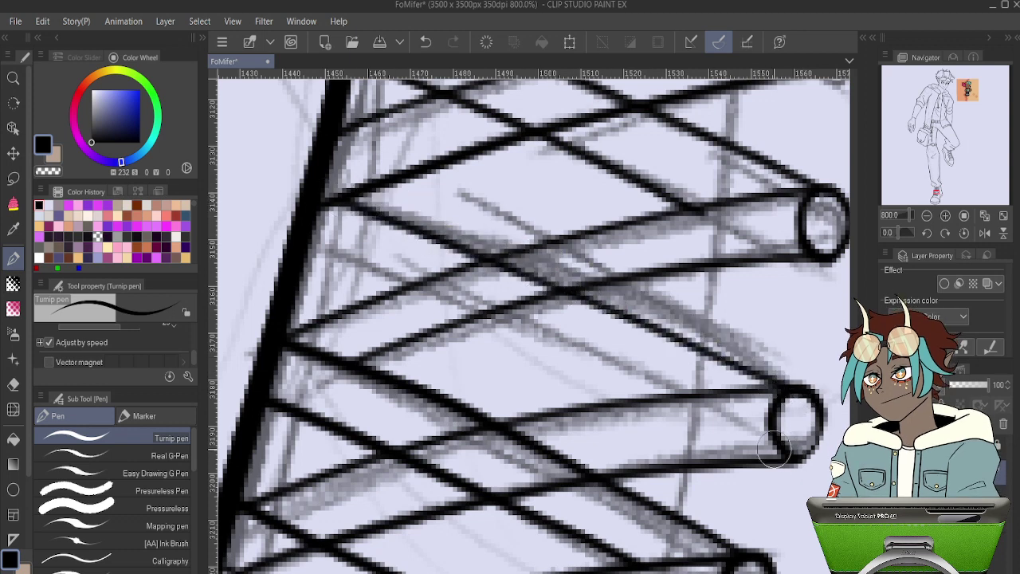
pyautogui.moveTo(789, 467); pyautogui.dragTo(288, 236)
# - Erase the overlapping line segments where the lowest laces cross, using the Hard vector eraser
pyautogui.moveTo(528, 241); pyautogui.dragTo(472, 410)
pyautogui.moveTo(566, 237)
pyautogui.mouseDown()
pyautogui.moveTo(535, 295)
pyautogui.moveTo(525, 413)
pyautogui.mouseUp()
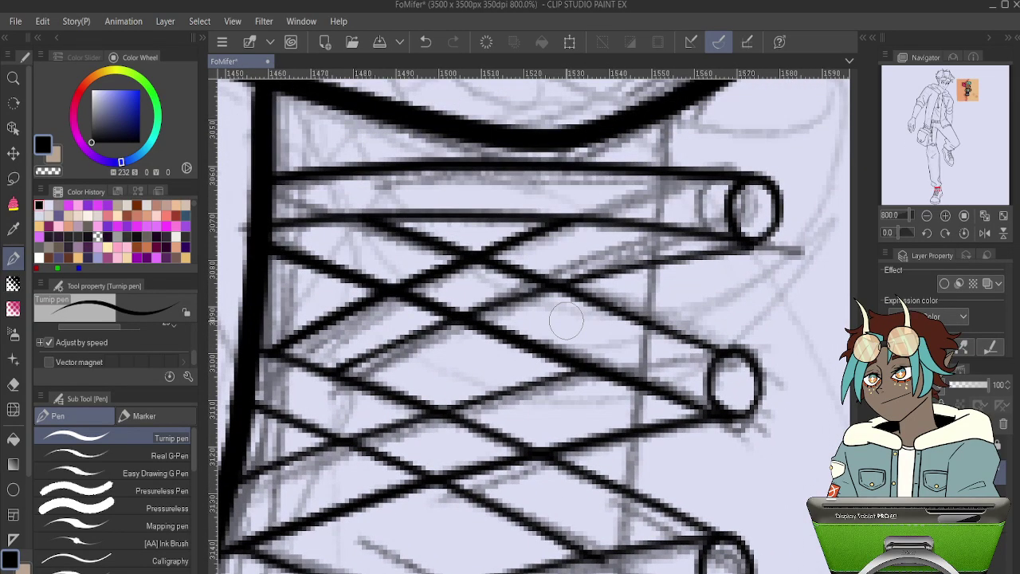
pyautogui.press('e')
pyautogui.scroll(-8, 566, 321)
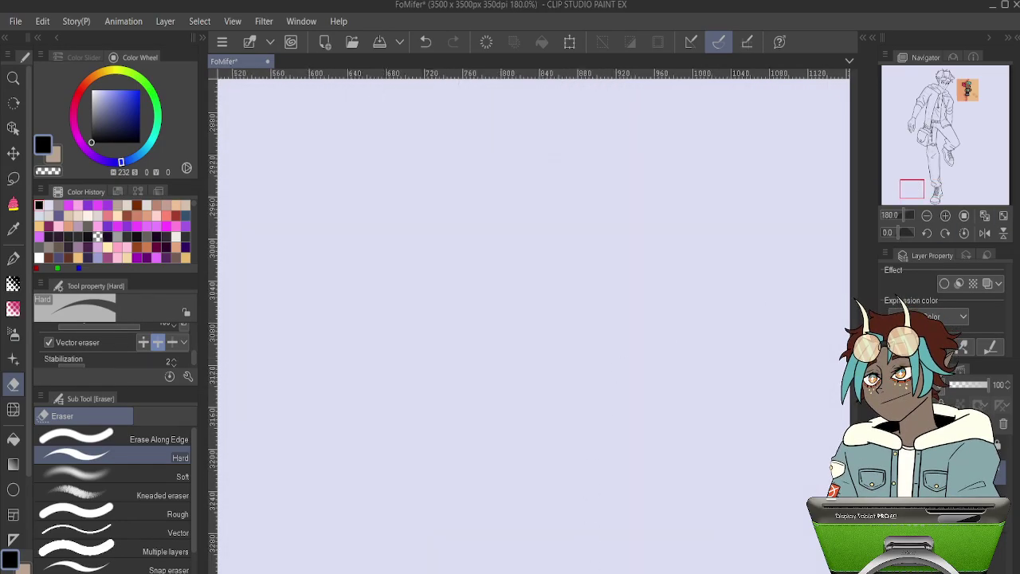
pyautogui.moveTo(917, 185); pyautogui.dragTo(940, 190)
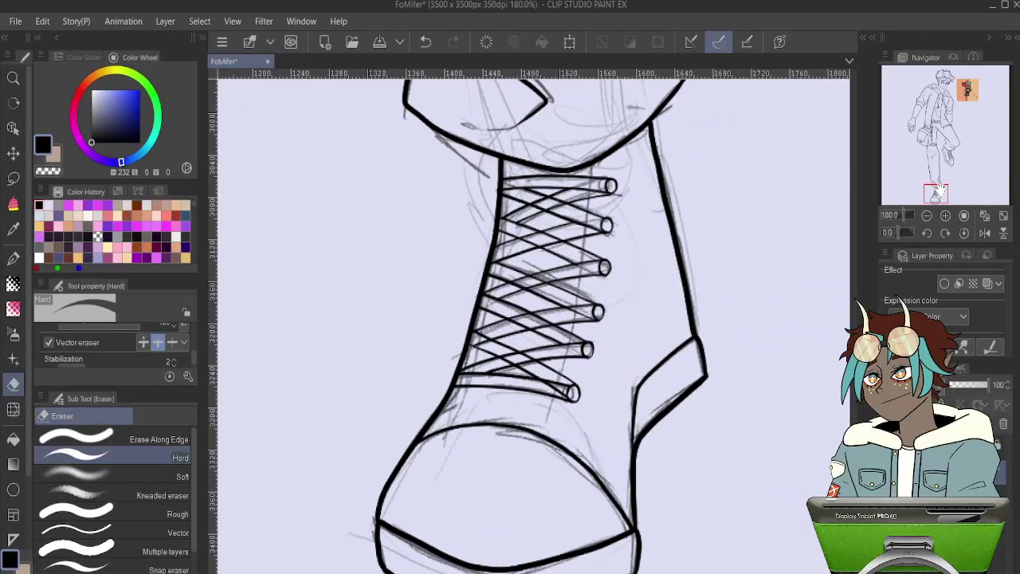
pyautogui.scroll(6, 574, 344)
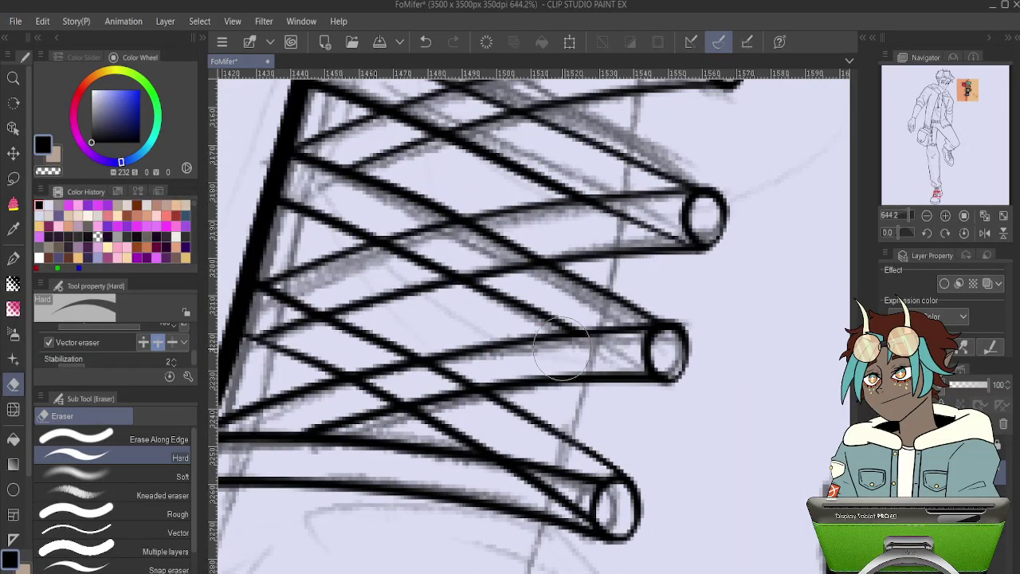
pyautogui.moveTo(558, 494); pyautogui.dragTo(611, 483)
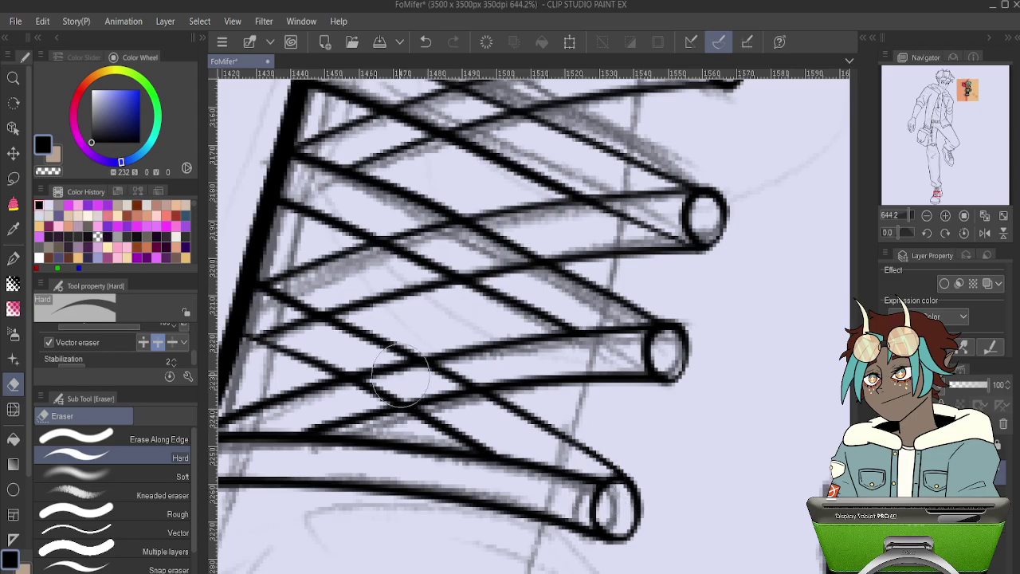
pyautogui.moveTo(400, 367)
pyautogui.mouseDown()
pyautogui.moveTo(421, 368)
pyautogui.moveTo(470, 401)
pyautogui.mouseUp()
pyautogui.moveTo(279, 319); pyautogui.dragTo(322, 343)
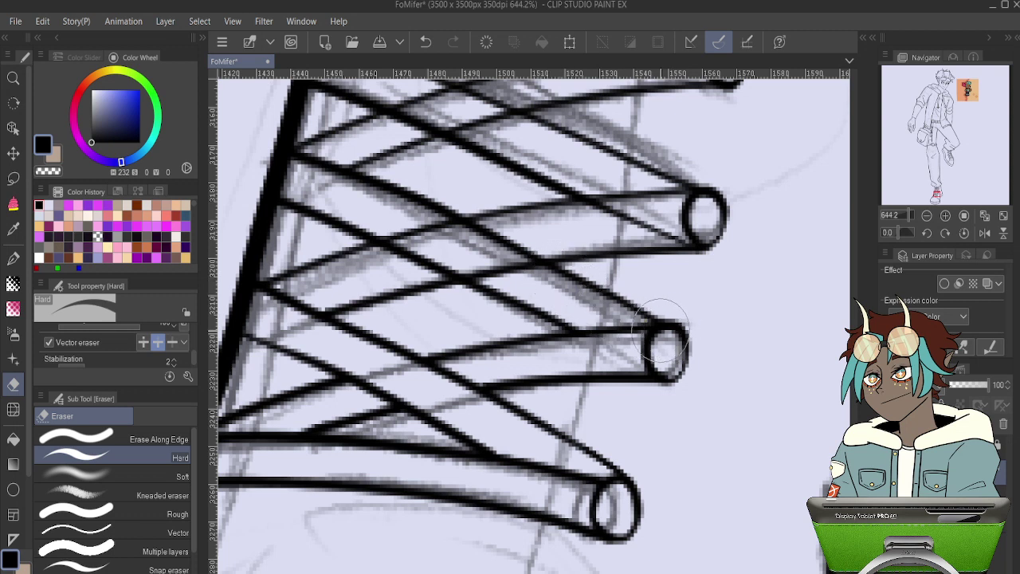
# - Erase the hidden line segments at the remaining lace crossings up the boot so that one lace passes over the other
pyautogui.moveTo(425, 224); pyautogui.dragTo(526, 275)
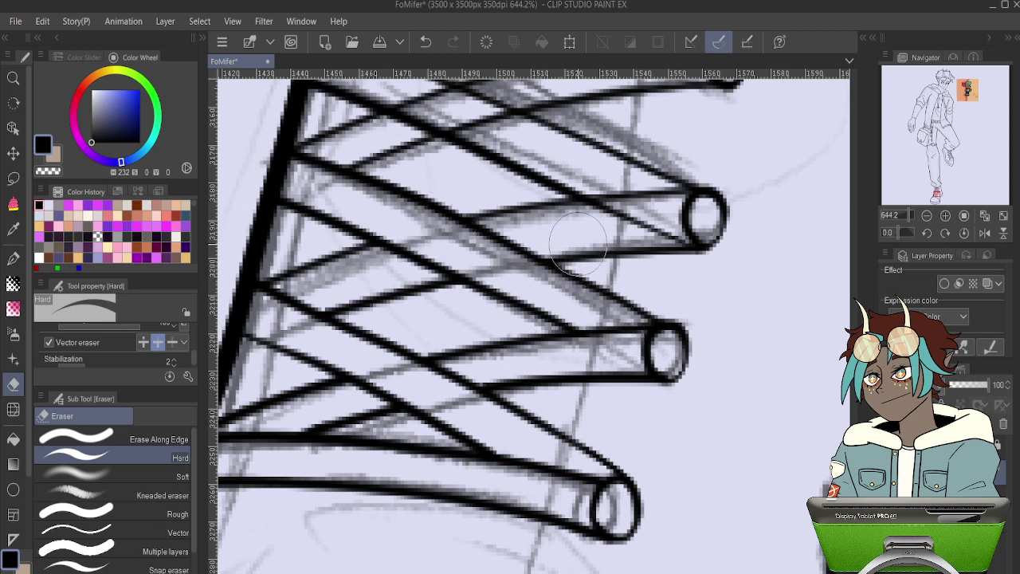
pyautogui.moveTo(545, 152); pyautogui.dragTo(547, 269)
pyautogui.moveTo(424, 210); pyautogui.dragTo(496, 248)
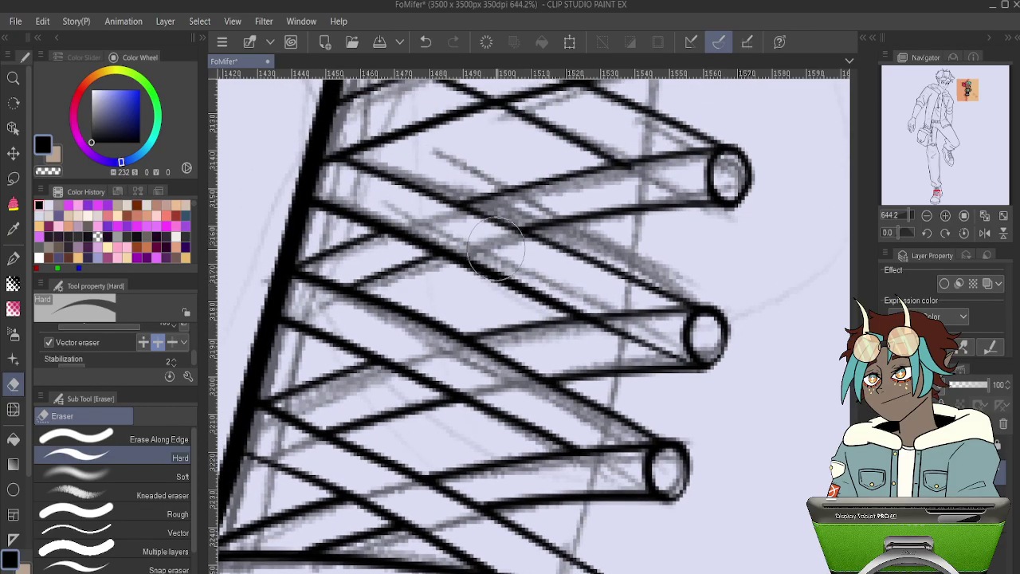
pyautogui.moveTo(558, 175); pyautogui.dragTo(479, 333)
pyautogui.moveTo(373, 205); pyautogui.dragTo(474, 264)
pyautogui.moveTo(530, 164); pyautogui.dragTo(496, 303)
pyautogui.moveTo(377, 212); pyautogui.dragTo(477, 271)
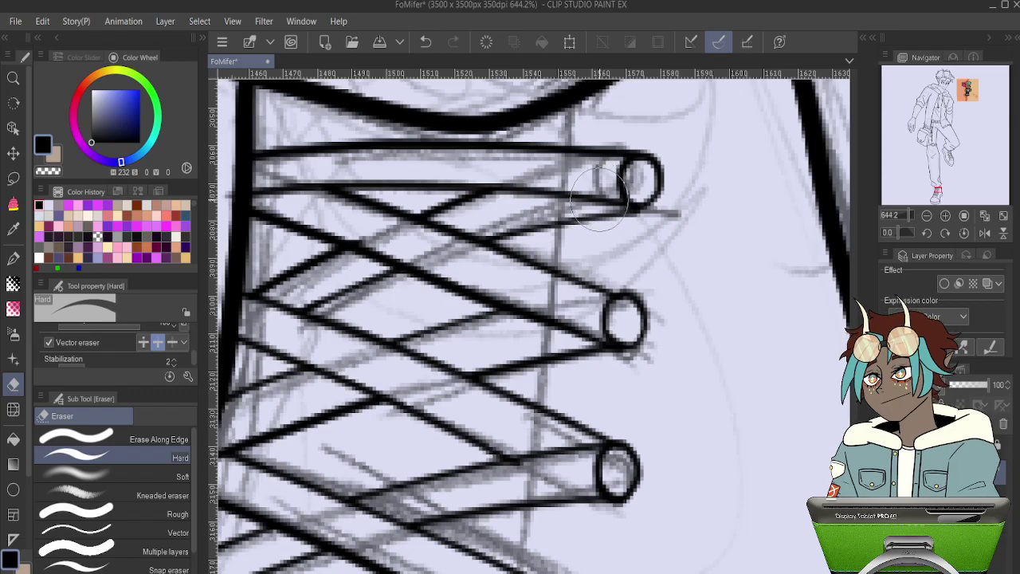
# - Ink the long boot opening edge beside the eyelets from the trouser cuff down to the toe cap with the Turnip pen
pyautogui.scroll(-8, 599, 200)
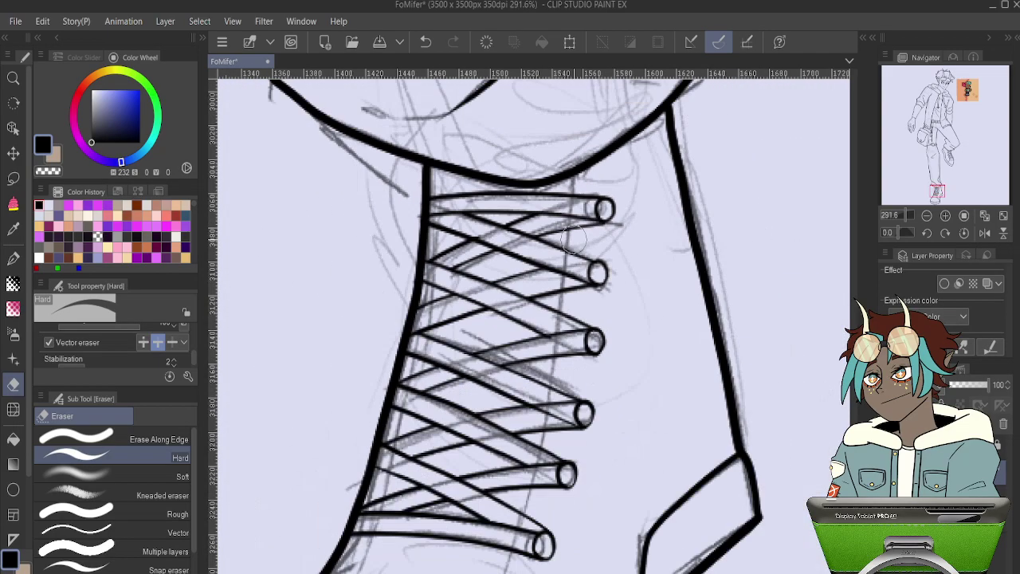
pyautogui.scroll(-3, 569, 243)
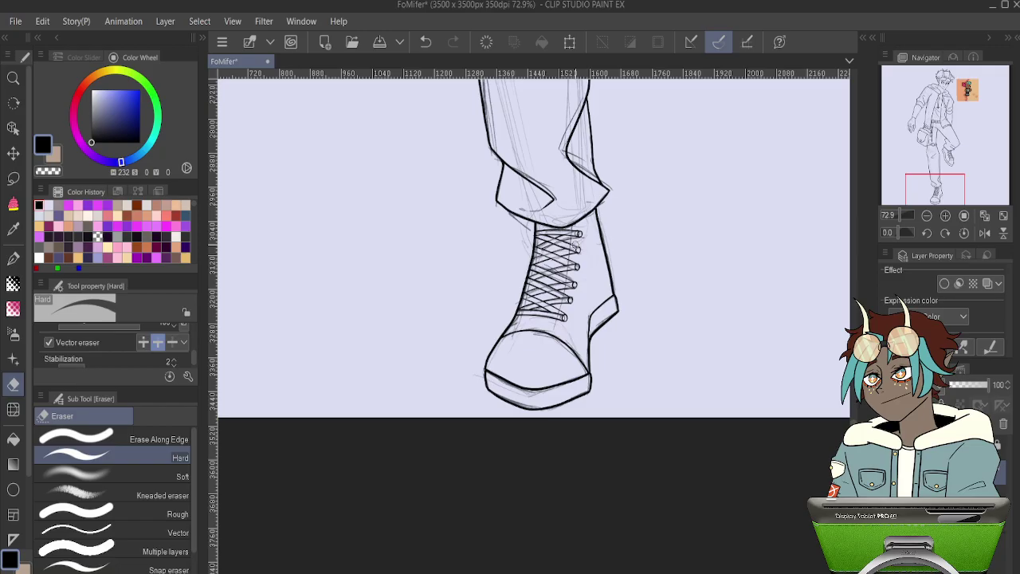
pyautogui.scroll(5, 575, 247)
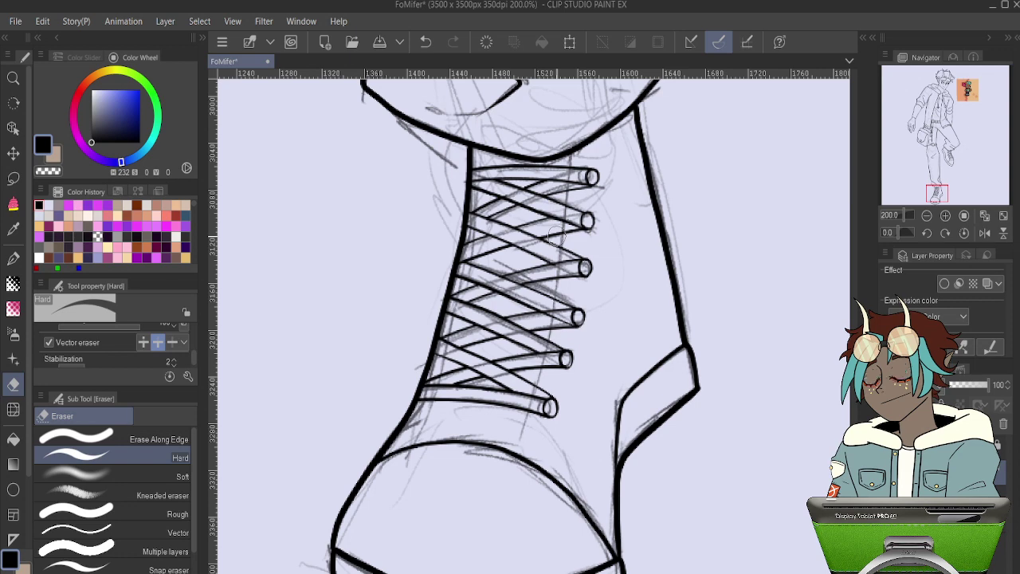
pyautogui.scroll(2, 553, 235)
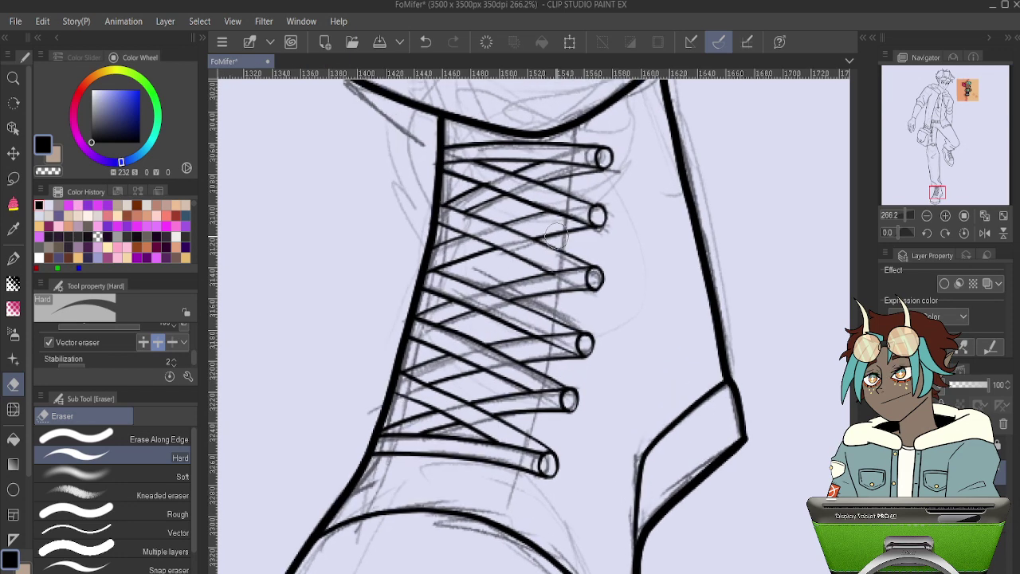
pyautogui.press('p')
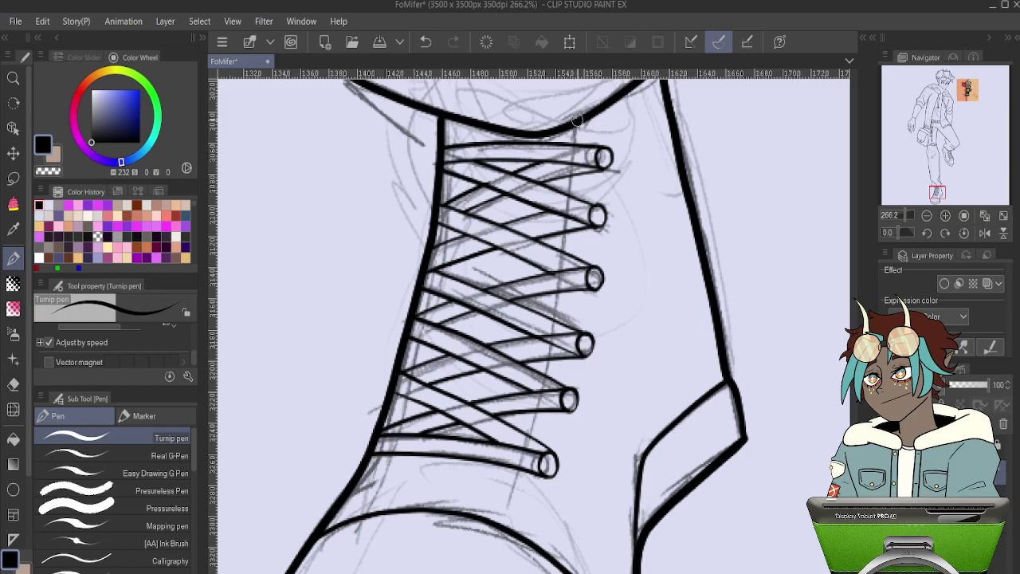
pyautogui.moveTo(577, 120); pyautogui.dragTo(555, 313)
pyautogui.hotkey('ctrl', 'z')
pyautogui.moveTo(576, 124); pyautogui.dragTo(539, 385)
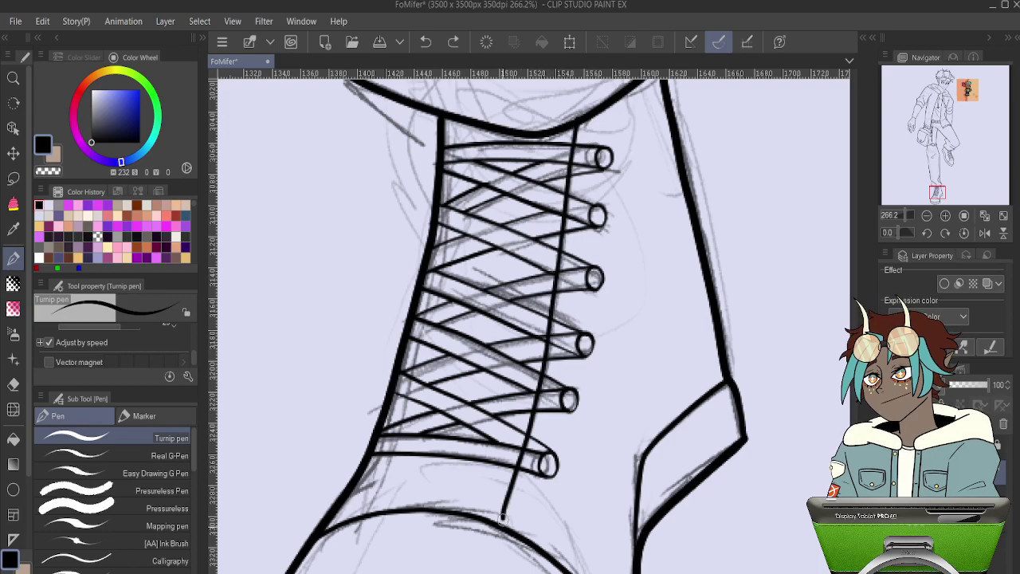
pyautogui.hotkey('ctrl', 'z')
pyautogui.moveTo(577, 120)
pyautogui.mouseDown()
pyautogui.moveTo(552, 331)
pyautogui.moveTo(524, 453)
pyautogui.mouseUp()
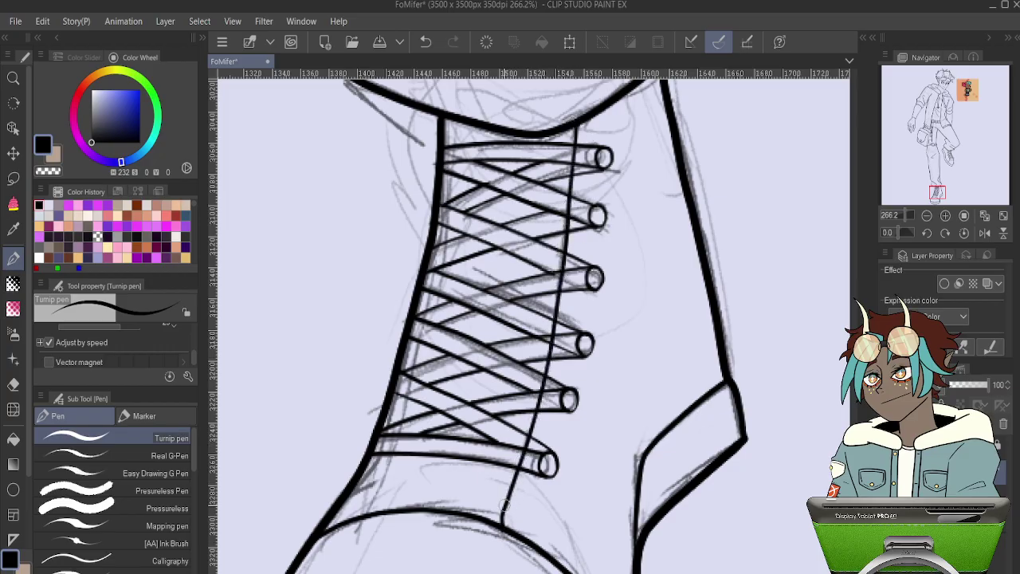
# - Ink the opposite opening edge just inside the boot's front contour, from the trouser cuff down to the toe cap
pyautogui.moveTo(493, 321); pyautogui.dragTo(536, 396)
pyautogui.moveTo(496, 195)
pyautogui.mouseDown()
pyautogui.moveTo(479, 353)
pyautogui.moveTo(424, 564)
pyautogui.moveTo(466, 475)
pyautogui.mouseUp()
pyautogui.hotkey('ctrl', 'z')
pyautogui.moveTo(515, 154)
pyautogui.mouseDown()
pyautogui.moveTo(484, 362)
pyautogui.moveTo(429, 526)
pyautogui.mouseUp()
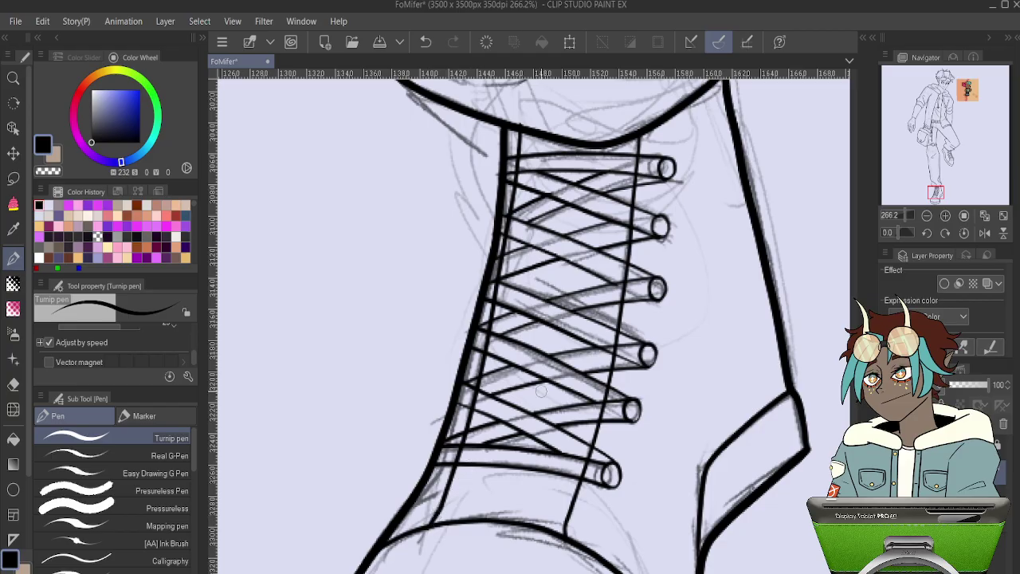
# - Erase the segments of the front opening edge that run underneath the laces, using the Hard vector eraser
pyautogui.press('e')
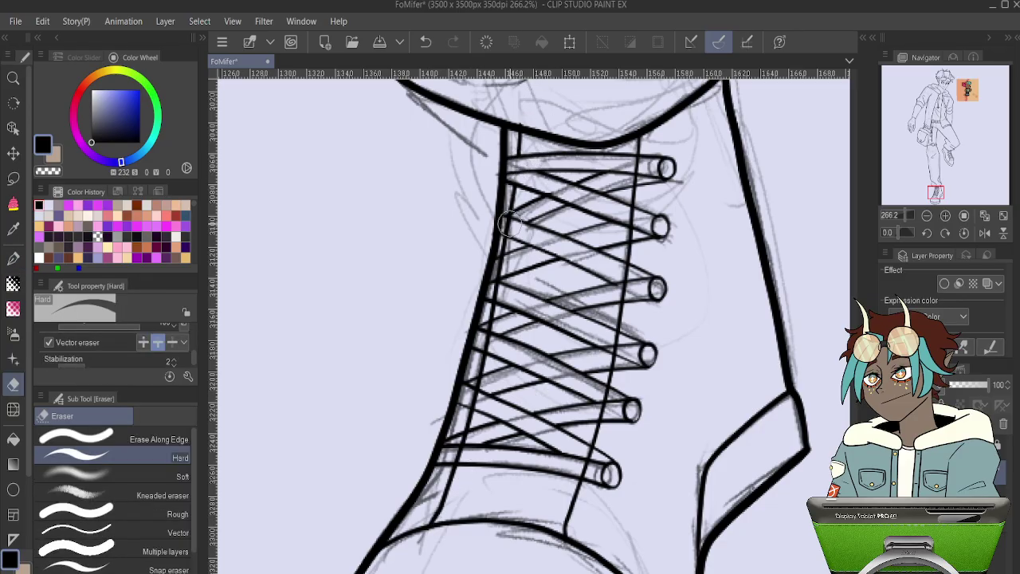
pyautogui.moveTo(508, 246); pyautogui.dragTo(526, 266)
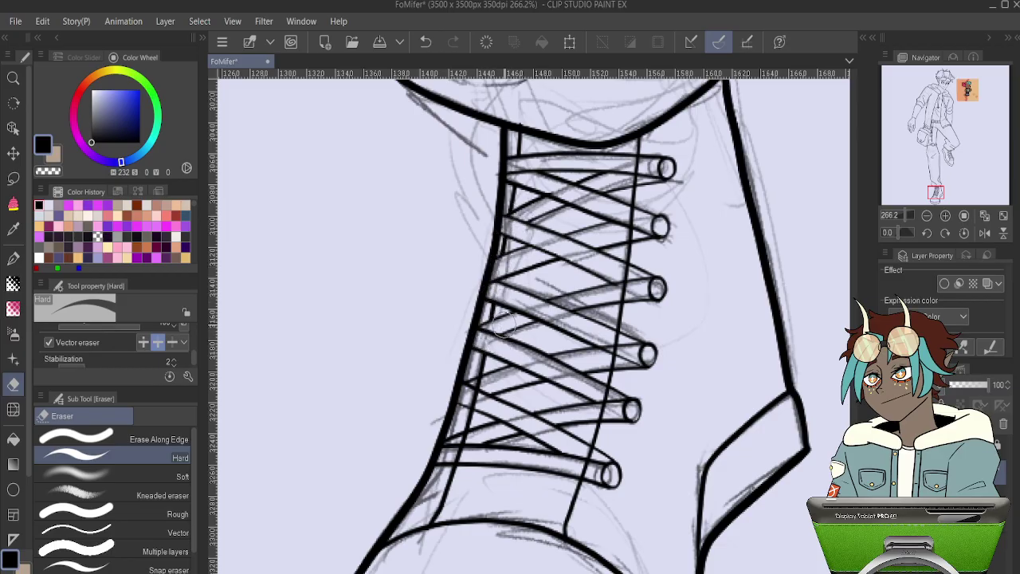
pyautogui.moveTo(511, 340); pyautogui.dragTo(496, 271)
pyautogui.moveTo(470, 315); pyautogui.dragTo(438, 389)
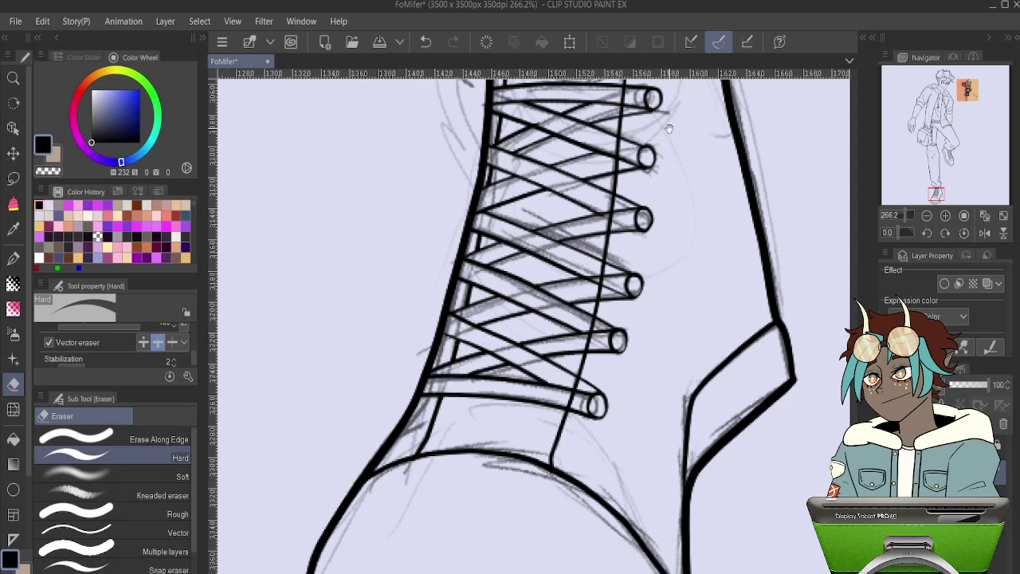
# - Erase the parts of the eyelet-side opening edge covered by the laces, down to the lowest lace
pyautogui.moveTo(669, 129); pyautogui.dragTo(560, 236)
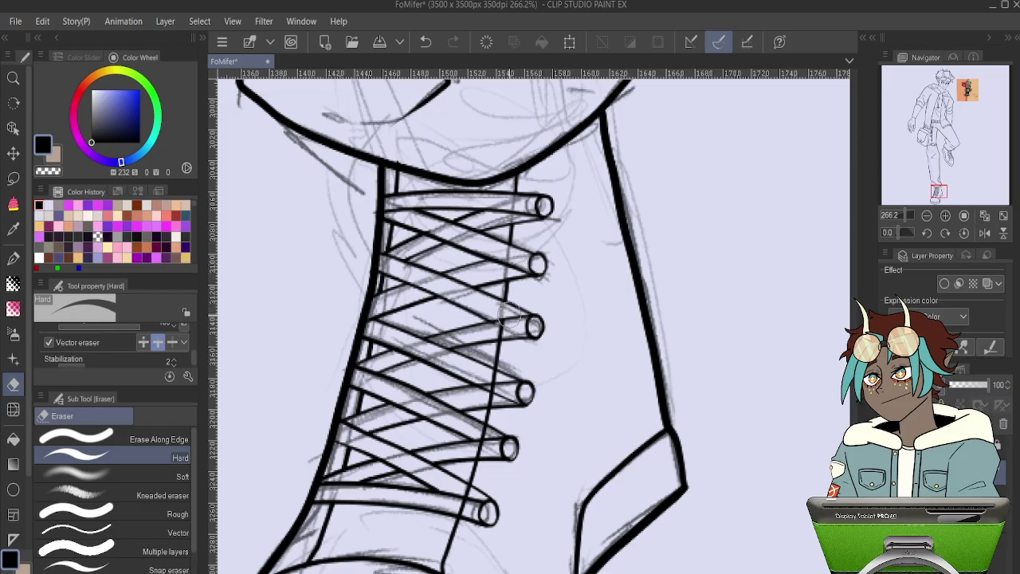
pyautogui.moveTo(514, 309); pyautogui.dragTo(517, 248)
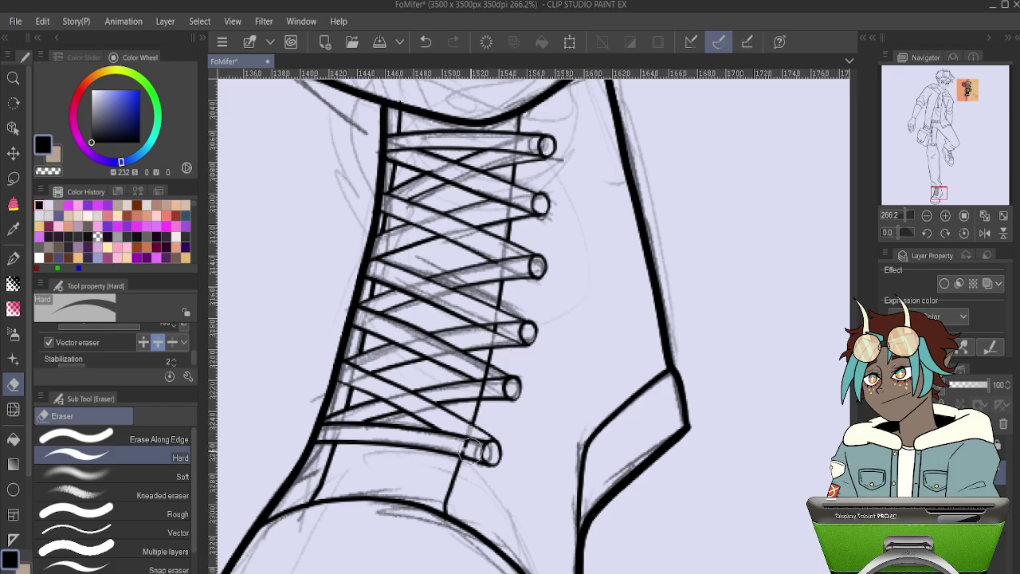
pyautogui.moveTo(470, 450); pyautogui.dragTo(483, 423)
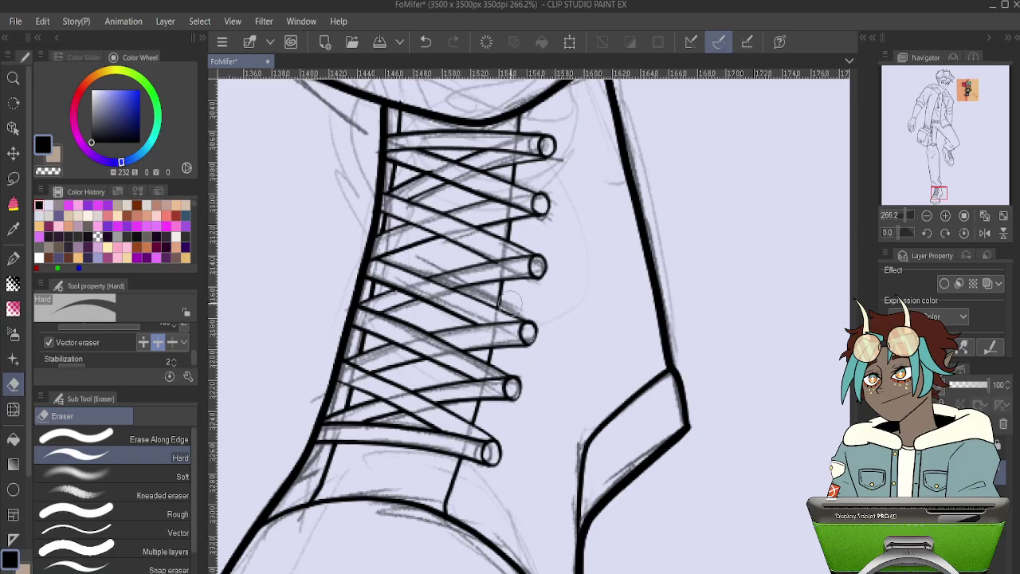
# - Ink the trouser crease lines fanning out from the crotch below the belt with the Turnip pen
pyautogui.moveTo(563, 126); pyautogui.dragTo(527, 213)
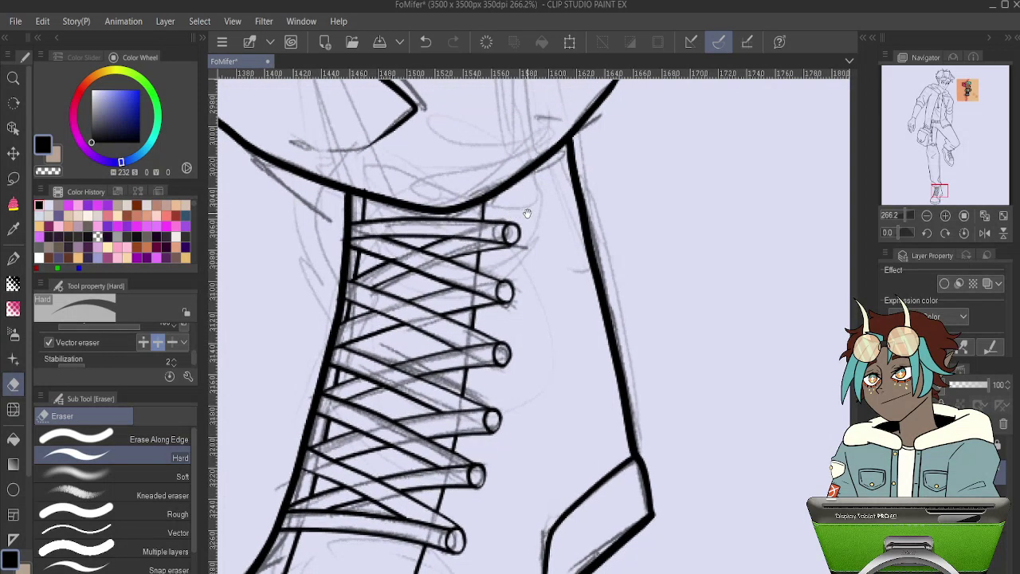
pyautogui.moveTo(555, 182)
pyautogui.mouseDown()
pyautogui.moveTo(535, 287)
pyautogui.moveTo(551, 324)
pyautogui.moveTo(562, 433)
pyautogui.mouseUp()
pyautogui.moveTo(539, 159); pyautogui.dragTo(377, 543)
pyautogui.scroll(-6, 449, 190)
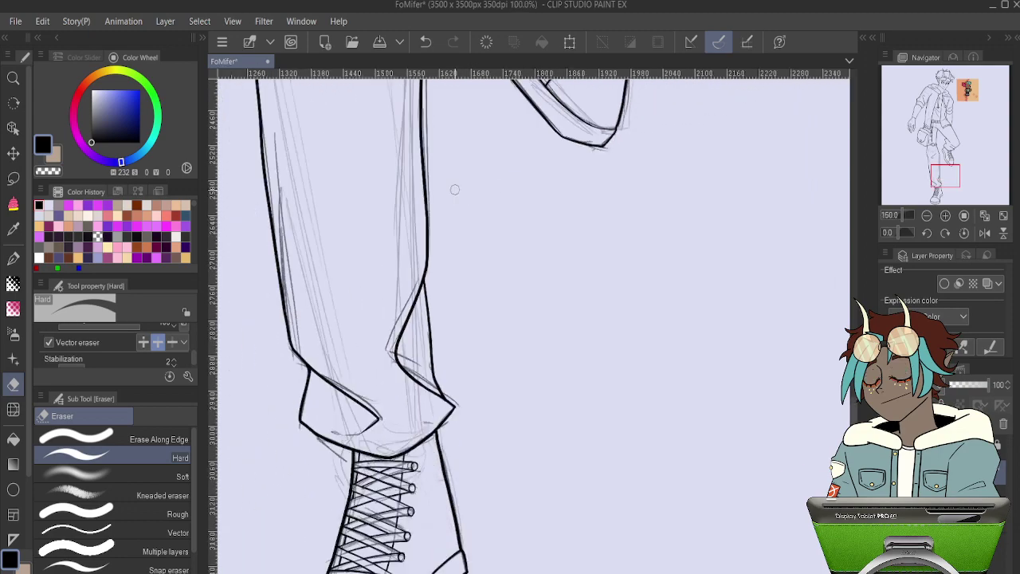
pyautogui.scroll(-8, 446, 197)
pyautogui.scroll(3, 445, 197)
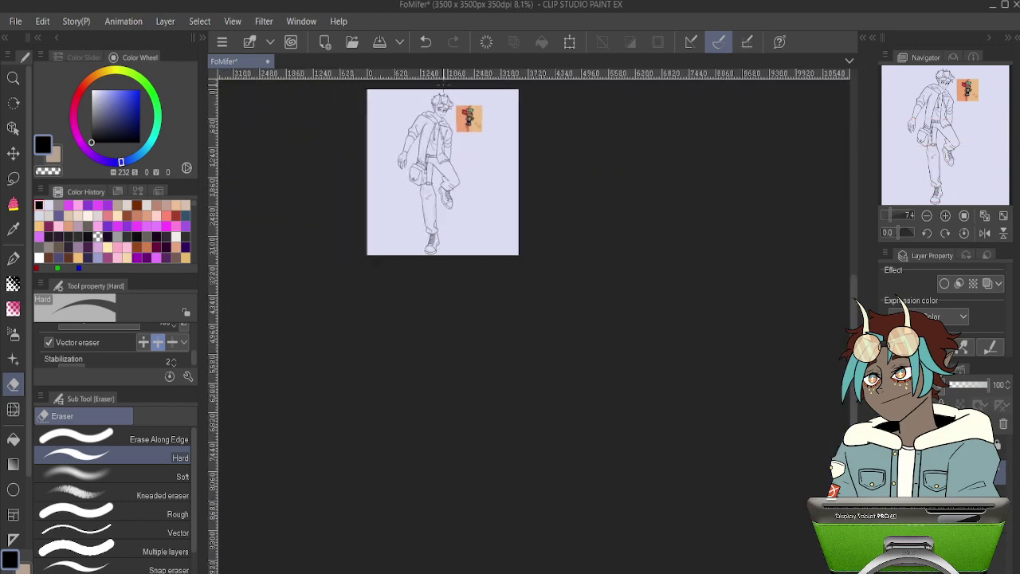
pyautogui.scroll(6, 446, 197)
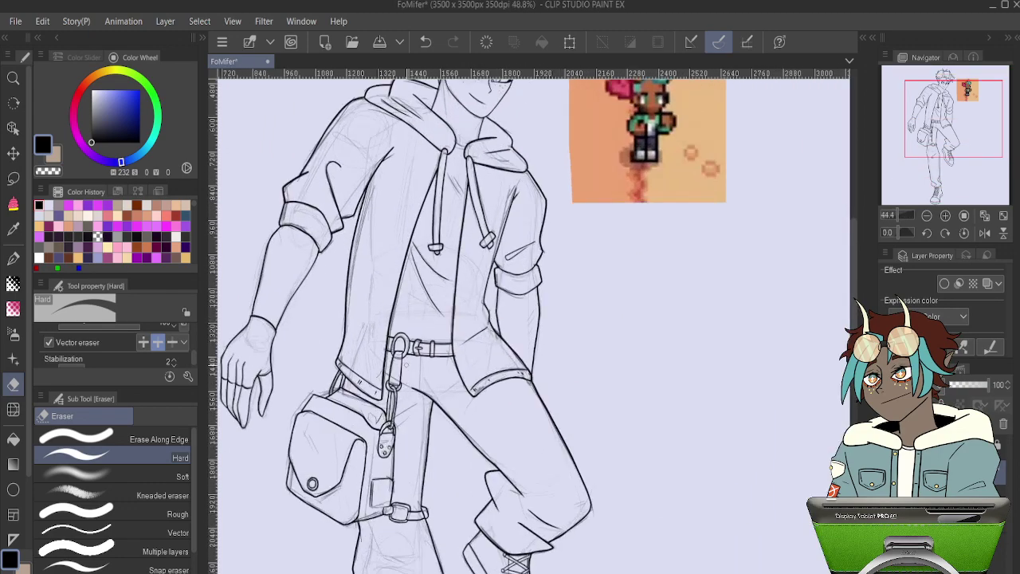
pyautogui.scroll(3, 396, 403)
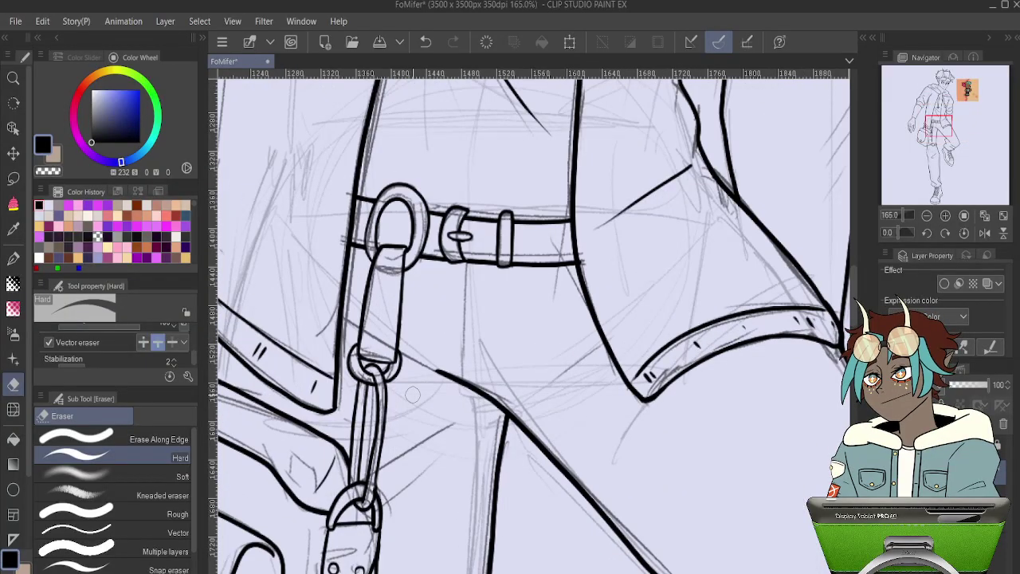
pyautogui.press('p')
pyautogui.moveTo(517, 405); pyautogui.dragTo(616, 351)
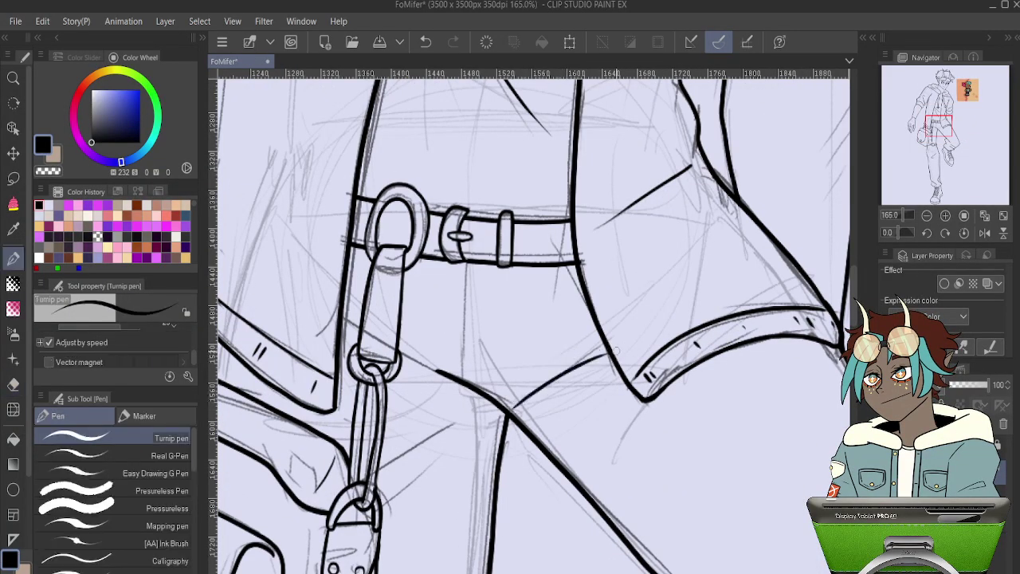
pyautogui.hotkey('ctrl', 'z')
pyautogui.moveTo(516, 402); pyautogui.dragTo(596, 354)
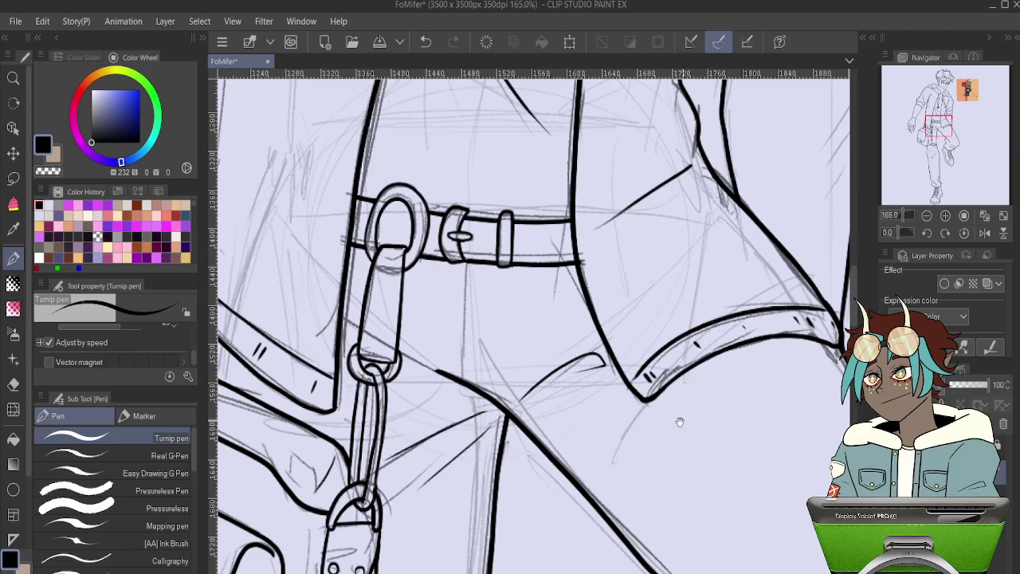
# - Review the inked line art from the hips up to the face, over the whole figure and along the hanging arm
pyautogui.moveTo(679, 421); pyautogui.dragTo(498, 408)
pyautogui.moveTo(527, 241); pyautogui.dragTo(513, 432)
pyautogui.moveTo(486, 147); pyautogui.dragTo(635, 532)
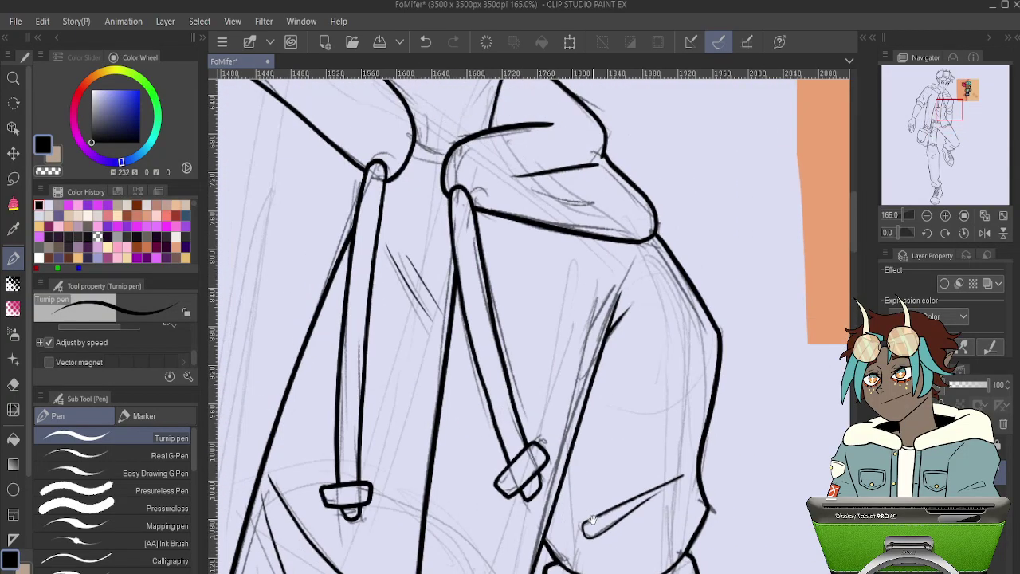
pyautogui.moveTo(534, 226)
pyautogui.mouseDown()
pyautogui.moveTo(613, 353)
pyautogui.moveTo(590, 571)
pyautogui.mouseUp()
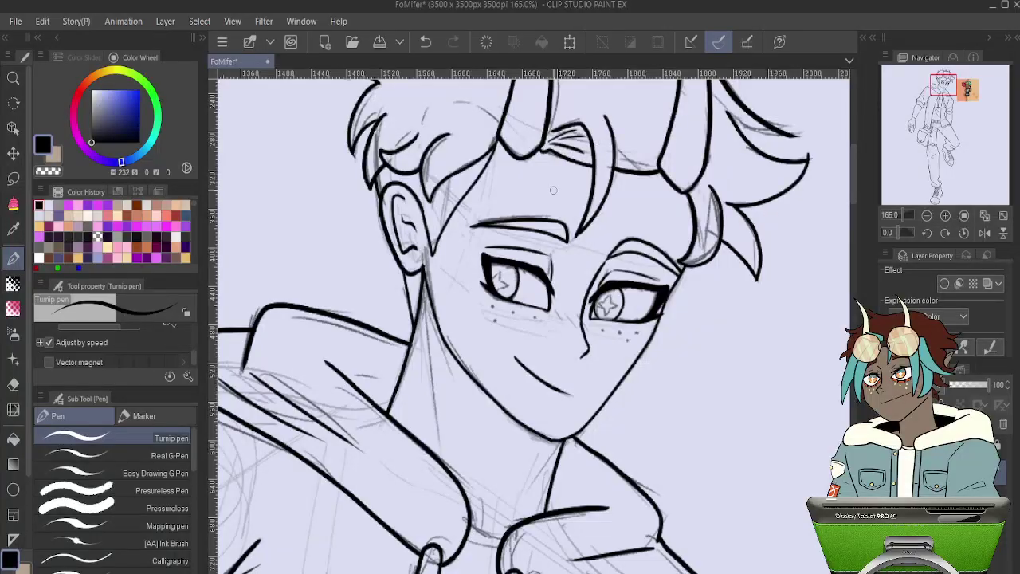
pyautogui.scroll(-8, 553, 189)
pyautogui.scroll(12, 534, 188)
pyautogui.scroll(-11, 498, 202)
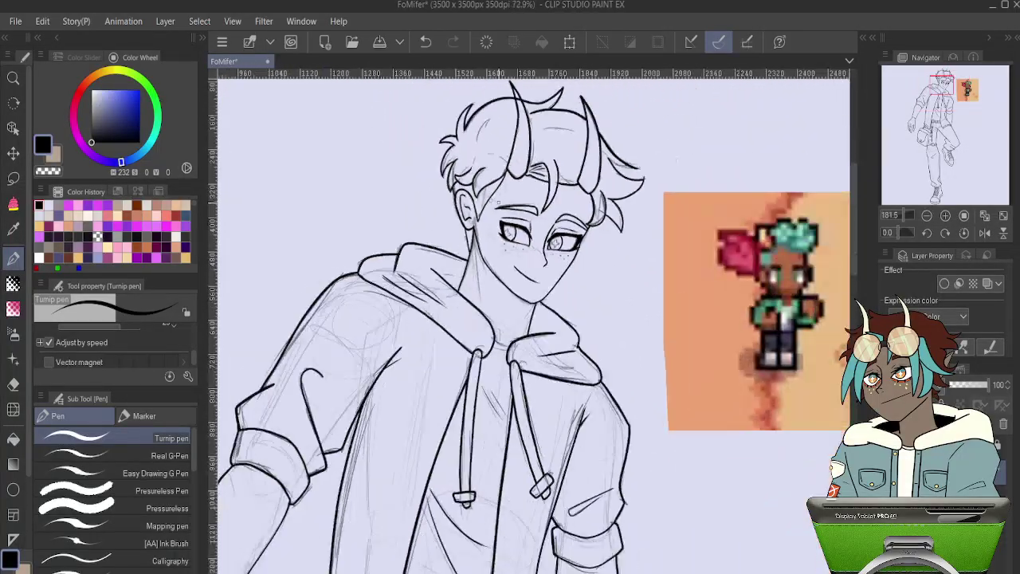
pyautogui.scroll(-5, 510, 195)
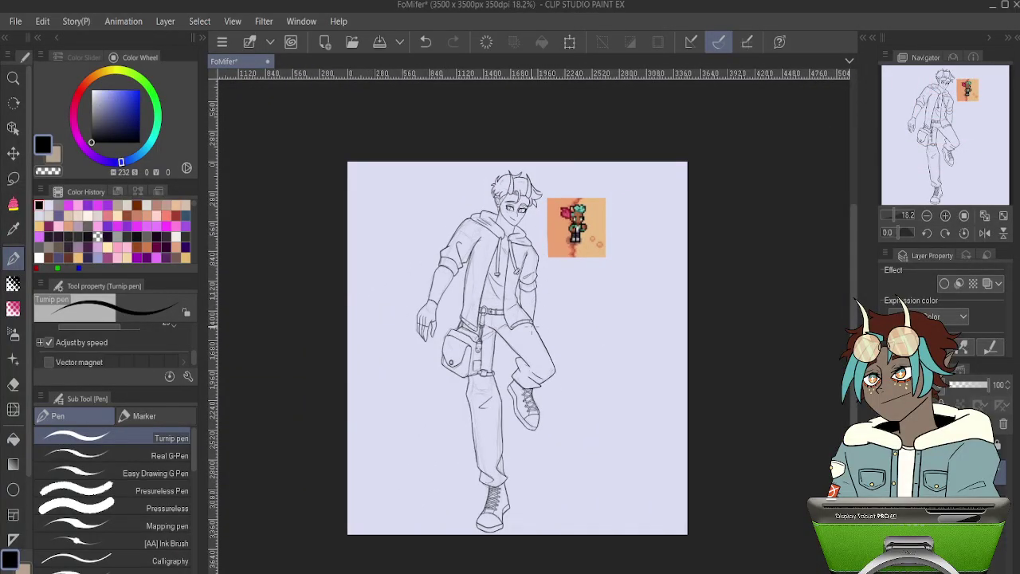
pyautogui.scroll(6, 432, 303)
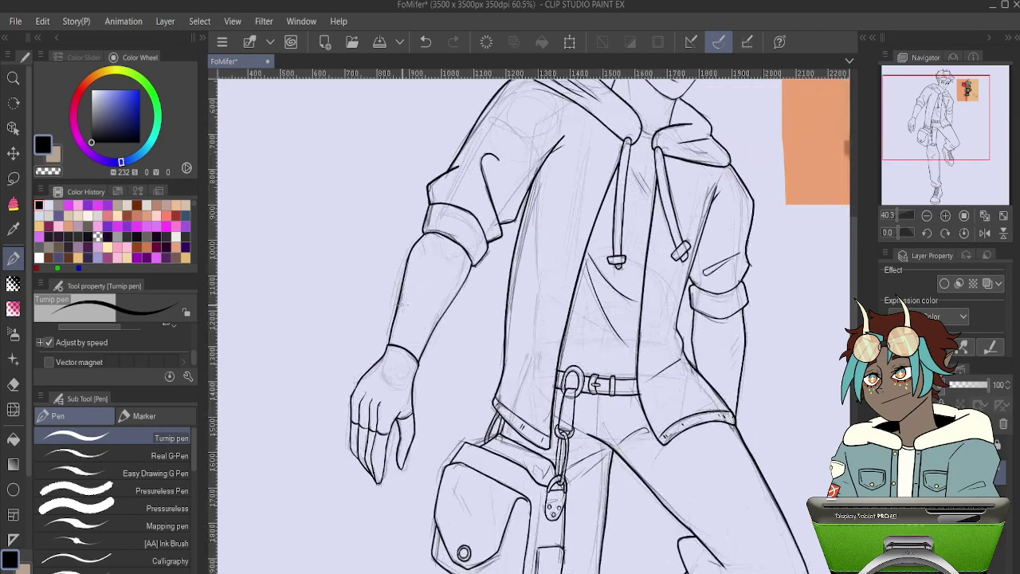
pyautogui.scroll(2, 389, 347)
pyautogui.scroll(-2, 404, 340)
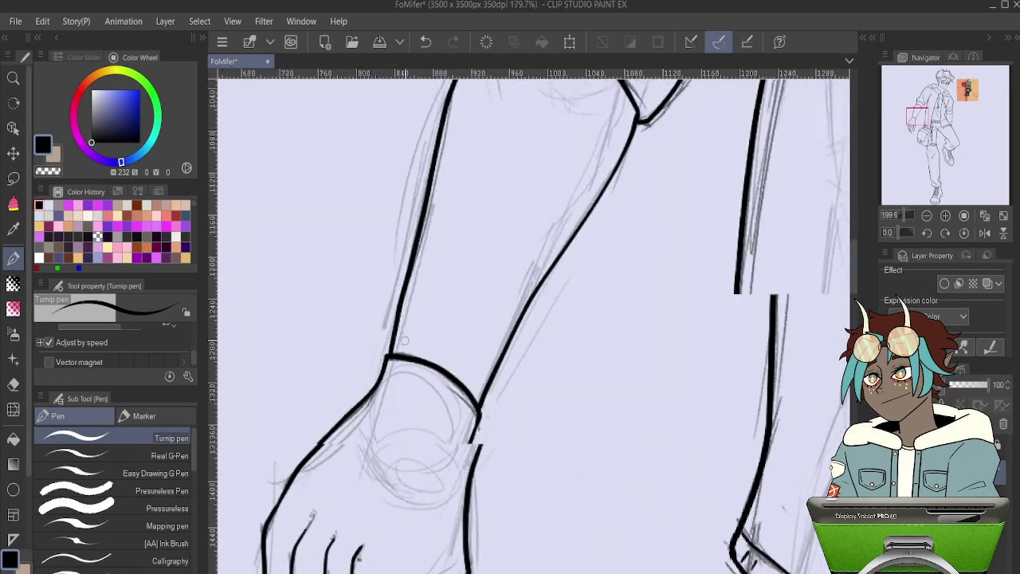
# - Thicken the hanging forearm's body-side outline from wrist to rolled sleeve with Adjust line width, set to scale up width at 1.10
pyautogui.scroll(3, 626, 177)
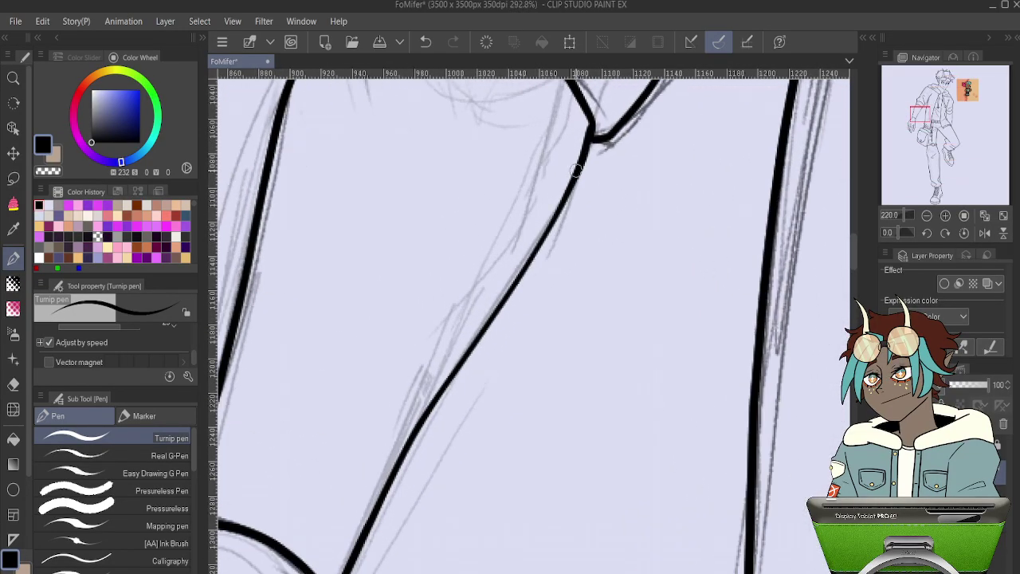
pyautogui.scroll(-3, 14, 383)
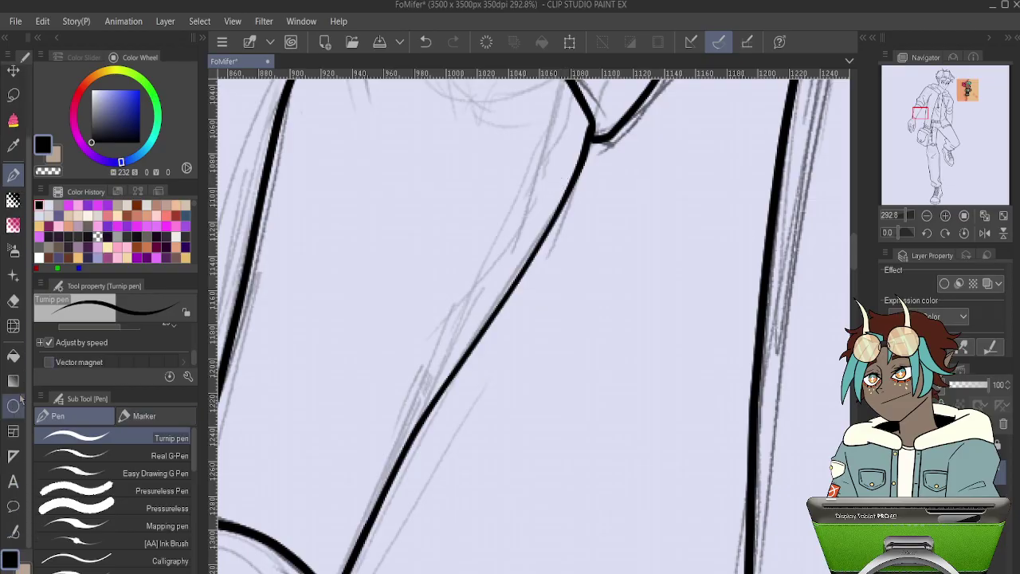
pyautogui.click(13, 532)
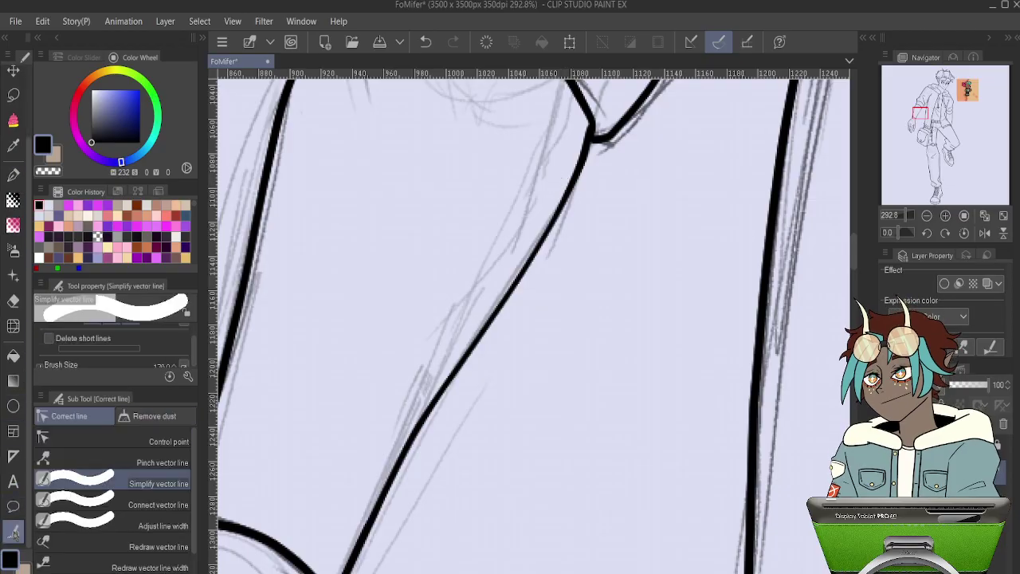
pyautogui.scroll(-1, 160, 510)
pyautogui.click(159, 504)
pyautogui.scroll(-3, 382, 398)
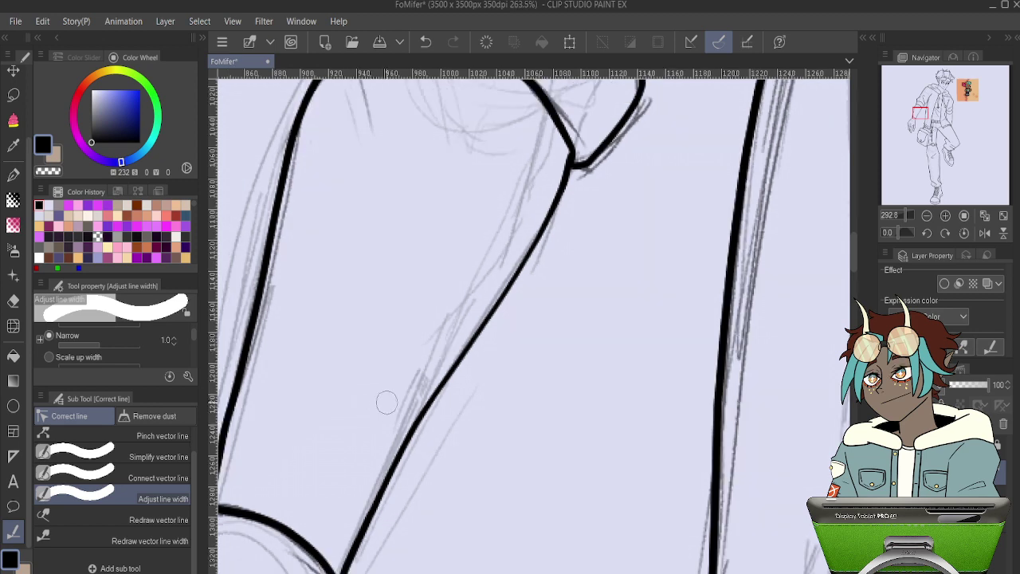
pyautogui.scroll(-1, 120, 359)
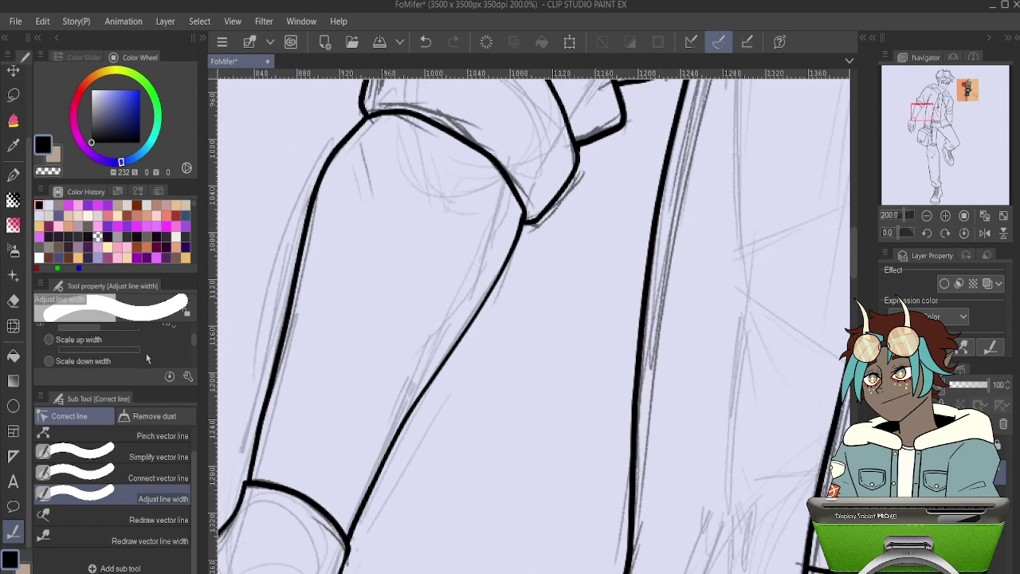
pyautogui.click(48, 339)
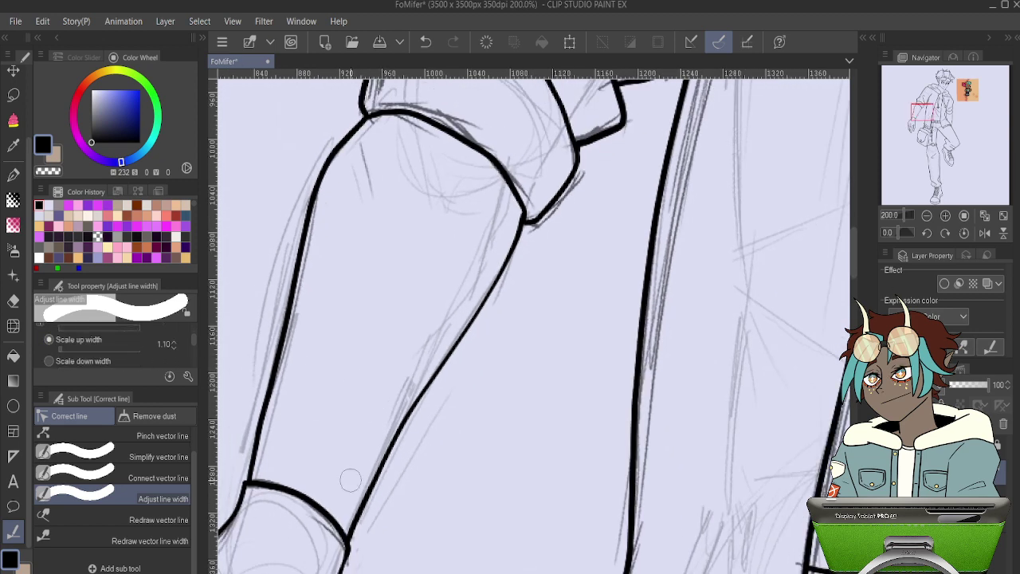
pyautogui.moveTo(365, 503)
pyautogui.mouseDown()
pyautogui.moveTo(359, 527)
pyautogui.moveTo(517, 231)
pyautogui.mouseUp()
pyautogui.moveTo(487, 292)
pyautogui.mouseDown()
pyautogui.moveTo(371, 464)
pyautogui.moveTo(463, 336)
pyautogui.moveTo(418, 399)
pyautogui.mouseUp()
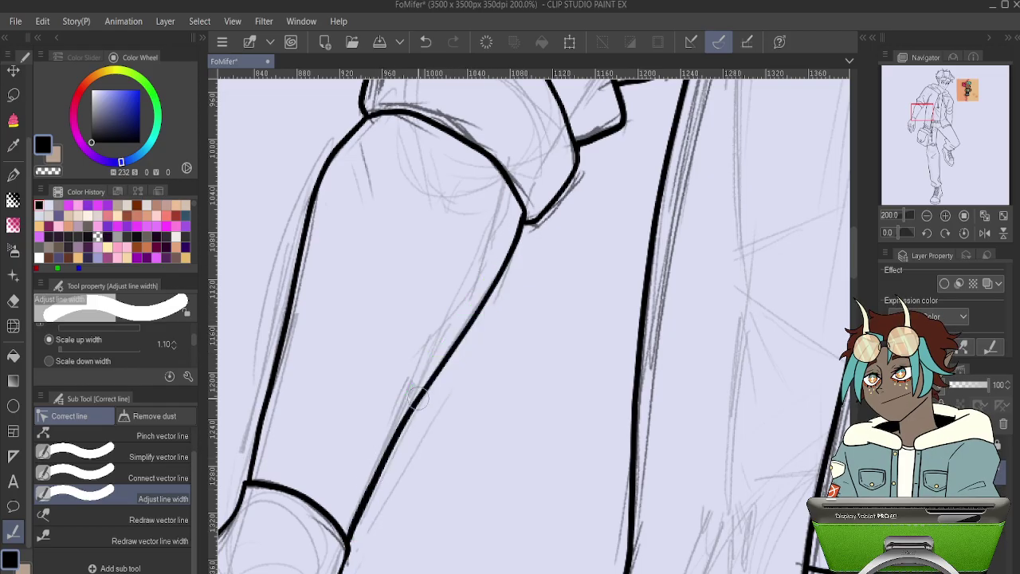
pyautogui.moveTo(504, 282); pyautogui.dragTo(438, 401)
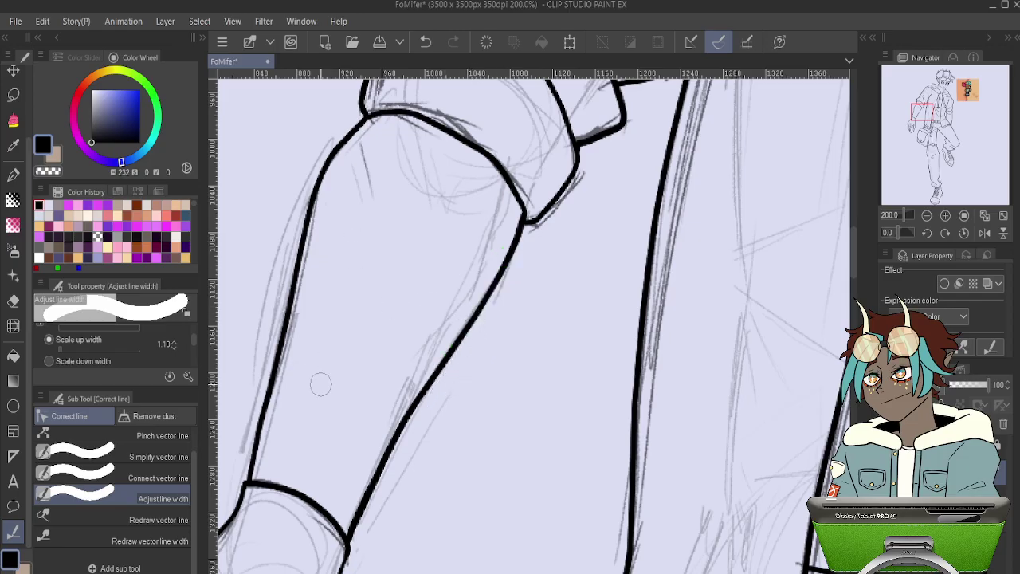
# - Thicken the index finger's outer contour on the hanging hand, from the knuckle crease to the fingertip
pyautogui.moveTo(361, 401); pyautogui.dragTo(547, 170)
pyautogui.moveTo(481, 368); pyautogui.dragTo(563, 202)
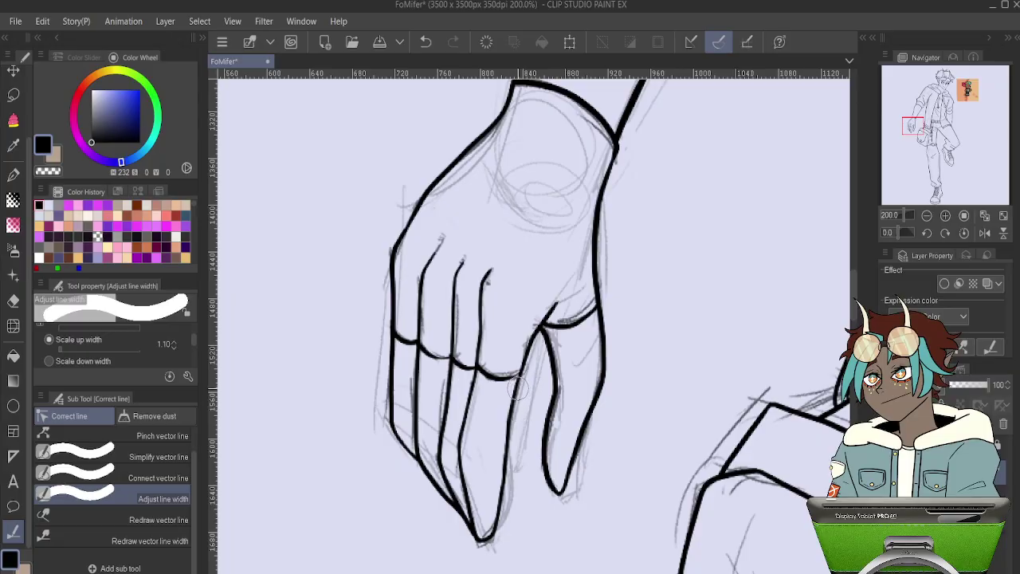
pyautogui.moveTo(519, 390); pyautogui.dragTo(484, 549)
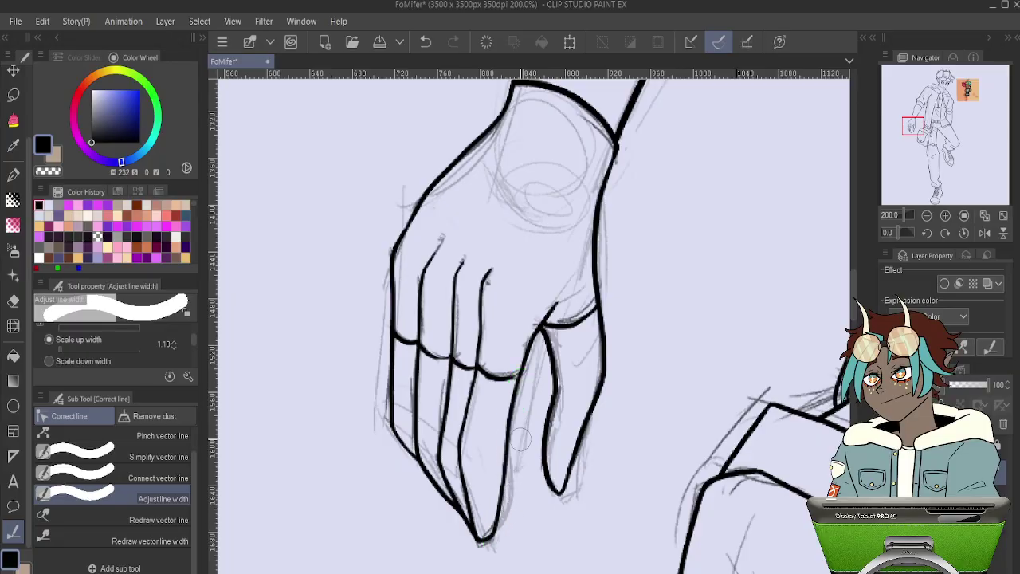
pyautogui.moveTo(525, 362)
pyautogui.mouseDown()
pyautogui.moveTo(502, 477)
pyautogui.moveTo(511, 479)
pyautogui.mouseUp()
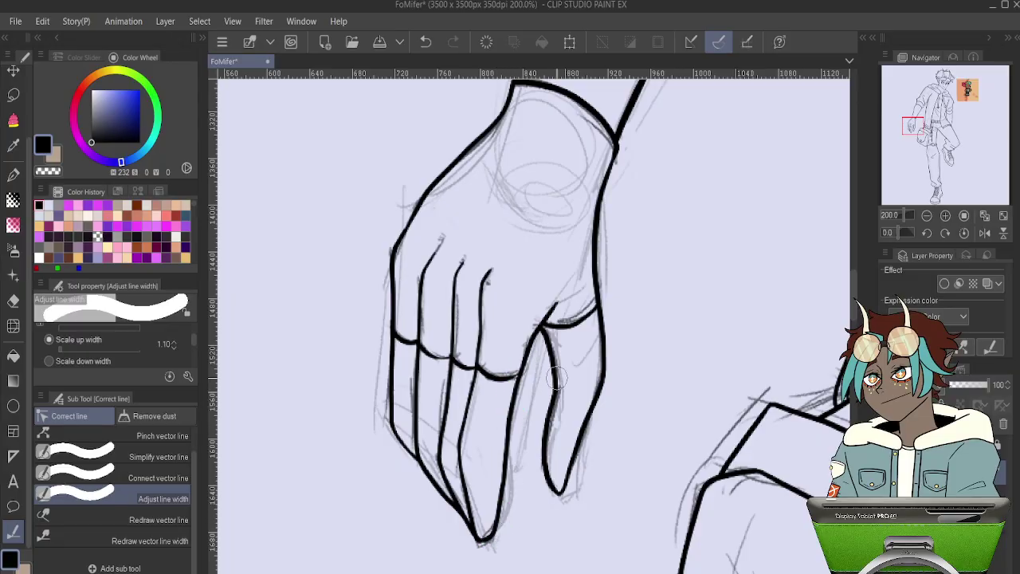
# - Check the line weight over the jacket hem, bag, legs and upper body for remaining thin lines
pyautogui.moveTo(551, 239); pyautogui.dragTo(360, 466)
pyautogui.moveTo(725, 470); pyautogui.dragTo(490, 281)
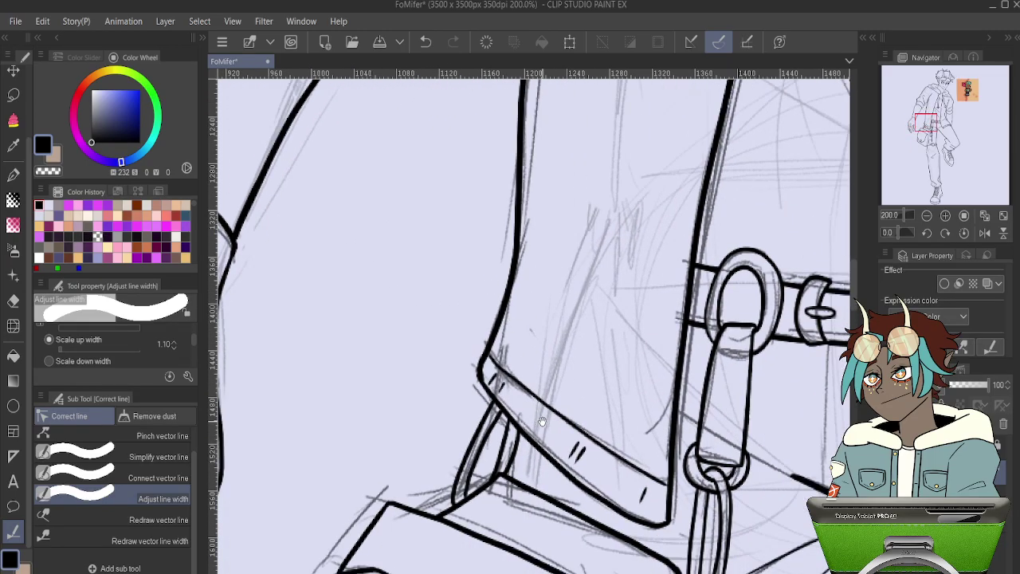
pyautogui.moveTo(542, 421); pyautogui.dragTo(572, 338)
pyautogui.moveTo(502, 372); pyautogui.dragTo(578, 252)
pyautogui.moveTo(502, 447); pyautogui.dragTo(485, 210)
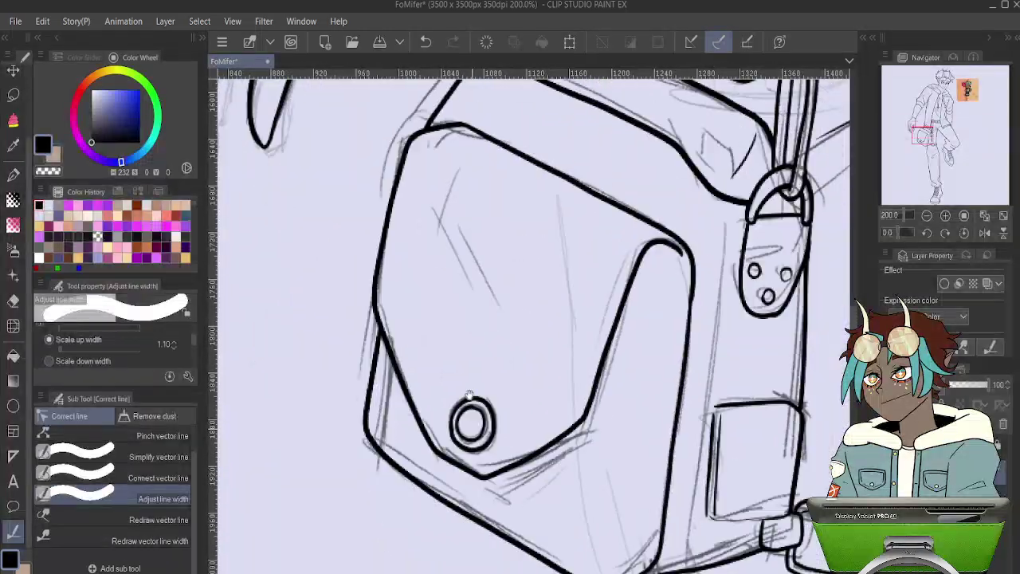
pyautogui.moveTo(469, 395); pyautogui.dragTo(336, 153)
pyautogui.moveTo(550, 439); pyautogui.dragTo(484, 269)
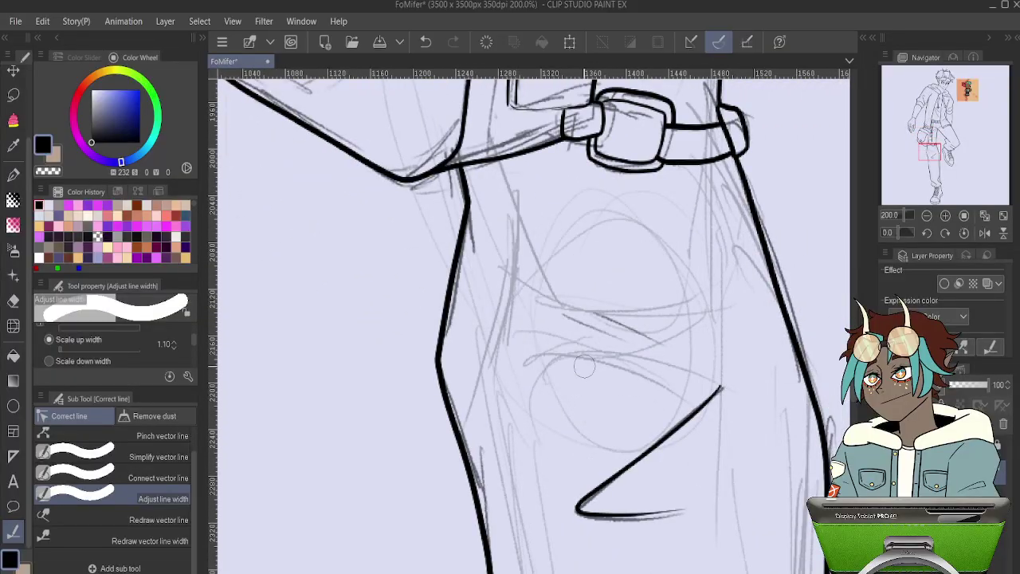
pyautogui.scroll(-5, 585, 366)
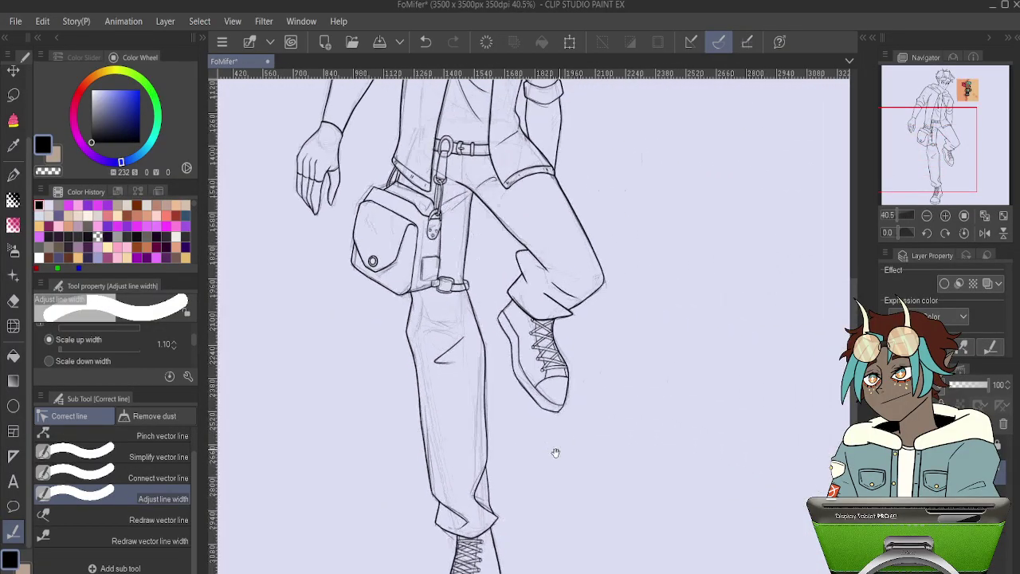
pyautogui.moveTo(555, 453); pyautogui.dragTo(530, 543)
pyautogui.moveTo(624, 266); pyautogui.dragTo(611, 527)
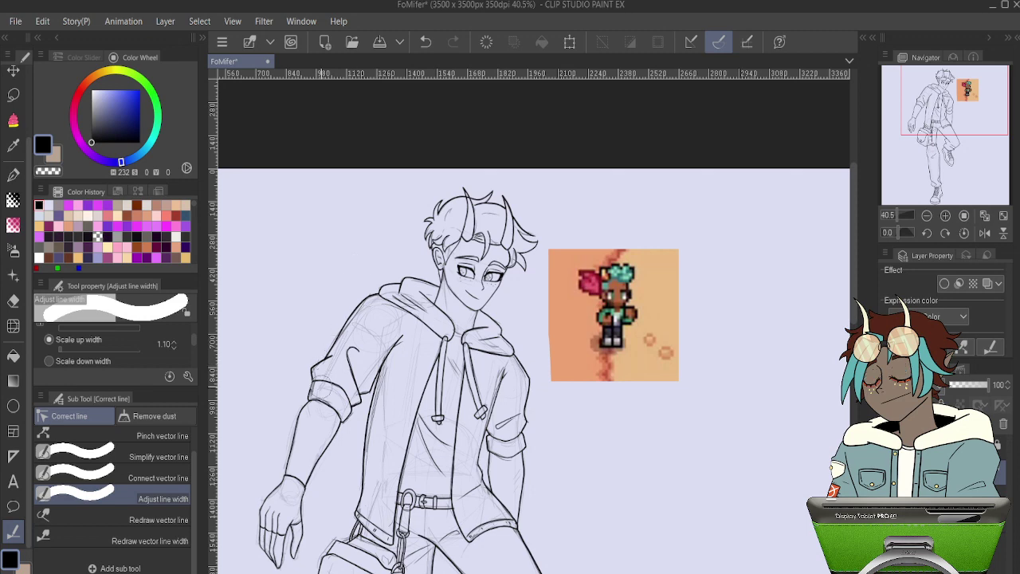
# - Thicken the hanging forearm's outer outline from the rolled sleeve cuff down to the wrist with Adjust line width
pyautogui.scroll(5, 429, 349)
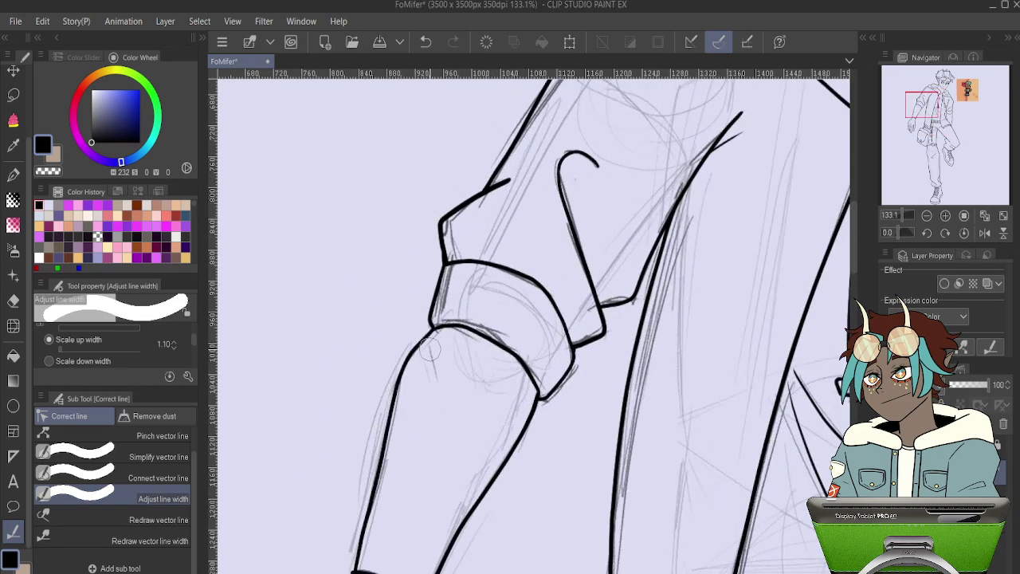
pyautogui.moveTo(420, 341)
pyautogui.mouseDown()
pyautogui.moveTo(393, 397)
pyautogui.moveTo(363, 530)
pyautogui.mouseUp()
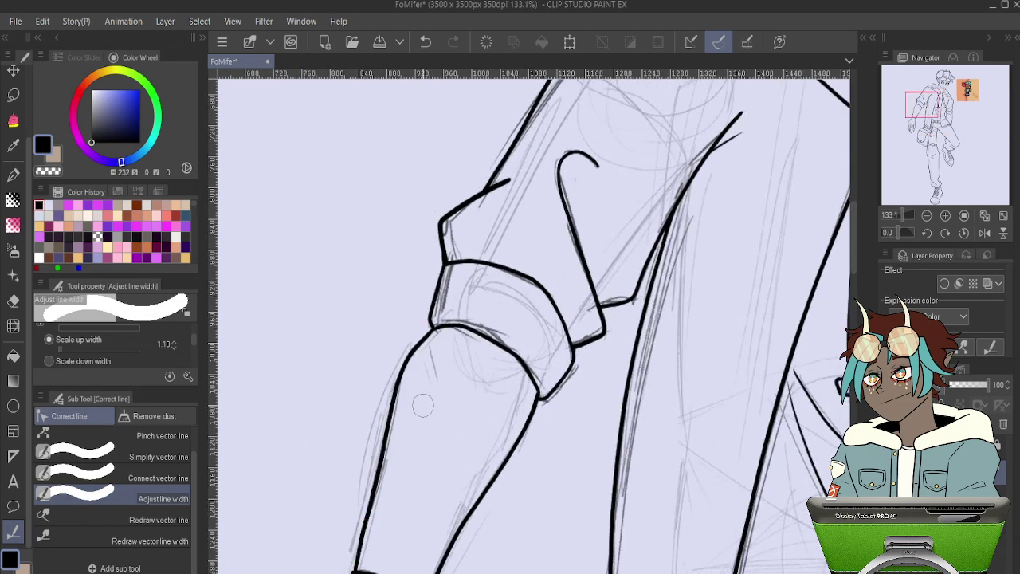
pyautogui.moveTo(428, 340); pyautogui.dragTo(353, 557)
pyautogui.moveTo(399, 512); pyautogui.dragTo(454, 347)
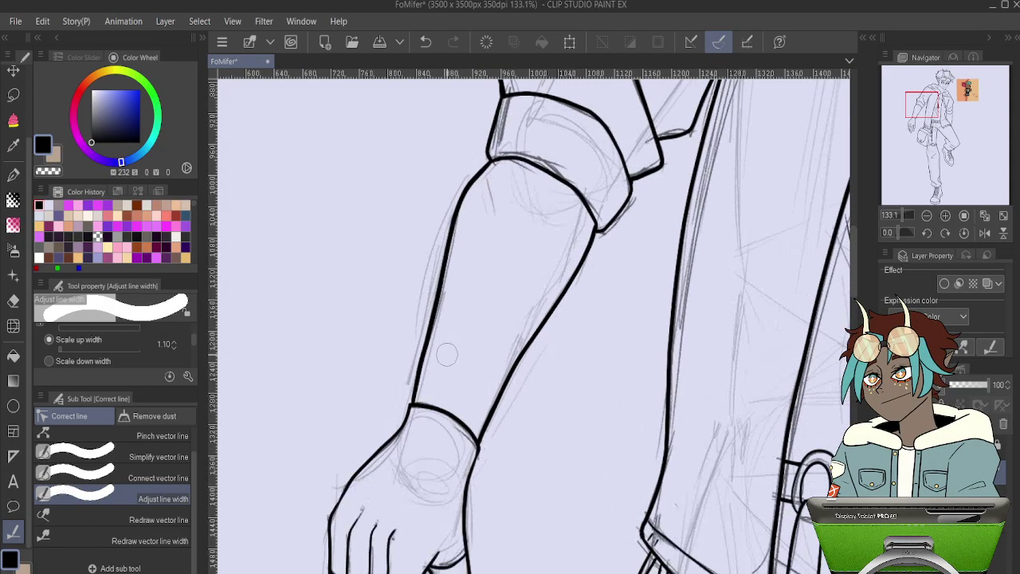
# - Thicken the hanging hand's outer contour from the wrist to the knuckles and the dividing lines between the outer fingers
pyautogui.moveTo(409, 409); pyautogui.dragTo(403, 427)
pyautogui.moveTo(330, 524); pyautogui.dragTo(372, 454)
pyautogui.moveTo(330, 542); pyautogui.dragTo(334, 513)
pyautogui.moveTo(428, 495)
pyautogui.mouseDown()
pyautogui.moveTo(444, 337)
pyautogui.moveTo(410, 364)
pyautogui.moveTo(396, 496)
pyautogui.mouseUp()
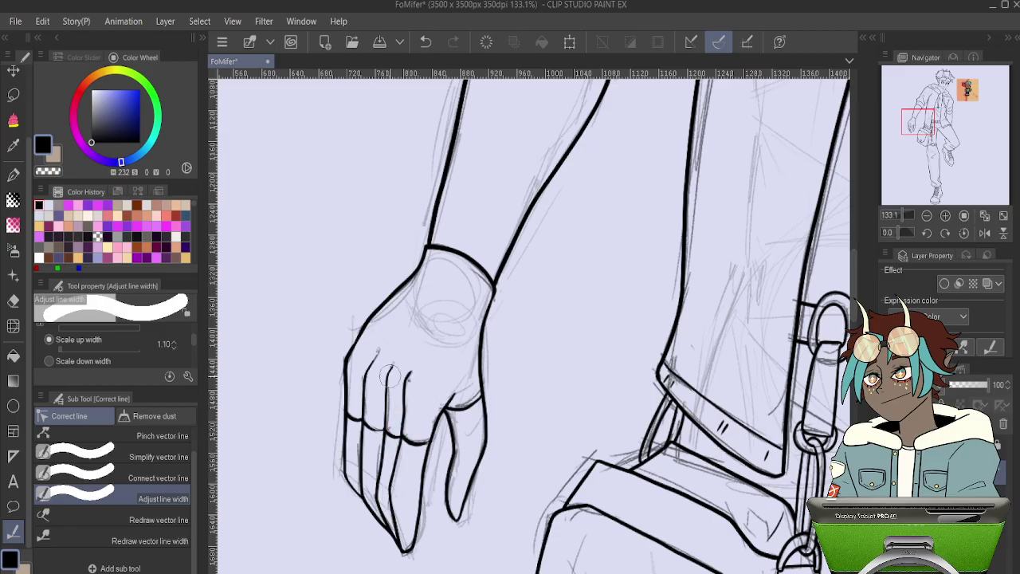
pyautogui.moveTo(389, 375); pyautogui.dragTo(381, 490)
pyautogui.moveTo(369, 360); pyautogui.dragTo(355, 458)
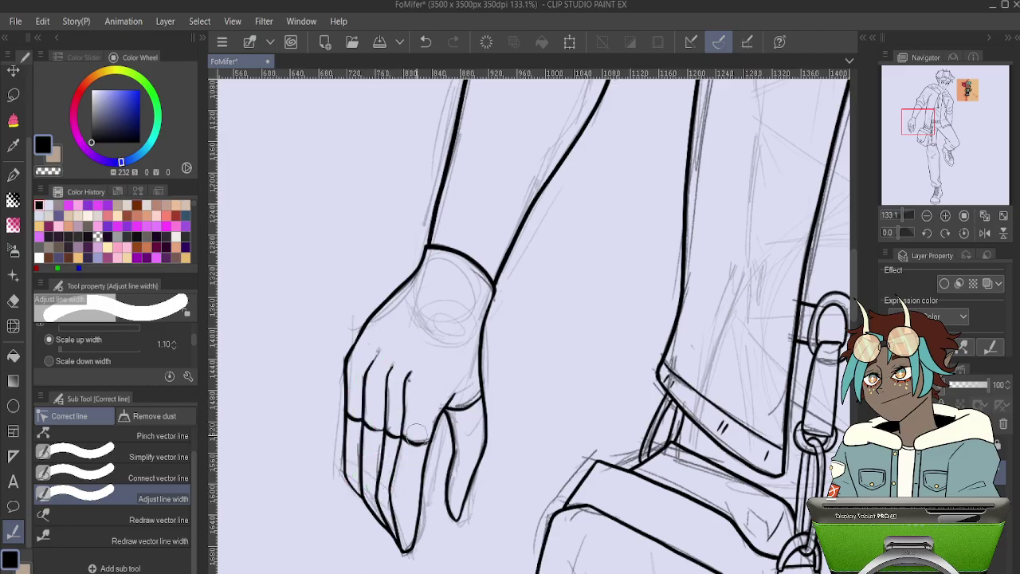
# - Thicken the lower part of the jacket's outer side edge beside the hanging arm, just above the hem band
pyautogui.moveTo(640, 277); pyautogui.dragTo(421, 343)
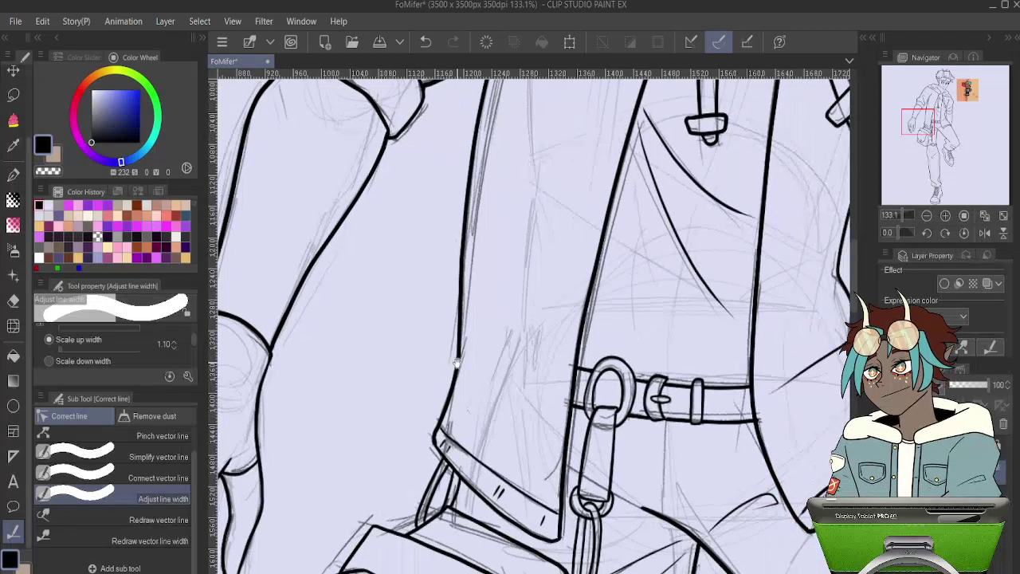
pyautogui.moveTo(438, 440); pyautogui.dragTo(465, 365)
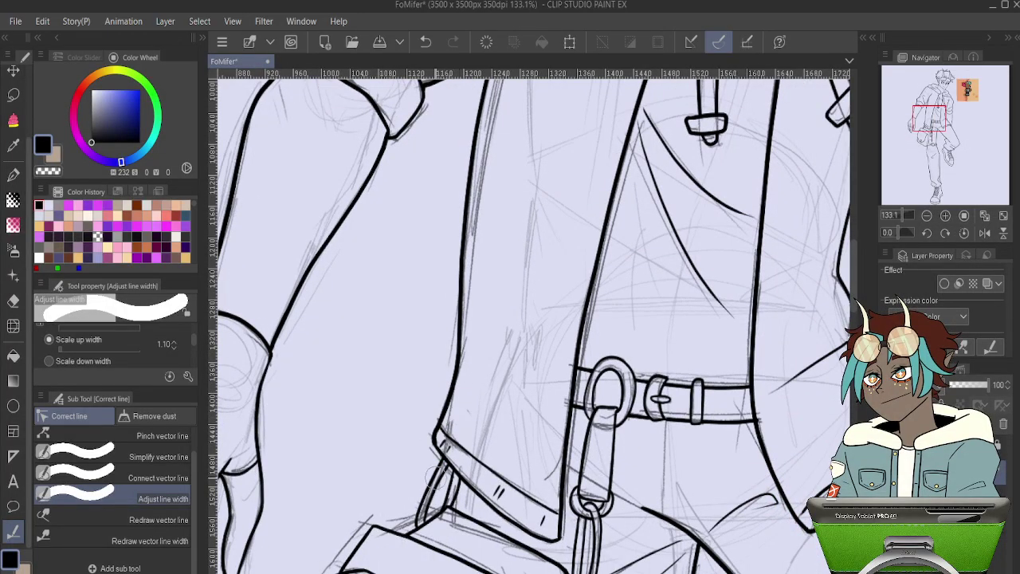
pyautogui.moveTo(435, 466)
pyautogui.mouseDown()
pyautogui.moveTo(410, 528)
pyautogui.moveTo(389, 530)
pyautogui.moveTo(339, 568)
pyautogui.mouseUp()
# - Thicken the neck line below the ear and the far side of the face from the cheek down to the chin
pyautogui.moveTo(721, 320); pyautogui.dragTo(458, 565)
pyautogui.moveTo(478, 183); pyautogui.dragTo(479, 528)
pyautogui.moveTo(536, 373); pyautogui.dragTo(537, 501)
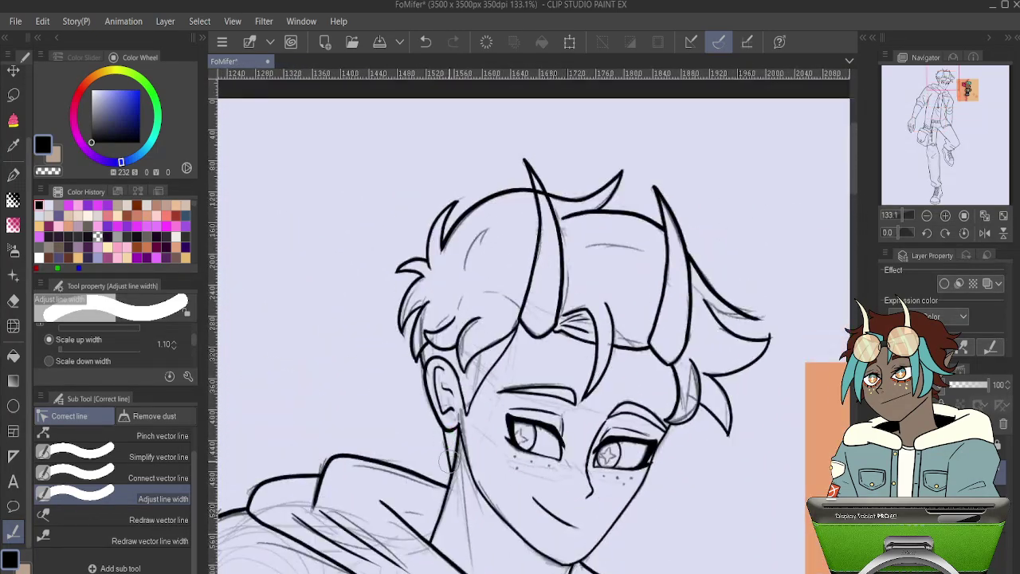
pyautogui.moveTo(449, 440); pyautogui.dragTo(454, 473)
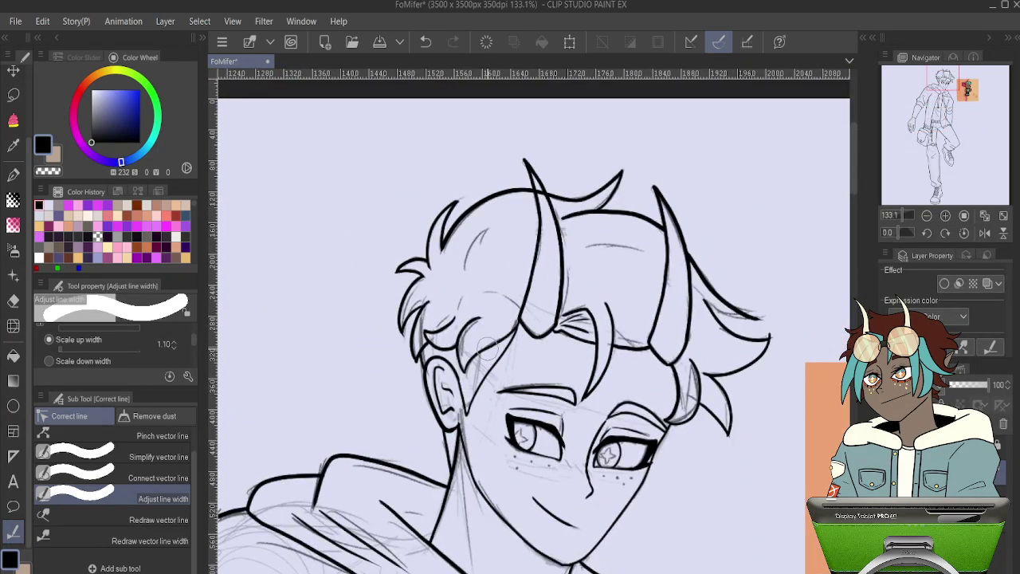
pyautogui.moveTo(668, 383); pyautogui.dragTo(588, 343)
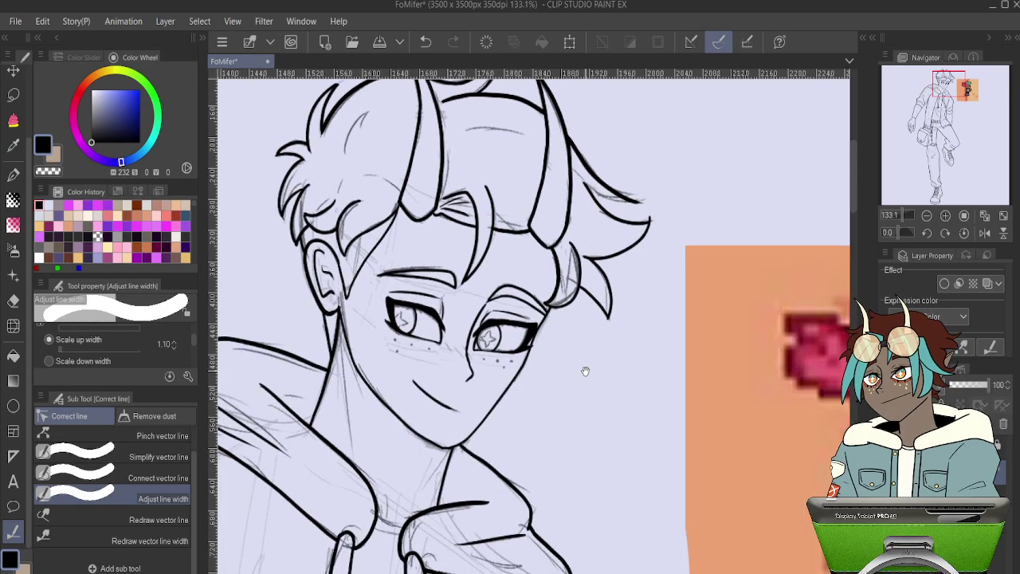
pyautogui.moveTo(519, 365); pyautogui.dragTo(461, 454)
pyautogui.moveTo(494, 410); pyautogui.dragTo(570, 313)
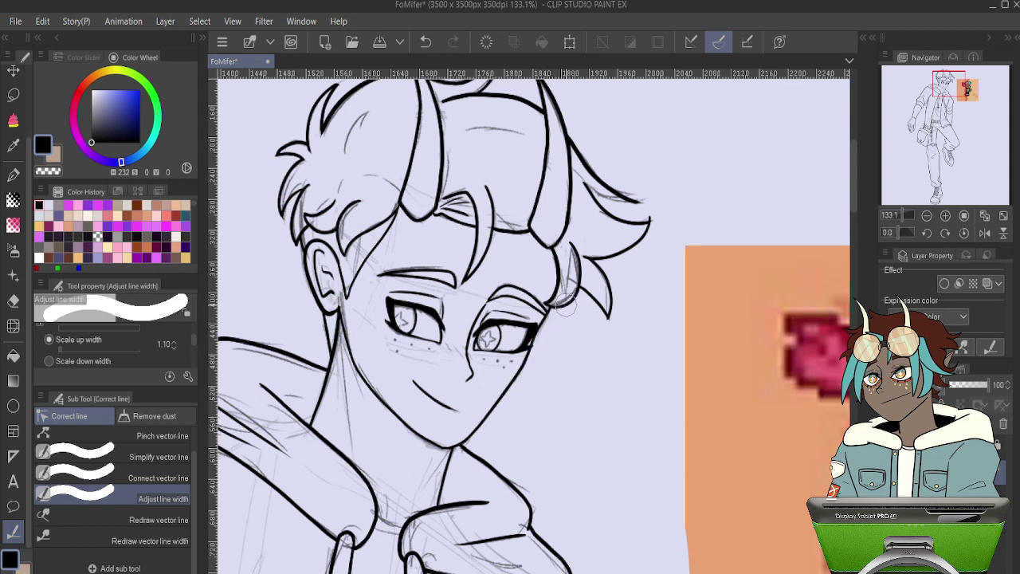
pyautogui.moveTo(518, 376); pyautogui.dragTo(467, 448)
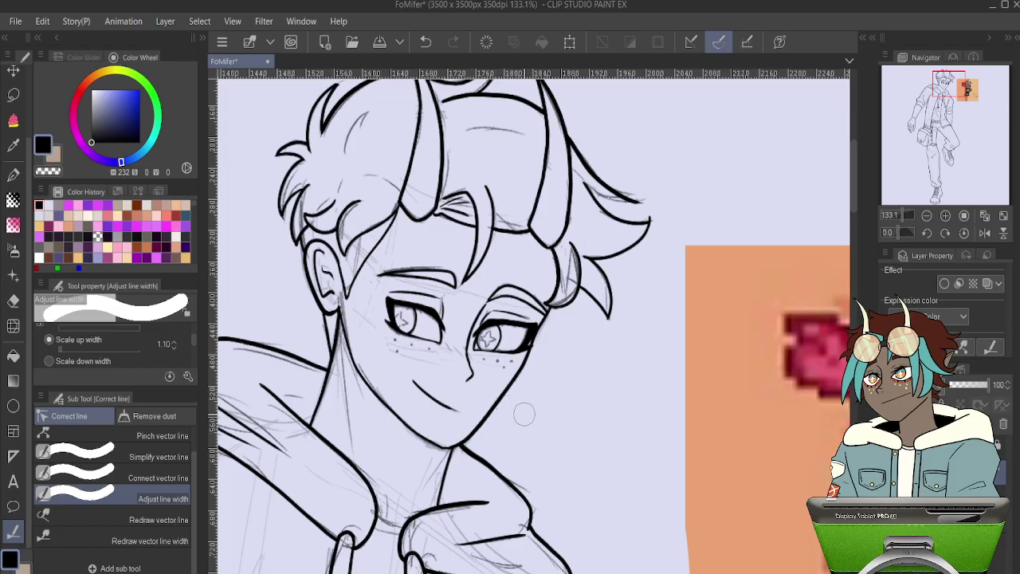
pyautogui.moveTo(586, 295)
pyautogui.mouseDown()
pyautogui.moveTo(594, 314)
pyautogui.moveTo(563, 313)
pyautogui.moveTo(556, 426)
pyautogui.mouseUp()
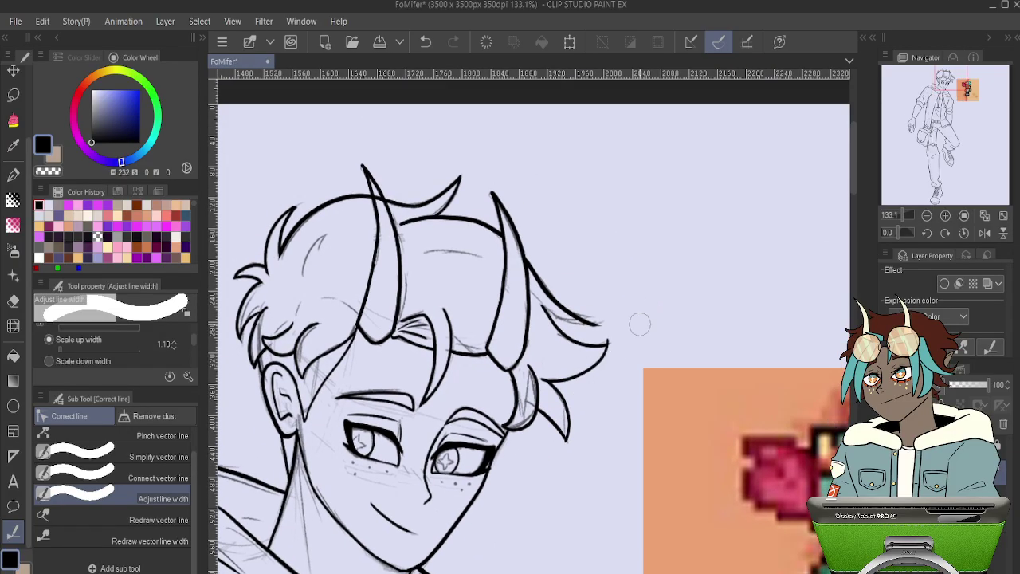
# - Ink the underside of the upper hair tuft behind the far horn with the Turnip pen, closing it at the tip
pyautogui.scroll(6, 650, 312)
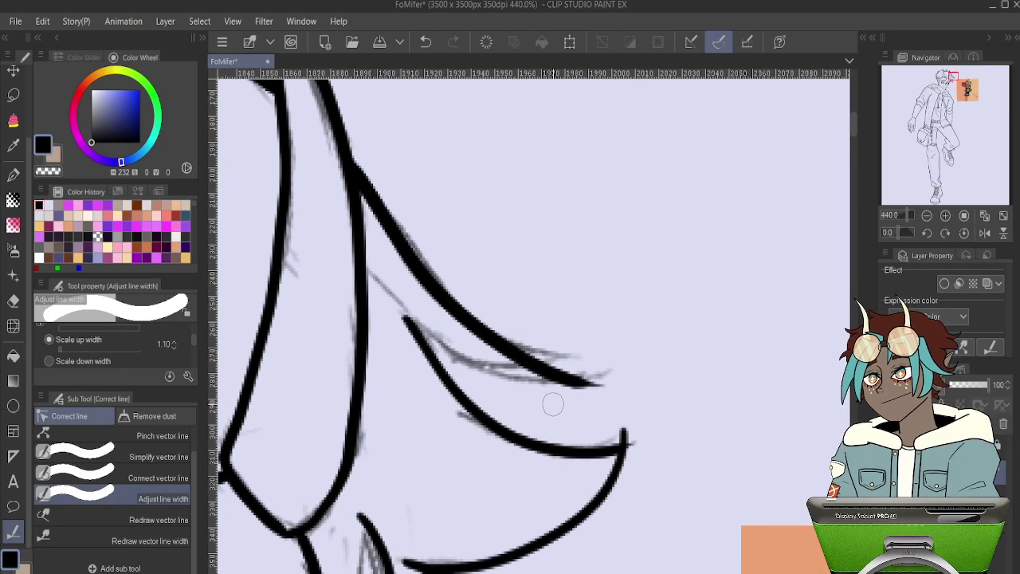
pyautogui.press('p')
pyautogui.moveTo(405, 322)
pyautogui.mouseDown()
pyautogui.moveTo(471, 368)
pyautogui.moveTo(574, 390)
pyautogui.mouseUp()
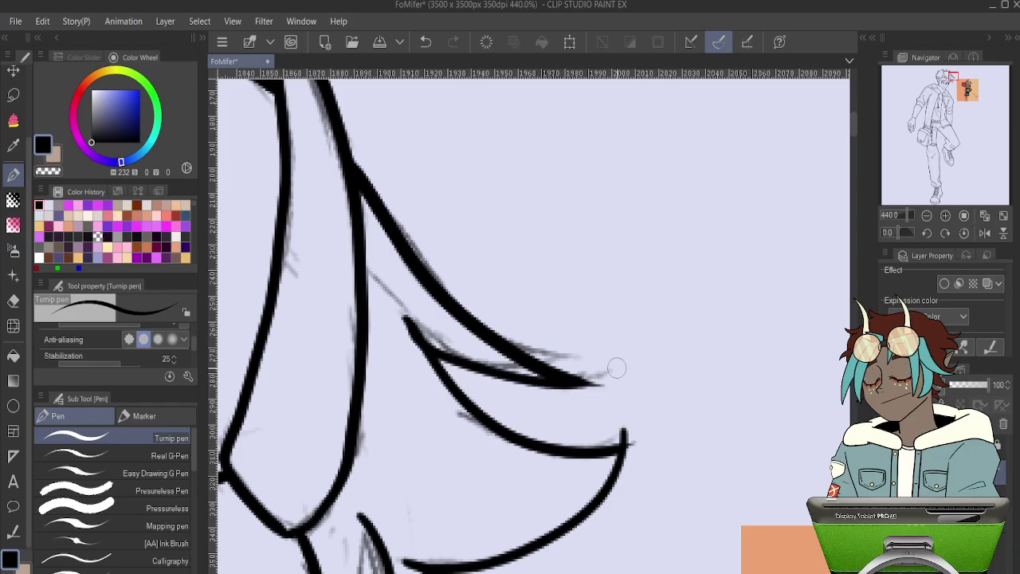
pyautogui.hotkey('ctrl', 'z')
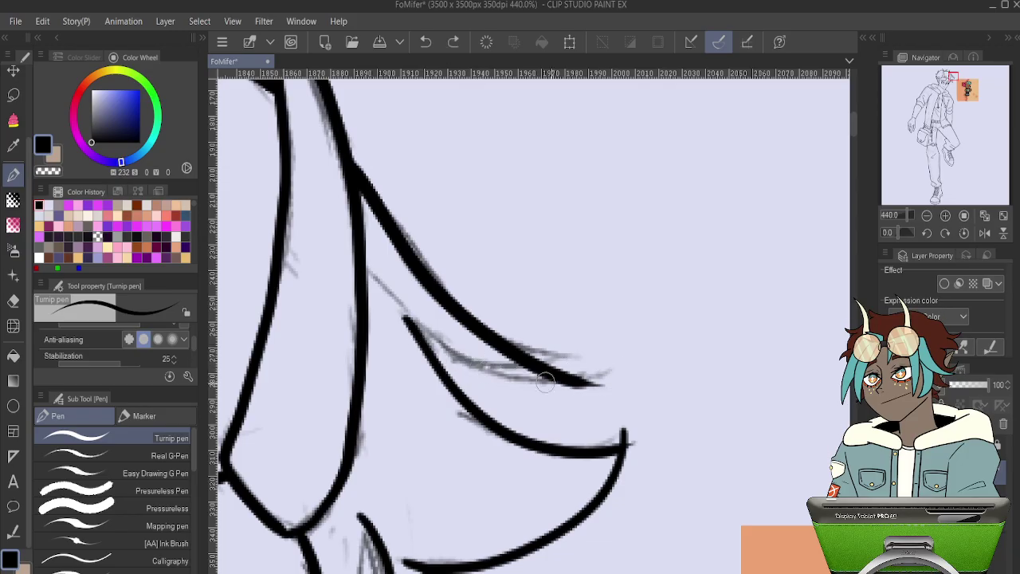
pyautogui.moveTo(454, 348)
pyautogui.mouseDown()
pyautogui.moveTo(532, 391)
pyautogui.moveTo(607, 377)
pyautogui.mouseUp()
pyautogui.hotkey('ctrl', 'z')
pyautogui.hotkey('ctrl', 'z')
pyautogui.moveTo(411, 330)
pyautogui.mouseDown()
pyautogui.moveTo(460, 363)
pyautogui.moveTo(586, 384)
pyautogui.mouseUp()
# - Erase the overshooting stub at the lower tuft's tip and the hair outline crossing inside the near horn with the Hard eraser
pyautogui.press('e')
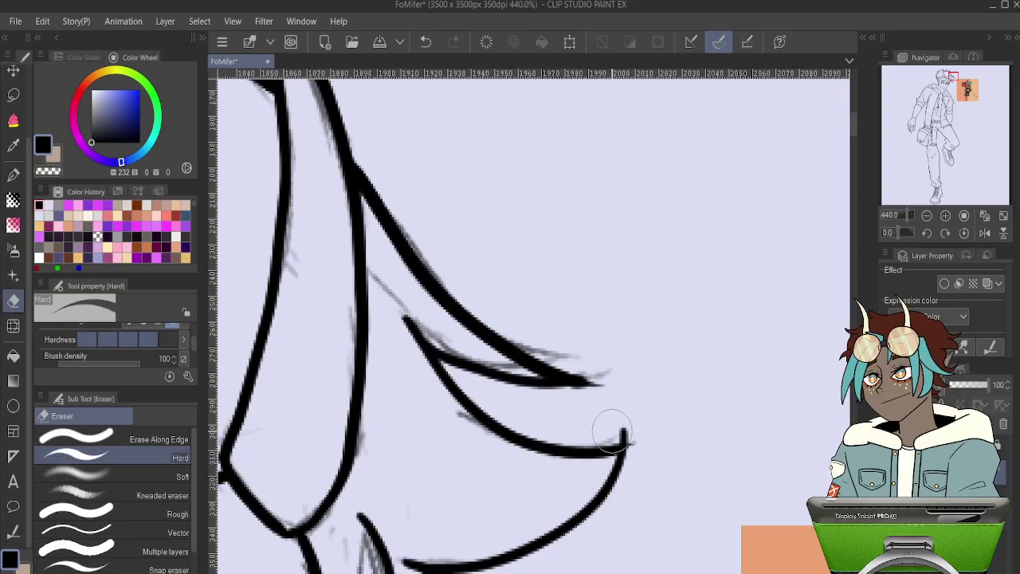
pyautogui.moveTo(617, 424); pyautogui.dragTo(640, 421)
pyautogui.moveTo(610, 313); pyautogui.dragTo(741, 388)
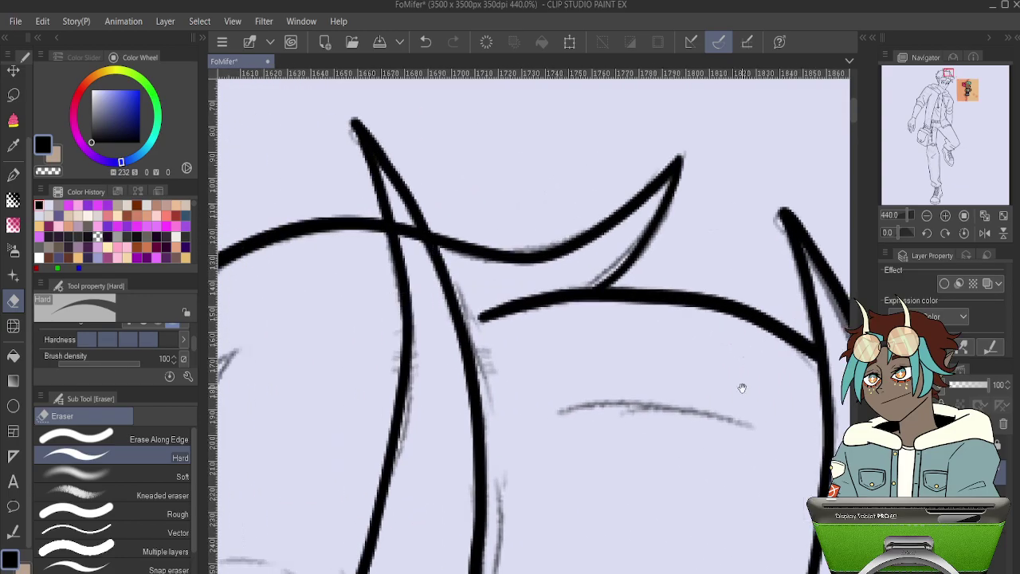
pyautogui.moveTo(448, 271); pyautogui.dragTo(424, 259)
pyautogui.scroll(-6, 489, 143)
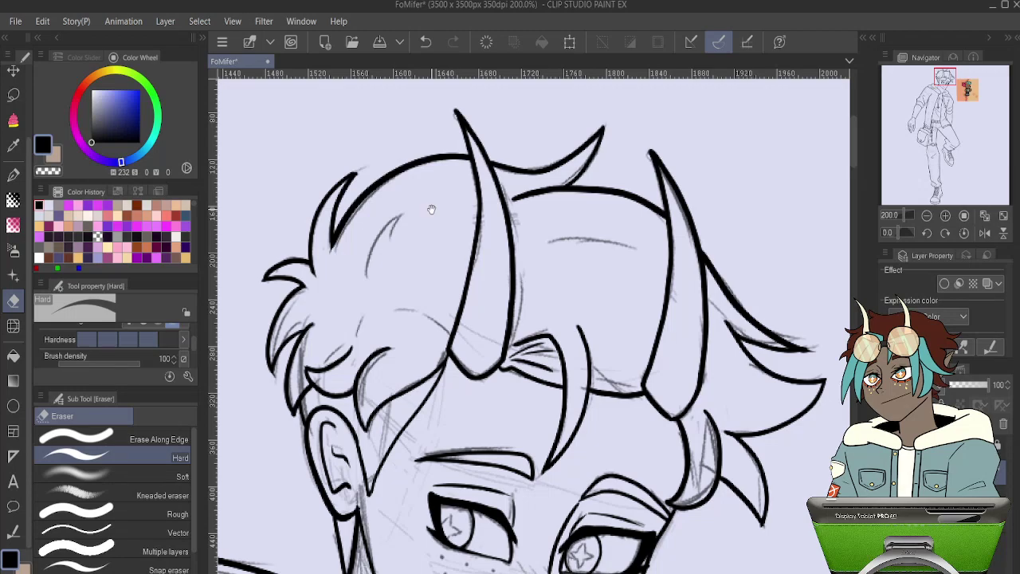
# - Ink the shirt collar as two curved Turnip pen lines across the neck between the hood's two edges
pyautogui.moveTo(643, 495); pyautogui.dragTo(626, 244)
pyautogui.scroll(-3, 629, 216)
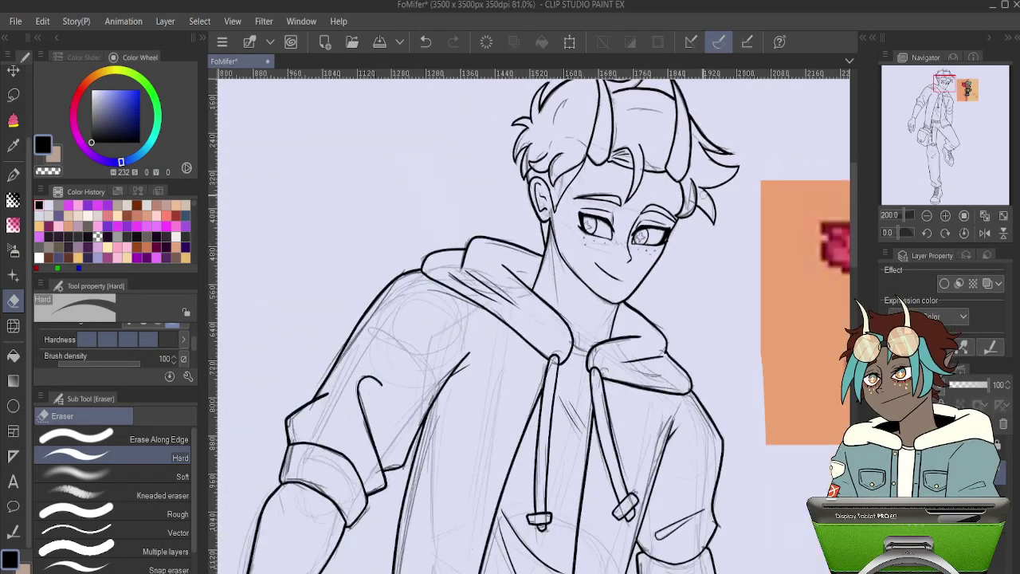
pyautogui.scroll(5, 373, 317)
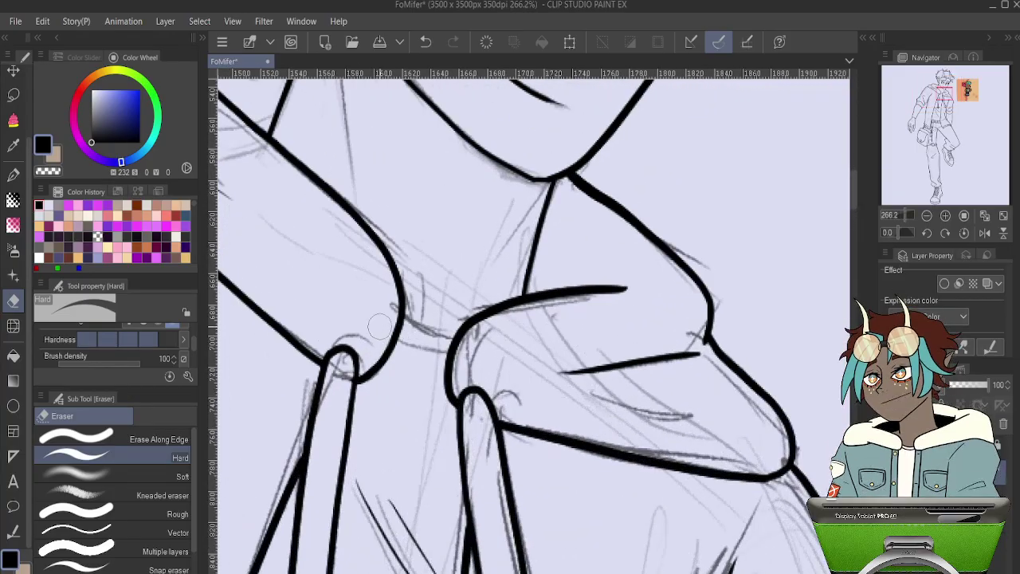
pyautogui.press('p')
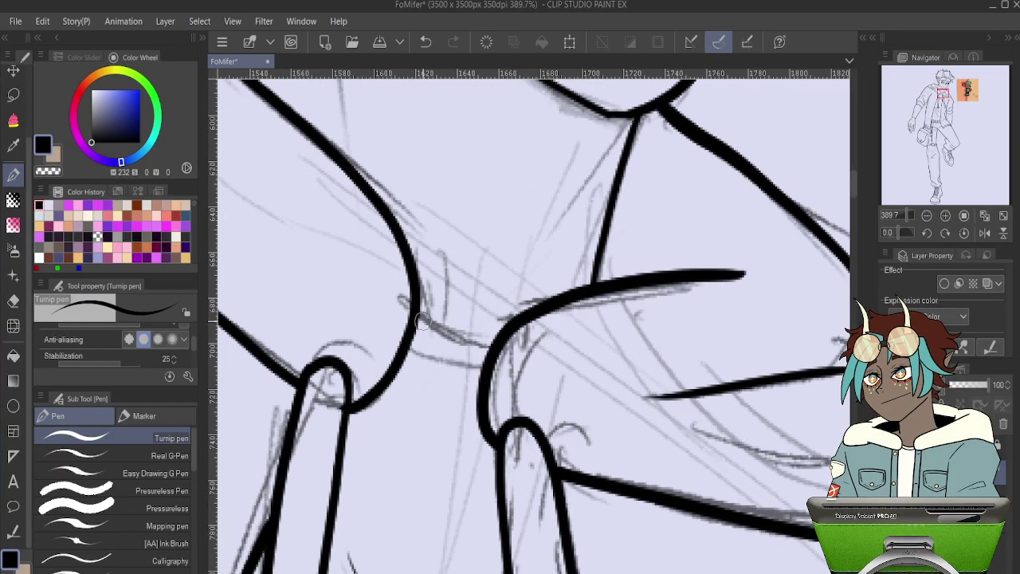
pyautogui.moveTo(420, 322); pyautogui.dragTo(489, 340)
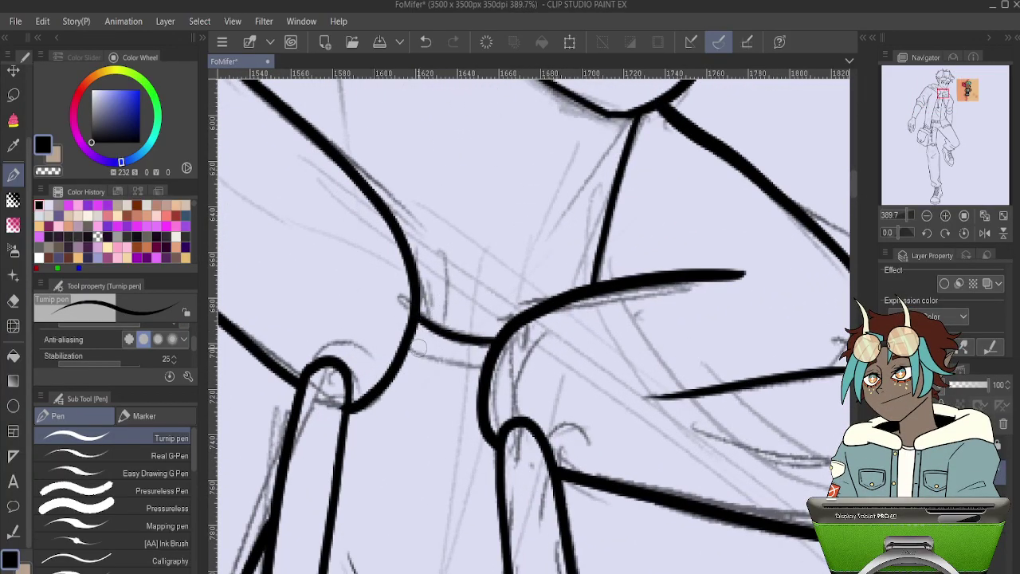
pyautogui.moveTo(417, 348); pyautogui.dragTo(478, 365)
# - Ink the trousers' centre front seam from the belt beside the buckle down to the crotch line
pyautogui.scroll(-5, 486, 174)
pyautogui.moveTo(583, 506); pyautogui.dragTo(642, 246)
pyautogui.moveTo(605, 356); pyautogui.dragTo(620, 118)
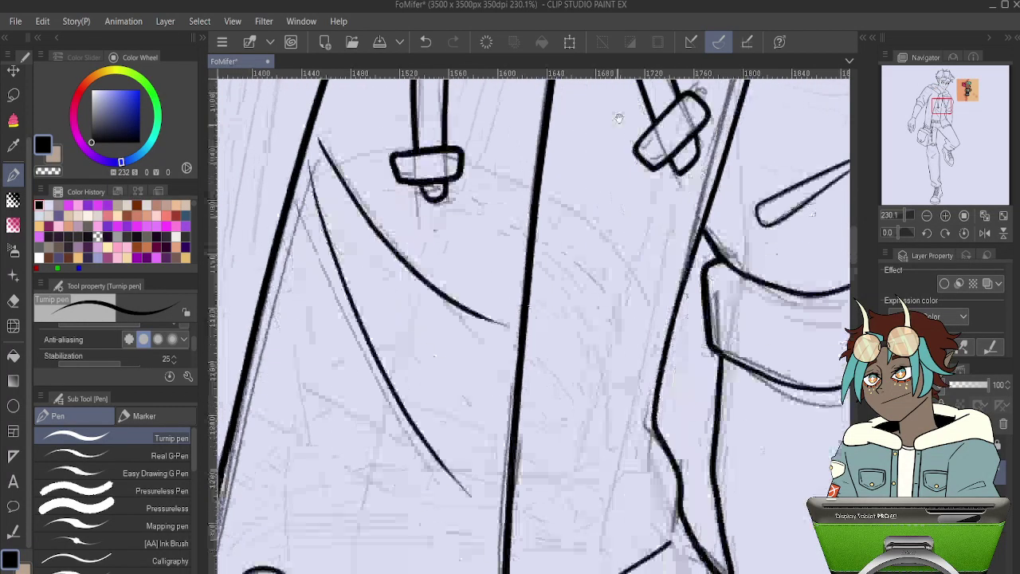
pyautogui.moveTo(618, 335); pyautogui.dragTo(726, 130)
pyautogui.scroll(-6, 665, 186)
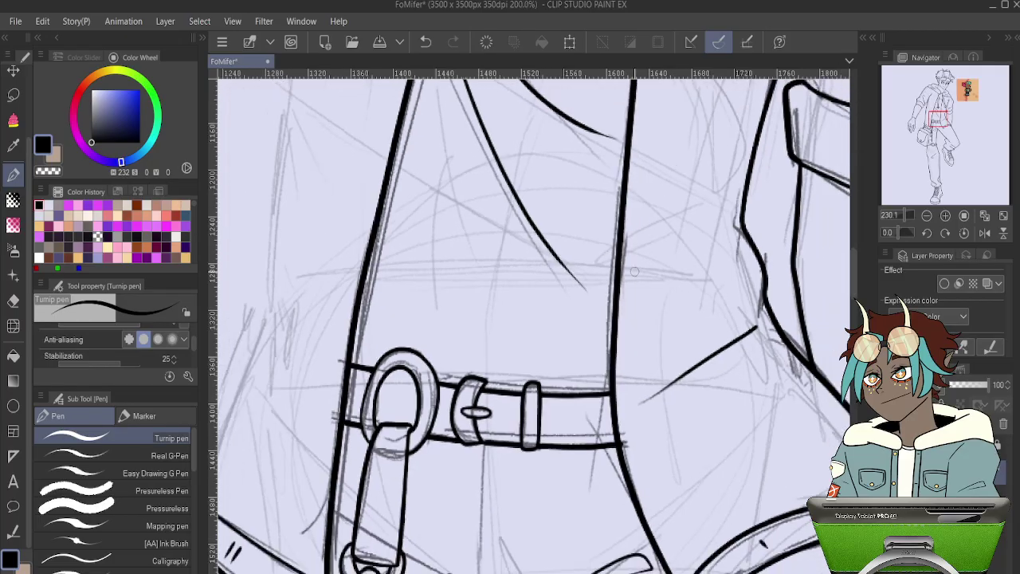
pyautogui.scroll(8, 603, 328)
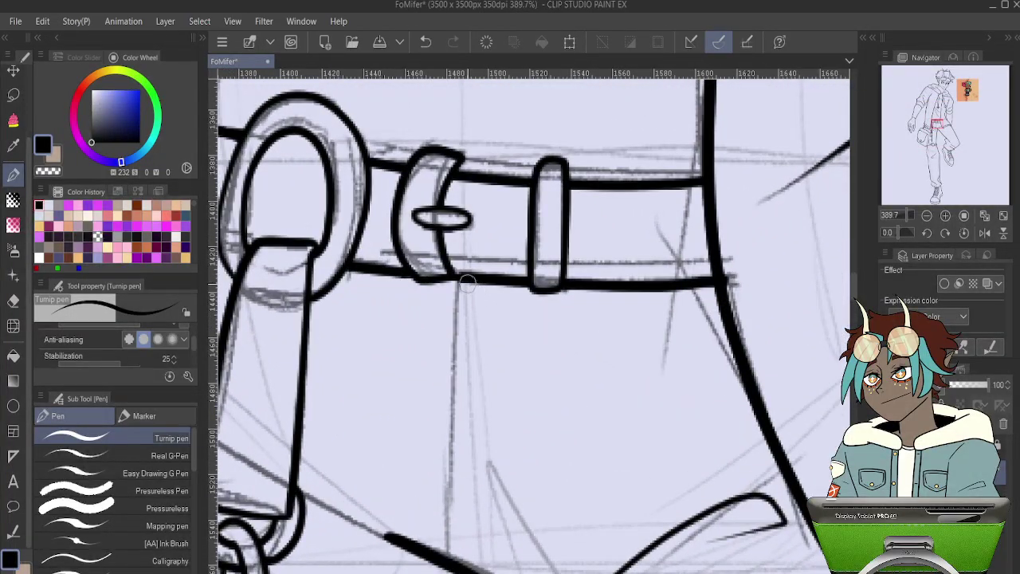
pyautogui.moveTo(468, 283); pyautogui.dragTo(440, 570)
pyautogui.hotkey('ctrl', 'z')
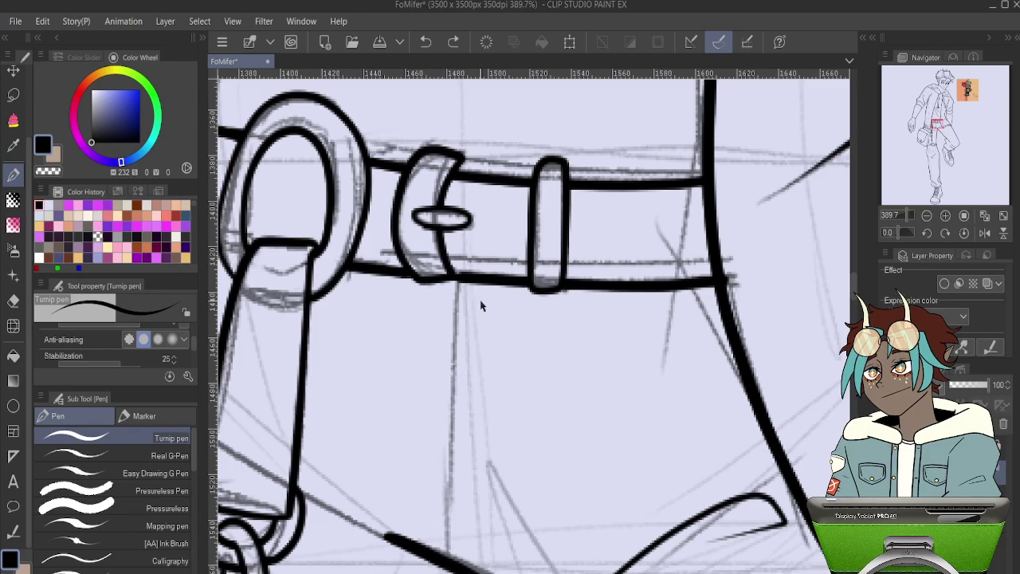
pyautogui.moveTo(468, 278); pyautogui.dragTo(448, 568)
pyautogui.moveTo(571, 405); pyautogui.dragTo(548, 331)
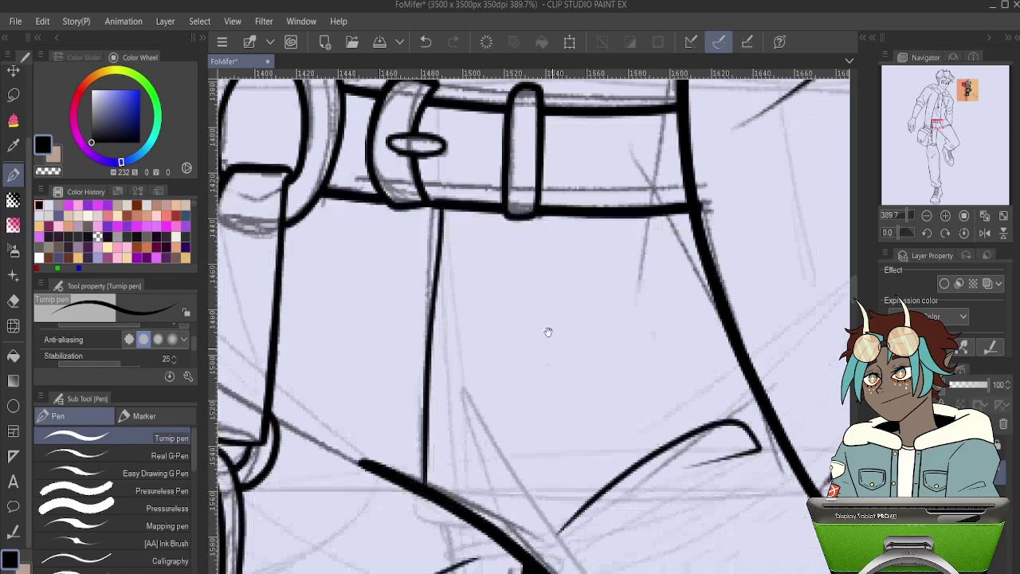
pyautogui.scroll(-2, 547, 332)
pyautogui.scroll(-1, 538, 275)
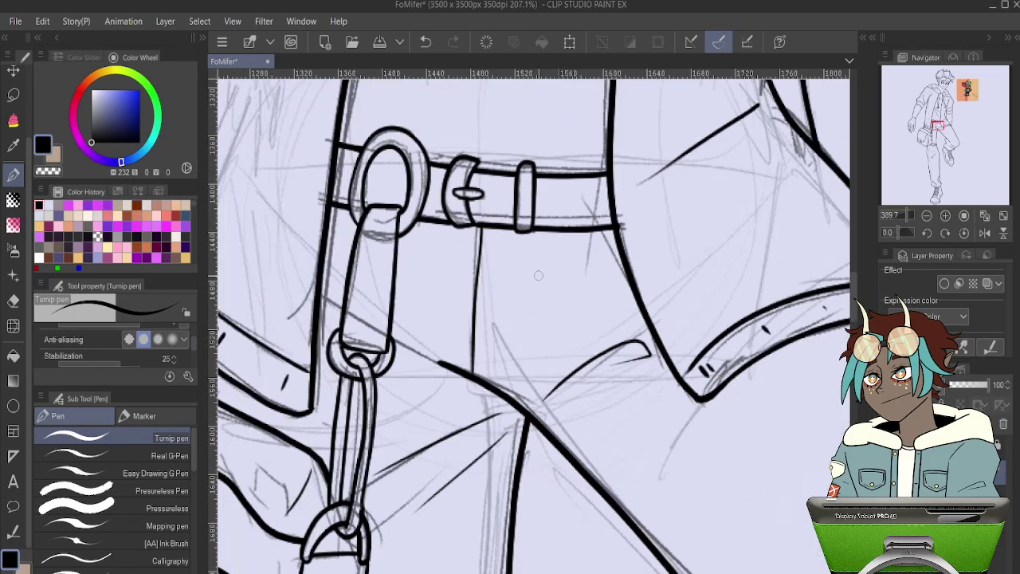
pyautogui.scroll(-2, 538, 275)
pyautogui.scroll(5, 495, 246)
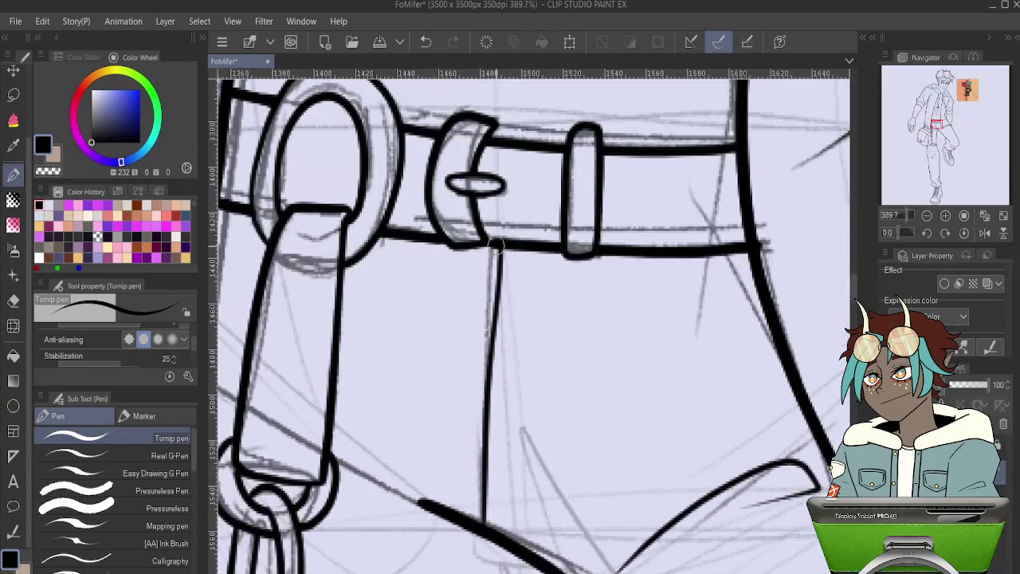
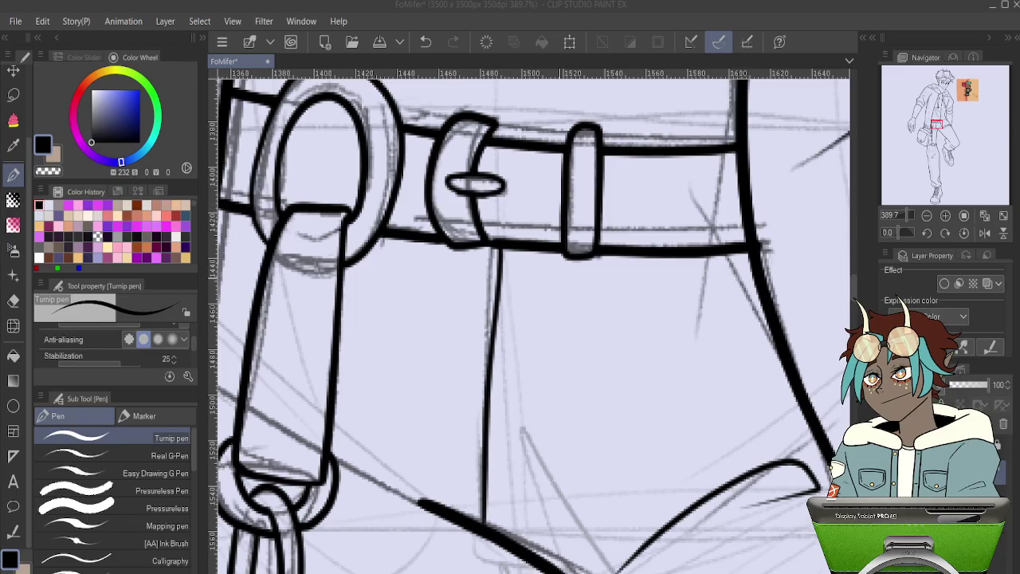
pyautogui.click(562, 279)
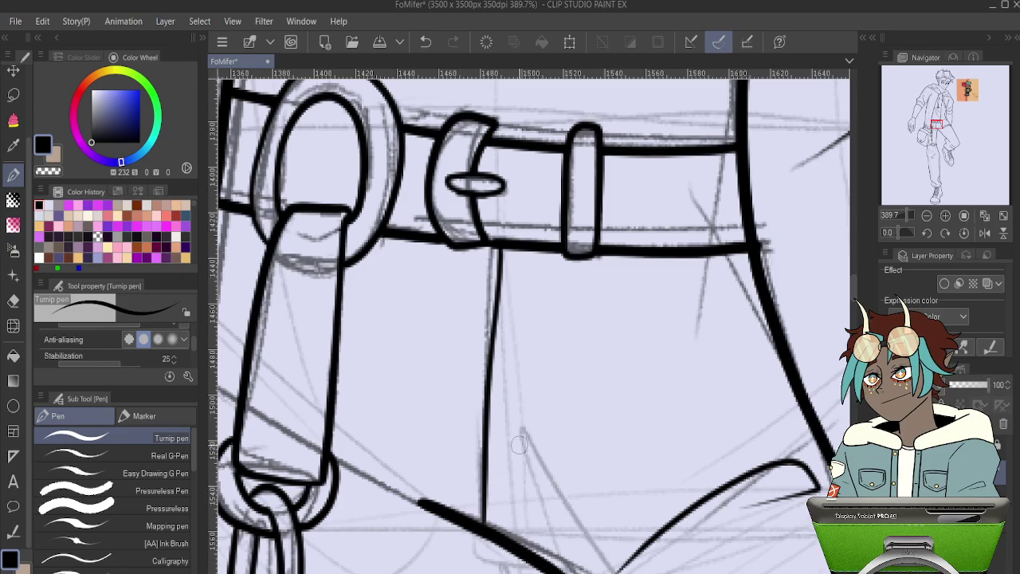
pyautogui.moveTo(491, 463)
pyautogui.mouseDown()
pyautogui.moveTo(553, 364)
pyautogui.moveTo(558, 254)
pyautogui.moveTo(562, 311)
pyautogui.moveTo(544, 414)
pyautogui.mouseUp()
pyautogui.hotkey('ctrl', 'z')
pyautogui.hotkey('ctrl', 'z')
pyautogui.moveTo(552, 254)
pyautogui.mouseDown()
pyautogui.moveTo(544, 406)
pyautogui.moveTo(485, 487)
pyautogui.mouseUp()
pyautogui.hotkey('ctrl', 'z')
pyautogui.moveTo(573, 257)
pyautogui.mouseDown()
pyautogui.moveTo(550, 442)
pyautogui.moveTo(529, 484)
pyautogui.moveTo(482, 508)
pyautogui.mouseUp()
pyautogui.hotkey('ctrl', 'z')
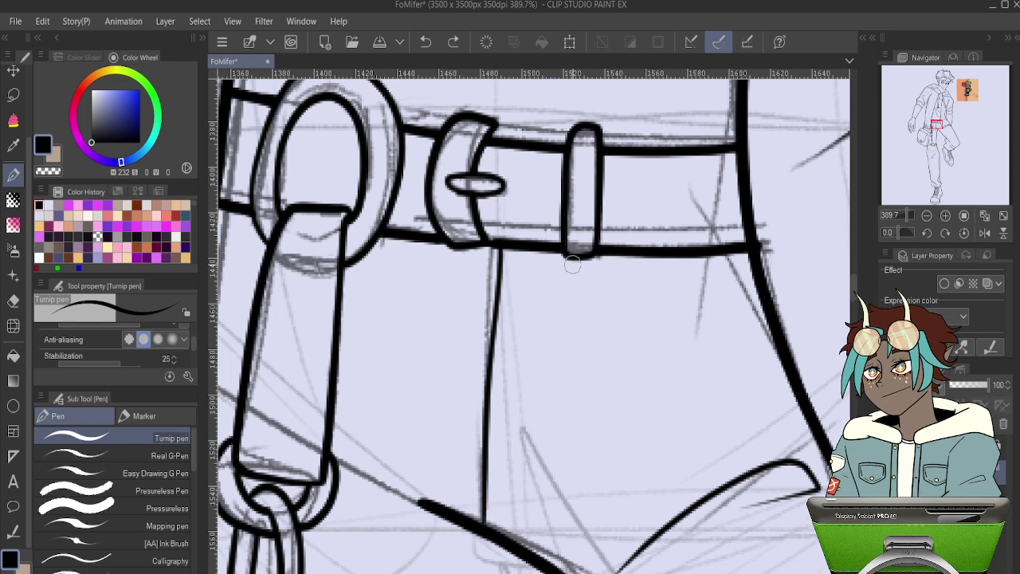
# - Ink the trouser fly's curved edge from the belt loop to the centre seam, with a parallel stitching line inside it
pyautogui.moveTo(574, 253)
pyautogui.mouseDown()
pyautogui.moveTo(550, 442)
pyautogui.moveTo(488, 506)
pyautogui.mouseUp()
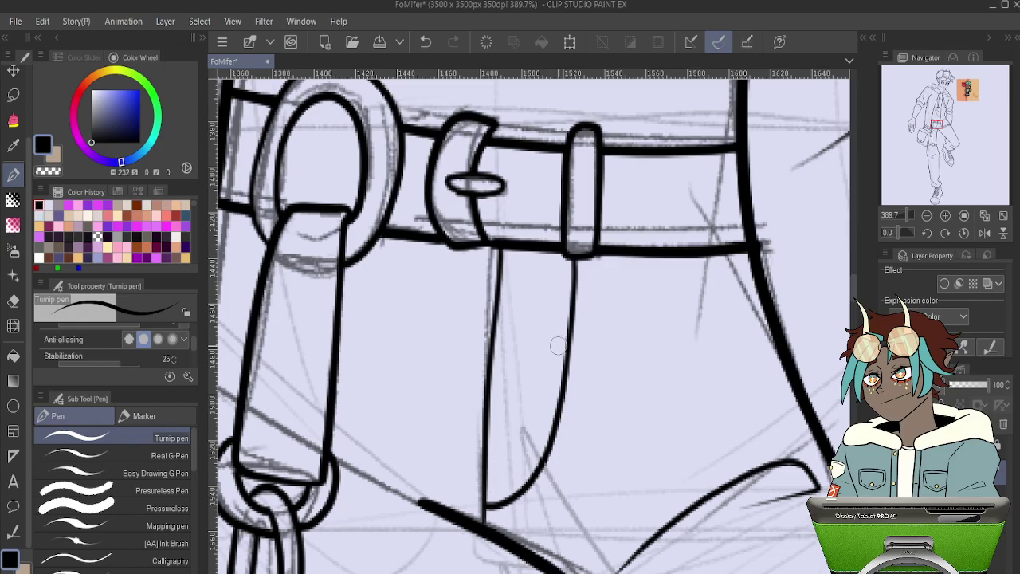
pyautogui.moveTo(565, 266)
pyautogui.mouseDown()
pyautogui.moveTo(542, 417)
pyautogui.moveTo(495, 498)
pyautogui.mouseUp()
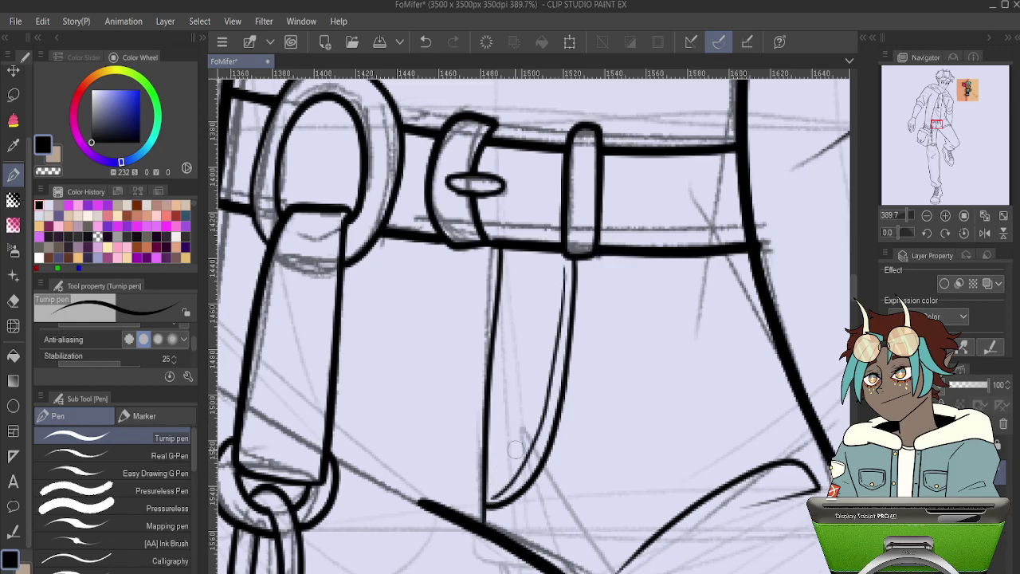
# - Undo the fly's inner stitching line and try redrawing it from the belt loop toward the centre seam
pyautogui.hotkey('ctrl', 'z')
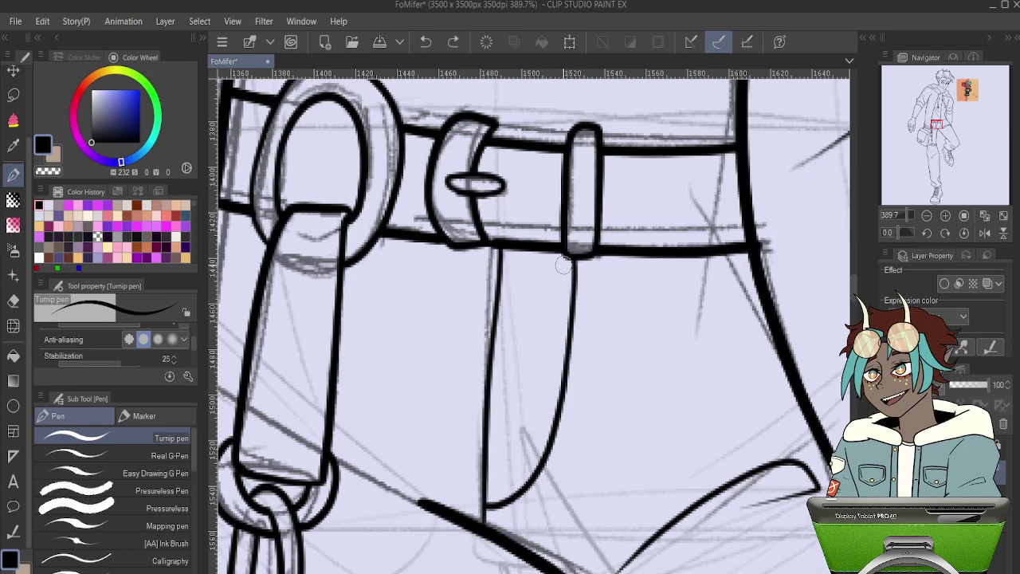
pyautogui.moveTo(560, 269)
pyautogui.mouseDown()
pyautogui.moveTo(558, 378)
pyautogui.moveTo(542, 434)
pyautogui.moveTo(487, 501)
pyautogui.mouseUp()
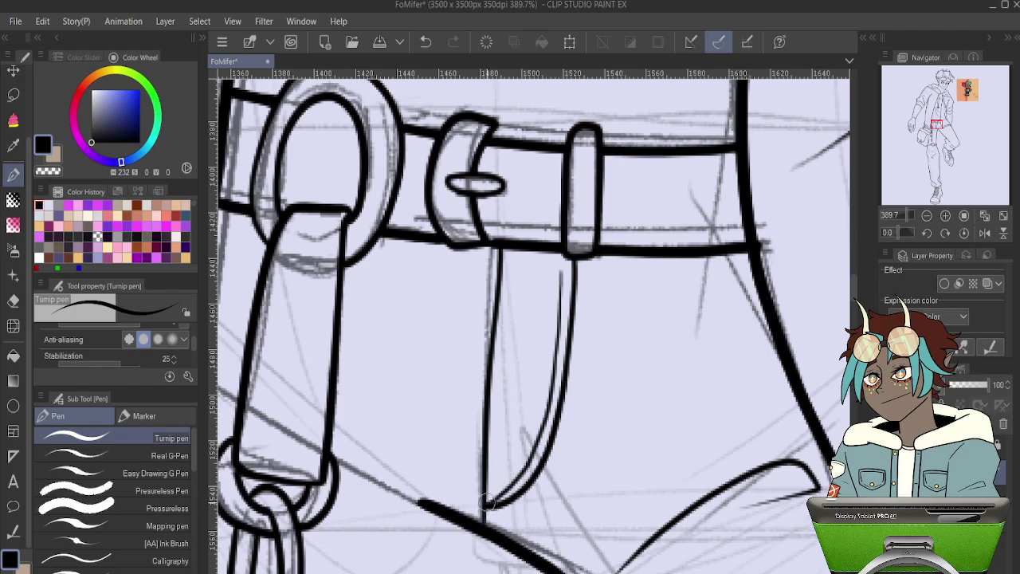
pyautogui.hotkey('ctrl', 'z')
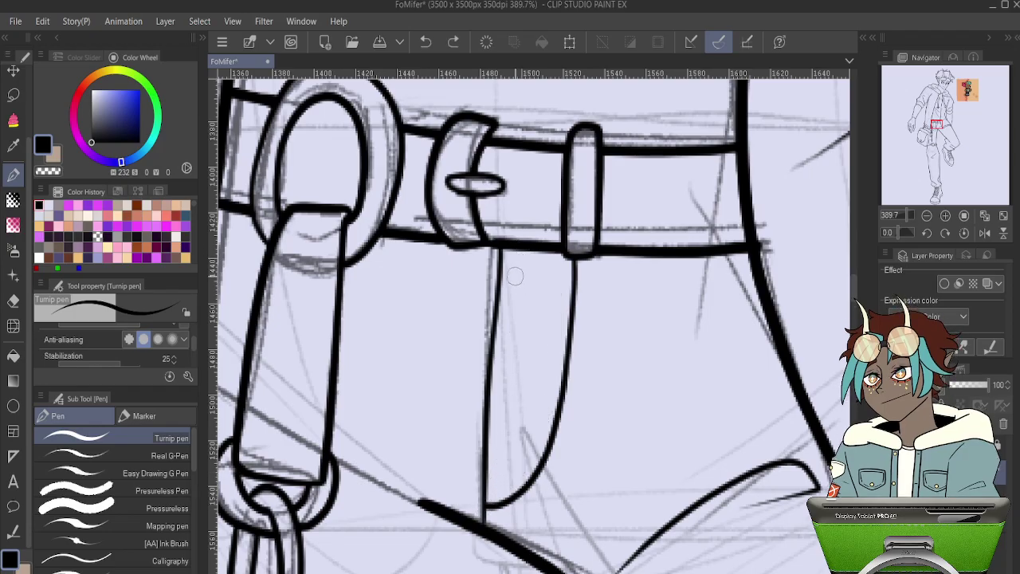
pyautogui.moveTo(491, 480); pyautogui.dragTo(500, 503)
pyautogui.hotkey('ctrl', 'z')
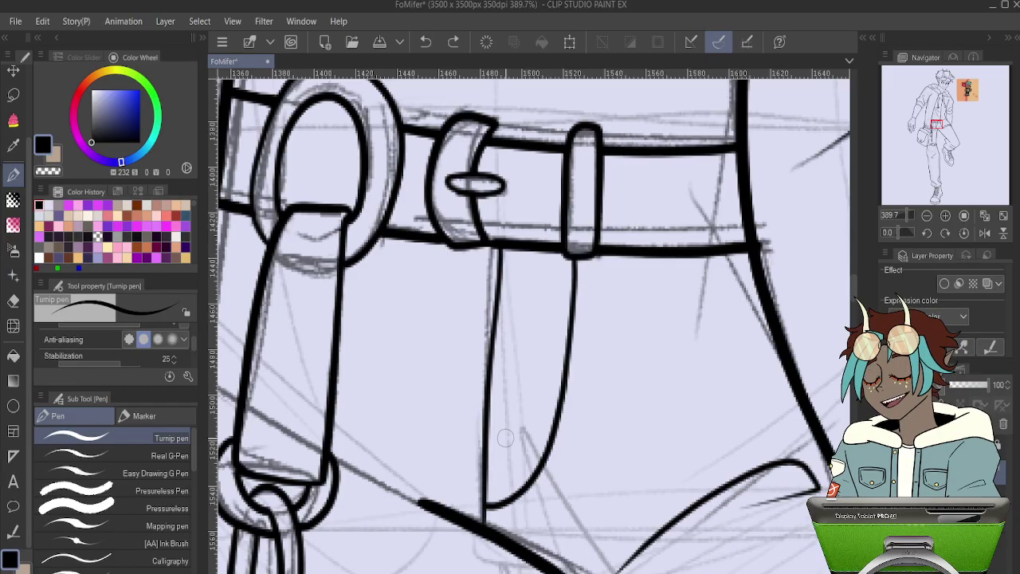
# - Ink a short tack mark at the fly's lower end and a parallel stitching line inside its curved edge
pyautogui.scroll(-5, 491, 435)
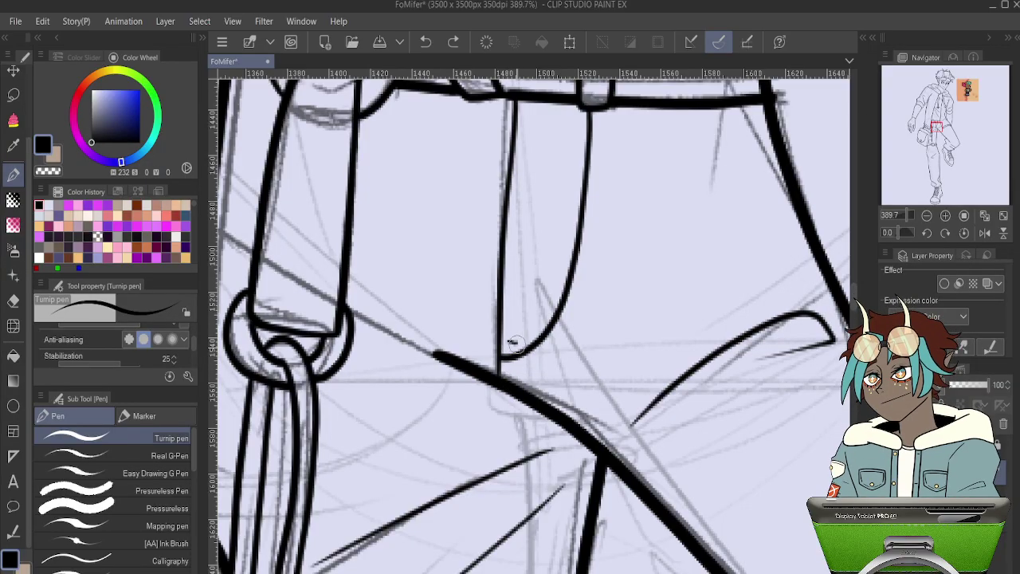
pyautogui.moveTo(508, 343); pyautogui.dragTo(512, 357)
pyautogui.scroll(4, 526, 370)
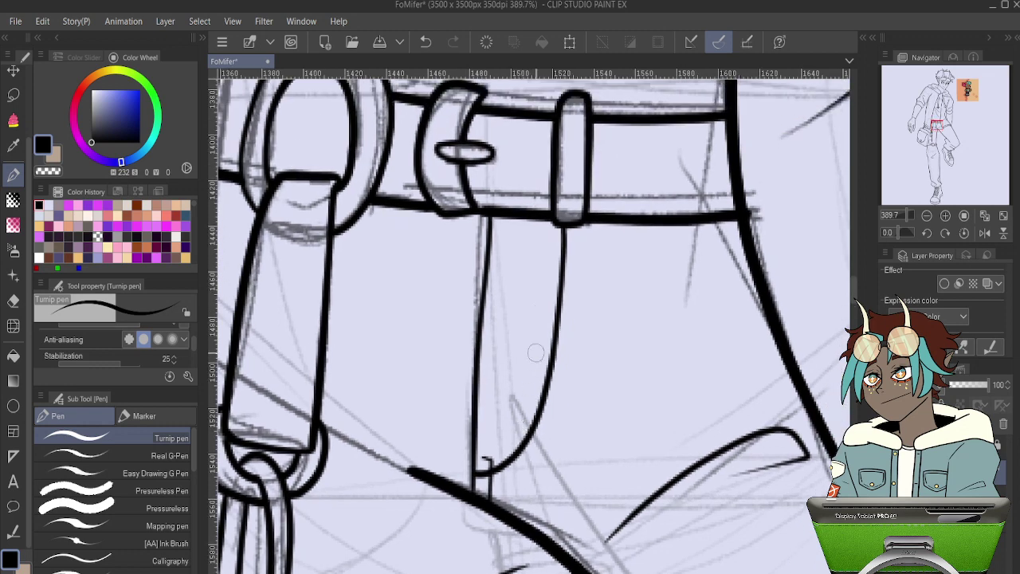
pyautogui.moveTo(549, 240)
pyautogui.mouseDown()
pyautogui.moveTo(558, 291)
pyautogui.moveTo(542, 370)
pyautogui.moveTo(518, 430)
pyautogui.moveTo(493, 454)
pyautogui.mouseUp()
pyautogui.hotkey('ctrl', 'z')
pyautogui.moveTo(549, 243)
pyautogui.mouseDown()
pyautogui.moveTo(529, 372)
pyautogui.moveTo(494, 454)
pyautogui.mouseUp()
pyautogui.hotkey('ctrl', 'z')
pyautogui.moveTo(552, 234)
pyautogui.mouseDown()
pyautogui.moveTo(537, 376)
pyautogui.moveTo(493, 455)
pyautogui.moveTo(661, 330)
pyautogui.moveTo(785, 347)
pyautogui.moveTo(711, 367)
pyautogui.moveTo(334, 344)
pyautogui.mouseUp()
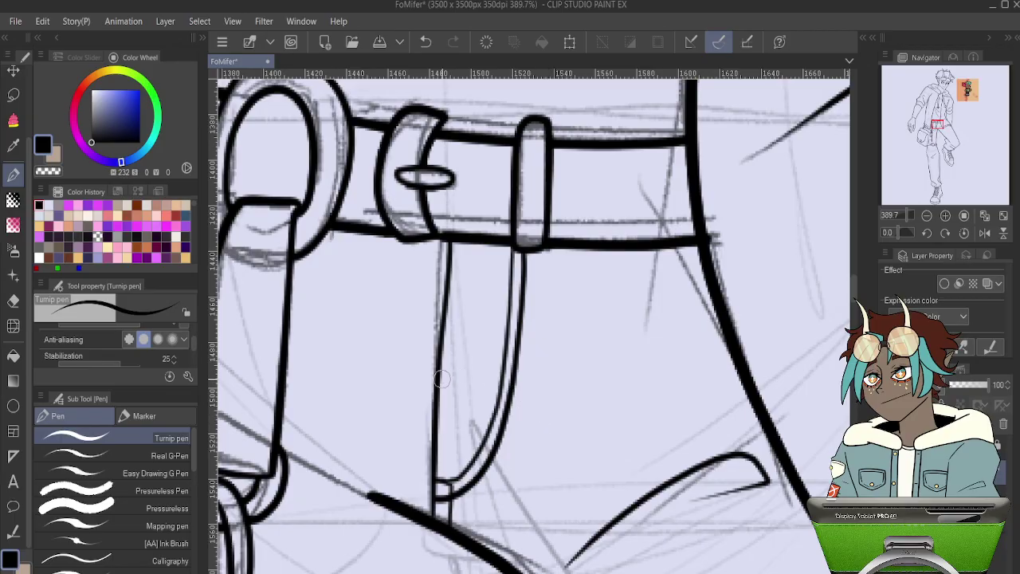
# - Ink short horizontal tick marks along the trousers' centre front seam, inside the fly
pyautogui.hotkey('ctrl', 'z')
pyautogui.moveTo(437, 381); pyautogui.dragTo(459, 350)
pyautogui.moveTo(452, 254); pyautogui.dragTo(470, 261)
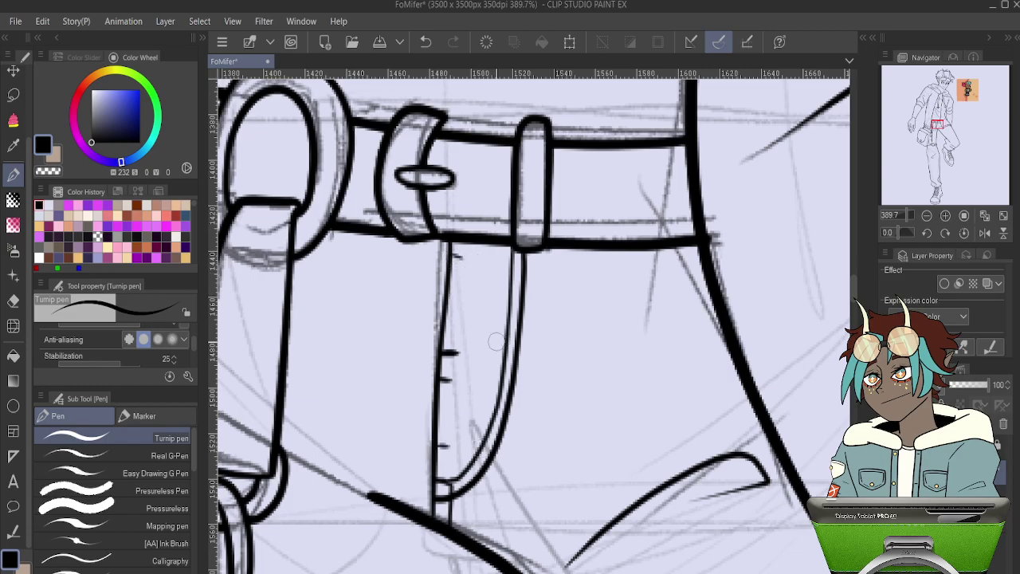
# - Replace the crease mark on the raised leg's knee with short diagonal strokes just inside the outline
pyautogui.scroll(-10, 496, 341)
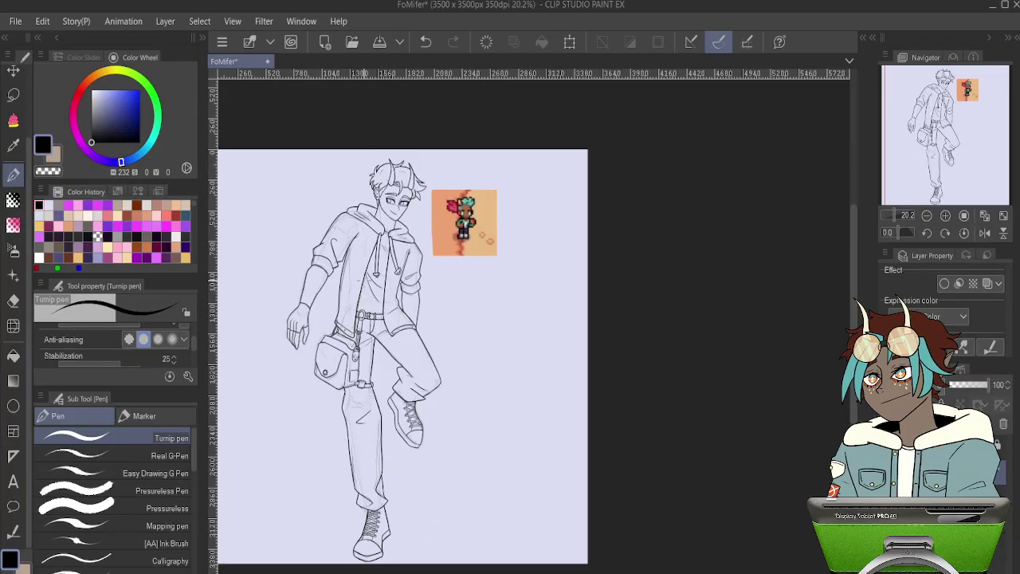
pyautogui.scroll(4, 334, 322)
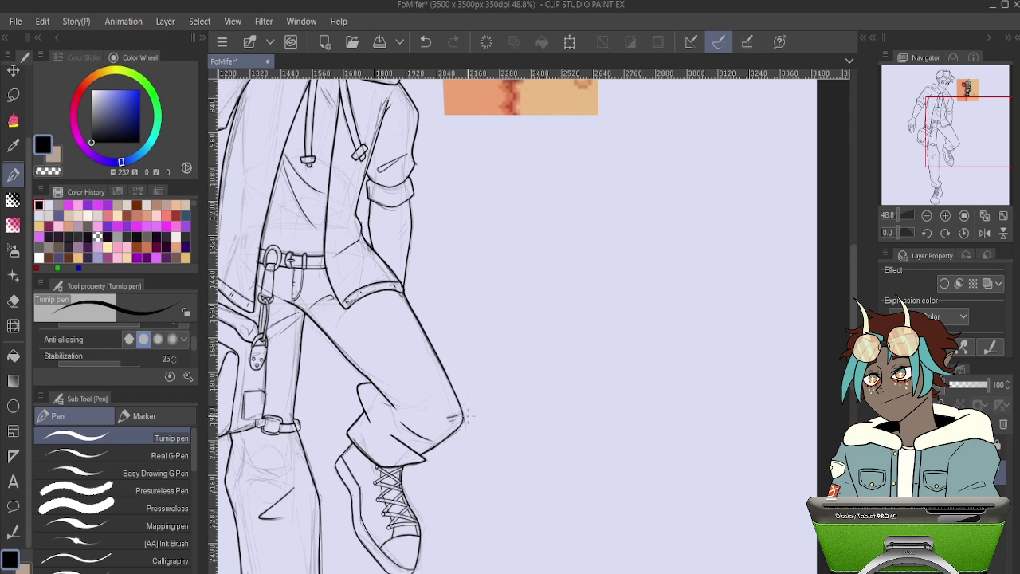
pyautogui.hotkey('ctrl', 'z')
pyautogui.moveTo(450, 418); pyautogui.dragTo(459, 415)
pyautogui.hotkey('ctrl', 'z')
pyautogui.scroll(4, 472, 391)
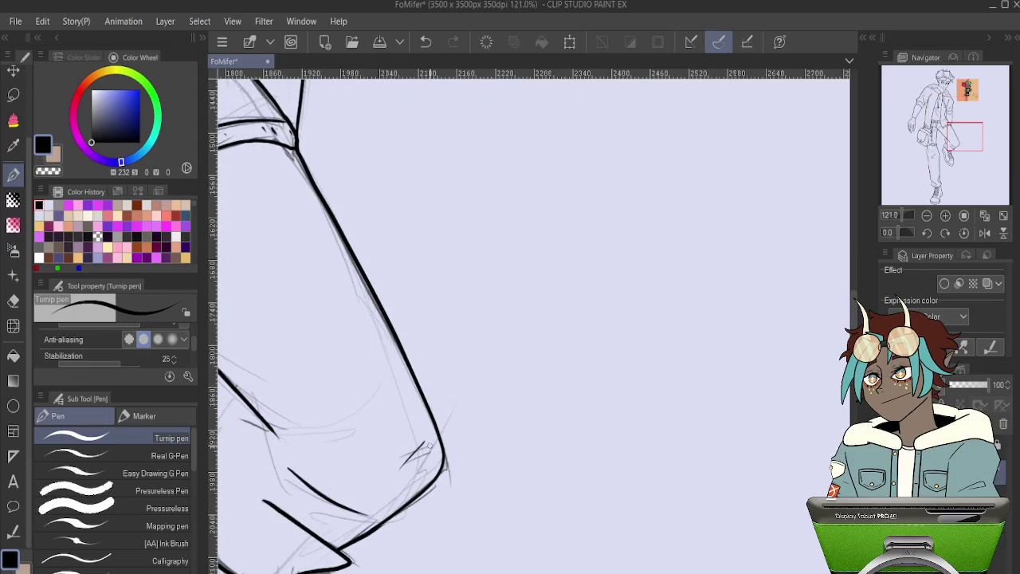
pyautogui.scroll(-3, 553, 333)
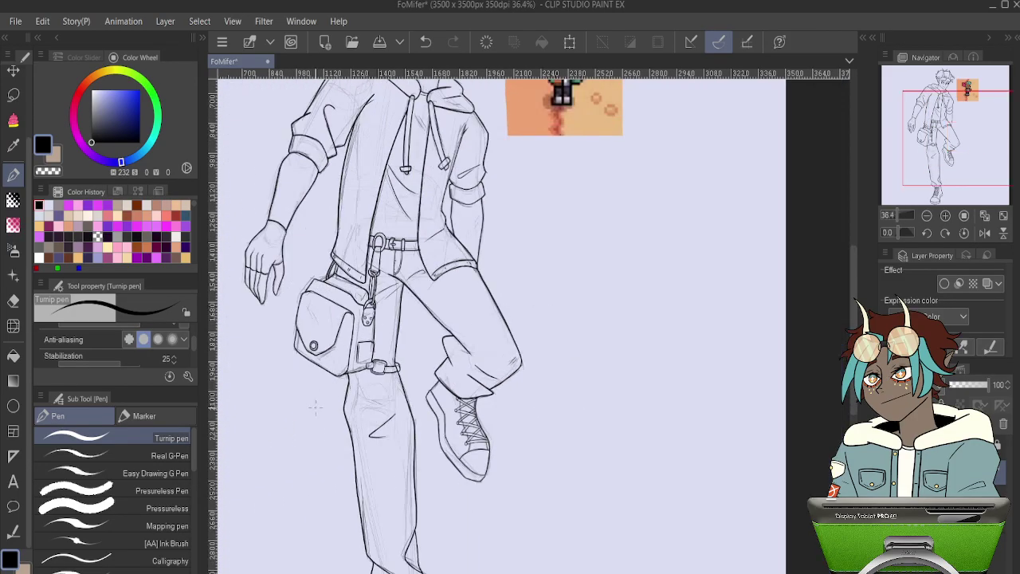
# - Ink short diagonal detail strokes on the upper part of the hip bag's flap
pyautogui.scroll(2, 319, 407)
pyautogui.moveTo(408, 460); pyautogui.dragTo(392, 173)
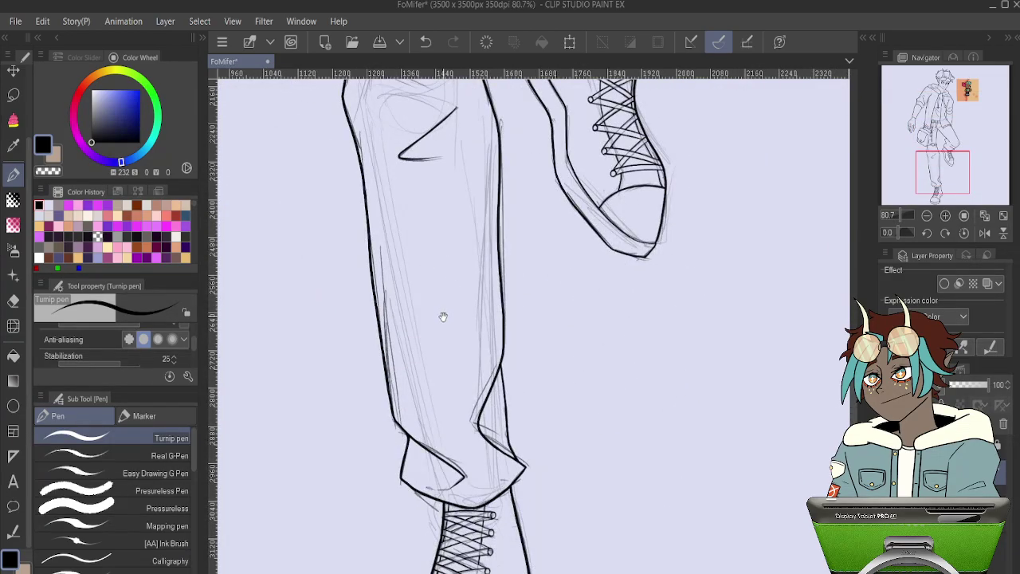
pyautogui.moveTo(518, 267); pyautogui.dragTo(534, 521)
pyautogui.moveTo(450, 114); pyautogui.dragTo(513, 367)
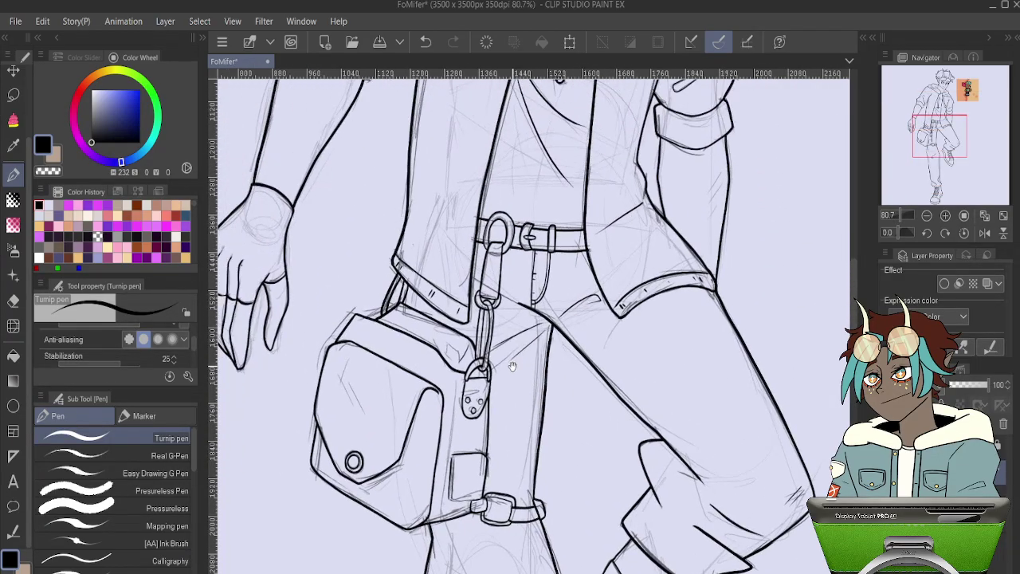
pyautogui.moveTo(340, 376); pyautogui.dragTo(354, 398)
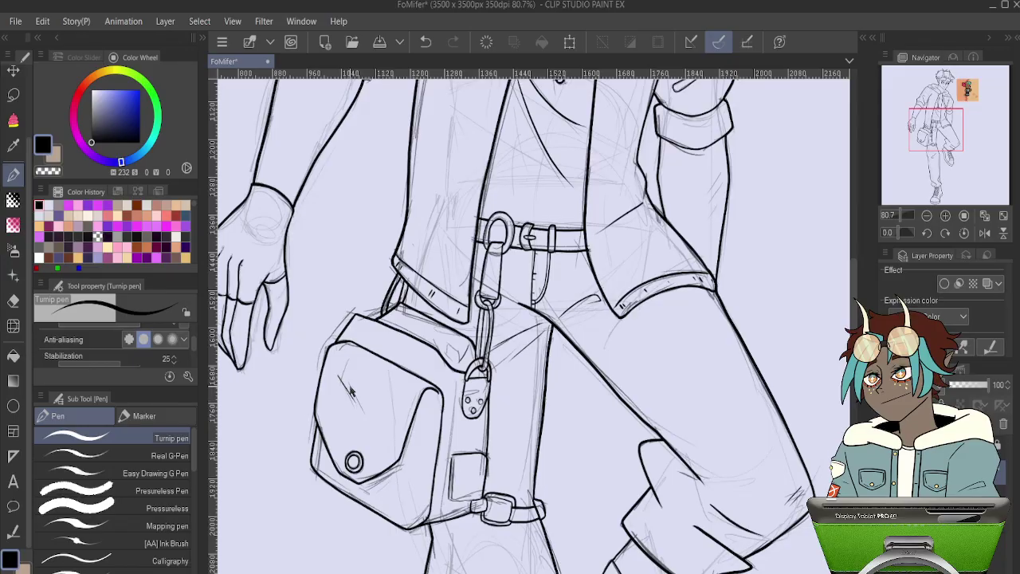
pyautogui.hotkey('ctrl', 'z')
pyautogui.moveTo(566, 320); pyautogui.dragTo(545, 334)
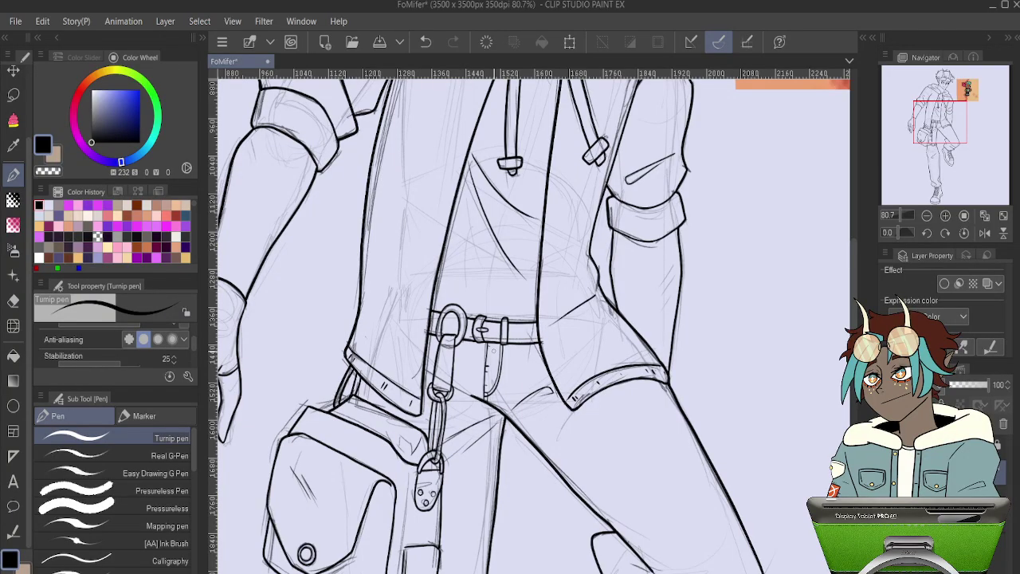
# - Ink a pointed hair strand between the back tuft and the near horn, following the sketch
pyautogui.scroll(-2, 421, 358)
pyautogui.scroll(1, 425, 319)
pyautogui.moveTo(540, 146); pyautogui.dragTo(541, 344)
pyautogui.moveTo(581, 302); pyautogui.dragTo(452, 327)
pyautogui.moveTo(499, 301); pyautogui.dragTo(537, 446)
pyautogui.scroll(4, 433, 283)
pyautogui.scroll(5, 440, 289)
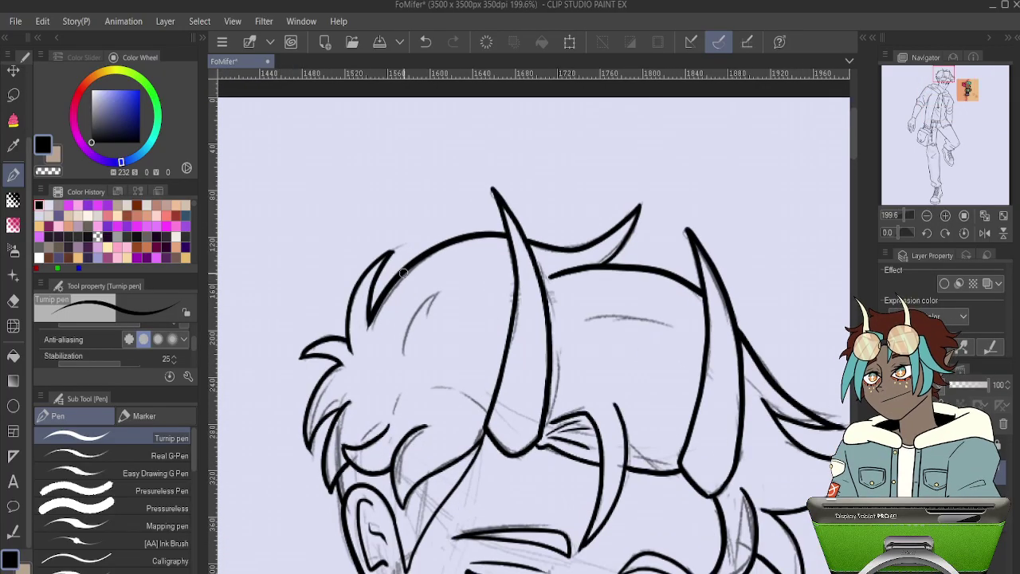
pyautogui.moveTo(406, 351)
pyautogui.mouseDown()
pyautogui.moveTo(443, 284)
pyautogui.moveTo(436, 325)
pyautogui.moveTo(424, 304)
pyautogui.moveTo(437, 321)
pyautogui.mouseUp()
pyautogui.hotkey('ctrl', 'z')
pyautogui.hotkey('ctrl', 'z')
pyautogui.moveTo(403, 357)
pyautogui.mouseDown()
pyautogui.moveTo(417, 314)
pyautogui.moveTo(441, 287)
pyautogui.mouseUp()
pyautogui.moveTo(584, 323); pyautogui.dragTo(683, 327)
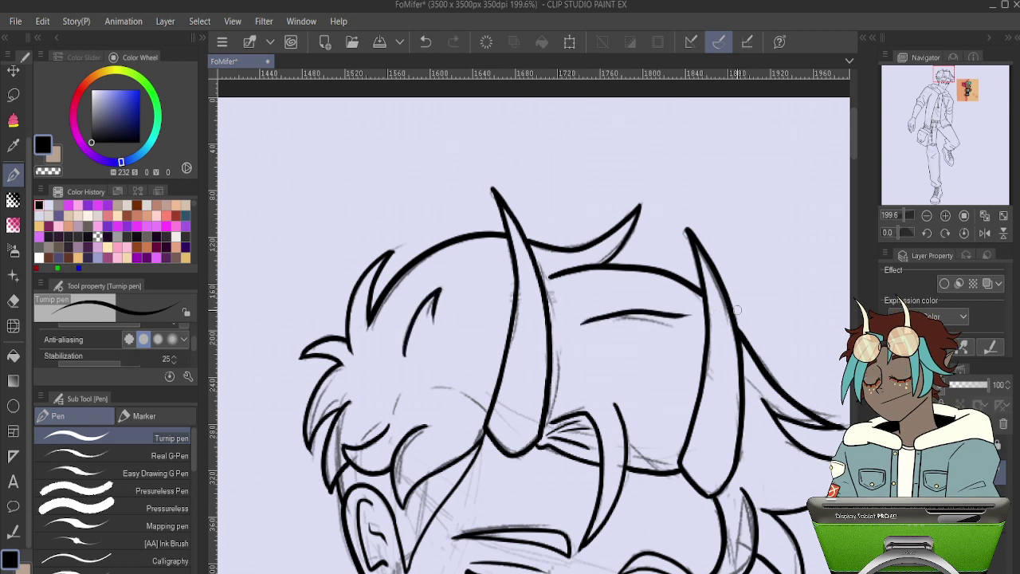
pyautogui.hotkey('ctrl', 'z')
pyautogui.moveTo(583, 325); pyautogui.dragTo(684, 329)
pyautogui.hotkey('ctrl', 'z')
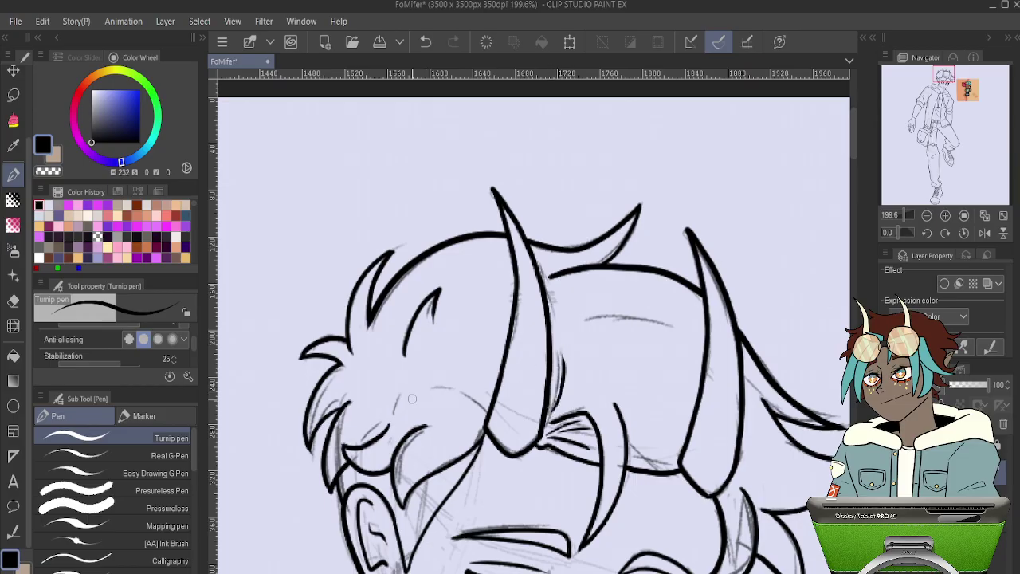
# - Ink a curved hair strand running to the near horn's base and a shallow arc between the two horns
pyautogui.moveTo(432, 390); pyautogui.dragTo(487, 411)
pyautogui.hotkey('ctrl', 'z')
pyautogui.moveTo(432, 389); pyautogui.dragTo(480, 405)
pyautogui.moveTo(572, 323); pyautogui.dragTo(674, 327)
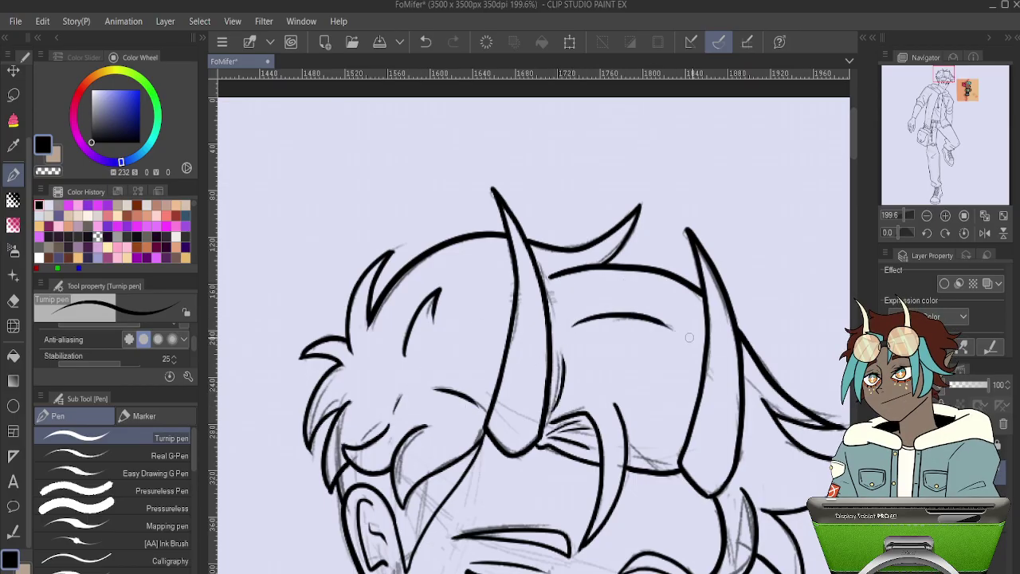
# - Hide the rough sketch layer so only the inked line art is displayed
pyautogui.moveTo(780, 412); pyautogui.dragTo(738, 130)
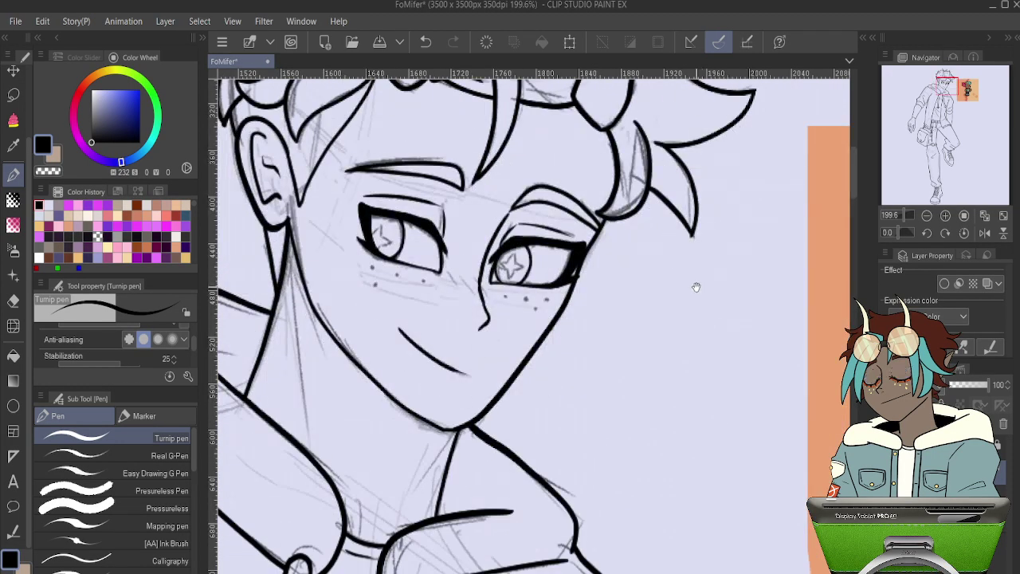
pyautogui.scroll(-12, 702, 270)
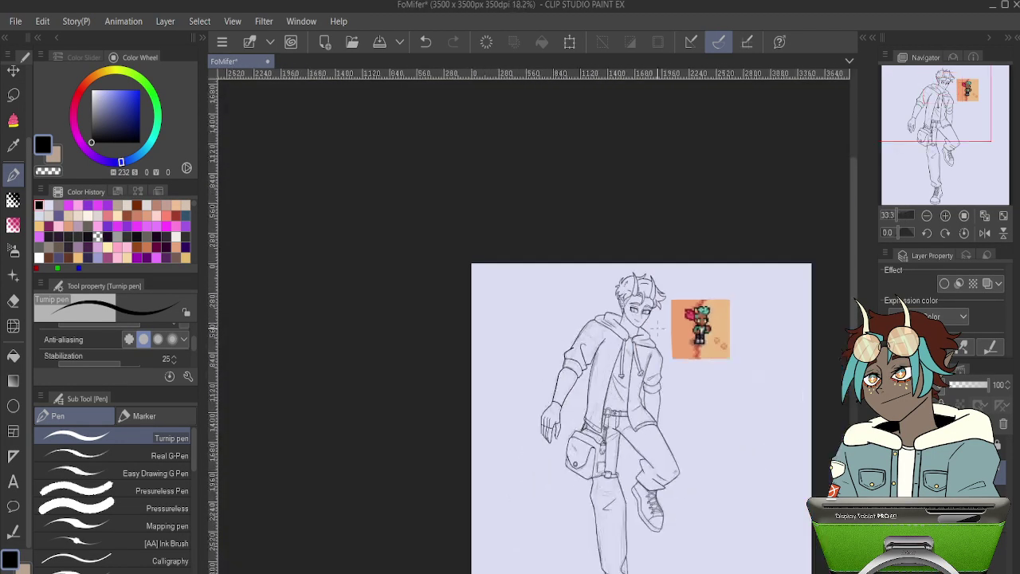
pyautogui.scroll(4, 690, 451)
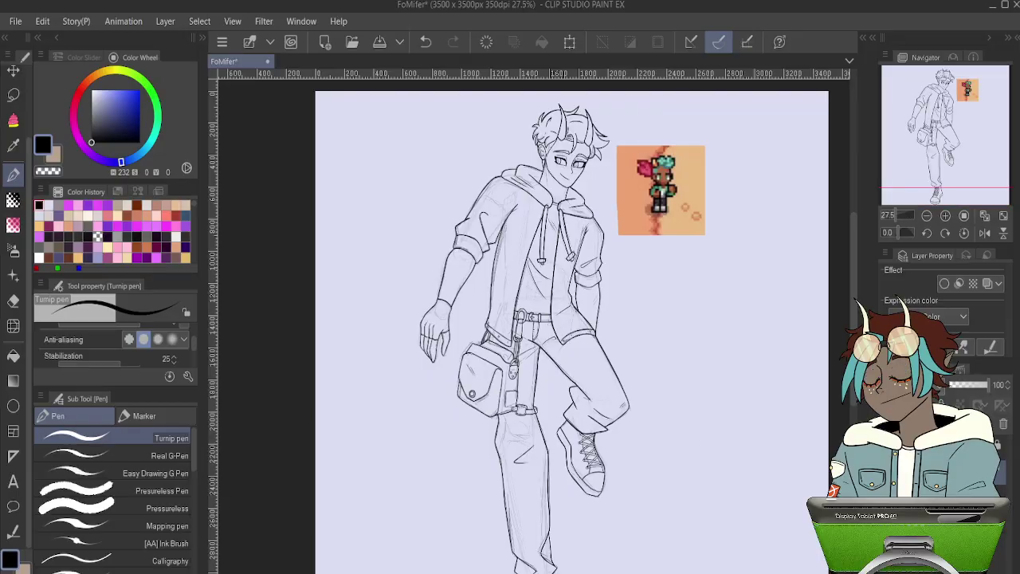
pyautogui.click(889, 496)
pyautogui.scroll(-3, 560, 332)
pyautogui.scroll(3, 618, 432)
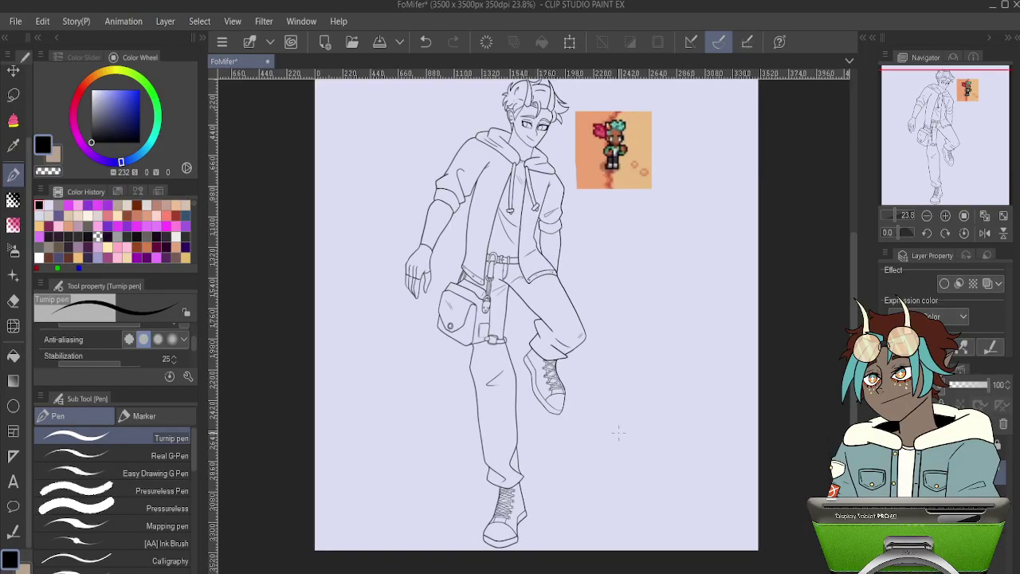
# - Erase the end of the inner fold line where it meets the standing leg's cuff corner with the Hard eraser
pyautogui.scroll(5, 601, 394)
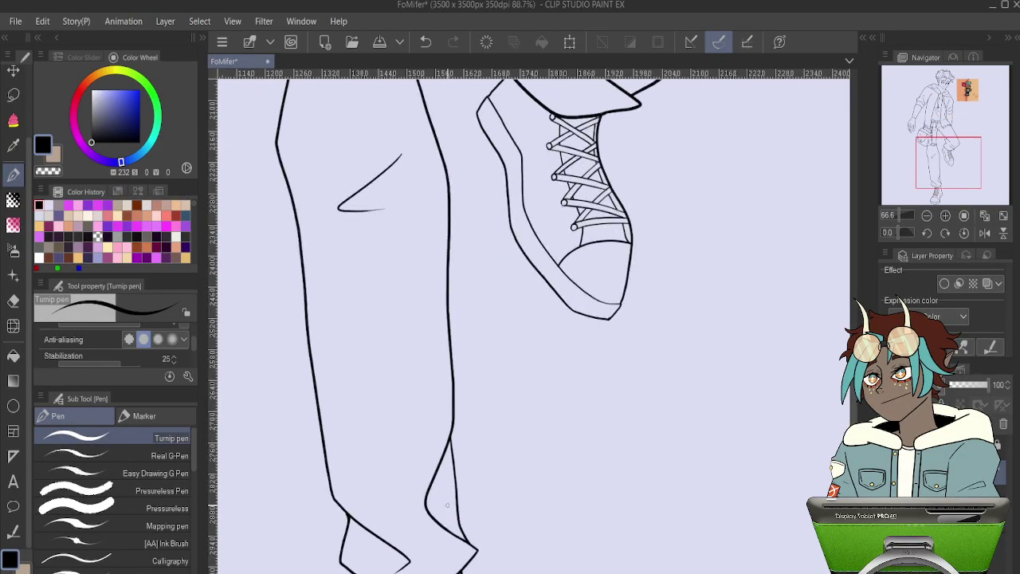
pyautogui.scroll(-2, 458, 495)
pyautogui.scroll(4, 461, 495)
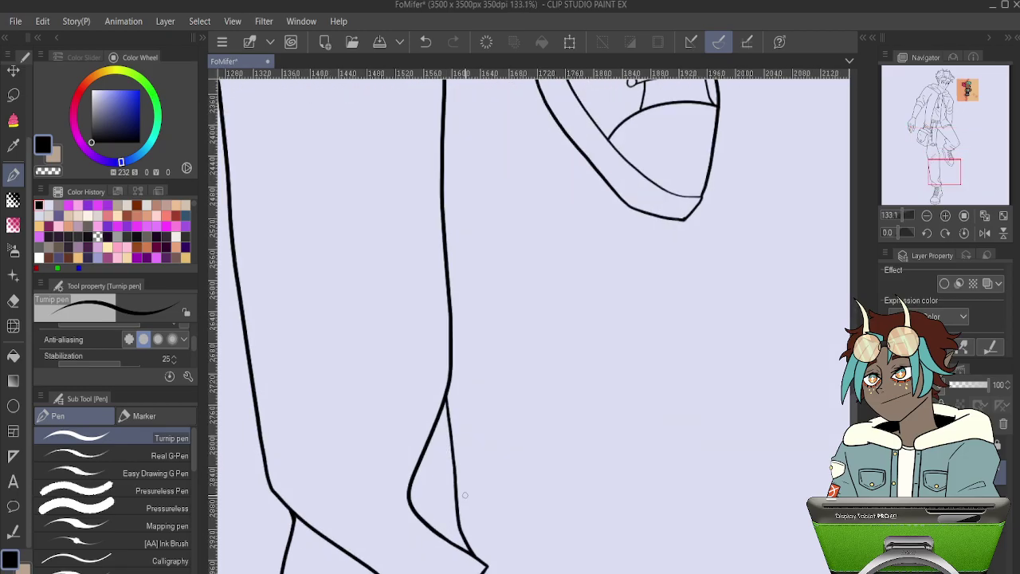
pyautogui.press('e')
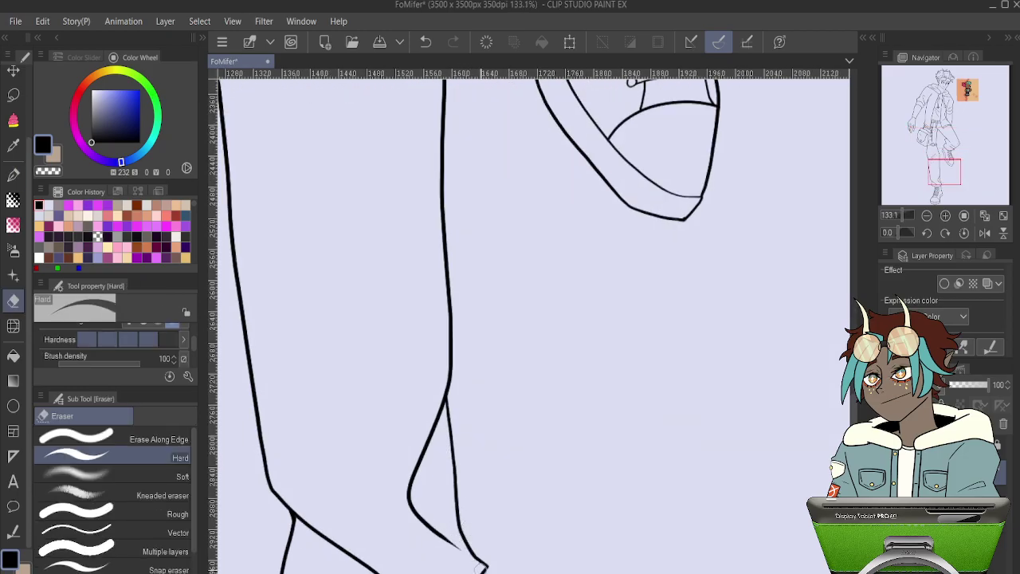
pyautogui.moveTo(496, 437); pyautogui.dragTo(459, 363)
# - Thicken the outer line beside the standing leg's lower fold using Adjust line width with Scale up width at 1.10
pyautogui.click(13, 530)
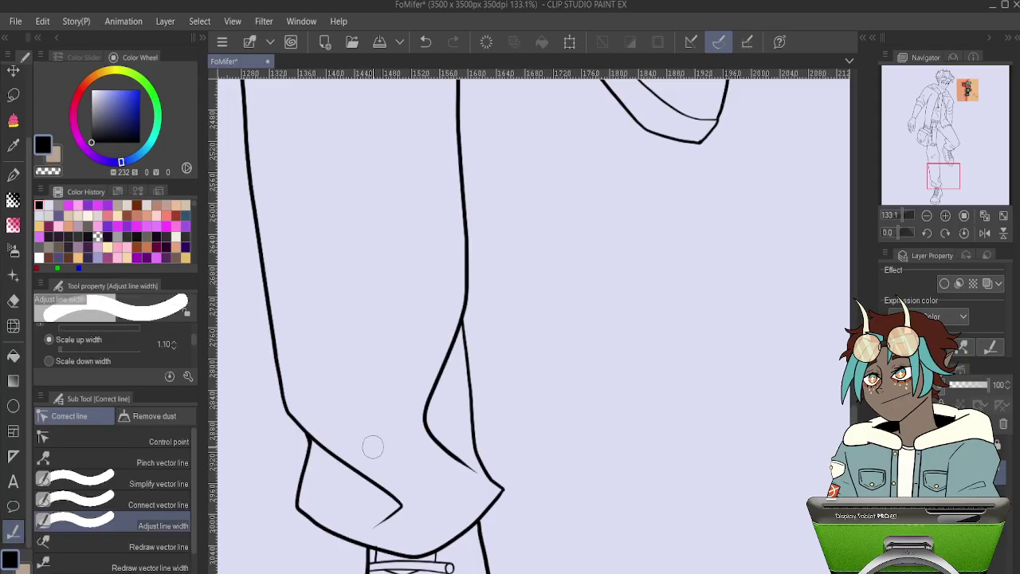
pyautogui.moveTo(472, 417); pyautogui.dragTo(469, 341)
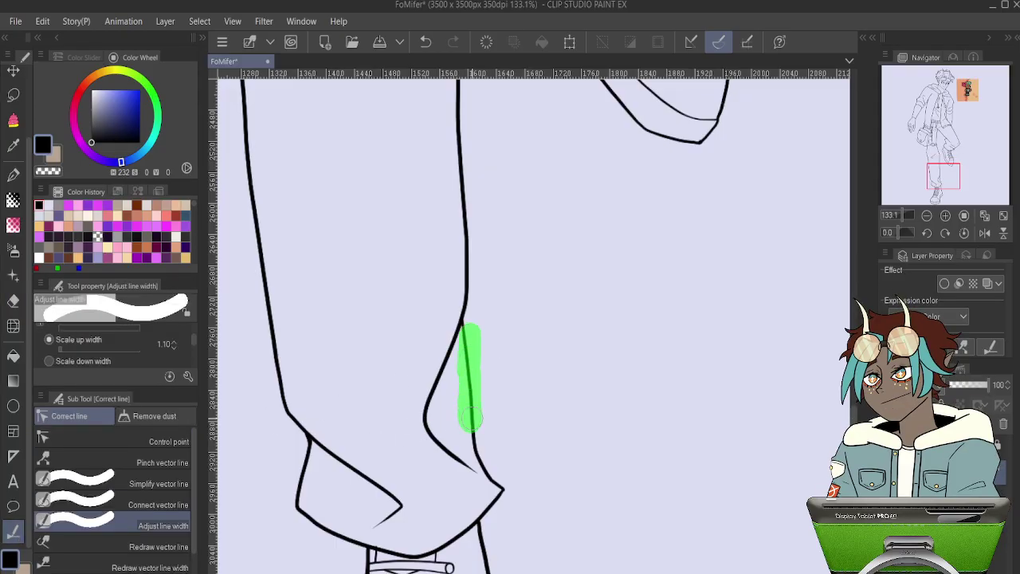
pyautogui.moveTo(472, 416); pyautogui.dragTo(503, 496)
pyautogui.click(466, 381)
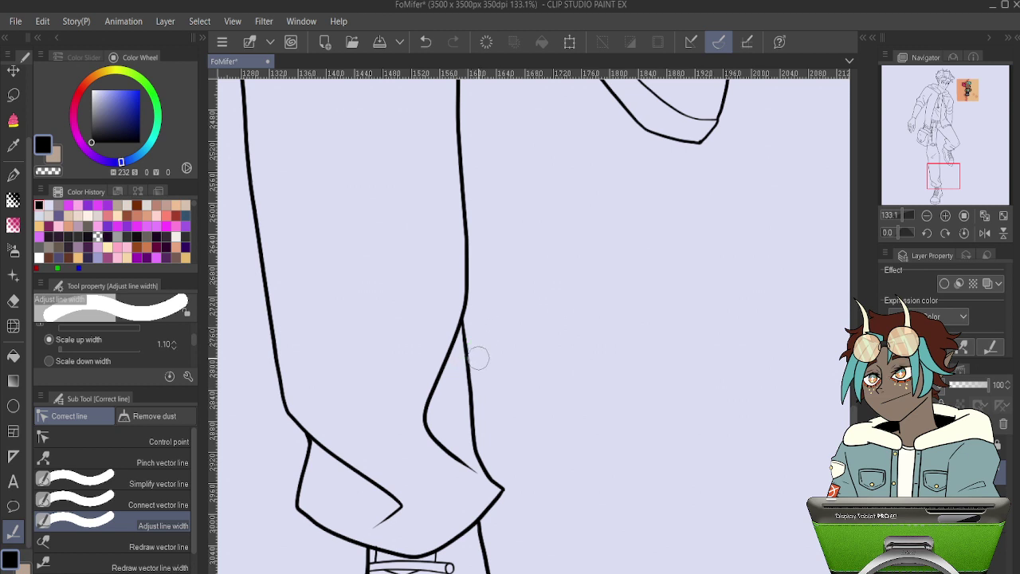
pyautogui.click(467, 403)
pyautogui.hotkey('ctrl', 'z')
# - Thin the two inner fold lines above the trouser cuff using Adjust line width with Scale down width at 0.90
pyautogui.moveTo(194, 339); pyautogui.dragTo(194, 342)
pyautogui.click(130, 353)
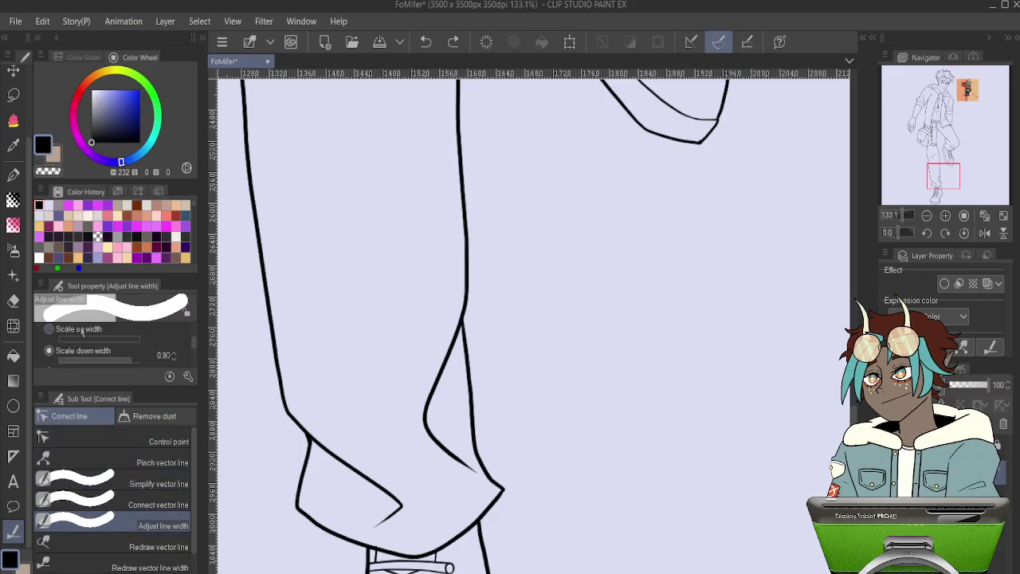
pyautogui.moveTo(414, 345)
pyautogui.mouseDown()
pyautogui.moveTo(451, 403)
pyautogui.moveTo(472, 472)
pyautogui.mouseUp()
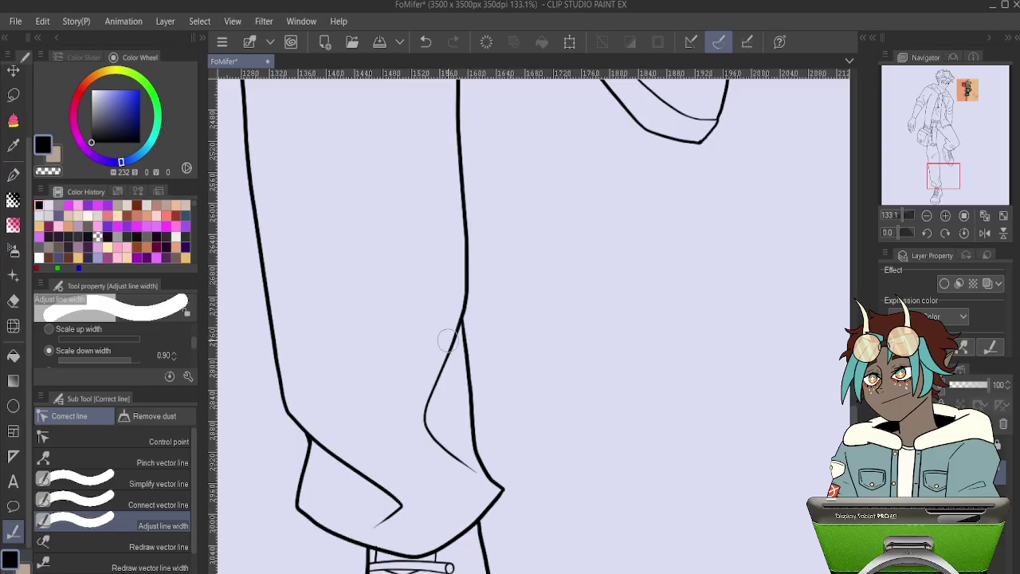
pyautogui.moveTo(340, 459)
pyautogui.mouseDown()
pyautogui.moveTo(386, 493)
pyautogui.moveTo(387, 521)
pyautogui.moveTo(408, 505)
pyautogui.mouseUp()
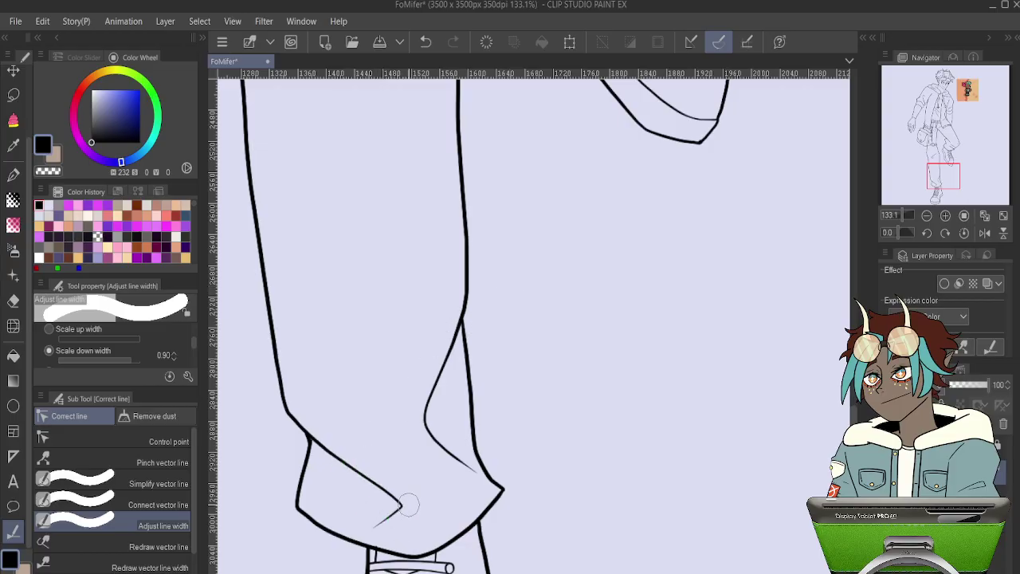
# - Examine the standing leg's trouser cuff, crossed boot laces, ankle lines and outer leg line for stray or overlapping ink
pyautogui.moveTo(564, 336); pyautogui.dragTo(542, 175)
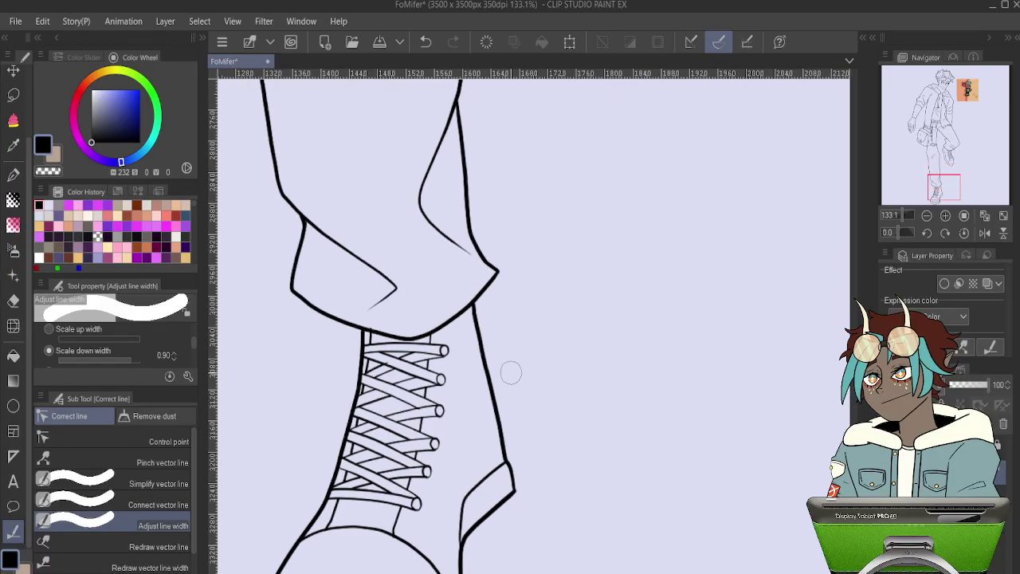
pyautogui.scroll(4, 290, 341)
pyautogui.press('e')
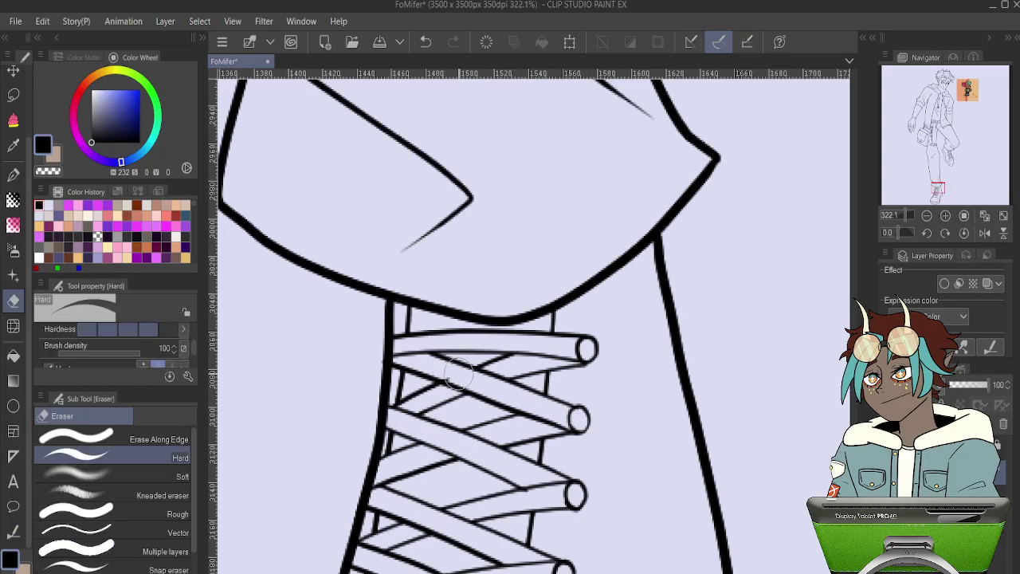
pyautogui.moveTo(521, 527); pyautogui.dragTo(535, 336)
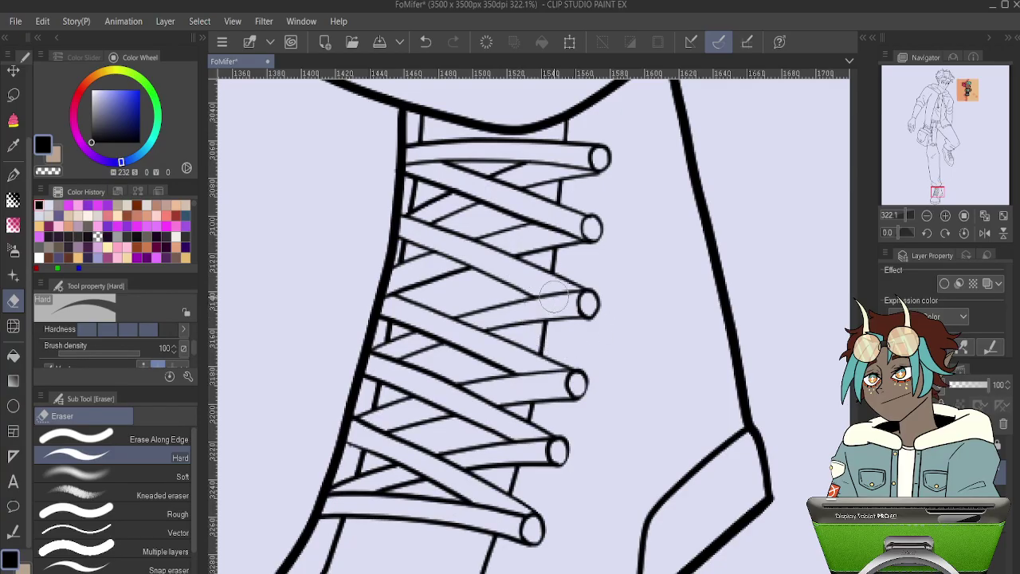
pyautogui.moveTo(592, 365); pyautogui.dragTo(560, 167)
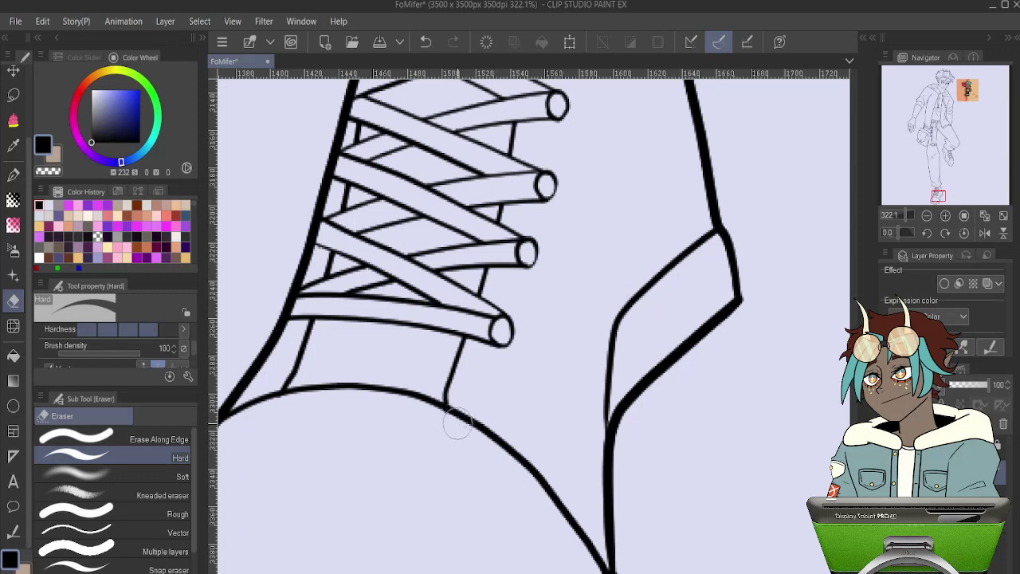
pyautogui.moveTo(572, 230); pyautogui.dragTo(461, 477)
pyautogui.moveTo(569, 255); pyautogui.dragTo(485, 462)
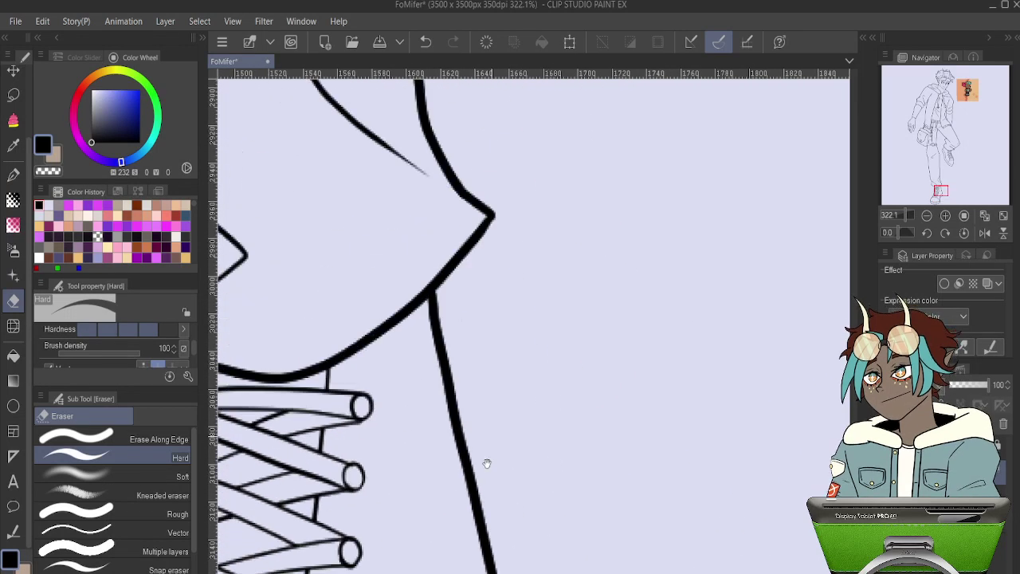
pyautogui.moveTo(511, 190); pyautogui.dragTo(521, 445)
pyautogui.moveTo(578, 195); pyautogui.dragTo(489, 484)
pyautogui.moveTo(511, 112); pyautogui.dragTo(453, 504)
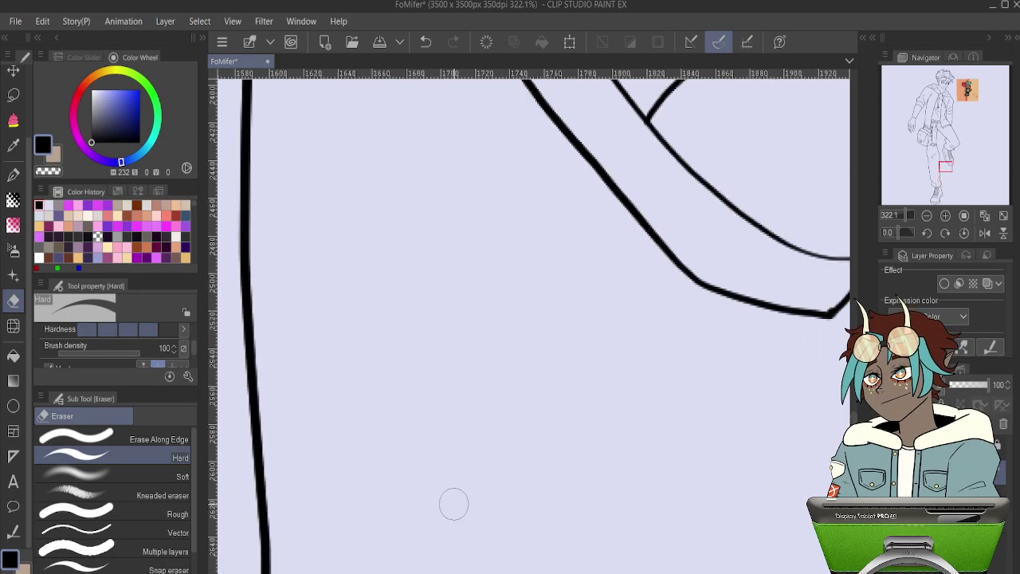
# - Delete the small reference image beside the character's head
pyautogui.scroll(-8, 453, 501)
pyautogui.scroll(-4, 353, 300)
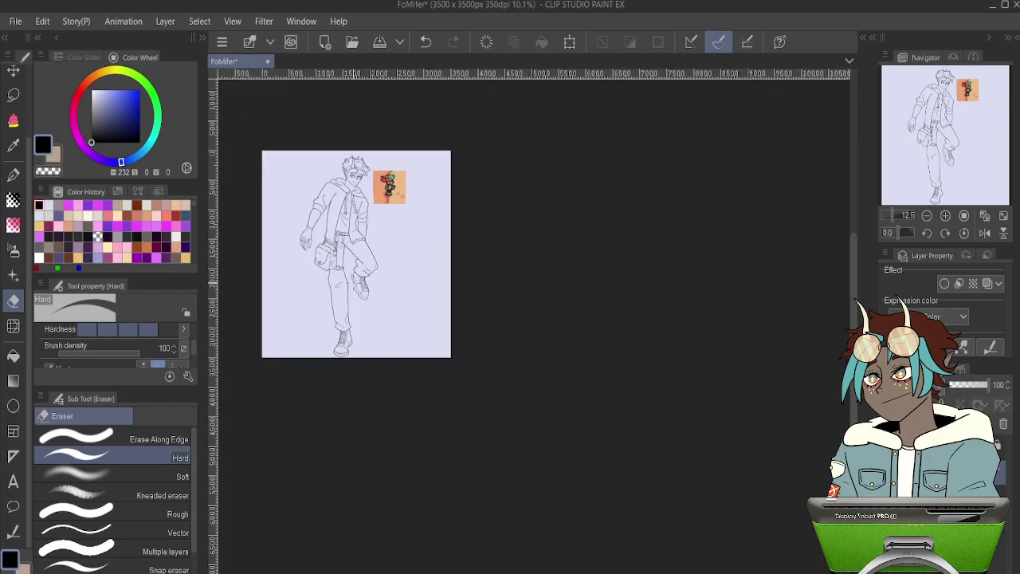
pyautogui.scroll(3, 398, 227)
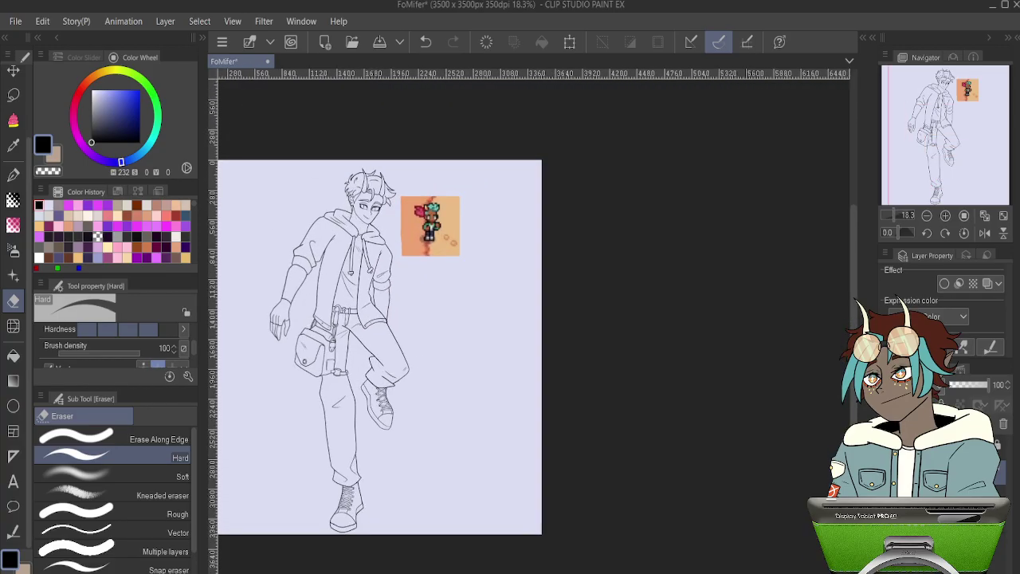
pyautogui.press('Delete')
# - Try to ink a narrow solid black shadow between the chin and neck line with the Turnip pen
pyautogui.scroll(4, 312, 294)
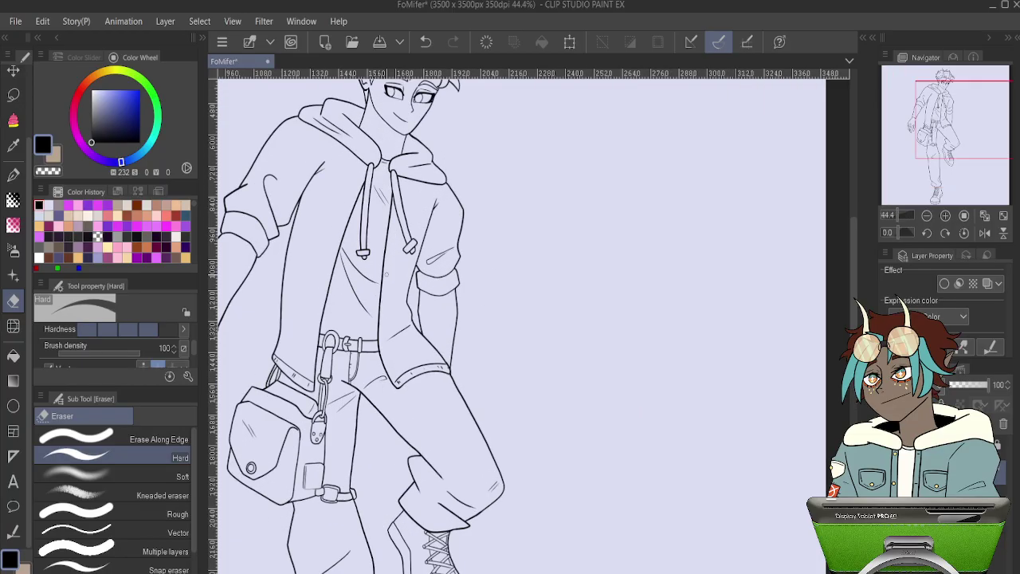
pyautogui.scroll(-2, 313, 295)
pyautogui.scroll(2, 356, 232)
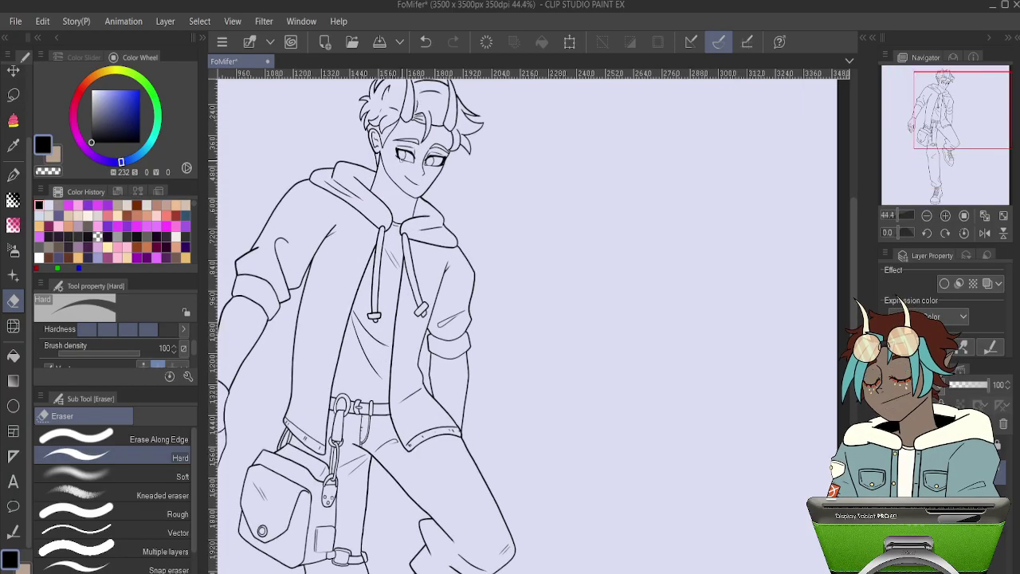
pyautogui.scroll(-1, 356, 232)
pyautogui.scroll(8, 386, 181)
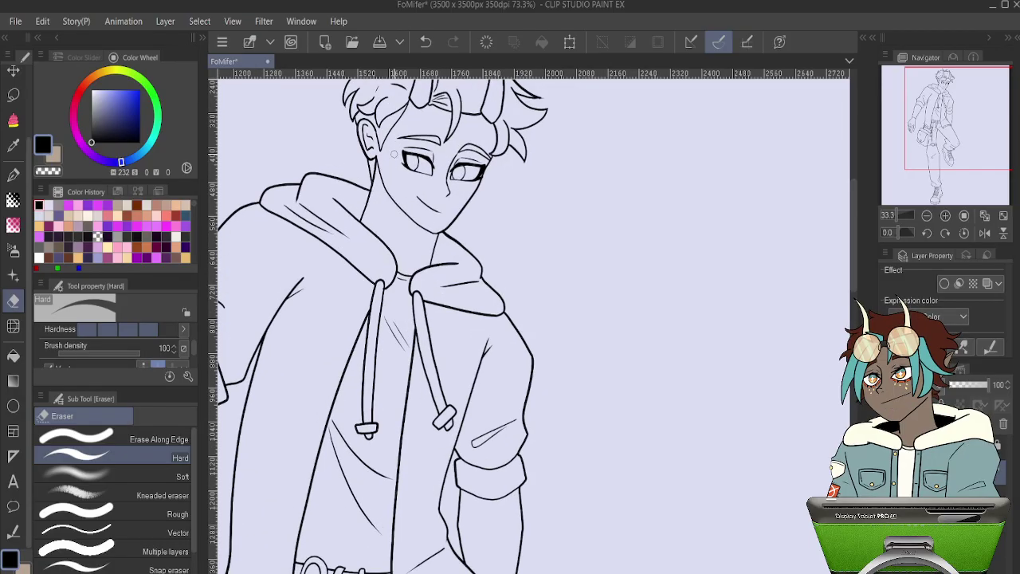
pyautogui.scroll(1, 386, 181)
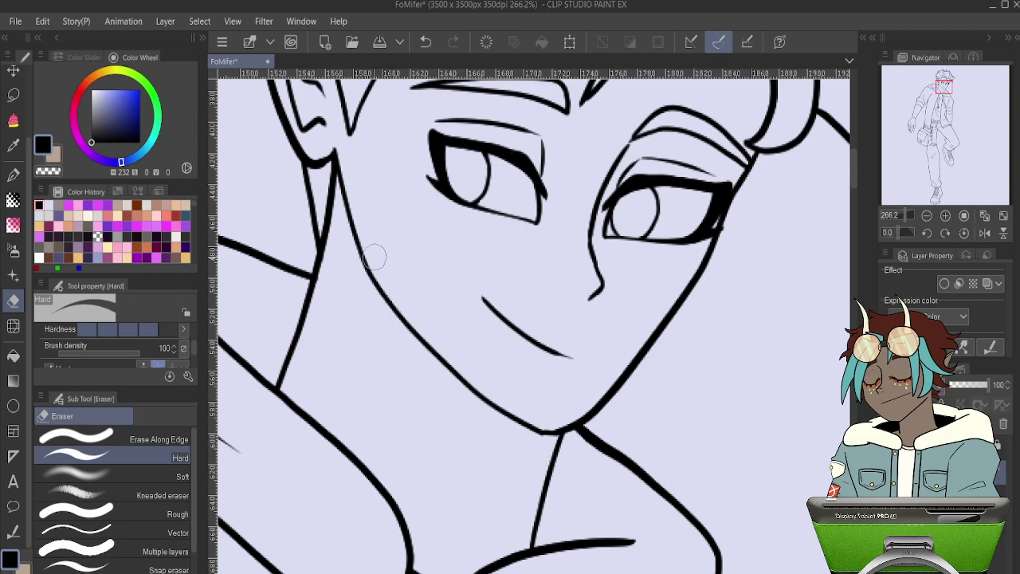
pyautogui.press('p')
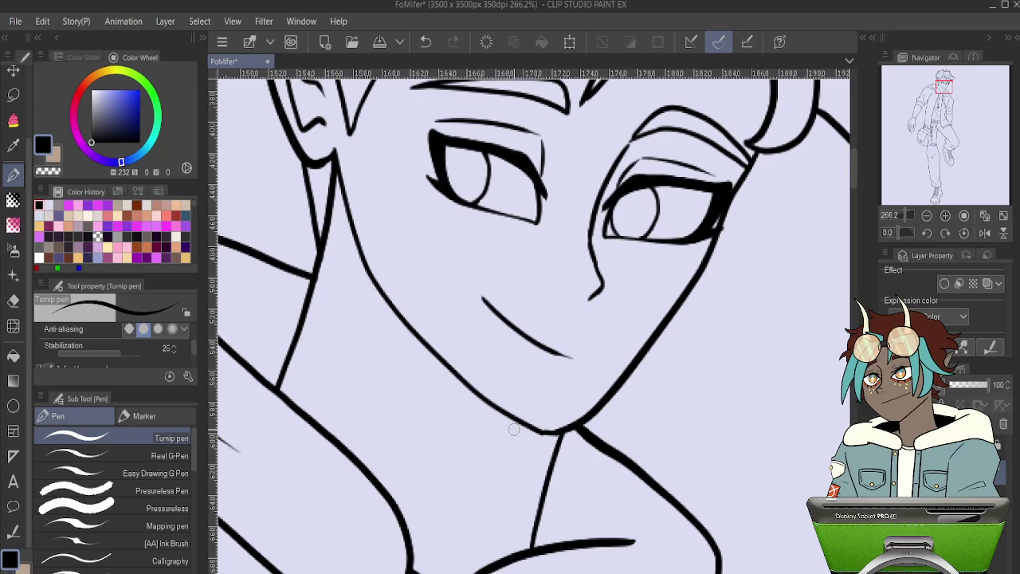
pyautogui.scroll(2, 515, 430)
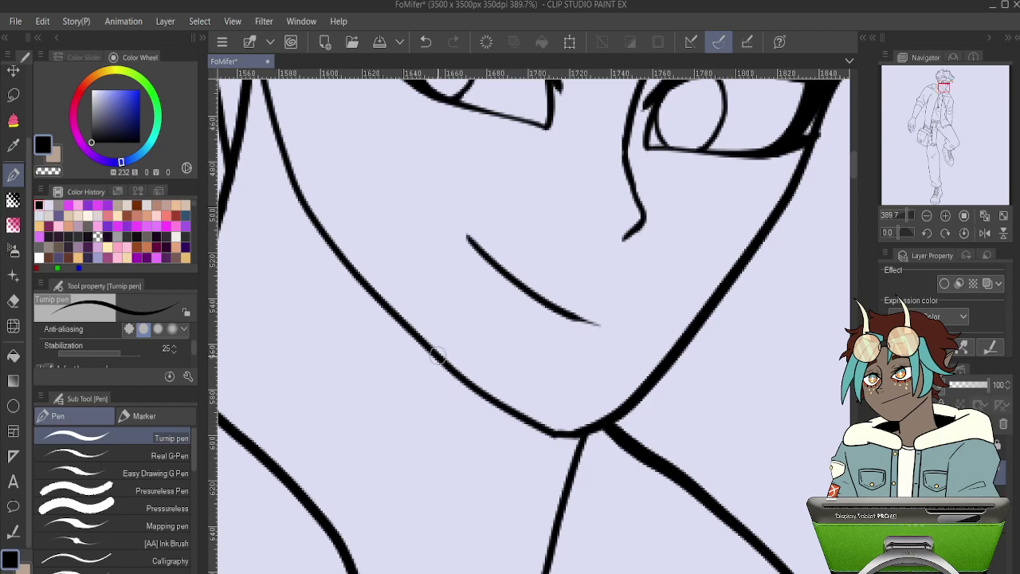
pyautogui.moveTo(439, 357); pyautogui.dragTo(514, 401)
pyautogui.hotkey('ctrl', 'z')
pyautogui.moveTo(440, 361); pyautogui.dragTo(568, 485)
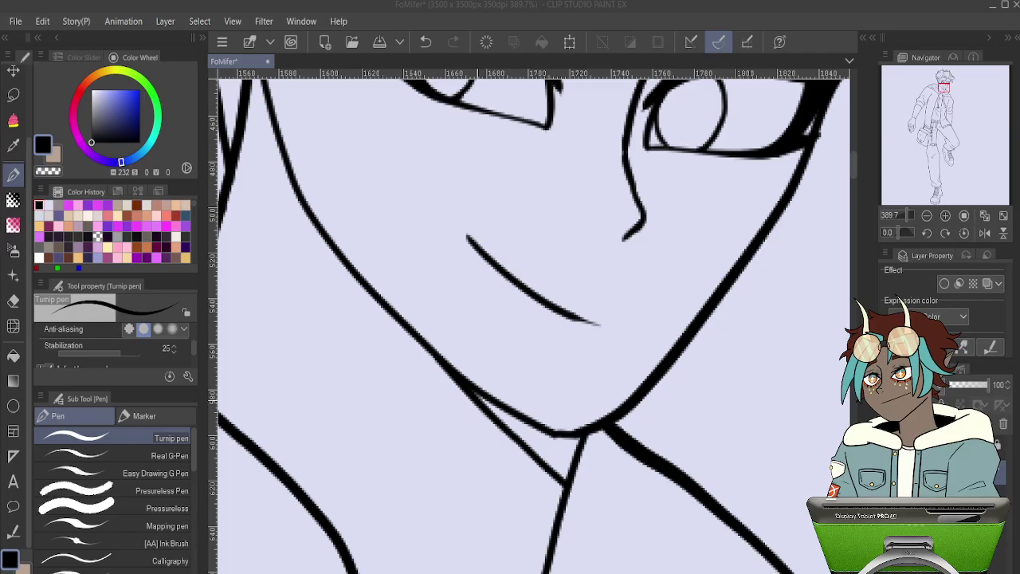
pyautogui.moveTo(468, 386)
pyautogui.mouseDown()
pyautogui.moveTo(537, 437)
pyautogui.moveTo(577, 439)
pyautogui.moveTo(563, 479)
pyautogui.moveTo(504, 416)
pyautogui.moveTo(556, 454)
pyautogui.moveTo(556, 429)
pyautogui.mouseUp()
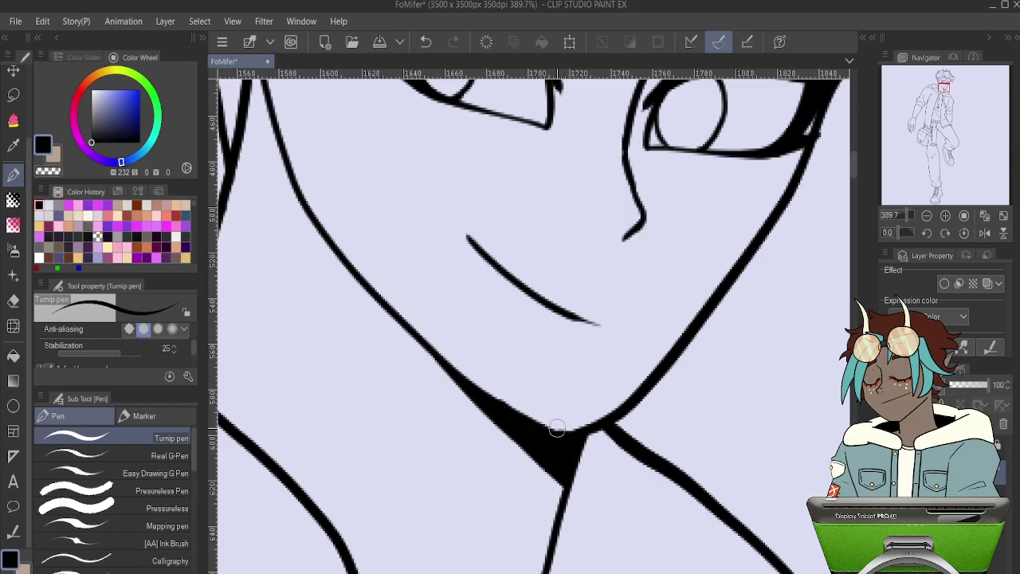
pyautogui.scroll(-10, 557, 428)
pyautogui.hotkey('ctrl', 'z')
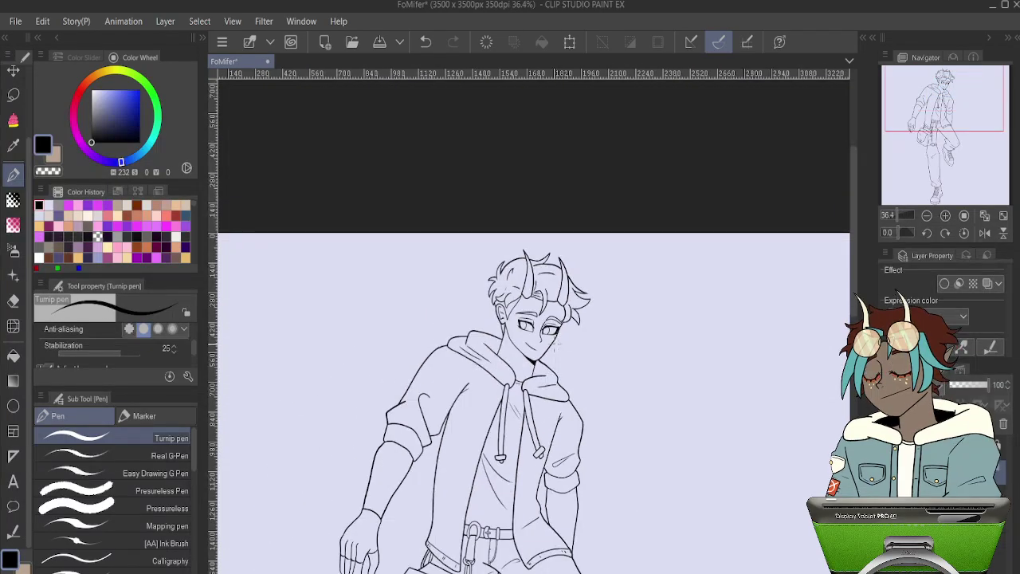
# - Outline a wider curved shadow under the jaw down to the neck line and fill it solid black with the Turnip pen
pyautogui.scroll(8, 566, 340)
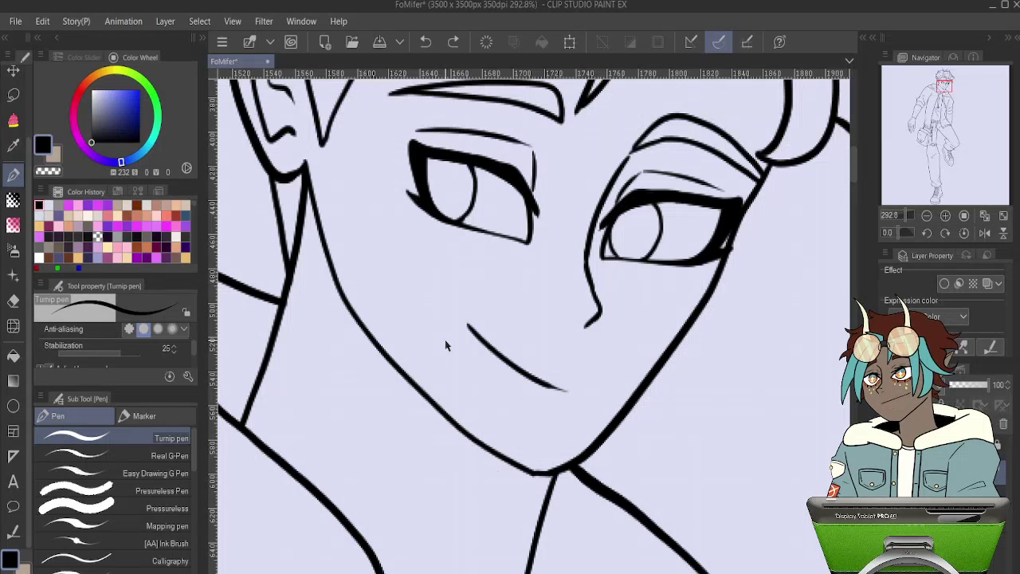
pyautogui.scroll(1, 433, 397)
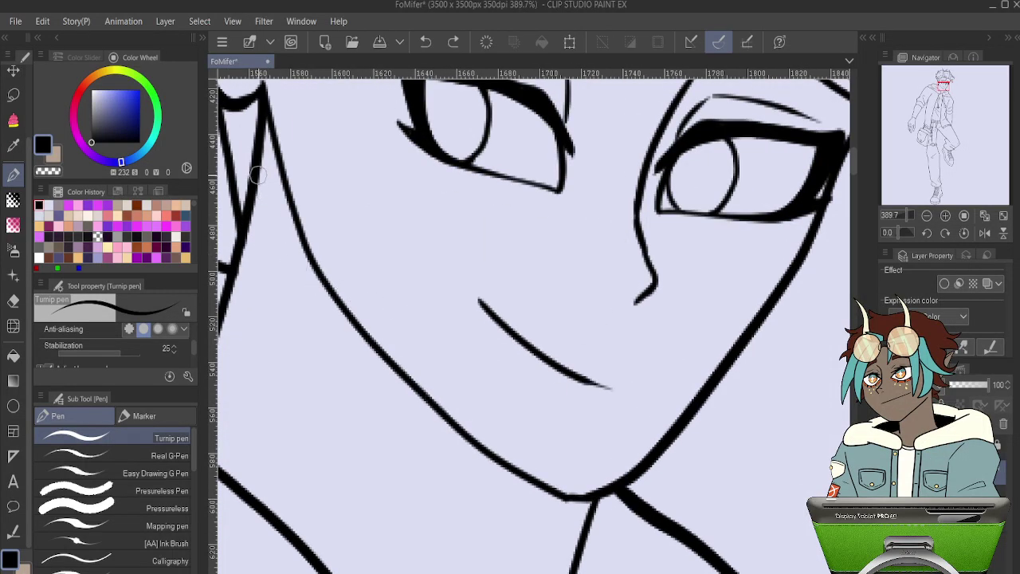
pyautogui.moveTo(257, 172)
pyautogui.mouseDown()
pyautogui.moveTo(372, 419)
pyautogui.moveTo(451, 479)
pyautogui.moveTo(551, 496)
pyautogui.mouseUp()
pyautogui.hotkey('ctrl', 'z')
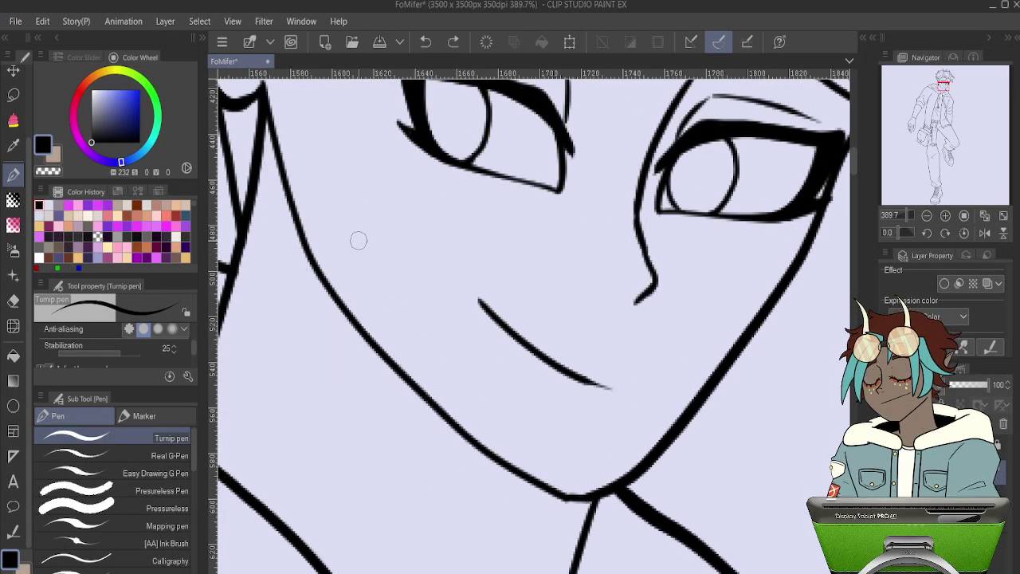
pyautogui.moveTo(358, 240); pyautogui.dragTo(392, 333)
pyautogui.moveTo(447, 370); pyautogui.dragTo(383, 173)
pyautogui.moveTo(324, 210)
pyautogui.mouseDown()
pyautogui.moveTo(399, 340)
pyautogui.moveTo(533, 496)
pyautogui.moveTo(589, 488)
pyautogui.moveTo(598, 470)
pyautogui.moveTo(592, 487)
pyautogui.mouseUp()
pyautogui.moveTo(606, 450)
pyautogui.mouseDown()
pyautogui.moveTo(564, 449)
pyautogui.moveTo(459, 369)
pyautogui.mouseUp()
pyautogui.hotkey('ctrl', 'z')
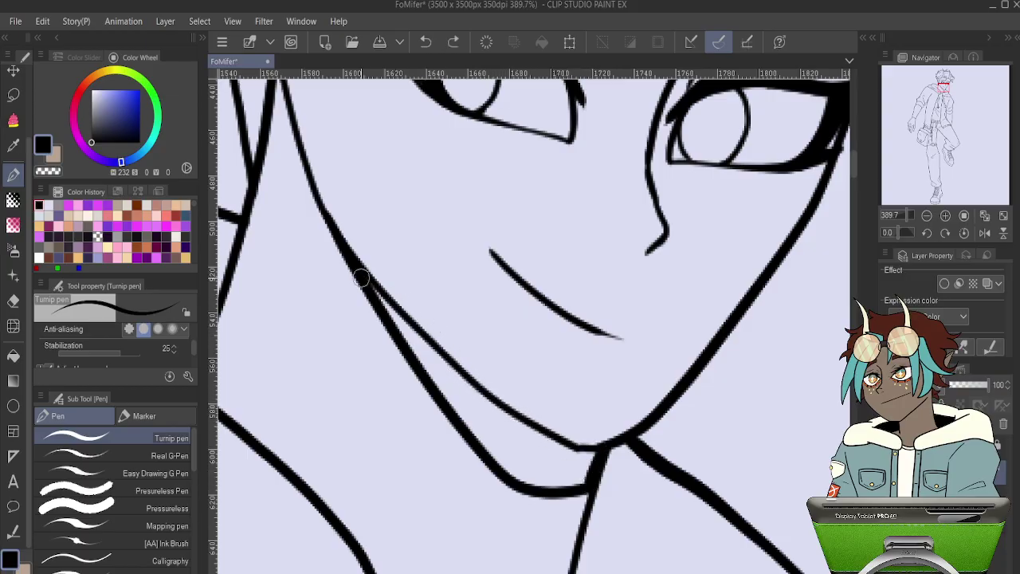
pyautogui.moveTo(361, 276)
pyautogui.mouseDown()
pyautogui.moveTo(493, 408)
pyautogui.moveTo(595, 456)
pyautogui.moveTo(576, 482)
pyautogui.moveTo(518, 472)
pyautogui.moveTo(395, 324)
pyautogui.moveTo(490, 452)
pyautogui.moveTo(425, 344)
pyautogui.moveTo(450, 389)
pyautogui.moveTo(550, 469)
pyautogui.moveTo(515, 441)
pyautogui.moveTo(456, 383)
pyautogui.moveTo(578, 465)
pyautogui.moveTo(551, 476)
pyautogui.moveTo(499, 402)
pyautogui.mouseUp()
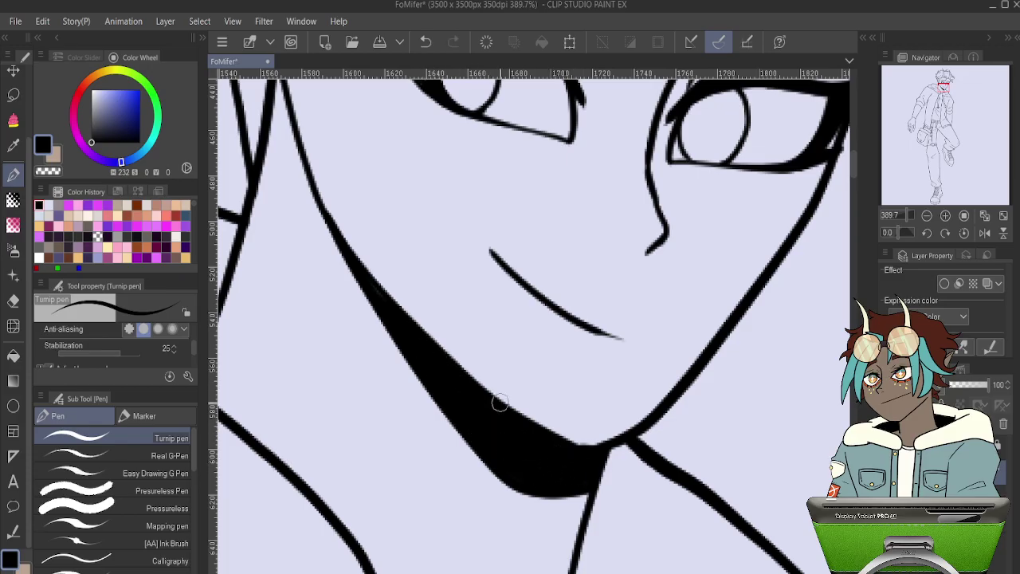
# - Examine the line art across the full figure and up close on the lowered hand, face and upper body
pyautogui.scroll(-15, 500, 403)
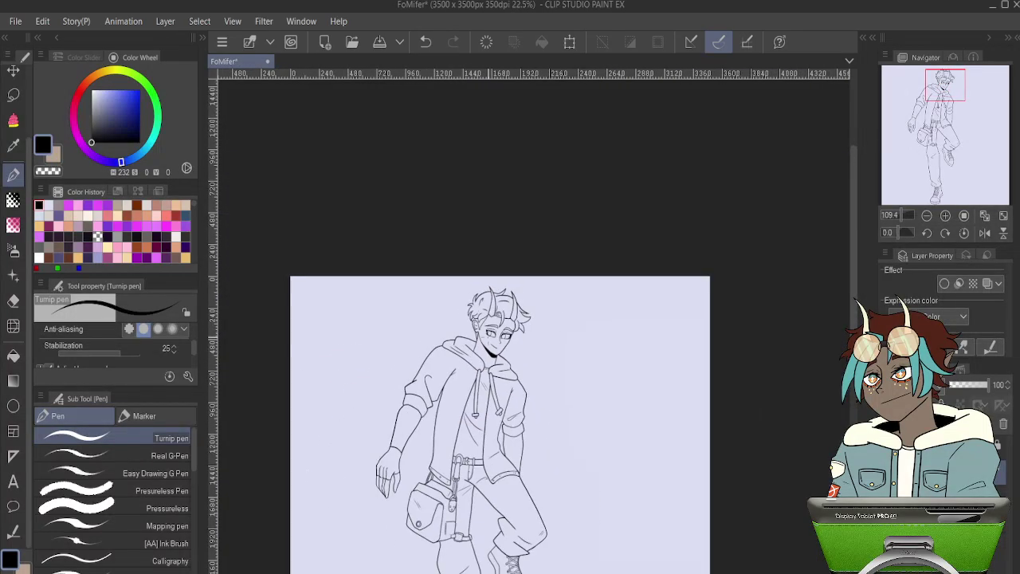
pyautogui.scroll(4, 502, 437)
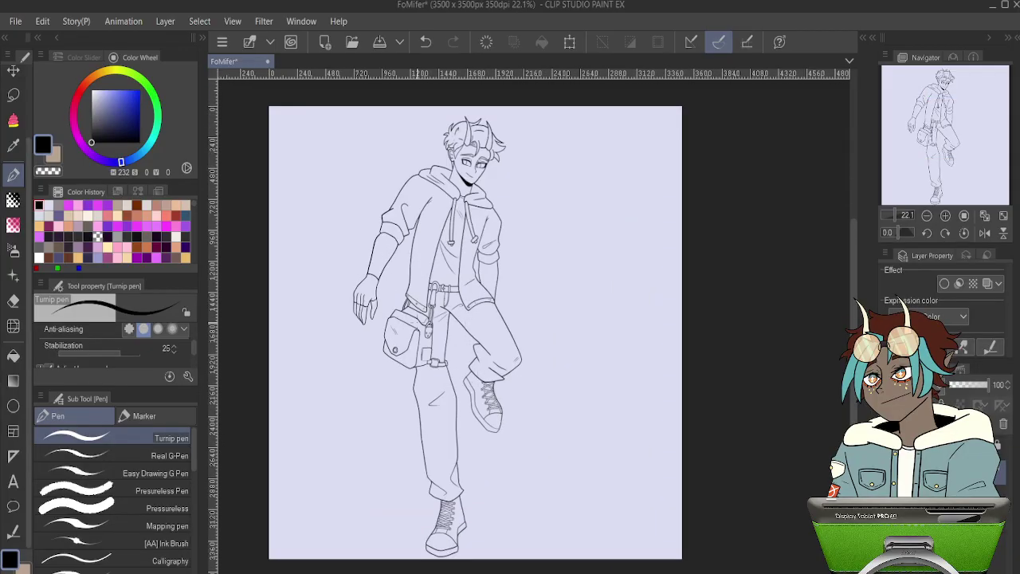
pyautogui.scroll(5, 364, 299)
pyautogui.scroll(6, 327, 295)
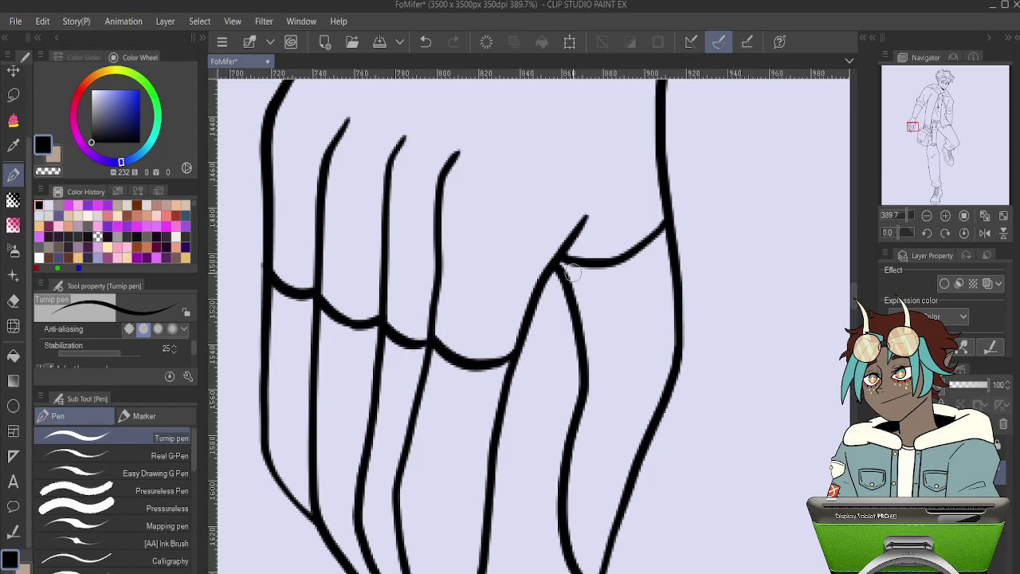
pyautogui.scroll(-10, 573, 273)
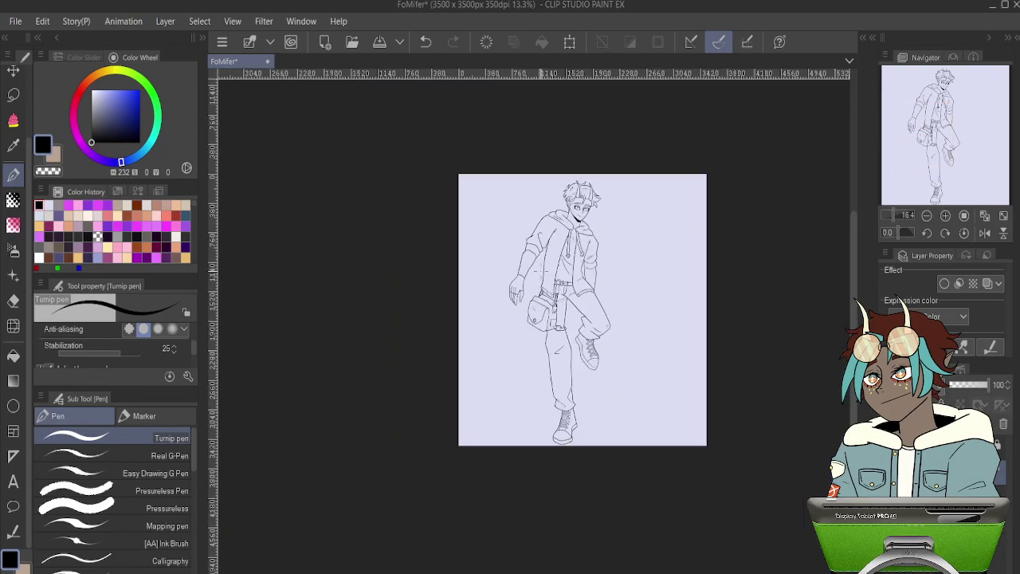
pyautogui.scroll(3, 715, 253)
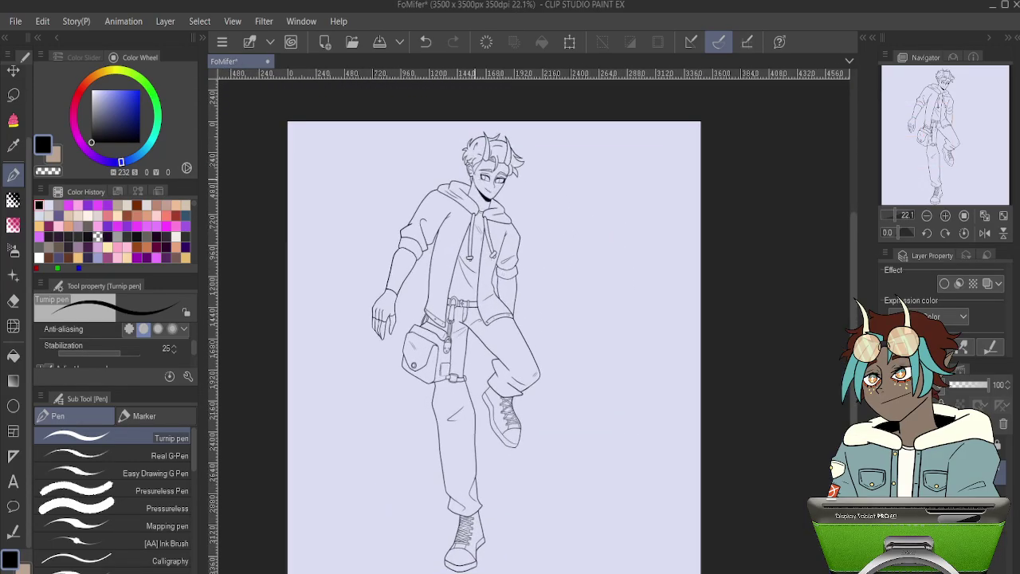
pyautogui.scroll(4, 494, 165)
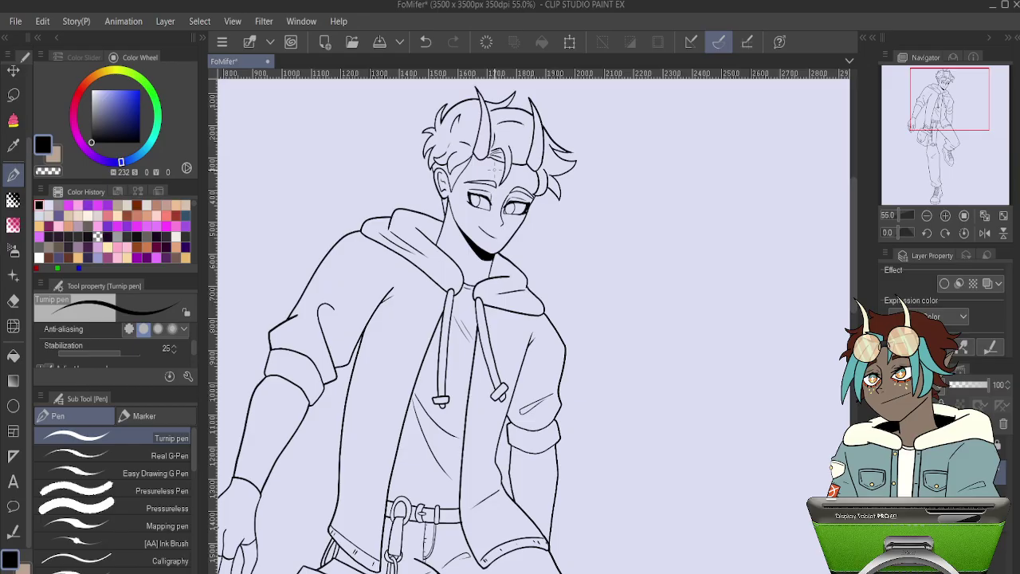
pyautogui.scroll(-5, 495, 167)
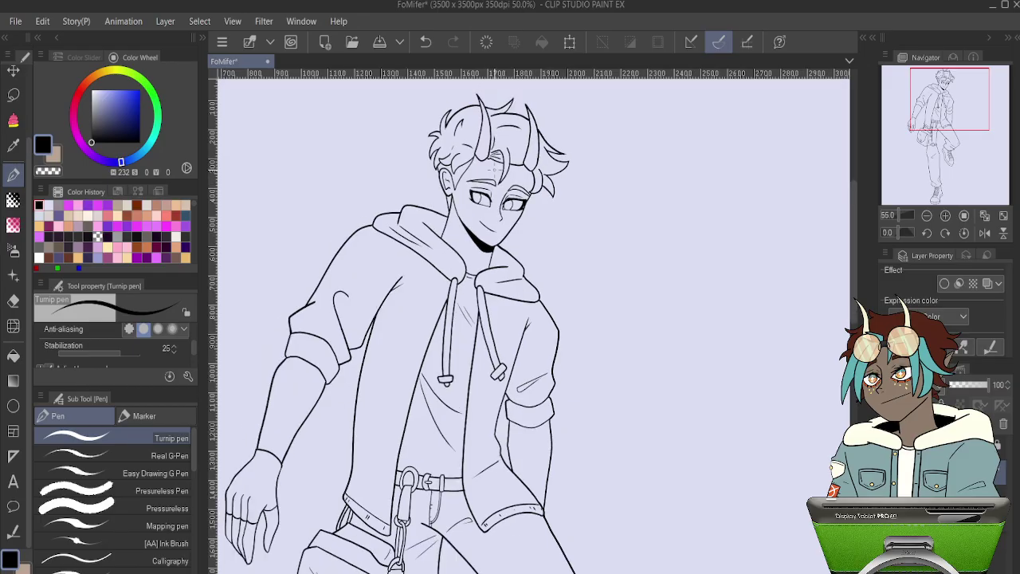
pyautogui.scroll(-1, 616, 327)
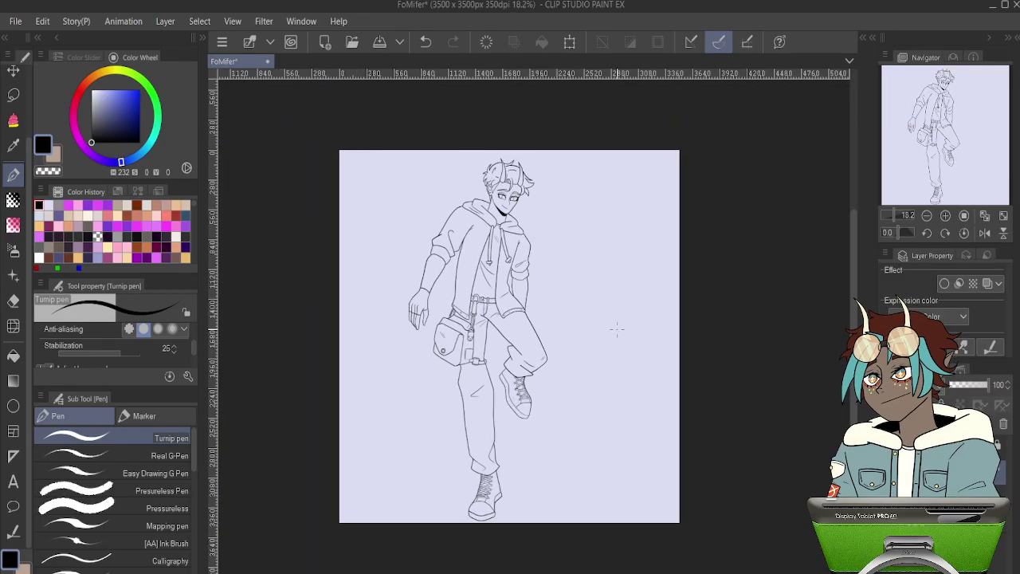
pyautogui.scroll(3, 616, 327)
pyautogui.scroll(-1, 598, 324)
pyautogui.scroll(1, 597, 323)
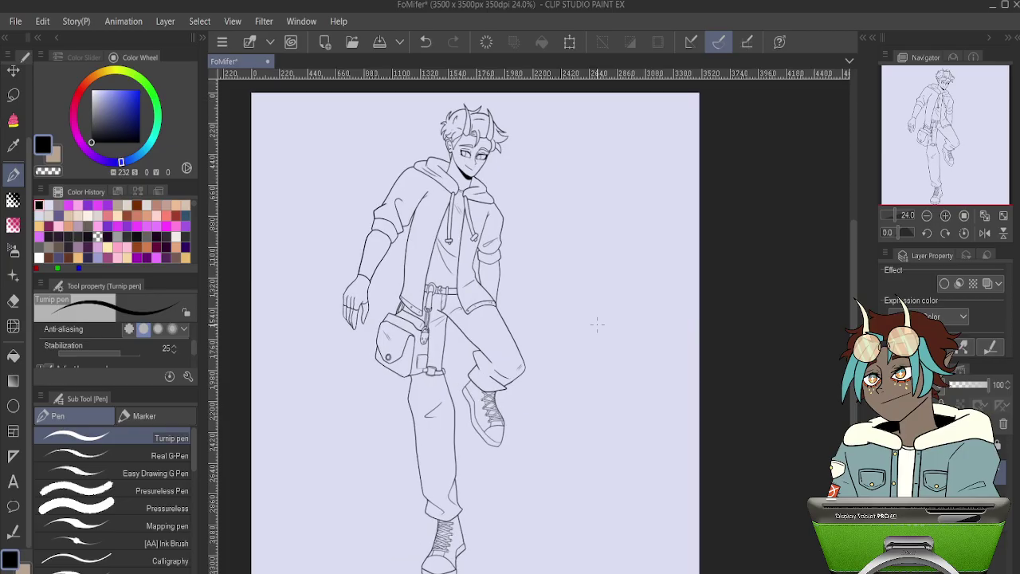
pyautogui.scroll(5, 413, 191)
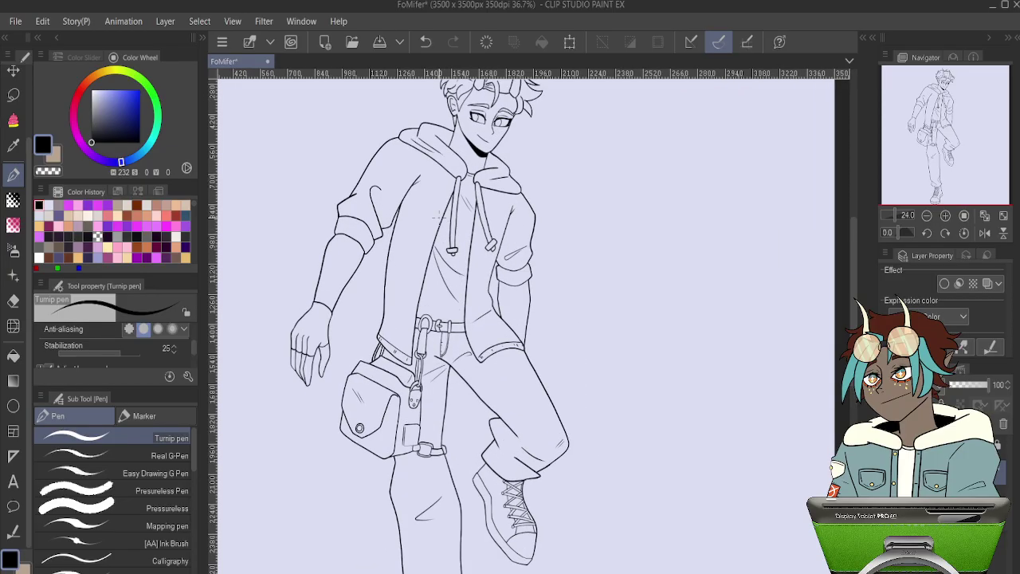
pyautogui.scroll(-5, 413, 191)
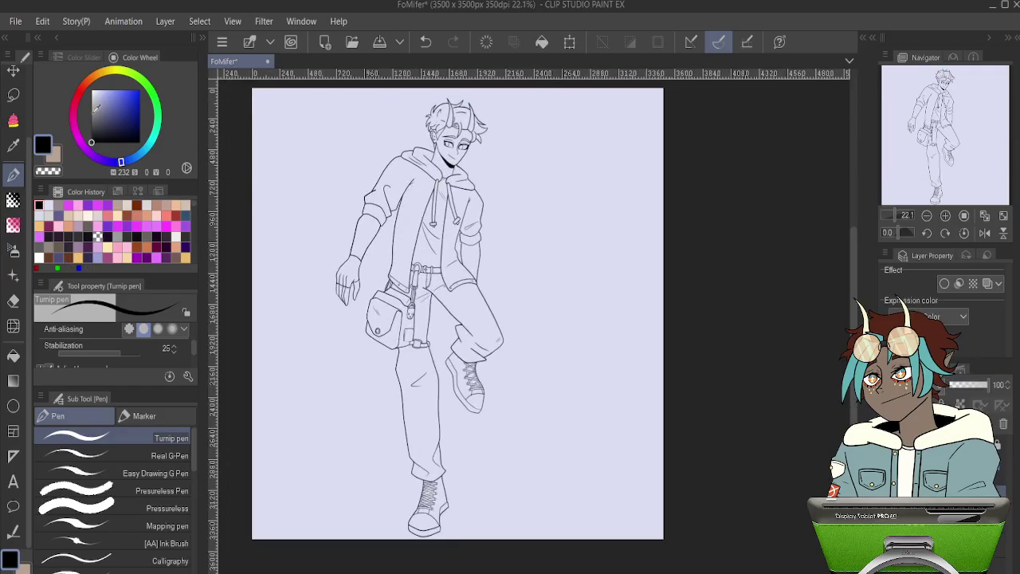
# - Pick a light periwinkle blue and flood the whole figure with it as a flat base using the gap-closing enclose tool
pyautogui.moveTo(96, 108); pyautogui.dragTo(116, 88)
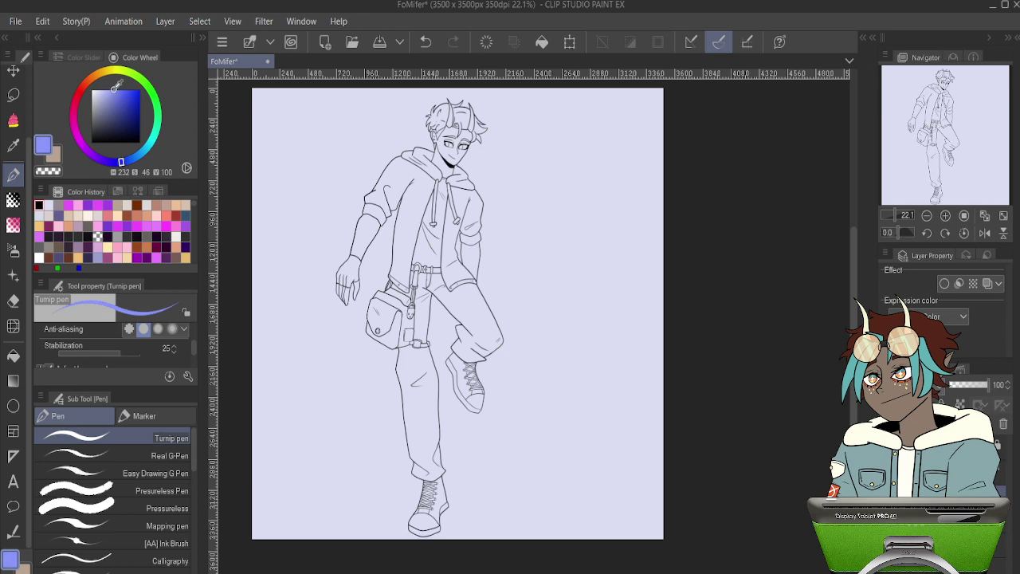
pyautogui.press('g')
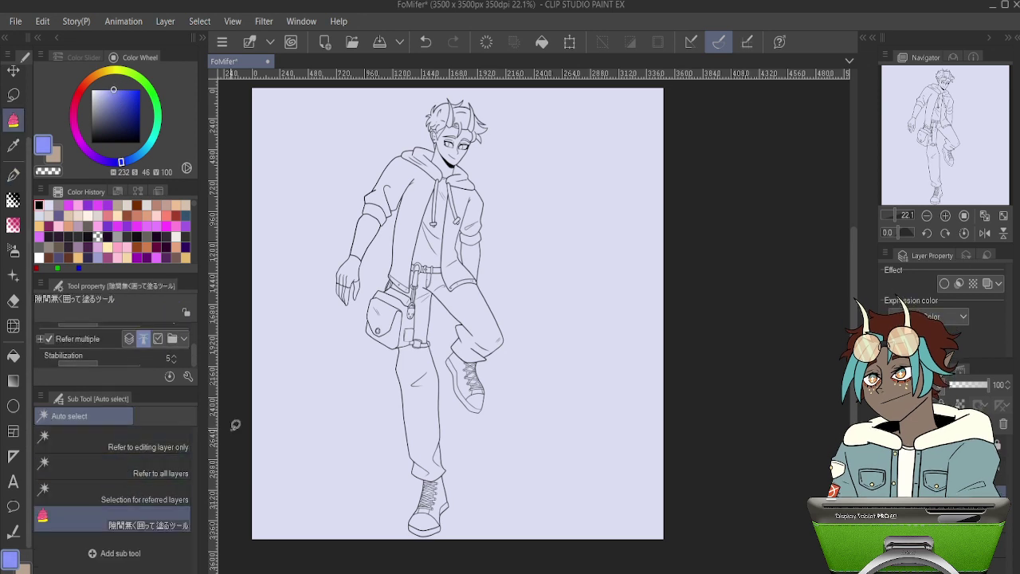
pyautogui.click(948, 472)
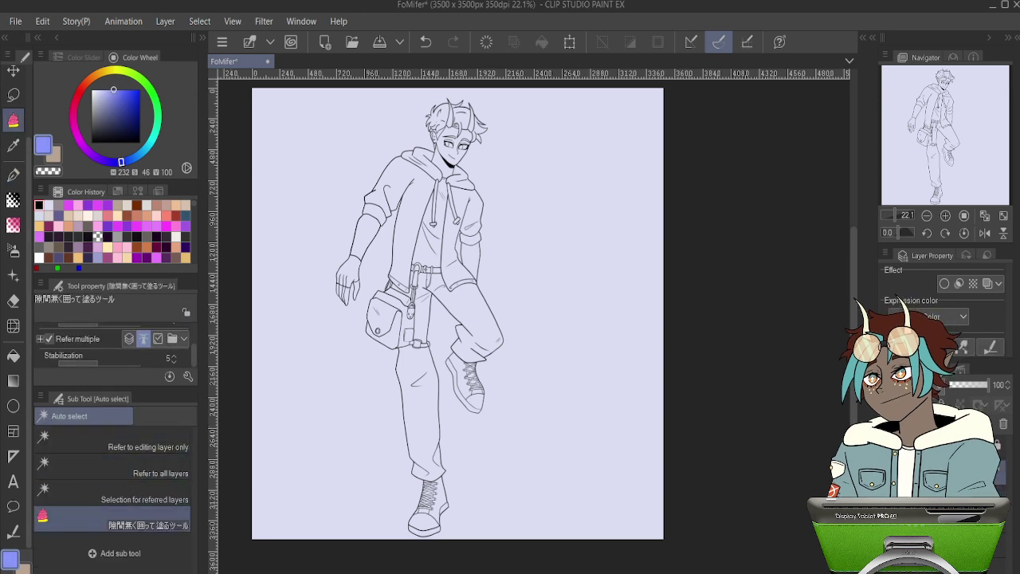
pyautogui.moveTo(588, 313)
pyautogui.mouseDown()
pyautogui.moveTo(528, 98)
pyautogui.moveTo(347, 106)
pyautogui.moveTo(252, 465)
pyautogui.moveTo(643, 409)
pyautogui.moveTo(594, 131)
pyautogui.moveTo(626, 146)
pyautogui.mouseUp()
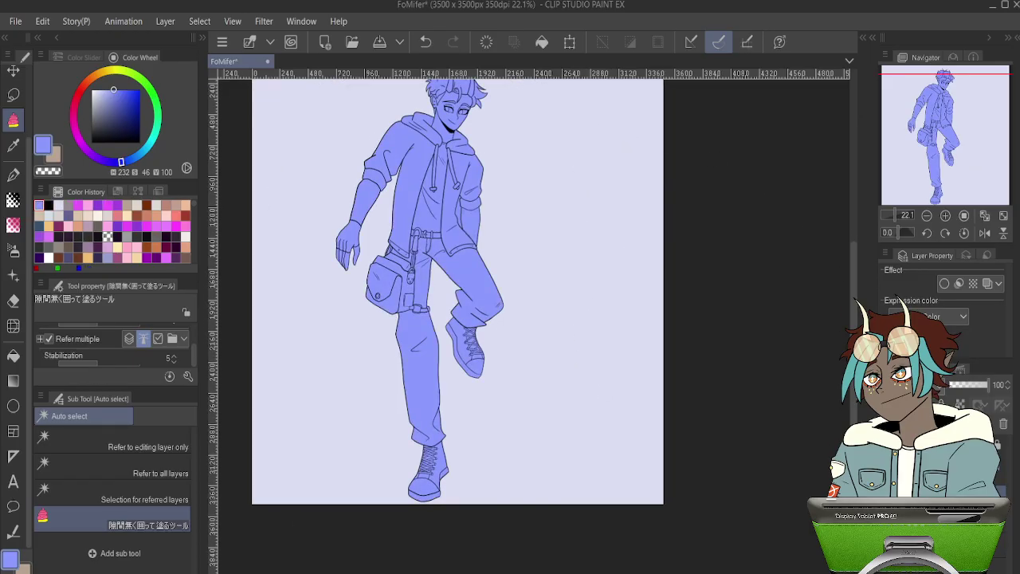
# - Clear the base colour from the narrow gap between the bent arm and the open jacket with the Erase Along Edge eraser
pyautogui.press('e')
pyautogui.click(152, 439)
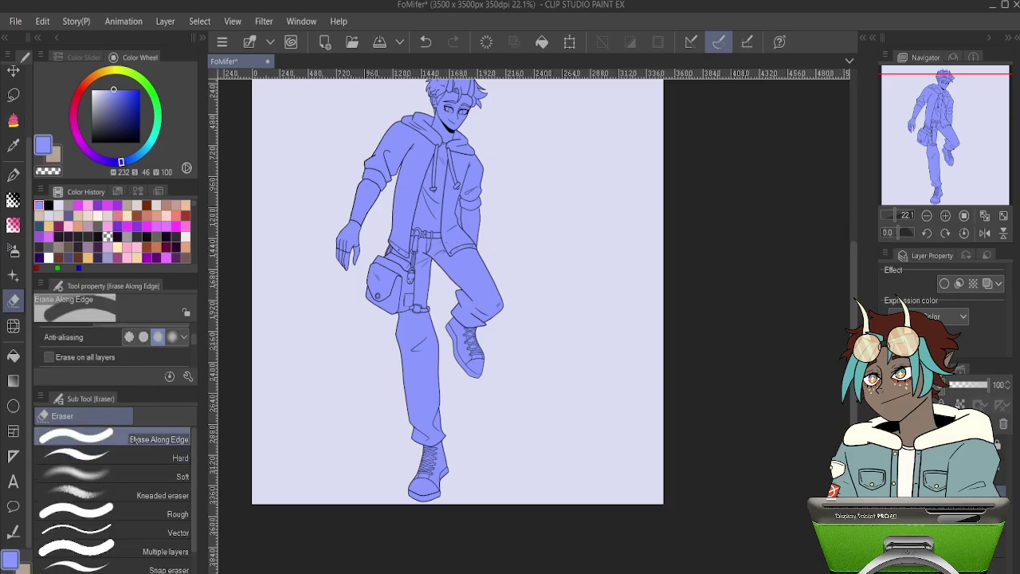
pyautogui.scroll(5, 432, 221)
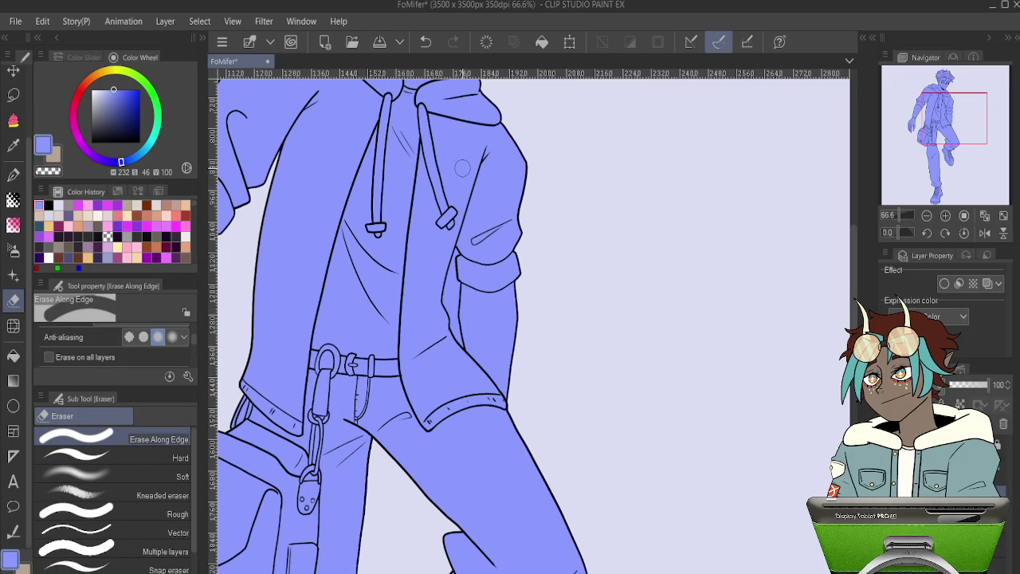
pyautogui.moveTo(452, 266); pyautogui.dragTo(456, 249)
pyautogui.moveTo(451, 308)
pyautogui.mouseDown()
pyautogui.moveTo(464, 357)
pyautogui.moveTo(459, 255)
pyautogui.mouseUp()
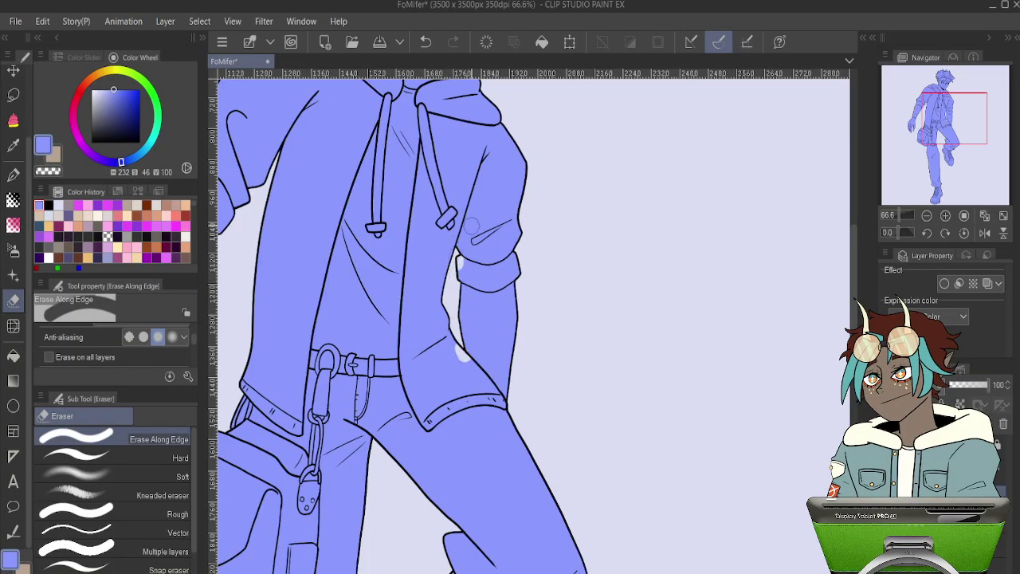
# - Refill the over-erased spots on the sleeve cuff and jacket edge, touching up their pale outlines with the Turnip pen
pyautogui.press('g')
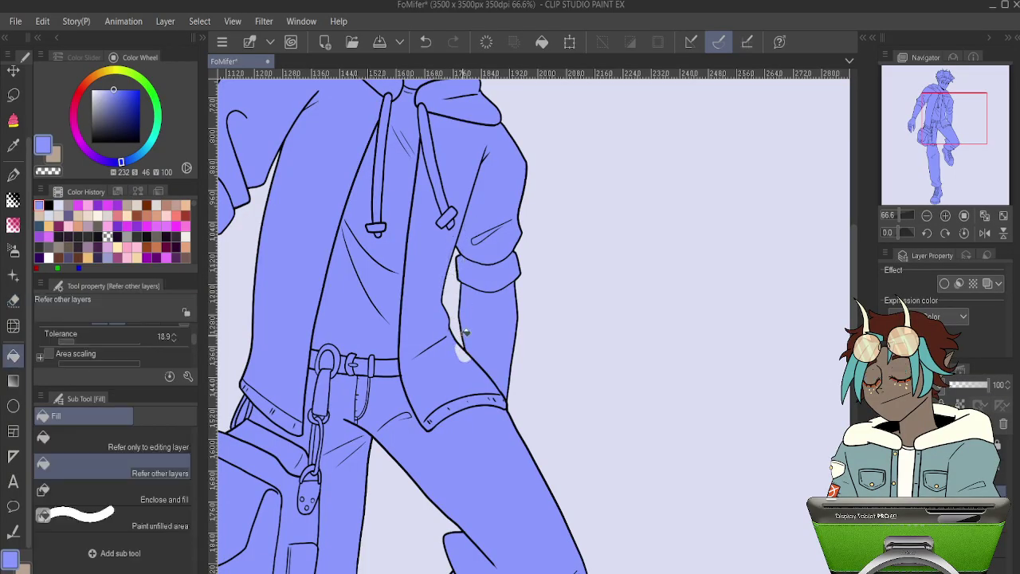
pyautogui.click(468, 347)
pyautogui.scroll(4, 480, 332)
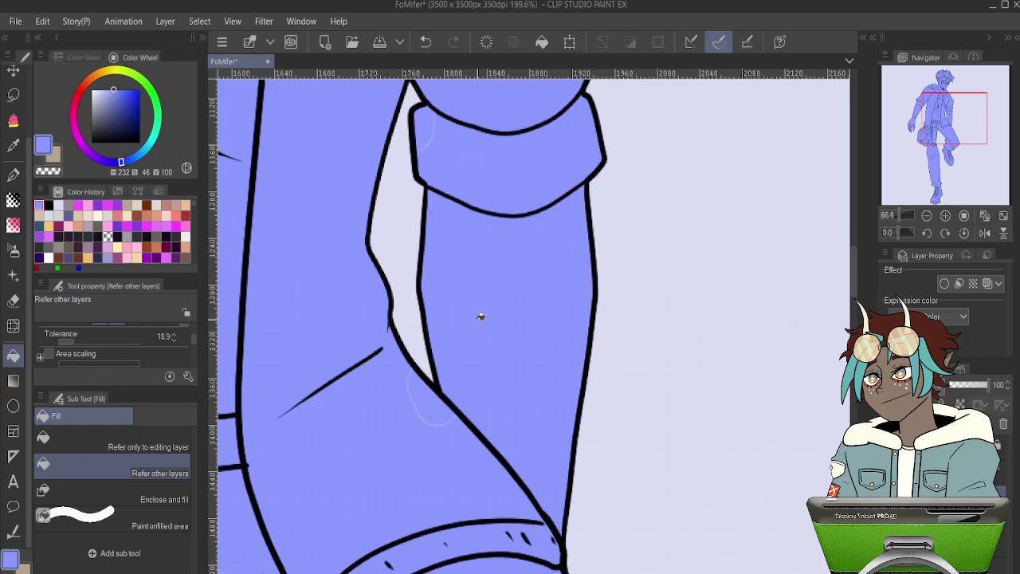
pyautogui.press('p')
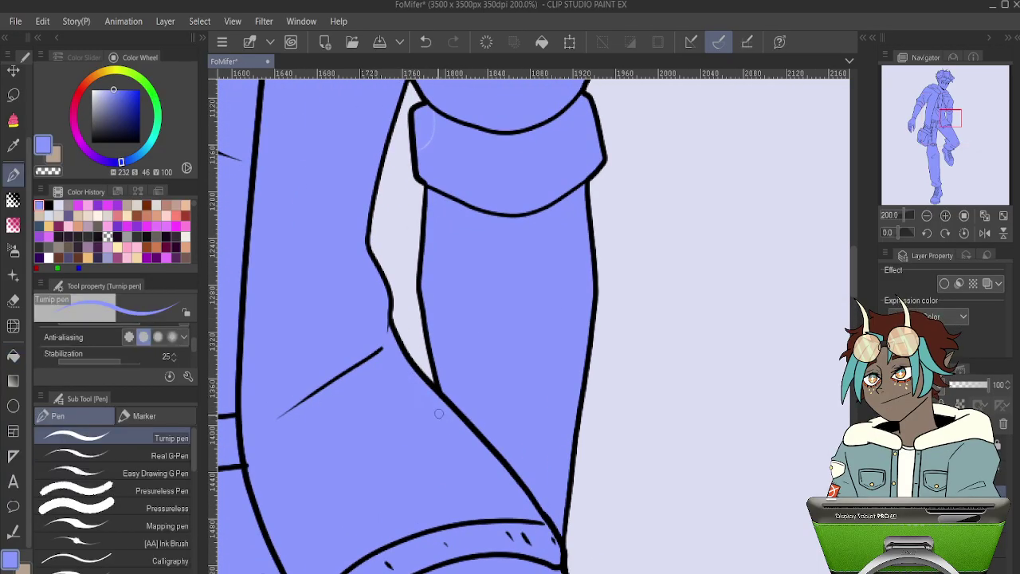
pyautogui.scroll(5, 477, 431)
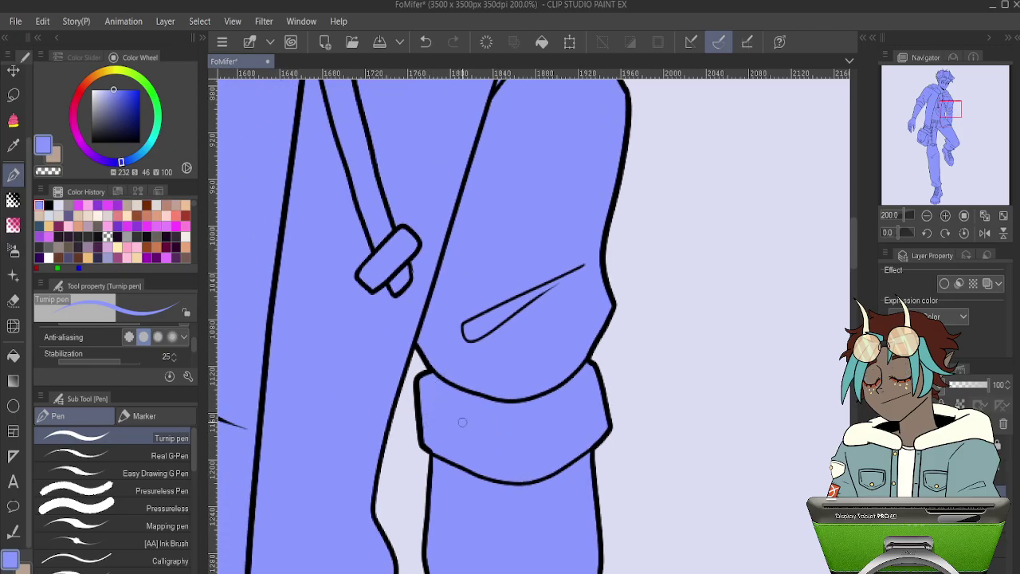
# - Examine the flat base for gaps and spills around the hair, horns and upper body and across the full figure
pyautogui.scroll(-5, 460, 421)
pyautogui.scroll(-1, 421, 191)
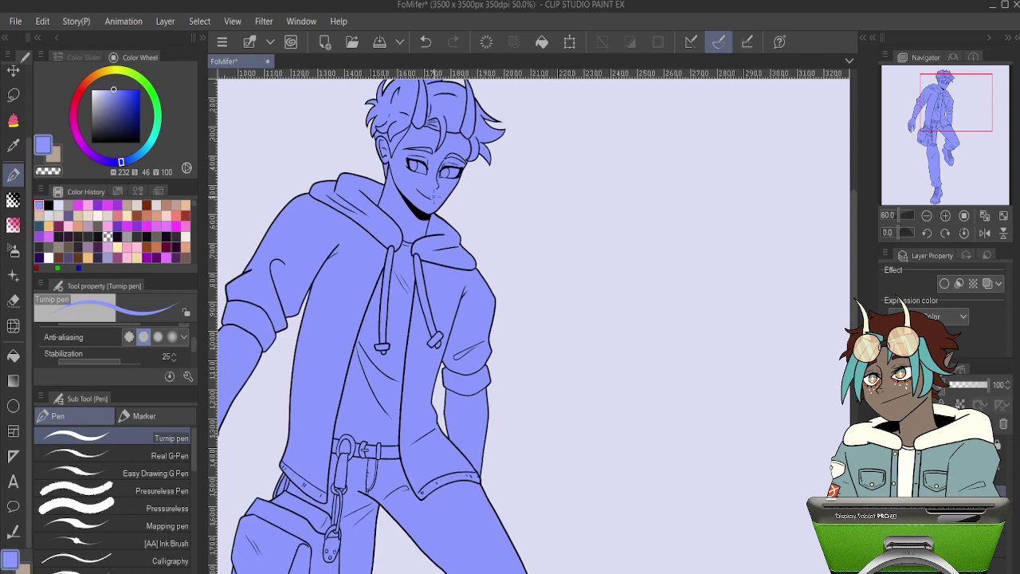
pyautogui.scroll(3, 420, 143)
pyautogui.scroll(-3, 425, 139)
pyautogui.scroll(2, 426, 136)
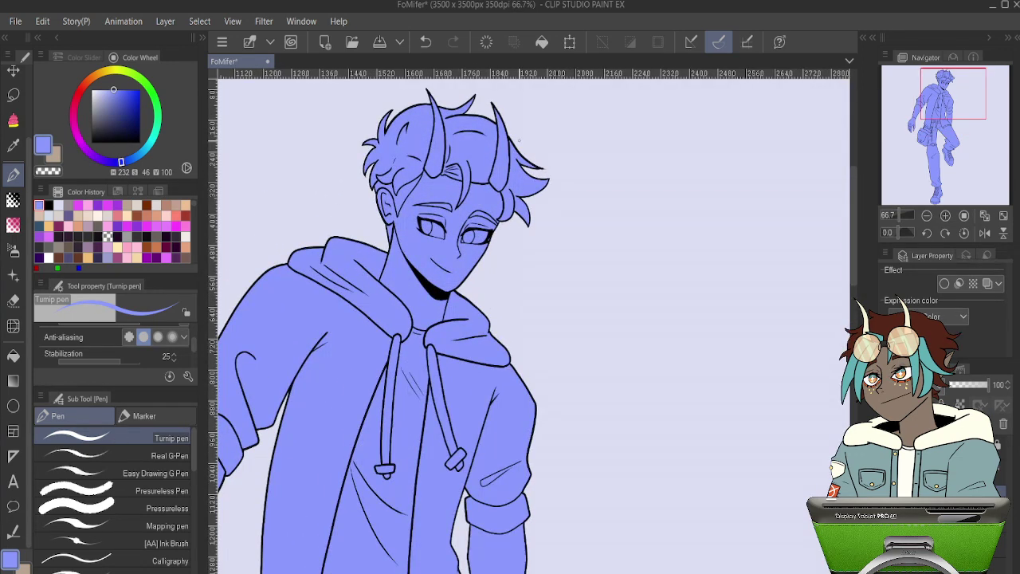
pyautogui.scroll(8, 519, 141)
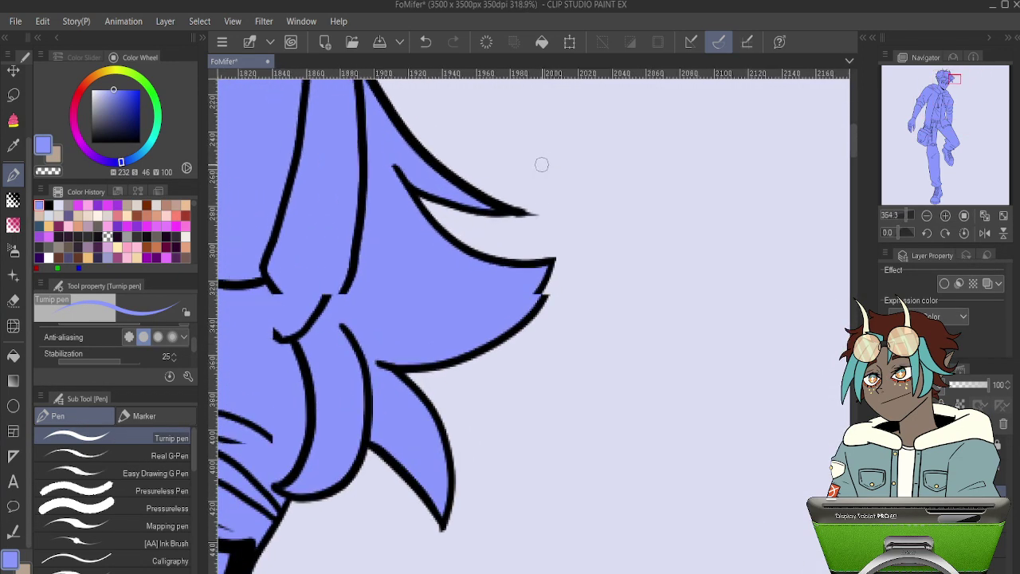
pyautogui.scroll(-6, 541, 167)
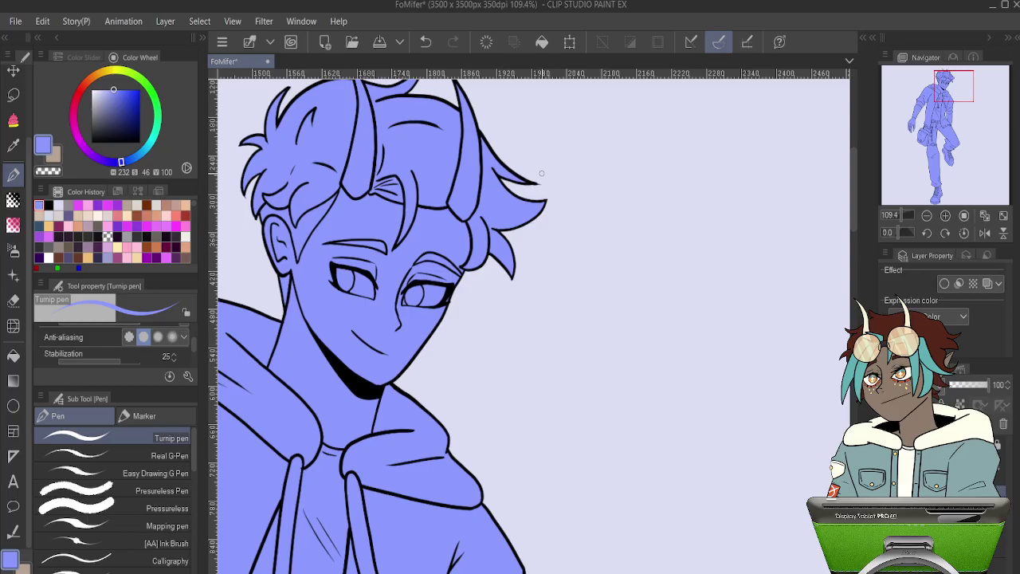
pyautogui.scroll(-10, 541, 173)
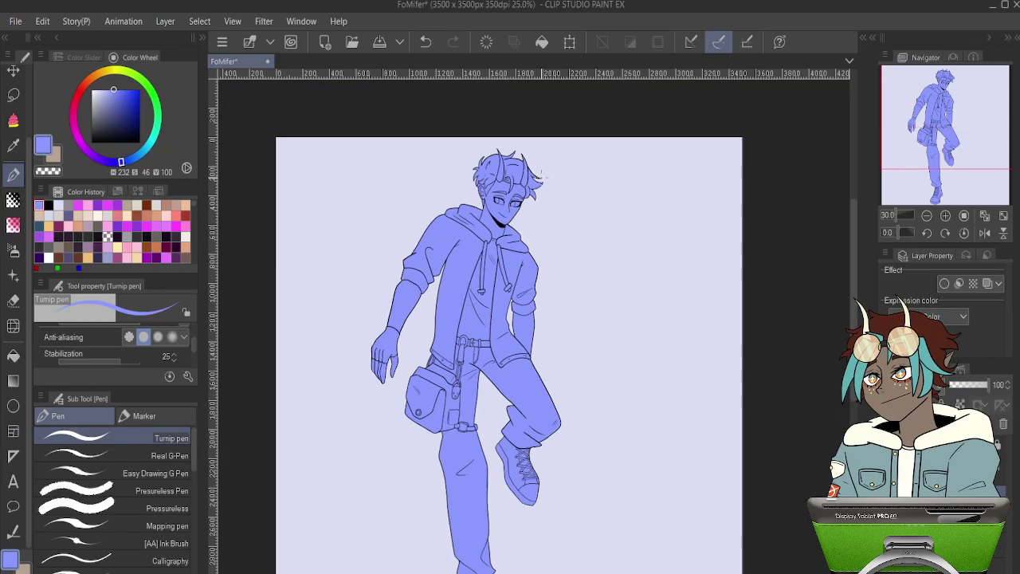
pyautogui.scroll(2, 548, 247)
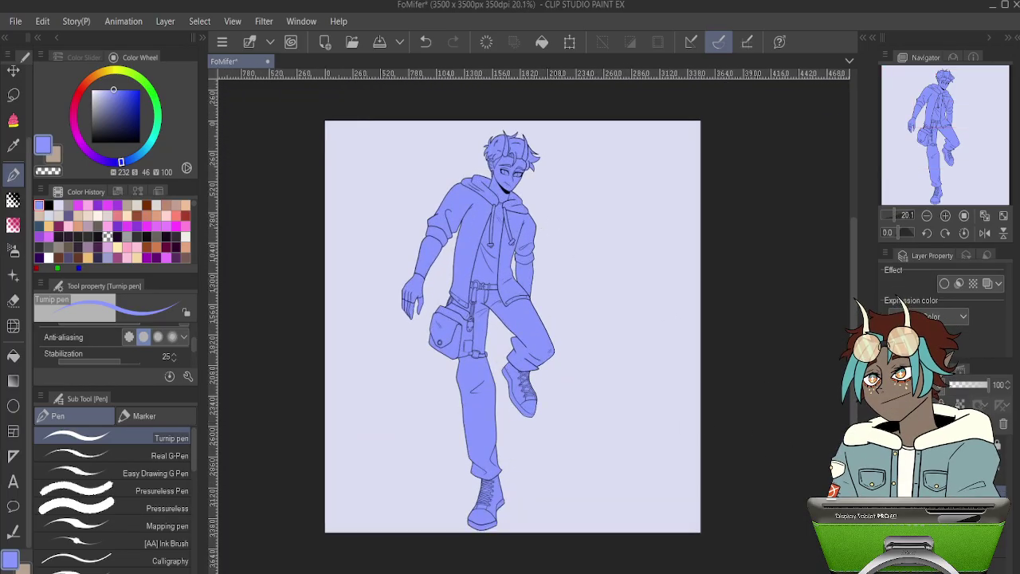
# - Paste the pixel character reference beside the head and sample the brown skin tone from its face
pyautogui.hotkey('ctrl', 'v')
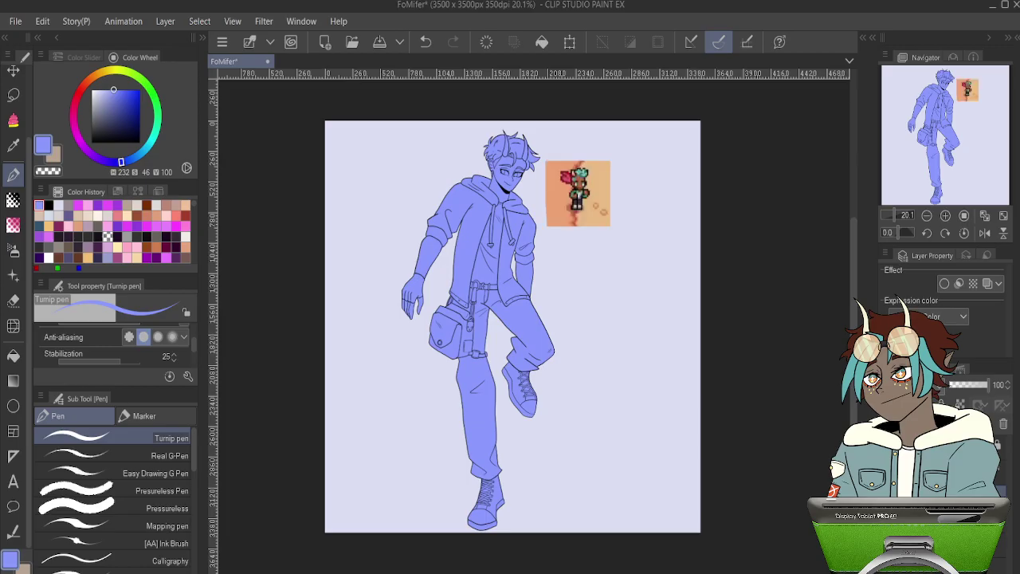
pyautogui.scroll(5, 605, 194)
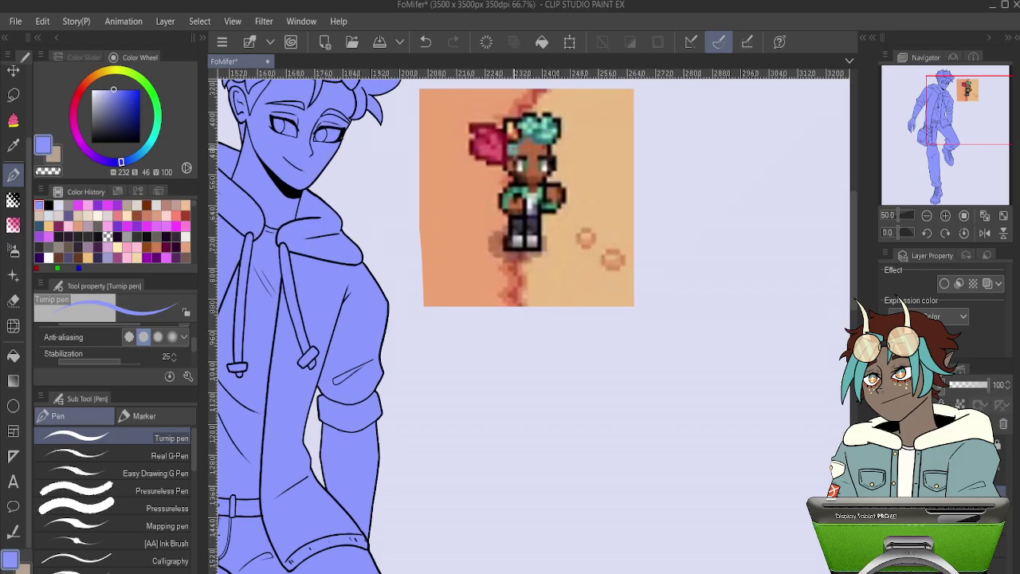
pyautogui.keyDown('alt'); pyautogui.click(520, 155); pyautogui.keyUp('alt')
pyautogui.scroll(-3, 510, 153)
pyautogui.scroll(3, 384, 123)
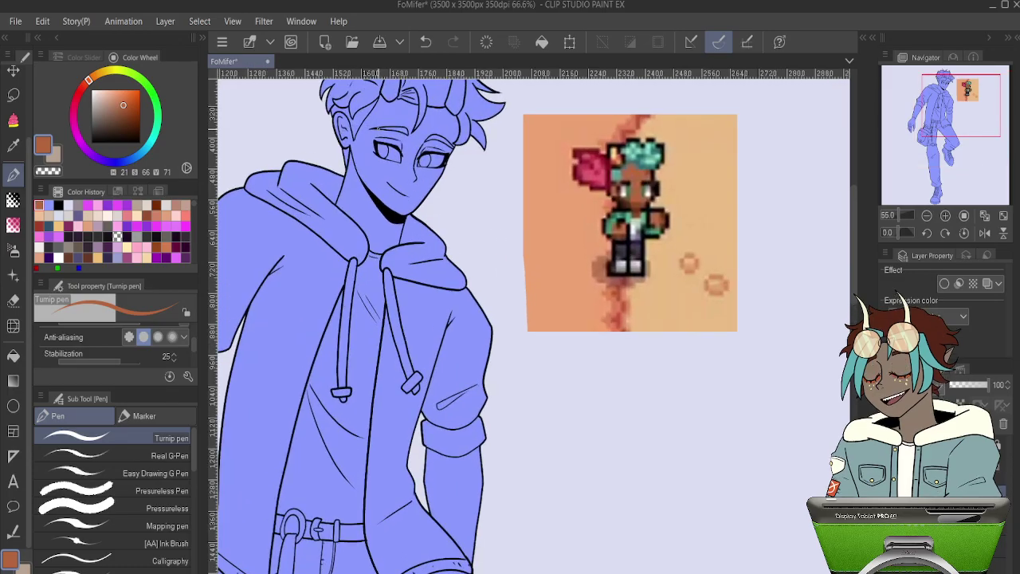
# - Fill the face, neck and the area above the far eye with the sampled brown, referring to other layers
pyautogui.press('g')
pyautogui.click(383, 127)
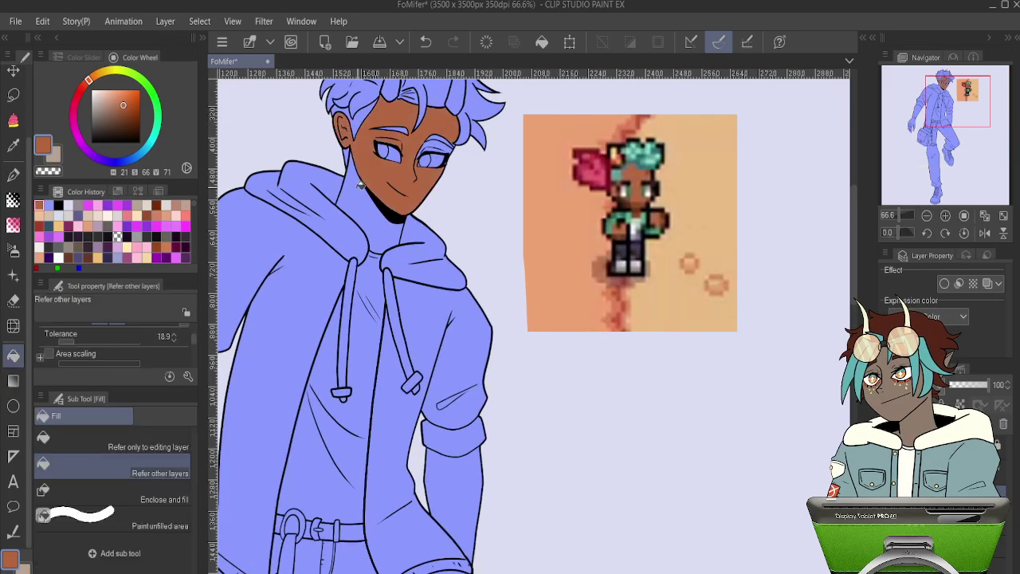
pyautogui.click(356, 194)
pyautogui.scroll(4, 374, 168)
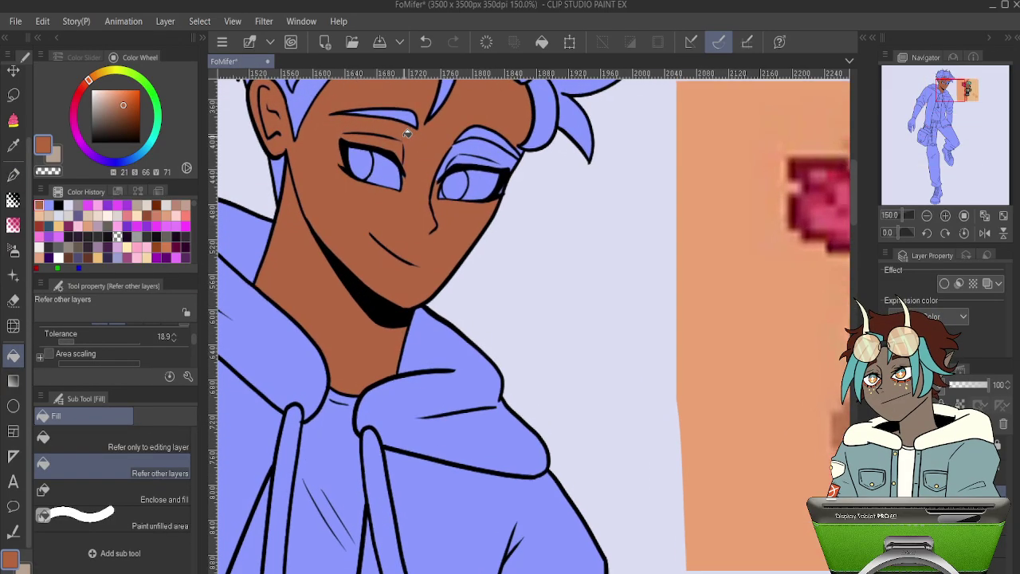
pyautogui.click(468, 149)
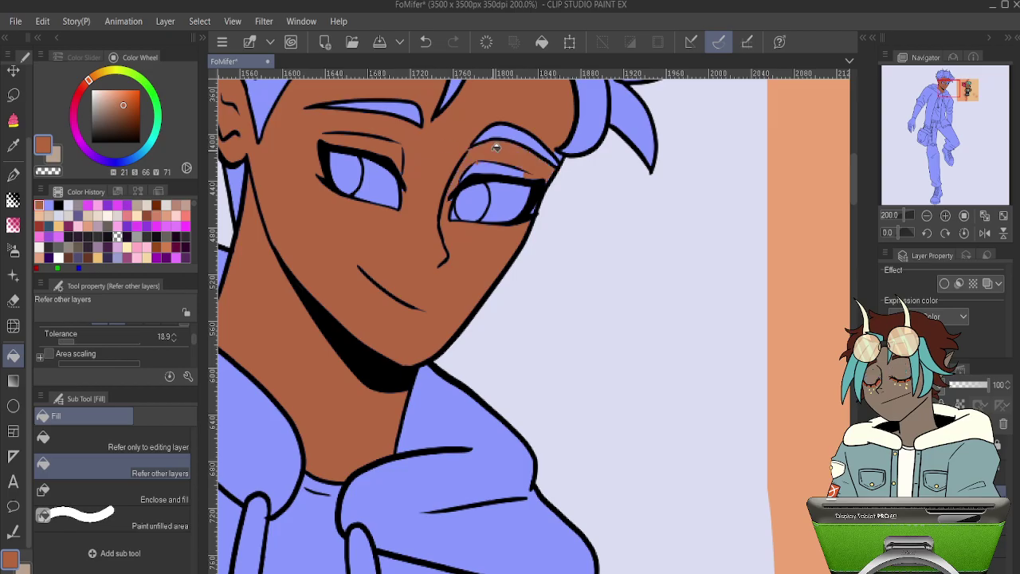
pyautogui.scroll(2, 541, 165)
# - Paint the leftover blue gaps around the eyelid creases brown with the Turnip pen
pyautogui.press('p')
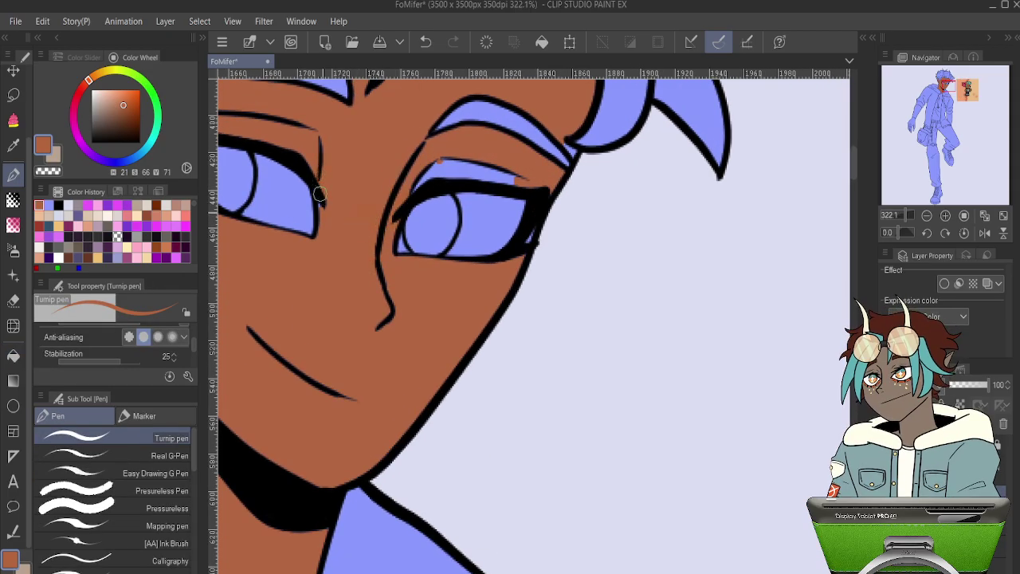
pyautogui.moveTo(429, 169)
pyautogui.mouseDown()
pyautogui.moveTo(481, 165)
pyautogui.moveTo(448, 162)
pyautogui.moveTo(518, 177)
pyautogui.mouseUp()
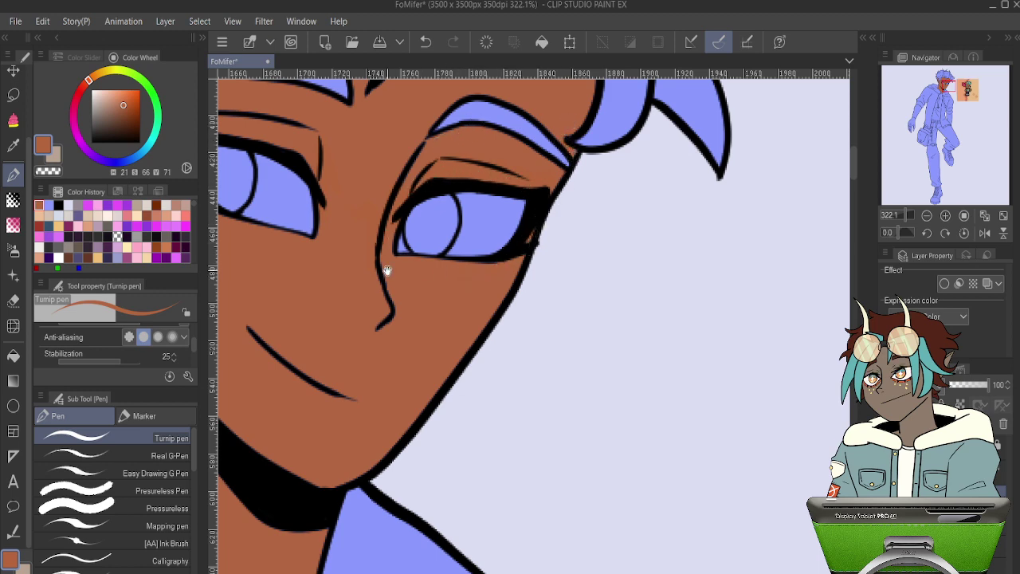
pyautogui.moveTo(333, 171); pyautogui.dragTo(512, 278)
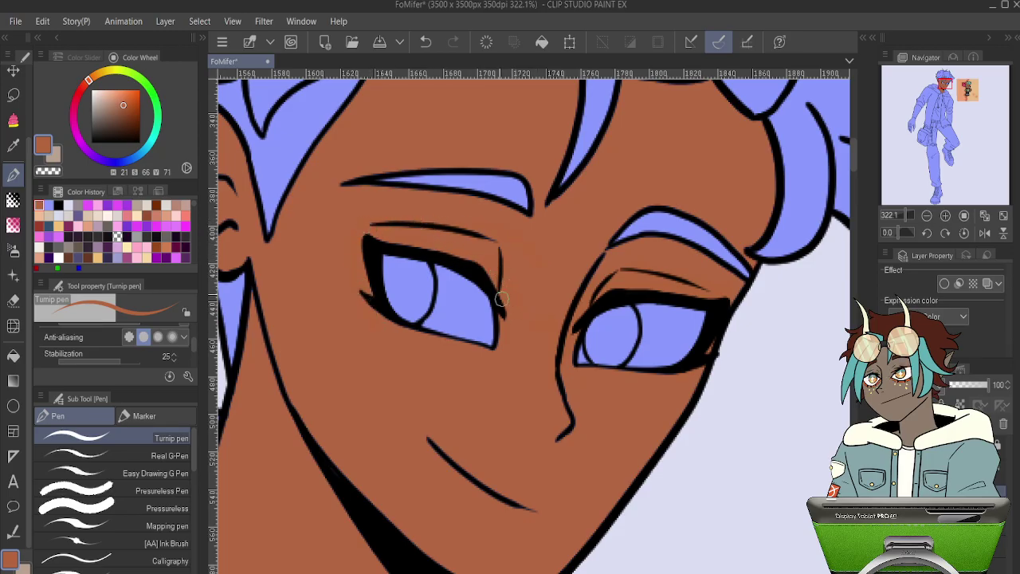
pyautogui.moveTo(435, 188); pyautogui.dragTo(566, 314)
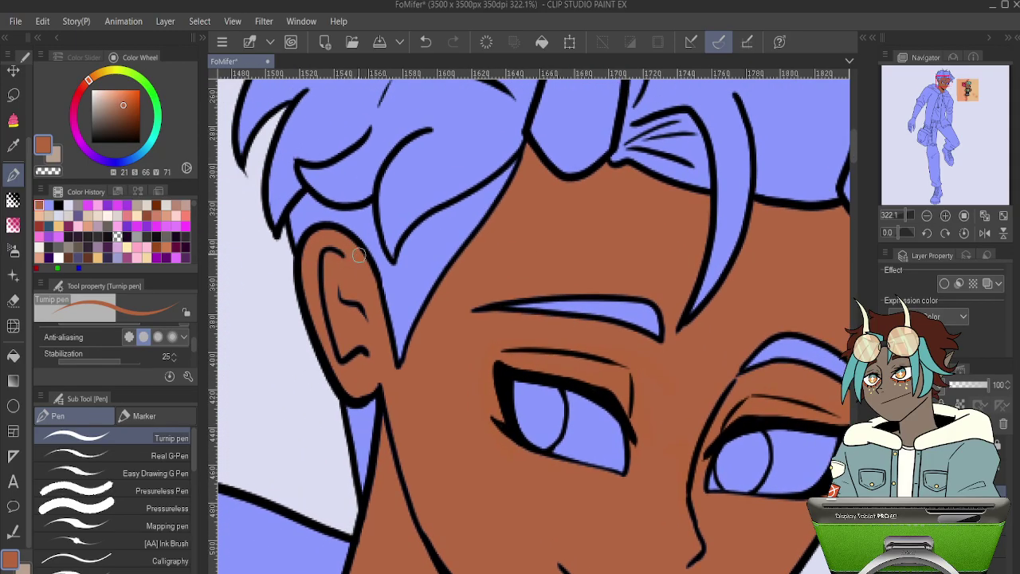
pyautogui.scroll(-10, 655, 282)
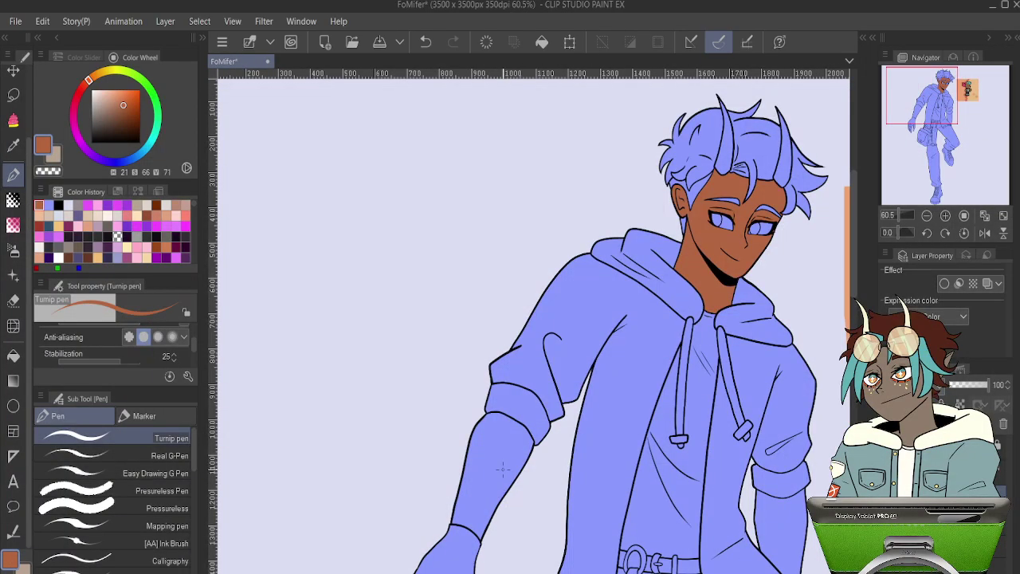
# - Fill both bare forearms with the brown skin tone
pyautogui.press('g')
pyautogui.press('g')
pyautogui.moveTo(634, 442); pyautogui.dragTo(470, 259)
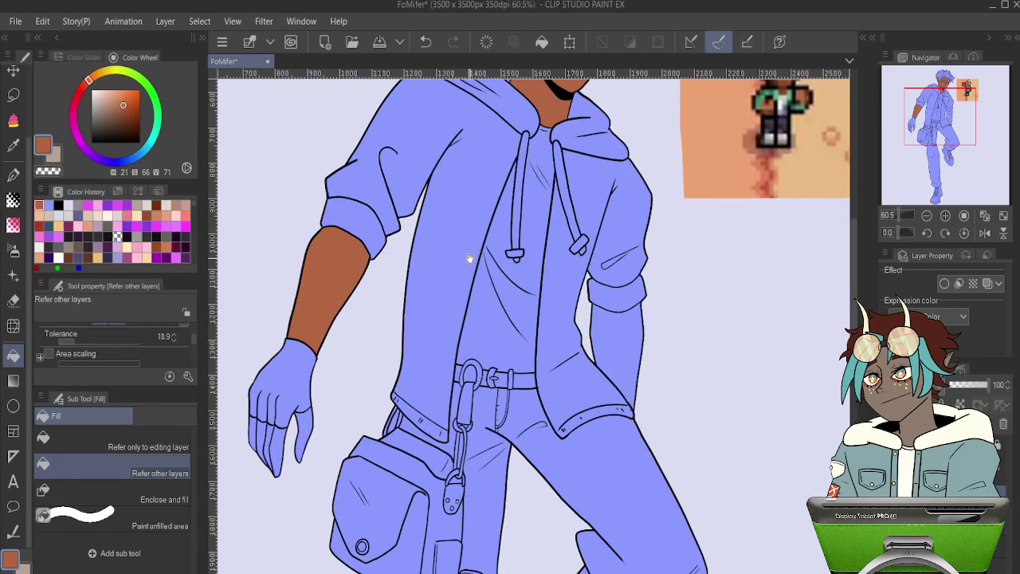
pyautogui.click(629, 326)
# - Fill the exposed fingers and thumb of the gloved hand with the brown skin tone
pyautogui.moveTo(456, 367); pyautogui.dragTo(662, 287)
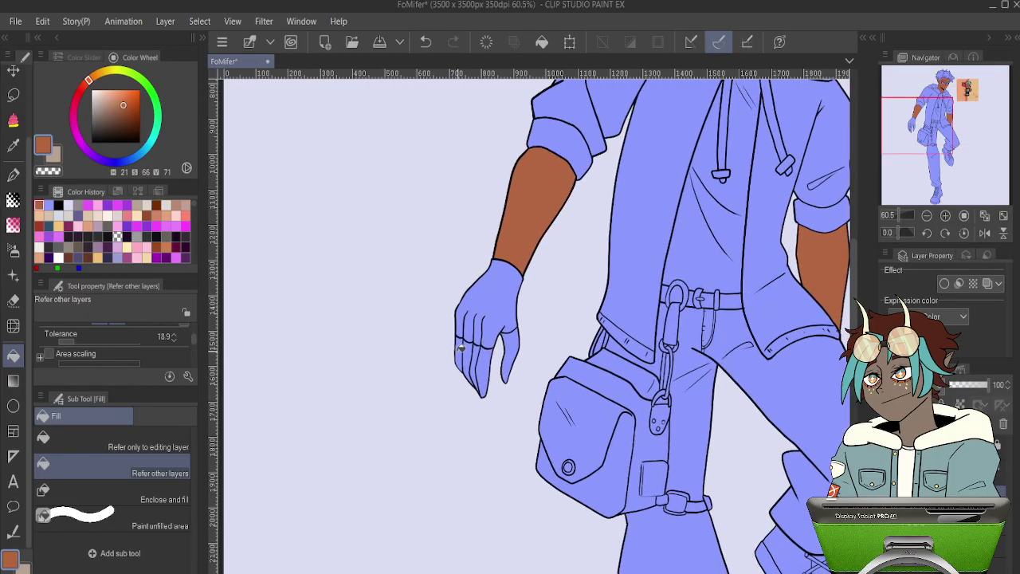
pyautogui.click(459, 345)
pyautogui.click(469, 347)
pyautogui.click(486, 373)
pyautogui.click(476, 368)
pyautogui.click(510, 355)
pyautogui.moveTo(696, 502); pyautogui.dragTo(414, 447)
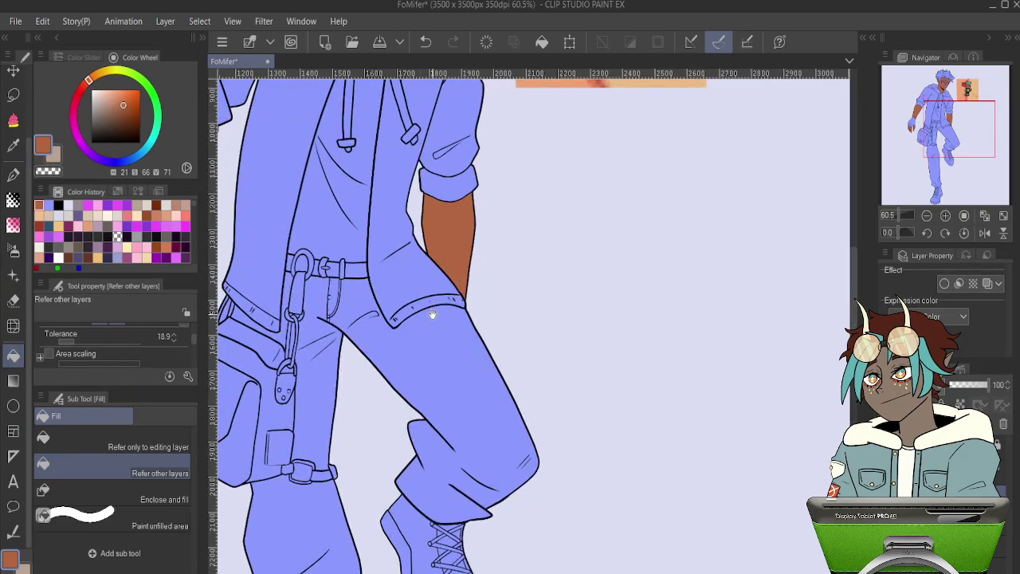
pyautogui.moveTo(431, 314); pyautogui.dragTo(604, 346)
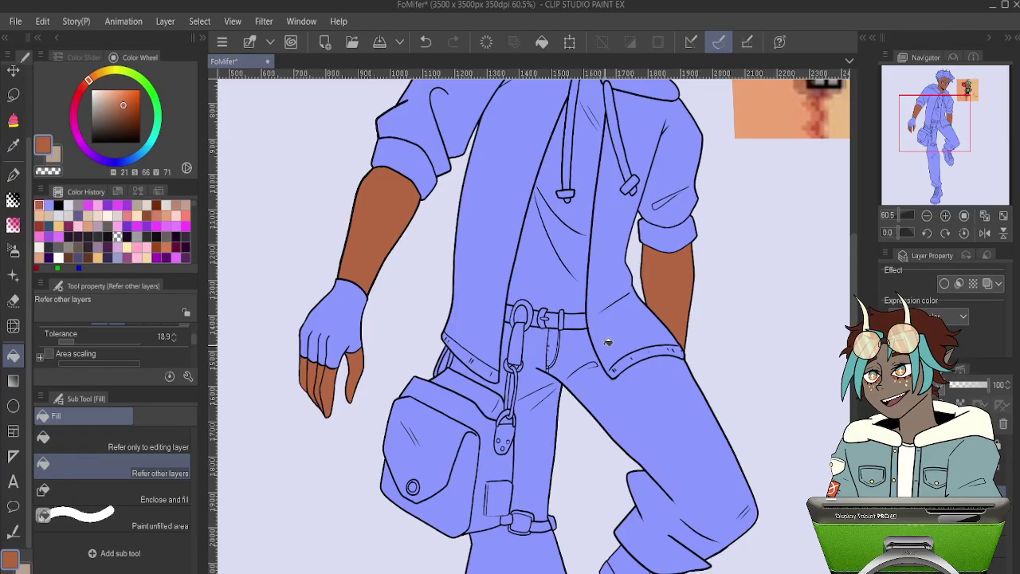
# - Save the drawing with the finished skin fills
pyautogui.scroll(-6, 608, 341)
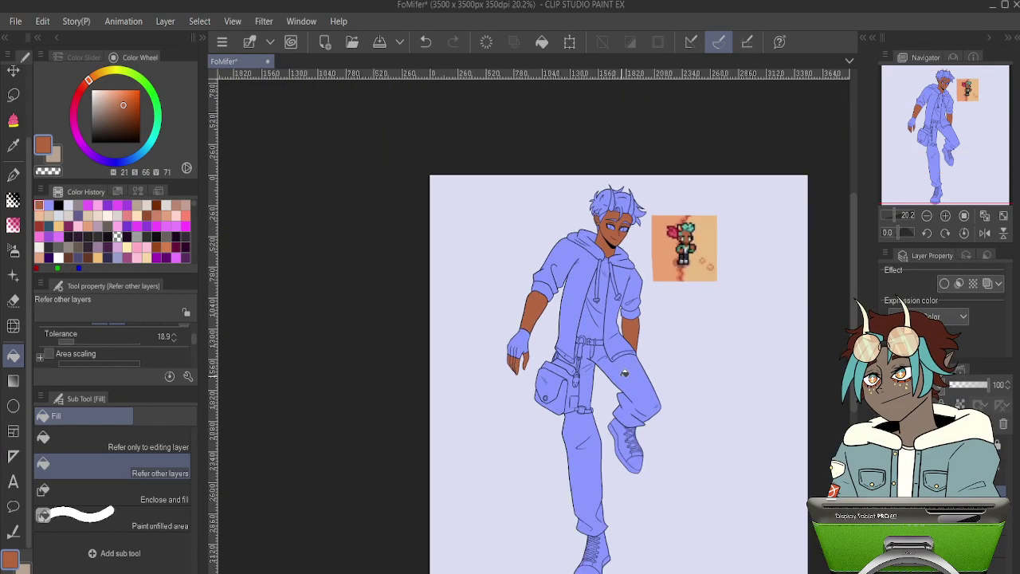
pyautogui.scroll(3, 624, 298)
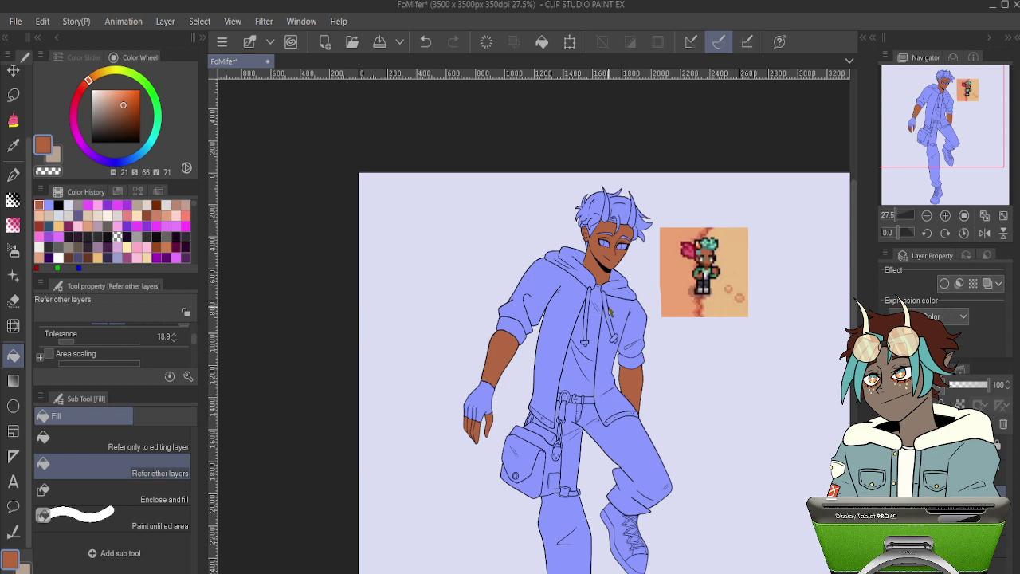
pyautogui.hotkey('ctrl', 's')
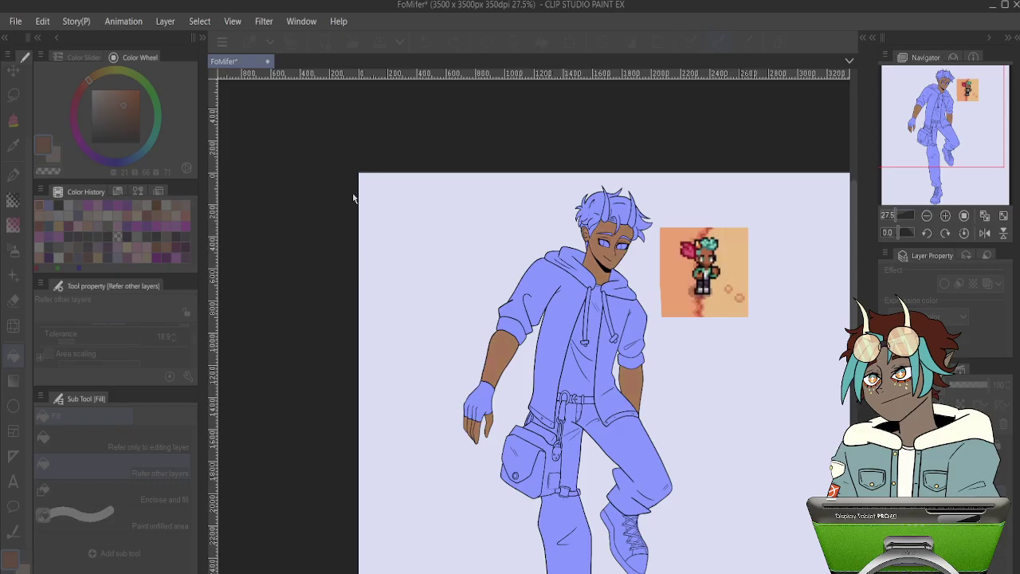
pyautogui.scroll(-6, 607, 290)
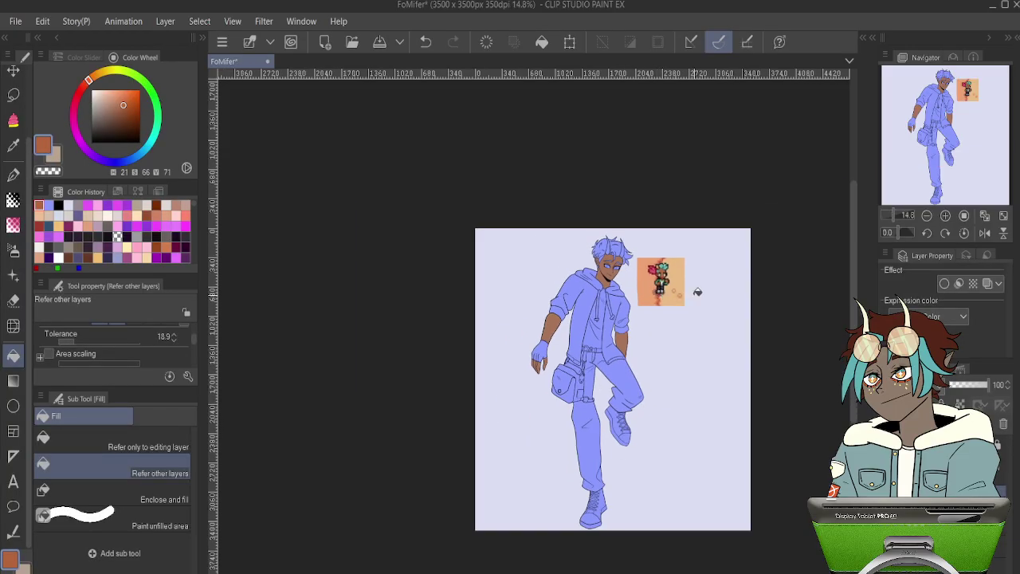
pyautogui.scroll(5, 669, 281)
pyautogui.scroll(5, 630, 265)
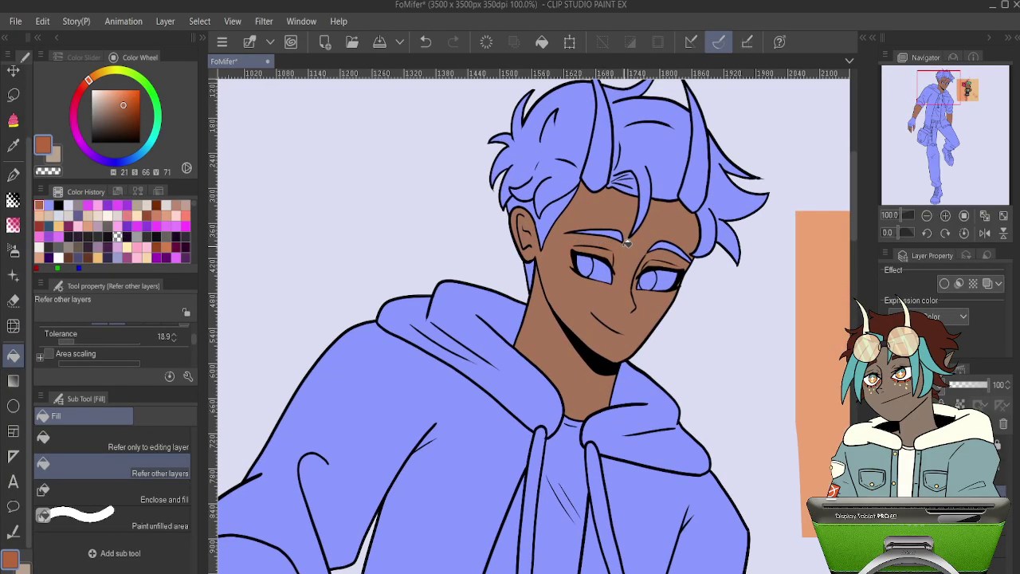
pyautogui.scroll(-6, 627, 243)
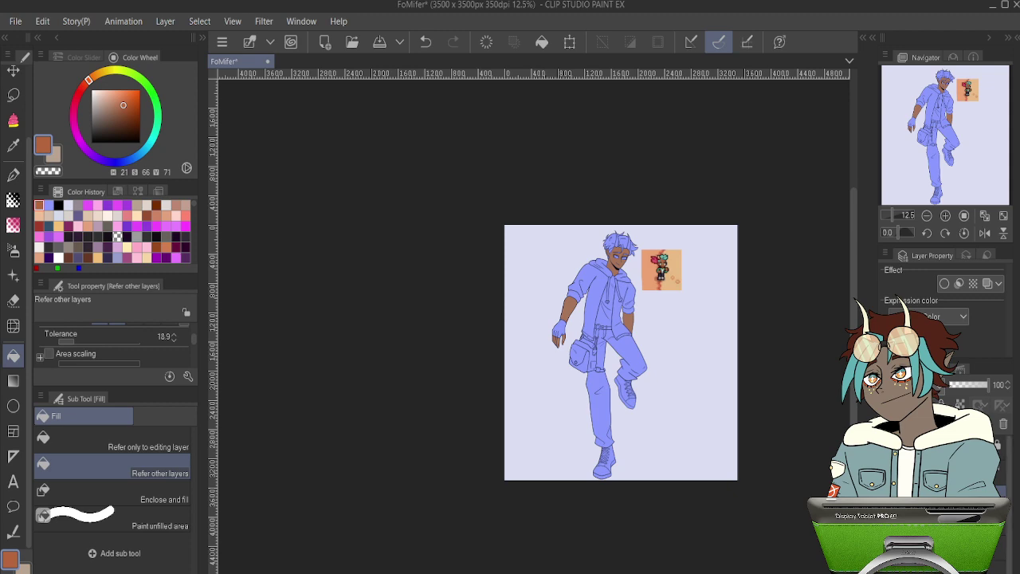
# - Sample the mint green from the pixel reference's hair and fill the main hair sections around both horns with it
pyautogui.scroll(8, 661, 267)
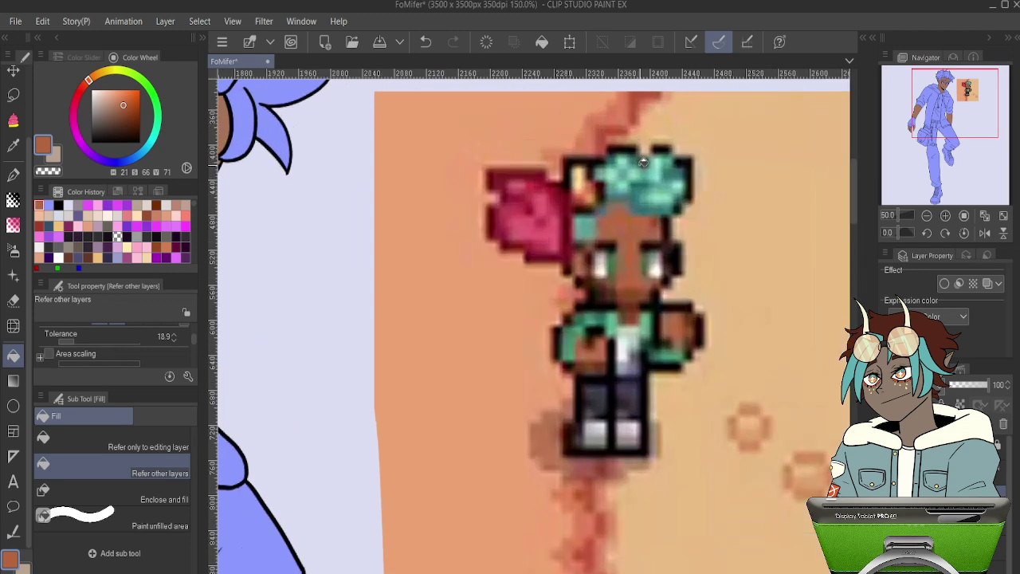
pyautogui.keyDown('alt'); pyautogui.click(643, 162); pyautogui.keyUp('alt')
pyautogui.scroll(-6, 606, 207)
pyautogui.scroll(3, 338, 169)
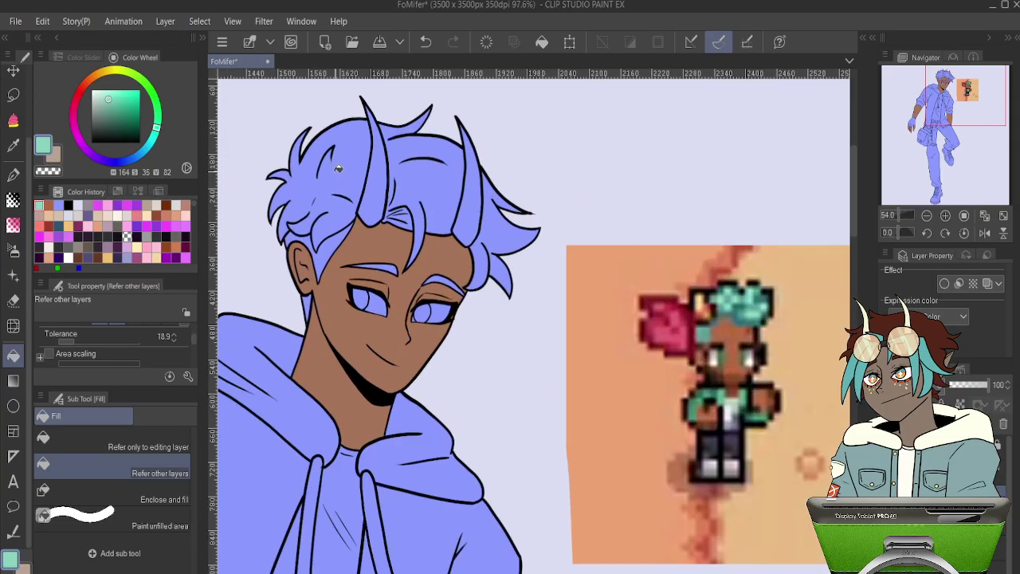
pyautogui.scroll(2, 338, 169)
pyautogui.click(367, 159)
pyautogui.click(455, 170)
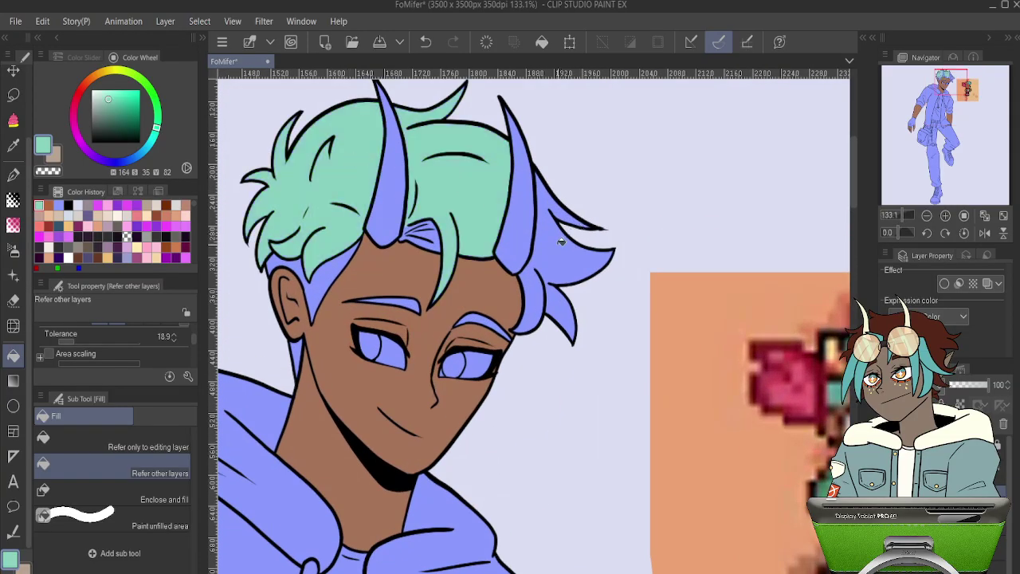
pyautogui.click(561, 241)
pyautogui.click(571, 309)
# - Colour the remaining blue area at the root of the front hair lock mint green, using the Turnip pen for leftover slivers in the hair
pyautogui.scroll(1, 359, 238)
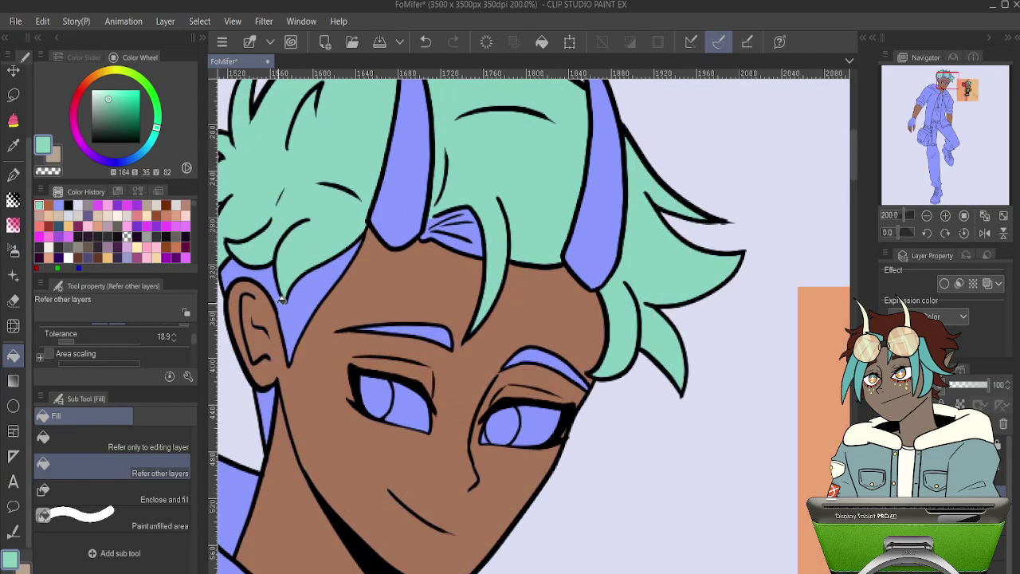
pyautogui.scroll(1, 452, 211)
pyautogui.scroll(1, 451, 211)
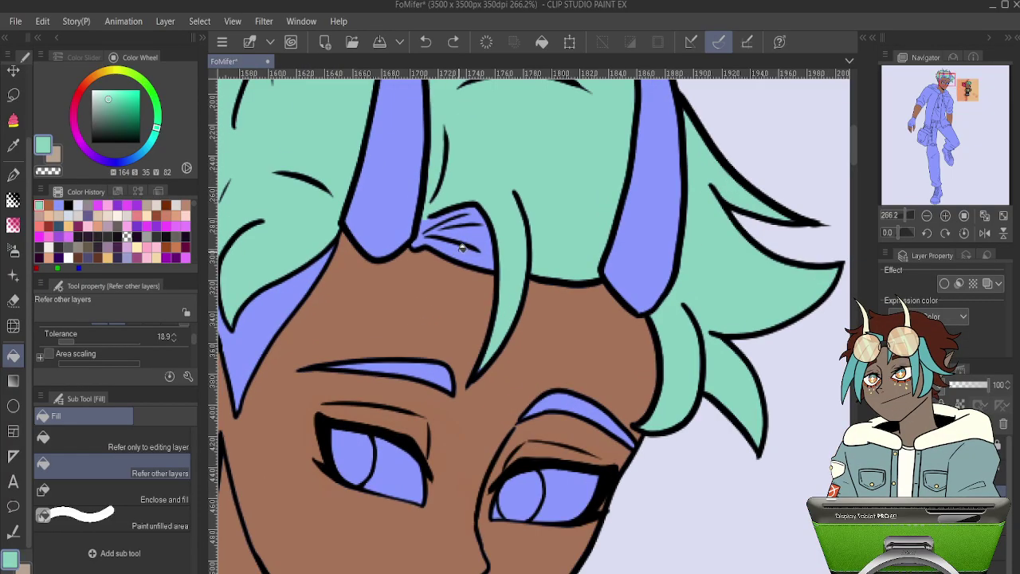
pyautogui.press('p')
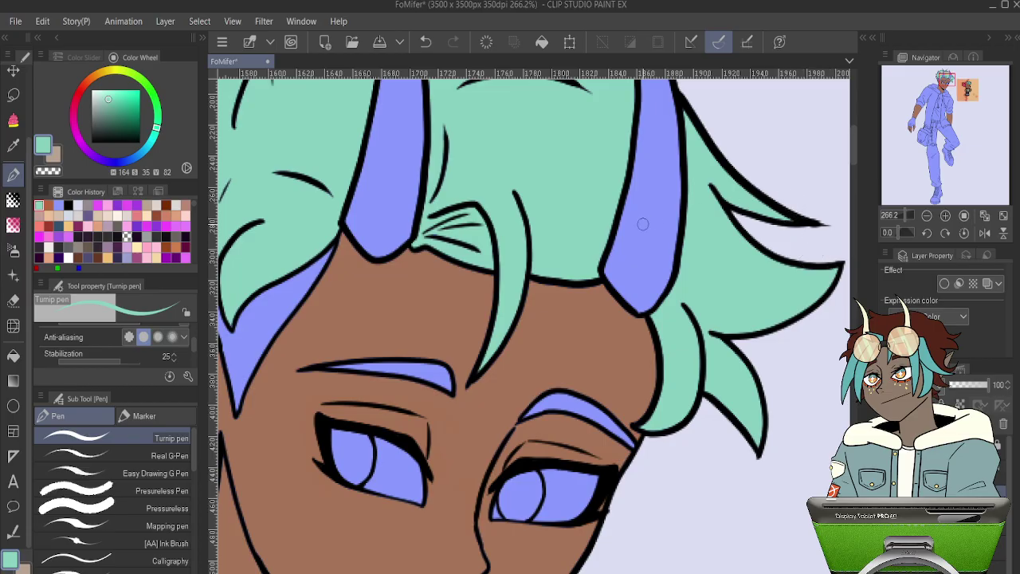
pyautogui.moveTo(684, 264); pyautogui.dragTo(868, 363)
pyautogui.moveTo(757, 251); pyautogui.dragTo(651, 425)
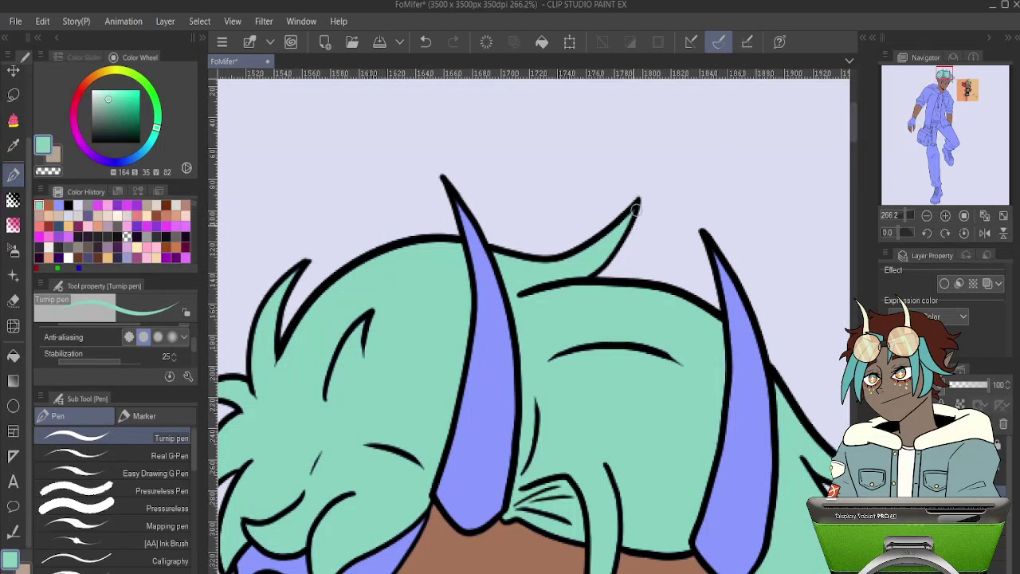
pyautogui.moveTo(437, 307); pyautogui.dragTo(560, 290)
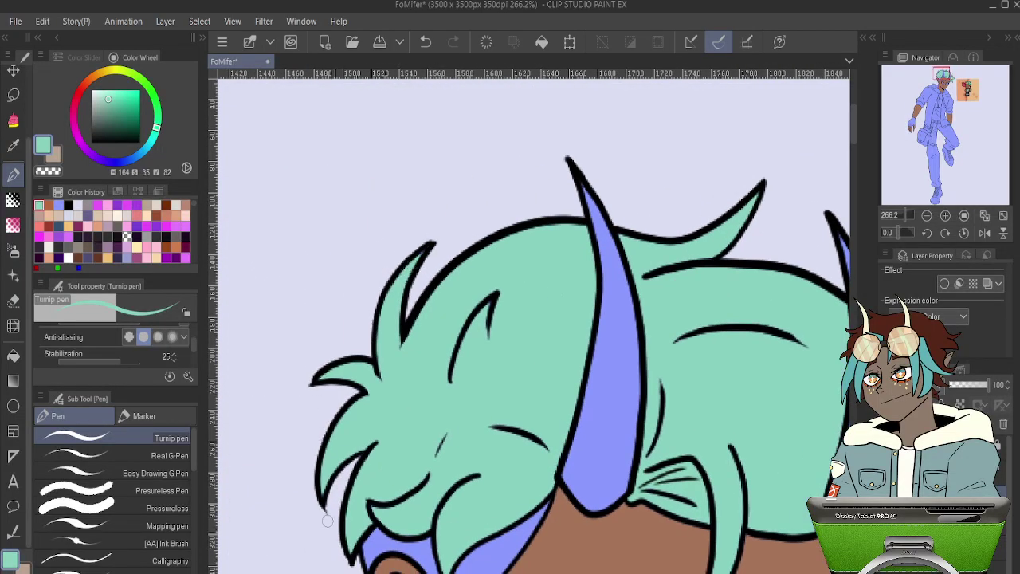
pyautogui.moveTo(476, 361); pyautogui.dragTo(445, 162)
pyautogui.scroll(-10, 429, 163)
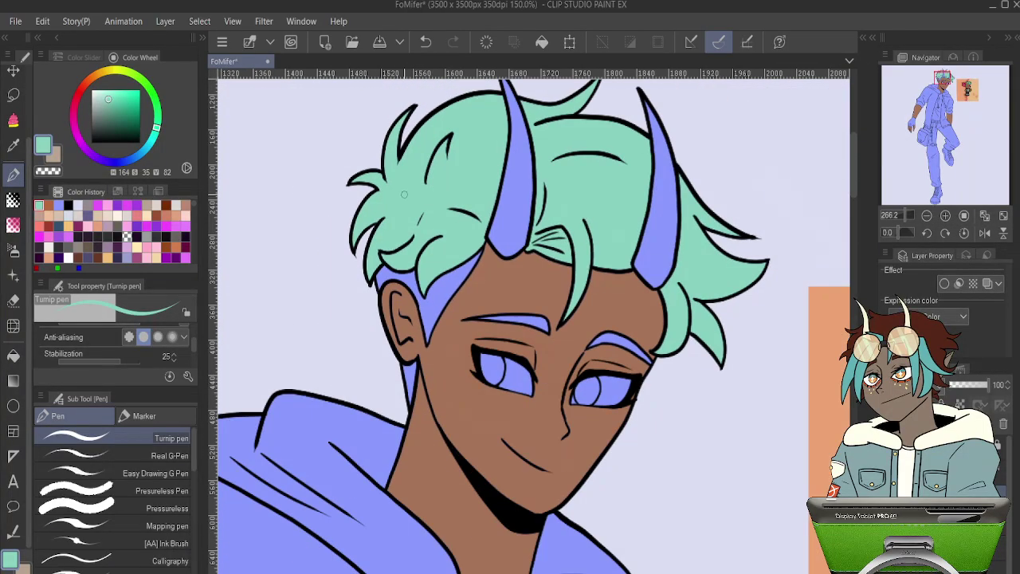
# - Sample several lighter green tones from the pixel reference's hair
pyautogui.scroll(-1, 429, 163)
pyautogui.moveTo(769, 314); pyautogui.dragTo(668, 312)
pyautogui.scroll(10, 668, 313)
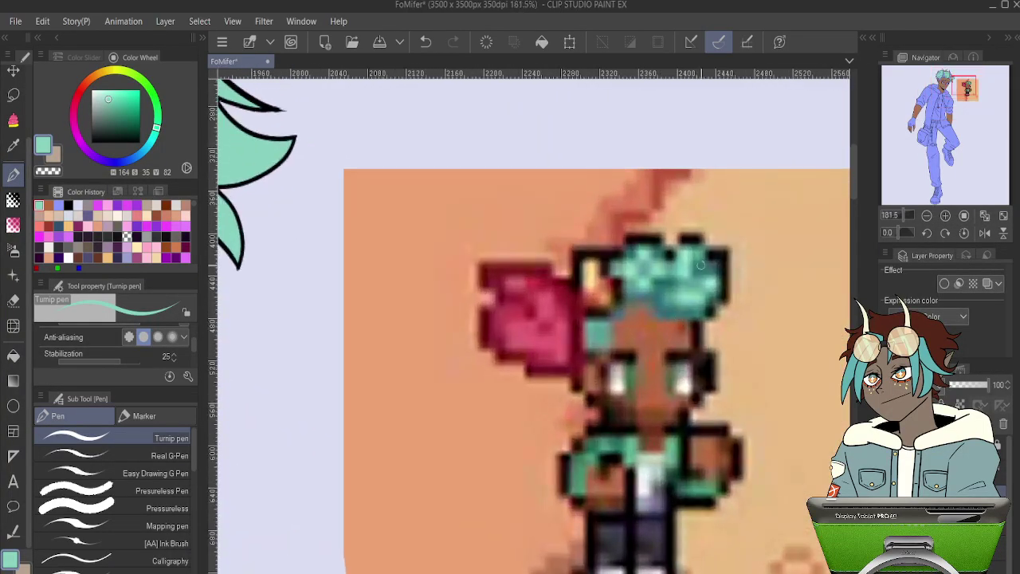
pyautogui.keyDown('alt'); pyautogui.click(627, 271); pyautogui.keyUp('alt')
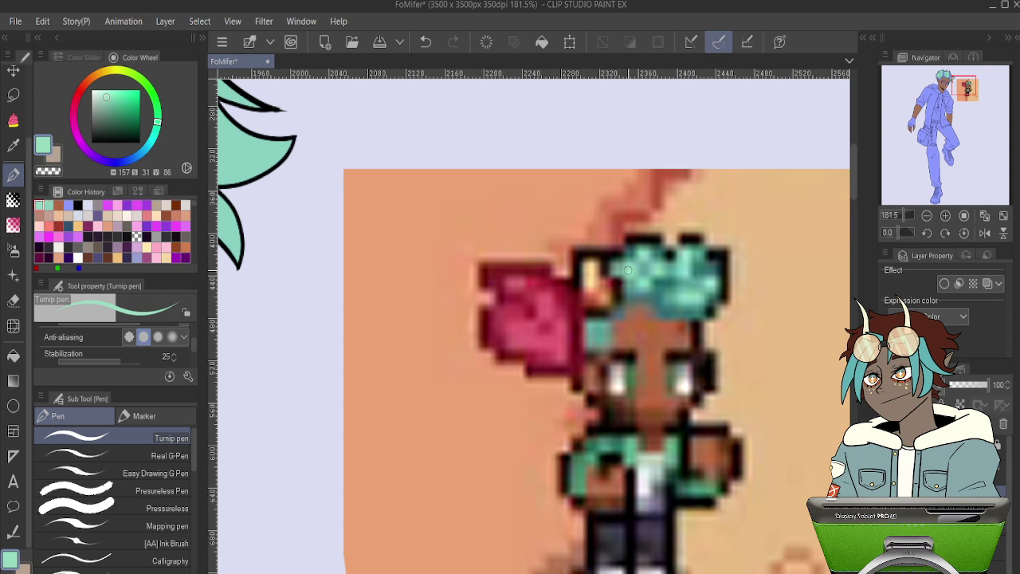
pyautogui.keyDown('alt'); pyautogui.click(663, 266); pyautogui.keyUp('alt')
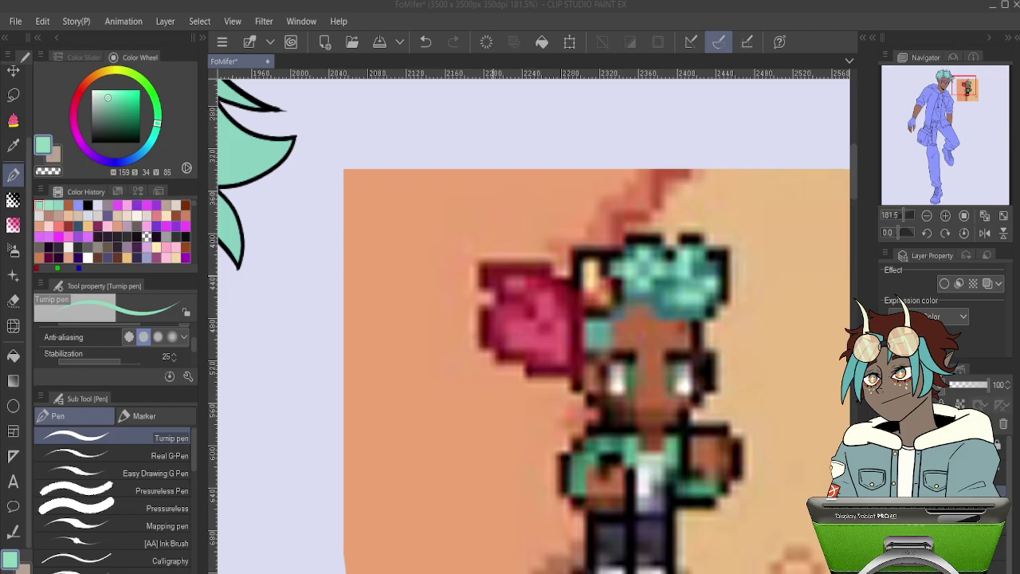
pyautogui.click(610, 308)
pyautogui.scroll(-12, 611, 308)
pyautogui.scroll(10, 277, 232)
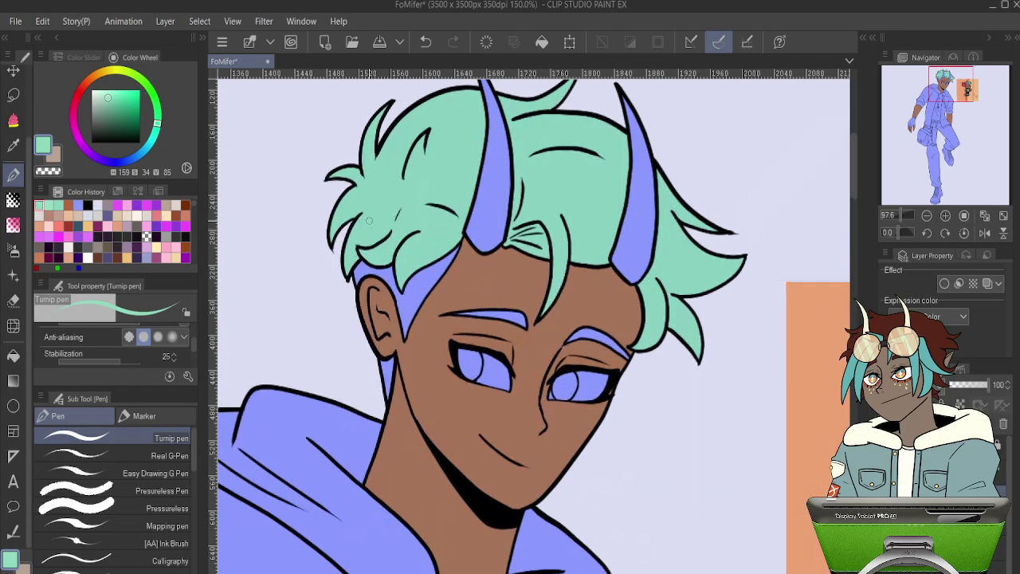
# - Mute the sampled green to H 158, S 23, V 72 and fill the shaved hair above and behind the ear with it
pyautogui.scroll(2, 368, 220)
pyautogui.keyDown('alt'); pyautogui.click(453, 247); pyautogui.keyUp('alt')
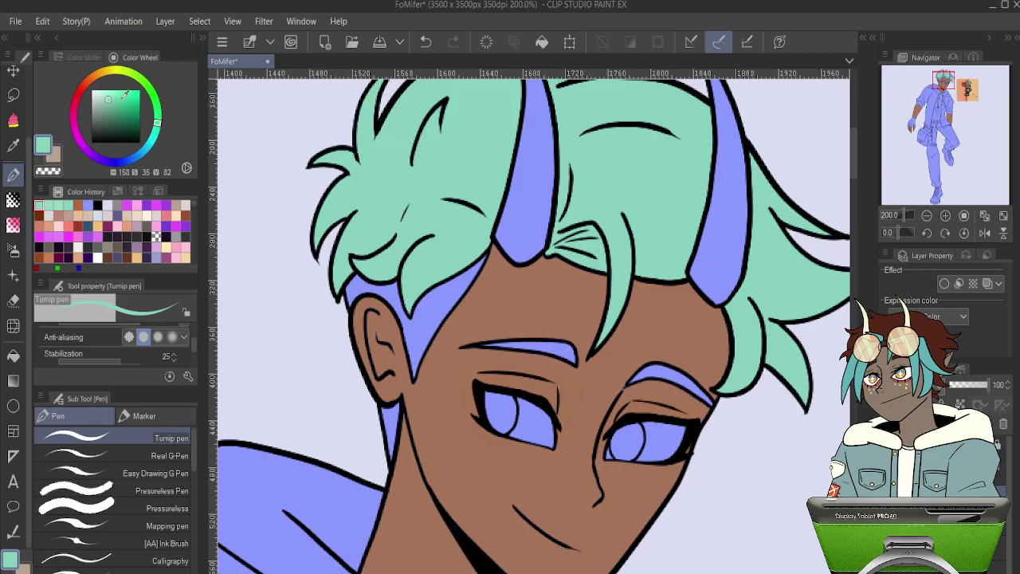
pyautogui.click(104, 102)
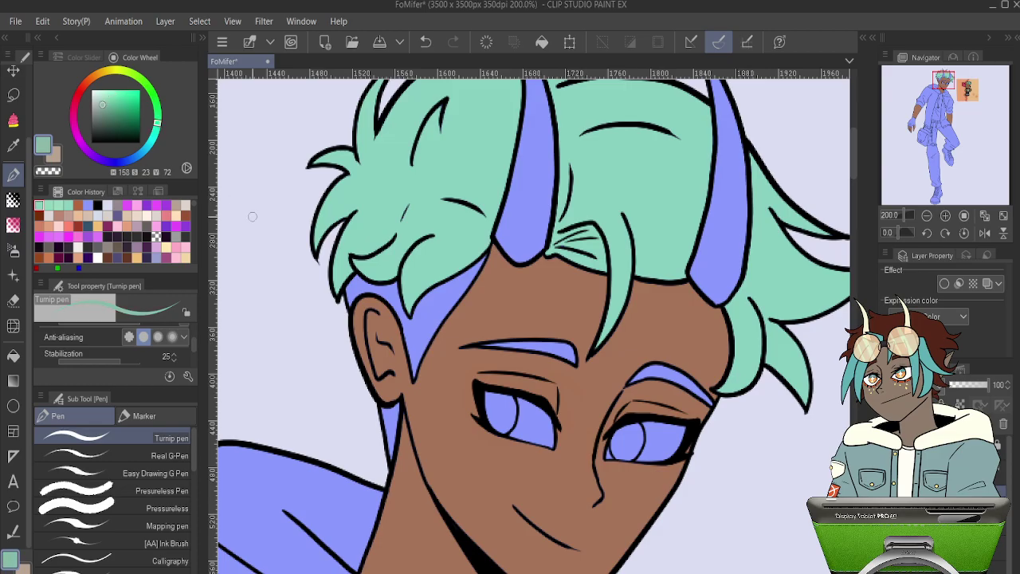
pyautogui.press('g')
pyautogui.click(443, 296)
pyautogui.scroll(-5, 414, 268)
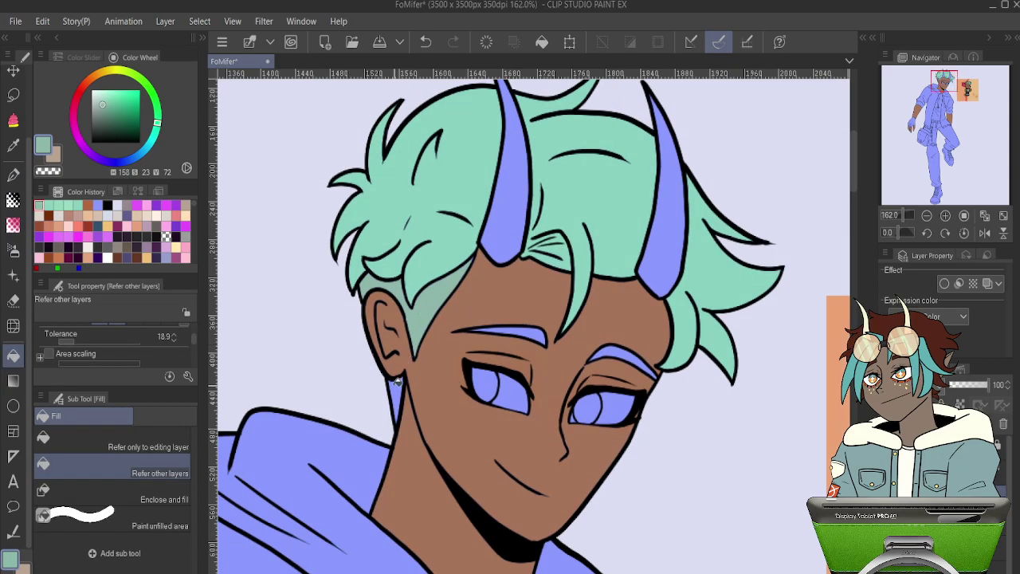
pyautogui.scroll(4, 391, 228)
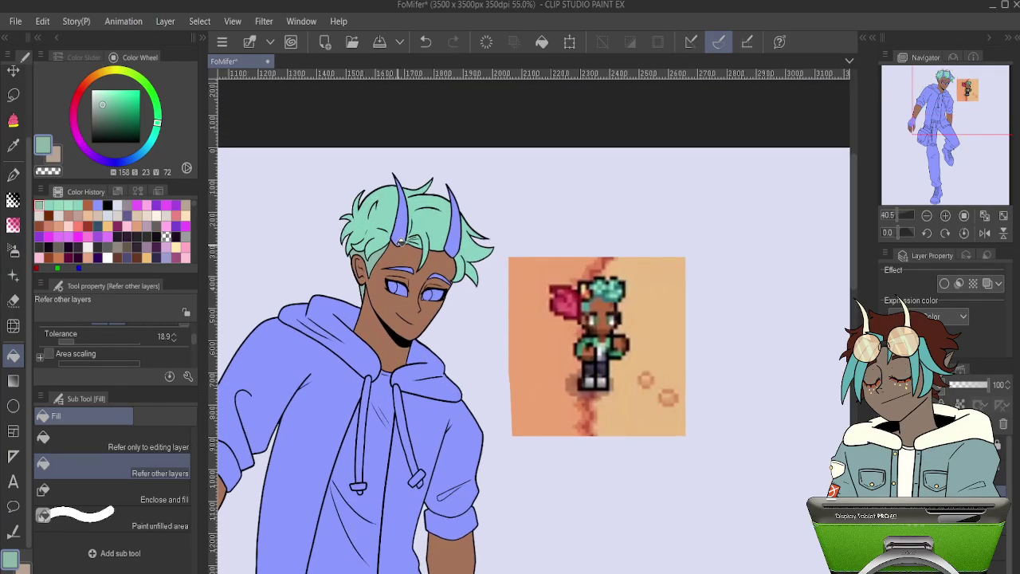
# - Fill both eyebrows with the mint green of the main hair
pyautogui.scroll(2, 413, 231)
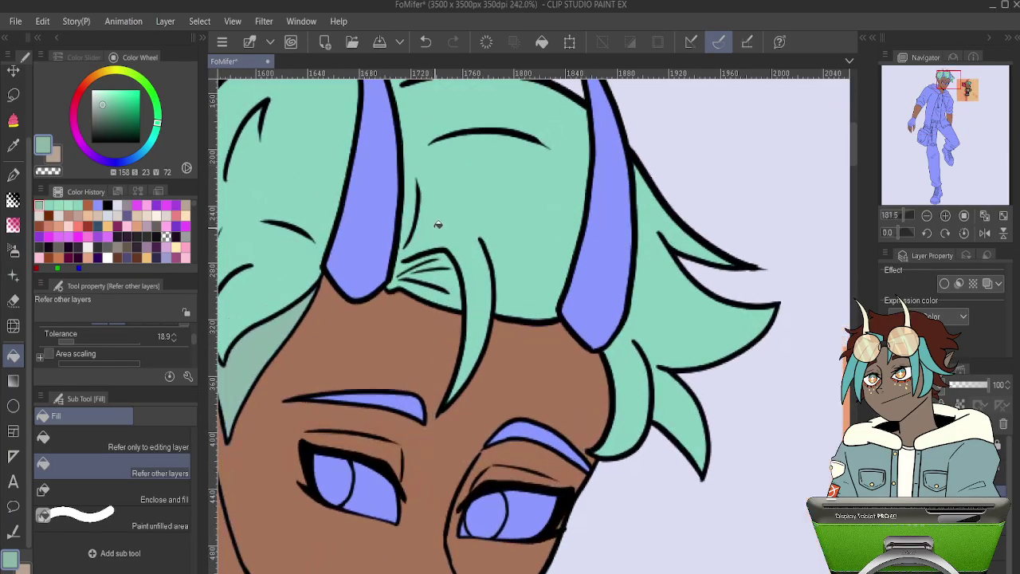
pyautogui.click(410, 397)
pyautogui.click(527, 419)
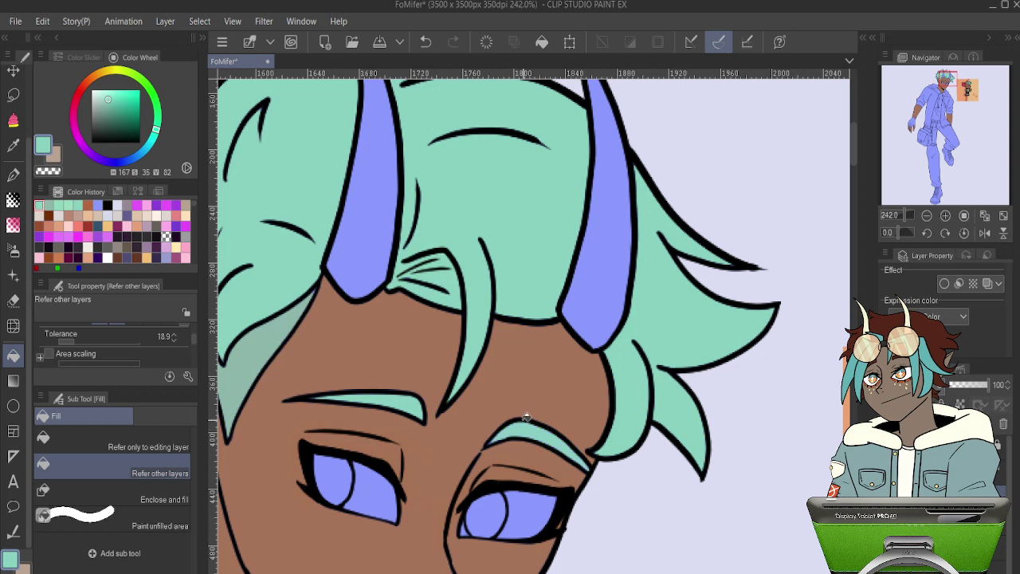
pyautogui.scroll(2, 303, 403)
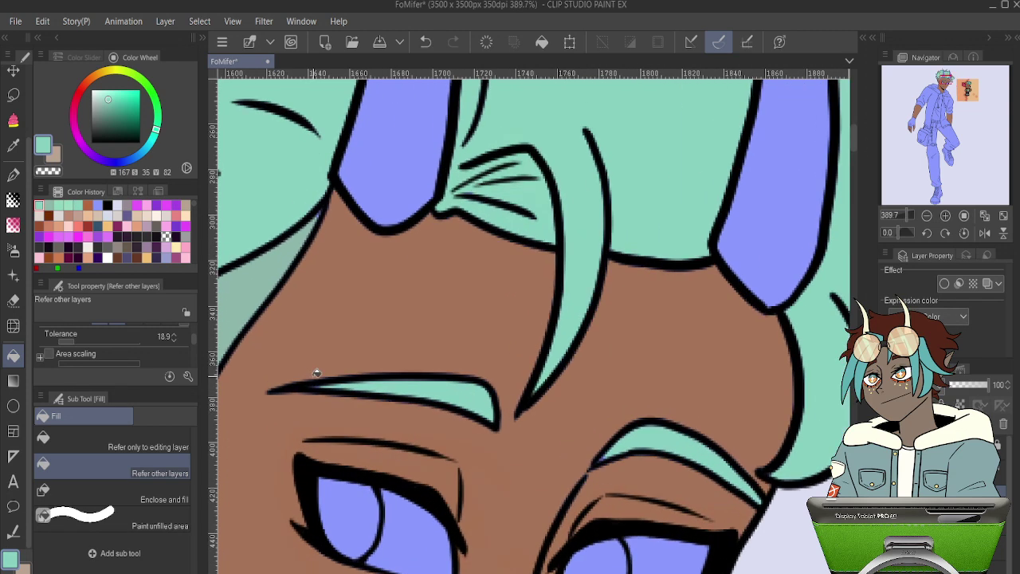
pyautogui.press('p')
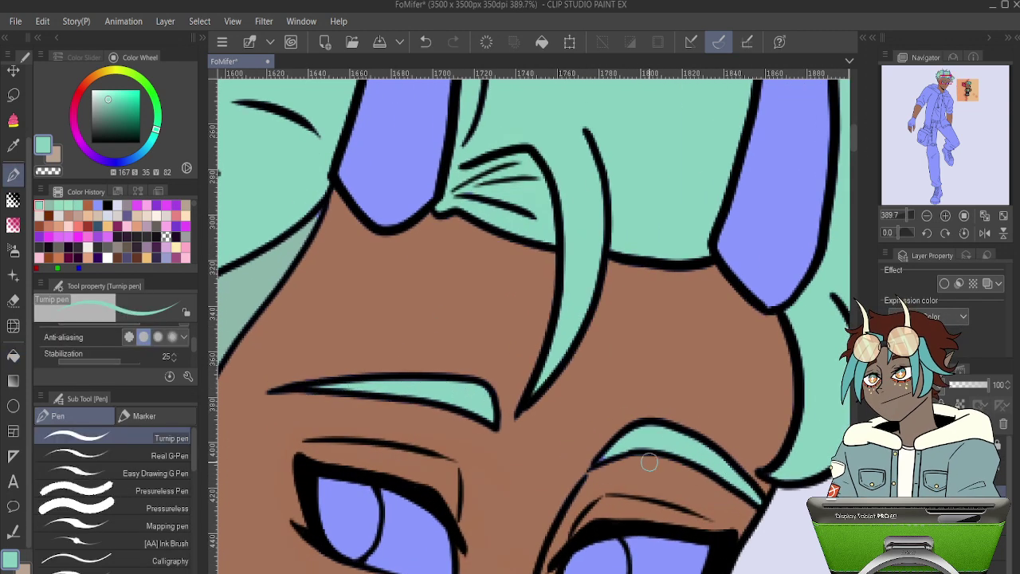
pyautogui.moveTo(601, 463)
pyautogui.mouseDown()
pyautogui.moveTo(707, 449)
pyautogui.moveTo(600, 463)
pyautogui.mouseUp()
pyautogui.hotkey('ctrl', 'z')
pyautogui.scroll(-7, 301, 418)
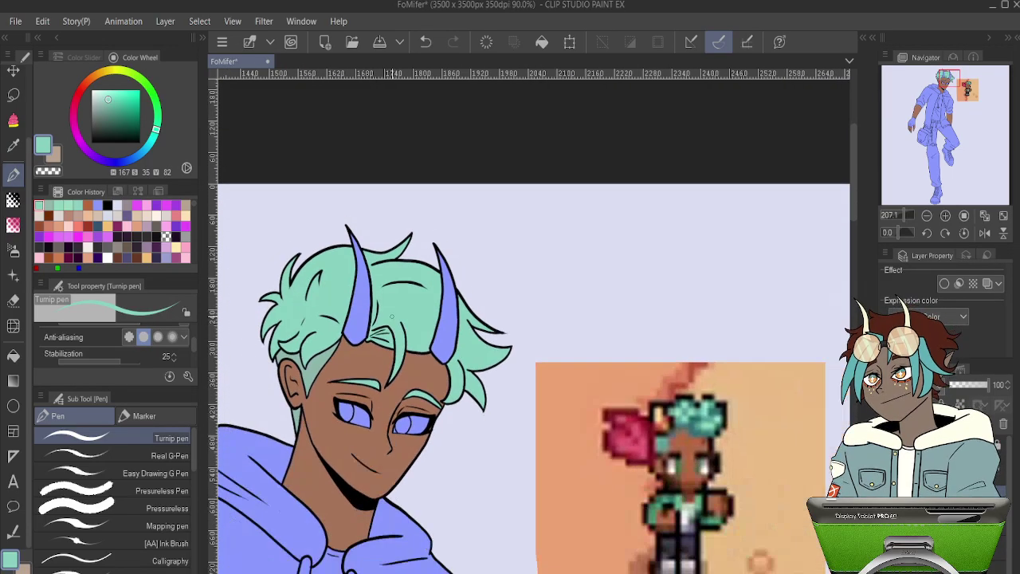
pyautogui.scroll(-2, 391, 317)
# - Try a darker, greyer green (H 162, S 15, V 61) as the fill for the shaved hair above the ear and undo it
pyautogui.scroll(4, 403, 330)
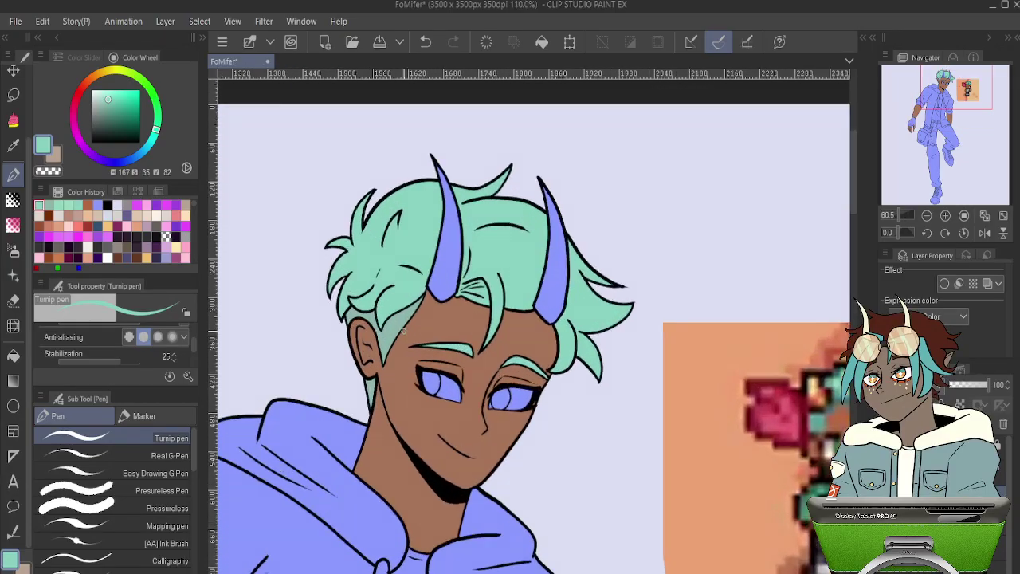
pyautogui.scroll(3, 404, 330)
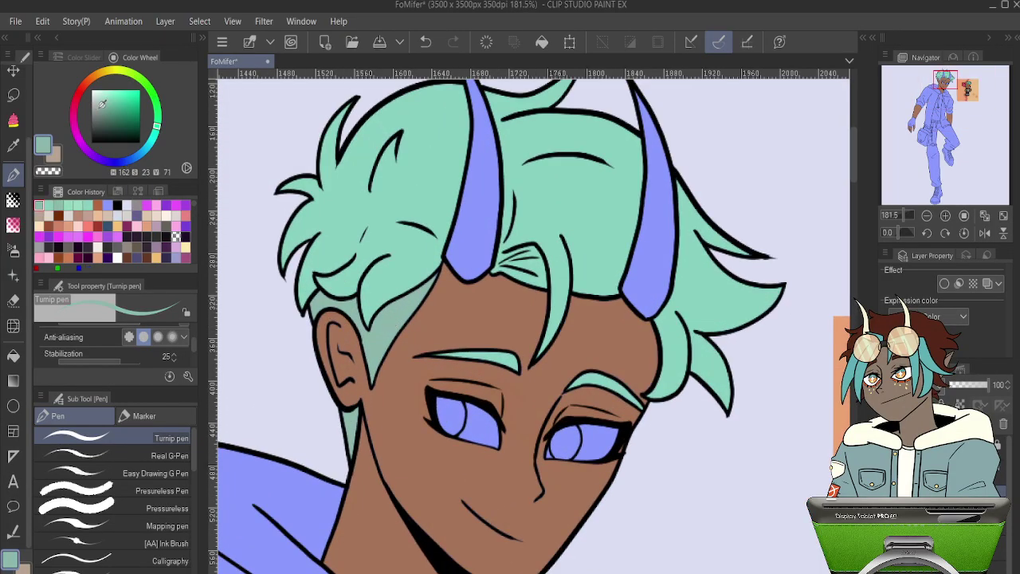
pyautogui.moveTo(103, 104); pyautogui.dragTo(101, 108)
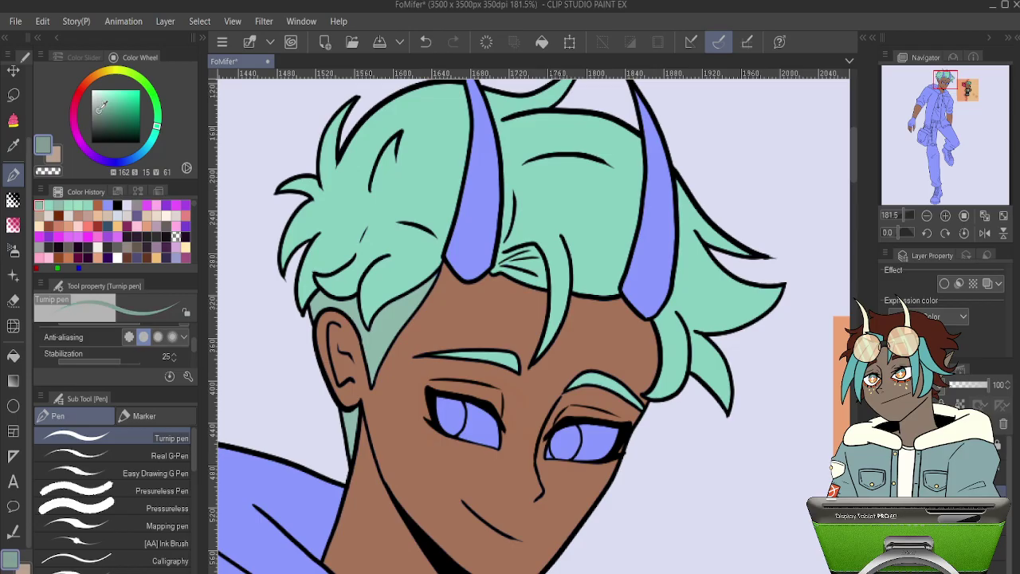
pyautogui.press('g')
pyautogui.click(394, 316)
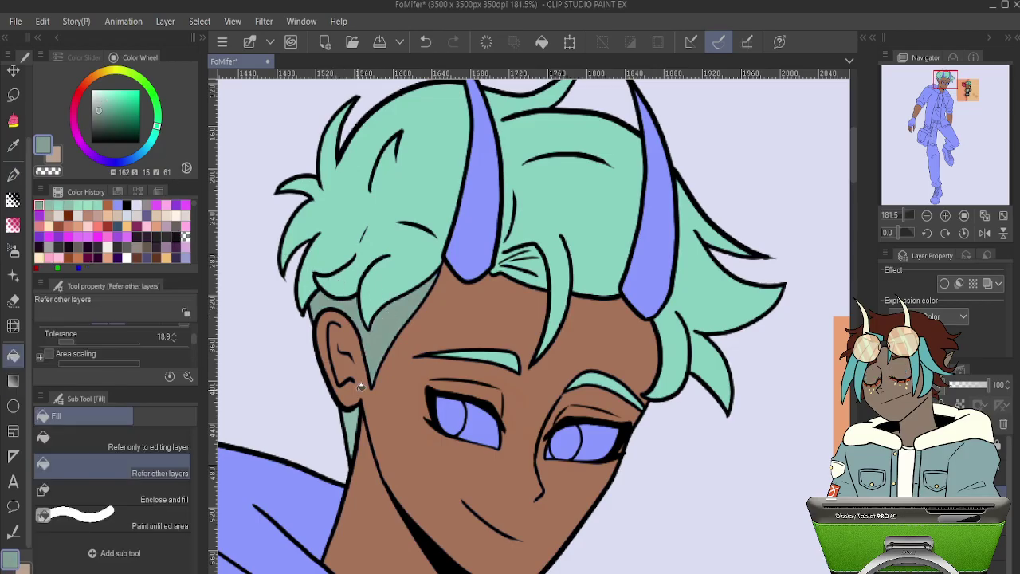
pyautogui.scroll(-5, 405, 241)
pyautogui.scroll(5, 405, 241)
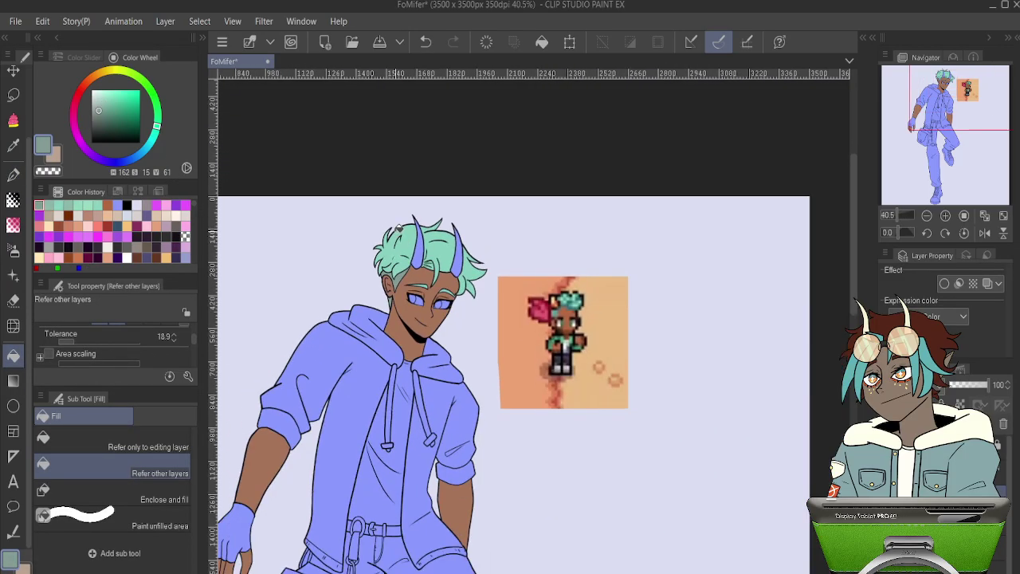
pyautogui.hotkey('ctrl', 'z')
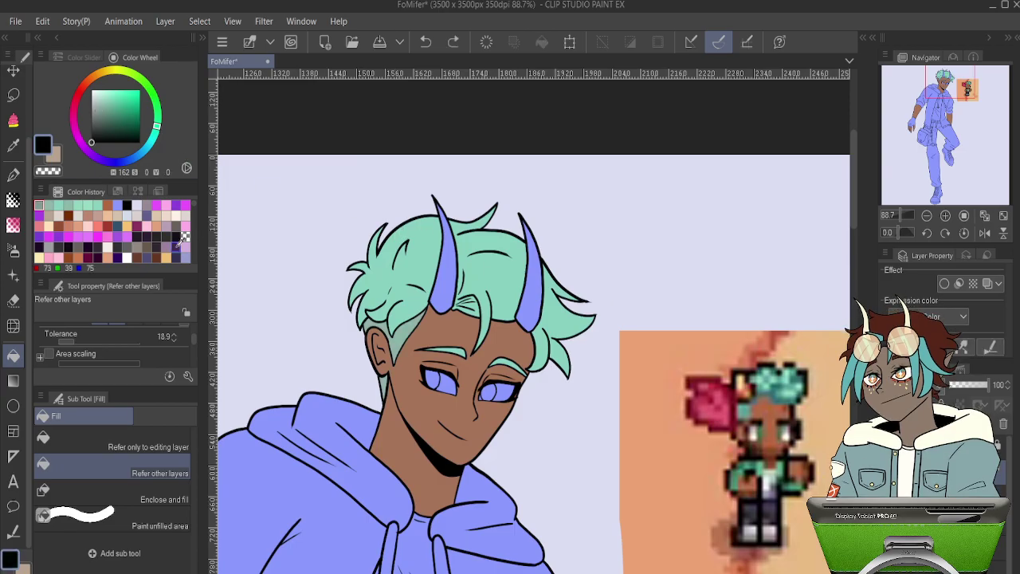
# - Draw a few short, thin black hair strokes on the shaved hair above the ear with the Turnip pen
pyautogui.scroll(4, 366, 316)
pyautogui.press('p')
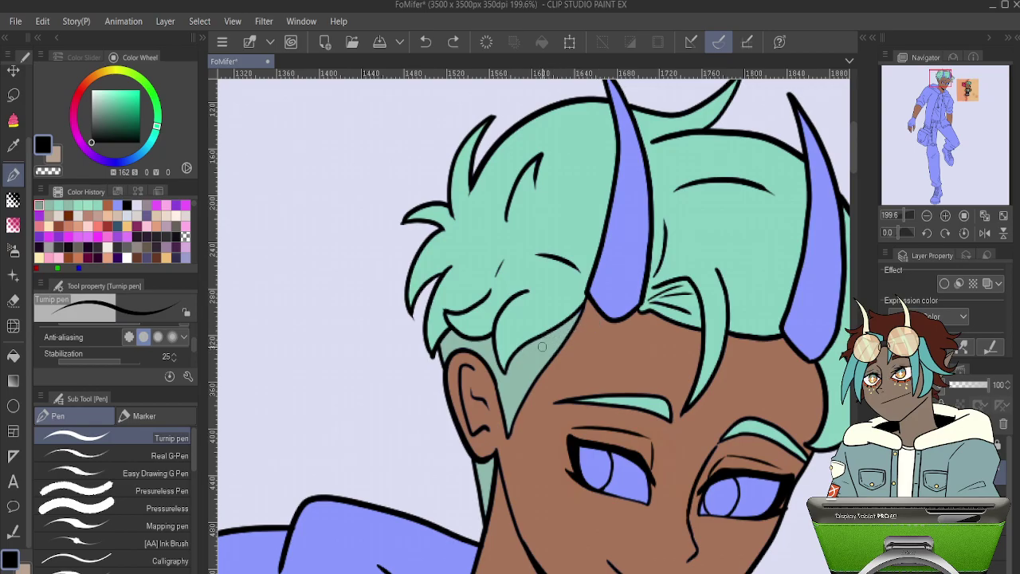
pyautogui.moveTo(552, 347); pyautogui.dragTo(564, 343)
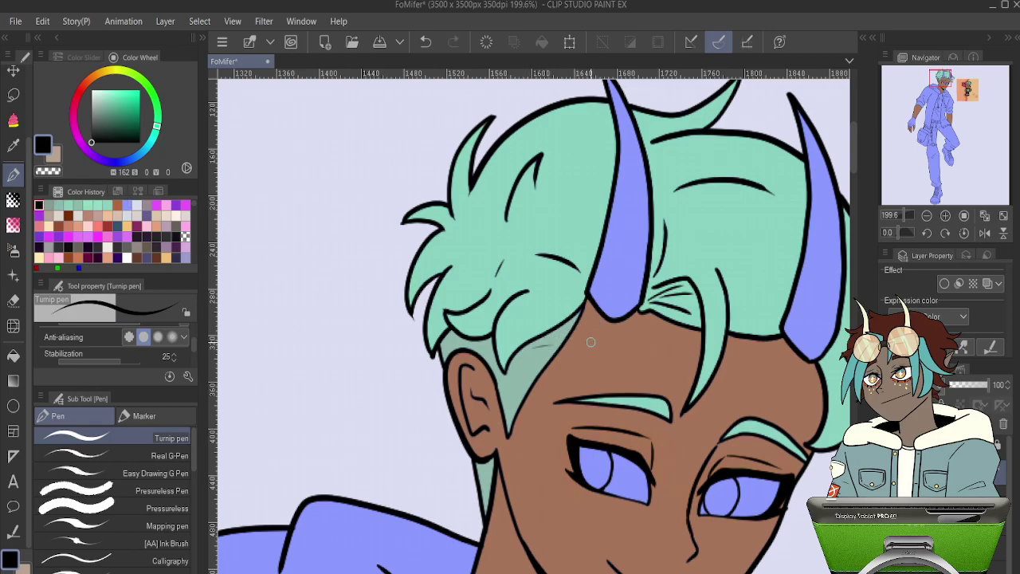
pyautogui.moveTo(517, 366)
pyautogui.mouseDown()
pyautogui.moveTo(529, 364)
pyautogui.moveTo(526, 375)
pyautogui.mouseUp()
pyautogui.moveTo(620, 382); pyautogui.dragTo(476, 282)
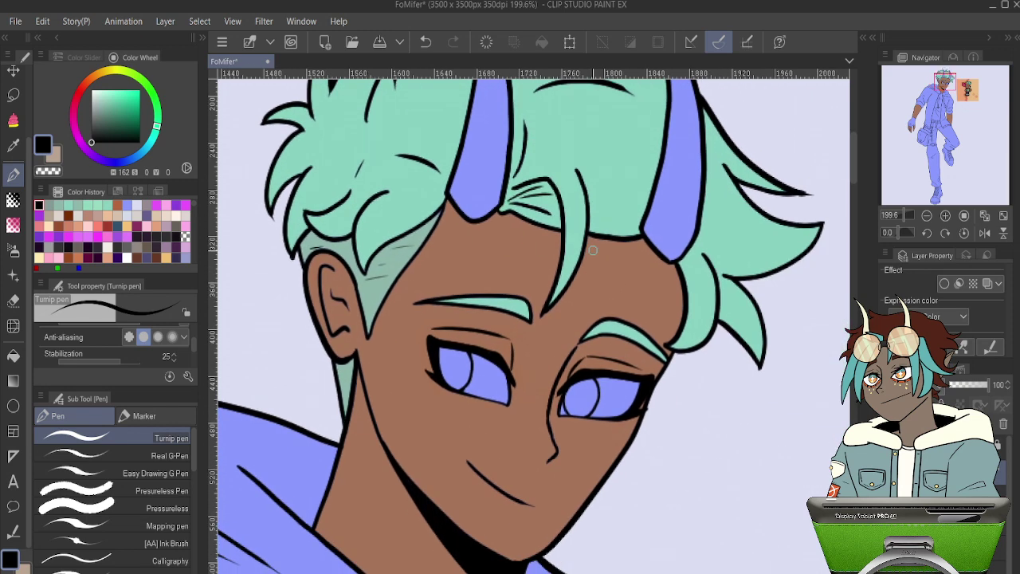
pyautogui.scroll(-6, 593, 250)
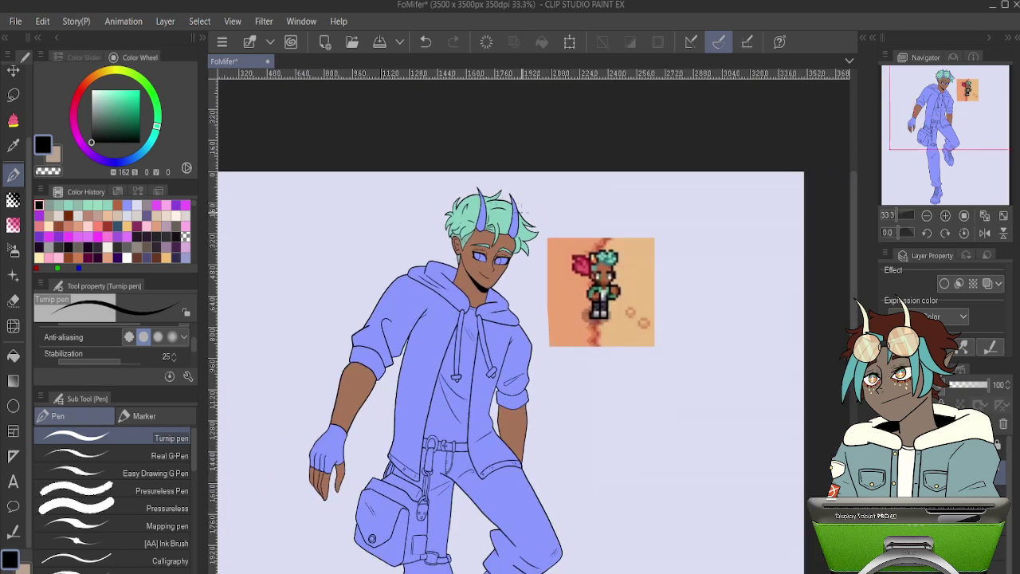
# - Sample the jacket green (H 155, S 42, V 68) from the pixel reference and fill both halves of the hooded jacket with it
pyautogui.click(1002, 491)
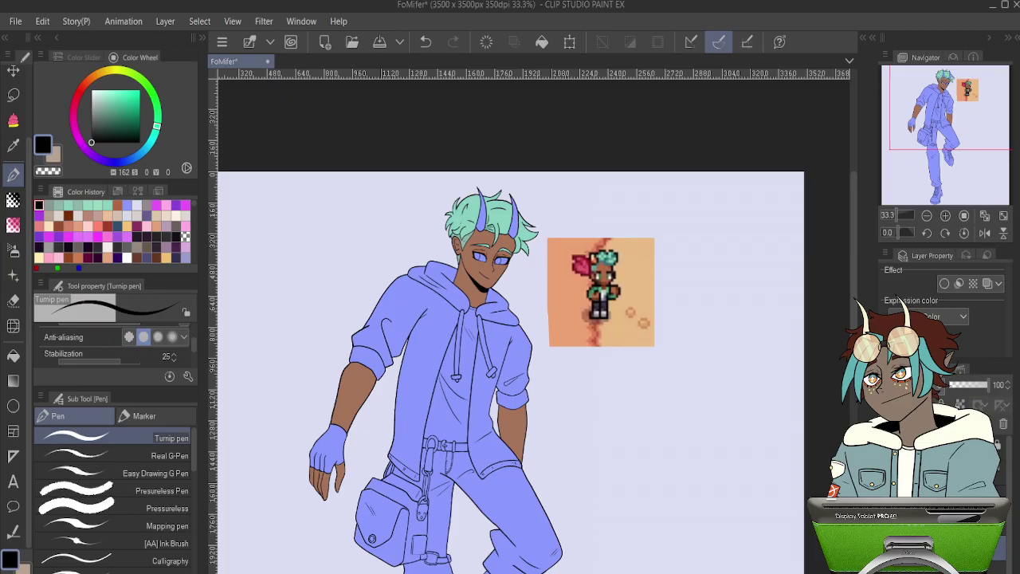
pyautogui.scroll(5, 585, 295)
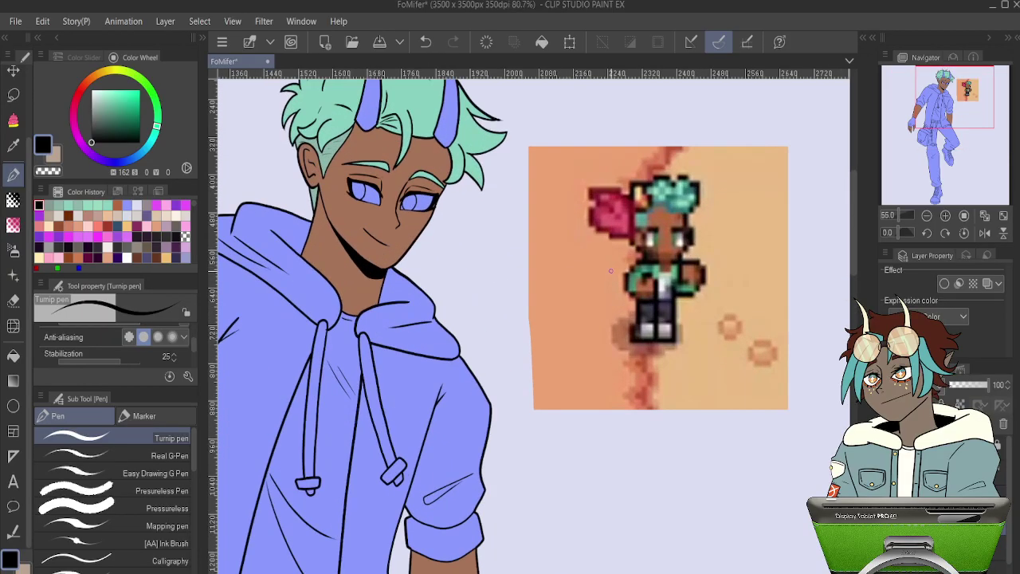
pyautogui.keyDown('alt'); pyautogui.click(652, 260); pyautogui.keyUp('alt')
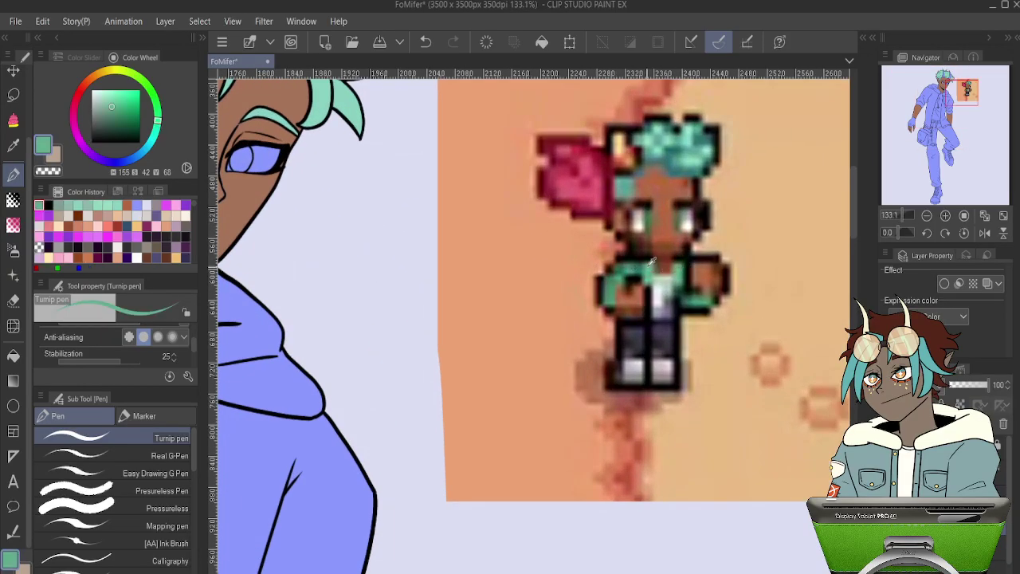
pyautogui.scroll(-5, 558, 263)
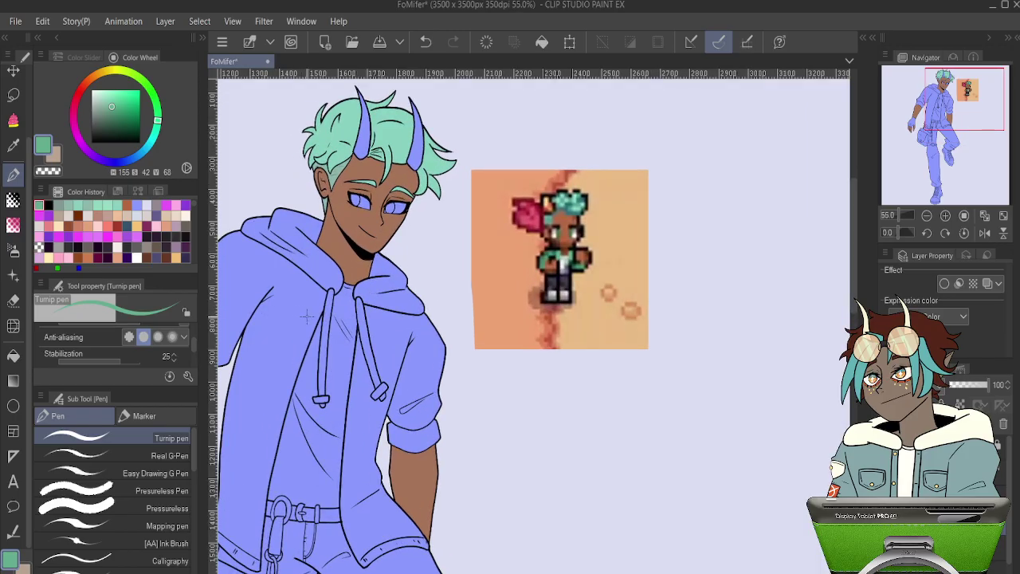
pyautogui.press('g')
pyautogui.click(310, 311)
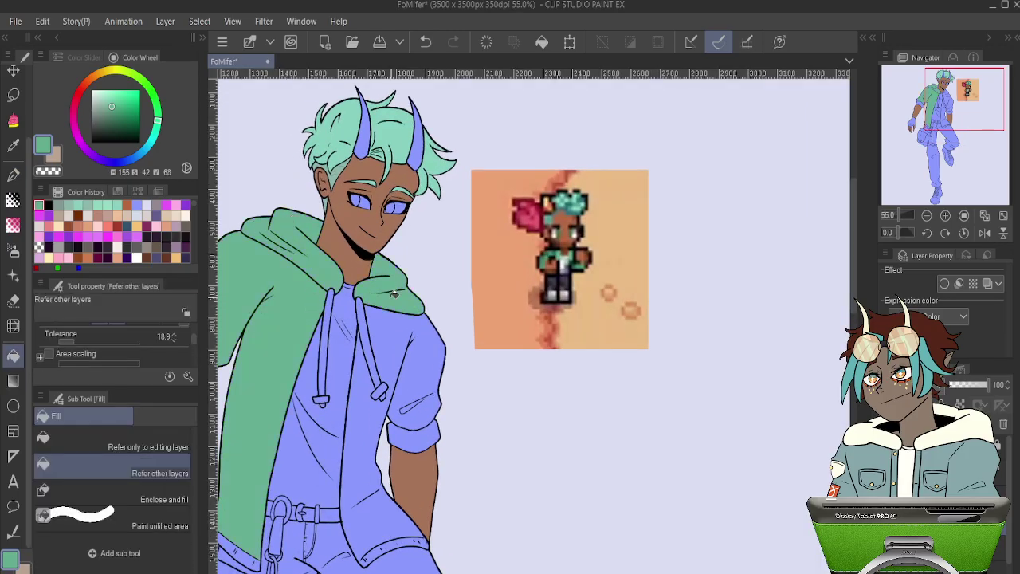
pyautogui.click(420, 347)
# - Complete the green jacket by filling the remaining rolled cuff and painting over the small uncoloured fold on the other sleeve
pyautogui.scroll(-5, 423, 347)
pyautogui.scroll(4, 287, 408)
pyautogui.scroll(3, 293, 318)
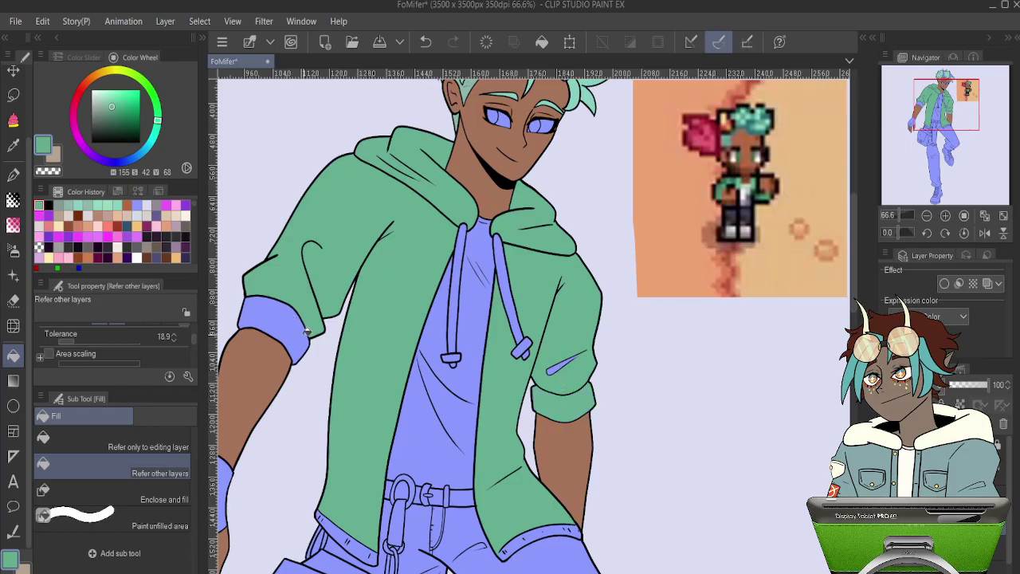
pyautogui.scroll(2, 626, 353)
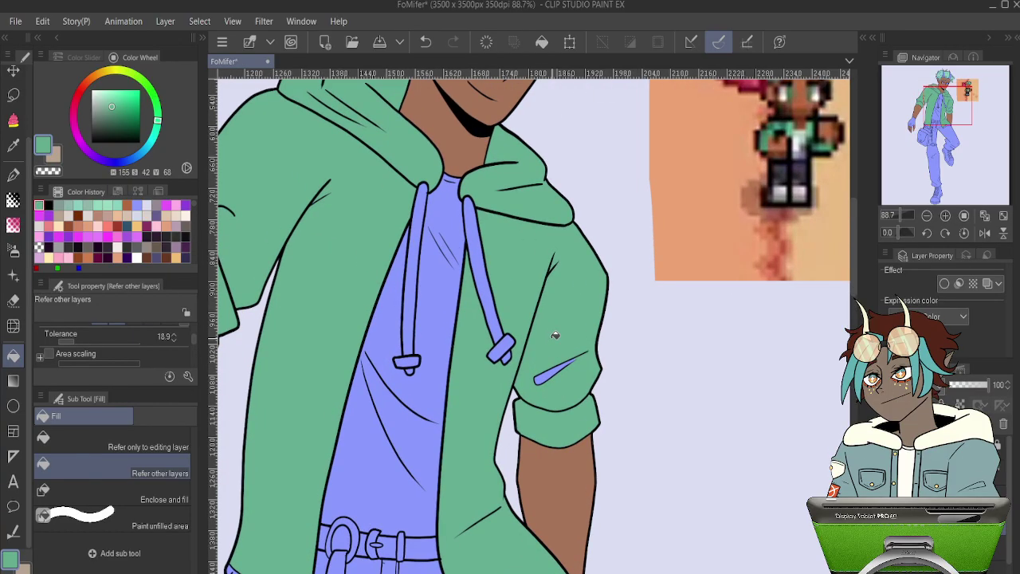
pyautogui.press('p')
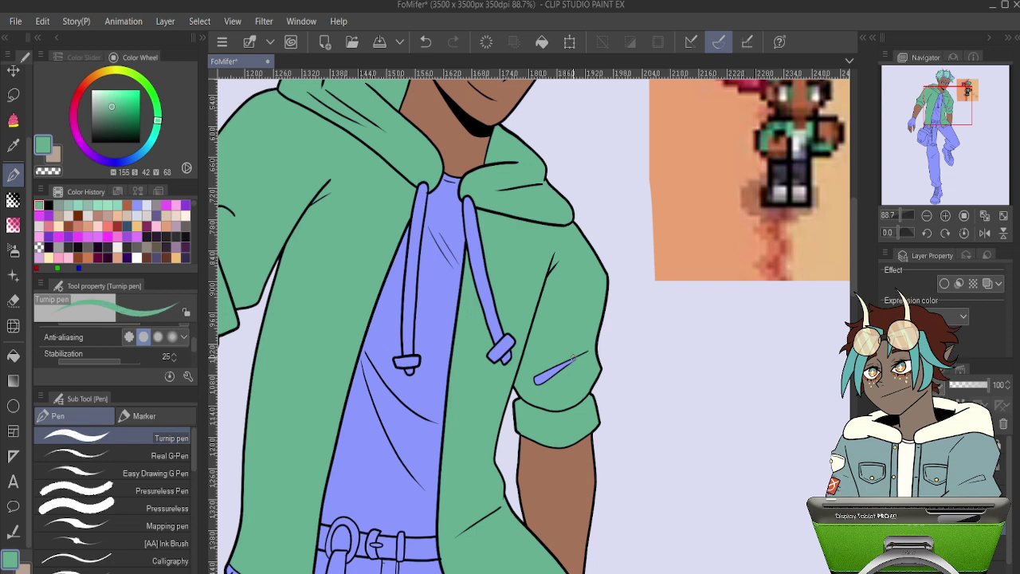
pyautogui.scroll(-3, 547, 371)
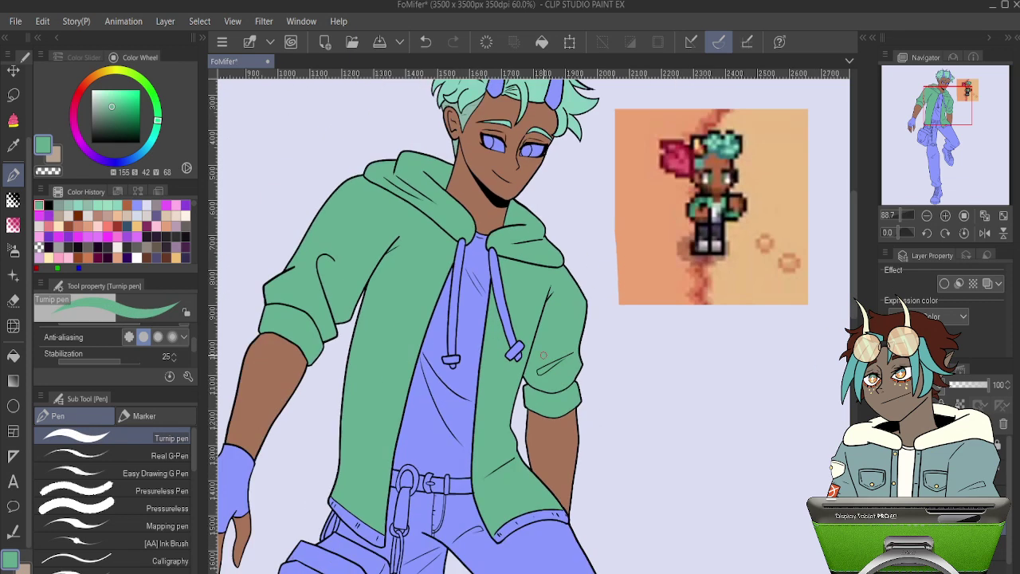
# - Shift the jacket's hue and saturation to a bluer, slightly greyer teal green
pyautogui.hotkey('ctrl', 'u')
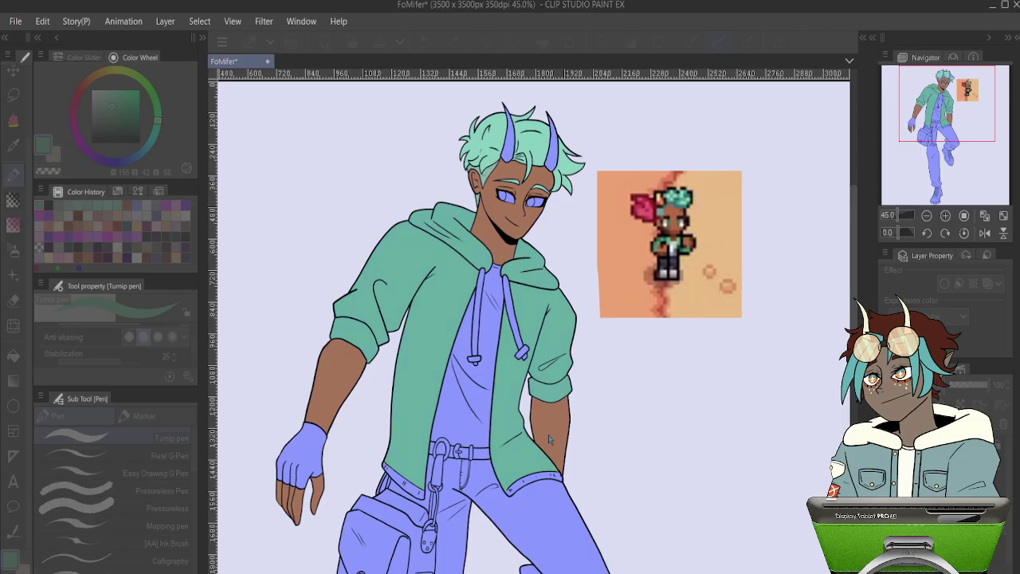
pyautogui.click(569, 436)
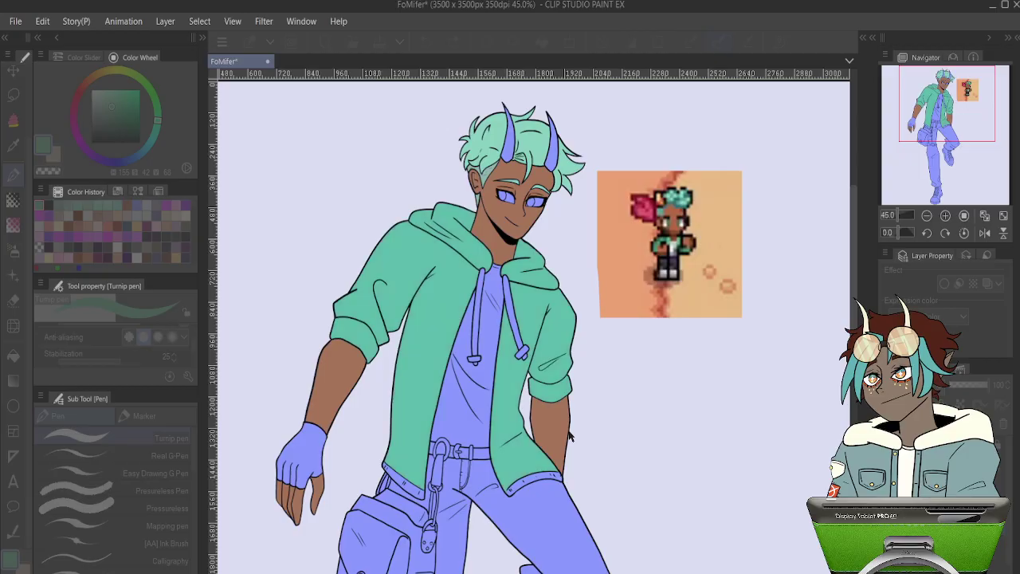
pyautogui.click(531, 433)
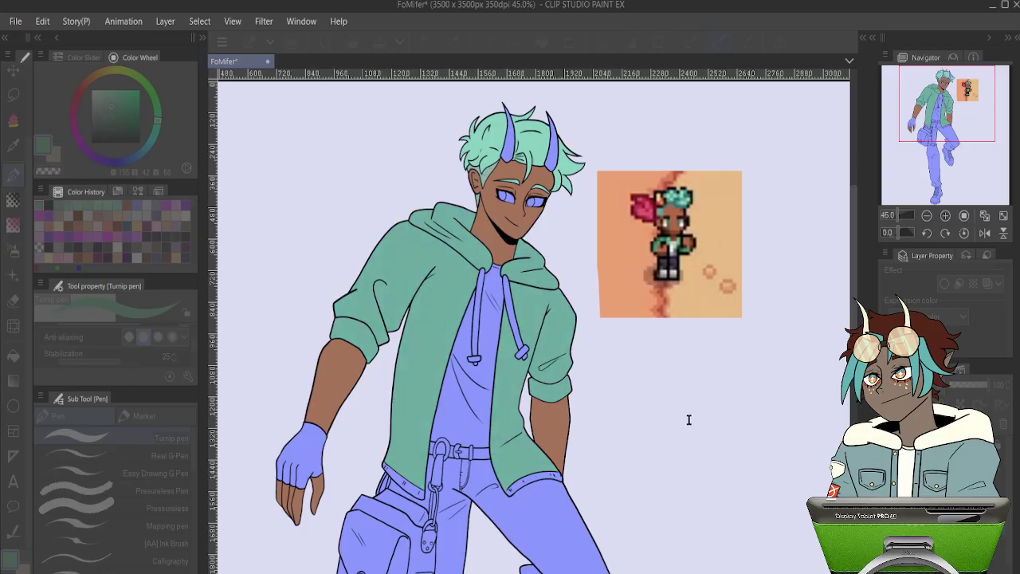
pyautogui.click(568, 471)
pyautogui.click(713, 373)
pyautogui.scroll(2, 428, 335)
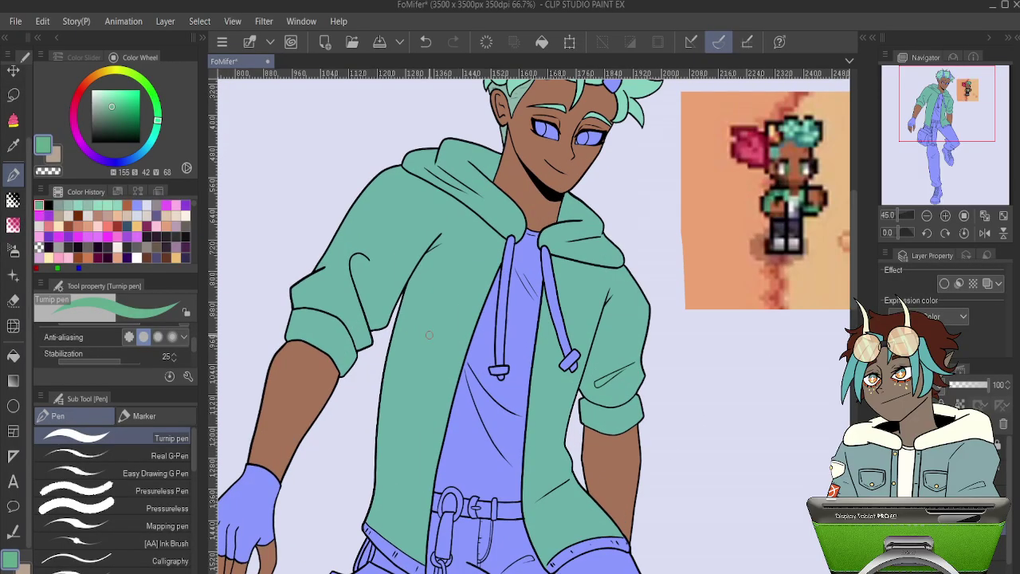
# - Sample the jacket's teal green (H 171, S 39, V 69) and fill the hem bands on both sides of the jacket
pyautogui.keyDown('alt'); pyautogui.click(437, 329); pyautogui.keyUp('alt')
pyautogui.scroll(-4, 432, 334)
pyautogui.scroll(3, 408, 451)
pyautogui.scroll(3, 403, 419)
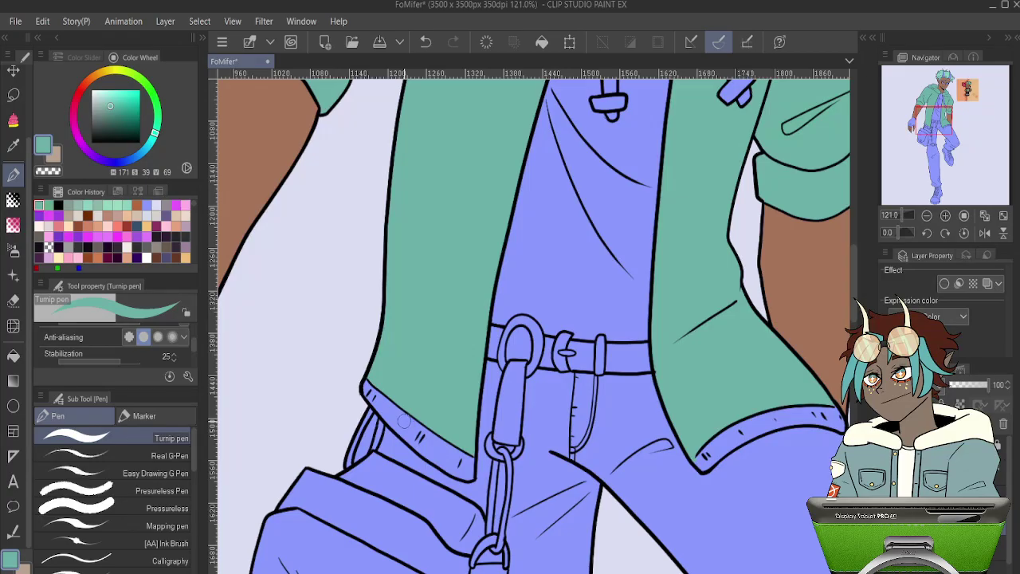
pyautogui.press('g')
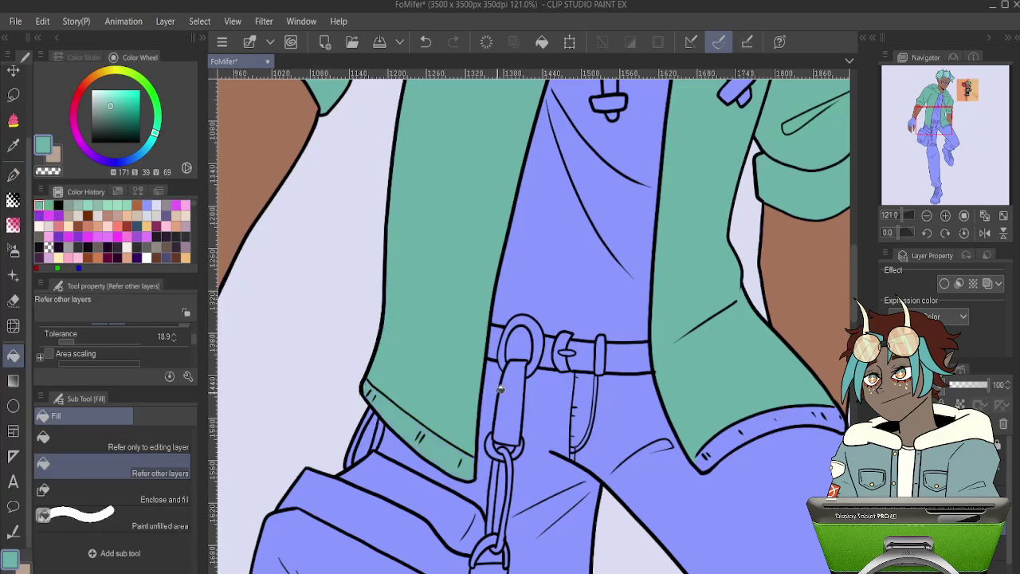
pyautogui.scroll(-3, 624, 406)
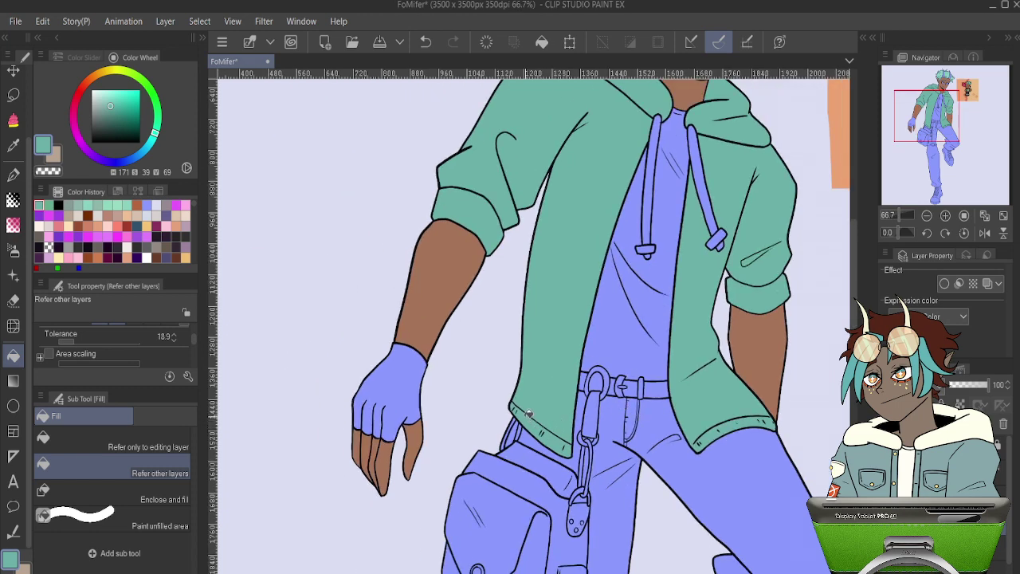
# - Sample the dark purple-grey (H 249, S 24, V 33) from the reference's trousers and fill the standing leg's thigh with it
pyautogui.scroll(-5, 559, 356)
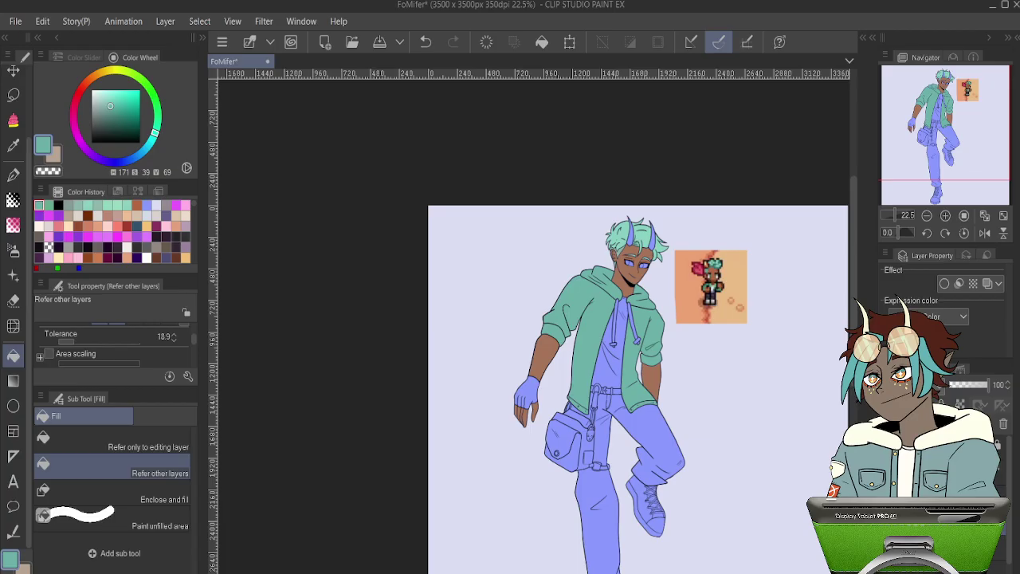
pyautogui.scroll(-2, 745, 411)
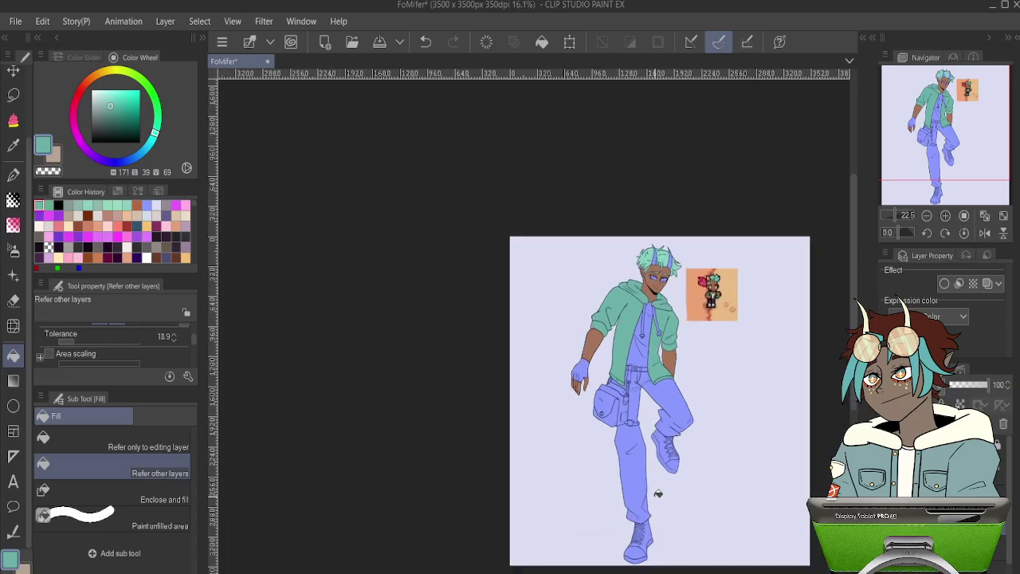
pyautogui.scroll(2, 659, 495)
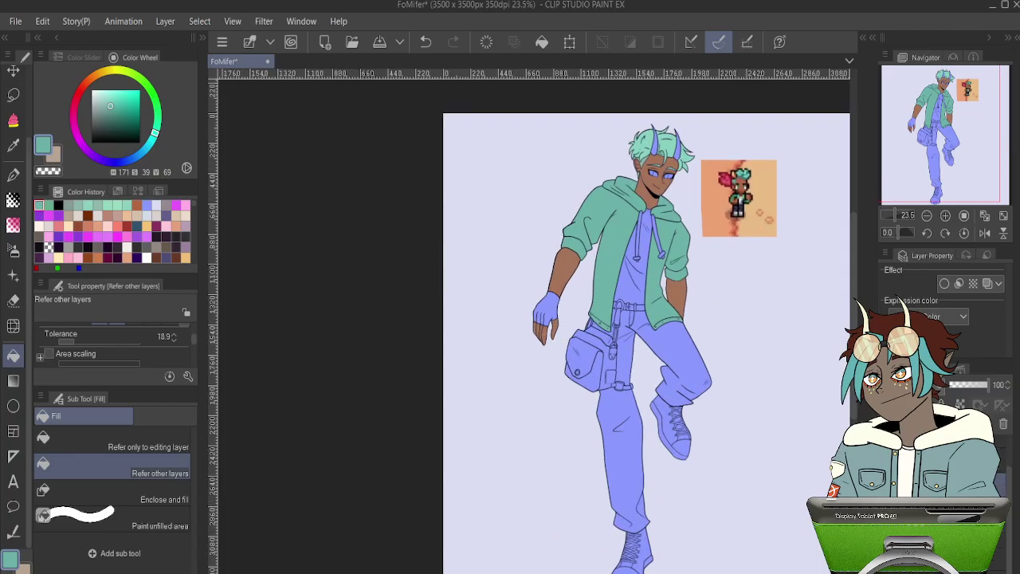
pyautogui.scroll(6, 739, 205)
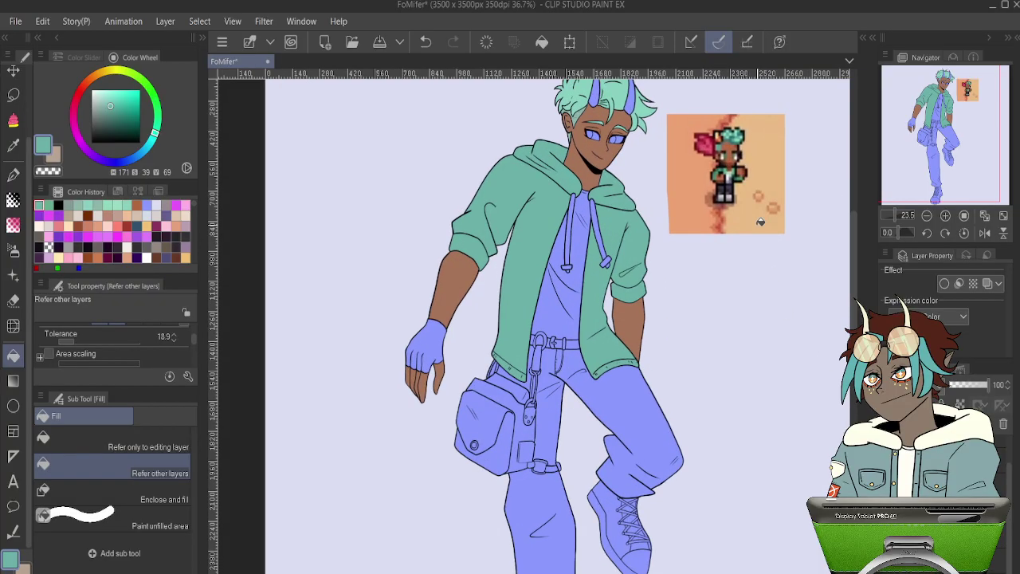
pyautogui.keyDown('alt'); pyautogui.click(735, 198); pyautogui.keyUp('alt')
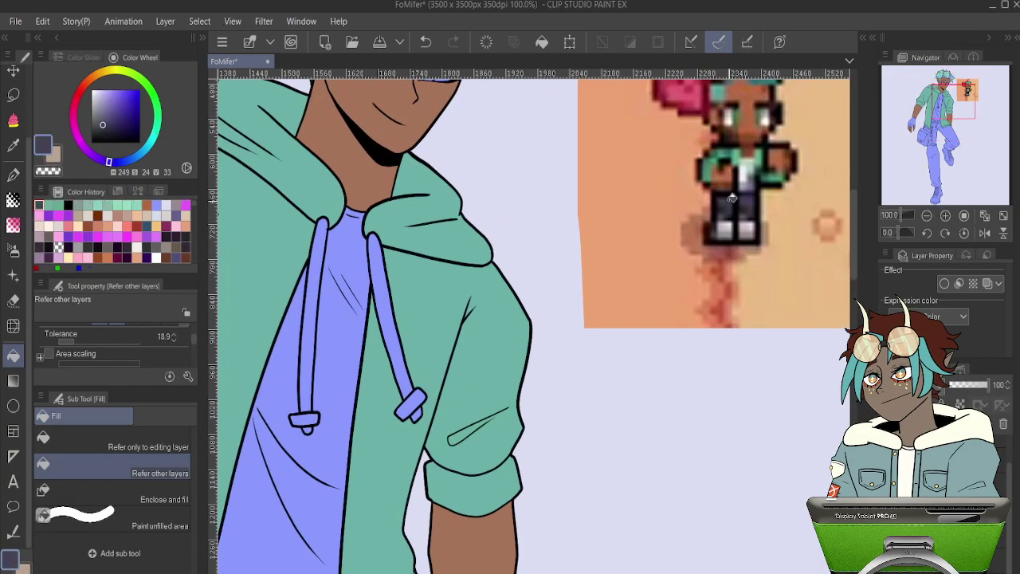
pyautogui.scroll(-5, 735, 197)
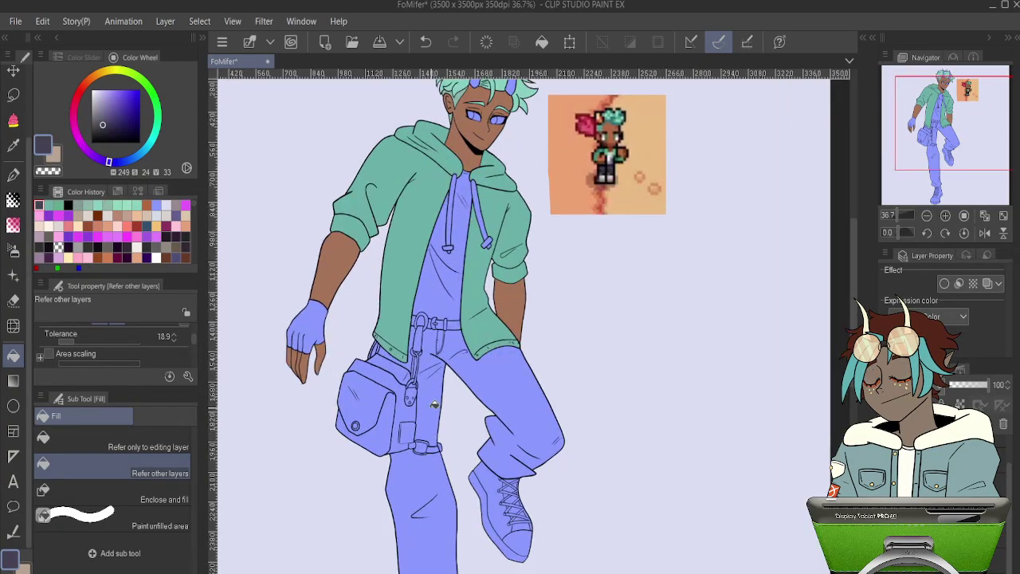
pyautogui.click(441, 415)
# - Fill the remaining trouser areas with the dark purple-grey: the hip beside the bag, the fly, the raised leg and the lower standing leg
pyautogui.scroll(4, 417, 327)
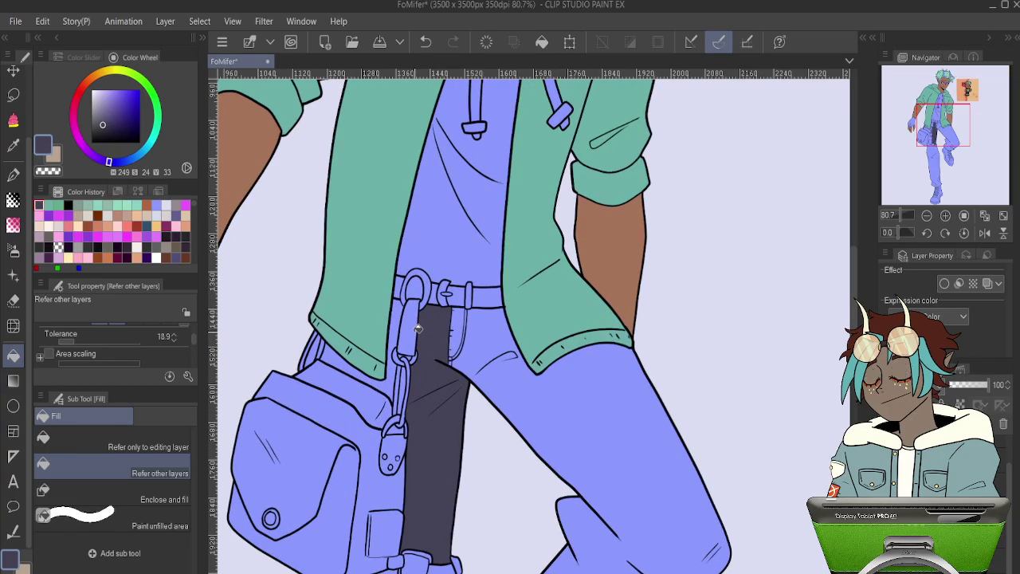
pyautogui.click(336, 355)
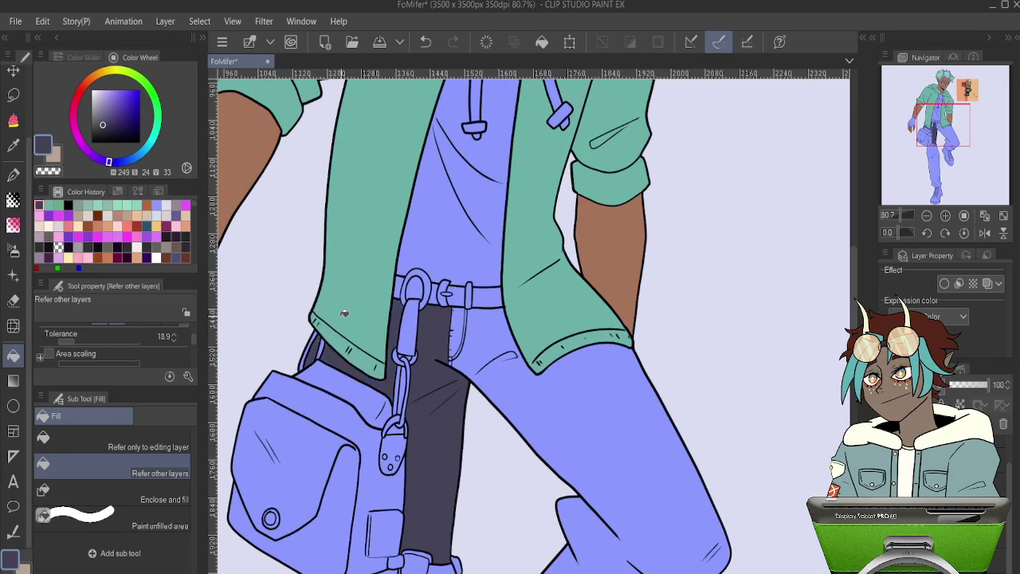
pyautogui.click(459, 335)
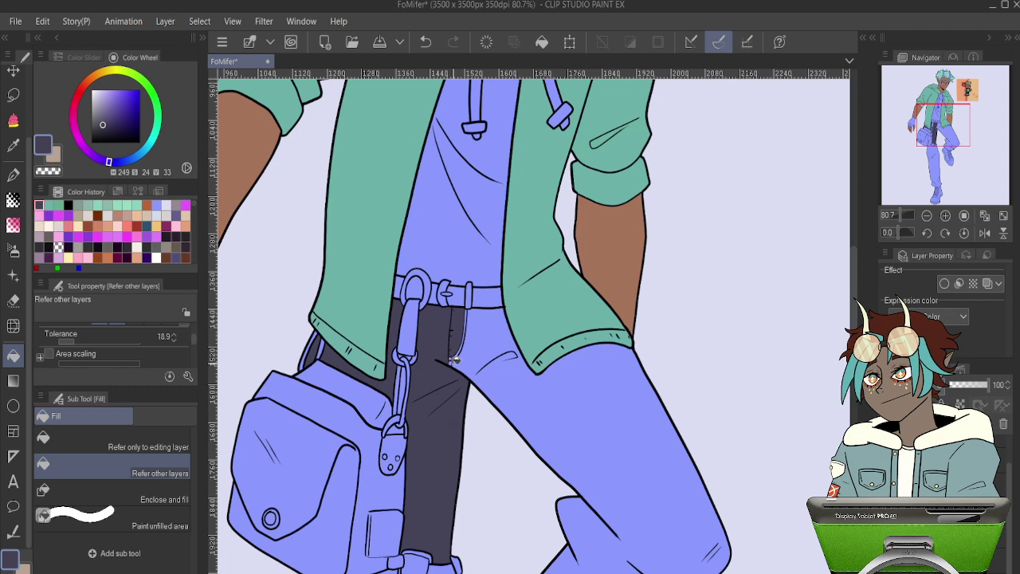
pyautogui.click(510, 363)
pyautogui.scroll(-10, 596, 485)
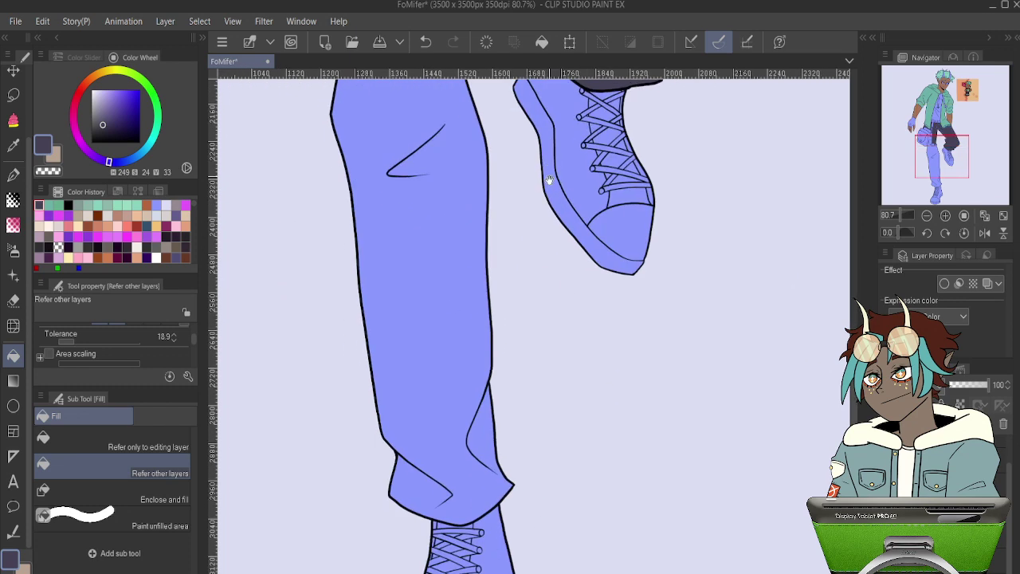
pyautogui.scroll(2, 462, 317)
pyautogui.click(463, 316)
pyautogui.scroll(8, 590, 378)
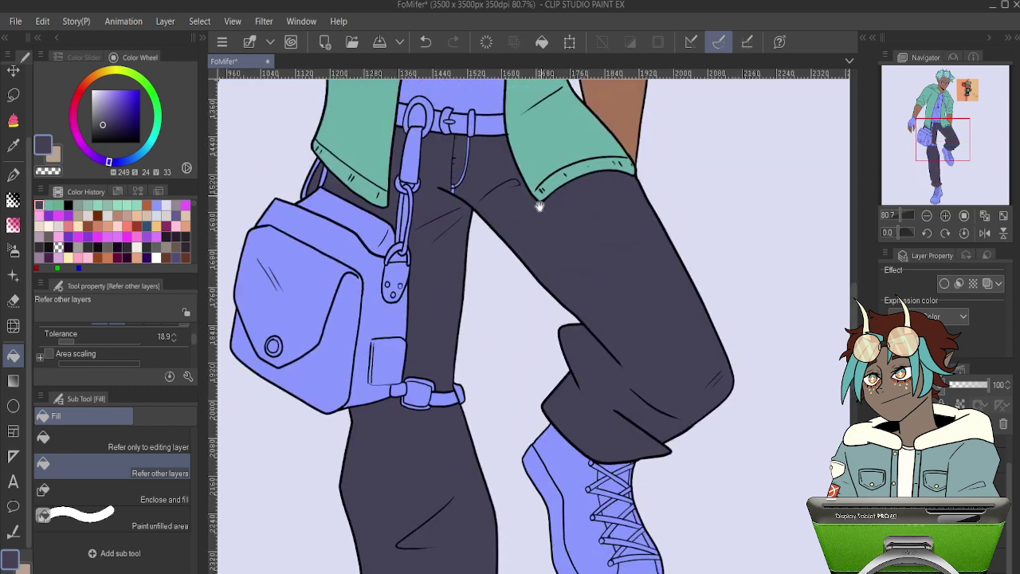
# - Fill the gap inside the chain link with the trouser colour and paint over the uncoloured slivers along the fly seam and chain ring
pyautogui.scroll(5, 555, 345)
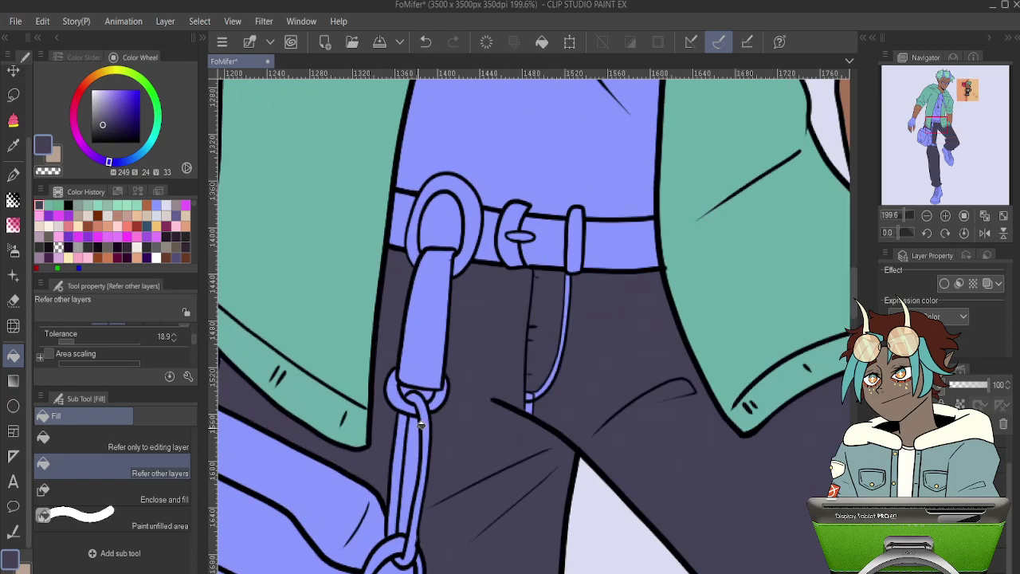
pyautogui.click(411, 463)
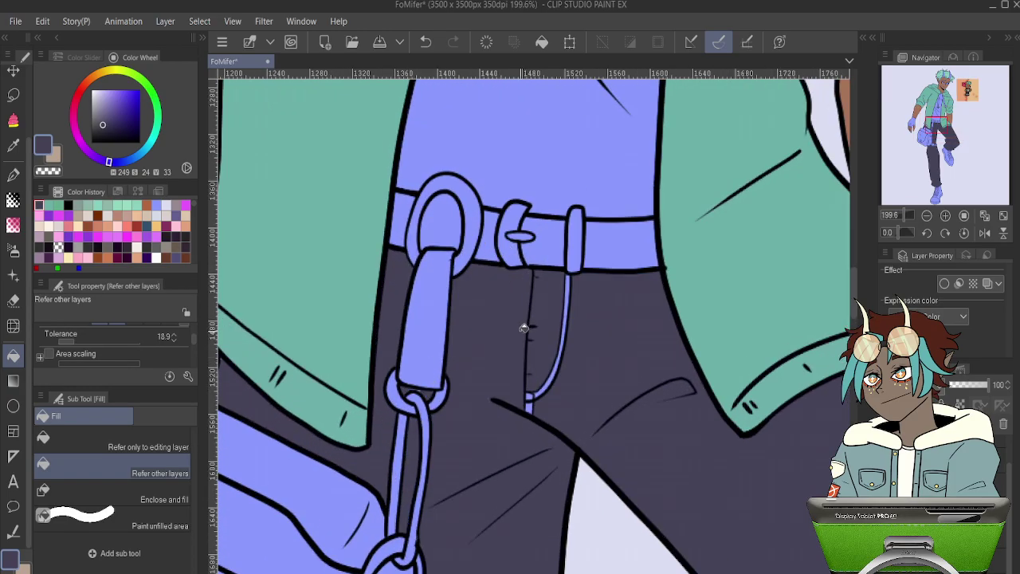
pyautogui.press('p')
pyautogui.moveTo(527, 403)
pyautogui.mouseDown()
pyautogui.moveTo(543, 405)
pyautogui.moveTo(573, 303)
pyautogui.moveTo(568, 280)
pyautogui.mouseUp()
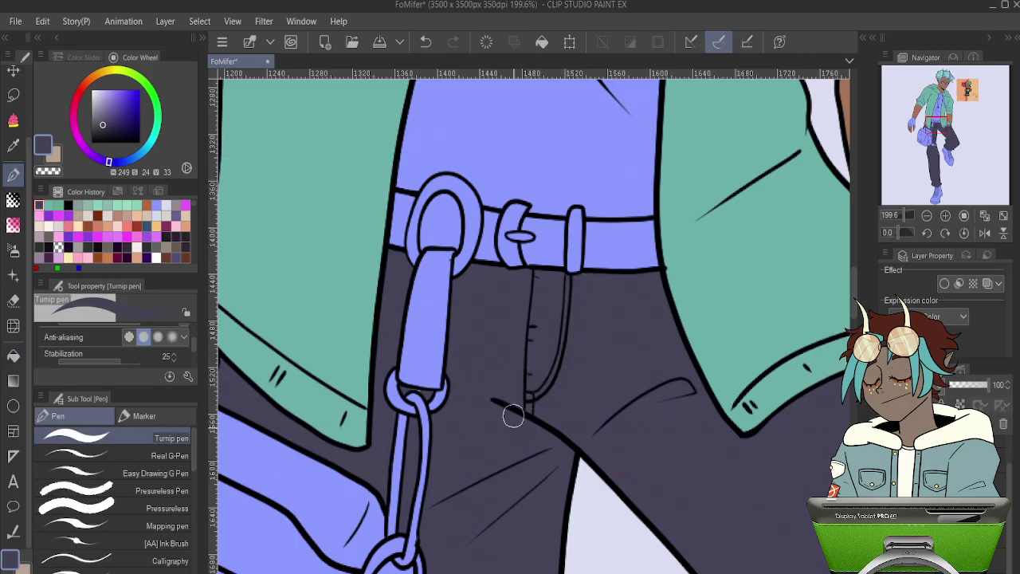
pyautogui.moveTo(420, 392); pyautogui.dragTo(423, 394)
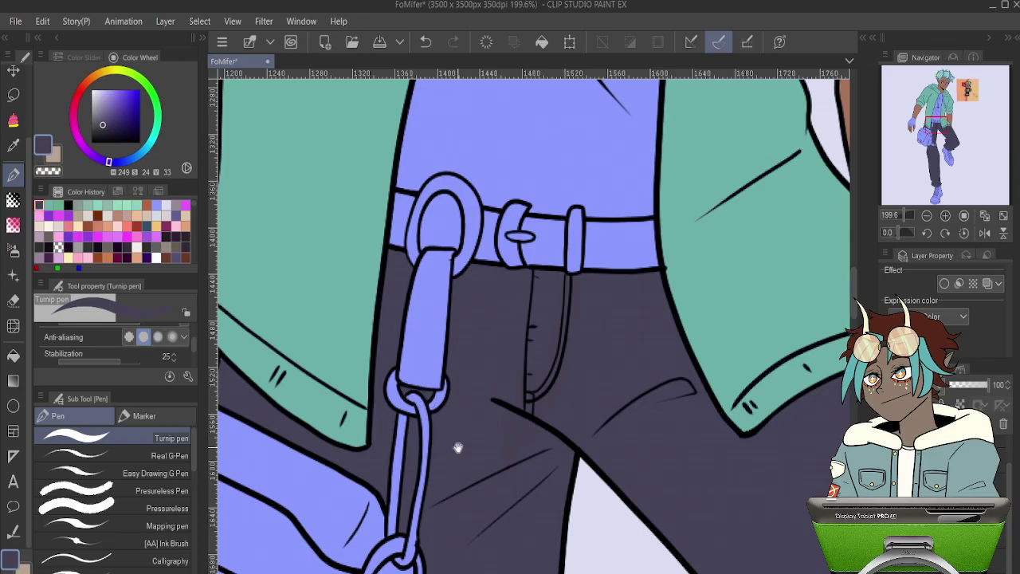
# - Fill the opening of the leg-strap buckle with the dark trouser color and touch up the spot beside its upper corner
pyautogui.moveTo(458, 448); pyautogui.dragTo(487, 366)
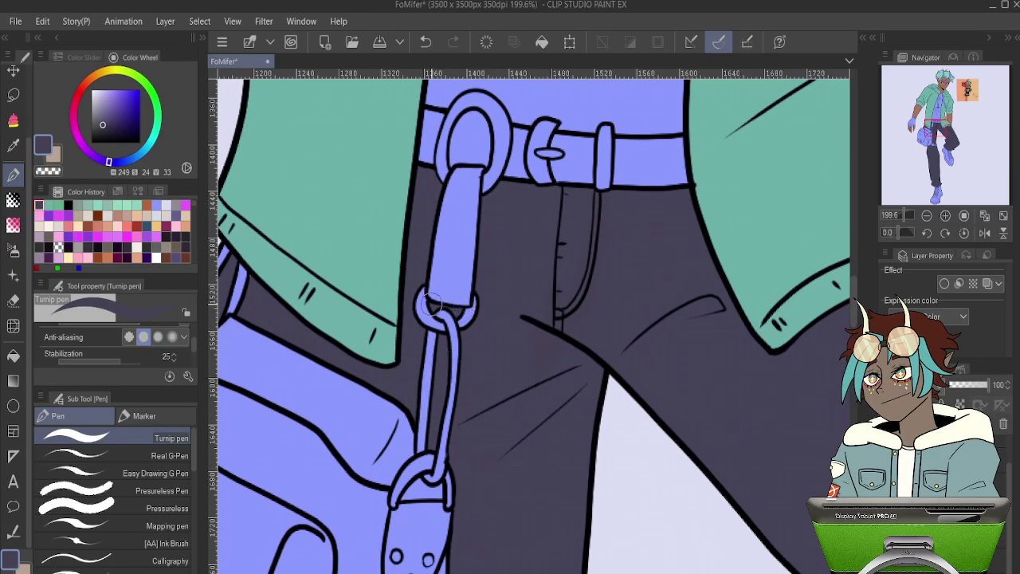
pyautogui.moveTo(499, 415); pyautogui.dragTo(513, 245)
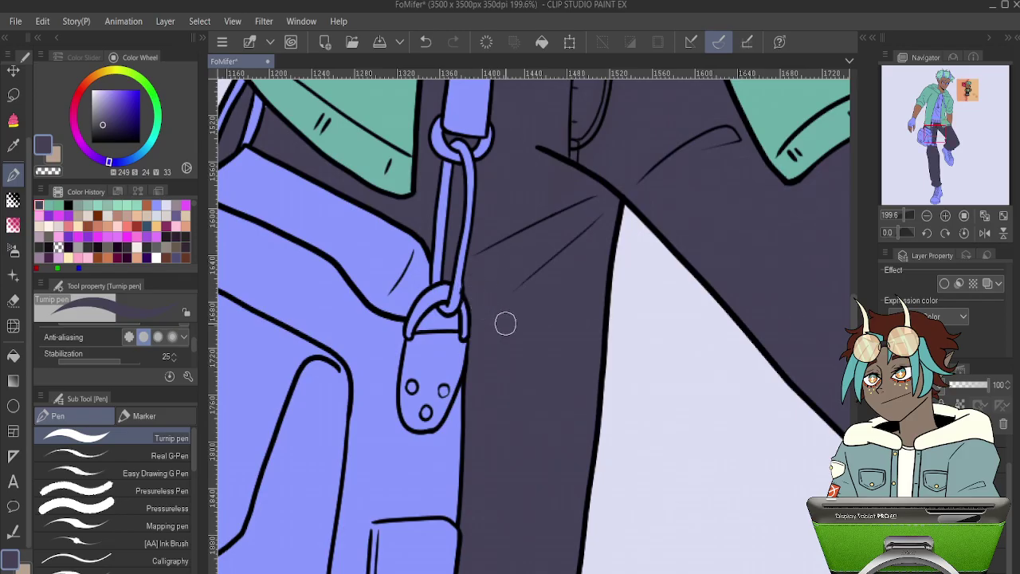
pyautogui.scroll(-10, 508, 280)
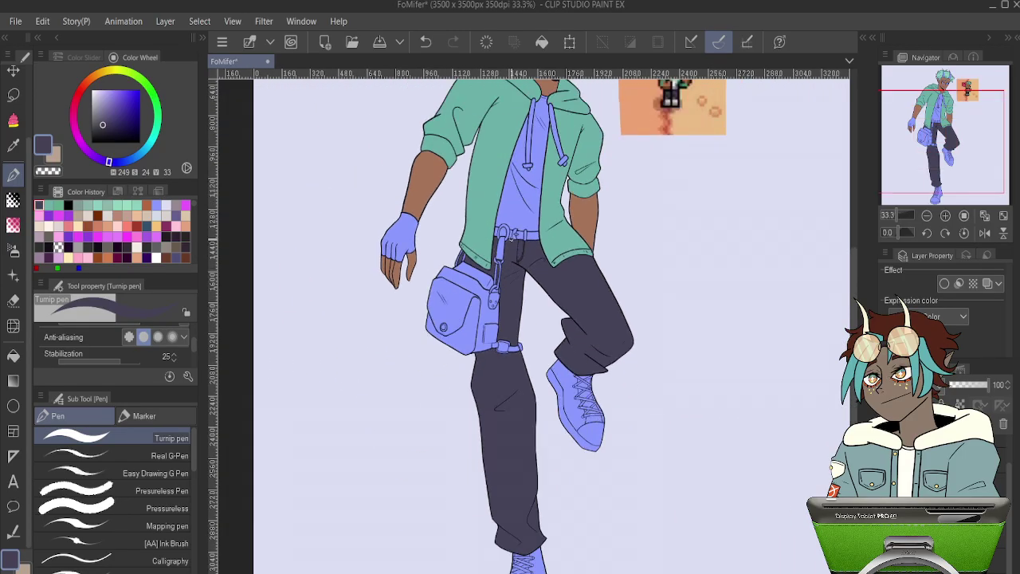
pyautogui.scroll(5, 511, 241)
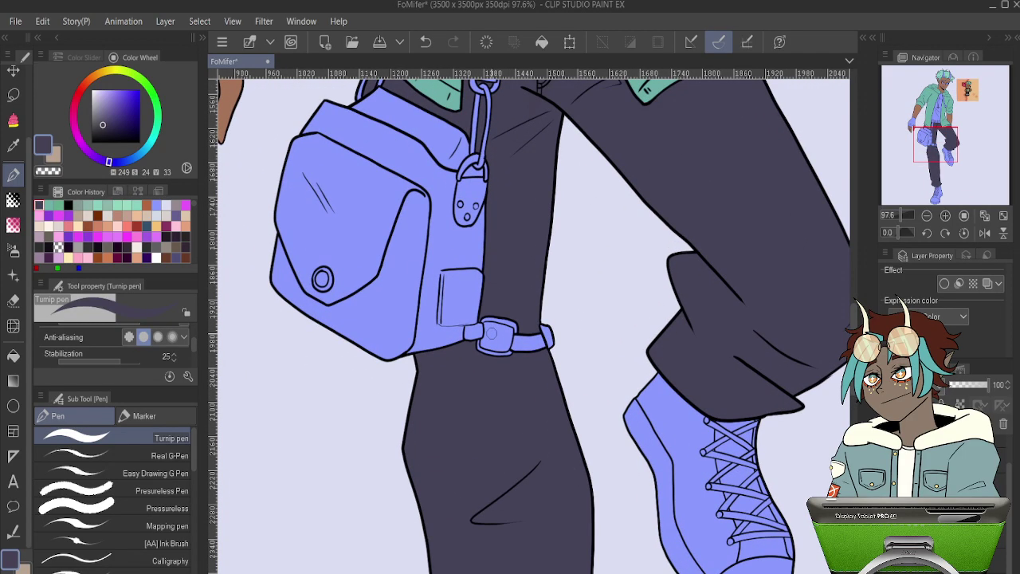
pyautogui.press('g')
pyautogui.click(500, 321)
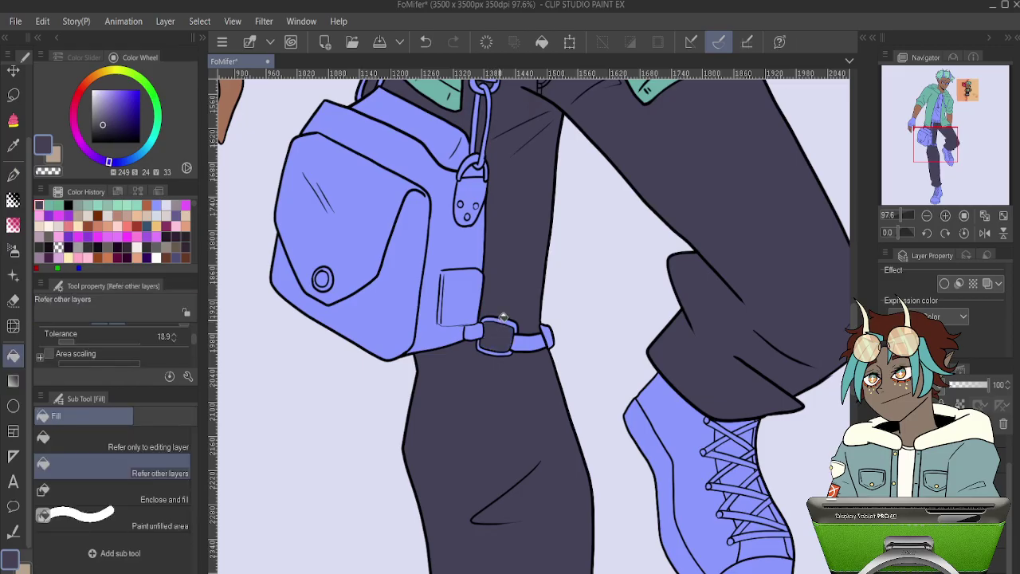
pyautogui.scroll(3, 502, 316)
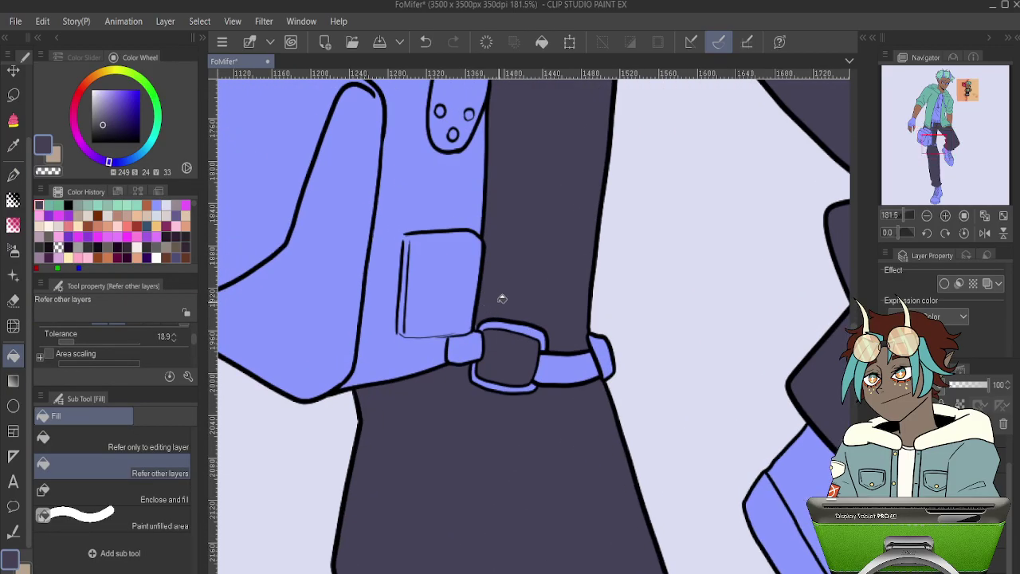
pyautogui.press('p')
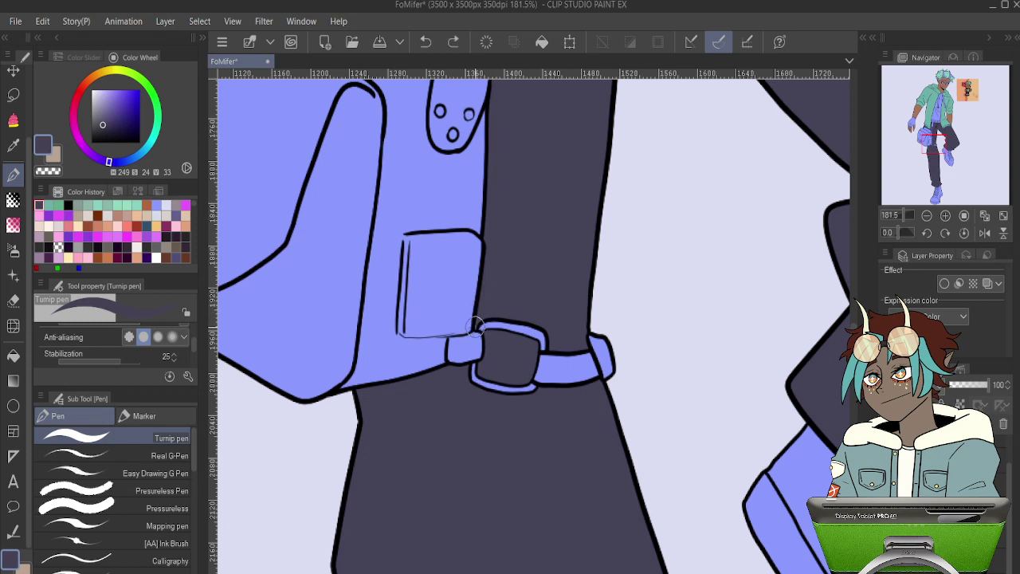
pyautogui.moveTo(474, 327); pyautogui.dragTo(483, 307)
# - Make black the drawing color for inking the lower edge of the bag's small side pocket
pyautogui.scroll(6, 476, 319)
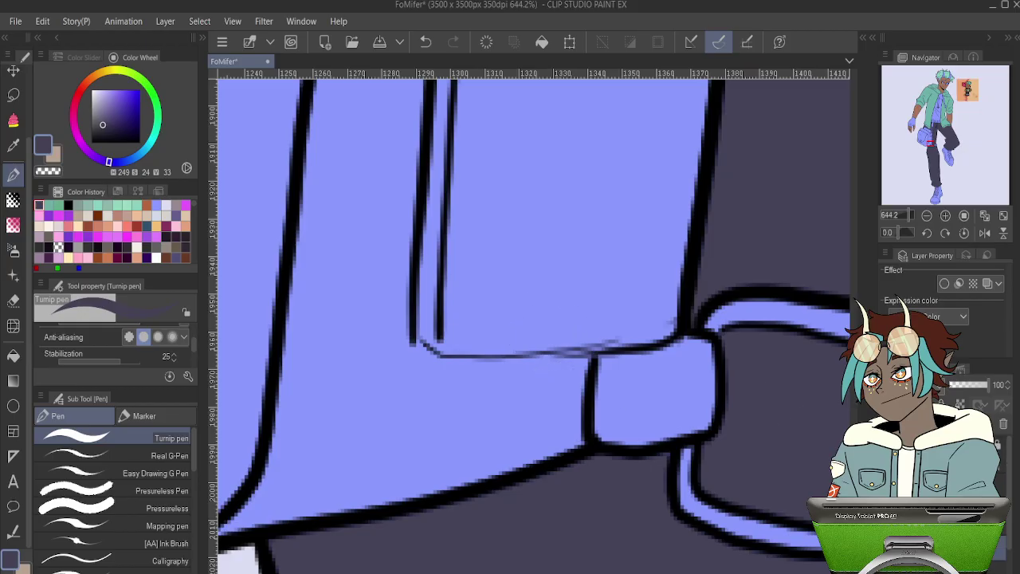
pyautogui.press('x')
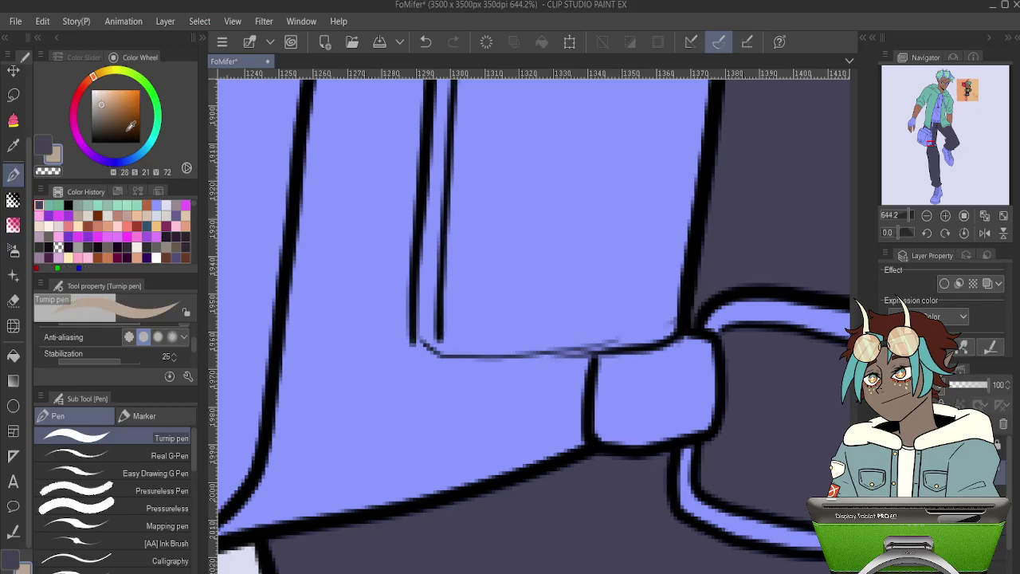
pyautogui.moveTo(125, 123); pyautogui.dragTo(33, 214)
pyautogui.scroll(2, 589, 344)
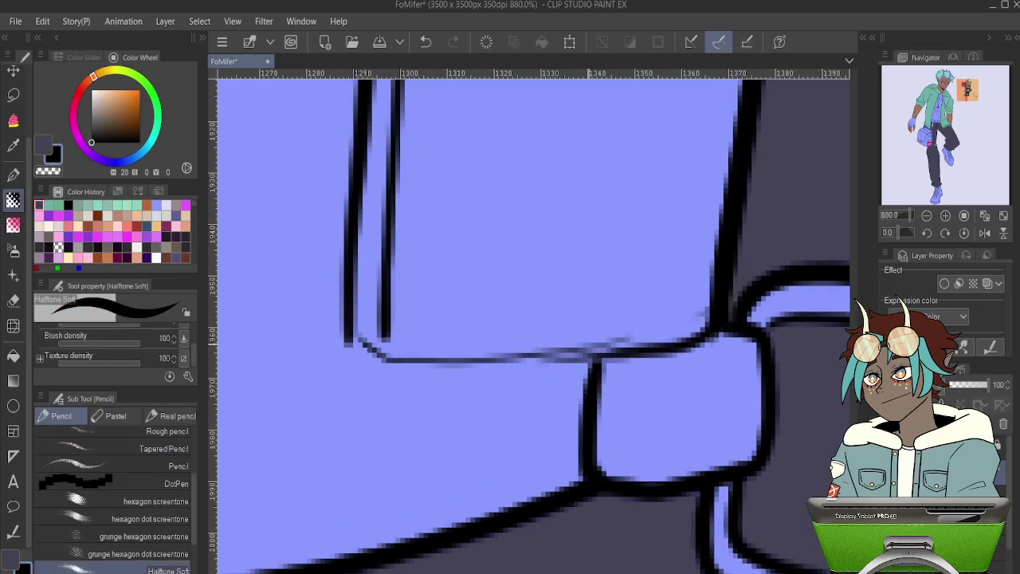
pyautogui.moveTo(600, 349)
pyautogui.mouseDown()
pyautogui.moveTo(646, 346)
pyautogui.moveTo(423, 355)
pyautogui.moveTo(556, 358)
pyautogui.moveTo(694, 343)
pyautogui.mouseUp()
pyautogui.hotkey('ctrl', 'z')
pyautogui.hotkey('ctrl', 'z')
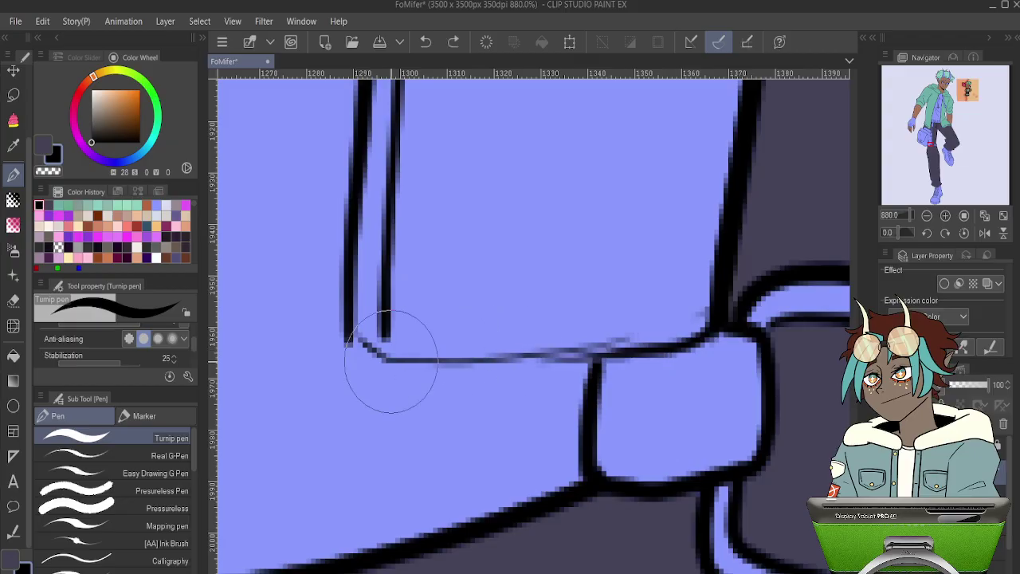
# - Ink the side pocket's bottom edge and lower-left corner with the Turnip pen, and erase the stray marks along it
pyautogui.moveTo(387, 364)
pyautogui.mouseDown()
pyautogui.moveTo(608, 350)
pyautogui.moveTo(710, 308)
pyautogui.mouseUp()
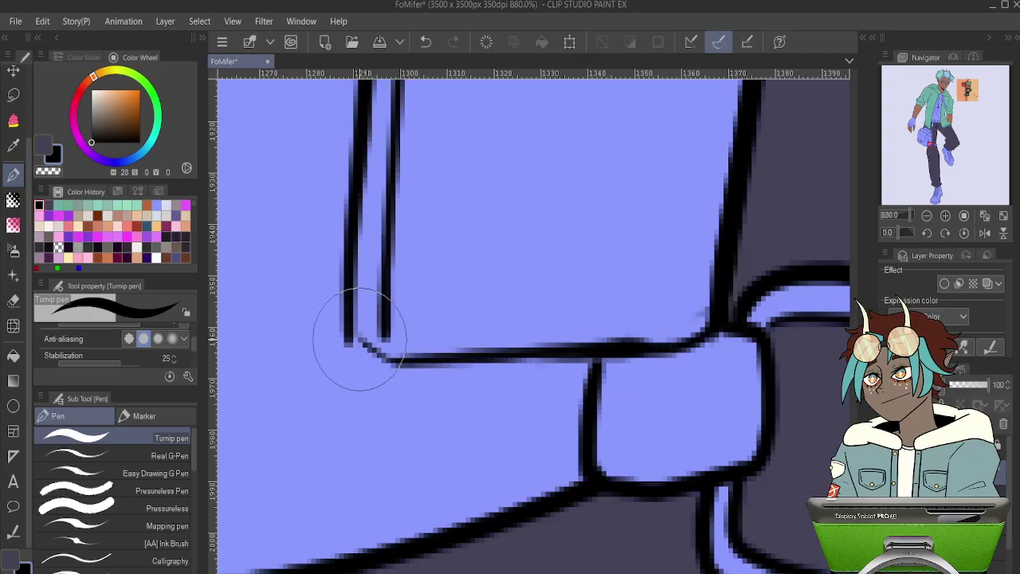
pyautogui.moveTo(341, 323)
pyautogui.mouseDown()
pyautogui.moveTo(359, 346)
pyautogui.moveTo(406, 360)
pyautogui.mouseUp()
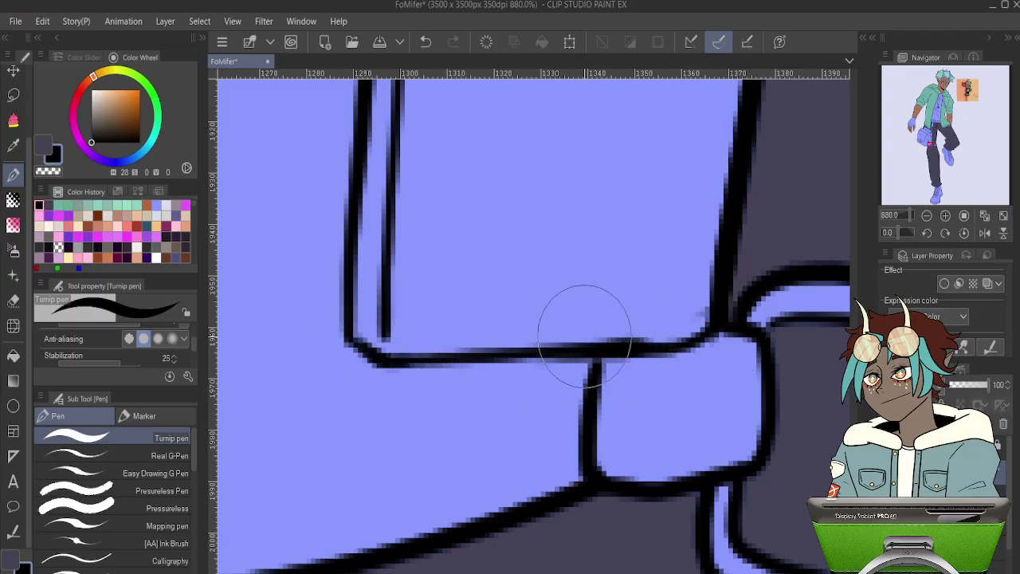
pyautogui.press('e')
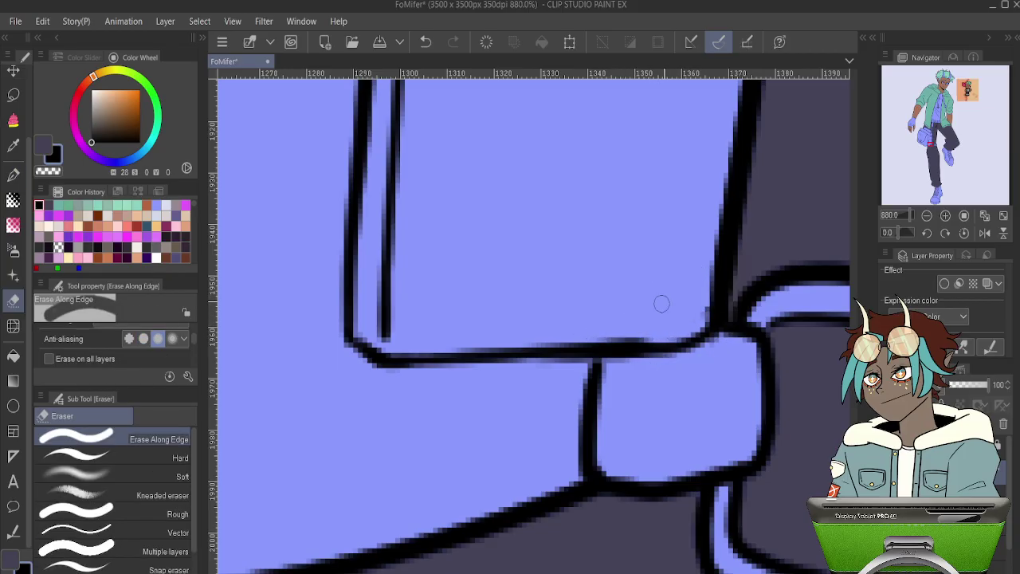
pyautogui.scroll(-10, 661, 303)
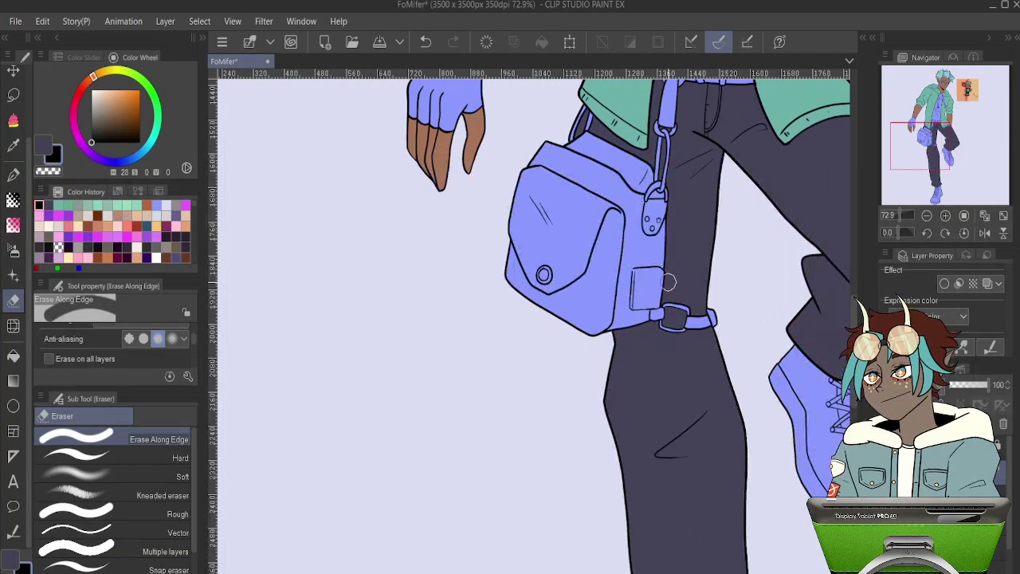
# - Draw the left edge of the side pocket's flap, curving from the upper-left corner down toward a central point
pyautogui.scroll(-2, 668, 282)
pyautogui.scroll(8, 724, 265)
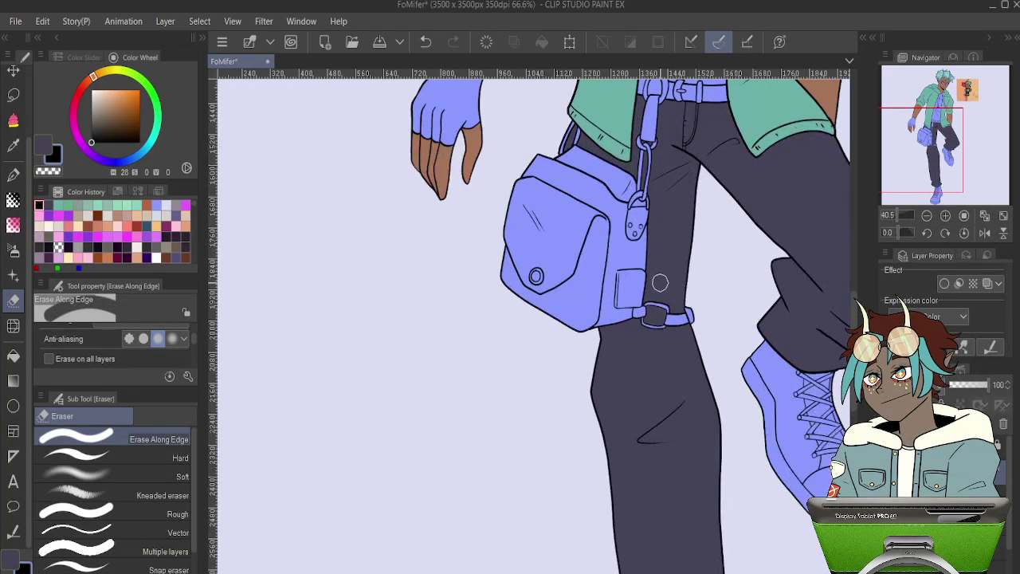
pyautogui.scroll(1, 614, 284)
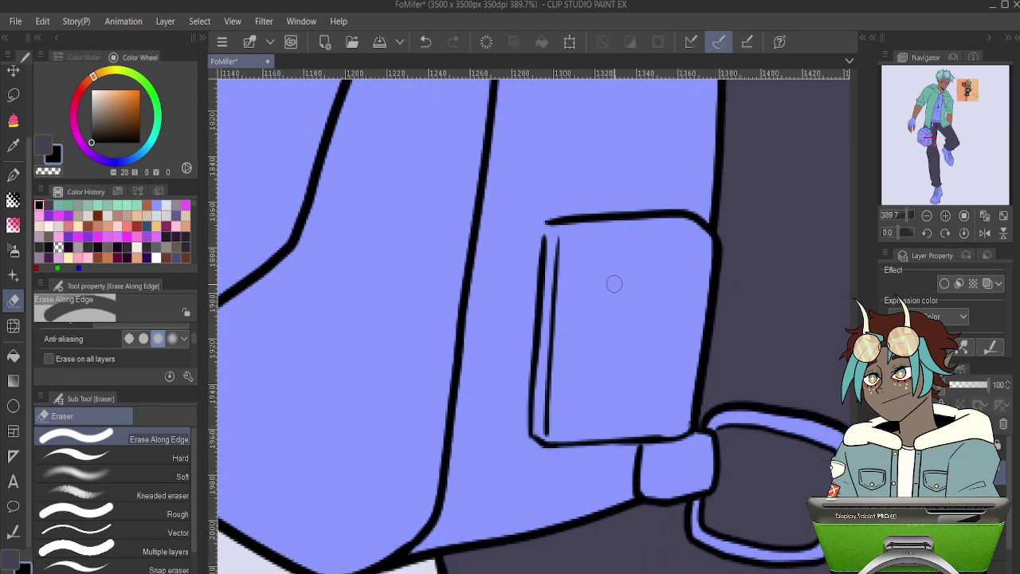
pyautogui.press('p')
pyautogui.moveTo(710, 294); pyautogui.dragTo(683, 330)
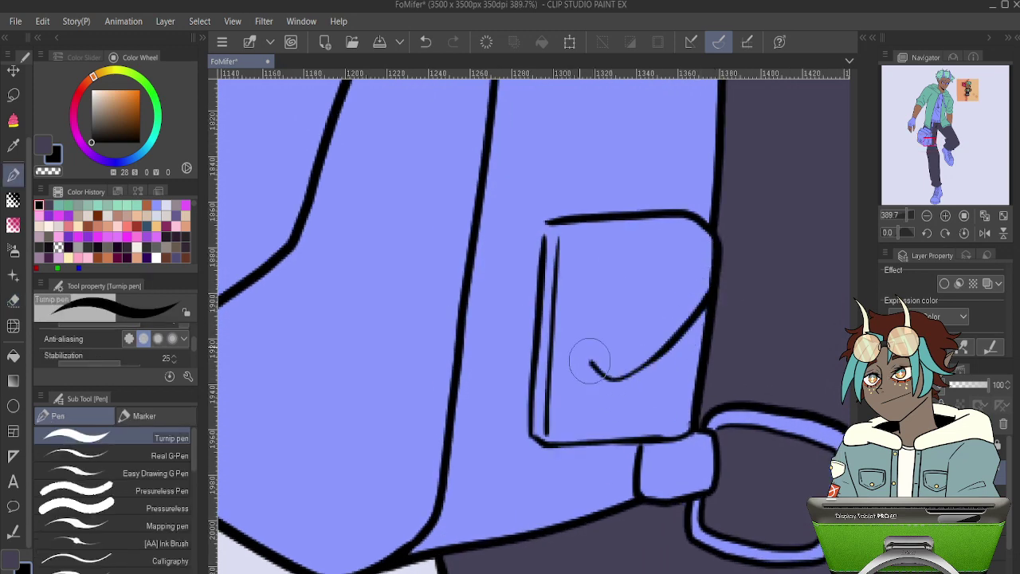
pyautogui.hotkey('ctrl', 'z')
pyautogui.moveTo(547, 237)
pyautogui.mouseDown()
pyautogui.moveTo(569, 327)
pyautogui.moveTo(642, 393)
pyautogui.mouseUp()
pyautogui.moveTo(711, 303)
pyautogui.mouseDown()
pyautogui.moveTo(688, 360)
pyautogui.moveTo(642, 393)
pyautogui.mouseUp()
pyautogui.hotkey('ctrl', 'z')
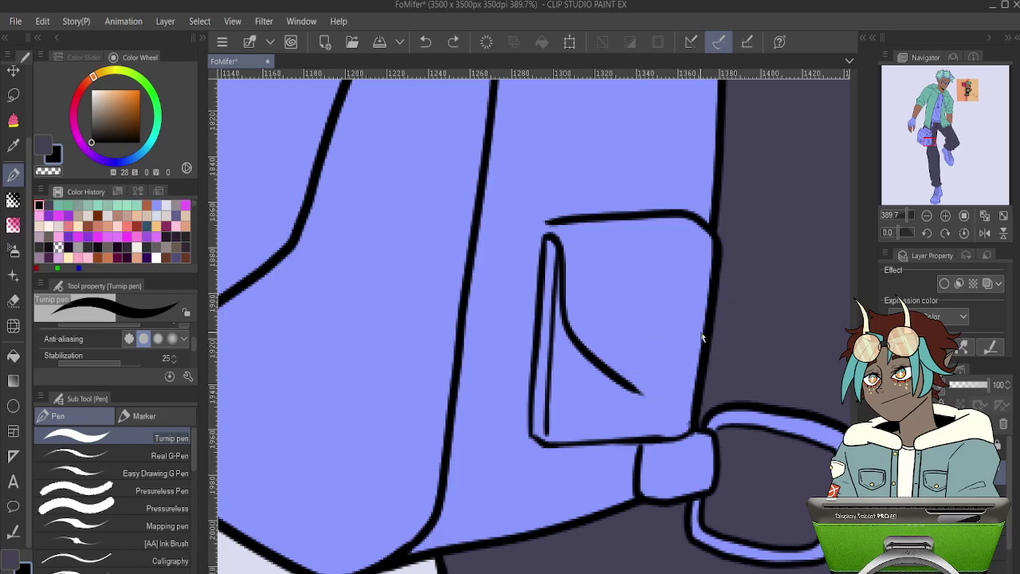
# - Reduce the pen size and draw the flap's right edge from the pocket's side down to the central point
pyautogui.scroll(2, 700, 333)
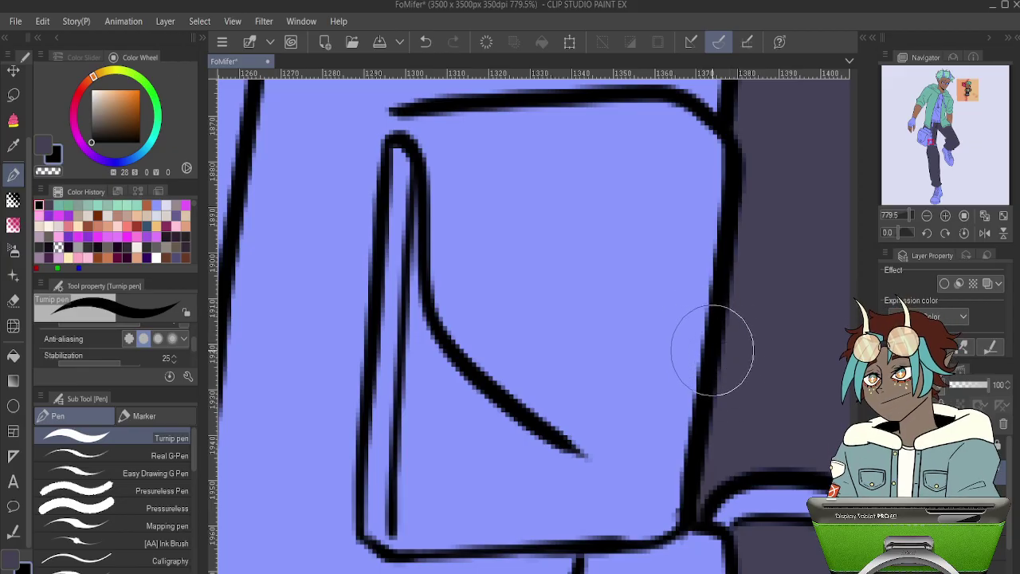
pyautogui.moveTo(709, 346); pyautogui.dragTo(588, 452)
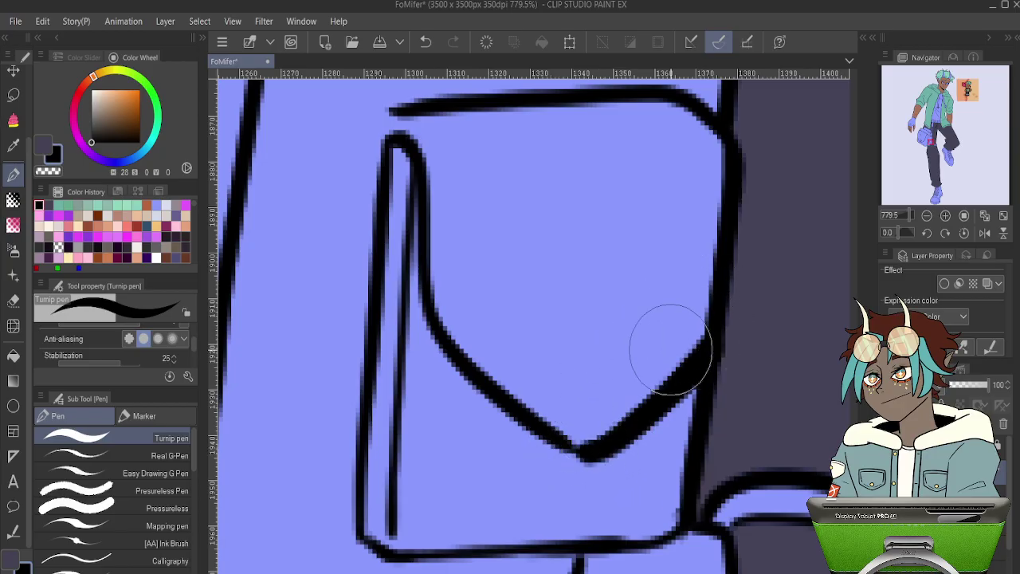
pyautogui.hotkey('ctrl', 'z')
pyautogui.press('[')
pyautogui.press('[')
pyautogui.press('[')
pyautogui.press('[')
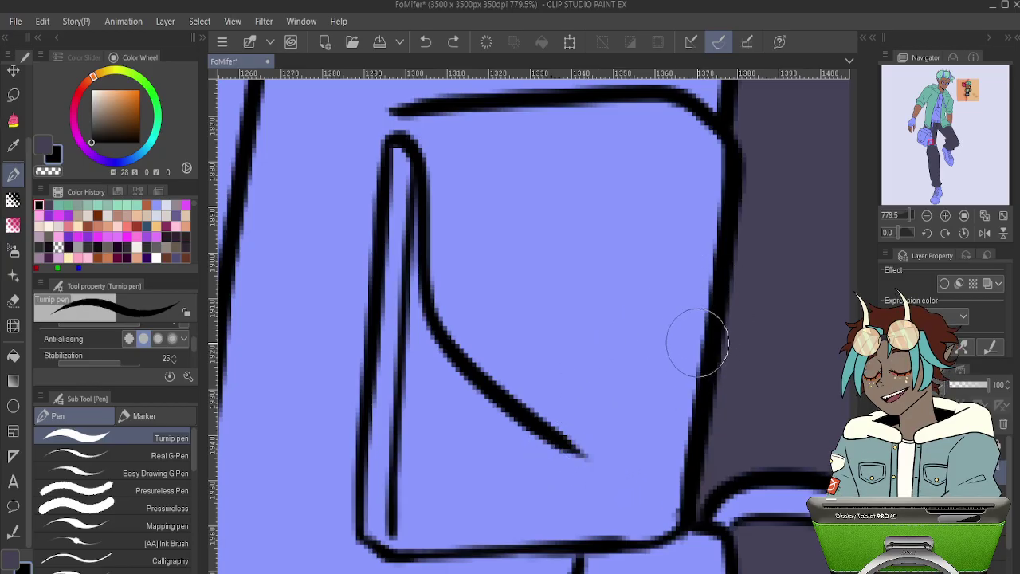
pyautogui.moveTo(715, 327)
pyautogui.mouseDown()
pyautogui.moveTo(620, 443)
pyautogui.moveTo(582, 446)
pyautogui.mouseUp()
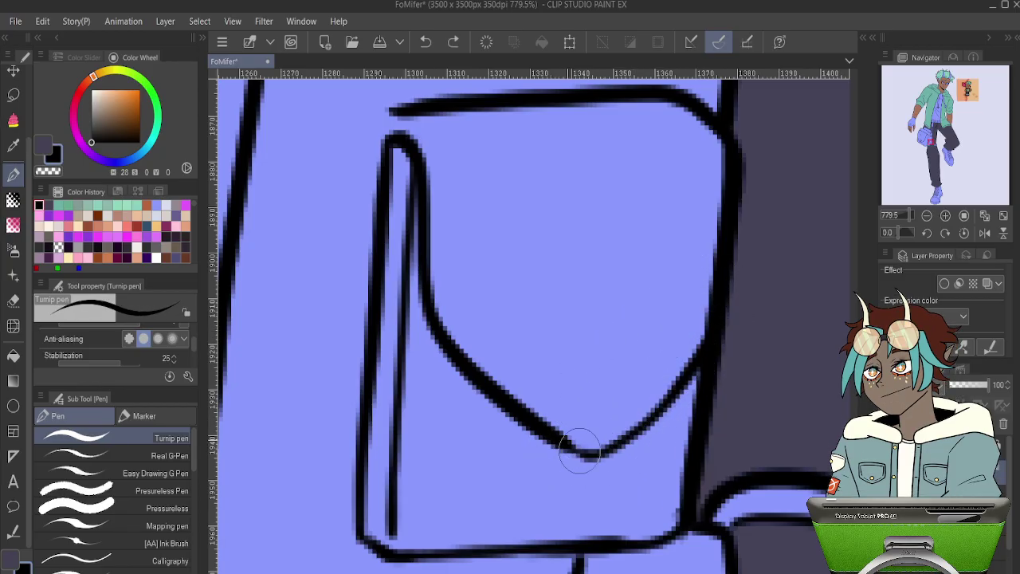
pyautogui.hotkey('ctrl', 'z')
pyautogui.moveTo(701, 351)
pyautogui.mouseDown()
pyautogui.moveTo(644, 418)
pyautogui.moveTo(587, 449)
pyautogui.mouseUp()
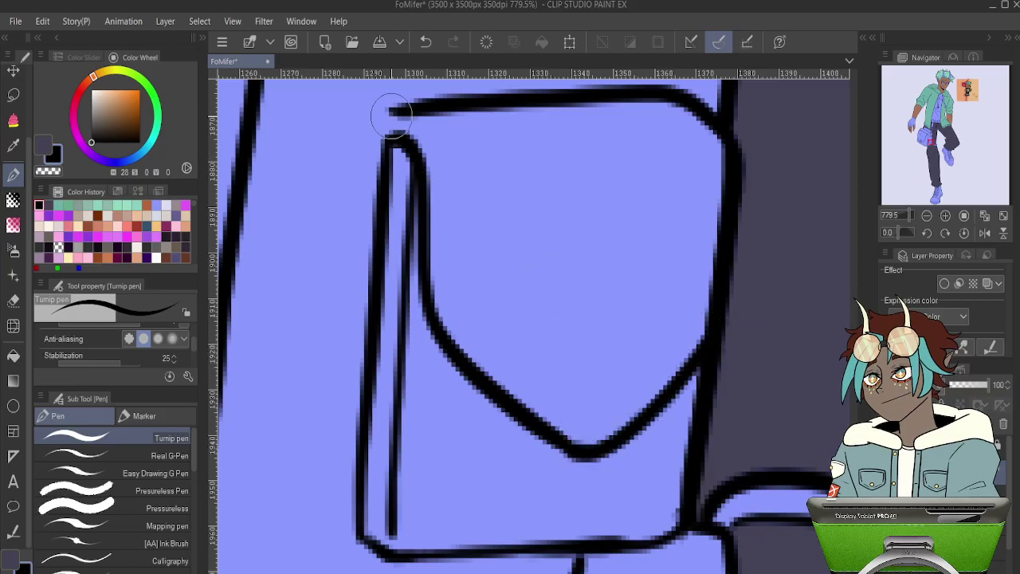
# - Close the gap at the pocket's upper-left corner and draw a round button with an inner ring above the flap's tip
pyautogui.moveTo(389, 113); pyautogui.dragTo(384, 137)
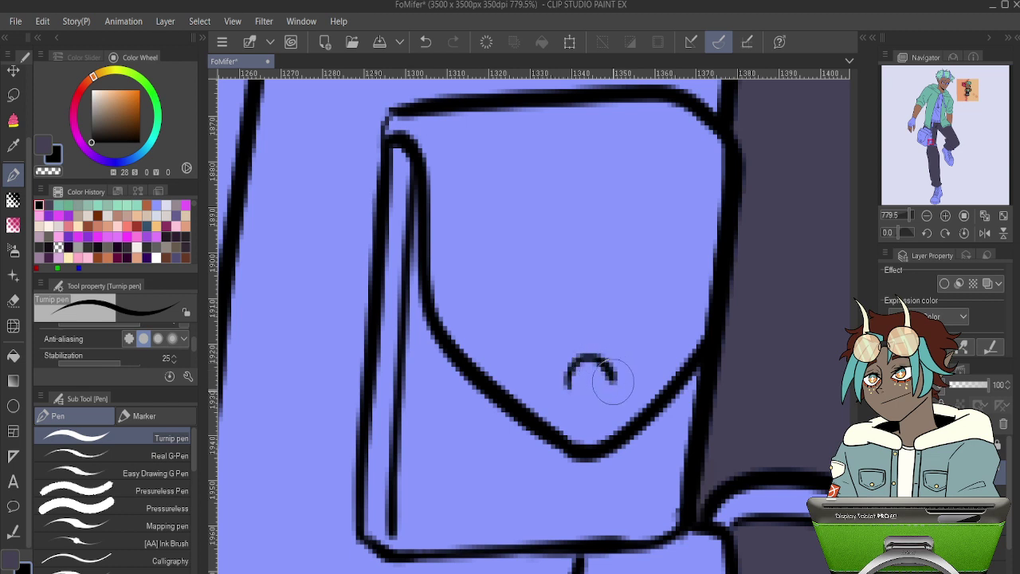
pyautogui.moveTo(569, 366)
pyautogui.mouseDown()
pyautogui.moveTo(600, 363)
pyautogui.moveTo(607, 400)
pyautogui.moveTo(574, 411)
pyautogui.moveTo(563, 377)
pyautogui.moveTo(588, 354)
pyautogui.mouseUp()
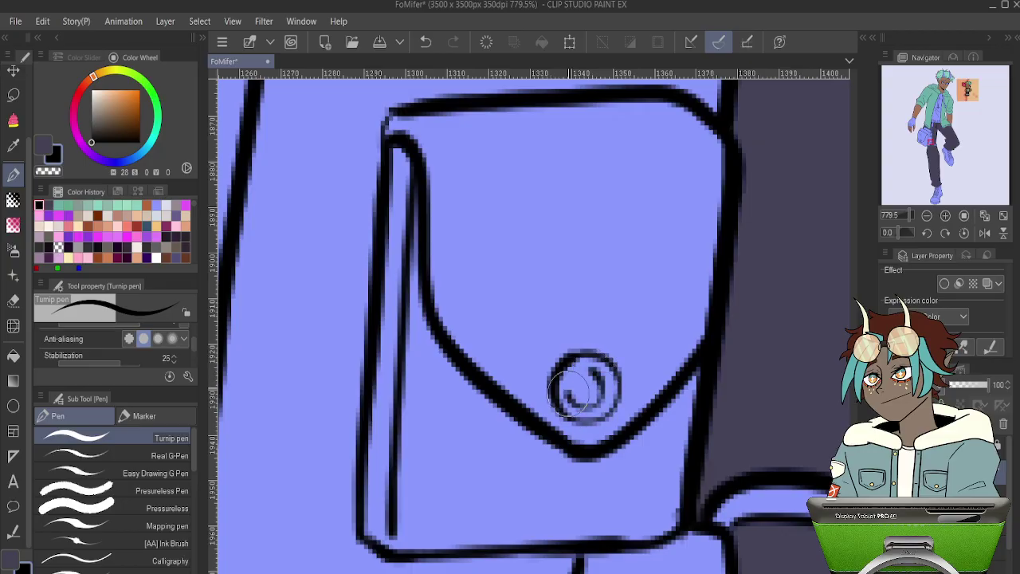
pyautogui.hotkey('ctrl', 'z')
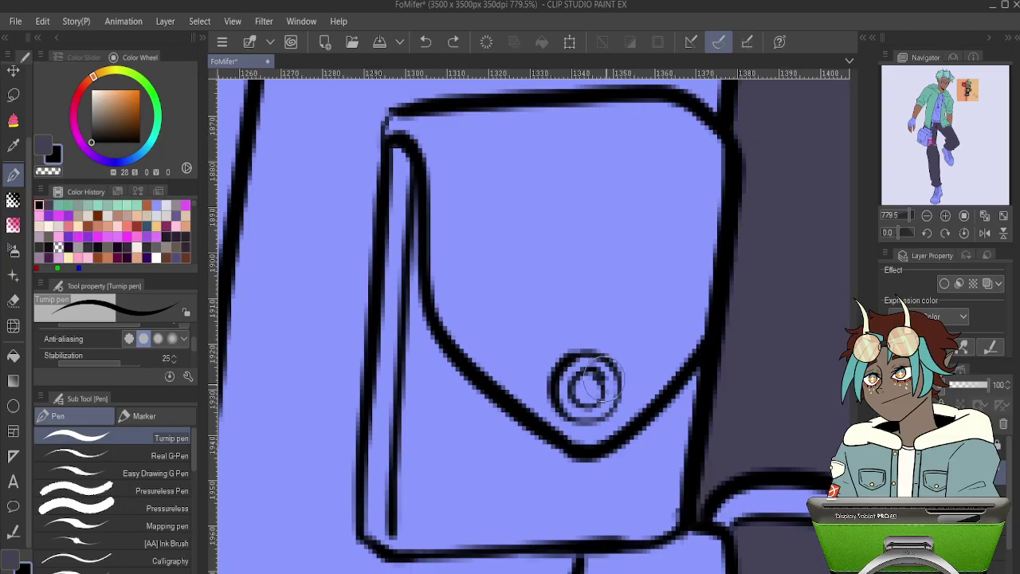
pyautogui.scroll(-10, 587, 394)
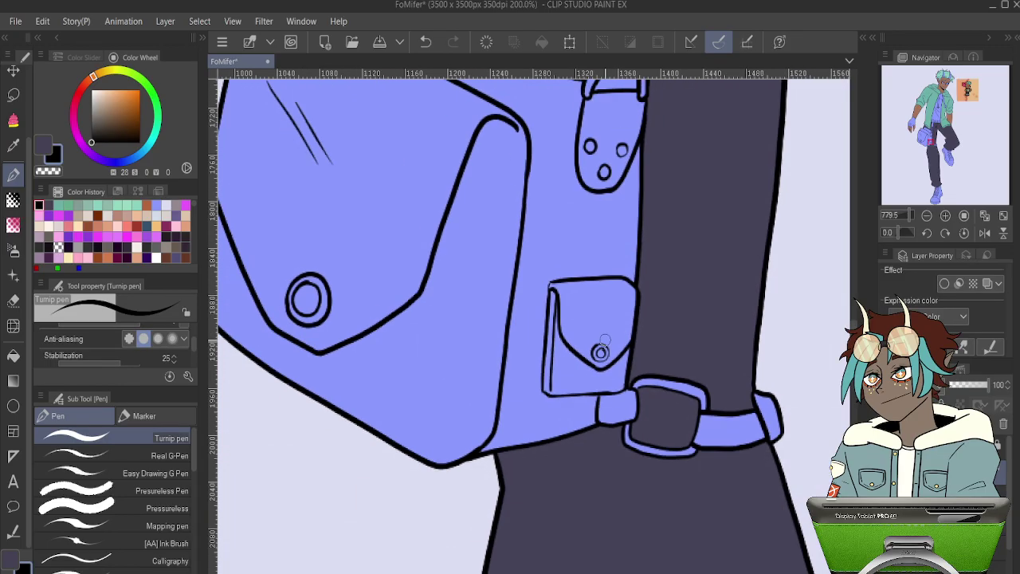
# - Fill both of the character's horns with the pale yellow sampled from the horn on the reference sprite
pyautogui.scroll(-5, 521, 359)
pyautogui.scroll(2, 521, 359)
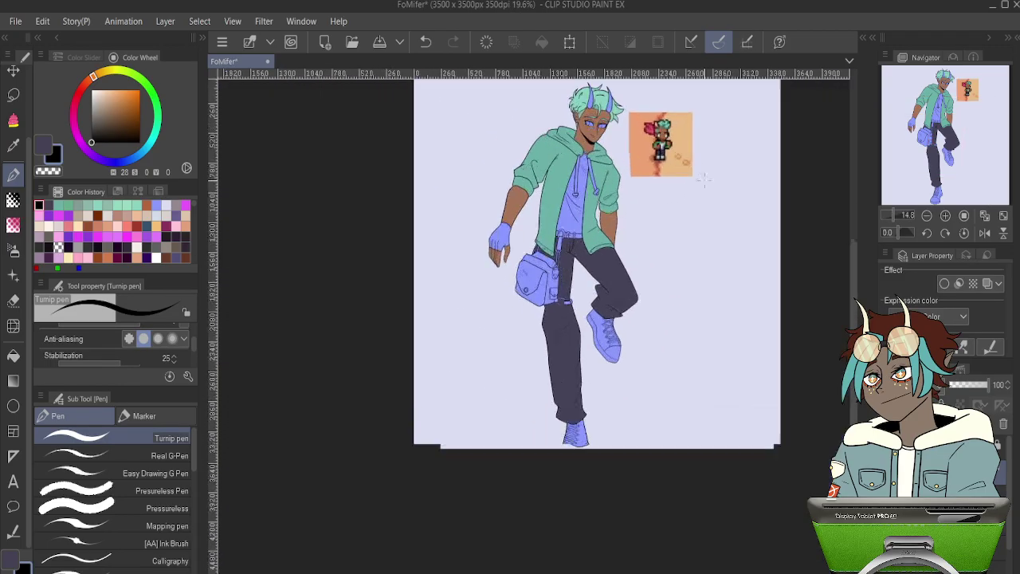
pyautogui.scroll(6, 662, 186)
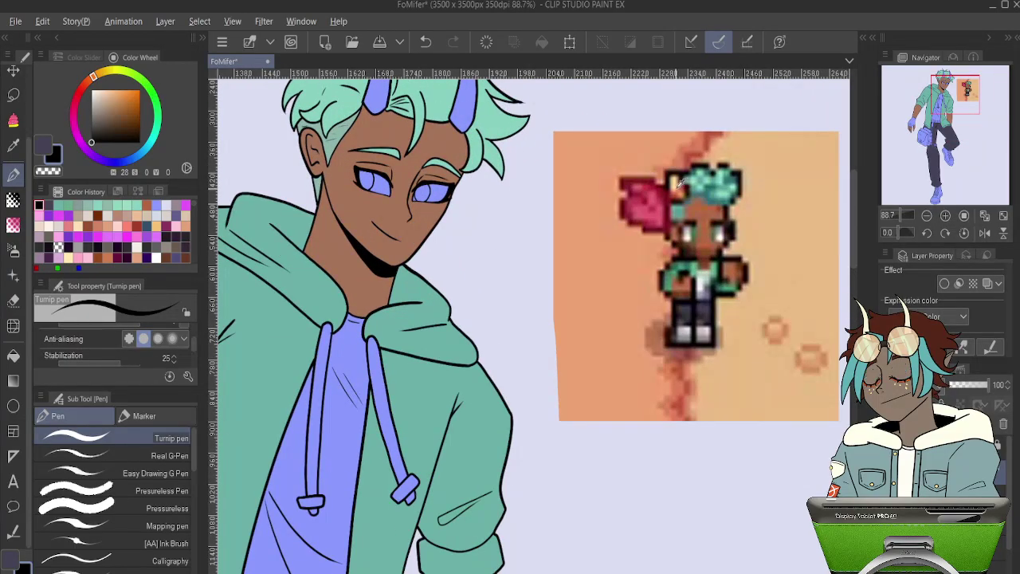
pyautogui.keyDown('alt'); pyautogui.click(679, 183); pyautogui.keyUp('alt')
pyautogui.scroll(-4, 674, 183)
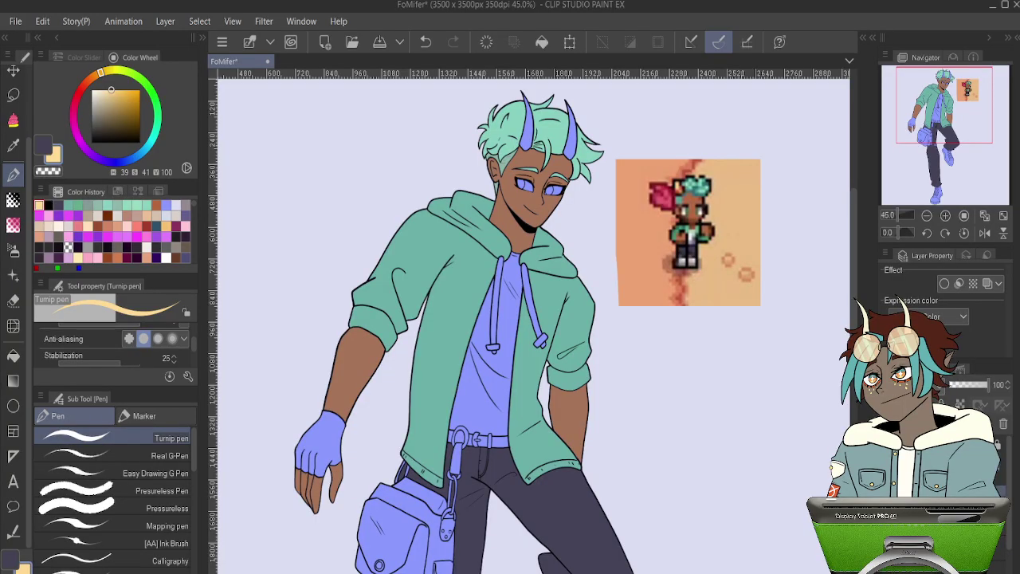
pyautogui.scroll(2, 574, 148)
pyautogui.scroll(1, 573, 140)
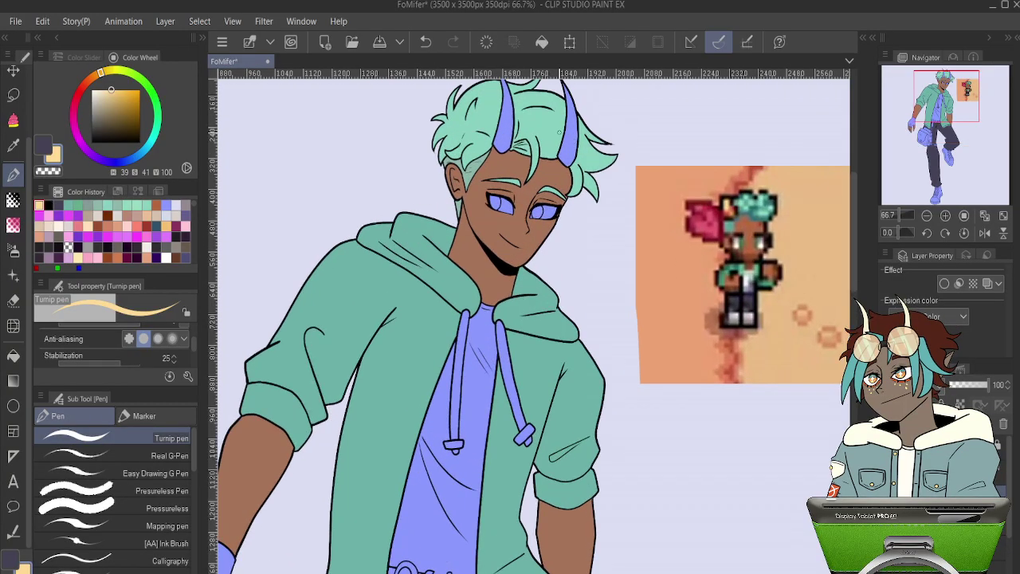
pyautogui.press('g')
pyautogui.click(506, 119)
pyautogui.click(569, 132)
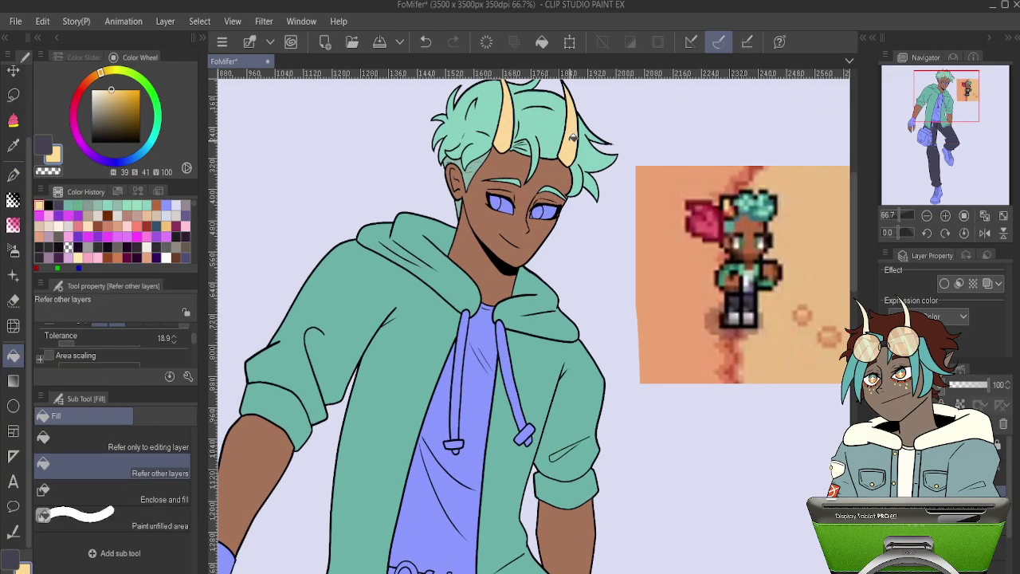
# - Try the orange shade sampled from the base of the reference sprite's horn on one of the character's horns
pyautogui.scroll(-3, 590, 152)
pyautogui.scroll(6, 670, 164)
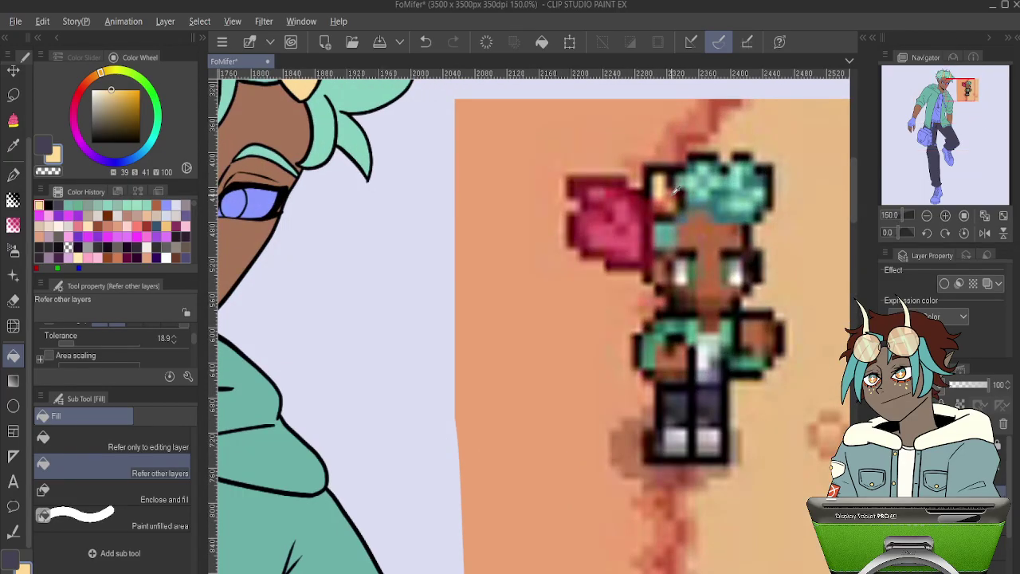
pyautogui.keyDown('alt'); pyautogui.click(673, 188); pyautogui.keyUp('alt')
pyautogui.scroll(-2, 674, 189)
pyautogui.scroll(4, 603, 189)
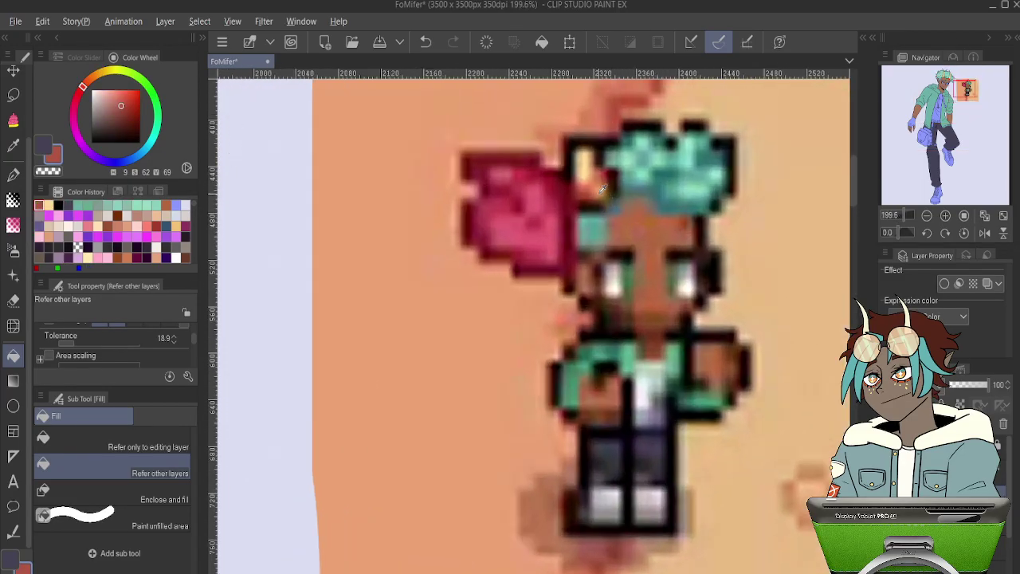
pyautogui.keyDown('alt'); pyautogui.click(604, 189); pyautogui.keyUp('alt')
pyautogui.scroll(-4, 603, 189)
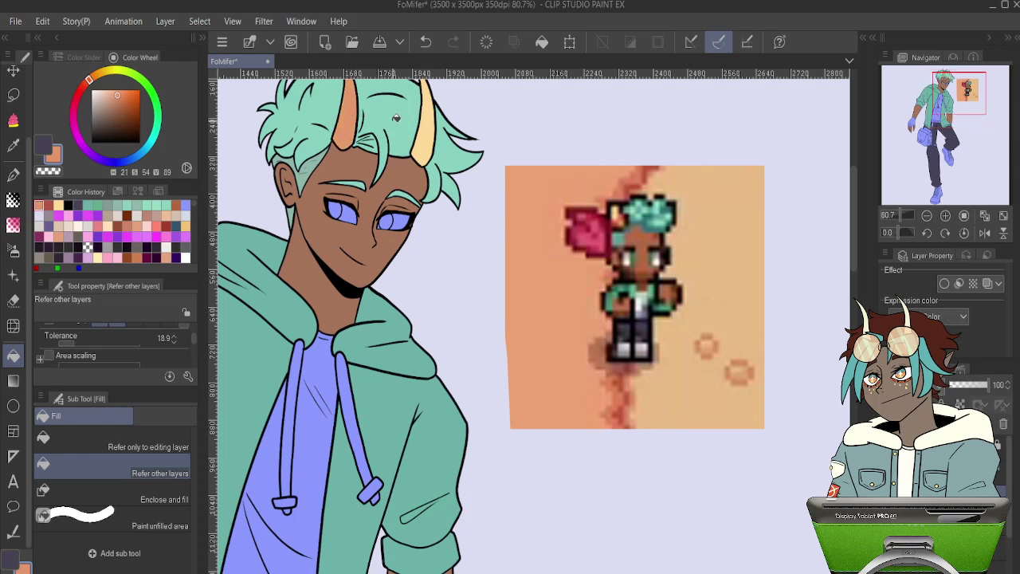
pyautogui.scroll(-4, 396, 117)
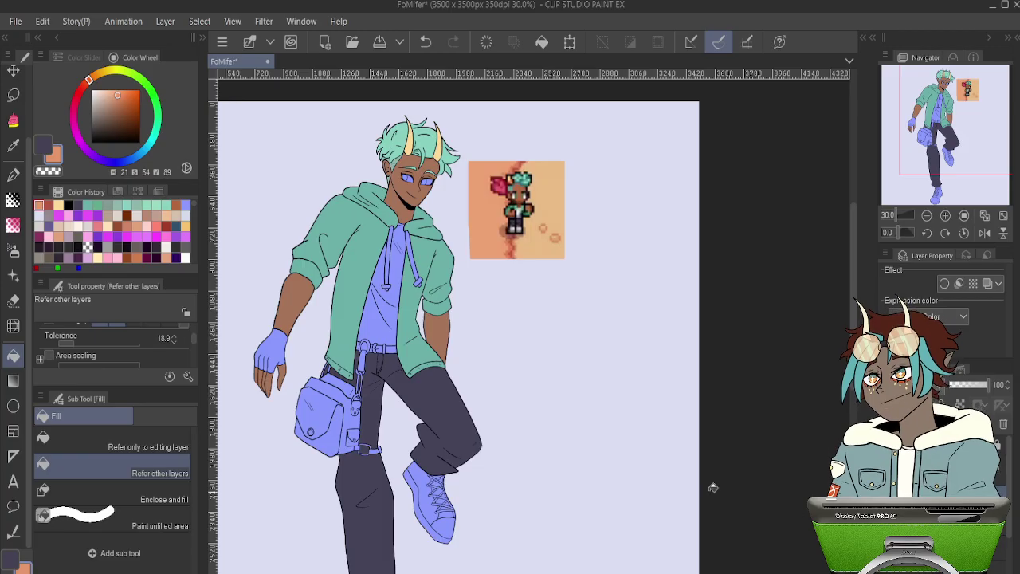
pyautogui.scroll(4, 511, 375)
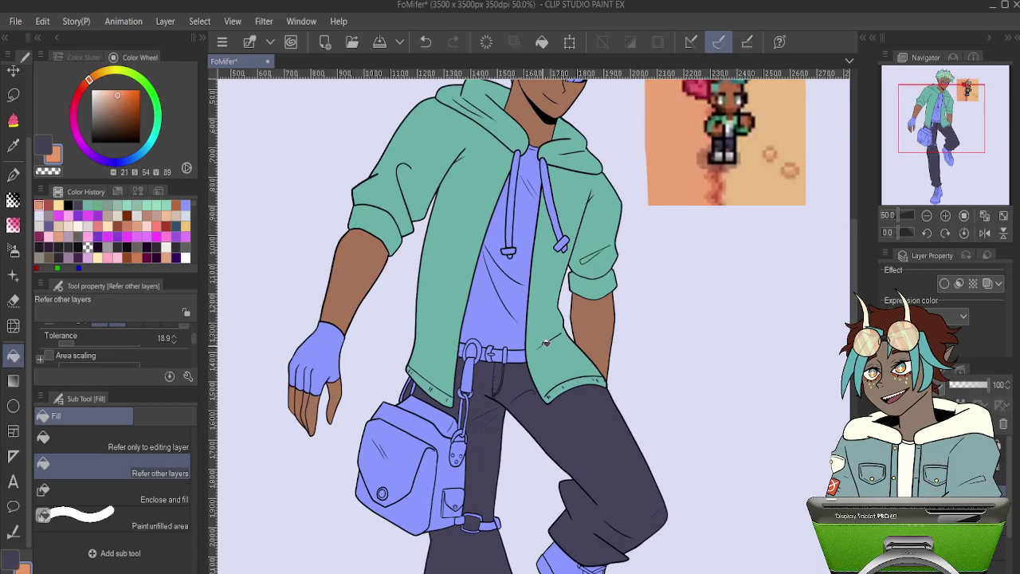
pyautogui.scroll(-3, 447, 361)
pyautogui.scroll(3, 586, 201)
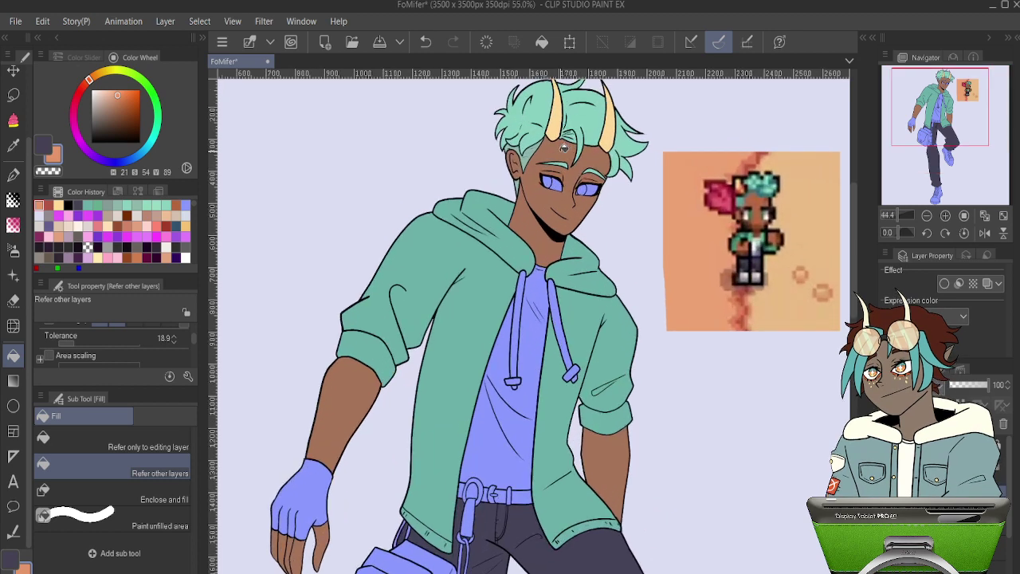
# - Sample the pale yellow from the character's horn and fill the outer ring of the button on the bag's front flap
pyautogui.keyDown('alt'); pyautogui.click(608, 126); pyautogui.keyUp('alt')
pyautogui.scroll(-3, 600, 225)
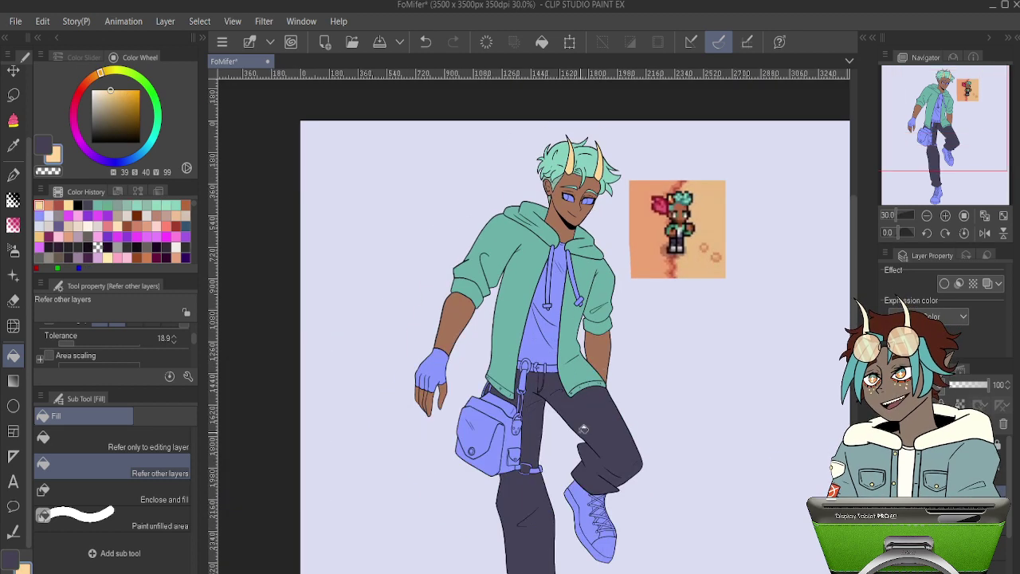
pyautogui.scroll(5, 510, 400)
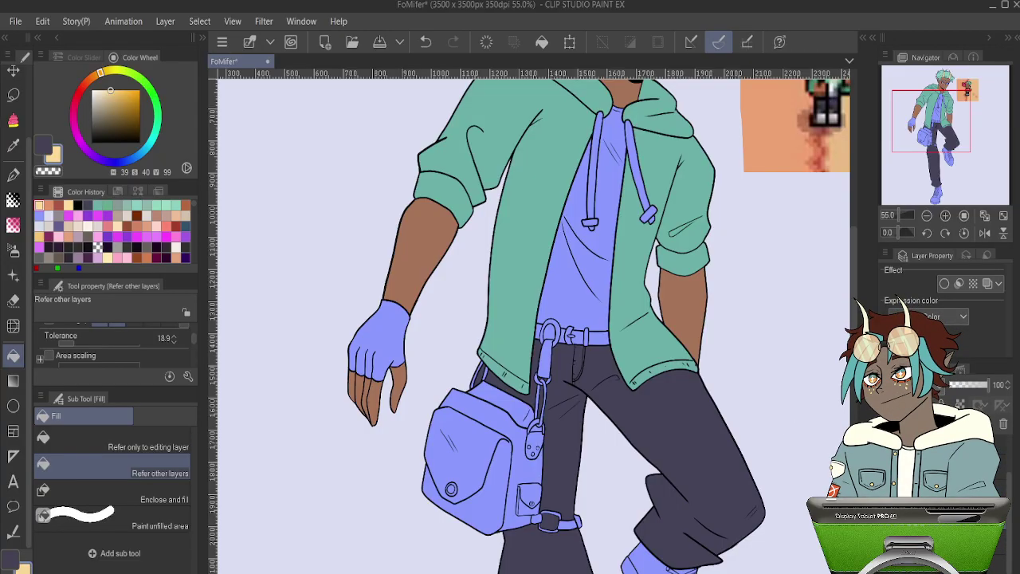
pyautogui.scroll(8, 458, 491)
pyautogui.click(451, 476)
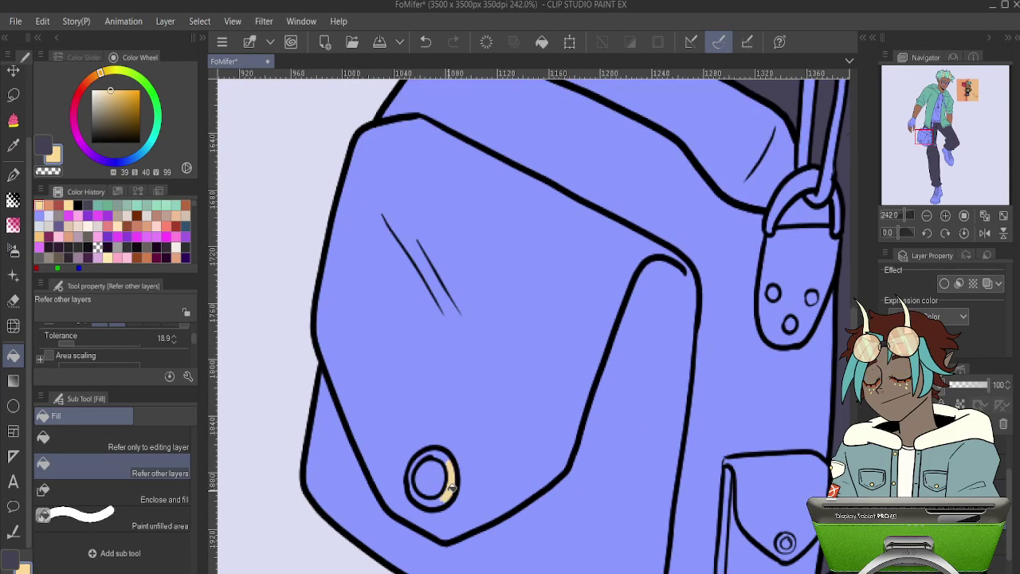
pyautogui.click(449, 454)
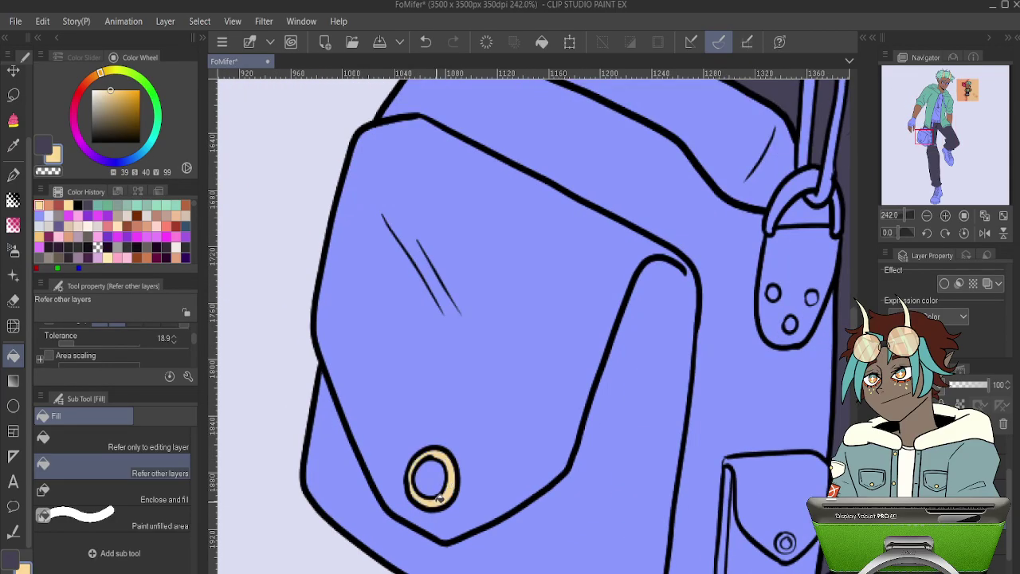
# - Fill the three rivets on the bag's strap tab with pale yellow and start filling the side pocket's button ring
pyautogui.scroll(-2, 440, 499)
pyautogui.scroll(5, 660, 520)
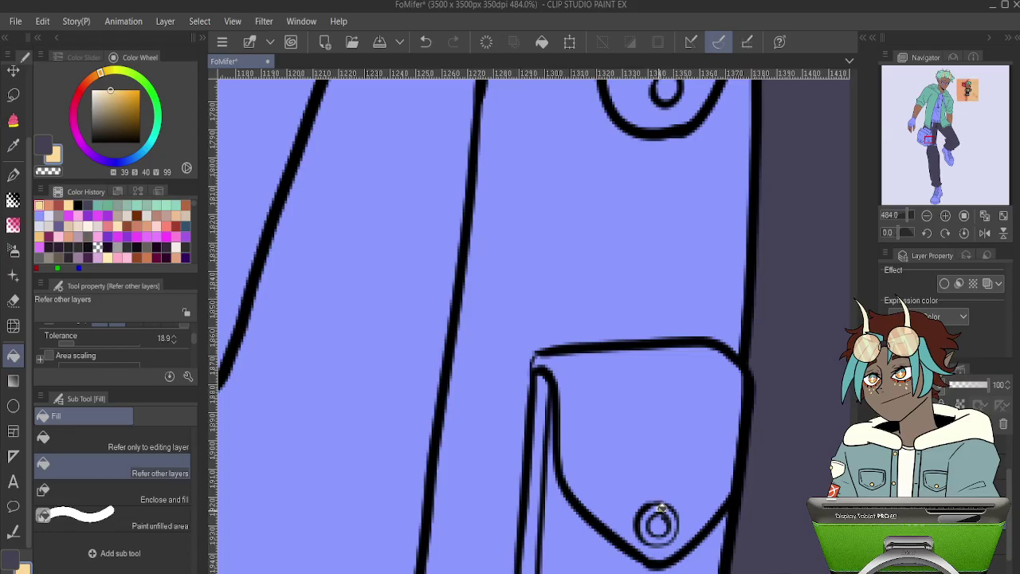
pyautogui.scroll(-2, 661, 508)
pyautogui.scroll(1, 697, 514)
pyautogui.click(650, 221)
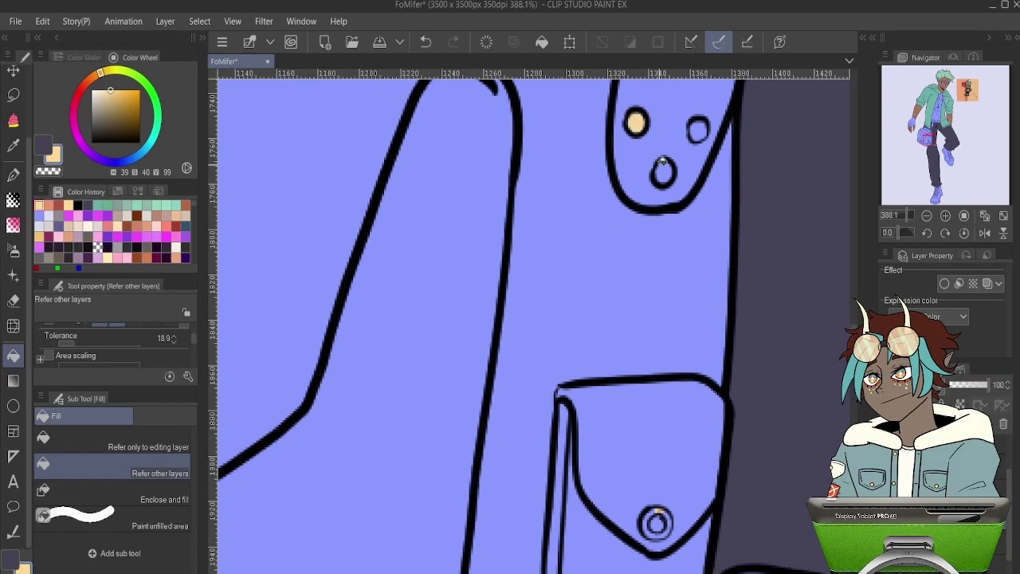
pyautogui.click(698, 131)
# - Paint the outer ring of the side pocket's button pale yellow with the Turnip pen, redoing the first stroke
pyautogui.scroll(3, 678, 470)
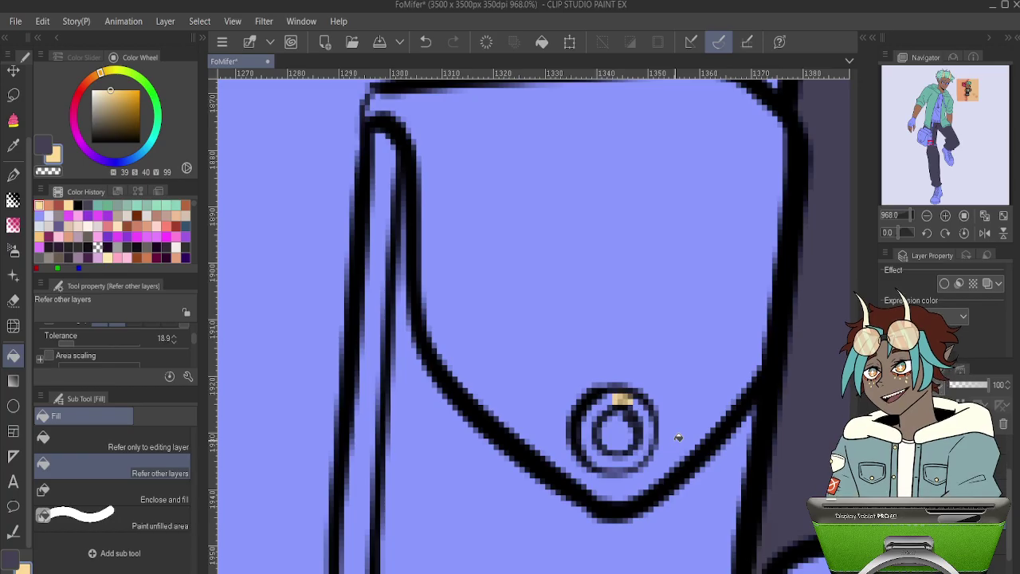
pyautogui.press('p')
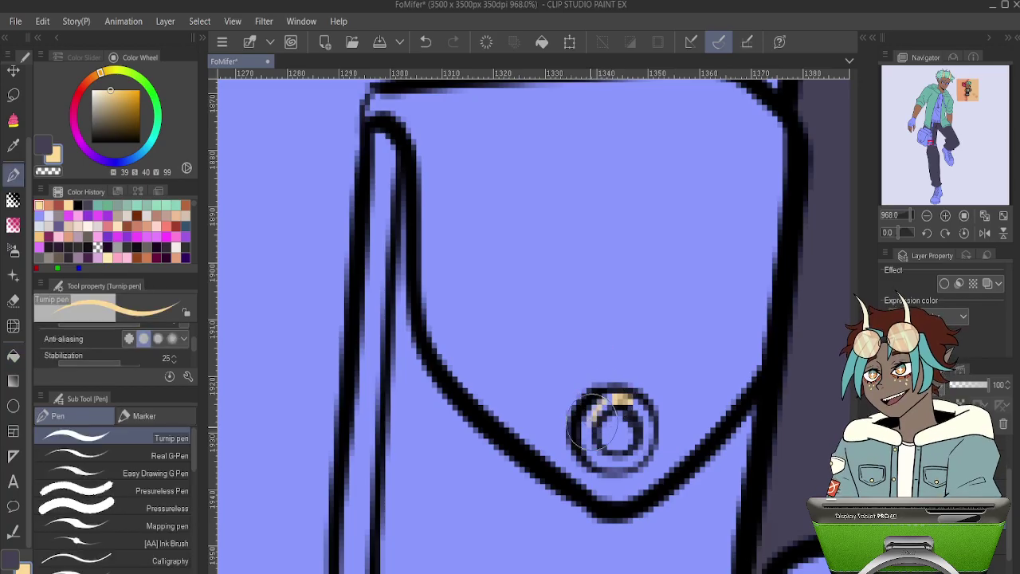
pyautogui.moveTo(626, 397)
pyautogui.mouseDown()
pyautogui.moveTo(586, 435)
pyautogui.moveTo(598, 466)
pyautogui.moveTo(630, 410)
pyautogui.moveTo(618, 434)
pyautogui.mouseUp()
pyautogui.hotkey('ctrl', 'z')
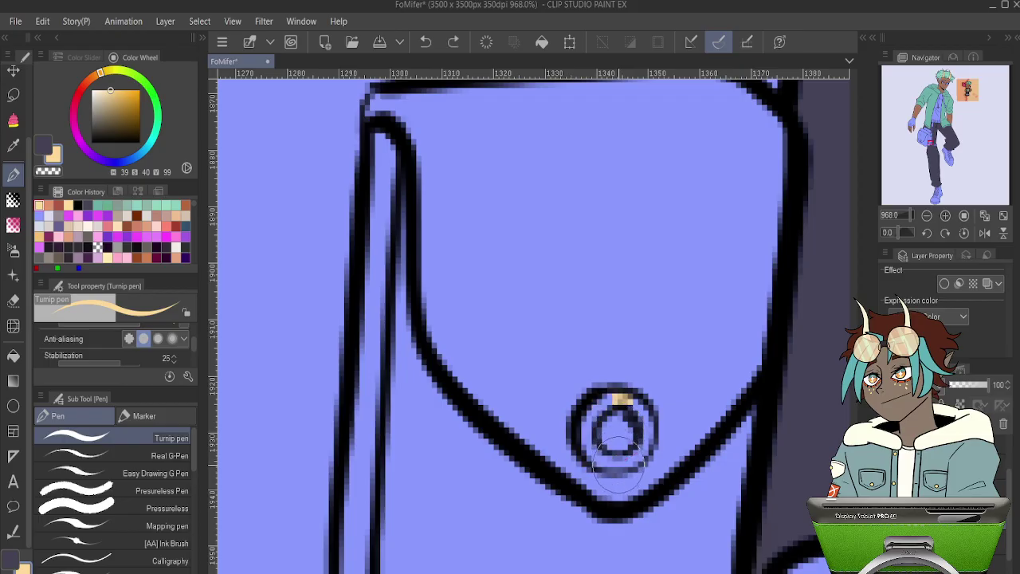
pyautogui.moveTo(620, 404)
pyautogui.mouseDown()
pyautogui.moveTo(647, 435)
pyautogui.moveTo(628, 461)
pyautogui.moveTo(604, 461)
pyautogui.moveTo(593, 451)
pyautogui.moveTo(613, 463)
pyautogui.moveTo(587, 446)
pyautogui.moveTo(603, 402)
pyautogui.mouseUp()
pyautogui.scroll(-5, 596, 422)
pyautogui.scroll(-3, 604, 424)
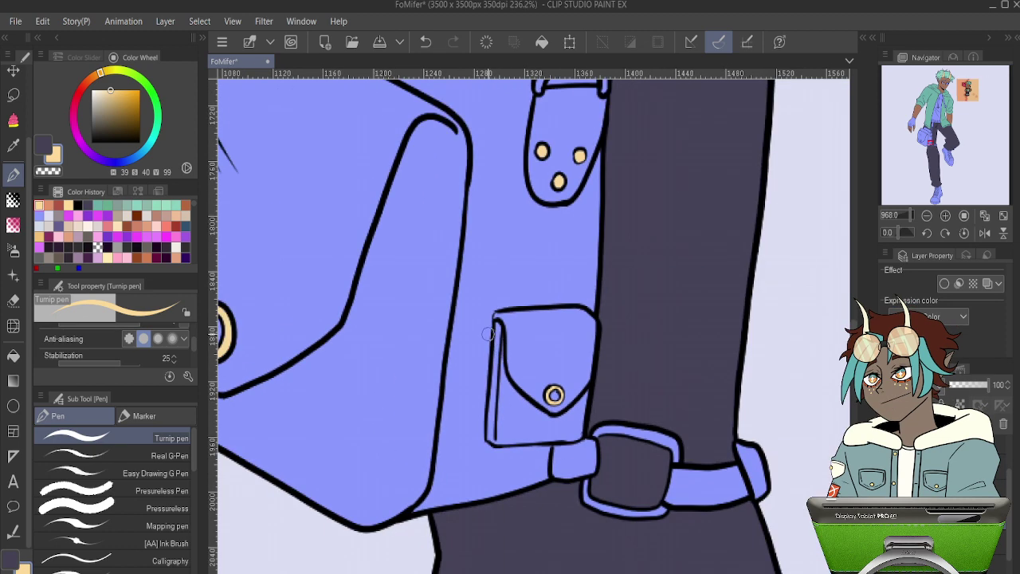
# - Fill the upper and lower parts of the thigh strap's buckle frame with pale yellow
pyautogui.scroll(2, 606, 412)
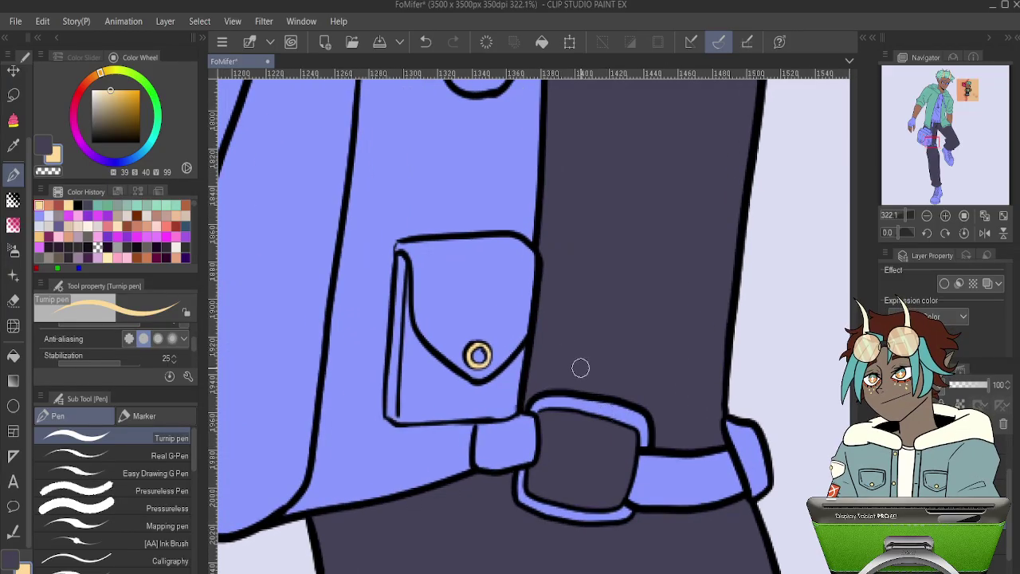
pyautogui.press('g')
pyautogui.click(625, 415)
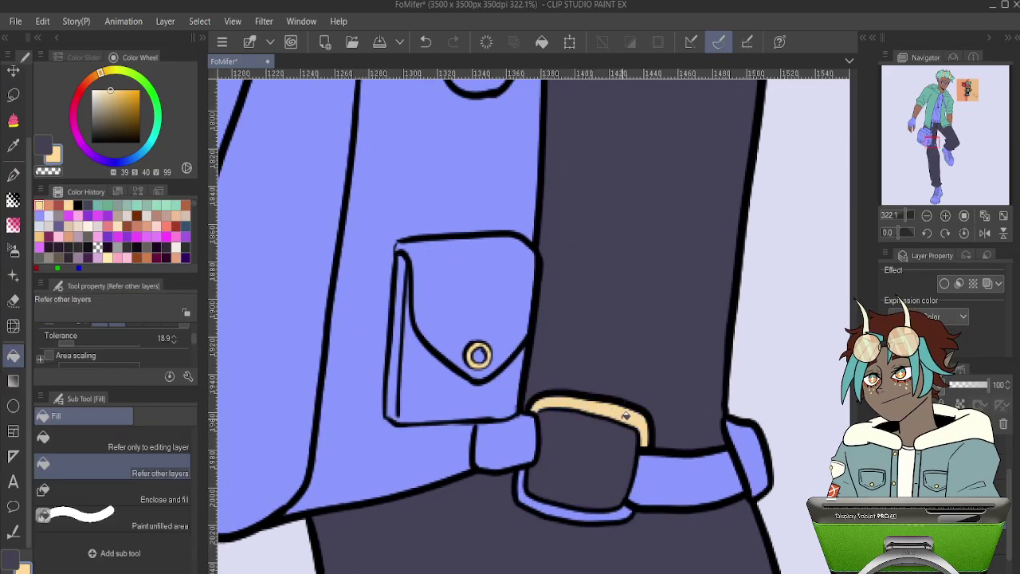
pyautogui.click(539, 502)
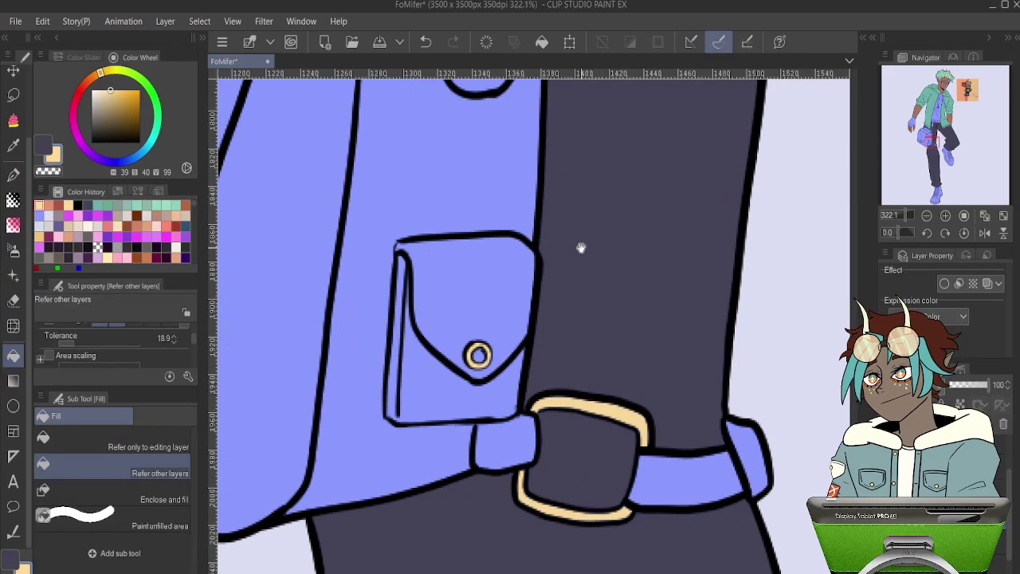
# - Fill the bag's D-ring, the long connecting link and the ring below the belt strap with pale yellow
pyautogui.moveTo(581, 248); pyautogui.dragTo(604, 452)
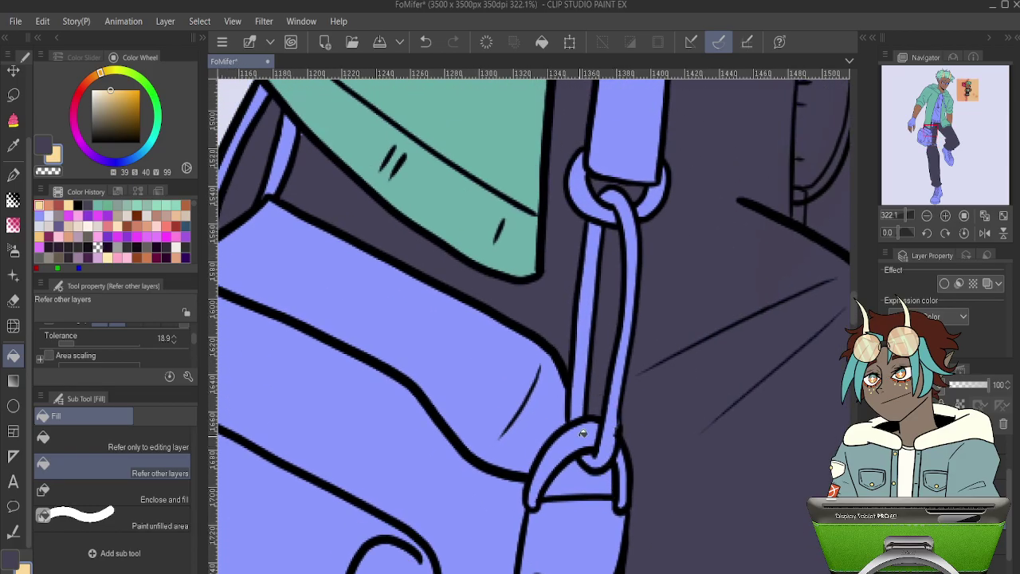
pyautogui.click(583, 433)
pyautogui.click(604, 423)
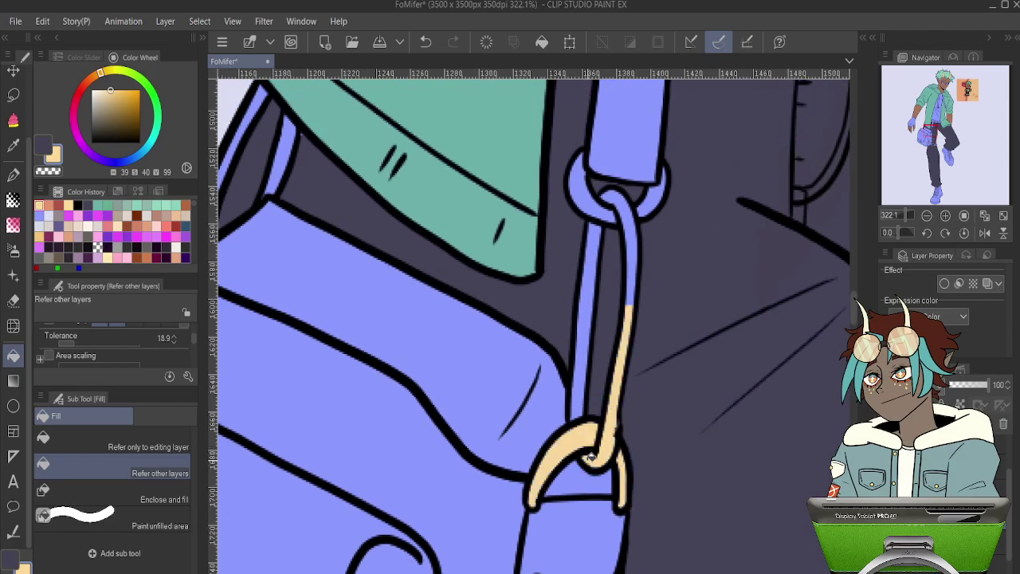
pyautogui.click(576, 364)
pyautogui.moveTo(629, 277); pyautogui.dragTo(615, 434)
pyautogui.click(613, 367)
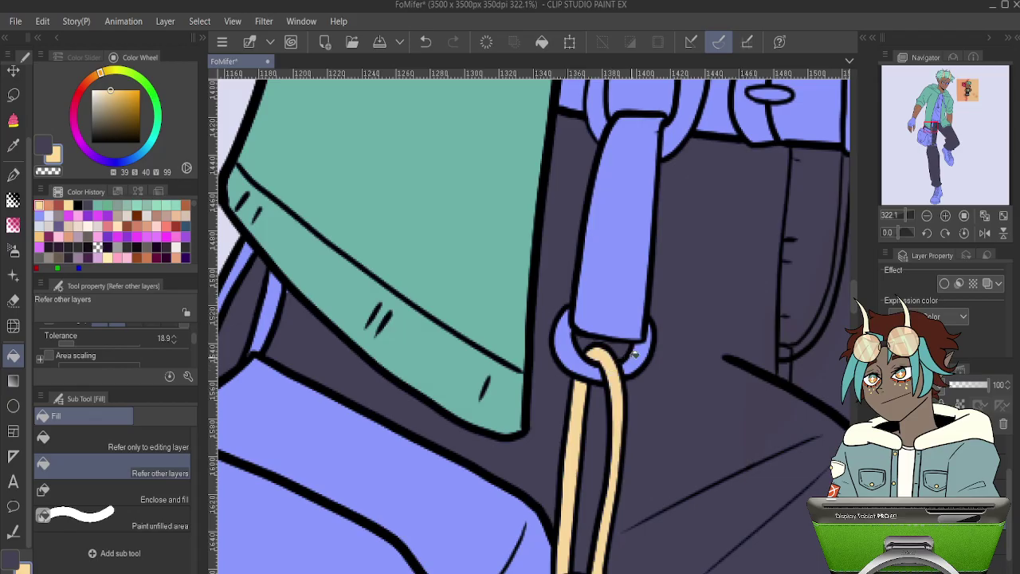
pyautogui.click(638, 349)
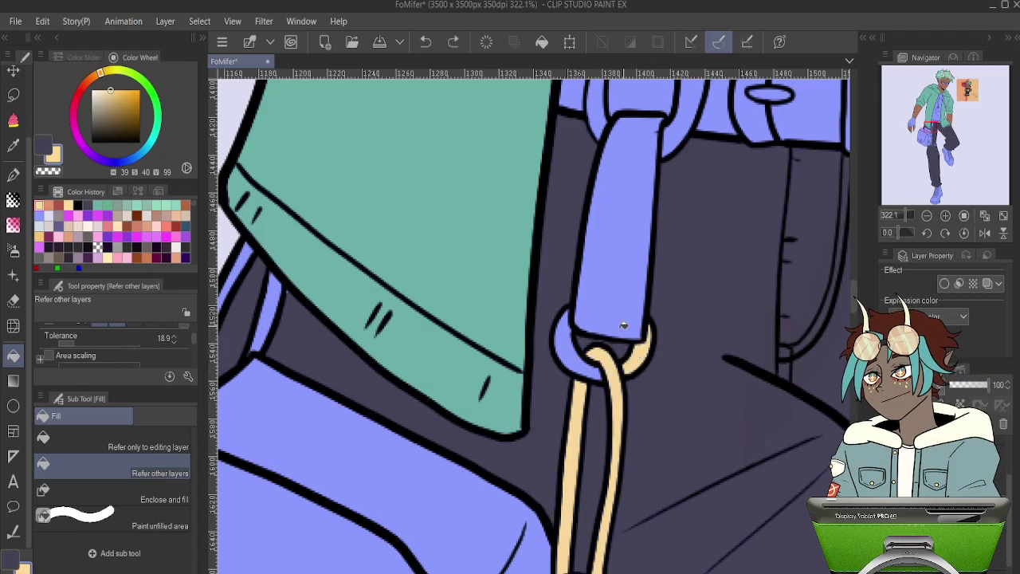
pyautogui.click(574, 358)
# - Fill both sides of the bag's rear link below the jacket hem with pale yellow
pyautogui.moveTo(506, 363); pyautogui.dragTo(779, 460)
pyautogui.click(525, 395)
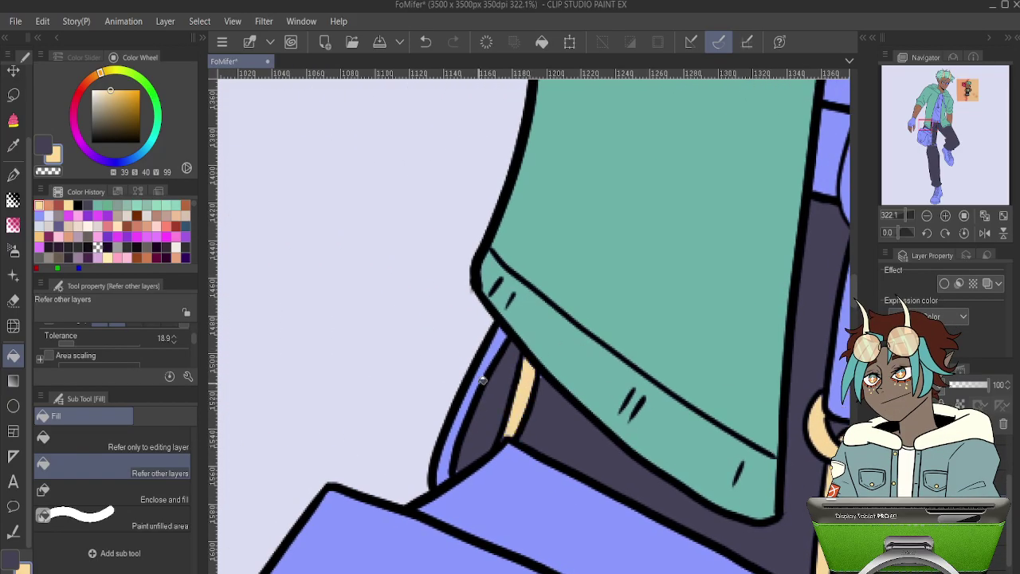
pyautogui.click(476, 386)
pyautogui.click(450, 461)
pyautogui.moveTo(527, 483); pyautogui.dragTo(631, 220)
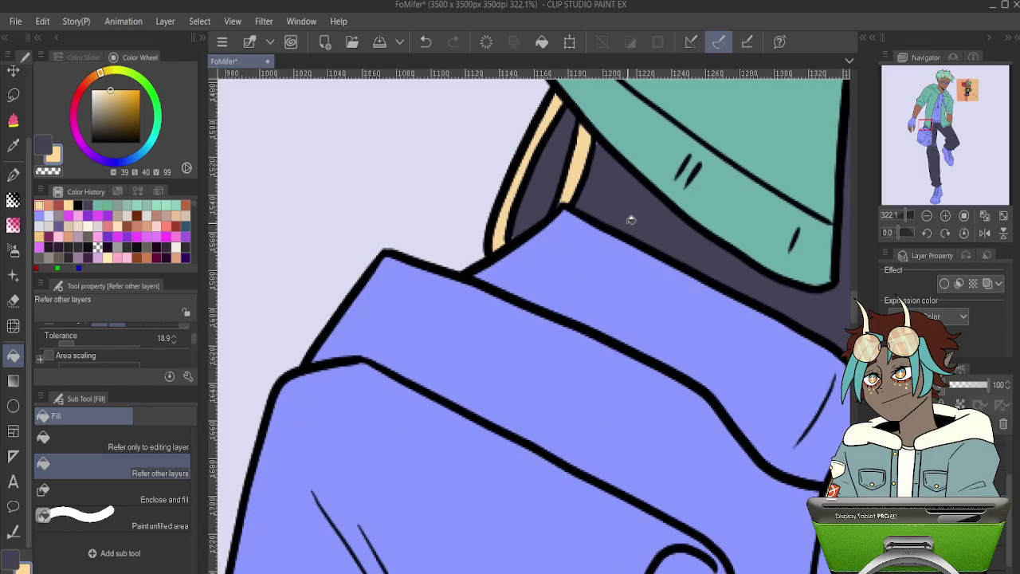
# - Fill the end piece of the thigh strap at the outer edge of the leg with pale yellow
pyautogui.scroll(-18, 631, 220)
pyautogui.scroll(9, 705, 173)
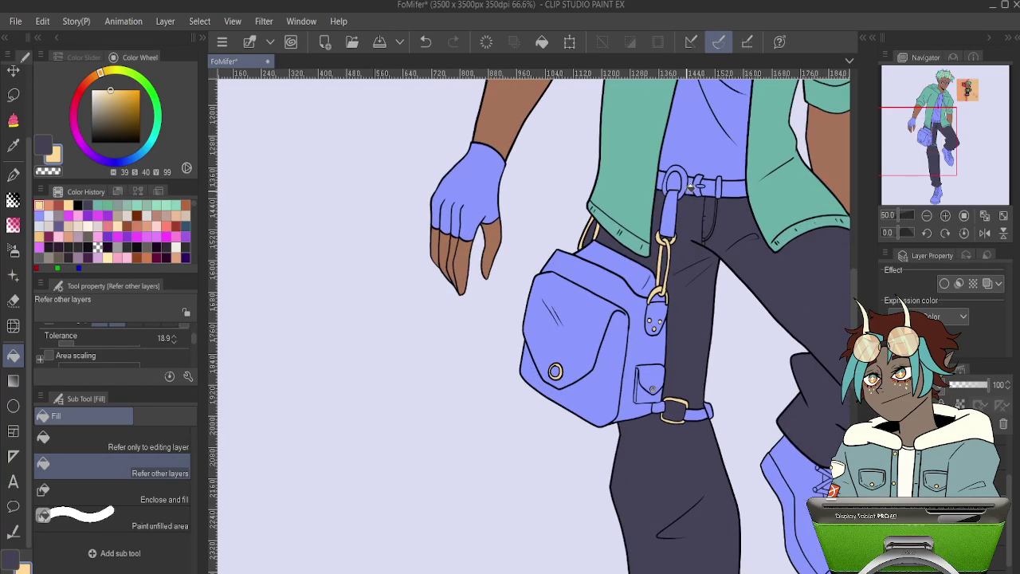
pyautogui.scroll(3, 704, 173)
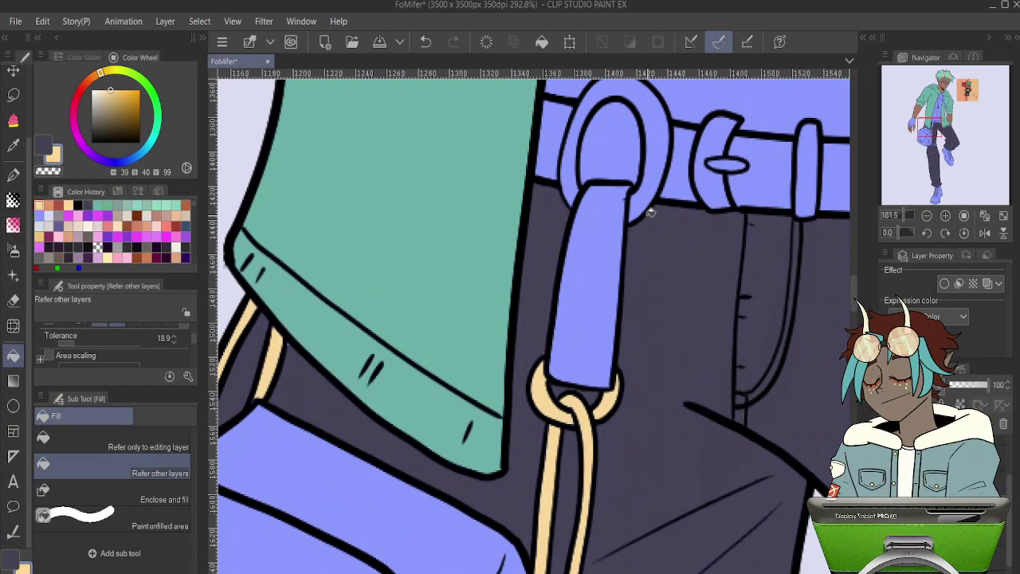
pyautogui.scroll(-4, 647, 214)
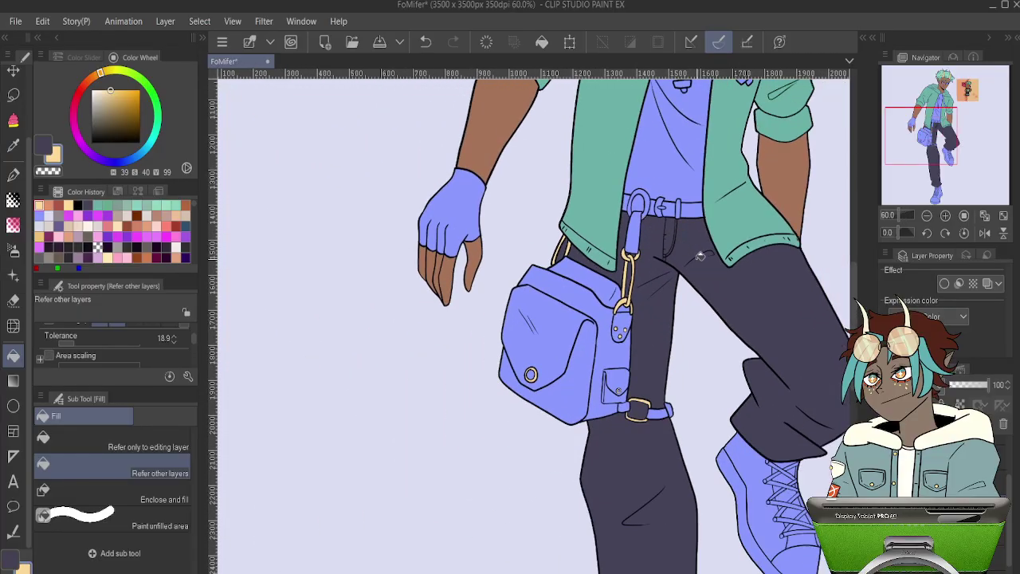
pyautogui.scroll(4, 679, 398)
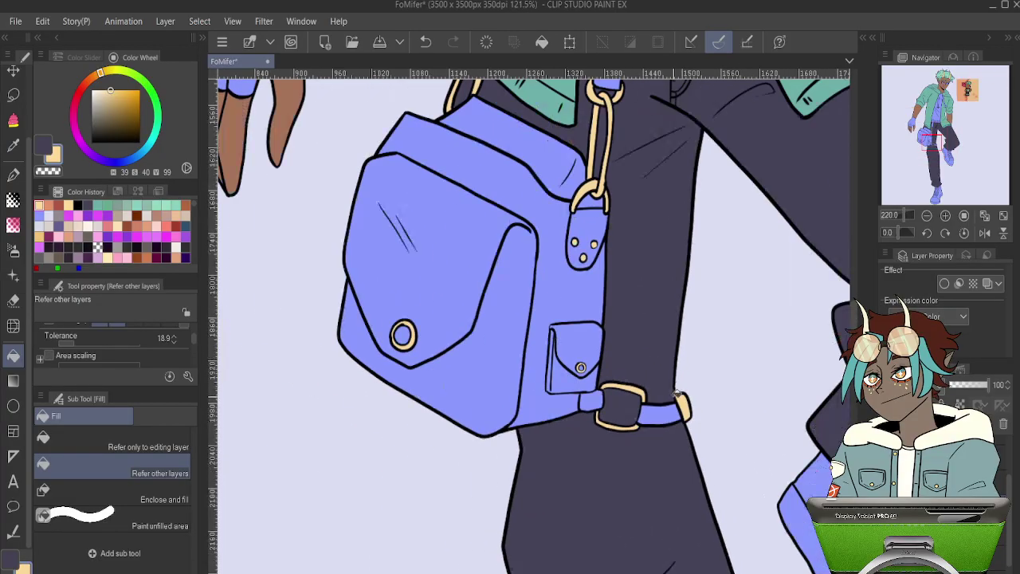
pyautogui.scroll(-5, 678, 395)
pyautogui.scroll(1, 599, 266)
pyautogui.scroll(-1, 634, 171)
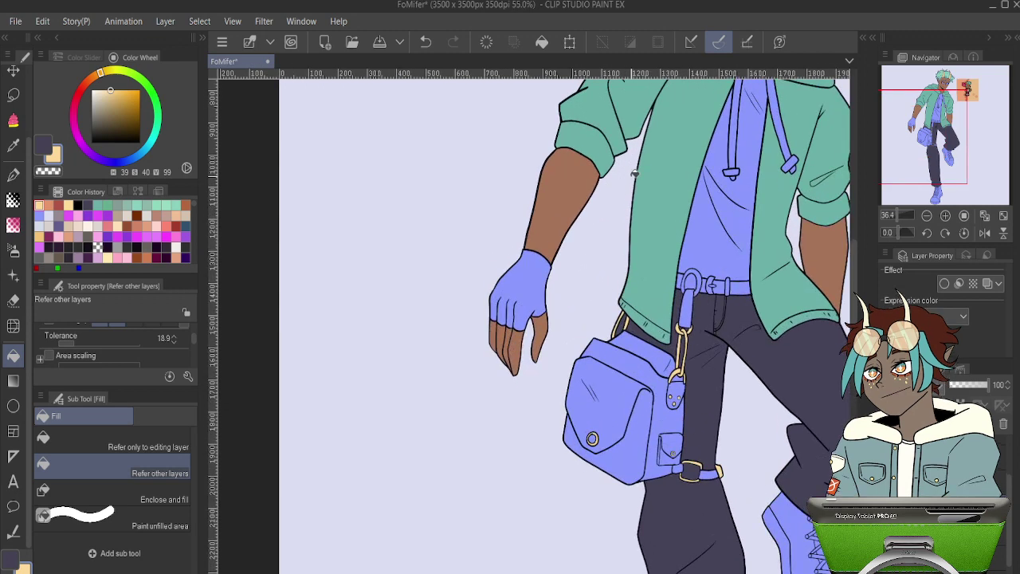
# - Sample the arm's brown, mute it to H 21, S 28, V 47, and fill the bag's flap, top and side panels
pyautogui.scroll(2, 591, 180)
pyautogui.keyDown('alt'); pyautogui.click(569, 191); pyautogui.keyUp('alt')
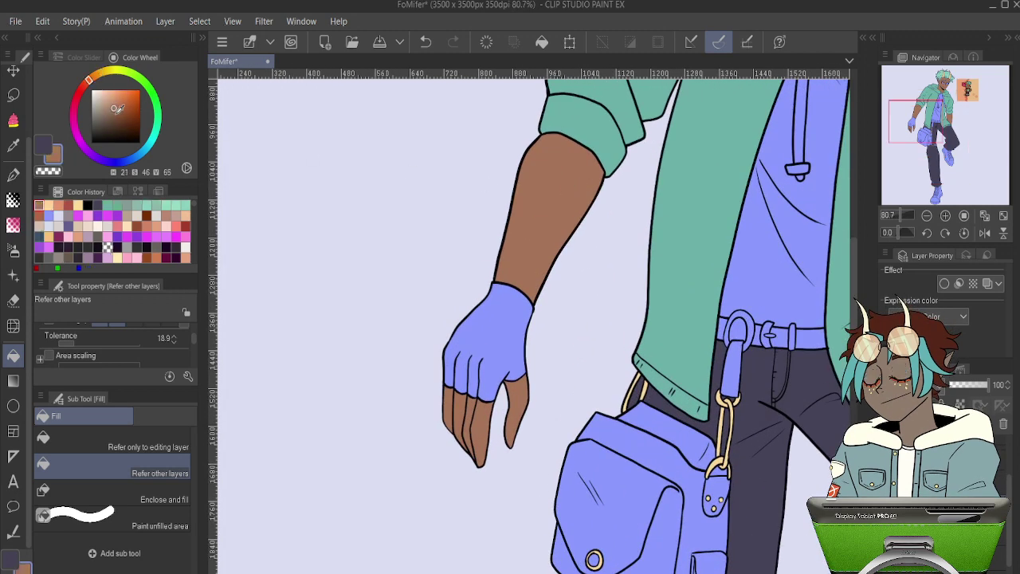
pyautogui.moveTo(113, 110)
pyautogui.mouseDown()
pyautogui.moveTo(97, 124)
pyautogui.moveTo(107, 114)
pyautogui.mouseUp()
pyautogui.click(630, 479)
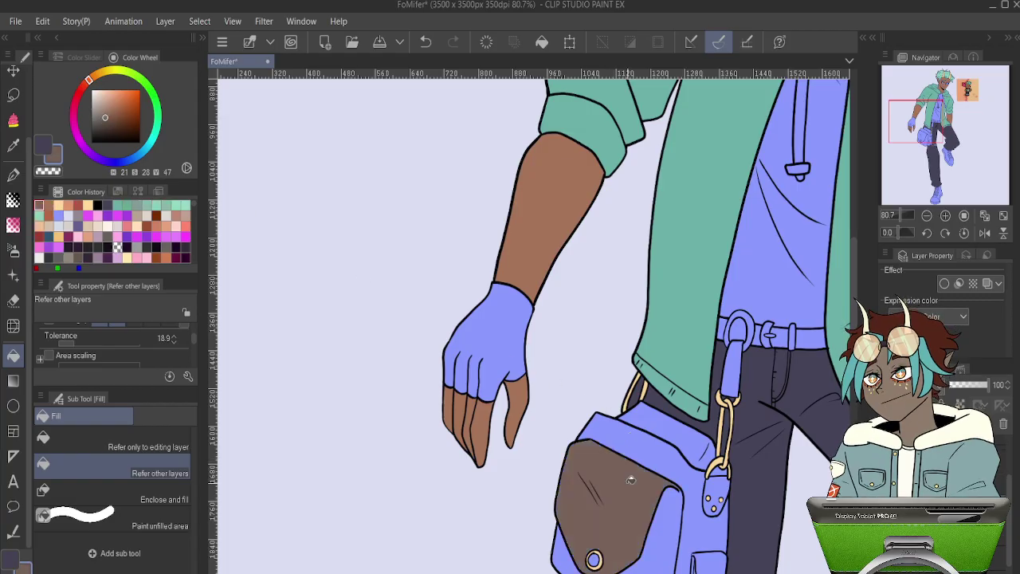
pyautogui.scroll(-6, 661, 452)
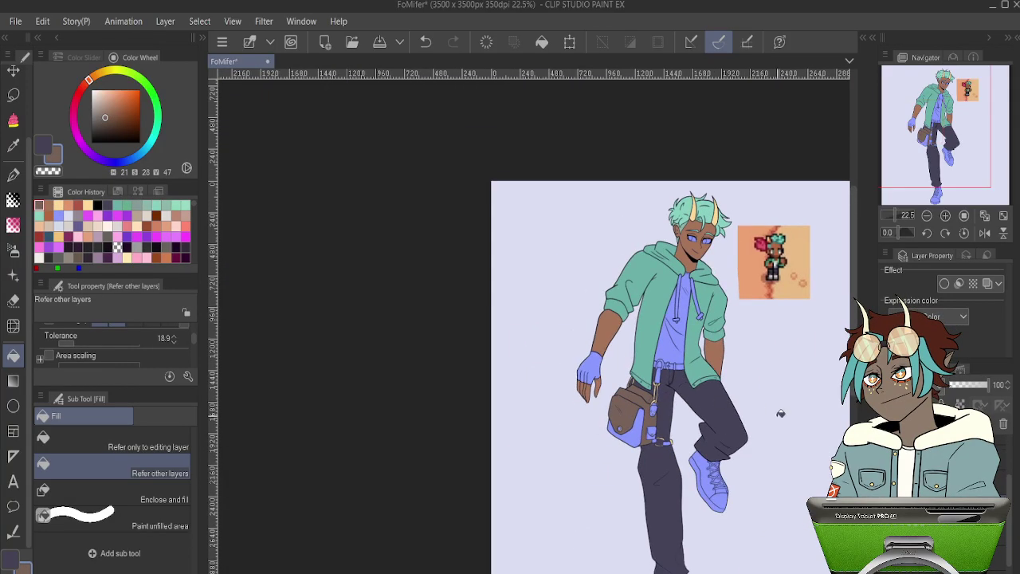
# - Try the line extraction effect on the bag's color layer
pyautogui.scroll(1, 957, 510)
pyautogui.click(957, 510)
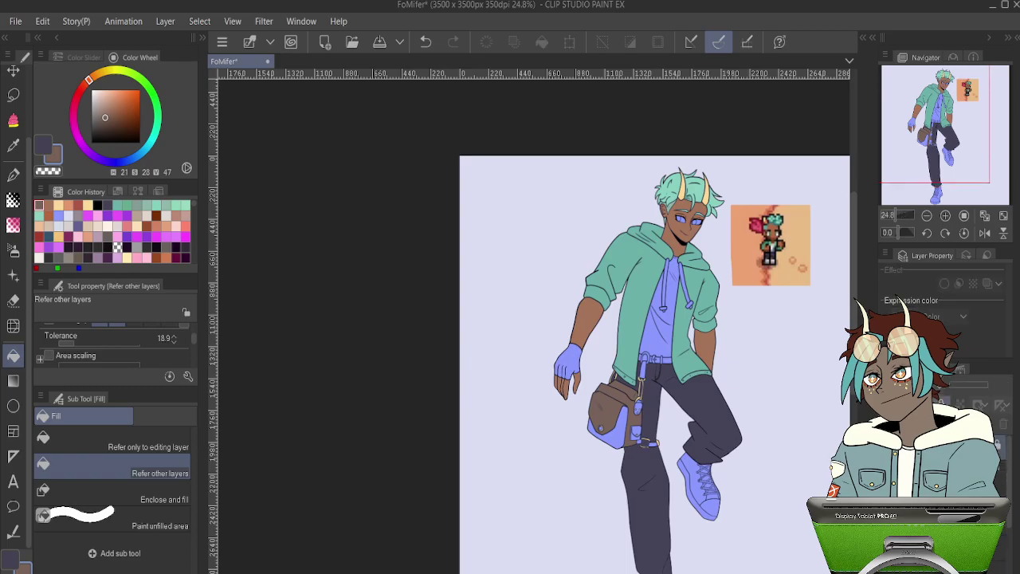
pyautogui.scroll(-3, 956, 511)
pyautogui.scroll(-1, 956, 510)
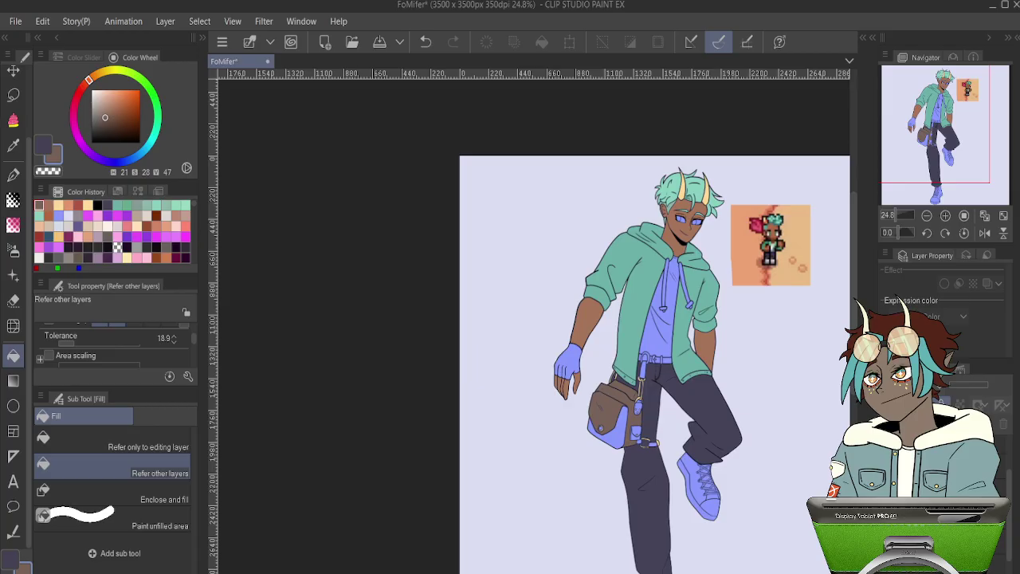
pyautogui.click(888, 510)
pyautogui.click(888, 510)
pyautogui.click(956, 510)
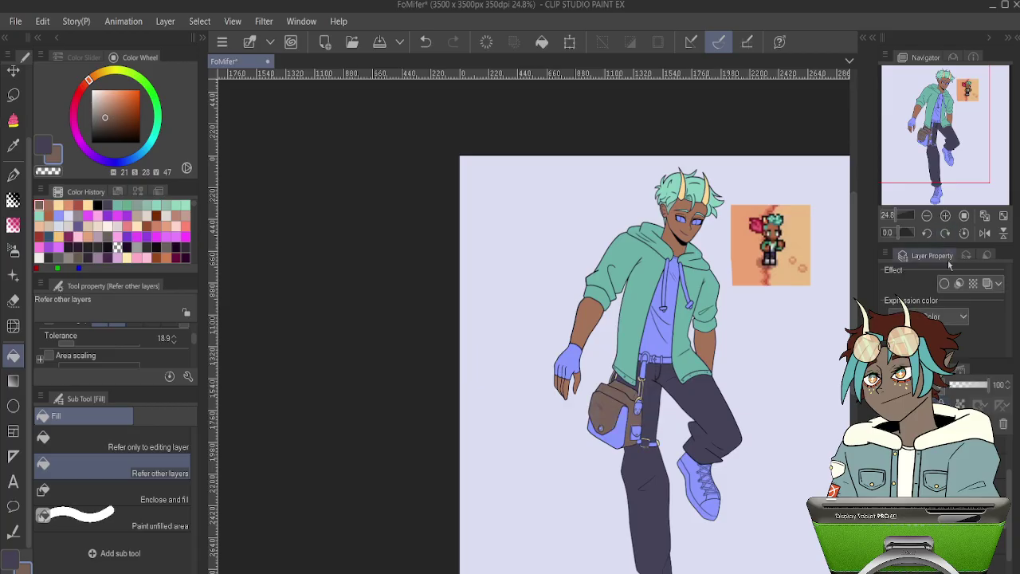
pyautogui.click(946, 284)
pyautogui.click(947, 284)
pyautogui.click(962, 287)
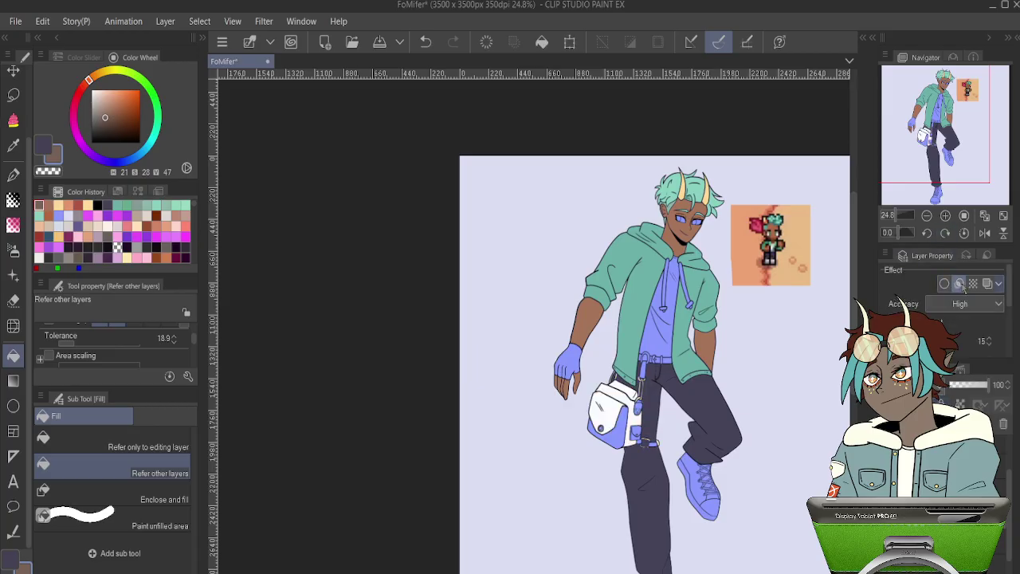
pyautogui.click(962, 286)
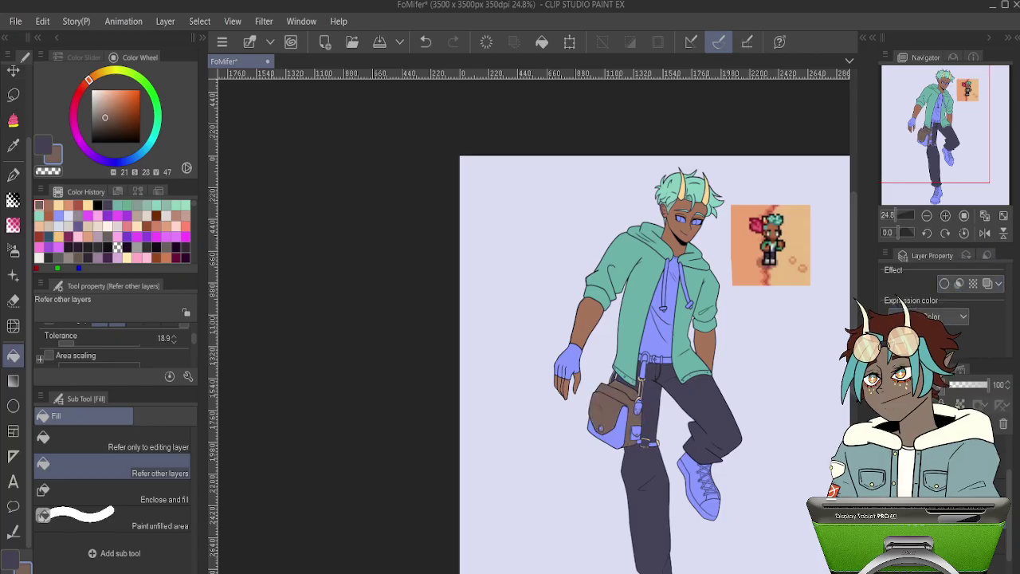
# - Try the Gray expression color on the bag's color layer
pyautogui.click(941, 317)
pyautogui.click(940, 331)
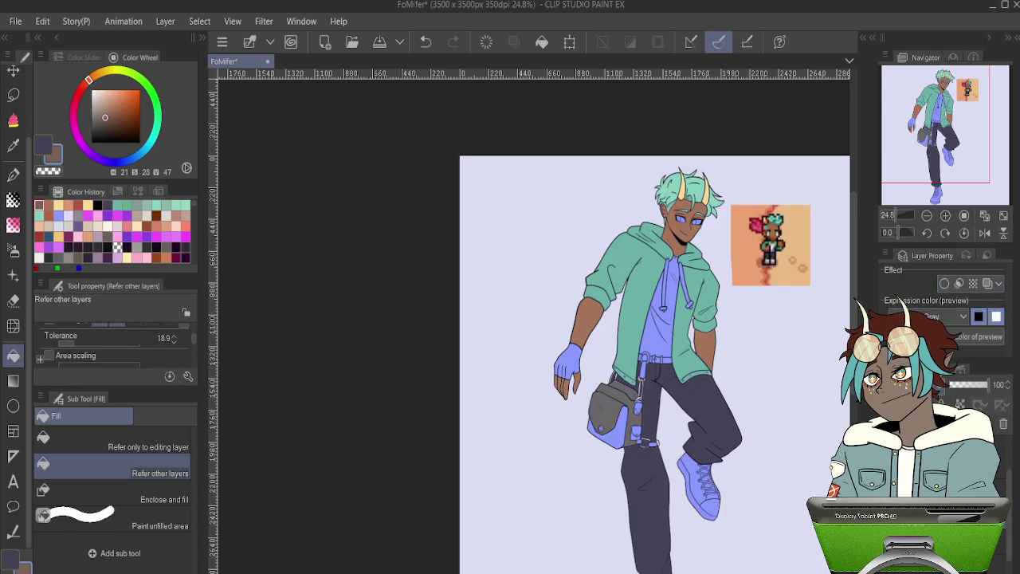
pyautogui.click(941, 316)
pyautogui.click(940, 327)
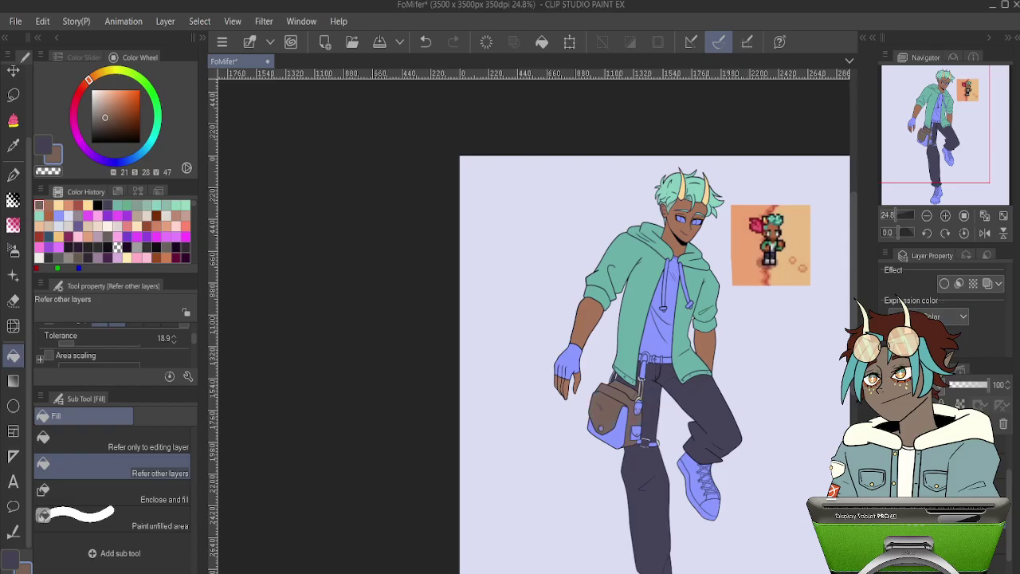
# - Try inverting the colors of the whole drawing with a correction layer above the artwork
pyautogui.scroll(2, 940, 494)
pyautogui.click(956, 447)
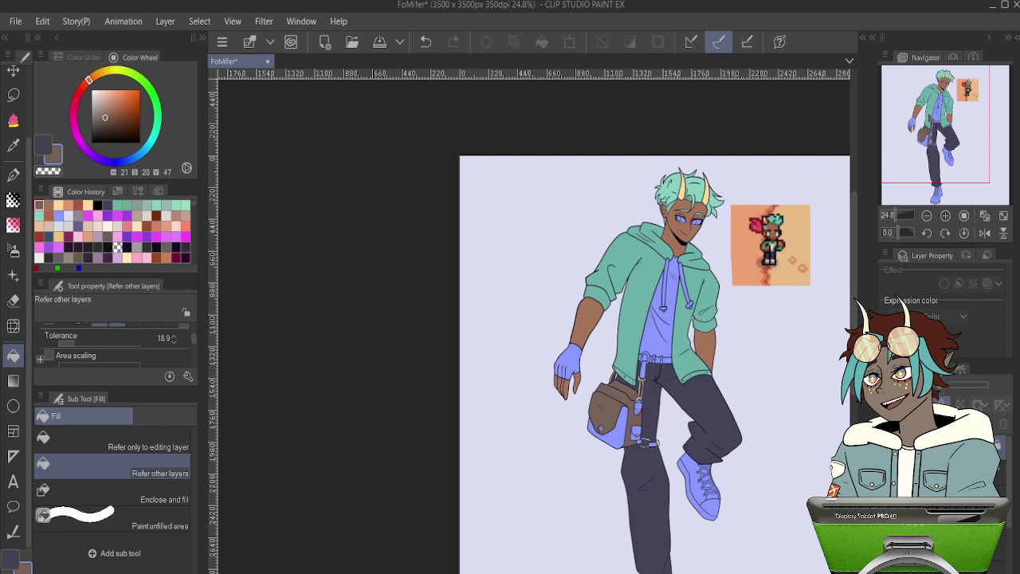
pyautogui.hotkey('ctrl', 'i')
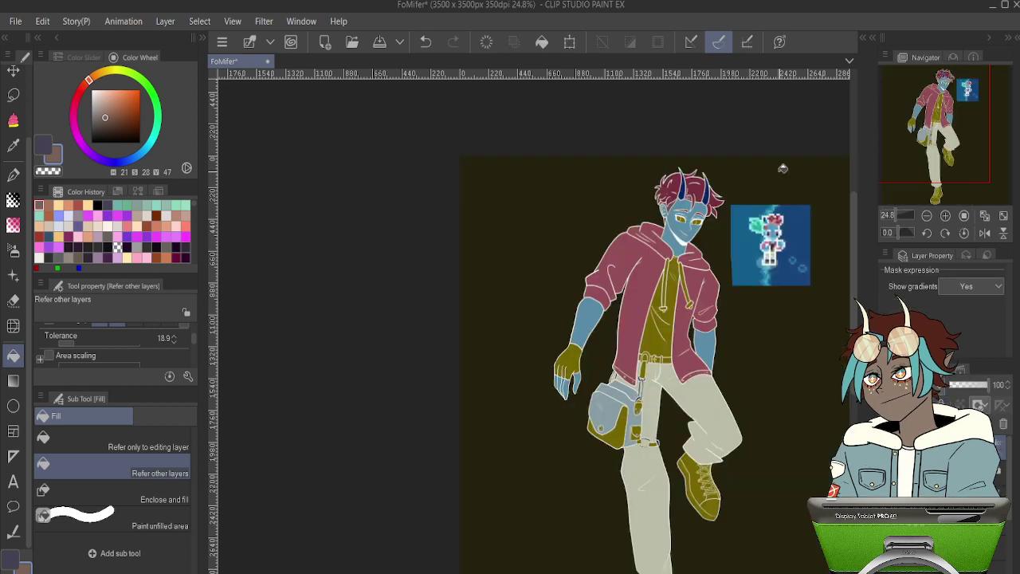
pyautogui.hotkey('ctrl', 'z')
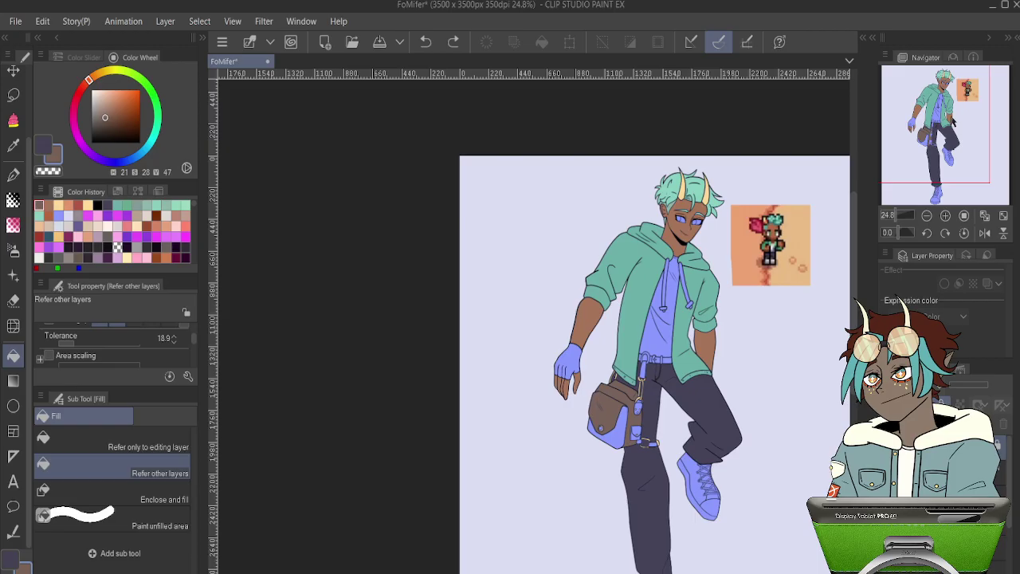
# - Add a correction layer that turns the whole drawing grayscale, check the bag's tonal values with it, and hide it
pyautogui.click(784, 248)
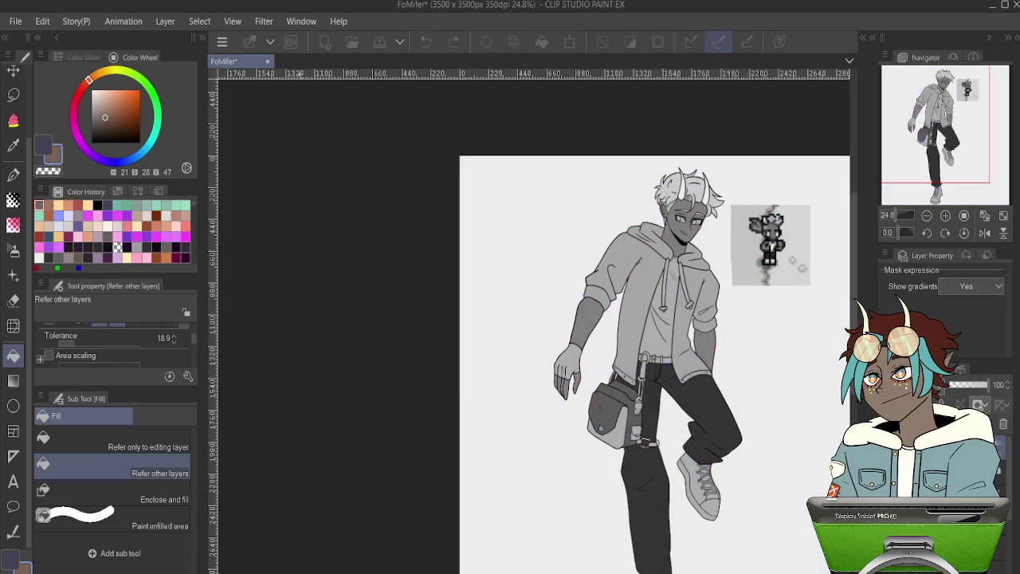
pyautogui.click(502, 91)
pyautogui.scroll(6, 668, 352)
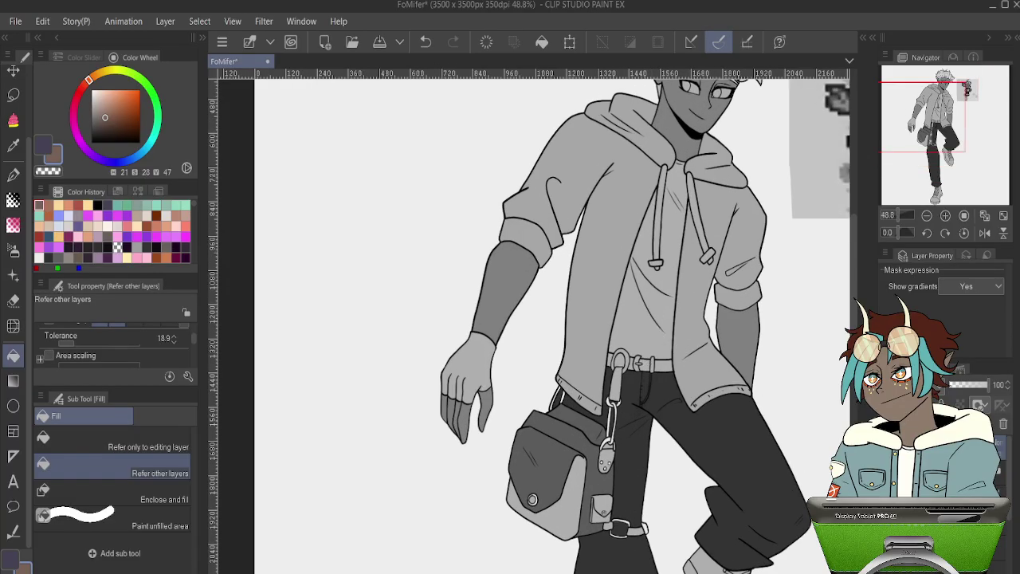
pyautogui.click(888, 447)
pyautogui.scroll(5, 574, 465)
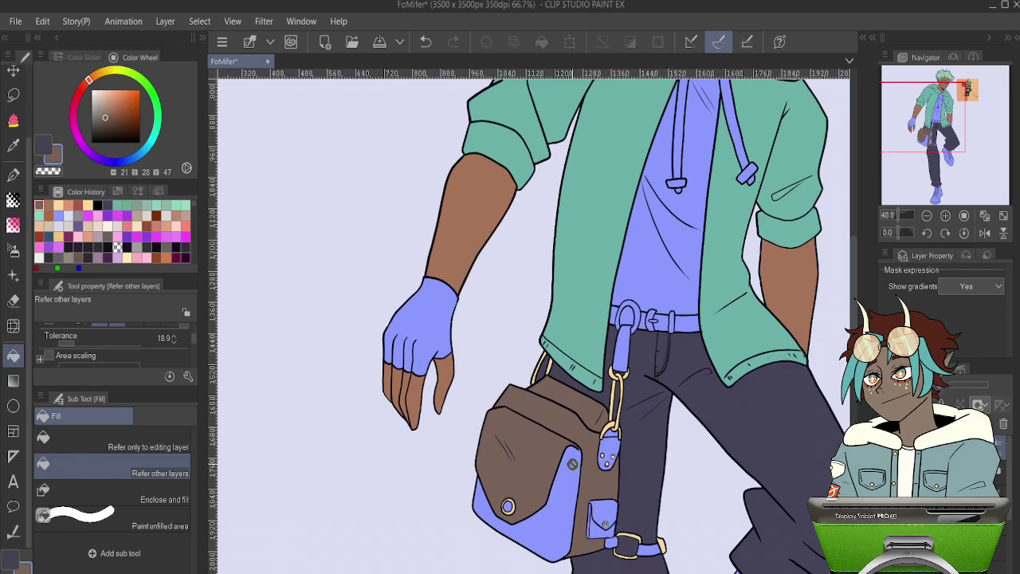
# - Sample the bag's brown, fill its front panels, riveted tab and the gap inside the D-ring, and touch up the corner with the pen
pyautogui.keyDown('alt'); pyautogui.click(521, 439); pyautogui.keyUp('alt')
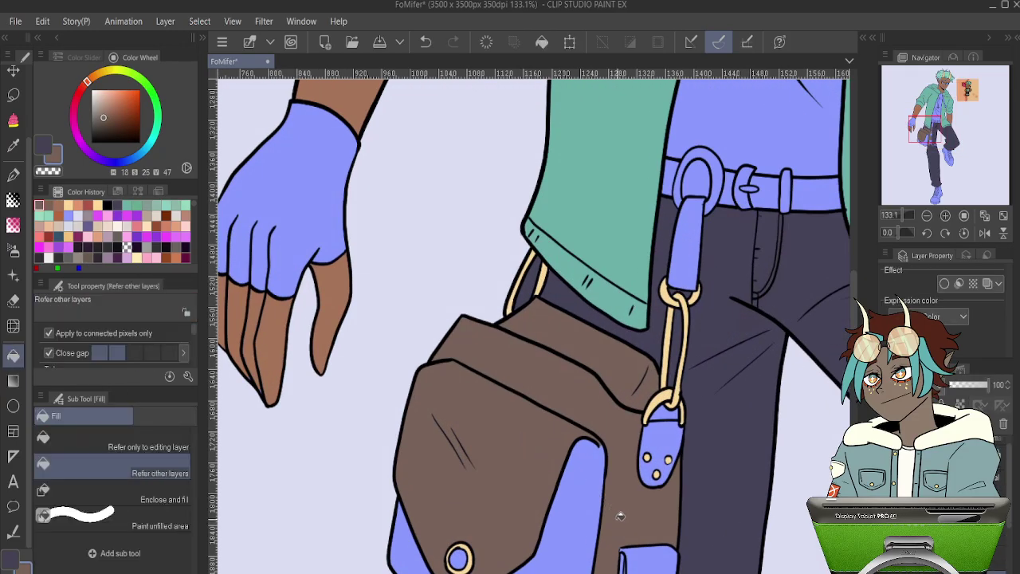
pyautogui.scroll(3, 620, 478)
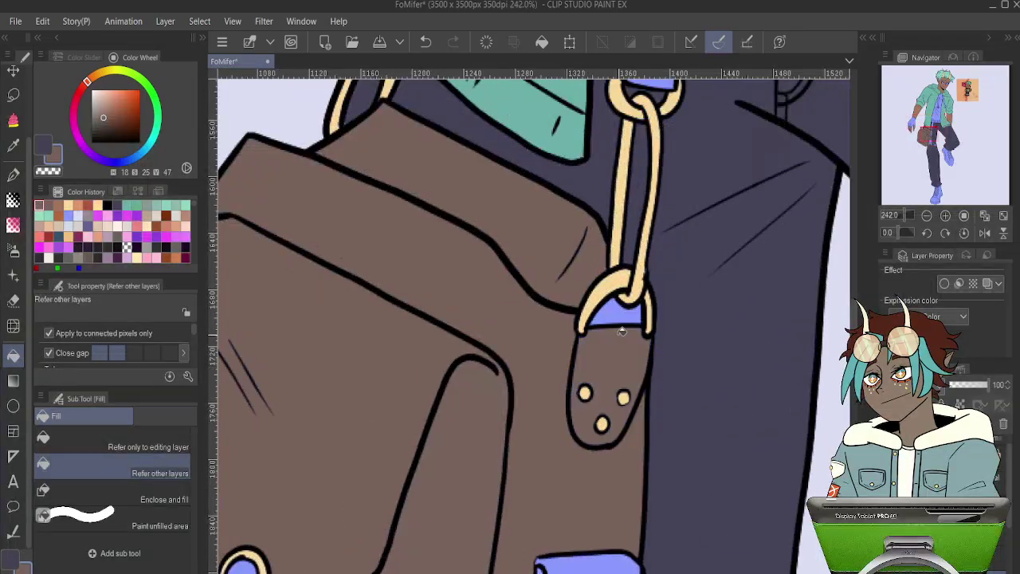
pyautogui.click(613, 317)
pyautogui.scroll(1, 597, 316)
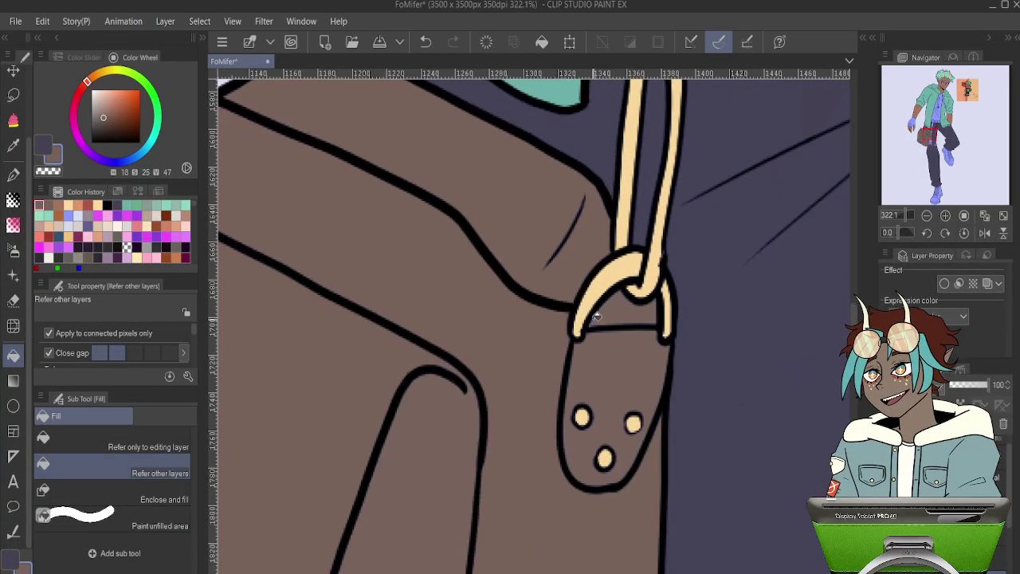
pyautogui.press('p')
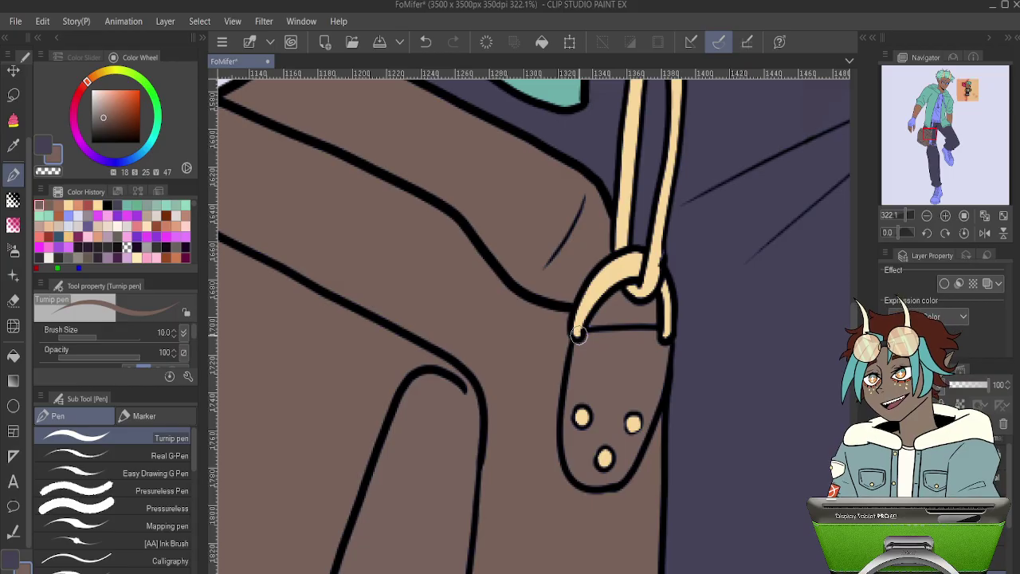
pyautogui.moveTo(578, 335); pyautogui.dragTo(591, 278)
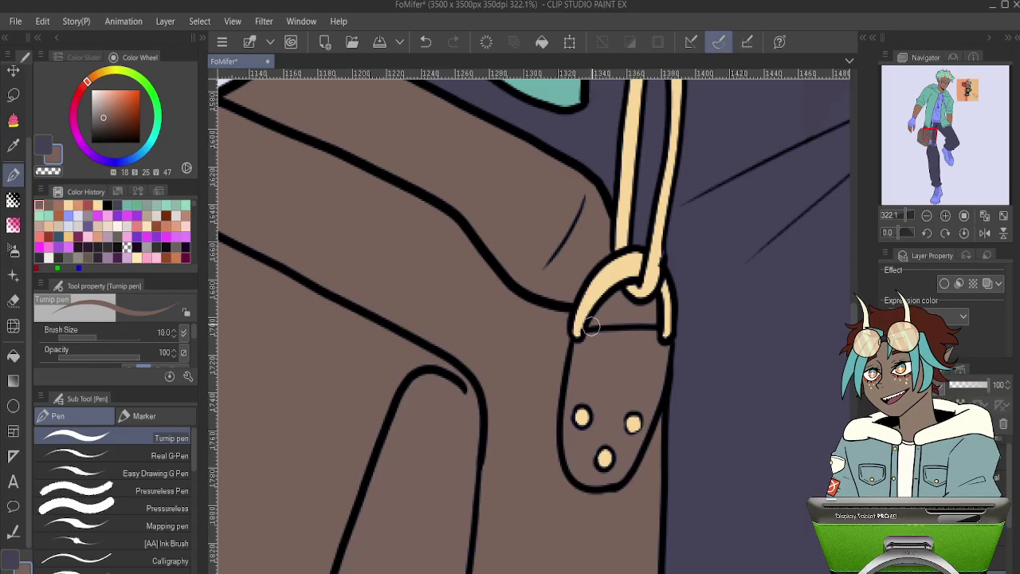
# - Fill the bag's small side pocket and both visible parts of the thigh strap with brown, touching up missed slivers with the pen
pyautogui.scroll(-10, 602, 312)
pyautogui.scroll(8, 625, 433)
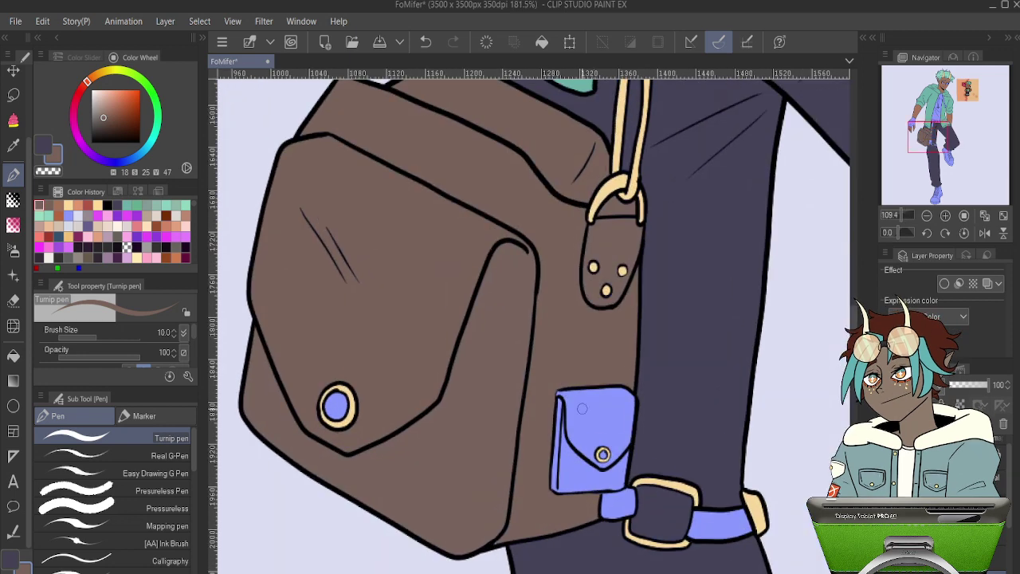
pyautogui.press('g')
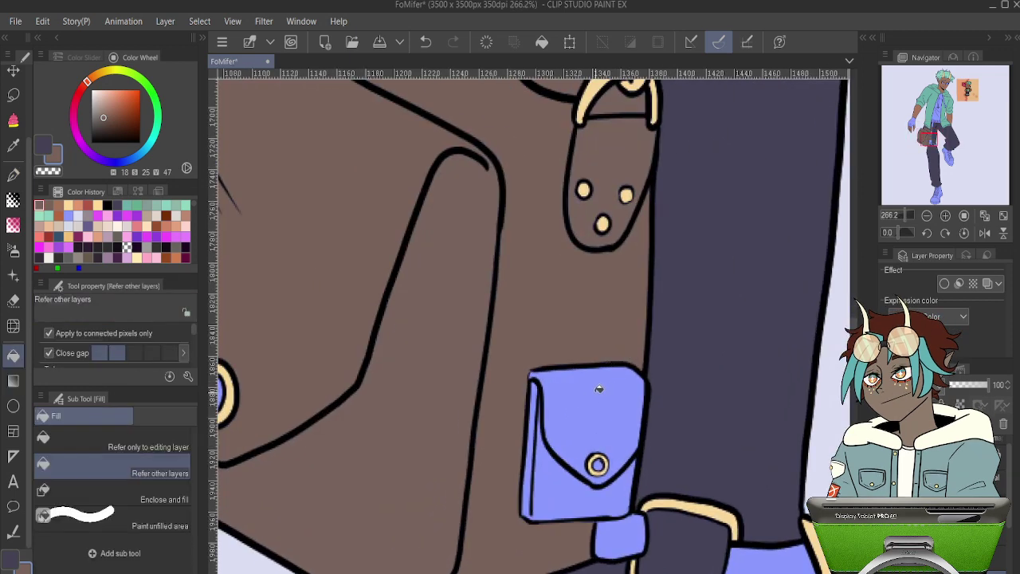
pyautogui.click(597, 389)
pyautogui.click(559, 489)
pyautogui.click(630, 537)
pyautogui.moveTo(700, 492); pyautogui.dragTo(659, 334)
pyautogui.click(735, 399)
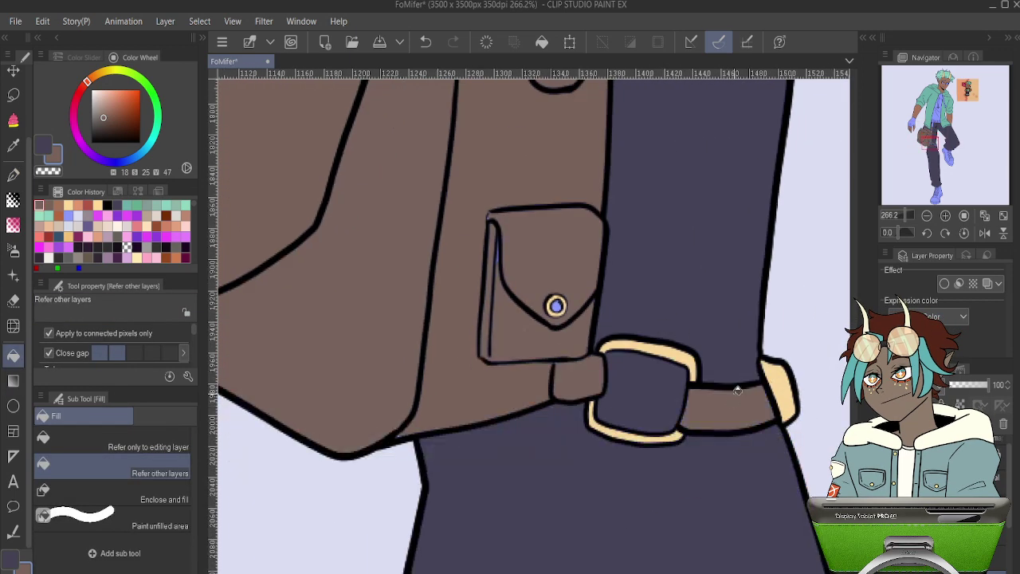
pyautogui.scroll(1, 644, 307)
pyautogui.press('p')
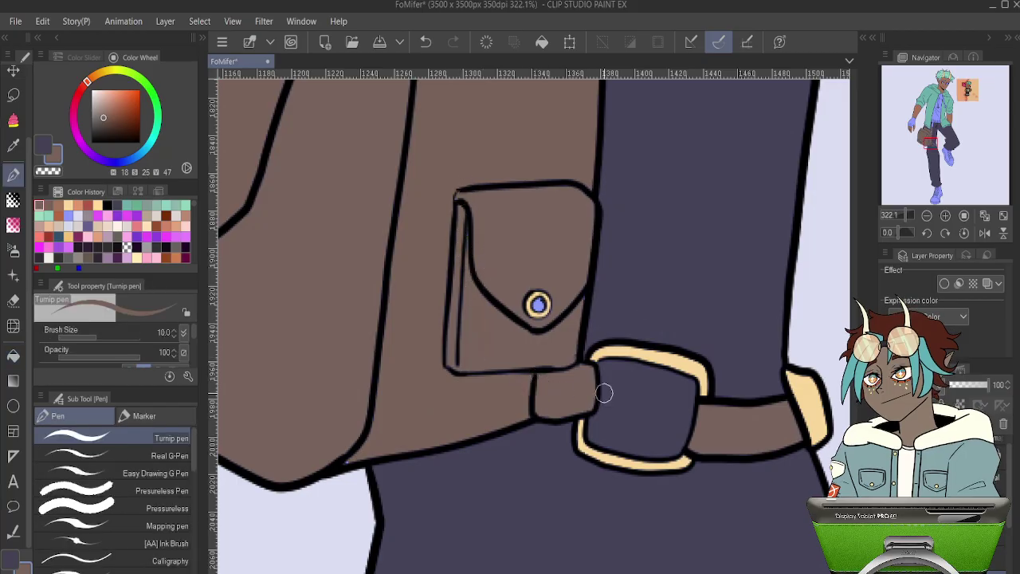
pyautogui.scroll(-10, 776, 358)
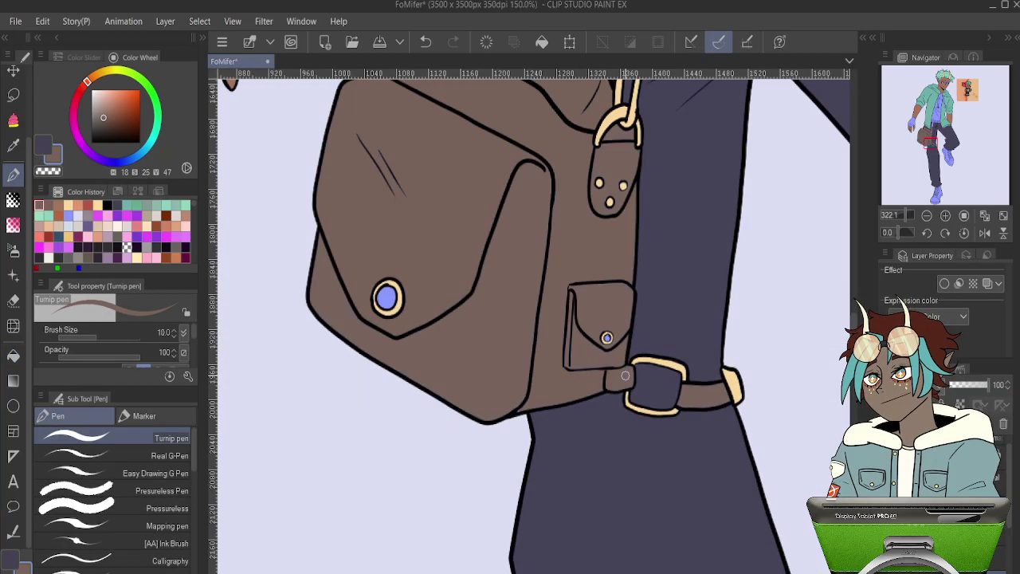
# - Sample a red-orange from beside the hair of the reference sprite and return to the bag
pyautogui.scroll(5, 744, 102)
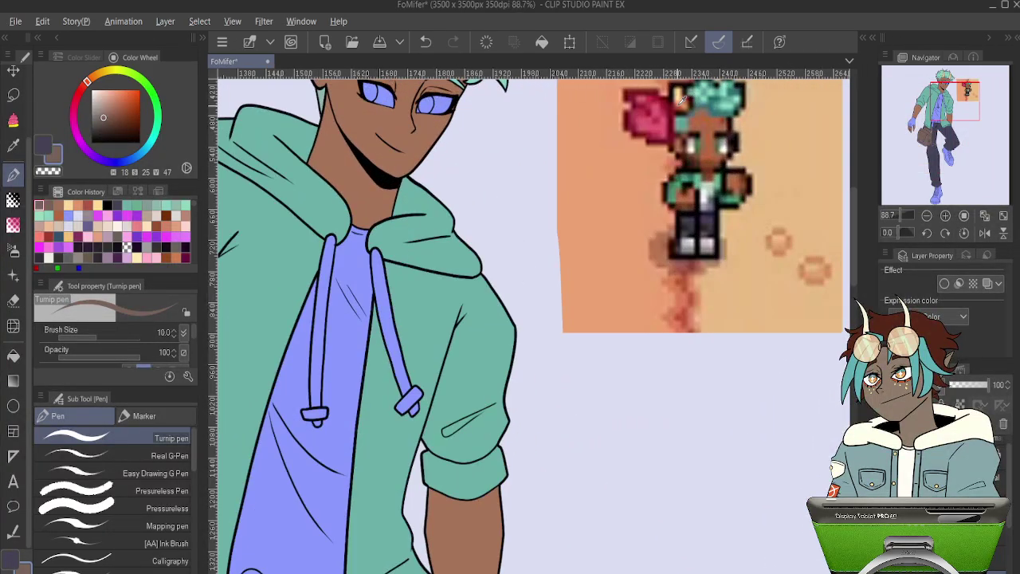
pyautogui.keyDown('alt'); pyautogui.click(679, 104); pyautogui.keyUp('alt')
pyautogui.moveTo(444, 303); pyautogui.dragTo(728, 89)
pyautogui.scroll(1, 517, 397)
pyautogui.scroll(-5, 518, 396)
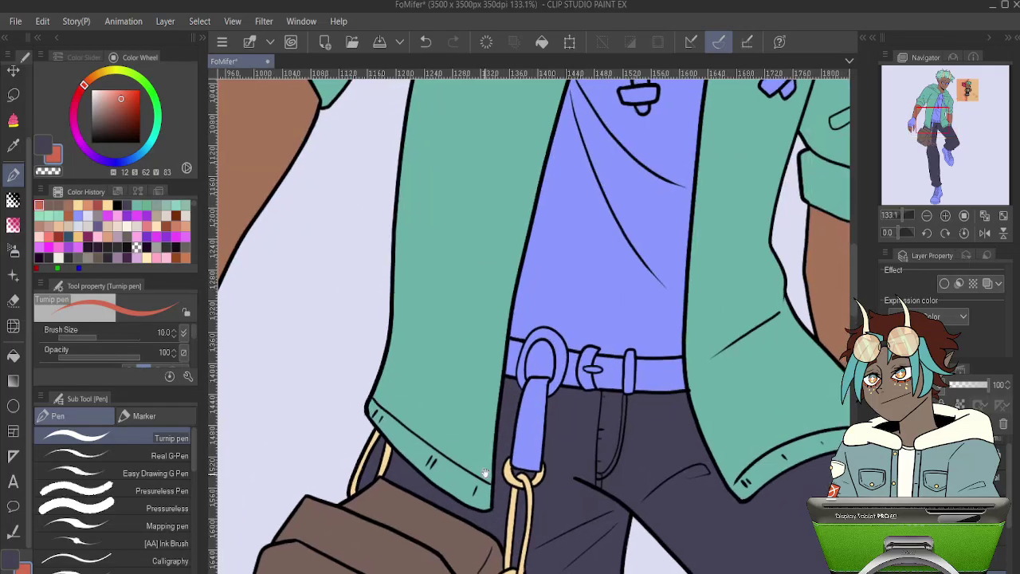
pyautogui.scroll(3, 437, 477)
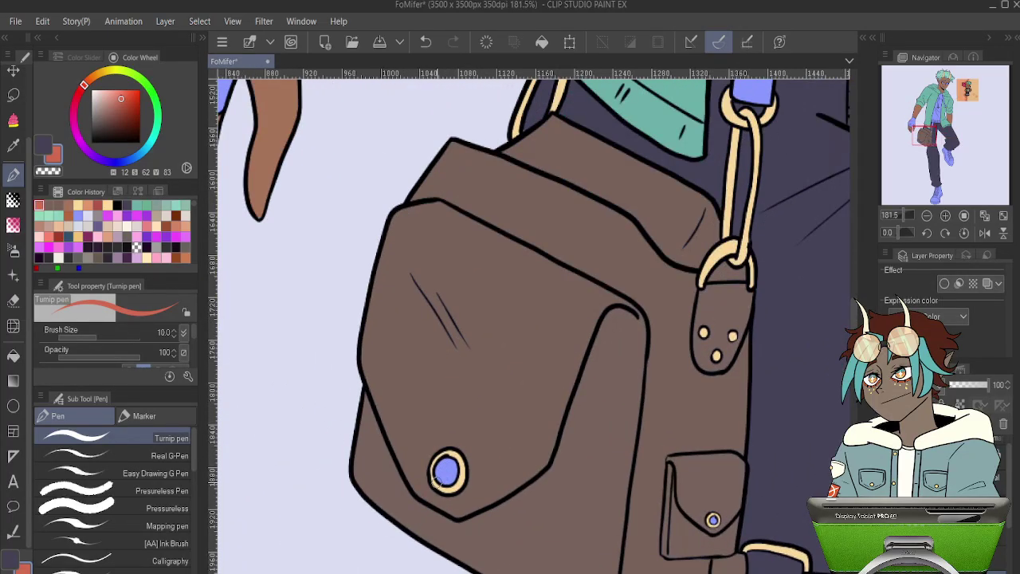
# - Select the vector outlines where the long link meets the bag's D-ring to examine their control points
pyautogui.scroll(5, 820, 210)
pyautogui.press('e')
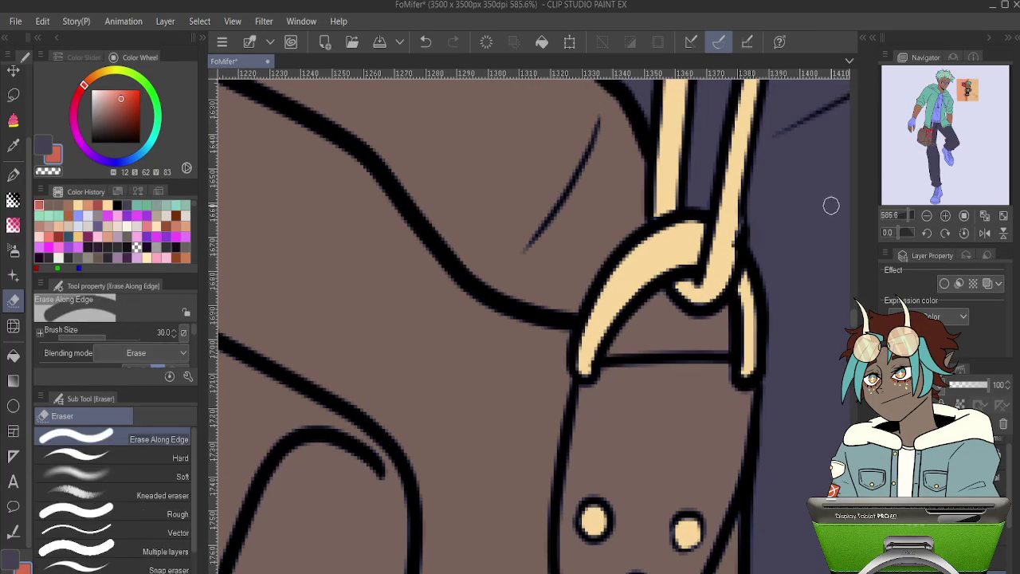
pyautogui.press('o')
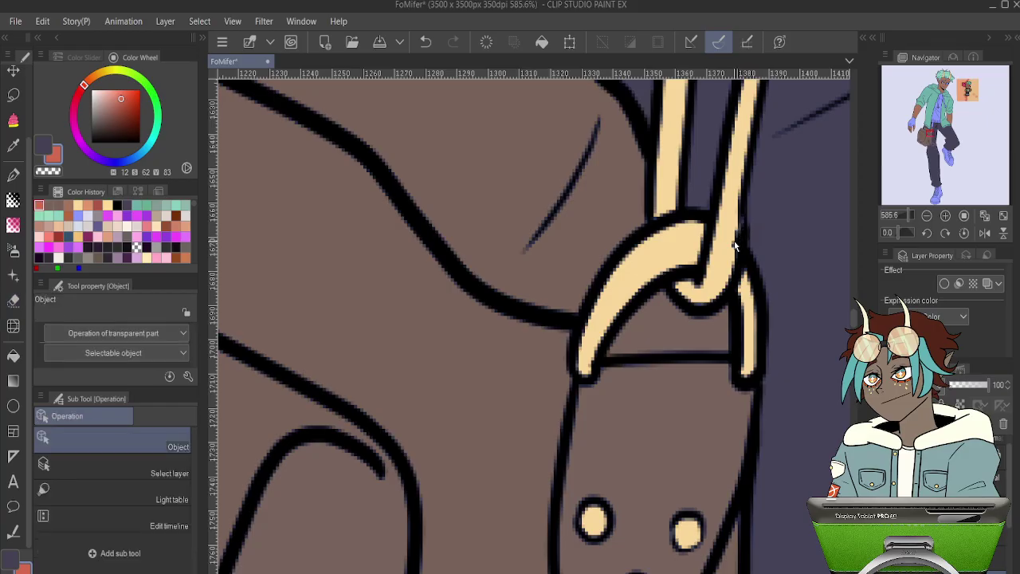
pyautogui.click(741, 231)
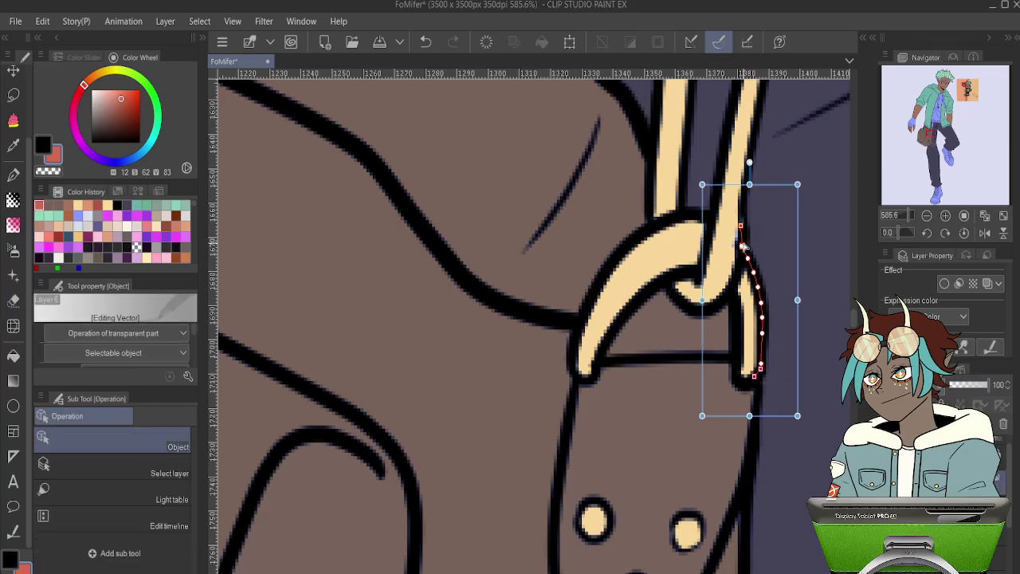
pyautogui.click(743, 251)
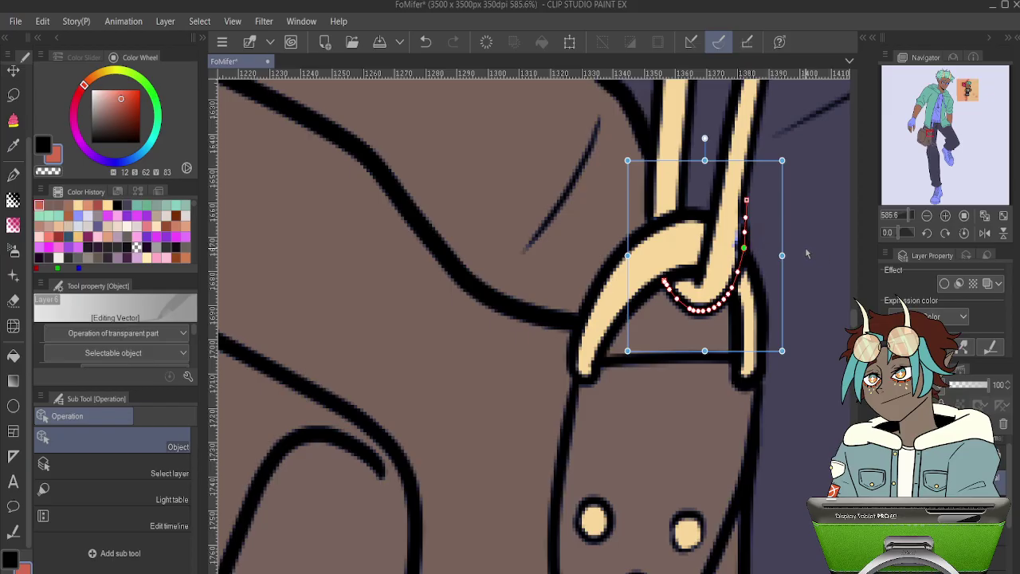
pyautogui.click(719, 244)
pyautogui.click(746, 247)
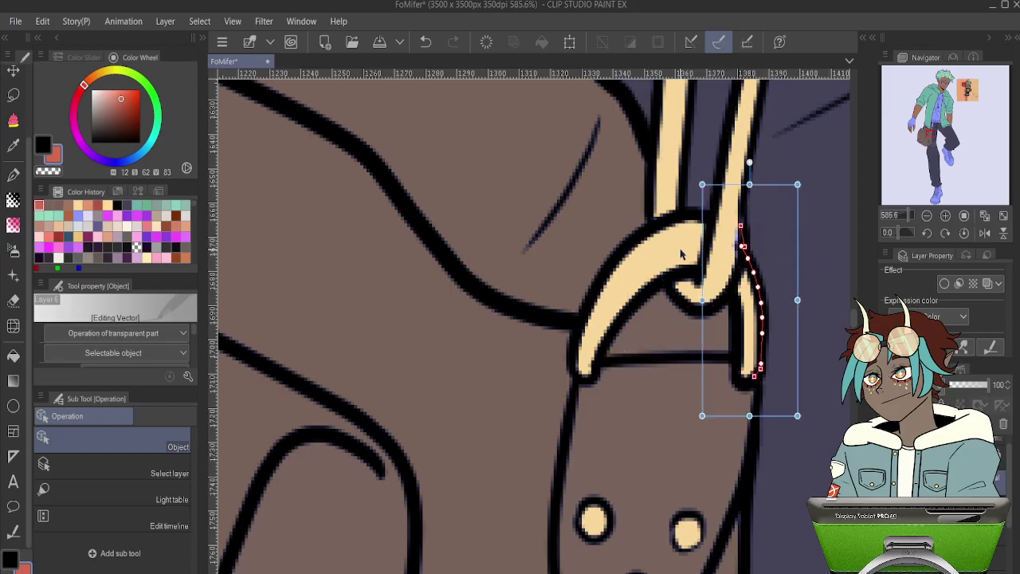
pyautogui.click(704, 301)
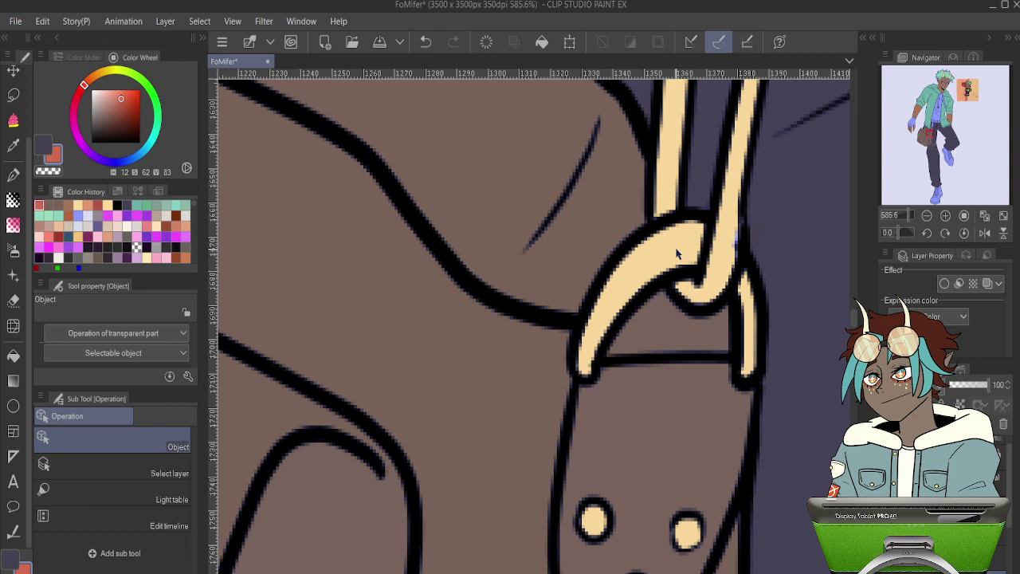
# - Sample the pale yellow of the bag's long link for the Turnip pen
pyautogui.keyDown('alt'); pyautogui.click(719, 210); pyautogui.keyUp('alt')
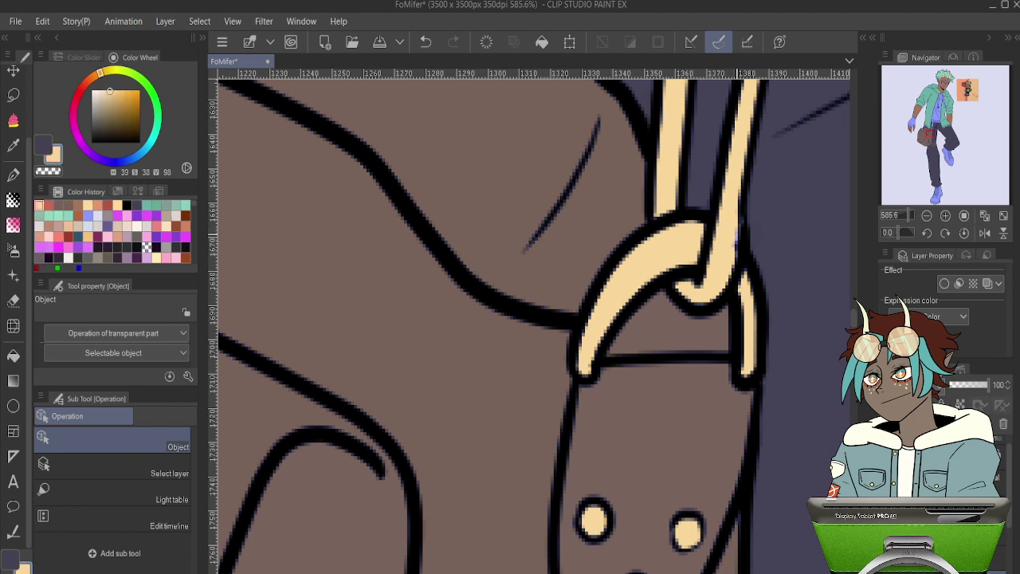
pyautogui.press('p')
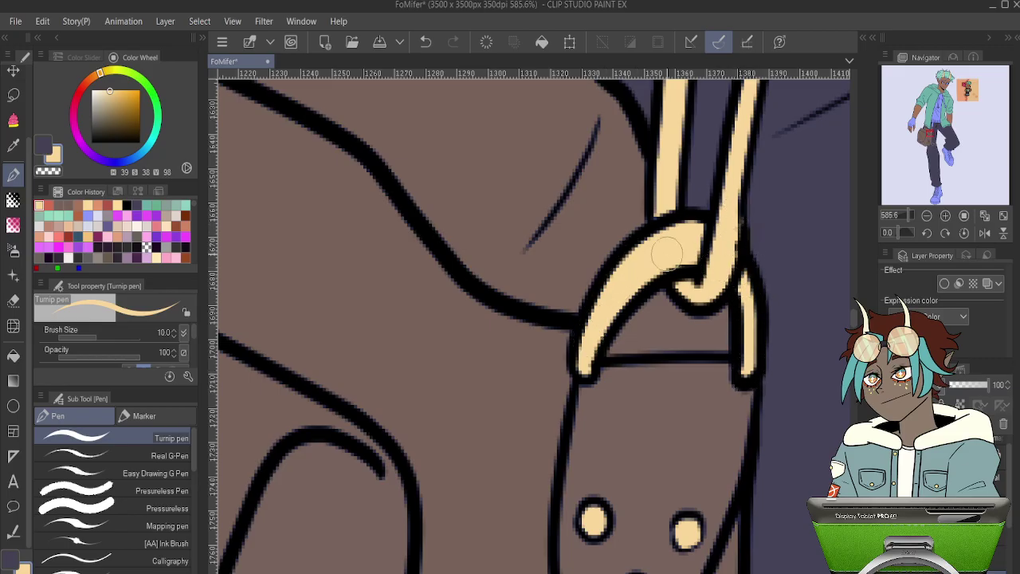
pyautogui.scroll(-5, 613, 243)
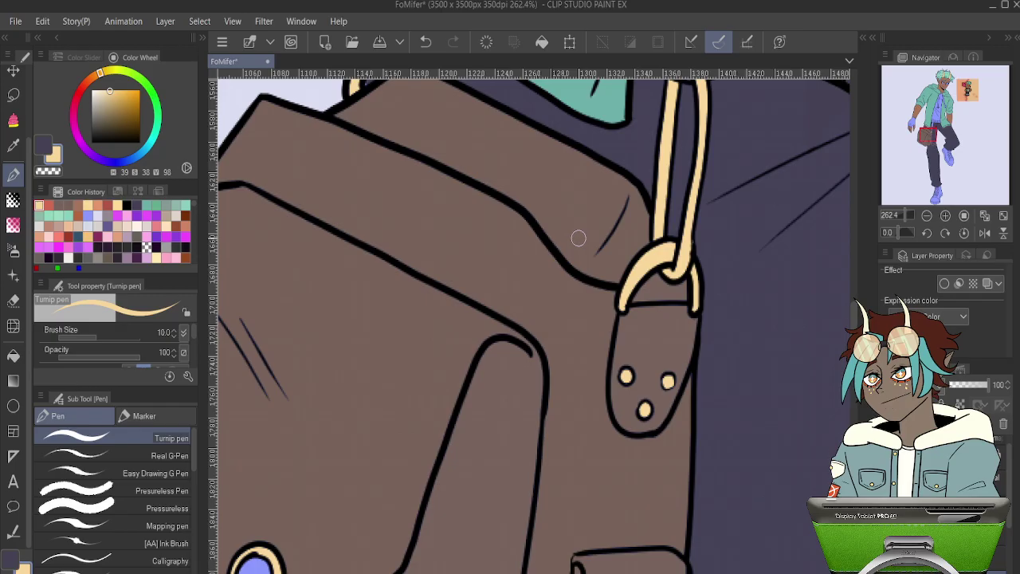
# - Sample a dark red from between the horn and hair of the reference sprite
pyautogui.scroll(-3, 578, 238)
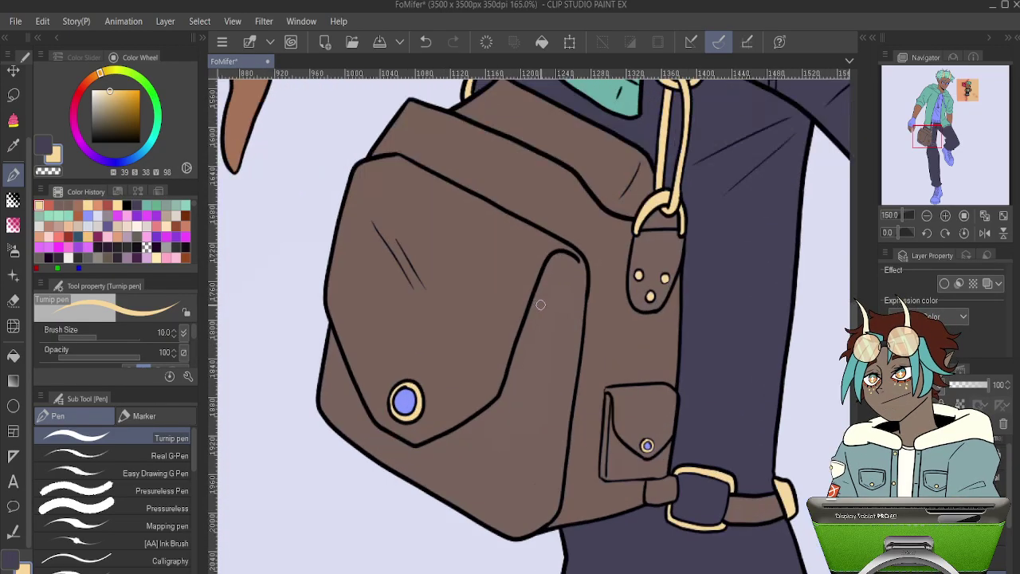
pyautogui.scroll(-5, 540, 305)
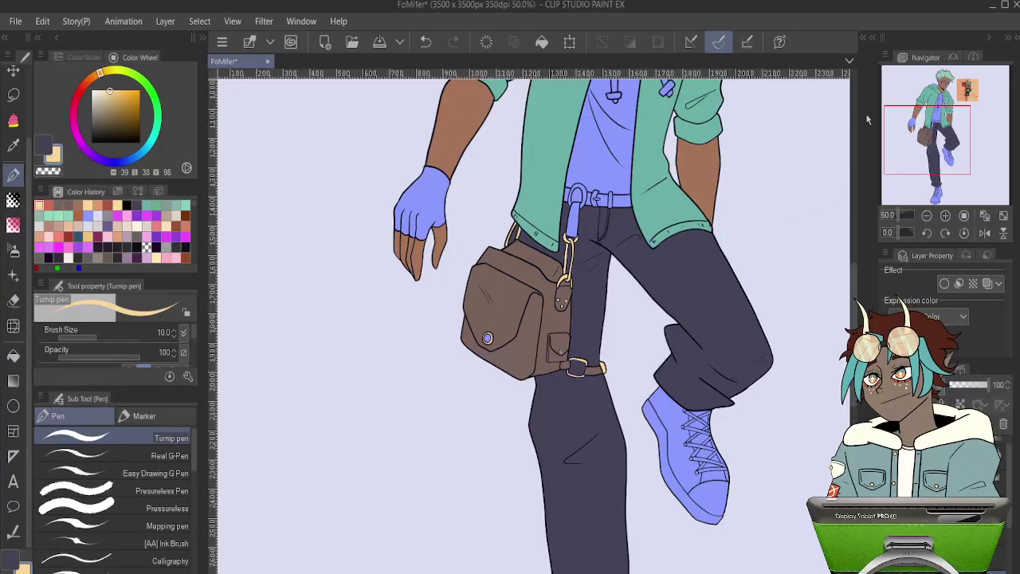
pyautogui.click(924, 129)
pyautogui.scroll(6, 594, 275)
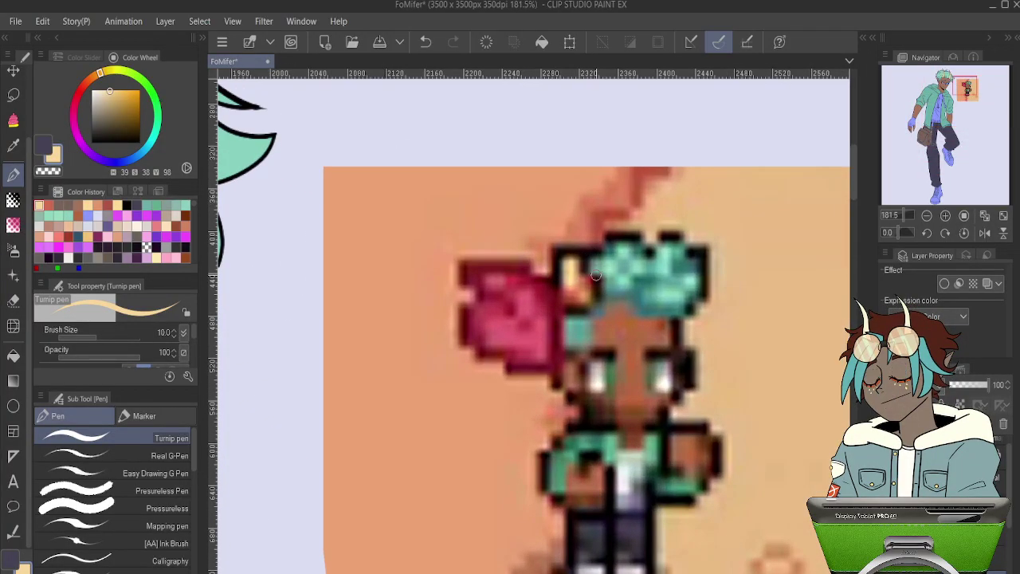
pyautogui.keyDown('alt'); pyautogui.click(593, 275); pyautogui.keyUp('alt')
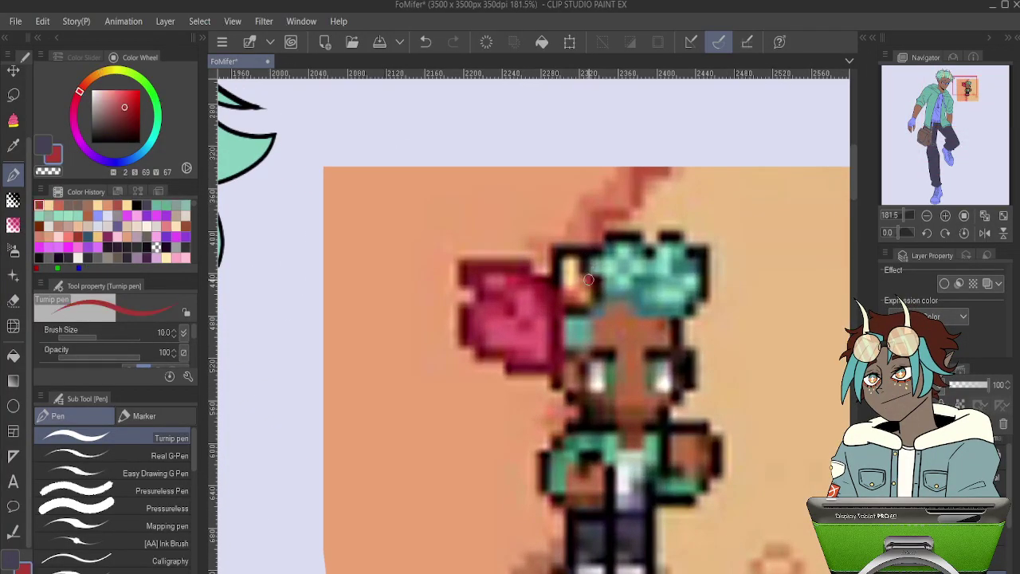
# - Try filling the centers of the bag flap's round snap and the side pocket's small snap with dark red
pyautogui.scroll(-8, 593, 275)
pyautogui.scroll(3, 497, 342)
pyautogui.scroll(9, 496, 341)
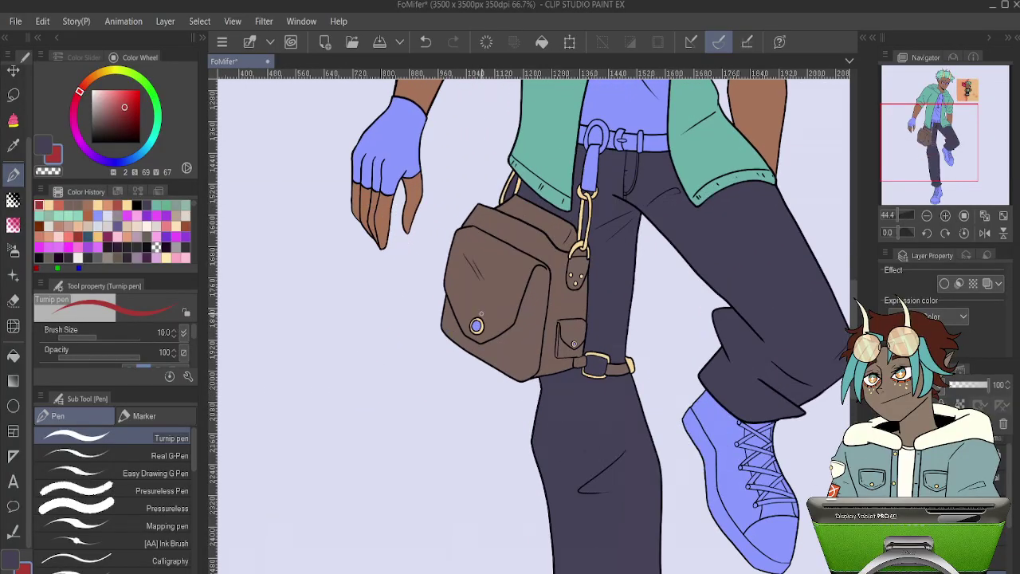
pyautogui.scroll(-2, 462, 339)
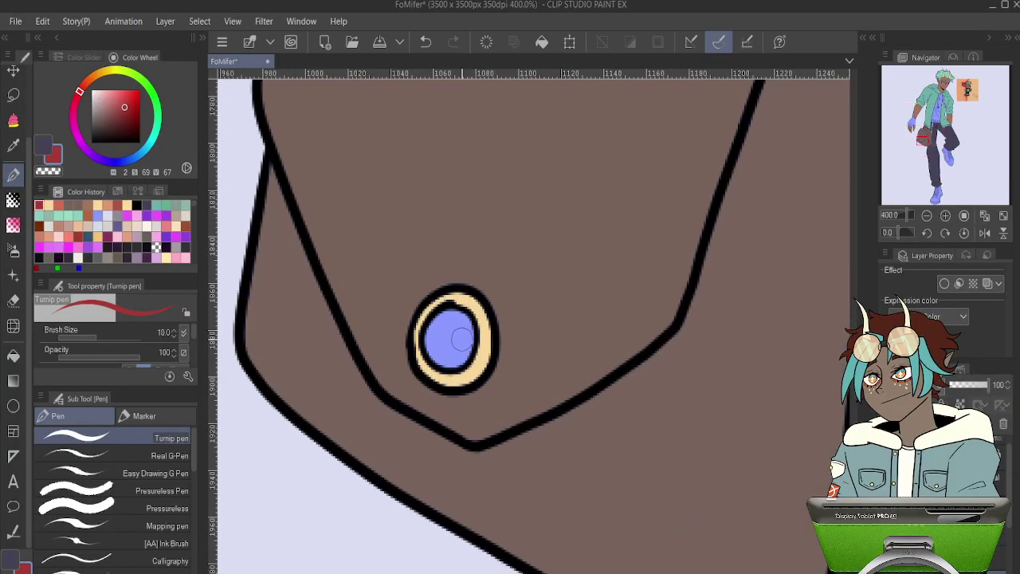
pyautogui.press('g')
pyautogui.click(457, 335)
pyautogui.scroll(-3, 478, 335)
pyautogui.scroll(2, 680, 182)
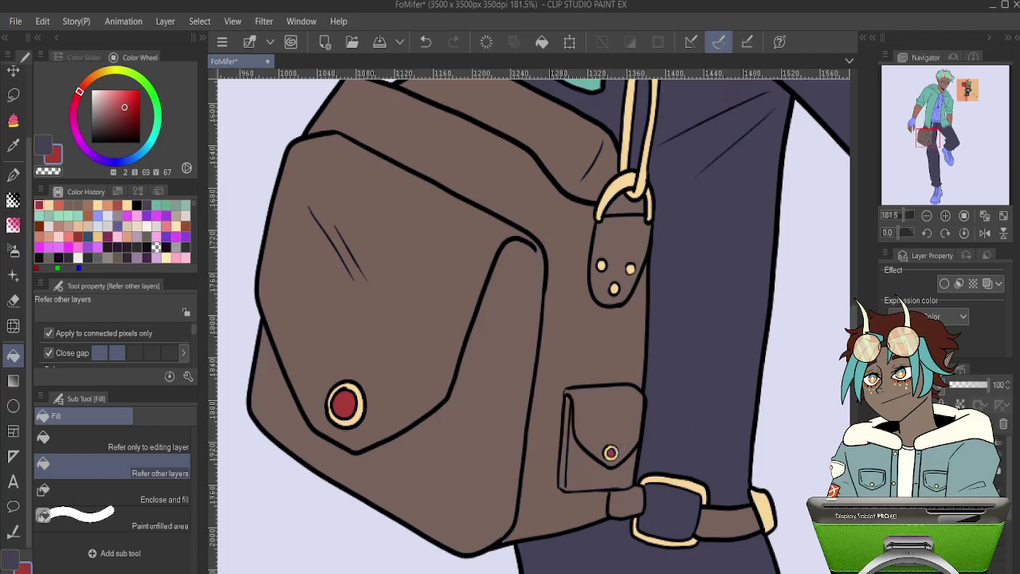
# - Undo the dark red fills in the bag's two snaps
pyautogui.click(888, 447)
pyautogui.hotkey('ctrl', 'z')
pyautogui.hotkey('ctrl', 'z')
pyautogui.hotkey('ctrl', 'z')
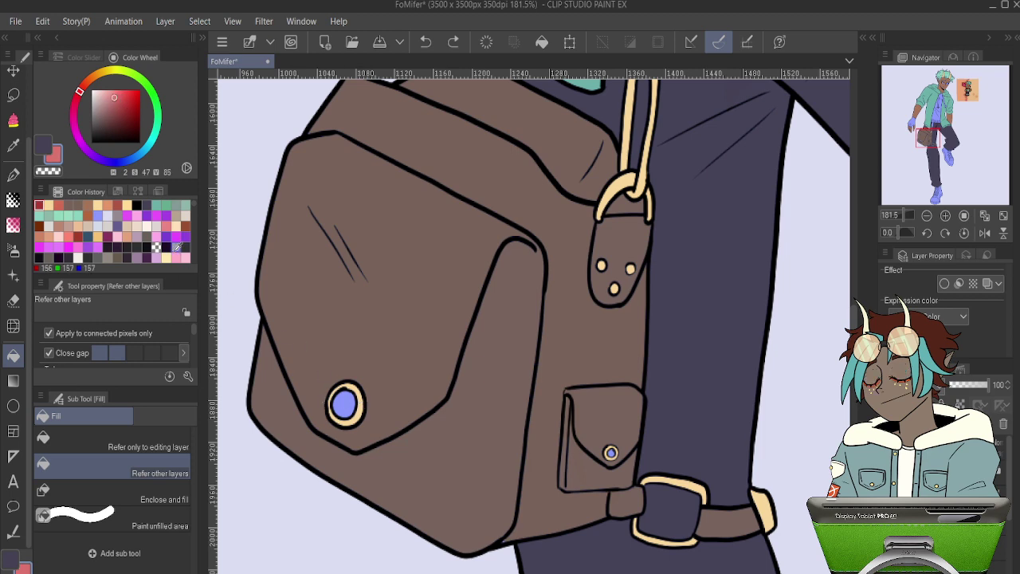
# - Sample a burnt orange from the edge between the horn and hair of the reference sprite
pyautogui.scroll(-3, 532, 316)
pyautogui.scroll(-4, 532, 316)
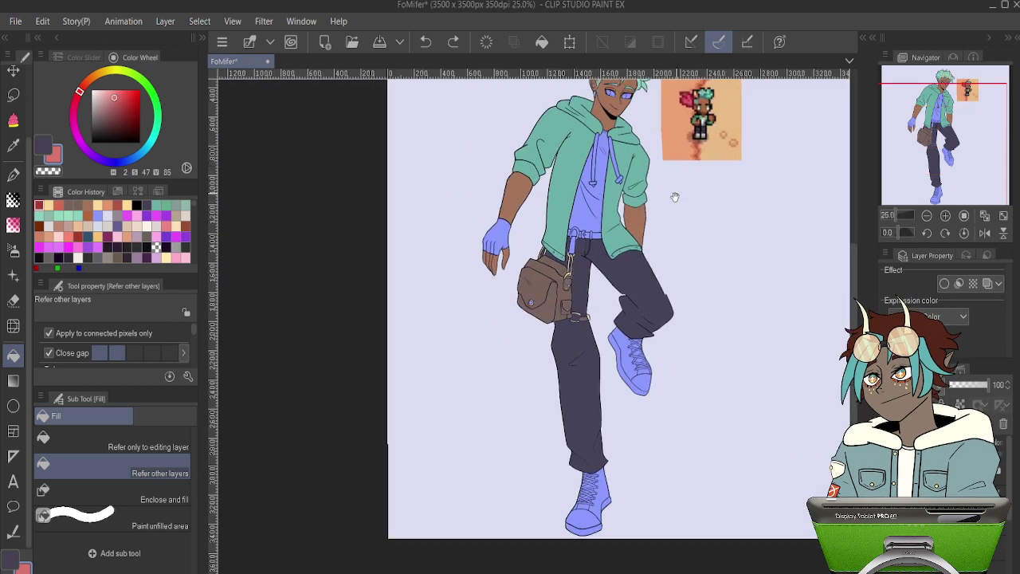
pyautogui.scroll(3, 613, 277)
pyautogui.scroll(2, 612, 276)
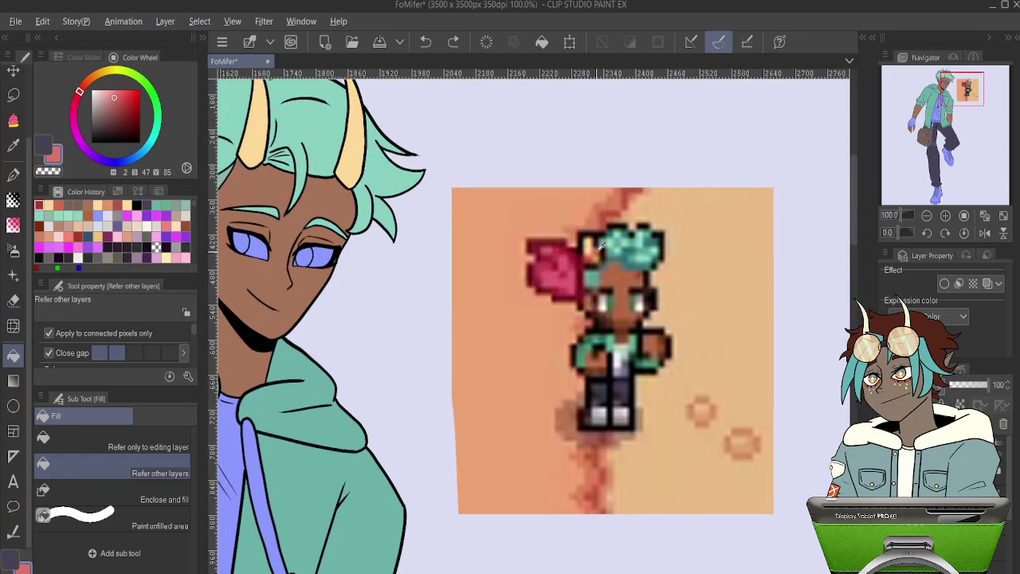
pyautogui.keyDown('alt'); pyautogui.click(597, 250); pyautogui.keyUp('alt')
# - Fill the center of the bag flap's round snap with the sampled burnt orange
pyautogui.moveTo(343, 375); pyautogui.dragTo(517, 259)
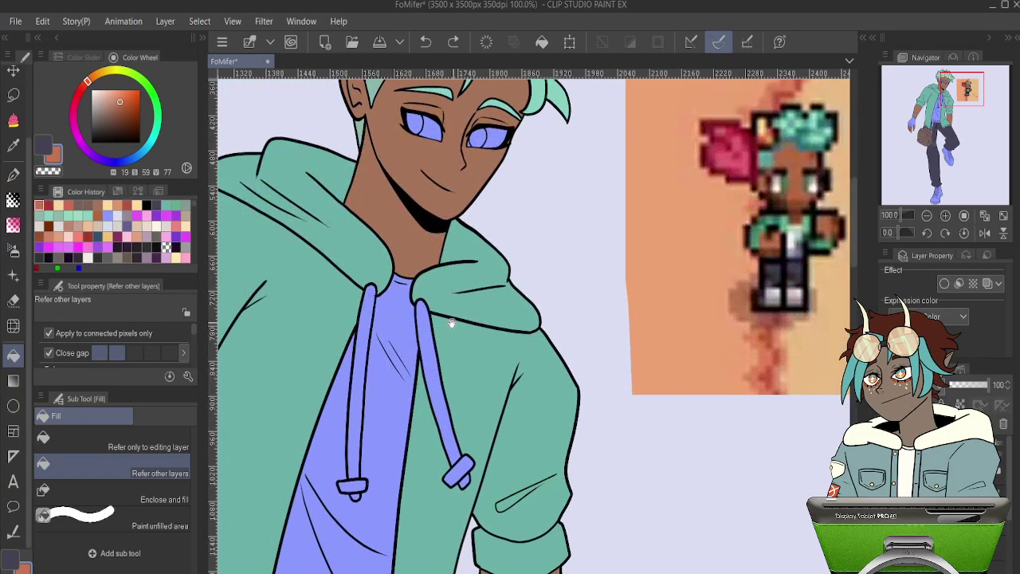
pyautogui.moveTo(375, 362); pyautogui.dragTo(427, 339)
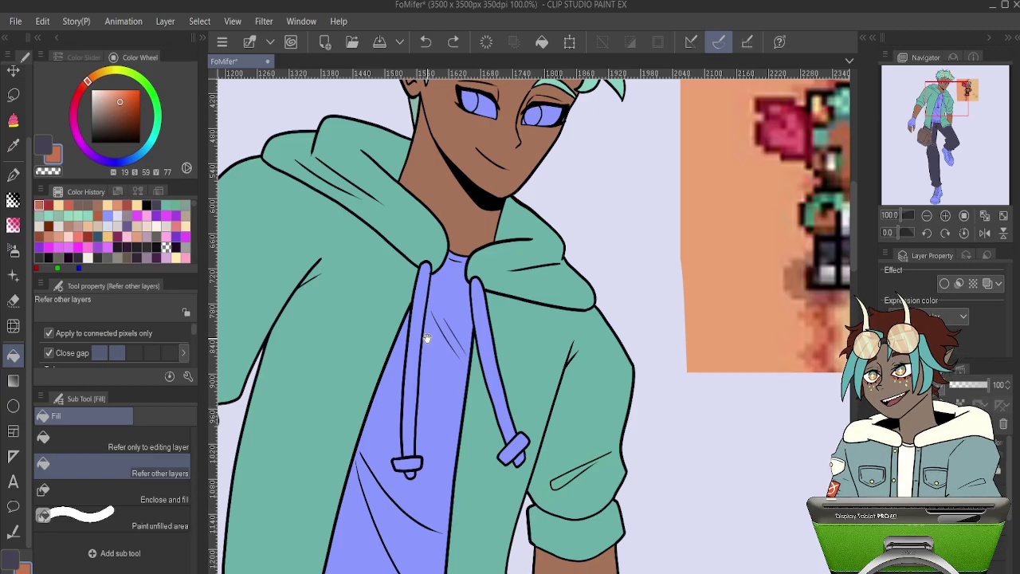
pyautogui.moveTo(427, 338); pyautogui.dragTo(524, 171)
pyautogui.moveTo(533, 524); pyautogui.dragTo(701, 189)
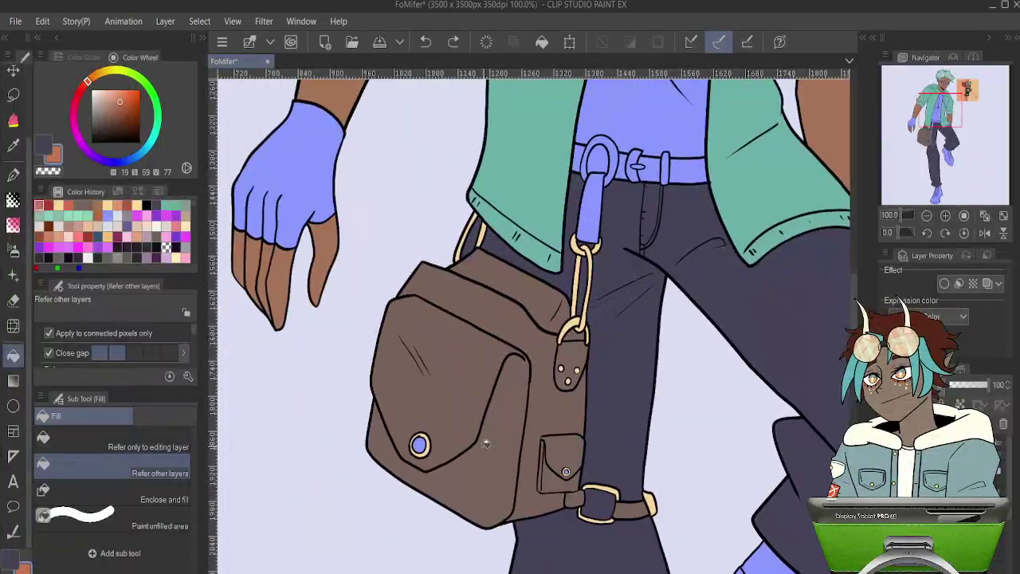
pyautogui.moveTo(455, 470); pyautogui.dragTo(542, 455)
pyautogui.click(373, 409)
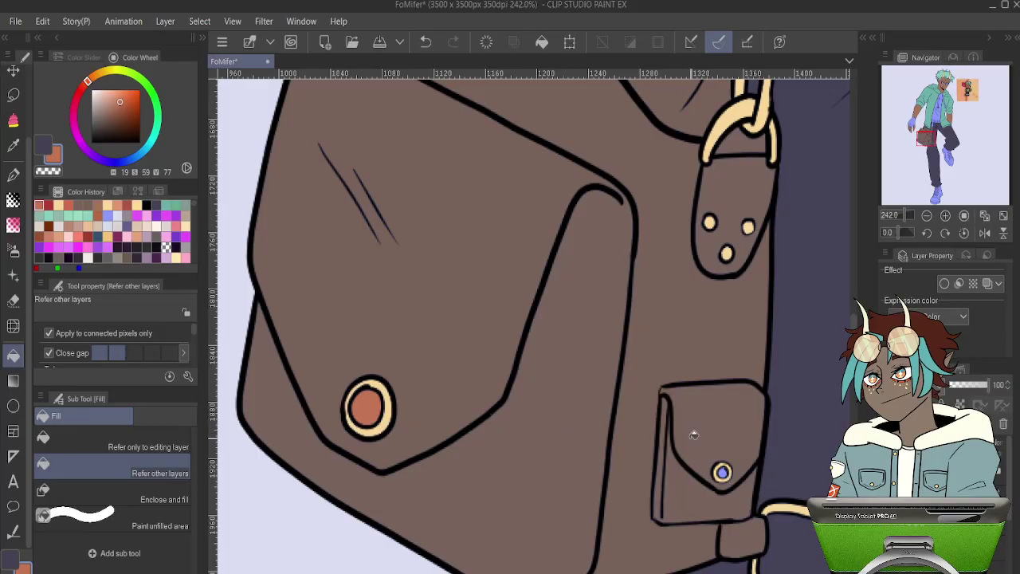
# - Preview the whole drawing in grayscale to compare the color values, and restore the full-color view
pyautogui.scroll(-10, 723, 472)
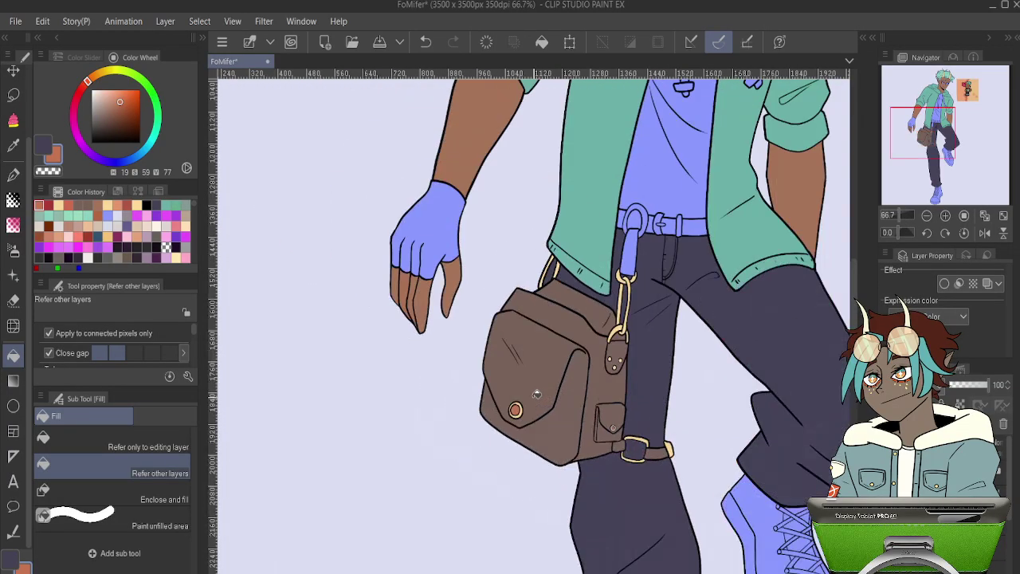
pyautogui.scroll(3, 717, 241)
pyautogui.scroll(1, 717, 240)
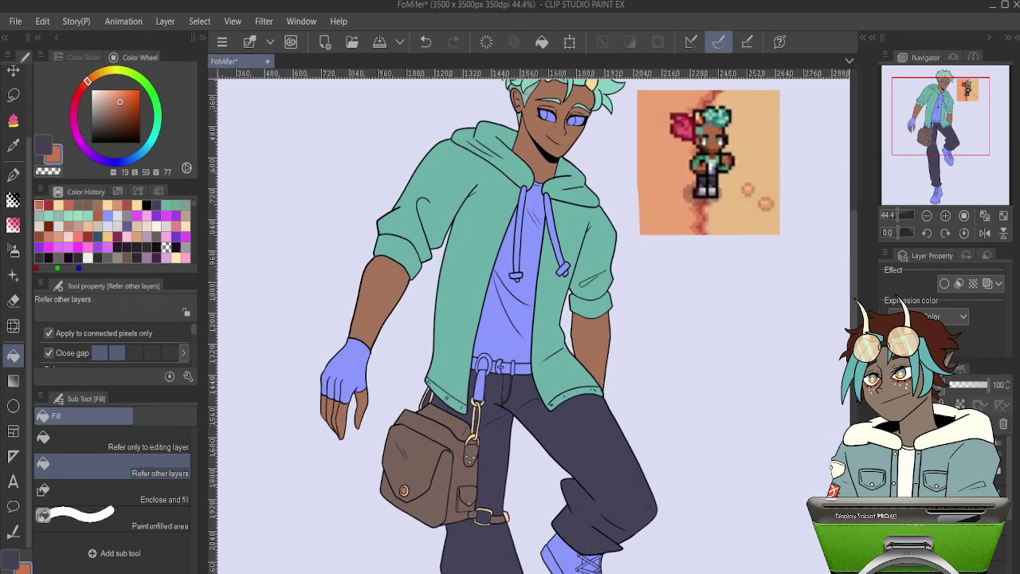
pyautogui.click(888, 446)
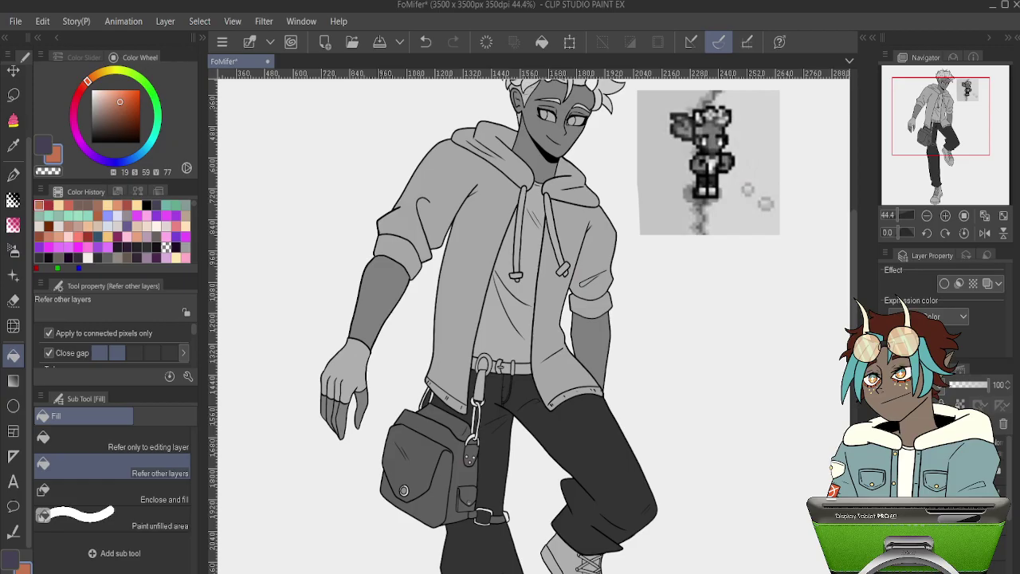
pyautogui.hotkey('ctrl', 'shift', 'g')
pyautogui.hotkey('ctrl', 'shift', 'g')
pyautogui.hotkey('ctrl', 'shift', 'g')
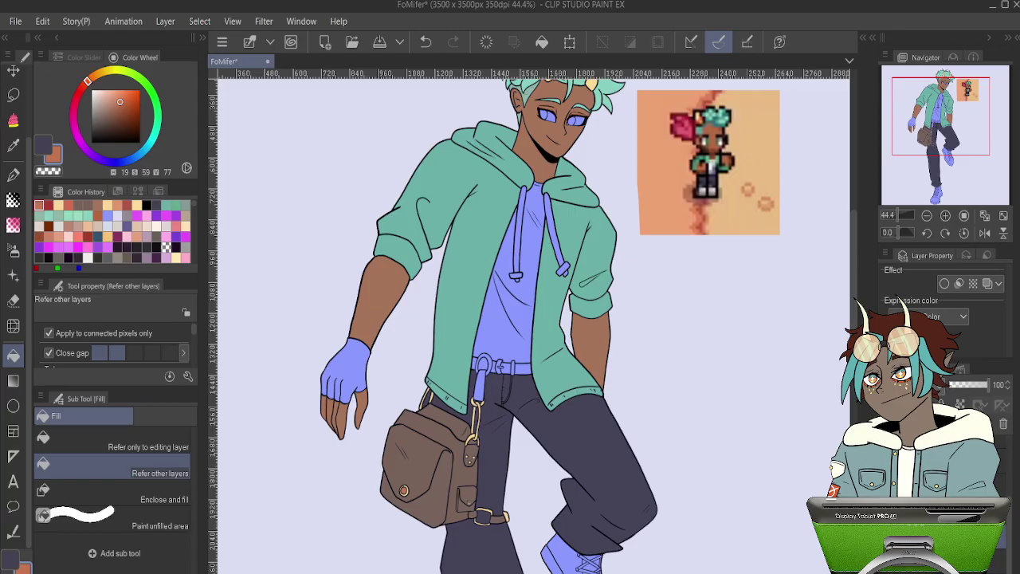
# - Sample the jacket's teal and fill the side panels of the standing foot's shoe with it
pyautogui.keyDown('alt'); pyautogui.click(470, 308); pyautogui.keyUp('alt')
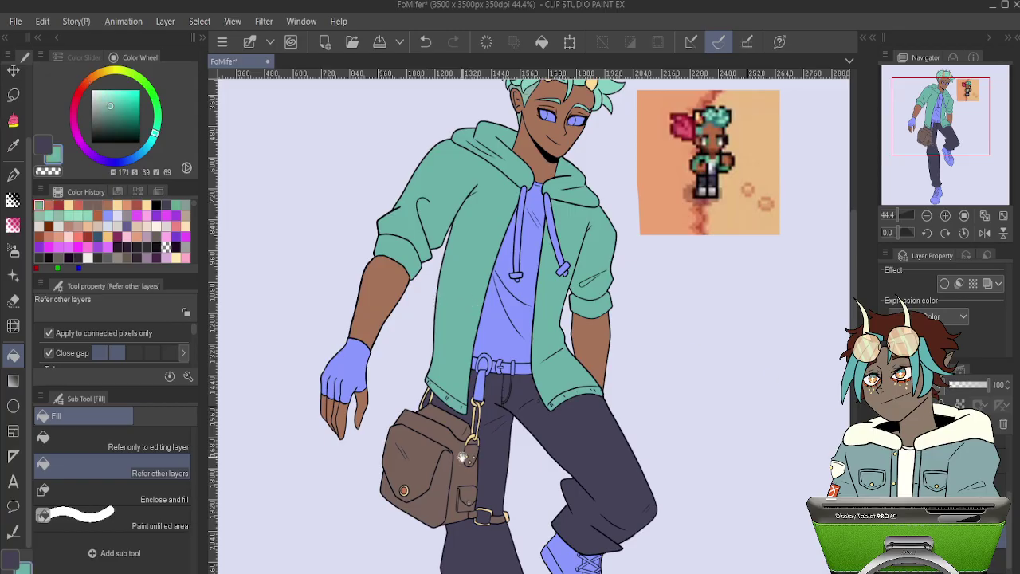
pyautogui.moveTo(456, 479); pyautogui.dragTo(474, 216)
pyautogui.moveTo(528, 493); pyautogui.dragTo(542, 326)
pyautogui.scroll(3, 552, 394)
pyautogui.scroll(3, 552, 394)
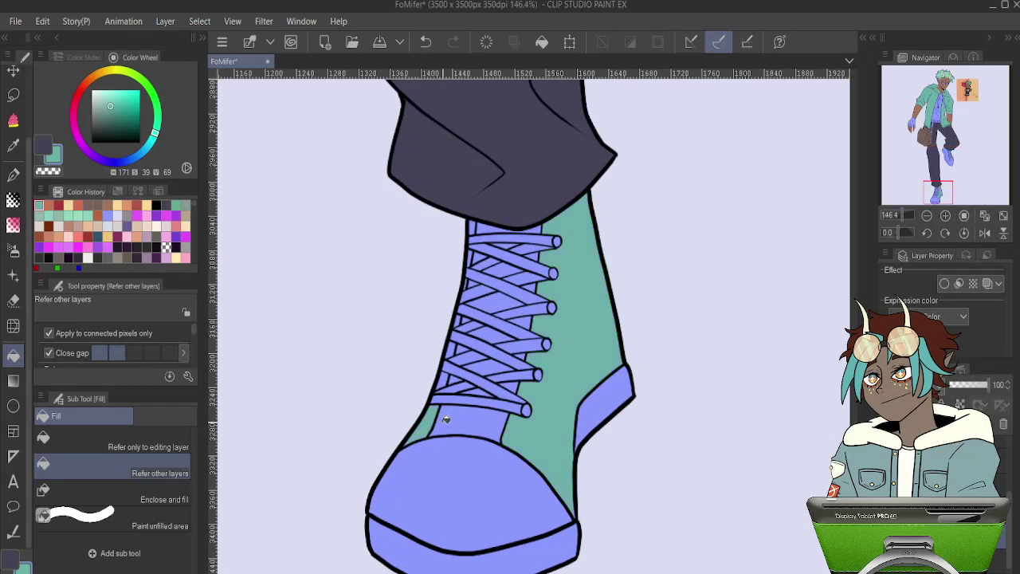
pyautogui.scroll(3, 518, 292)
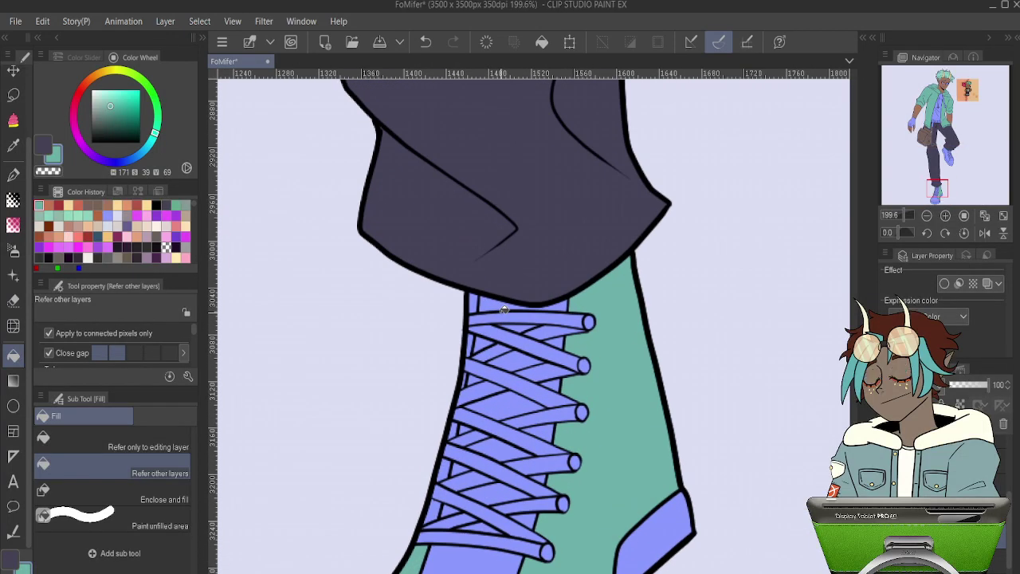
pyautogui.click(506, 249)
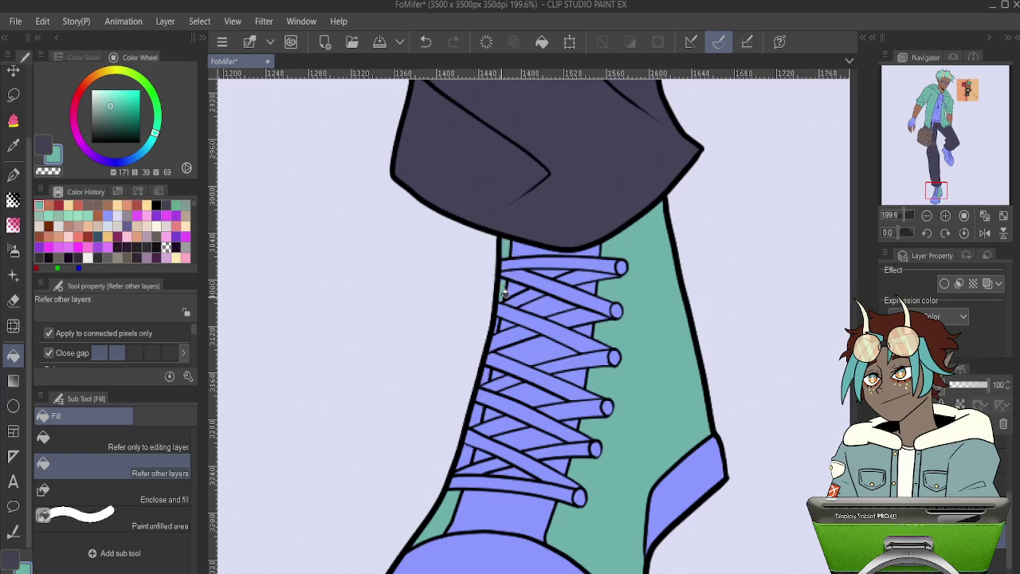
# - Touch up the narrow gaps between the laces along the standing shoe's front edge with teal, using the Turnip pen
pyautogui.press('p')
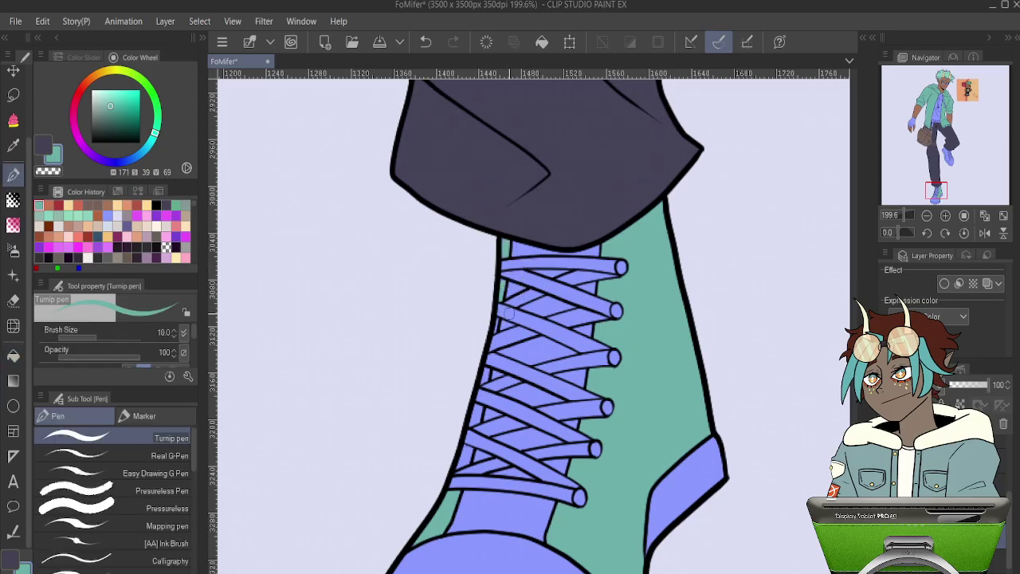
pyautogui.hotkey('ctrl', 'z')
pyautogui.scroll(3, 494, 327)
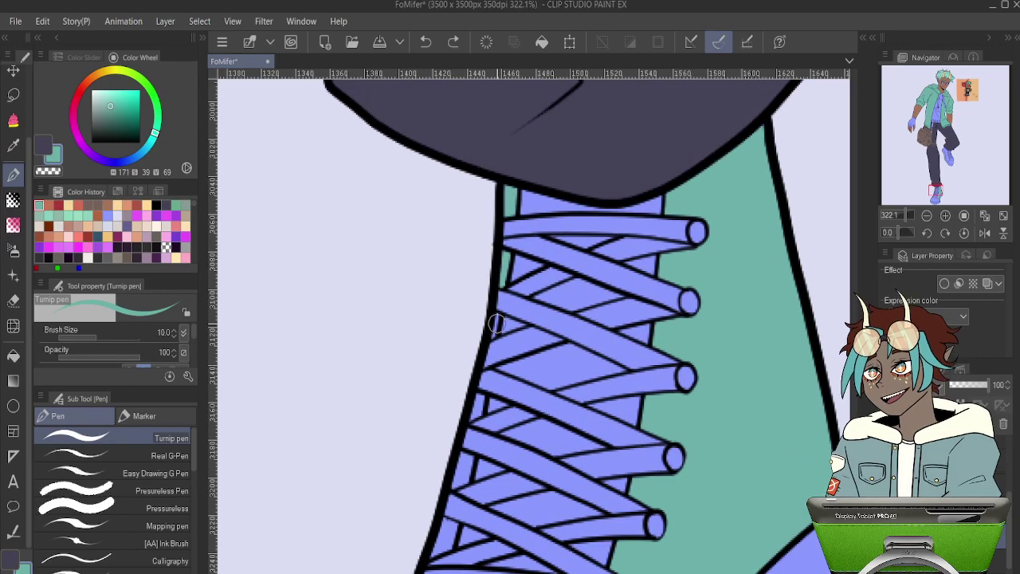
pyautogui.moveTo(526, 228); pyautogui.dragTo(519, 137)
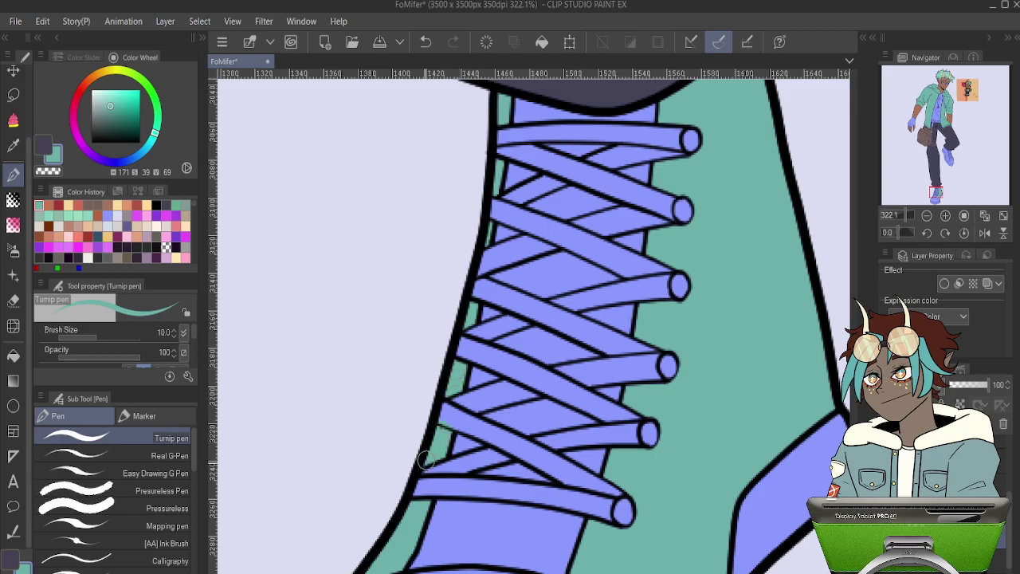
pyautogui.hotkey('ctrl', 'z')
pyautogui.scroll(-5, 637, 138)
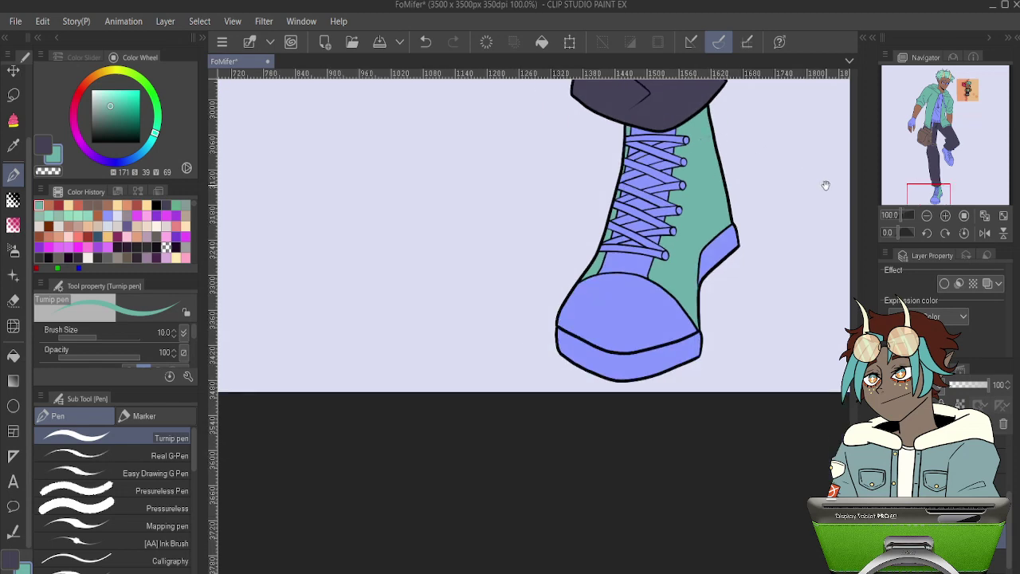
# - Fill the large side panel of the raised foot's shoe with teal
pyautogui.moveTo(730, 231); pyautogui.dragTo(460, 292)
pyautogui.moveTo(711, 187); pyautogui.dragTo(511, 326)
pyautogui.scroll(4, 412, 319)
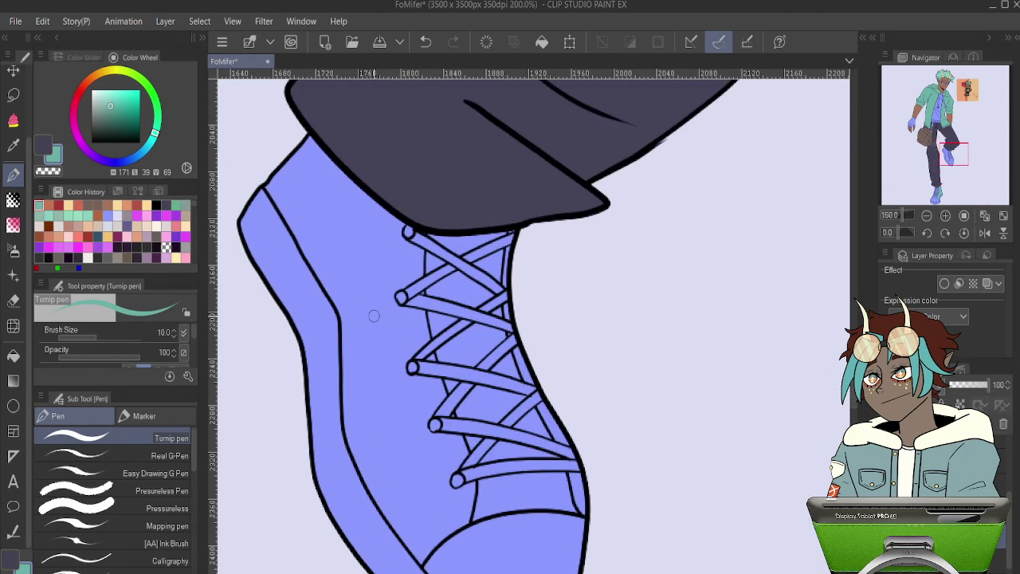
pyautogui.press('g')
pyautogui.press('g')
pyautogui.click(370, 288)
# - Color the thin strips between the laces and the raised shoe's front outline teal, combining pen touch-ups and fills
pyautogui.scroll(2, 516, 256)
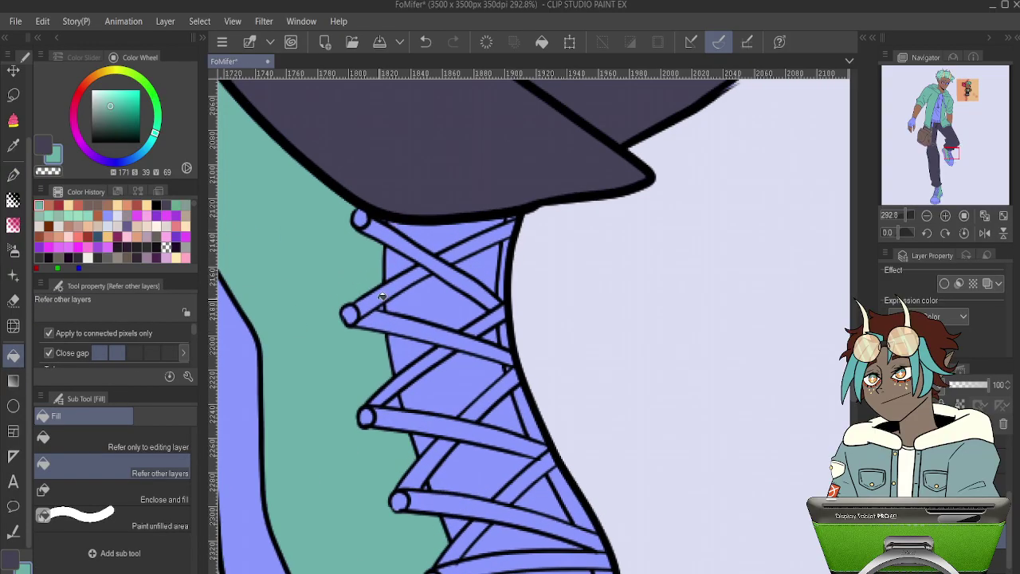
pyautogui.press('p')
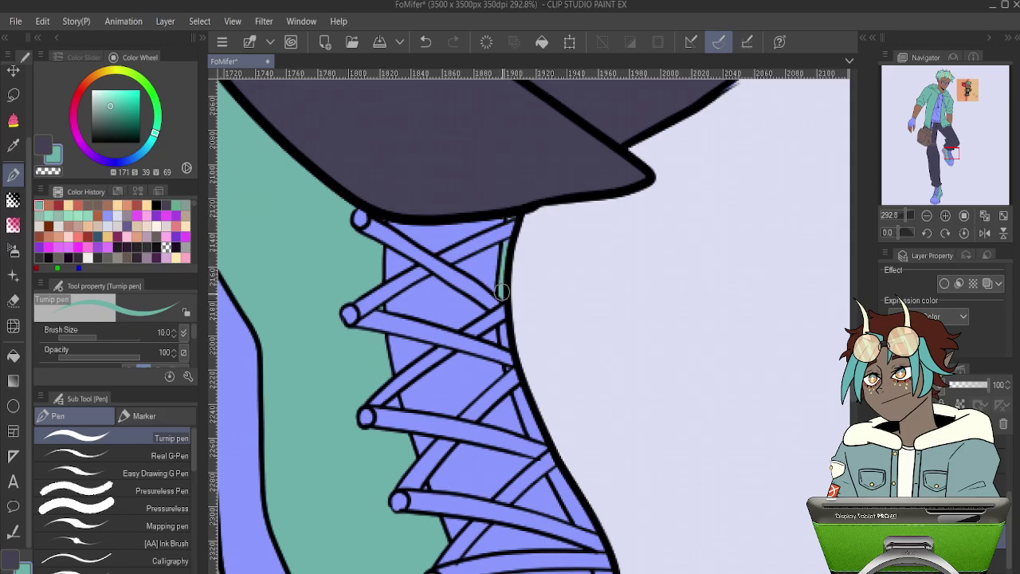
pyautogui.moveTo(502, 292); pyautogui.dragTo(508, 244)
pyautogui.moveTo(524, 331); pyautogui.dragTo(506, 255)
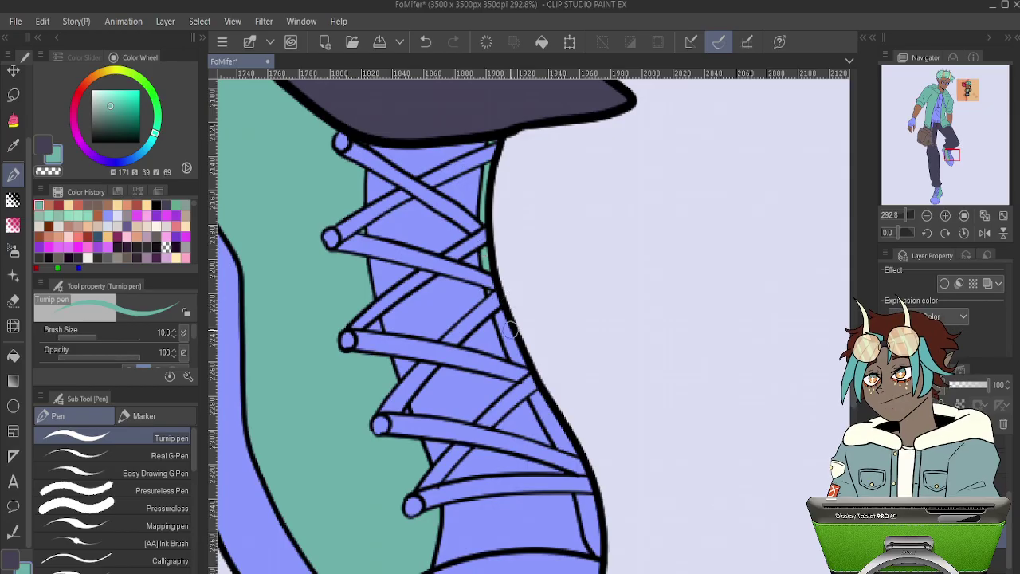
pyautogui.press('g')
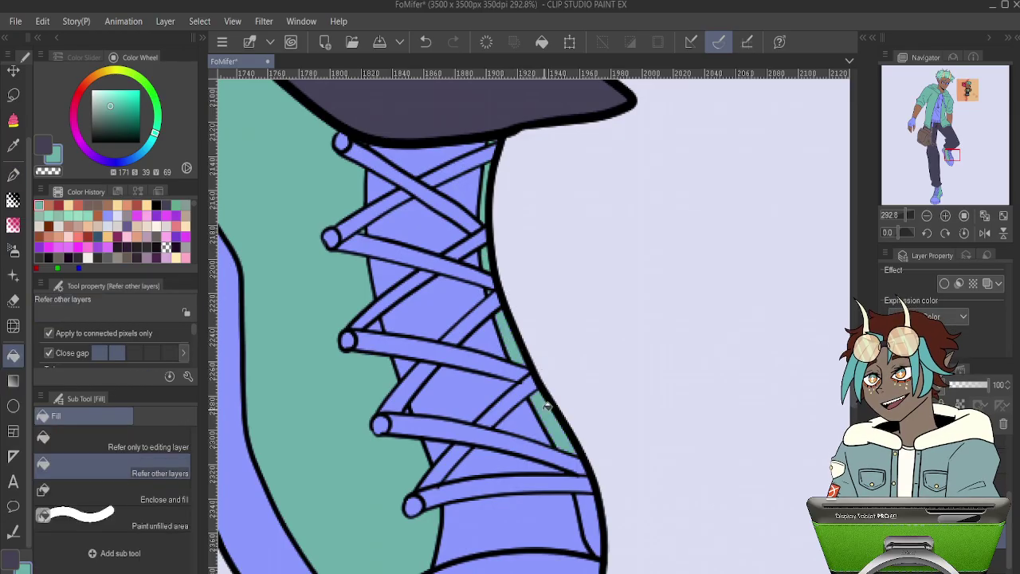
pyautogui.scroll(-4, 547, 407)
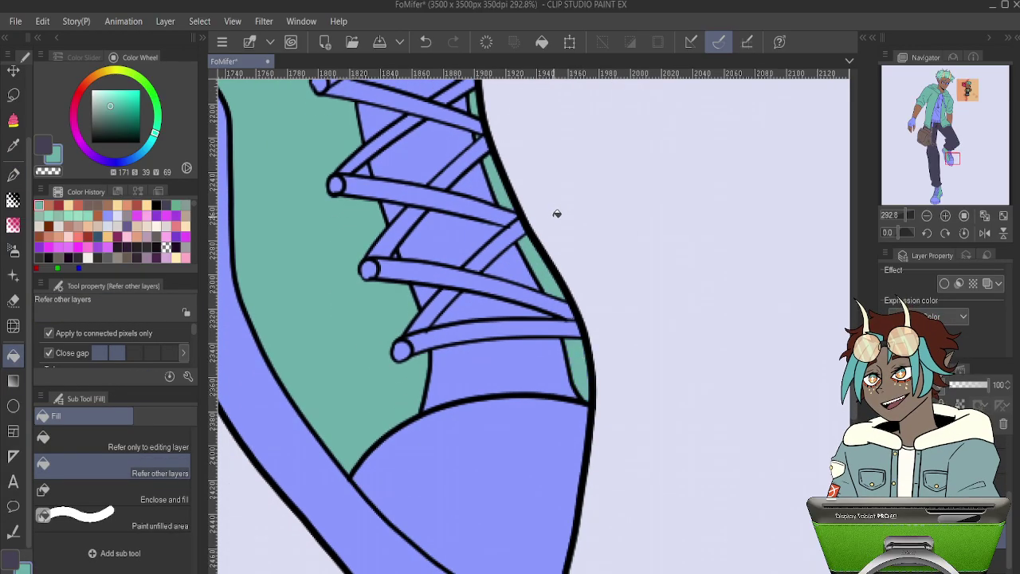
pyautogui.moveTo(501, 212); pyautogui.dragTo(567, 274)
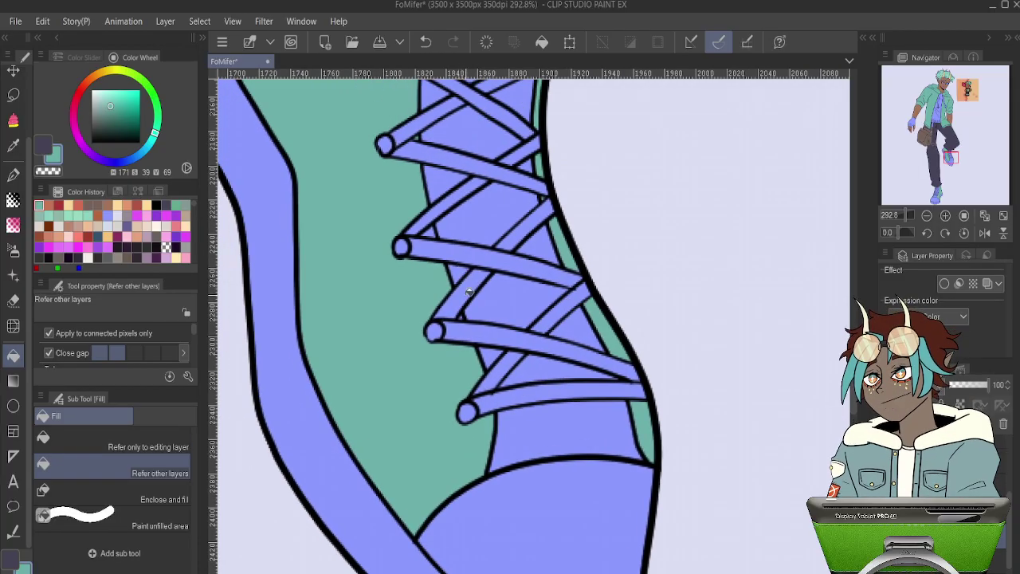
pyautogui.press('p')
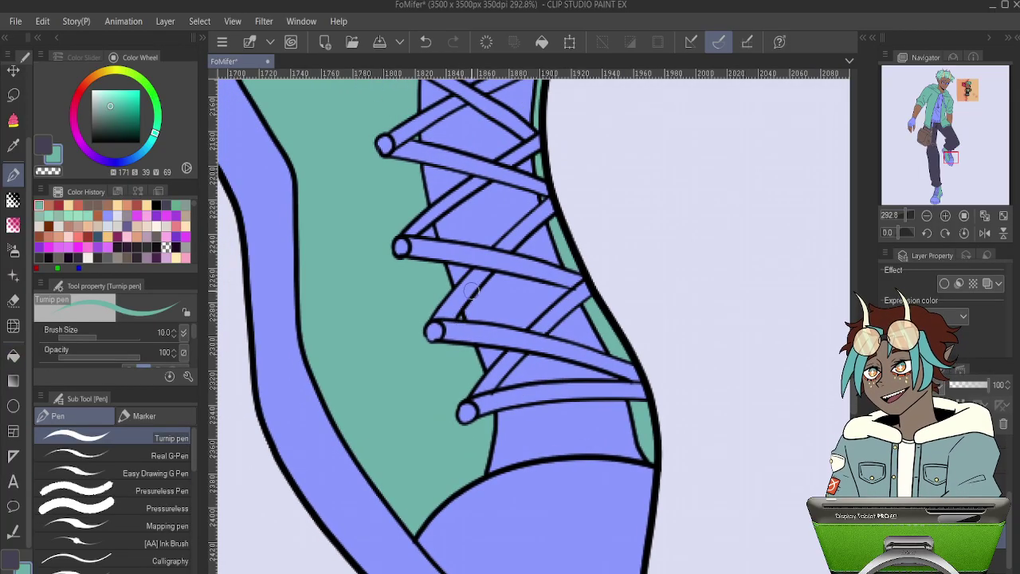
pyautogui.scroll(-10, 471, 290)
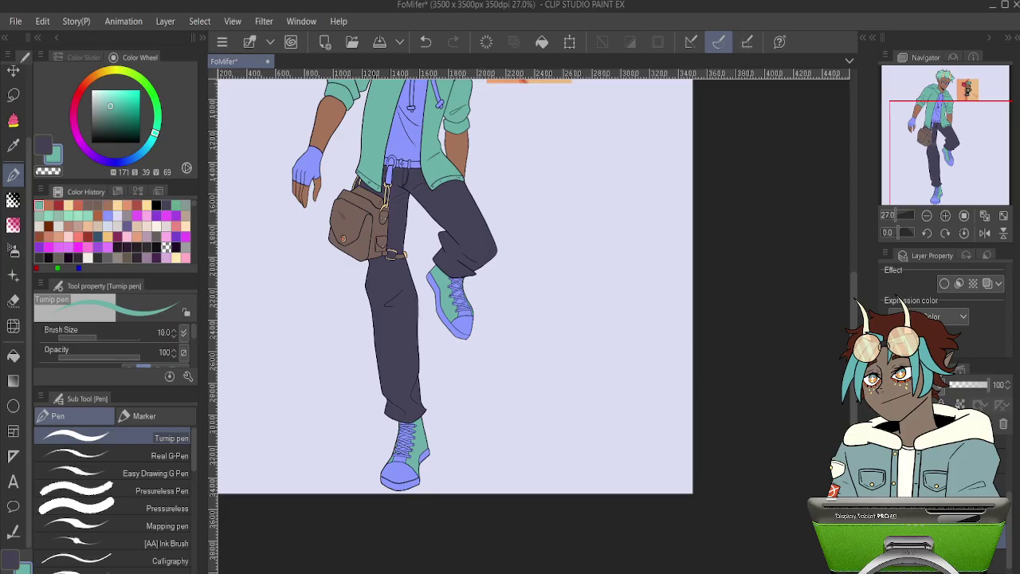
# - Sample the off-white from the reference sprite's shoes and fill the standing shoe's toe cap, front sole and heel with it
pyautogui.scroll(-2, 636, 396)
pyautogui.scroll(2, 603, 164)
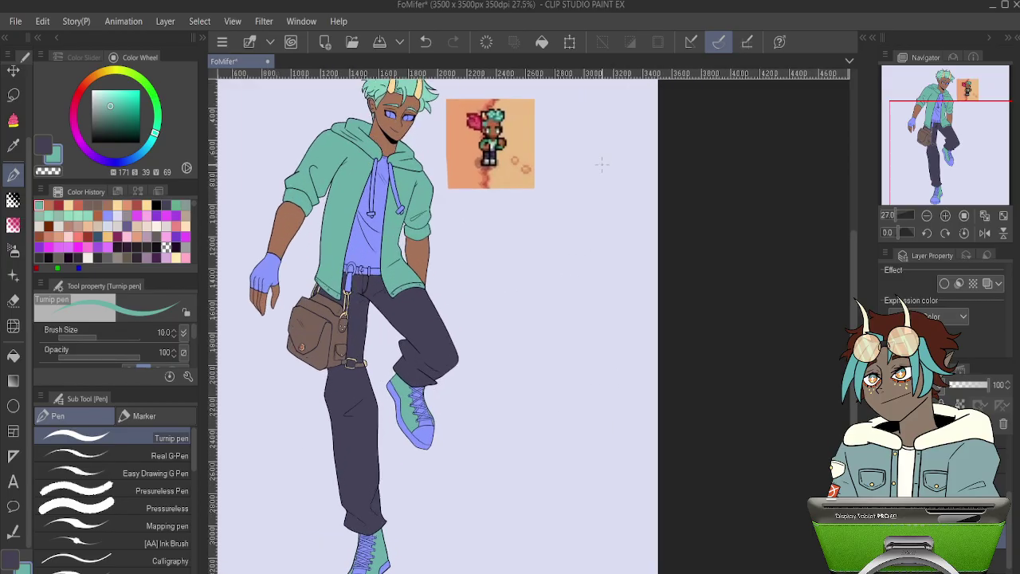
pyautogui.scroll(5, 491, 122)
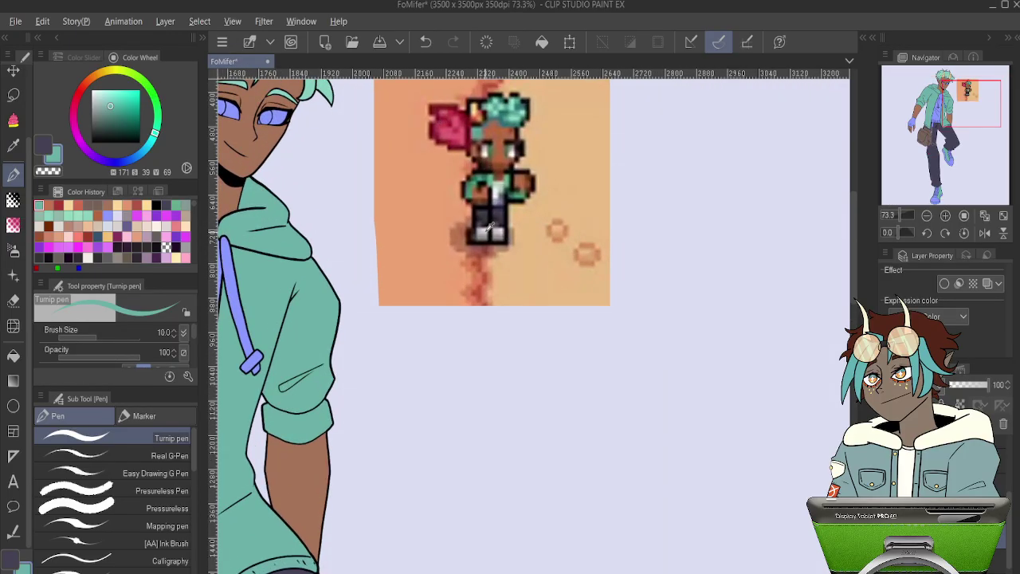
pyautogui.keyDown('alt'); pyautogui.click(485, 231); pyautogui.keyUp('alt')
pyautogui.scroll(-5, 471, 215)
pyautogui.moveTo(443, 371); pyautogui.dragTo(487, 175)
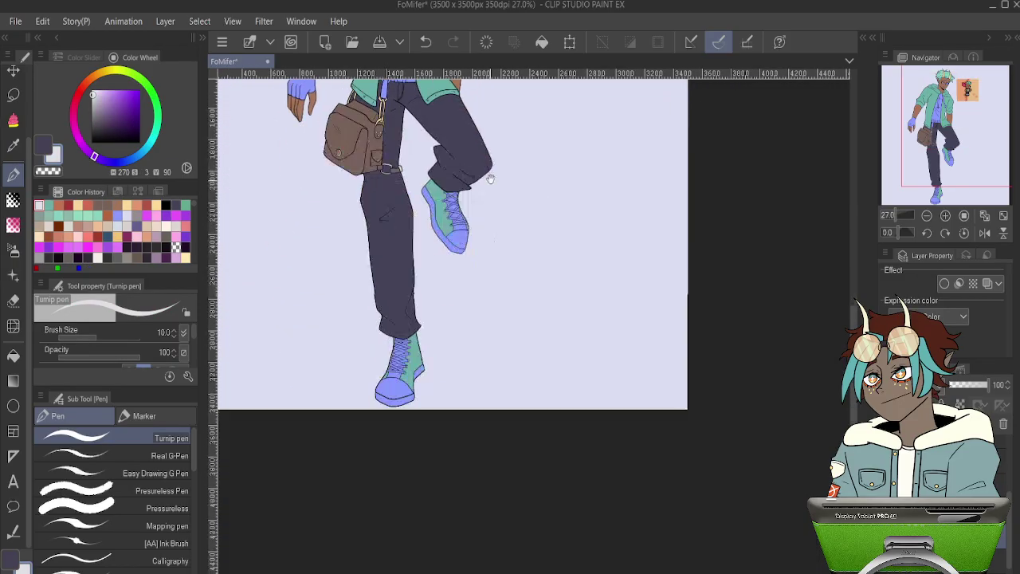
pyautogui.scroll(2, 410, 371)
pyautogui.scroll(5, 399, 347)
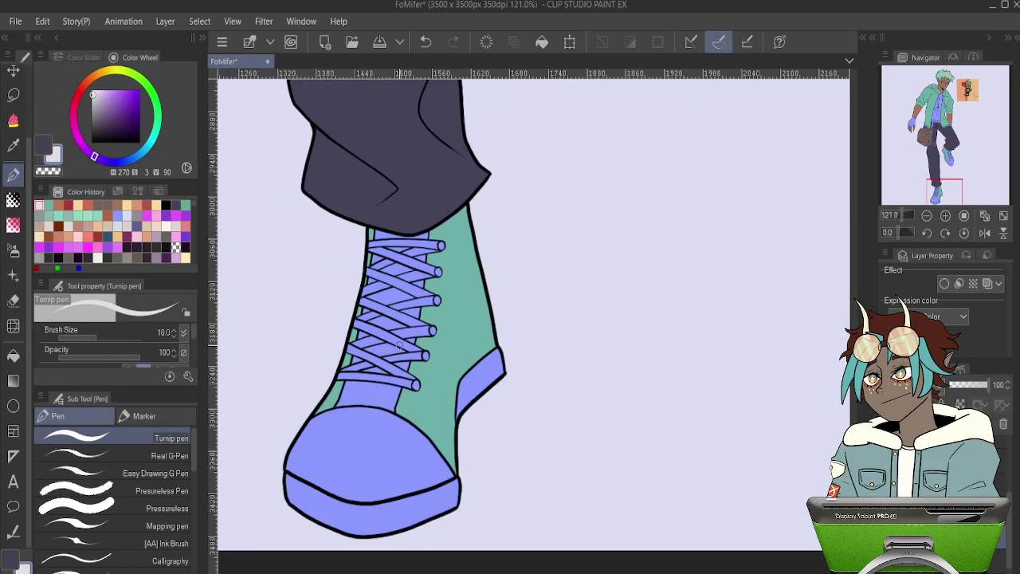
pyautogui.press('g')
pyautogui.click(387, 435)
pyautogui.click(400, 500)
pyautogui.click(491, 363)
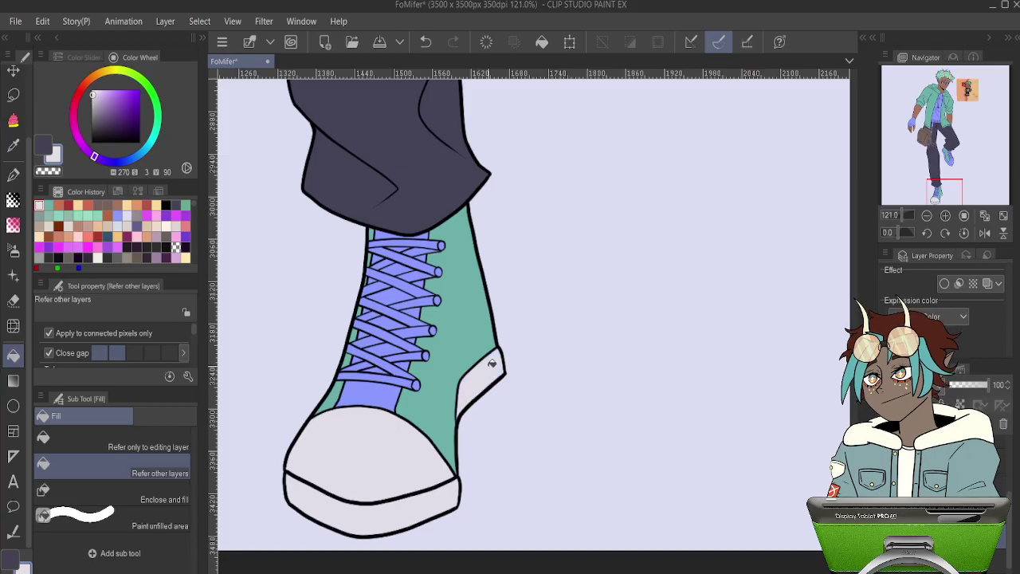
# - Fill the raised shoe's sole and toe cap with the sampled off-white
pyautogui.moveTo(679, 346); pyautogui.dragTo(832, 221)
pyautogui.moveTo(571, 308); pyautogui.dragTo(697, 308)
pyautogui.moveTo(598, 286); pyautogui.dragTo(768, 491)
pyautogui.hotkey('ctrl', 'z')
pyautogui.hotkey('ctrl', 'z')
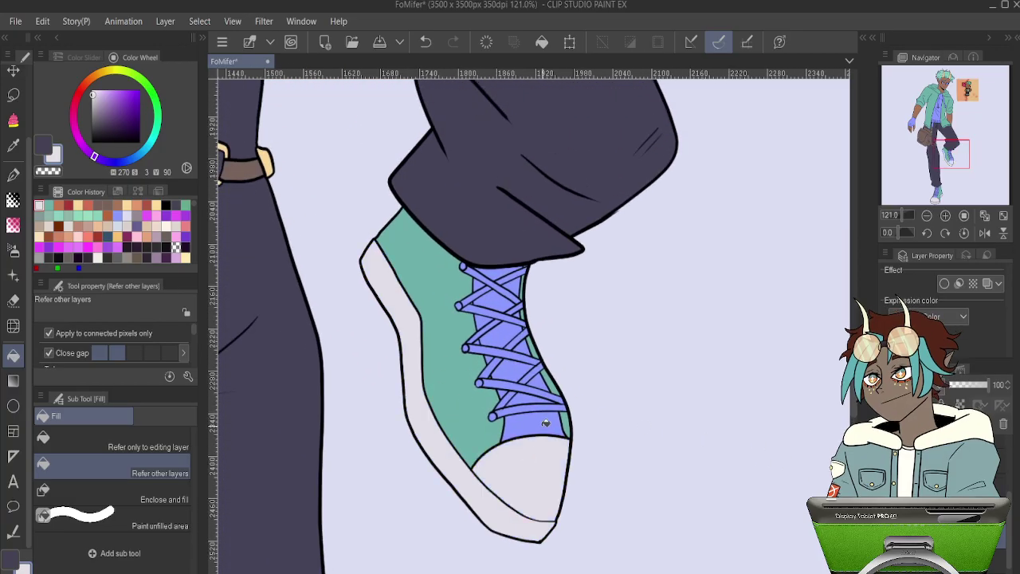
# - Fill the tongue areas between and below the raised shoe's laces with off-white
pyautogui.scroll(3, 545, 422)
pyautogui.moveTo(456, 182)
pyautogui.mouseDown()
pyautogui.moveTo(434, 197)
pyautogui.moveTo(466, 220)
pyautogui.moveTo(501, 200)
pyautogui.moveTo(507, 210)
pyautogui.moveTo(446, 263)
pyautogui.moveTo(468, 282)
pyautogui.moveTo(509, 277)
pyautogui.moveTo(512, 334)
pyautogui.moveTo(463, 336)
pyautogui.mouseUp()
pyautogui.moveTo(532, 364)
pyautogui.mouseDown()
pyautogui.moveTo(519, 406)
pyautogui.moveTo(481, 396)
pyautogui.moveTo(520, 433)
pyautogui.mouseUp()
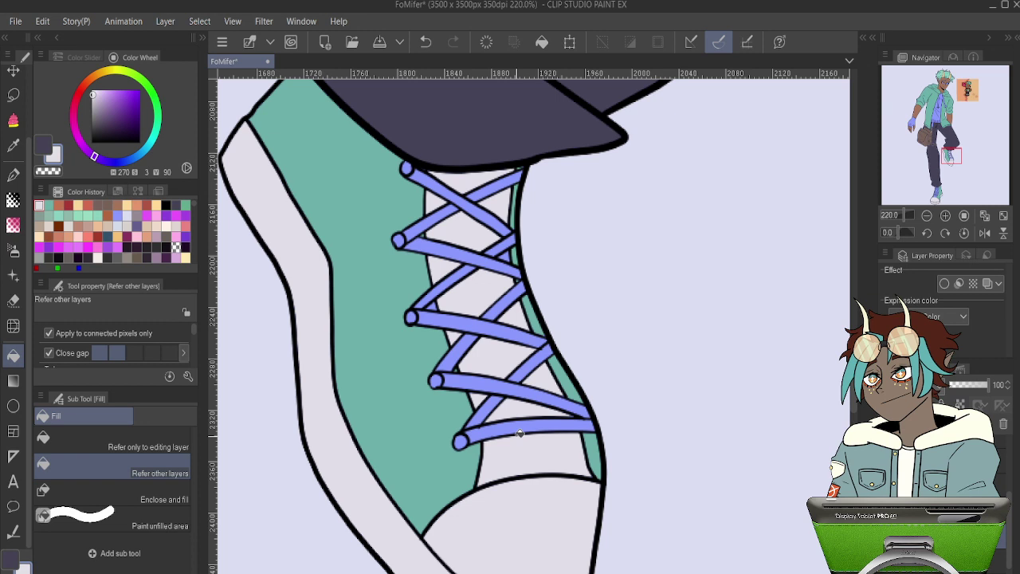
# - Fill the upper laces of the raised shoe with off-white, down to the third lace end
pyautogui.click(427, 176)
pyautogui.click(502, 177)
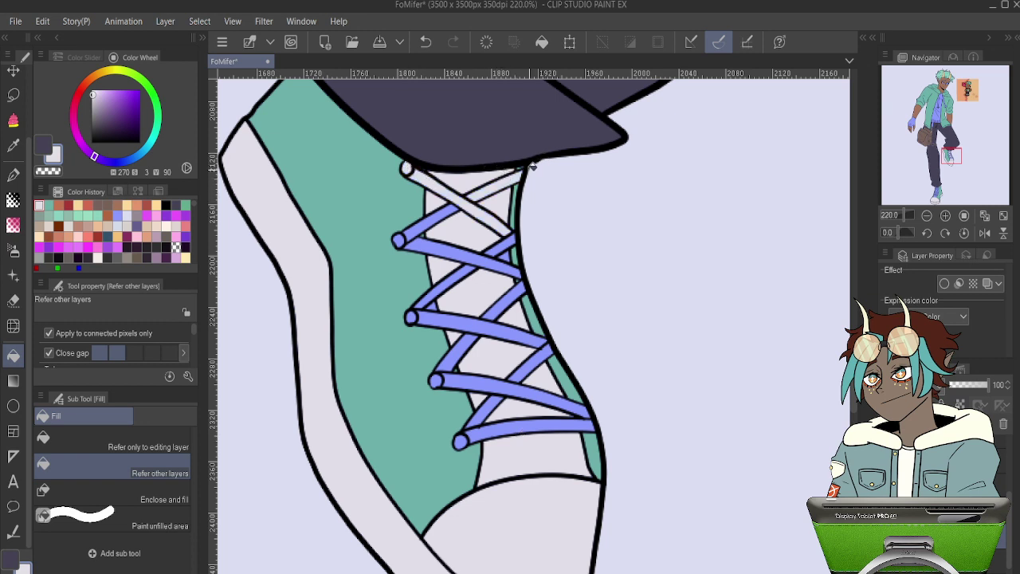
pyautogui.click(443, 210)
pyautogui.click(461, 255)
pyautogui.click(501, 245)
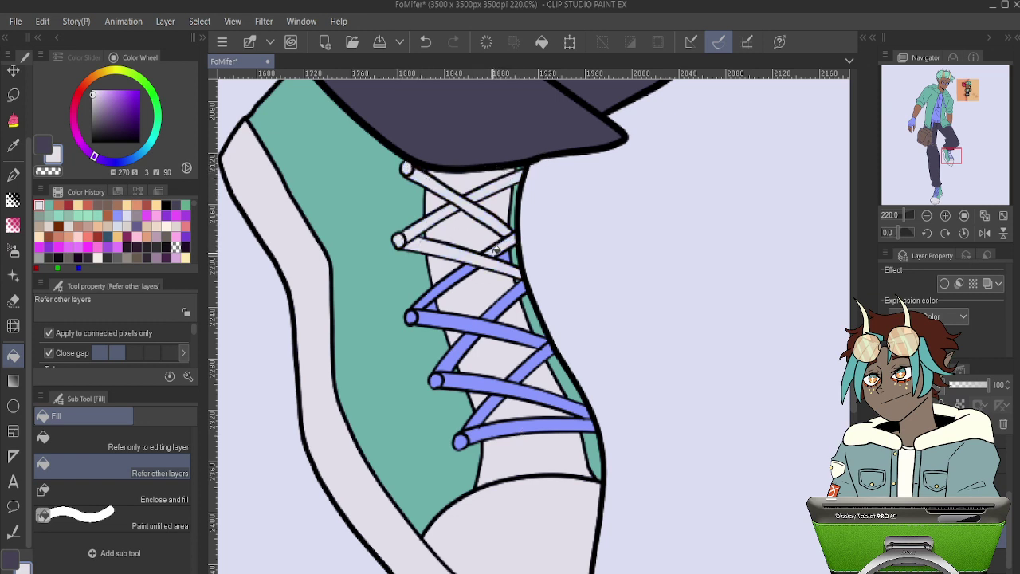
pyautogui.click(437, 295)
pyautogui.click(431, 314)
pyautogui.click(504, 301)
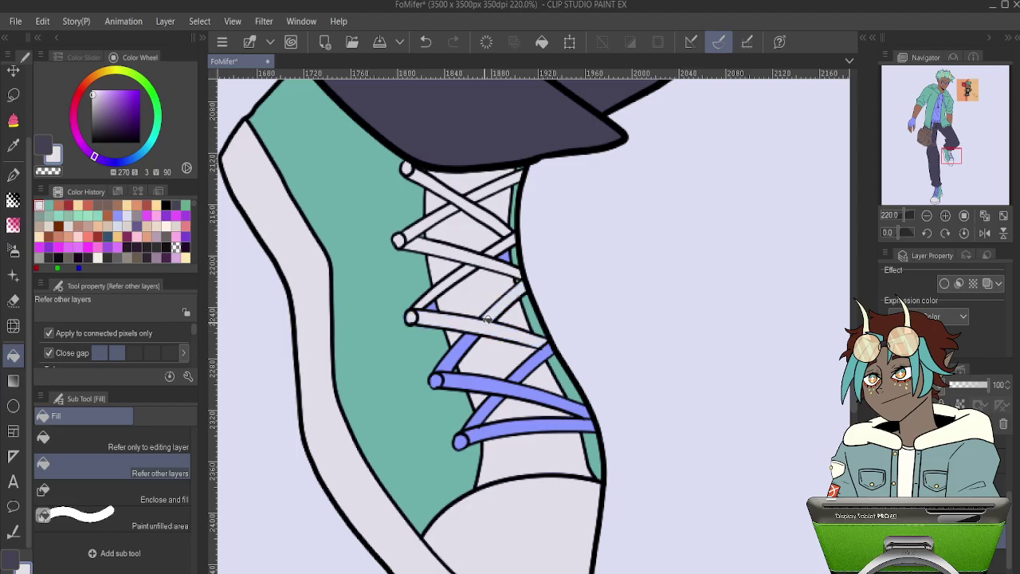
# - Fill the remaining lower laces and lace ends of the raised shoe with off-white
pyautogui.click(467, 344)
pyautogui.click(443, 376)
pyautogui.click(533, 357)
pyautogui.click(491, 401)
pyautogui.click(461, 440)
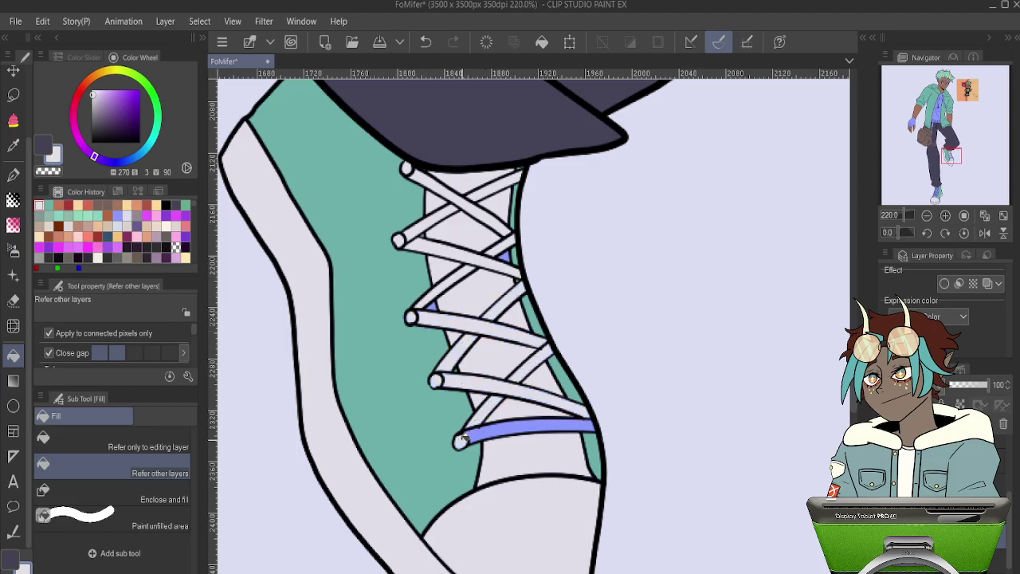
pyautogui.click(483, 427)
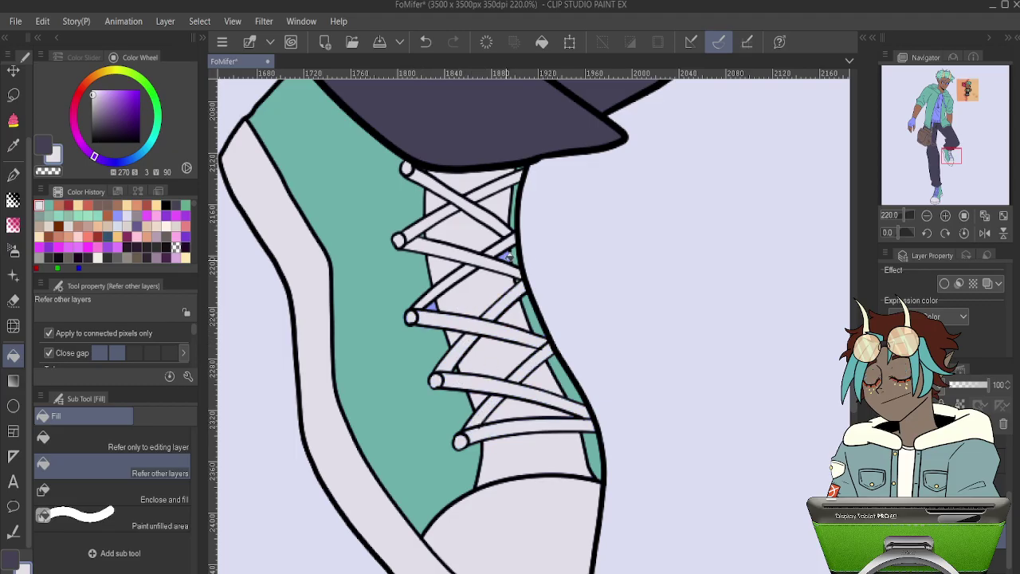
# - Clean up the small leftover blue gaps beside the raised shoe's laces, then resample the off-white
pyautogui.click(505, 257)
pyautogui.keyDown('alt'); pyautogui.click(431, 312); pyautogui.keyUp('alt')
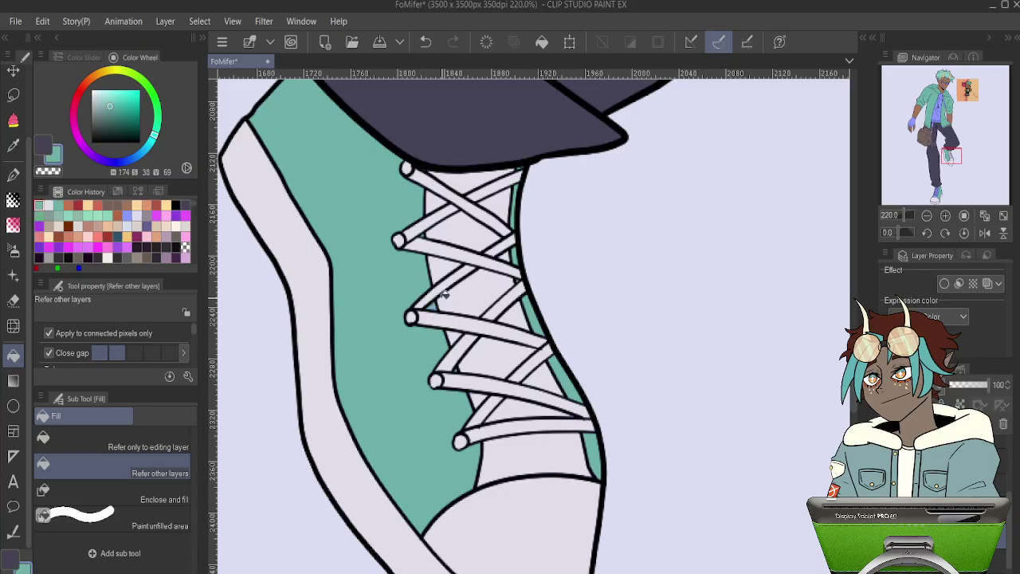
pyautogui.keyDown('alt'); pyautogui.click(450, 279); pyautogui.keyUp('alt')
# - Fill the top of the standing shoe's tongue and its uppermost crossing laces with off-white
pyautogui.moveTo(309, 385); pyautogui.dragTo(570, 262)
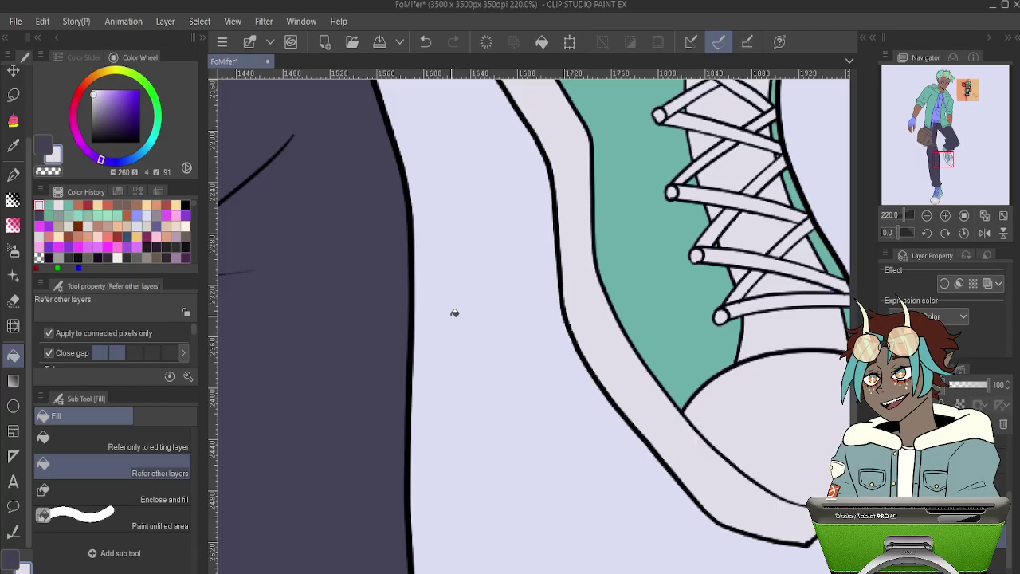
pyautogui.moveTo(292, 413); pyautogui.dragTo(717, 343)
pyautogui.moveTo(562, 359); pyautogui.dragTo(529, 210)
pyautogui.moveTo(510, 471); pyautogui.dragTo(411, 96)
pyautogui.moveTo(543, 430); pyautogui.dragTo(510, 235)
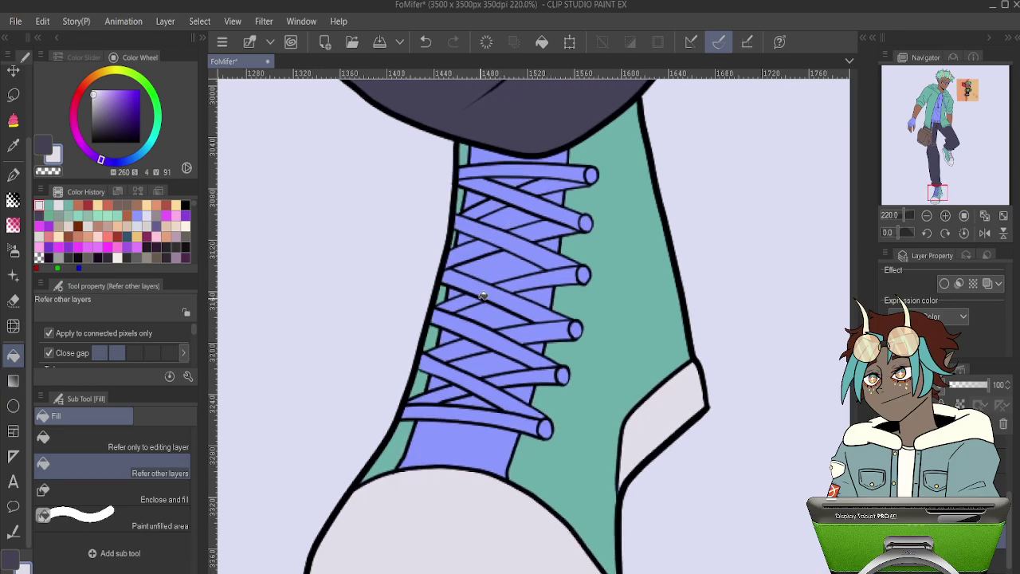
pyautogui.press('g')
pyautogui.press('g')
pyautogui.click(490, 154)
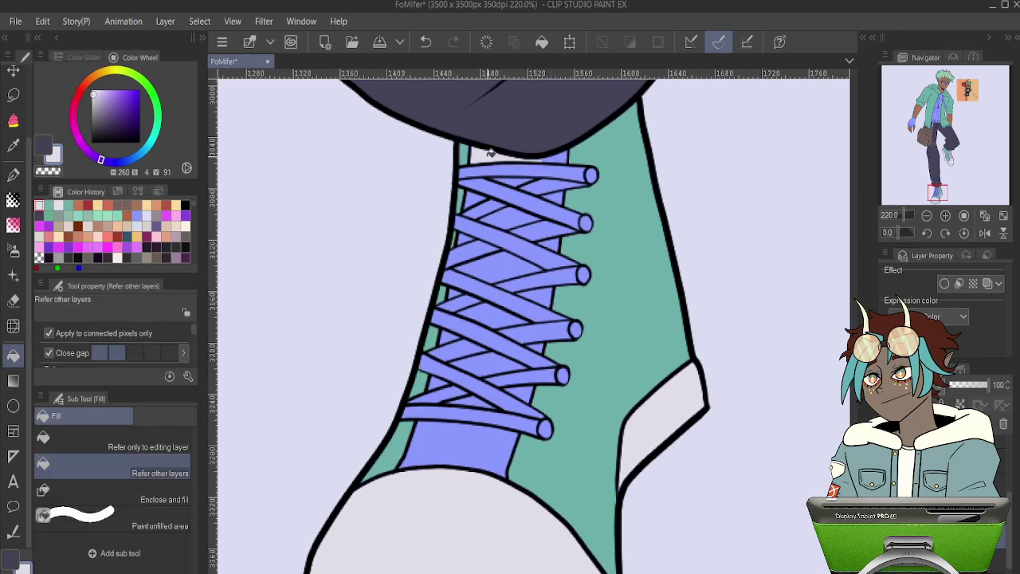
pyautogui.click(559, 156)
pyautogui.click(549, 179)
pyautogui.click(522, 180)
pyautogui.click(495, 189)
pyautogui.click(477, 196)
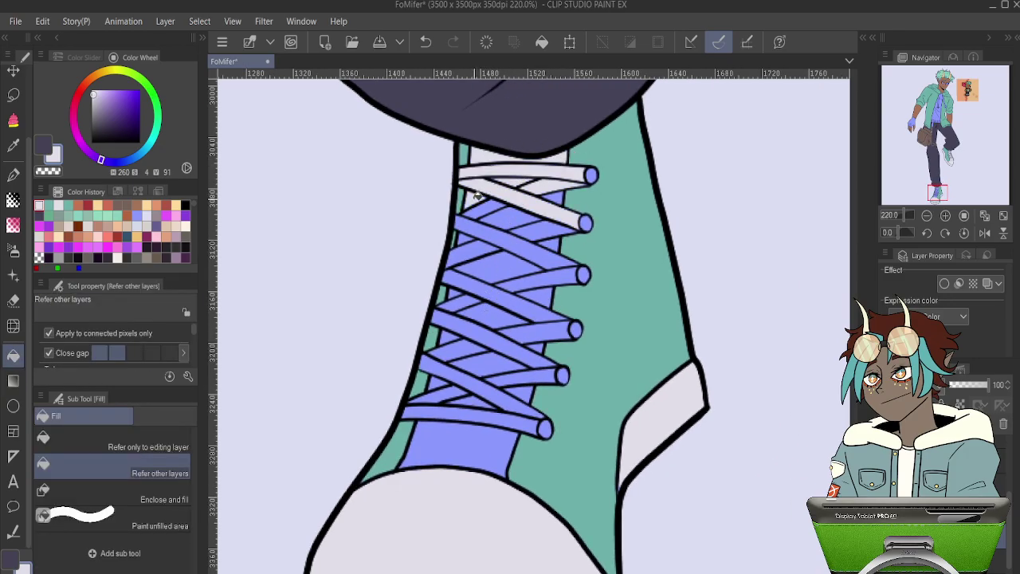
# - Fill the standing shoe's second and third lace rows, the nearby tongue gaps and the upper lace ends with off-white
pyautogui.click(487, 204)
pyautogui.click(474, 222)
pyautogui.click(507, 216)
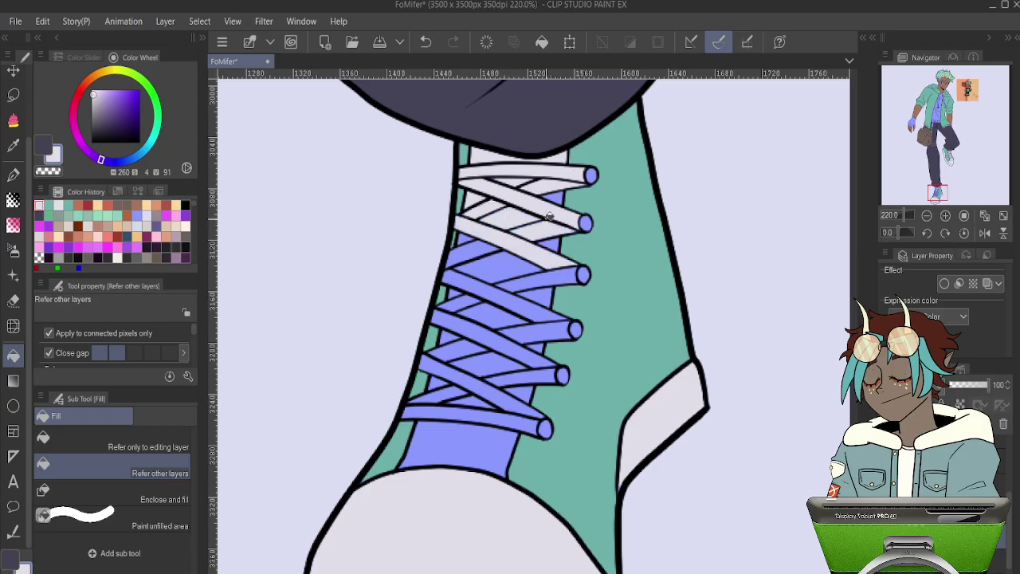
pyautogui.click(550, 225)
pyautogui.click(590, 174)
pyautogui.click(586, 223)
pyautogui.click(584, 273)
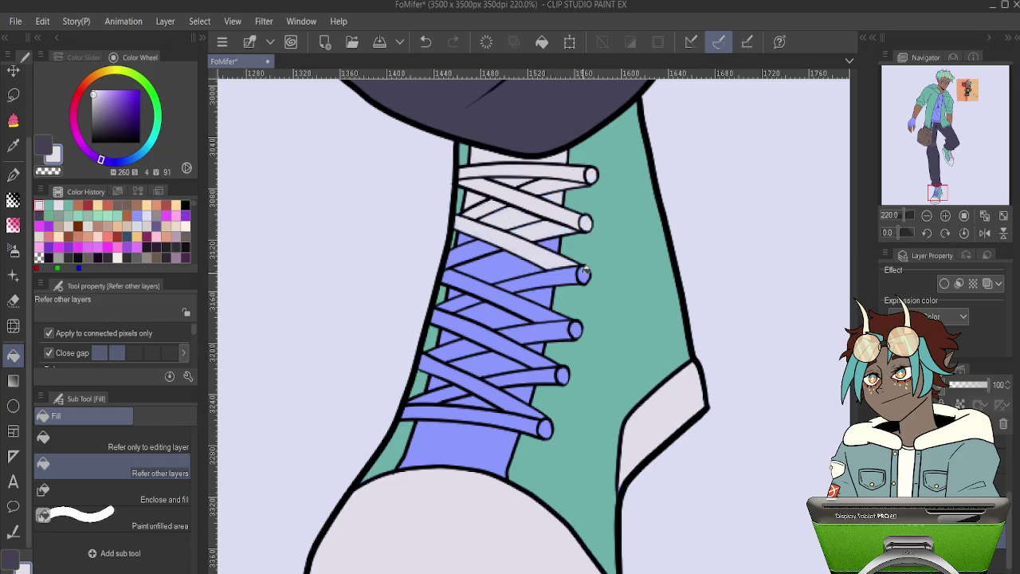
pyautogui.click(564, 266)
pyautogui.click(551, 246)
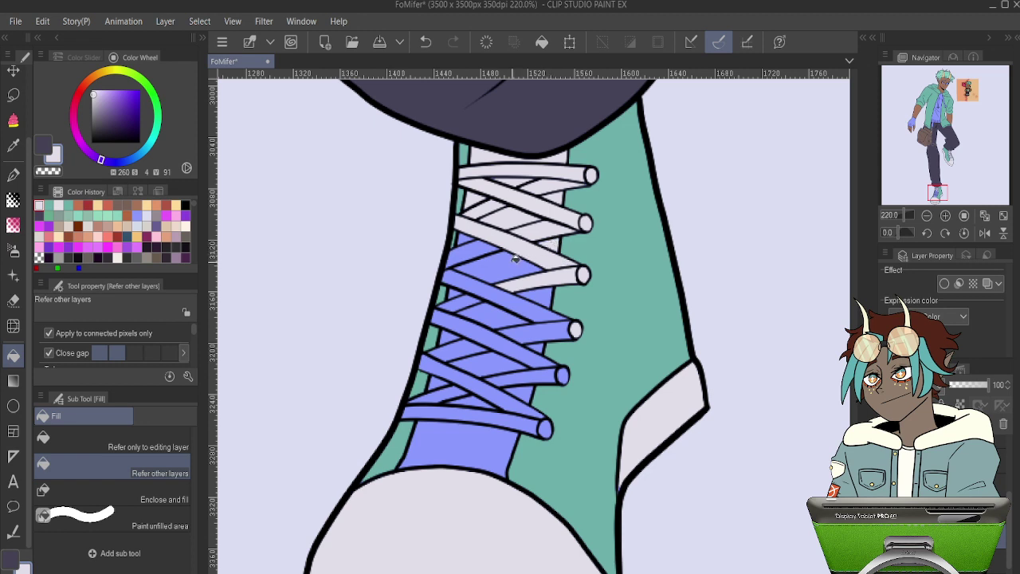
# - Fill the middle laces of the standing shoe and the tongue gaps between them with off-white
pyautogui.click(515, 259)
pyautogui.click(466, 240)
pyautogui.click(468, 252)
pyautogui.click(468, 282)
pyautogui.click(457, 292)
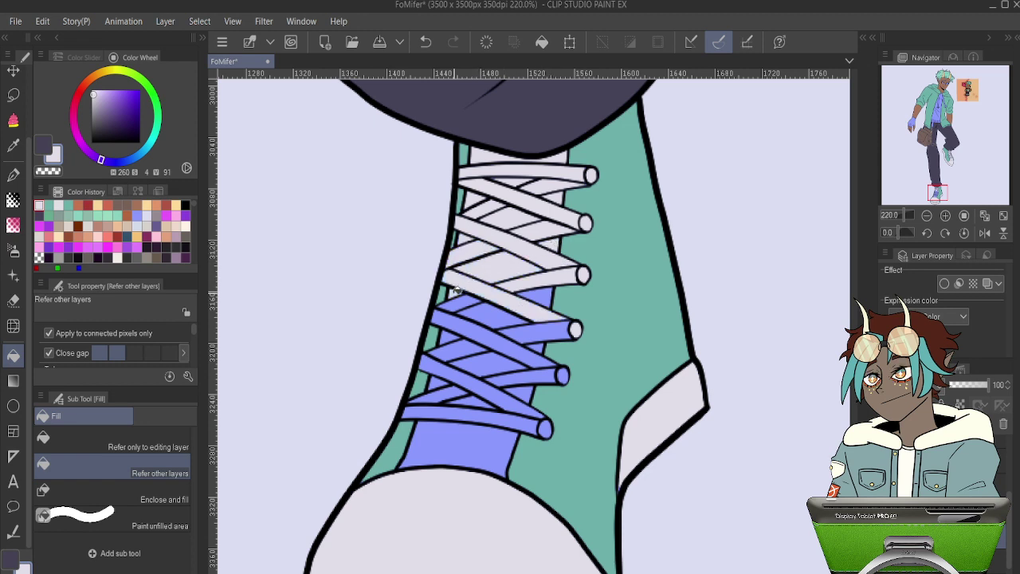
pyautogui.click(476, 298)
pyautogui.click(498, 309)
pyautogui.click(542, 293)
pyautogui.click(530, 329)
pyautogui.click(496, 338)
pyautogui.click(460, 346)
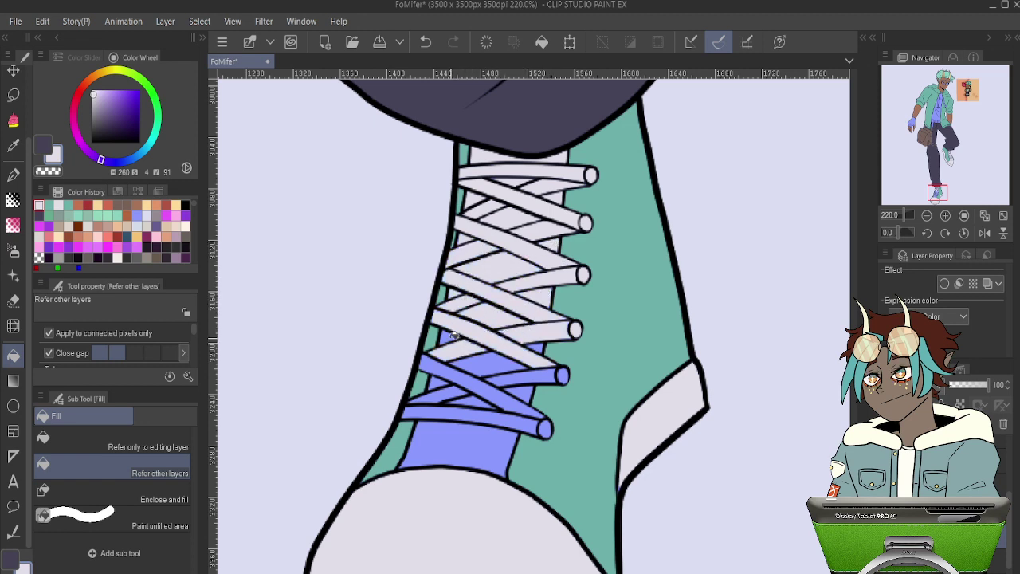
# - Fill the lower crossing laces and small tongue gaps near the standing shoe's front edge with off-white
pyautogui.click(449, 338)
pyautogui.click(474, 361)
pyautogui.click(453, 370)
pyautogui.click(436, 379)
pyautogui.click(435, 394)
pyautogui.click(429, 406)
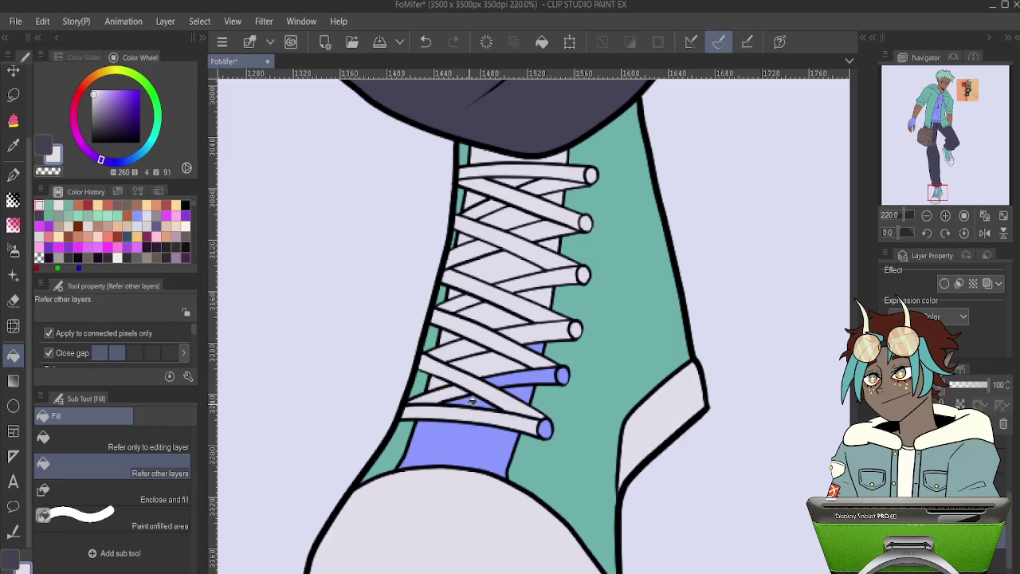
# - Fill the standing shoe's last laces, its two lowest lace ends and the tongue above the toe cap with off-white
pyautogui.click(472, 401)
pyautogui.click(499, 388)
pyautogui.click(515, 383)
pyautogui.click(541, 350)
pyautogui.click(541, 350)
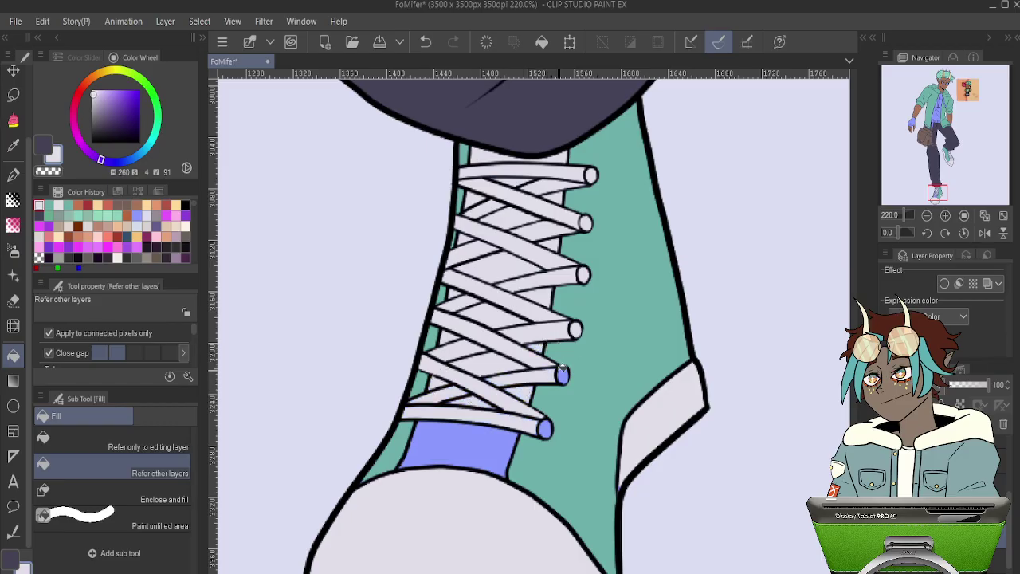
pyautogui.click(564, 375)
pyautogui.click(545, 429)
pyautogui.click(476, 423)
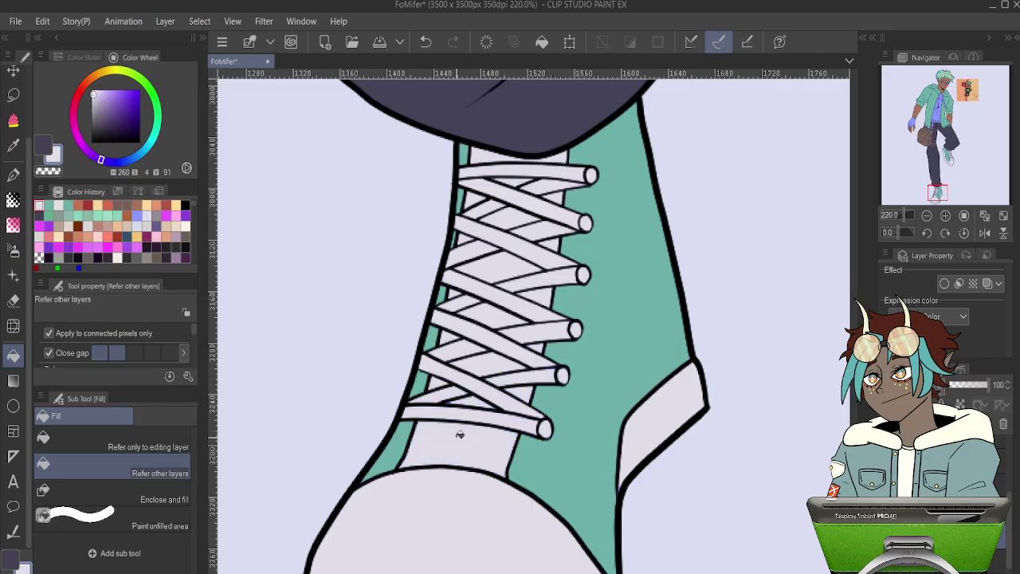
# - Fill both hoodie drawstrings and their end pieces with the same off-white
pyautogui.scroll(-6, 469, 384)
pyautogui.scroll(-4, 471, 298)
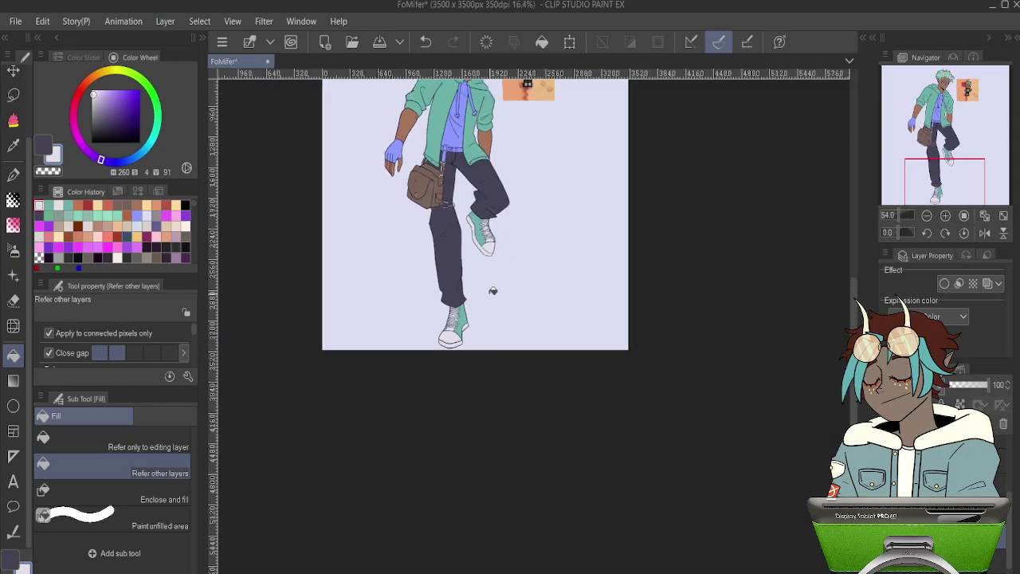
pyautogui.scroll(-2, 478, 287)
pyautogui.scroll(3, 466, 151)
pyautogui.scroll(3, 467, 152)
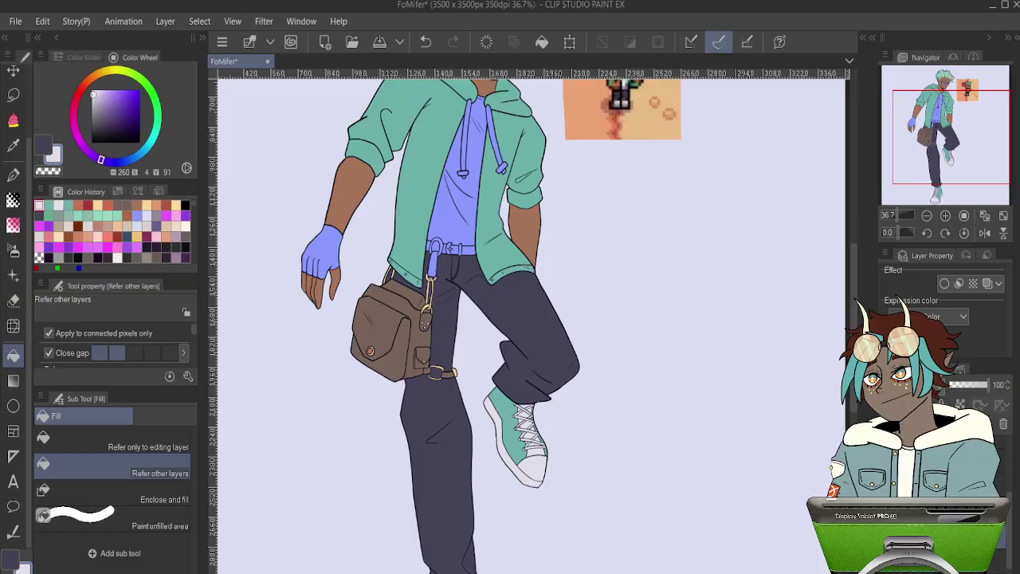
pyautogui.scroll(5, 446, 125)
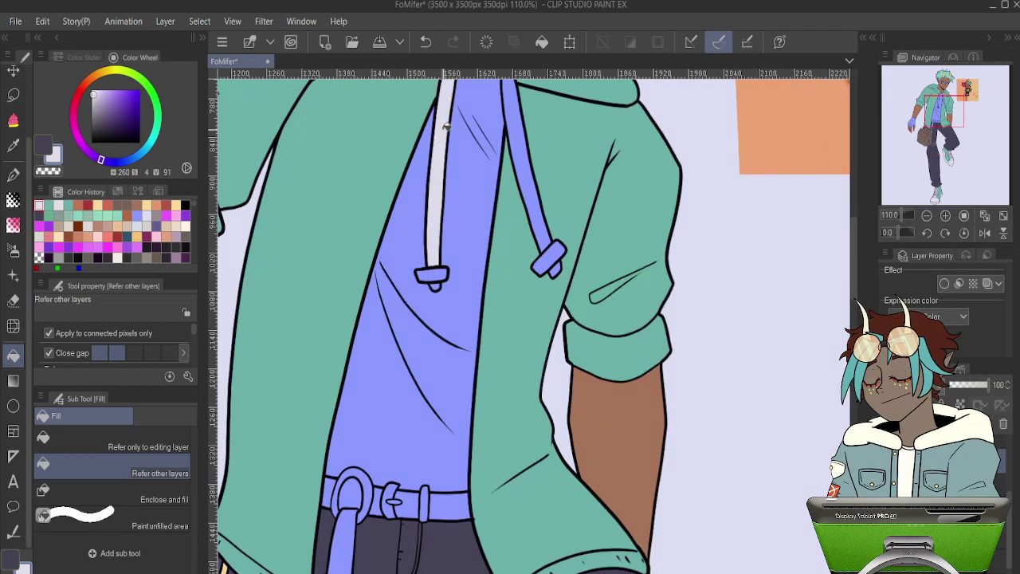
pyautogui.click(562, 254)
pyautogui.click(548, 231)
pyautogui.scroll(-3, 487, 308)
pyautogui.scroll(2, 426, 283)
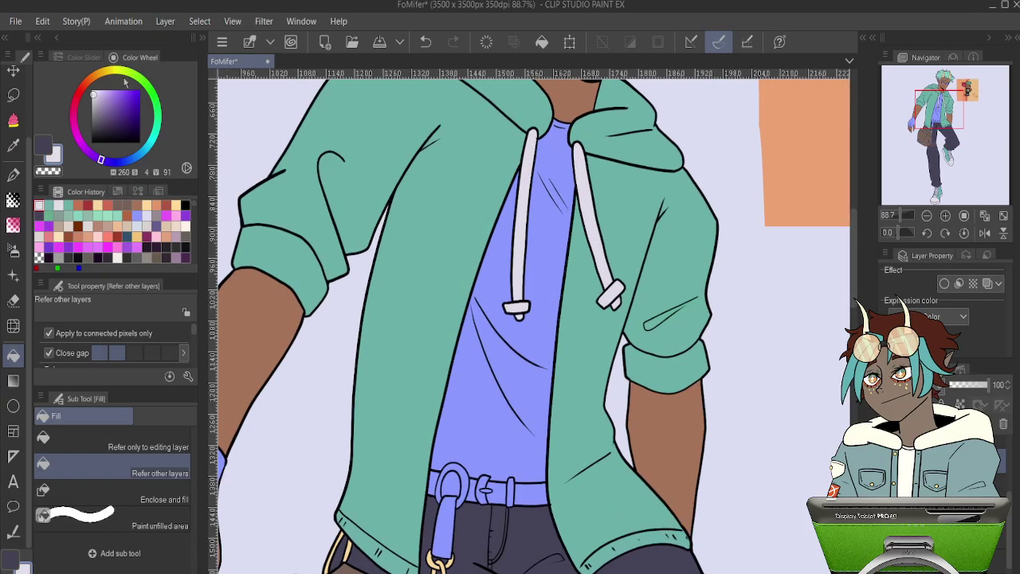
# - Shift the off-white to a warm hue of 38 and fill the shirt with it, toggling the fill off and on to compare
pyautogui.click(100, 73)
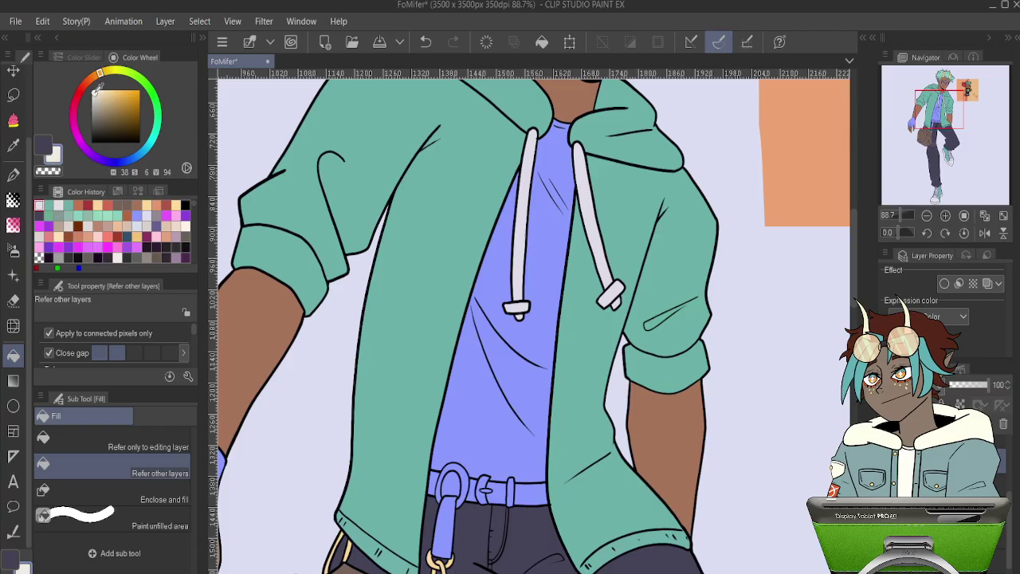
pyautogui.click(542, 229)
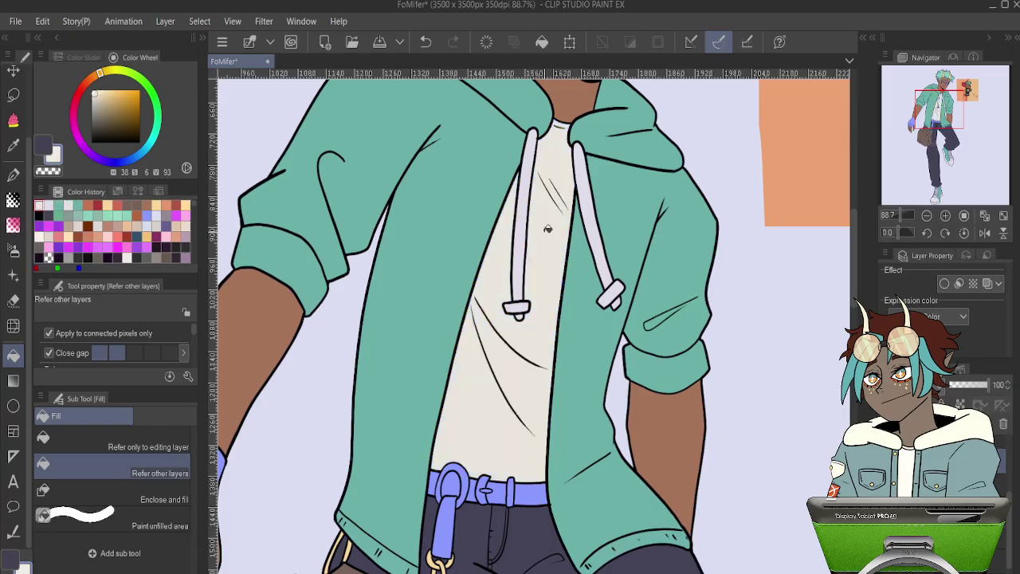
pyautogui.scroll(-6, 547, 228)
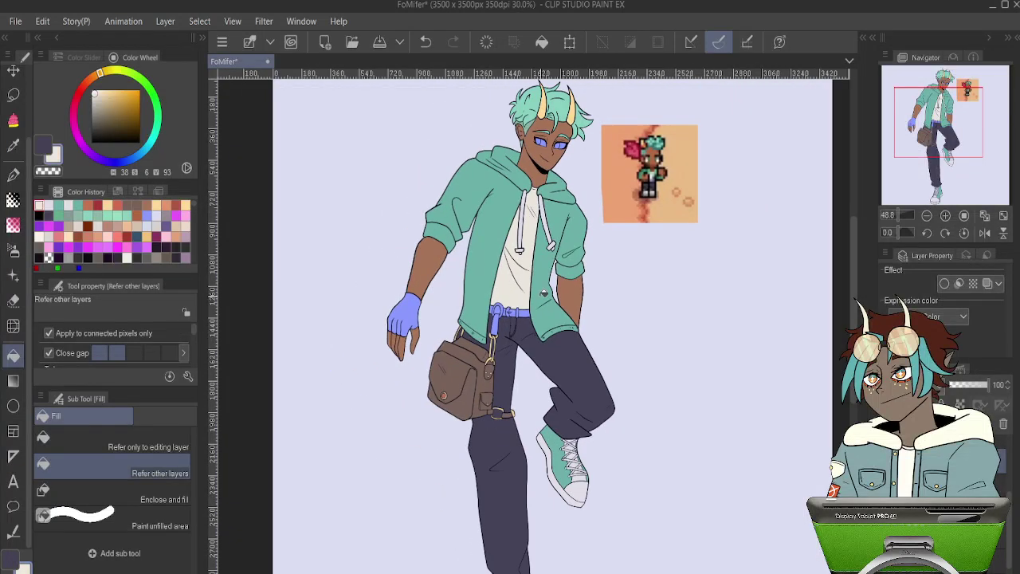
pyautogui.hotkey('ctrl', 'z')
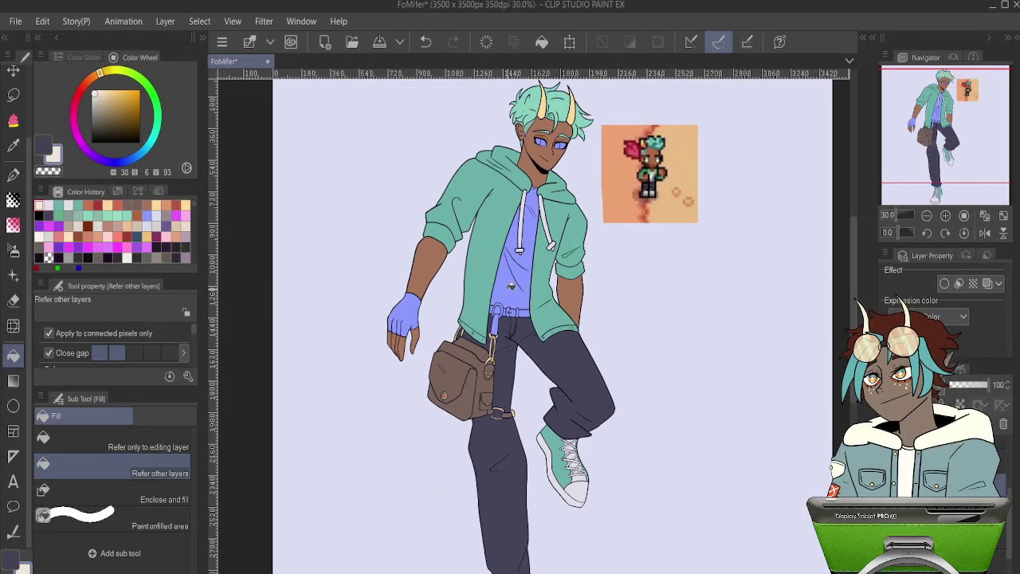
pyautogui.hotkey('ctrl', 'y')
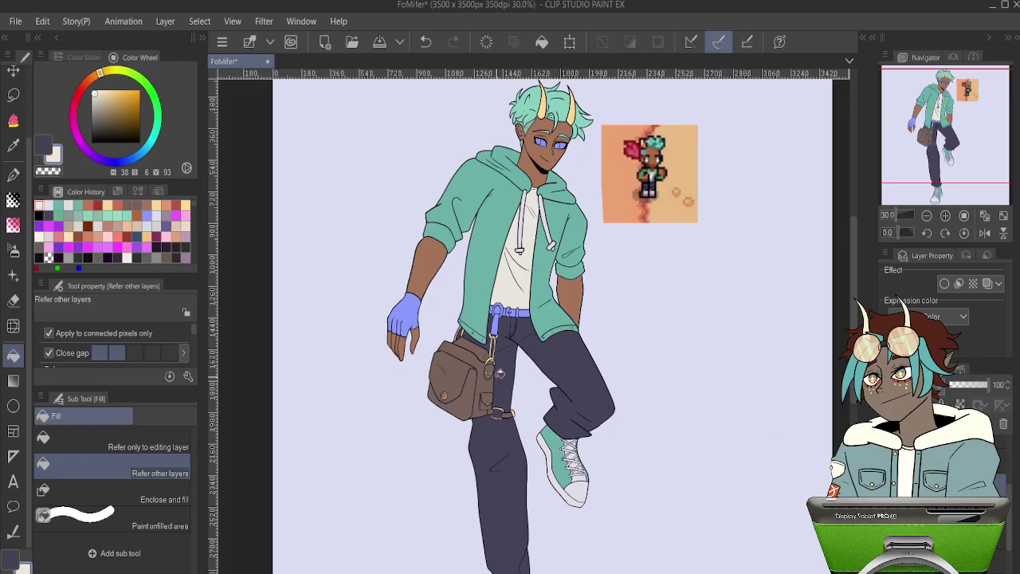
# - Sample the trousers' dark color and fill the fingerless glove with it
pyautogui.scroll(3, 508, 353)
pyautogui.keyDown('alt'); pyautogui.click(510, 359); pyautogui.keyUp('alt')
pyautogui.scroll(3, 306, 281)
pyautogui.click(343, 299)
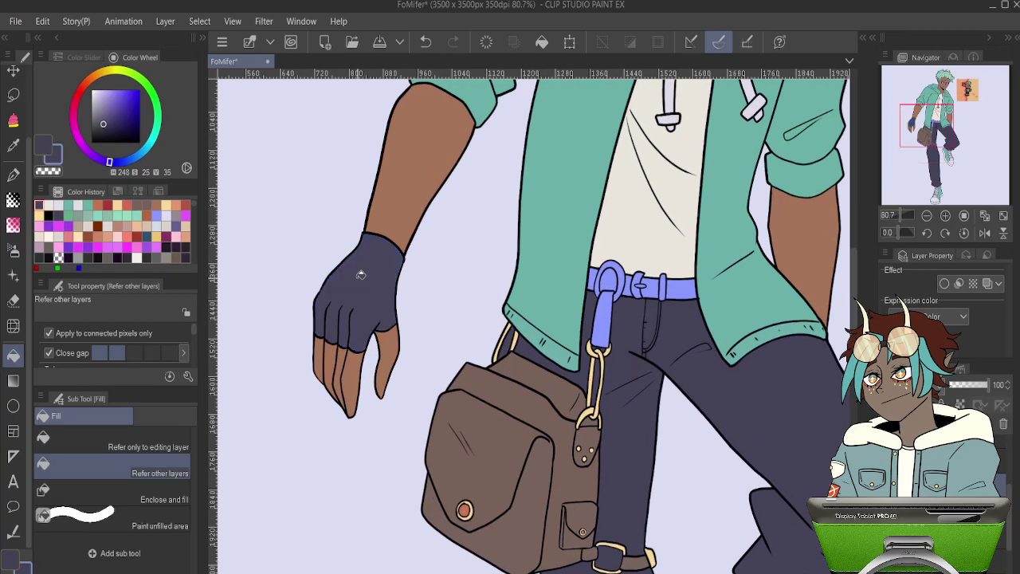
# - Sample the bag's brown and fill the belt segments, the area inside its ring and the hanging strap with it
pyautogui.scroll(-5, 359, 302)
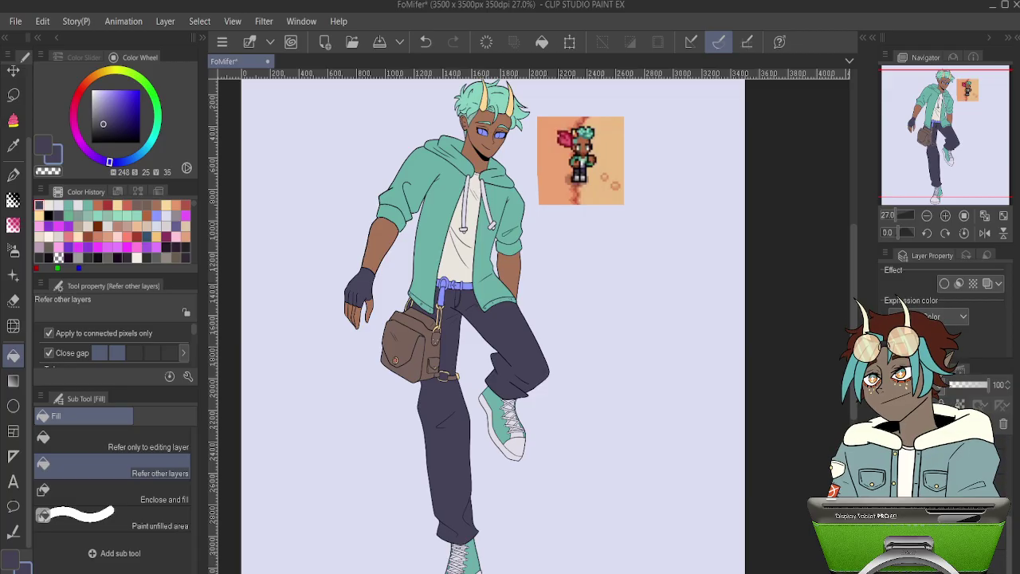
pyautogui.scroll(4, 465, 307)
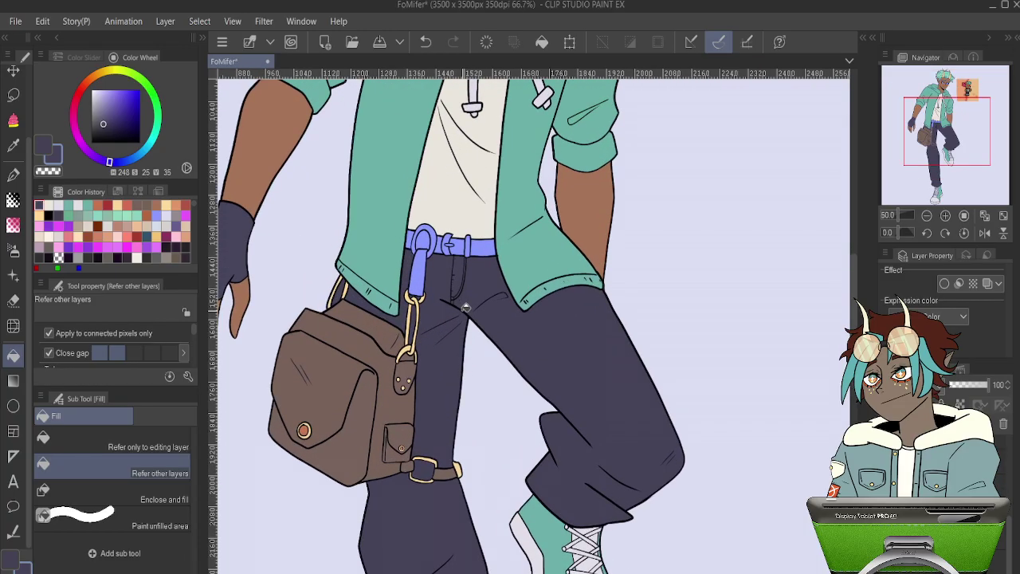
pyautogui.press('o')
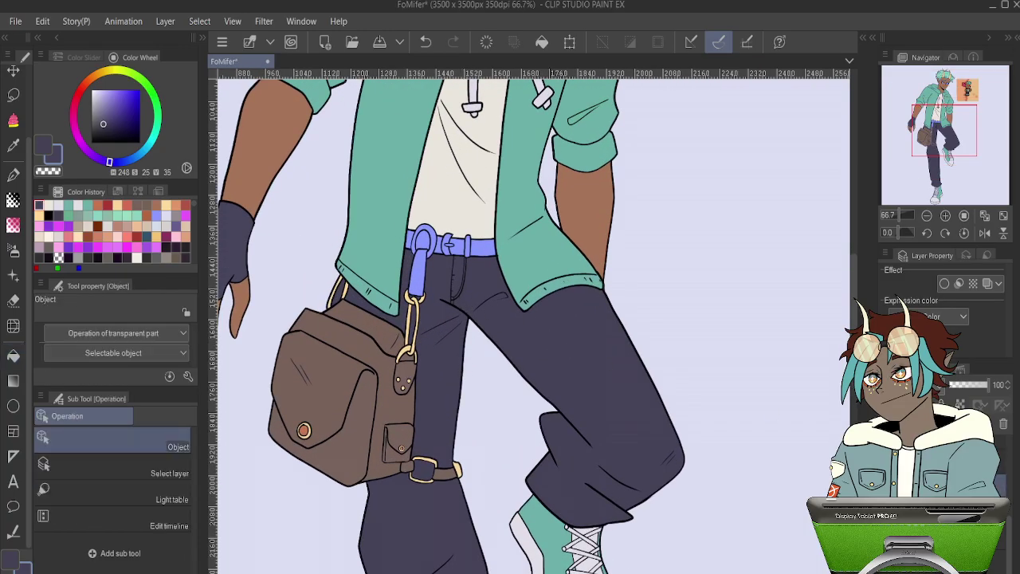
pyautogui.scroll(-2, 446, 312)
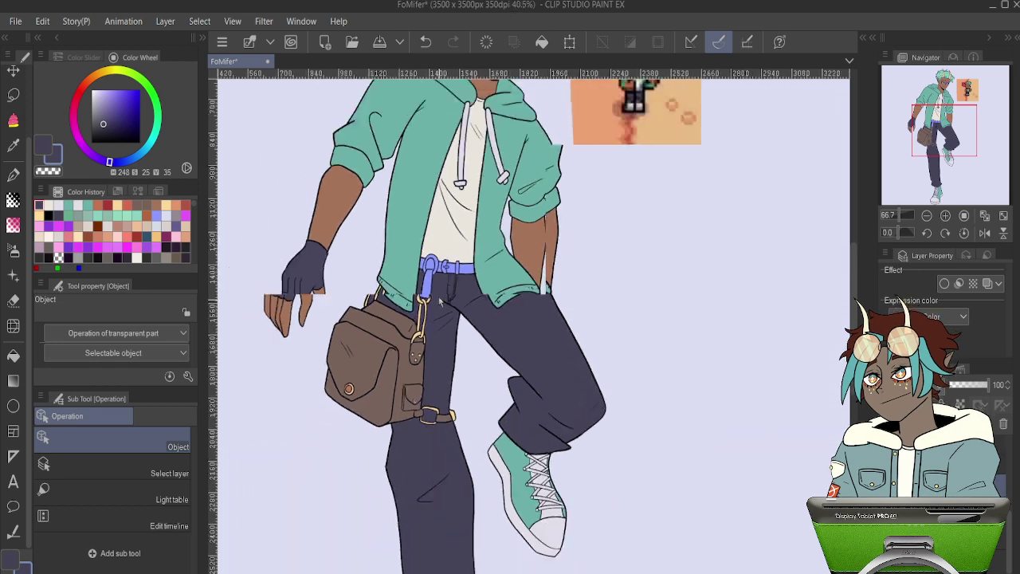
pyautogui.scroll(-1, 375, 211)
pyautogui.scroll(4, 431, 412)
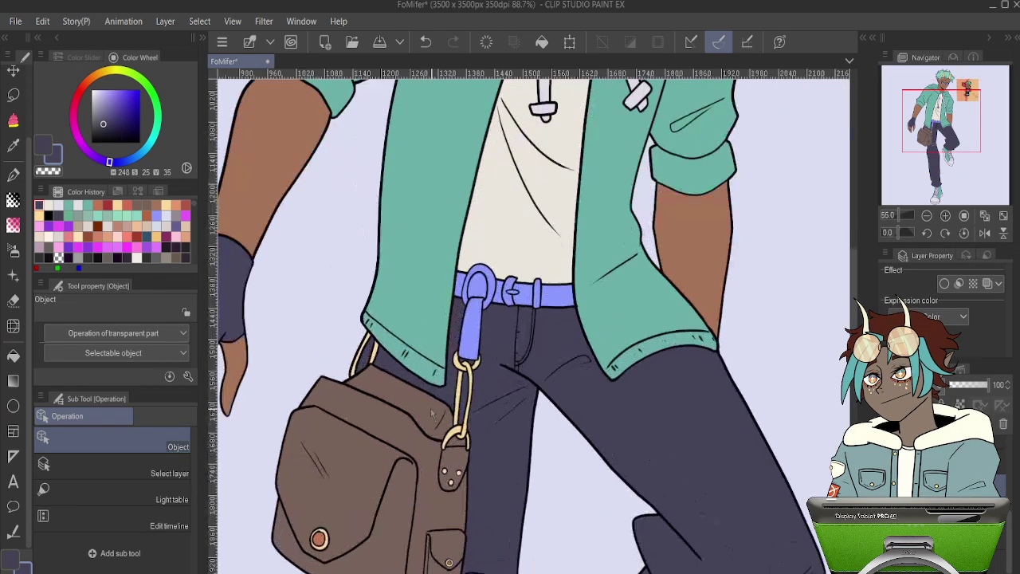
pyautogui.scroll(2, 431, 412)
pyautogui.keyDown('alt'); pyautogui.click(423, 400); pyautogui.keyUp('alt')
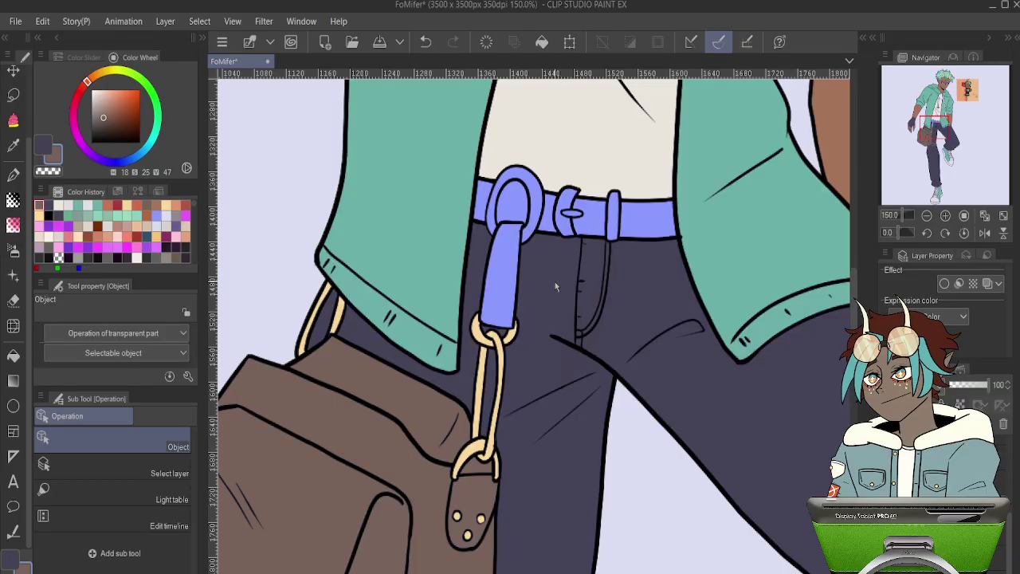
pyautogui.scroll(2, 512, 206)
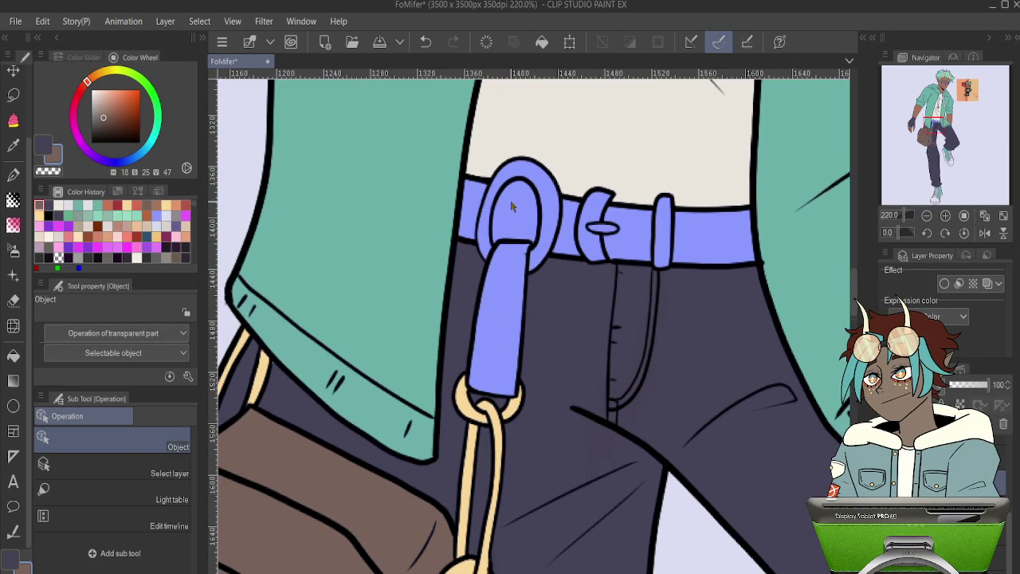
pyautogui.press('g')
pyautogui.click(518, 207)
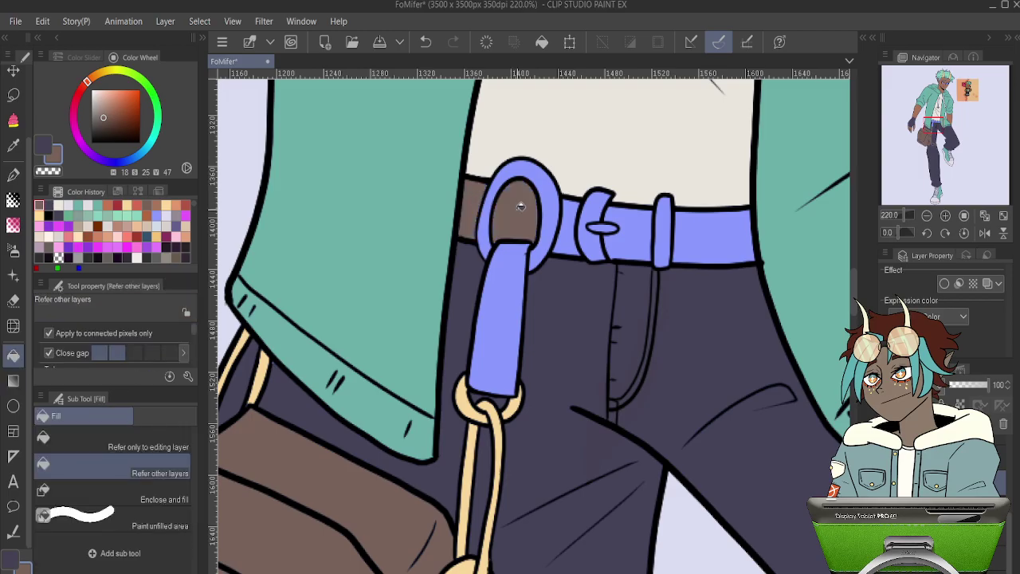
pyautogui.click(568, 217)
pyautogui.click(618, 223)
pyautogui.click(729, 230)
pyautogui.click(512, 311)
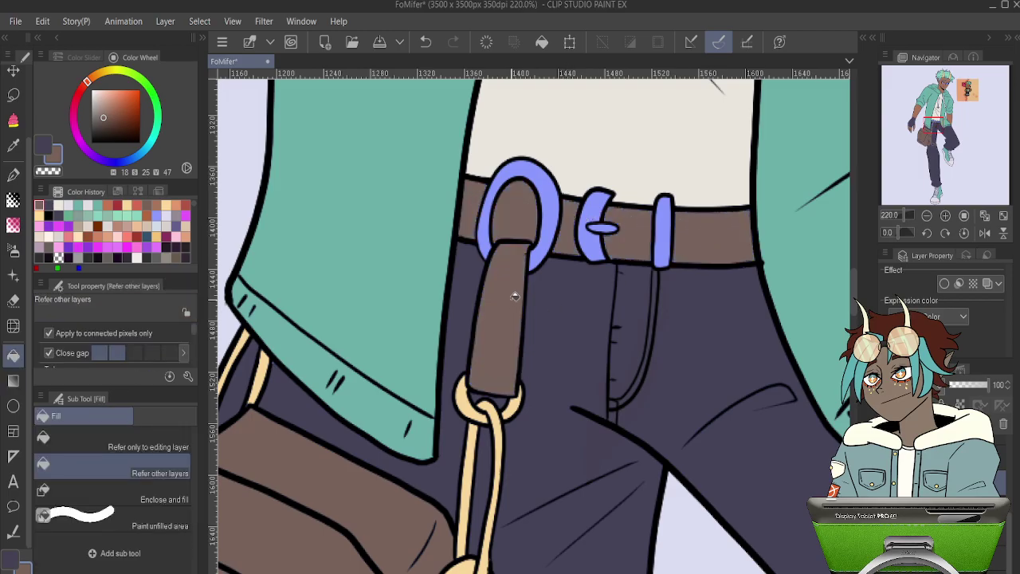
# - Sample the chain's pale gold and fill the belt's ring, buckle, prong and loop with it
pyautogui.scroll(-7, 523, 248)
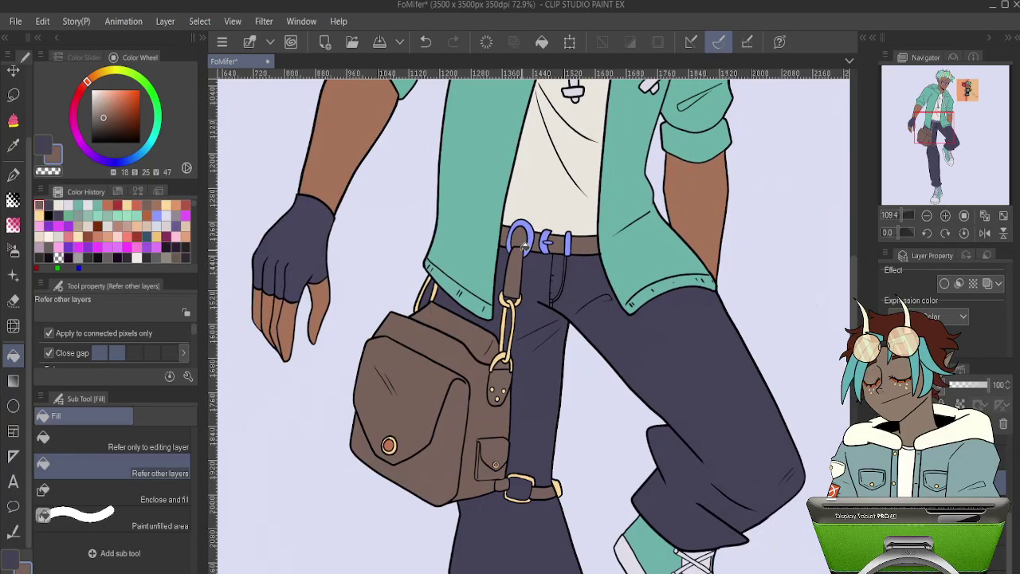
pyautogui.scroll(7, 587, 232)
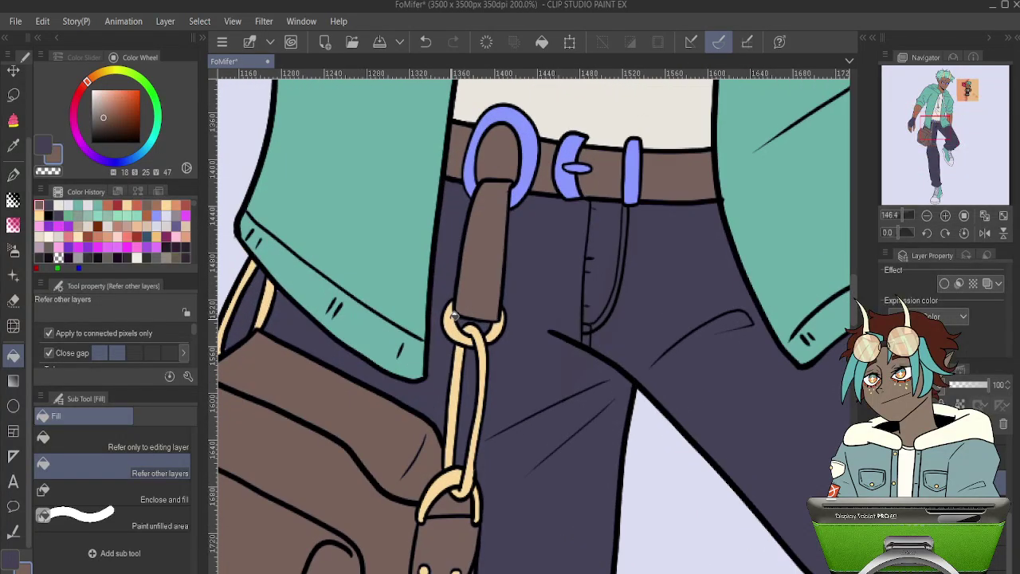
pyautogui.keyDown('alt'); pyautogui.click(453, 315); pyautogui.keyUp('alt')
pyautogui.click(531, 174)
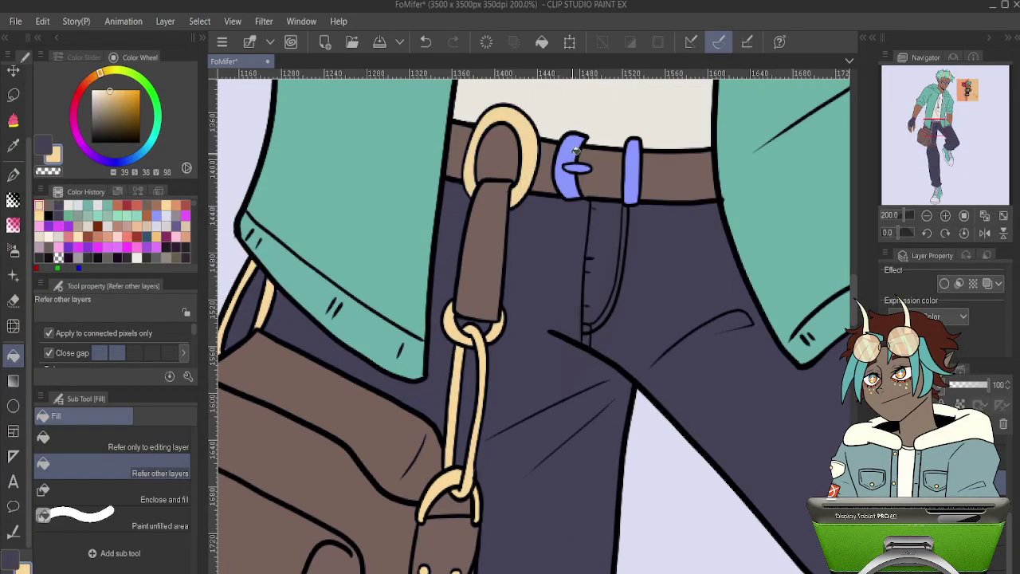
pyautogui.click(575, 152)
pyautogui.click(576, 165)
pyautogui.click(632, 172)
pyautogui.scroll(-8, 564, 263)
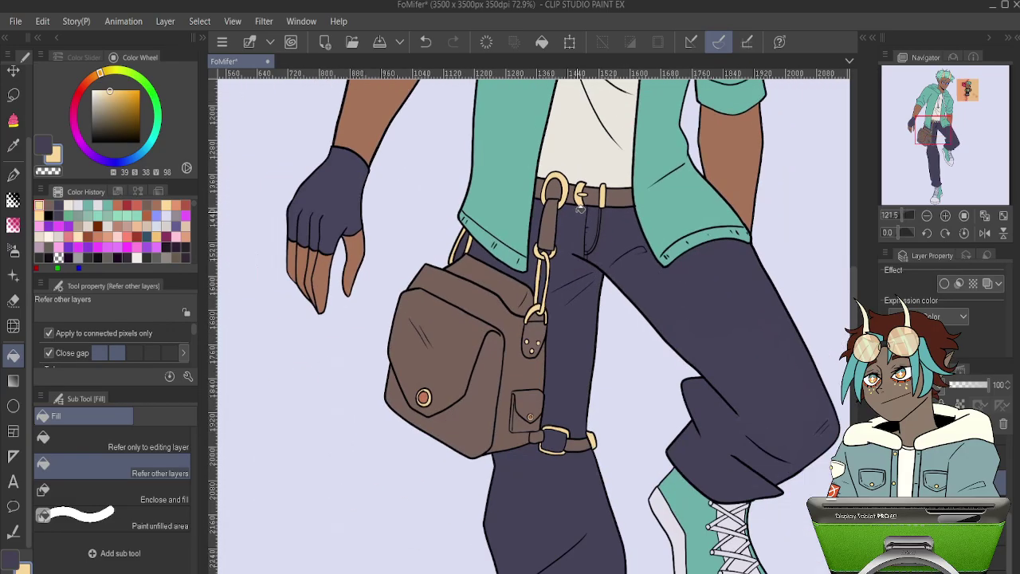
pyautogui.scroll(-3, 564, 263)
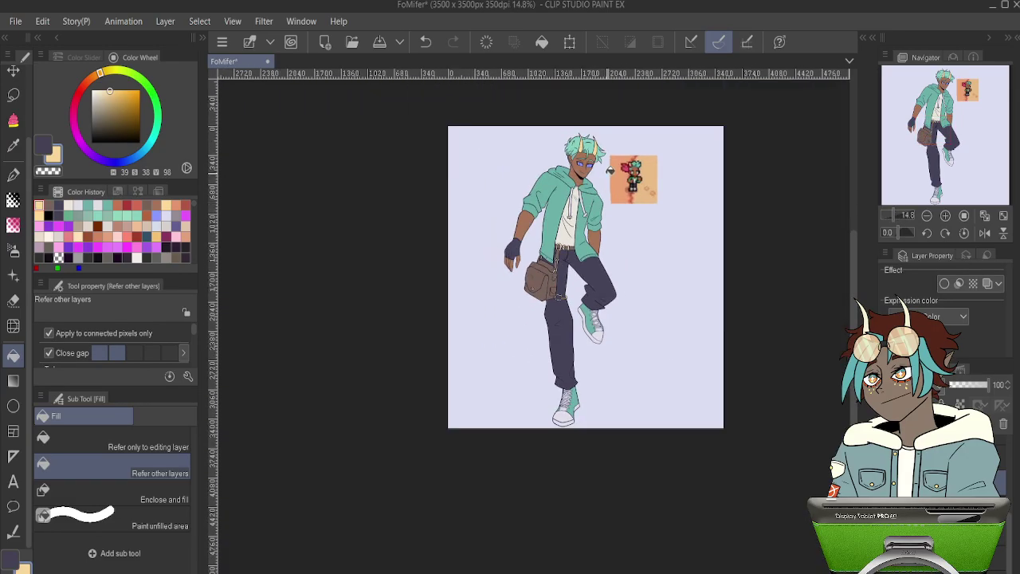
# - Try filling the whites of both eyes with the shoe's off-white and undo both fills
pyautogui.scroll(3, 610, 171)
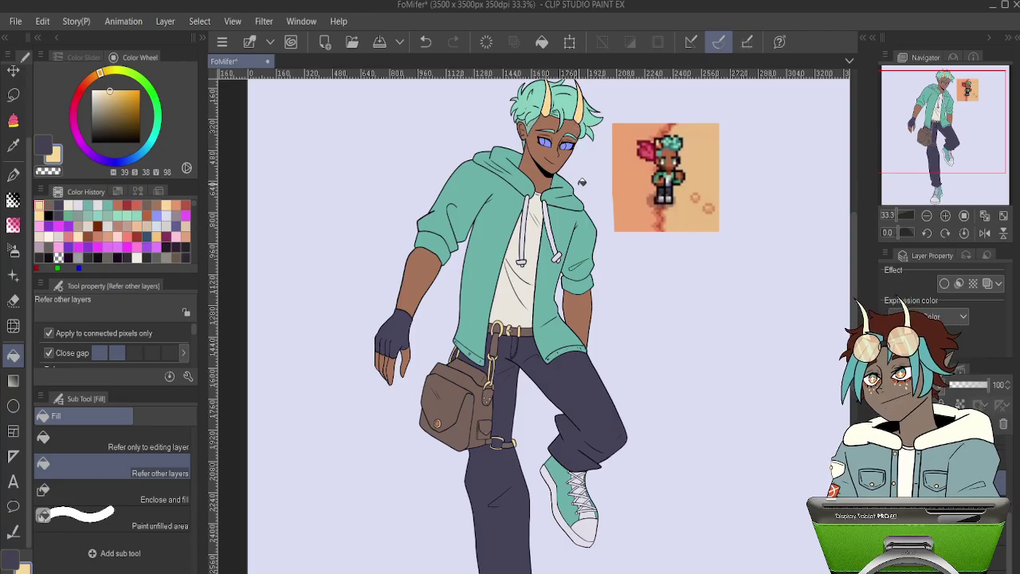
pyautogui.scroll(-2, 606, 183)
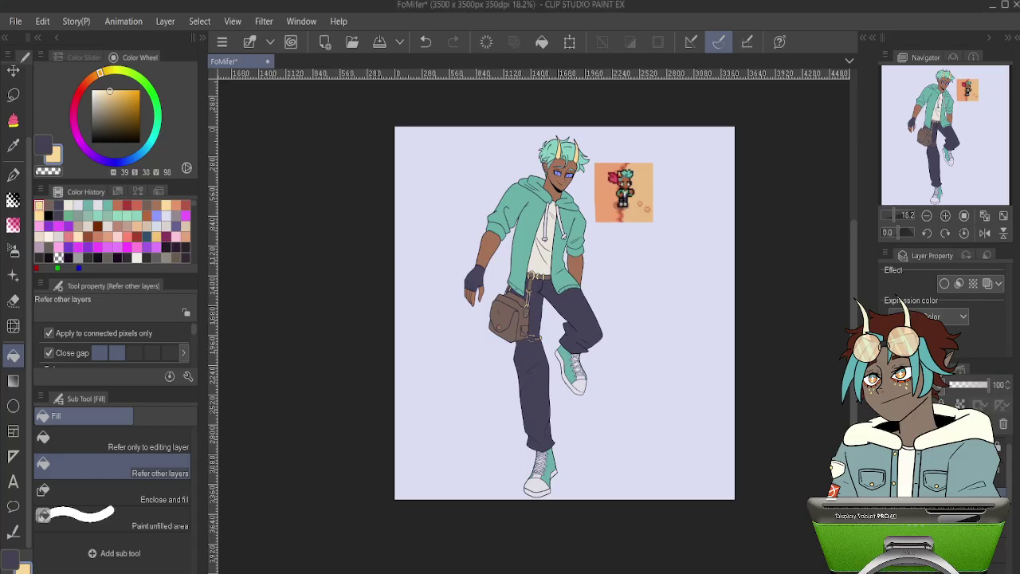
pyautogui.scroll(4, 538, 473)
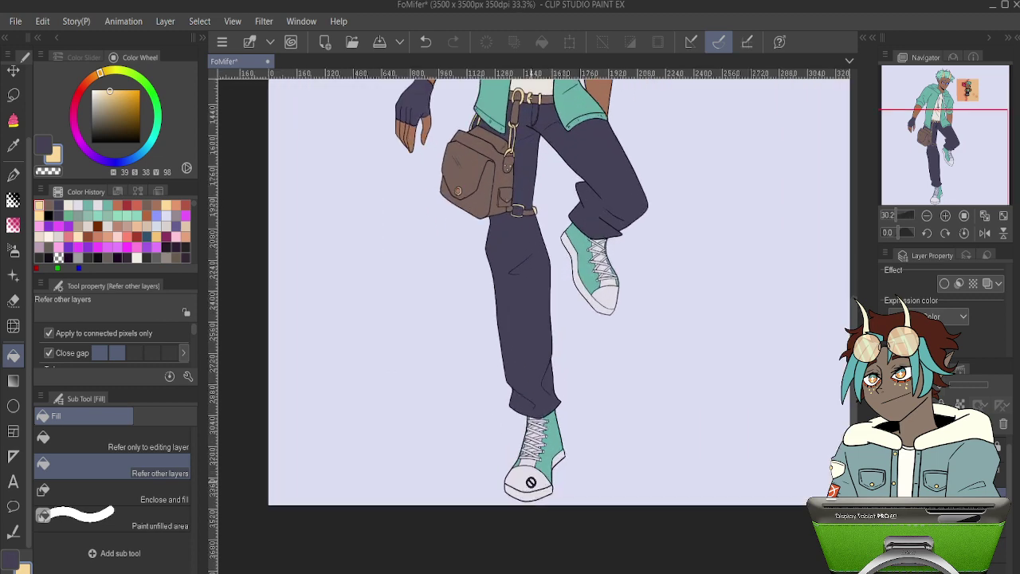
pyautogui.scroll(-3, 538, 473)
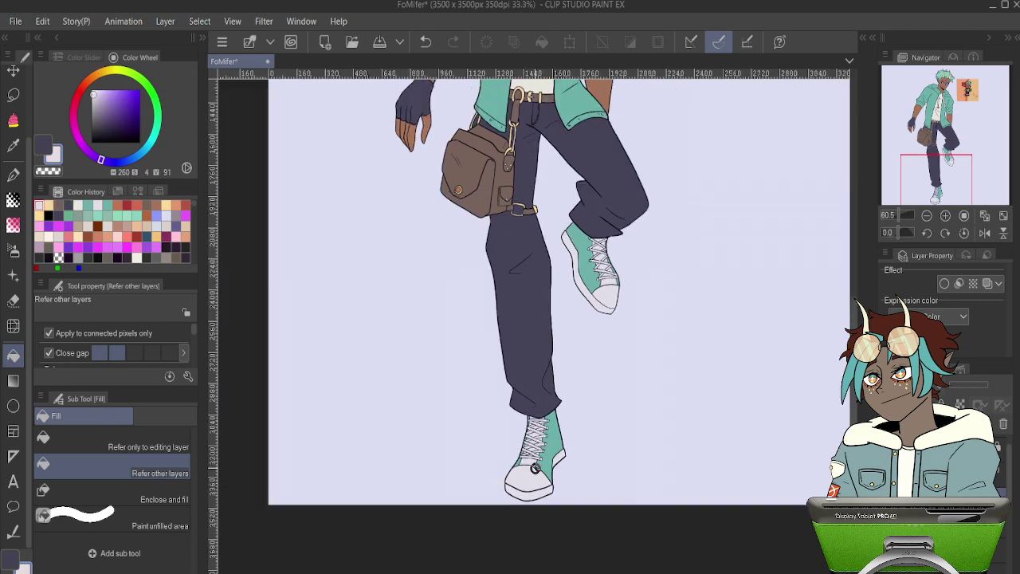
pyautogui.scroll(9, 554, 120)
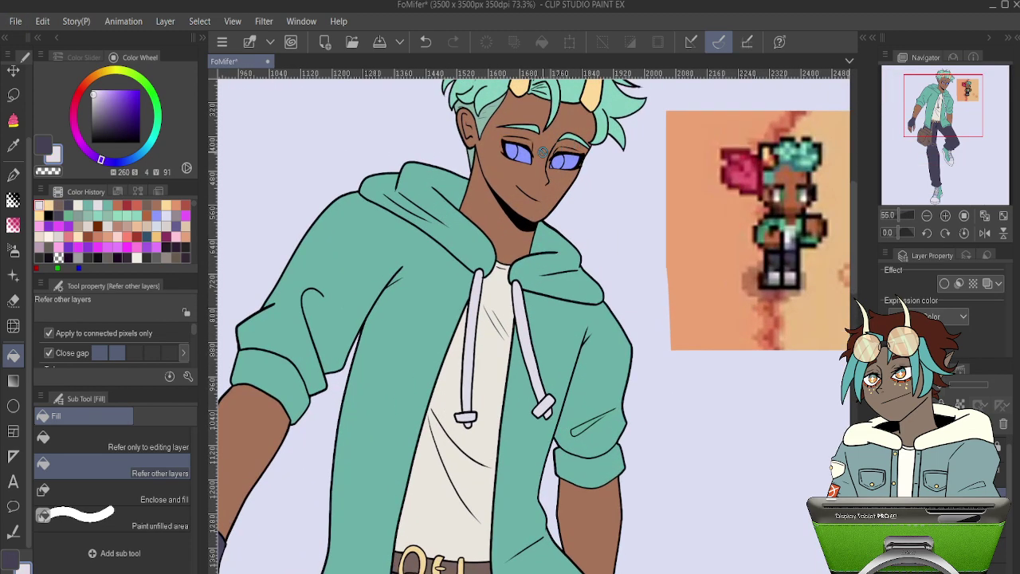
pyautogui.scroll(1, 514, 155)
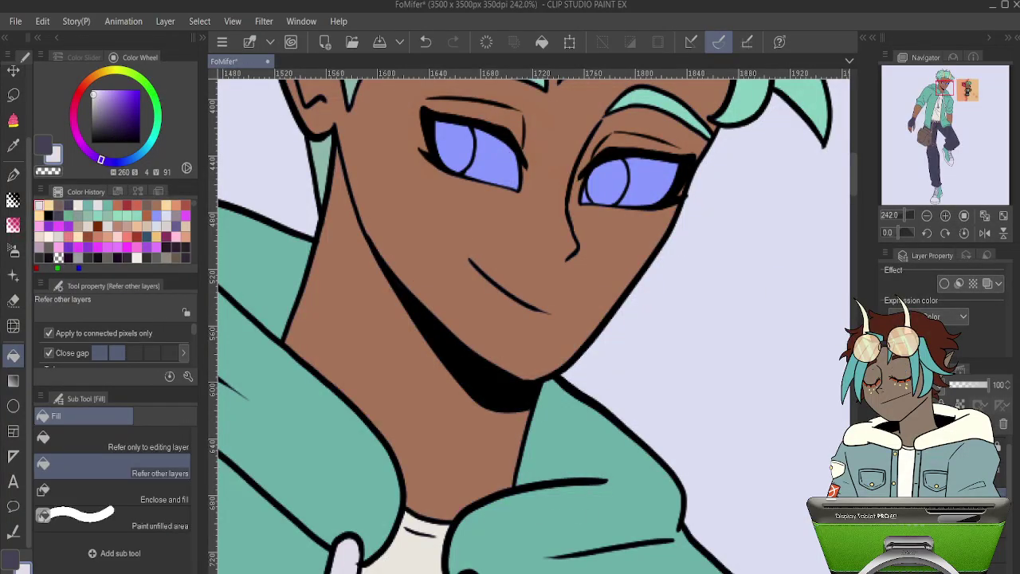
pyautogui.click(488, 180)
pyautogui.click(650, 177)
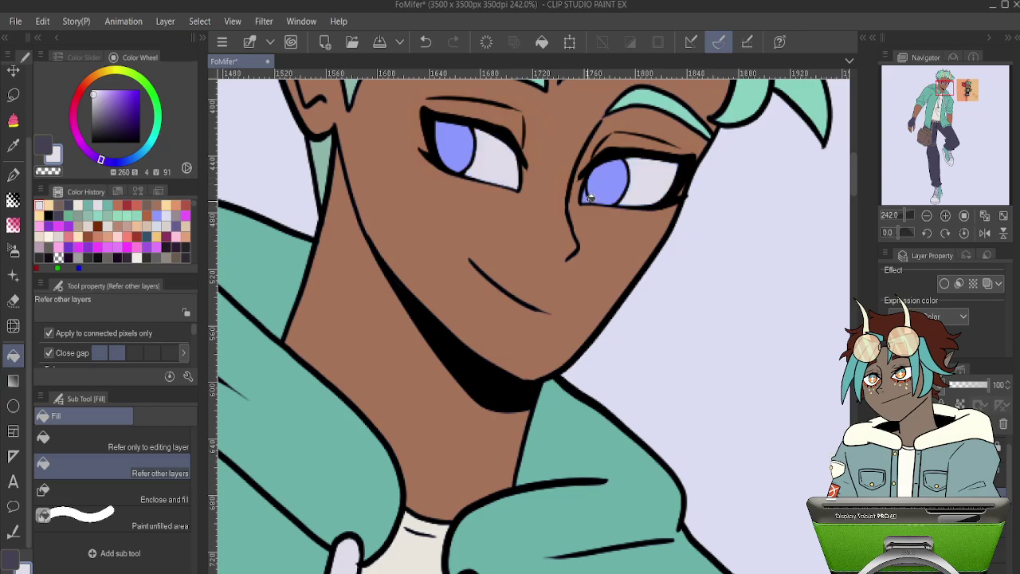
pyautogui.scroll(-5, 500, 173)
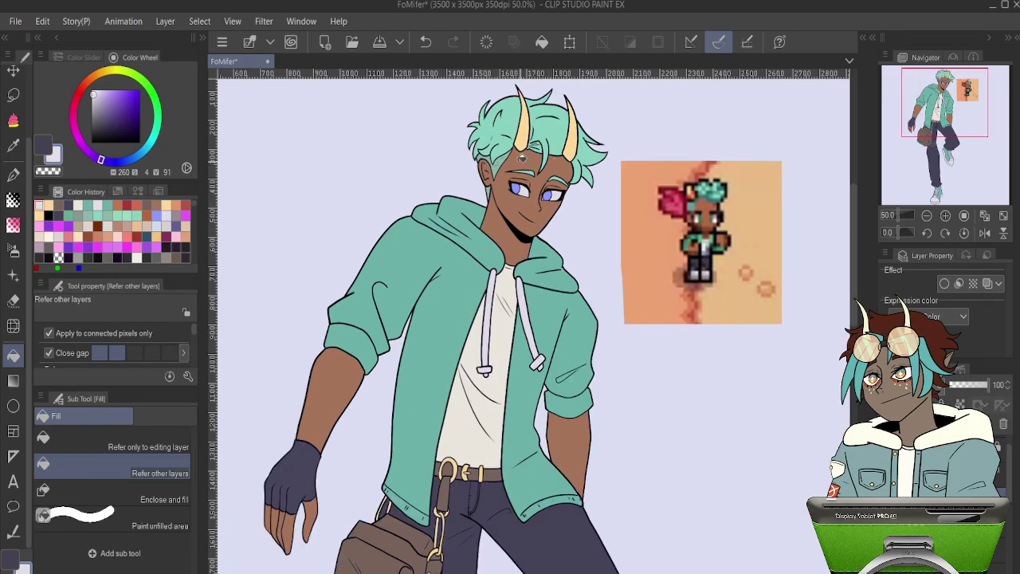
pyautogui.scroll(5, 558, 186)
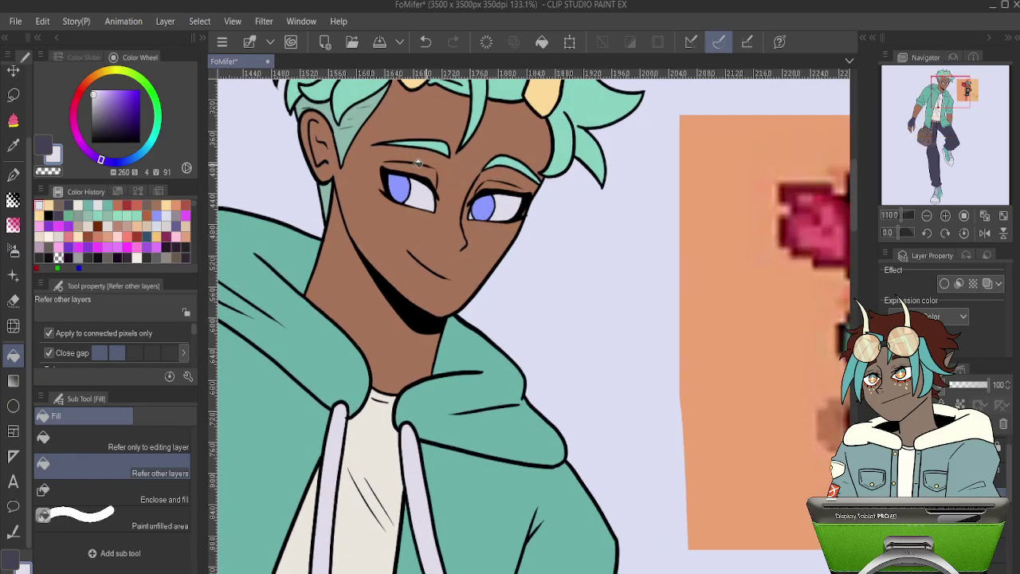
pyautogui.hotkey('ctrl', 'z')
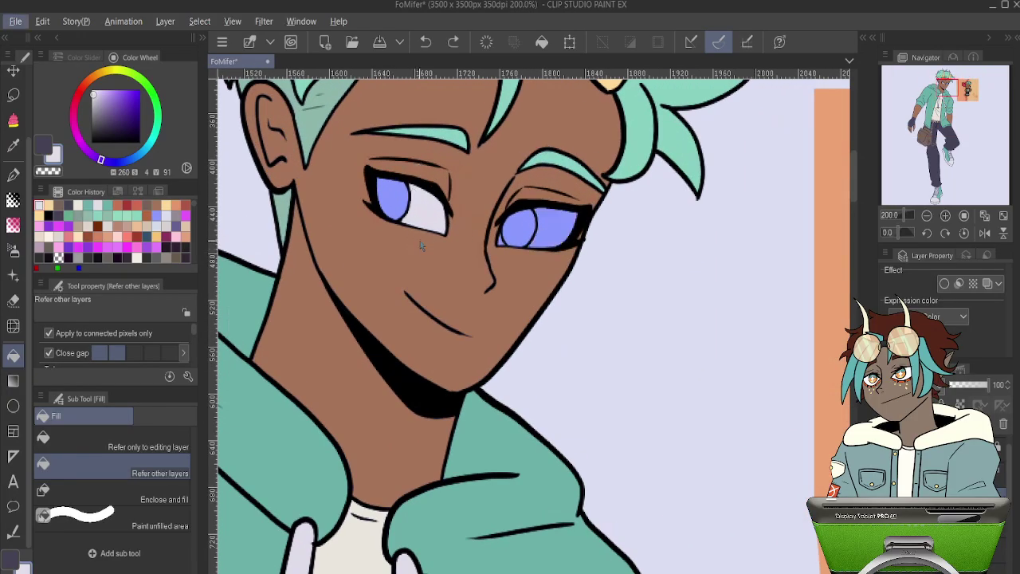
pyautogui.hotkey('ctrl', 'z')
# - Sample the skin tone, lighten it to hue 21, saturation 4, value 93, and fill the whites of both eyes
pyautogui.keyDown('alt'); pyautogui.click(398, 244); pyautogui.keyUp('alt')
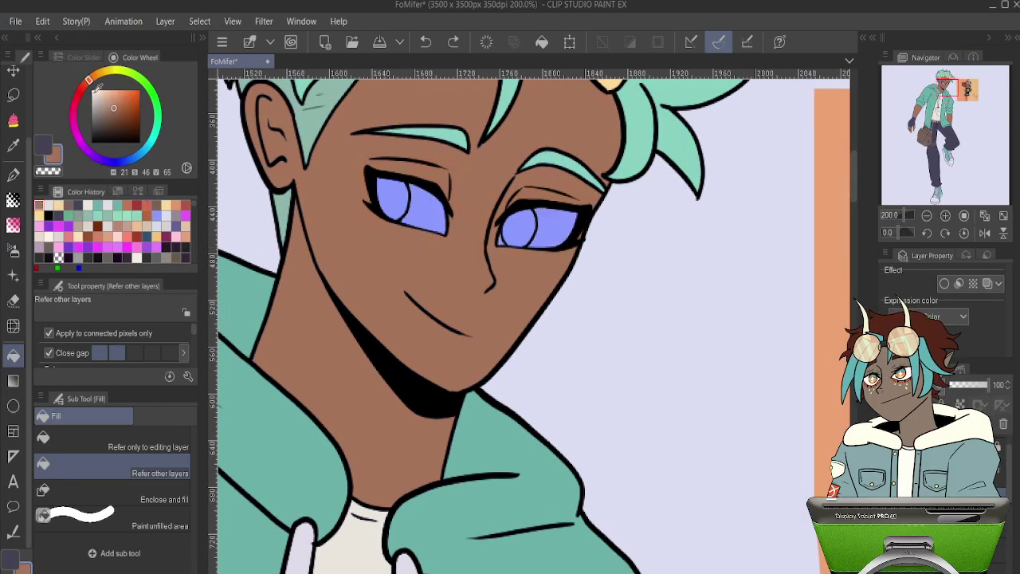
pyautogui.click(95, 94)
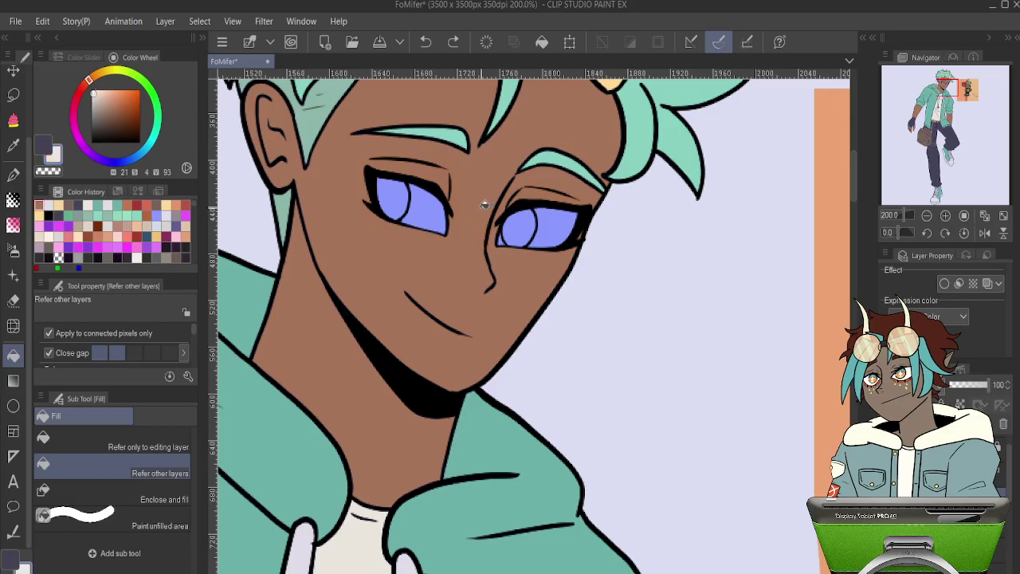
pyautogui.click(433, 211)
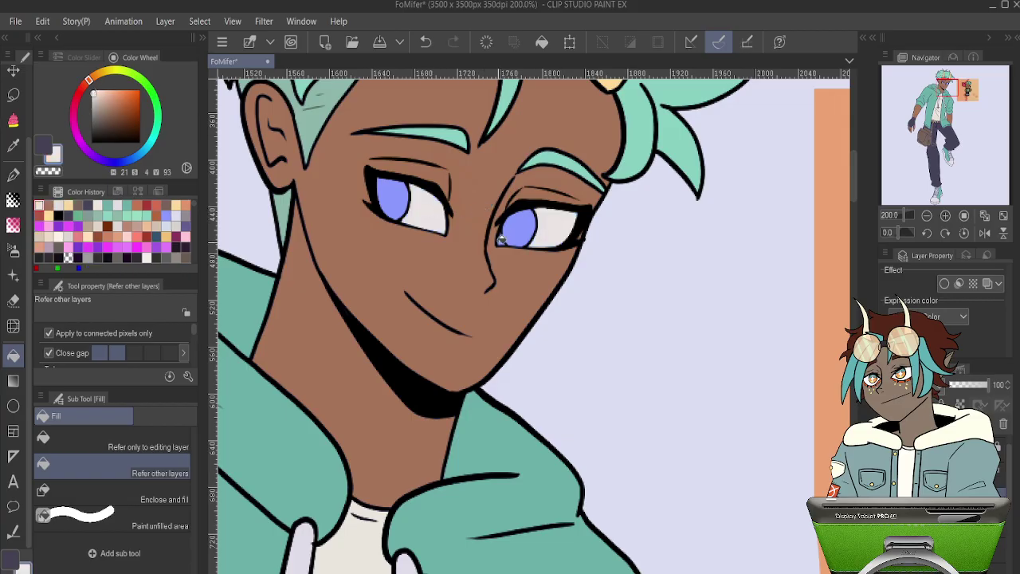
pyautogui.scroll(5, 502, 237)
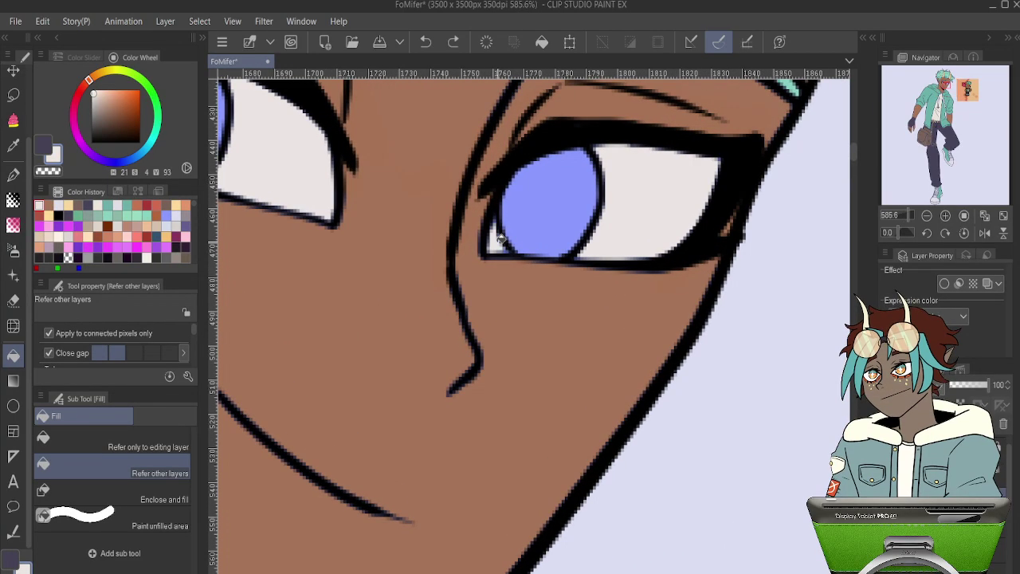
pyautogui.press('p')
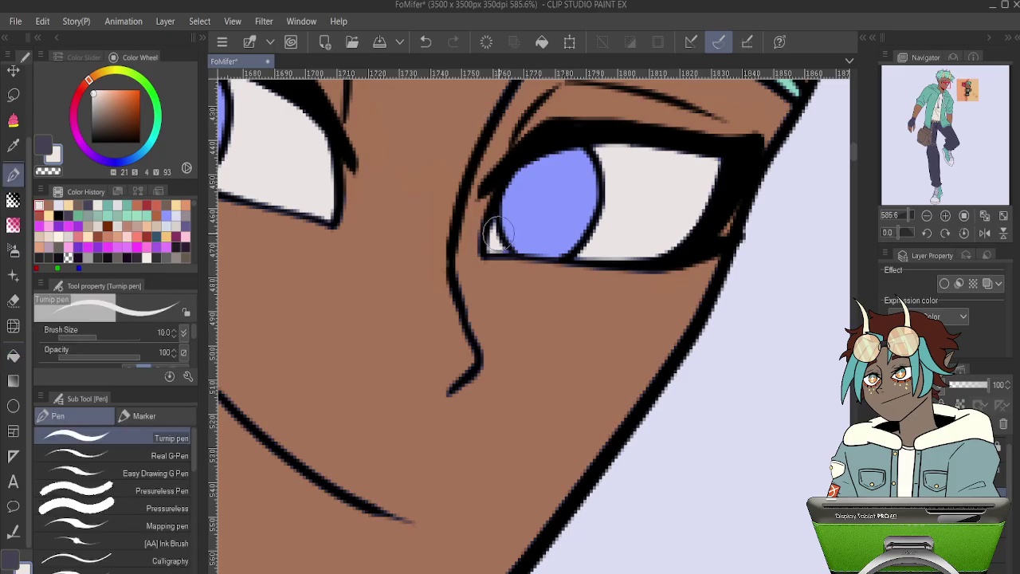
pyautogui.moveTo(504, 227); pyautogui.dragTo(540, 232)
pyautogui.hotkey('ctrl', 'z')
# - Sample the skin tone and touch up the outer corner of the far eye with the Turnip pen
pyautogui.press('o')
pyautogui.moveTo(433, 251); pyautogui.dragTo(559, 350)
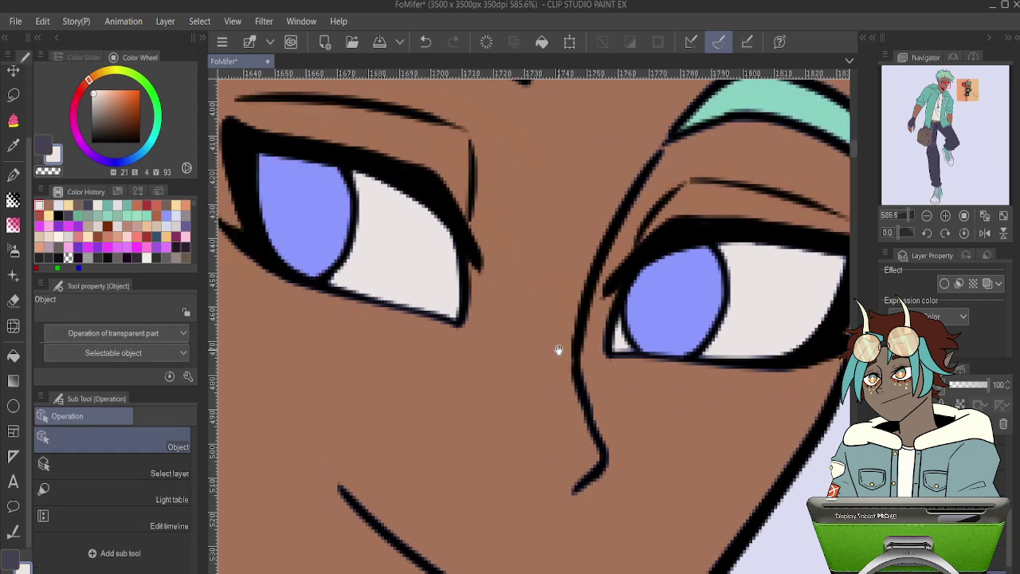
pyautogui.keyDown('alt'); pyautogui.click(504, 268); pyautogui.keyUp('alt')
pyautogui.press('p')
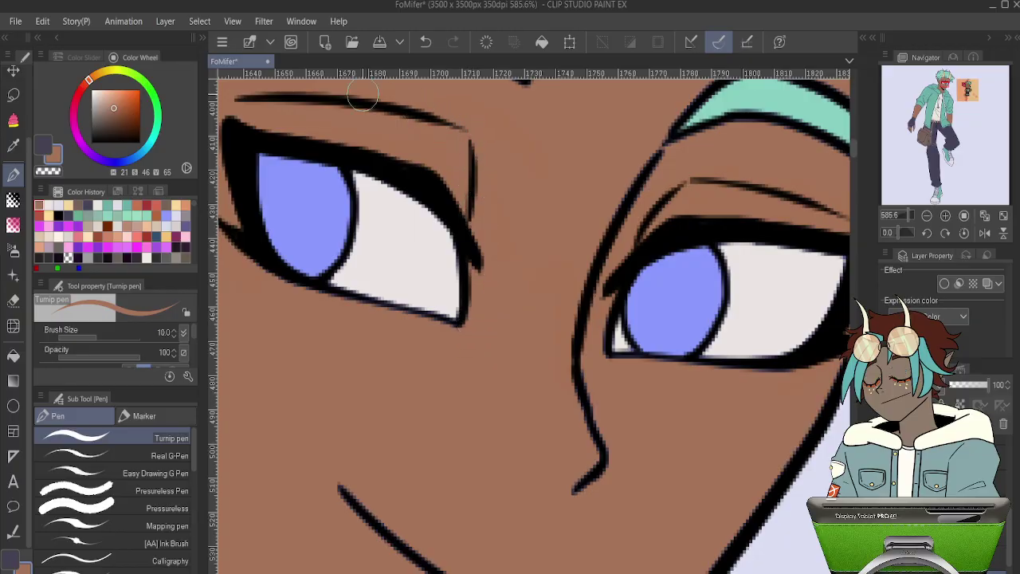
pyautogui.moveTo(218, 127); pyautogui.dragTo(323, 172)
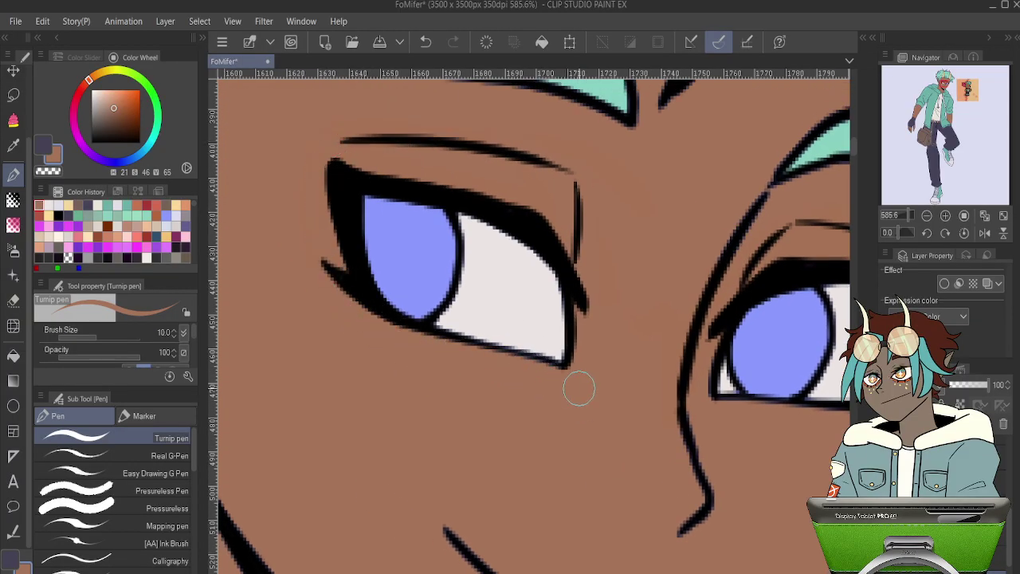
pyautogui.moveTo(658, 337)
pyautogui.mouseDown()
pyautogui.moveTo(649, 360)
pyautogui.moveTo(624, 346)
pyautogui.moveTo(451, 188)
pyautogui.mouseUp()
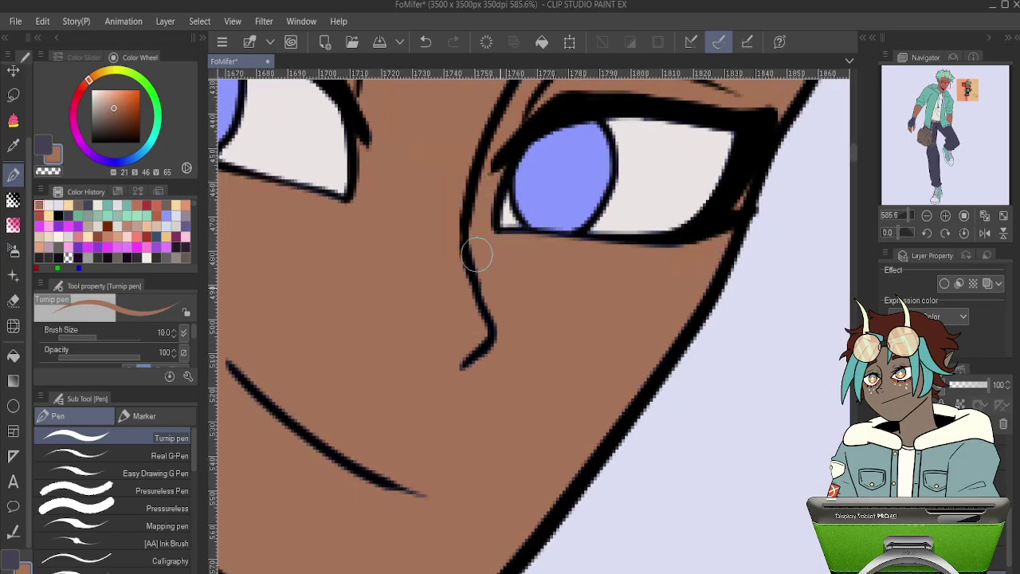
pyautogui.moveTo(711, 219); pyautogui.dragTo(740, 206)
# - Sample the off-white from the far eye for the Turnip pen
pyautogui.press('o')
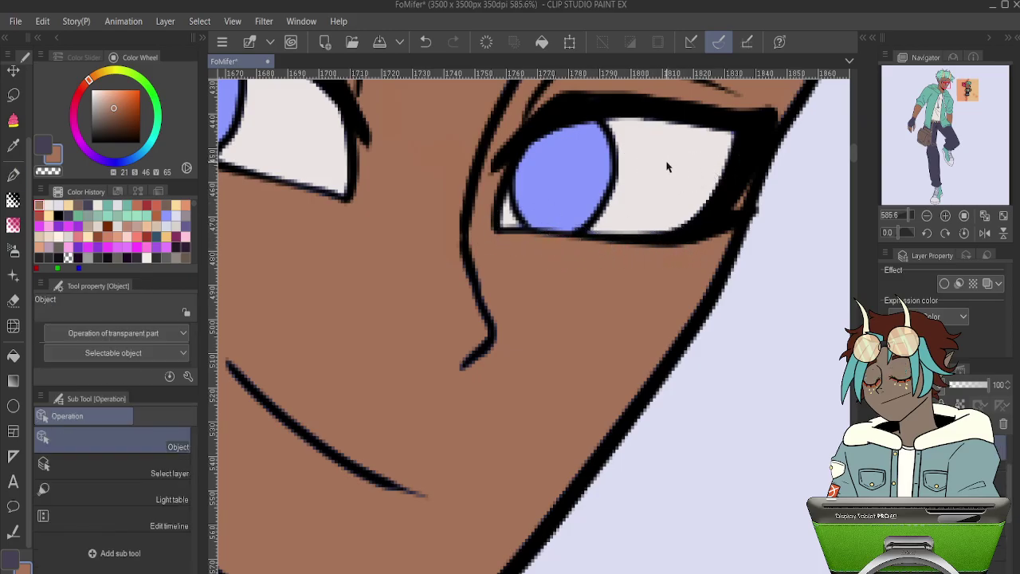
pyautogui.keyDown('alt'); pyautogui.click(680, 152); pyautogui.keyUp('alt')
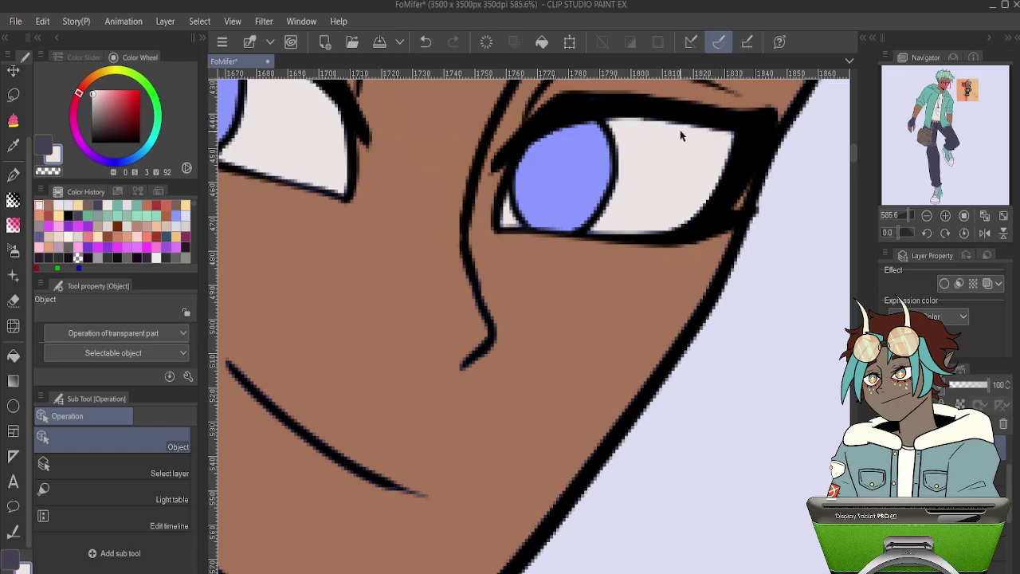
pyautogui.press('p')
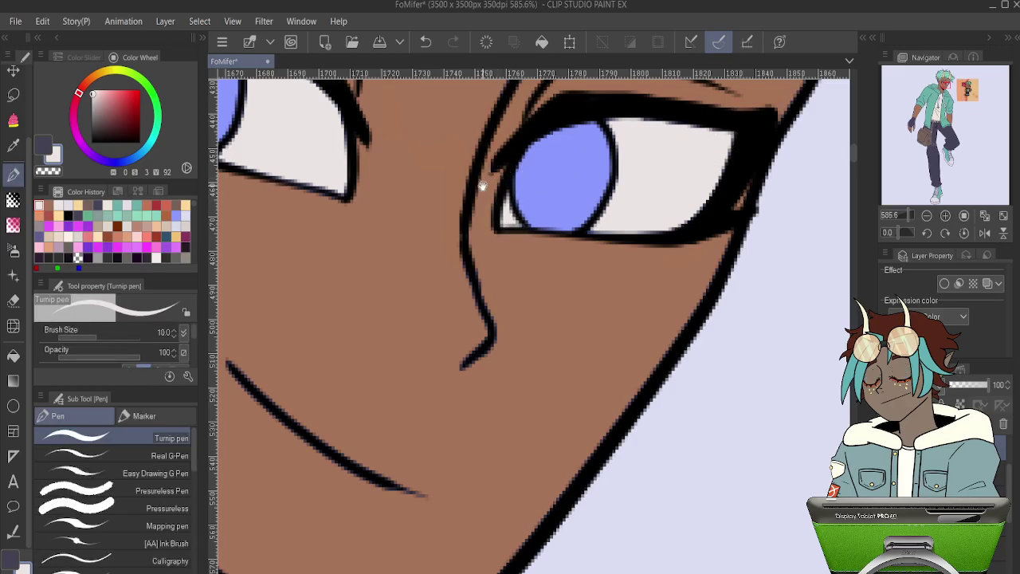
pyautogui.moveTo(506, 191)
pyautogui.mouseDown()
pyautogui.moveTo(661, 355)
pyautogui.moveTo(549, 360)
pyautogui.mouseUp()
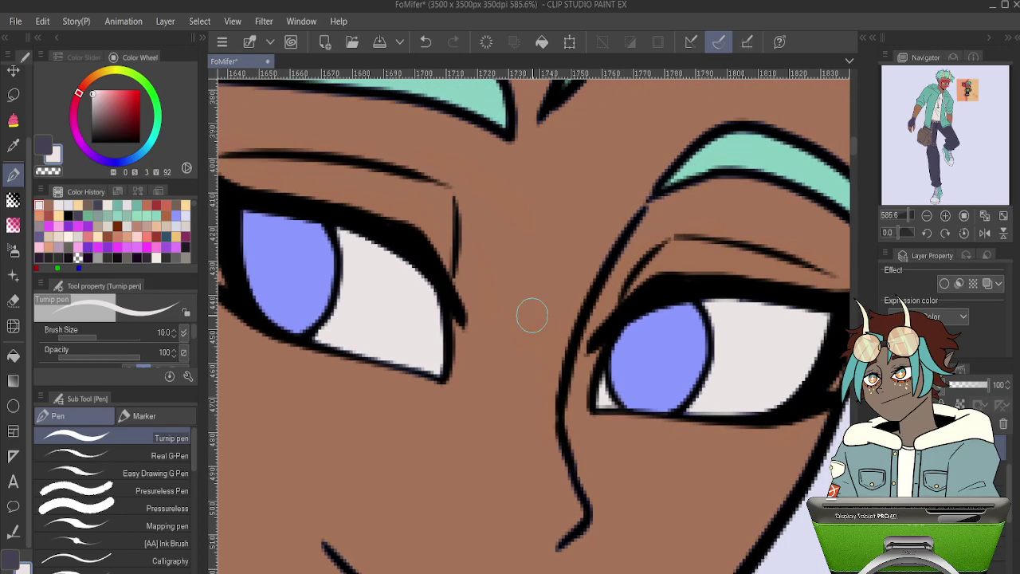
pyautogui.scroll(-3, 495, 303)
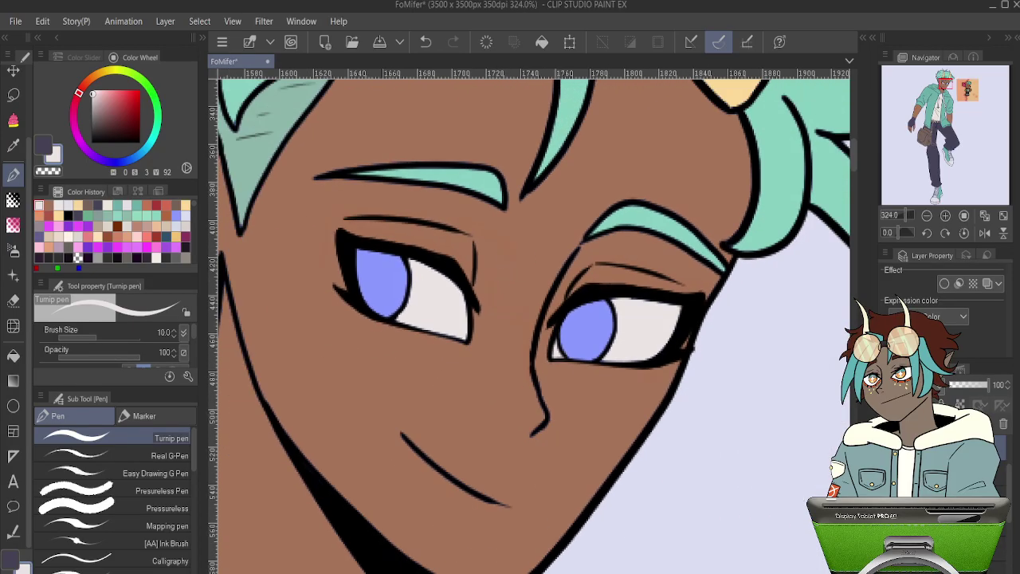
pyautogui.hotkey('ctrl', 'z')
pyautogui.hotkey('ctrl', 'y')
pyautogui.click(957, 446)
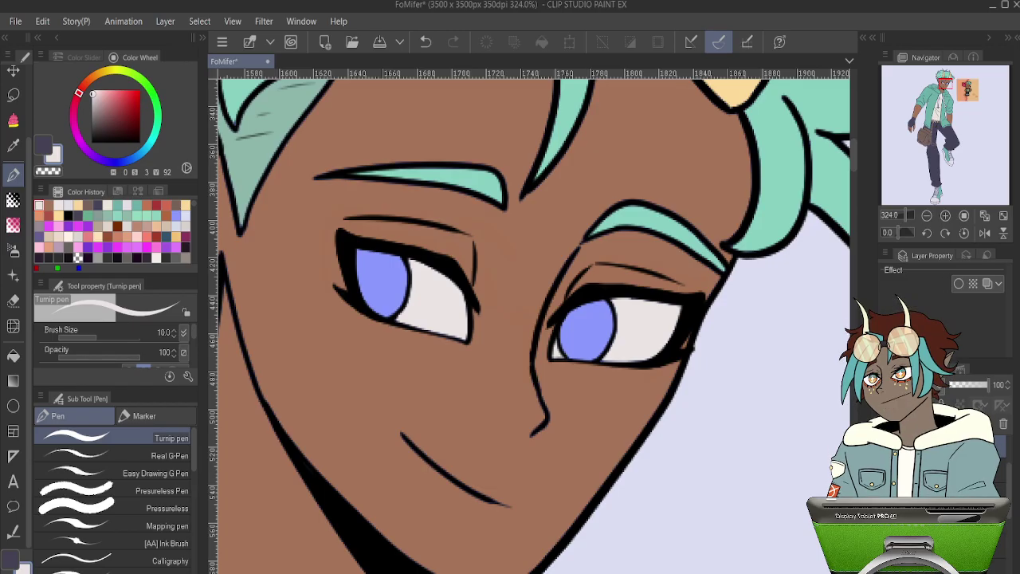
pyautogui.click(957, 470)
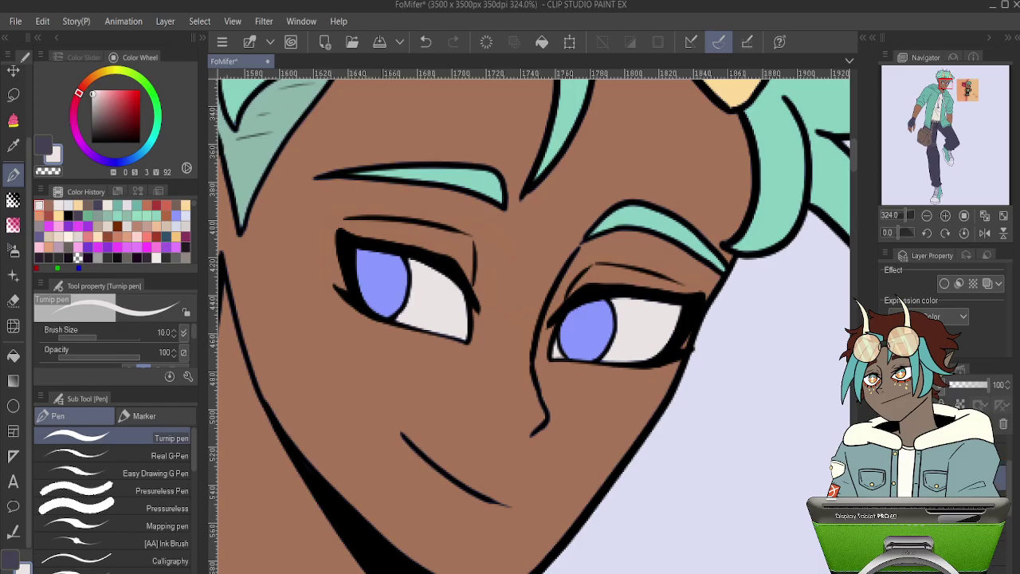
pyautogui.click(956, 454)
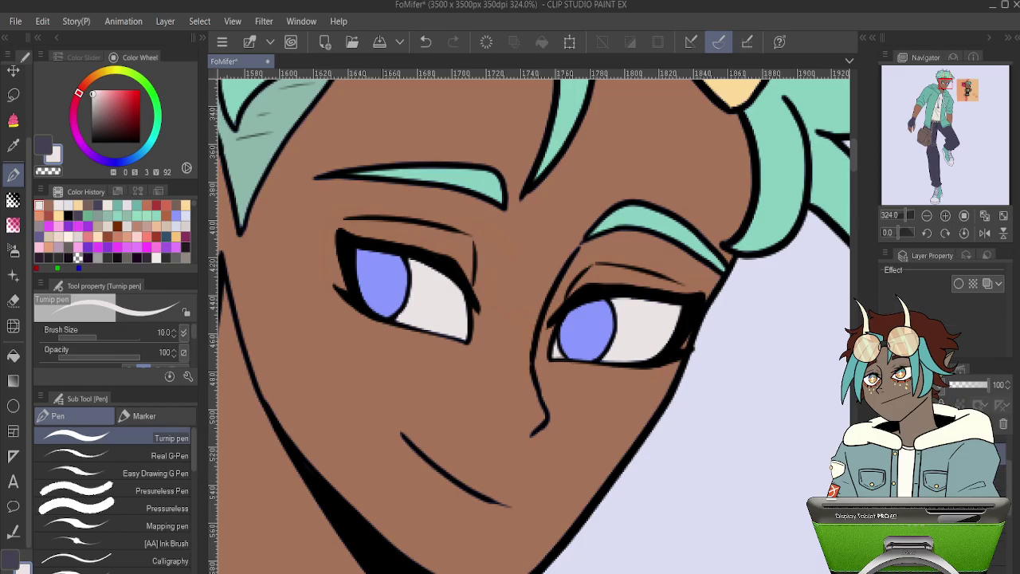
pyautogui.hotkey('alt', ']')
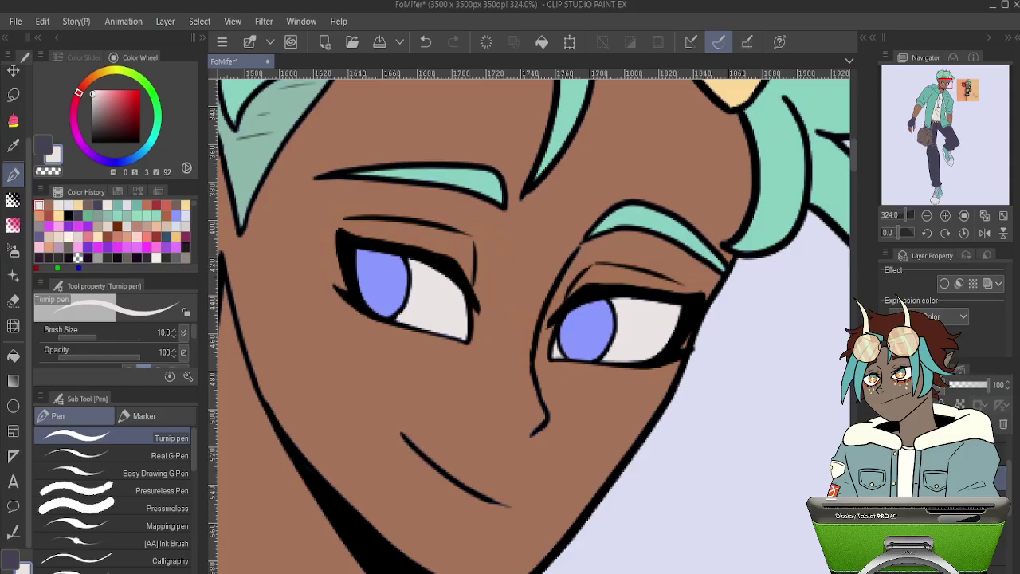
# - Sample the dark teal (hue 189, saturation 56, value 47) from the reference sprite's hair and fill both irises with it
pyautogui.scroll(-4, 550, 331)
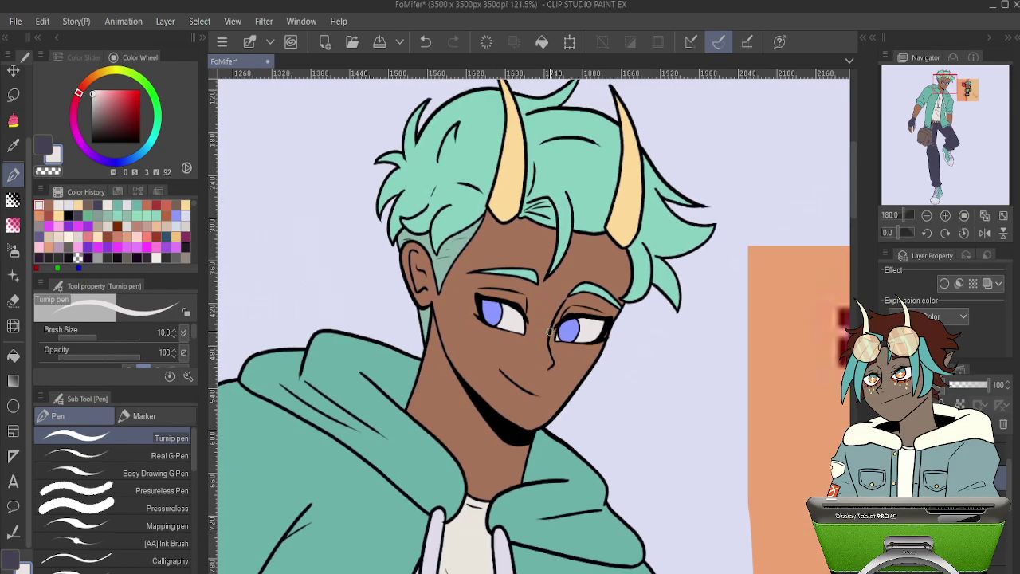
pyautogui.scroll(-2, 550, 330)
pyautogui.scroll(4, 639, 319)
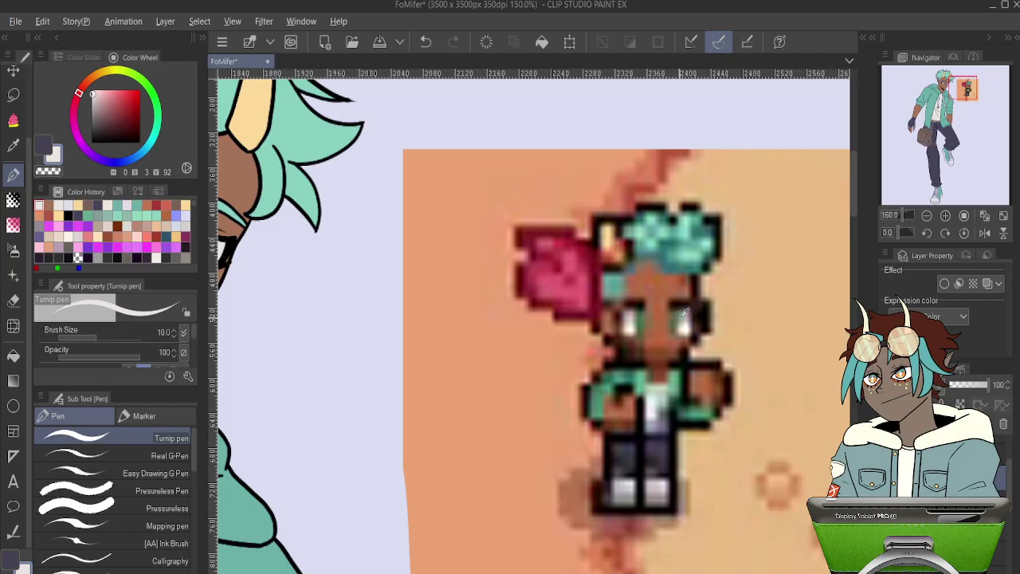
pyautogui.press('alt')
pyautogui.keyDown('alt'); pyautogui.click(670, 266); pyautogui.keyUp('alt')
pyautogui.moveTo(248, 197); pyautogui.dragTo(532, 262)
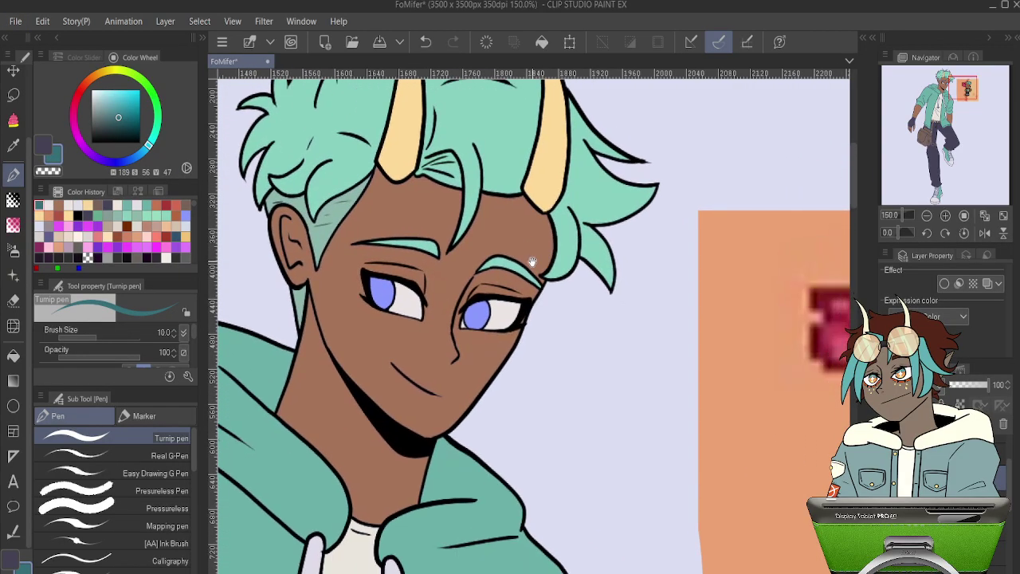
pyautogui.scroll(6, 393, 283)
pyautogui.press('g')
pyautogui.press('g')
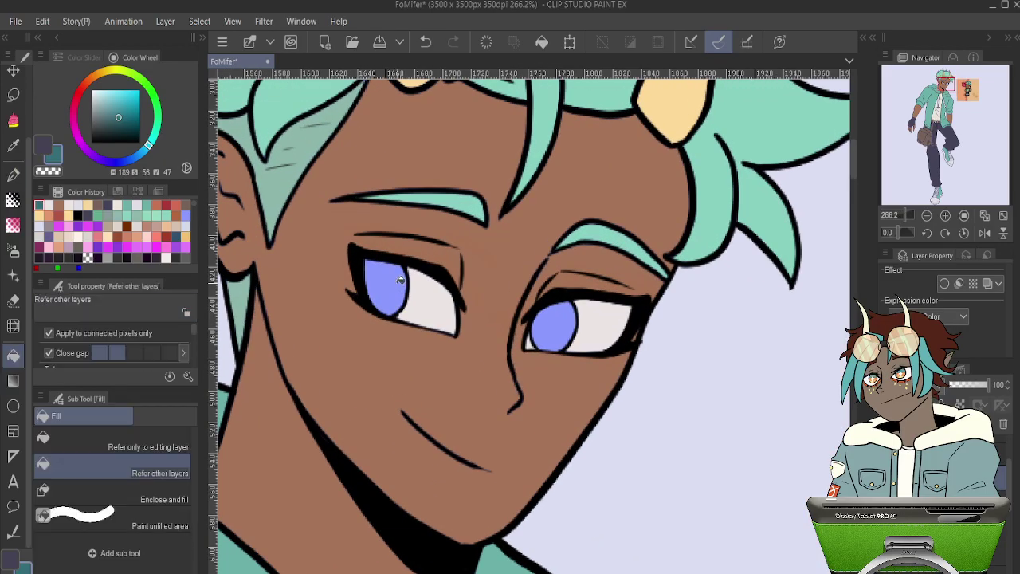
pyautogui.click(400, 279)
pyautogui.click(565, 319)
pyautogui.scroll(-5, 561, 299)
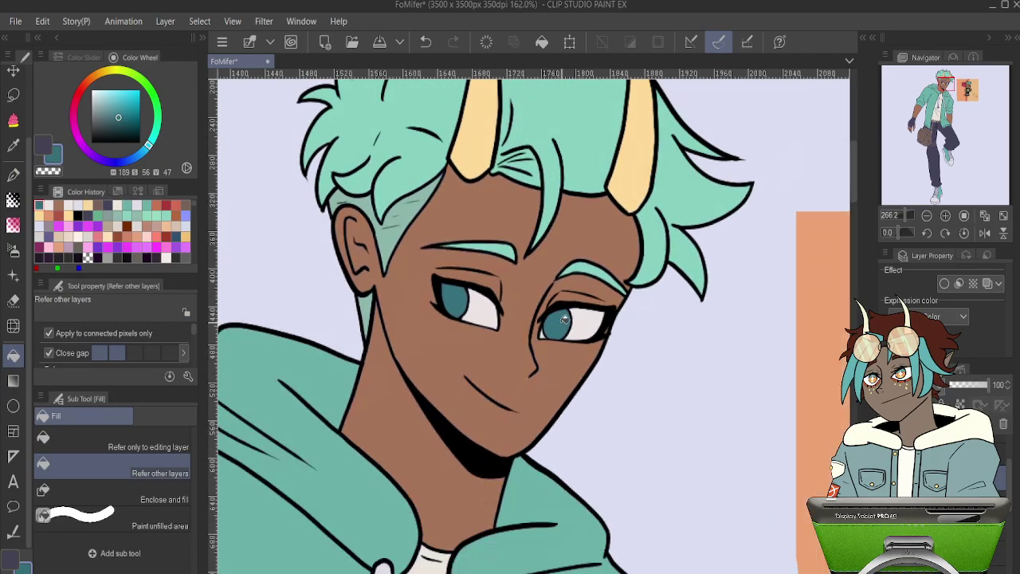
# - Set the drawing color to white with saturation 0 and value 100, and ready the Turnip pen for the near eye
pyautogui.scroll(-4, 562, 300)
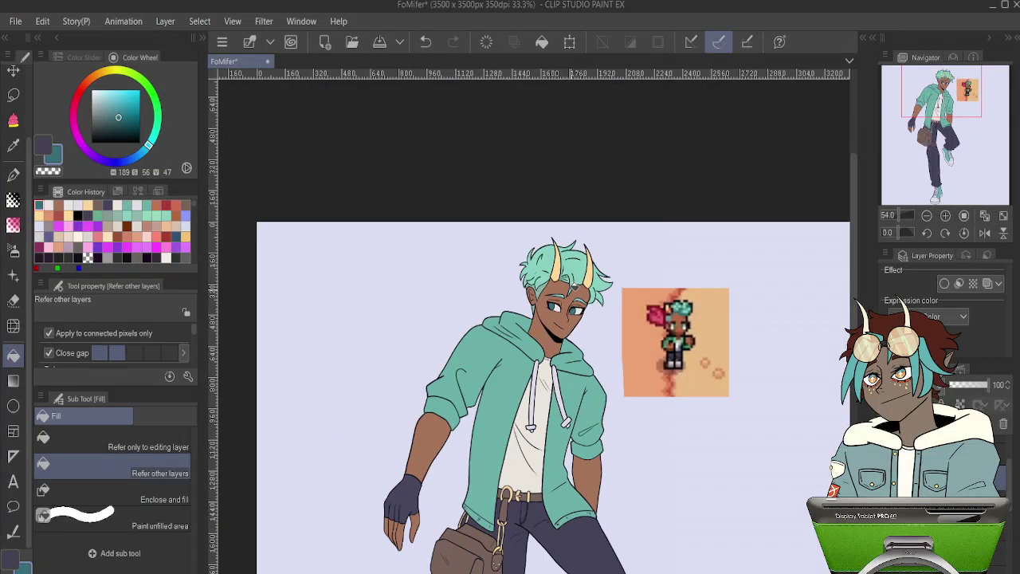
pyautogui.scroll(-2, 582, 298)
pyautogui.scroll(6, 624, 339)
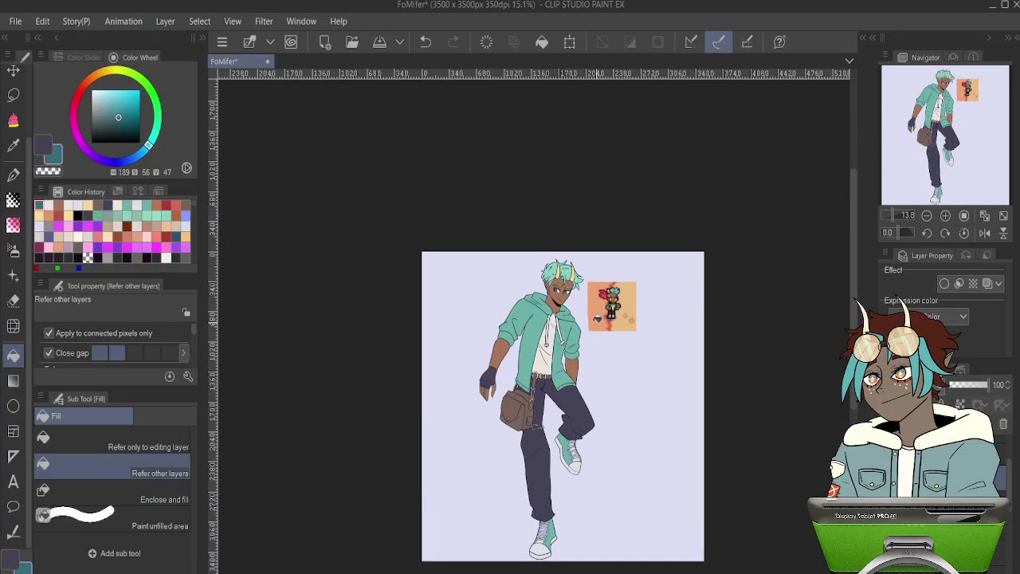
pyautogui.scroll(2, 552, 255)
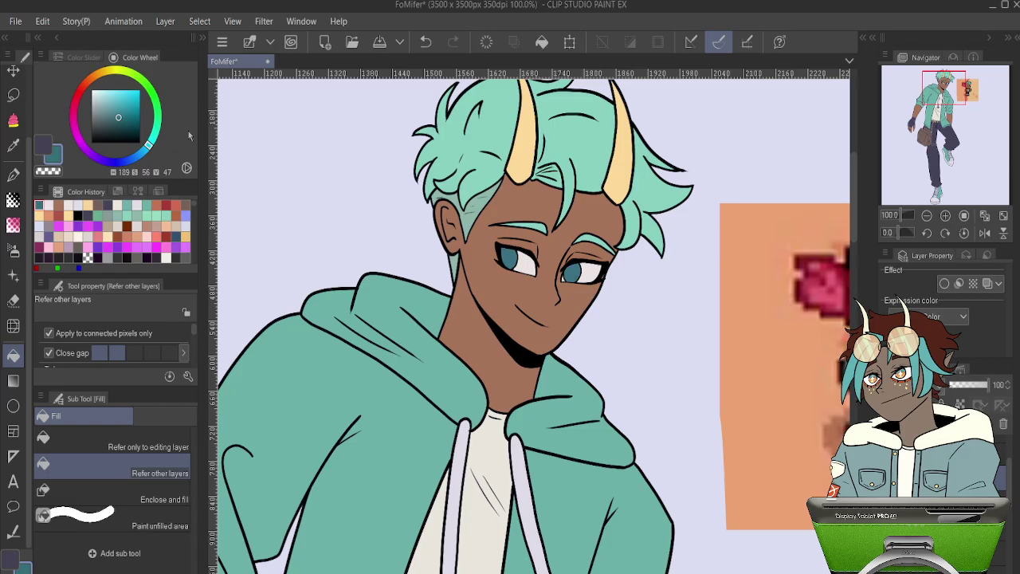
pyautogui.moveTo(94, 93); pyautogui.dragTo(82, 78)
pyautogui.scroll(8, 614, 269)
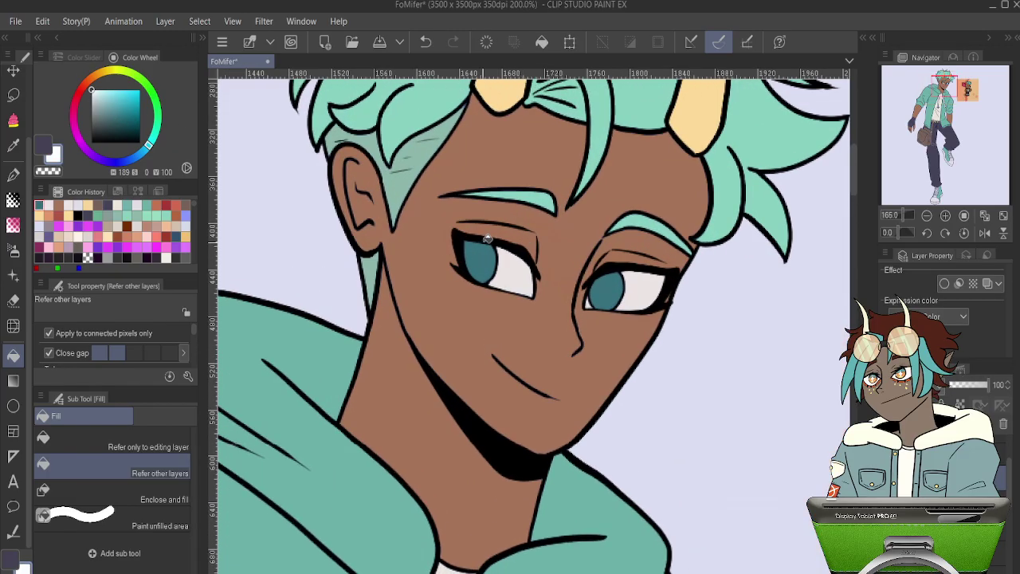
pyautogui.scroll(3, 473, 253)
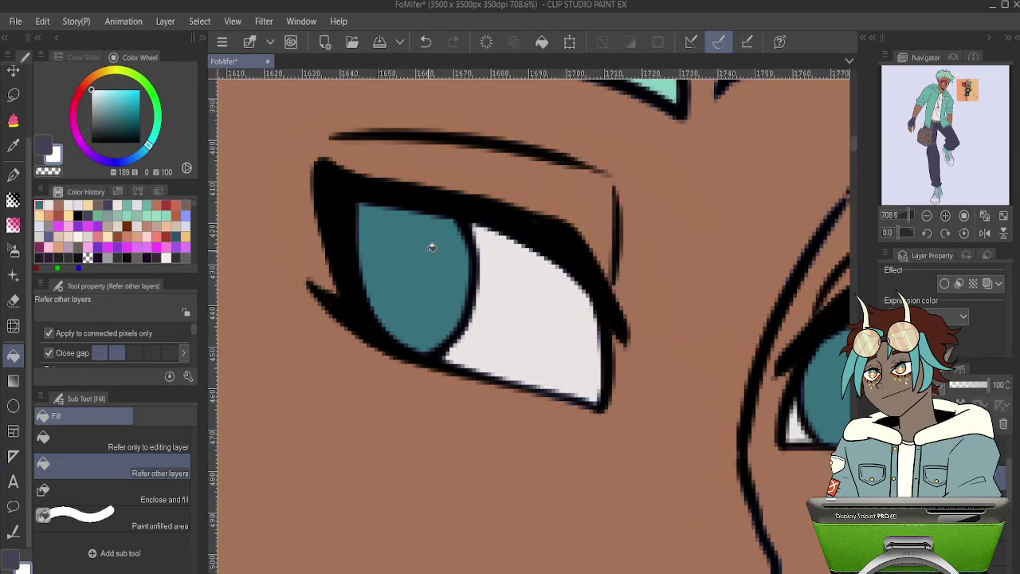
pyautogui.press('p')
# - Try drawing a thin white cross highlight in the near eye's iris and undo its strokes
pyautogui.moveTo(386, 233); pyautogui.dragTo(379, 334)
pyautogui.hotkey('ctrl', 'z')
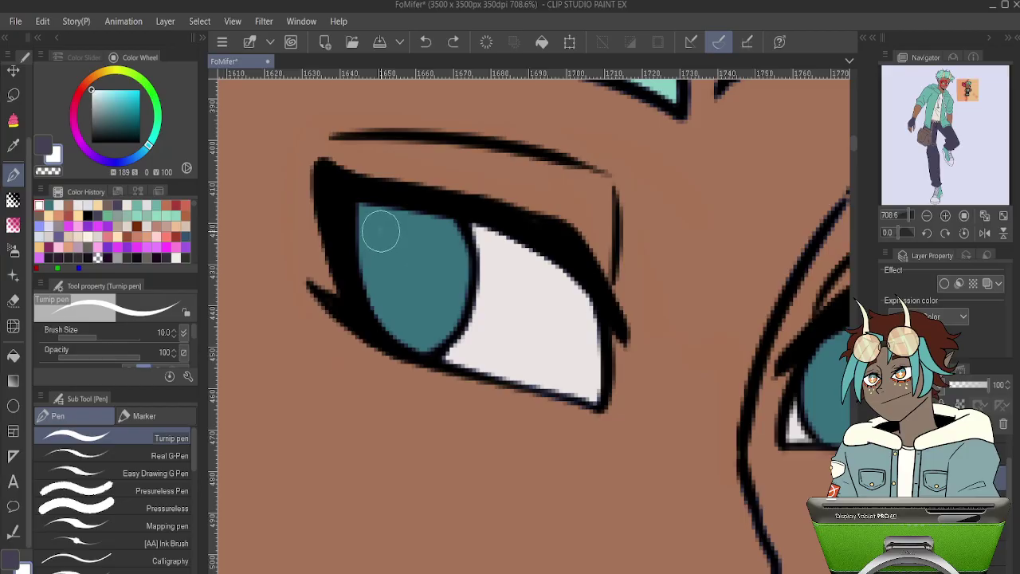
pyautogui.moveTo(380, 230); pyautogui.dragTo(385, 329)
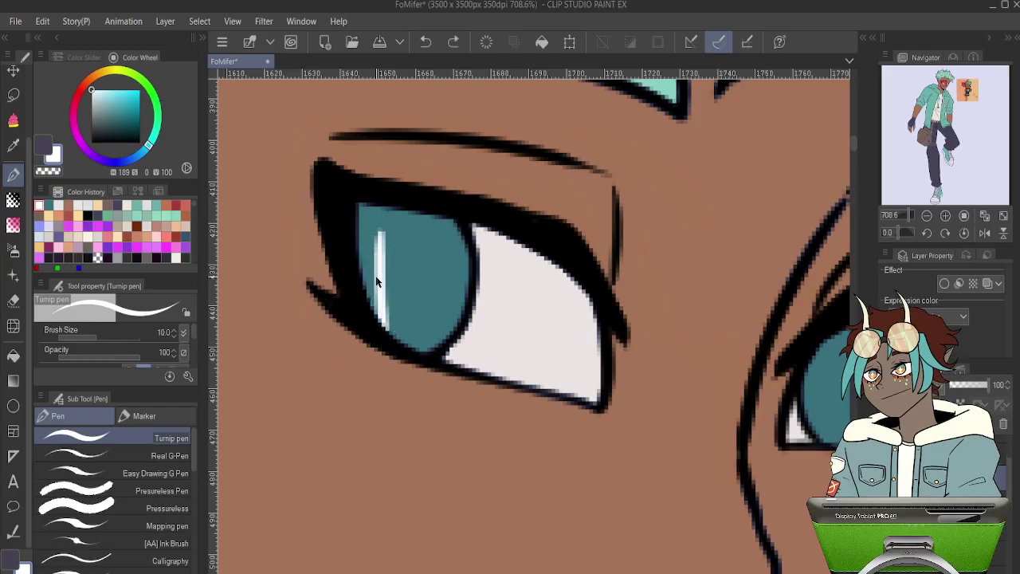
pyautogui.moveTo(363, 278); pyautogui.dragTo(424, 279)
pyautogui.hotkey('ctrl', 'z')
pyautogui.hotkey('ctrl', 'z')
pyautogui.hotkey('ctrl', 'z')
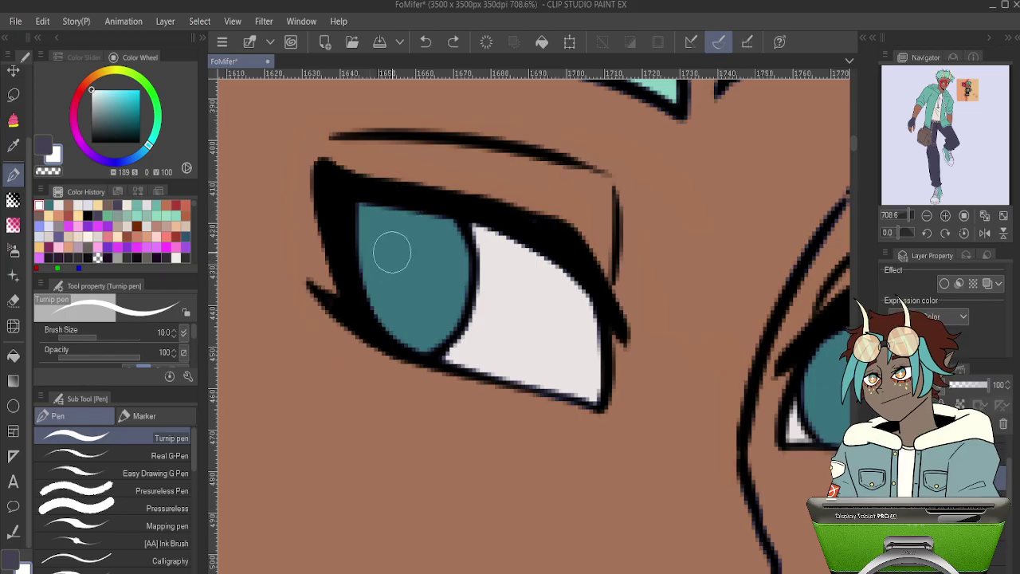
# - Try a white cross with a slanted crossbar in the near eye's iris, redrawing the crossbar, and undo it
pyautogui.moveTo(392, 235); pyautogui.dragTo(383, 327)
pyautogui.moveTo(364, 275); pyautogui.dragTo(431, 293)
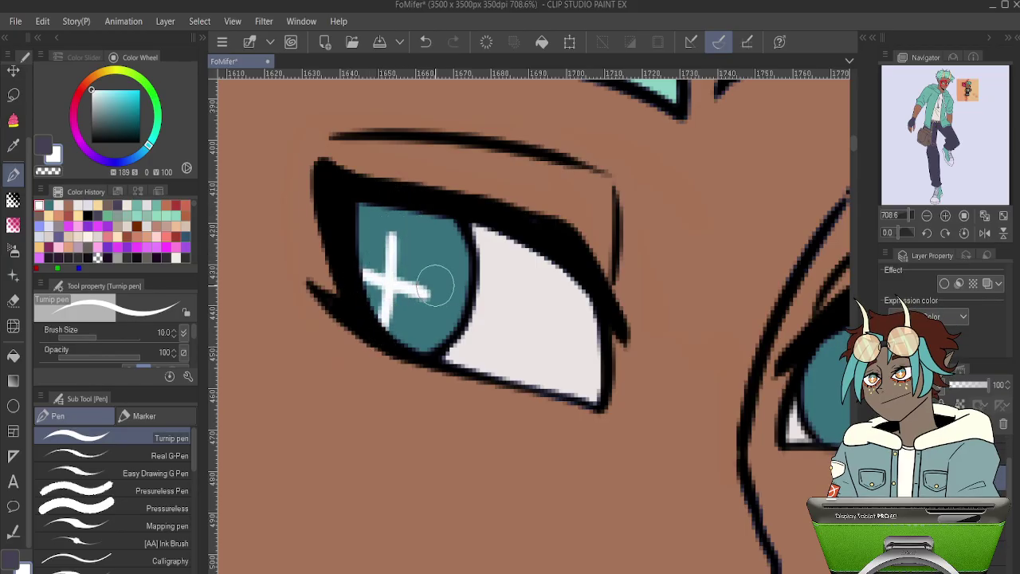
pyautogui.hotkey('ctrl', 'z')
pyautogui.moveTo(361, 272); pyautogui.dragTo(437, 287)
pyautogui.hotkey('ctrl', 'z')
pyautogui.moveTo(361, 273); pyautogui.dragTo(431, 288)
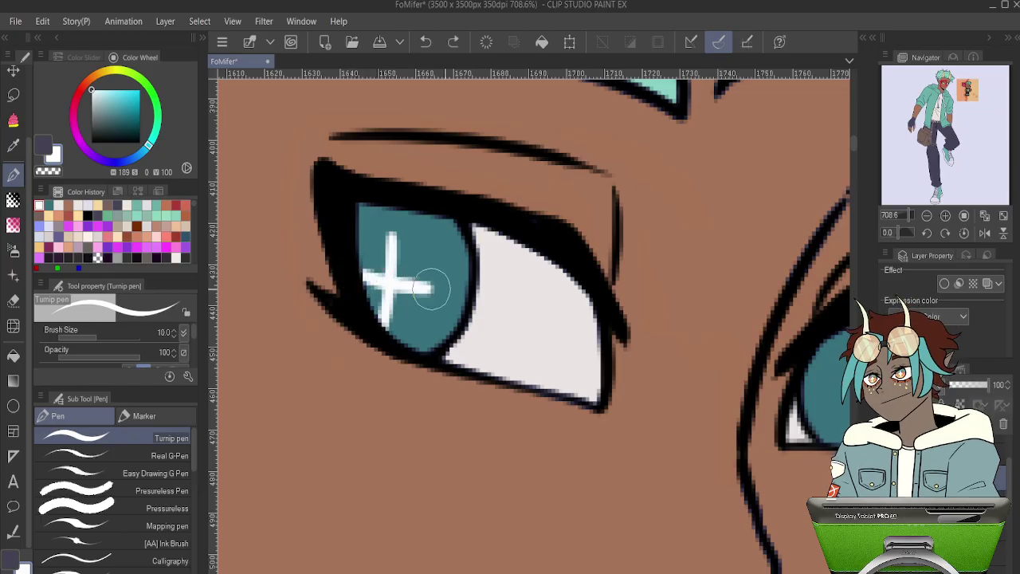
pyautogui.hotkey('ctrl', 'z')
pyautogui.hotkey('ctrl', 'z')
# - Try building a white cross with a thickened center in the near eye's iris and undo the strokes
pyautogui.moveTo(385, 236); pyautogui.dragTo(390, 327)
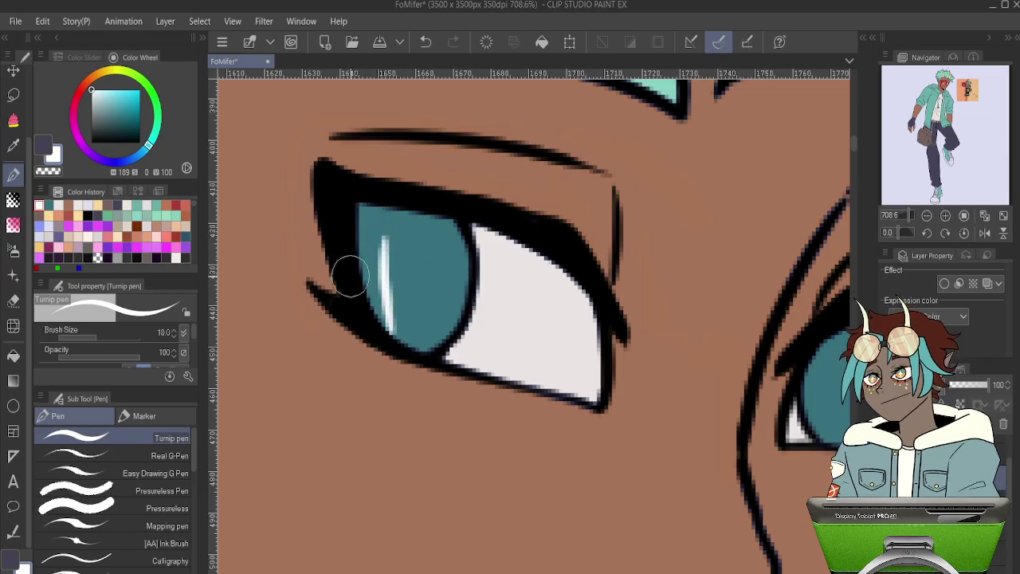
pyautogui.moveTo(364, 277)
pyautogui.mouseDown()
pyautogui.moveTo(433, 298)
pyautogui.moveTo(395, 274)
pyautogui.moveTo(384, 228)
pyautogui.moveTo(389, 275)
pyautogui.mouseUp()
pyautogui.moveTo(378, 224)
pyautogui.mouseDown()
pyautogui.moveTo(376, 258)
pyautogui.moveTo(360, 280)
pyautogui.moveTo(384, 273)
pyautogui.moveTo(379, 259)
pyautogui.moveTo(366, 280)
pyautogui.moveTo(391, 342)
pyautogui.moveTo(418, 301)
pyautogui.moveTo(385, 299)
pyautogui.moveTo(394, 336)
pyautogui.moveTo(409, 339)
pyautogui.moveTo(425, 303)
pyautogui.moveTo(414, 294)
pyautogui.moveTo(395, 309)
pyautogui.moveTo(393, 338)
pyautogui.moveTo(410, 260)
pyautogui.mouseUp()
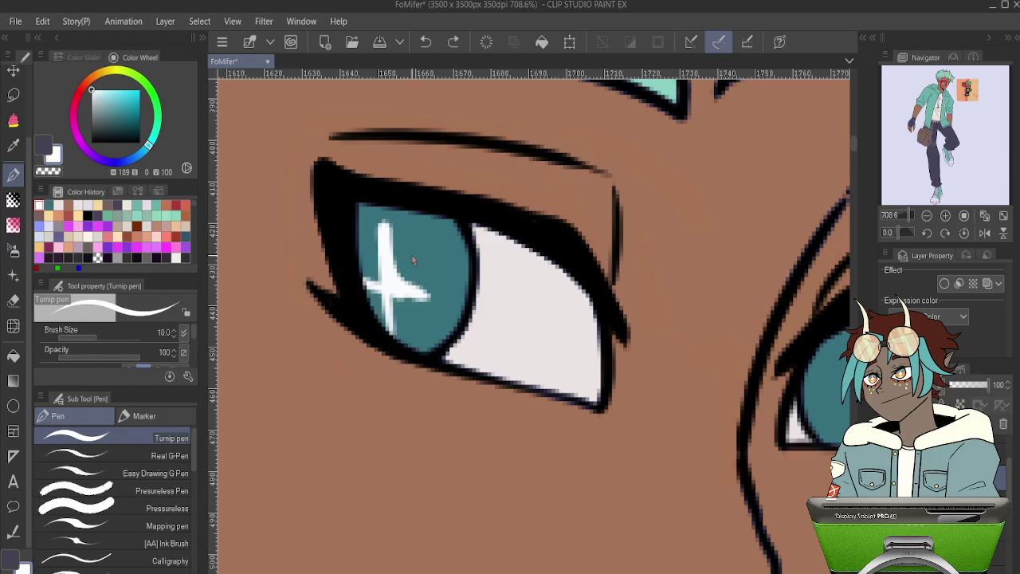
pyautogui.hotkey('ctrl', 'z')
pyautogui.hotkey('ctrl', 'z')
pyautogui.hotkey('ctrl', 'z')
pyautogui.hotkey('ctrl', 'z')
# - Paint a white four-pointed sparkle highlight on the outer side of the near eye's iris, redoing strokes as needed
pyautogui.moveTo(386, 225); pyautogui.dragTo(385, 308)
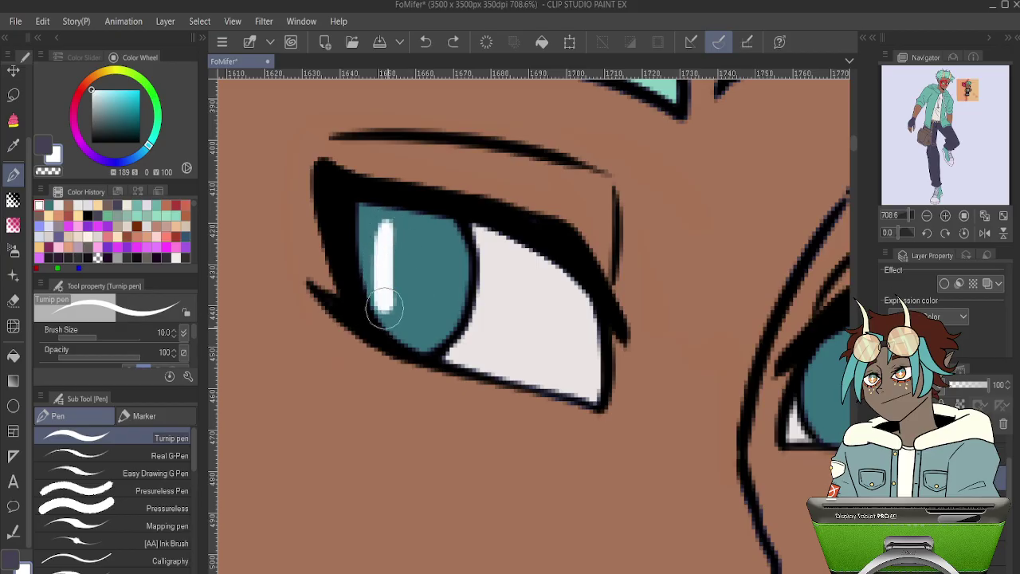
pyautogui.hotkey('ctrl', 'z')
pyautogui.moveTo(383, 223); pyautogui.dragTo(393, 347)
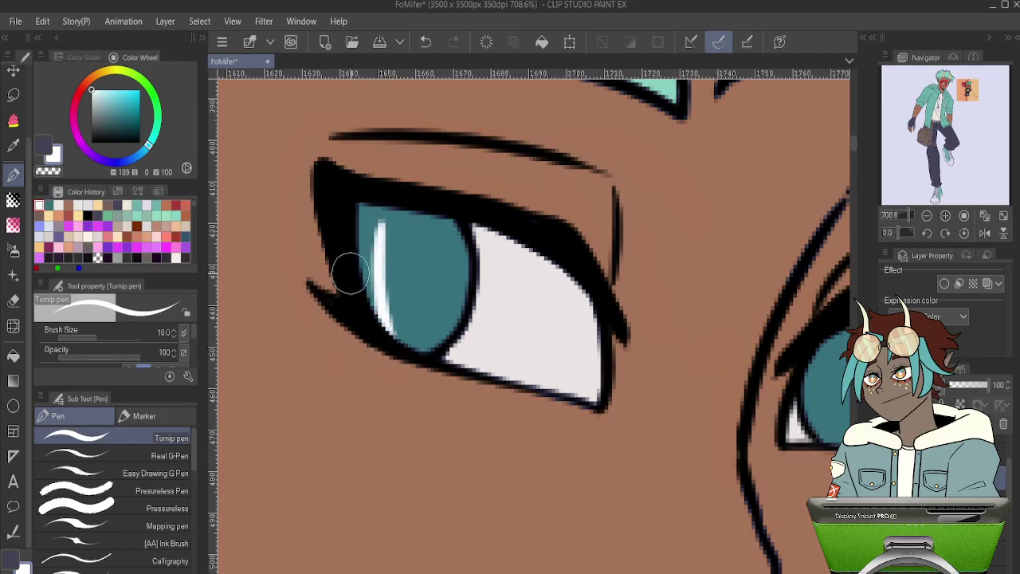
pyautogui.moveTo(363, 285); pyautogui.dragTo(437, 285)
pyautogui.hotkey('ctrl', 'z')
pyautogui.moveTo(362, 294)
pyautogui.mouseDown()
pyautogui.moveTo(438, 294)
pyautogui.moveTo(389, 260)
pyautogui.moveTo(383, 234)
pyautogui.moveTo(387, 286)
pyautogui.moveTo(375, 236)
pyautogui.moveTo(361, 281)
pyautogui.moveTo(388, 280)
pyautogui.moveTo(372, 283)
pyautogui.moveTo(381, 283)
pyautogui.moveTo(371, 296)
pyautogui.moveTo(403, 312)
pyautogui.moveTo(428, 298)
pyautogui.moveTo(387, 319)
pyautogui.mouseUp()
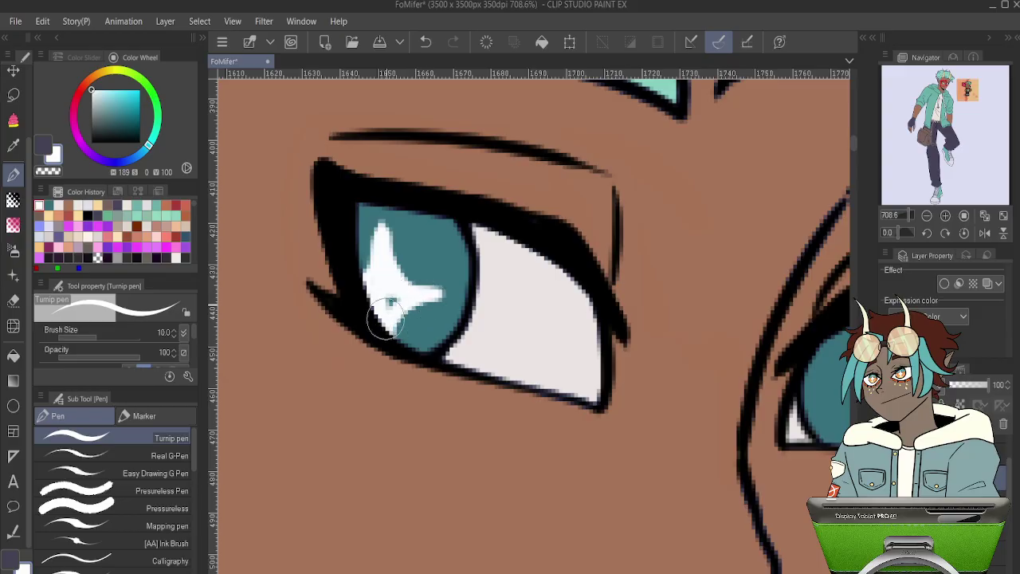
# - Paint a matching white four-pointed sparkle in the far eye's iris, building it from a cross with filled-in inner corners
pyautogui.scroll(-10, 388, 279)
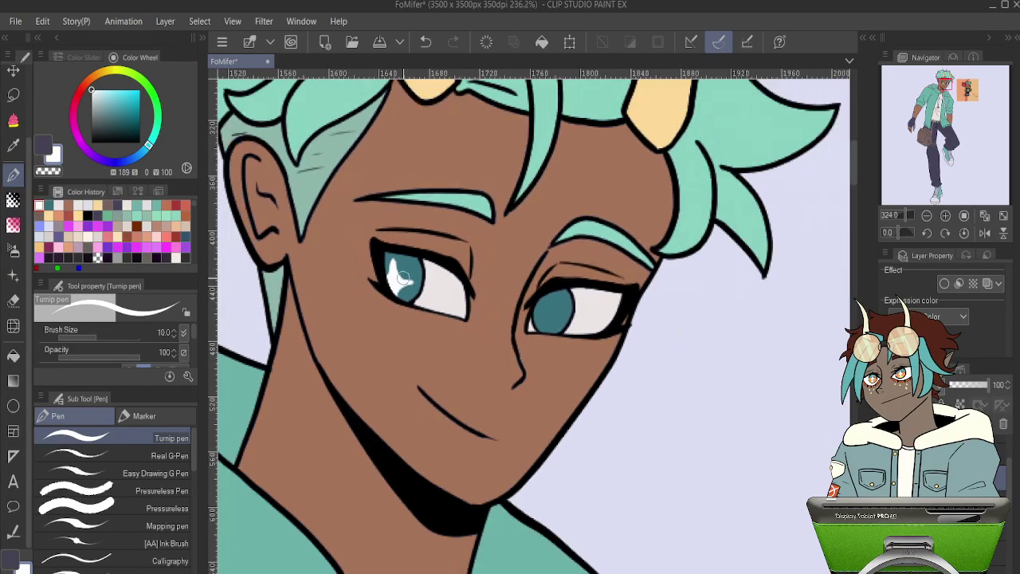
pyautogui.scroll(6, 484, 275)
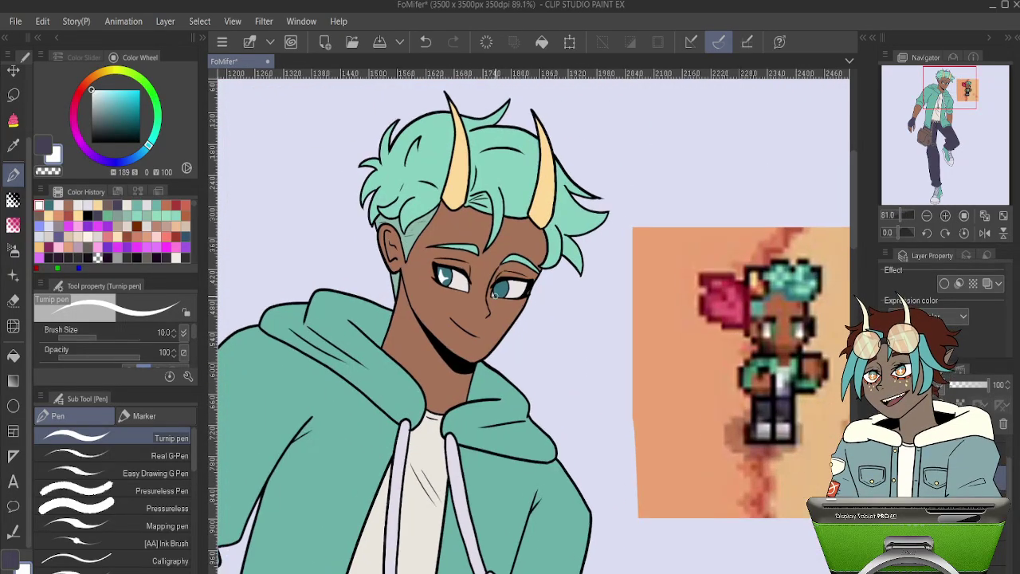
pyautogui.scroll(5, 485, 275)
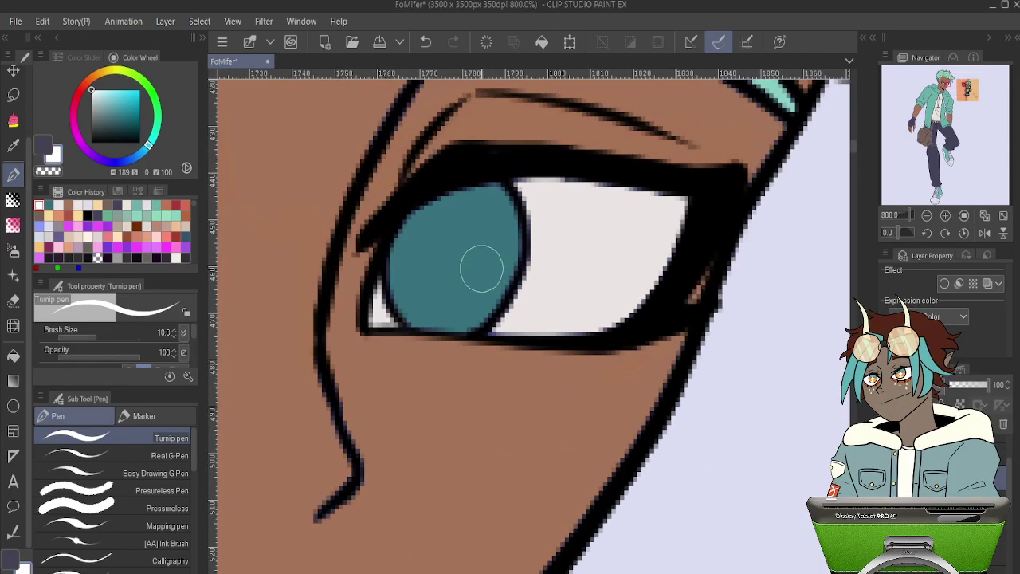
pyautogui.moveTo(443, 223); pyautogui.dragTo(443, 261)
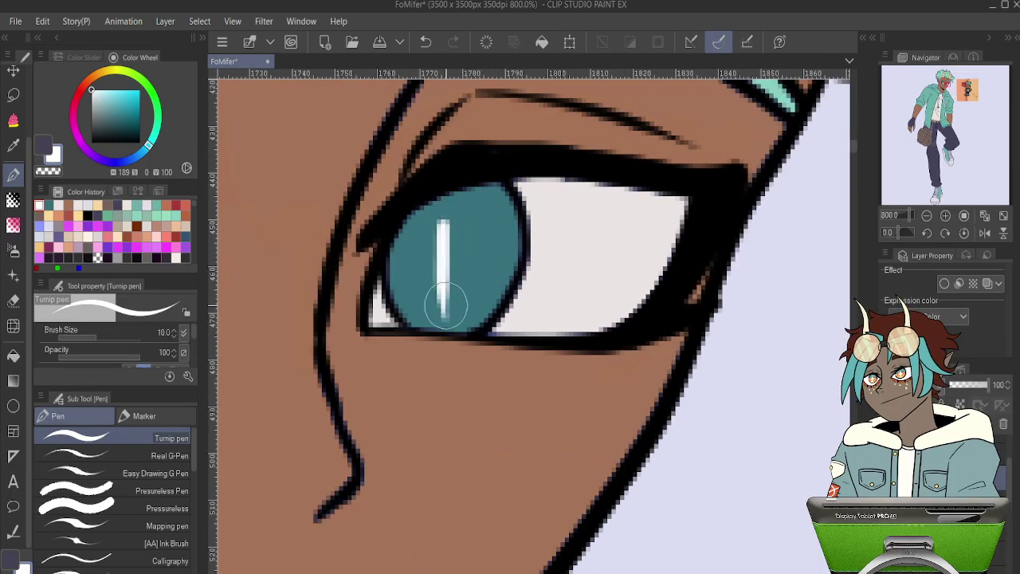
pyautogui.hotkey('ctrl', 'z')
pyautogui.moveTo(437, 217); pyautogui.dragTo(439, 323)
pyautogui.moveTo(407, 279); pyautogui.dragTo(487, 279)
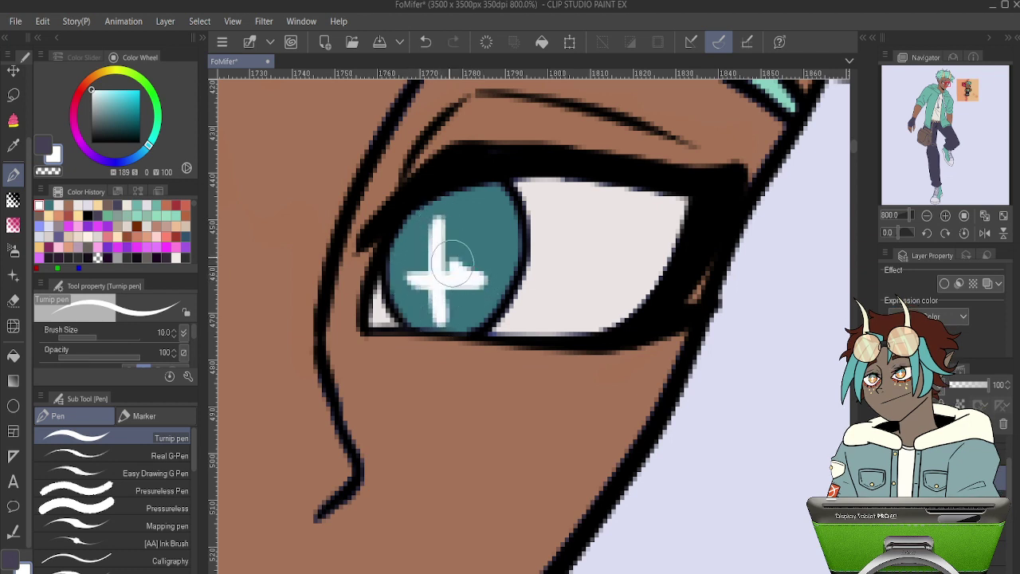
pyautogui.moveTo(434, 238)
pyautogui.mouseDown()
pyautogui.moveTo(424, 269)
pyautogui.moveTo(403, 274)
pyautogui.moveTo(445, 265)
pyautogui.moveTo(412, 282)
pyautogui.moveTo(435, 314)
pyautogui.moveTo(479, 265)
pyautogui.moveTo(445, 308)
pyautogui.moveTo(438, 256)
pyautogui.moveTo(416, 268)
pyautogui.moveTo(441, 219)
pyautogui.moveTo(421, 259)
pyautogui.mouseUp()
pyautogui.hotkey('ctrl', 'z')
pyautogui.hotkey('ctrl', 'z')
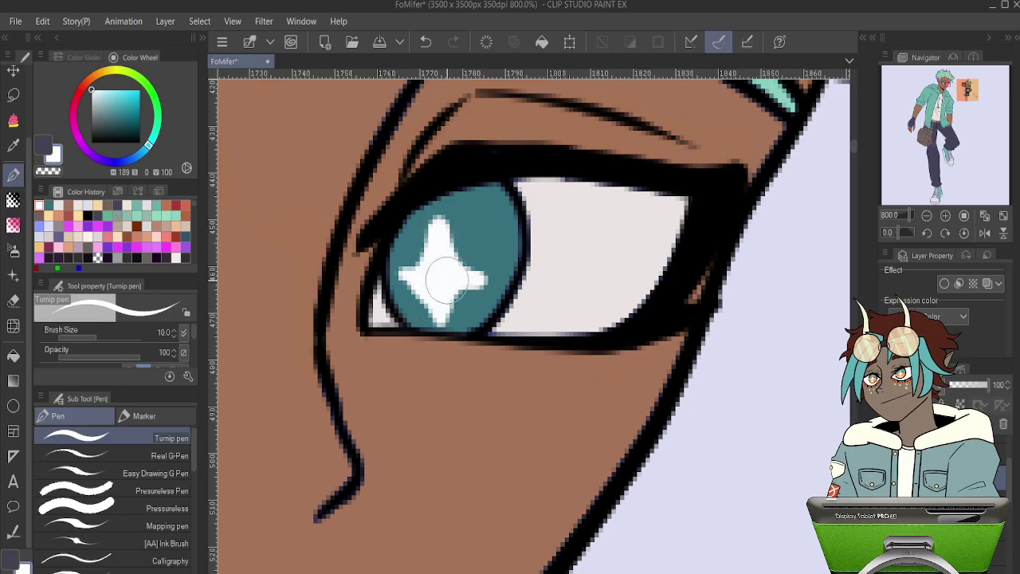
# - Trim the edges of the far eye's white sparkle with the eraser to sharpen its points
pyautogui.press('e')
pyautogui.moveTo(466, 289); pyautogui.dragTo(447, 328)
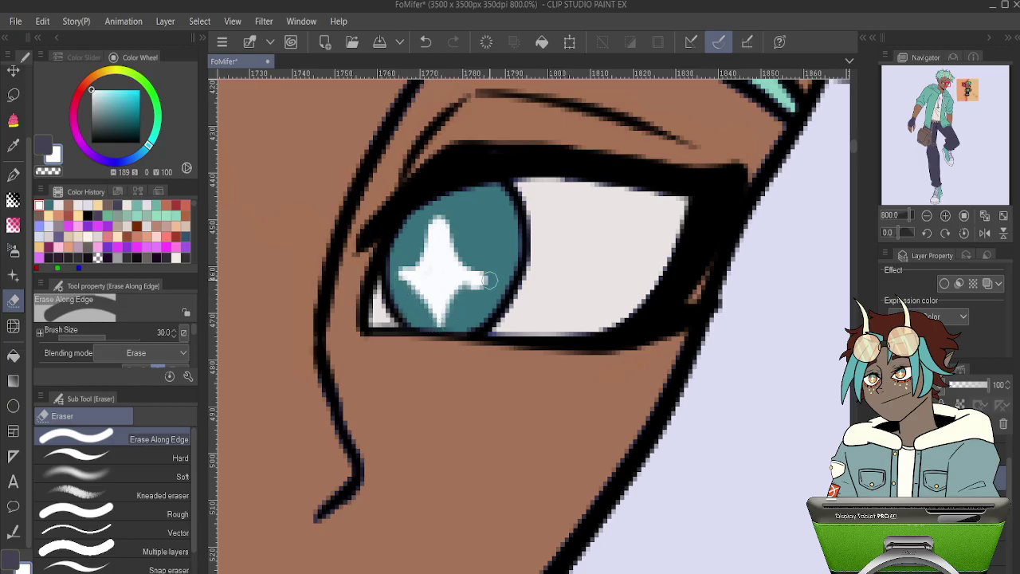
pyautogui.hotkey('ctrl', 'z')
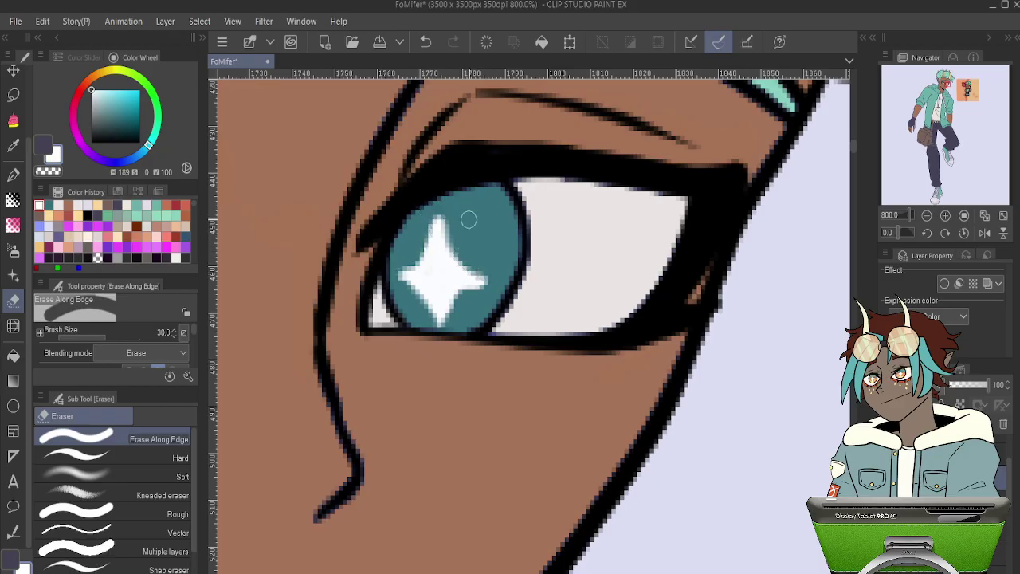
pyautogui.scroll(-12, 469, 219)
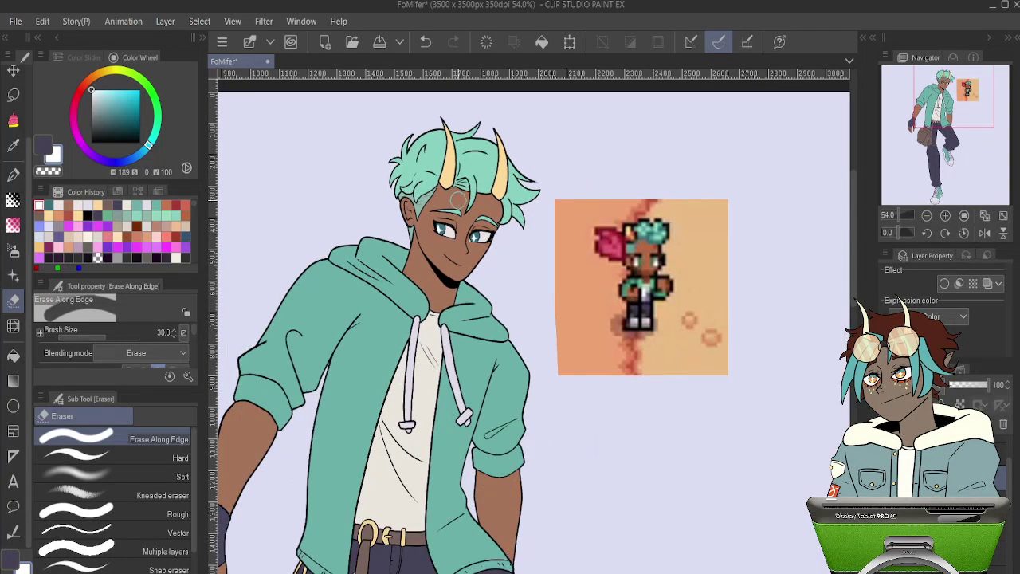
# - Select the sparkle in the far eye's iris and rotate it slightly clockwise, clearing the selection when done
pyautogui.scroll(10, 458, 199)
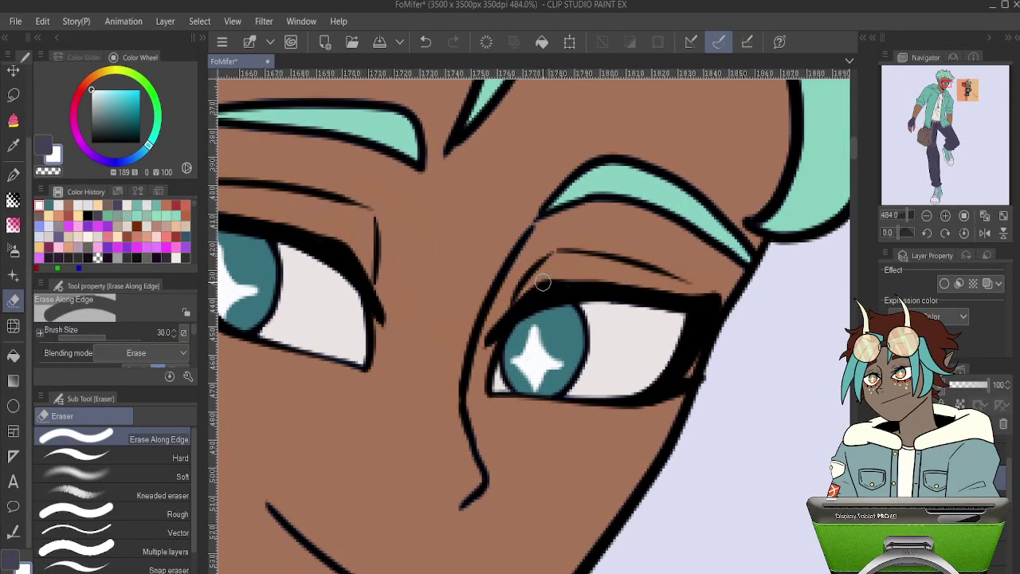
pyautogui.press('m')
pyautogui.moveTo(546, 281)
pyautogui.mouseDown()
pyautogui.moveTo(576, 296)
pyautogui.moveTo(623, 278)
pyautogui.moveTo(620, 268)
pyautogui.mouseUp()
pyautogui.hotkey('ctrl', 't')
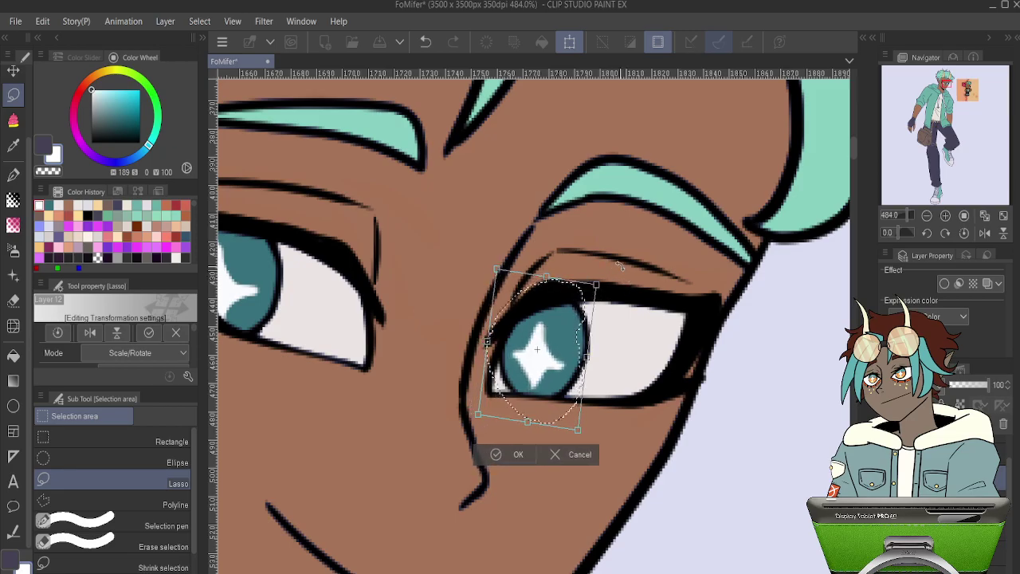
pyautogui.press('Return')
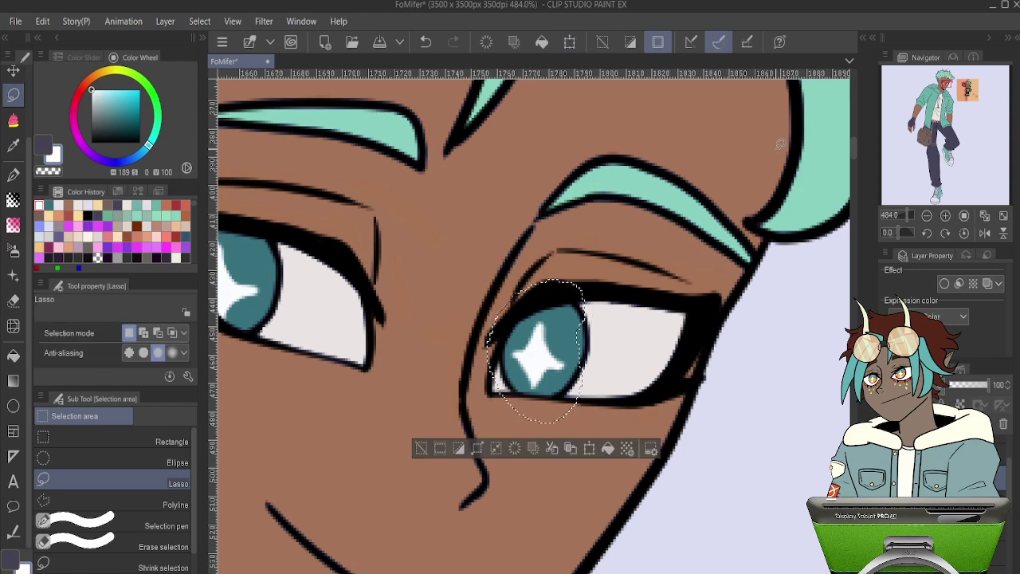
pyautogui.hotkey('ctrl', 'd')
# - Erase along the inner curves of the far eye's sparkle to slim it, undoing any excess erasing
pyautogui.scroll(-10, 779, 145)
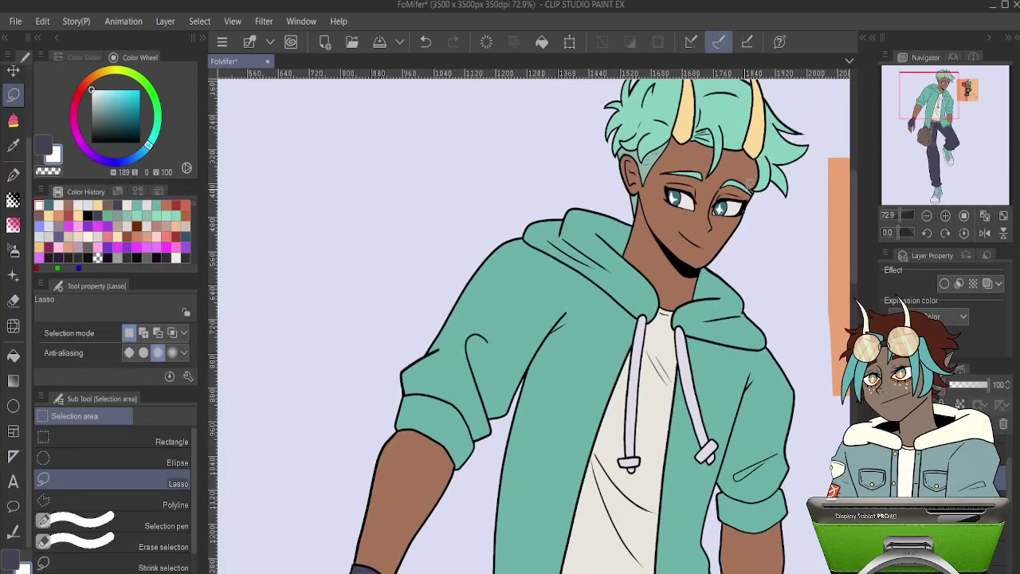
pyautogui.scroll(-2, 772, 179)
pyautogui.scroll(4, 630, 189)
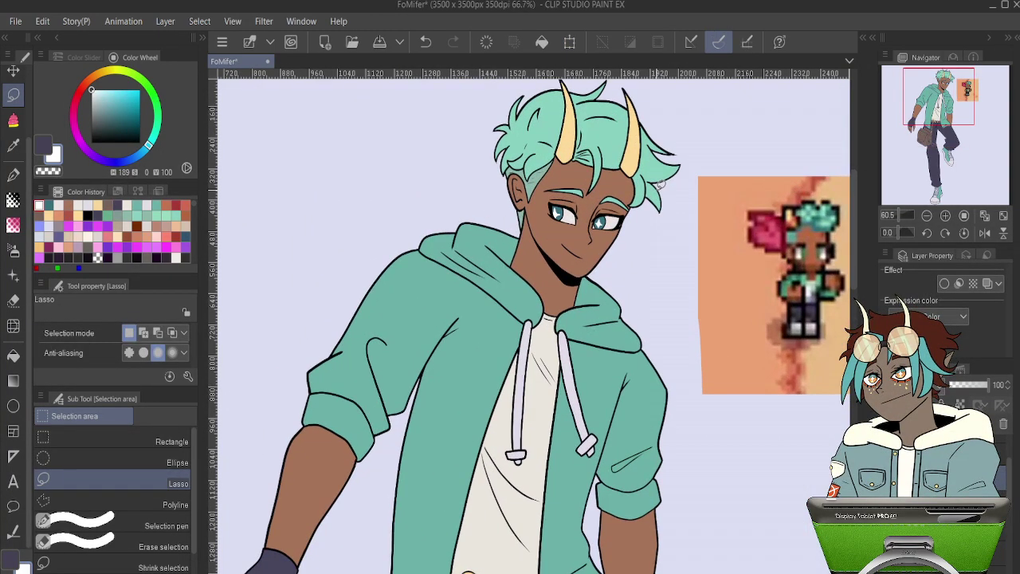
pyautogui.scroll(10, 631, 189)
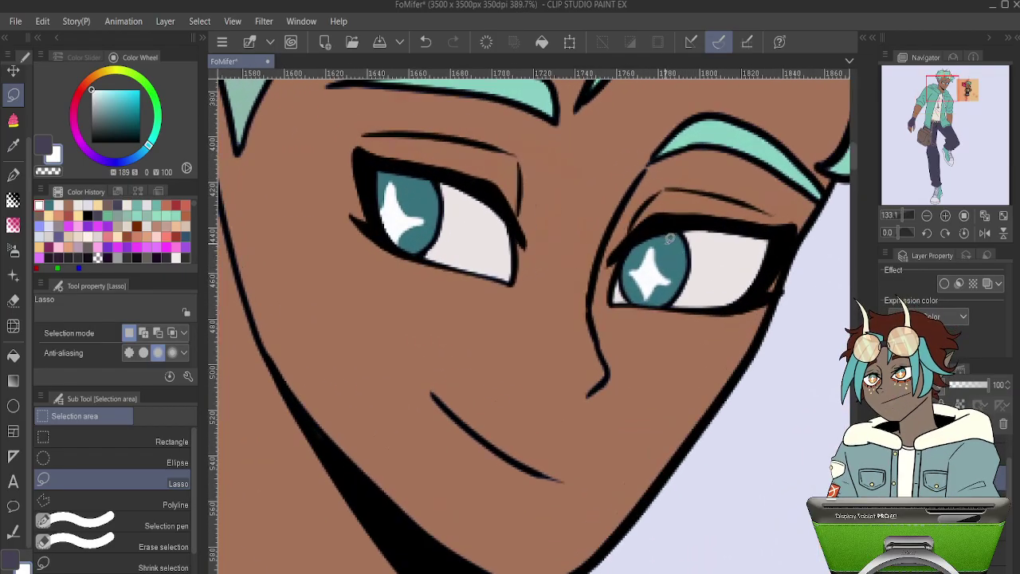
pyautogui.scroll(2, 670, 255)
pyautogui.press('e')
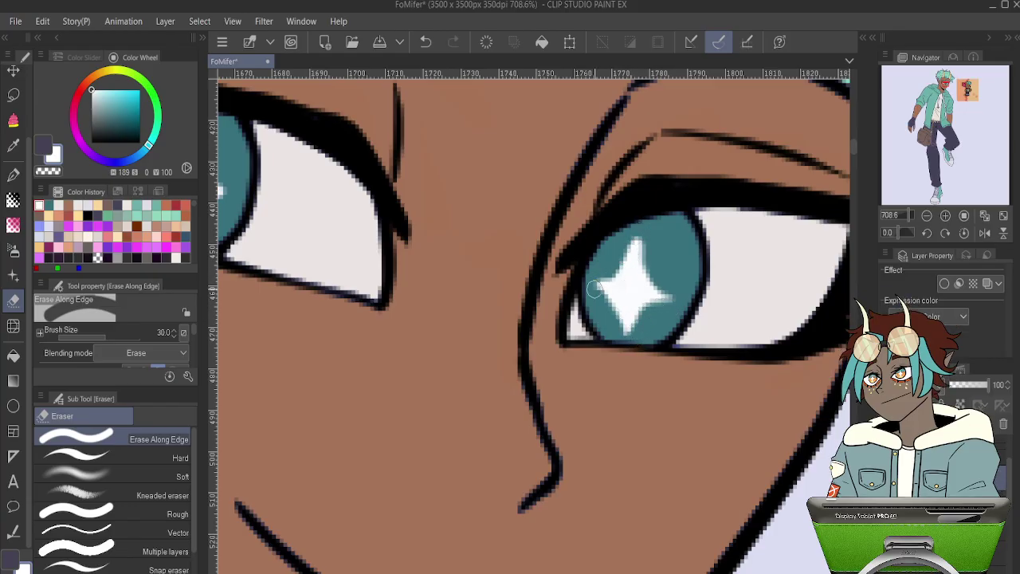
pyautogui.moveTo(594, 289); pyautogui.dragTo(619, 323)
pyautogui.hotkey('ctrl', 'z')
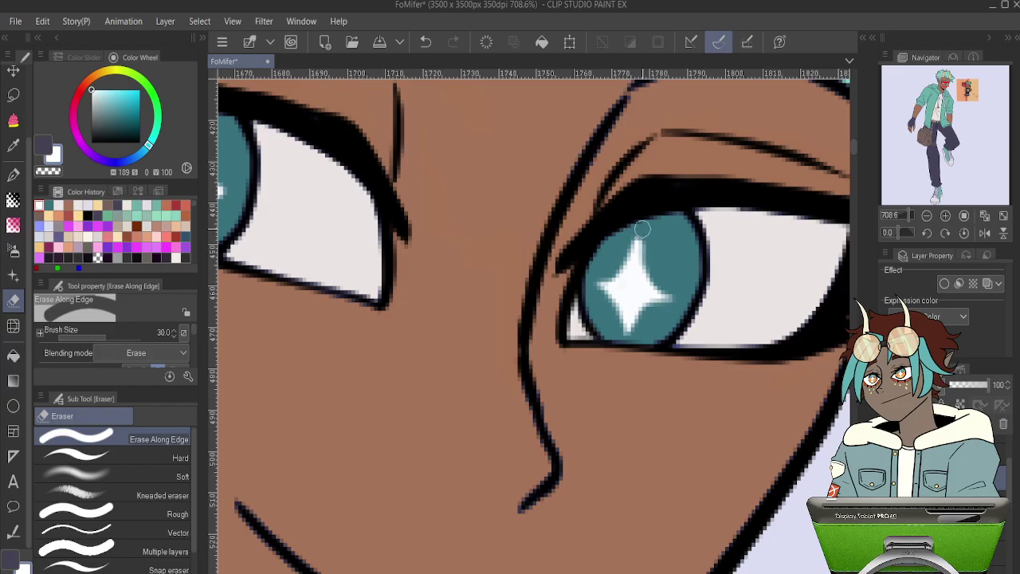
# - Slim the near eye's sparkle by erasing along the curves between its points
pyautogui.moveTo(448, 295); pyautogui.dragTo(645, 388)
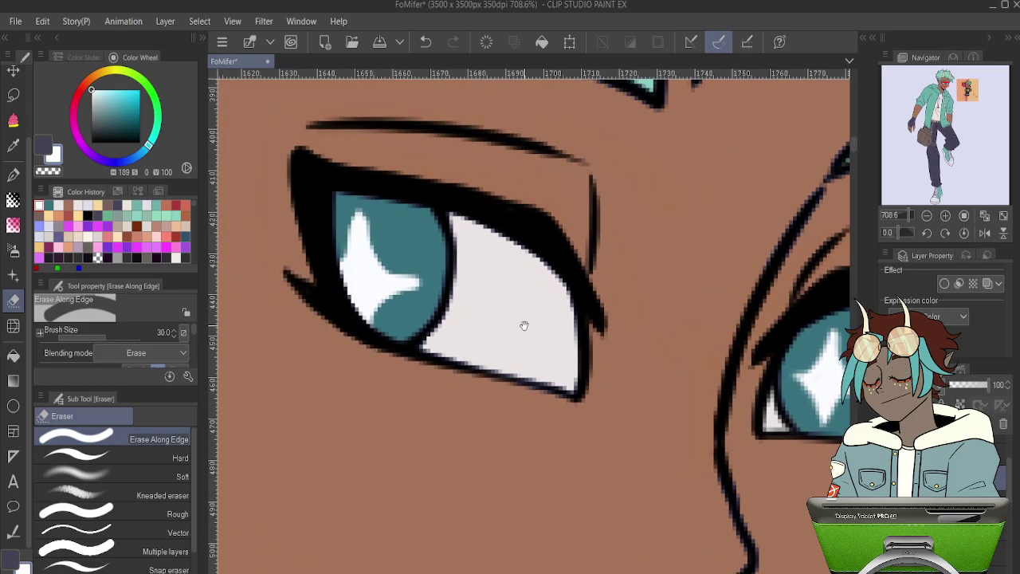
pyautogui.moveTo(372, 217)
pyautogui.mouseDown()
pyautogui.moveTo(383, 263)
pyautogui.moveTo(427, 276)
pyautogui.mouseUp()
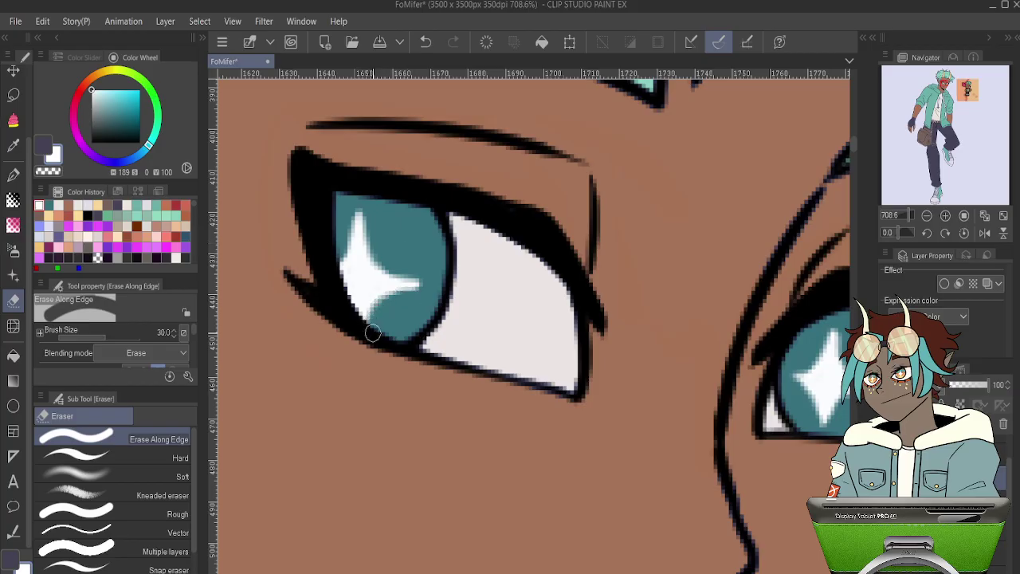
pyautogui.scroll(-15, 426, 297)
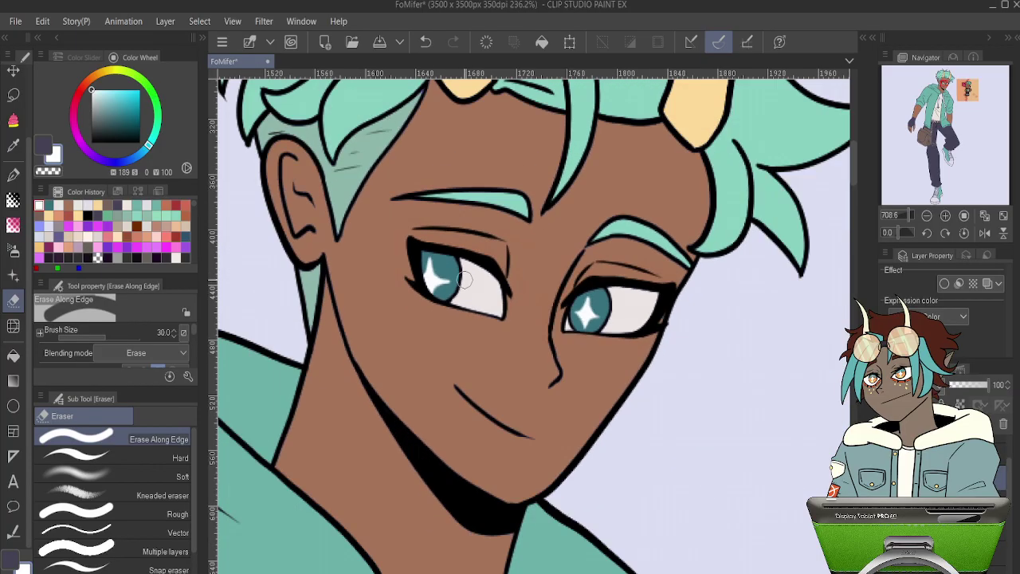
# - Select the sparkle in the near eye's iris and transform it to a slightly smaller size
pyautogui.scroll(10, 518, 267)
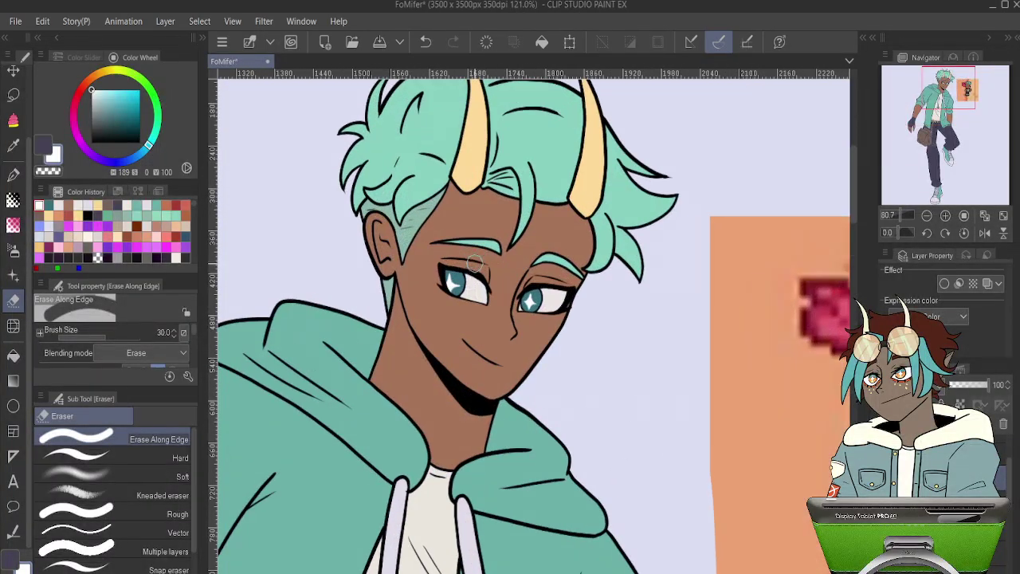
pyautogui.scroll(2, 431, 276)
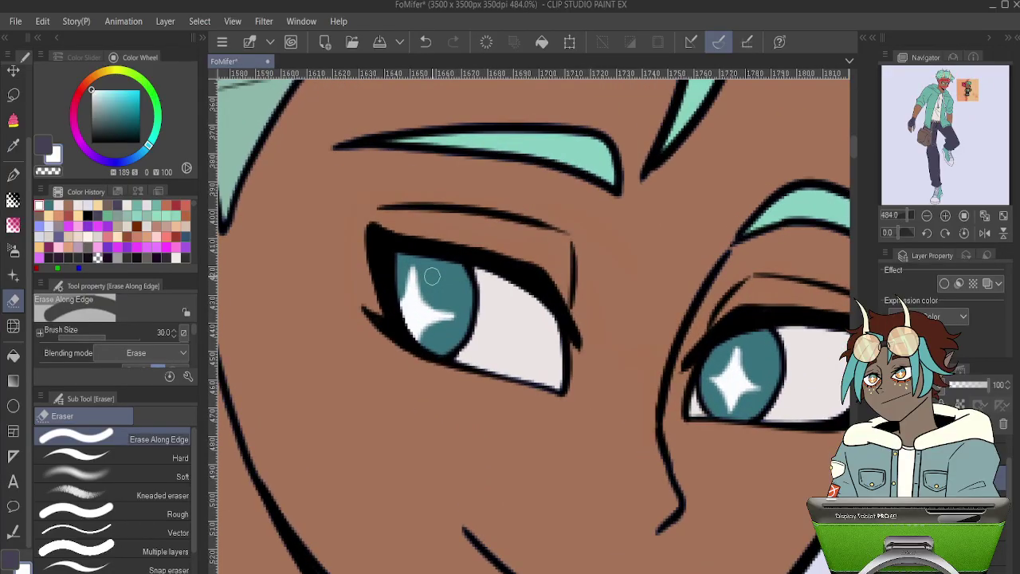
pyautogui.press('m')
pyautogui.moveTo(381, 293)
pyautogui.mouseDown()
pyautogui.moveTo(387, 312)
pyautogui.moveTo(366, 307)
pyautogui.moveTo(374, 303)
pyautogui.mouseUp()
pyautogui.hotkey('ctrl', 't')
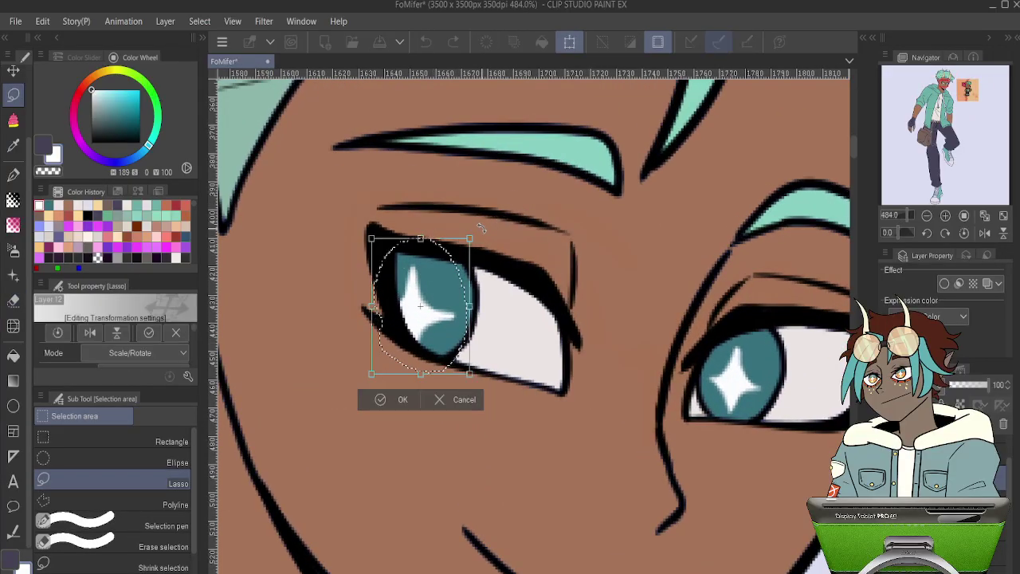
pyautogui.moveTo(470, 238); pyautogui.dragTo(465, 246)
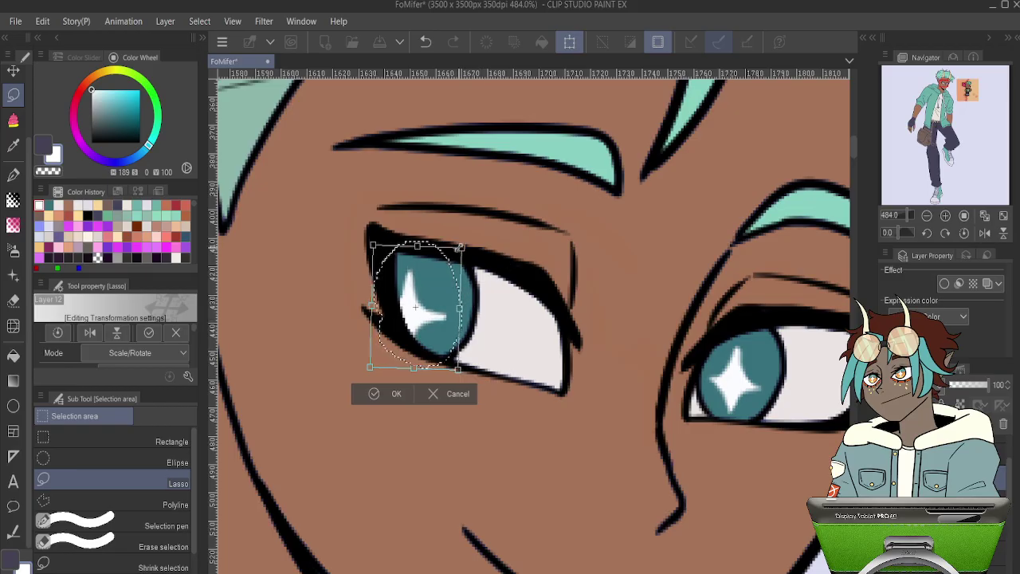
pyautogui.press('Return')
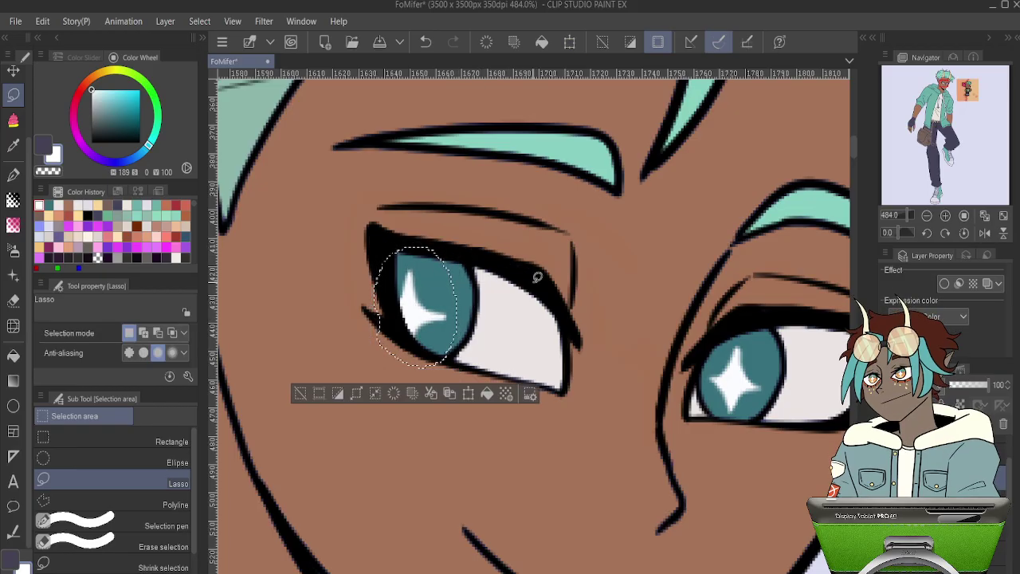
# - Sample the teal iris color from the near eye and shift its hue to a bluer 202
pyautogui.scroll(-10, 534, 279)
pyautogui.scroll(-5, 540, 291)
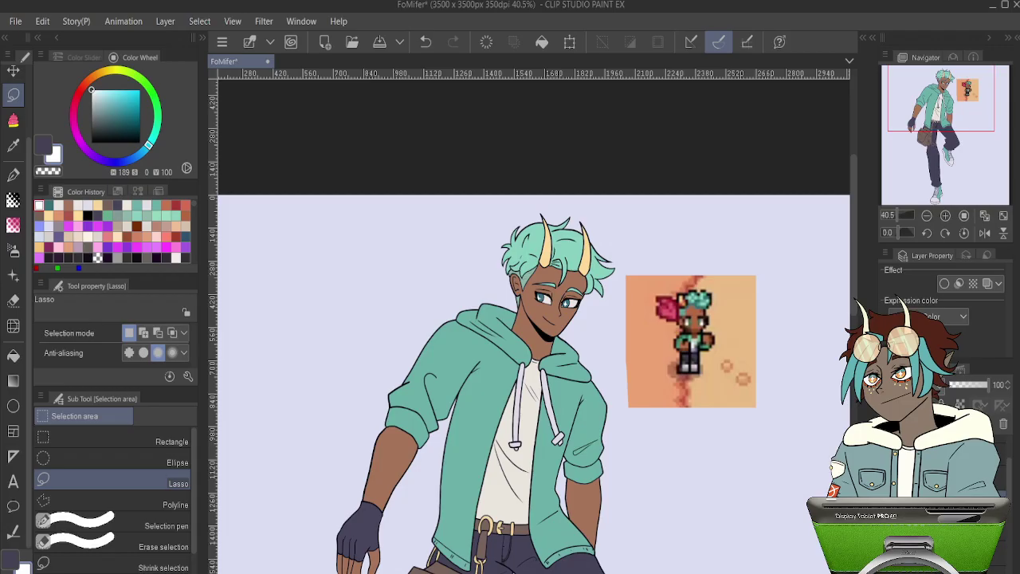
pyautogui.scroll(8, 271, 227)
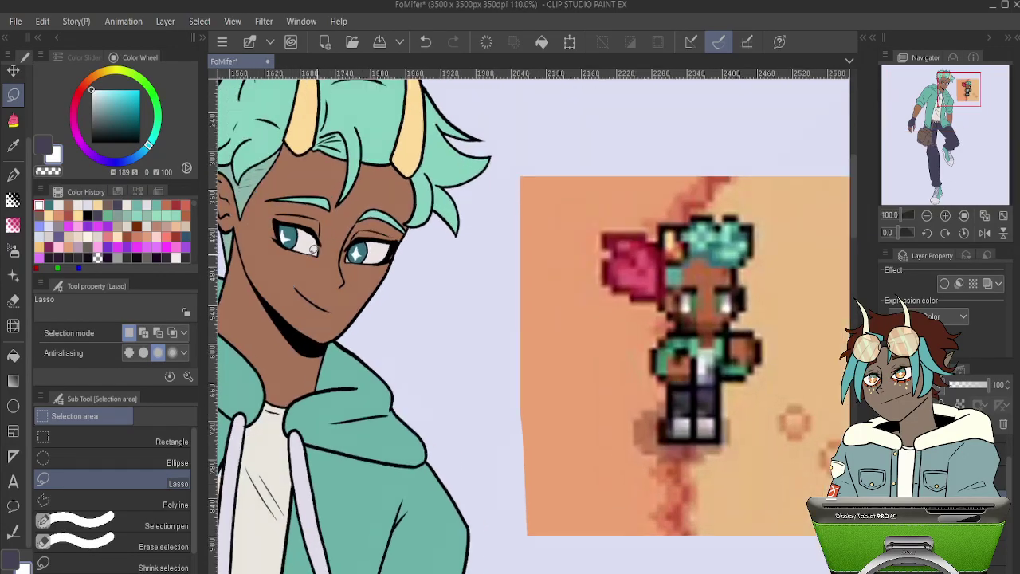
pyautogui.scroll(2, 271, 228)
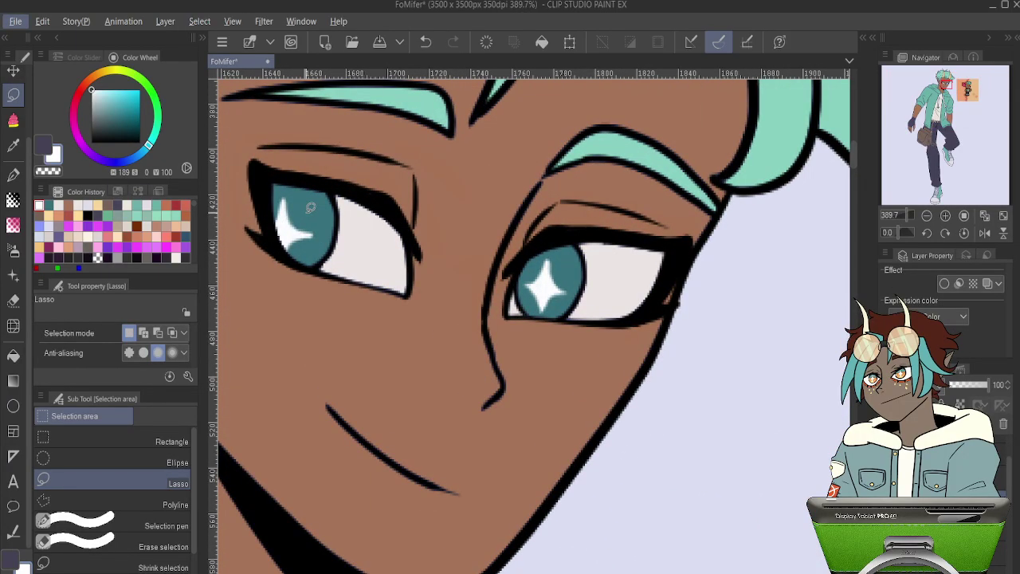
pyautogui.press('i')
pyautogui.click(313, 206)
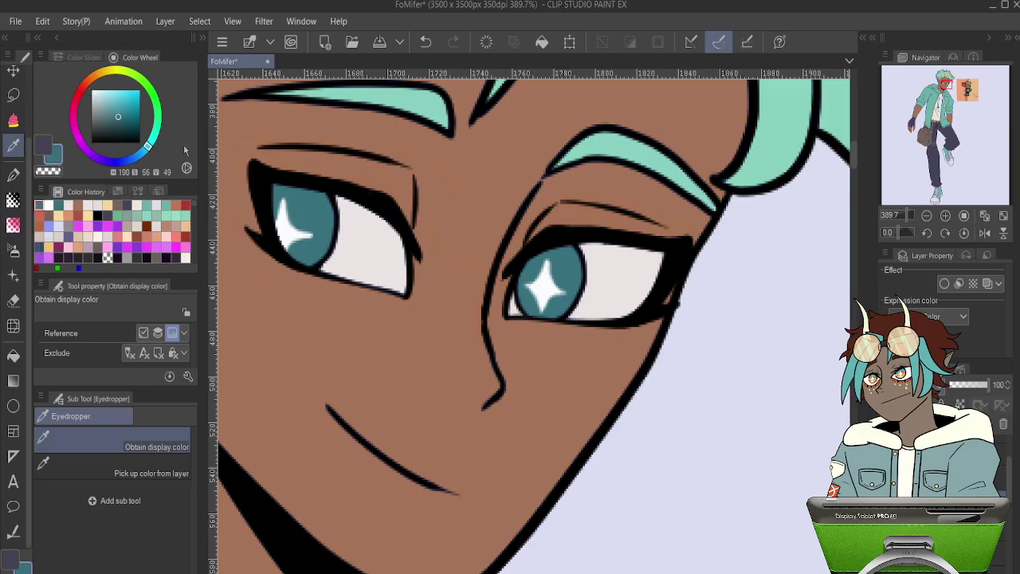
pyautogui.click(142, 153)
# - Shade the upper part of the near eye's iris in dark blue (H 202, S 85, V 43), redoing strokes as needed
pyautogui.scroll(2, 310, 181)
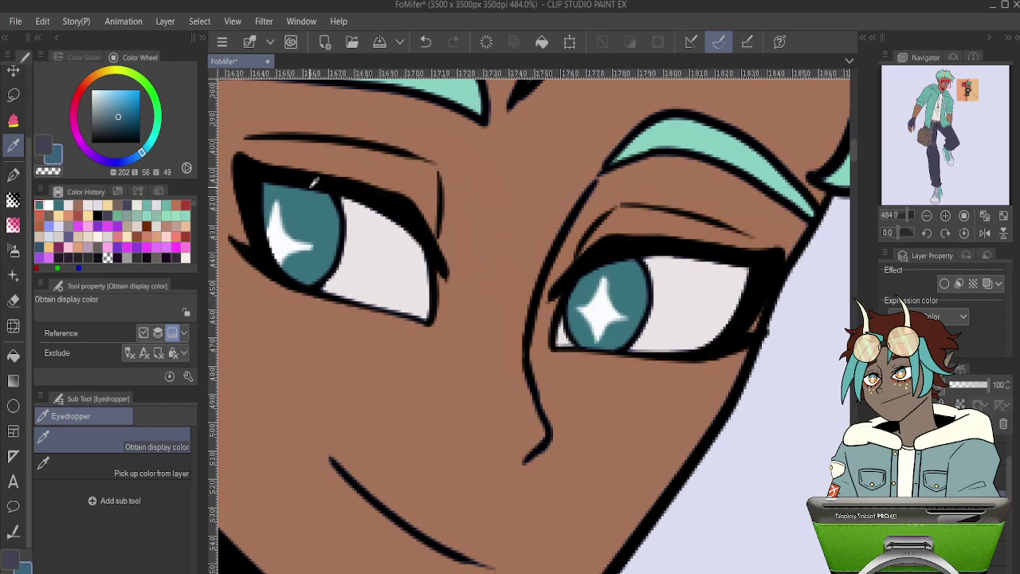
pyautogui.press('p')
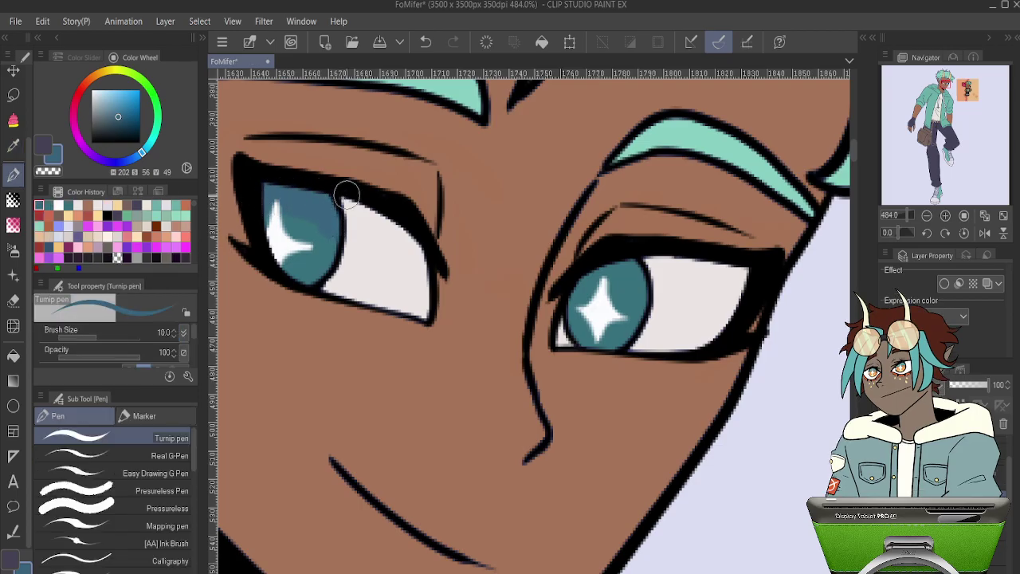
pyautogui.hotkey('ctrl', 'z')
pyautogui.click(132, 119)
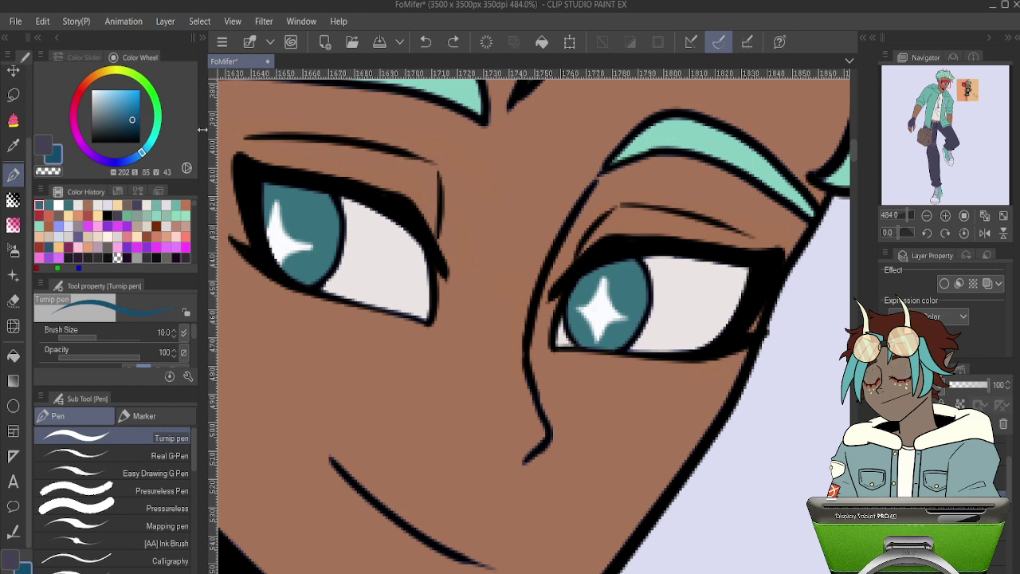
pyautogui.moveTo(269, 206); pyautogui.dragTo(330, 236)
pyautogui.hotkey('ctrl', 'z')
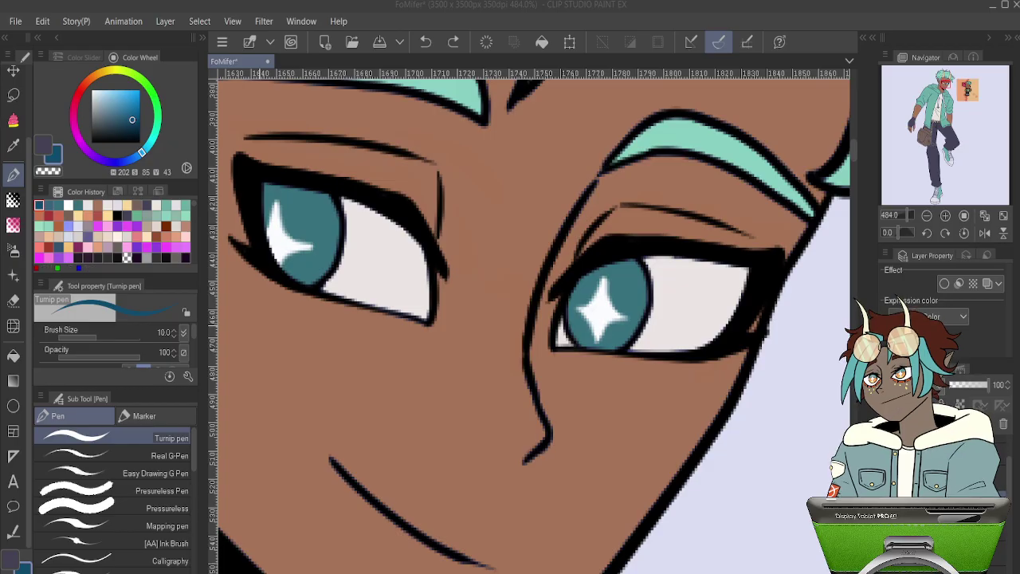
pyautogui.scroll(3, 299, 221)
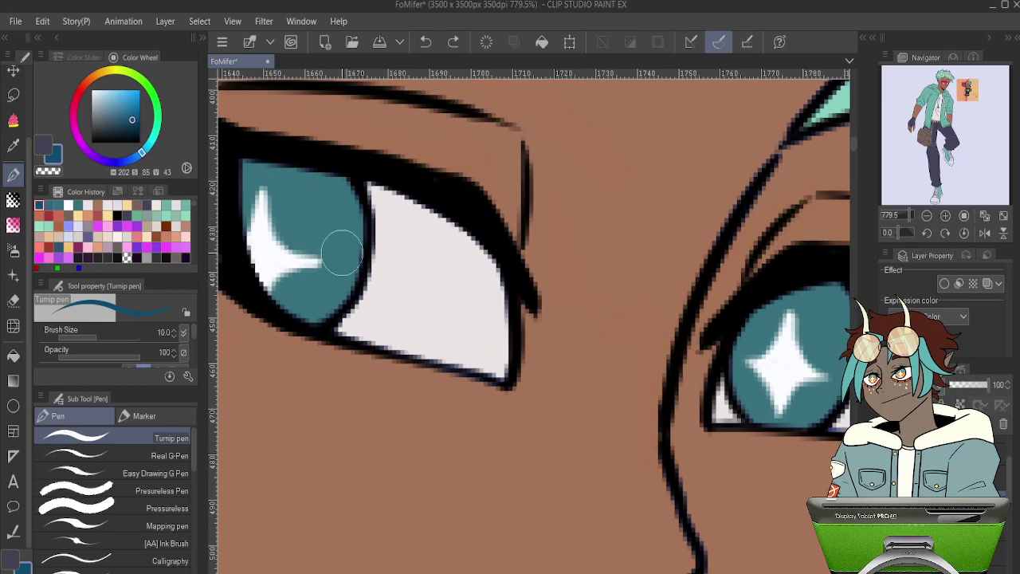
pyautogui.moveTo(358, 257)
pyautogui.mouseDown()
pyautogui.moveTo(309, 220)
pyautogui.moveTo(279, 233)
pyautogui.moveTo(274, 185)
pyautogui.moveTo(290, 206)
pyautogui.moveTo(298, 182)
pyautogui.moveTo(350, 239)
pyautogui.moveTo(334, 185)
pyautogui.moveTo(345, 205)
pyautogui.moveTo(318, 210)
pyautogui.moveTo(252, 175)
pyautogui.moveTo(244, 222)
pyautogui.moveTo(245, 191)
pyautogui.mouseUp()
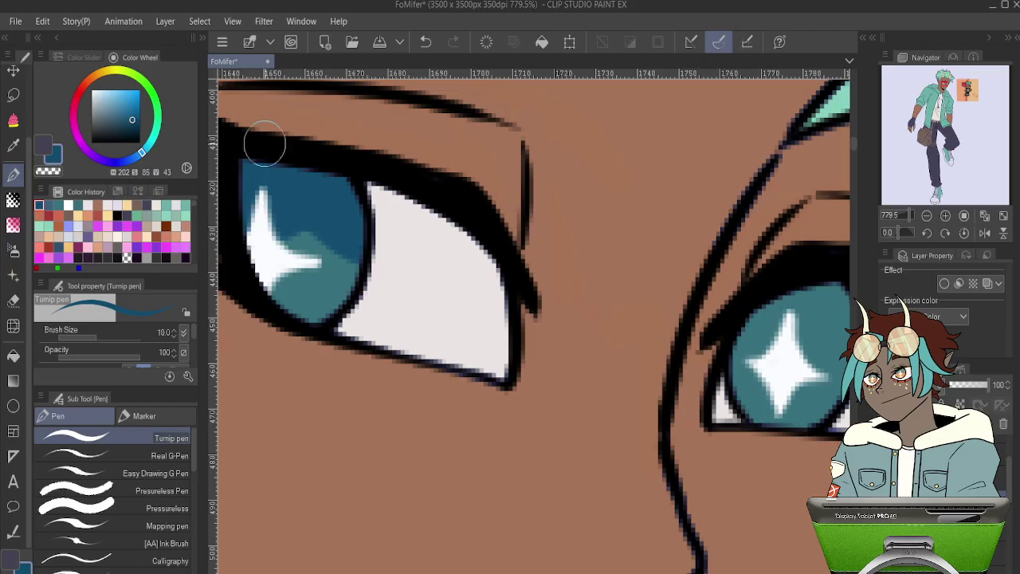
# - Paint matching dark blue shading across the upper part of the far eye's iris, redoing strokes as needed
pyautogui.moveTo(726, 274); pyautogui.dragTo(456, 236)
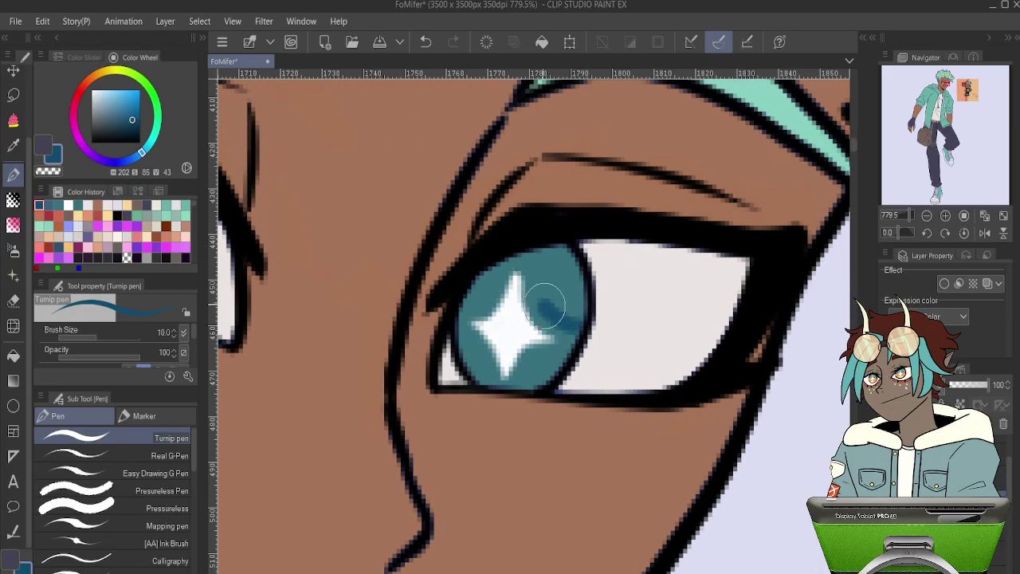
pyautogui.hotkey('ctrl', 'z')
pyautogui.moveTo(590, 320); pyautogui.dragTo(521, 292)
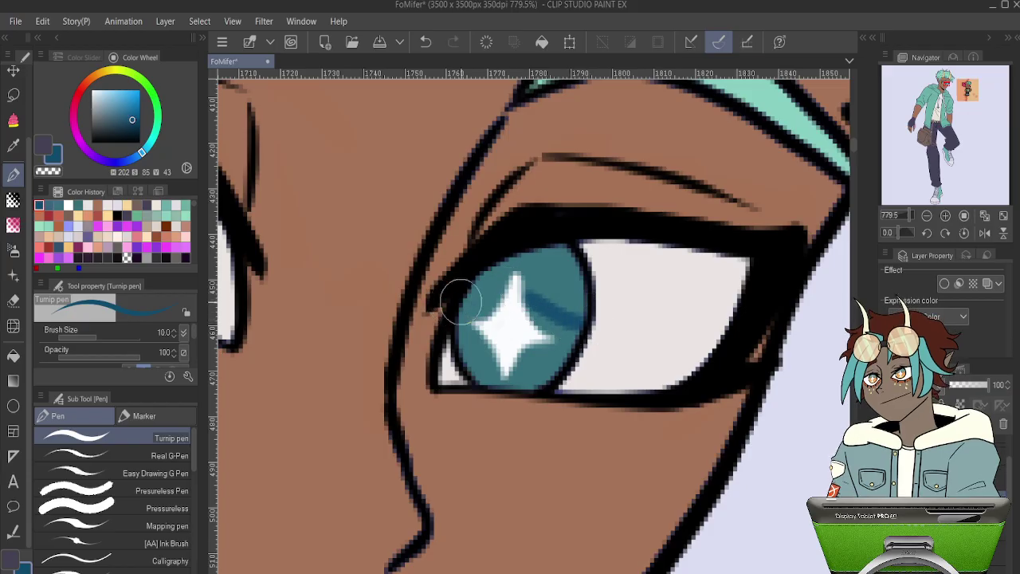
pyautogui.hotkey('ctrl', 'z')
pyautogui.moveTo(547, 306); pyautogui.dragTo(531, 299)
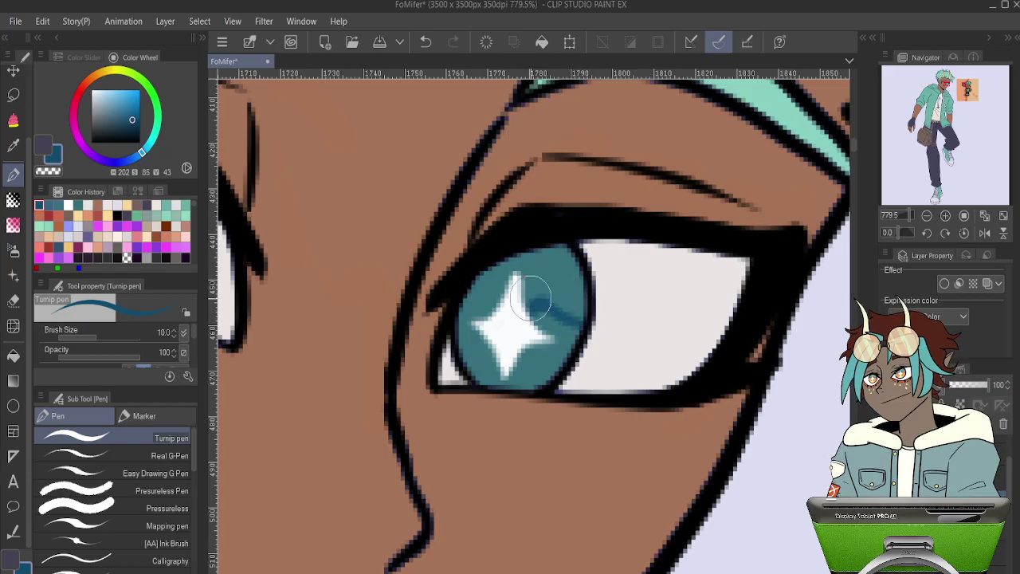
pyautogui.moveTo(460, 303)
pyautogui.mouseDown()
pyautogui.moveTo(513, 294)
pyautogui.moveTo(486, 294)
pyautogui.moveTo(519, 305)
pyautogui.moveTo(543, 289)
pyautogui.moveTo(477, 281)
pyautogui.moveTo(501, 260)
pyautogui.moveTo(529, 287)
pyautogui.moveTo(562, 265)
pyautogui.moveTo(576, 288)
pyautogui.moveTo(547, 282)
pyautogui.mouseUp()
pyautogui.hotkey('ctrl', 'z')
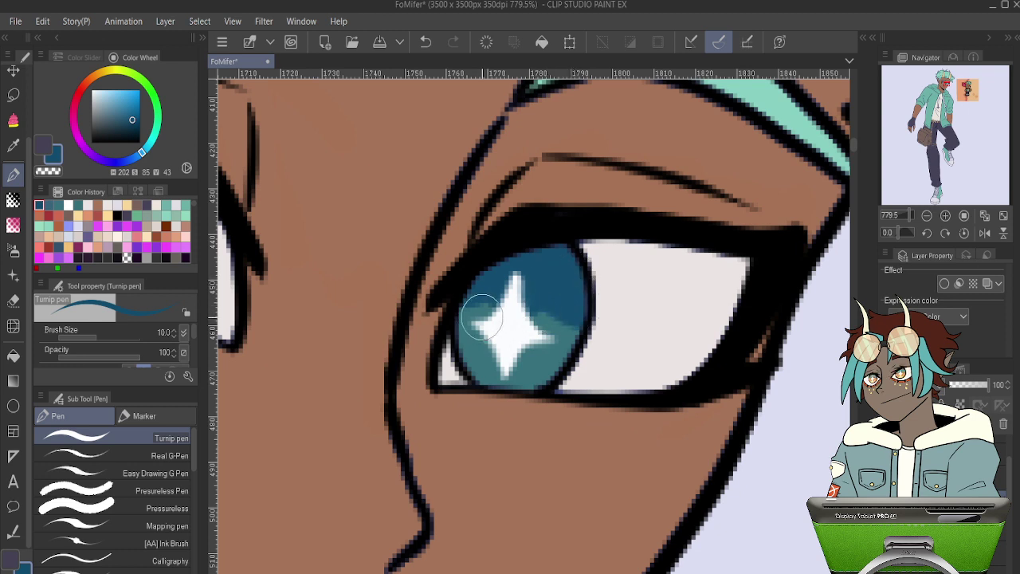
# - Clean up the shading's lower edge on the inner side of the far eye's iris by erasing and repainting
pyautogui.press('e')
pyautogui.moveTo(457, 312); pyautogui.dragTo(489, 296)
pyautogui.hotkey('ctrl', 'z')
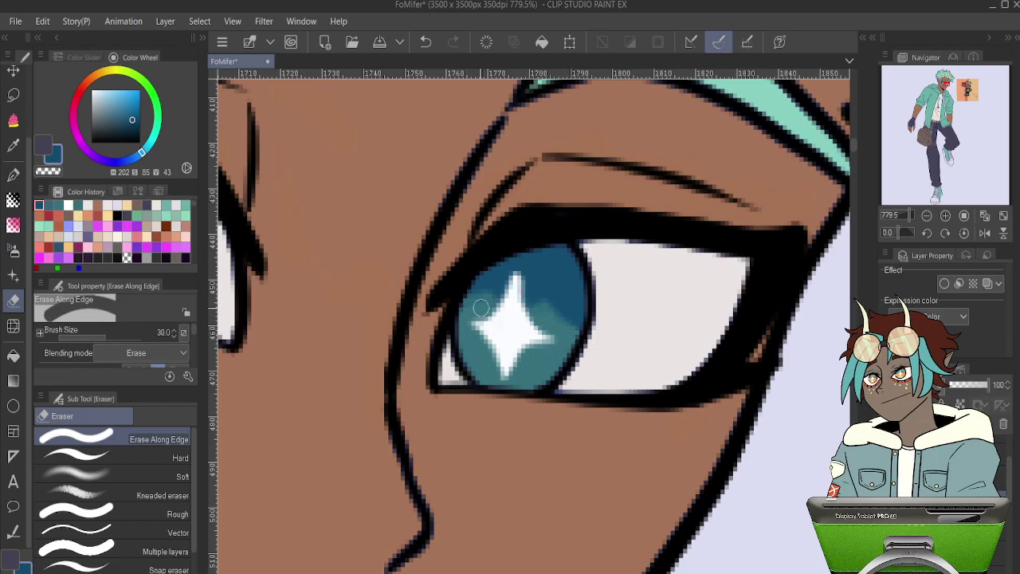
pyautogui.press('p')
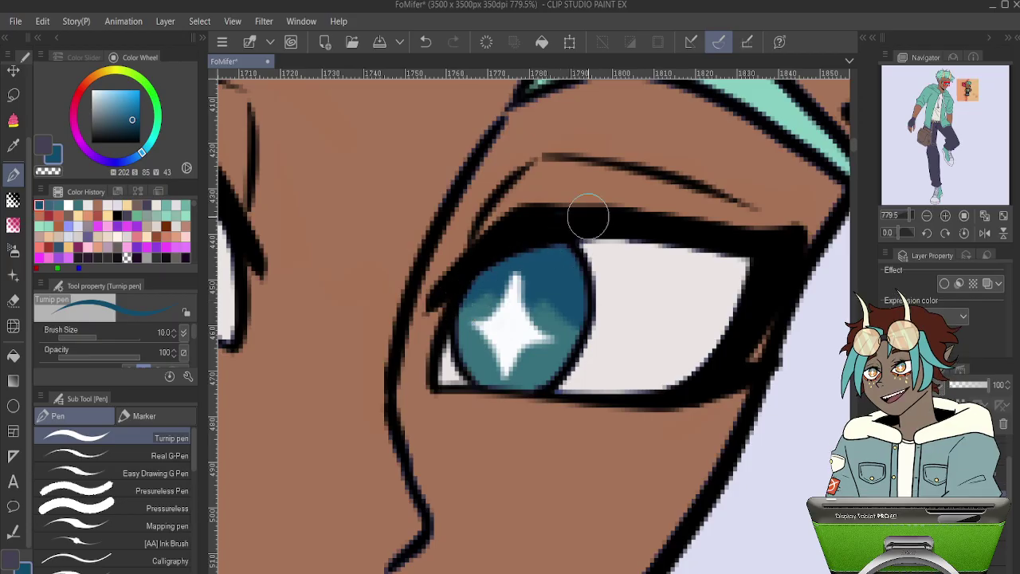
# - Try a bright teal line (H 190, S 100, V 69) along the lower edge of the far eye's iris shading
pyautogui.keyDown('alt'); pyautogui.click(543, 363); pyautogui.keyUp('alt')
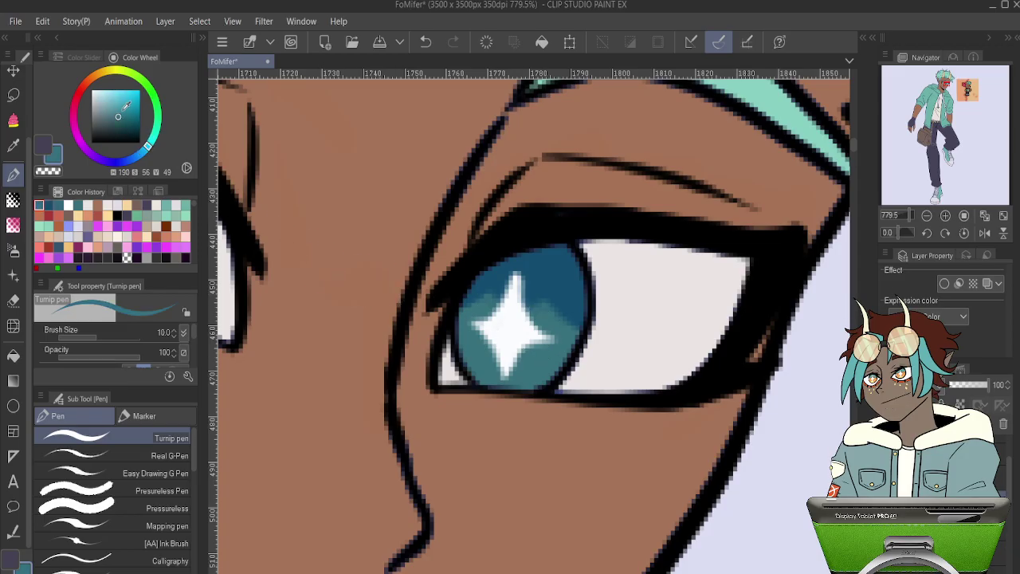
pyautogui.moveTo(125, 106); pyautogui.dragTo(151, 100)
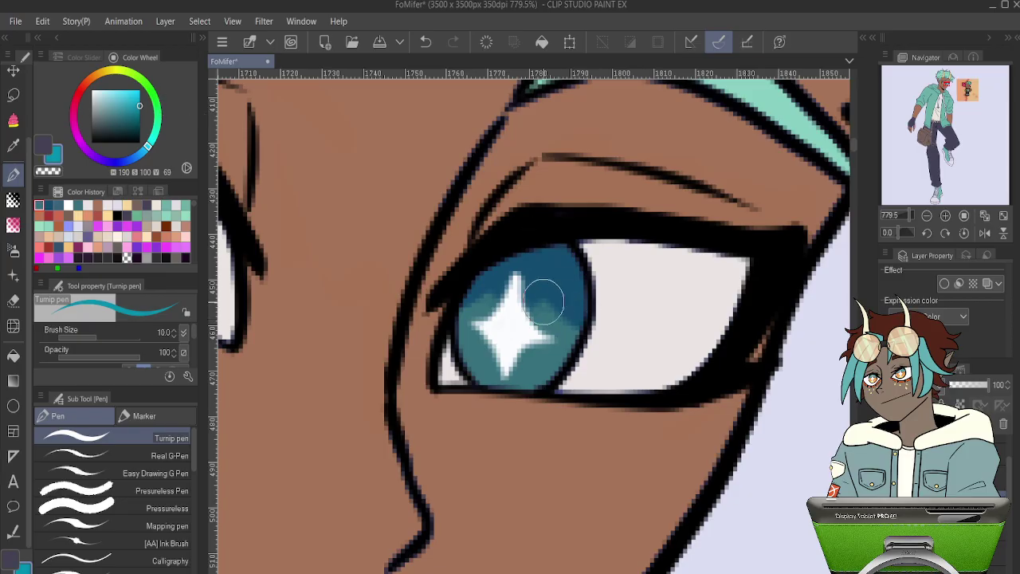
pyautogui.moveTo(544, 296); pyautogui.dragTo(582, 324)
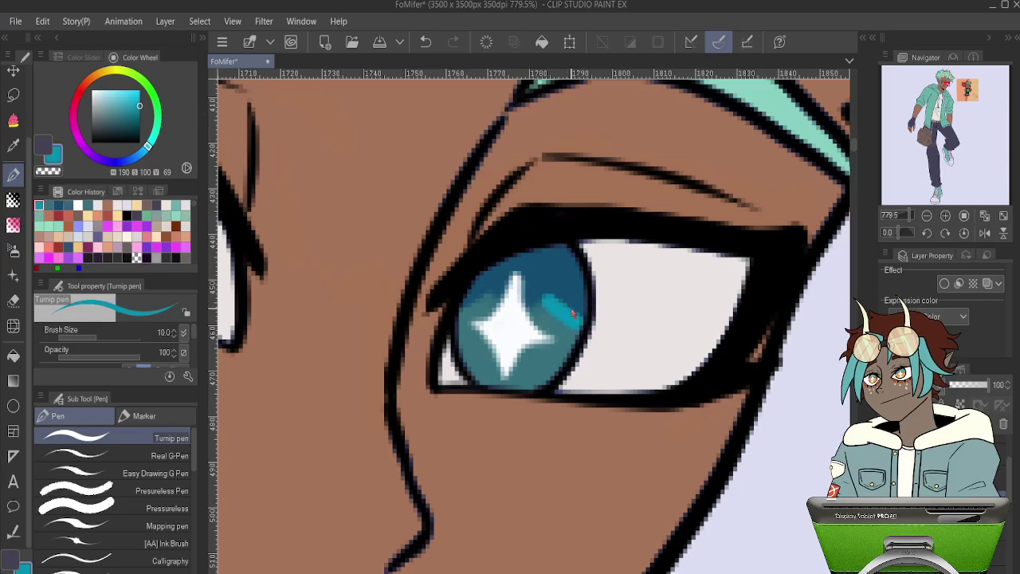
pyautogui.hotkey('ctrl', 'z')
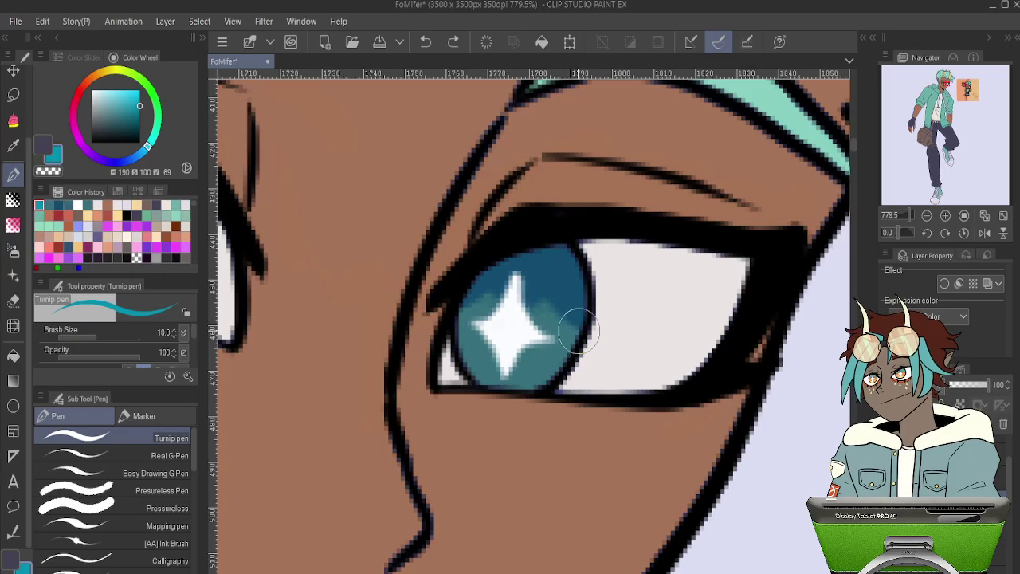
pyautogui.moveTo(550, 302)
pyautogui.mouseDown()
pyautogui.moveTo(579, 330)
pyautogui.moveTo(551, 301)
pyautogui.moveTo(510, 295)
pyautogui.moveTo(462, 312)
pyautogui.mouseUp()
pyautogui.hotkey('ctrl', 'z')
pyautogui.hotkey('ctrl', 'z')
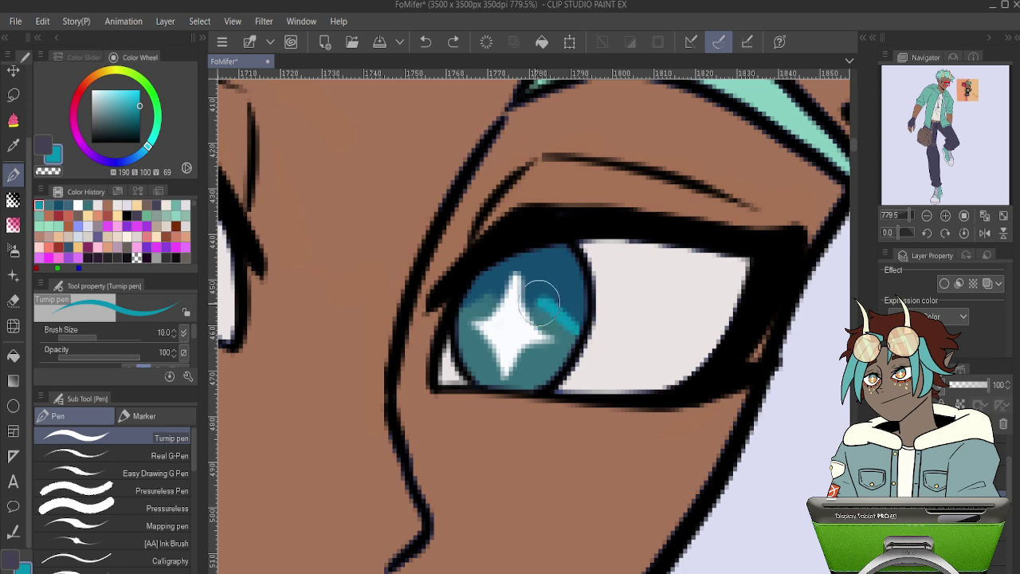
pyautogui.hotkey('ctrl', 'y')
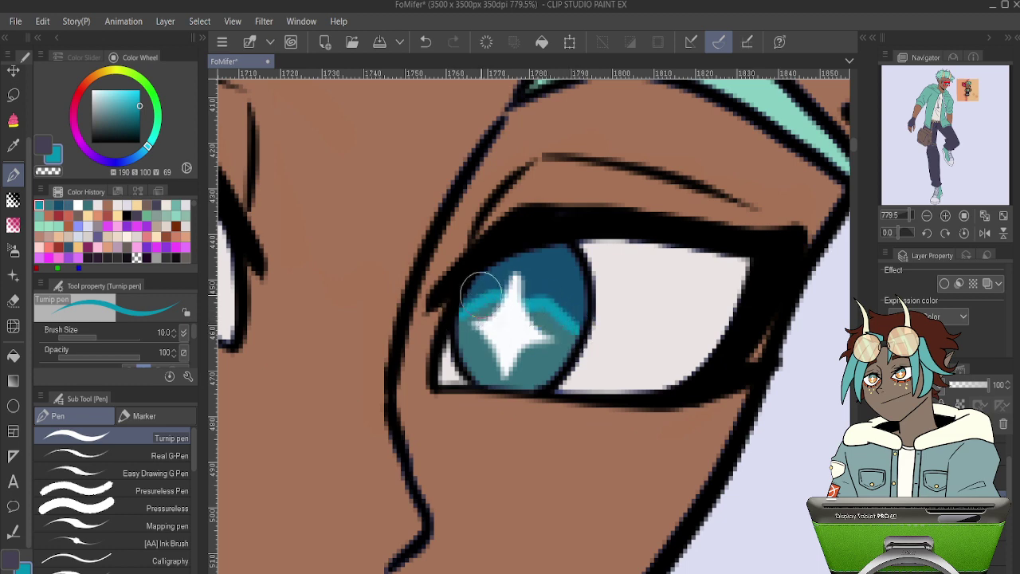
pyautogui.scroll(-10, 481, 291)
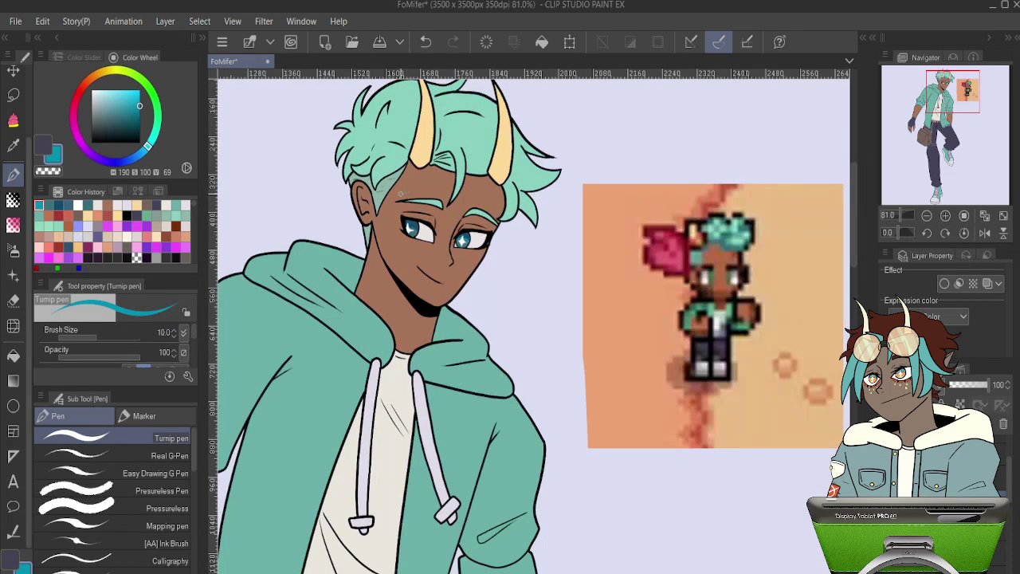
pyautogui.scroll(10, 400, 193)
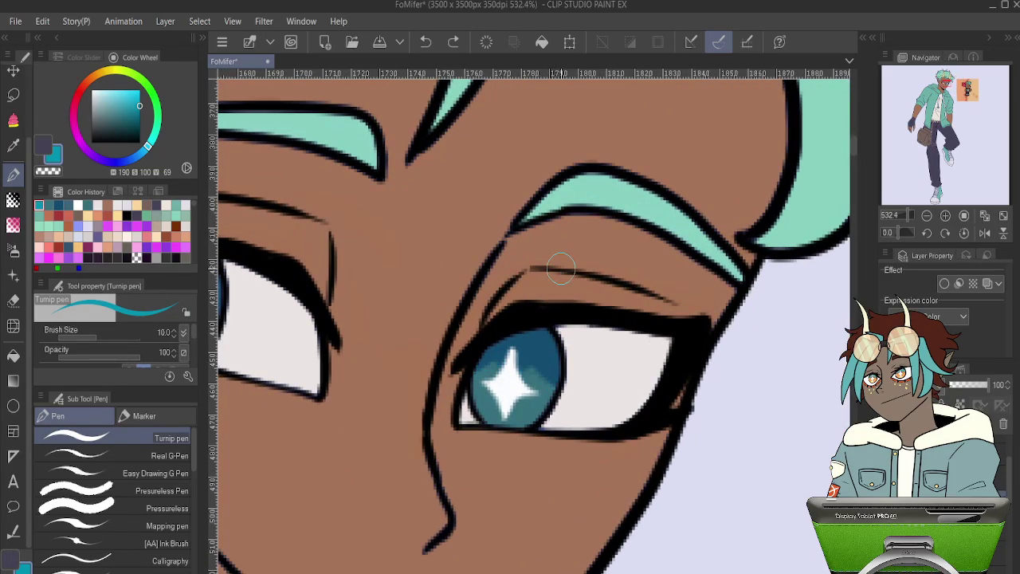
# - Sample the far eye's iris shading, darken it to H 206, S 100, V 35, and line the shading's lower edge
pyautogui.scroll(2, 560, 269)
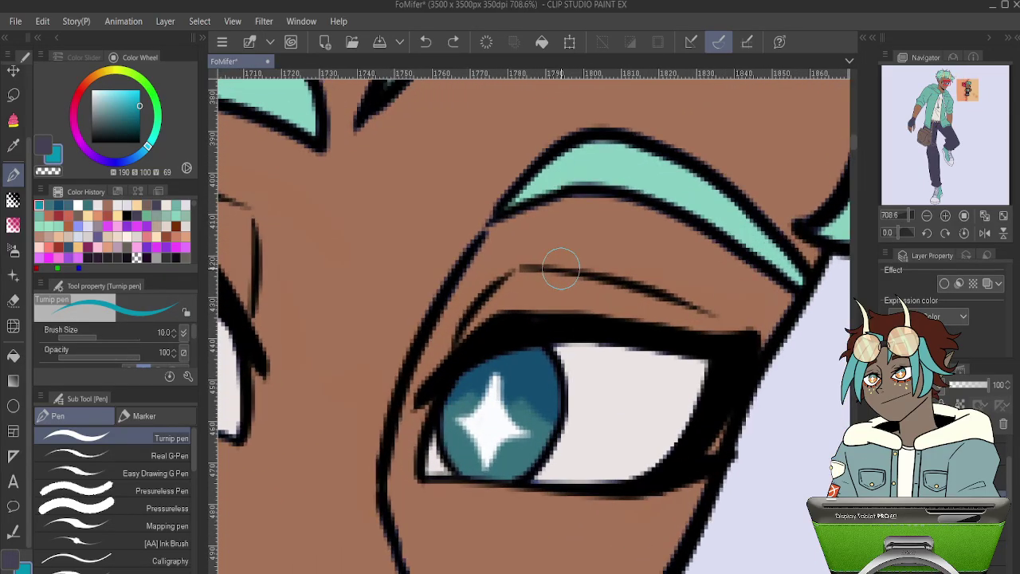
pyautogui.keyDown('alt'); pyautogui.click(528, 361); pyautogui.keyUp('alt')
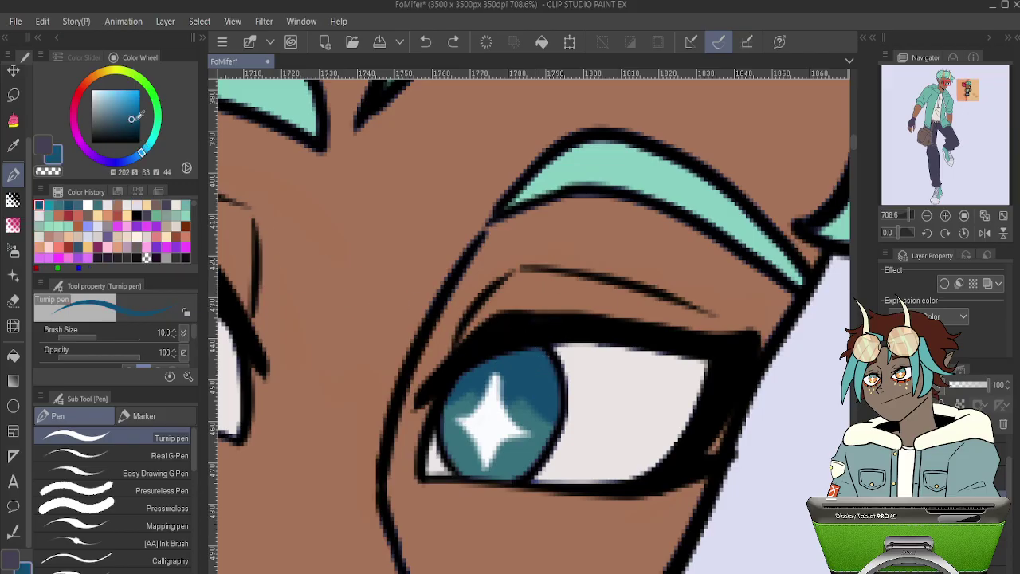
pyautogui.moveTo(136, 117); pyautogui.dragTo(142, 120)
pyautogui.moveTo(140, 156); pyautogui.dragTo(140, 154)
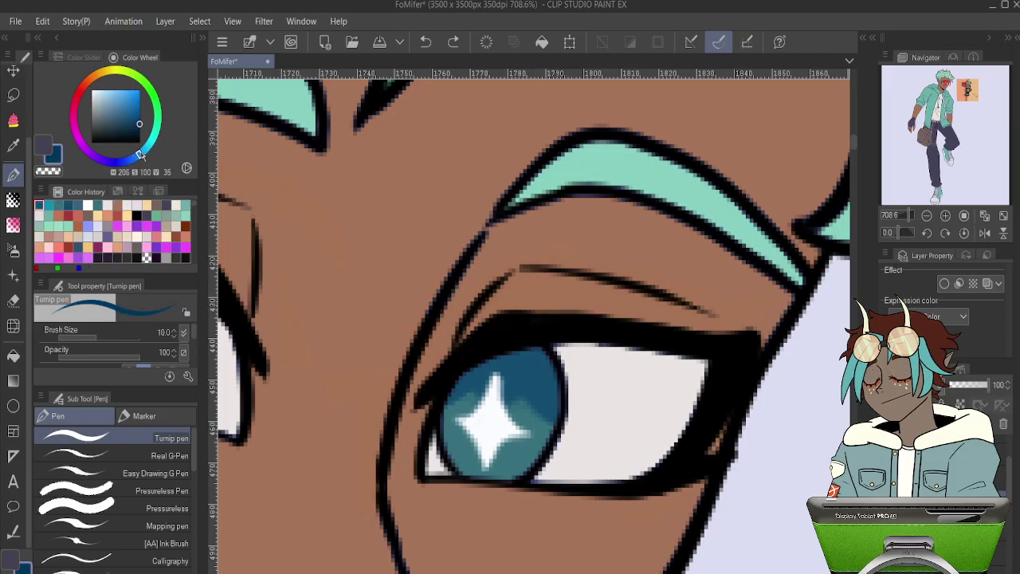
pyautogui.moveTo(528, 399)
pyautogui.mouseDown()
pyautogui.moveTo(555, 428)
pyautogui.moveTo(532, 403)
pyautogui.moveTo(479, 387)
pyautogui.moveTo(443, 408)
pyautogui.mouseUp()
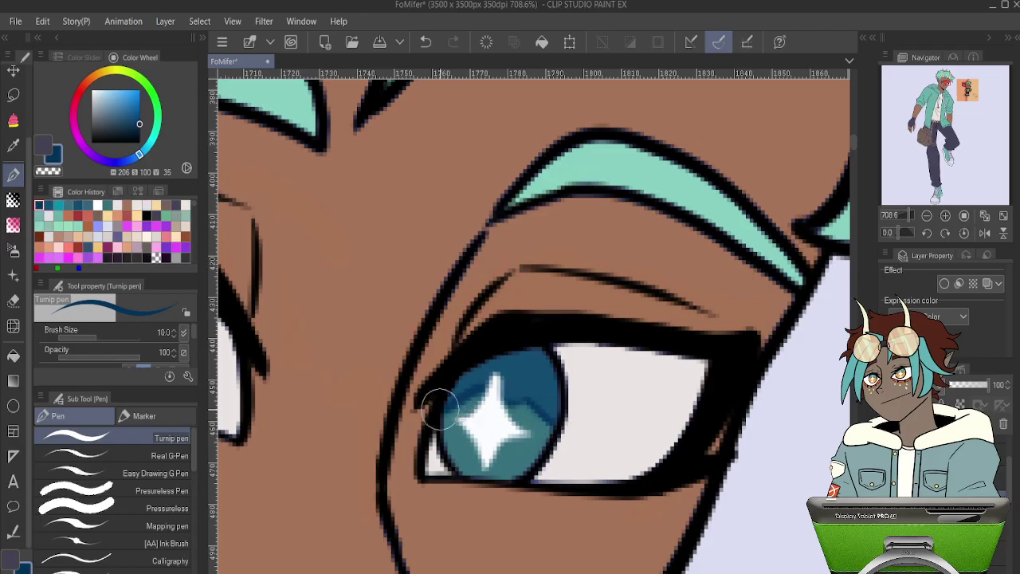
# - Draw the same darker blue line along the lower edge of the near eye's iris shading
pyautogui.moveTo(461, 311)
pyautogui.mouseDown()
pyautogui.moveTo(609, 273)
pyautogui.moveTo(759, 263)
pyautogui.mouseUp()
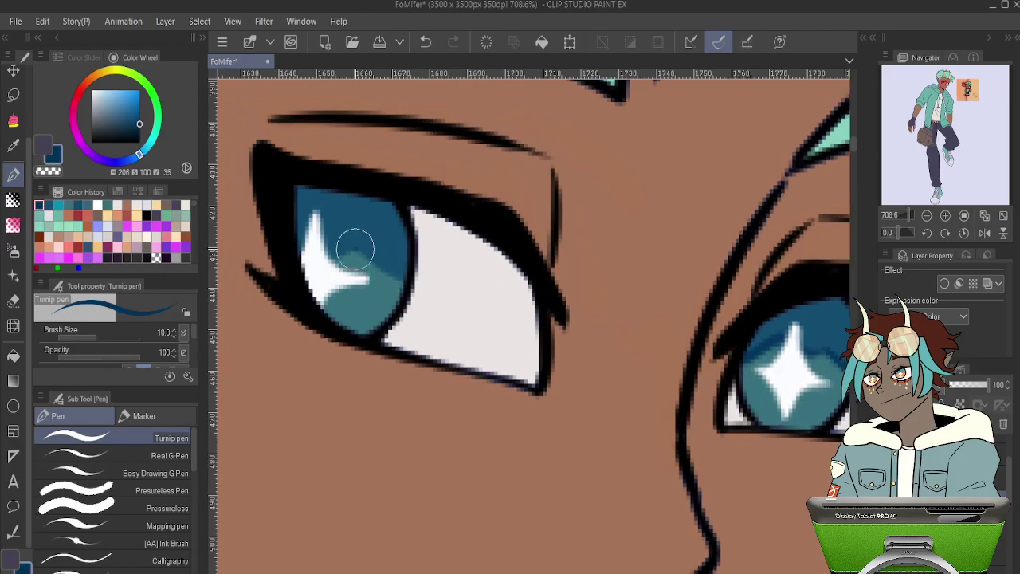
pyautogui.moveTo(356, 248)
pyautogui.mouseDown()
pyautogui.moveTo(400, 282)
pyautogui.moveTo(346, 240)
pyautogui.mouseUp()
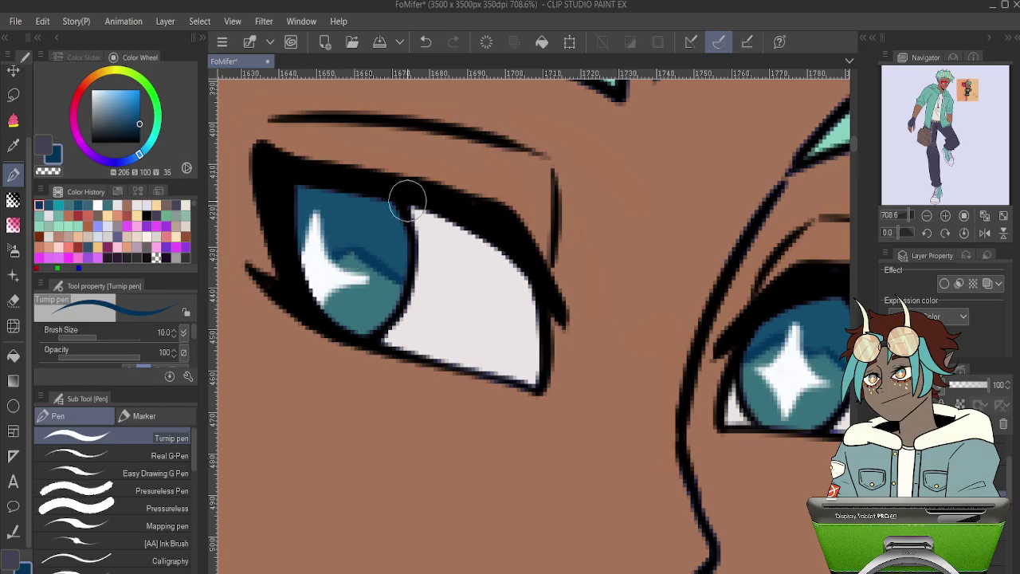
pyautogui.scroll(-5, 397, 199)
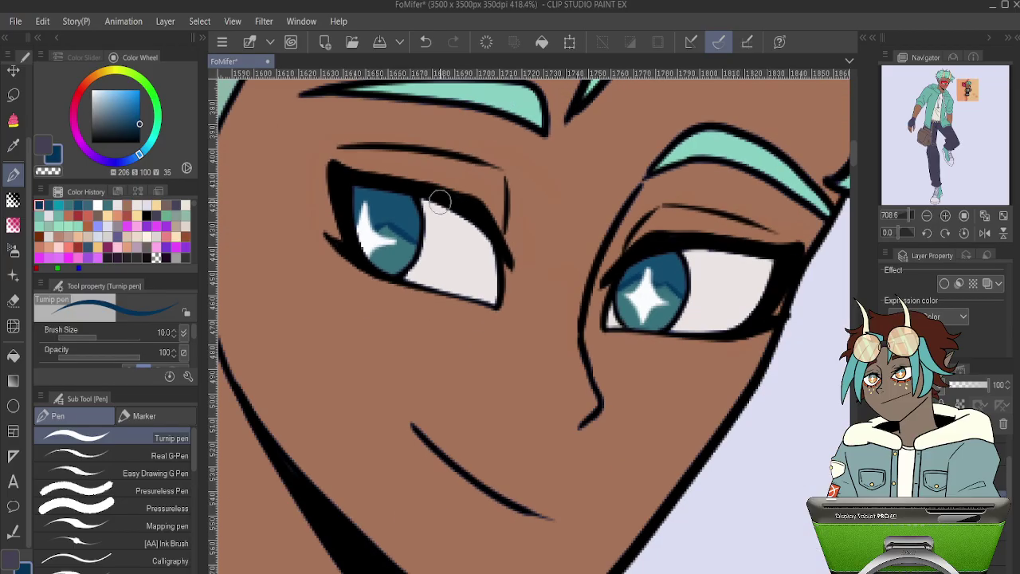
# - Sample the near eye's teal, lighten it to H 170, S 45, V 74, and paint highlights across the lower iris
pyautogui.scroll(5, 405, 220)
pyautogui.keyDown('alt'); pyautogui.click(412, 292); pyautogui.keyUp('alt')
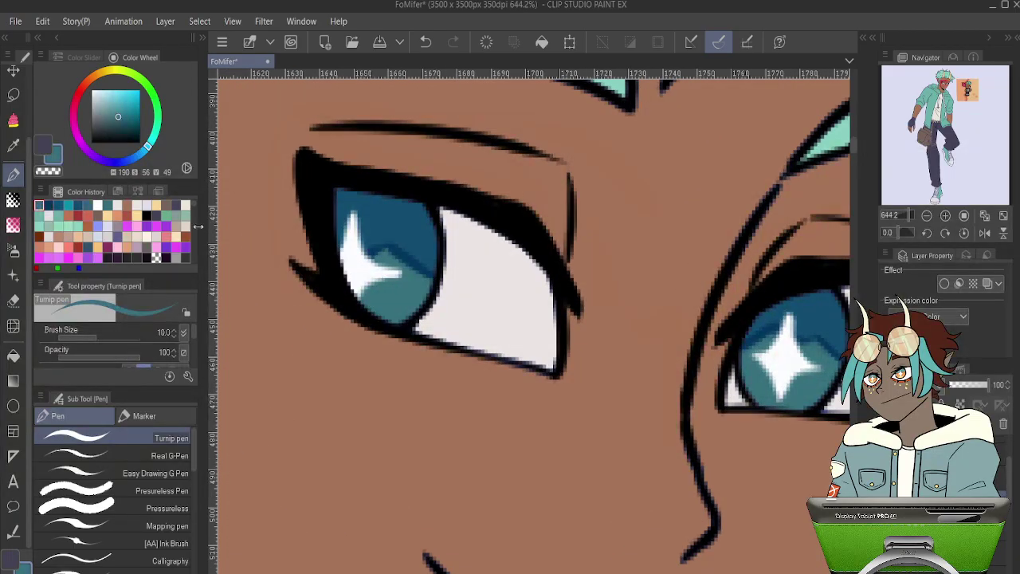
pyautogui.click(155, 134)
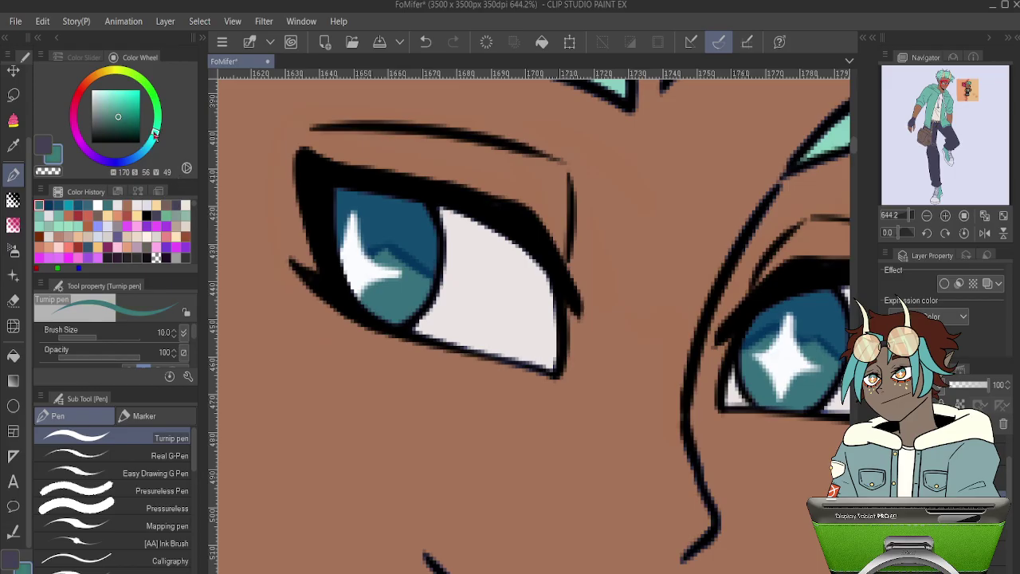
pyautogui.click(116, 101)
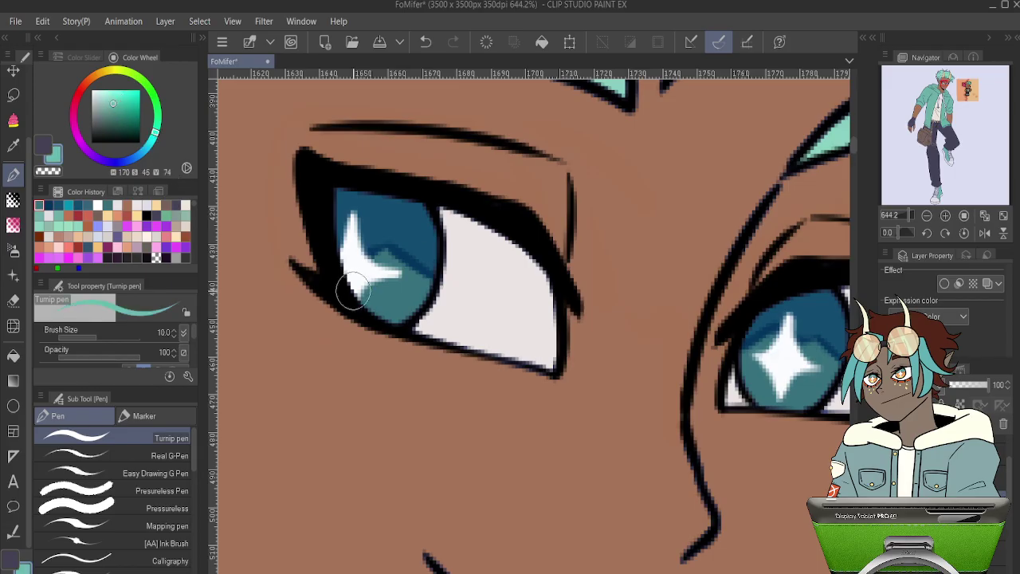
pyautogui.moveTo(356, 287)
pyautogui.mouseDown()
pyautogui.moveTo(388, 317)
pyautogui.moveTo(364, 303)
pyautogui.moveTo(408, 312)
pyautogui.moveTo(389, 307)
pyautogui.moveTo(409, 290)
pyautogui.mouseUp()
# - Paint matching light teal highlights and small dots in the lower part of the far eye's iris, undoing unwanted strokes
pyautogui.moveTo(596, 294); pyautogui.dragTo(310, 246)
pyautogui.moveTo(468, 345)
pyautogui.mouseDown()
pyautogui.moveTo(495, 341)
pyautogui.moveTo(520, 355)
pyautogui.moveTo(501, 337)
pyautogui.moveTo(523, 357)
pyautogui.moveTo(473, 347)
pyautogui.moveTo(523, 349)
pyautogui.mouseUp()
pyautogui.hotkey('ctrl', 'z')
pyautogui.hotkey('ctrl', 'z')
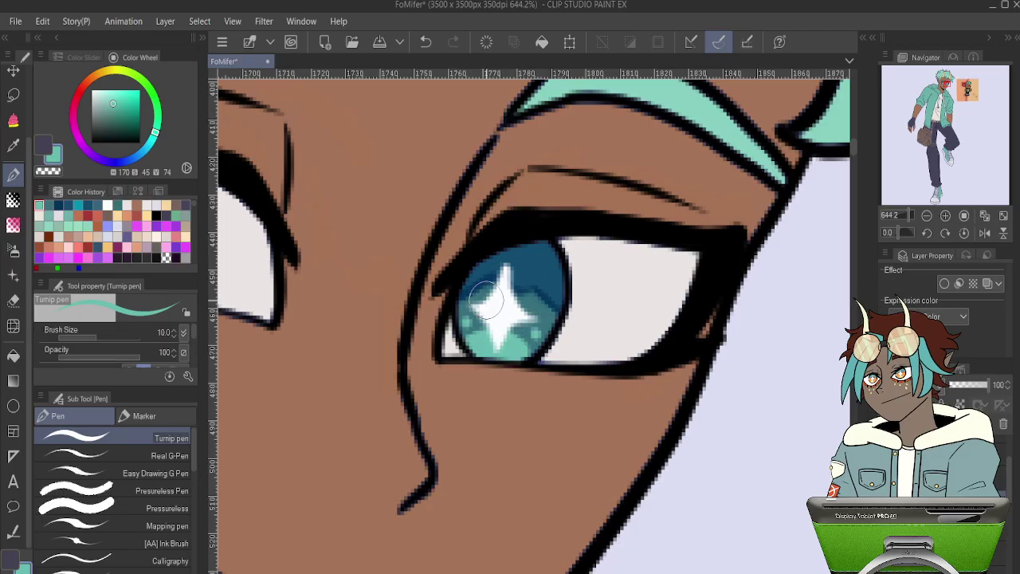
# - Examine the character's eyes and overall coloring beside the pixel-art reference sprite
pyautogui.scroll(-10, 494, 287)
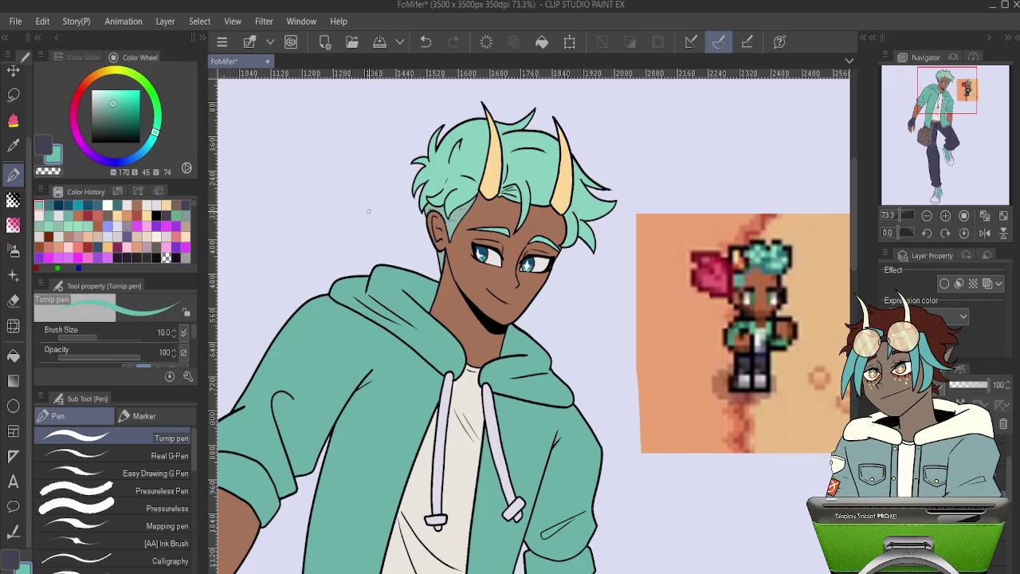
pyautogui.scroll(-3, 369, 211)
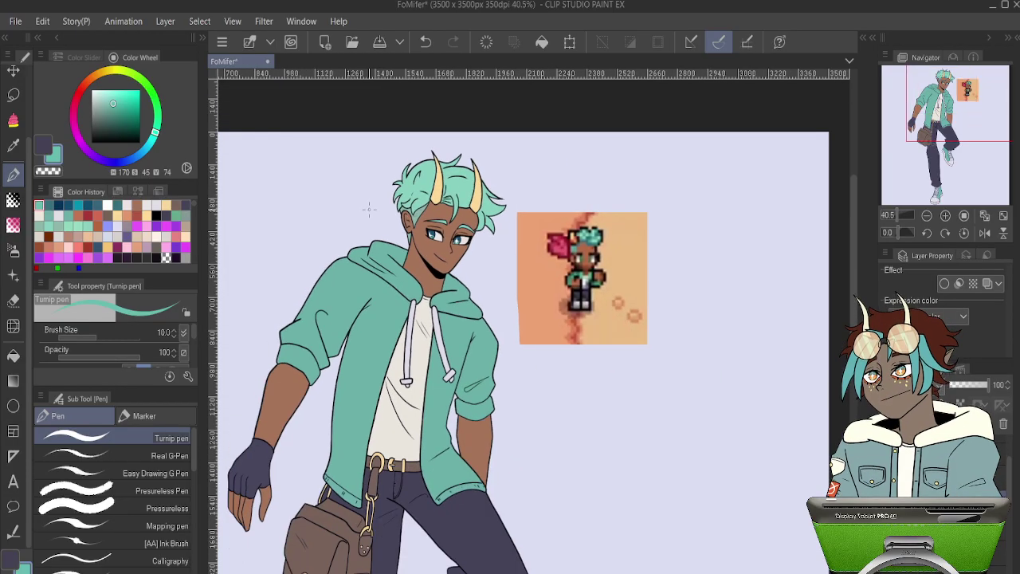
pyautogui.scroll(3, 451, 211)
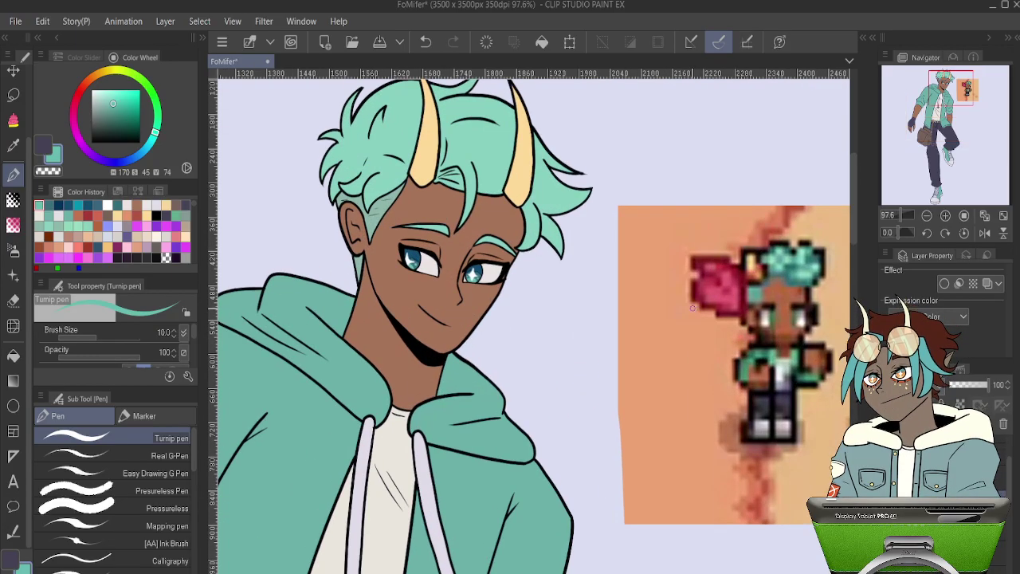
pyautogui.scroll(-1, 558, 295)
pyautogui.scroll(3, 434, 278)
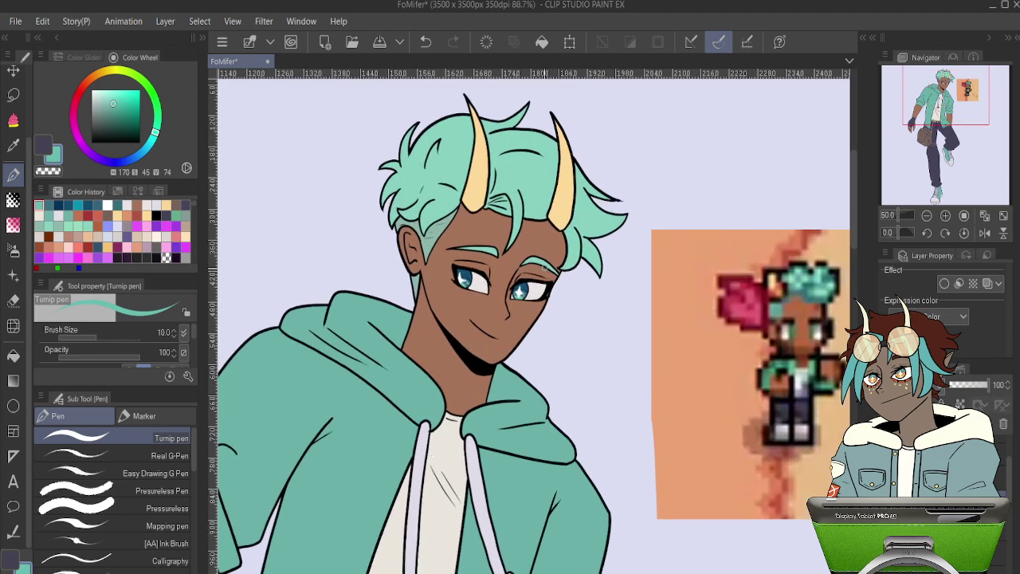
pyautogui.scroll(-4, 435, 278)
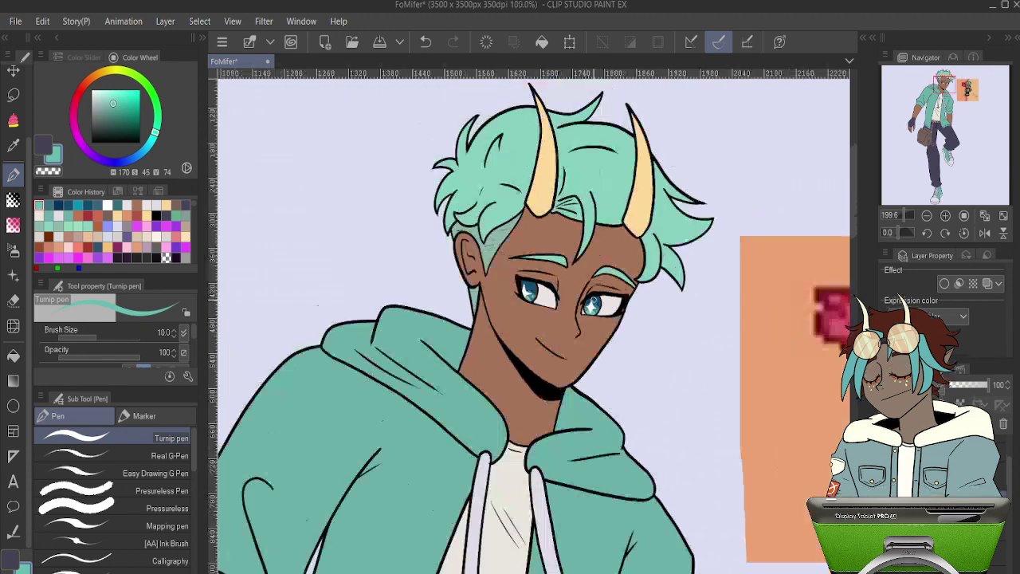
pyautogui.scroll(1, 661, 306)
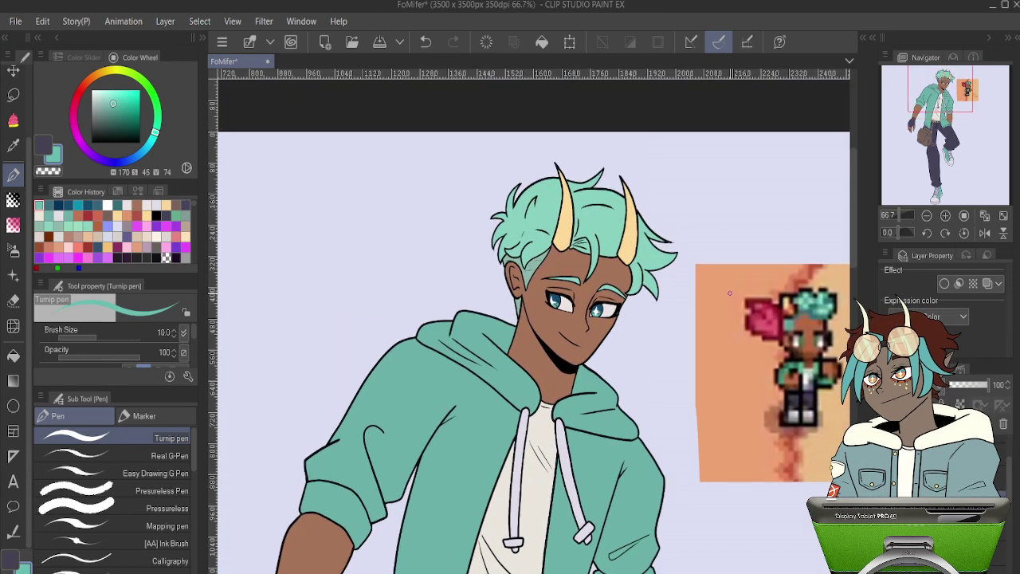
# - Auto-select the dark blue shading in both irises on the editing layer, shift its hue to a deeper blue, and deselect
pyautogui.scroll(8, 558, 301)
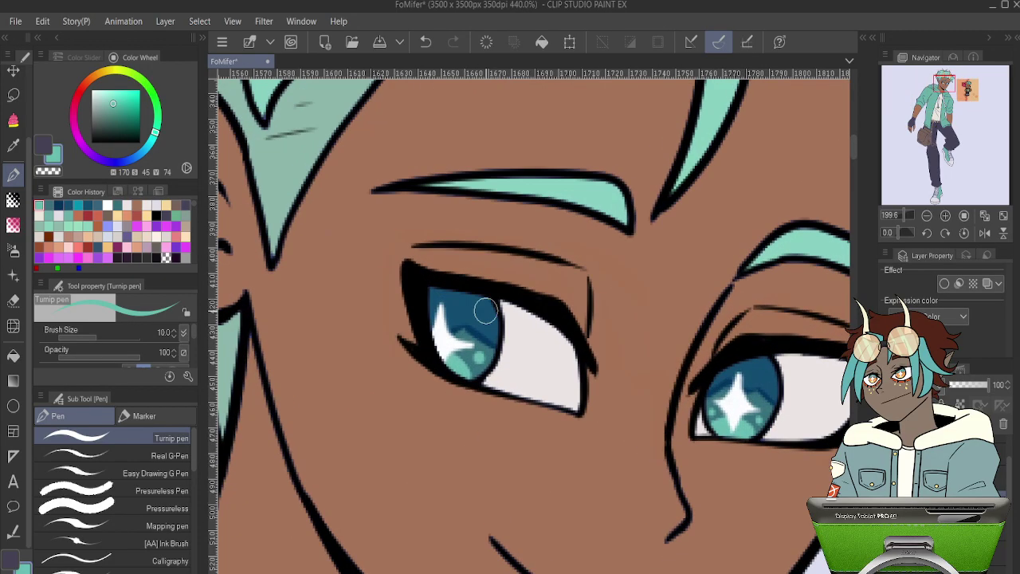
pyautogui.press('g')
pyautogui.click(114, 440)
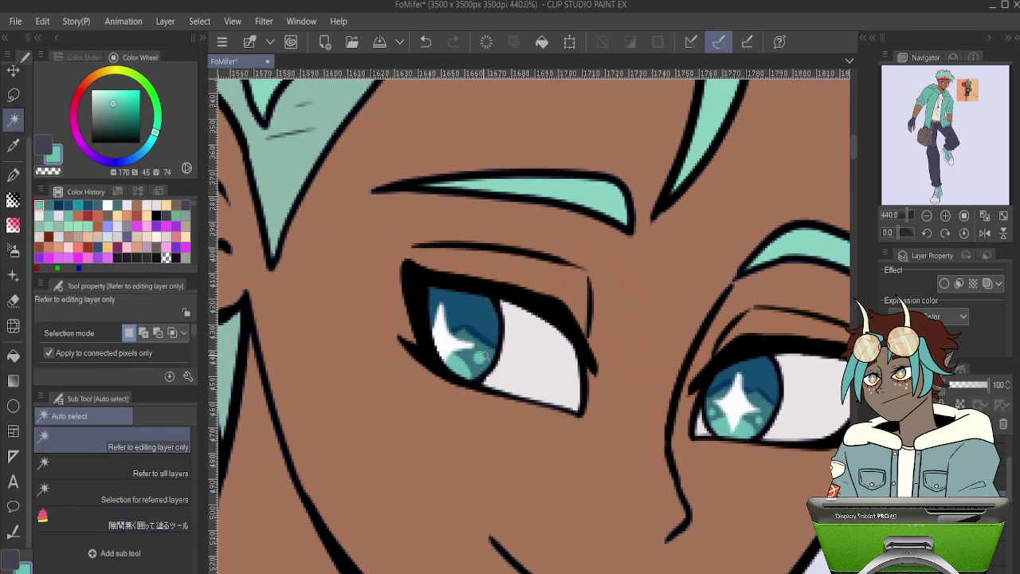
pyautogui.click(471, 311)
pyautogui.keyDown('shift'); pyautogui.click(749, 372); pyautogui.keyUp('shift')
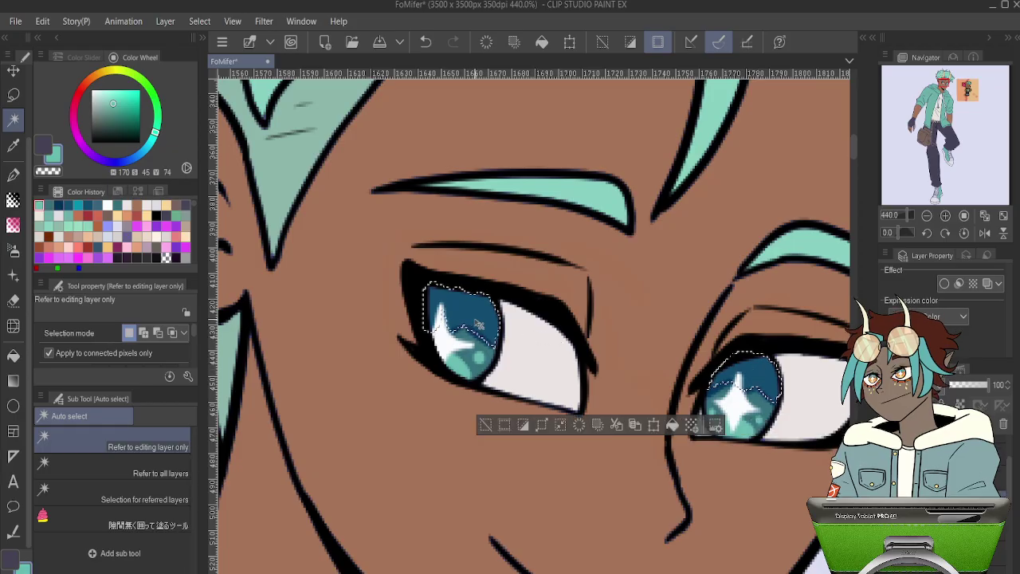
pyautogui.hotkey('ctrl', 'u')
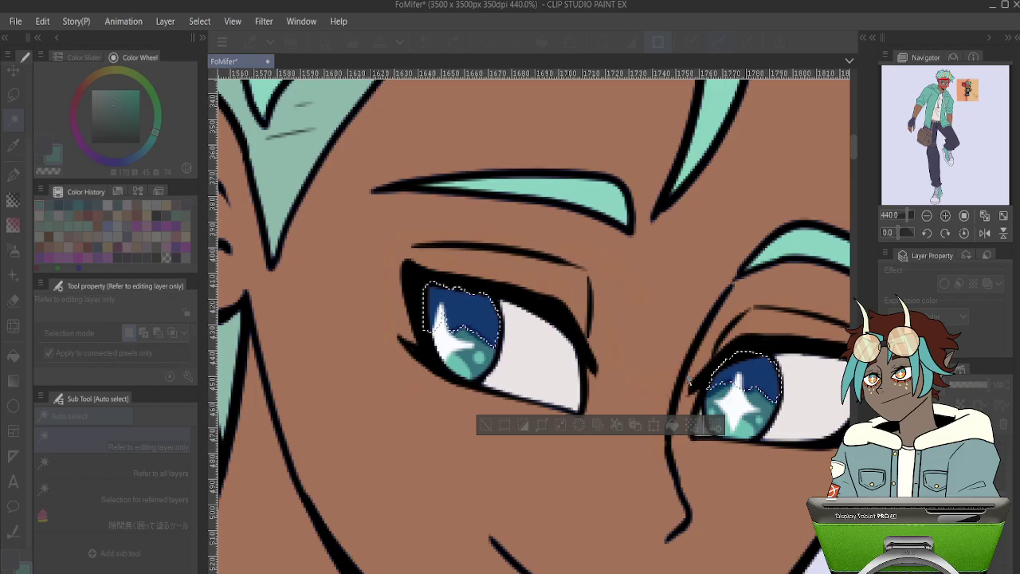
pyautogui.click(623, 357)
pyautogui.click(598, 427)
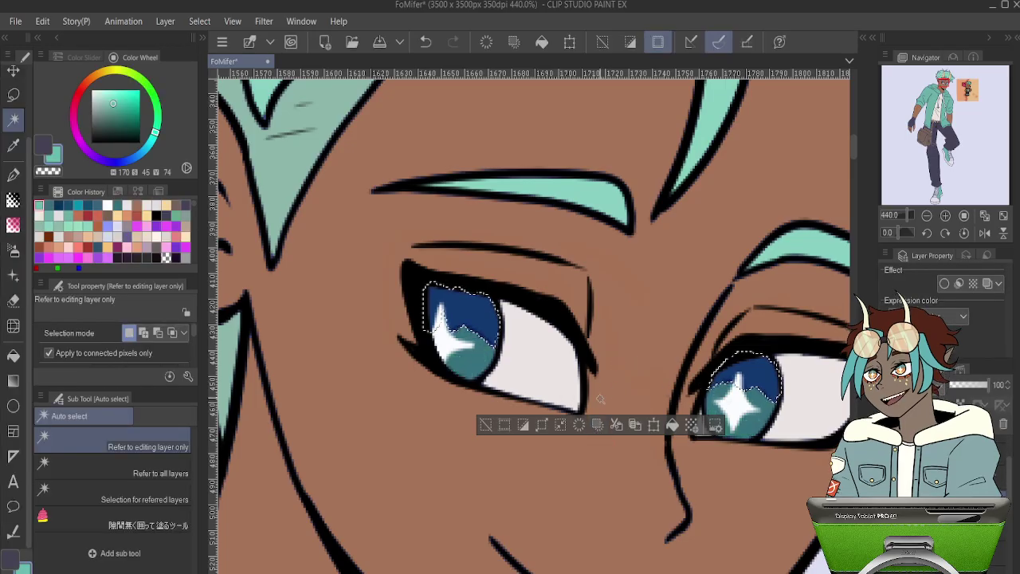
pyautogui.hotkey('ctrl', 'z')
pyautogui.hotkey('ctrl', 'd')
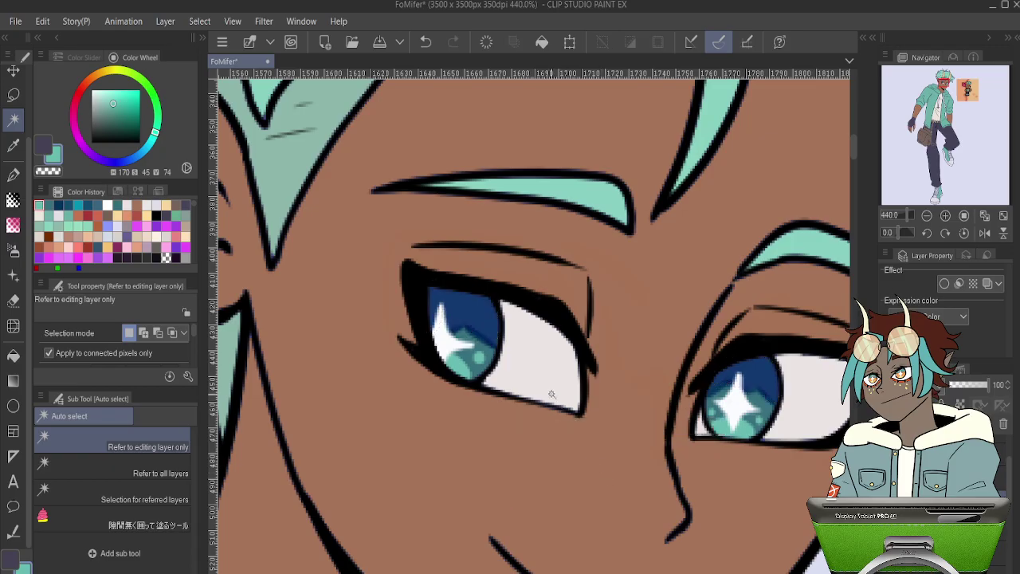
# - Change the paper layer's color to a pale warm cream
pyautogui.scroll(-10, 552, 395)
pyautogui.scroll(-5, 538, 263)
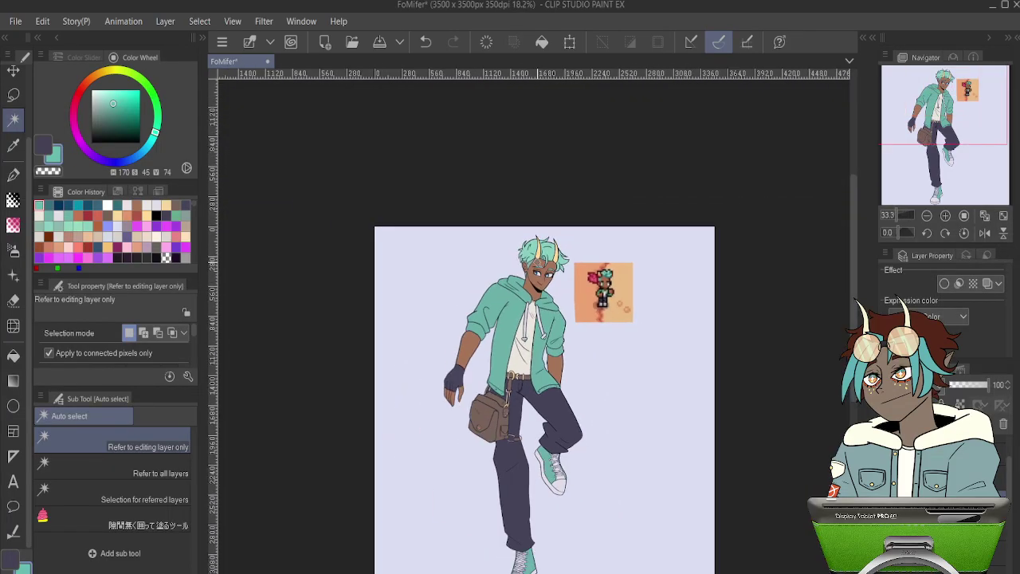
pyautogui.scroll(2, 553, 403)
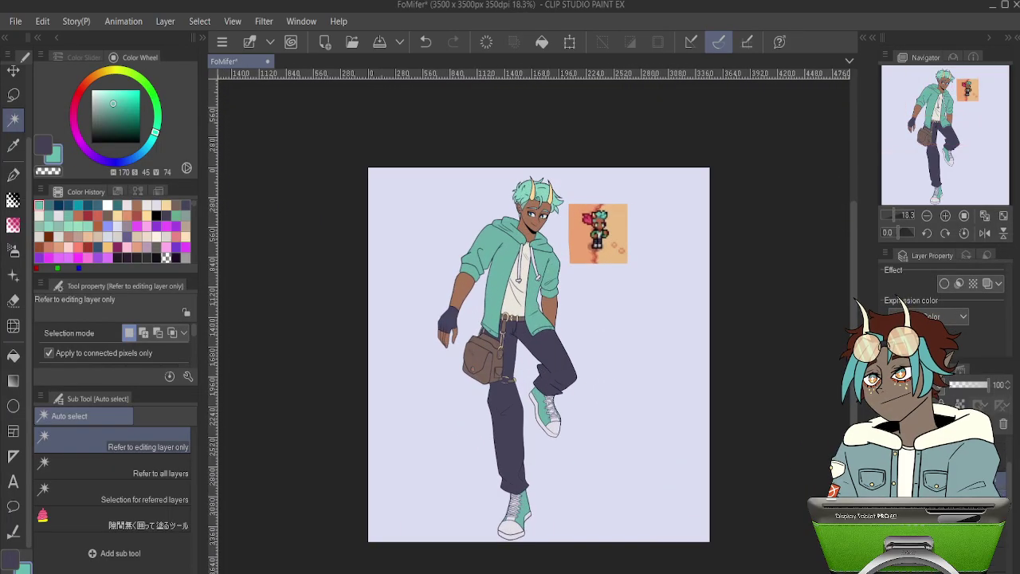
pyautogui.doubleClick(925, 561)
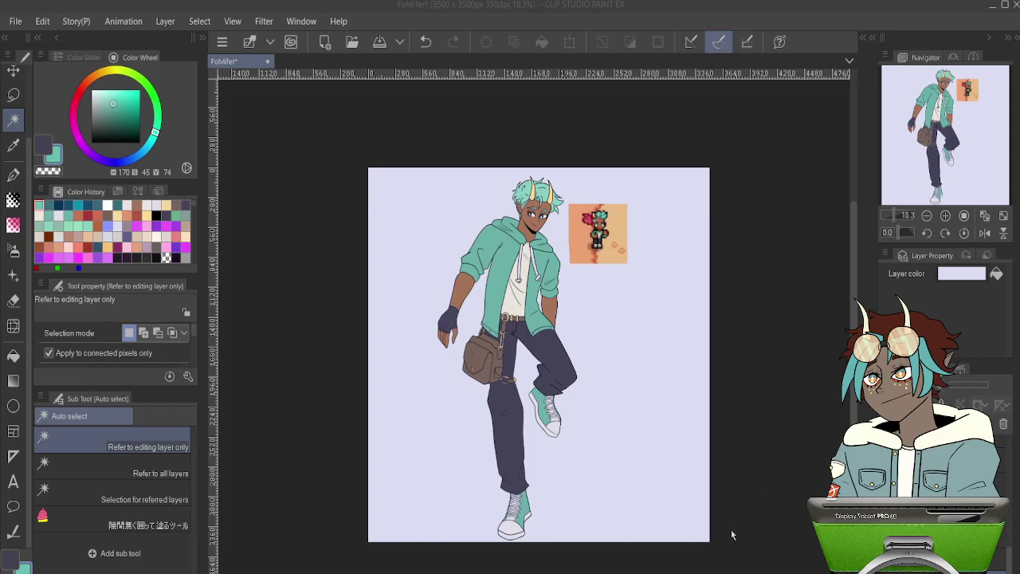
pyautogui.press('Return')
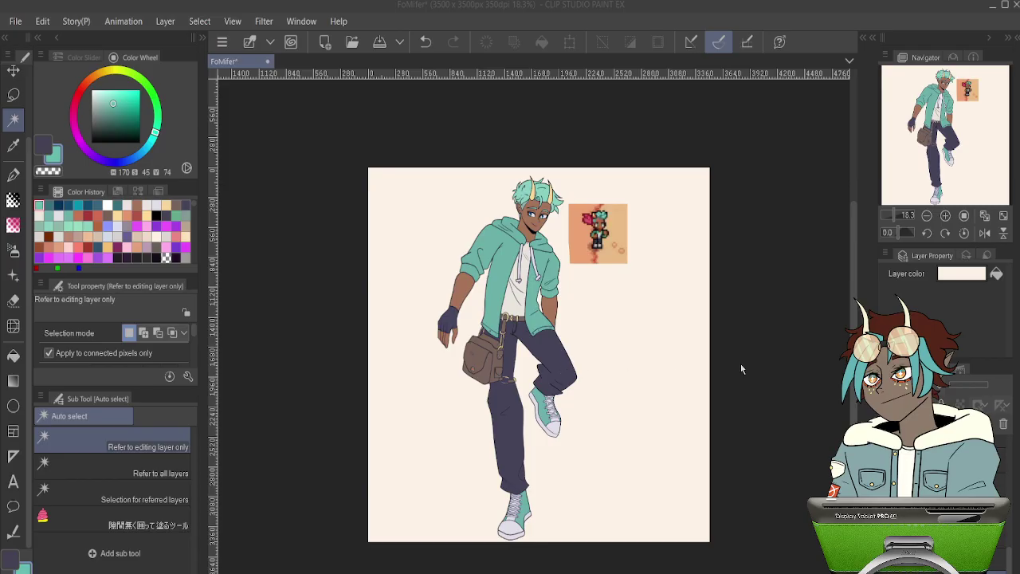
# - Set the paper layer's color to a pale pinkish cream and make a drawing layer active for painting
pyautogui.press('Return')
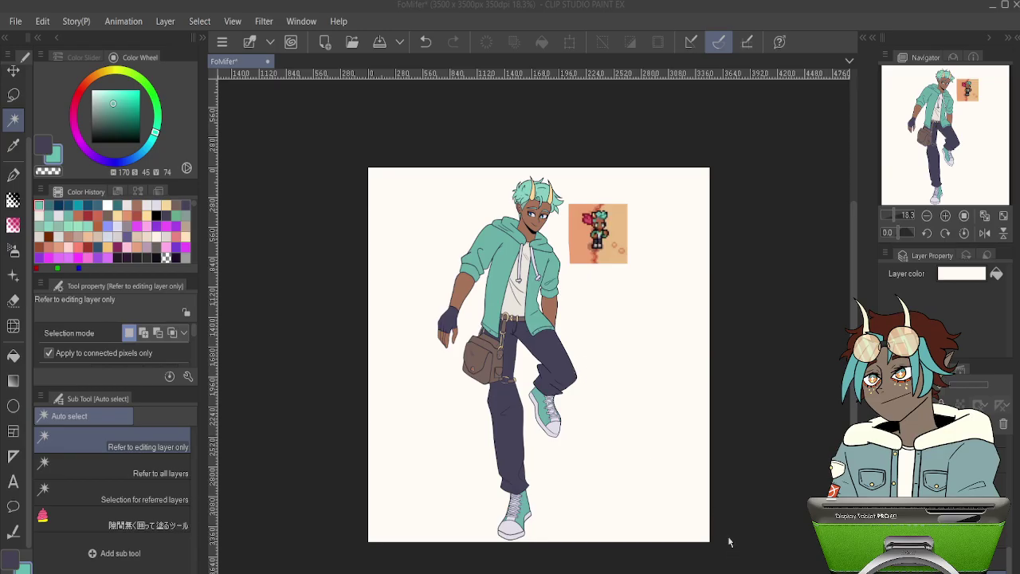
pyautogui.click(836, 321)
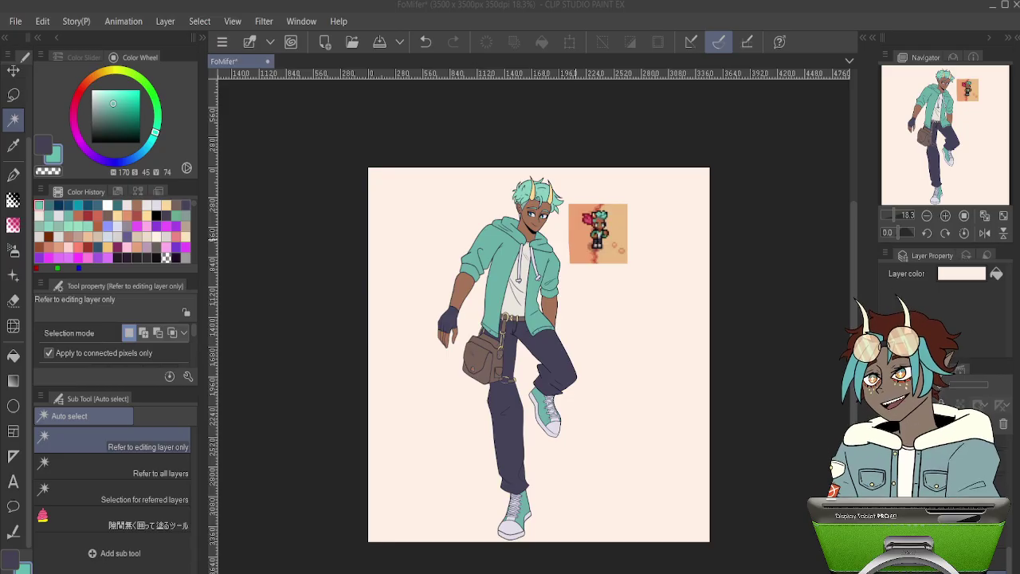
pyautogui.scroll(3, 546, 205)
pyautogui.scroll(3, 535, 194)
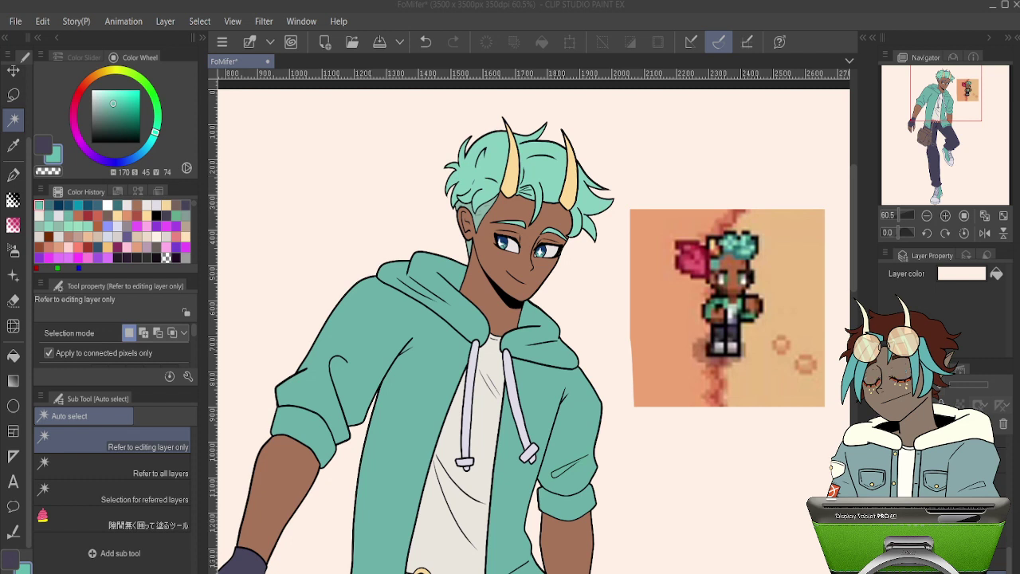
pyautogui.click(948, 564)
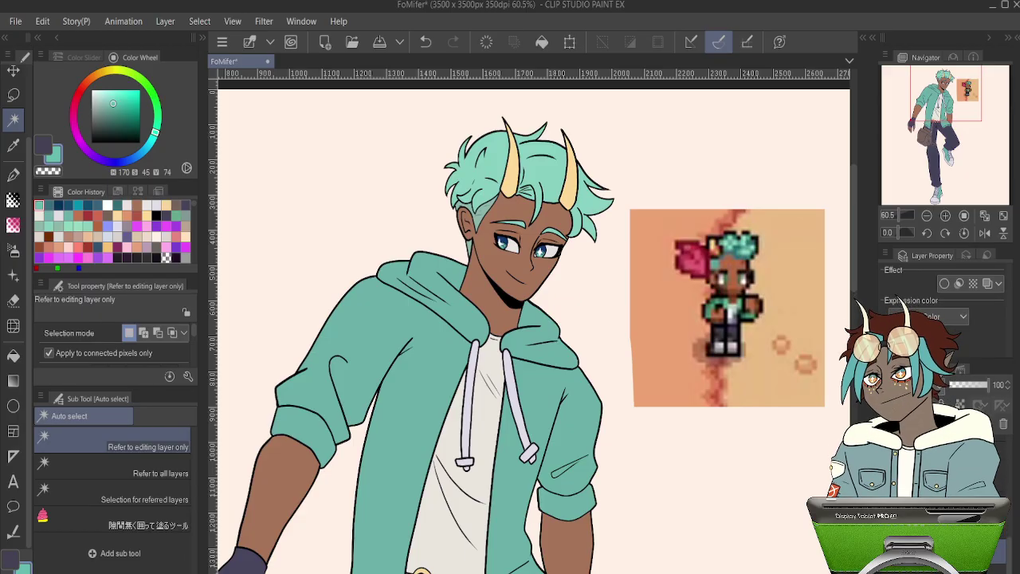
pyautogui.scroll(1, 594, 195)
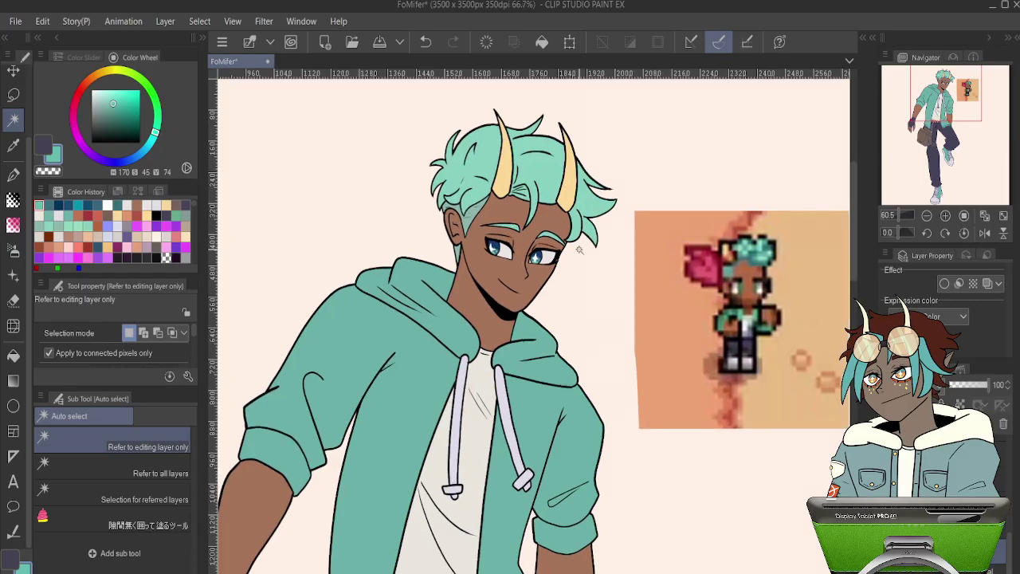
# - Sample the copper color from the round button on the bag's flap
pyautogui.scroll(-5, 580, 256)
pyautogui.scroll(3, 458, 526)
pyautogui.moveTo(458, 528); pyautogui.dragTo(515, 328)
pyautogui.scroll(4, 443, 428)
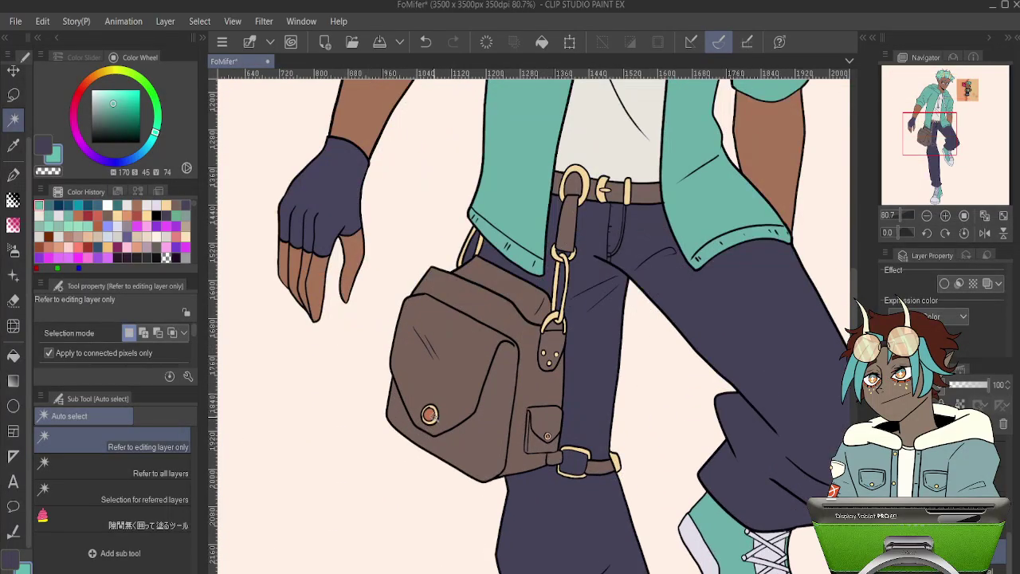
pyautogui.press('alt')
pyautogui.press('i')
pyautogui.click(431, 414)
# - Try a copper Turnip pen stroke along the skin under the far eye, and undo it
pyautogui.scroll(-4, 472, 380)
pyautogui.moveTo(591, 153); pyautogui.dragTo(559, 432)
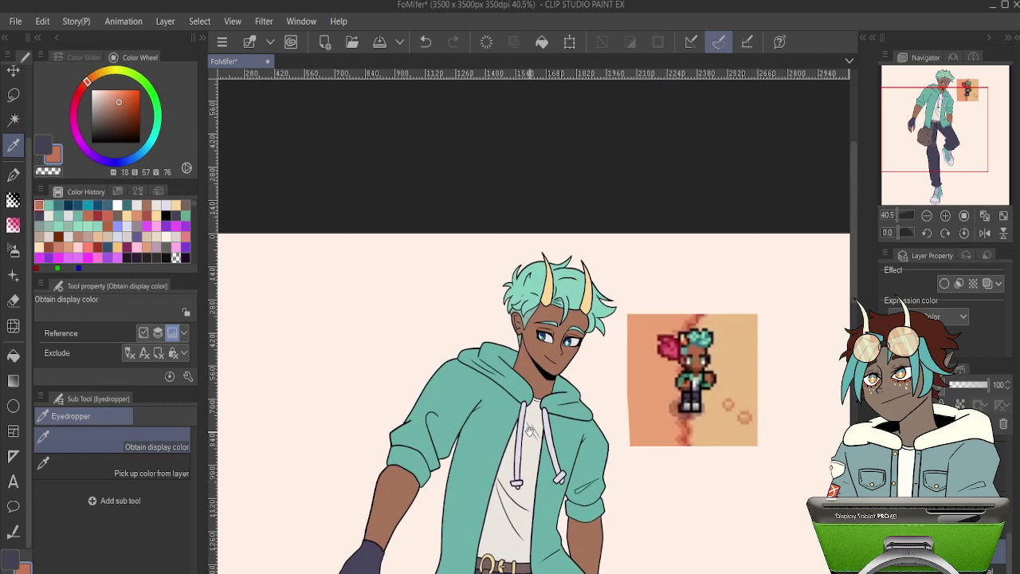
pyautogui.scroll(8, 558, 344)
pyautogui.scroll(4, 581, 322)
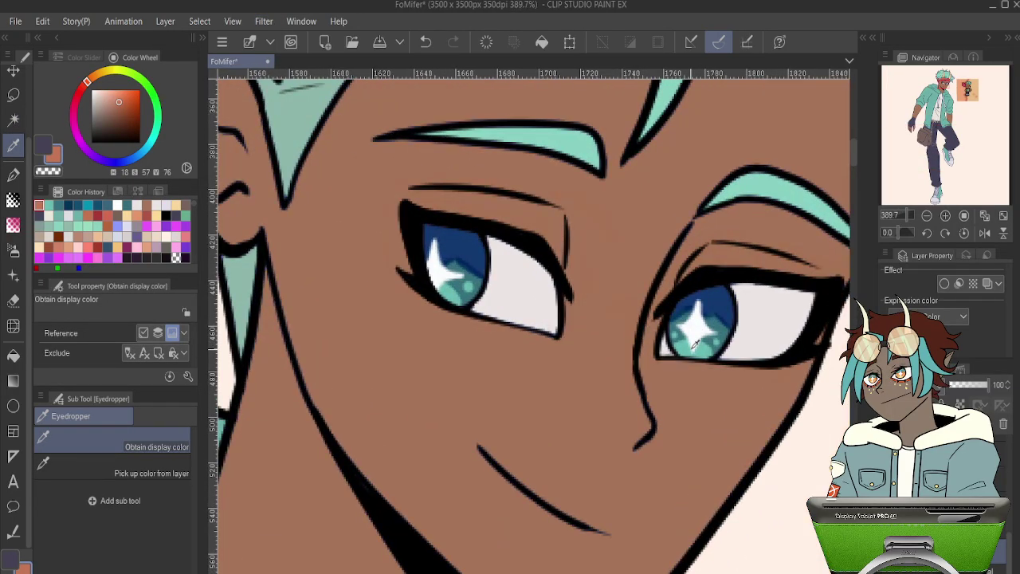
pyautogui.press('p')
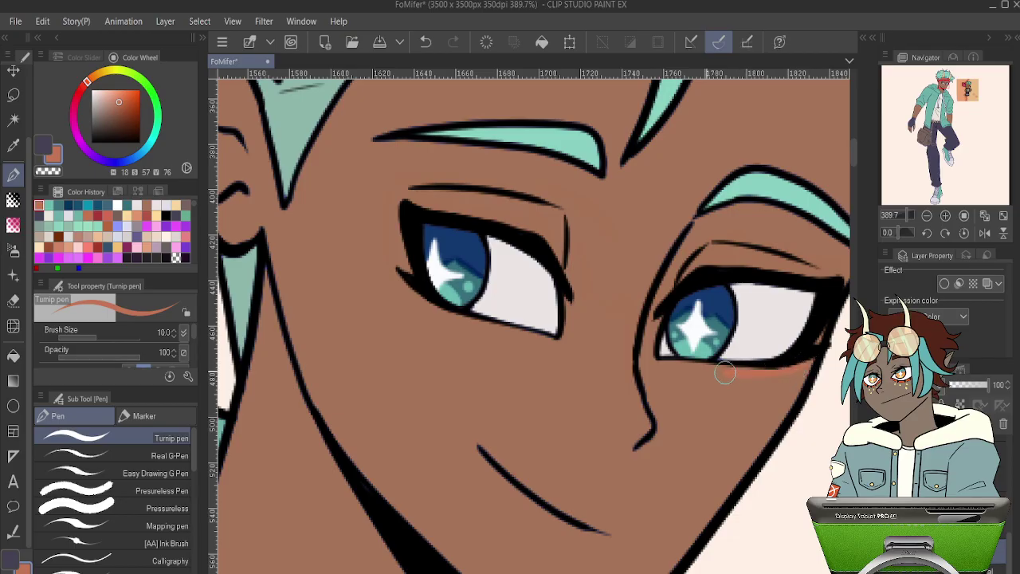
pyautogui.hotkey('ctrl', 'z')
# - Sample the reddish tone at the base of the reference sprite's horn and brighten it to H 13, S 69, V 98
pyautogui.moveTo(781, 397)
pyautogui.mouseDown()
pyautogui.moveTo(672, 377)
pyautogui.moveTo(310, 394)
pyautogui.mouseUp()
pyautogui.moveTo(701, 380); pyautogui.dragTo(255, 470)
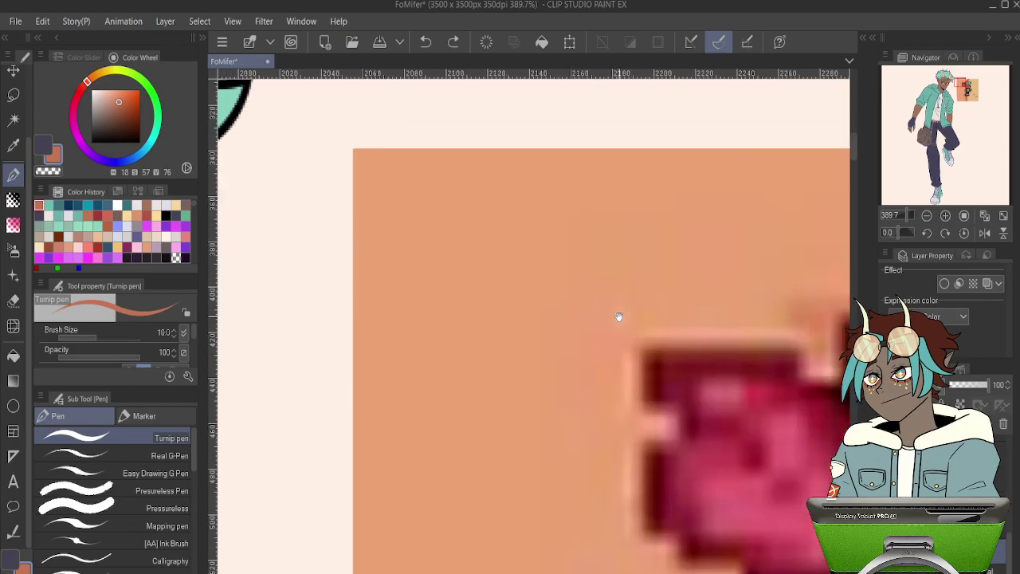
pyautogui.moveTo(676, 401); pyautogui.dragTo(330, 323)
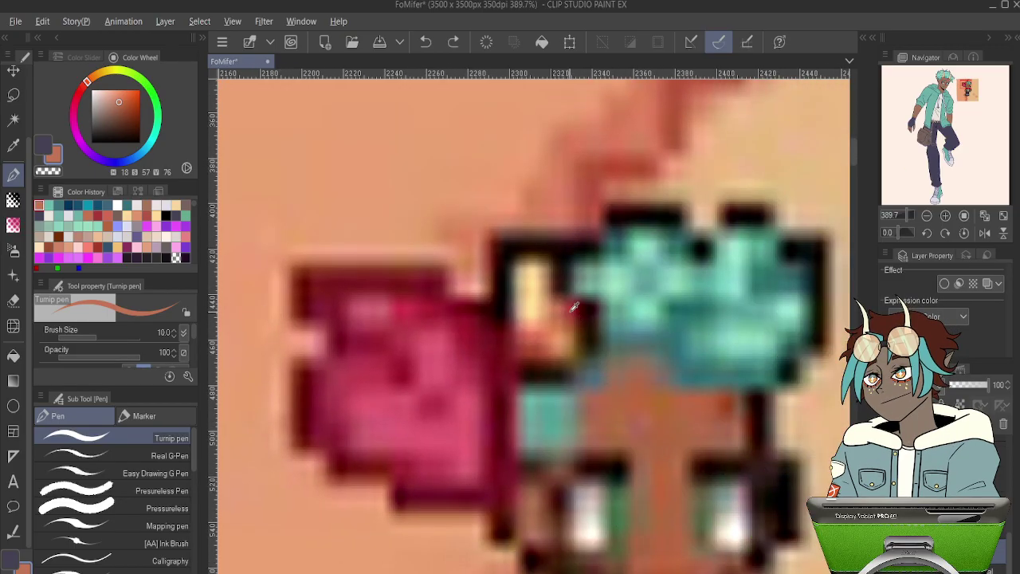
pyautogui.keyDown('alt'); pyautogui.click(535, 336); pyautogui.keyUp('alt')
pyautogui.click(538, 332)
pyautogui.moveTo(342, 369); pyautogui.dragTo(733, 465)
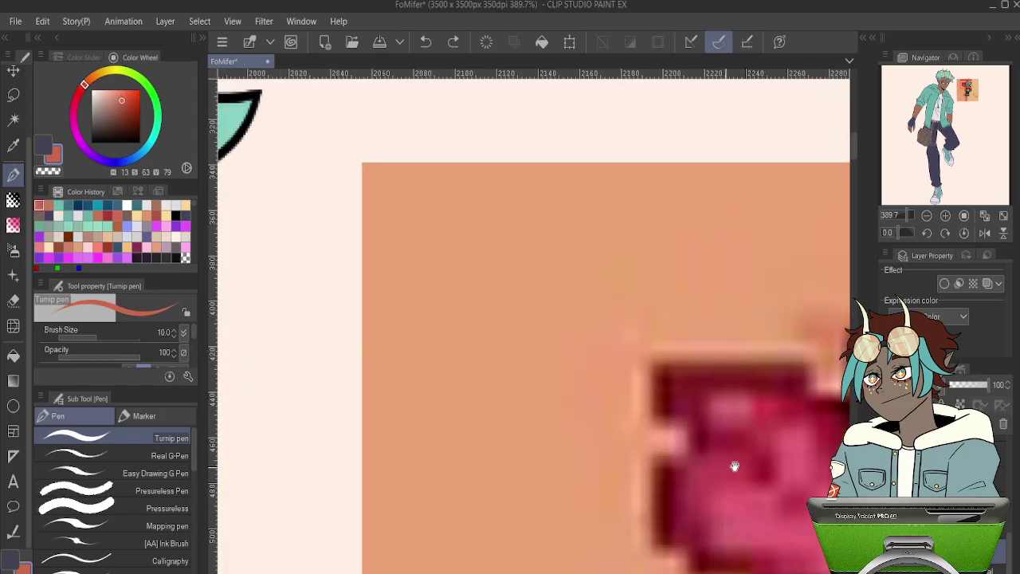
pyautogui.moveTo(342, 446); pyautogui.dragTo(737, 341)
pyautogui.click(122, 95)
pyautogui.moveTo(122, 95); pyautogui.dragTo(125, 90)
# - Draw a thin red-orange line along the far eye's lower lash line, undoing unwanted strokes
pyautogui.moveTo(368, 319); pyautogui.dragTo(832, 291)
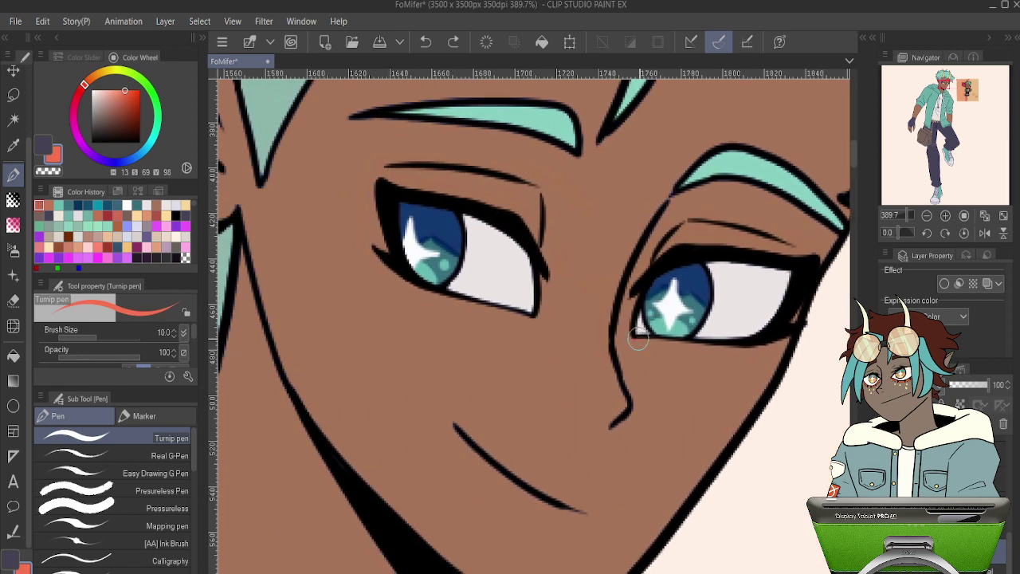
pyautogui.moveTo(635, 341); pyautogui.dragTo(655, 341)
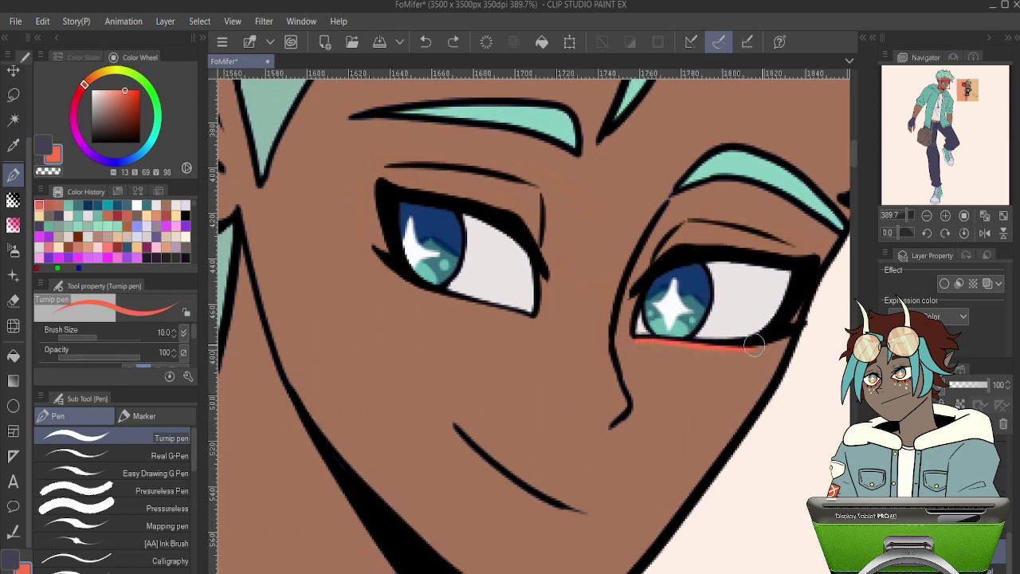
pyautogui.hotkey('ctrl', 'z')
pyautogui.moveTo(791, 339)
pyautogui.mouseDown()
pyautogui.moveTo(747, 349)
pyautogui.moveTo(653, 339)
pyautogui.moveTo(740, 345)
pyautogui.moveTo(801, 328)
pyautogui.mouseUp()
pyautogui.hotkey('ctrl', 'z')
pyautogui.hotkey('ctrl', 'z')
pyautogui.moveTo(637, 340)
pyautogui.mouseDown()
pyautogui.moveTo(759, 347)
pyautogui.moveTo(799, 333)
pyautogui.mouseUp()
# - Draw a matching red-orange line beneath the near eye's lower lash line, redoing the first attempt
pyautogui.moveTo(660, 371); pyautogui.dragTo(790, 403)
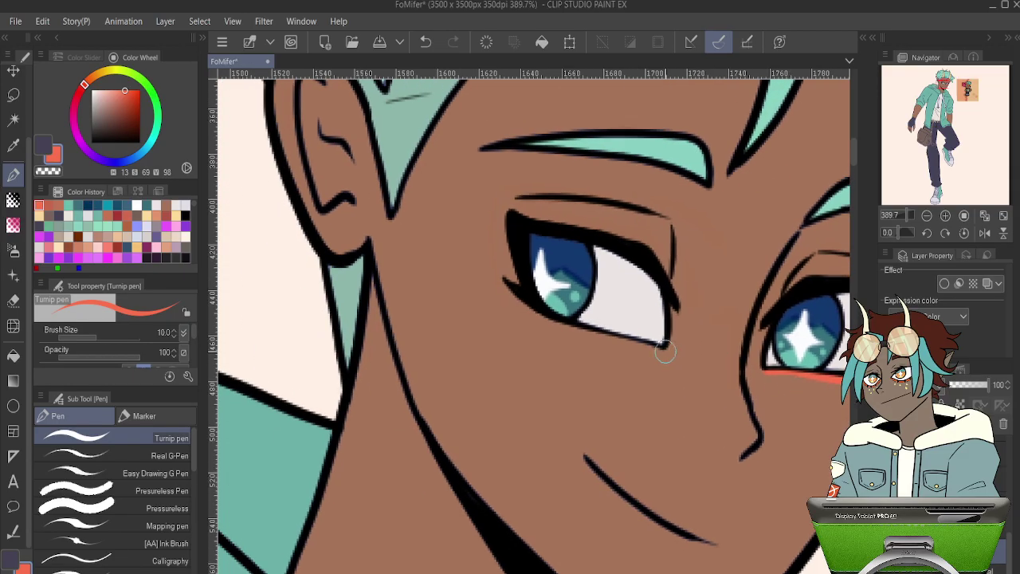
pyautogui.moveTo(668, 348)
pyautogui.mouseDown()
pyautogui.moveTo(545, 320)
pyautogui.moveTo(512, 295)
pyautogui.moveTo(496, 265)
pyautogui.mouseUp()
pyautogui.hotkey('ctrl', 'z')
pyautogui.moveTo(663, 351)
pyautogui.mouseDown()
pyautogui.moveTo(550, 322)
pyautogui.moveTo(504, 278)
pyautogui.mouseUp()
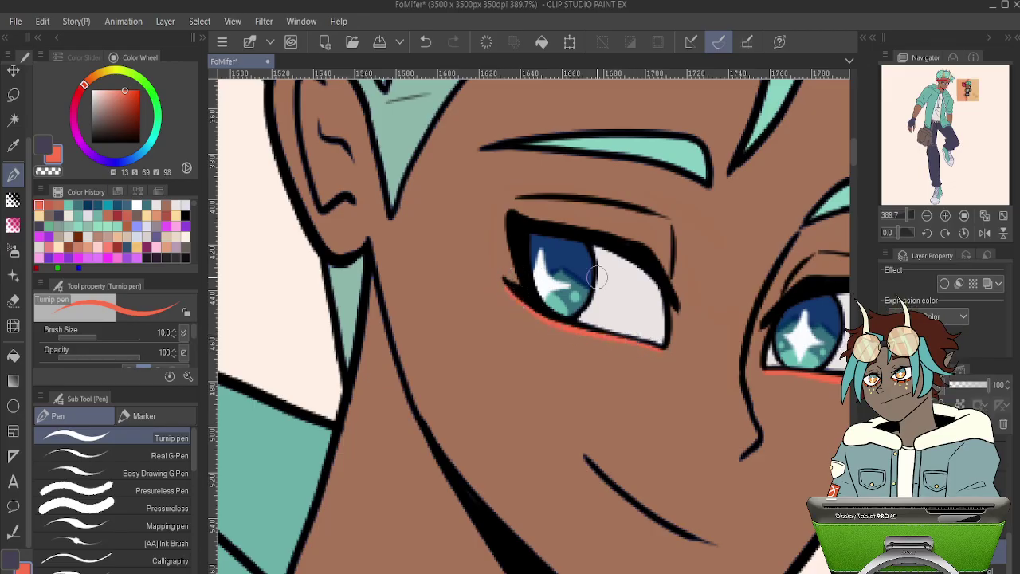
# - Sample the pale yellow from the character's horn and brighten it to H 39, S 44, V 100
pyautogui.scroll(-10, 597, 277)
pyautogui.scroll(-2, 500, 186)
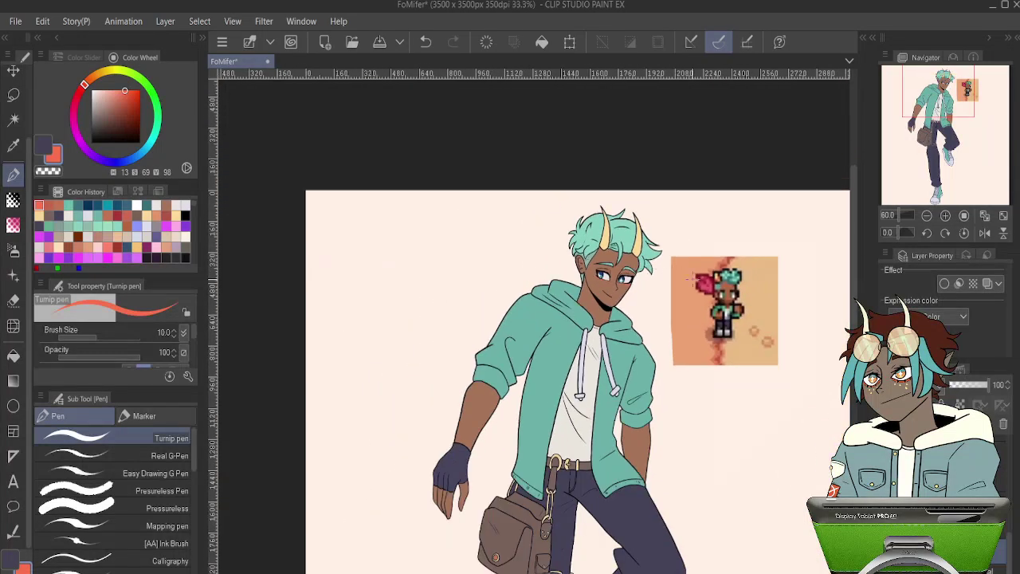
pyautogui.scroll(7, 500, 187)
pyautogui.keyDown('alt'); pyautogui.click(500, 187); pyautogui.keyUp('alt')
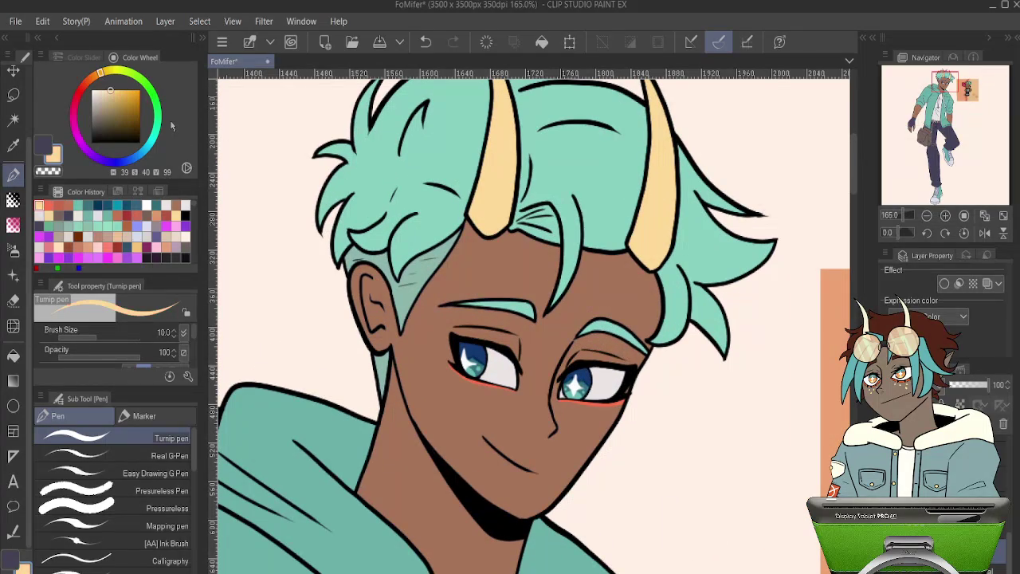
pyautogui.moveTo(111, 89); pyautogui.dragTo(112, 87)
# - Dot four pale yellow freckles on the cheek below the near eye, undoing misplaced dots
pyautogui.scroll(5, 494, 422)
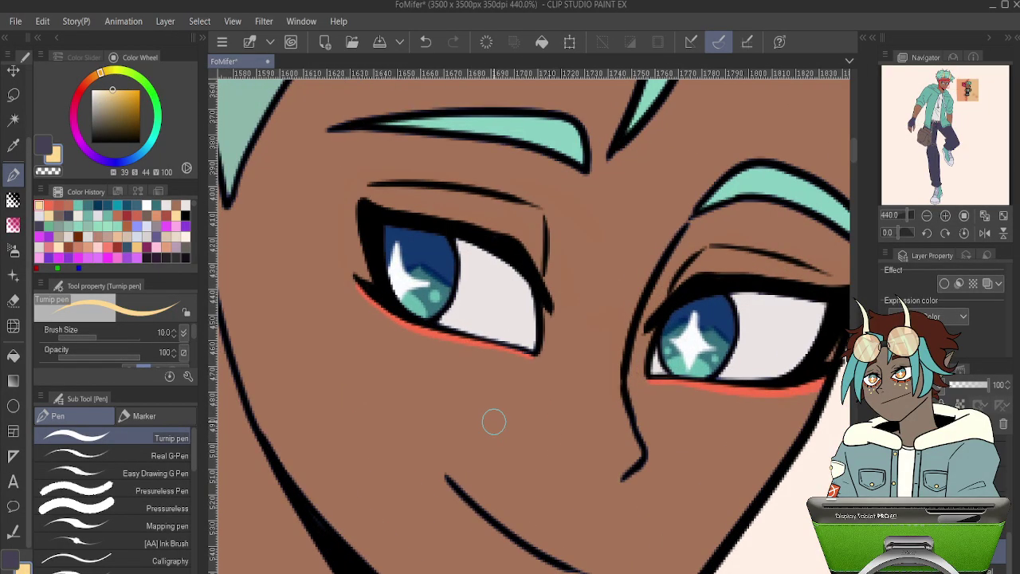
pyautogui.click(383, 333)
pyautogui.hotkey('ctrl', 'z')
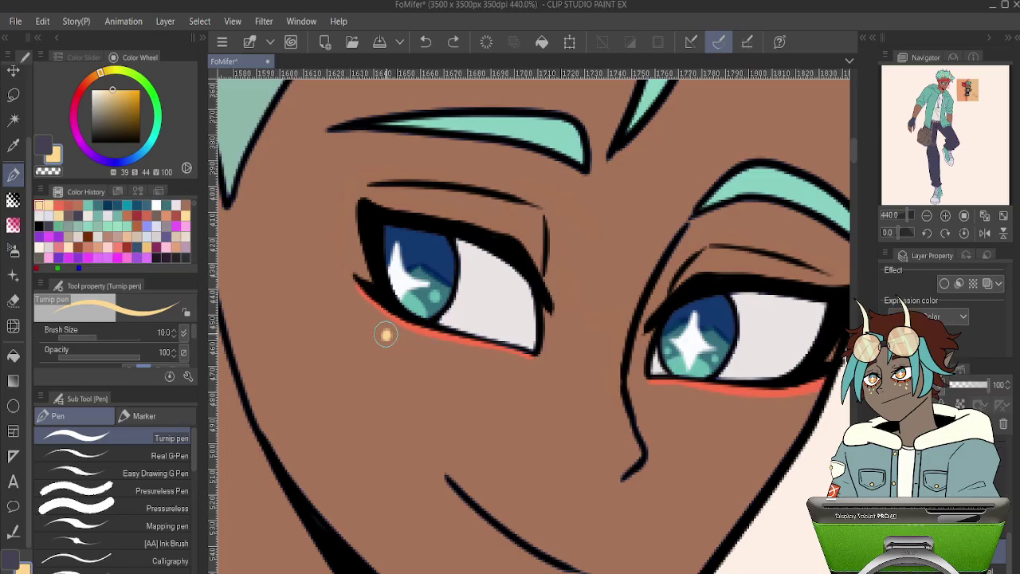
pyautogui.click(387, 341)
pyautogui.hotkey('ctrl', 'z')
pyautogui.click(386, 332)
pyautogui.click(445, 358)
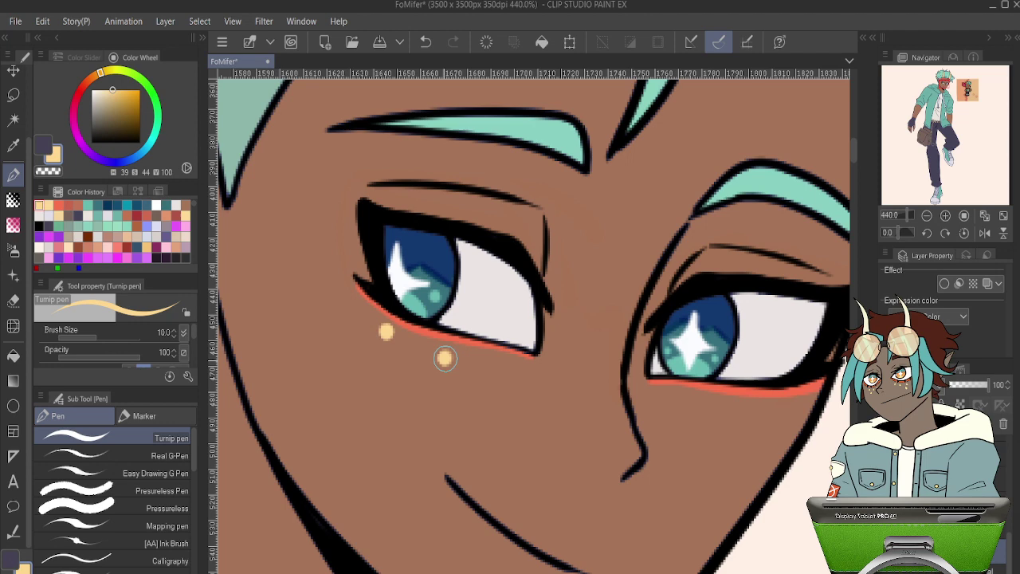
pyautogui.click(511, 360)
pyautogui.hotkey('ctrl', 'z')
pyautogui.click(508, 369)
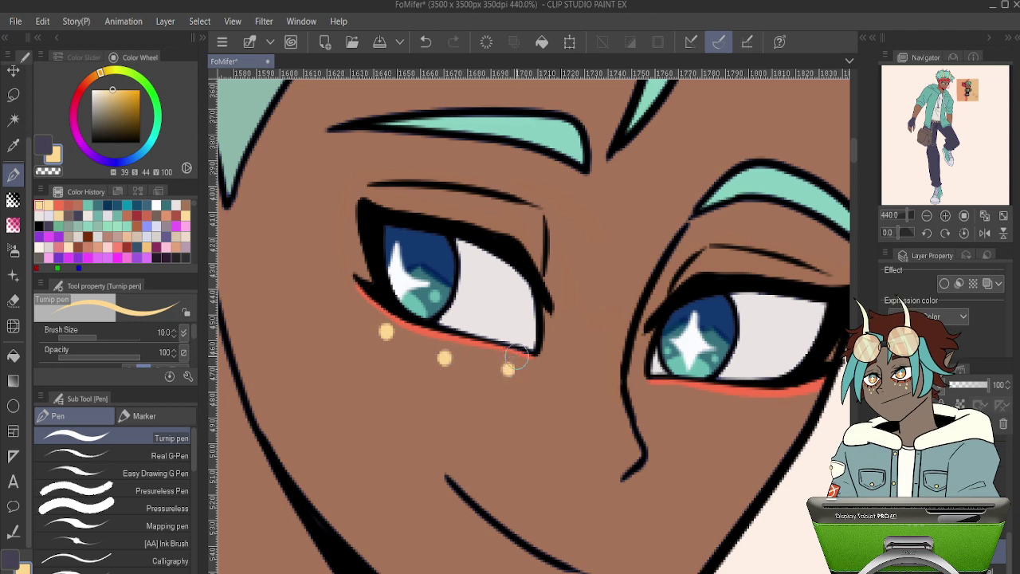
pyautogui.click(400, 366)
# - Dot four matching pale yellow freckles on the cheek below the far eye
pyautogui.moveTo(722, 349); pyautogui.dragTo(556, 236)
pyautogui.click(507, 284)
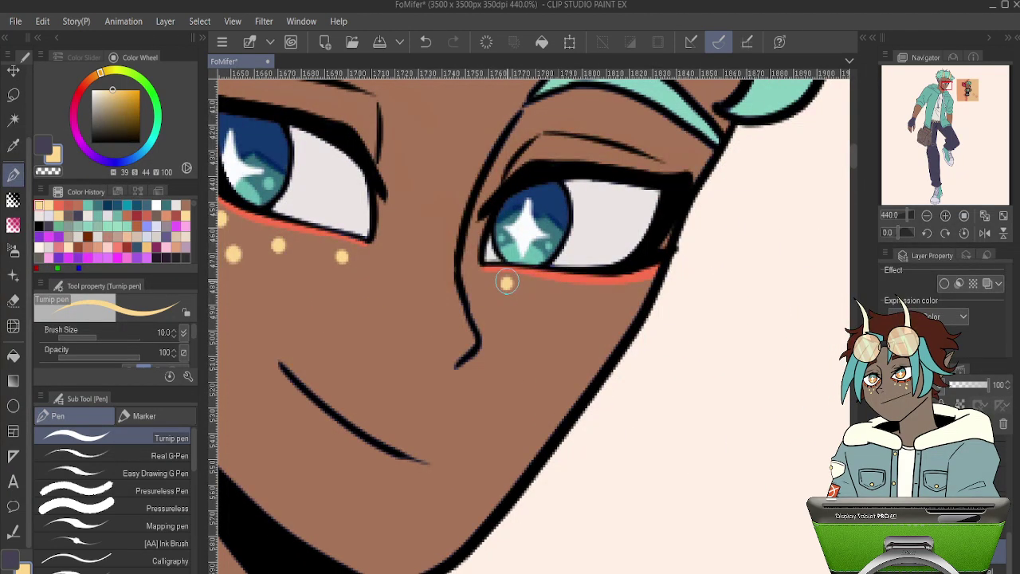
pyautogui.click(568, 297)
pyautogui.click(633, 291)
pyautogui.click(597, 316)
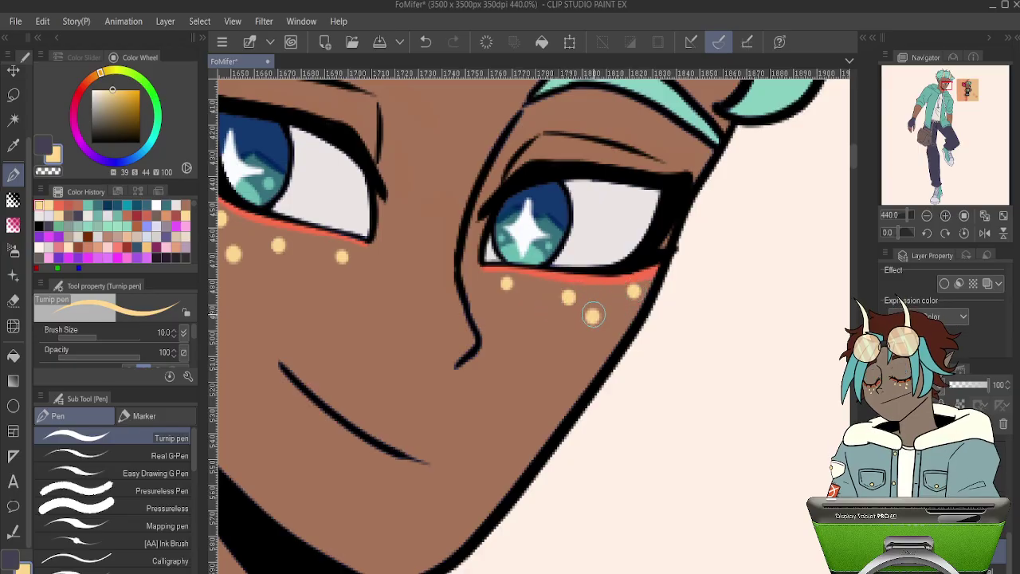
pyautogui.scroll(-3, 533, 267)
pyautogui.scroll(-10, 532, 268)
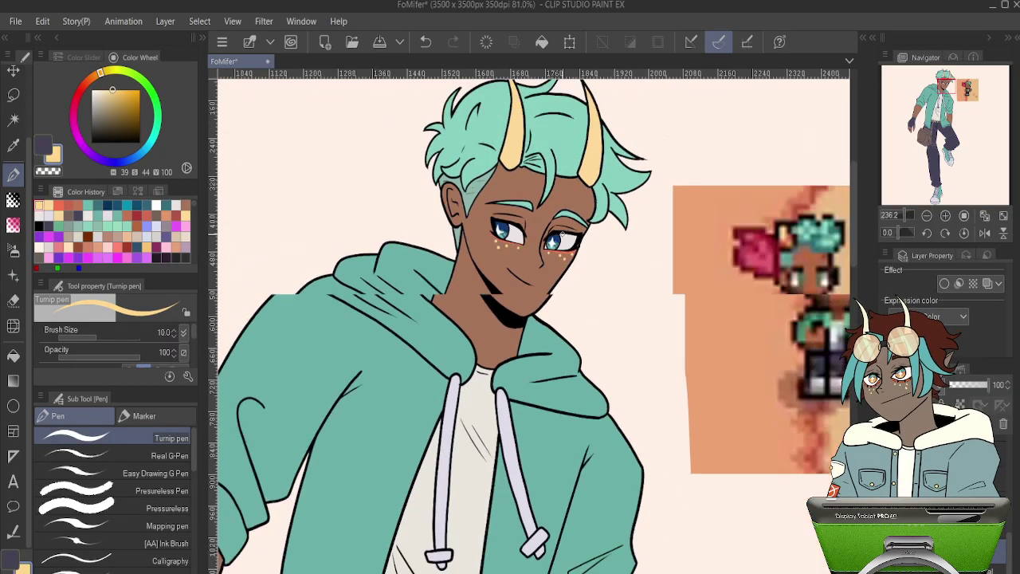
pyautogui.scroll(1, 577, 283)
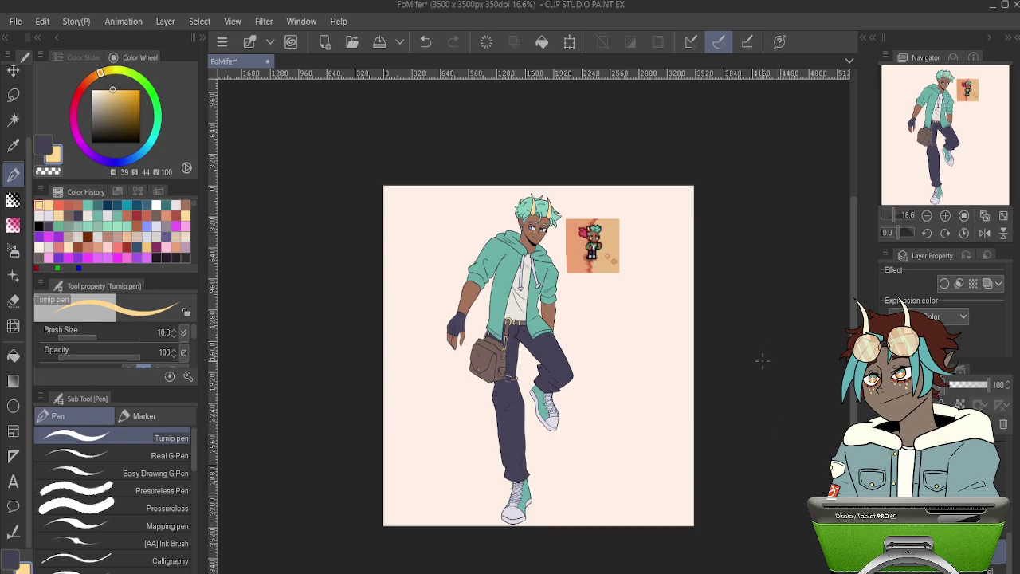
pyautogui.scroll(2, 717, 354)
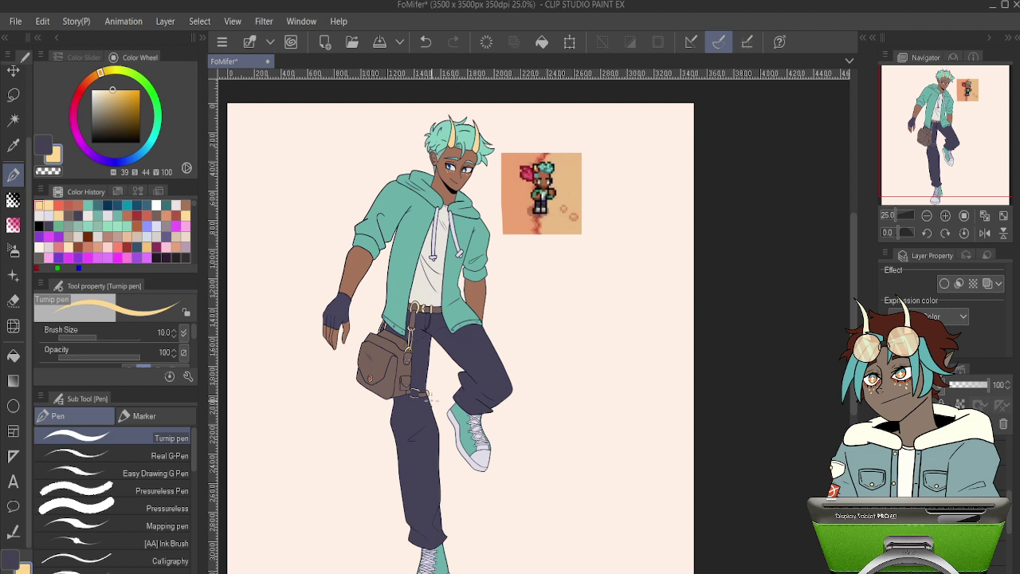
pyautogui.press('o')
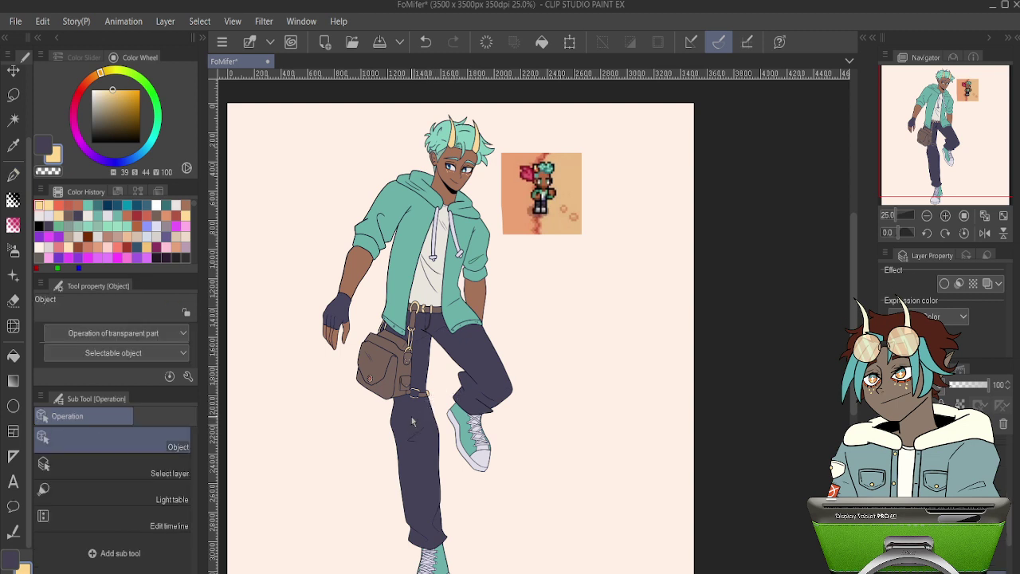
pyautogui.hotkey('ctrl', 's')
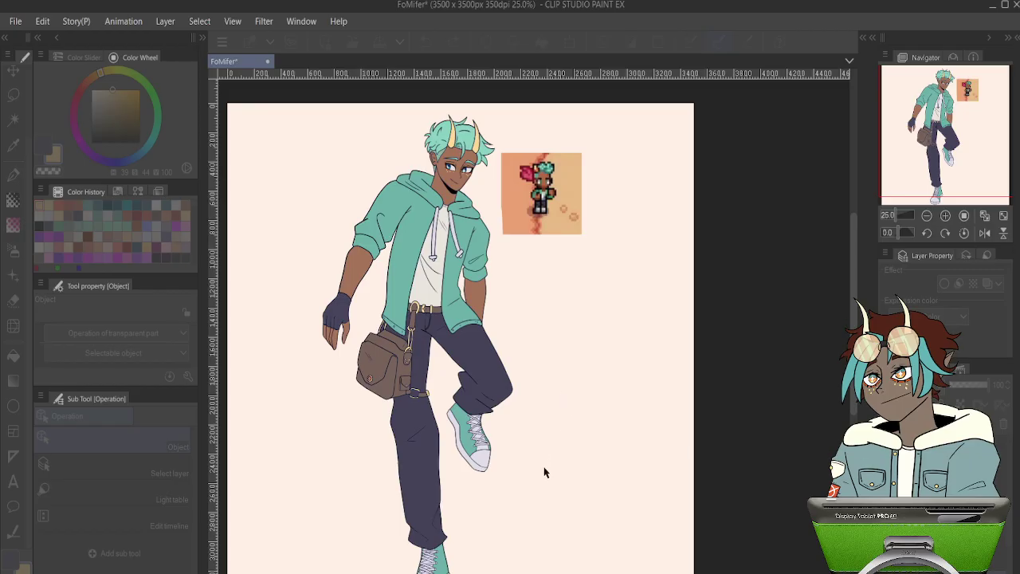
pyautogui.moveTo(546, 470); pyautogui.dragTo(524, 463)
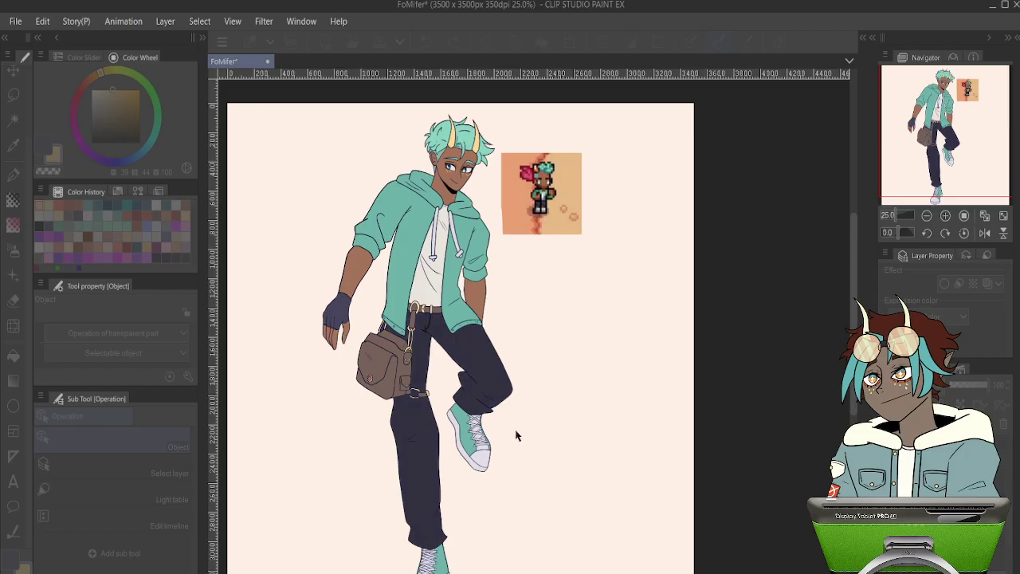
pyautogui.click(715, 402)
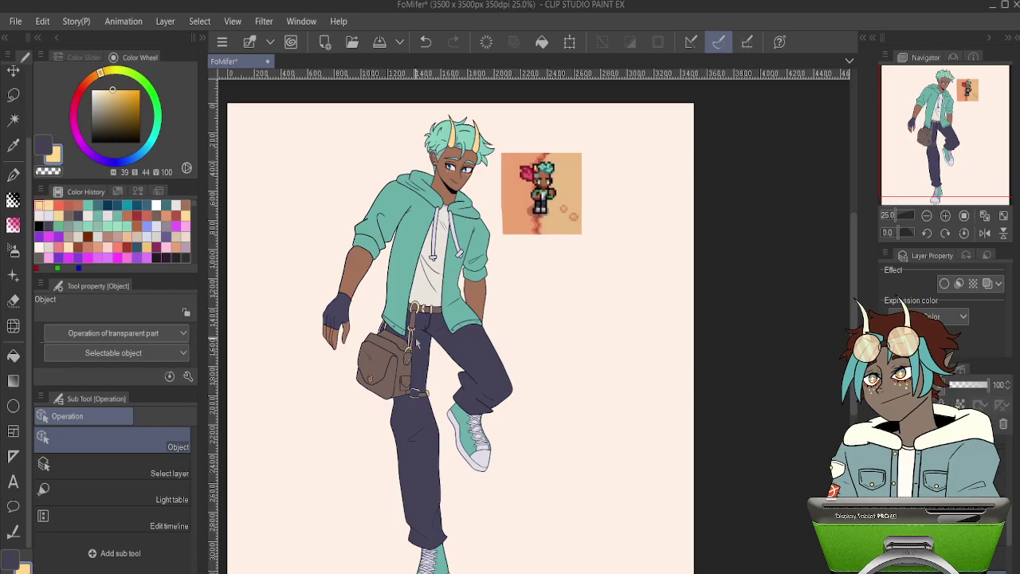
# - Examine the character's flat colors at full-figure size and up close around the face, hoodie, bag and pants
pyautogui.scroll(-3, 416, 338)
pyautogui.scroll(2, 377, 338)
pyautogui.scroll(10, 376, 342)
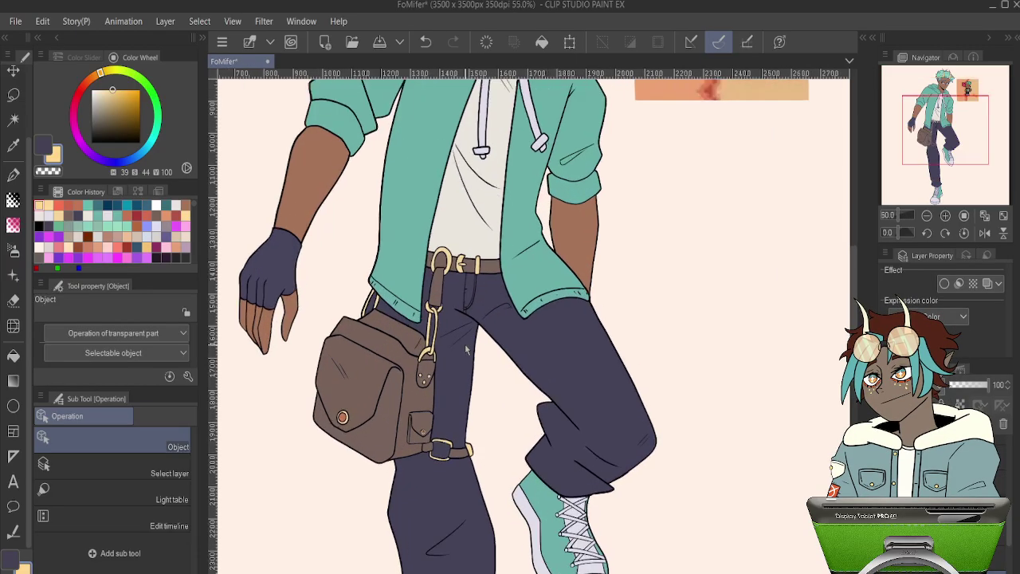
pyautogui.scroll(-8, 440, 331)
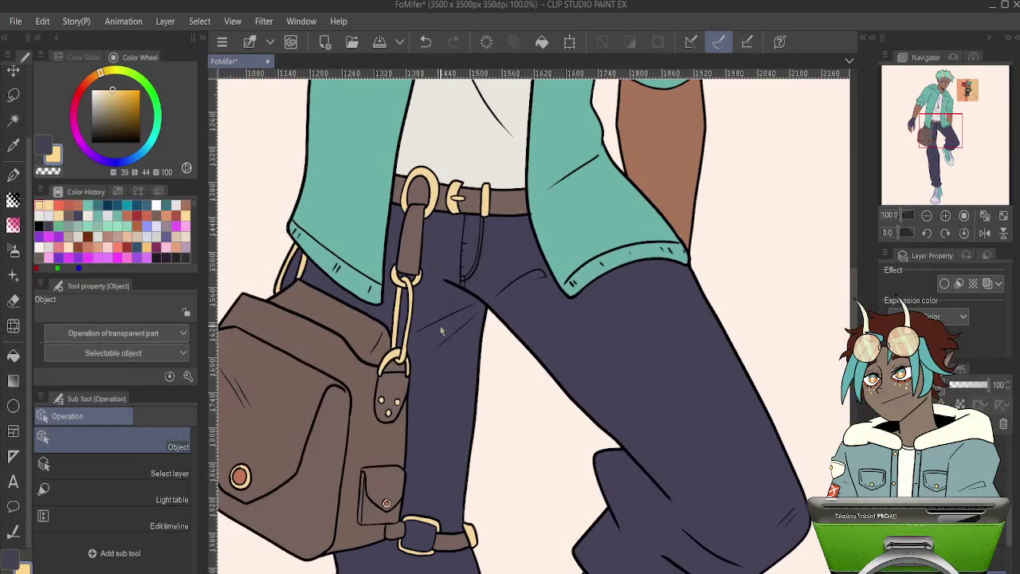
pyautogui.scroll(-2, 441, 331)
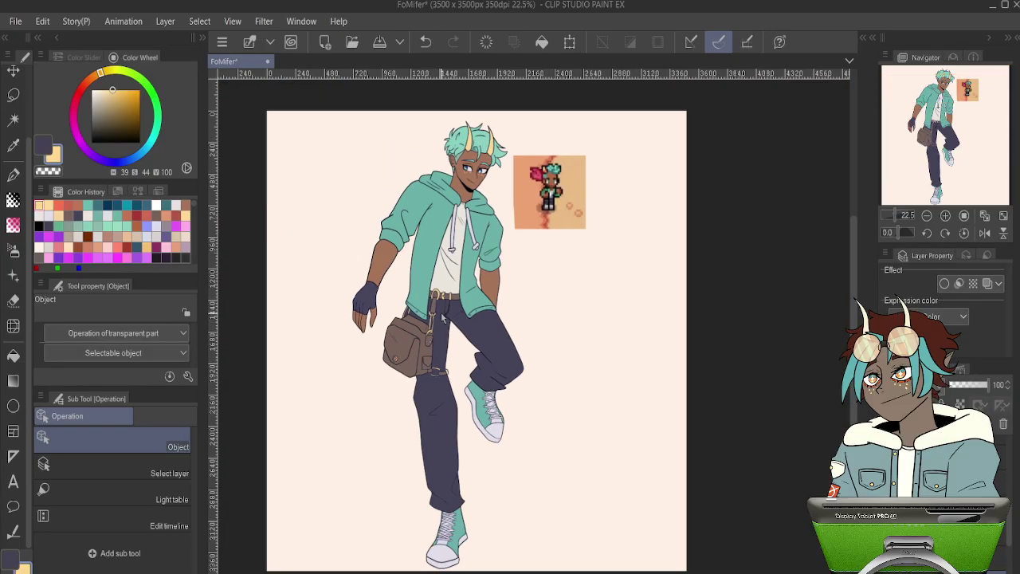
pyautogui.scroll(-1, 442, 323)
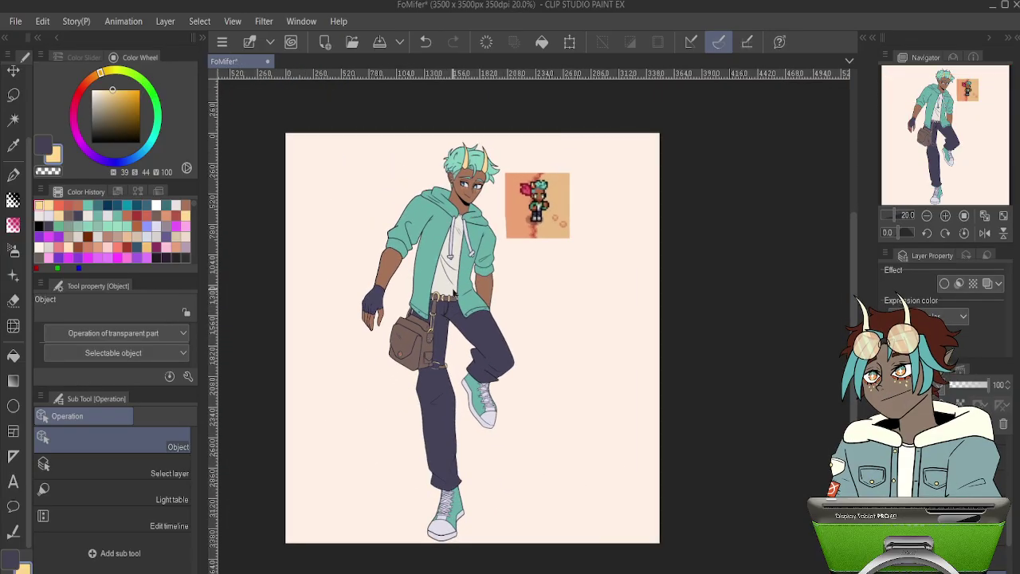
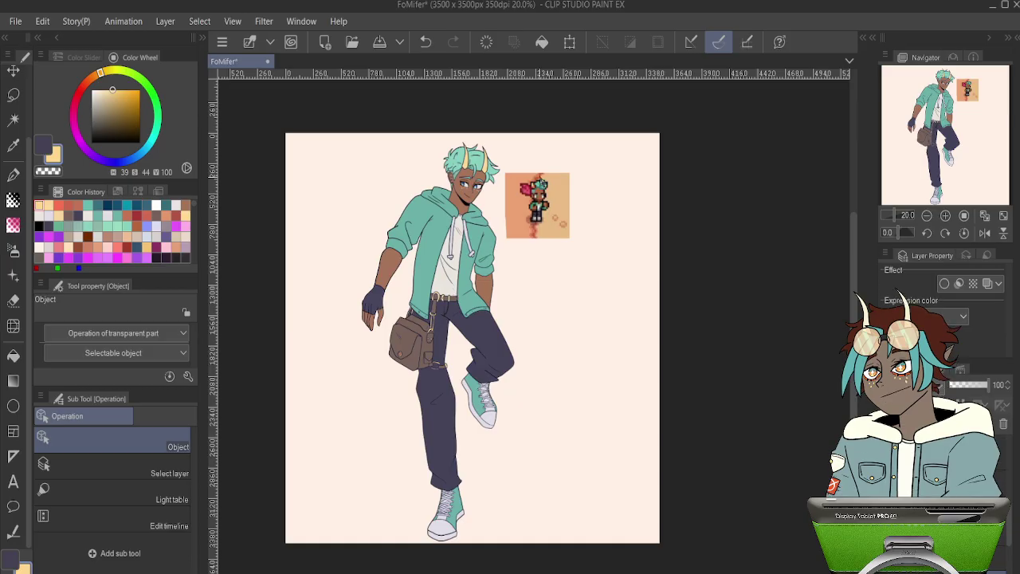
pyautogui.scroll(3, 435, 153)
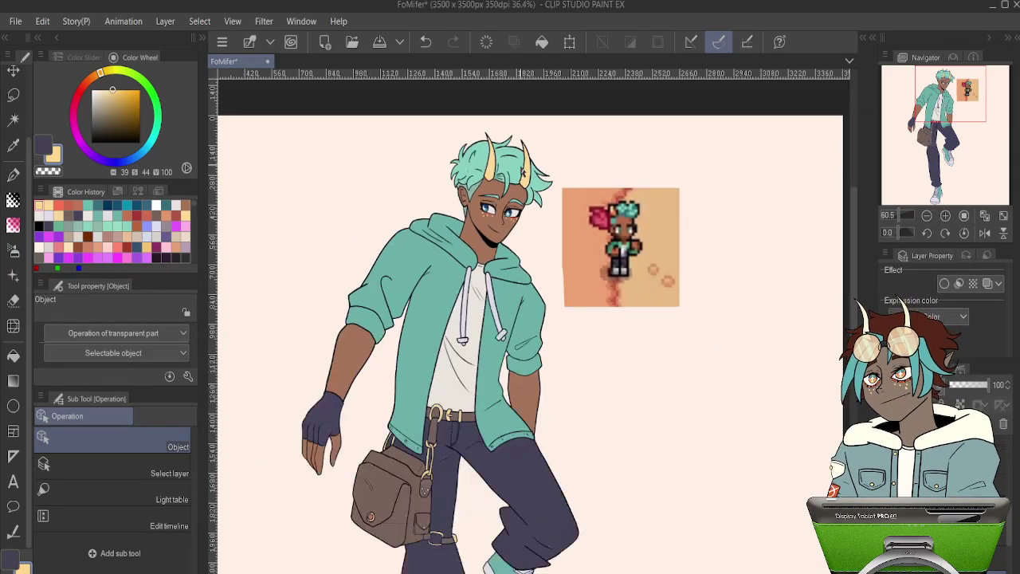
pyautogui.scroll(-3, 523, 169)
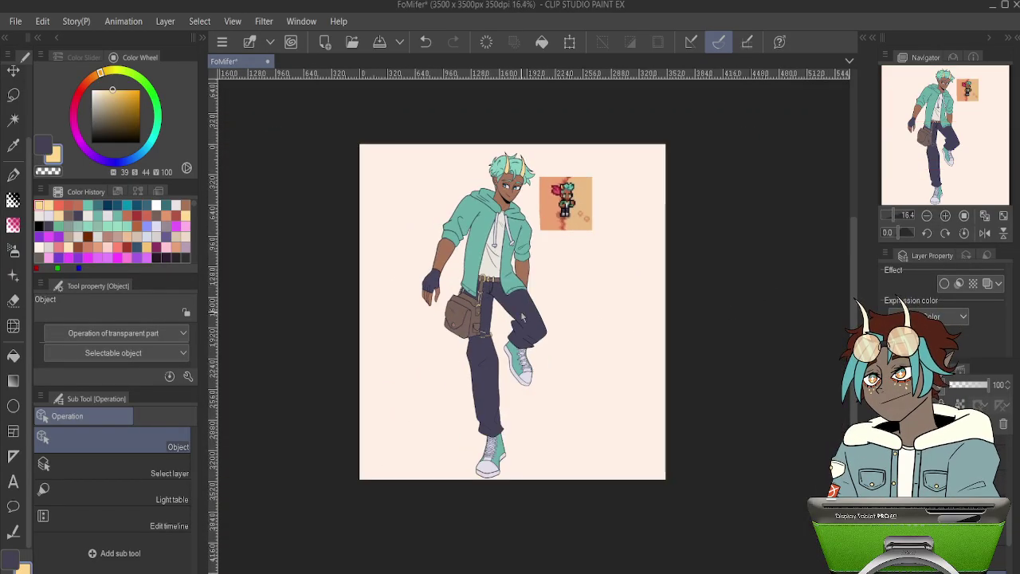
pyautogui.scroll(3, 522, 318)
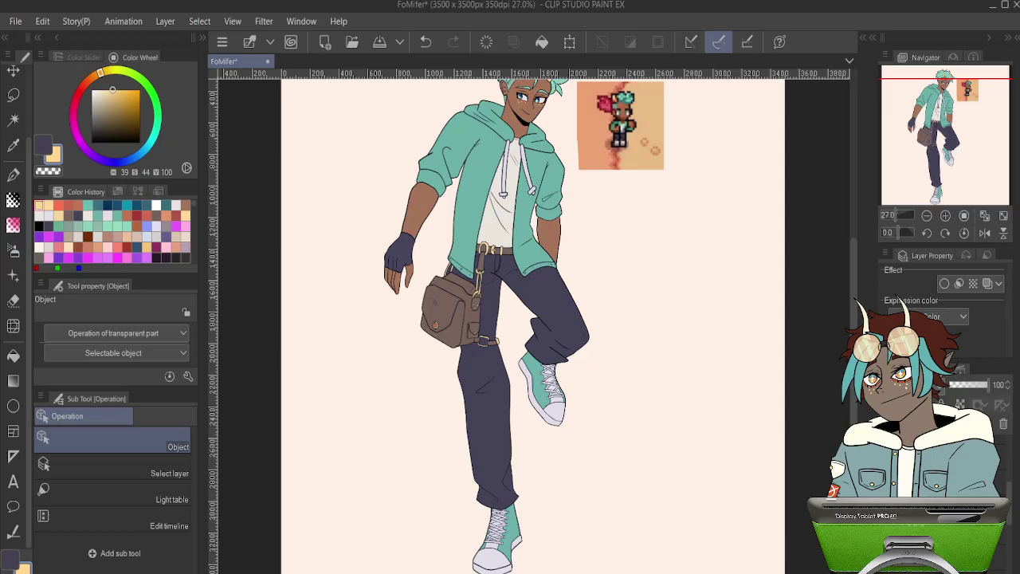
pyautogui.scroll(-2, 751, 439)
pyautogui.scroll(4, 662, 291)
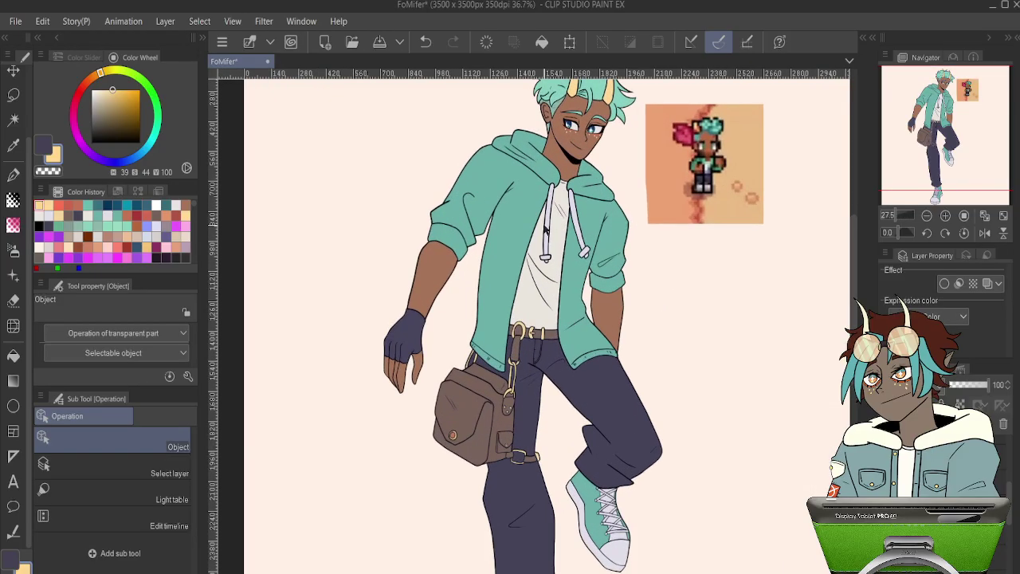
# - Sample the hoodie drawstring's color and shift it to a warm cream at about H 31, S 12, V 94
pyautogui.scroll(3, 546, 229)
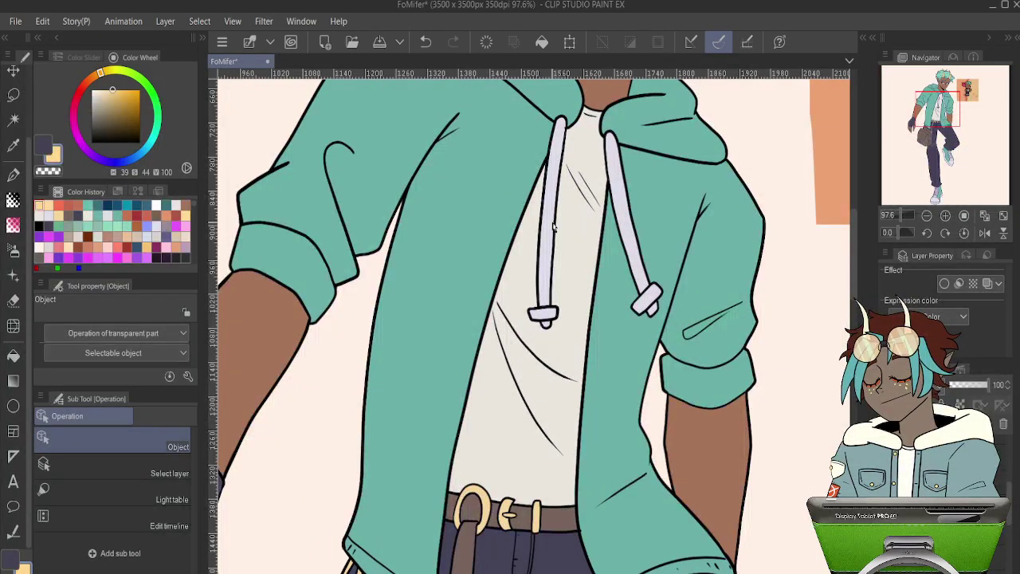
pyautogui.press('i')
pyautogui.click(584, 230)
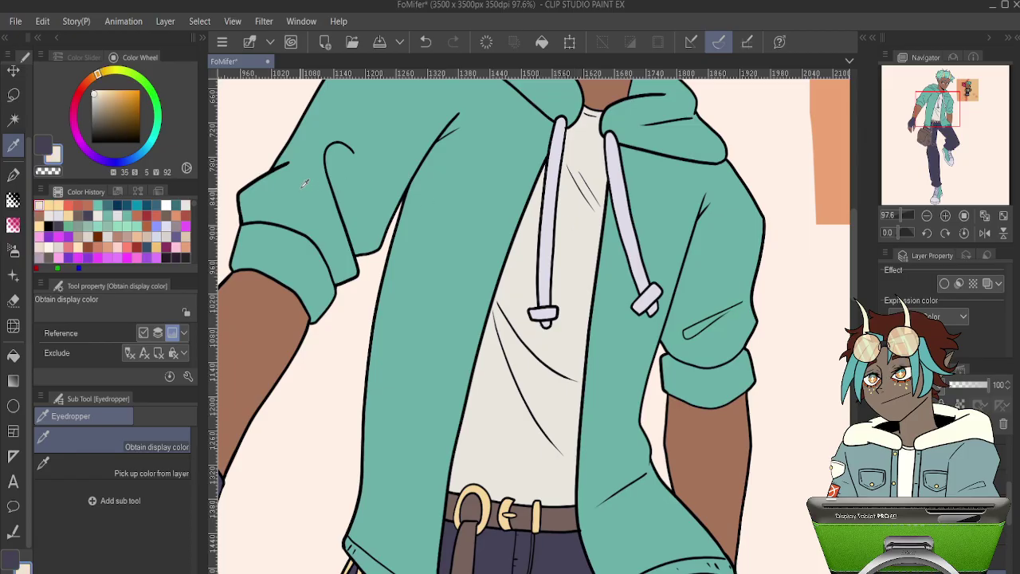
pyautogui.click(548, 228)
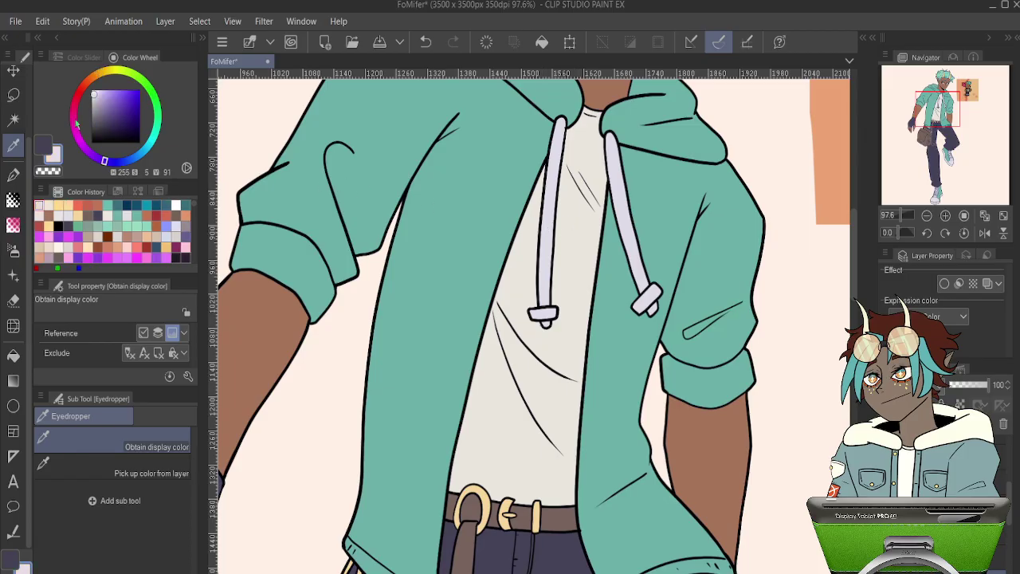
pyautogui.click(95, 76)
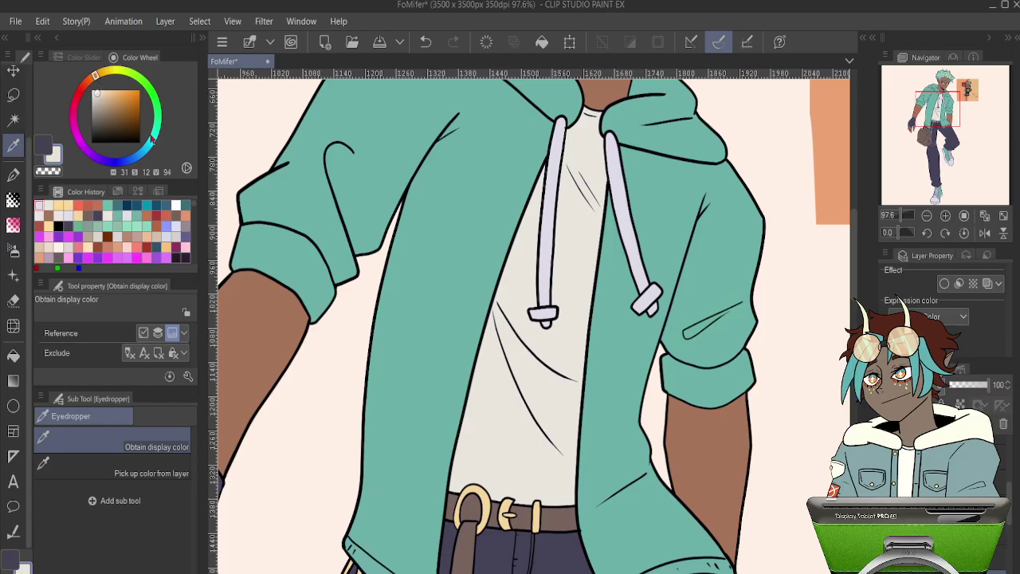
# - Select the drawstrings' color layer and fill both hoodie drawstrings, including their end pieces, with the warm cream
pyautogui.press('g')
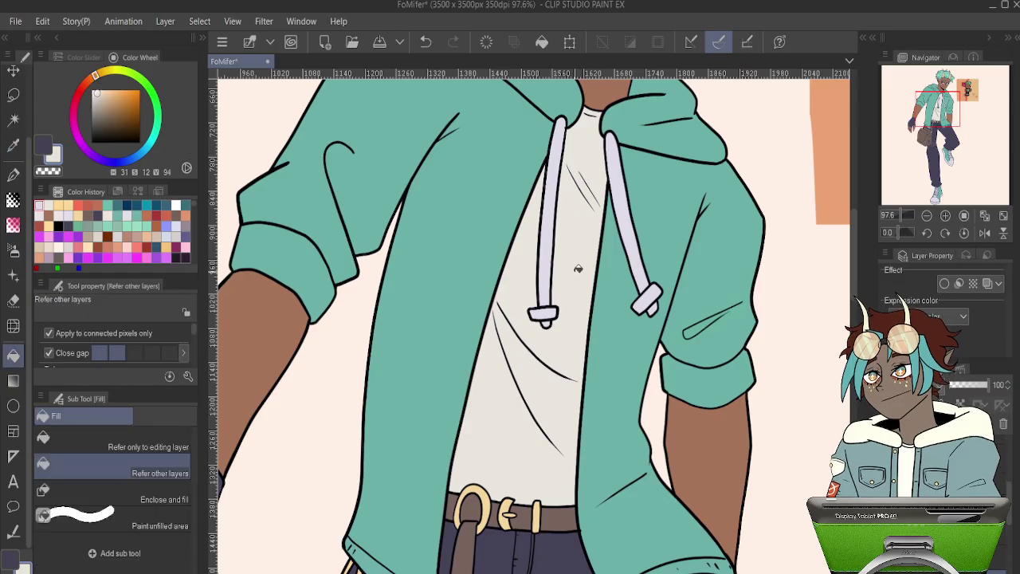
pyautogui.press('o')
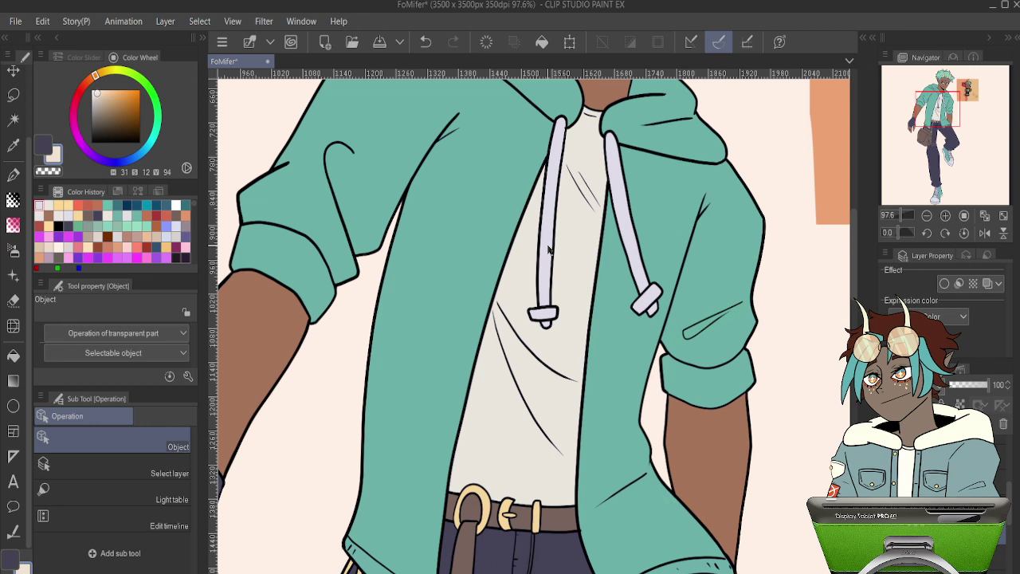
pyautogui.press('g')
pyautogui.press('g')
pyautogui.click(548, 236)
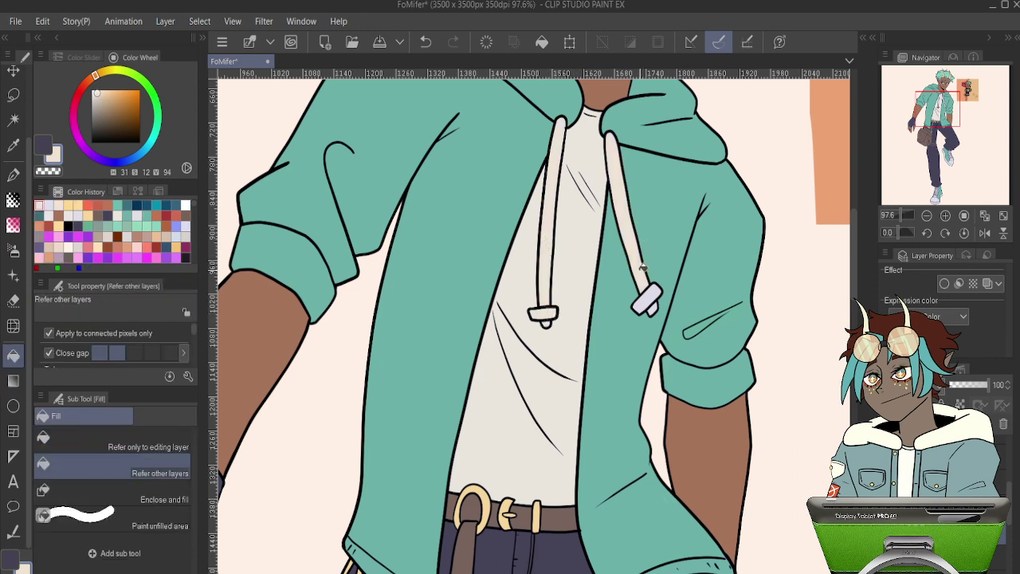
# - Select the shoes' color layer and fill the heel, toe cap and sole of the standing foot's shoe with the warm cream
pyautogui.scroll(-5, 710, 455)
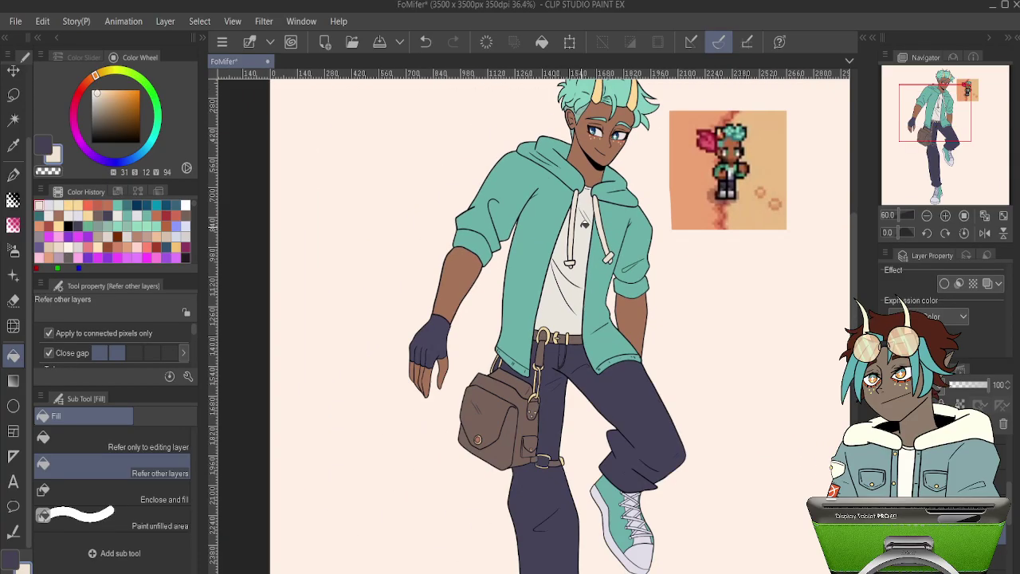
pyautogui.scroll(5, 713, 461)
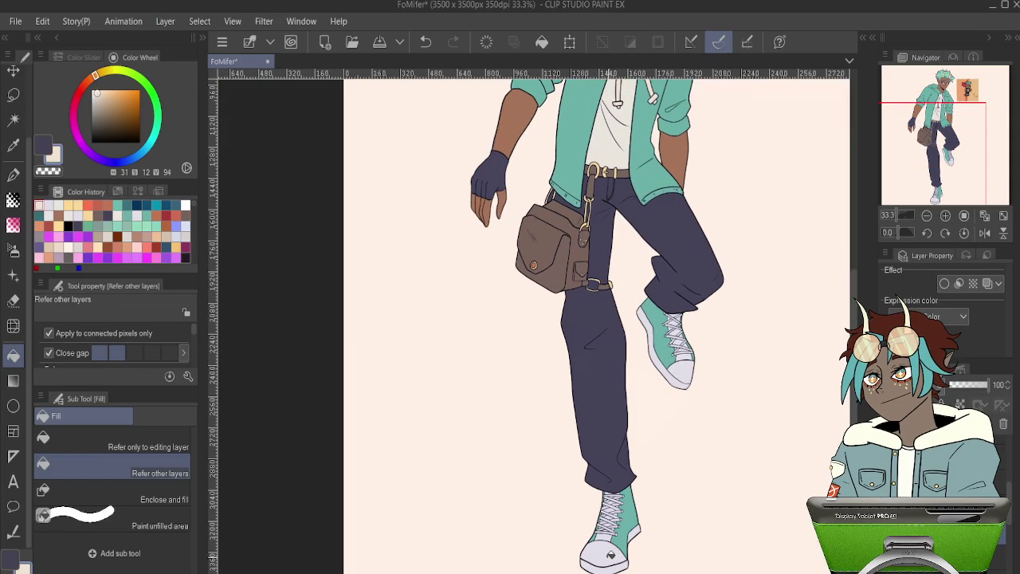
pyautogui.press('o')
pyautogui.scroll(3, 607, 550)
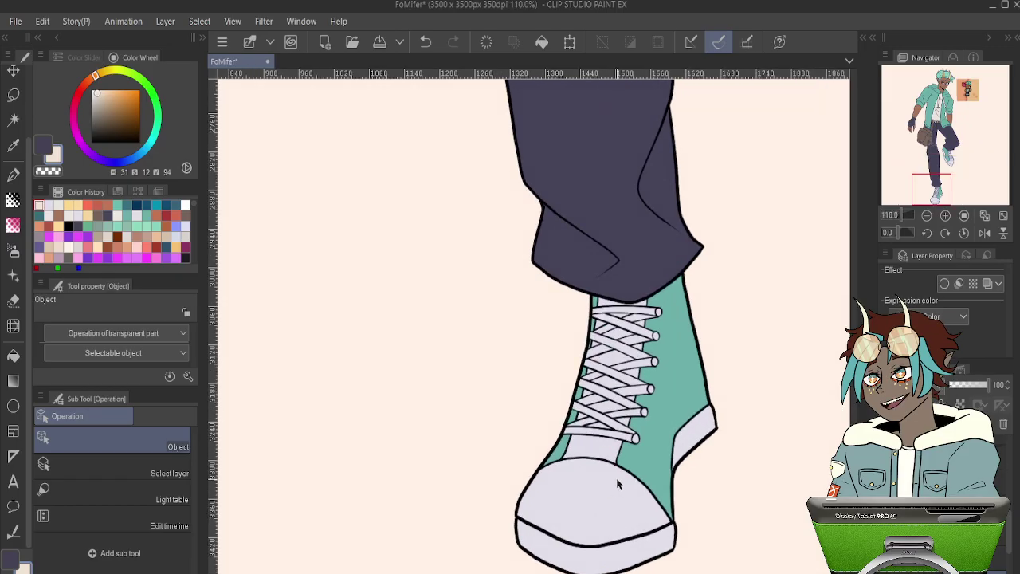
pyautogui.press('g')
pyautogui.press('g')
pyautogui.moveTo(727, 407); pyautogui.dragTo(636, 346)
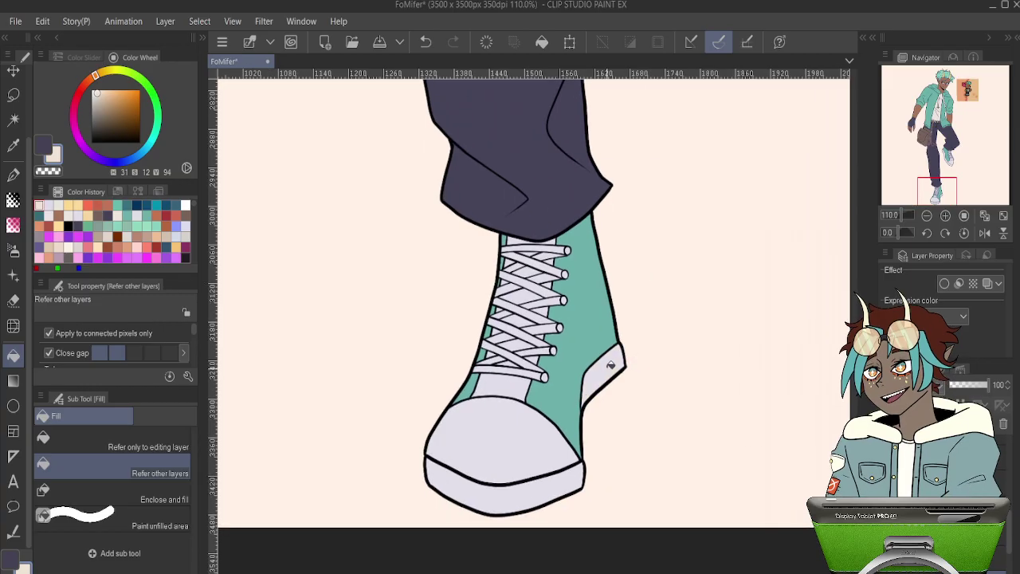
pyautogui.click(609, 361)
pyautogui.click(520, 428)
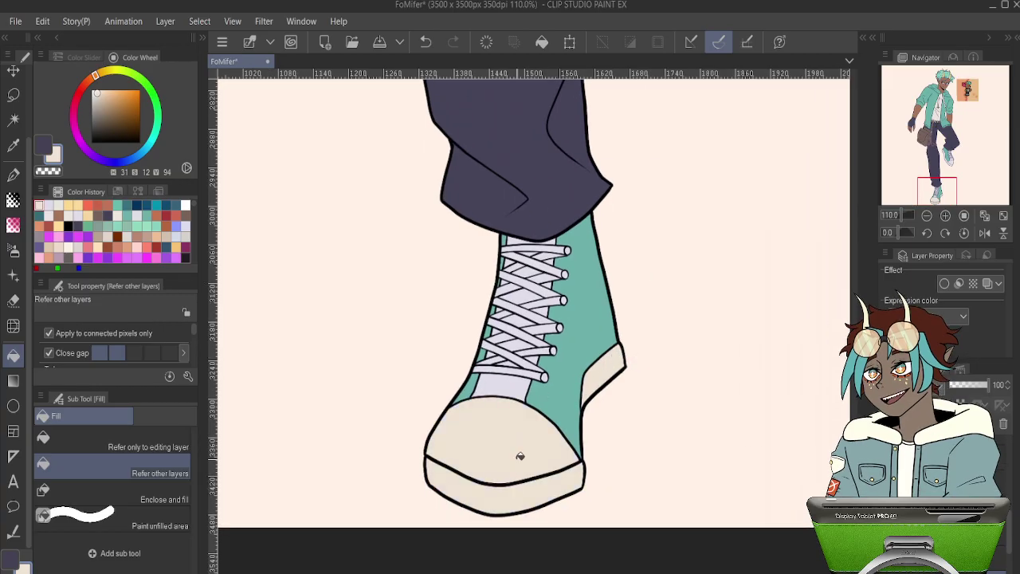
# - Fill the laces and tongue of the standing foot's shoe with the same warm cream
pyautogui.click(534, 250)
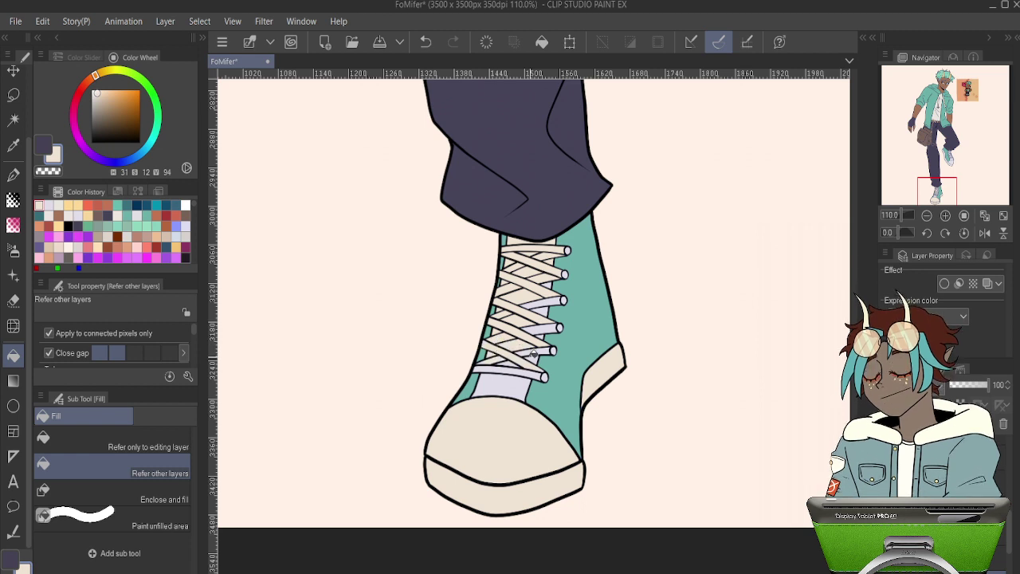
pyautogui.click(545, 306)
pyautogui.click(531, 354)
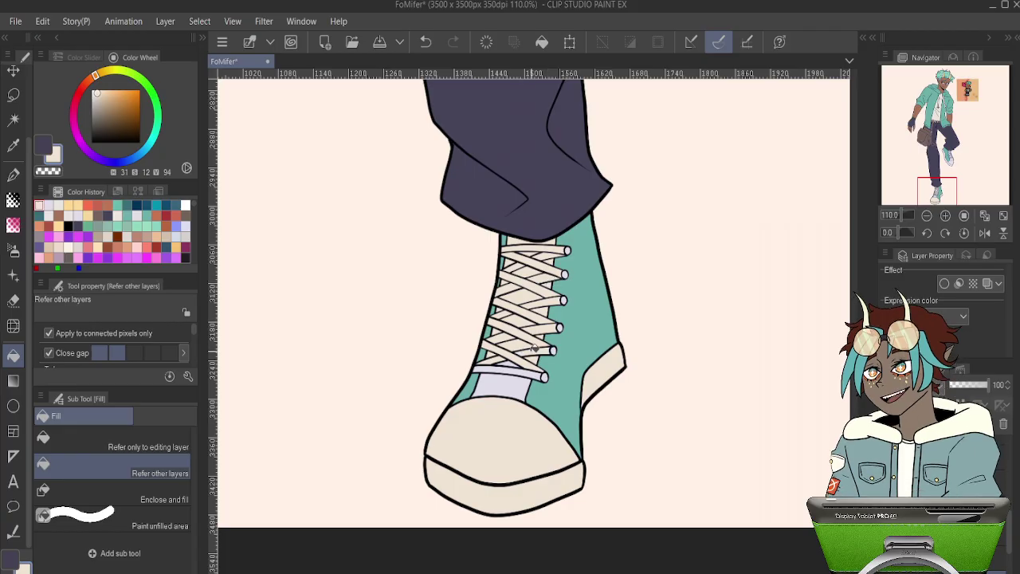
pyautogui.click(512, 370)
pyautogui.click(512, 381)
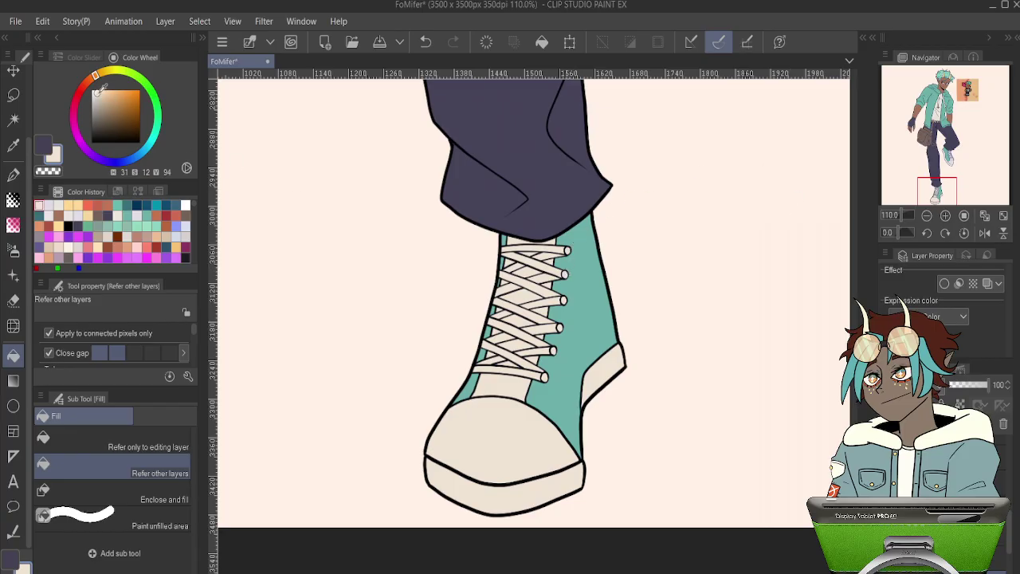
# - Lighten the cream to about H 31, S 7, V 99 and refill the laces of the standing foot's shoe with it
pyautogui.click(97, 89)
pyautogui.click(526, 249)
pyautogui.click(523, 258)
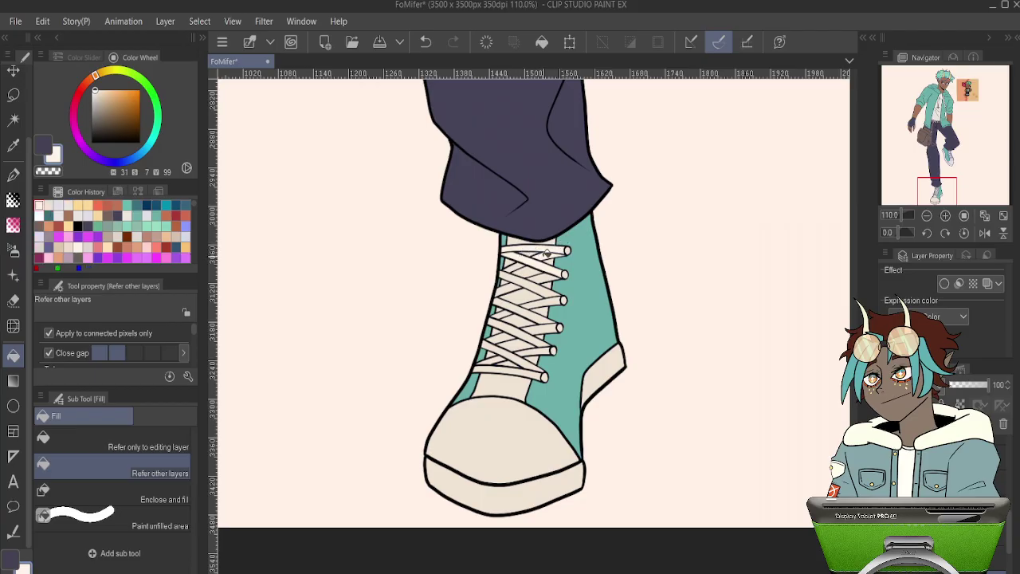
pyautogui.click(515, 266)
pyautogui.click(510, 278)
pyautogui.click(545, 277)
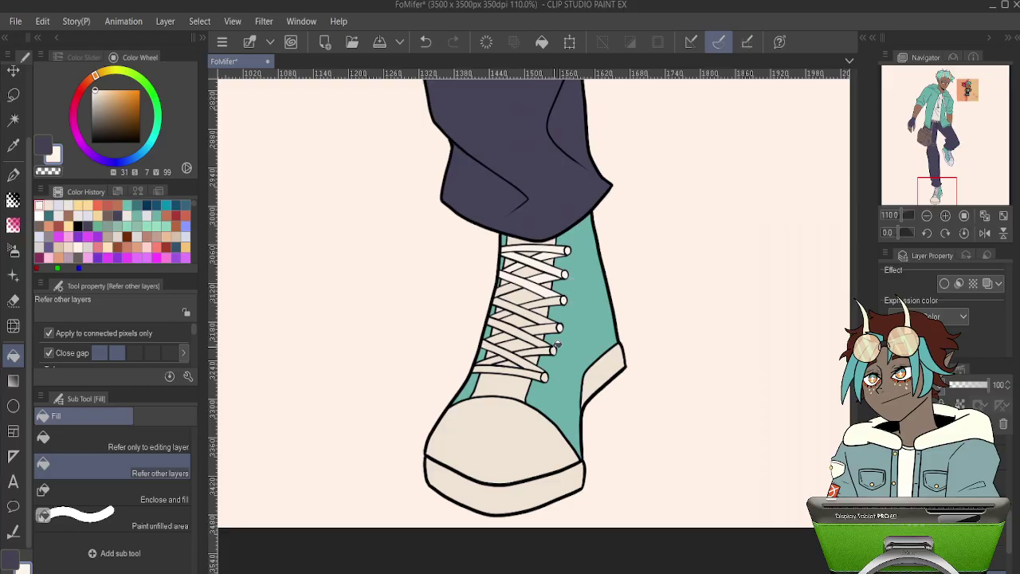
pyautogui.click(501, 353)
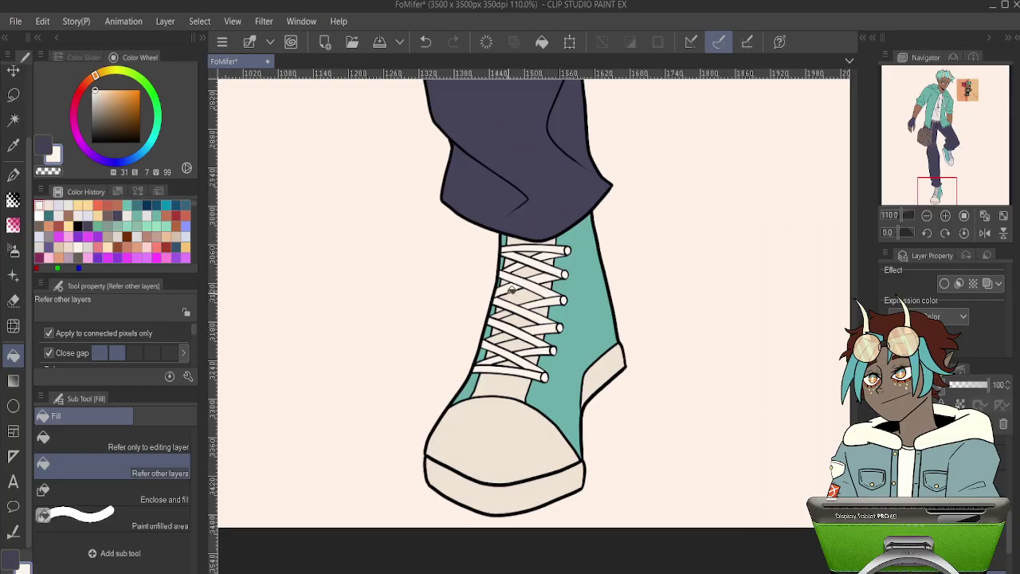
# - Fill all the laces of the raised foot's shoe with the light cream H 31, S 7, V 99
pyautogui.scroll(-5, 661, 254)
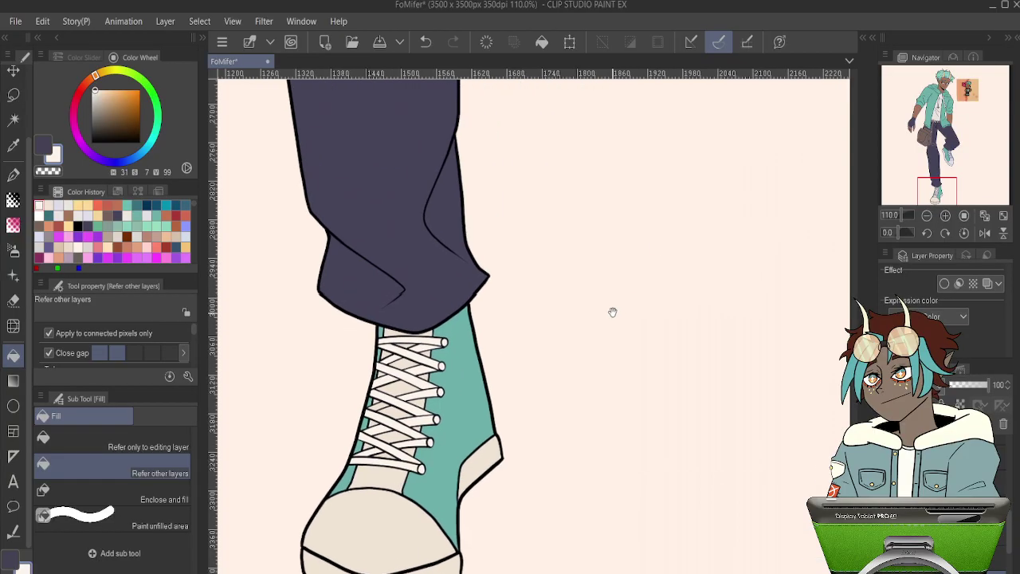
pyautogui.scroll(6, 630, 199)
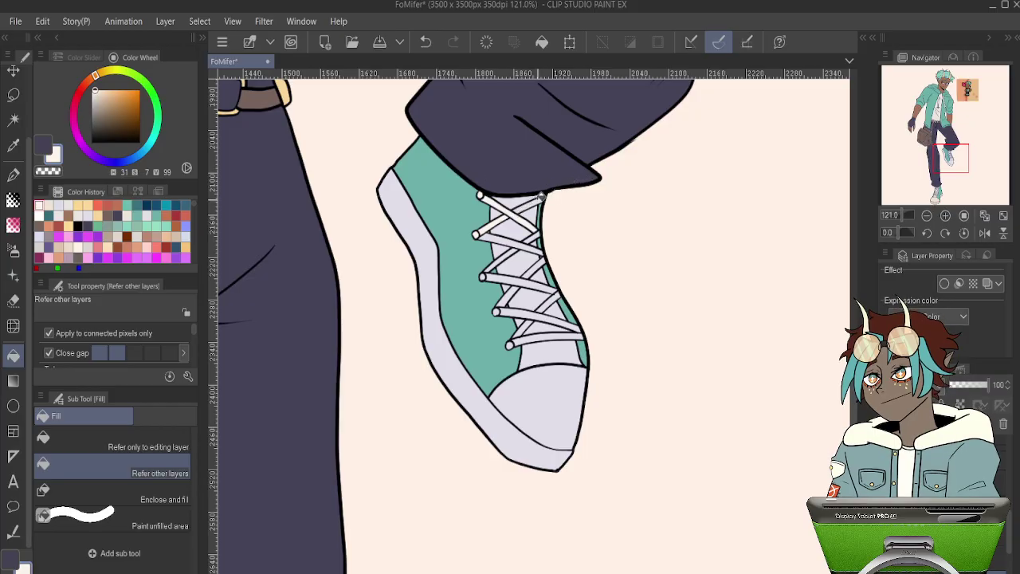
pyautogui.click(526, 244)
pyautogui.click(502, 260)
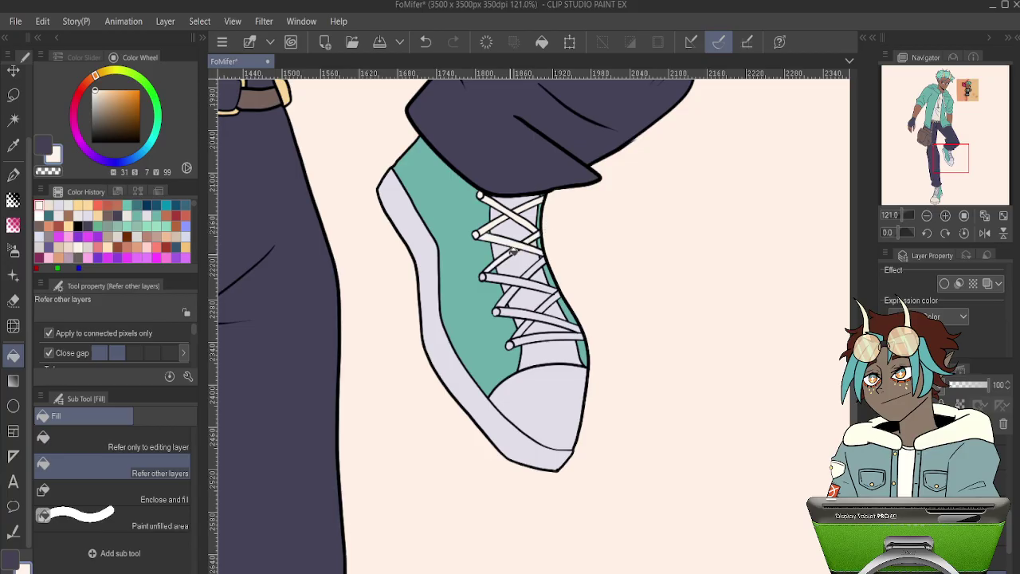
pyautogui.click(518, 280)
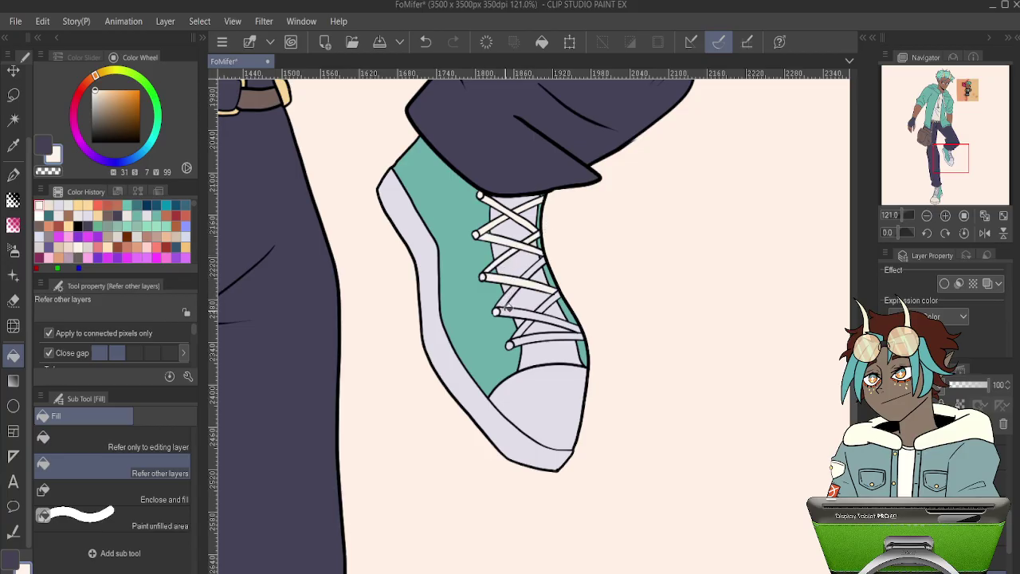
pyautogui.click(519, 327)
pyautogui.click(538, 335)
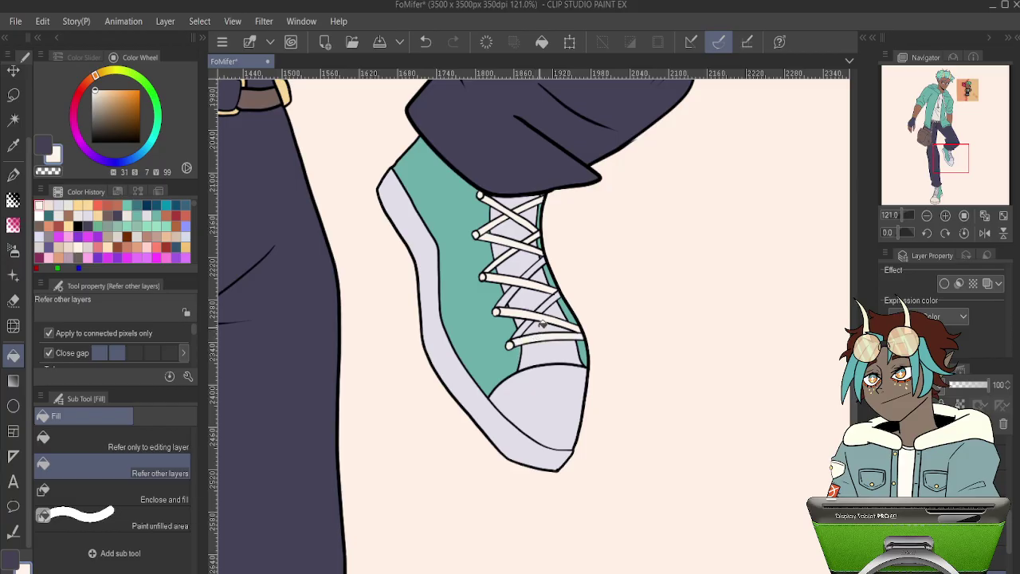
pyautogui.scroll(4, 537, 294)
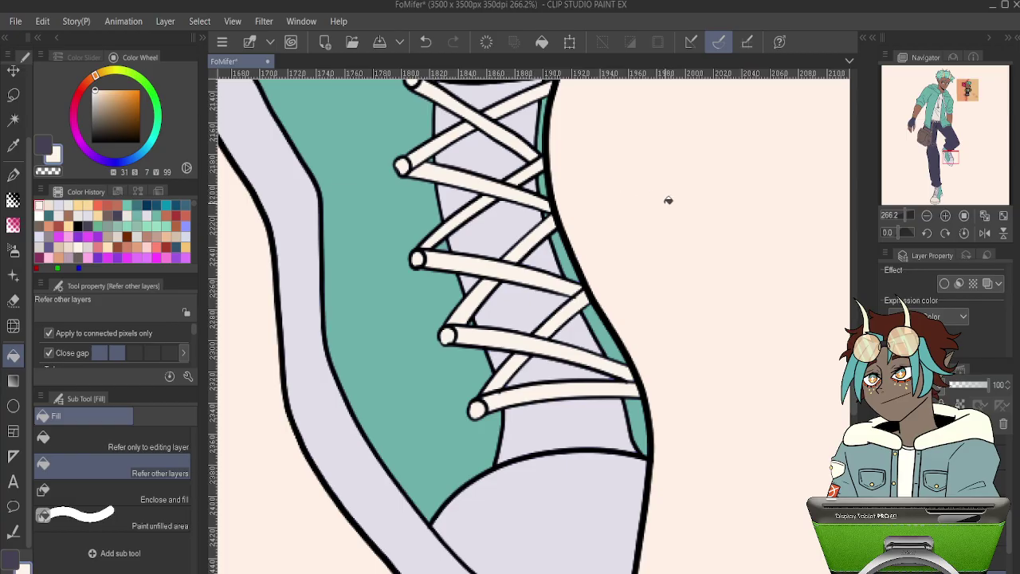
# - Sample the darker cream from the standing shoe's toe cap and fill the raised shoe's sole and toe cap with it
pyautogui.scroll(-4, 668, 200)
pyautogui.scroll(5, 487, 541)
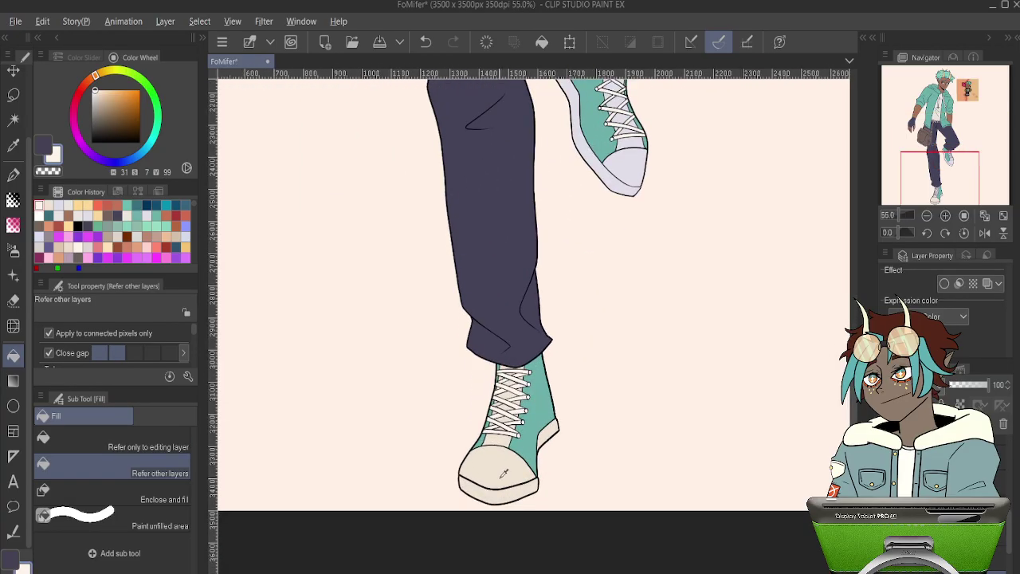
pyautogui.keyDown('alt'); pyautogui.click(503, 471); pyautogui.keyUp('alt')
pyautogui.scroll(9, 626, 155)
pyautogui.moveTo(636, 125); pyautogui.dragTo(583, 367)
pyautogui.click(518, 382)
pyautogui.click(560, 339)
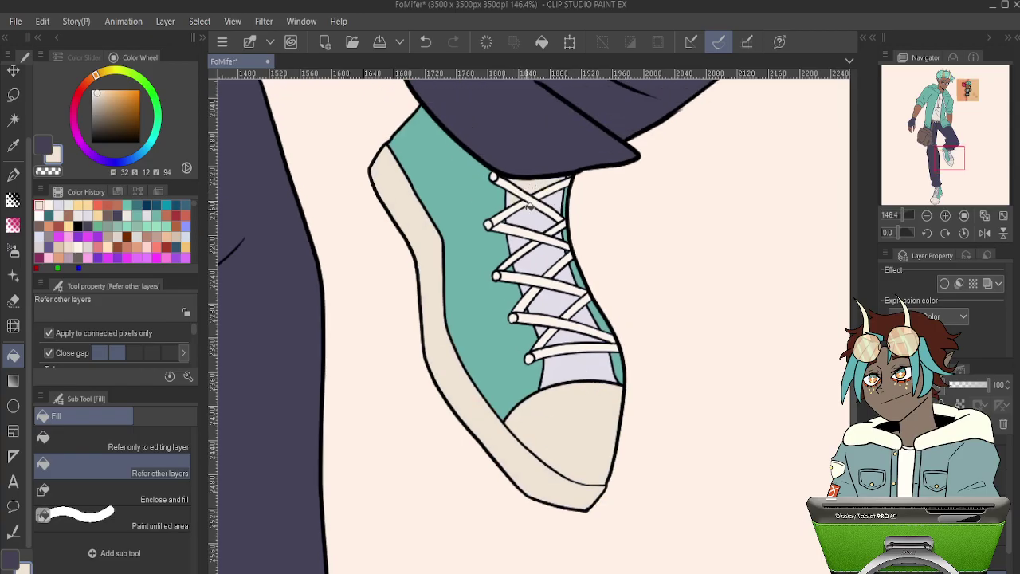
# - Fill the tongue areas between the laces of the raised foot's shoe with the darker cream
pyautogui.click(525, 237)
pyautogui.click(542, 259)
pyautogui.click(531, 289)
pyautogui.click(556, 293)
pyautogui.click(571, 273)
pyautogui.click(584, 312)
pyautogui.click(580, 335)
pyautogui.scroll(-10, 577, 365)
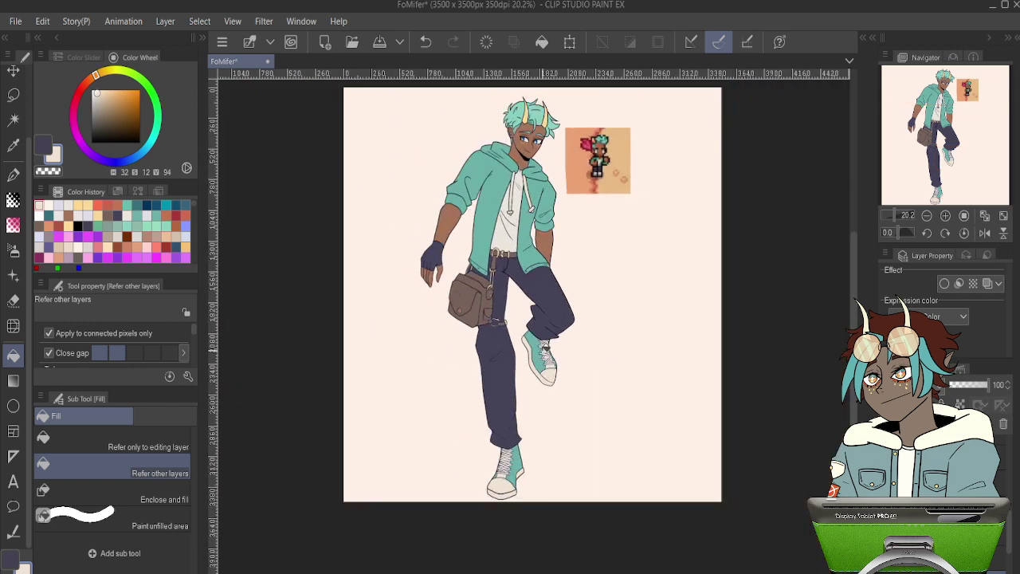
pyautogui.scroll(-2, 543, 348)
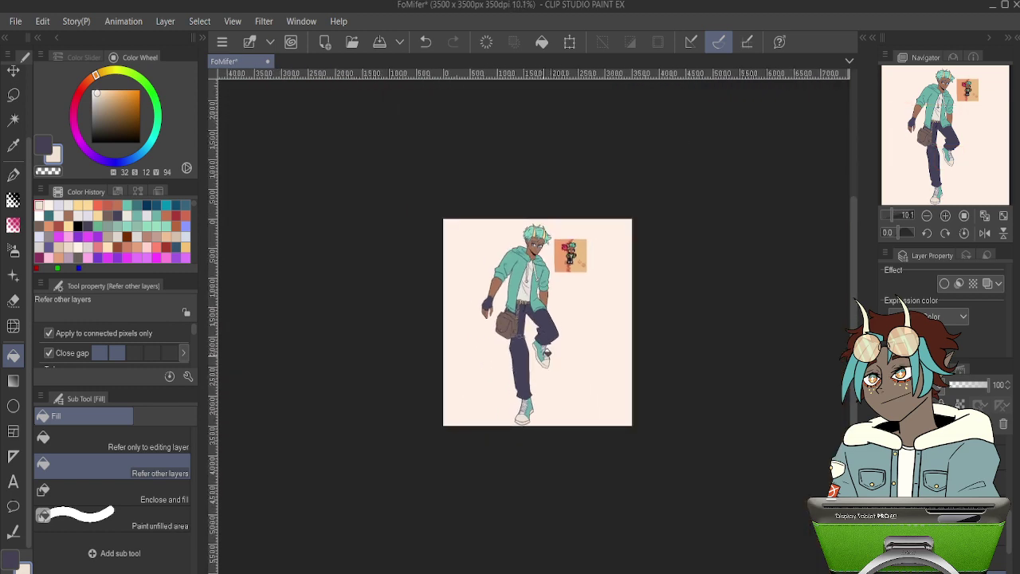
pyautogui.scroll(4, 539, 286)
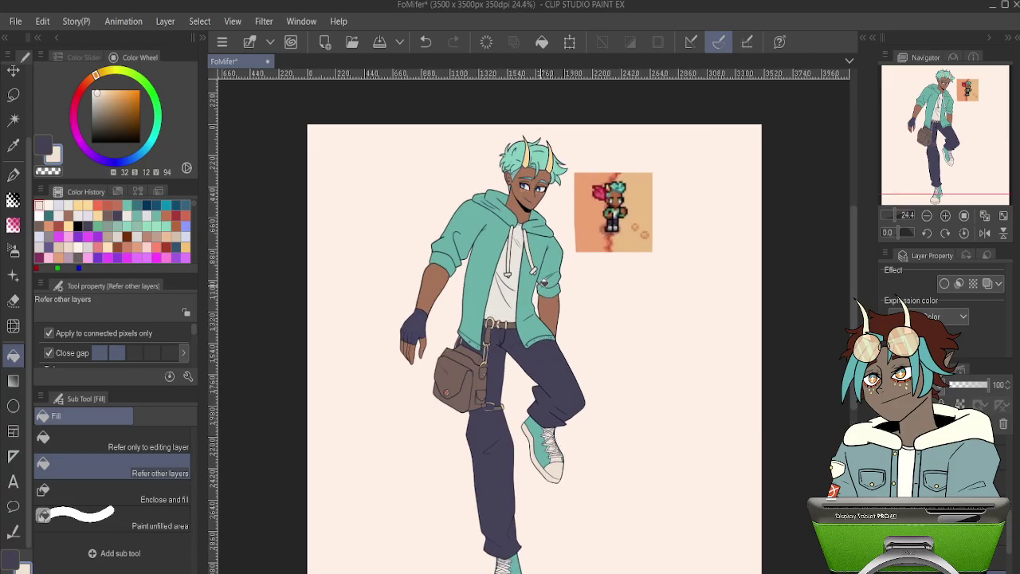
pyautogui.scroll(-1, 544, 281)
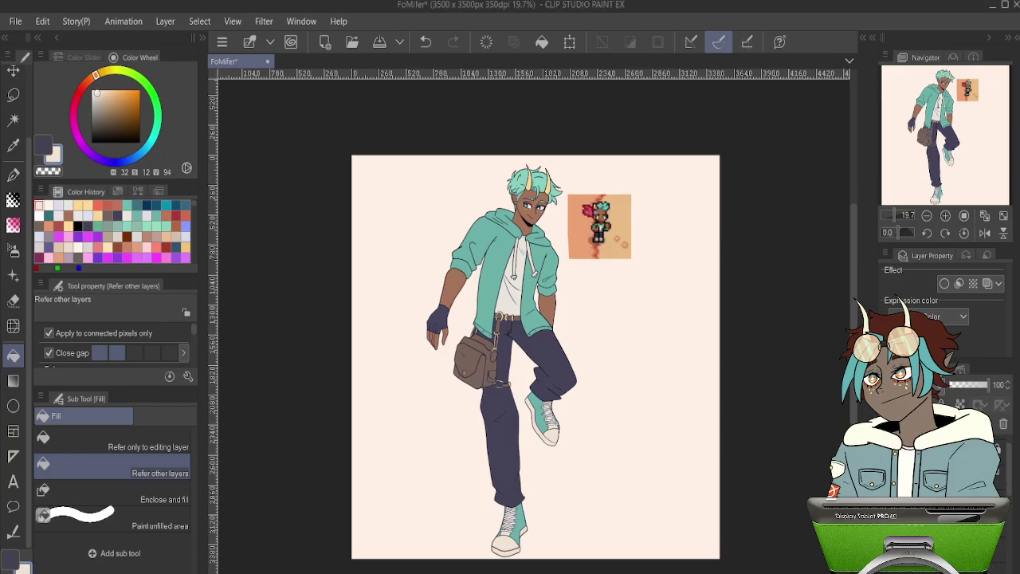
# - Select the layer for the hair highlights, sample the hair's mint, lighten it to H 153, S 16, V 91, and choose the Turnip pen
pyautogui.click(949, 478)
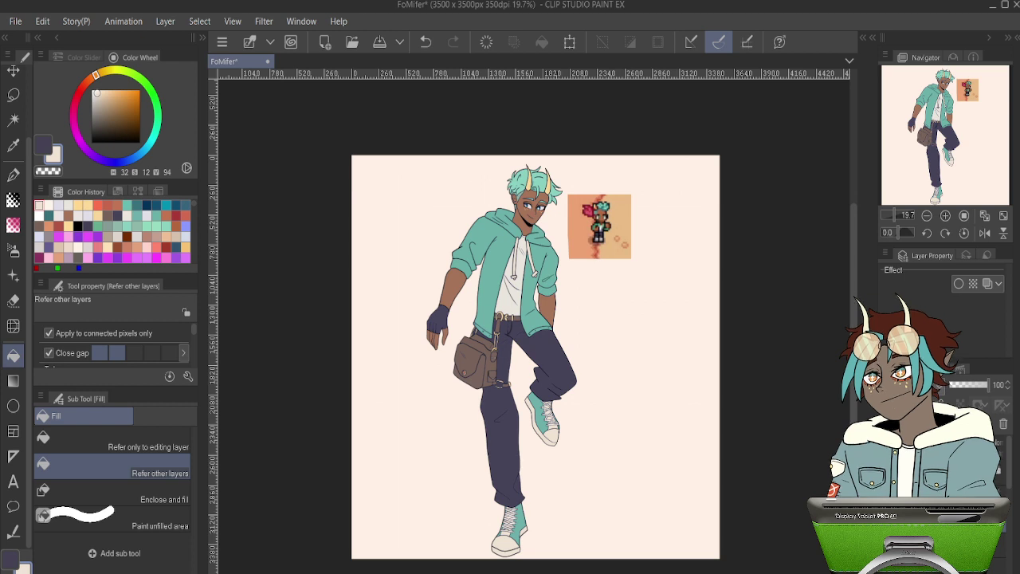
pyautogui.click(968, 565)
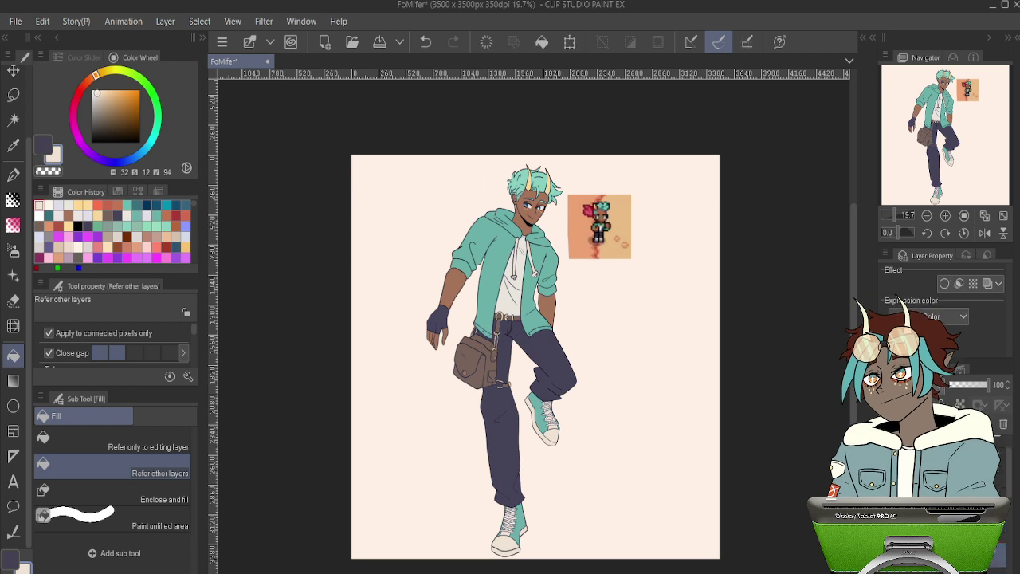
pyautogui.scroll(8, 498, 139)
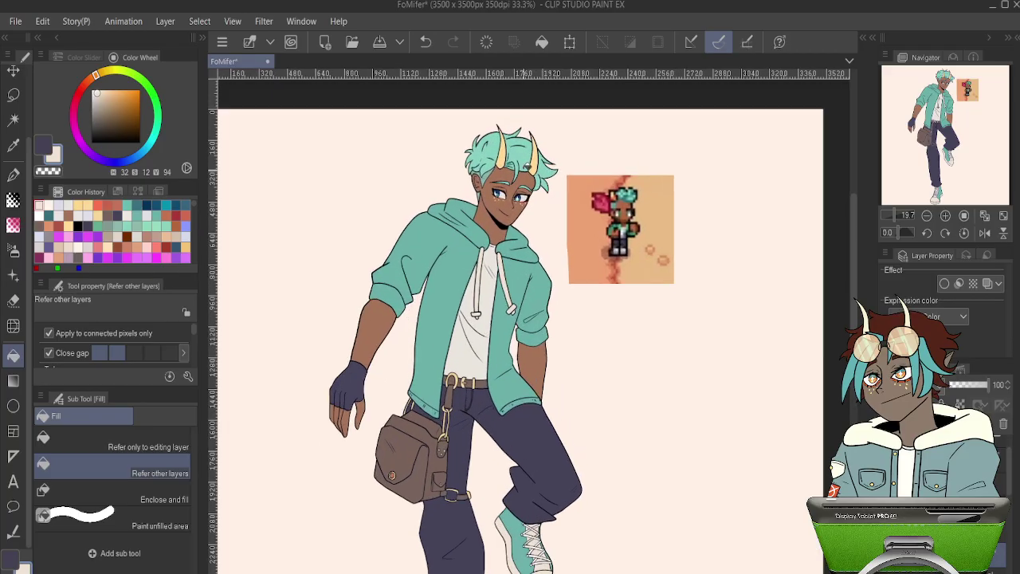
pyautogui.scroll(1, 498, 141)
pyautogui.scroll(1, 550, 156)
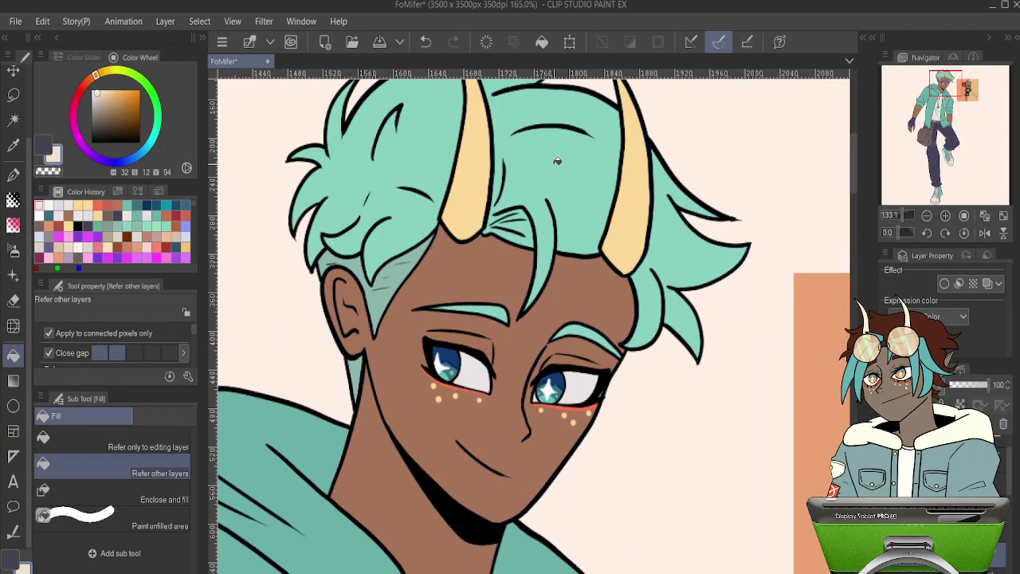
pyautogui.keyDown('alt'); pyautogui.click(557, 161); pyautogui.keyUp('alt')
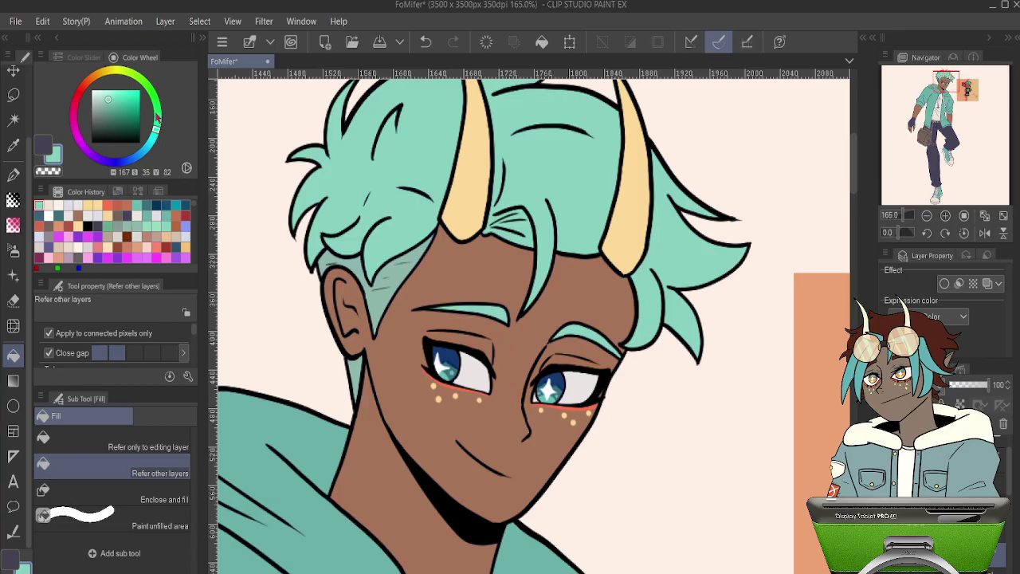
pyautogui.click(99, 94)
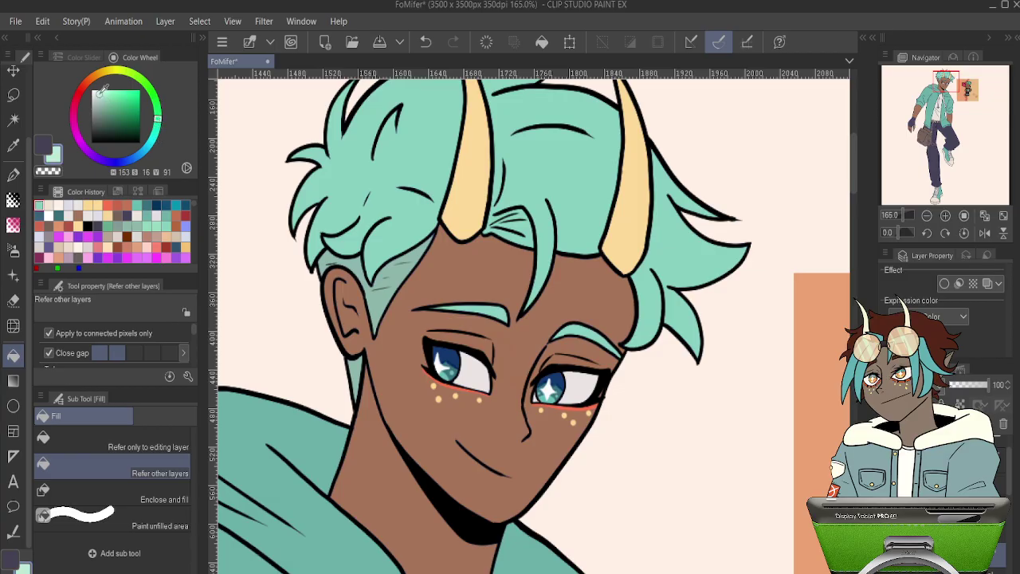
pyautogui.moveTo(561, 282); pyautogui.dragTo(601, 386)
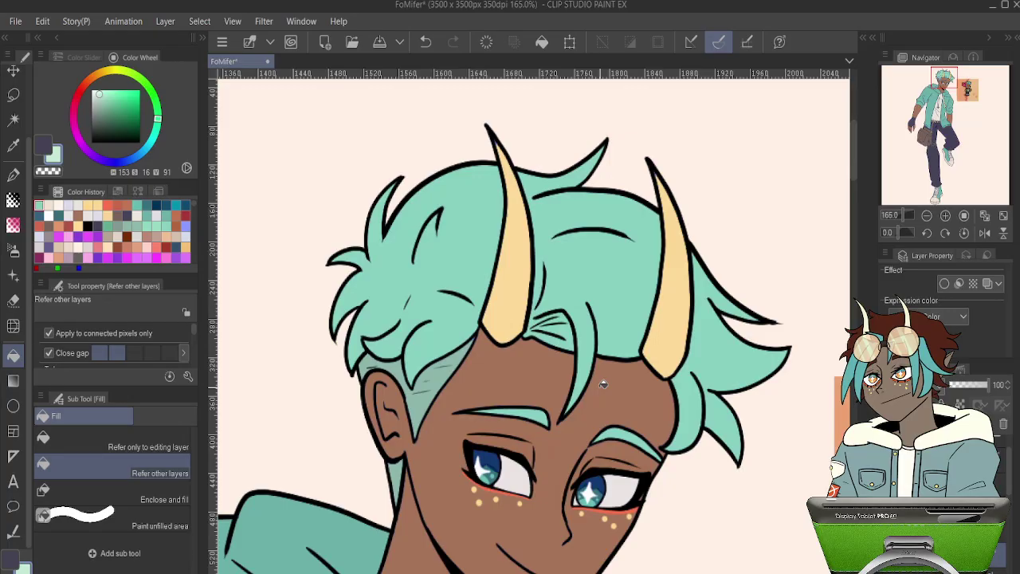
pyautogui.press('p')
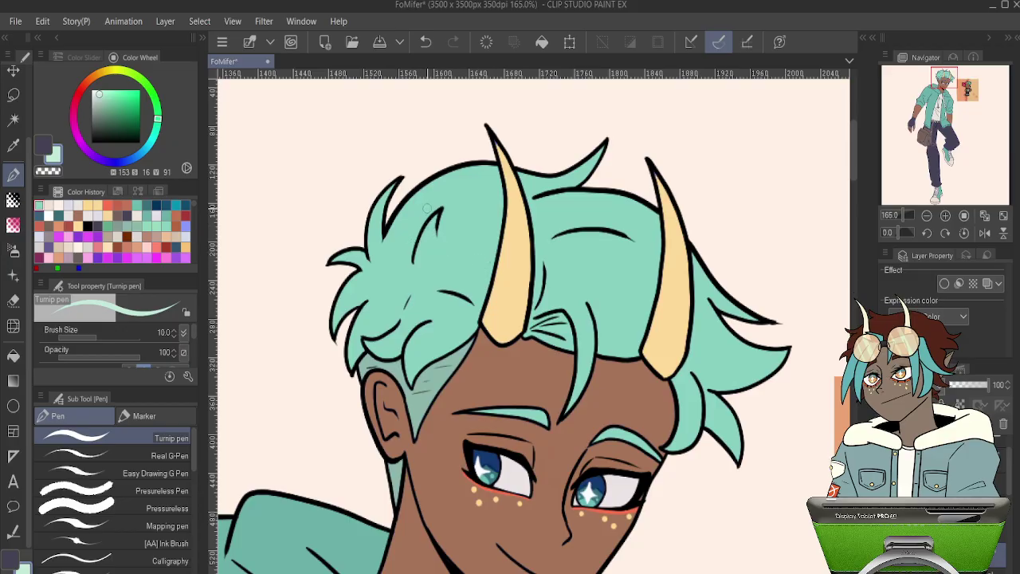
pyautogui.moveTo(461, 260); pyautogui.dragTo(717, 321)
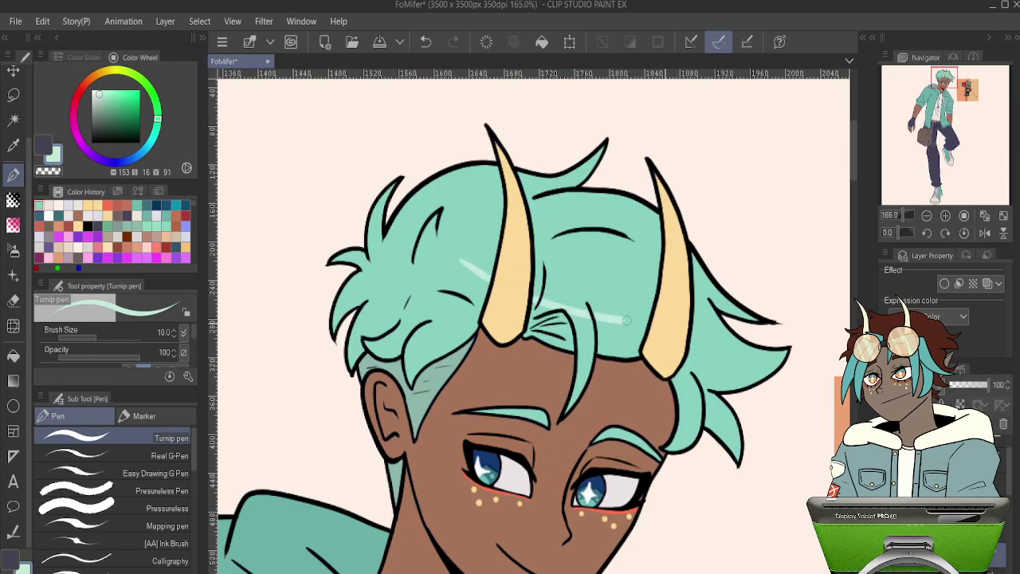
pyautogui.hotkey('ctrl', 'z')
pyautogui.moveTo(465, 252)
pyautogui.mouseDown()
pyautogui.moveTo(570, 303)
pyautogui.moveTo(739, 308)
pyautogui.mouseUp()
pyautogui.moveTo(467, 253)
pyautogui.mouseDown()
pyautogui.moveTo(558, 308)
pyautogui.moveTo(741, 319)
pyautogui.mouseUp()
pyautogui.hotkey('ctrl', 'z')
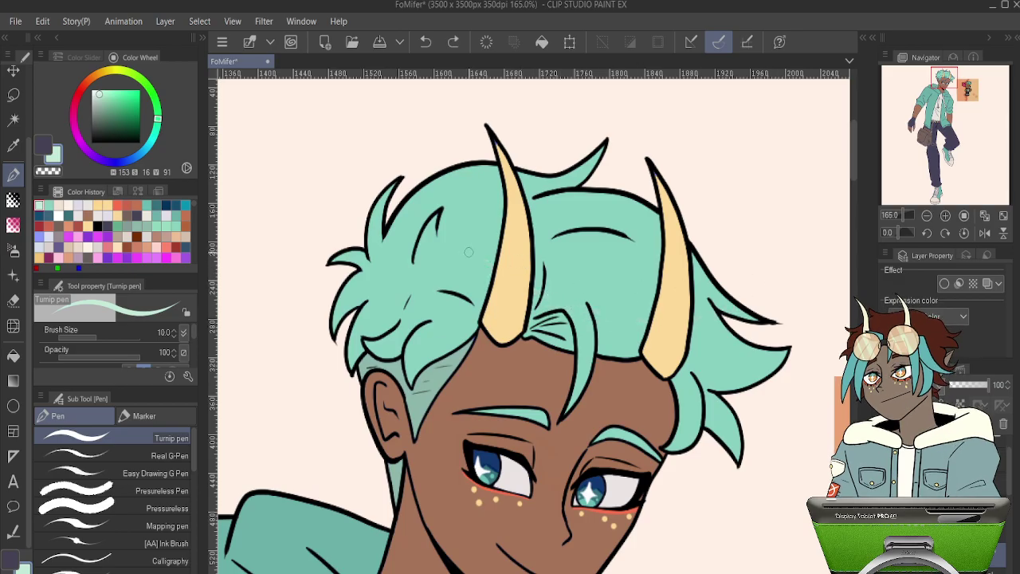
pyautogui.hotkey('ctrl', 'z')
# - Paint a curved light mint highlight band across the crown of the hair, passing behind both horns
pyautogui.moveTo(456, 239)
pyautogui.mouseDown()
pyautogui.moveTo(529, 285)
pyautogui.moveTo(729, 307)
pyautogui.mouseUp()
pyautogui.moveTo(458, 245)
pyautogui.mouseDown()
pyautogui.moveTo(502, 281)
pyautogui.moveTo(606, 322)
pyautogui.moveTo(745, 314)
pyautogui.mouseUp()
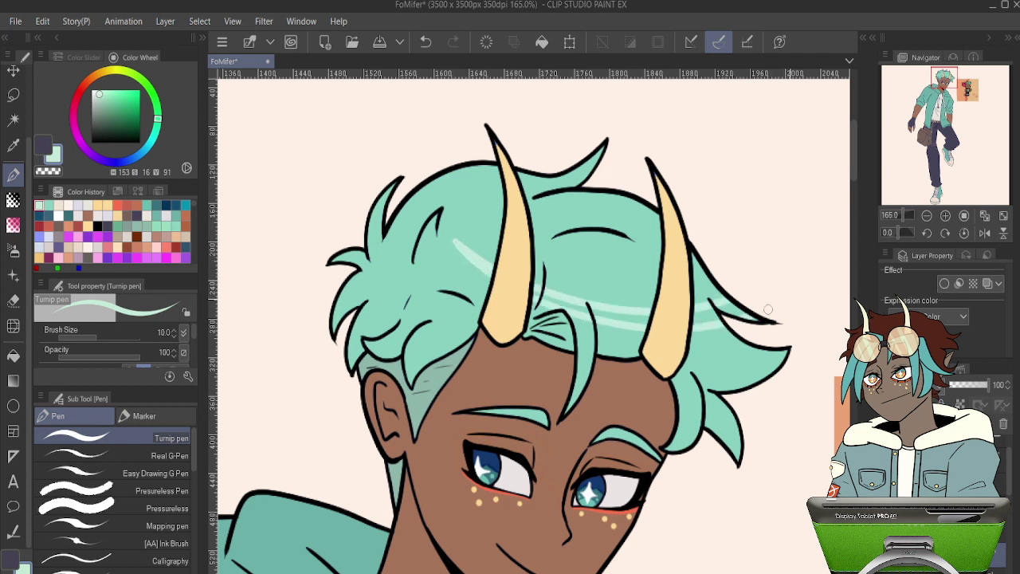
pyautogui.hotkey('ctrl', 'z')
pyautogui.moveTo(448, 238)
pyautogui.mouseDown()
pyautogui.moveTo(550, 303)
pyautogui.moveTo(745, 314)
pyautogui.mouseUp()
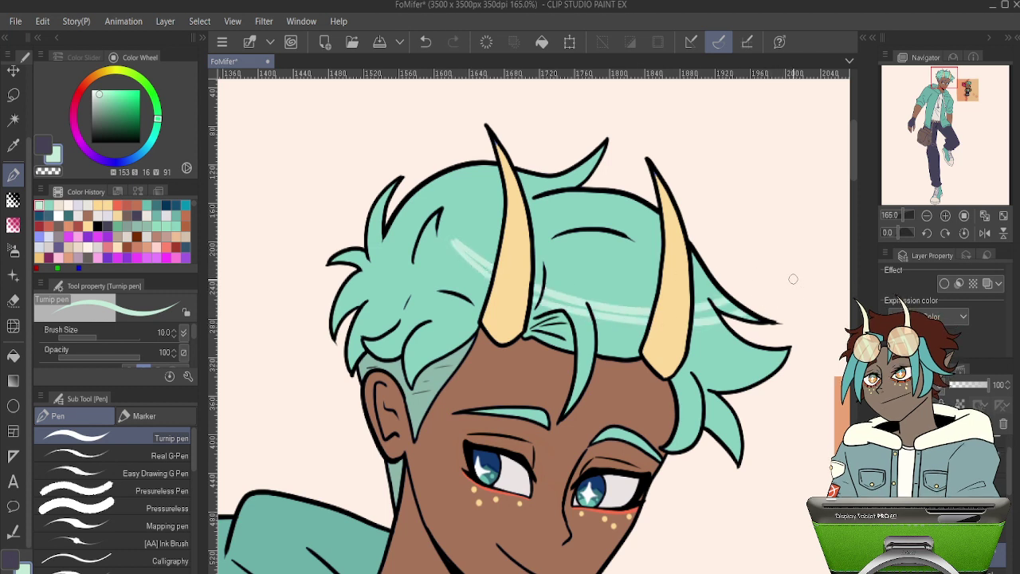
pyautogui.hotkey('ctrl', 'z')
pyautogui.moveTo(456, 239)
pyautogui.mouseDown()
pyautogui.moveTo(495, 273)
pyautogui.moveTo(603, 317)
pyautogui.moveTo(733, 307)
pyautogui.mouseUp()
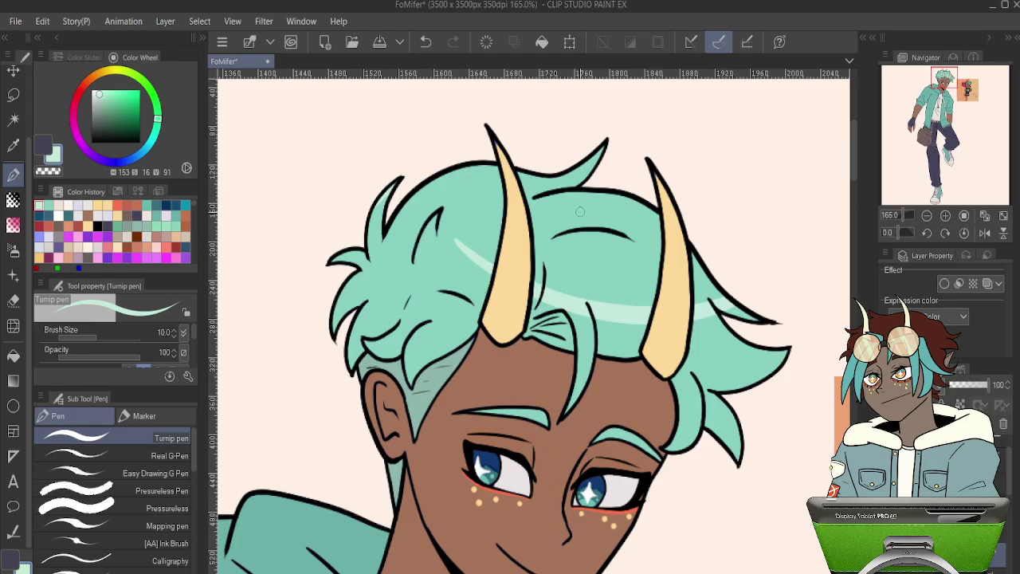
pyautogui.moveTo(756, 322)
pyautogui.mouseDown()
pyautogui.moveTo(695, 252)
pyautogui.moveTo(752, 325)
pyautogui.mouseUp()
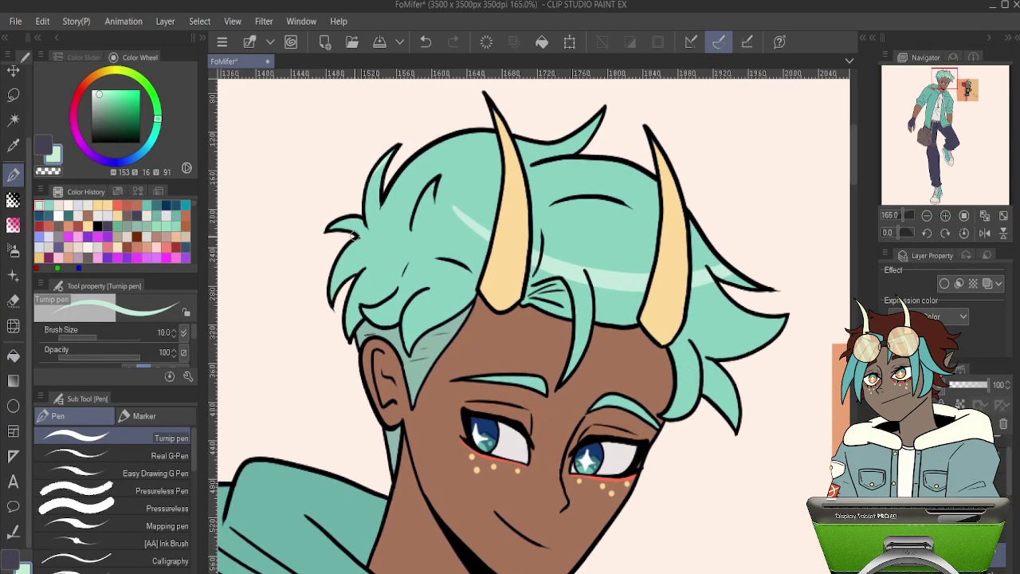
pyautogui.hotkey('ctrl', 'z')
pyautogui.press('e')
pyautogui.moveTo(379, 169); pyautogui.dragTo(395, 148)
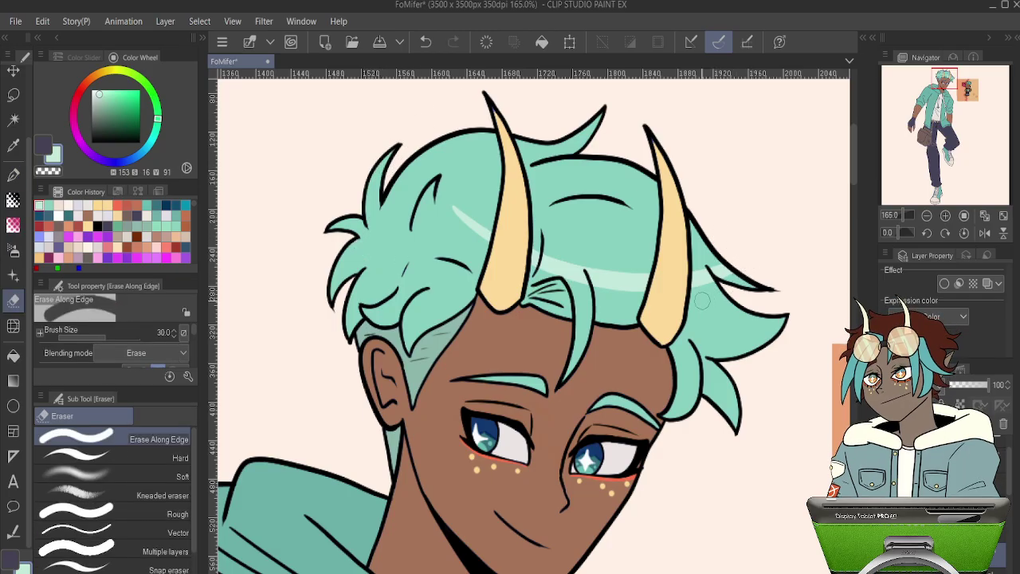
pyautogui.press('p')
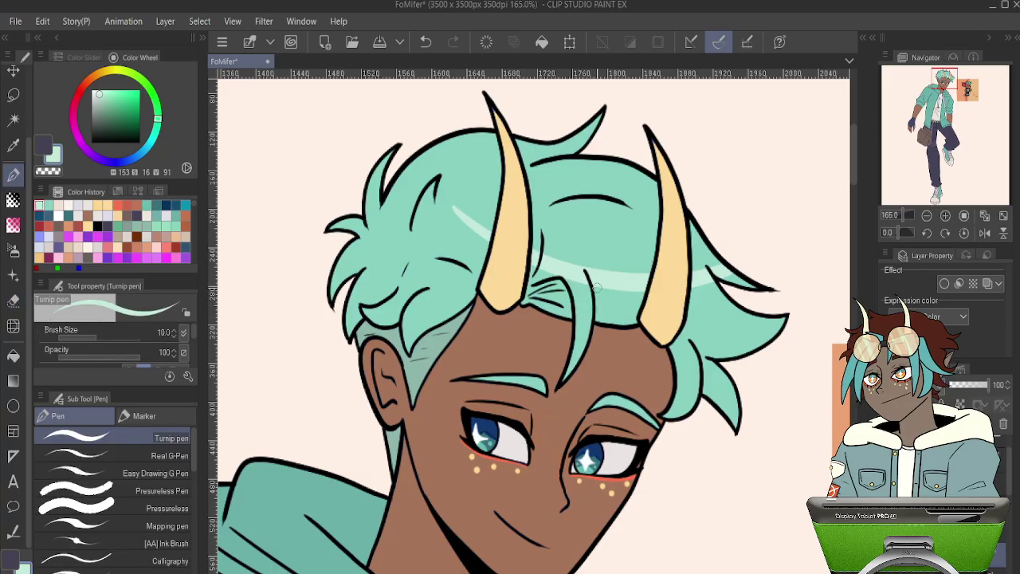
pyautogui.moveTo(583, 279); pyautogui.dragTo(585, 353)
pyautogui.hotkey('ctrl', 'z')
pyautogui.hotkey('ctrl', 'z')
pyautogui.moveTo(577, 315)
pyautogui.mouseDown()
pyautogui.moveTo(605, 333)
pyautogui.moveTo(592, 345)
pyautogui.mouseUp()
pyautogui.hotkey('ctrl', 'z')
pyautogui.hotkey('ctrl', 'z')
pyautogui.hotkey('ctrl', 'z')
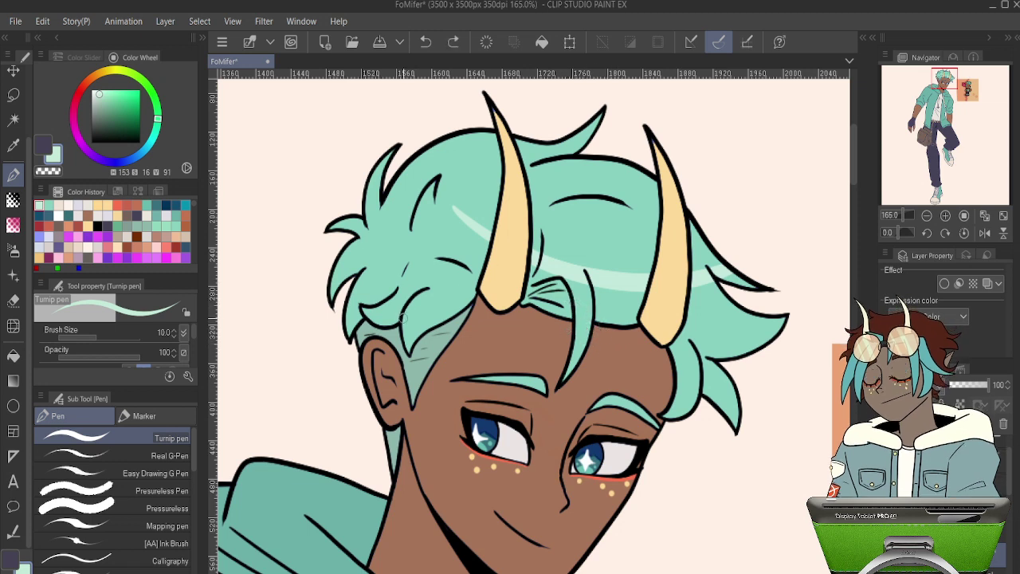
# - Paint light mint highlights on the outer tufts and the lock above the ear, and along the lock falling over the forehead
pyautogui.moveTo(428, 293)
pyautogui.mouseDown()
pyautogui.moveTo(401, 332)
pyautogui.moveTo(426, 292)
pyautogui.moveTo(404, 331)
pyautogui.moveTo(417, 298)
pyautogui.mouseUp()
pyautogui.hotkey('ctrl', 'z')
pyautogui.hotkey('ctrl', 'z')
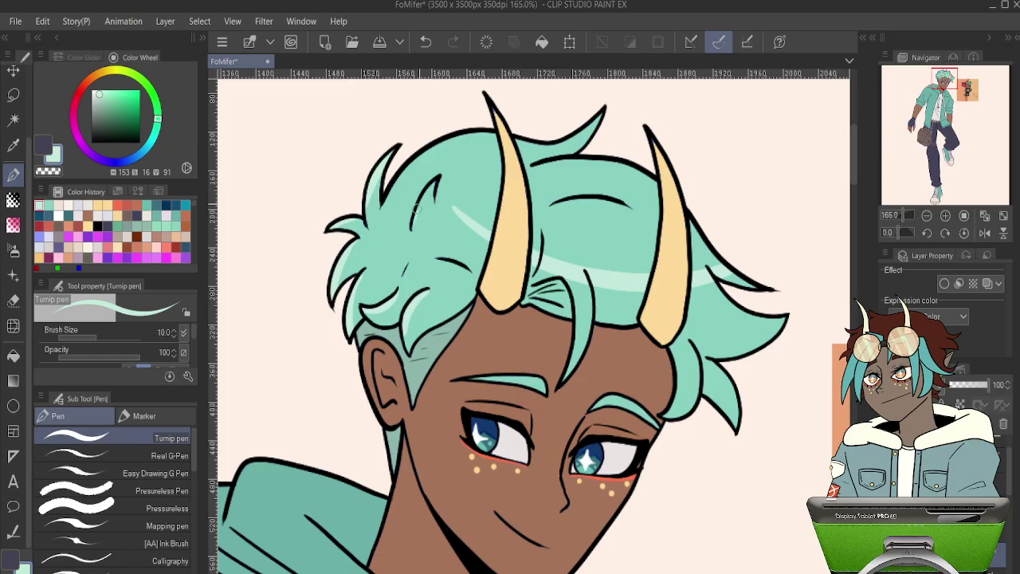
pyautogui.moveTo(571, 277)
pyautogui.mouseDown()
pyautogui.moveTo(575, 342)
pyautogui.moveTo(565, 373)
pyautogui.mouseUp()
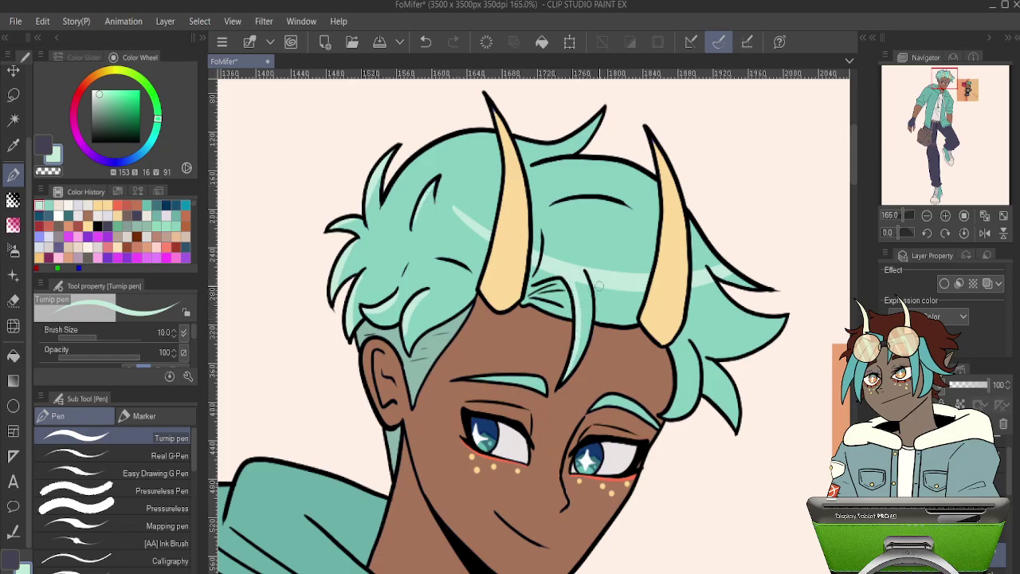
# - Add light mint highlights to the top of the hair, its upward tip, and the locks beside the far temple
pyautogui.moveTo(549, 201); pyautogui.dragTo(627, 200)
pyautogui.moveTo(544, 149); pyautogui.dragTo(602, 110)
pyautogui.moveTo(676, 358)
pyautogui.mouseDown()
pyautogui.moveTo(618, 255)
pyautogui.moveTo(612, 315)
pyautogui.mouseUp()
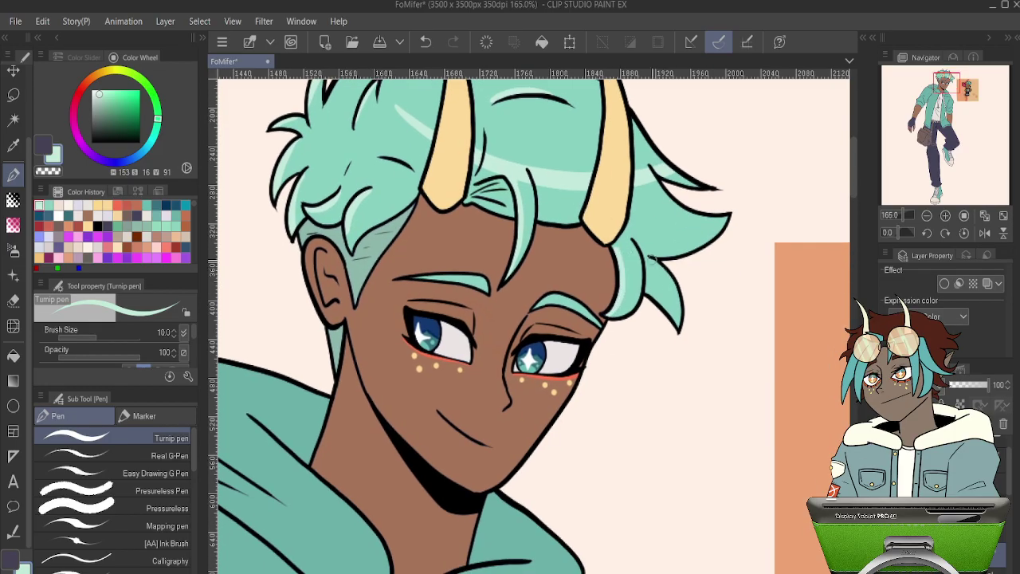
pyautogui.moveTo(668, 197); pyautogui.dragTo(721, 215)
pyautogui.moveTo(652, 263); pyautogui.dragTo(678, 331)
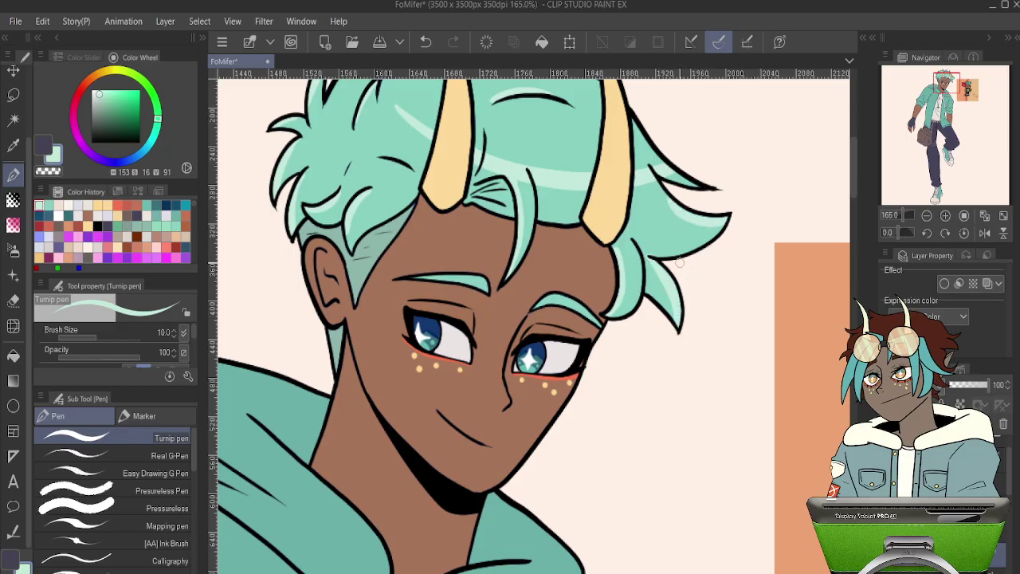
# - Lower the hair highlight layer's opacity to 88%
pyautogui.scroll(-7, 628, 286)
pyautogui.scroll(4, 610, 239)
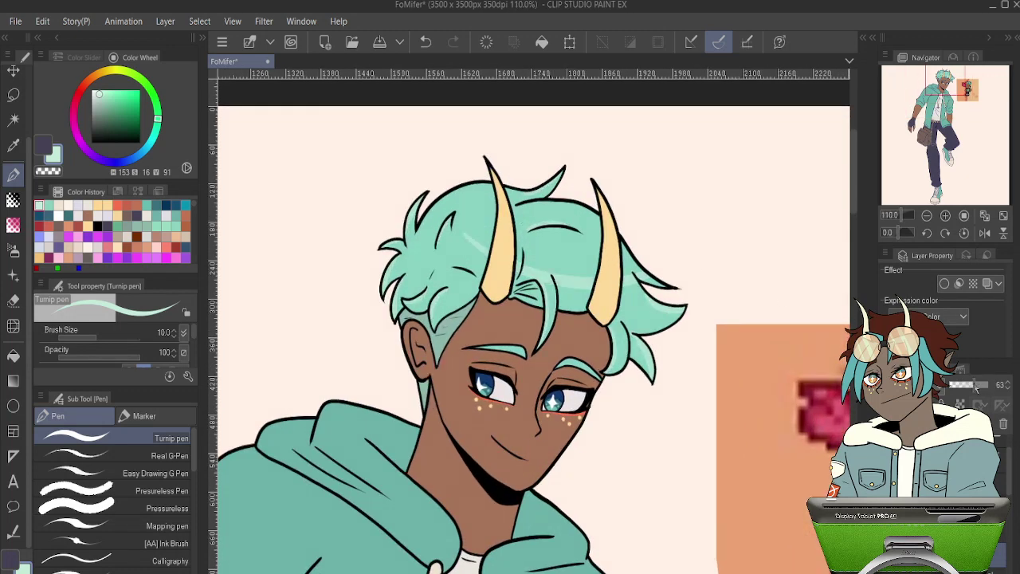
pyautogui.moveTo(1006, 384); pyautogui.dragTo(978, 385)
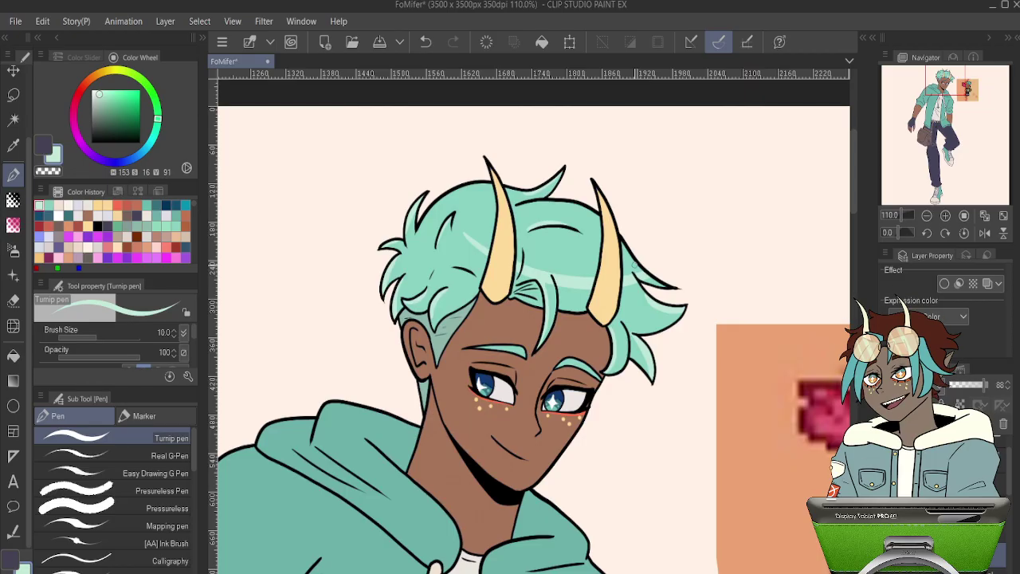
# - Set up a shading layer over the character's flat colors and choose a dark blue shadow color (H 228, S 56, V 38)
pyautogui.scroll(1, 636, 269)
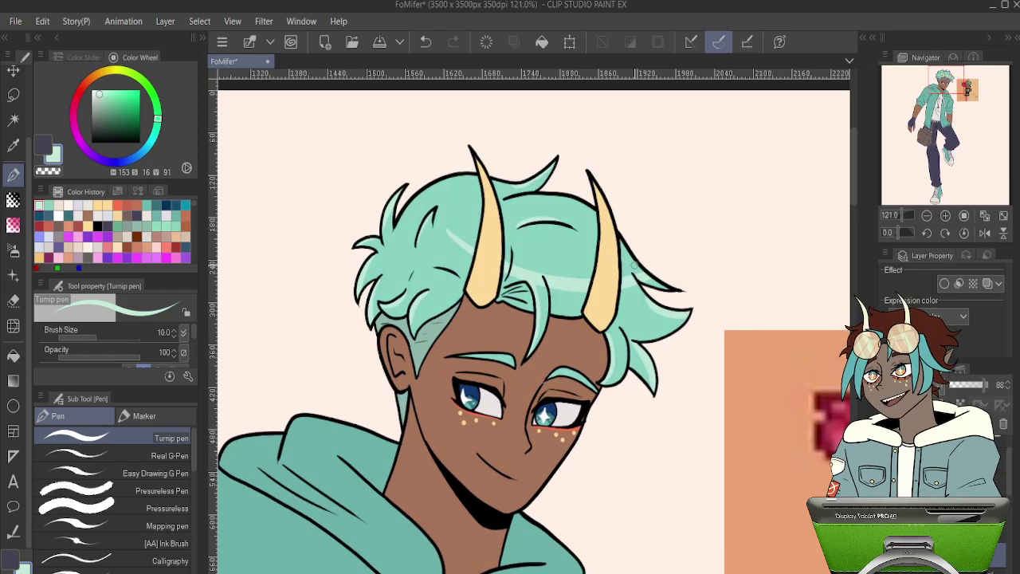
pyautogui.scroll(-5, 633, 266)
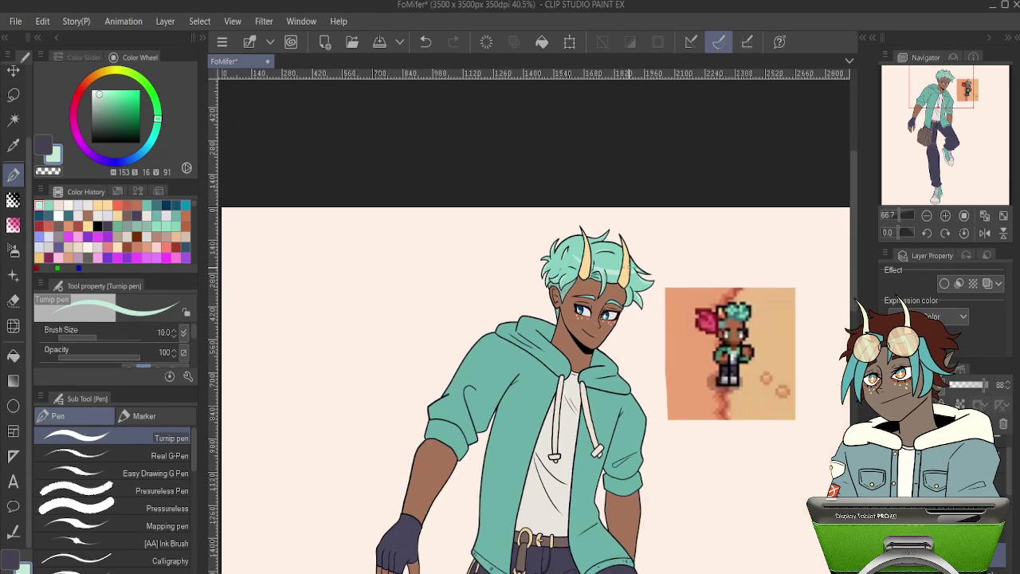
pyautogui.scroll(4, 613, 391)
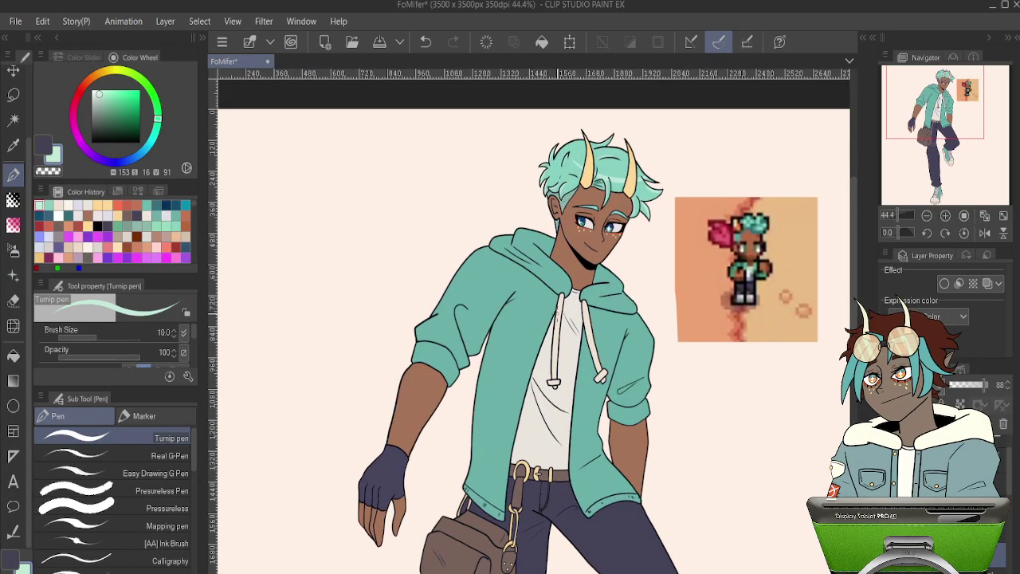
pyautogui.scroll(-3, 771, 396)
pyautogui.scroll(3, 705, 362)
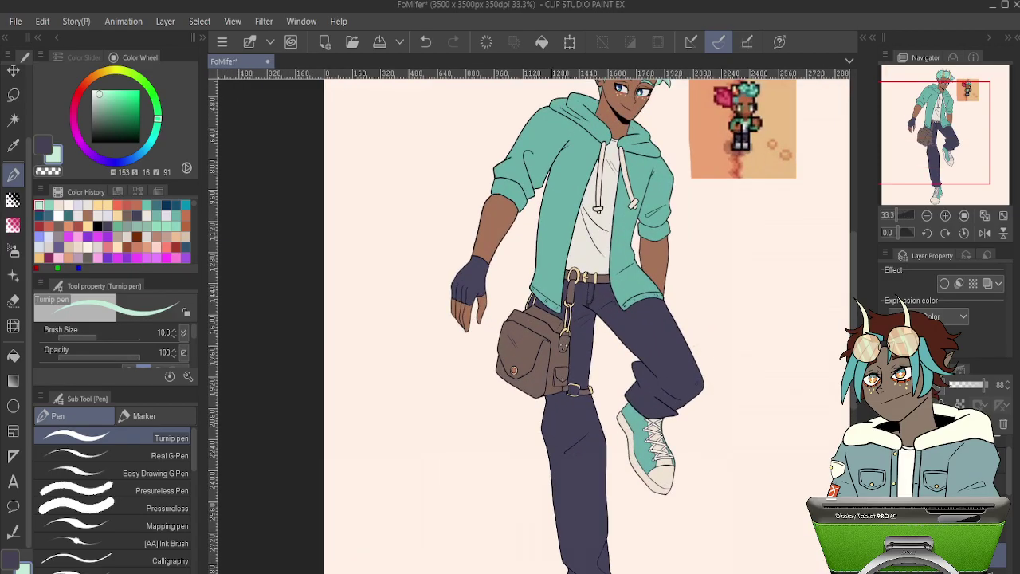
pyautogui.click(996, 531)
pyautogui.scroll(-1, 547, 325)
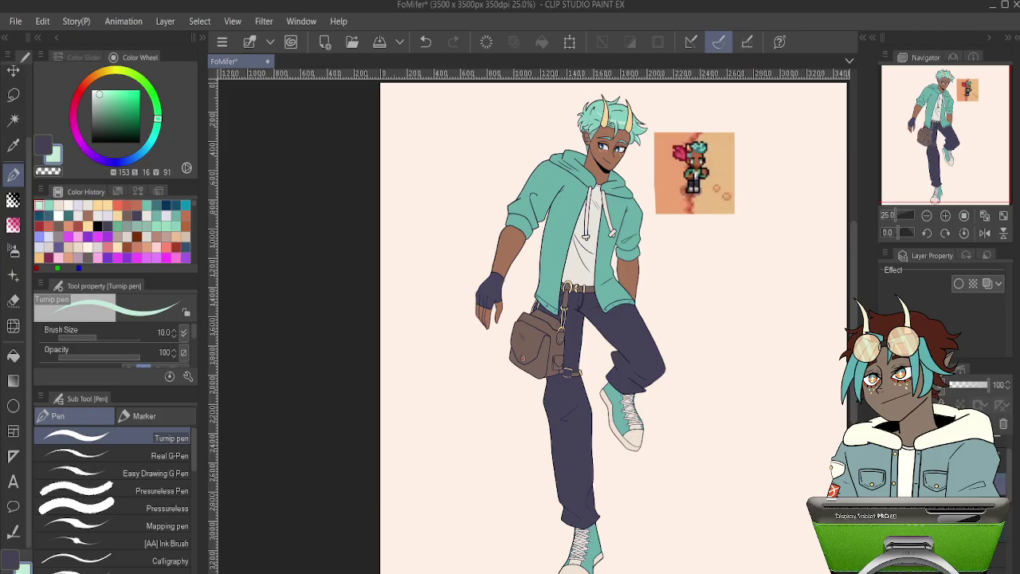
pyautogui.click(956, 484)
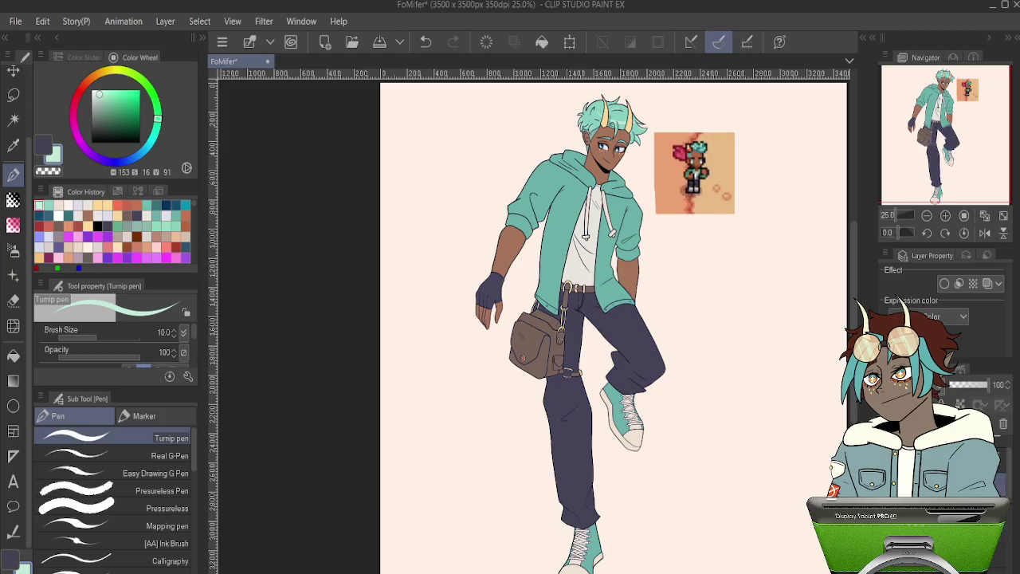
pyautogui.keyDown('alt'); pyautogui.click(509, 242); pyautogui.keyUp('alt')
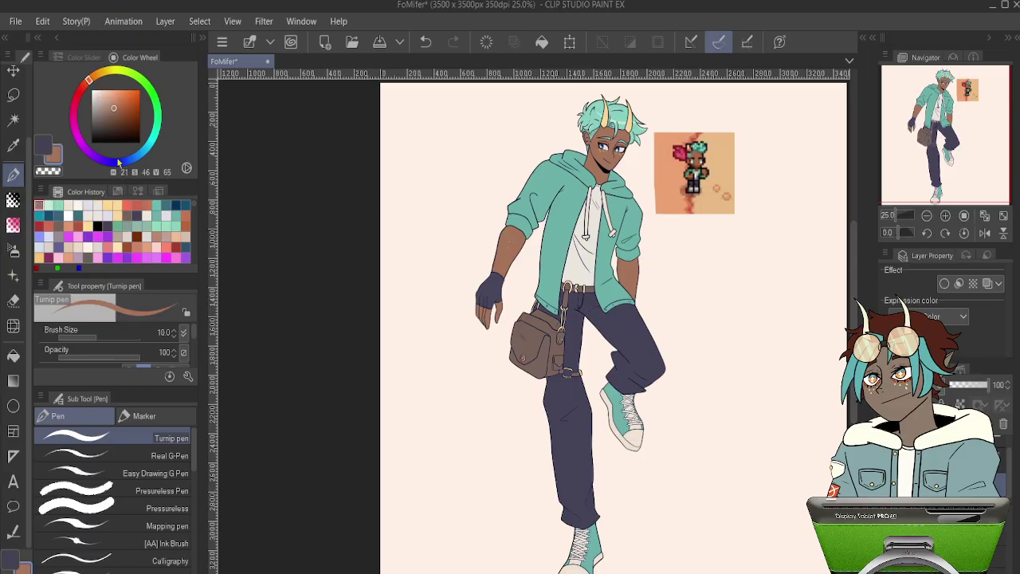
pyautogui.click(125, 163)
pyautogui.click(121, 118)
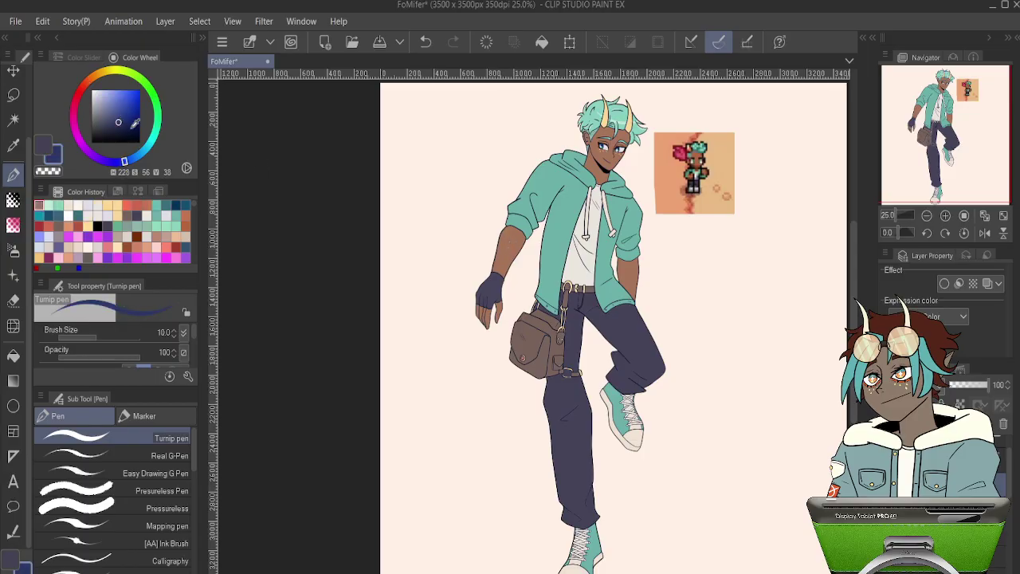
# - Draw a curved dark blue shadow boundary across the raised leg, from the fold line to just below the knee
pyautogui.scroll(5, 627, 349)
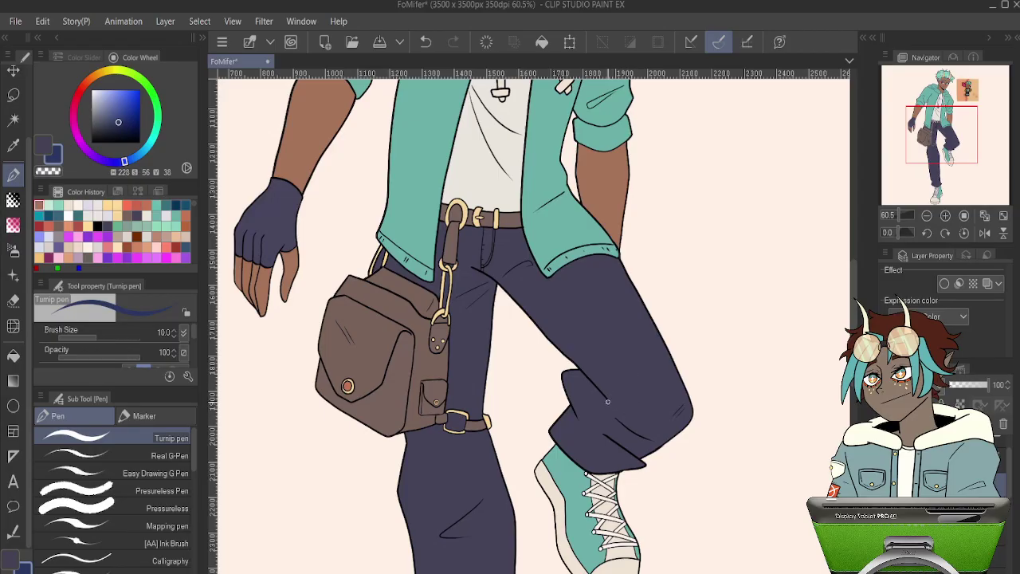
pyautogui.moveTo(639, 426)
pyautogui.mouseDown()
pyautogui.moveTo(690, 402)
pyautogui.moveTo(644, 423)
pyautogui.moveTo(638, 312)
pyautogui.mouseUp()
pyautogui.hotkey('ctrl', 'z')
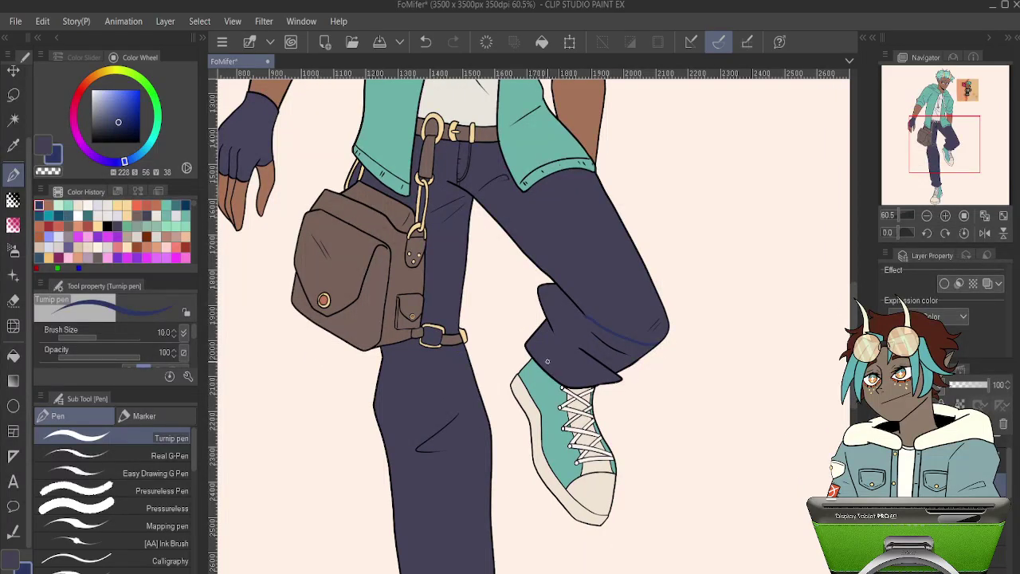
# - Paint the raised sneaker and trouser cuff solid dark blue with the Pressureless pen at brush size 120
pyautogui.press('b')
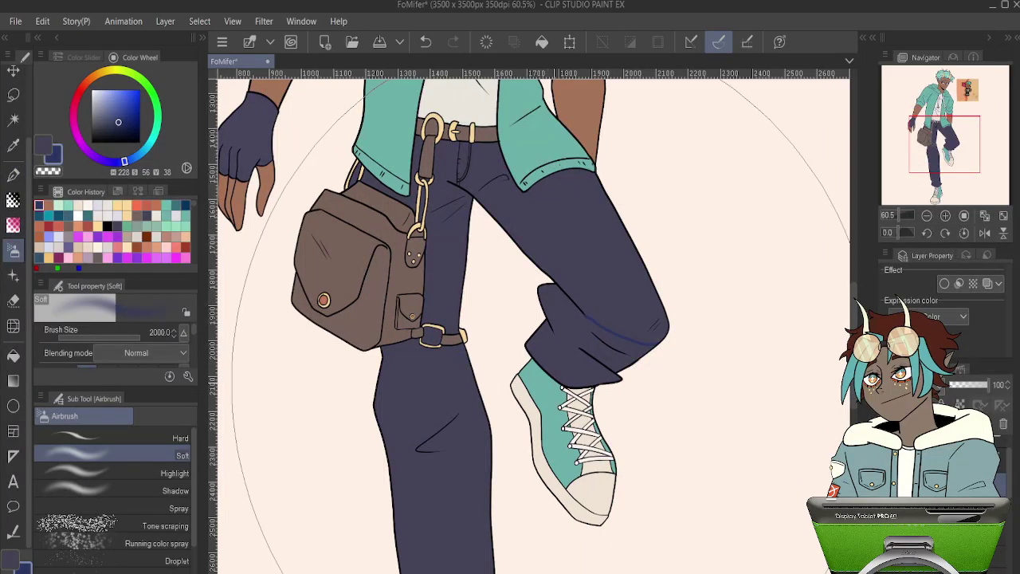
pyautogui.press('b')
pyautogui.press('b')
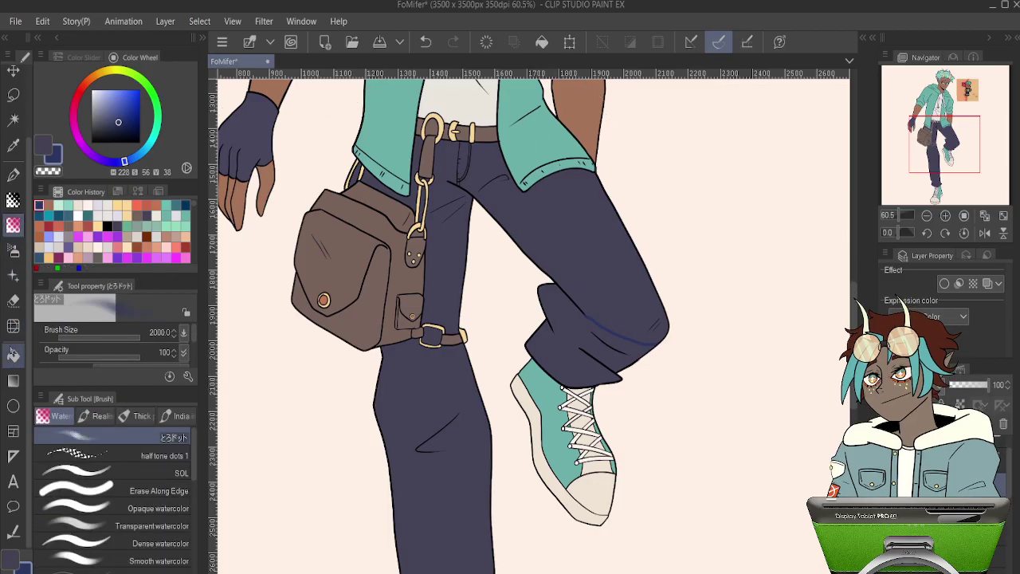
pyautogui.press('p')
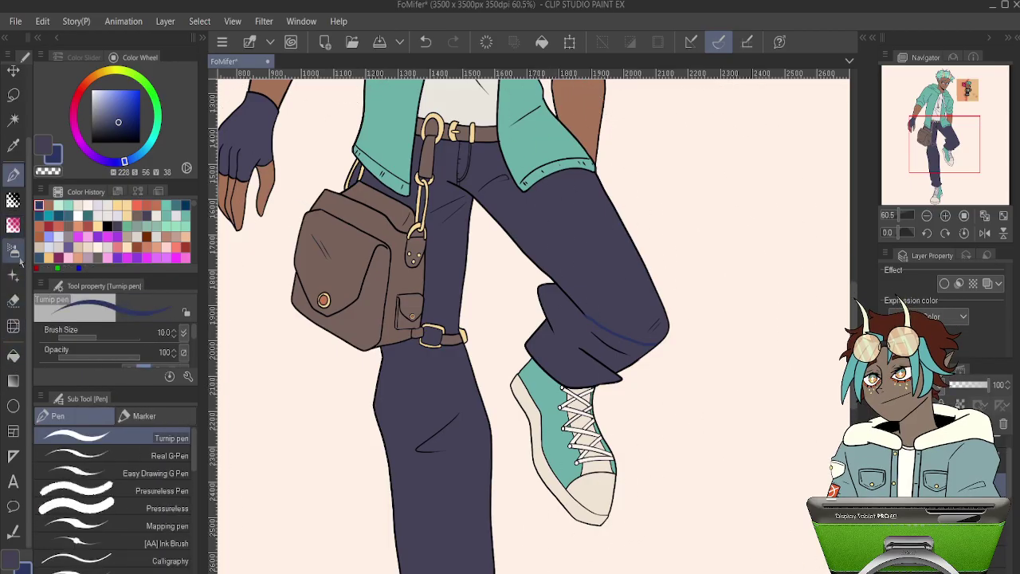
pyautogui.click(137, 414)
pyautogui.click(83, 418)
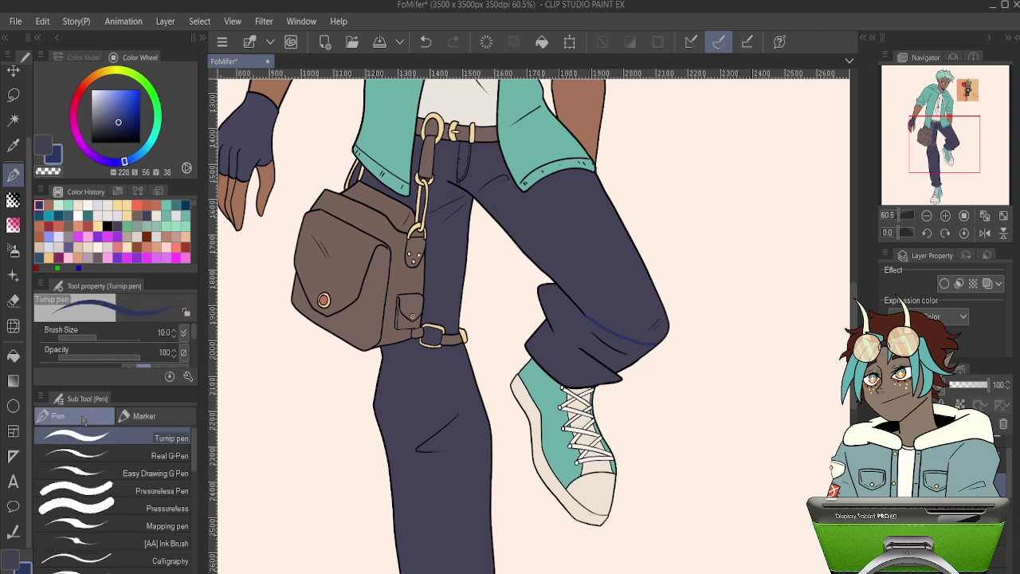
pyautogui.click(88, 508)
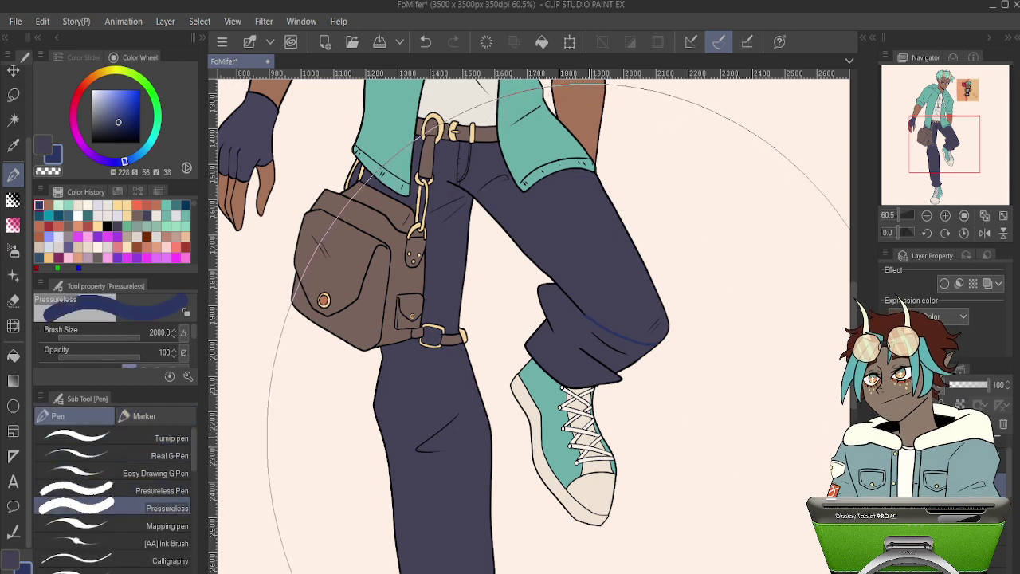
pyautogui.press('[')
pyautogui.press('[')
pyautogui.press('[')
pyautogui.press('[')
pyautogui.press('[')
pyautogui.press('[')
pyautogui.press('[')
pyautogui.press('[')
pyautogui.press('[')
pyautogui.press('[')
pyautogui.press('[')
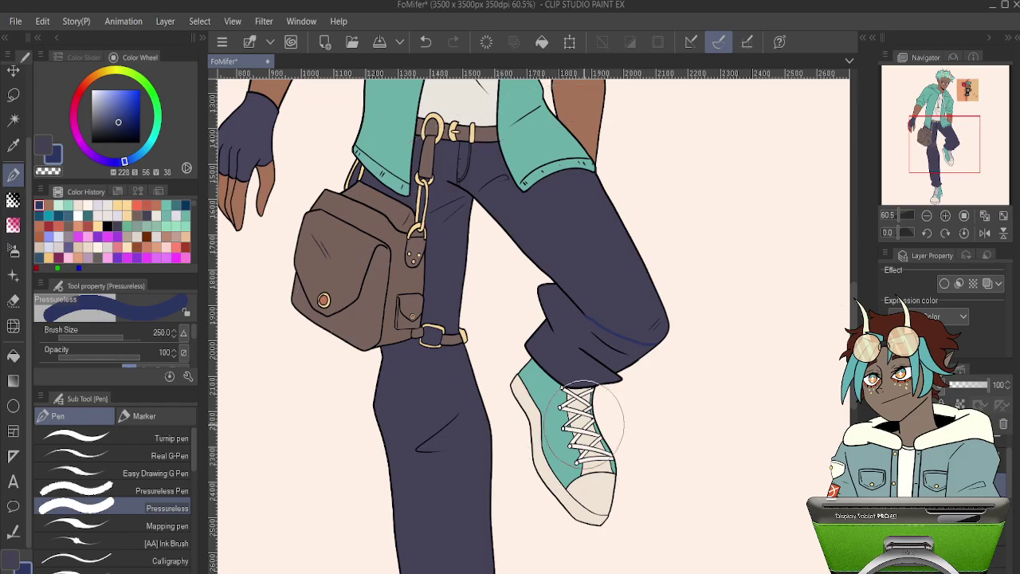
pyautogui.press('[')
pyautogui.press('[')
pyautogui.press('[')
pyautogui.moveTo(583, 421)
pyautogui.mouseDown()
pyautogui.moveTo(528, 401)
pyautogui.moveTo(566, 501)
pyautogui.moveTo(568, 486)
pyautogui.moveTo(605, 491)
pyautogui.moveTo(608, 471)
pyautogui.moveTo(528, 383)
pyautogui.moveTo(572, 421)
pyautogui.moveTo(544, 382)
pyautogui.moveTo(539, 294)
pyautogui.moveTo(596, 379)
pyautogui.moveTo(569, 380)
pyautogui.mouseUp()
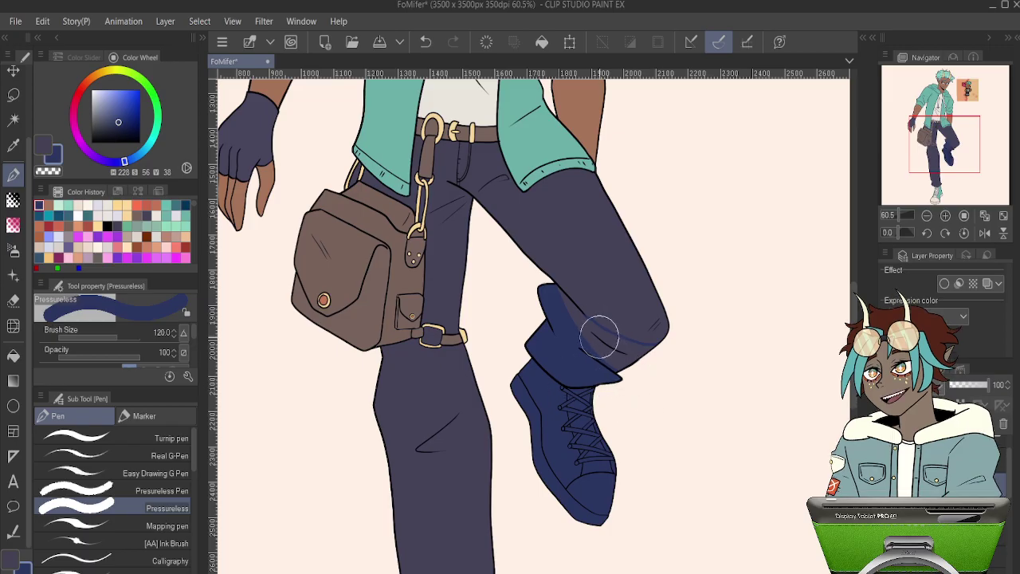
pyautogui.press('g')
pyautogui.click(610, 307)
pyautogui.hotkey('ctrl', 'z')
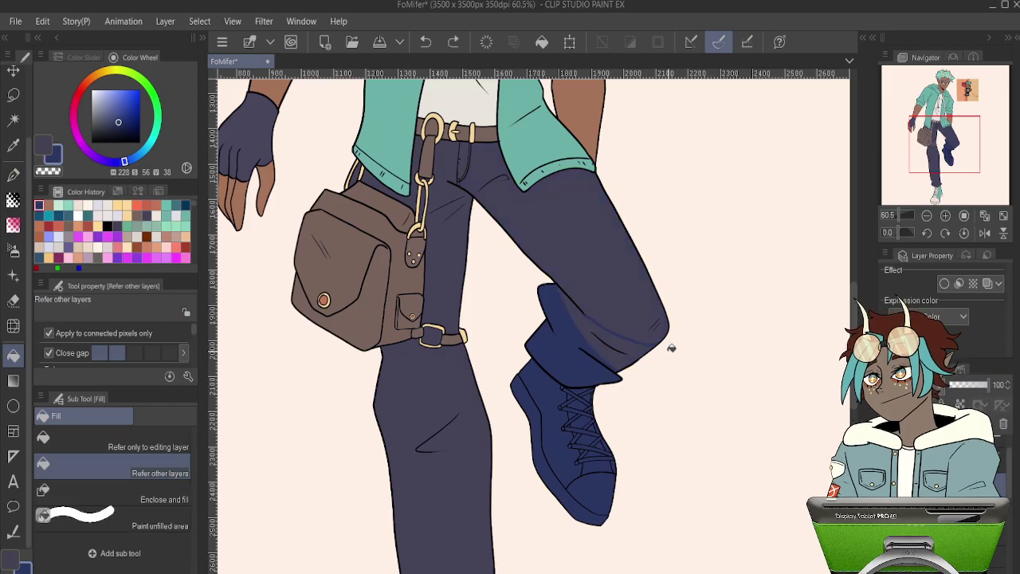
# - Fill the gap between the cuff shadow and the boundary curve below the knee with dark blue at brush size 17
pyautogui.scroll(5, 667, 346)
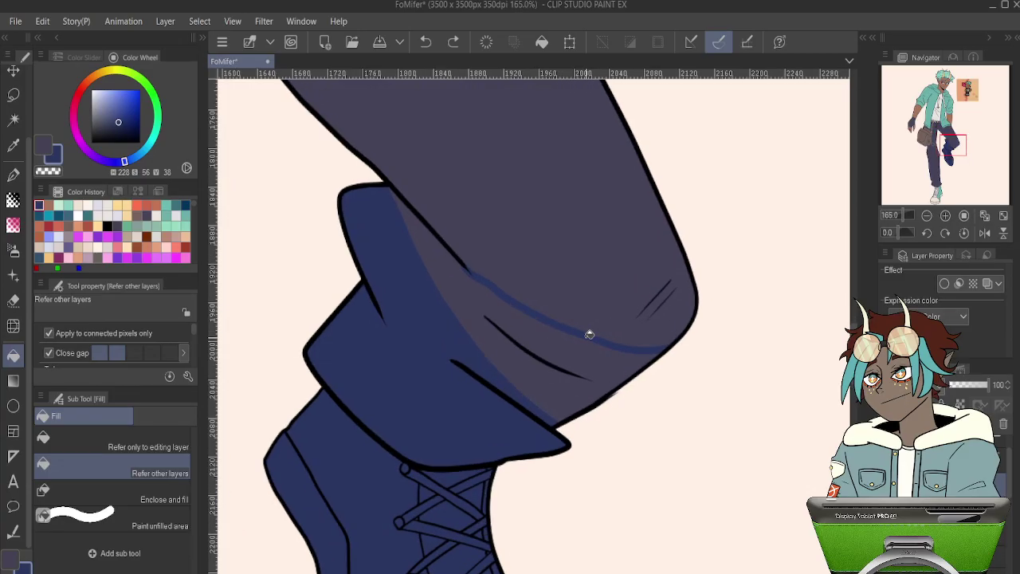
pyautogui.press('p')
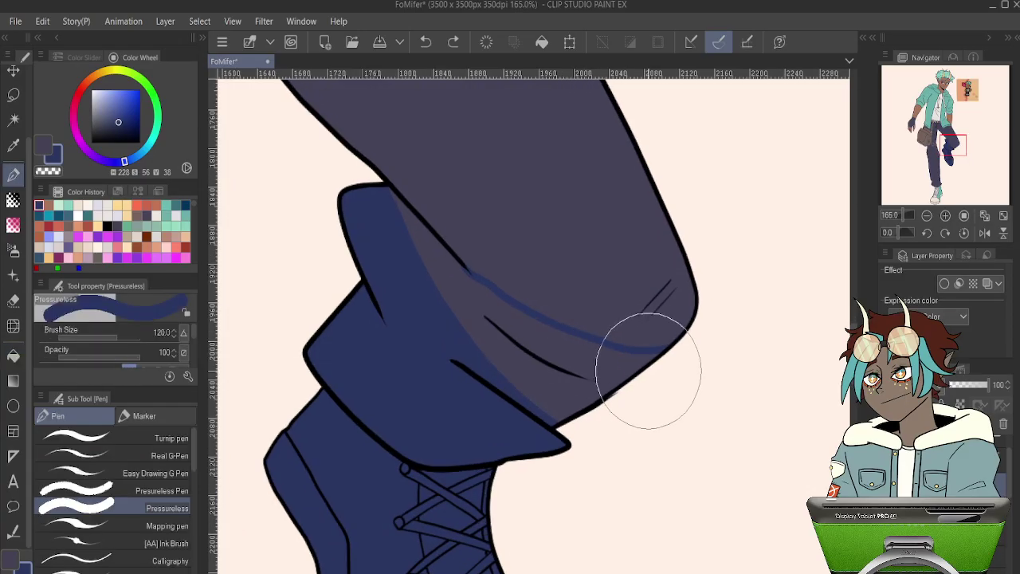
pyautogui.moveTo(610, 426)
pyautogui.mouseDown()
pyautogui.moveTo(553, 412)
pyautogui.moveTo(536, 420)
pyautogui.moveTo(459, 371)
pyautogui.moveTo(383, 262)
pyautogui.moveTo(379, 221)
pyautogui.mouseUp()
pyautogui.hotkey('ctrl', 'z')
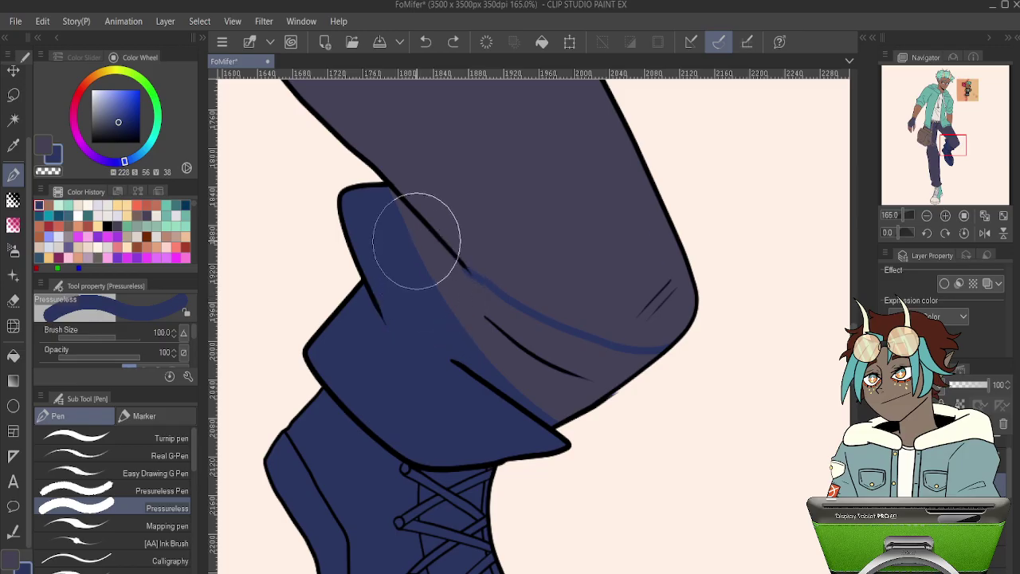
pyautogui.press('[')
pyautogui.press('[')
pyautogui.press('[')
pyautogui.press('[')
pyautogui.press('[')
pyautogui.press('[')
pyautogui.moveTo(389, 190)
pyautogui.mouseDown()
pyautogui.moveTo(491, 295)
pyautogui.moveTo(556, 330)
pyautogui.moveTo(632, 350)
pyautogui.moveTo(686, 348)
pyautogui.moveTo(649, 370)
pyautogui.moveTo(485, 335)
pyautogui.moveTo(394, 231)
pyautogui.moveTo(457, 288)
pyautogui.moveTo(431, 269)
pyautogui.moveTo(484, 343)
pyautogui.moveTo(590, 444)
pyautogui.moveTo(444, 280)
pyautogui.moveTo(513, 323)
pyautogui.moveTo(656, 378)
pyautogui.moveTo(479, 317)
pyautogui.moveTo(596, 415)
pyautogui.mouseUp()
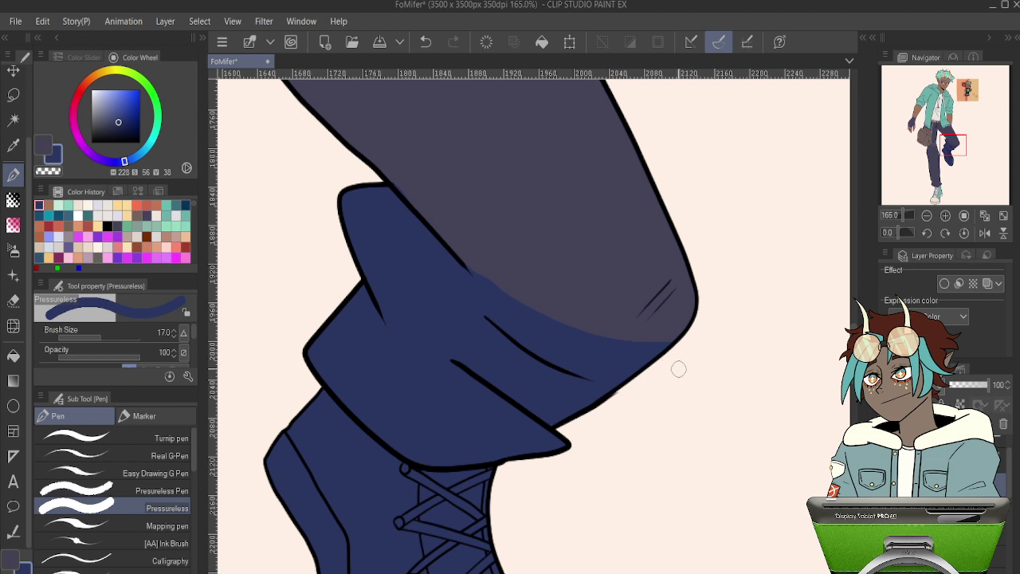
# - Clean up the shadow's upper edge below the knee with the Erase Along Edge eraser at size 30
pyautogui.press('e')
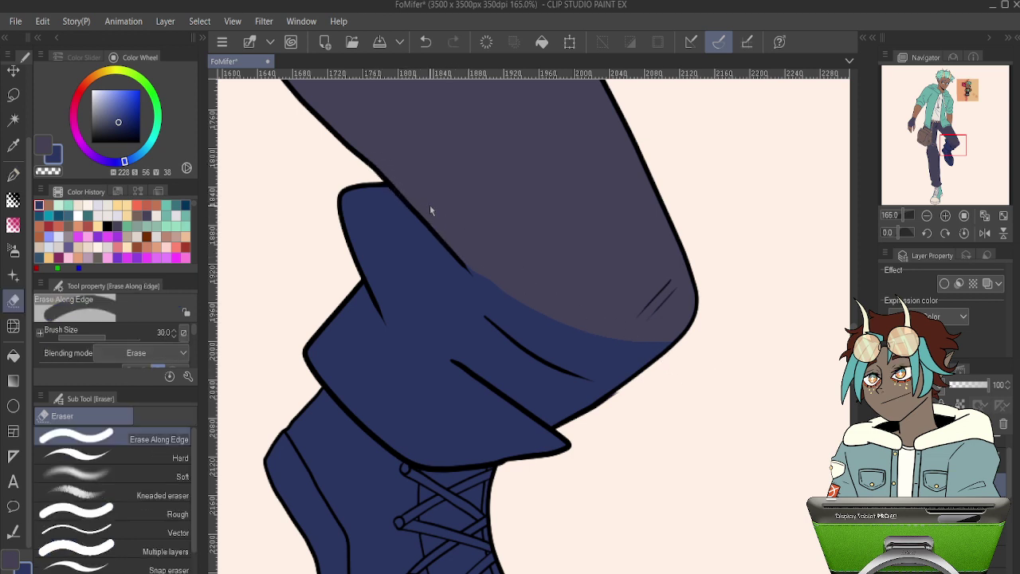
pyautogui.hotkey('ctrl', 'z')
pyautogui.moveTo(459, 253); pyautogui.dragTo(587, 327)
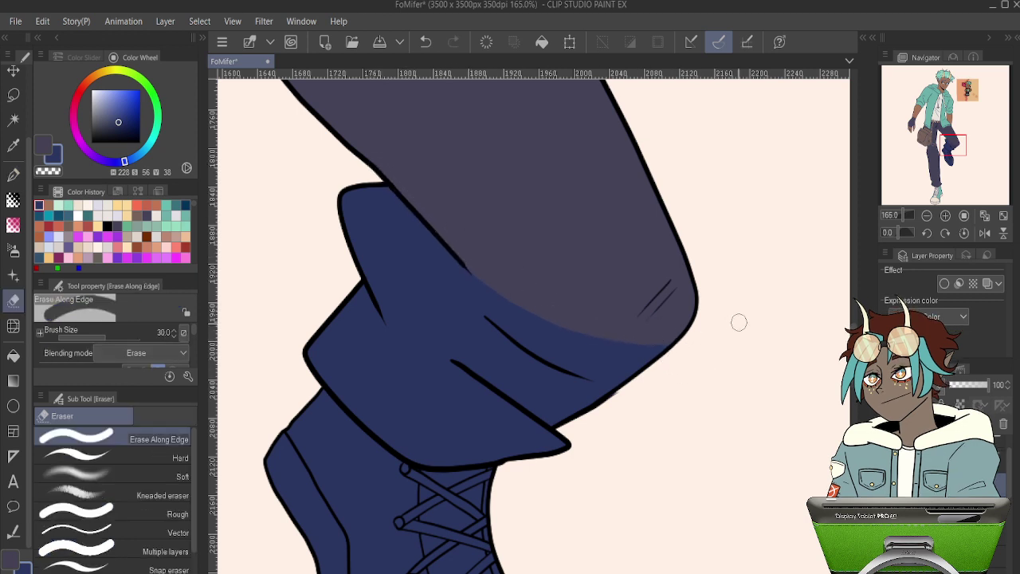
# - Switch the leg shadow layer to a darkening blending mode and lower its opacity to 36%
pyautogui.scroll(-6, 694, 278)
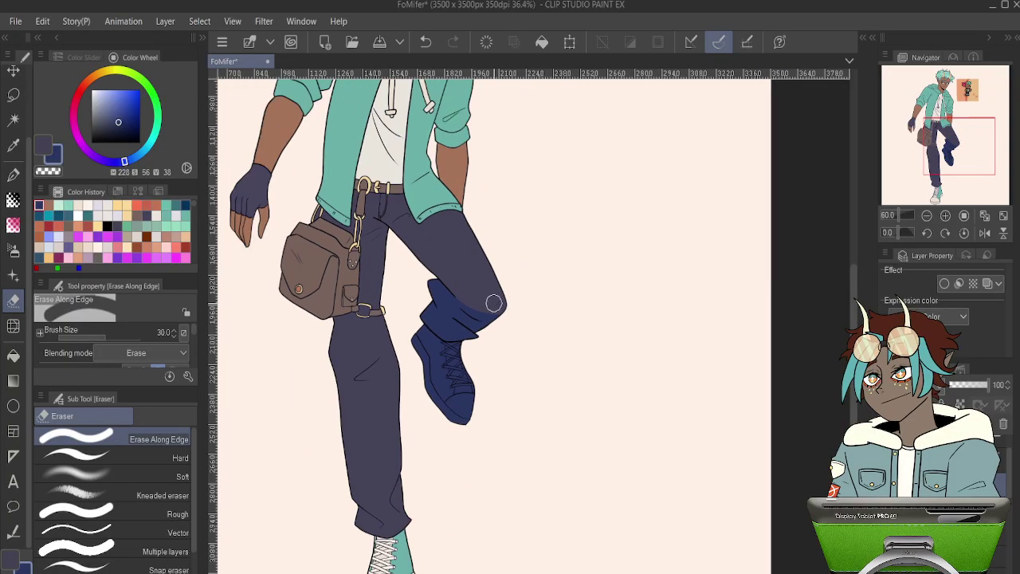
pyautogui.click(915, 39)
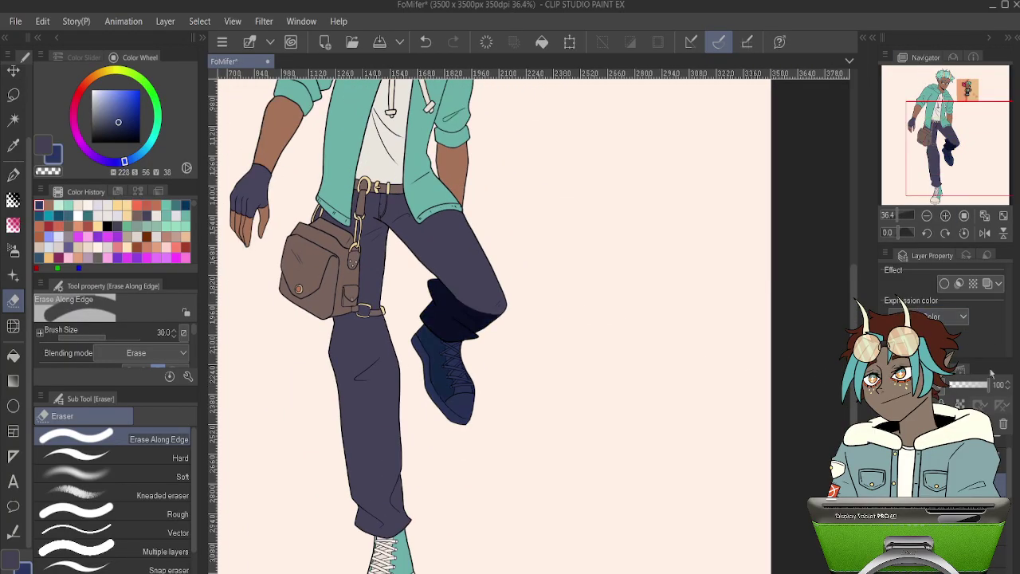
pyautogui.click(963, 388)
pyautogui.moveTo(963, 389); pyautogui.dragTo(969, 385)
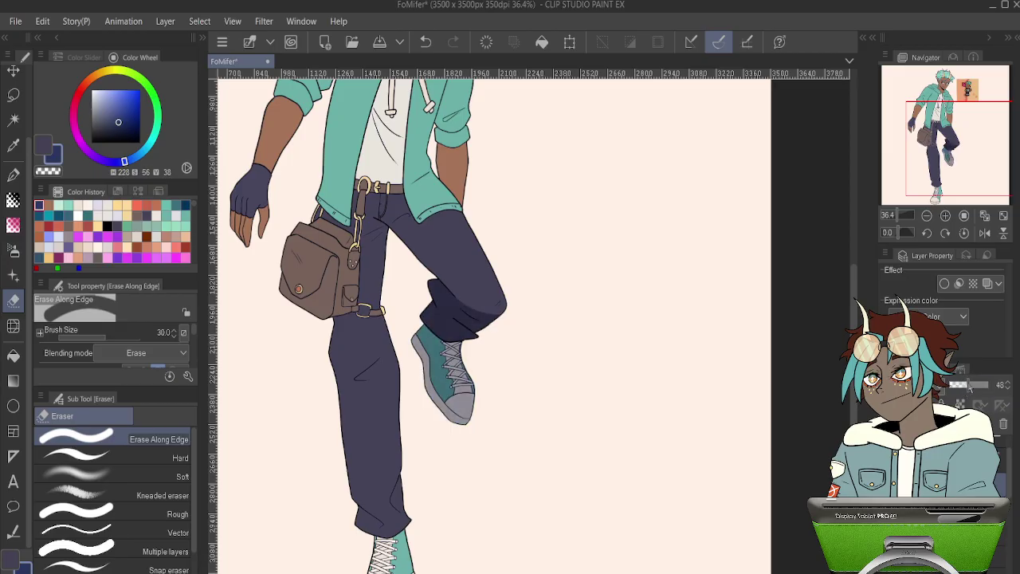
pyautogui.scroll(-2, 553, 312)
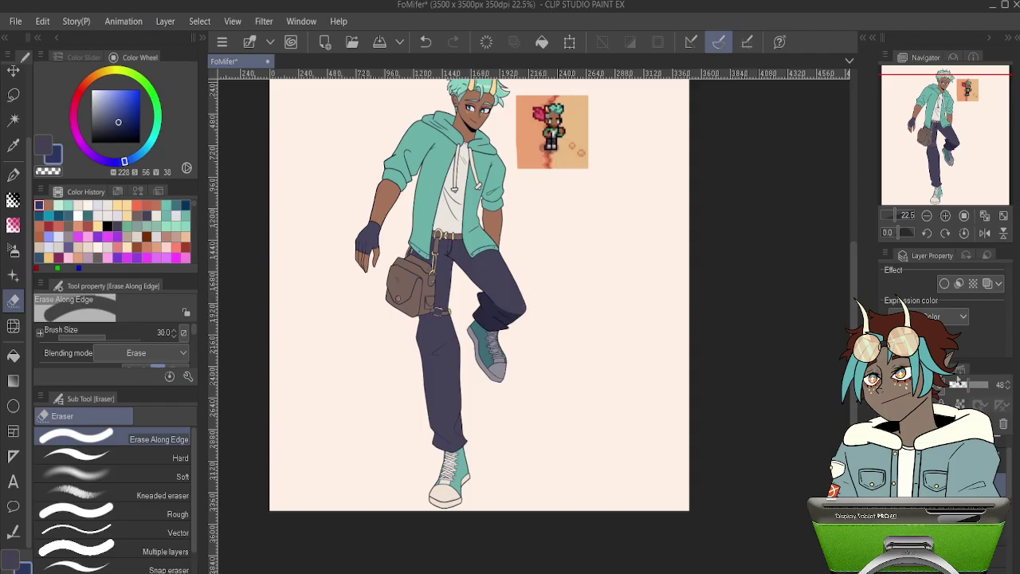
pyautogui.moveTo(965, 389); pyautogui.dragTo(966, 387)
pyautogui.scroll(-2, 670, 308)
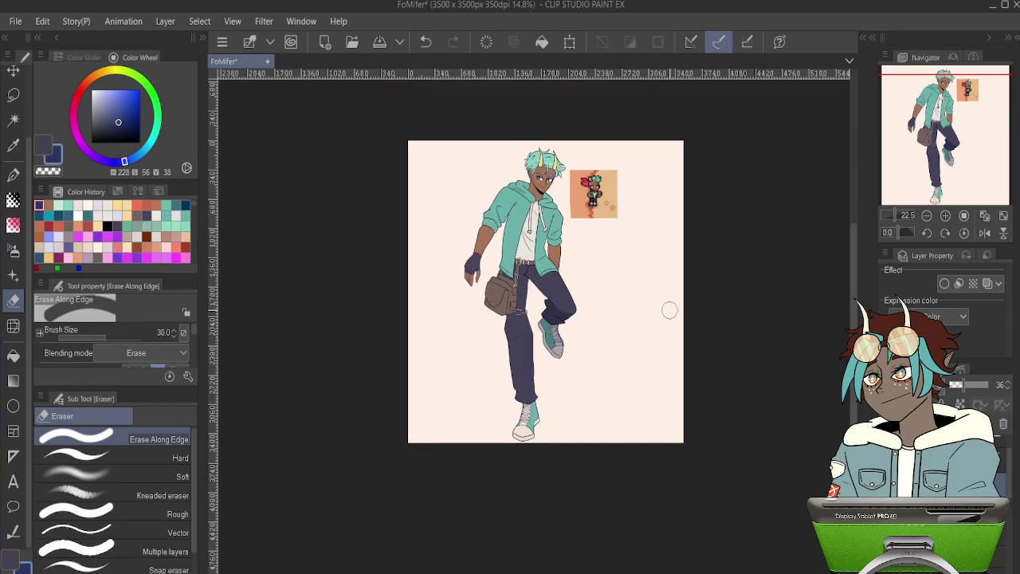
pyautogui.scroll(2, 576, 267)
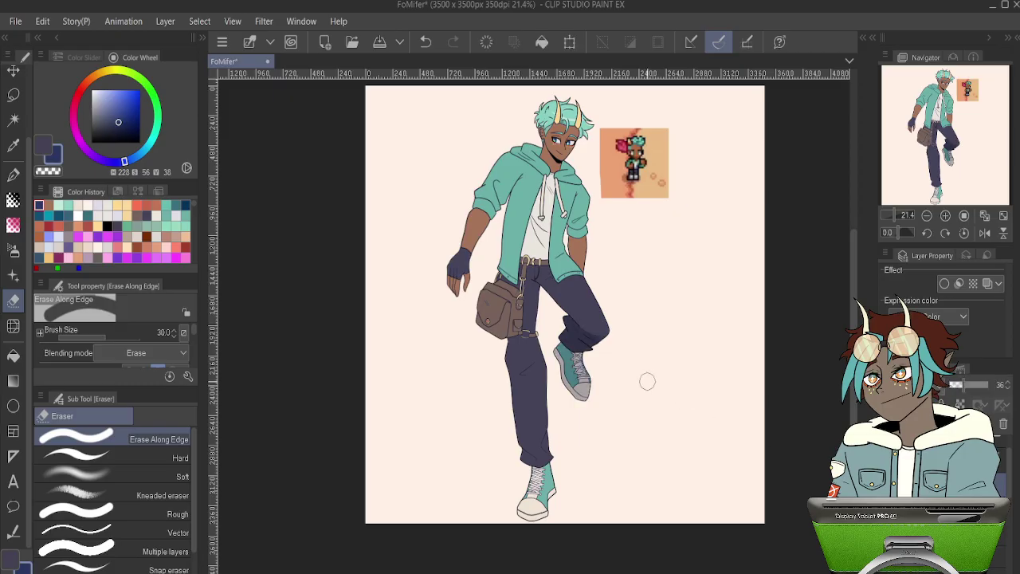
# - Lasso the laces and toe cap of the raised sneaker, delete the shadow inside the selection, and deselect
pyautogui.scroll(3, 647, 380)
pyautogui.scroll(3, 534, 347)
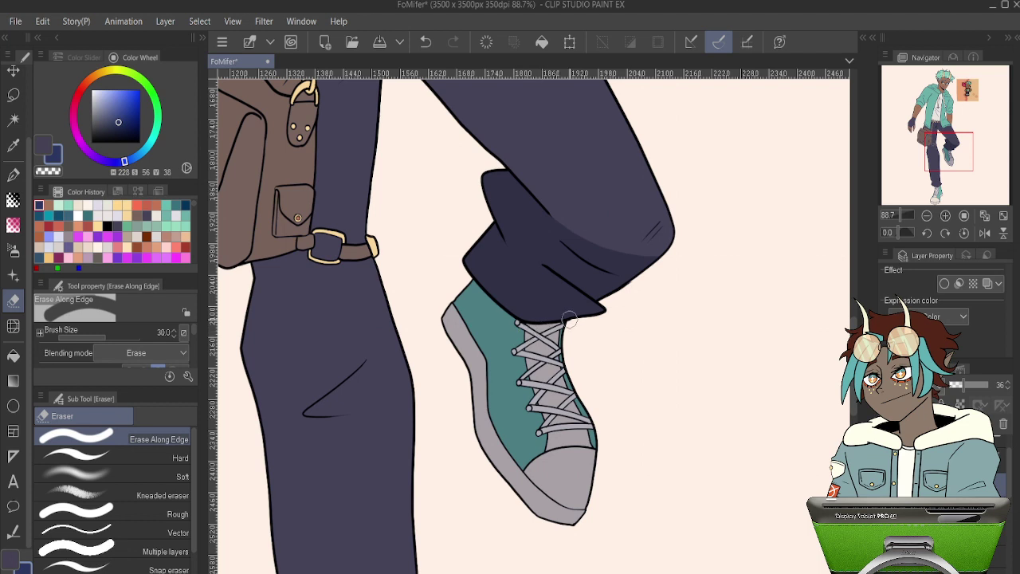
pyautogui.press('k')
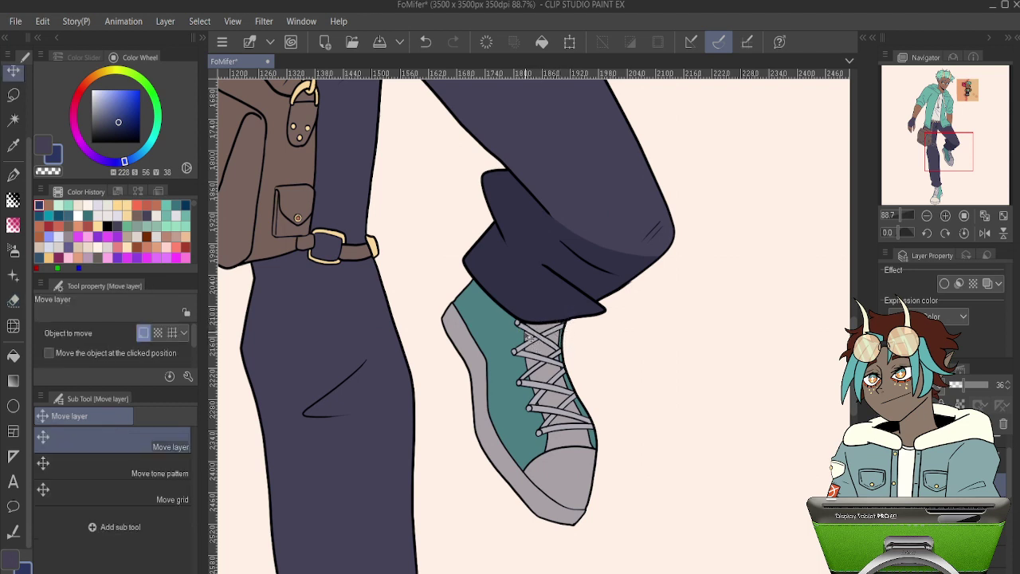
pyautogui.press('m')
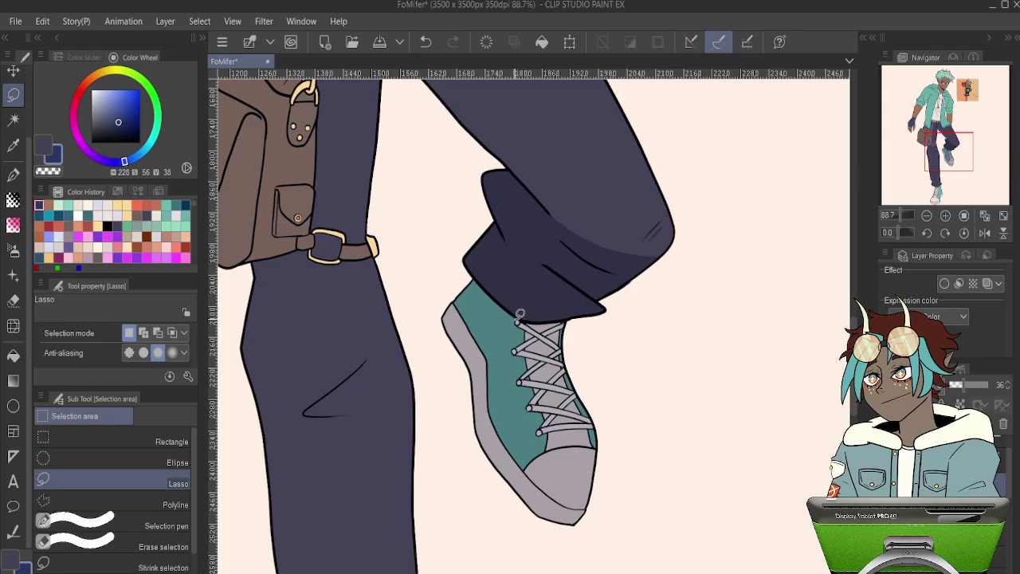
pyautogui.moveTo(538, 425); pyautogui.dragTo(539, 434)
pyautogui.moveTo(636, 515)
pyautogui.mouseDown()
pyautogui.moveTo(610, 375)
pyautogui.moveTo(570, 314)
pyautogui.moveTo(520, 319)
pyautogui.mouseUp()
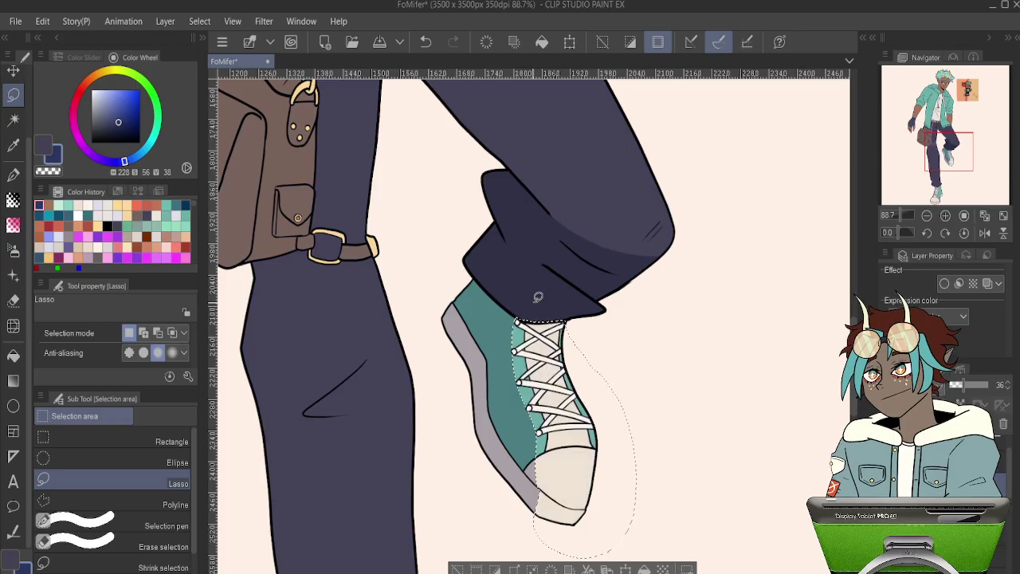
pyautogui.hotkey('alt', 'BackSpace')
pyautogui.hotkey('ctrl', 'd')
pyautogui.scroll(-8, 561, 301)
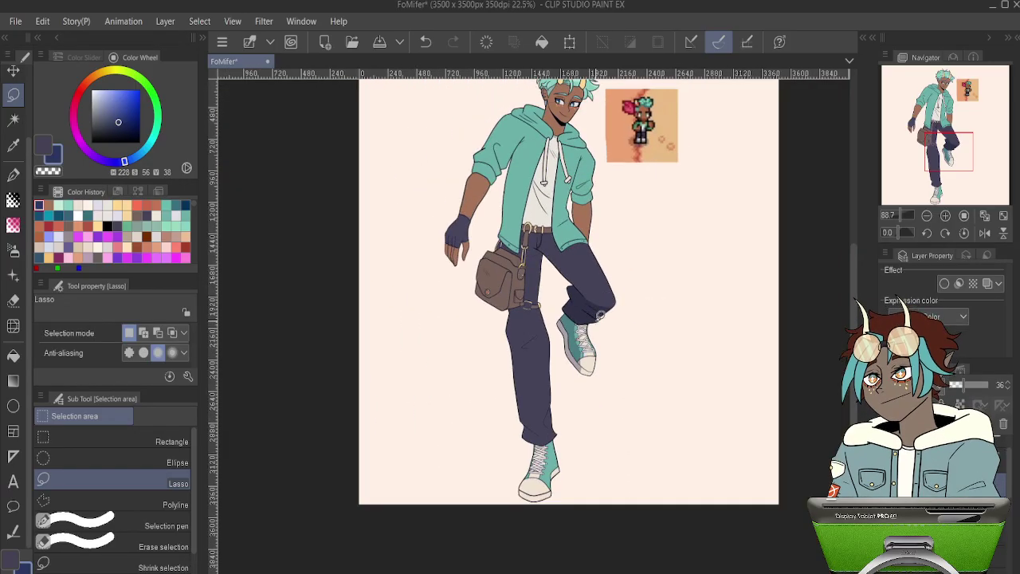
pyautogui.scroll(3, 619, 297)
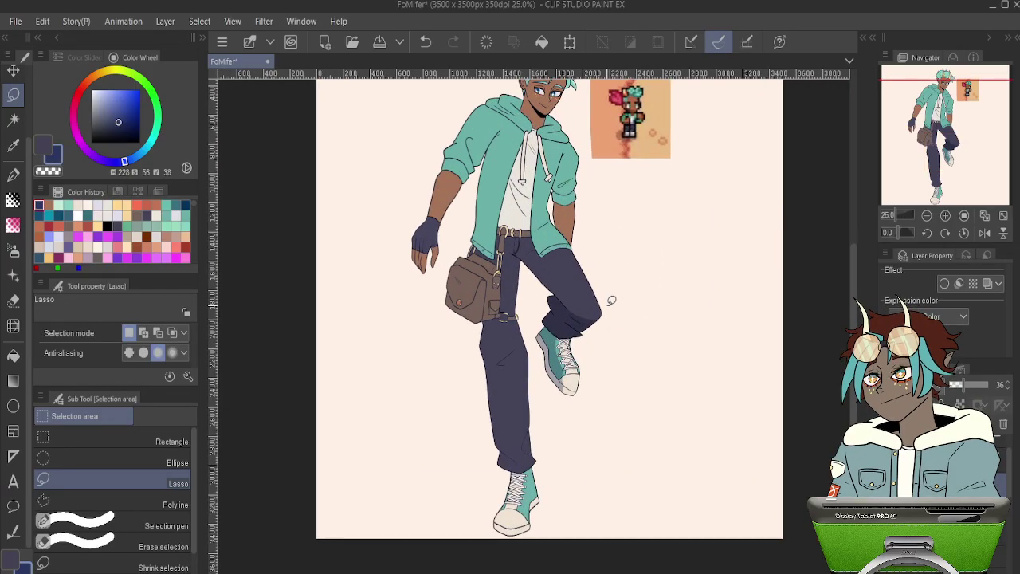
pyautogui.scroll(-1, 611, 301)
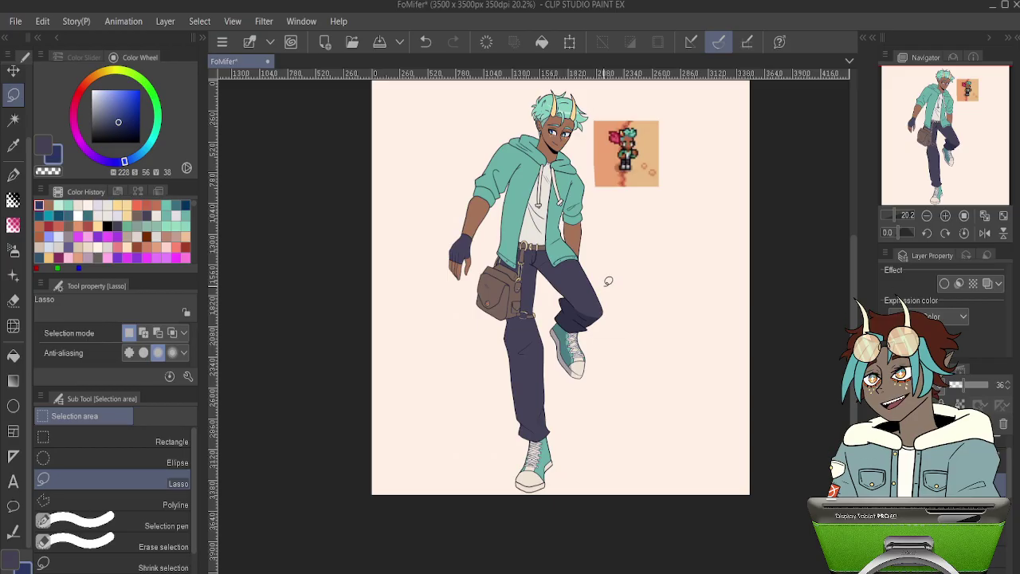
pyautogui.scroll(-2, 607, 271)
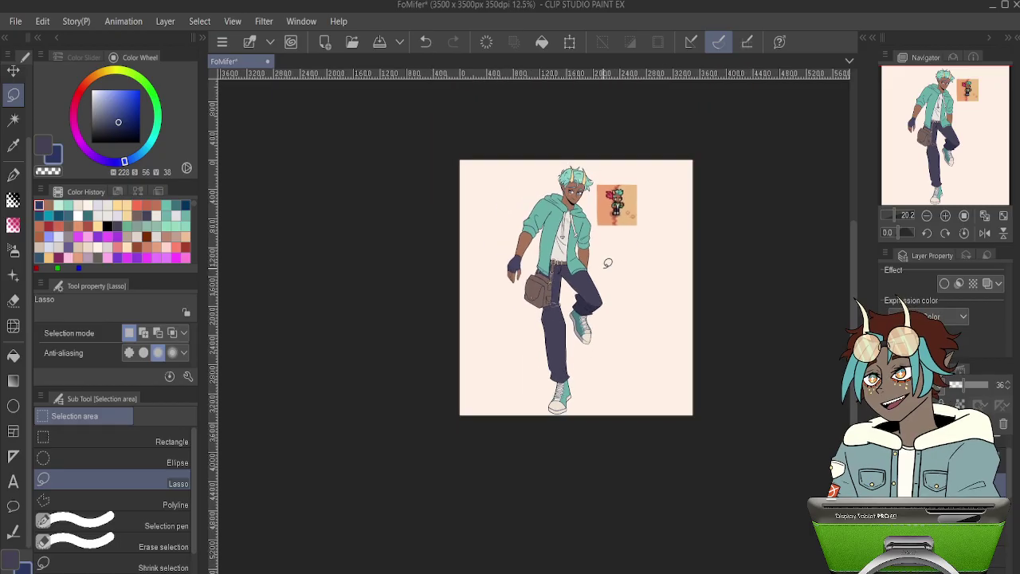
pyautogui.scroll(3, 599, 233)
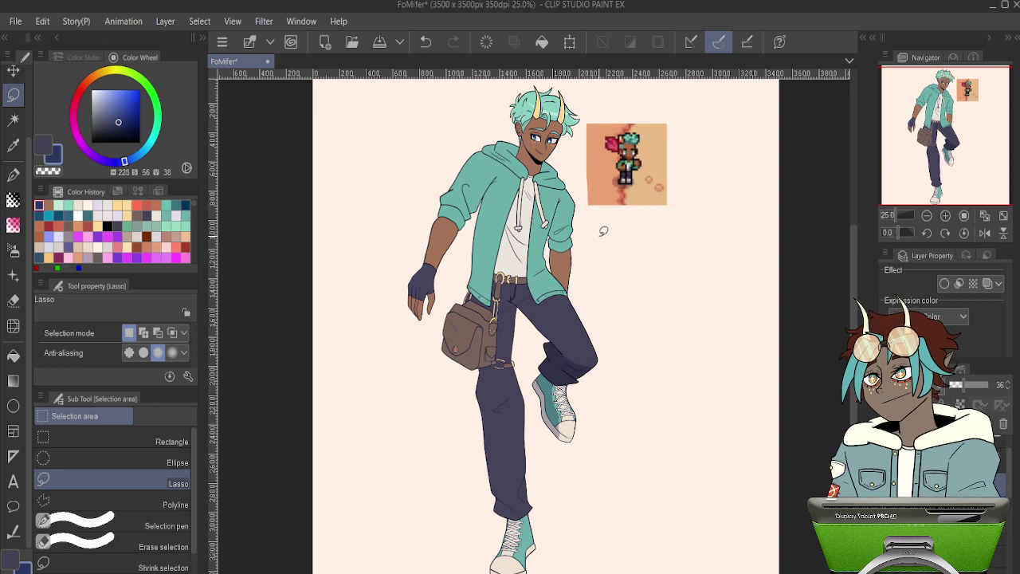
pyautogui.moveTo(604, 233); pyautogui.dragTo(608, 226)
pyautogui.scroll(-1, 603, 267)
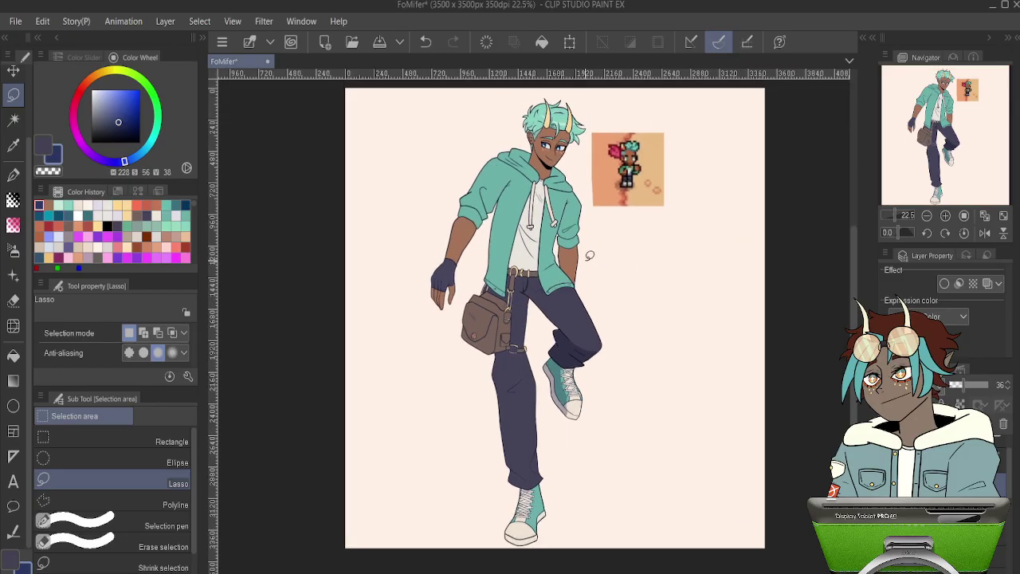
pyautogui.scroll(1, 590, 255)
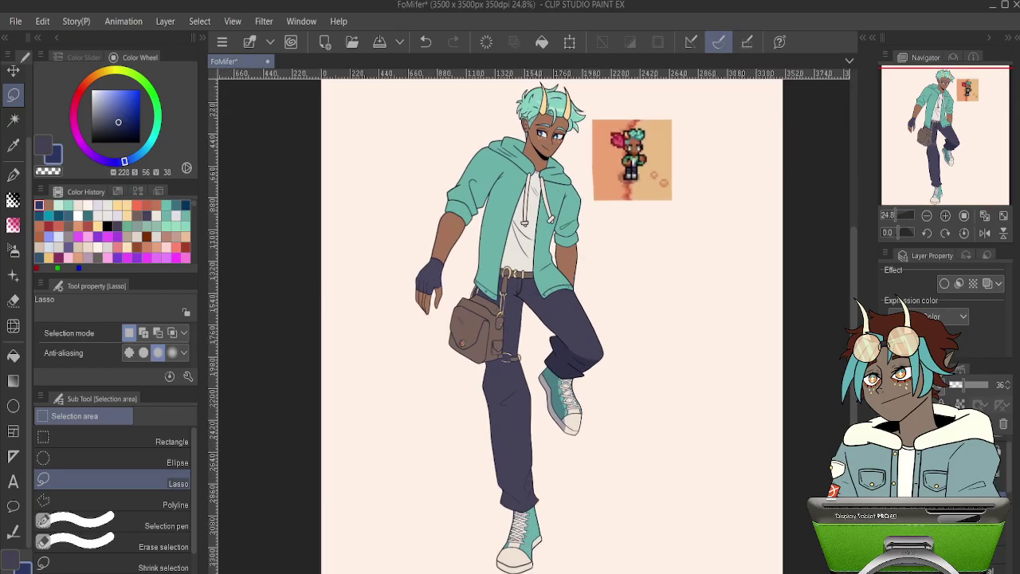
# - Add a new layer for the line art color, sample the arm's skin tone, and darken it to brown H 21, S 100, V 22
pyautogui.click(965, 491)
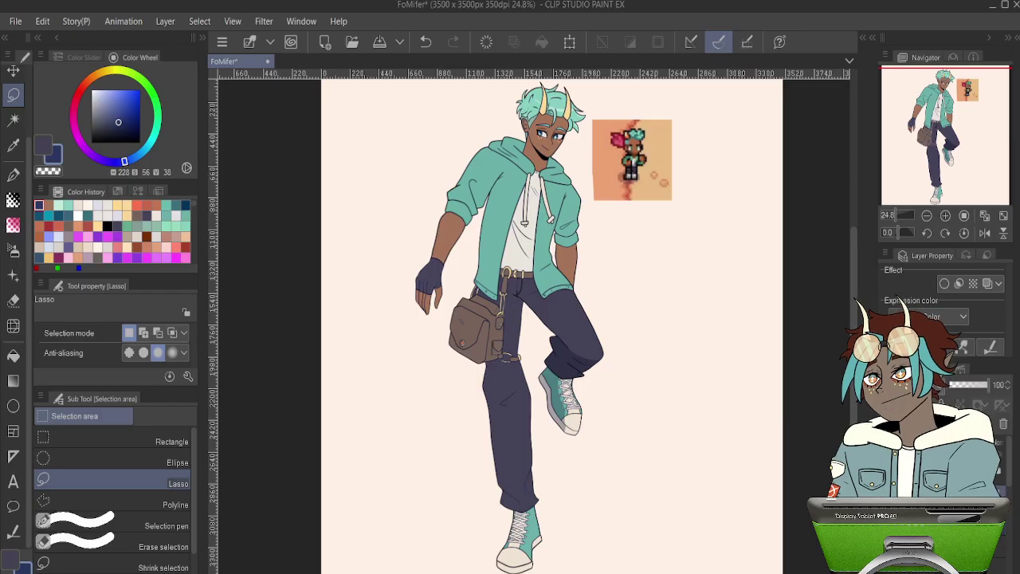
pyautogui.hotkey('ctrl', 'shift', 'n')
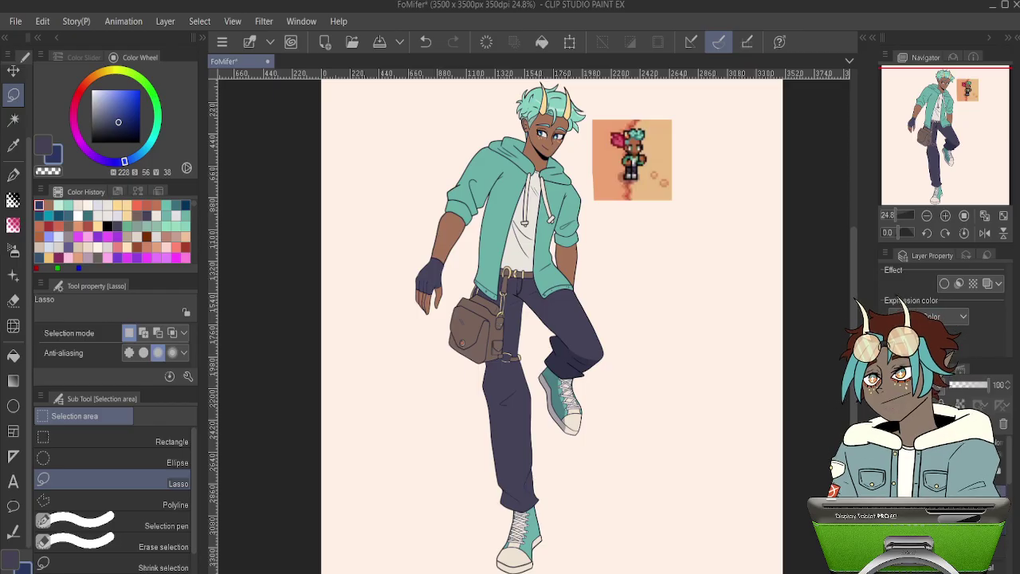
pyautogui.scroll(2, 533, 254)
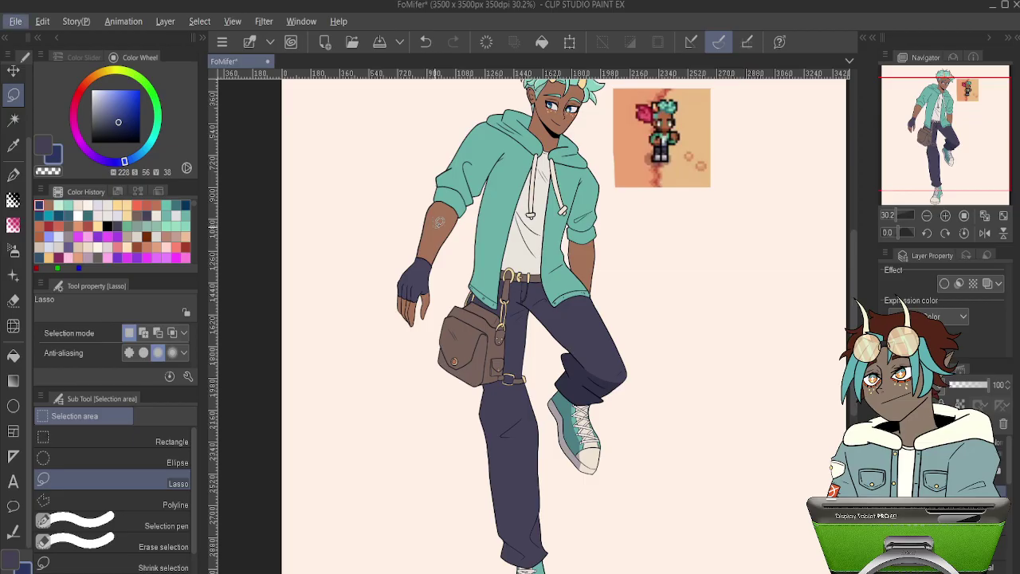
pyautogui.press('i')
pyautogui.click(440, 227)
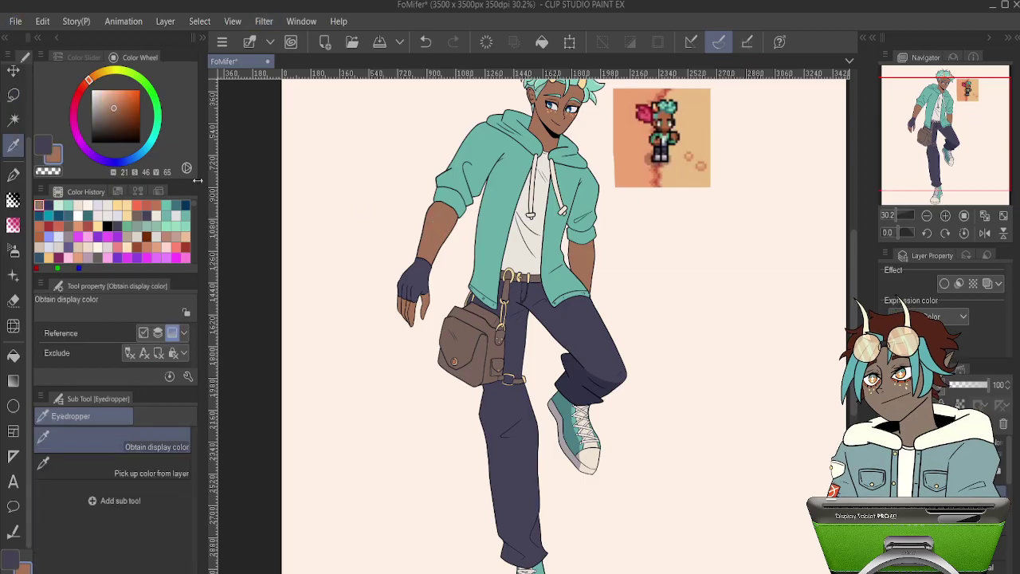
pyautogui.moveTo(126, 107); pyautogui.dragTo(140, 129)
pyautogui.scroll(-3, 321, 205)
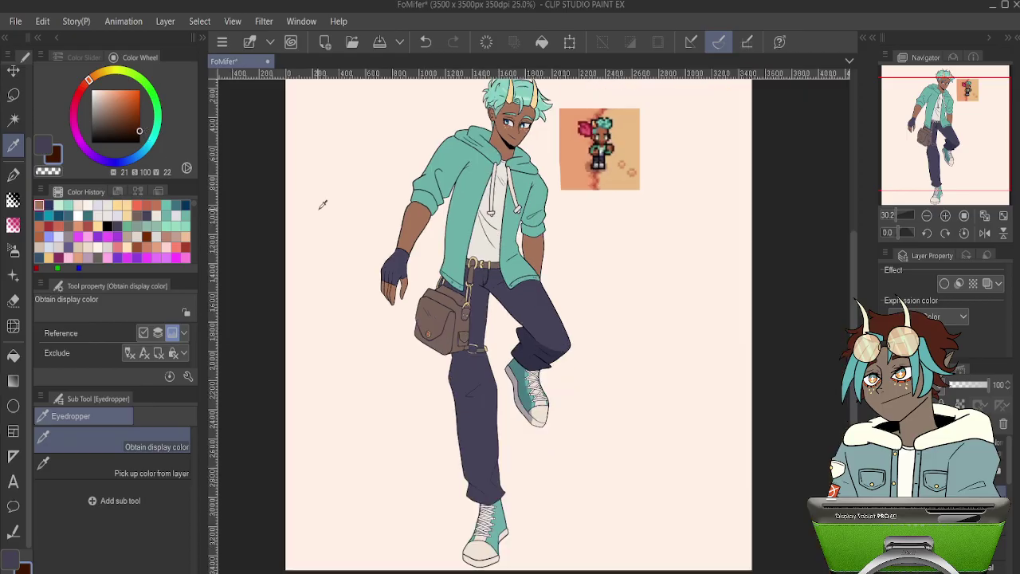
# - Recolor the line art dark brown by painting over the whole figure with the Pressureless pen at size 2000
pyautogui.press('p')
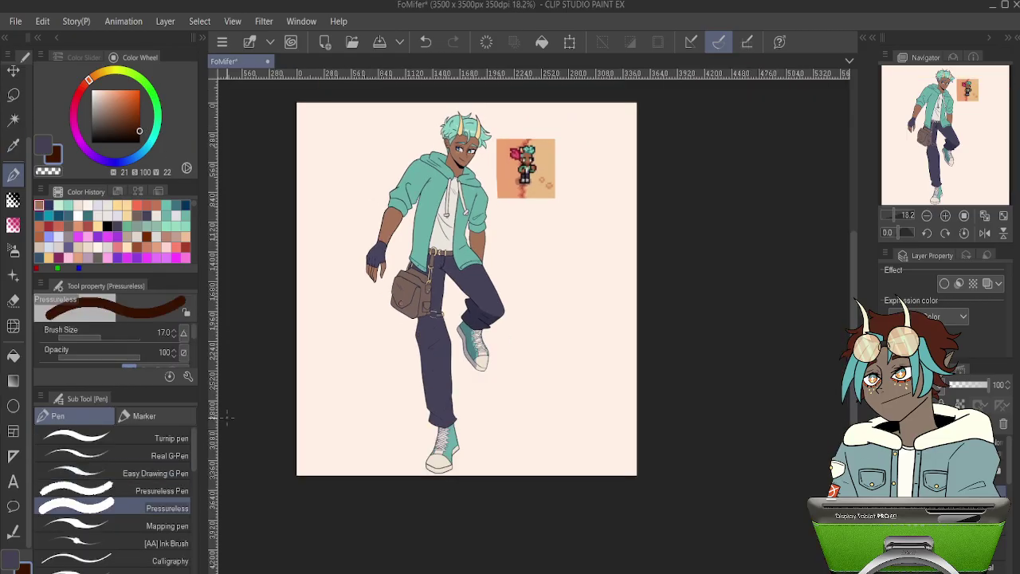
pyautogui.moveTo(100, 337); pyautogui.dragTo(145, 335)
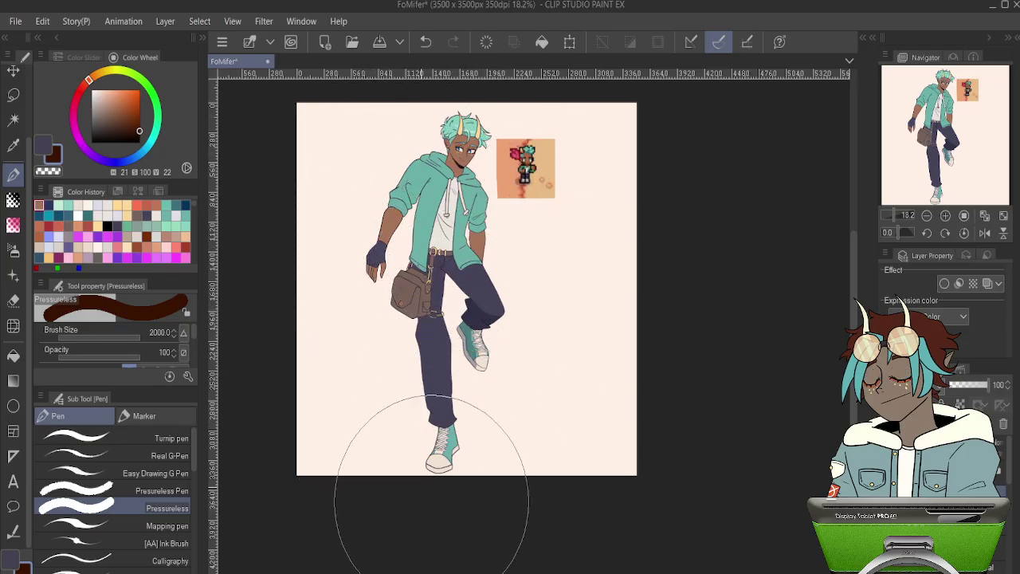
pyautogui.moveTo(393, 253); pyautogui.dragTo(444, 123)
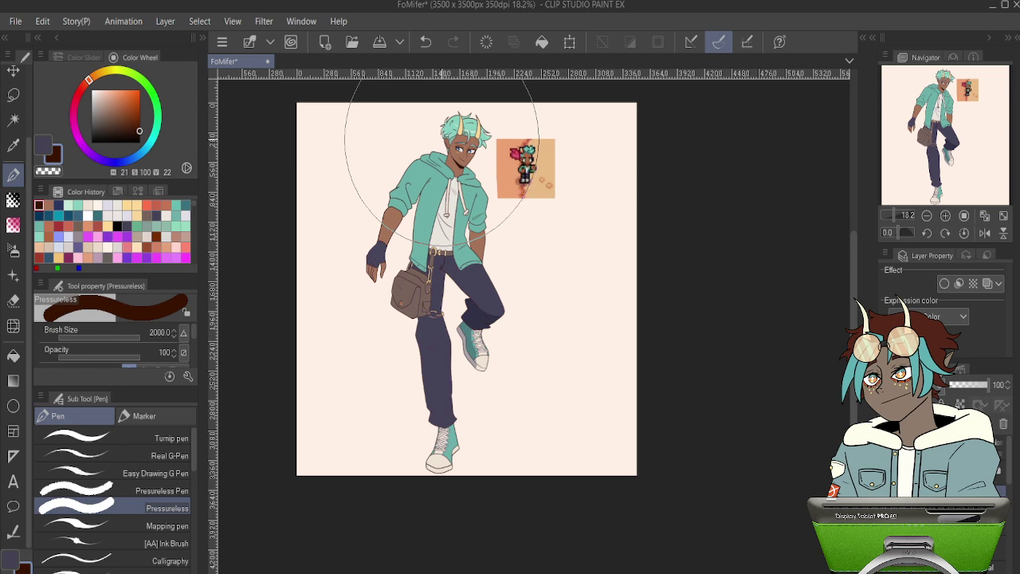
pyautogui.scroll(4, 407, 179)
pyautogui.scroll(2, 413, 209)
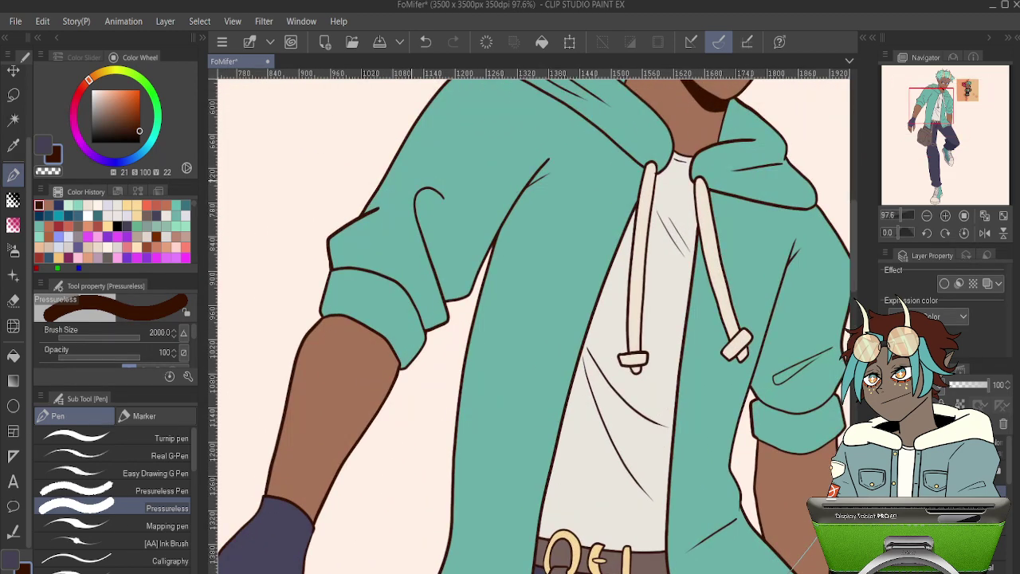
pyautogui.scroll(-4, 425, 209)
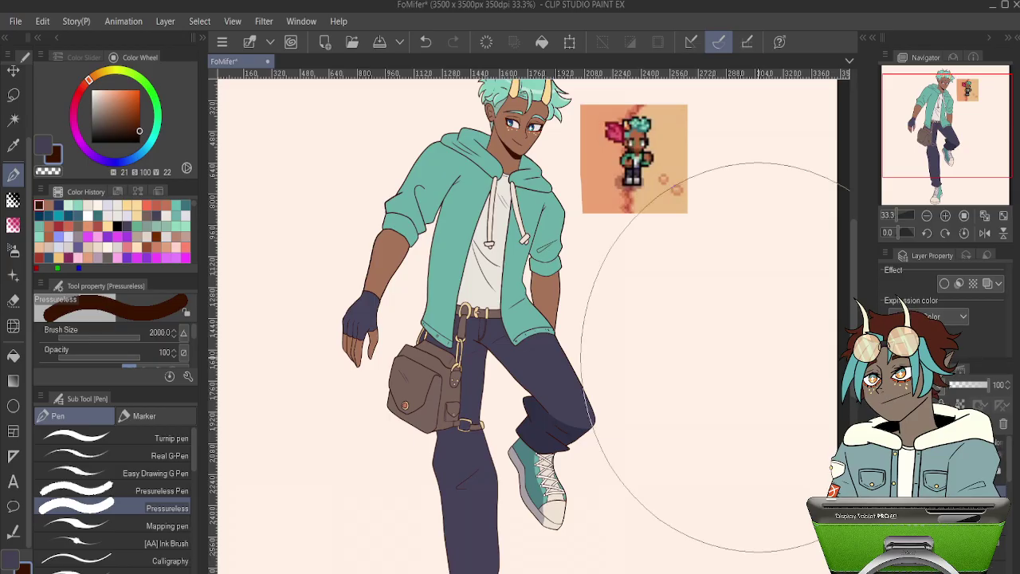
# - Add a white highlight dot at the edge of each iris with the Turnip pen at size 10
pyautogui.click(91, 90)
pyautogui.scroll(-2, 629, 271)
pyautogui.scroll(10, 546, 132)
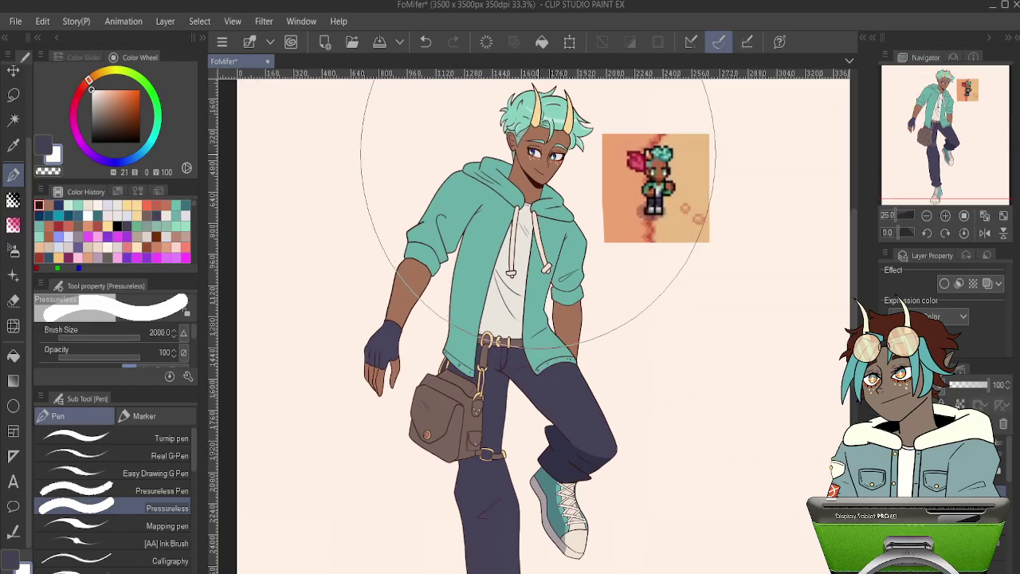
pyautogui.press('p')
pyautogui.scroll(5, 522, 175)
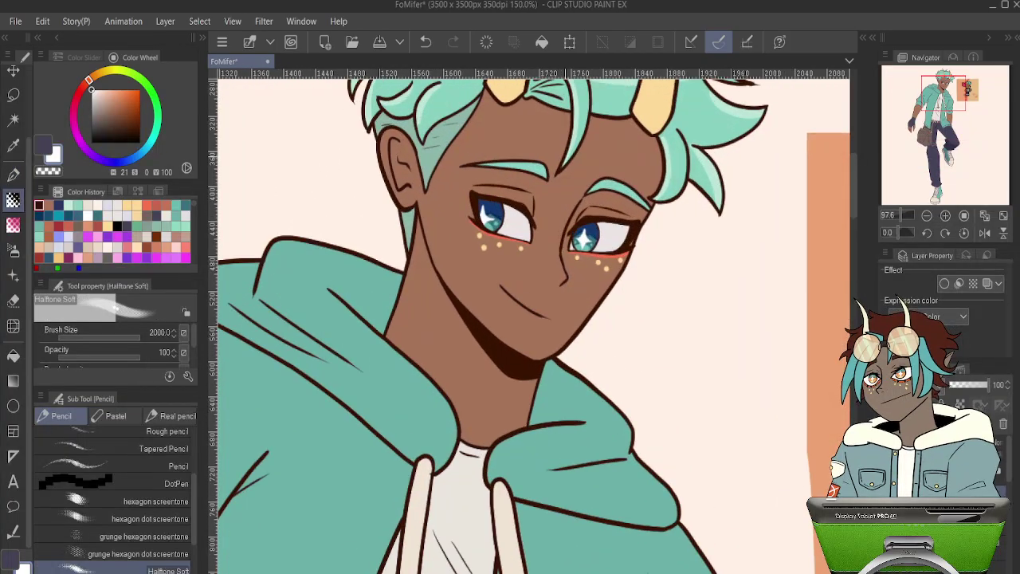
pyautogui.press('p')
pyautogui.click(119, 438)
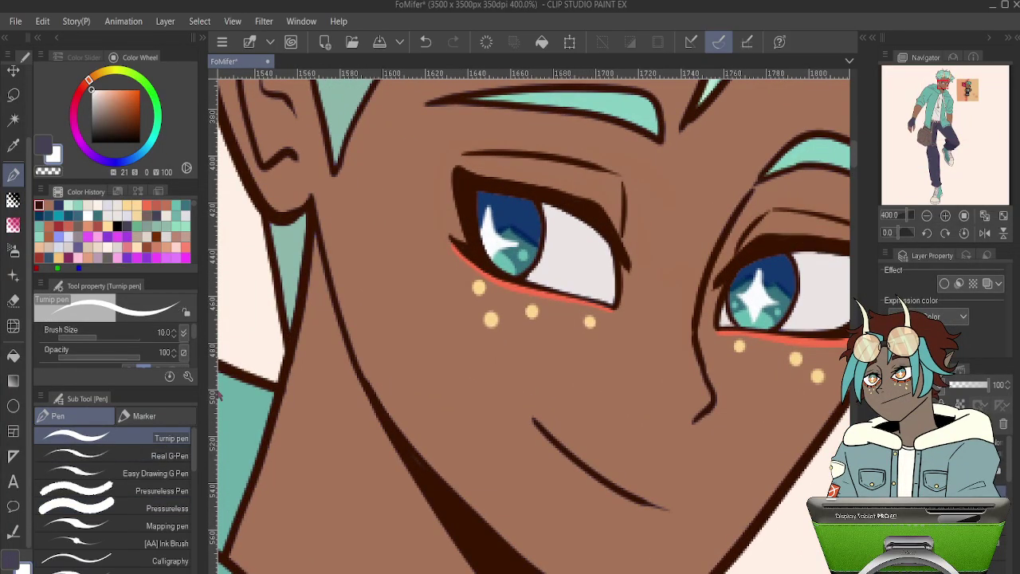
pyautogui.click(539, 249)
pyautogui.moveTo(739, 260)
pyautogui.mouseDown()
pyautogui.moveTo(700, 253)
pyautogui.moveTo(692, 235)
pyautogui.mouseUp()
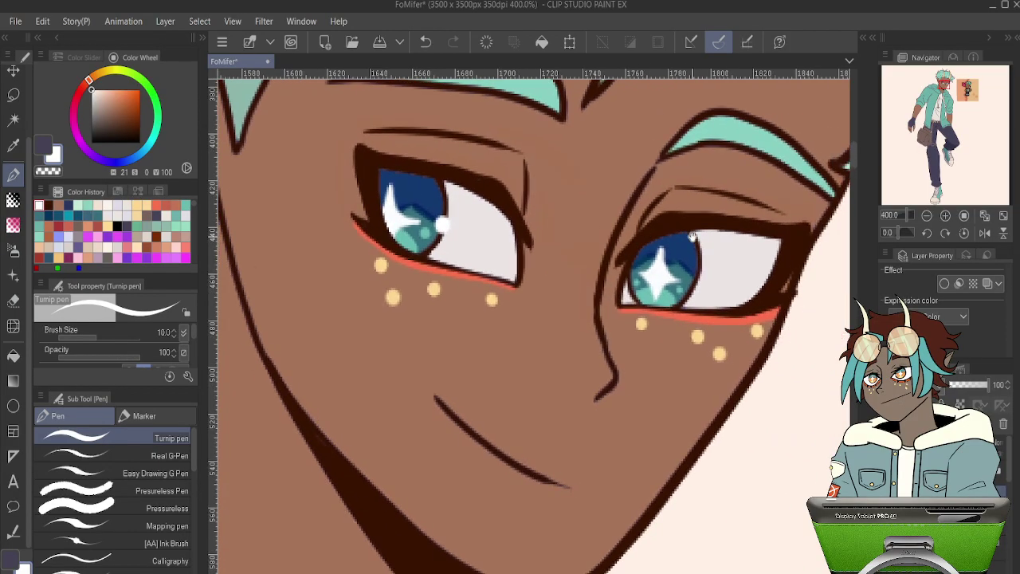
pyautogui.click(697, 278)
pyautogui.scroll(-8, 712, 265)
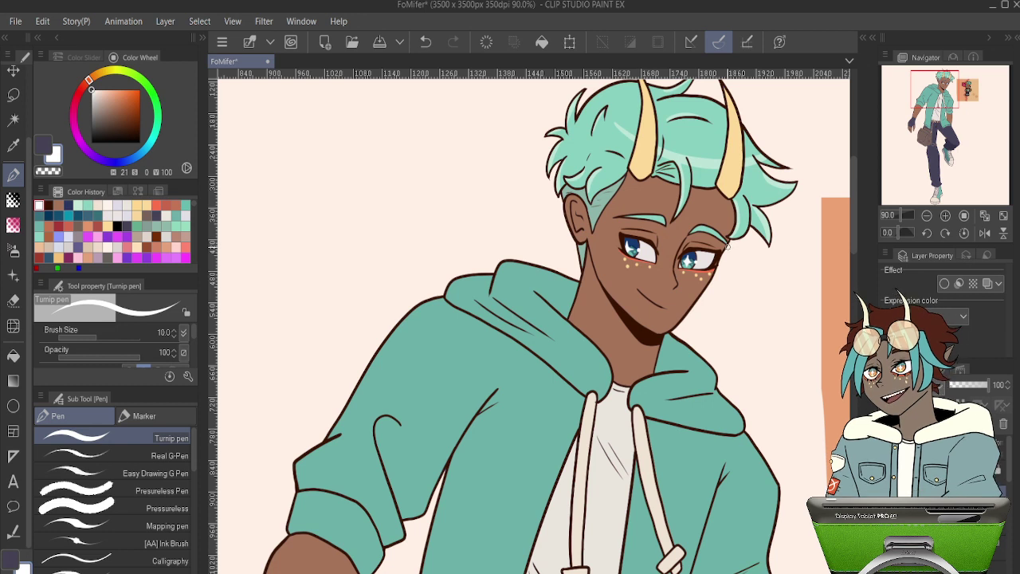
pyautogui.scroll(-1, 727, 243)
pyautogui.scroll(-4, 727, 247)
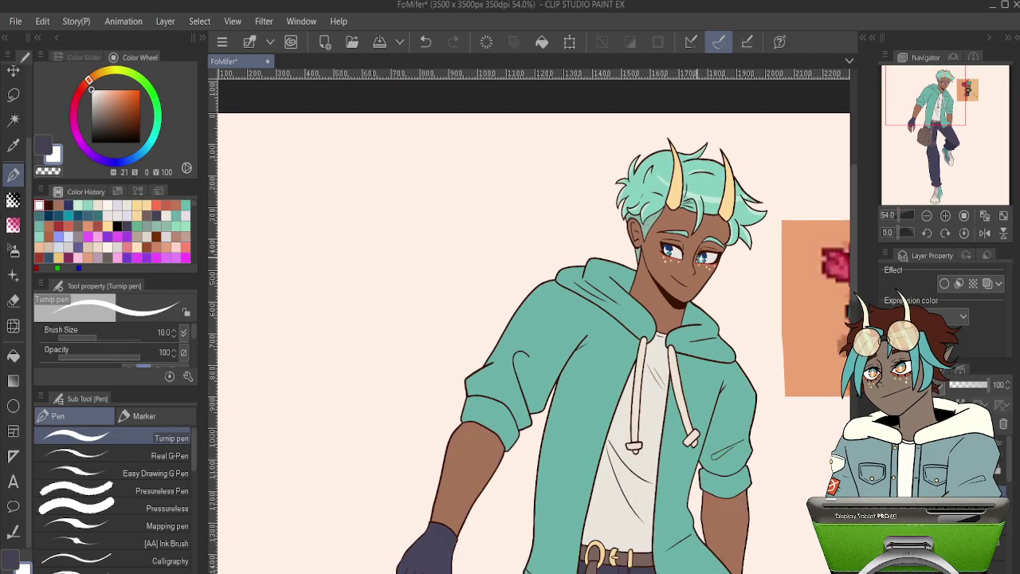
# - Shade the upper eyelid of the left eye in the drawing with muted violet (H 249, S 24, V 33), using the Turnip pen at size 10
pyautogui.scroll(4, 709, 252)
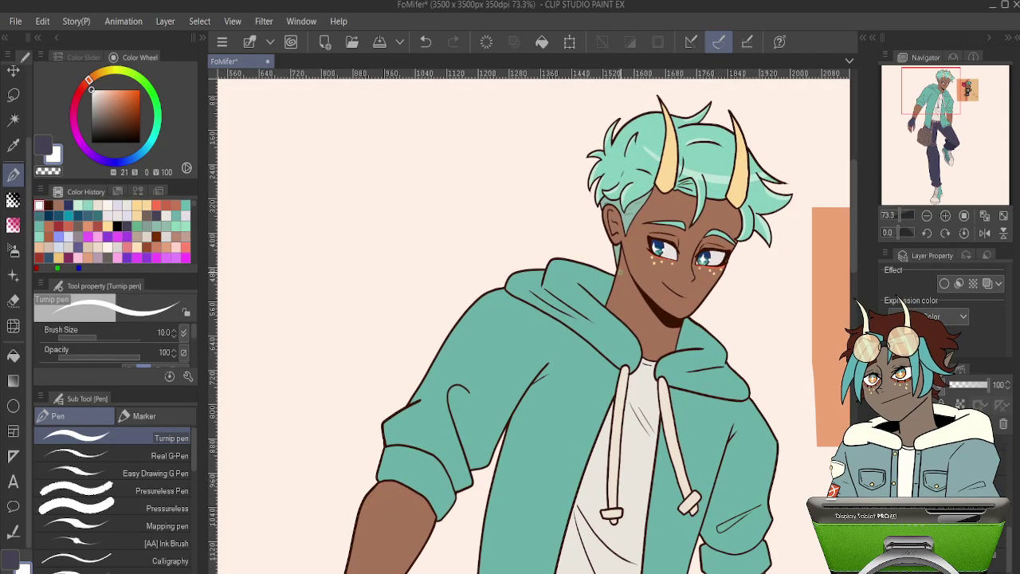
pyautogui.scroll(2, 623, 287)
pyautogui.press('ctrl')
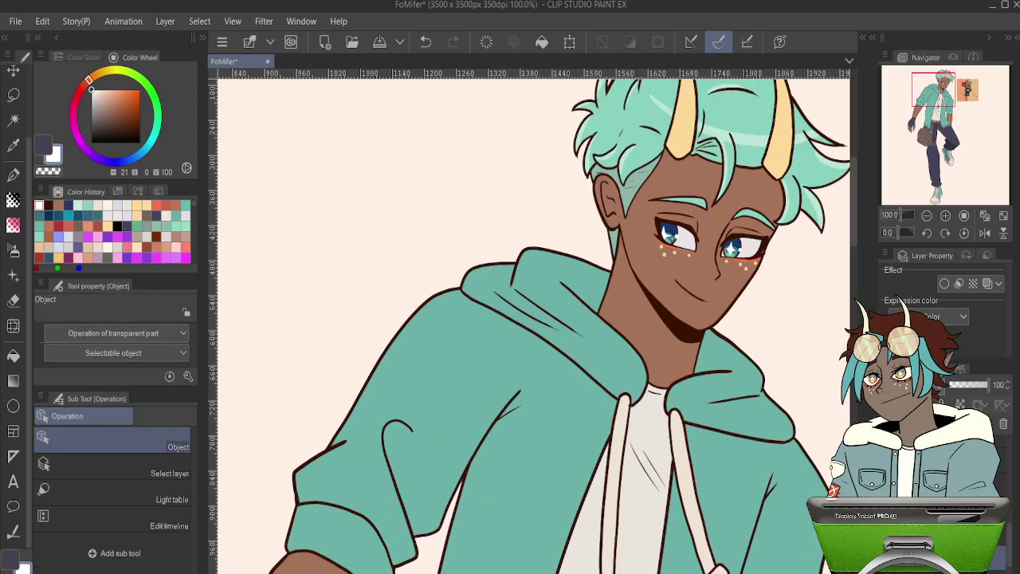
pyautogui.scroll(-4, 713, 360)
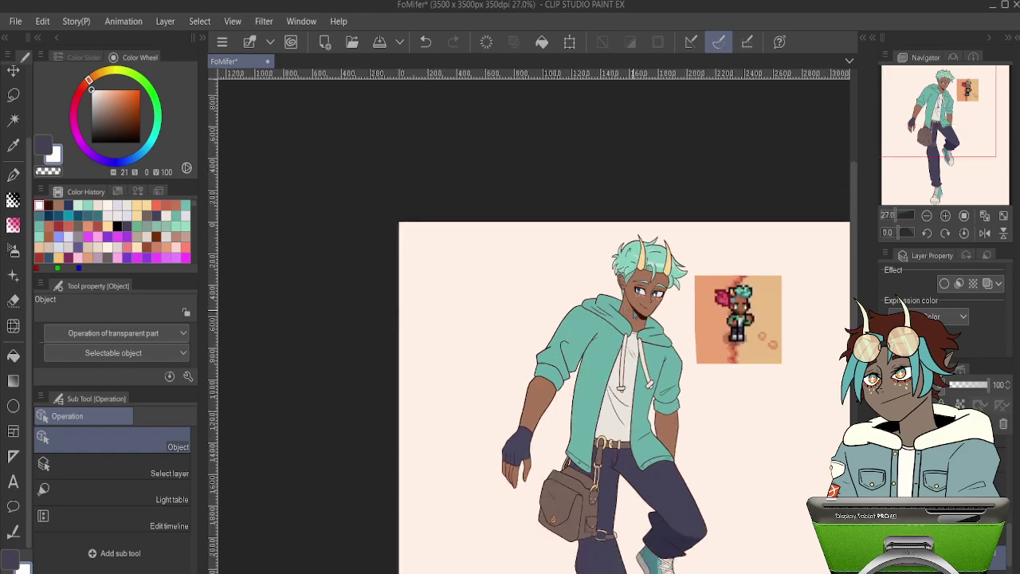
pyautogui.click(44, 146)
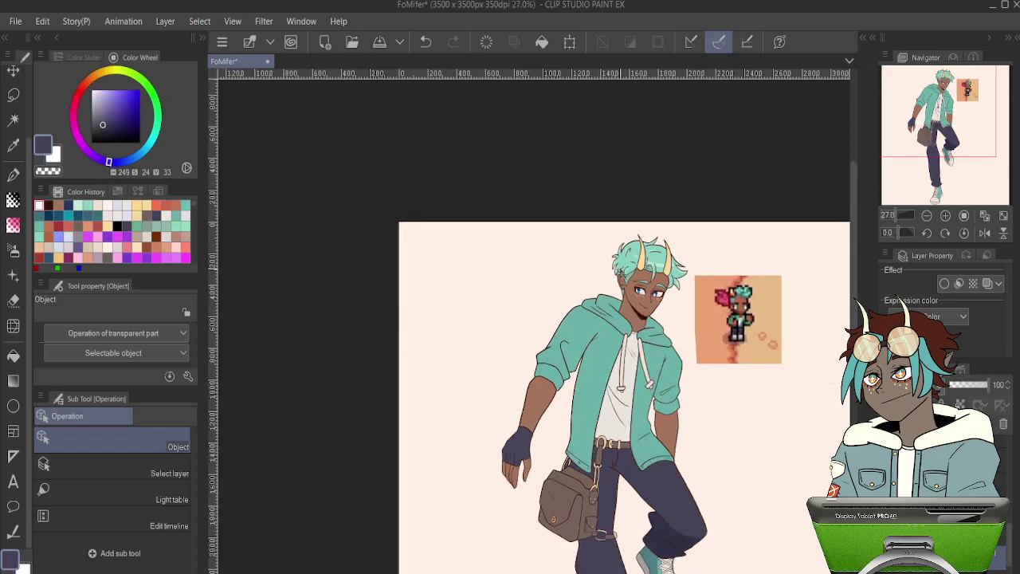
pyautogui.scroll(8, 641, 295)
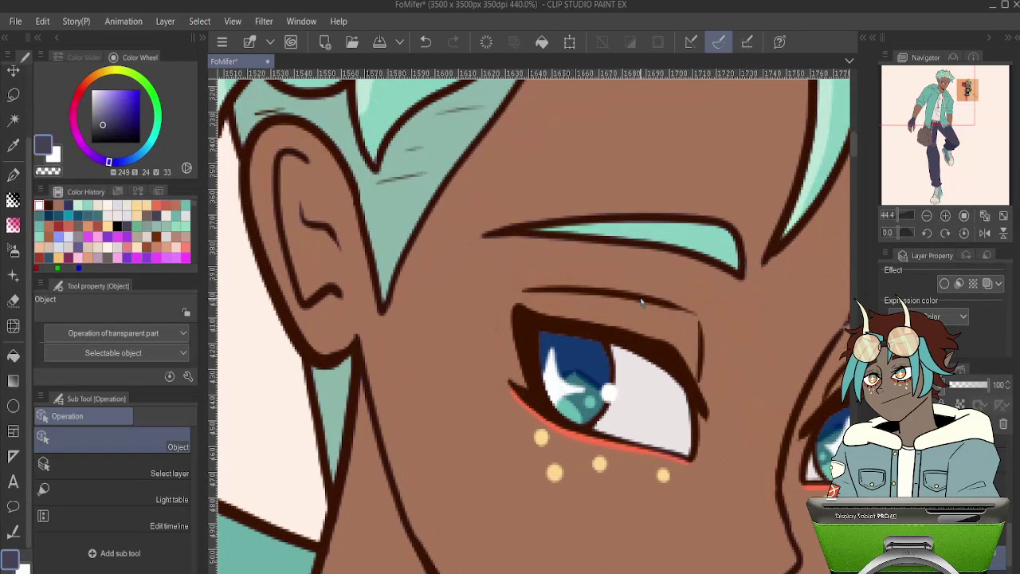
pyautogui.press('p')
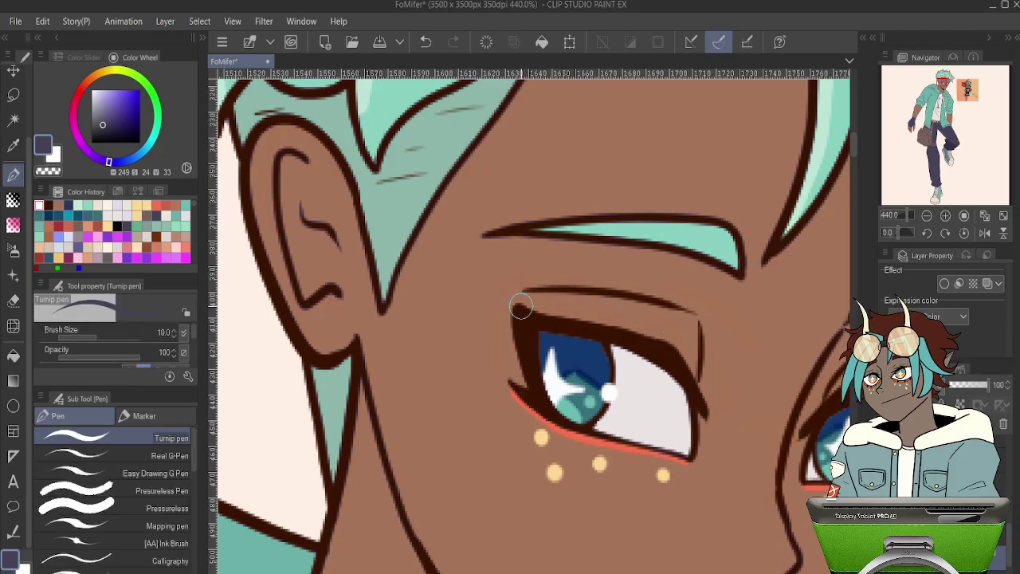
pyautogui.moveTo(520, 306)
pyautogui.mouseDown()
pyautogui.moveTo(548, 296)
pyautogui.moveTo(678, 307)
pyautogui.mouseUp()
pyautogui.hotkey('ctrl', 'z')
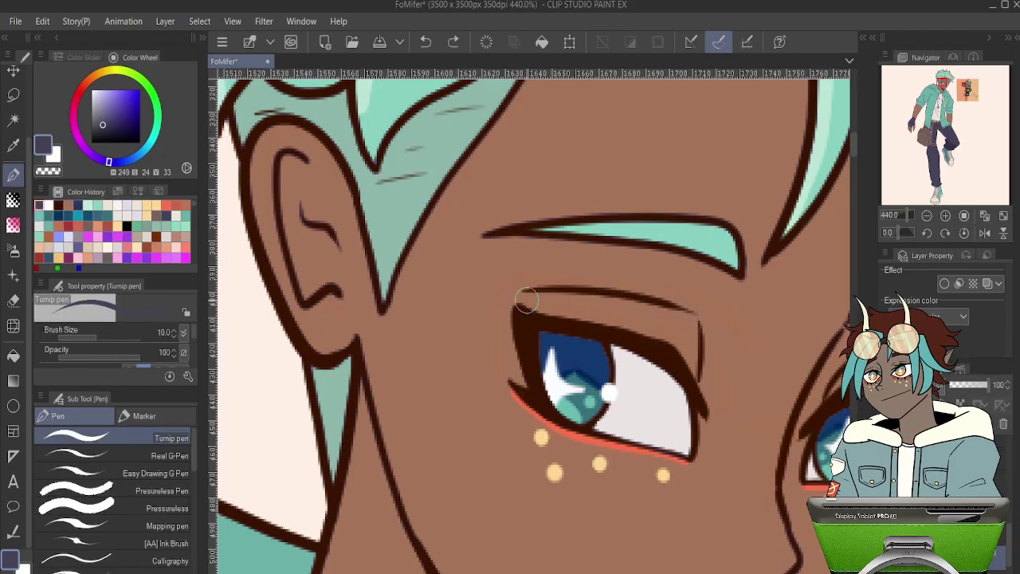
pyautogui.moveTo(519, 298); pyautogui.dragTo(634, 307)
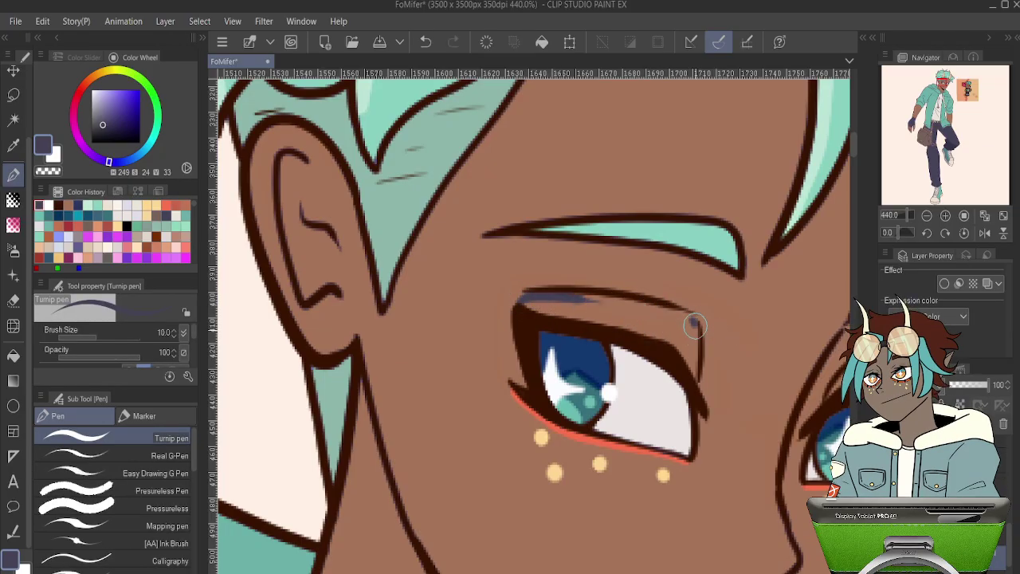
pyautogui.moveTo(693, 317); pyautogui.dragTo(696, 388)
pyautogui.moveTo(694, 320)
pyautogui.mouseDown()
pyautogui.moveTo(593, 301)
pyautogui.moveTo(530, 304)
pyautogui.moveTo(658, 343)
pyautogui.moveTo(686, 358)
pyautogui.moveTo(691, 373)
pyautogui.moveTo(685, 326)
pyautogui.moveTo(587, 312)
pyautogui.mouseUp()
# - Shade the other eye's upper eyelid with the same muted violet up to its crease line
pyautogui.moveTo(748, 337)
pyautogui.mouseDown()
pyautogui.moveTo(589, 297)
pyautogui.moveTo(610, 316)
pyautogui.moveTo(720, 344)
pyautogui.moveTo(580, 314)
pyautogui.moveTo(528, 371)
pyautogui.mouseUp()
pyautogui.hotkey('ctrl', 'z')
pyautogui.moveTo(574, 315)
pyautogui.mouseDown()
pyautogui.moveTo(564, 328)
pyautogui.moveTo(667, 349)
pyautogui.moveTo(588, 320)
pyautogui.mouseUp()
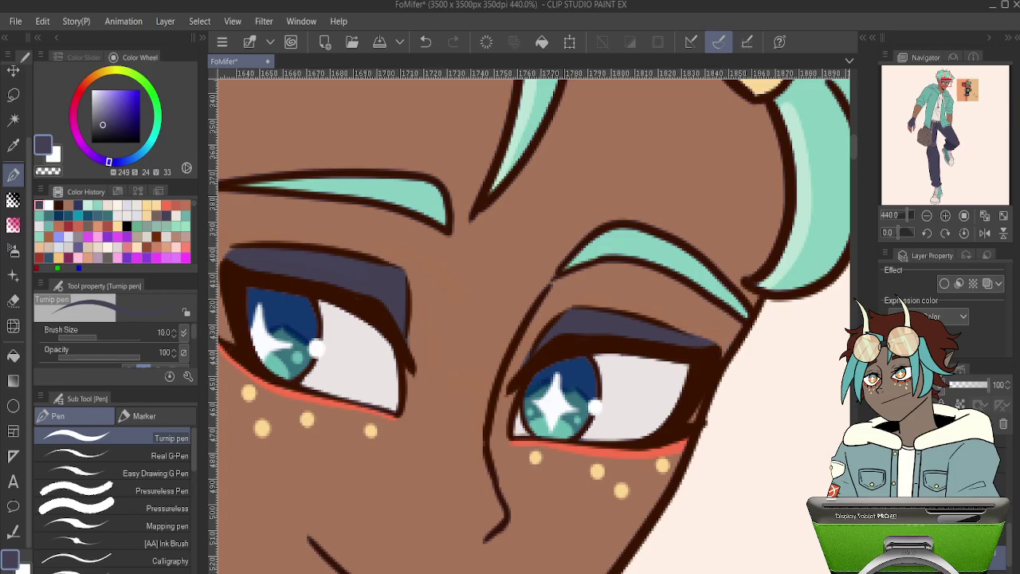
# - Switch the eyelid shading layer to a darkening blending mode and lower its opacity to 36%
pyautogui.click(930, 32)
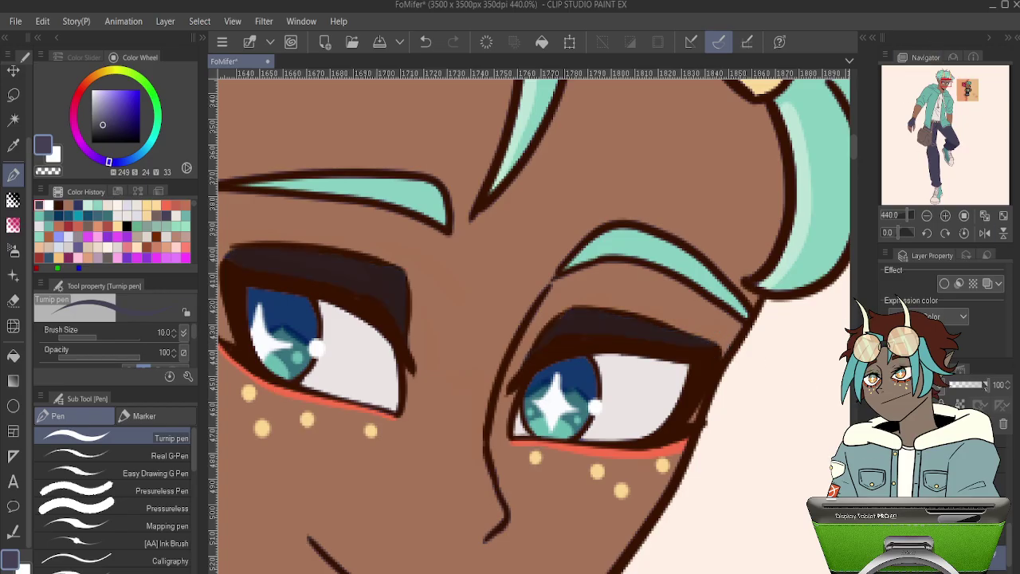
pyautogui.moveTo(973, 389); pyautogui.dragTo(966, 386)
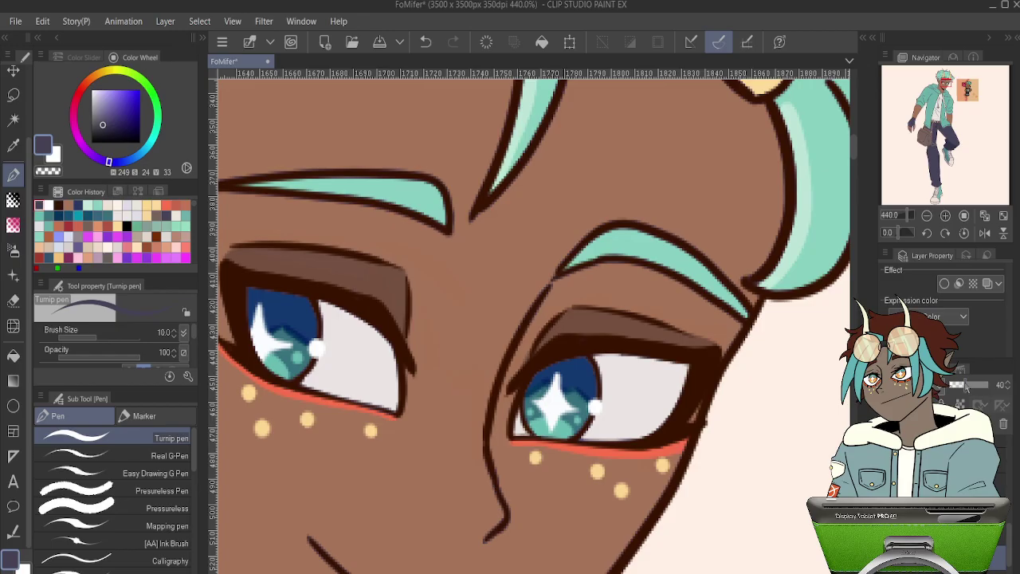
pyautogui.scroll(-15, 581, 279)
pyautogui.scroll(3, 582, 279)
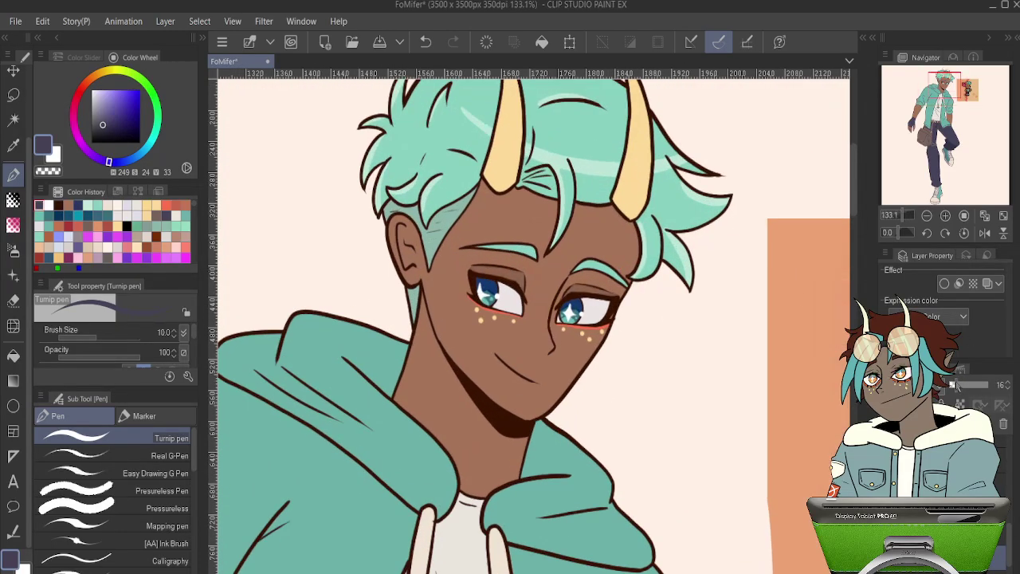
pyautogui.moveTo(956, 386); pyautogui.dragTo(964, 386)
pyautogui.scroll(4, 530, 345)
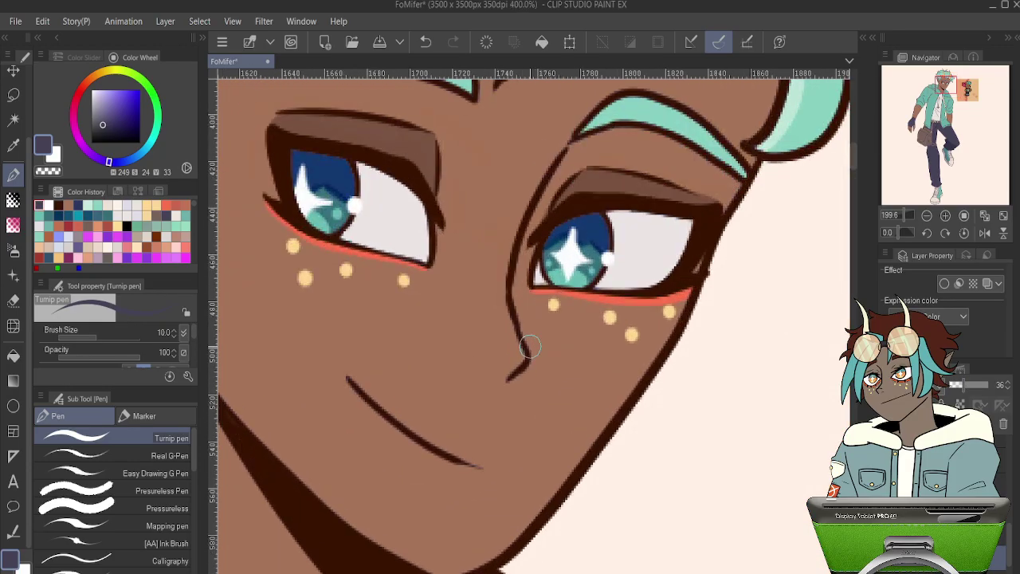
# - Shade a small triangle beneath the nose tip in muted violet (H 249, S 24, V 33) with the Turnip pen
pyautogui.moveTo(522, 358)
pyautogui.mouseDown()
pyautogui.moveTo(488, 346)
pyautogui.moveTo(500, 379)
pyautogui.moveTo(516, 371)
pyautogui.moveTo(499, 346)
pyautogui.mouseUp()
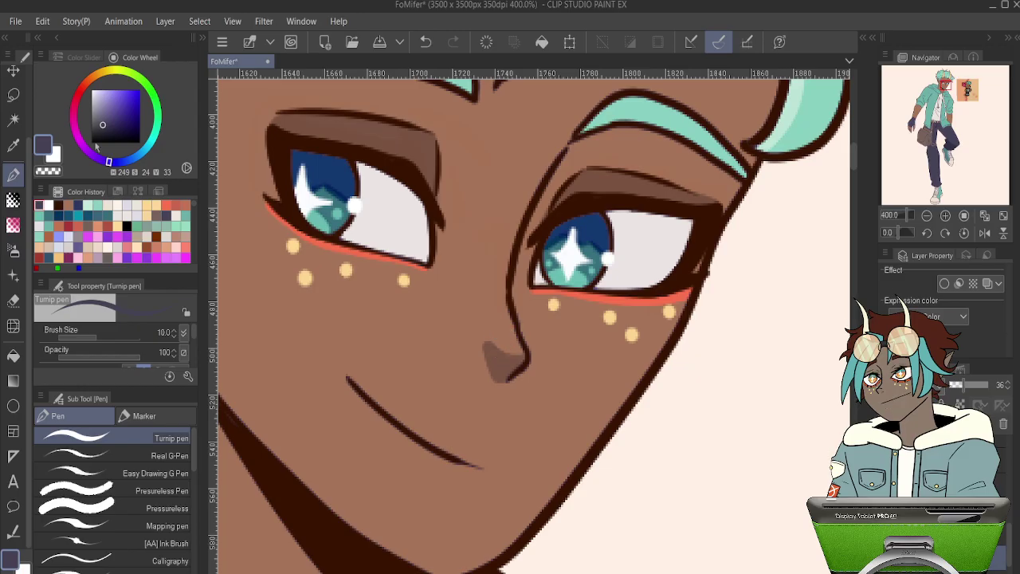
pyautogui.scroll(-2, 418, 273)
pyautogui.scroll(-3, 419, 274)
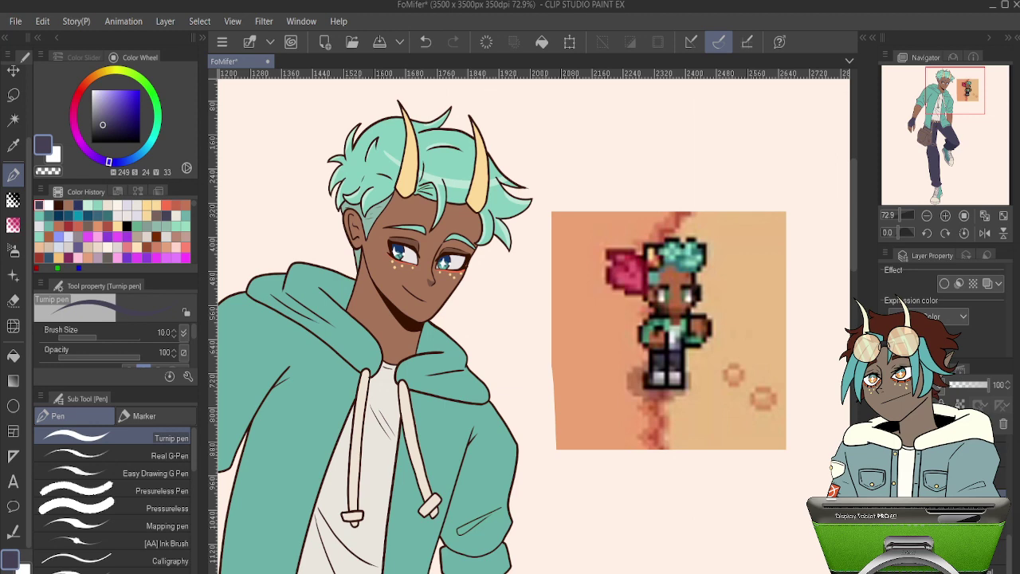
# - Airbrush a soft reddish-brown blush (H 21, S 77, V 62) across the cheeks and nose with the Soft airbrush at size 80
pyautogui.scroll(3, 423, 271)
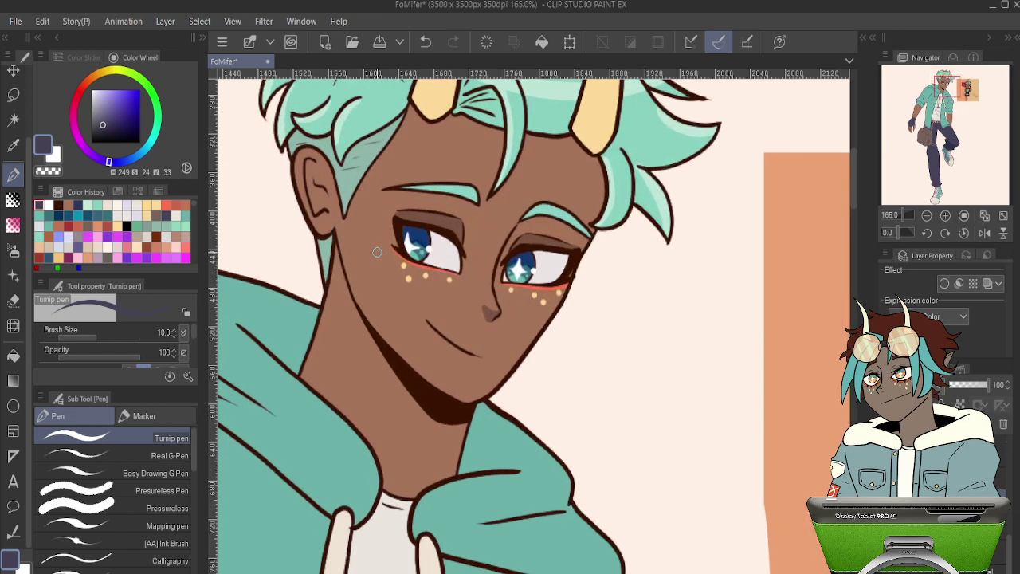
pyautogui.keyDown('alt'); pyautogui.click(350, 241); pyautogui.keyUp('alt')
pyautogui.click(130, 107)
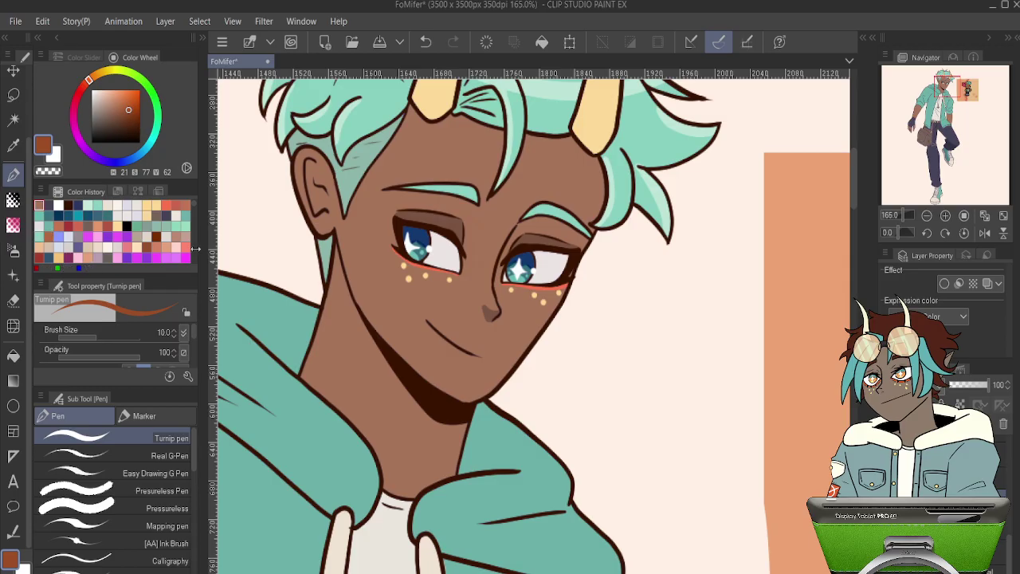
pyautogui.click(13, 249)
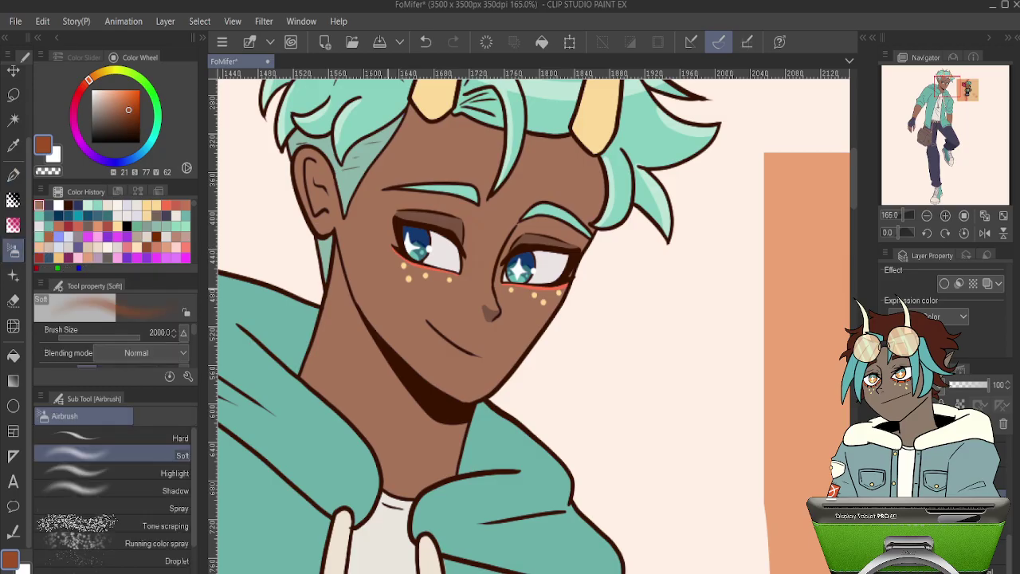
pyautogui.press('[')
pyautogui.press('[')
pyautogui.press('[')
pyautogui.press('[')
pyautogui.press('[')
pyautogui.press('[')
pyautogui.press('[')
pyautogui.press('[')
pyautogui.press('[')
pyautogui.press('[')
pyautogui.press('[')
pyautogui.press('[')
pyautogui.press('[')
pyautogui.press('[')
pyautogui.press('[')
pyautogui.press('[')
pyautogui.moveTo(415, 265)
pyautogui.mouseDown()
pyautogui.moveTo(385, 225)
pyautogui.moveTo(392, 250)
pyautogui.moveTo(384, 247)
pyautogui.moveTo(415, 271)
pyautogui.moveTo(477, 278)
pyautogui.mouseUp()
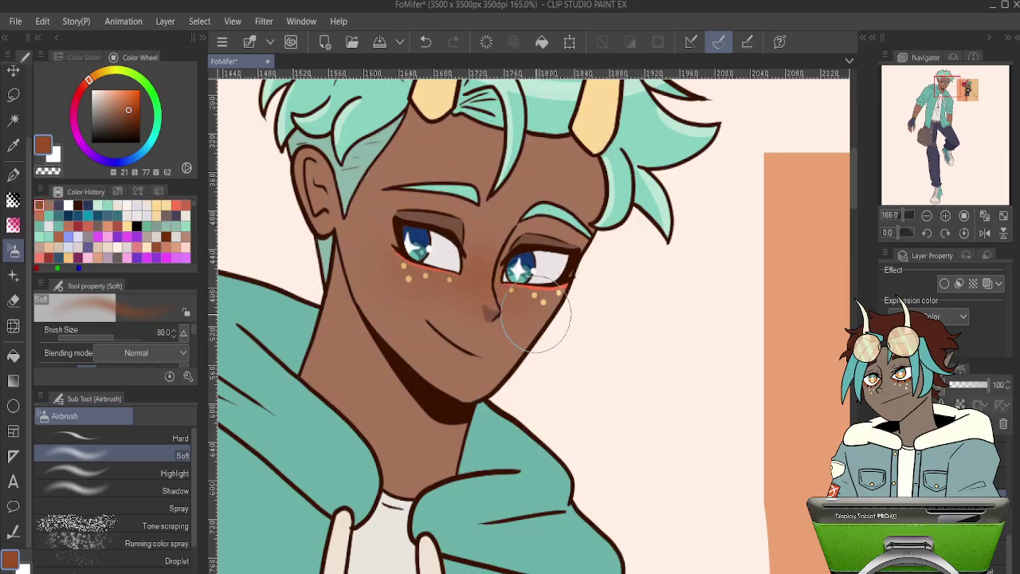
pyautogui.hotkey('ctrl', 'z')
pyautogui.moveTo(397, 266)
pyautogui.mouseDown()
pyautogui.moveTo(446, 264)
pyautogui.moveTo(497, 280)
pyautogui.moveTo(534, 311)
pyautogui.moveTo(516, 292)
pyautogui.moveTo(396, 249)
pyautogui.moveTo(380, 258)
pyautogui.moveTo(488, 261)
pyautogui.moveTo(530, 291)
pyautogui.mouseUp()
pyautogui.scroll(-4, 383, 214)
pyautogui.scroll(-5, 443, 239)
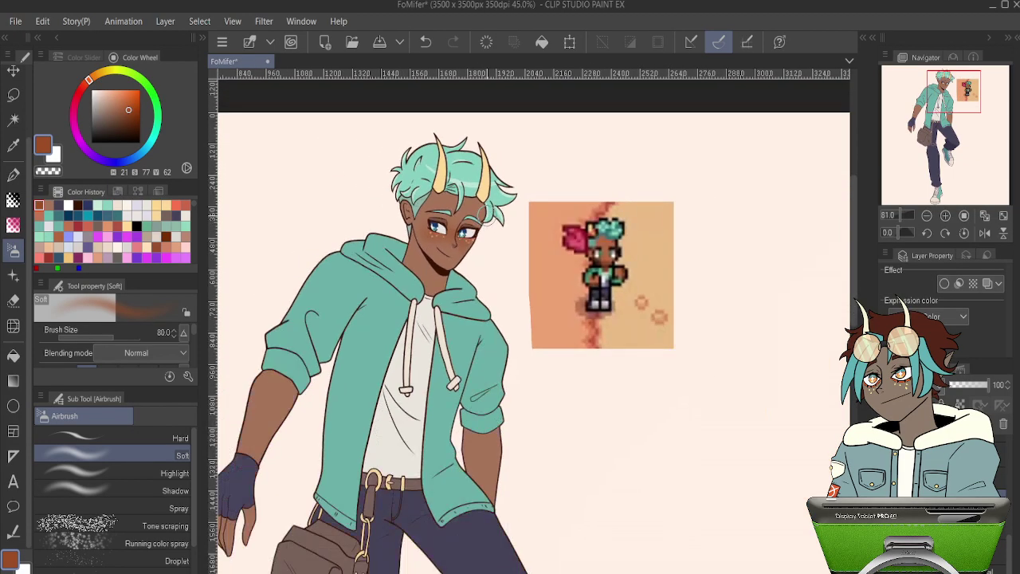
# - Airbrush the same reddish-brown tint onto the gloved arm's forearm near the elbow and onto its fingertips
pyautogui.scroll(5, 368, 351)
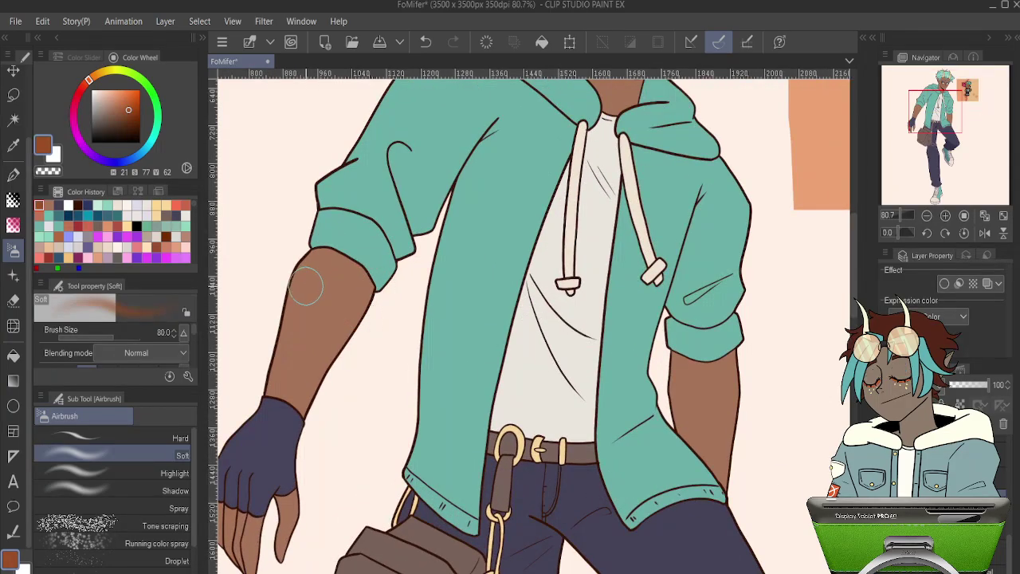
pyautogui.moveTo(308, 285); pyautogui.dragTo(377, 311)
pyautogui.moveTo(361, 395); pyautogui.dragTo(434, 265)
pyautogui.moveTo(298, 426); pyautogui.dragTo(325, 432)
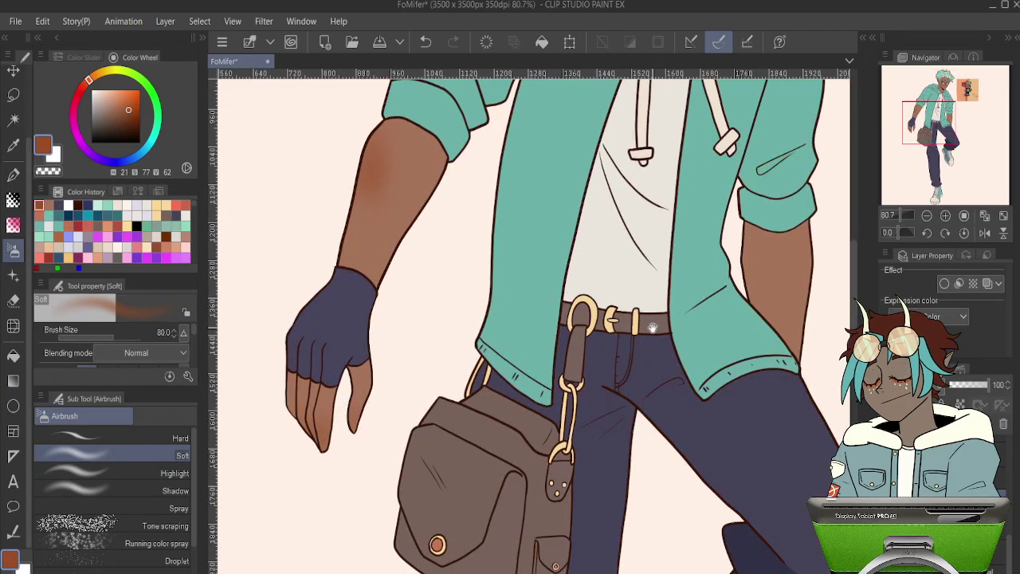
# - Airbrush the reddish-brown tint onto the other forearm and the neck below the jaw
pyautogui.moveTo(653, 327); pyautogui.dragTo(466, 286)
pyautogui.moveTo(376, 307); pyautogui.dragTo(407, 335)
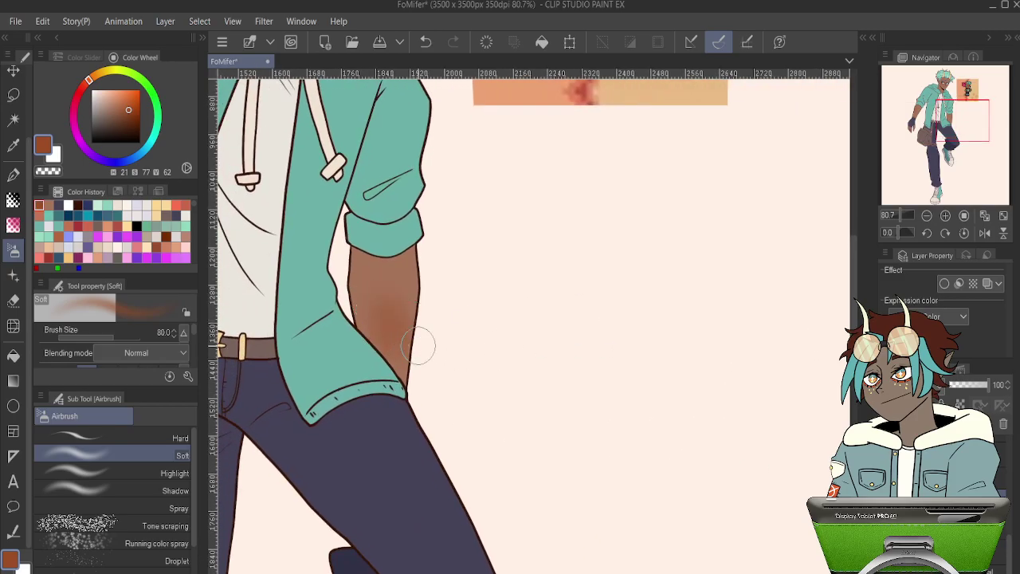
pyautogui.moveTo(483, 397)
pyautogui.mouseDown()
pyautogui.moveTo(515, 230)
pyautogui.moveTo(640, 68)
pyautogui.moveTo(646, 404)
pyautogui.mouseUp()
pyautogui.moveTo(491, 303); pyautogui.dragTo(469, 563)
pyautogui.moveTo(483, 295); pyautogui.dragTo(481, 445)
pyautogui.moveTo(404, 334)
pyautogui.mouseDown()
pyautogui.moveTo(452, 388)
pyautogui.moveTo(408, 338)
pyautogui.mouseUp()
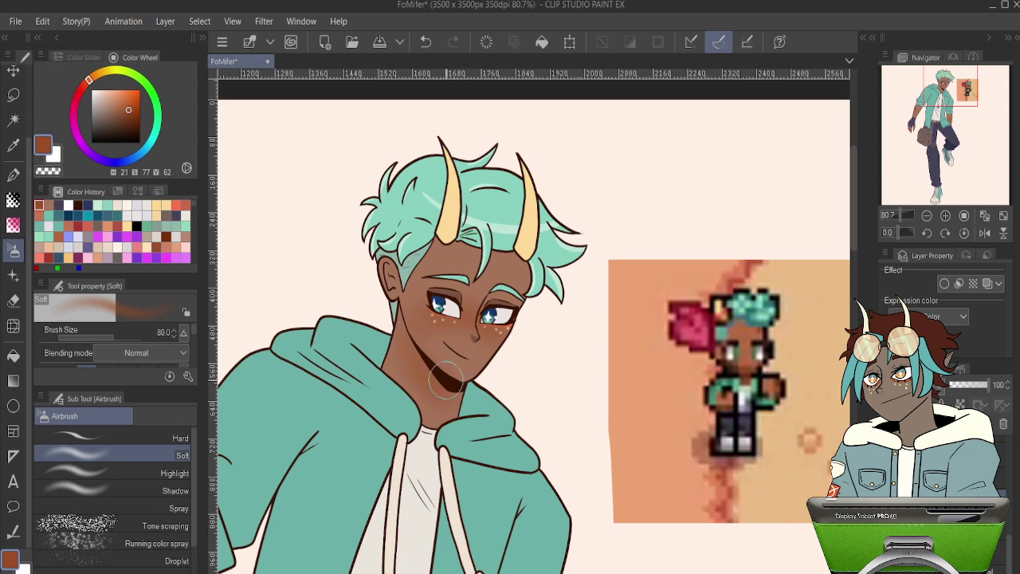
pyautogui.scroll(-4, 468, 299)
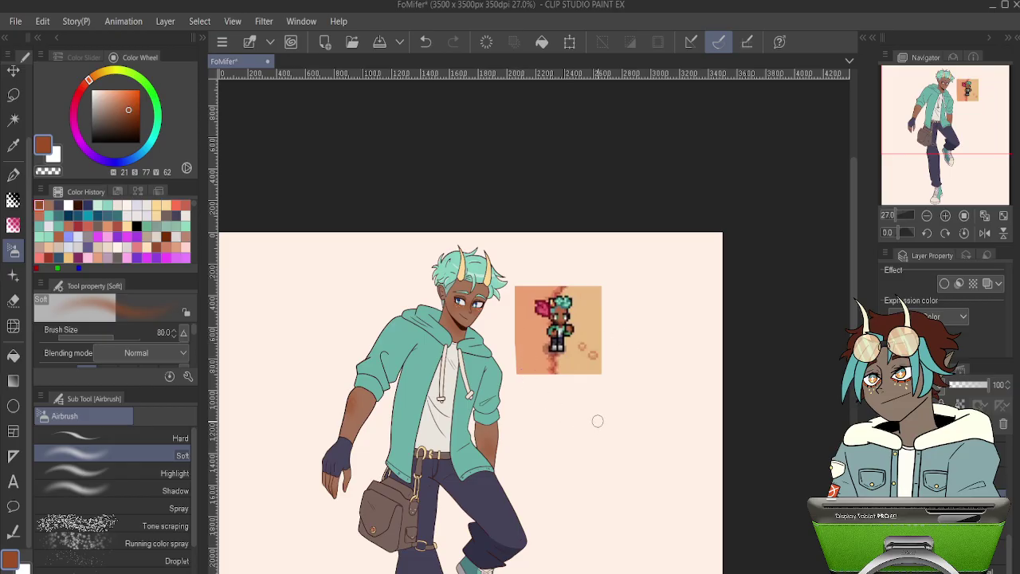
# - Set the eyedropper to pick color from the layer, sample at the raised trouser cuff, and select the cuff's shadow layer
pyautogui.scroll(-11, 591, 406)
pyautogui.scroll(10, 543, 495)
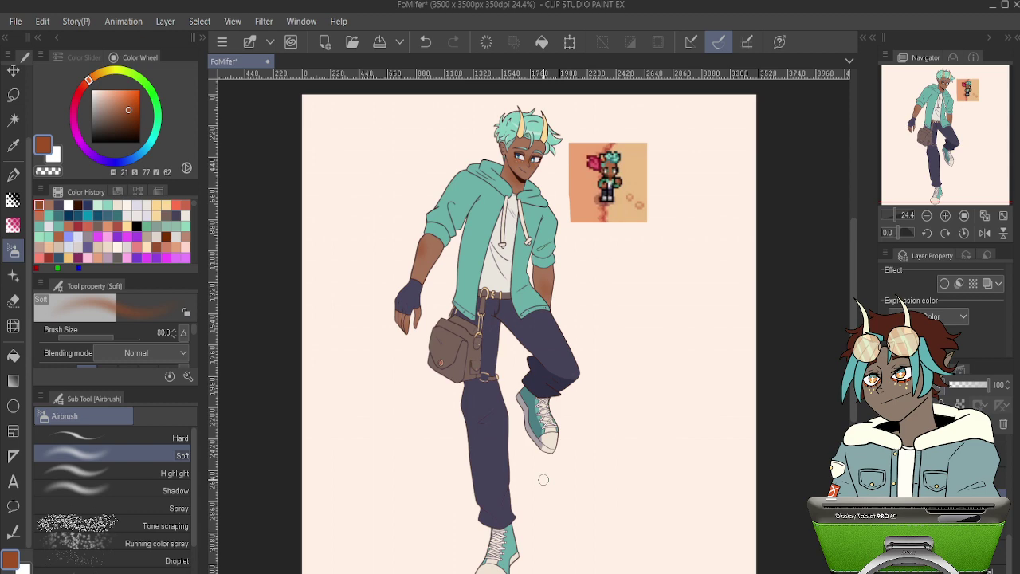
pyautogui.scroll(2, 544, 480)
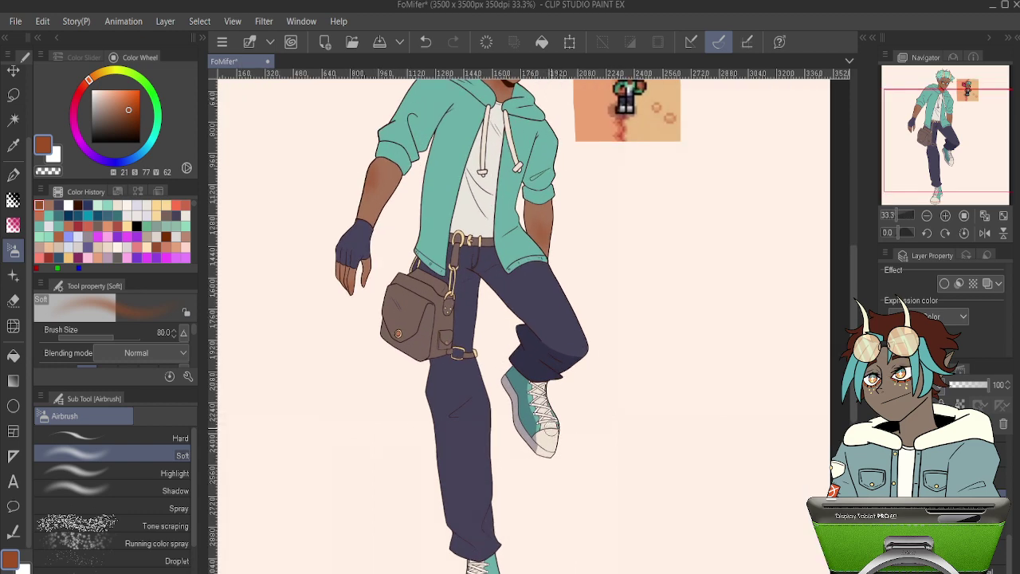
pyautogui.press('i')
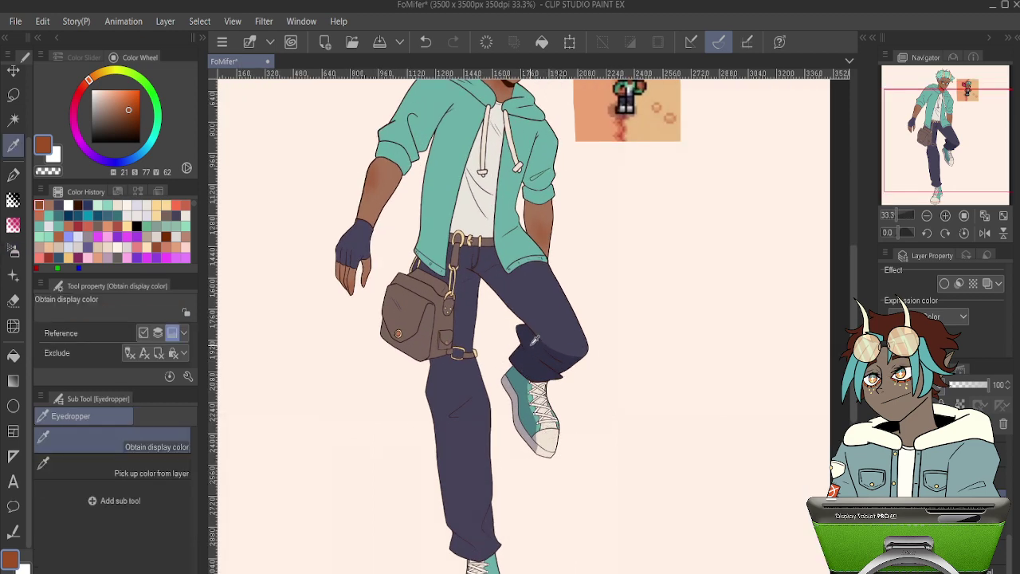
pyautogui.click(120, 466)
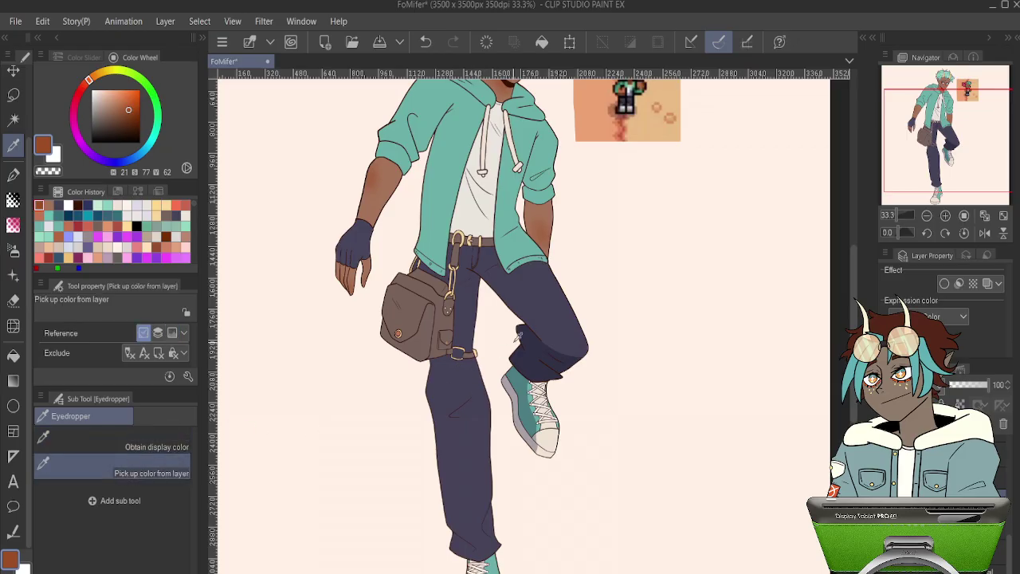
pyautogui.click(526, 335)
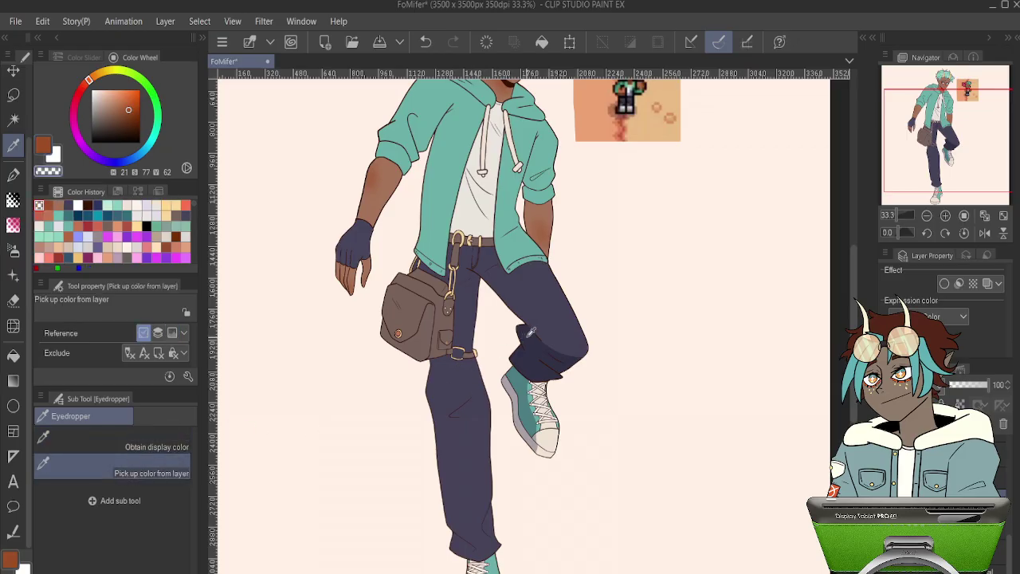
pyautogui.press('o')
pyautogui.scroll(1, 485, 305)
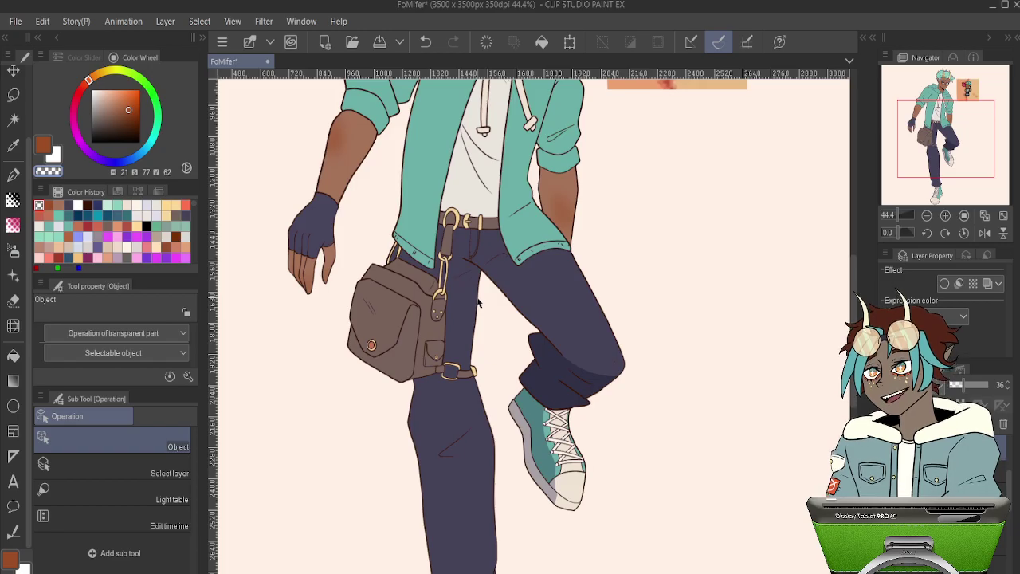
# - Lasso the inner side of the standing leg as a shadow area, from the crotch along the knee fold and through the shoe
pyautogui.moveTo(478, 301); pyautogui.dragTo(500, 136)
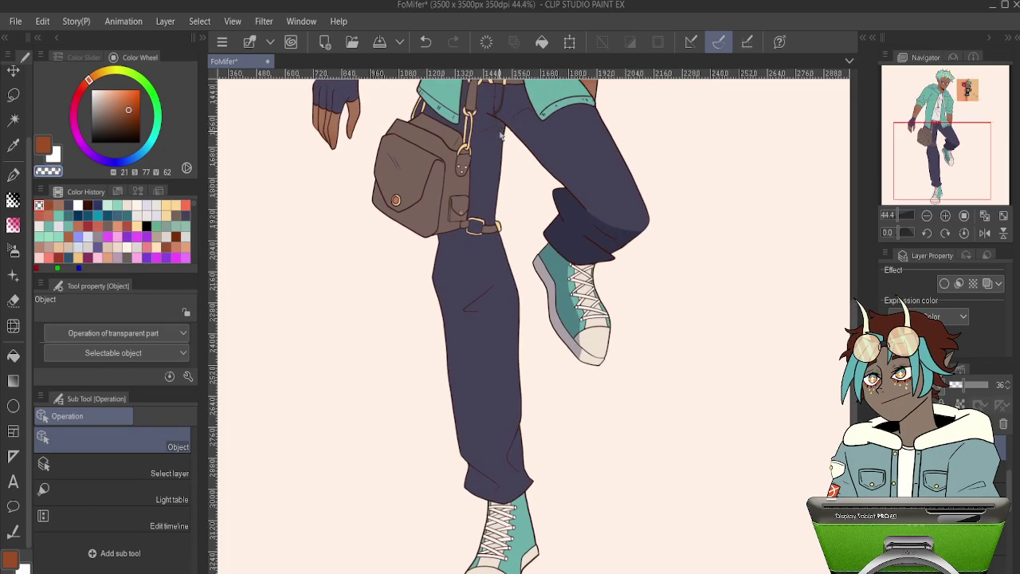
pyautogui.press('m')
pyautogui.moveTo(570, 248); pyautogui.dragTo(580, 206)
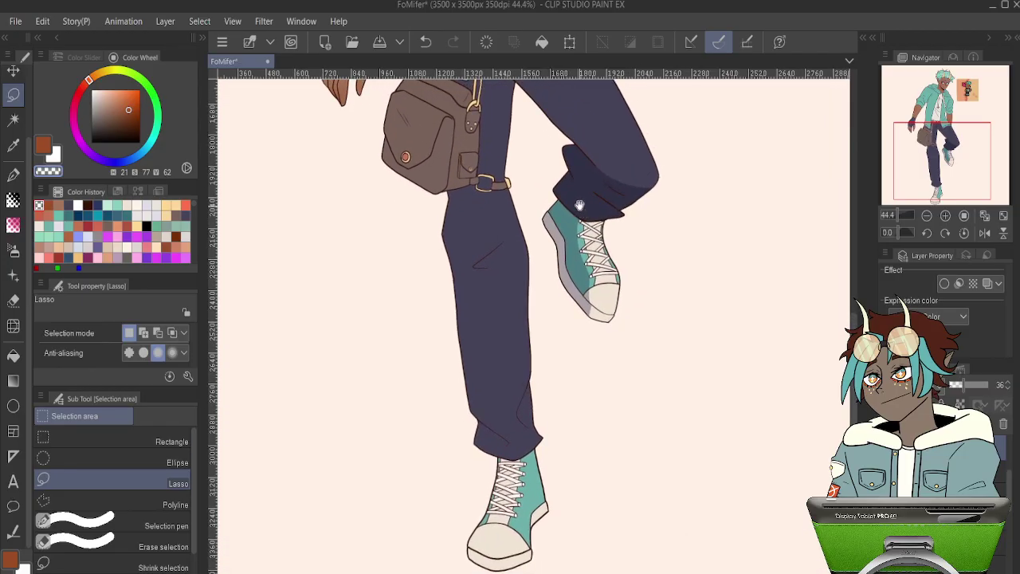
pyautogui.moveTo(562, 170); pyautogui.dragTo(508, 124)
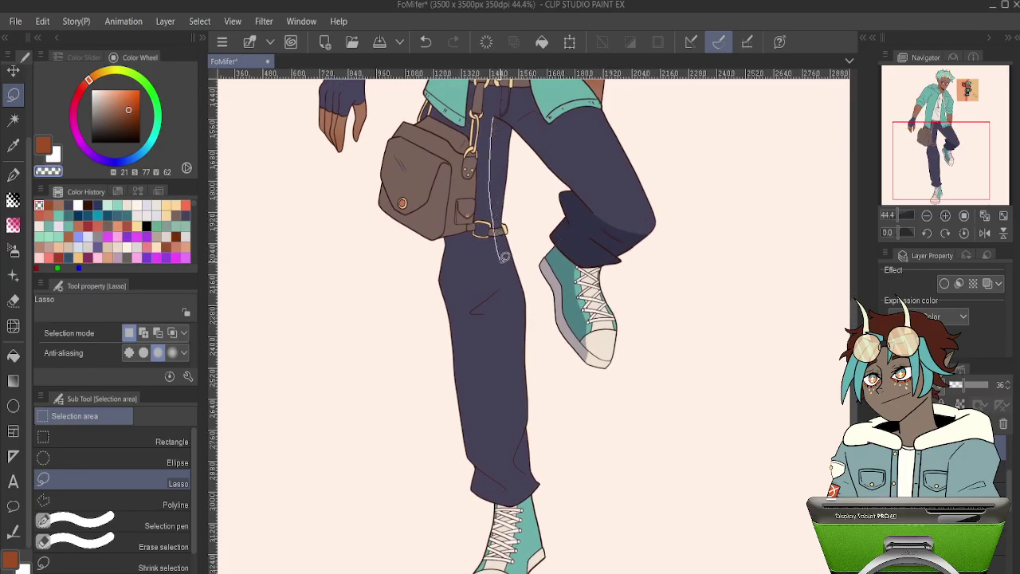
pyautogui.moveTo(504, 257); pyautogui.dragTo(485, 297)
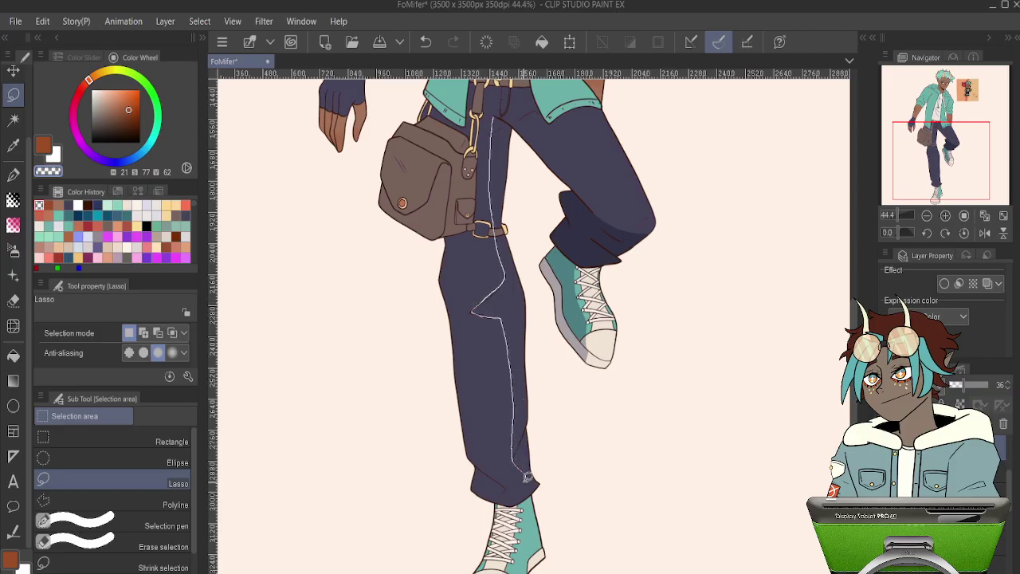
pyautogui.moveTo(518, 538)
pyautogui.mouseDown()
pyautogui.moveTo(505, 573)
pyautogui.moveTo(584, 412)
pyautogui.moveTo(561, 262)
pyautogui.mouseUp()
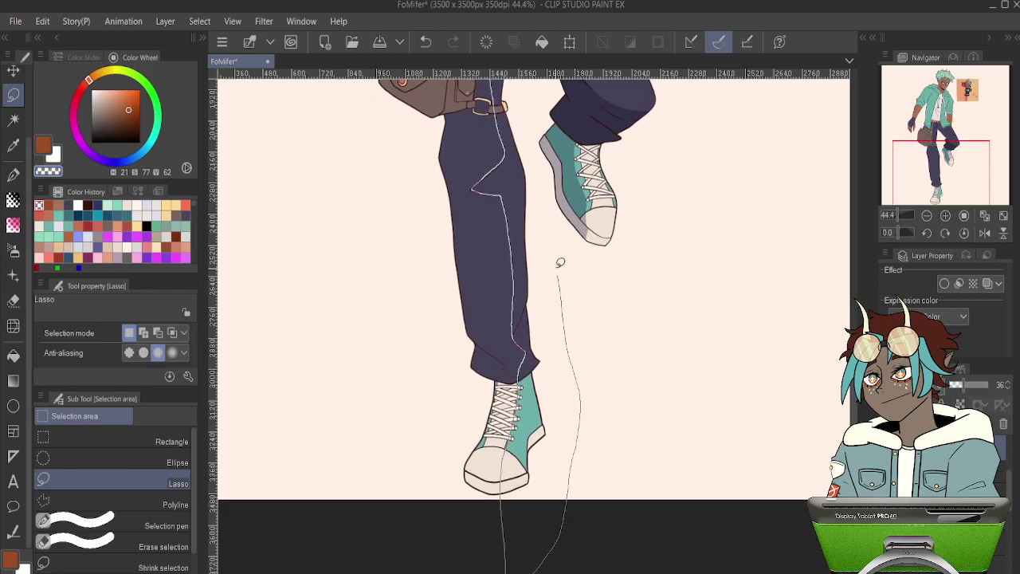
pyautogui.moveTo(530, 79)
pyautogui.mouseDown()
pyautogui.moveTo(517, 73)
pyautogui.moveTo(493, 87)
pyautogui.mouseUp()
# - Refine the selection's top edge at the crotch seam and check its outline down to the standing foot
pyautogui.moveTo(606, 161); pyautogui.dragTo(544, 332)
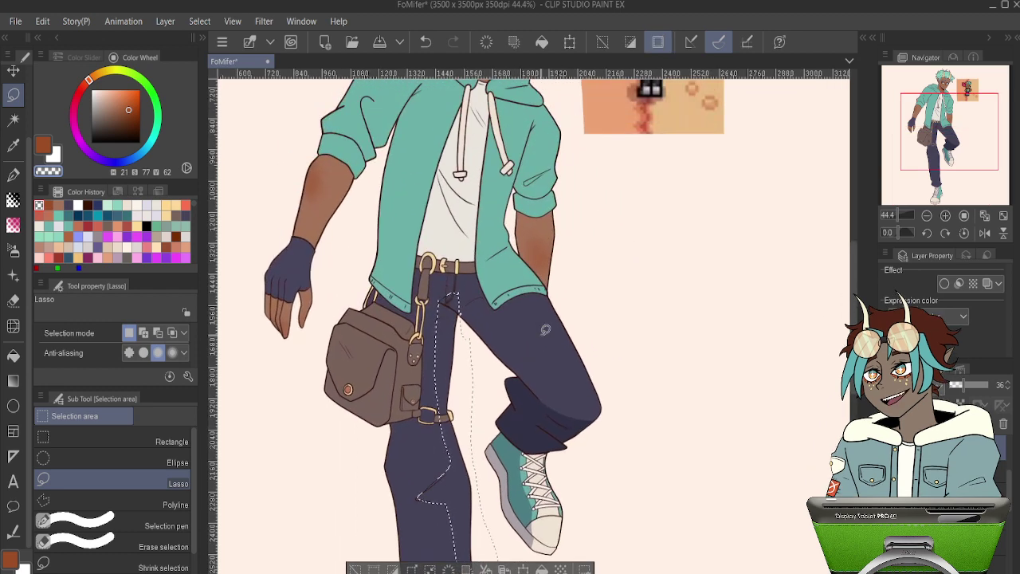
pyautogui.scroll(3, 495, 332)
pyautogui.scroll(8, 444, 189)
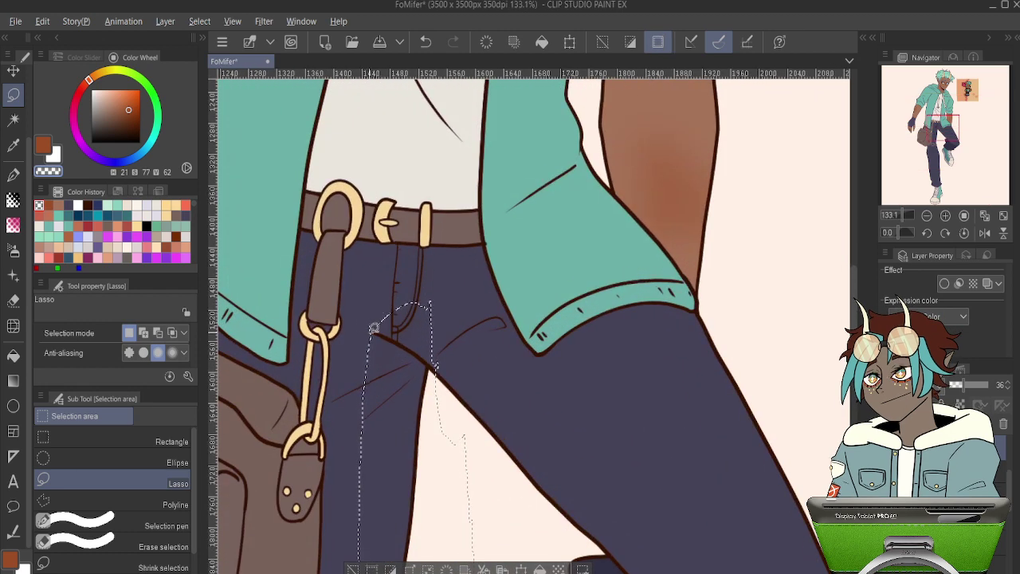
pyautogui.moveTo(368, 330)
pyautogui.mouseDown()
pyautogui.moveTo(467, 375)
pyautogui.moveTo(414, 248)
pyautogui.moveTo(371, 313)
pyautogui.mouseUp()
pyautogui.scroll(-1, 390, 295)
pyautogui.scroll(-12, 391, 296)
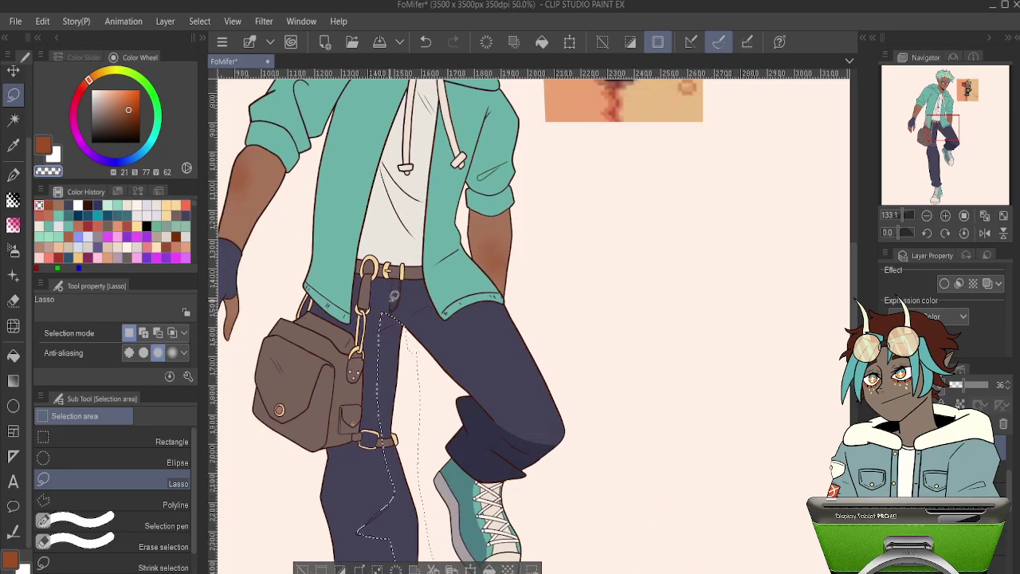
pyautogui.moveTo(431, 516); pyautogui.dragTo(453, 250)
pyautogui.scroll(4, 450, 423)
pyautogui.scroll(1, 450, 423)
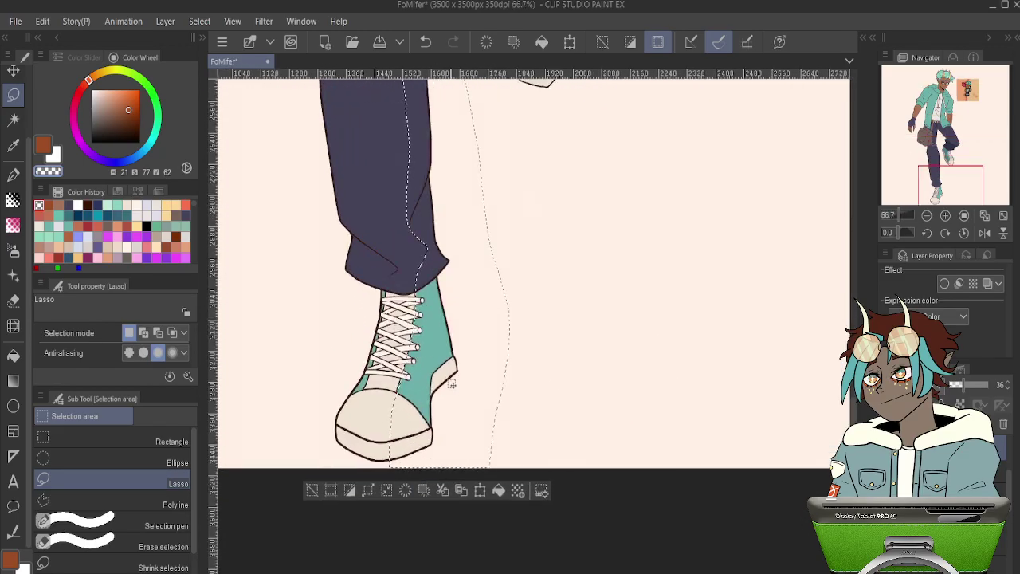
pyautogui.scroll(-3, 449, 384)
pyautogui.scroll(1, 457, 268)
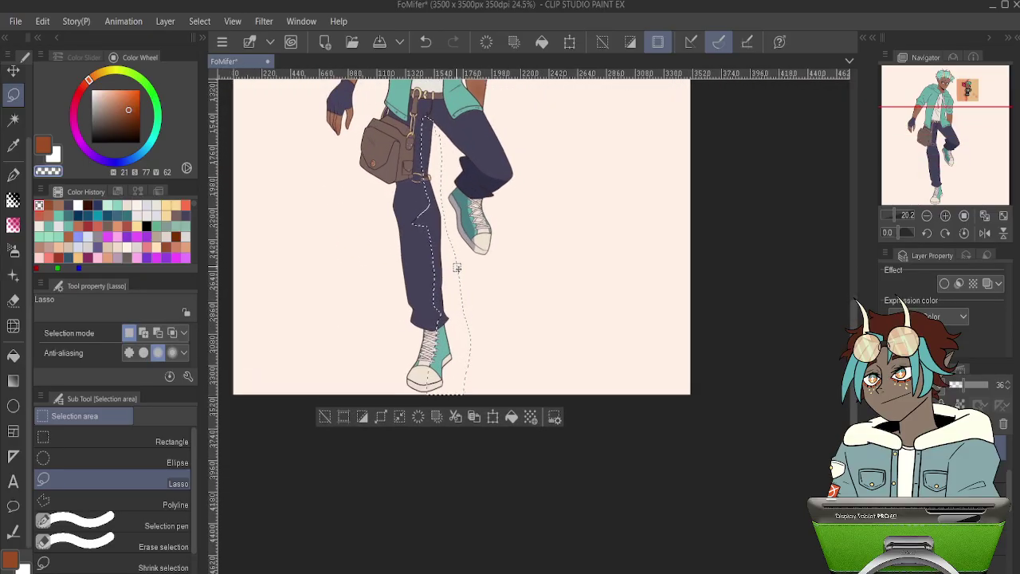
# - Sample the navy shadow color (H 228, S 56, V 38) from the raised trouser cuff and ready the Turnip pen at size 10
pyautogui.press('p')
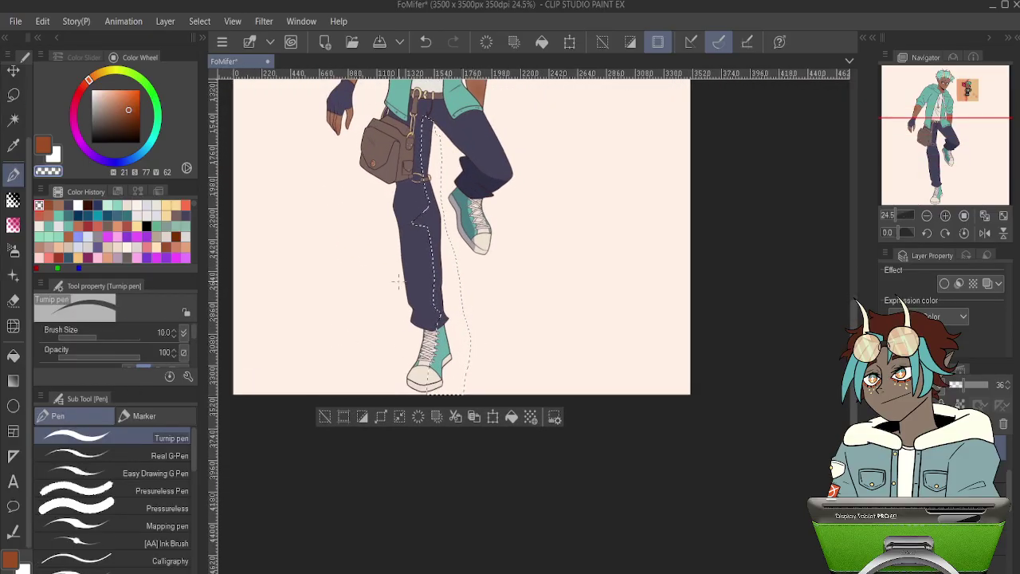
pyautogui.click(43, 145)
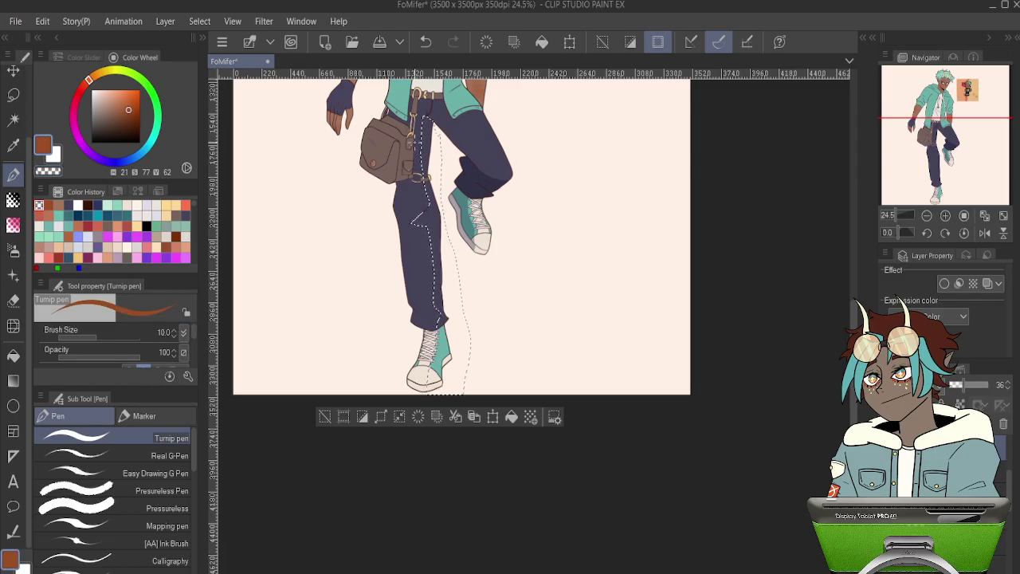
pyautogui.press('o')
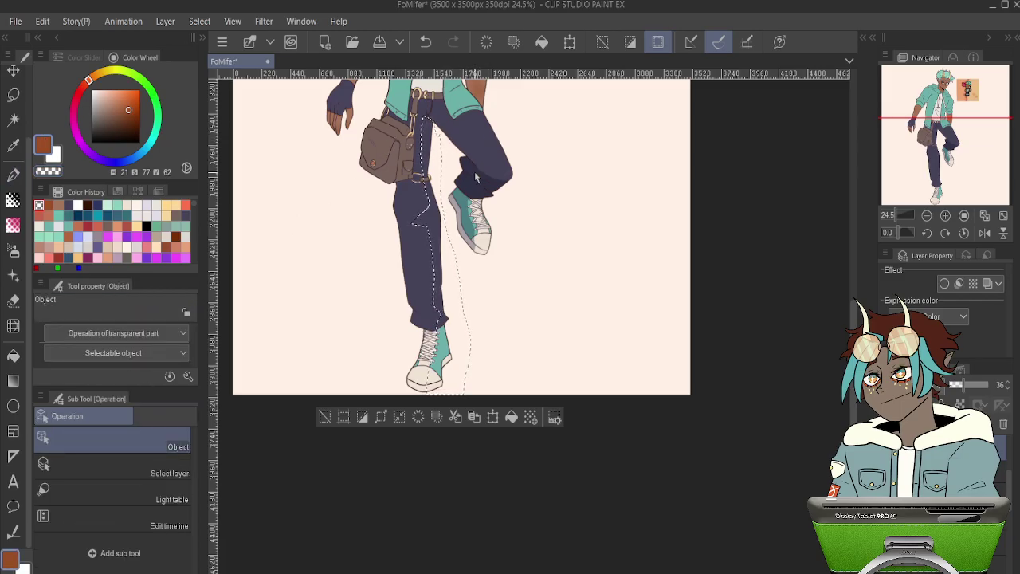
pyautogui.press('i')
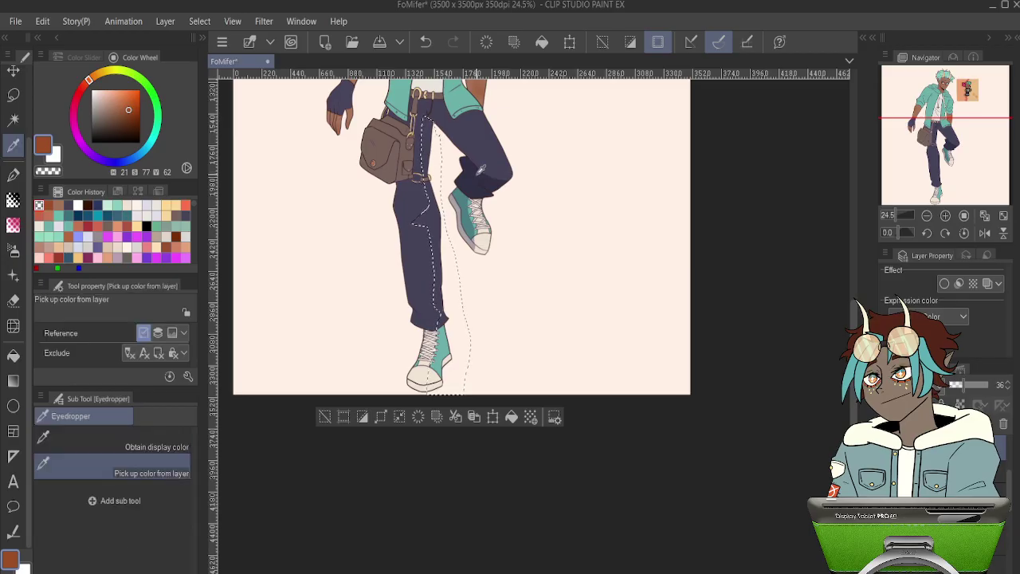
pyautogui.click(474, 166)
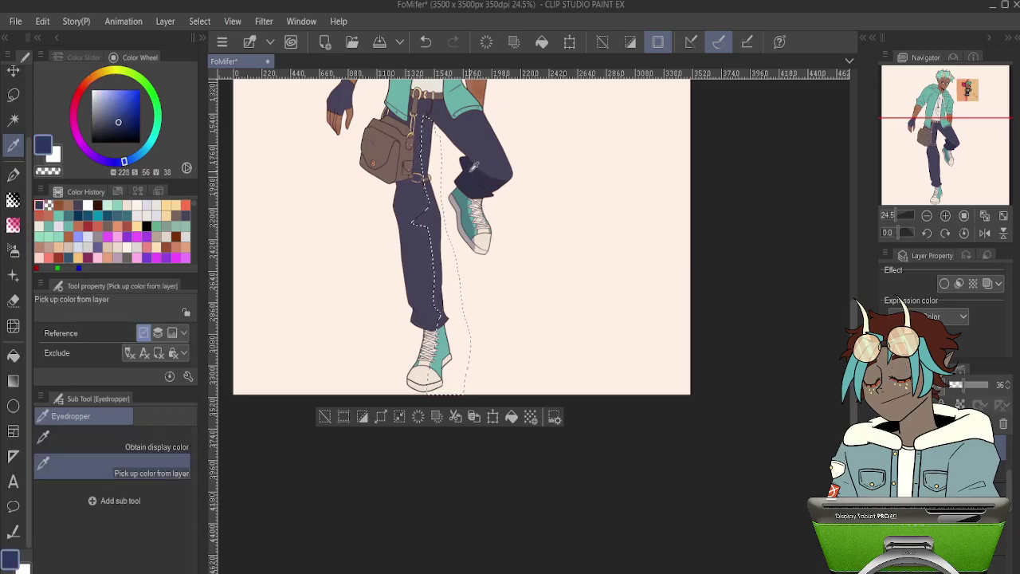
pyautogui.press('p')
pyautogui.press('o')
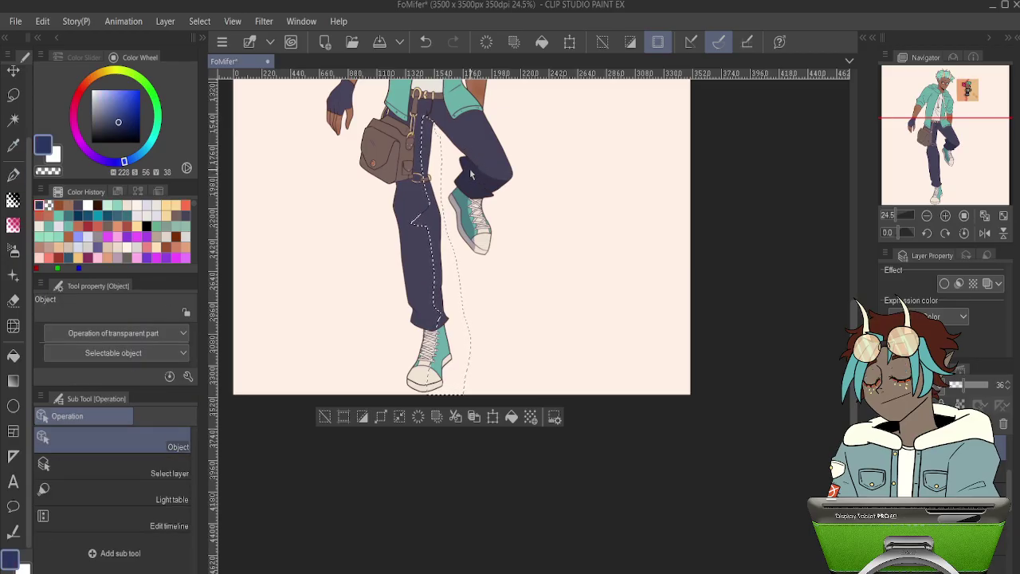
pyautogui.press('p')
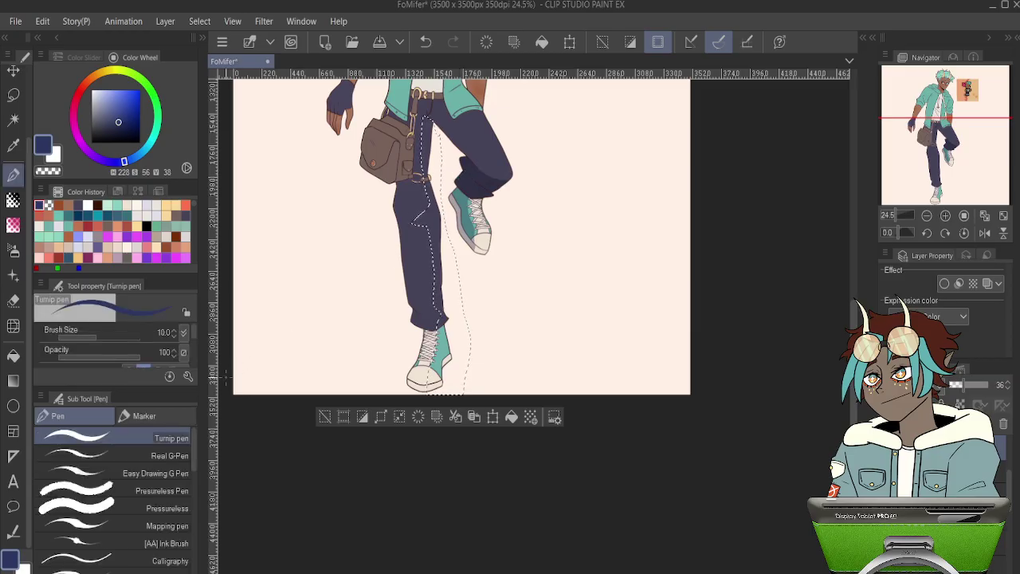
# - Fill the selected inner side of the standing leg with the navy shadow using the Pressureless pen at size 2000, and clear the selection
pyautogui.click(164, 508)
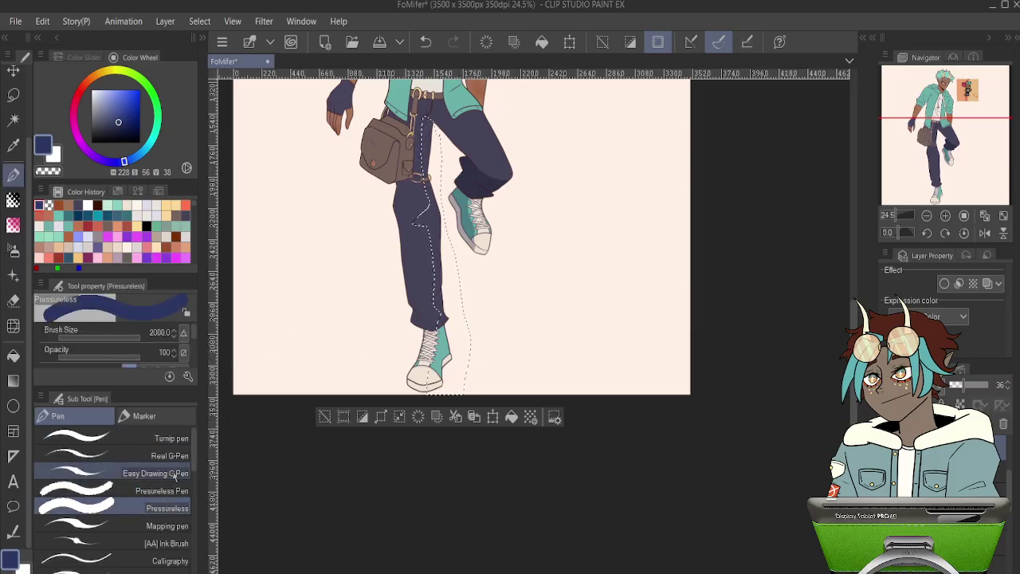
pyautogui.moveTo(441, 386)
pyautogui.mouseDown()
pyautogui.moveTo(465, 289)
pyautogui.moveTo(437, 112)
pyautogui.mouseUp()
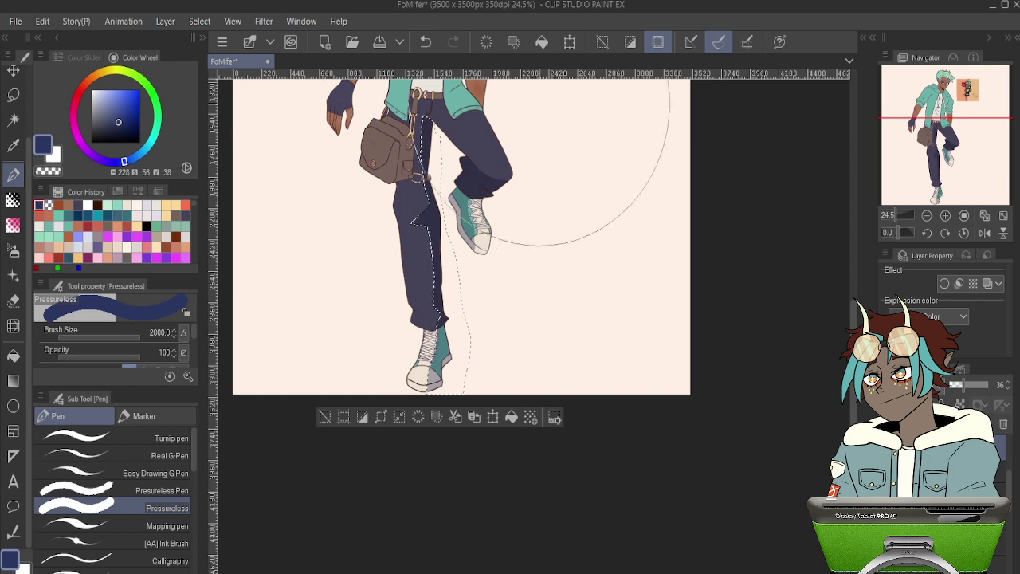
pyautogui.moveTo(542, 125); pyautogui.dragTo(516, 278)
pyautogui.hotkey('ctrl', 'd')
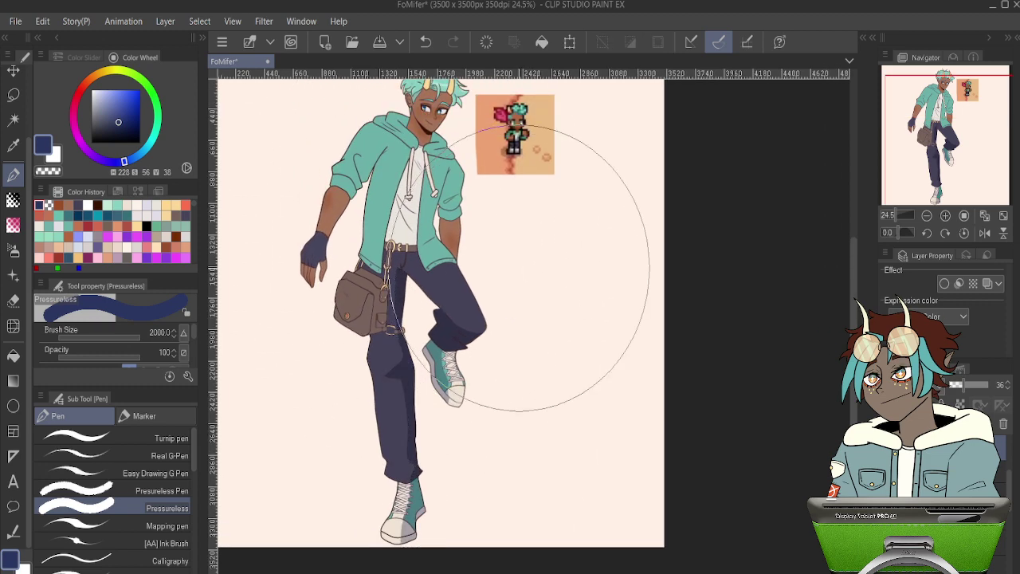
# - Lasso the outer fold at the standing leg's trouser hem, fill it with the navy shadow, and clear the selection
pyautogui.scroll(5, 389, 430)
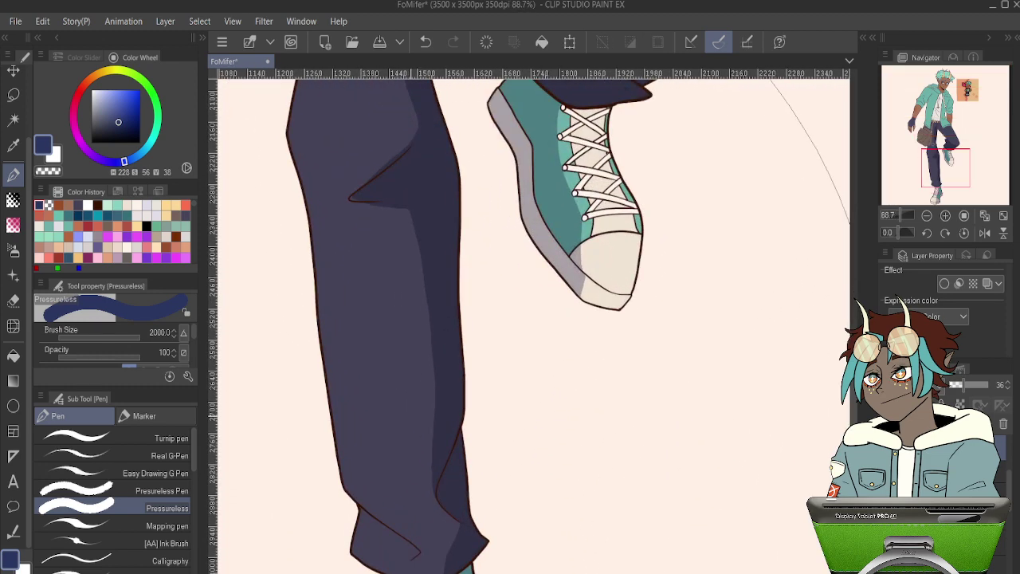
pyautogui.moveTo(410, 415); pyautogui.dragTo(483, 215)
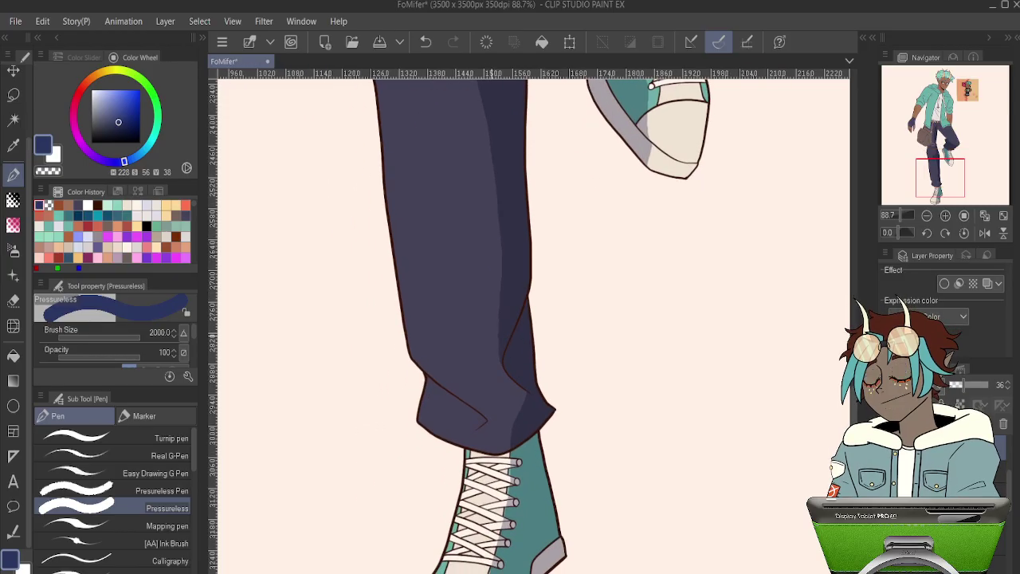
pyautogui.press('m')
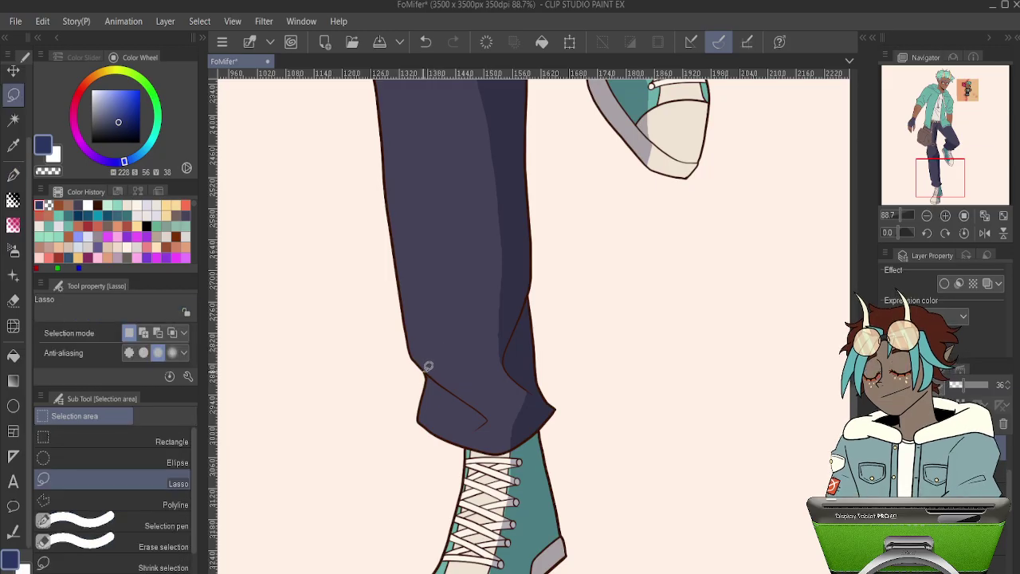
pyautogui.moveTo(426, 365); pyautogui.dragTo(484, 423)
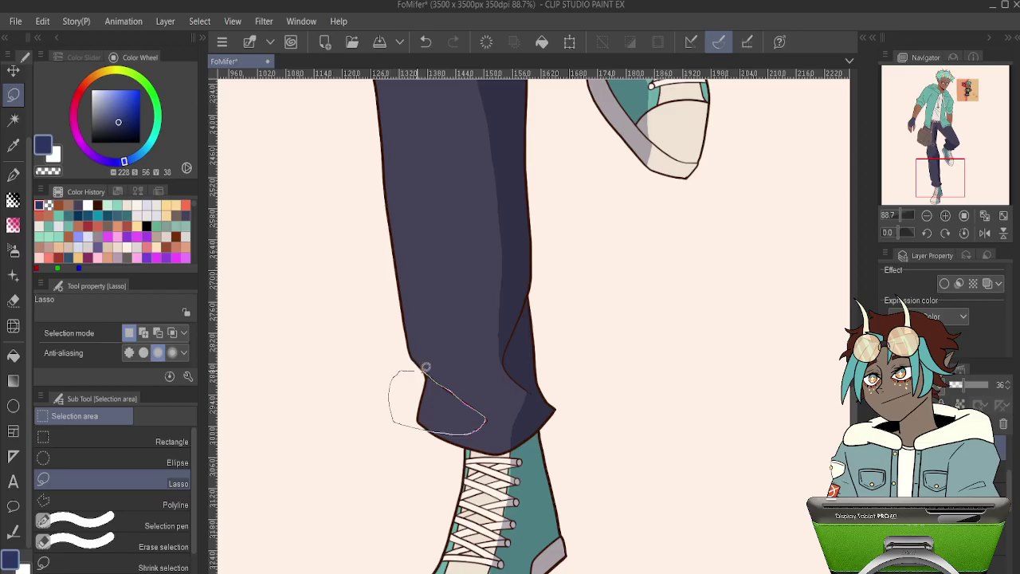
pyautogui.moveTo(426, 367); pyautogui.dragTo(429, 369)
pyautogui.press('p')
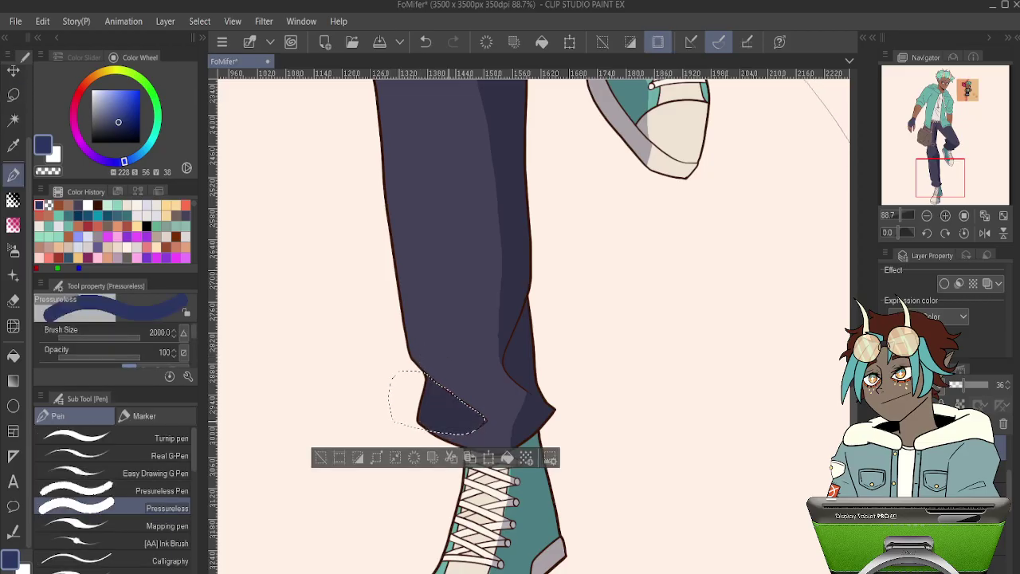
pyautogui.hotkey('ctrl', 'd')
pyautogui.scroll(-3, 567, 253)
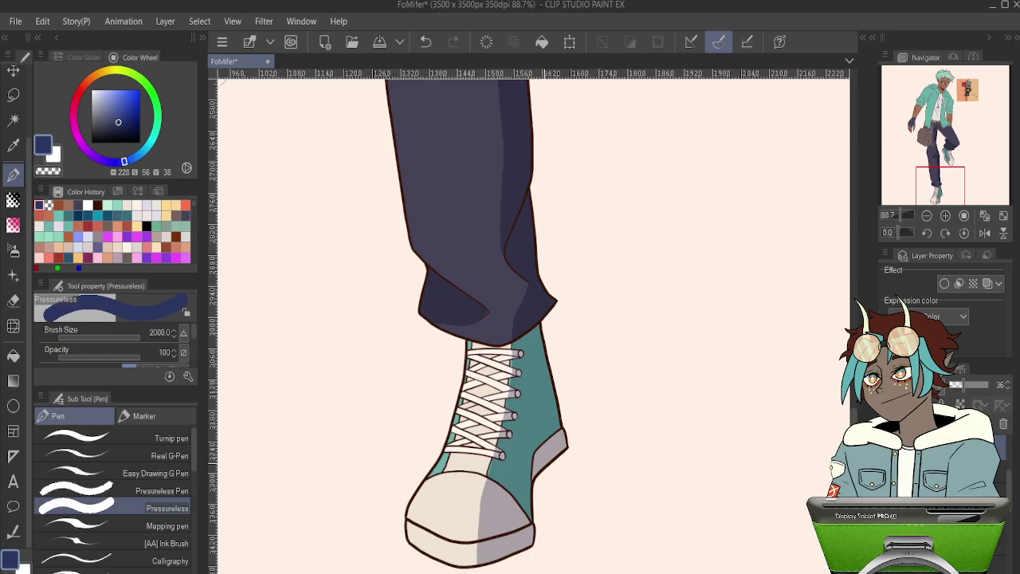
pyautogui.press('m')
pyautogui.moveTo(461, 563)
pyautogui.mouseDown()
pyautogui.moveTo(548, 550)
pyautogui.moveTo(549, 539)
pyautogui.mouseUp()
pyautogui.hotkey('ctrl', 'z')
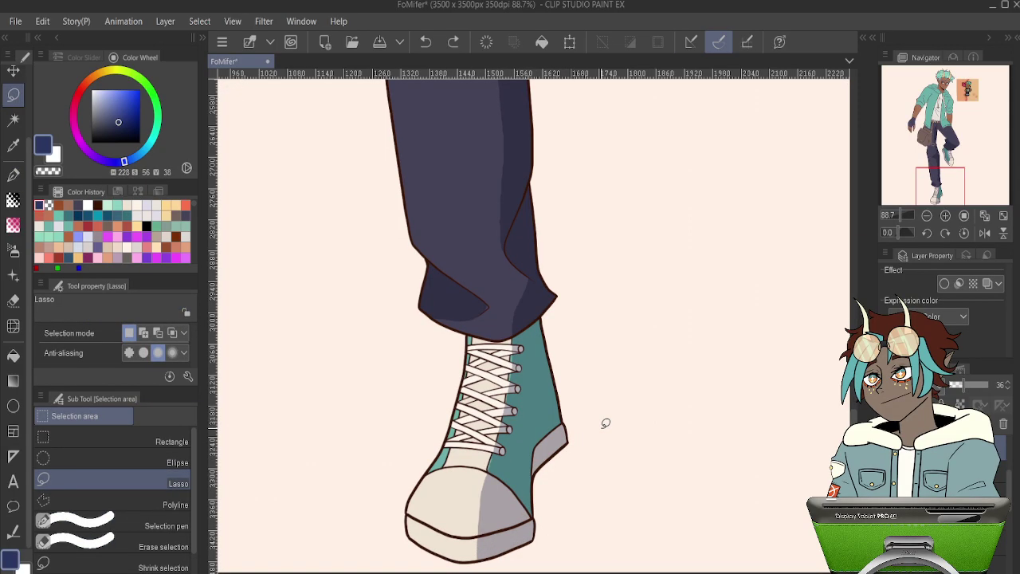
# - Lasso the inner side of the standing shoe from the trouser hem through the toe cap and sole, and fill it with shadow
pyautogui.scroll(3, 606, 422)
pyautogui.moveTo(516, 333); pyautogui.dragTo(561, 264)
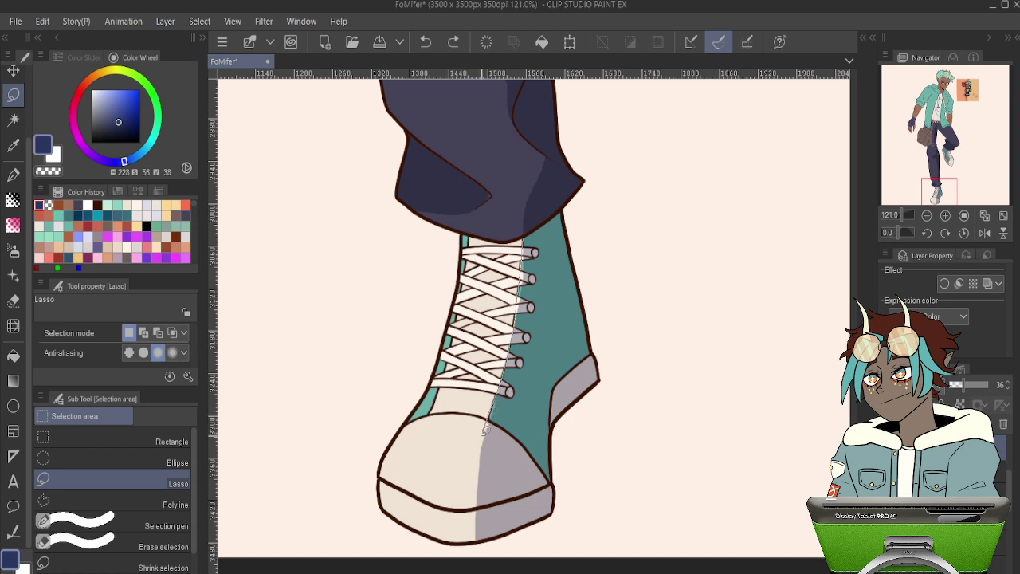
pyautogui.moveTo(479, 479)
pyautogui.mouseDown()
pyautogui.moveTo(477, 522)
pyautogui.moveTo(455, 547)
pyautogui.moveTo(581, 519)
pyautogui.moveTo(605, 441)
pyautogui.moveTo(631, 336)
pyautogui.moveTo(589, 258)
pyautogui.moveTo(529, 232)
pyautogui.mouseUp()
pyautogui.press('p')
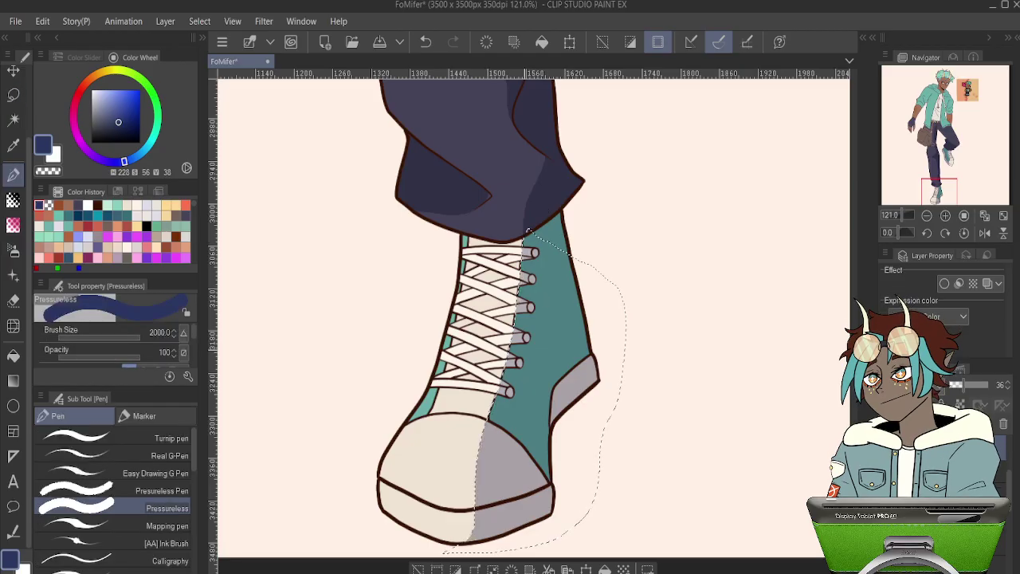
pyautogui.scroll(-10, 529, 232)
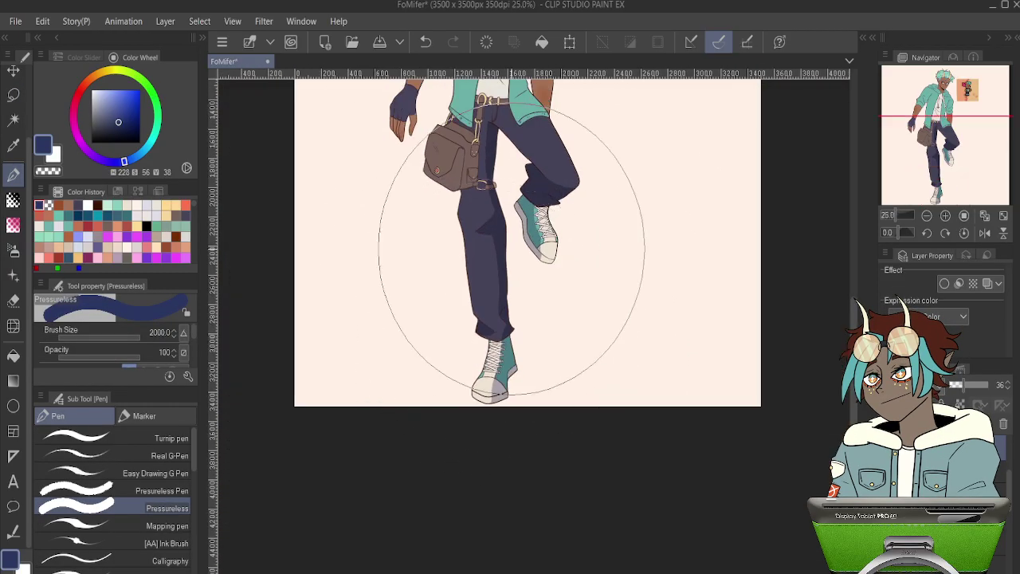
# - Lasso the hip bag's side panel as a shadow area, following the flap edge, the bag's base and the seam below the top panel
pyautogui.scroll(8, 511, 261)
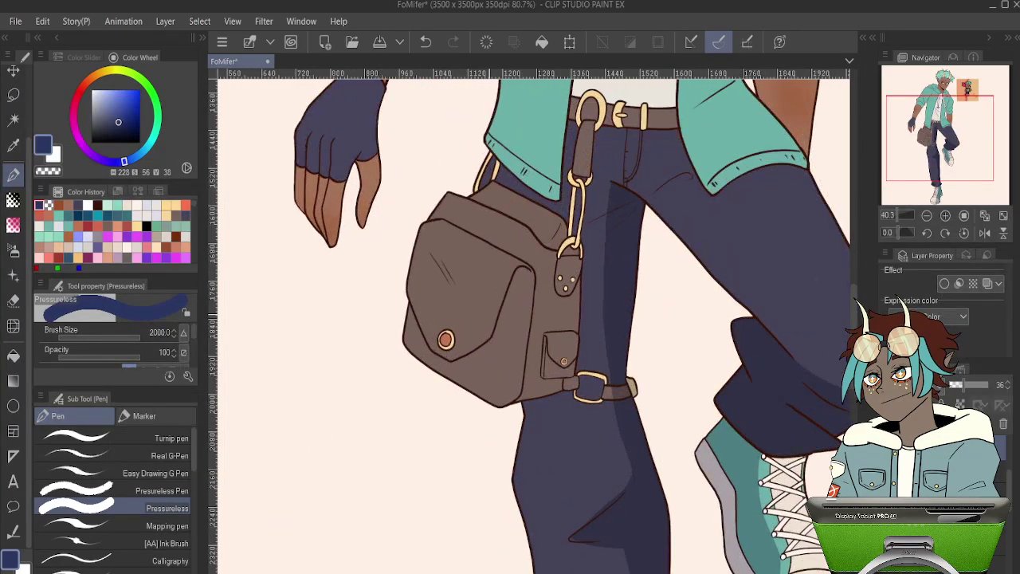
pyautogui.scroll(2, 522, 295)
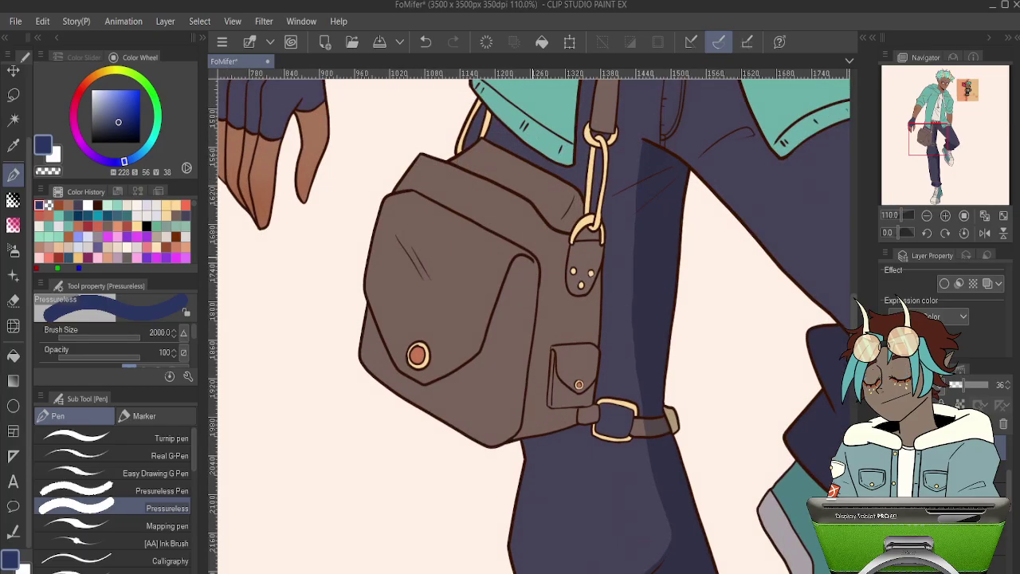
pyautogui.press('m')
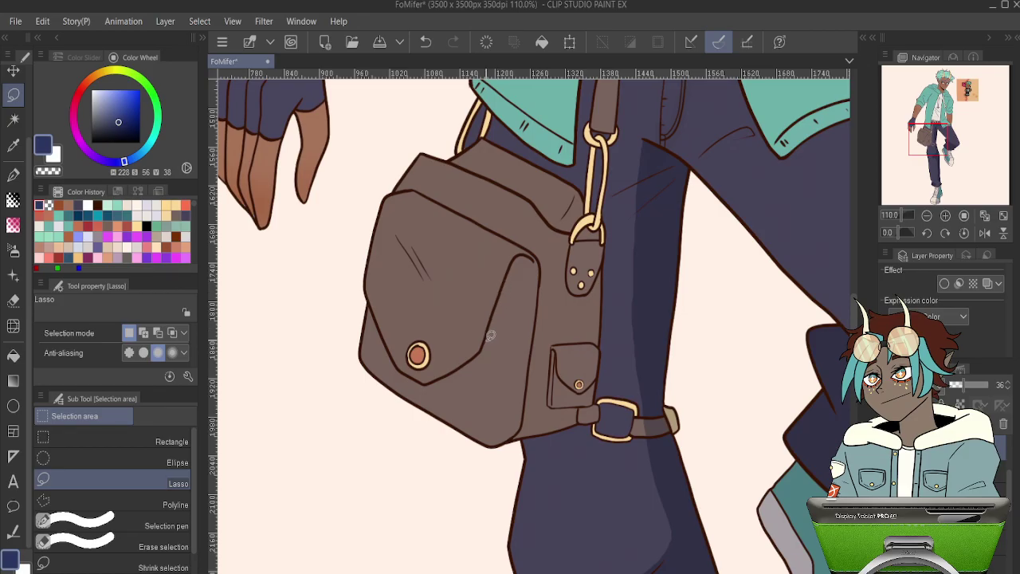
pyautogui.moveTo(485, 339)
pyautogui.mouseDown()
pyautogui.moveTo(491, 456)
pyautogui.moveTo(544, 430)
pyautogui.mouseUp()
pyautogui.moveTo(597, 396); pyautogui.dragTo(604, 351)
pyautogui.moveTo(605, 316)
pyautogui.mouseDown()
pyautogui.moveTo(607, 215)
pyautogui.moveTo(468, 150)
pyautogui.moveTo(450, 159)
pyautogui.moveTo(512, 189)
pyautogui.mouseUp()
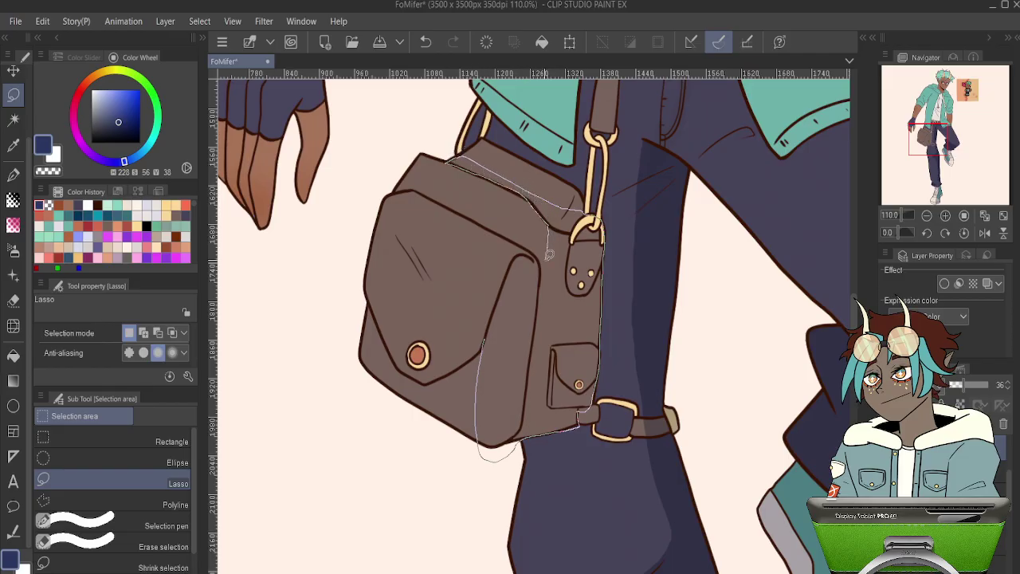
pyautogui.moveTo(534, 251)
pyautogui.mouseDown()
pyautogui.moveTo(508, 281)
pyautogui.moveTo(483, 341)
pyautogui.mouseUp()
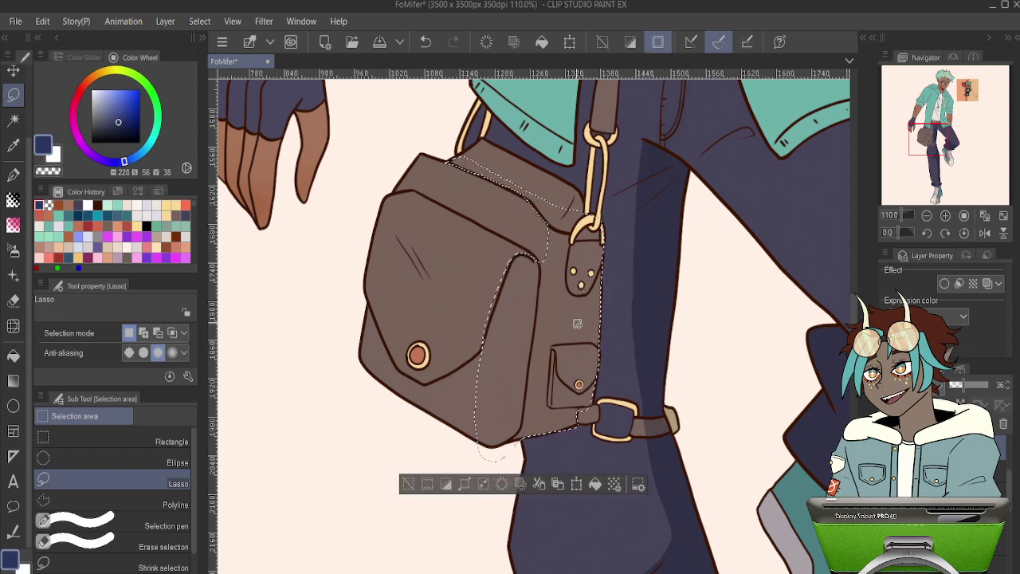
# - Fill the selected bag area with the navy shadow using the Pressureless pen, and clear the selection
pyautogui.press('p')
pyautogui.click(595, 183)
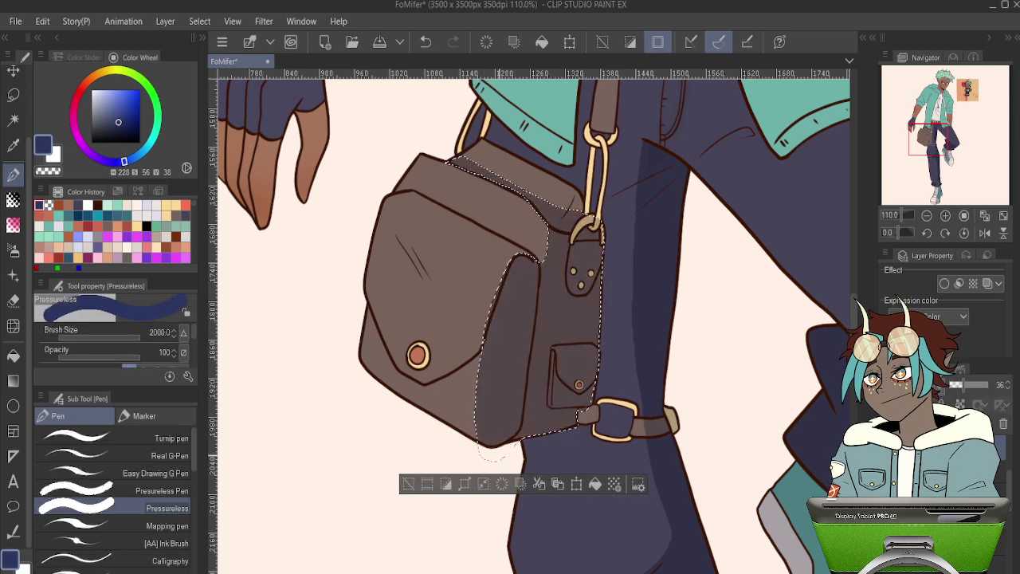
pyautogui.scroll(-2, 567, 283)
pyautogui.hotkey('ctrl', 'd')
pyautogui.scroll(-4, 567, 283)
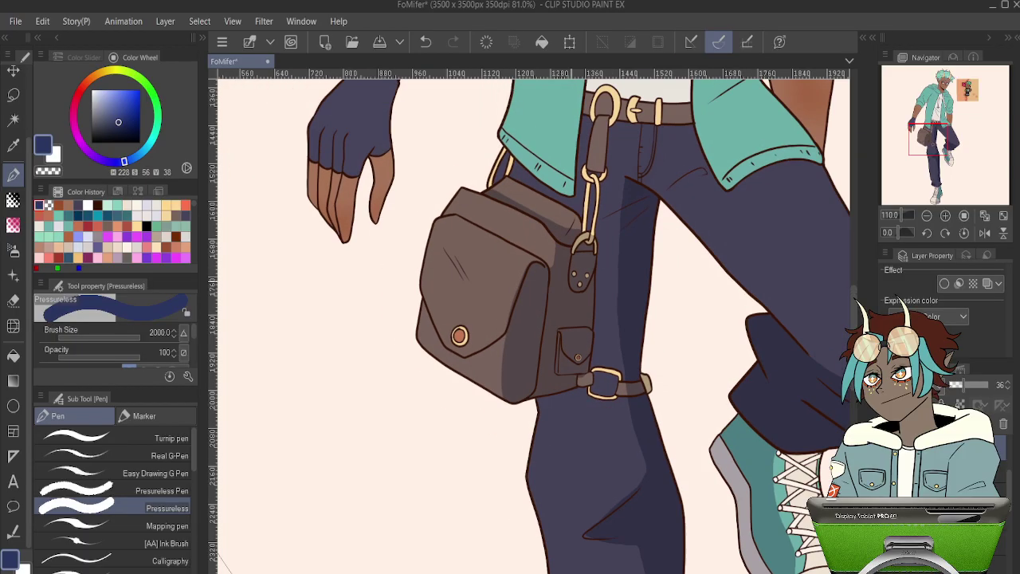
# - Clean up the stray shadow along the bag flap's inner edge with the Erase Along Edge eraser at size 30
pyautogui.scroll(5, 567, 311)
pyautogui.press('e')
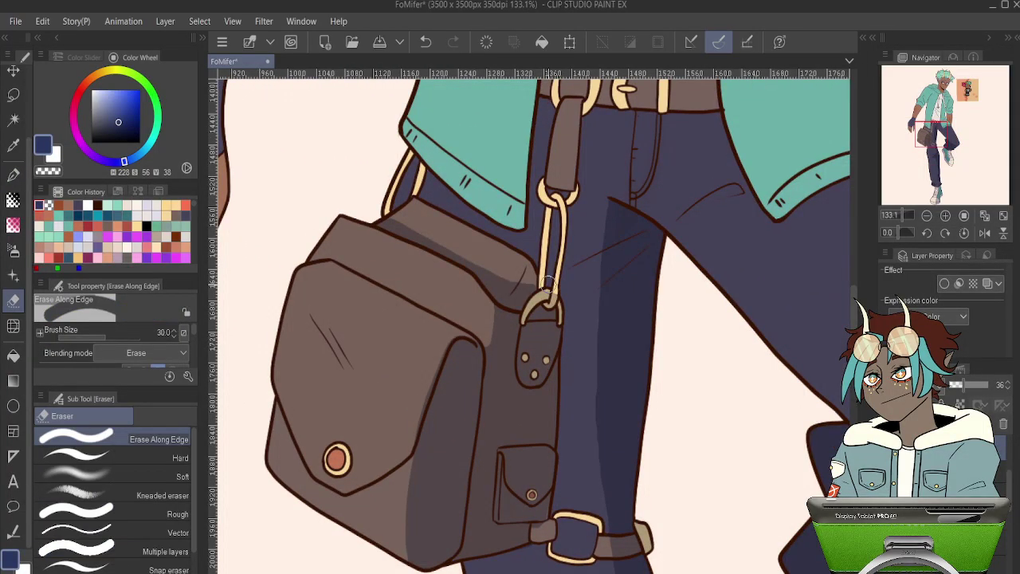
pyautogui.moveTo(510, 293); pyautogui.dragTo(482, 381)
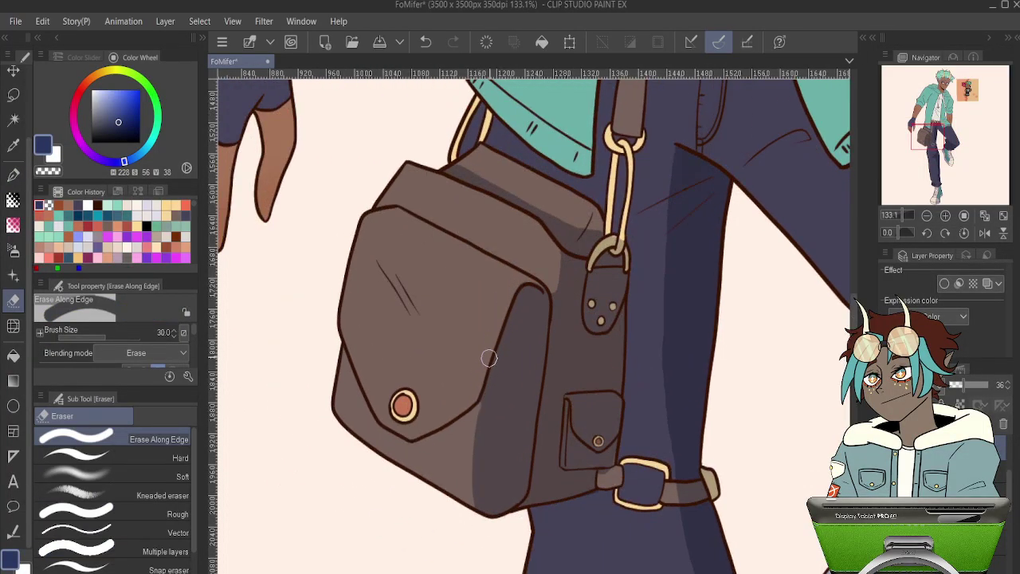
pyautogui.hotkey('ctrl', 'z')
pyautogui.moveTo(510, 293); pyautogui.dragTo(476, 388)
pyautogui.moveTo(633, 228); pyautogui.dragTo(574, 387)
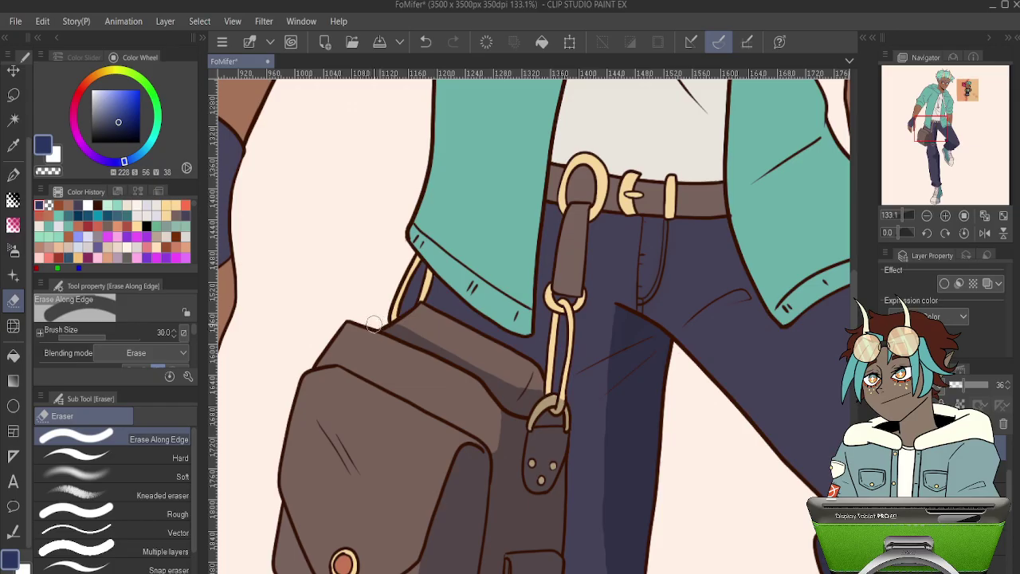
# - Trim the shadow on the bag's rear top panel to a narrow band along the seam, undoing the stroke that reaches the strap ring
pyautogui.moveTo(374, 323); pyautogui.dragTo(527, 391)
pyautogui.hotkey('ctrl', 'z')
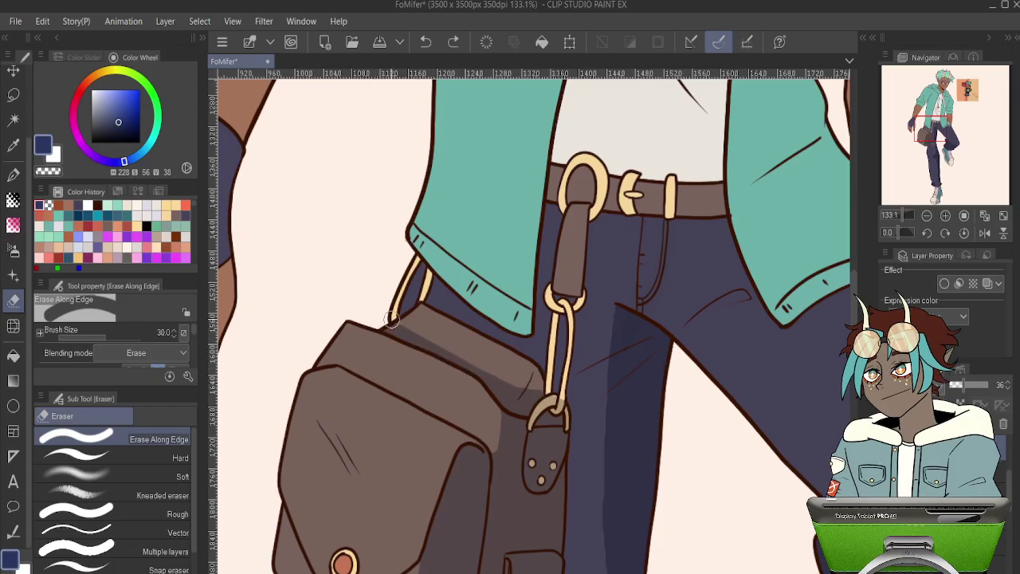
pyautogui.moveTo(392, 318)
pyautogui.mouseDown()
pyautogui.moveTo(509, 377)
pyautogui.moveTo(536, 384)
pyautogui.moveTo(563, 374)
pyautogui.mouseUp()
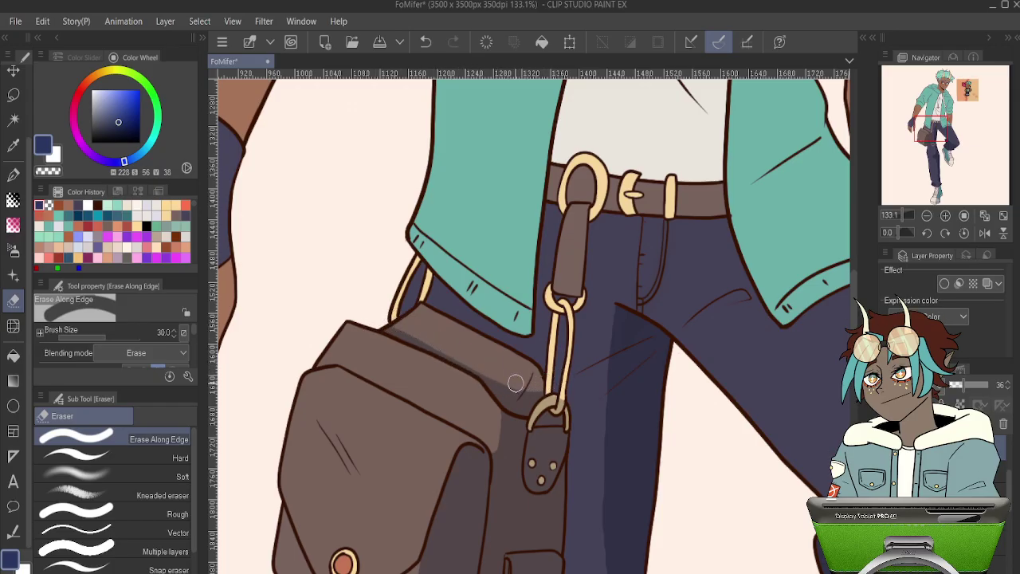
pyautogui.moveTo(500, 377); pyautogui.dragTo(549, 393)
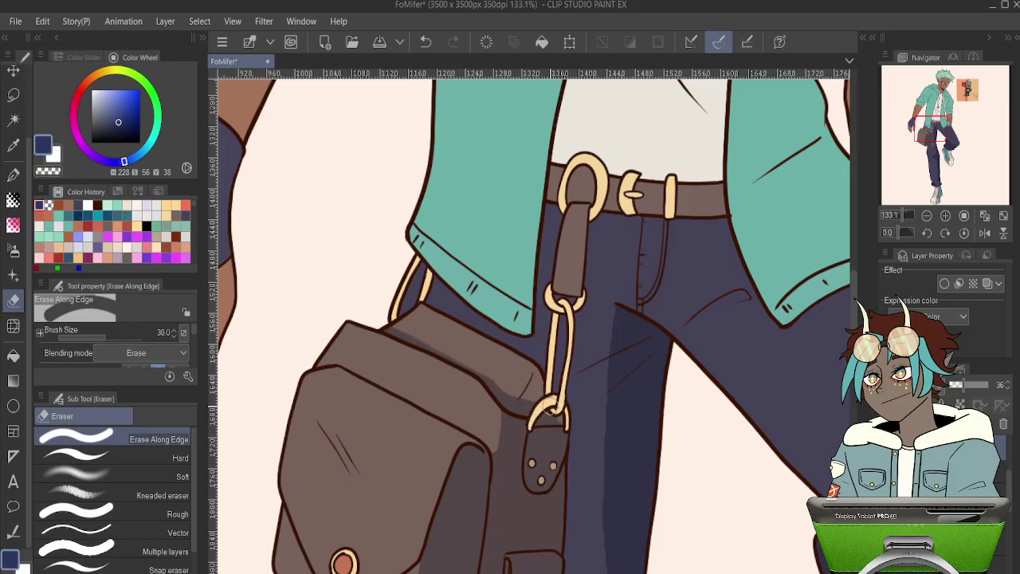
pyautogui.hotkey('ctrl', 'z')
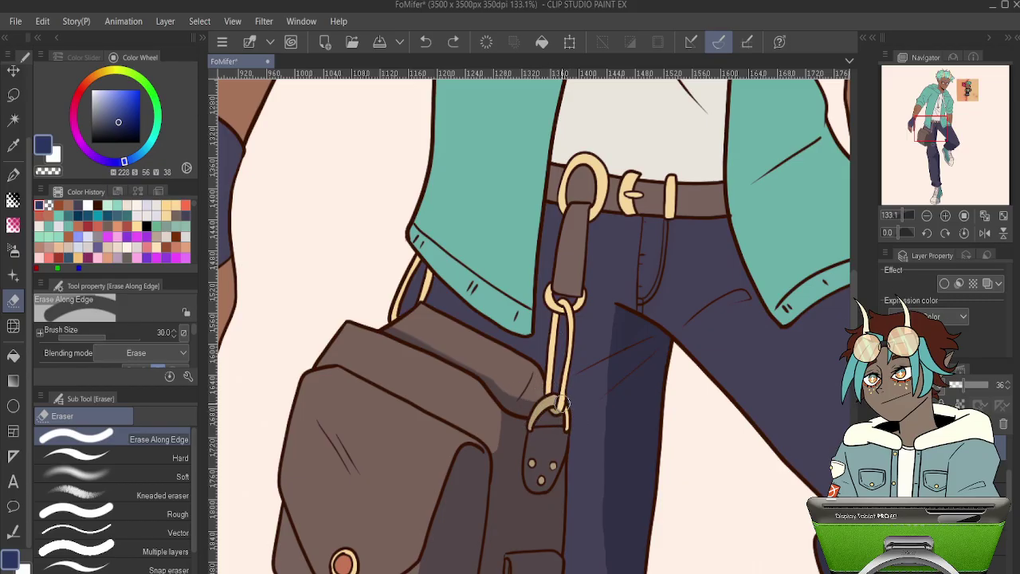
# - Erase the shadow from the outer rim of the bag's gold D-ring and the link end with the Hard eraser at size 17
pyautogui.click(151, 457)
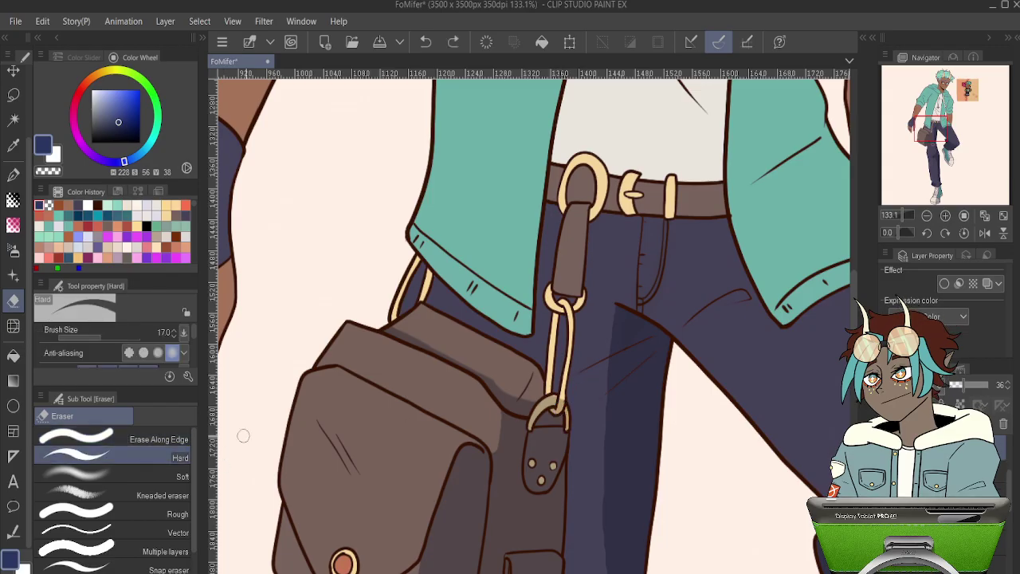
pyautogui.scroll(5, 558, 405)
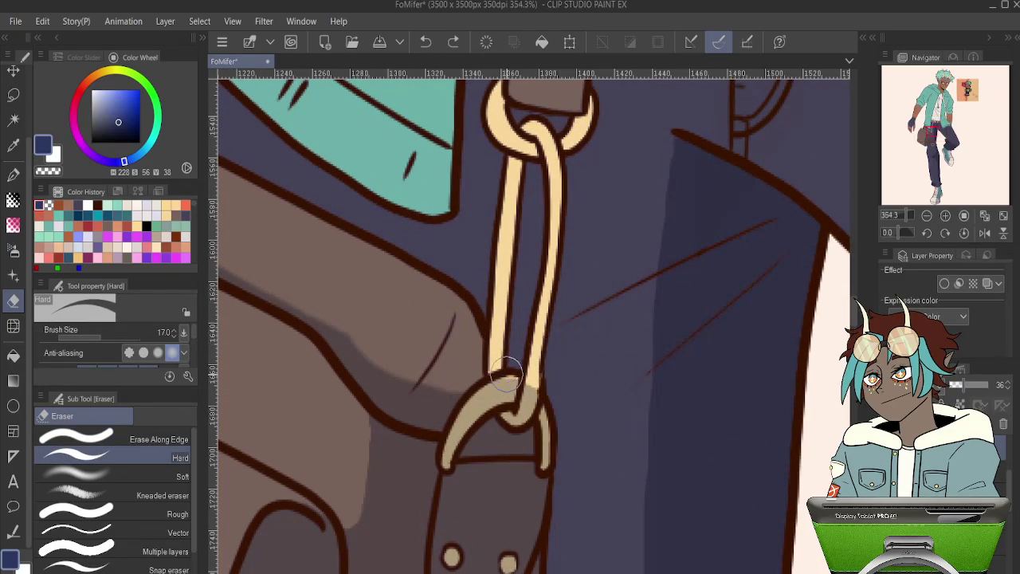
pyautogui.moveTo(510, 375)
pyautogui.mouseDown()
pyautogui.moveTo(450, 462)
pyautogui.moveTo(503, 380)
pyautogui.moveTo(470, 406)
pyautogui.moveTo(446, 457)
pyautogui.moveTo(467, 408)
pyautogui.moveTo(522, 374)
pyautogui.moveTo(535, 380)
pyautogui.moveTo(523, 417)
pyautogui.moveTo(510, 419)
pyautogui.moveTo(534, 393)
pyautogui.mouseUp()
pyautogui.hotkey('ctrl', 'z')
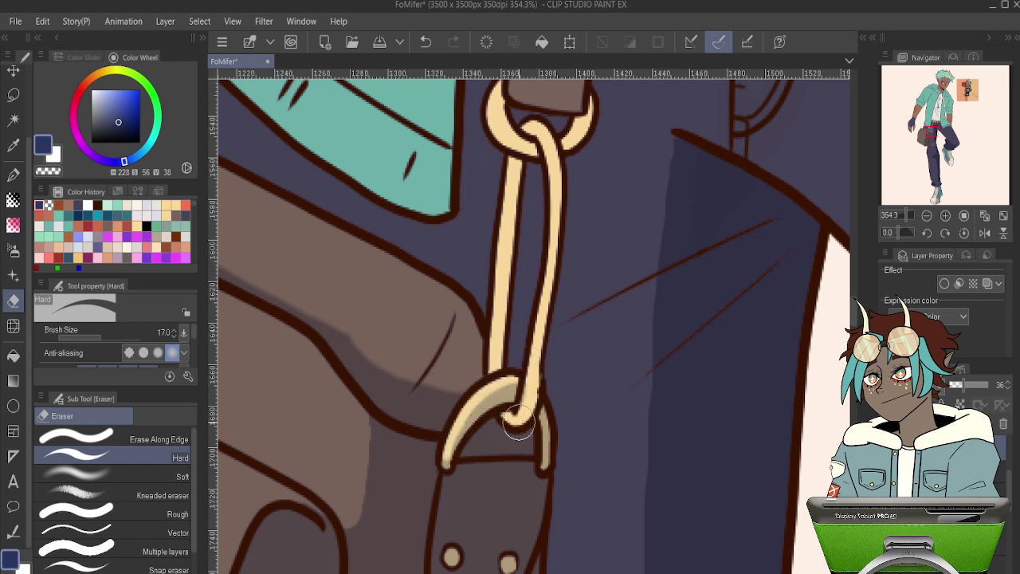
pyautogui.moveTo(446, 459)
pyautogui.mouseDown()
pyautogui.moveTo(484, 395)
pyautogui.moveTo(522, 377)
pyautogui.mouseUp()
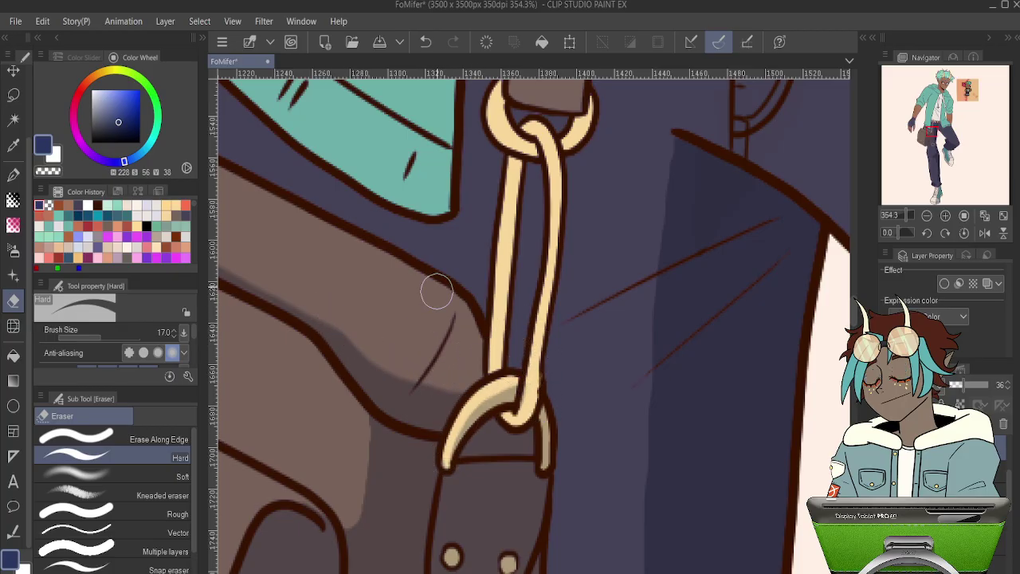
# - Shade the upper gold ring and the side of the long strap link using the Turnip pen at size 10
pyautogui.press('p')
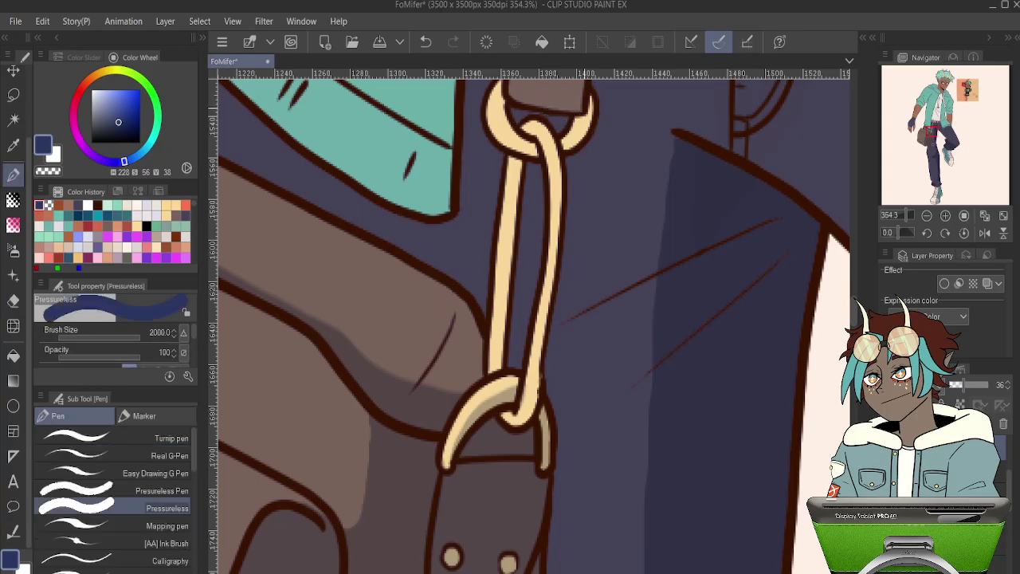
pyautogui.click(167, 438)
pyautogui.moveTo(590, 145); pyautogui.dragTo(575, 232)
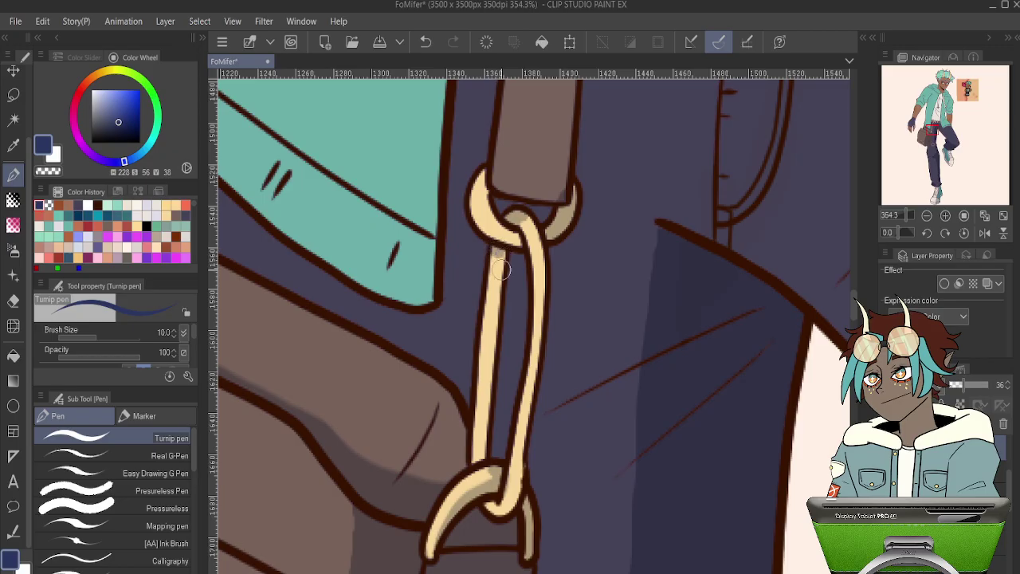
pyautogui.moveTo(501, 269); pyautogui.dragTo(482, 435)
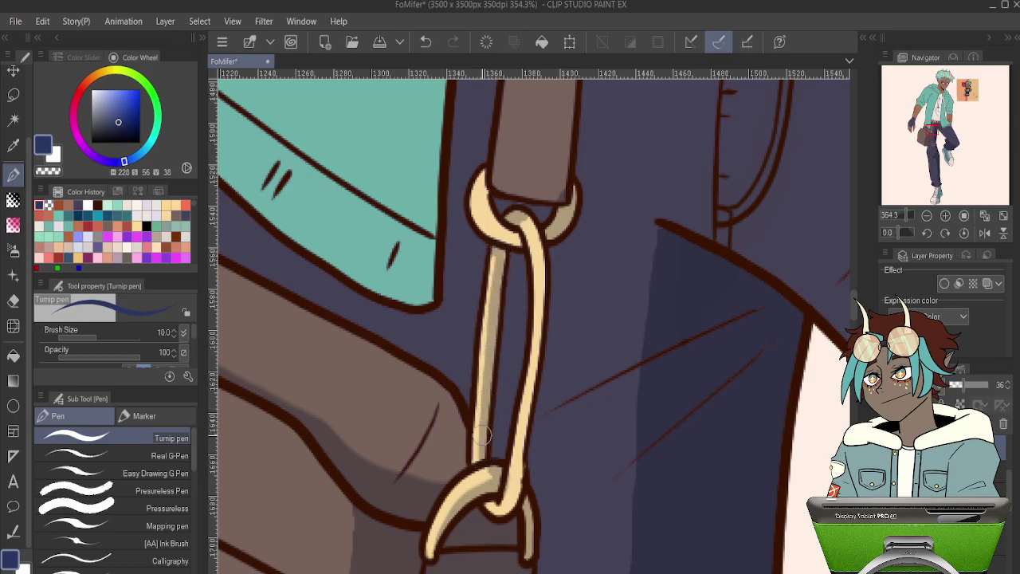
pyautogui.moveTo(485, 175)
pyautogui.mouseDown()
pyautogui.moveTo(488, 204)
pyautogui.moveTo(512, 230)
pyautogui.mouseUp()
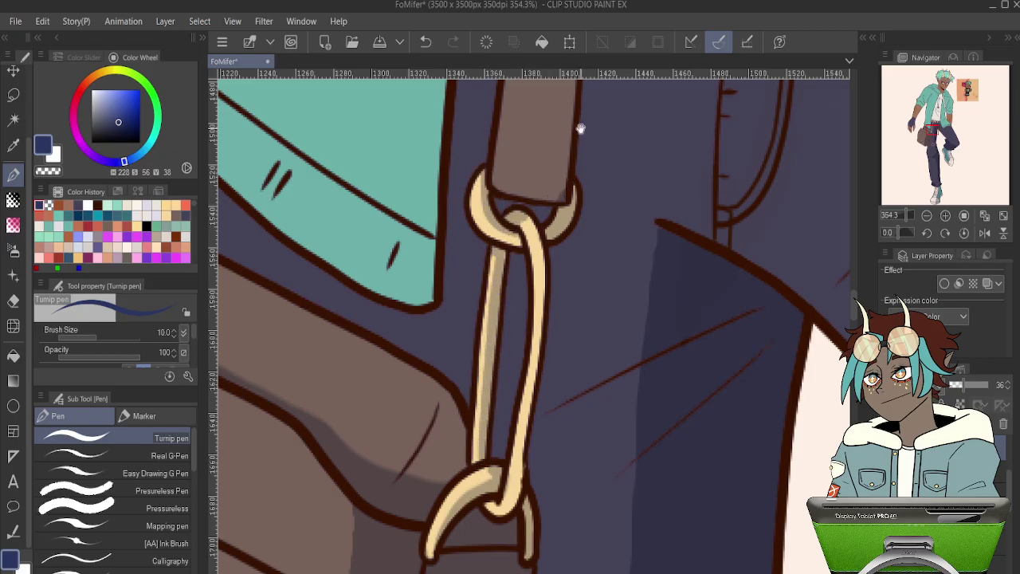
# - Shade the upper edge of both eye whites beneath the lashes using the Turnip pen at size 10
pyautogui.moveTo(581, 128); pyautogui.dragTo(503, 401)
pyautogui.moveTo(548, 235); pyautogui.dragTo(546, 359)
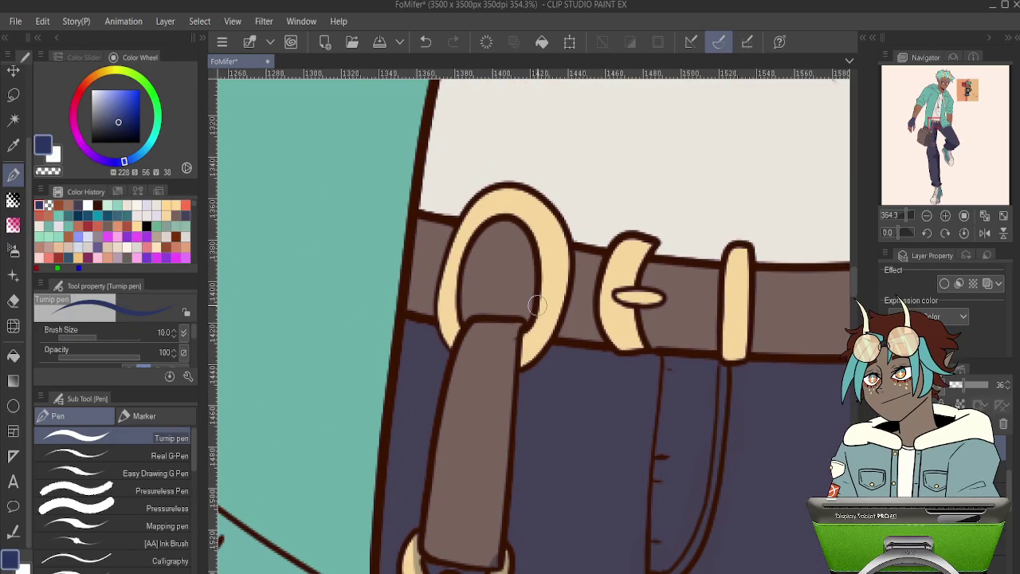
pyautogui.scroll(-10, 536, 305)
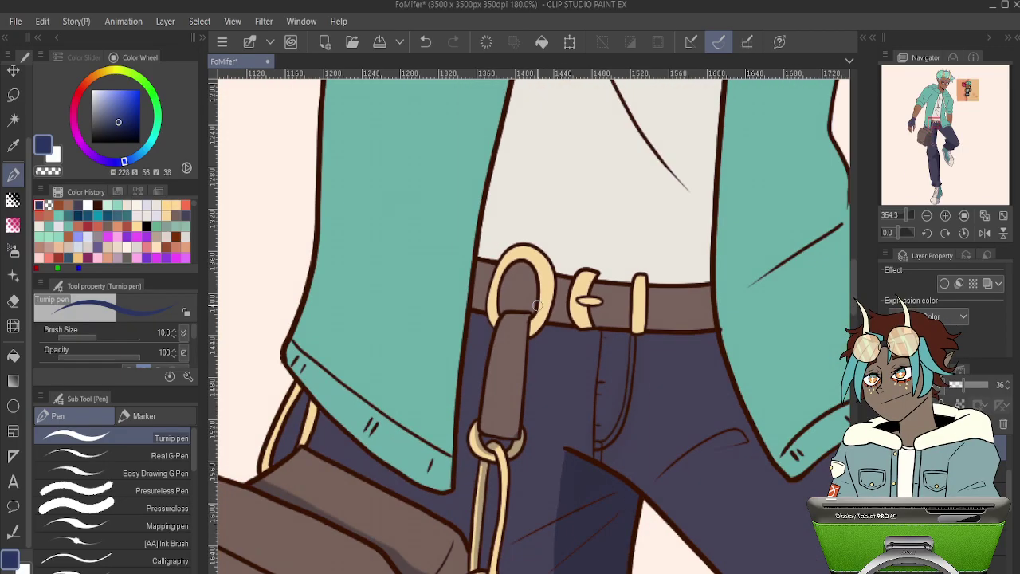
pyautogui.scroll(5, 496, 356)
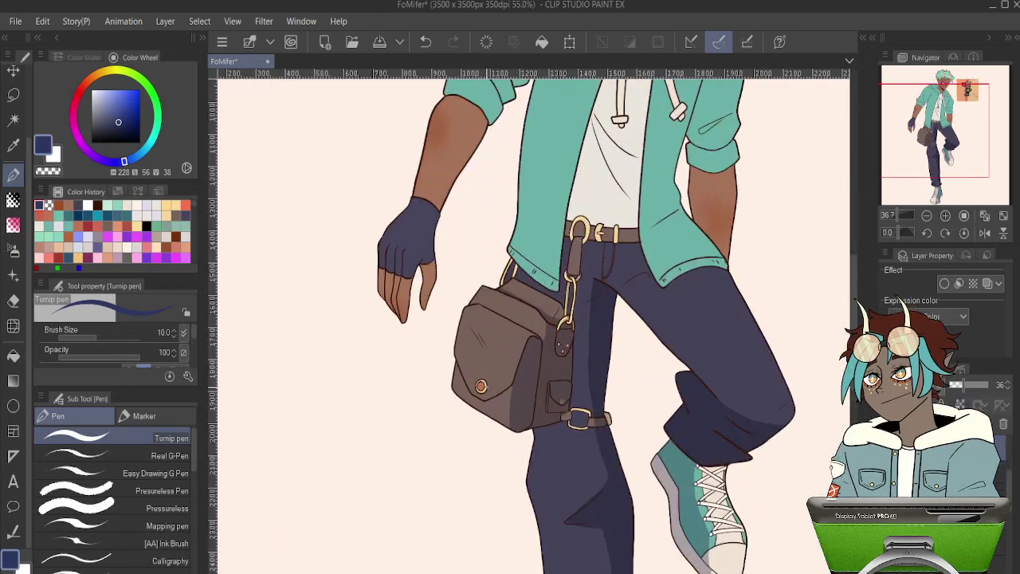
pyautogui.scroll(-2, 478, 319)
pyautogui.scroll(2, 443, 248)
pyautogui.scroll(-5, 443, 248)
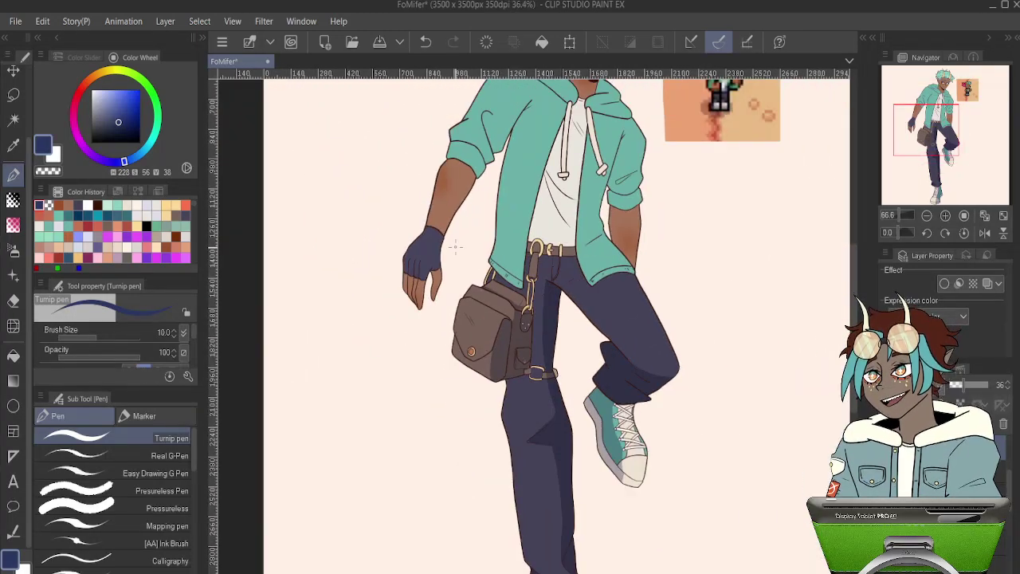
pyautogui.scroll(2, 443, 248)
pyautogui.scroll(-4, 574, 144)
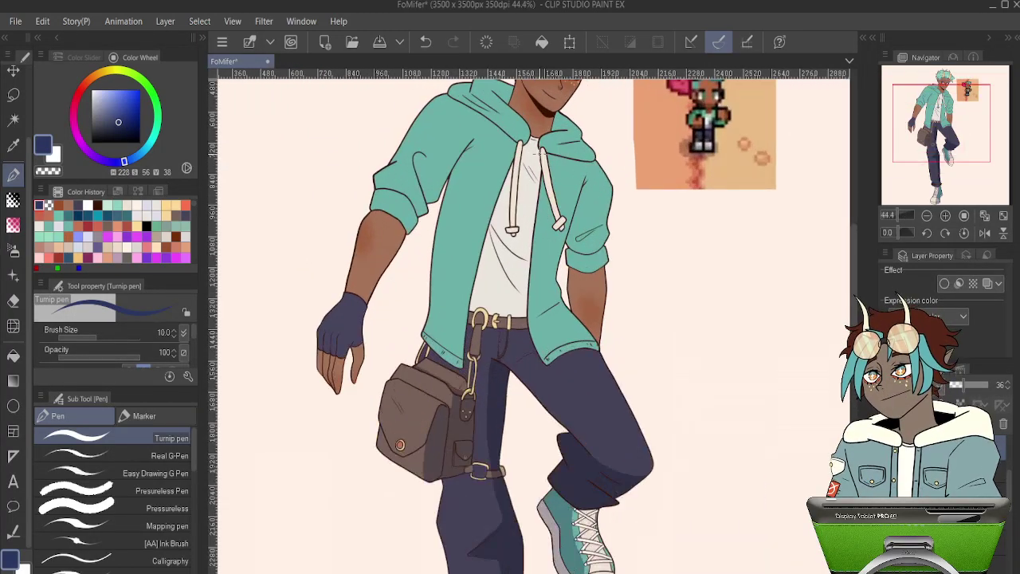
pyautogui.scroll(2, 574, 144)
pyautogui.scroll(8, 518, 212)
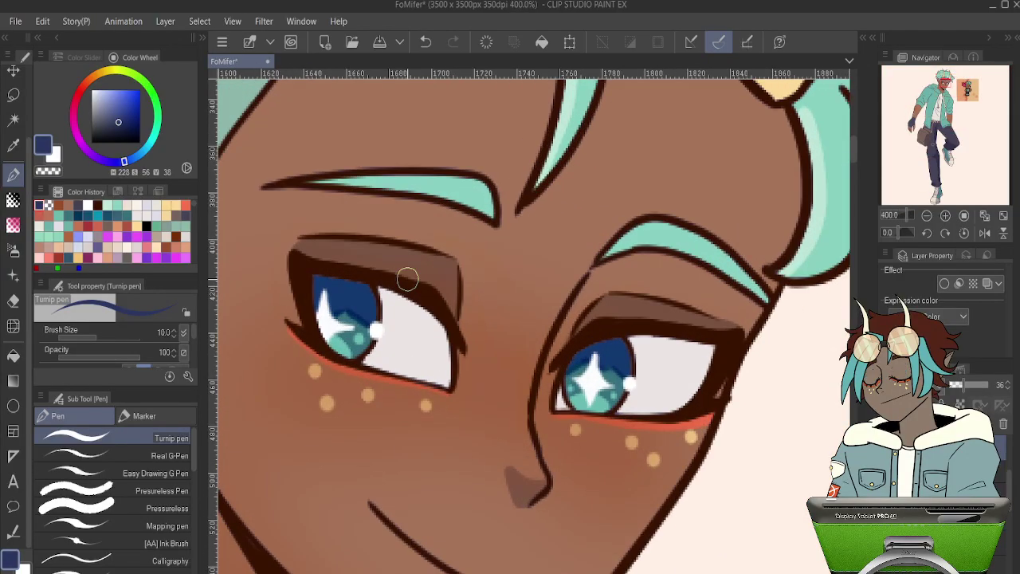
pyautogui.moveTo(393, 294); pyautogui.dragTo(460, 351)
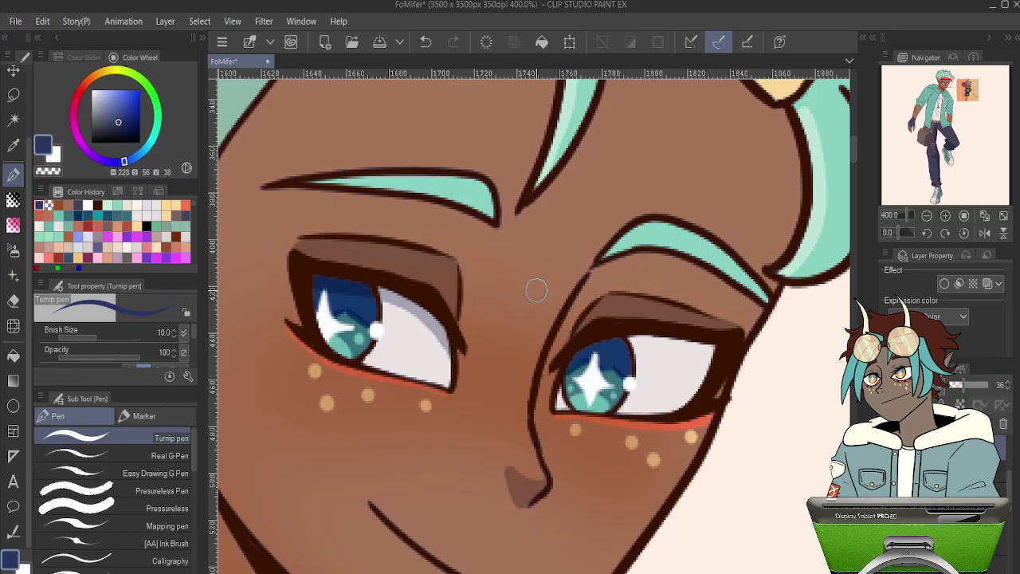
pyautogui.moveTo(587, 349)
pyautogui.mouseDown()
pyautogui.moveTo(646, 337)
pyautogui.moveTo(712, 345)
pyautogui.mouseUp()
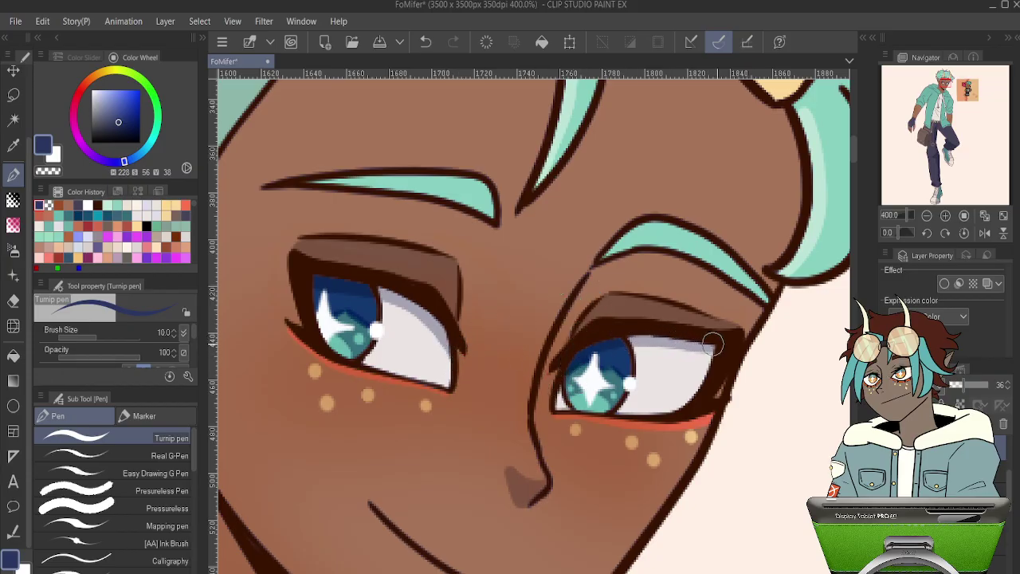
# - Shade beneath the curved crease on the raised leg's upper thigh beside the crotch, redoing the first stroke
pyautogui.scroll(-8, 629, 327)
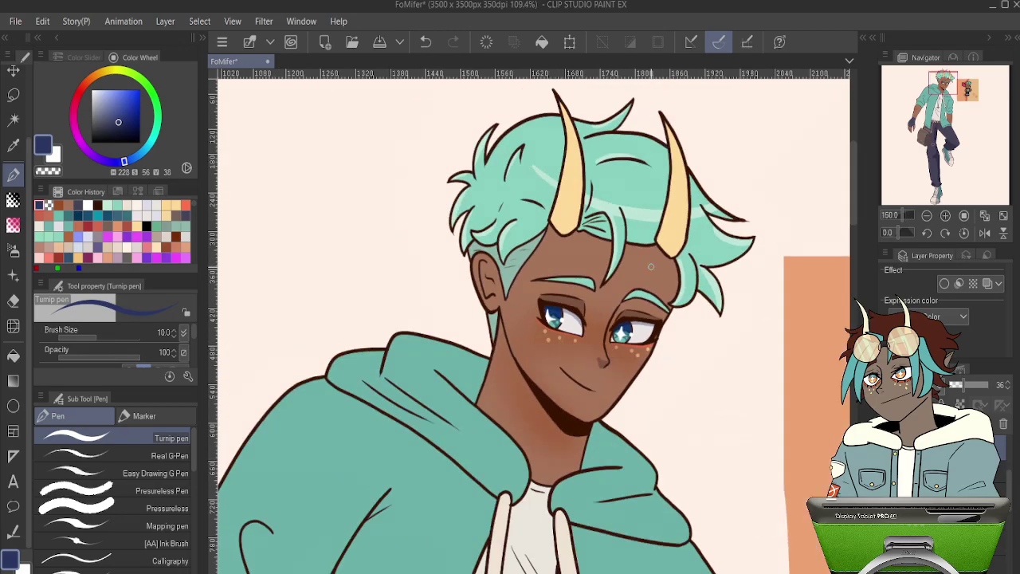
pyautogui.scroll(-2, 733, 344)
pyautogui.scroll(5, 690, 433)
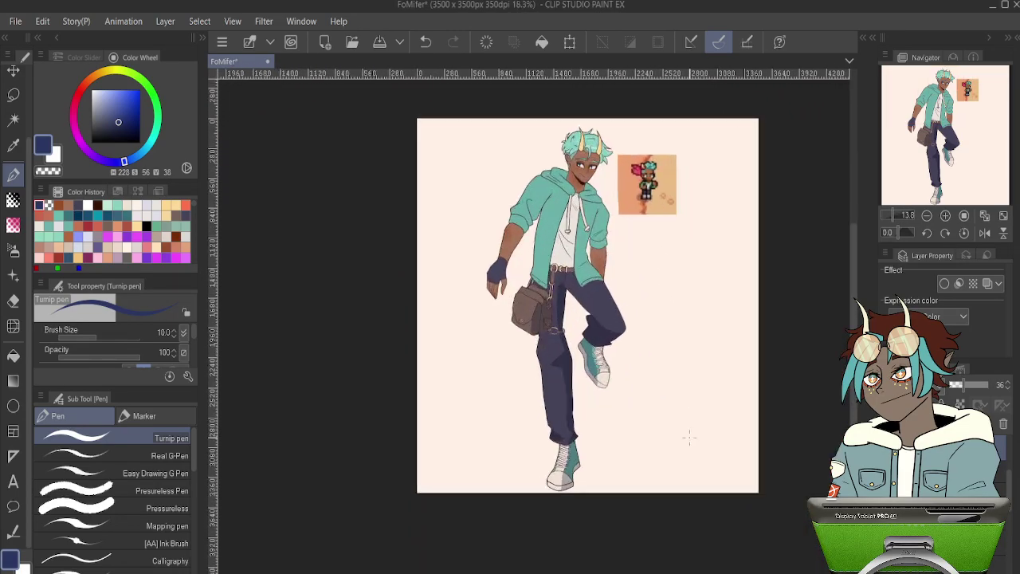
pyautogui.scroll(8, 570, 263)
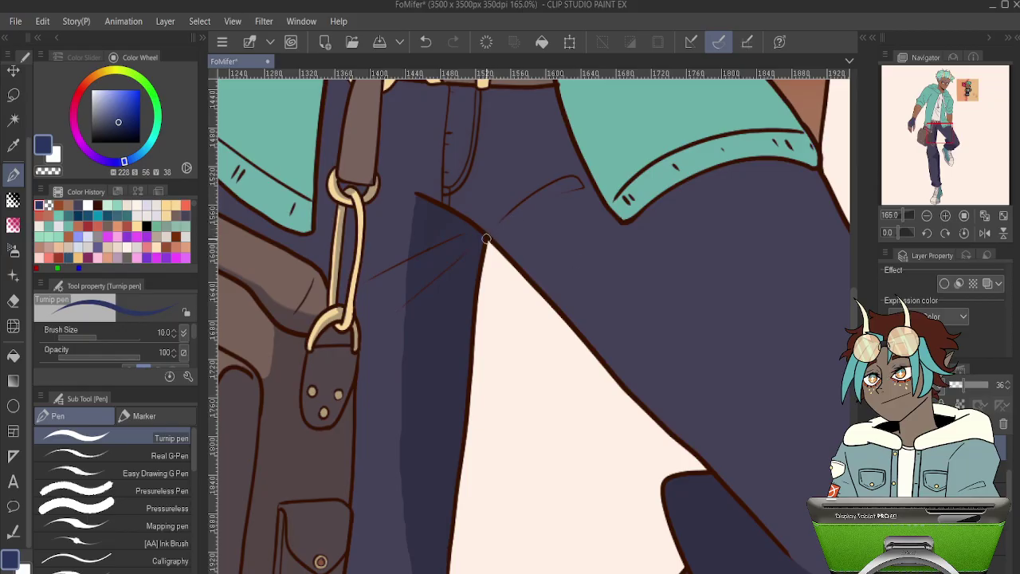
pyautogui.moveTo(486, 239)
pyautogui.mouseDown()
pyautogui.moveTo(530, 199)
pyautogui.moveTo(488, 229)
pyautogui.mouseUp()
pyautogui.hotkey('ctrl', 'z')
pyautogui.moveTo(520, 212); pyautogui.dragTo(489, 236)
pyautogui.moveTo(574, 183); pyautogui.dragTo(501, 220)
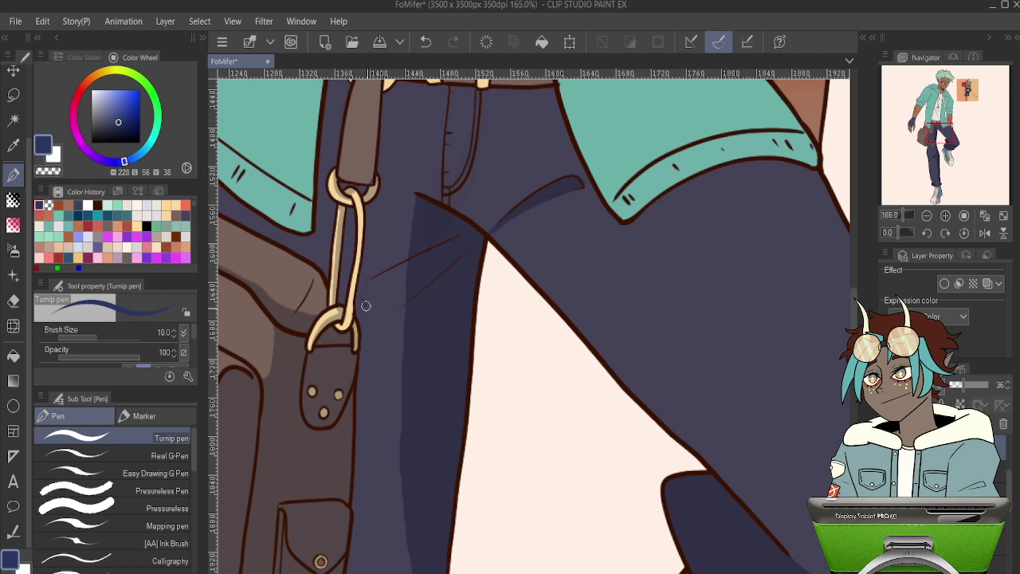
# - Shade the fold between the two crease lines on the standing leg's upper thigh, redoing the first stroke
pyautogui.moveTo(368, 282); pyautogui.dragTo(484, 225)
pyautogui.hotkey('ctrl', 'z')
pyautogui.moveTo(363, 293); pyautogui.dragTo(429, 255)
pyautogui.moveTo(369, 302); pyautogui.dragTo(402, 300)
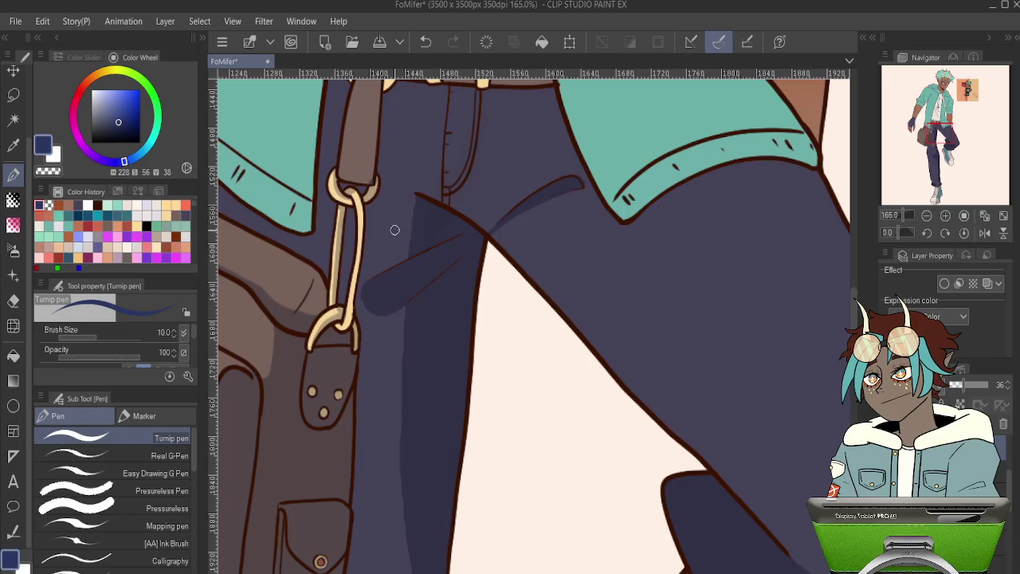
# - Add a small fold shadow beside the crotch line near the strap ring, undoing the oversized attempts
pyautogui.moveTo(373, 212)
pyautogui.mouseDown()
pyautogui.moveTo(424, 232)
pyautogui.moveTo(381, 223)
pyautogui.moveTo(403, 235)
pyautogui.moveTo(481, 228)
pyautogui.moveTo(379, 207)
pyautogui.moveTo(421, 230)
pyautogui.mouseUp()
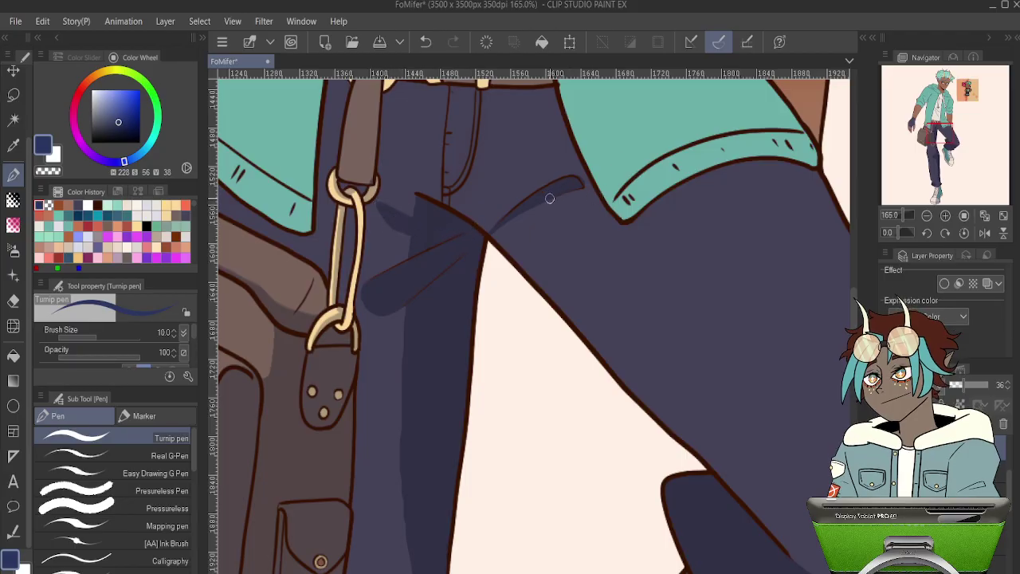
pyautogui.hotkey('ctrl', 'z')
pyautogui.hotkey('ctrl', 'z')
pyautogui.hotkey('ctrl', 'z')
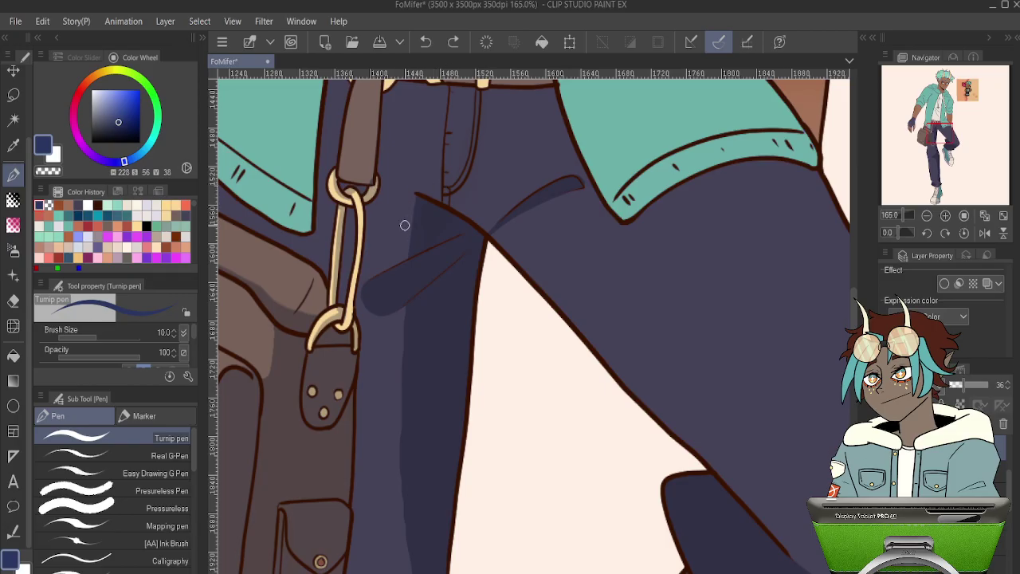
pyautogui.moveTo(404, 226); pyautogui.dragTo(413, 220)
pyautogui.hotkey('ctrl', 'z')
# - Outline the shadow areas on both sides of the hood, including its inner lining and the folds along the crease lines
pyautogui.moveTo(569, 229); pyautogui.dragTo(624, 468)
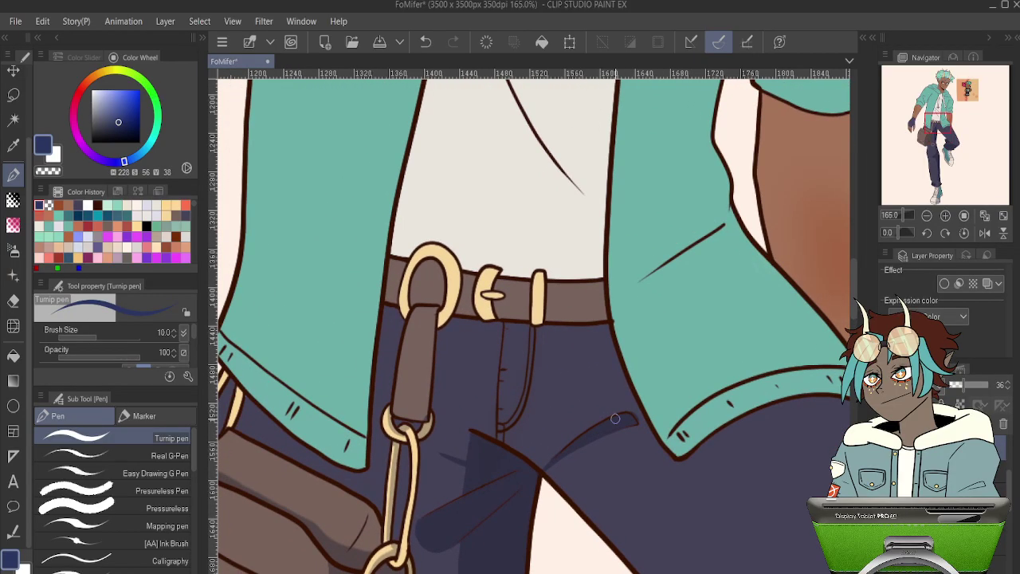
pyautogui.scroll(-3, 612, 418)
pyautogui.scroll(1, 613, 406)
pyautogui.moveTo(626, 299); pyautogui.dragTo(503, 524)
pyautogui.moveTo(569, 339); pyautogui.dragTo(576, 405)
pyautogui.moveTo(567, 306); pyautogui.dragTo(577, 396)
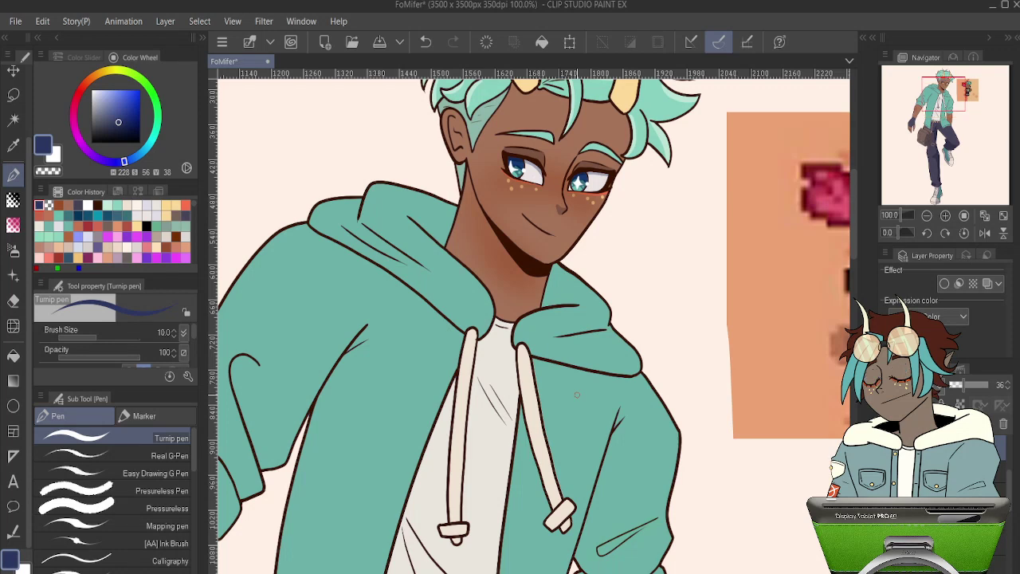
pyautogui.scroll(3, 440, 180)
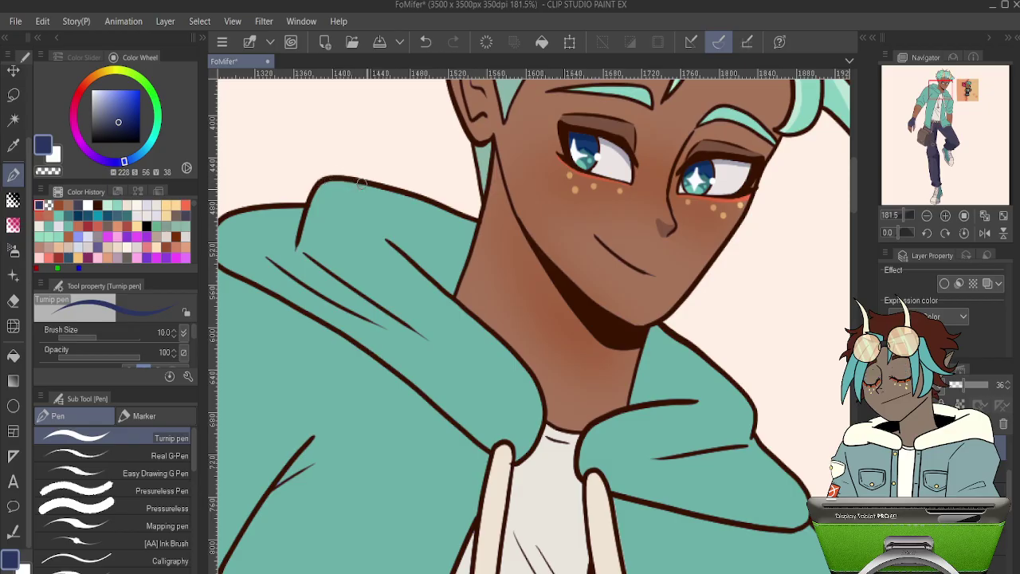
pyautogui.moveTo(363, 185); pyautogui.dragTo(381, 224)
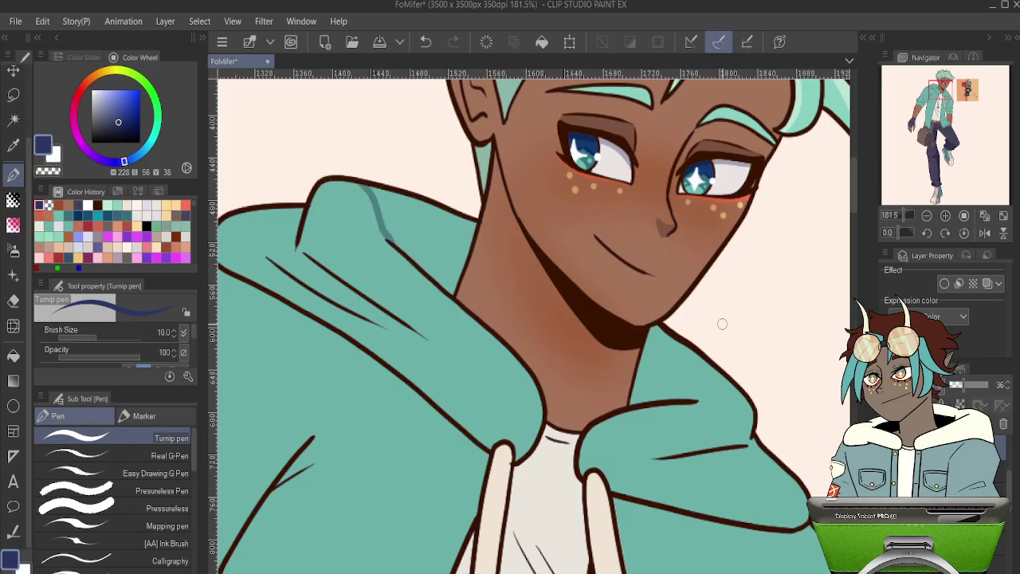
pyautogui.moveTo(697, 401); pyautogui.dragTo(736, 387)
pyautogui.moveTo(758, 448)
pyautogui.mouseDown()
pyautogui.moveTo(813, 352)
pyautogui.moveTo(841, 381)
pyautogui.mouseUp()
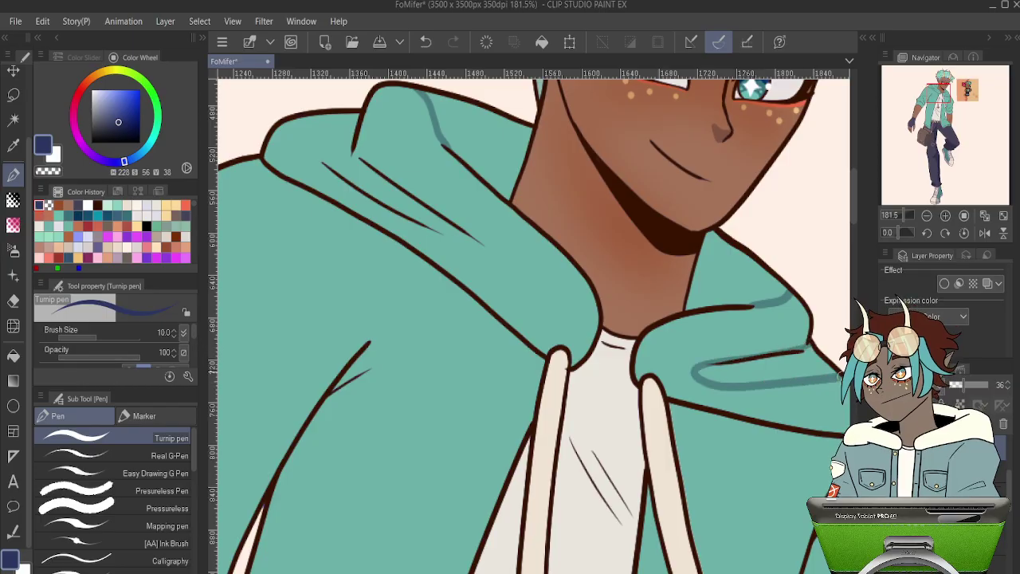
pyautogui.moveTo(480, 244)
pyautogui.mouseDown()
pyautogui.moveTo(379, 197)
pyautogui.moveTo(324, 156)
pyautogui.moveTo(358, 115)
pyautogui.mouseUp()
# - Fill the outlined hood shadows with navy using the Refer other layers fill
pyautogui.press('g')
pyautogui.click(359, 167)
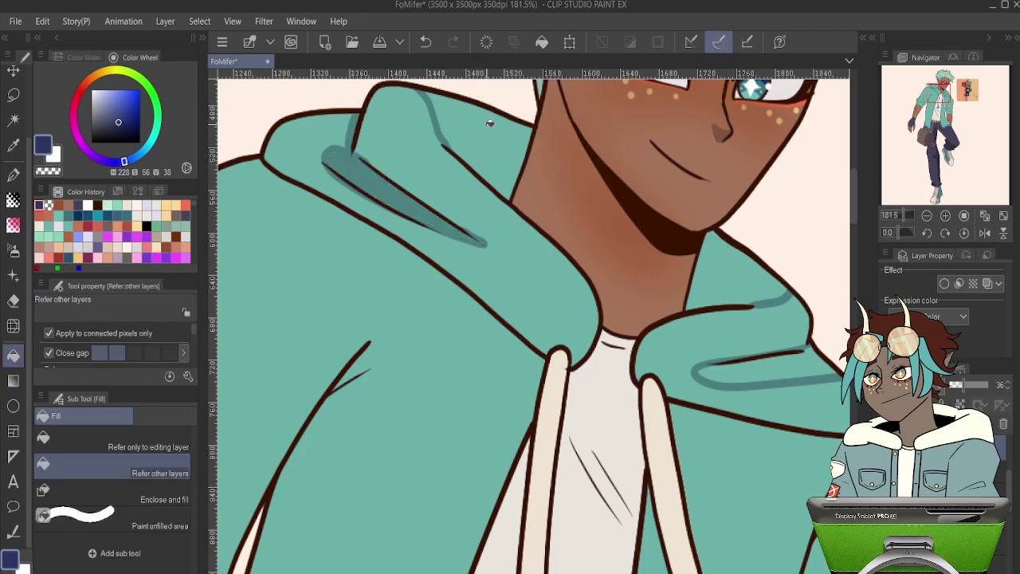
pyautogui.click(490, 124)
pyautogui.moveTo(644, 219); pyautogui.dragTo(425, 218)
pyautogui.click(499, 268)
pyautogui.click(588, 343)
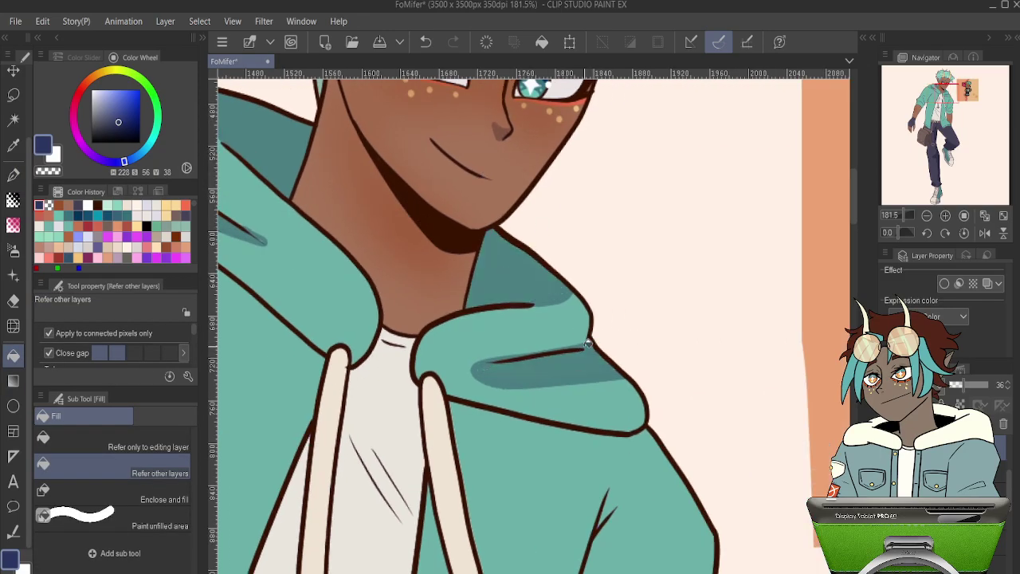
# - Erase the stray shadow above the crease on the hood side by the chin with the Hard eraser at size 17, redoing faulty strokes
pyautogui.press('e')
pyautogui.moveTo(583, 341); pyautogui.dragTo(484, 360)
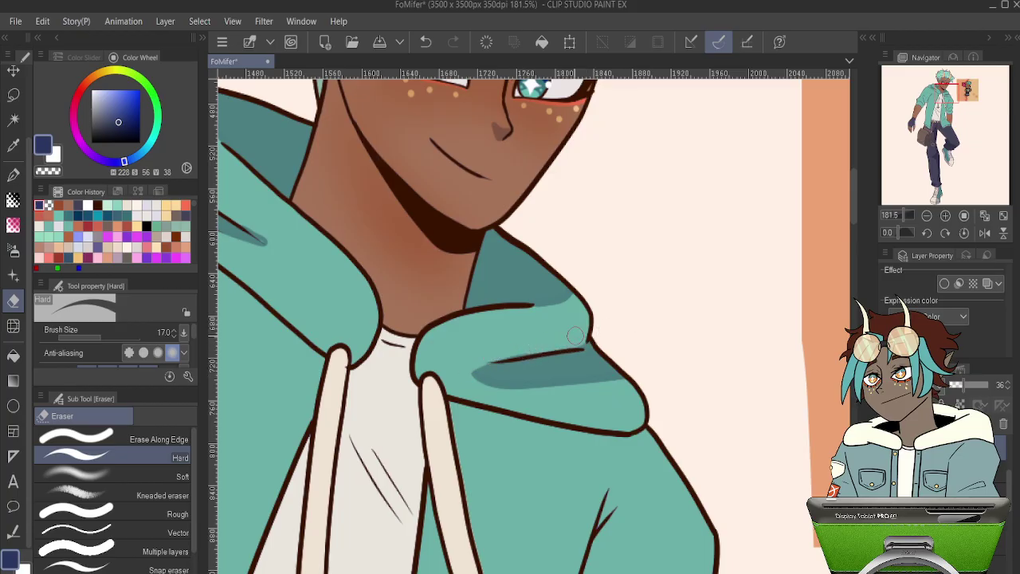
pyautogui.hotkey('ctrl', 'z')
pyautogui.moveTo(589, 334); pyautogui.dragTo(482, 370)
pyautogui.hotkey('ctrl', 'z')
pyautogui.moveTo(589, 335)
pyautogui.mouseDown()
pyautogui.moveTo(491, 357)
pyautogui.moveTo(698, 418)
pyautogui.mouseUp()
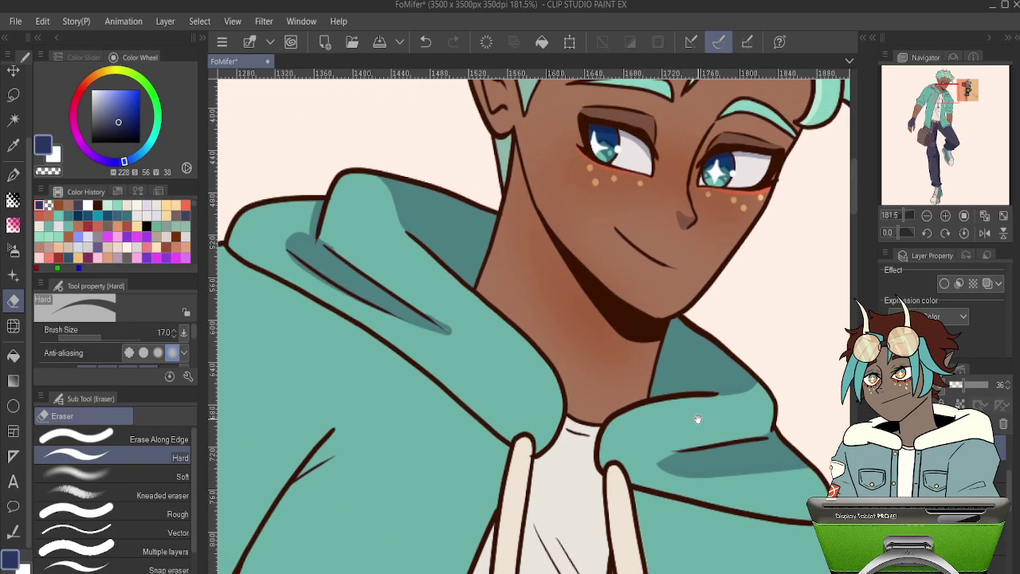
# - Trim the fold shadow on the hood's shoulder side to the crease lines and sharpen its ends with the Hard eraser
pyautogui.moveTo(320, 234); pyautogui.dragTo(376, 272)
pyautogui.moveTo(428, 311); pyautogui.dragTo(477, 343)
pyautogui.moveTo(282, 232)
pyautogui.mouseDown()
pyautogui.moveTo(308, 276)
pyautogui.moveTo(341, 296)
pyautogui.mouseUp()
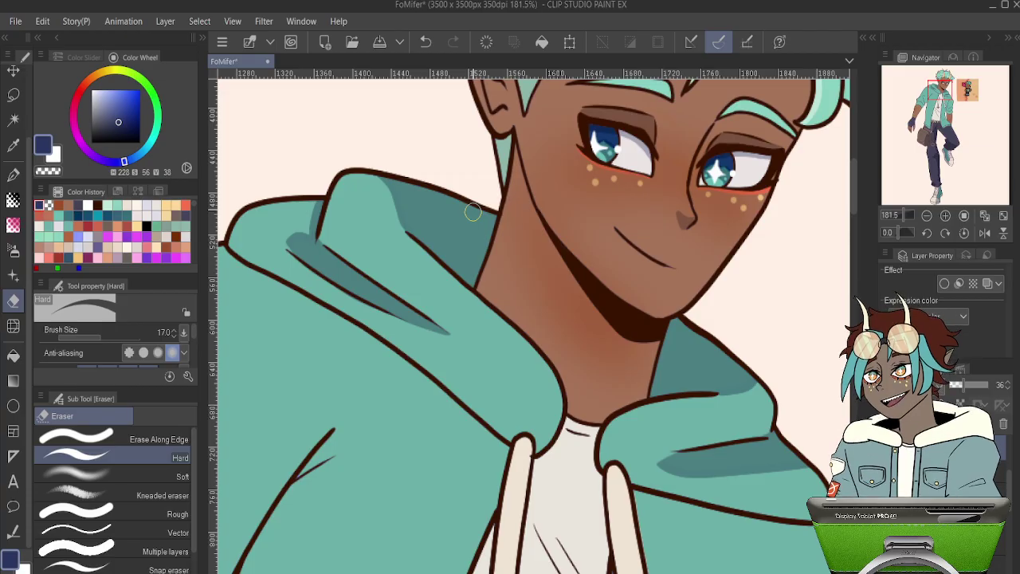
pyautogui.scroll(-5, 473, 211)
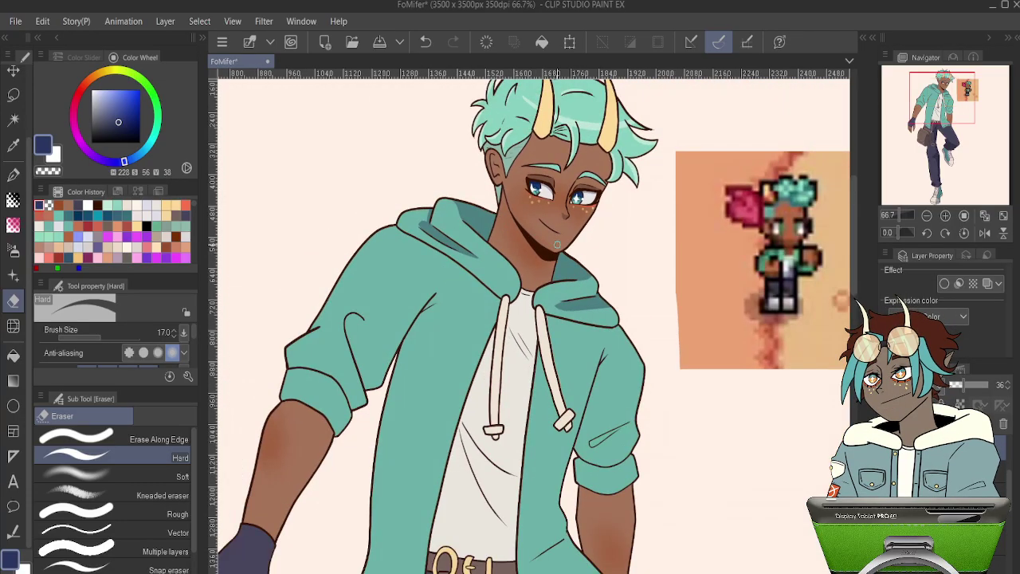
pyautogui.scroll(-3, 568, 272)
pyautogui.scroll(3, 375, 380)
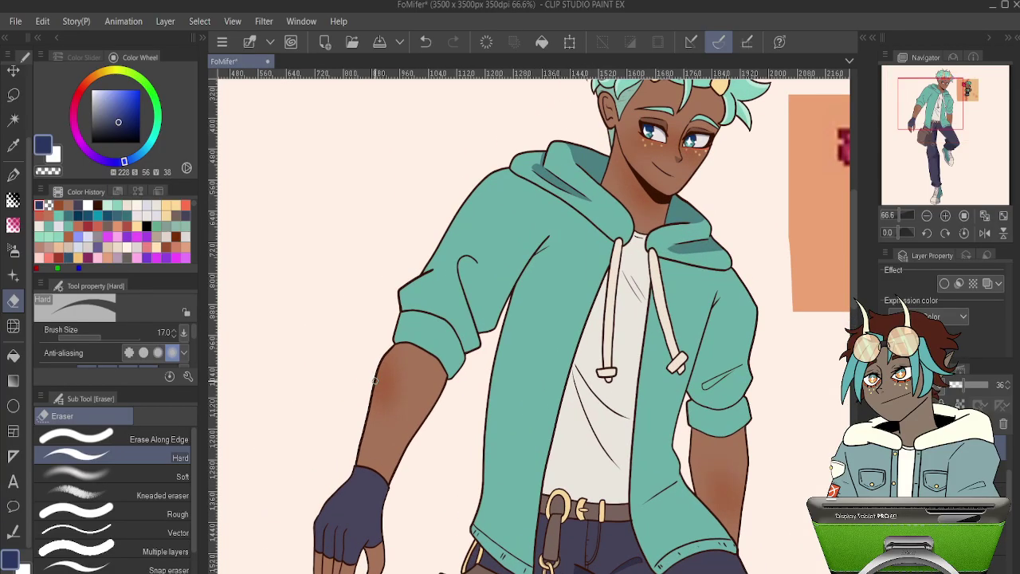
pyautogui.press('p')
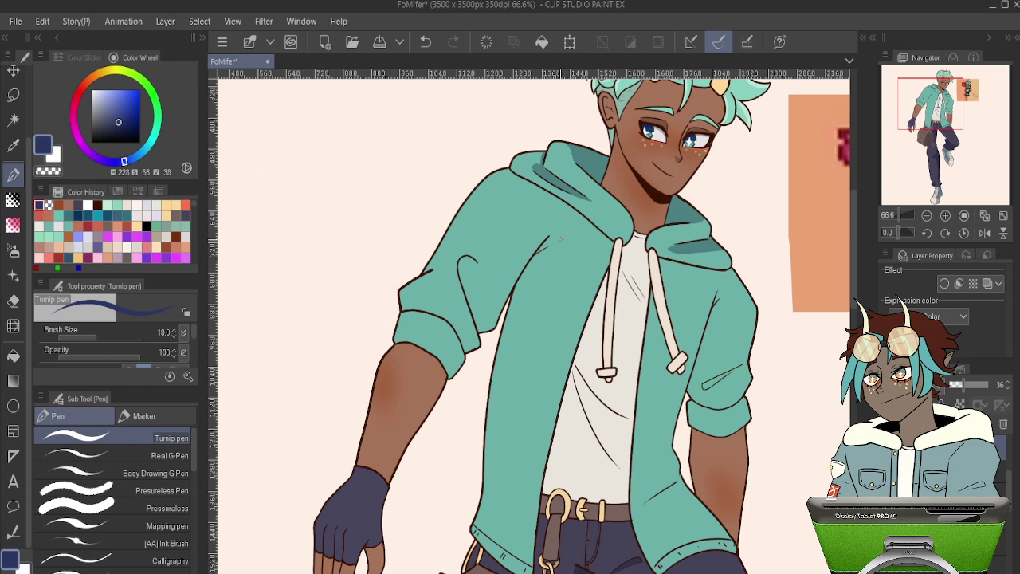
pyautogui.press('m')
pyautogui.moveTo(523, 316); pyautogui.dragTo(586, 290)
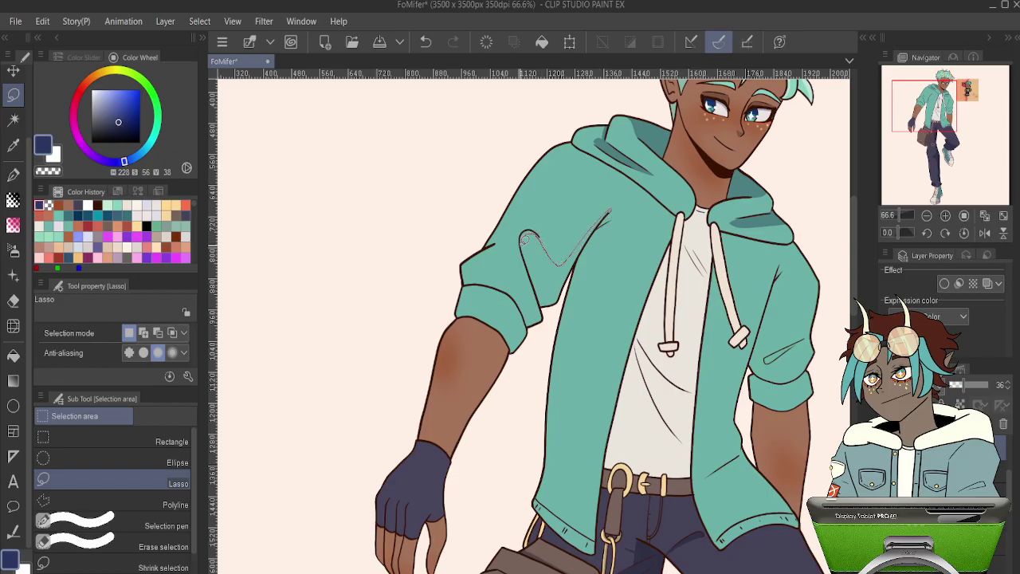
pyautogui.moveTo(526, 238); pyautogui.dragTo(529, 236)
pyautogui.hotkey('ctrl', 'd')
# - Lasso the shadow area from the armpit fold along the sleeve, forearm and thumb of the gloved arm, and mirror the canvas view to check it
pyautogui.moveTo(497, 336); pyautogui.dragTo(444, 452)
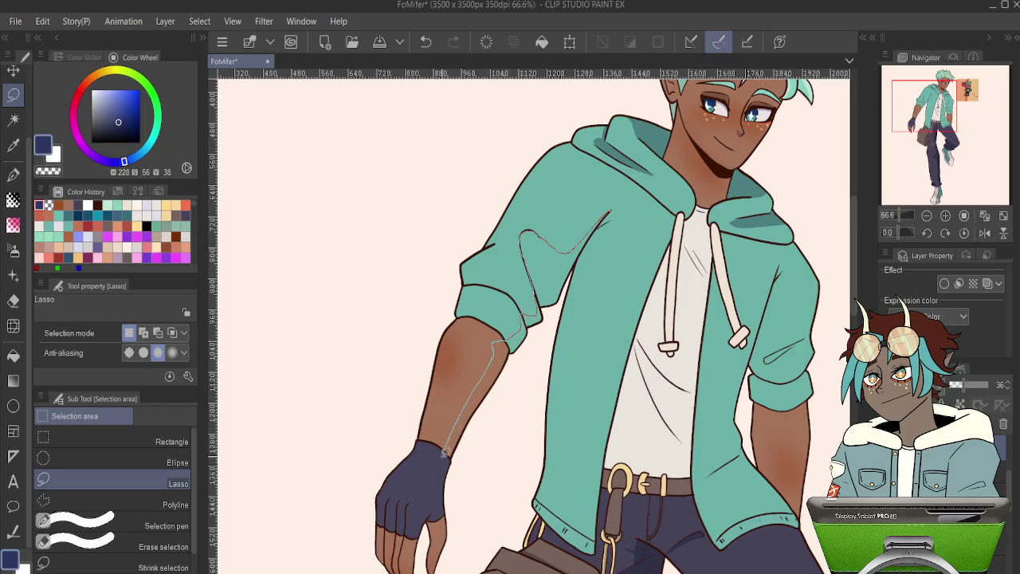
pyautogui.moveTo(441, 490)
pyautogui.mouseDown()
pyautogui.moveTo(438, 560)
pyautogui.moveTo(464, 554)
pyautogui.moveTo(539, 351)
pyautogui.mouseUp()
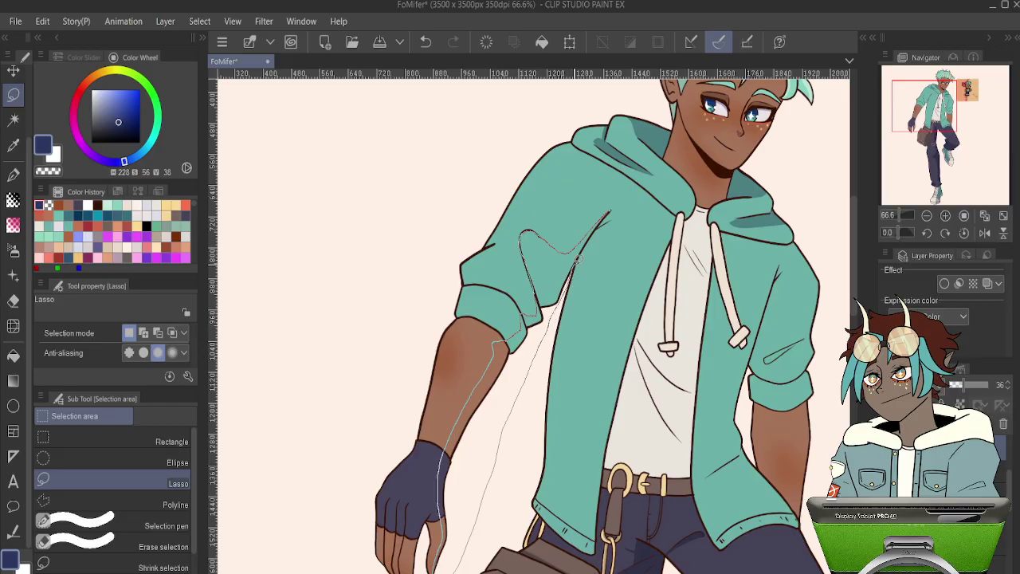
pyautogui.moveTo(580, 257); pyautogui.dragTo(589, 245)
pyautogui.moveTo(614, 209); pyautogui.dragTo(616, 206)
pyautogui.scroll(-5, 492, 334)
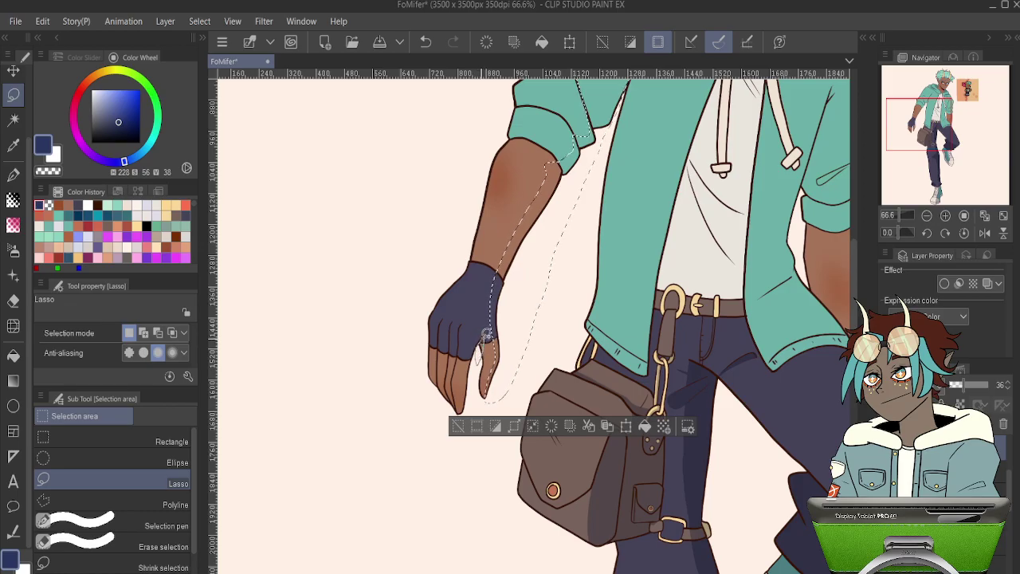
pyautogui.moveTo(665, 222)
pyautogui.mouseDown()
pyautogui.moveTo(577, 295)
pyautogui.moveTo(538, 346)
pyautogui.mouseUp()
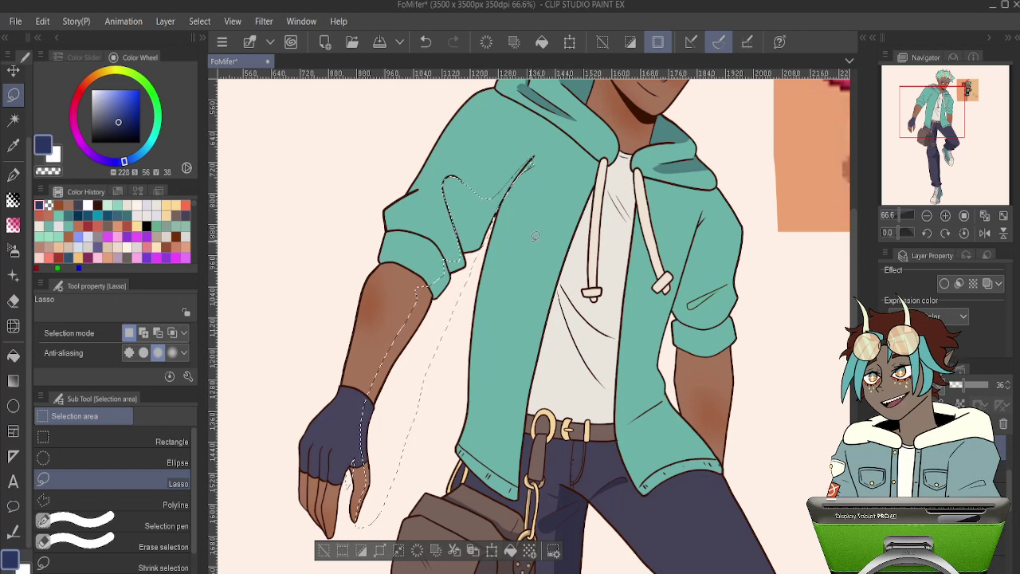
pyautogui.press('h')
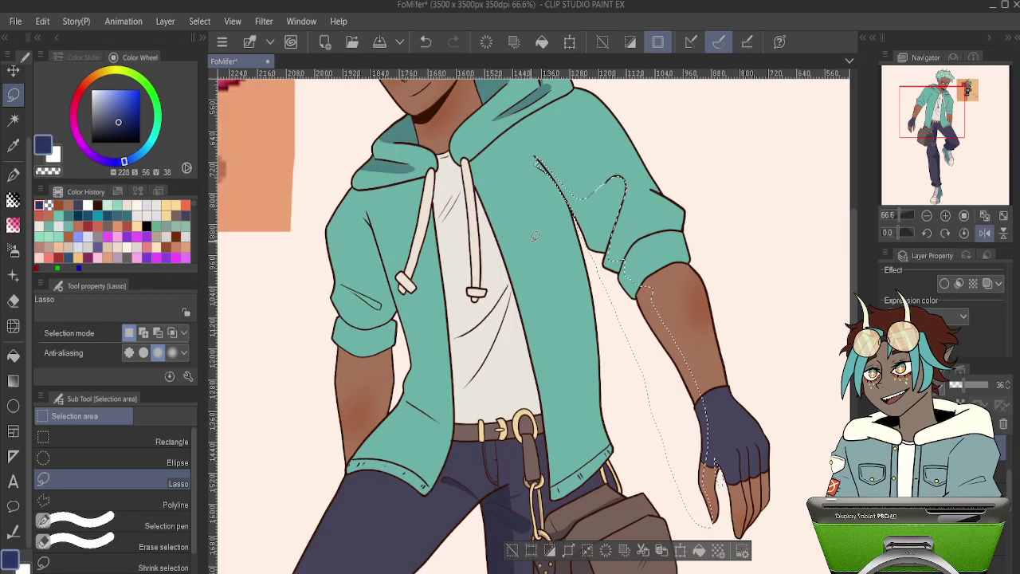
pyautogui.scroll(-3, 535, 235)
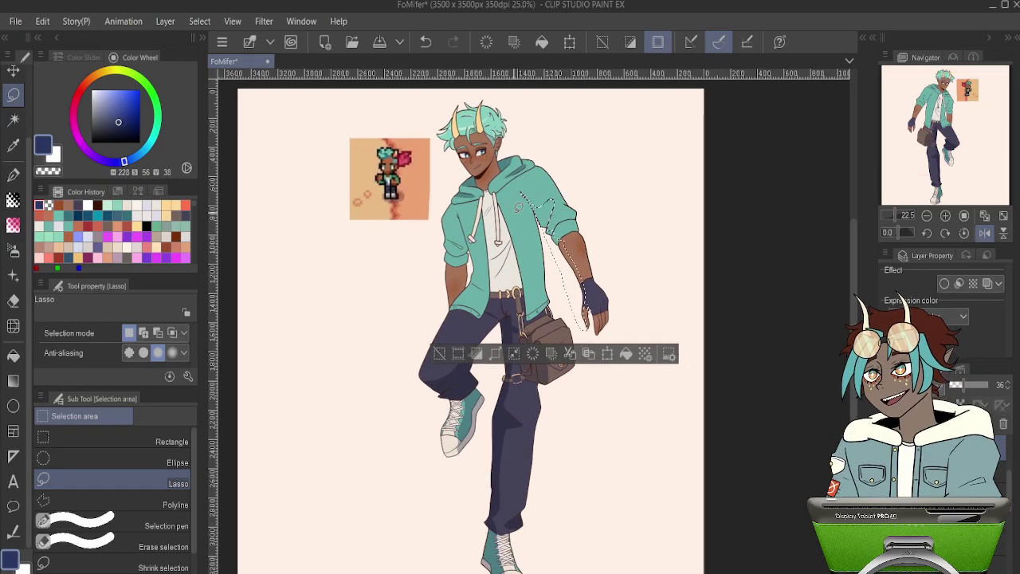
# - Restore the unmirrored view, fill the lassoed shadow on the gloved arm with navy using the Pressureless pen at size 2000, and deselect
pyautogui.press('h')
pyautogui.press('h')
pyautogui.press('h')
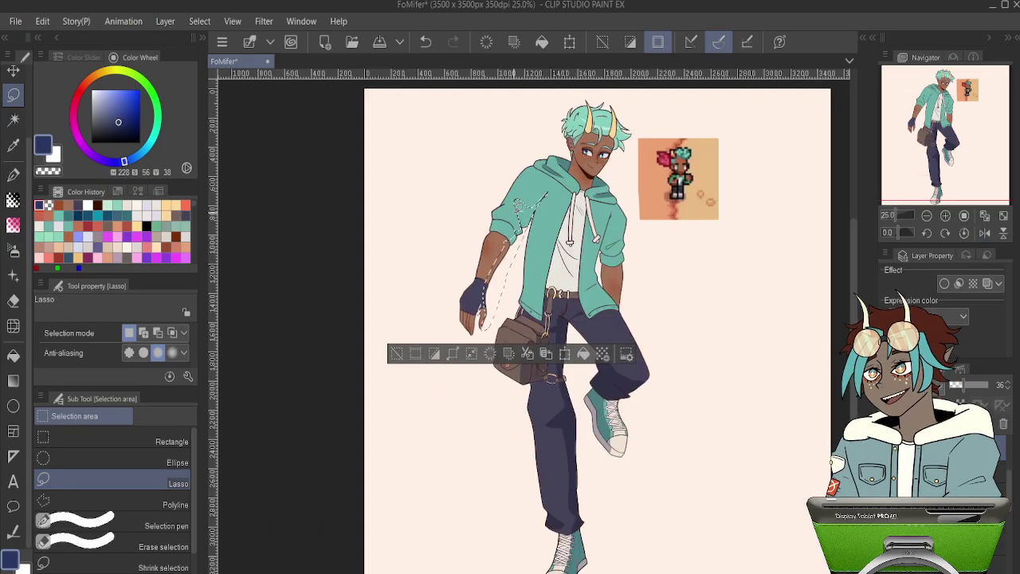
pyautogui.press('h')
pyautogui.press('h')
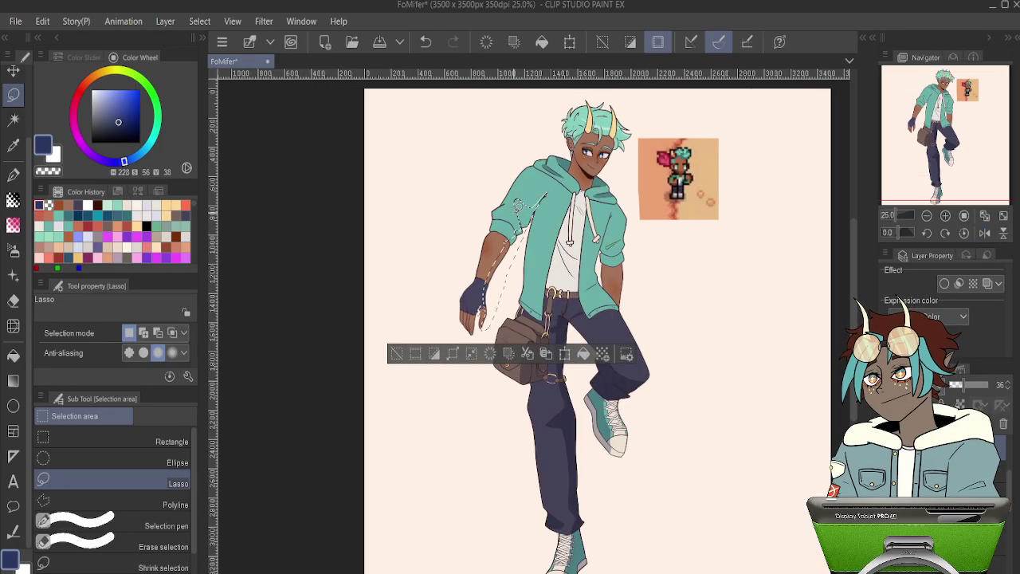
pyautogui.press('p')
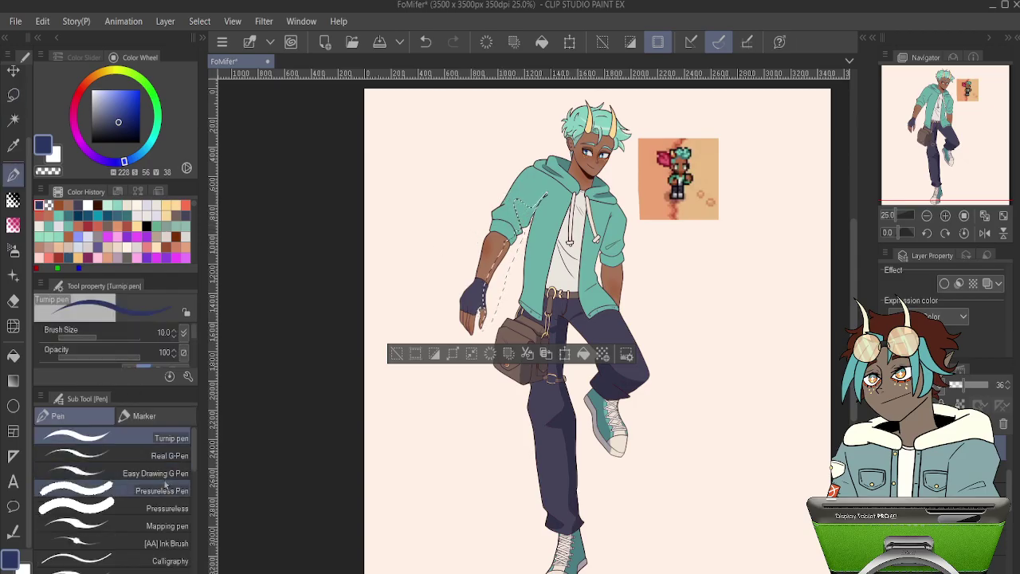
pyautogui.click(80, 509)
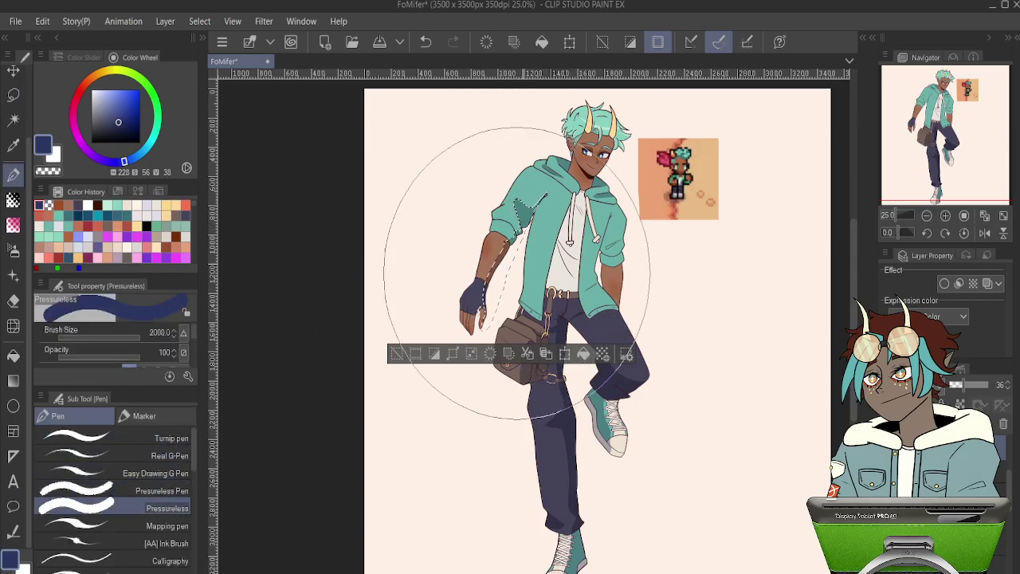
pyautogui.hotkey('ctrl', 'd')
# - Lasso the inner edge and elbow crease of the other sleeve and forearm, fill them with navy shadow using the Pressureless pen, and deselect
pyautogui.scroll(5, 555, 216)
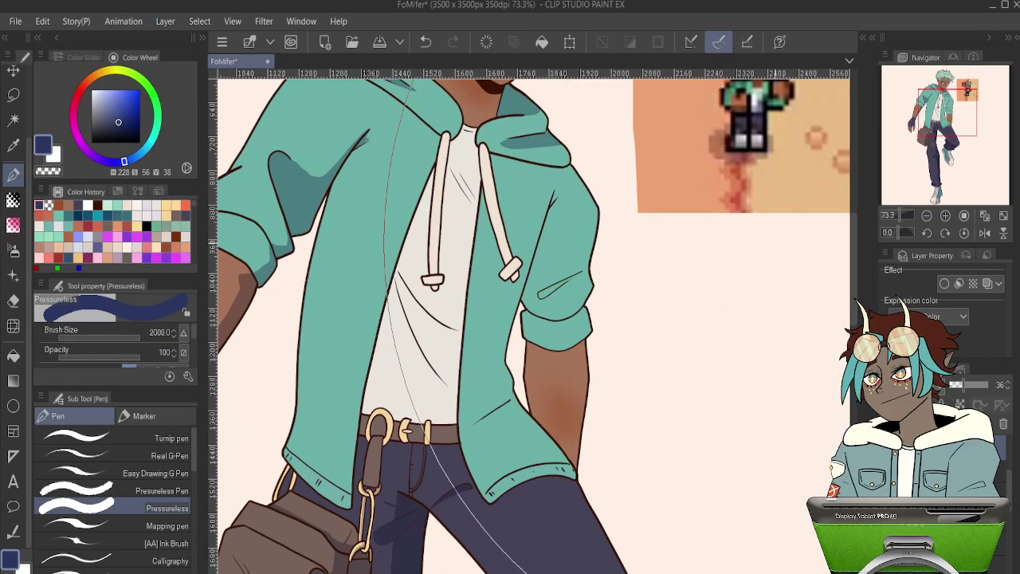
pyautogui.press('m')
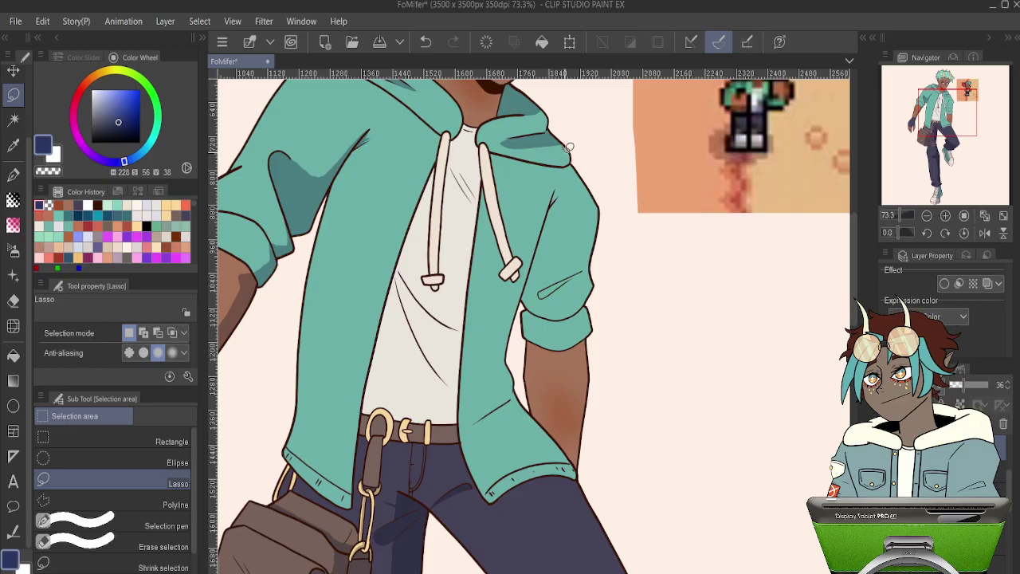
pyautogui.moveTo(567, 216); pyautogui.dragTo(556, 246)
pyautogui.hotkey('ctrl', 'z')
pyautogui.moveTo(540, 413)
pyautogui.mouseDown()
pyautogui.moveTo(524, 377)
pyautogui.moveTo(520, 316)
pyautogui.mouseUp()
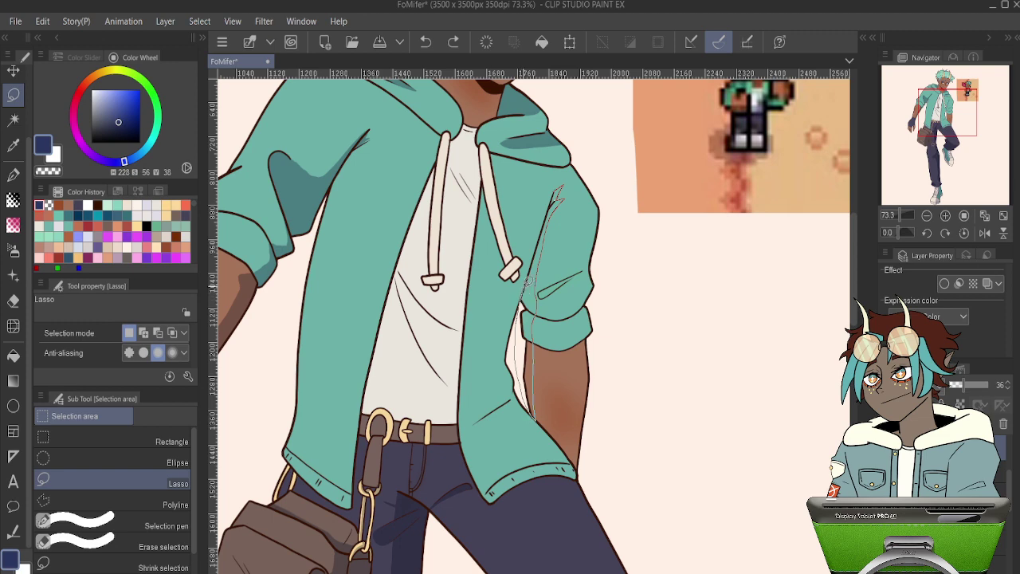
pyautogui.moveTo(558, 196)
pyautogui.mouseDown()
pyautogui.moveTo(528, 160)
pyautogui.moveTo(532, 191)
pyautogui.moveTo(582, 161)
pyautogui.moveTo(586, 202)
pyautogui.mouseUp()
pyautogui.scroll(-2, 615, 109)
pyautogui.moveTo(554, 149)
pyautogui.mouseDown()
pyautogui.moveTo(537, 252)
pyautogui.moveTo(552, 415)
pyautogui.mouseUp()
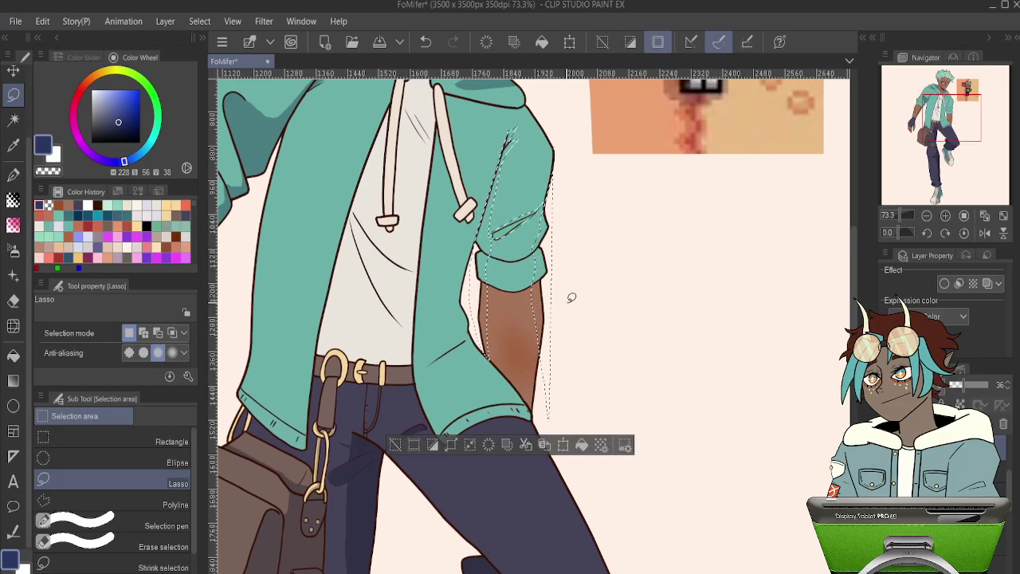
pyautogui.hotkey('ctrl', 'z')
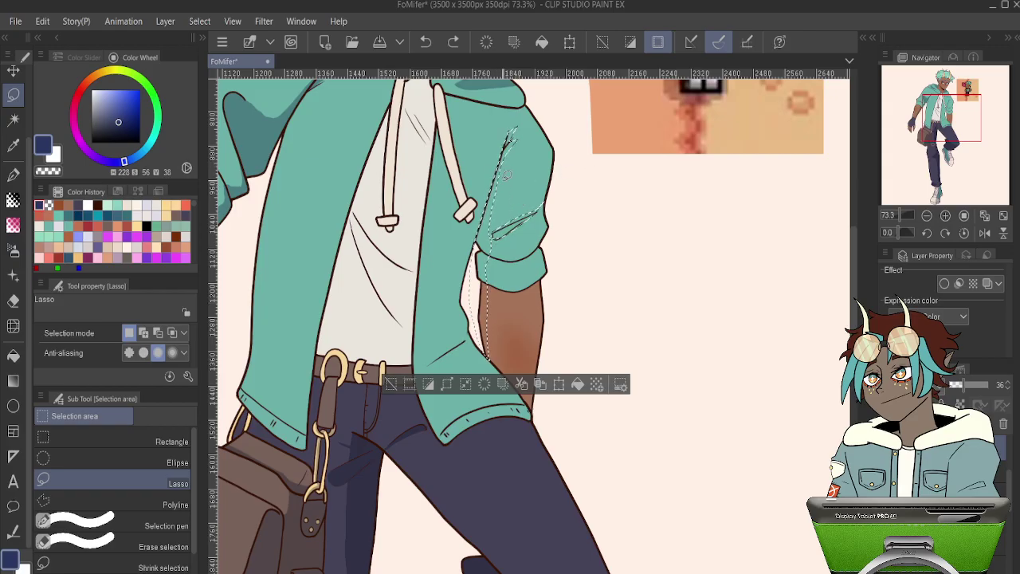
pyautogui.press('p')
pyautogui.hotkey('ctrl', 'd')
# - Trim the shadow spilling around the elbow crease above the cuff to the crease lines with the Hard eraser at size 17
pyautogui.scroll(5, 521, 217)
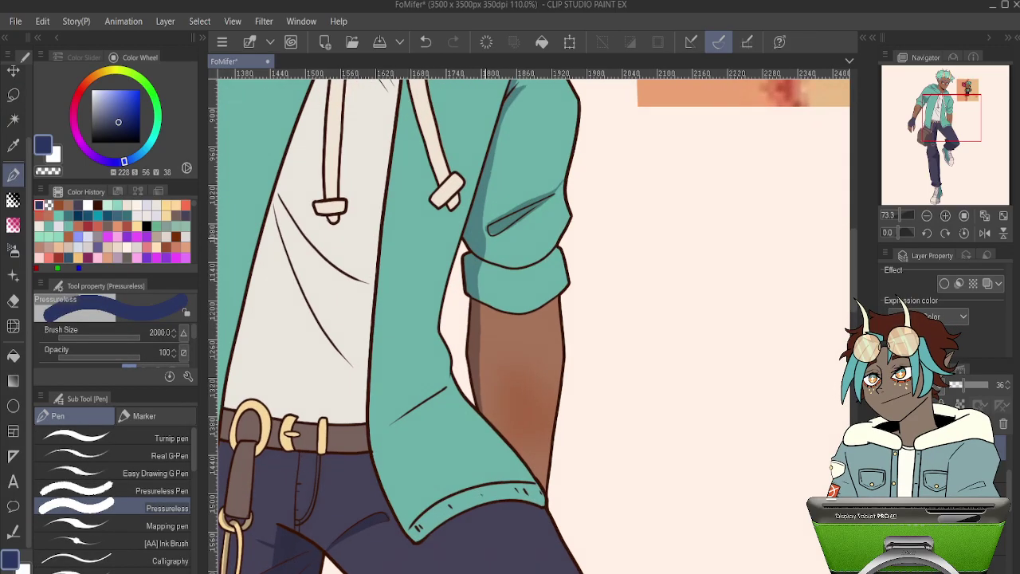
pyautogui.press('e')
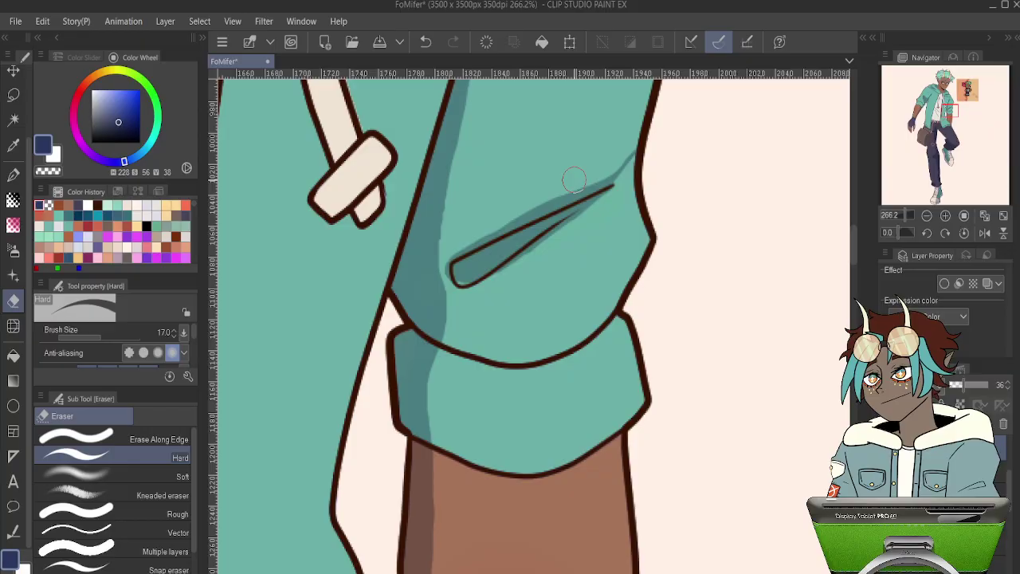
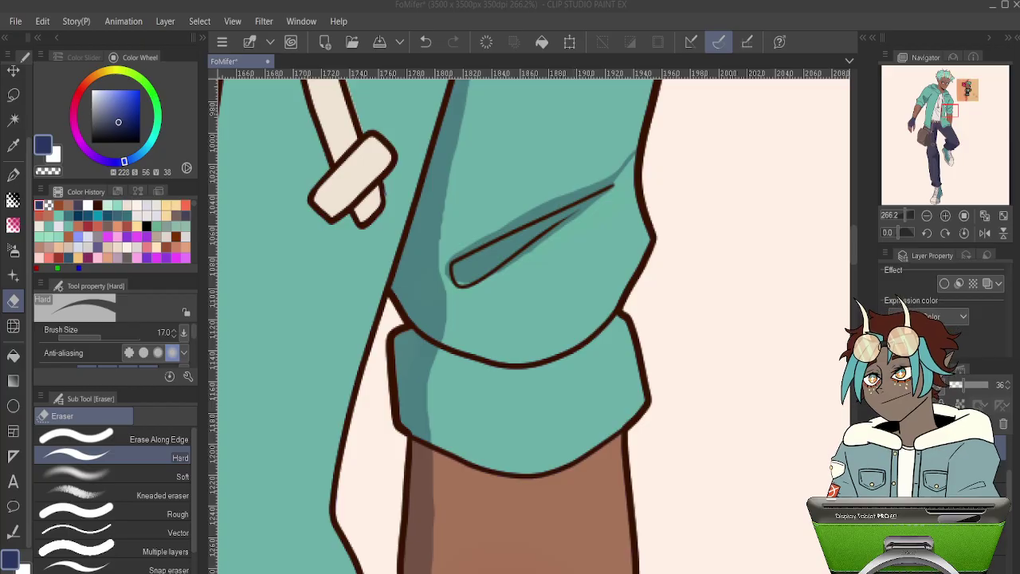
pyautogui.moveTo(643, 153)
pyautogui.mouseDown()
pyautogui.moveTo(606, 180)
pyautogui.moveTo(627, 163)
pyautogui.moveTo(446, 259)
pyautogui.moveTo(478, 292)
pyautogui.moveTo(554, 240)
pyautogui.mouseUp()
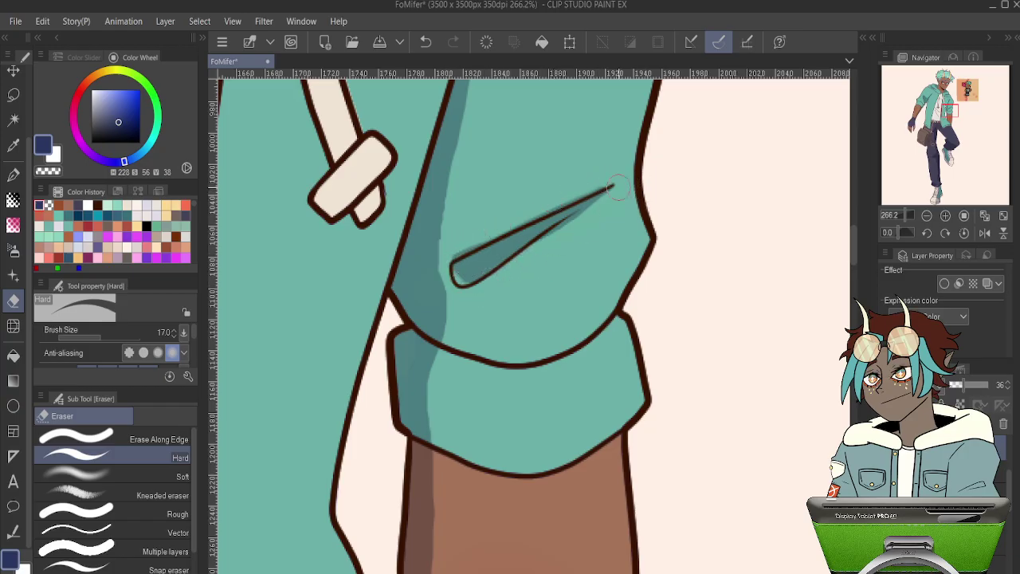
pyautogui.moveTo(624, 177); pyautogui.dragTo(533, 251)
pyautogui.moveTo(454, 257); pyautogui.dragTo(632, 172)
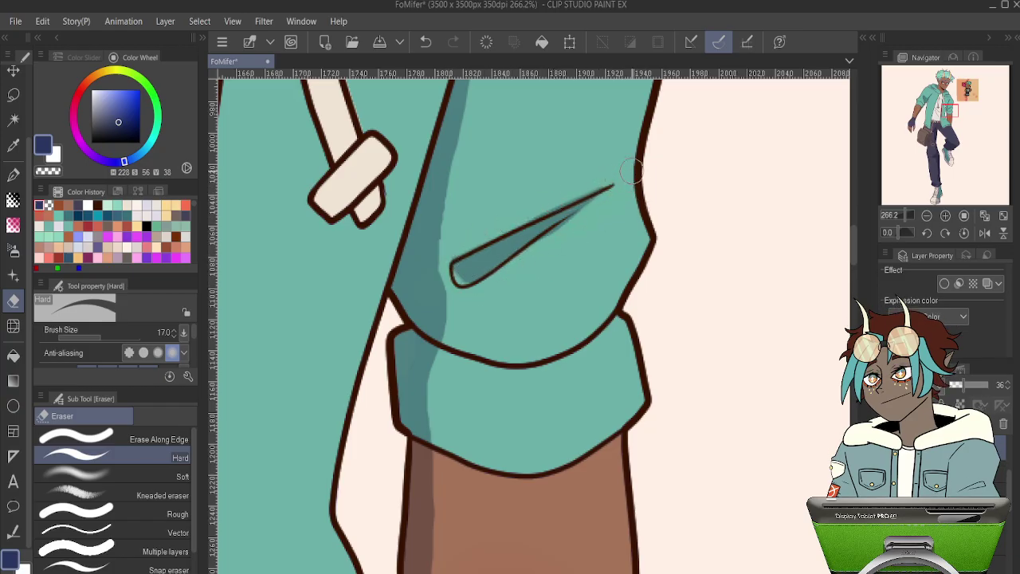
pyautogui.moveTo(542, 204); pyautogui.dragTo(627, 162)
# - Fill the rounded end of the elbow crease and paint a navy cast shadow under the cuff on the forearm with the Turnip pen at size 10
pyautogui.press('p')
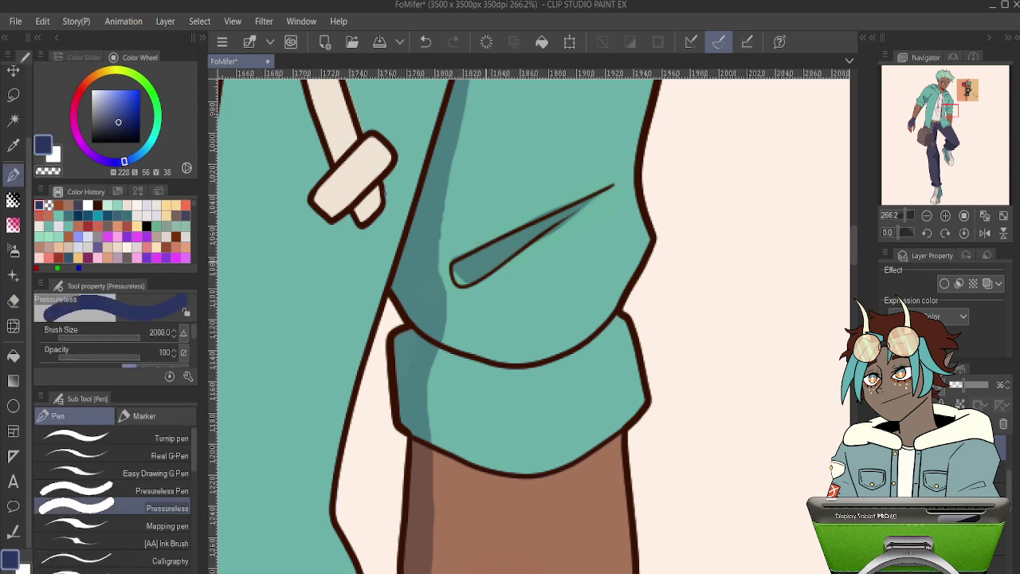
pyautogui.click(462, 278)
pyautogui.hotkey('ctrl', 'z')
pyautogui.click(163, 437)
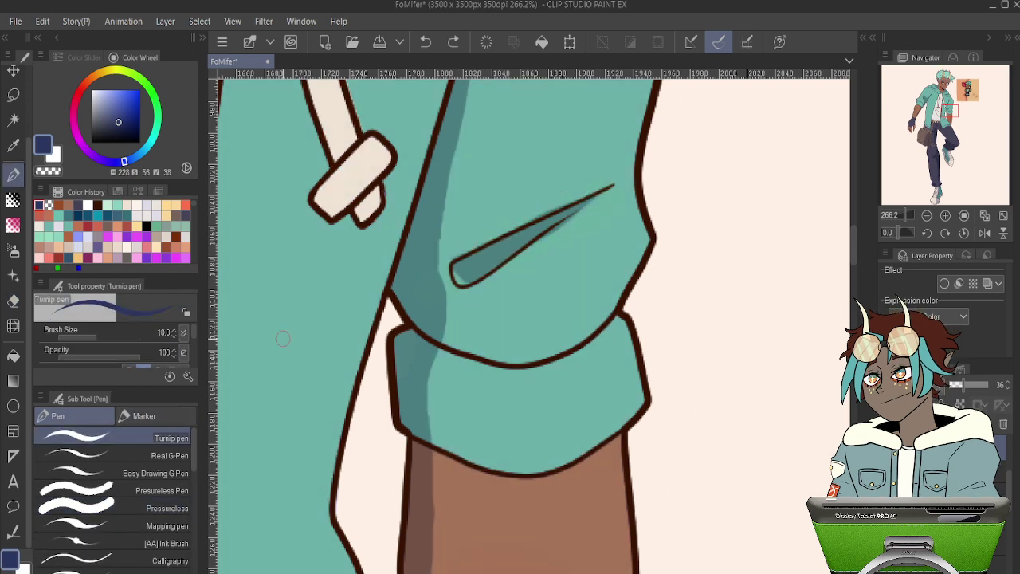
pyautogui.moveTo(463, 276); pyautogui.dragTo(456, 284)
pyautogui.scroll(-5, 445, 464)
pyautogui.moveTo(650, 209)
pyautogui.mouseDown()
pyautogui.moveTo(577, 255)
pyautogui.moveTo(536, 263)
pyautogui.moveTo(480, 255)
pyautogui.moveTo(443, 236)
pyautogui.moveTo(607, 252)
pyautogui.moveTo(532, 263)
pyautogui.mouseUp()
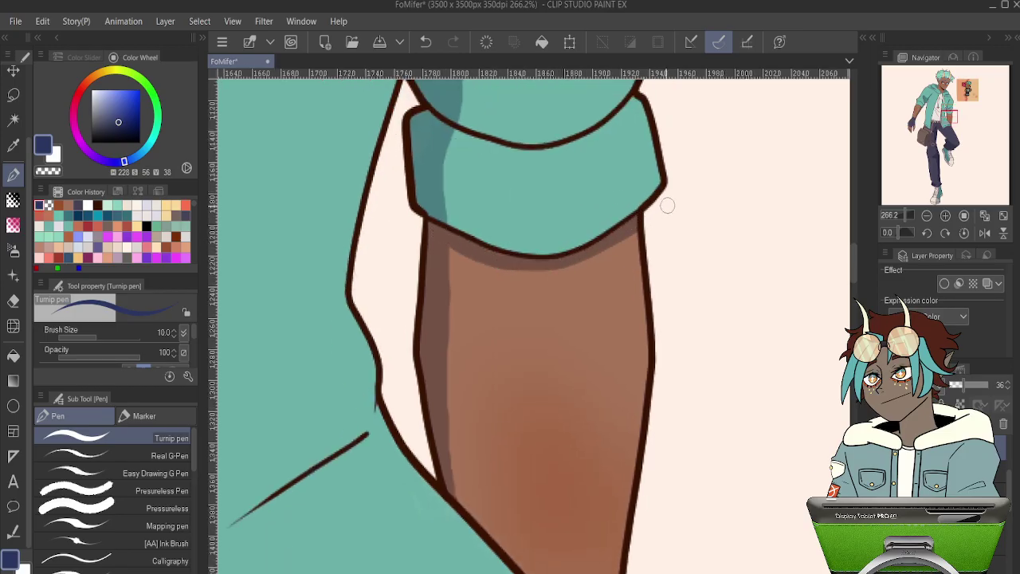
pyautogui.scroll(8, 668, 206)
pyautogui.scroll(-2, 568, 287)
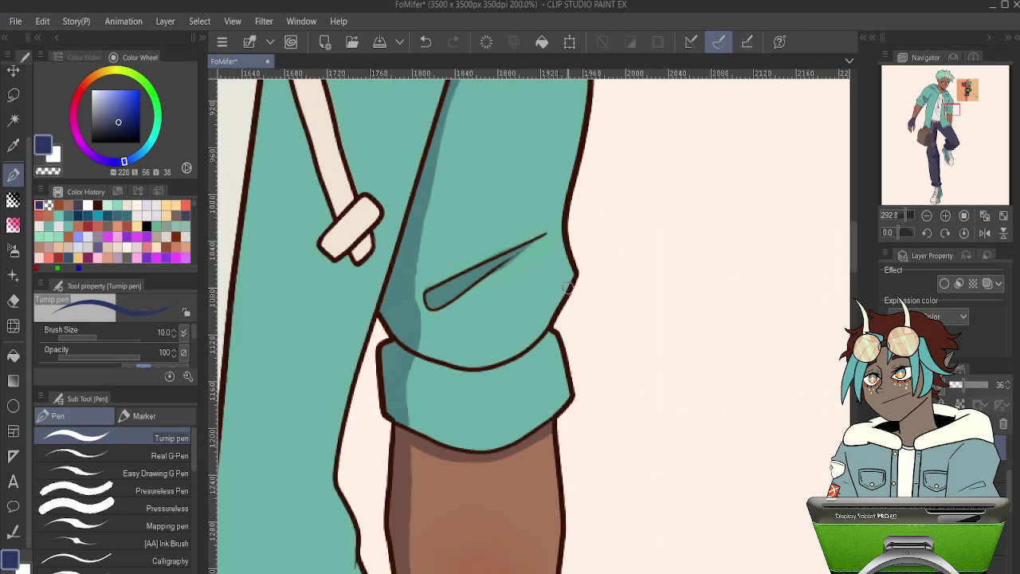
pyautogui.scroll(-8, 568, 287)
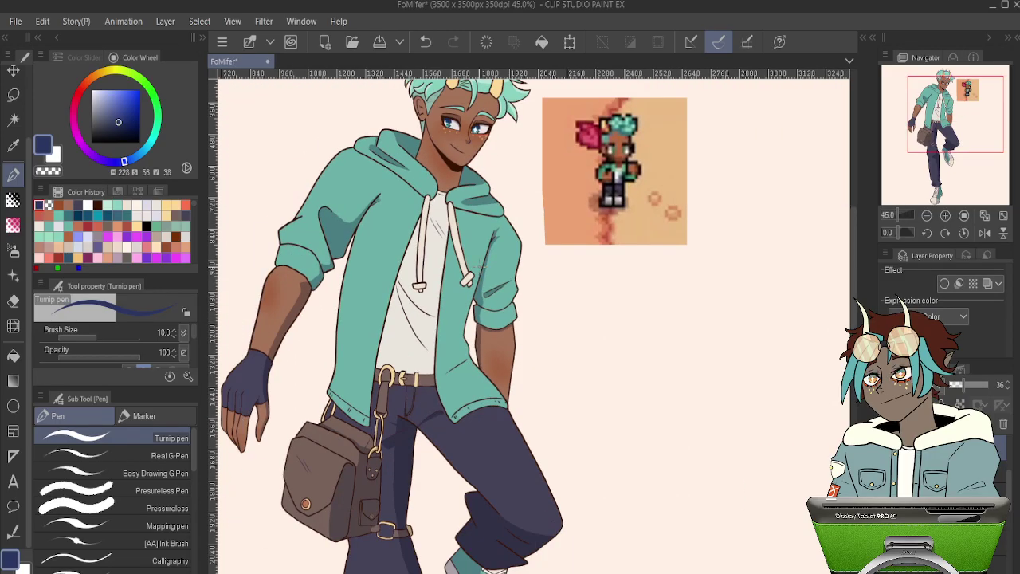
pyautogui.scroll(-2, 358, 365)
# - Shade the fingertips of the gloved hand with navy using the Turnip pen, undoing the faulty stroke
pyautogui.scroll(8, 358, 366)
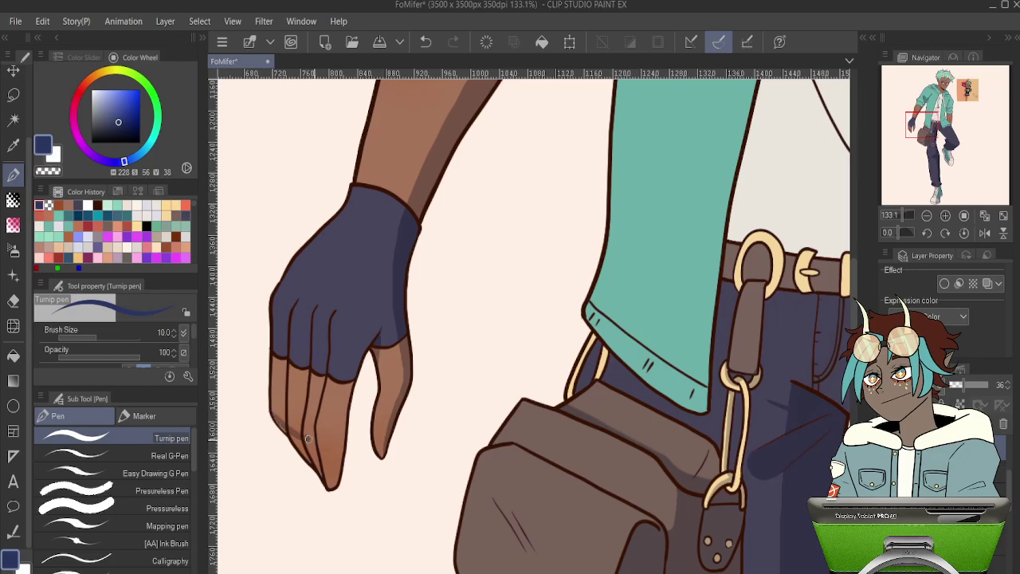
pyautogui.moveTo(308, 439); pyautogui.dragTo(350, 434)
pyautogui.hotkey('ctrl', 'z')
# - Switch to the skin layer, pick the finger's brown skin color from it, and return to the Turnip pen
pyautogui.press('o')
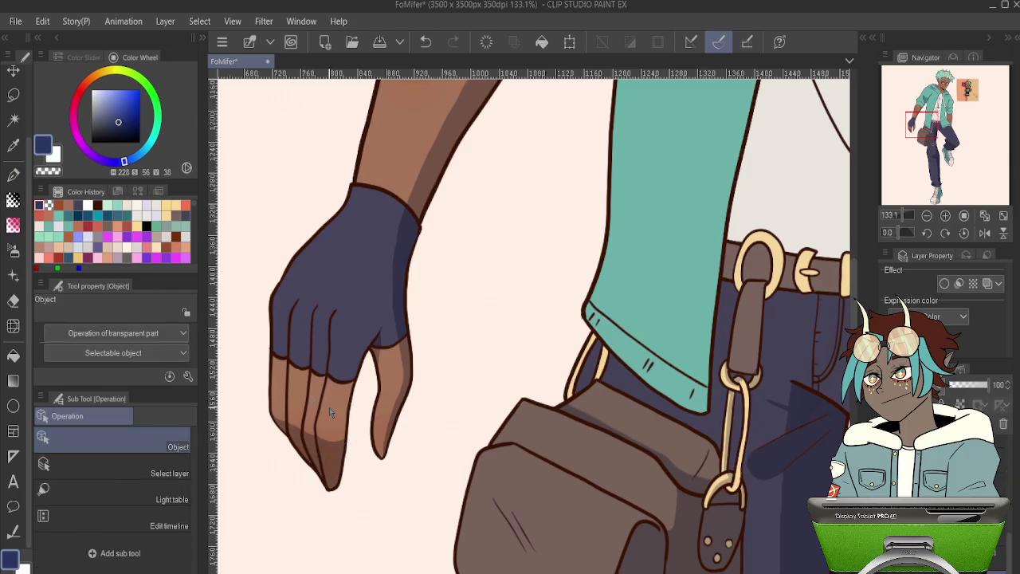
pyautogui.press('x')
pyautogui.click(339, 392)
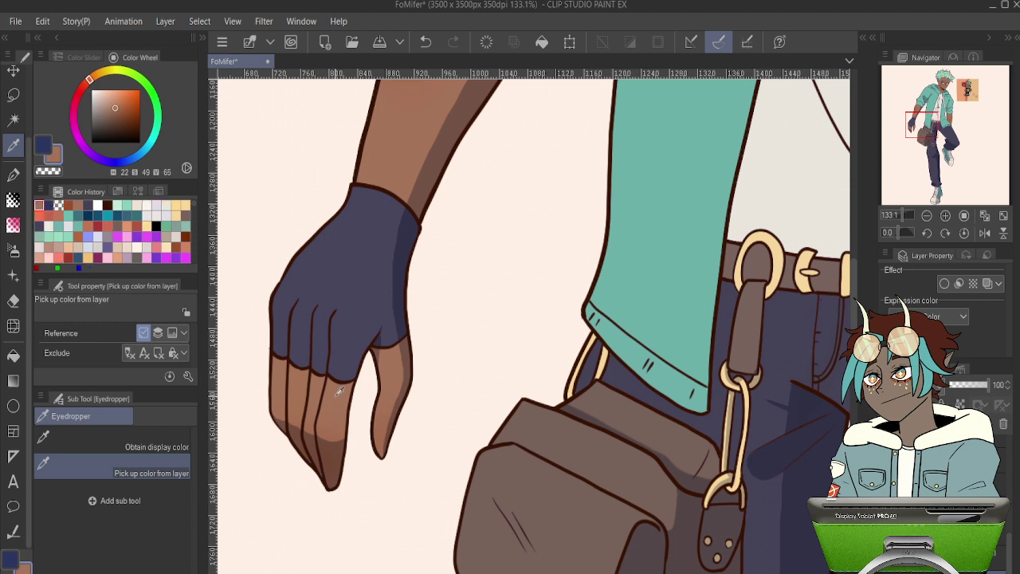
pyautogui.press('p')
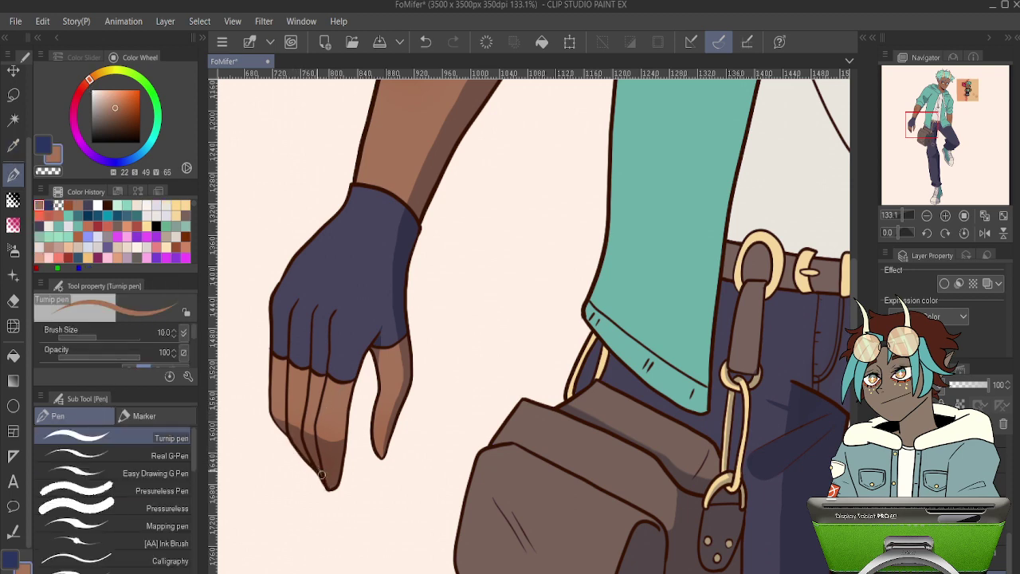
# - Smooth the curved upper edge of the armpit shadow and its tip along the crease with the Hard eraser at size 17, redoing faulty strokes
pyautogui.scroll(-6, 357, 446)
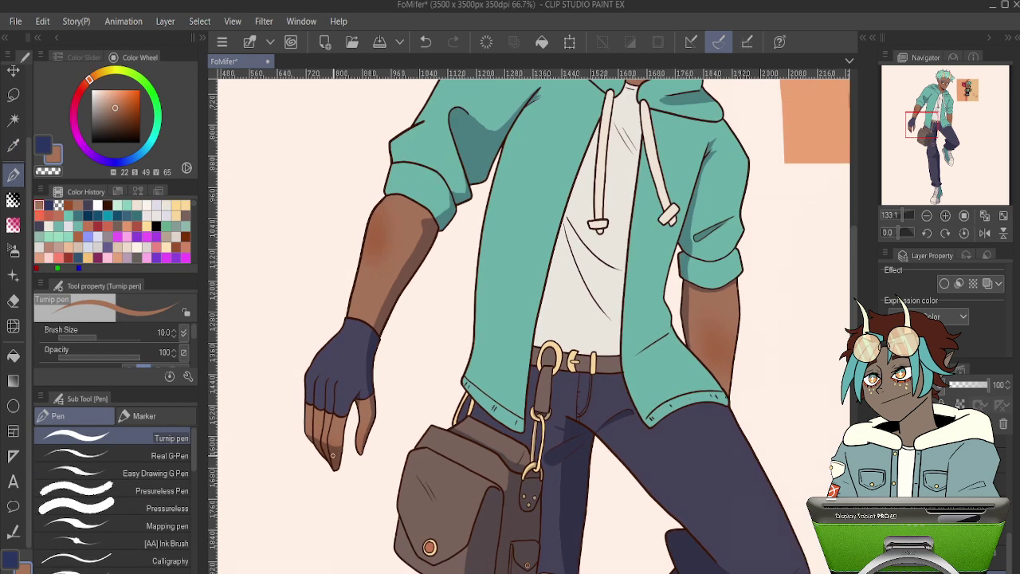
pyautogui.scroll(1, 359, 423)
pyautogui.scroll(3, 361, 412)
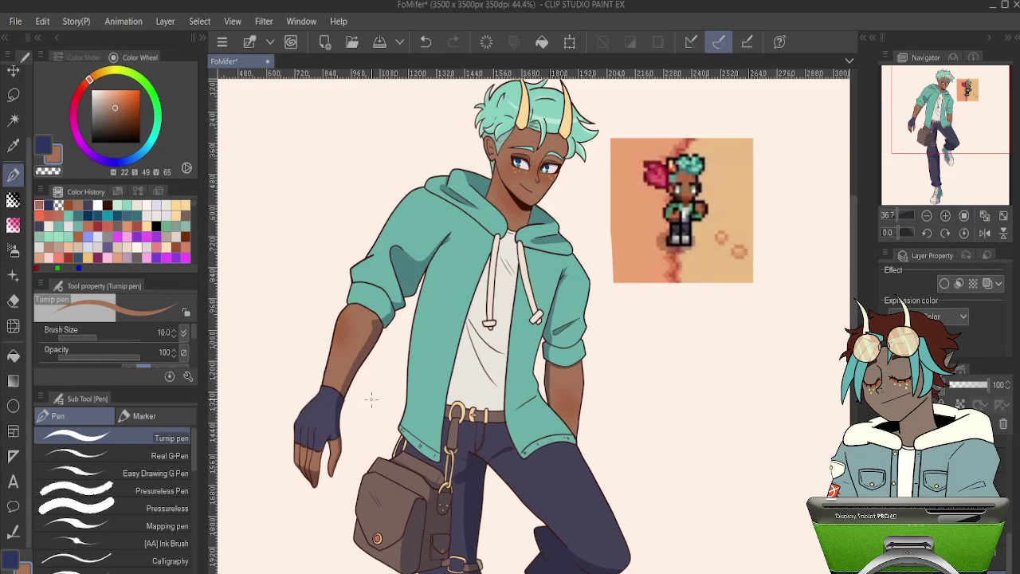
pyautogui.scroll(5, 420, 246)
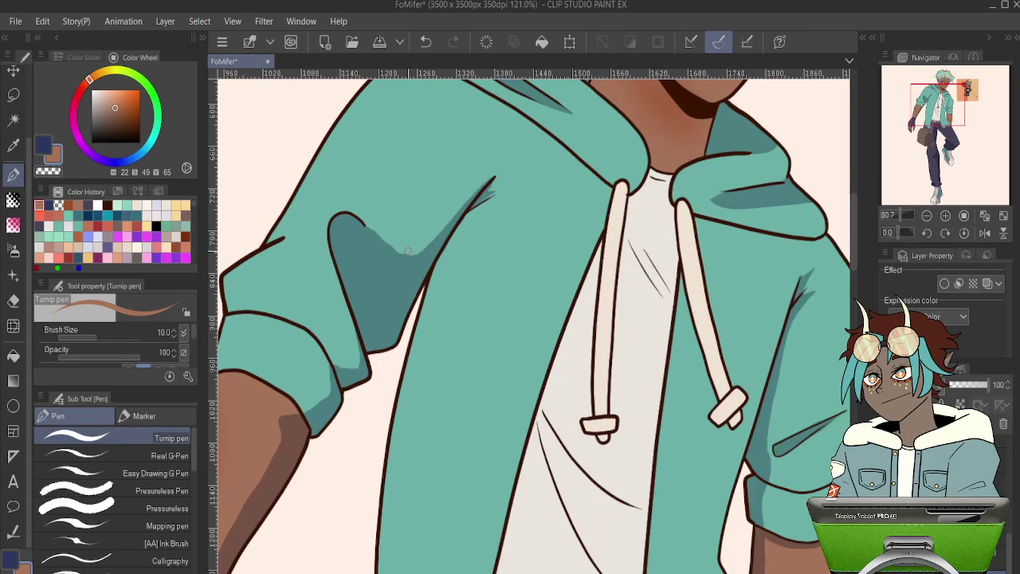
pyautogui.press('e')
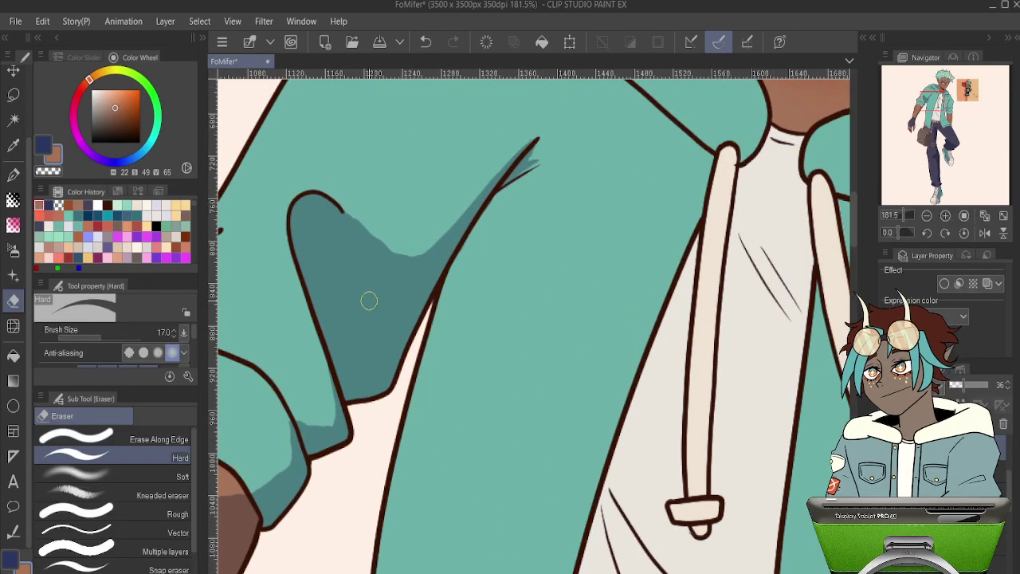
pyautogui.moveTo(360, 220); pyautogui.dragTo(415, 247)
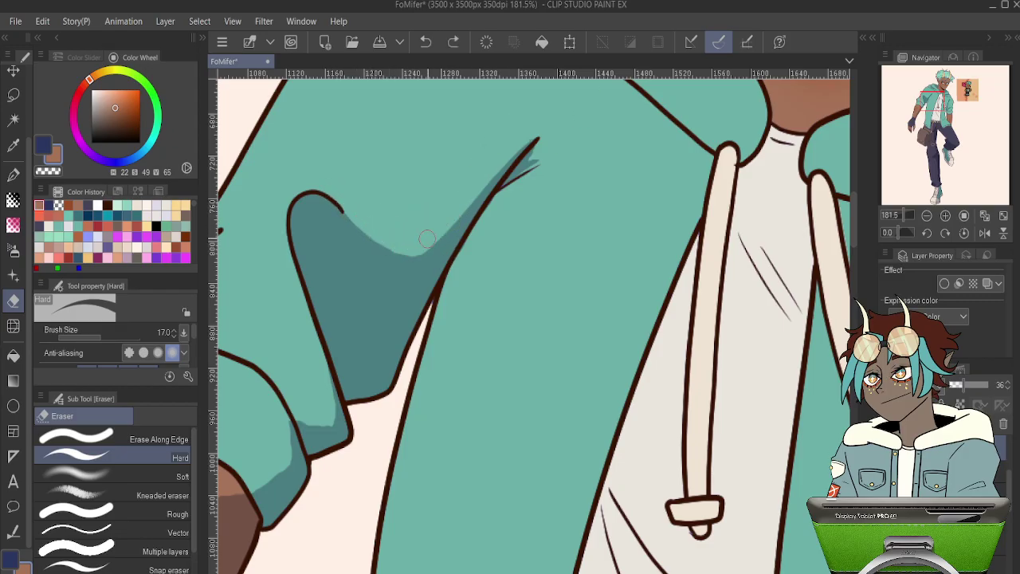
pyautogui.hotkey('ctrl', 'z')
pyautogui.moveTo(533, 137); pyautogui.dragTo(519, 151)
pyautogui.moveTo(413, 254); pyautogui.dragTo(333, 198)
pyautogui.moveTo(433, 332); pyautogui.dragTo(504, 200)
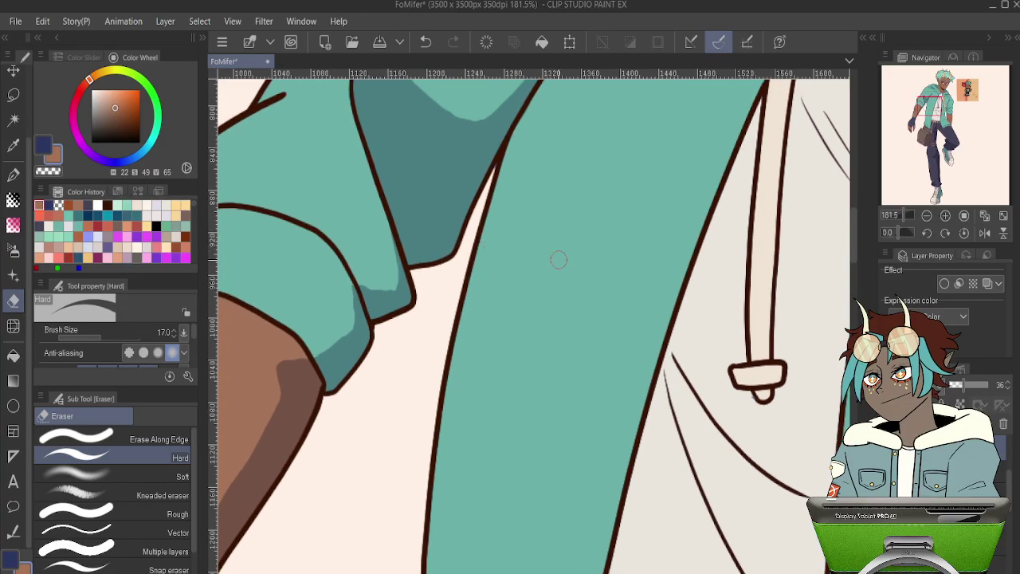
# - Fill the remaining gap inside the forked tip of the armpit crease with navy shadow using the Turnip pen at size 10
pyautogui.scroll(-4, 558, 259)
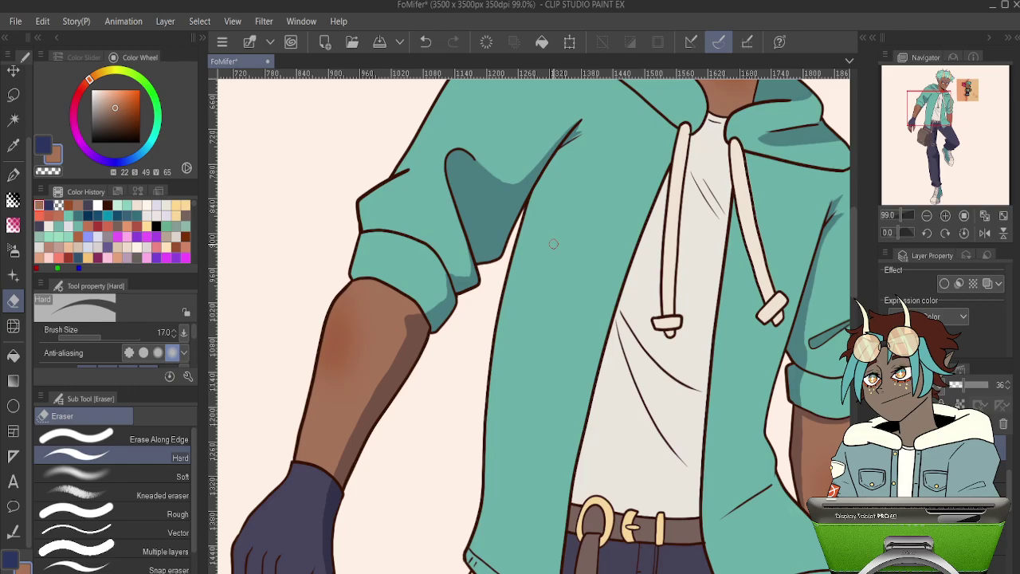
pyautogui.scroll(-4, 553, 244)
pyautogui.scroll(4, 527, 304)
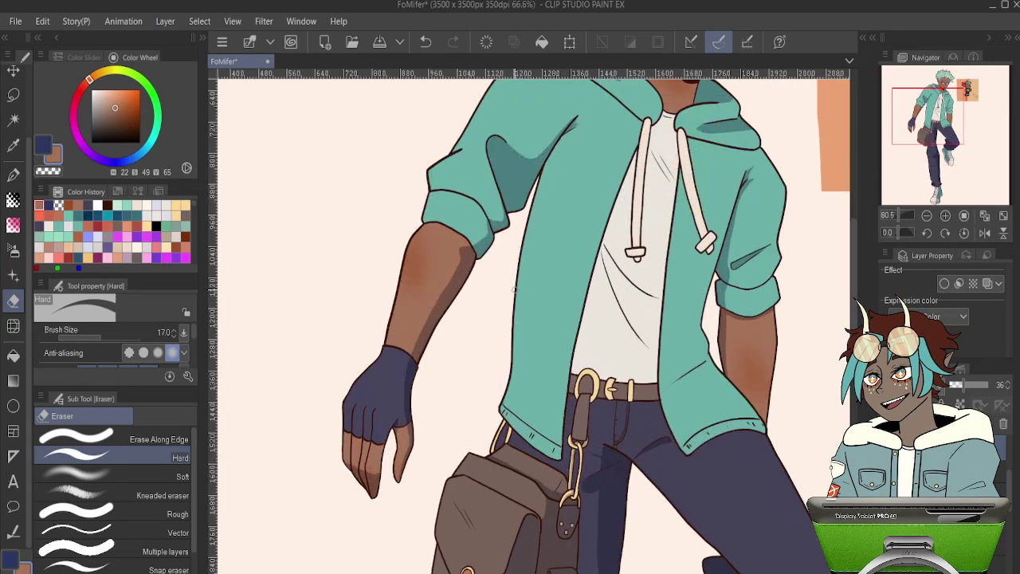
pyautogui.scroll(-1, 527, 303)
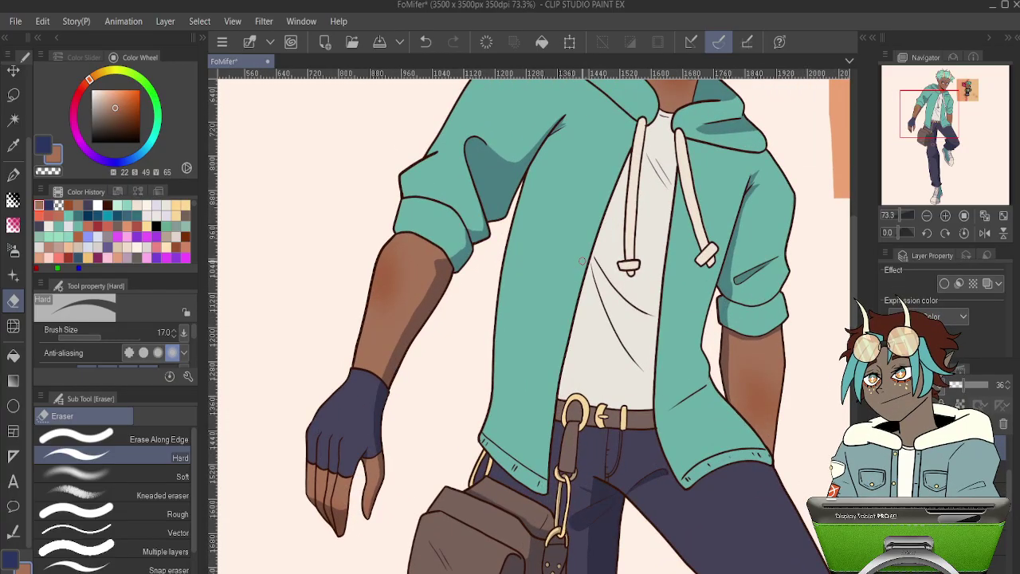
pyautogui.press('m')
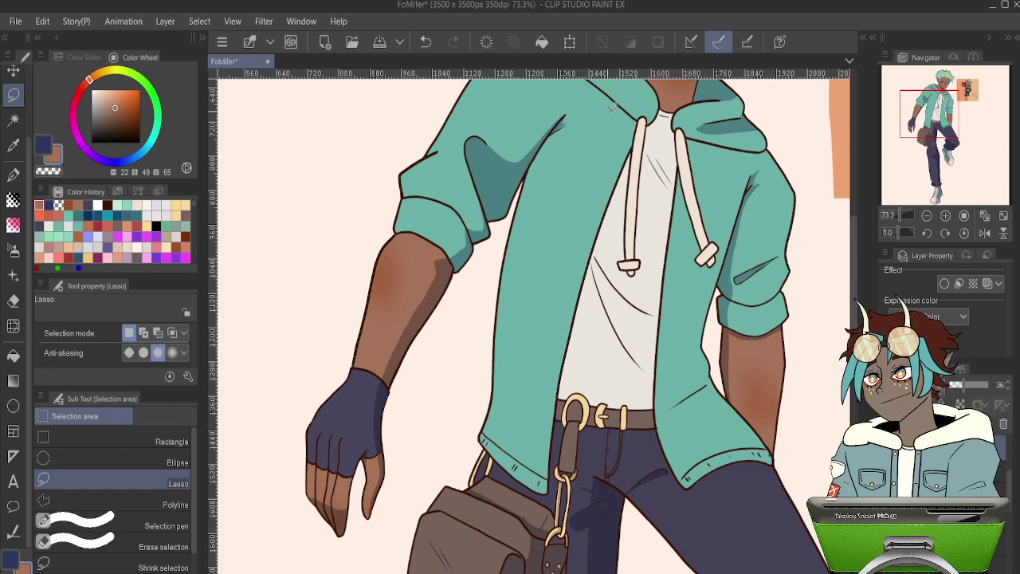
pyautogui.scroll(8, 610, 107)
pyautogui.press('p')
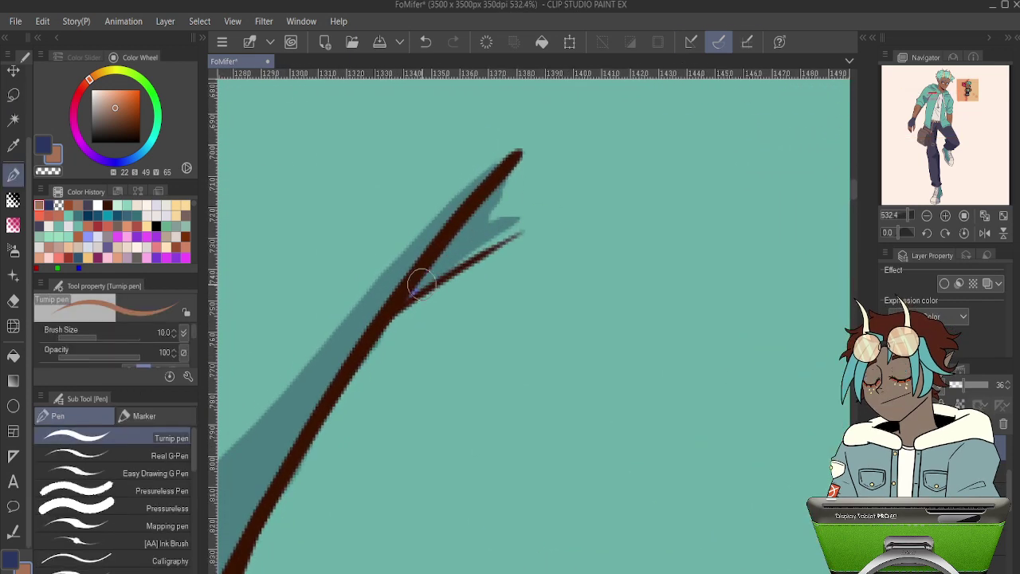
pyautogui.moveTo(508, 229); pyautogui.dragTo(412, 285)
pyautogui.hotkey('ctrl', 'z')
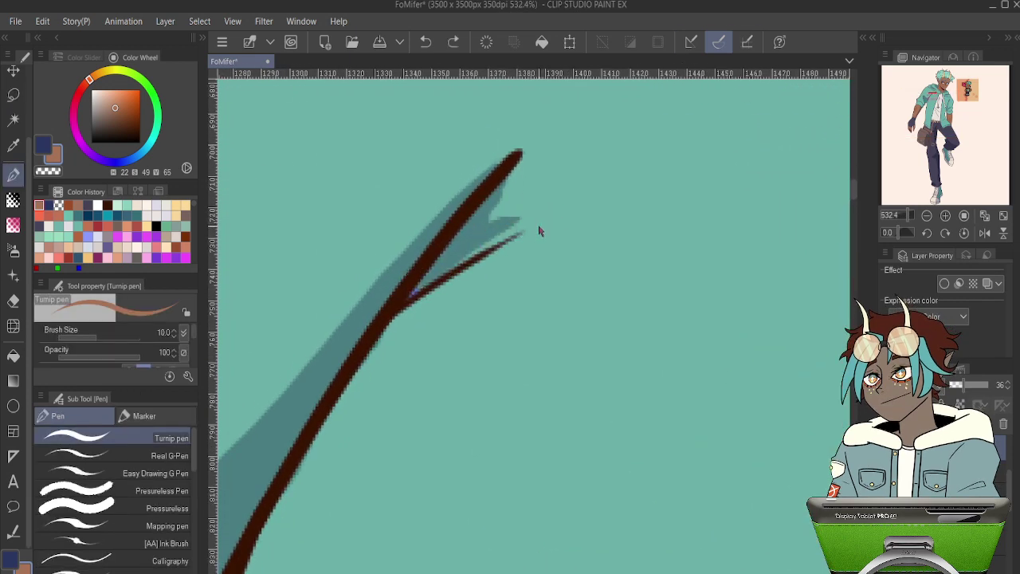
pyautogui.press('x')
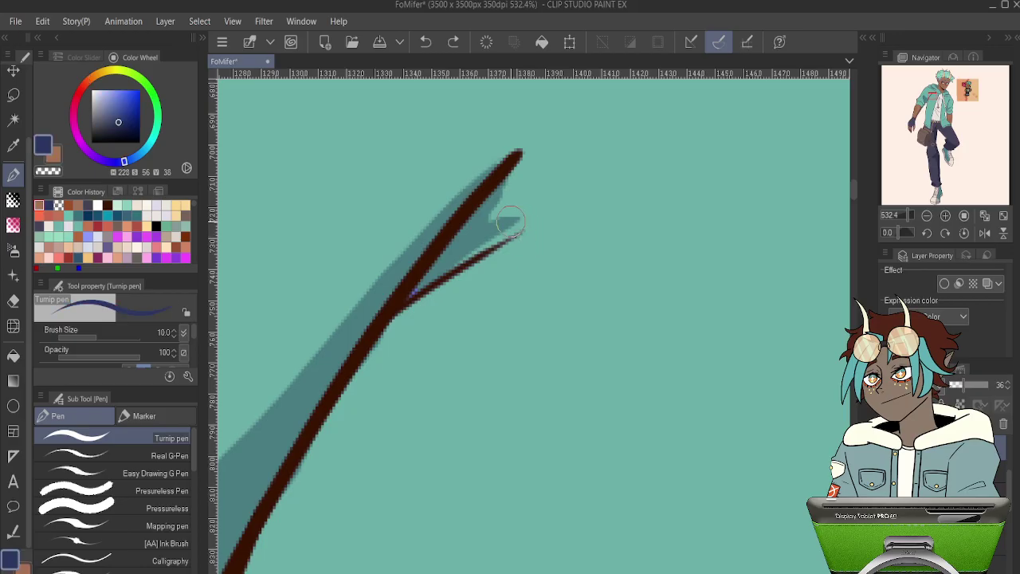
pyautogui.moveTo(519, 223); pyautogui.dragTo(410, 291)
pyautogui.scroll(-7, 510, 228)
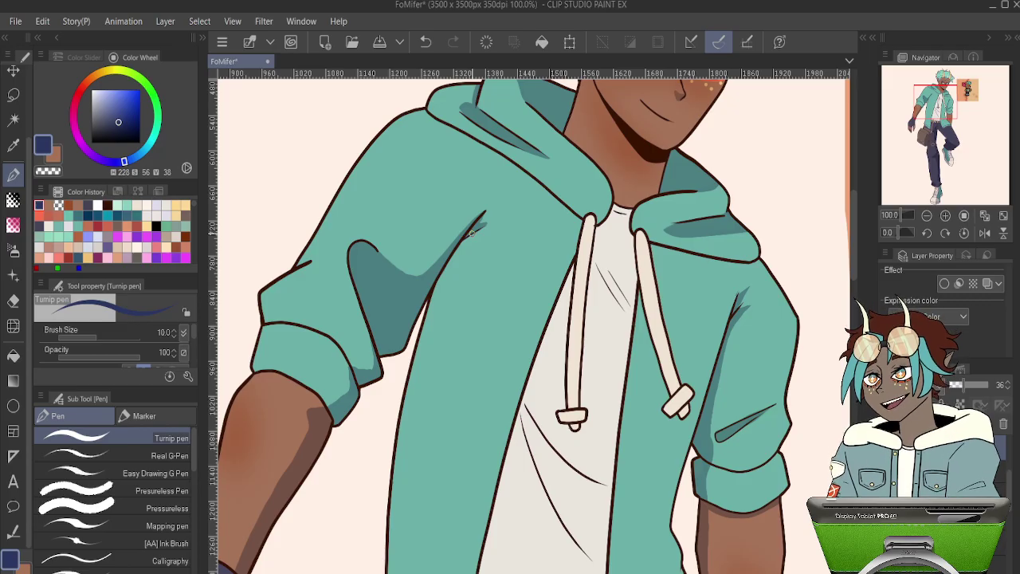
# - Lasso a thin strip along the hoodie's outer side edge from armpit to hem and shade it navy with the Pressureless pen
pyautogui.scroll(-4, 472, 233)
pyautogui.scroll(1, 448, 316)
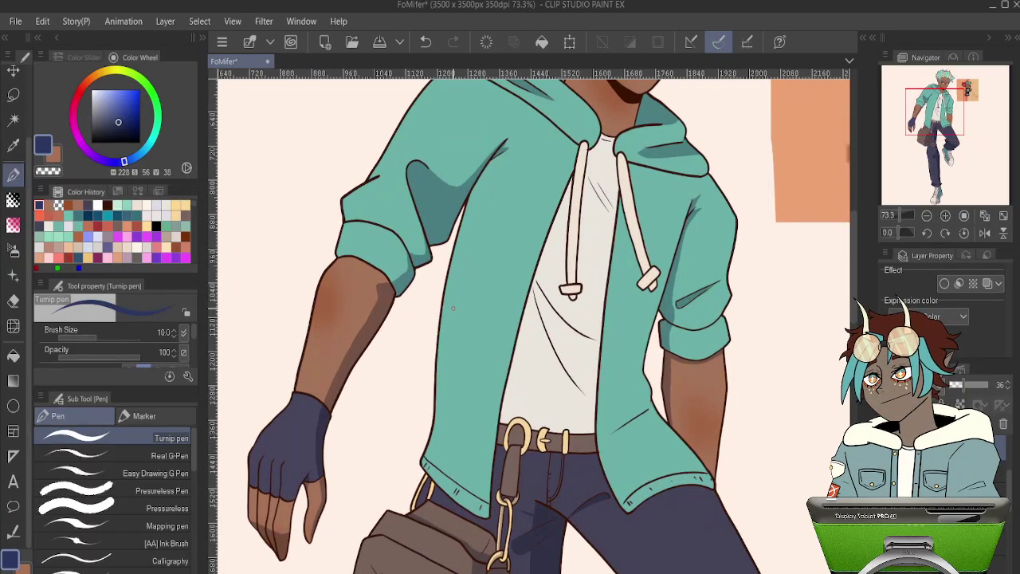
pyautogui.press('m')
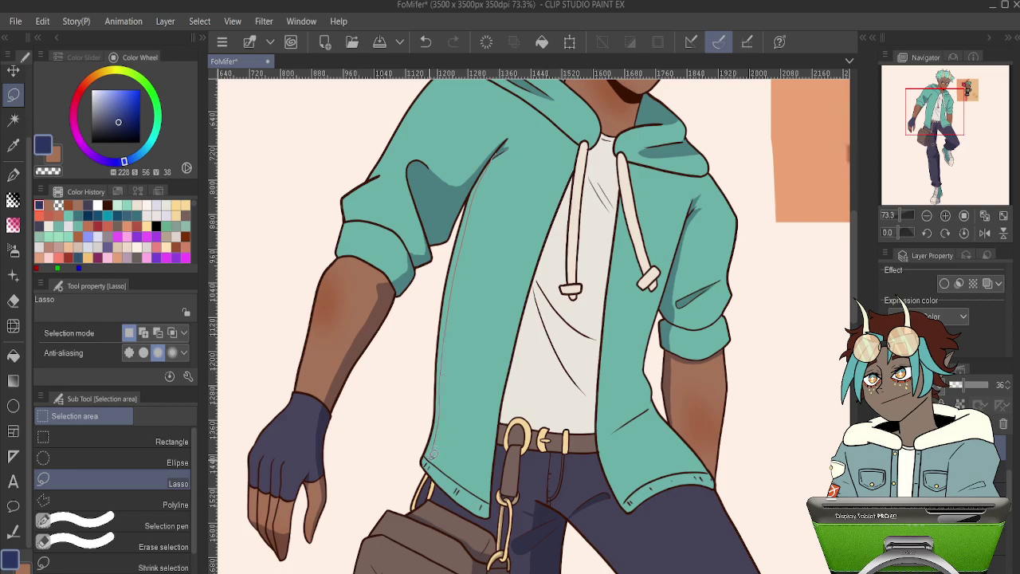
pyautogui.moveTo(429, 469)
pyautogui.mouseDown()
pyautogui.moveTo(401, 449)
pyautogui.moveTo(415, 336)
pyautogui.moveTo(475, 174)
pyautogui.mouseUp()
pyautogui.scroll(-5, 469, 231)
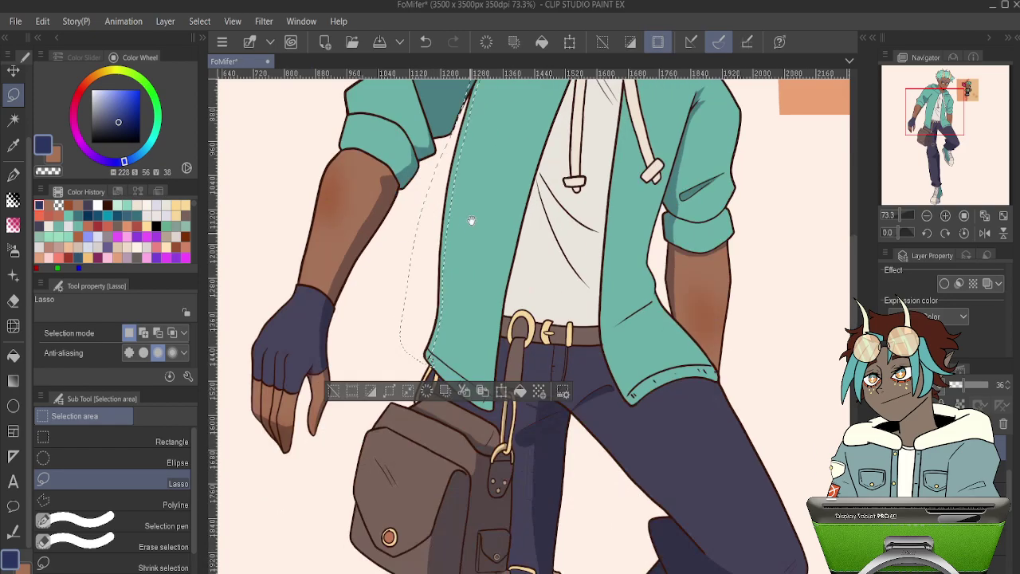
pyautogui.scroll(3, 512, 219)
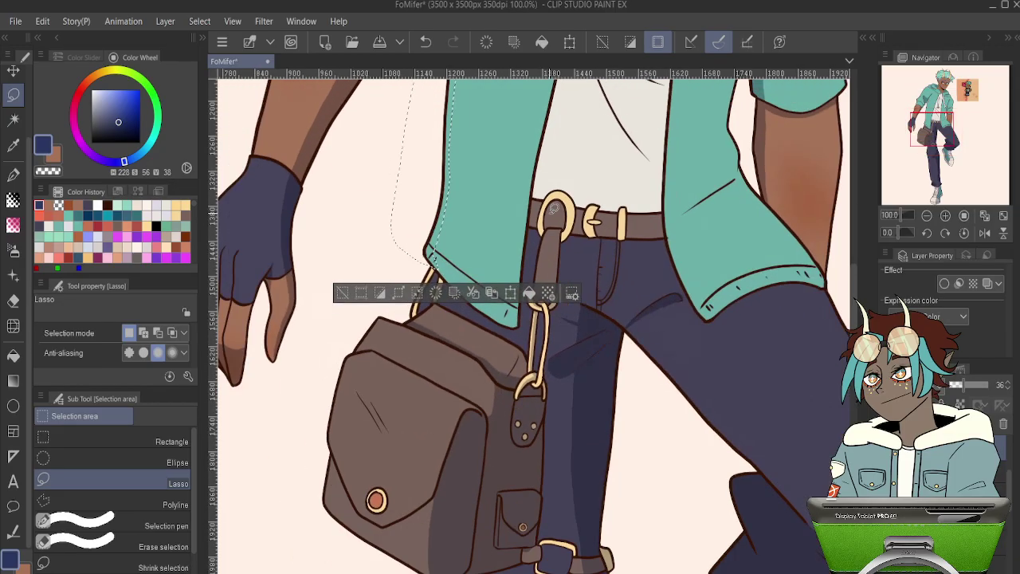
pyautogui.scroll(-13, 522, 212)
pyautogui.scroll(8, 560, 114)
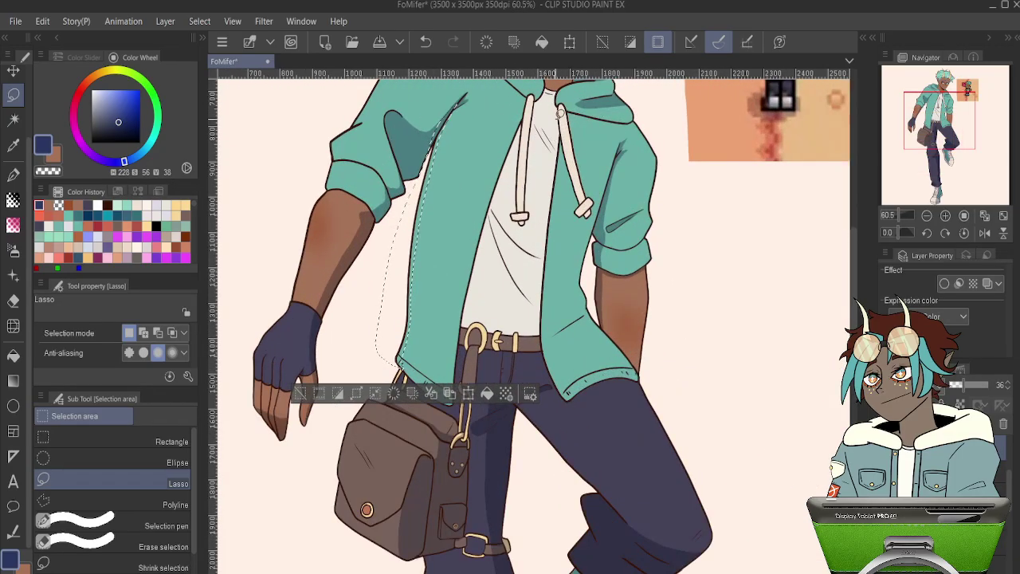
pyautogui.press('p')
pyautogui.click(165, 508)
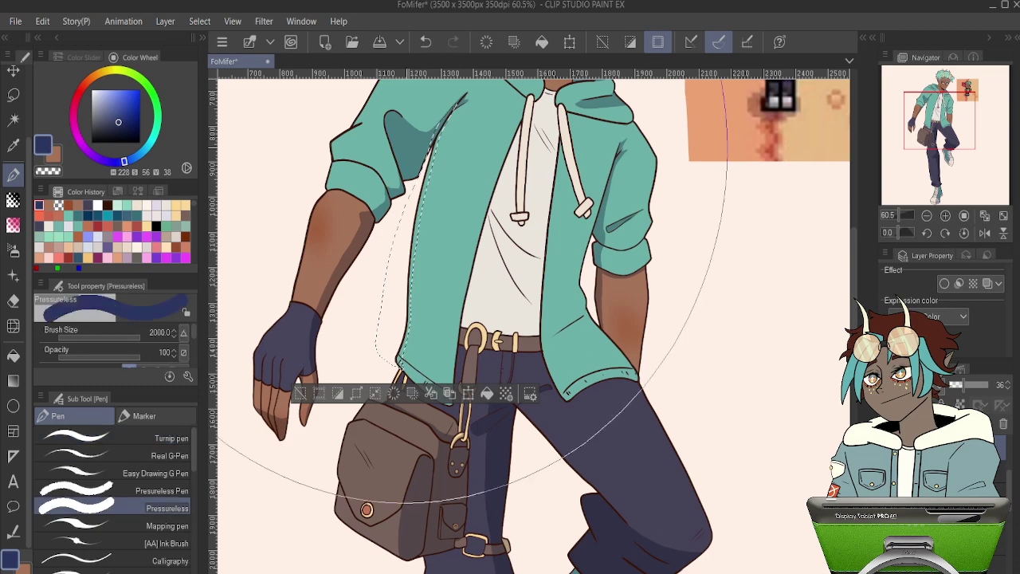
pyautogui.hotkey('ctrl', 'd')
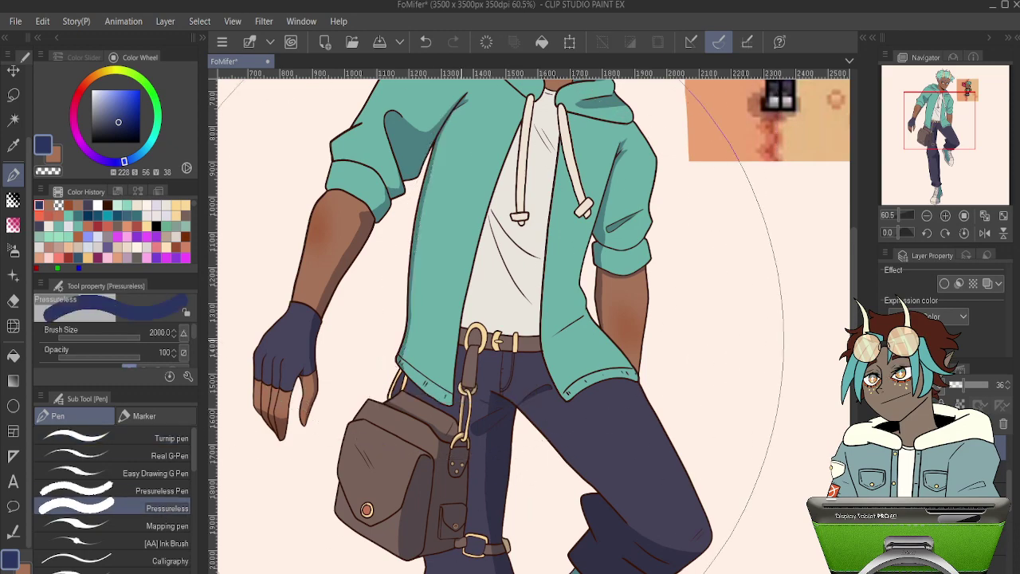
pyautogui.scroll(-3, 478, 334)
pyautogui.scroll(4, 447, 343)
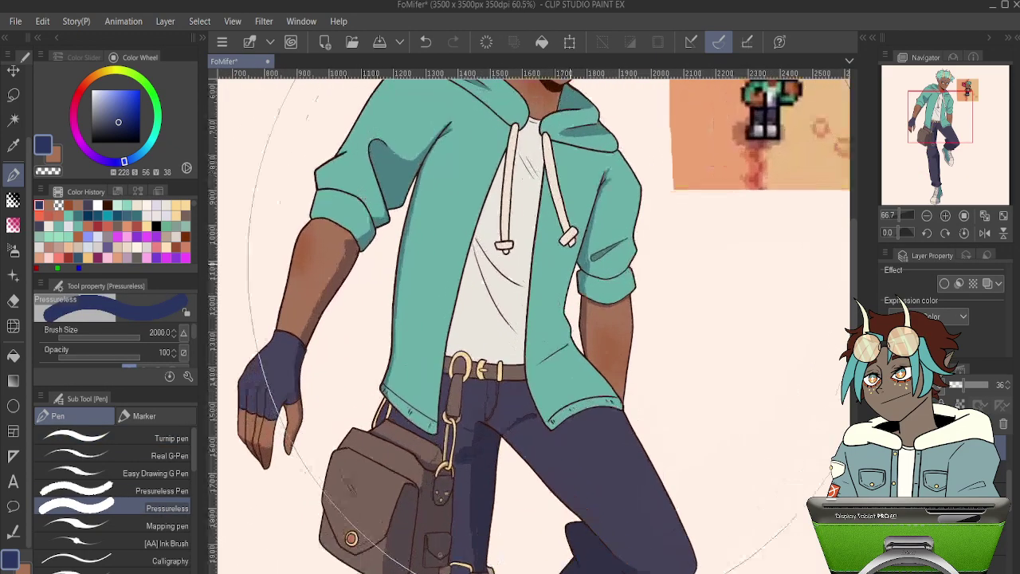
pyautogui.scroll(5, 614, 287)
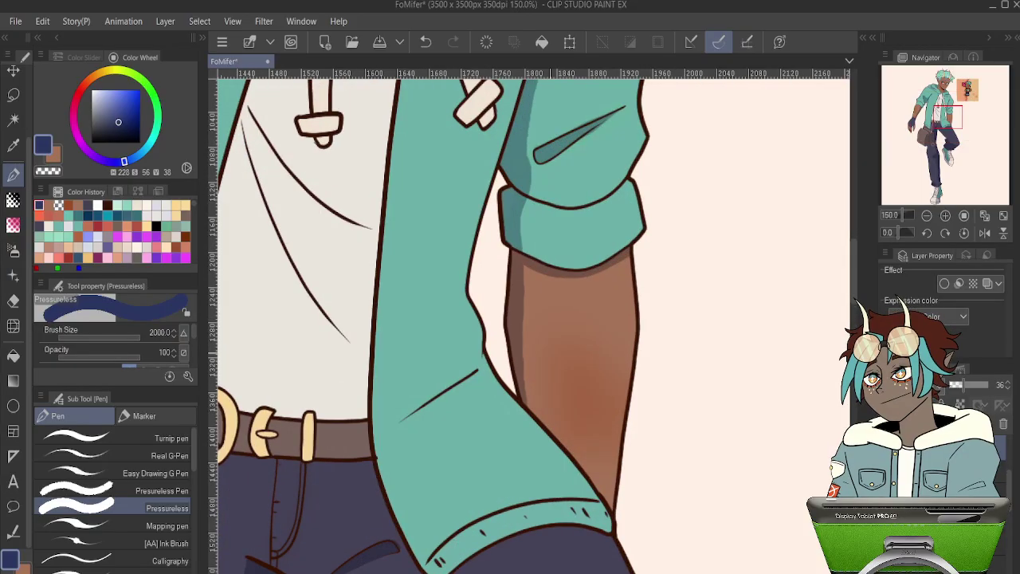
pyautogui.press('p')
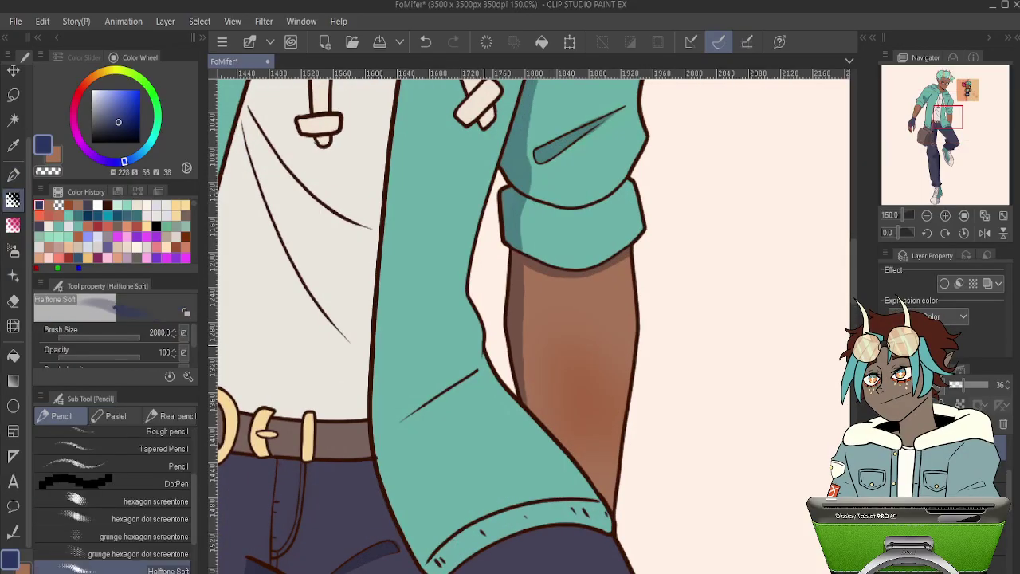
pyautogui.press('m')
pyautogui.moveTo(473, 360)
pyautogui.mouseDown()
pyautogui.moveTo(389, 432)
pyautogui.moveTo(436, 396)
pyautogui.mouseUp()
pyautogui.moveTo(492, 347); pyautogui.dragTo(490, 351)
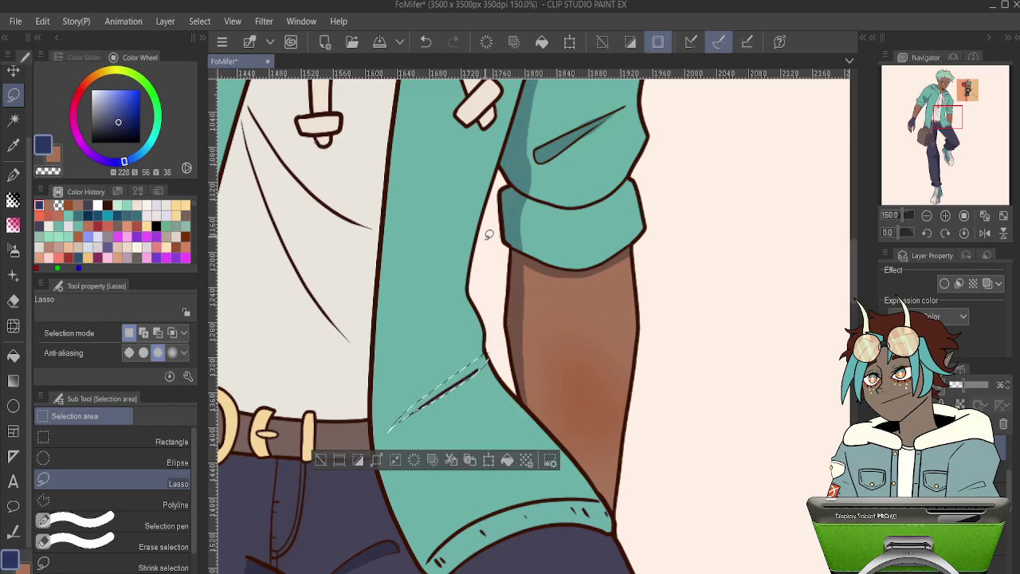
pyautogui.moveTo(526, 234); pyautogui.dragTo(483, 422)
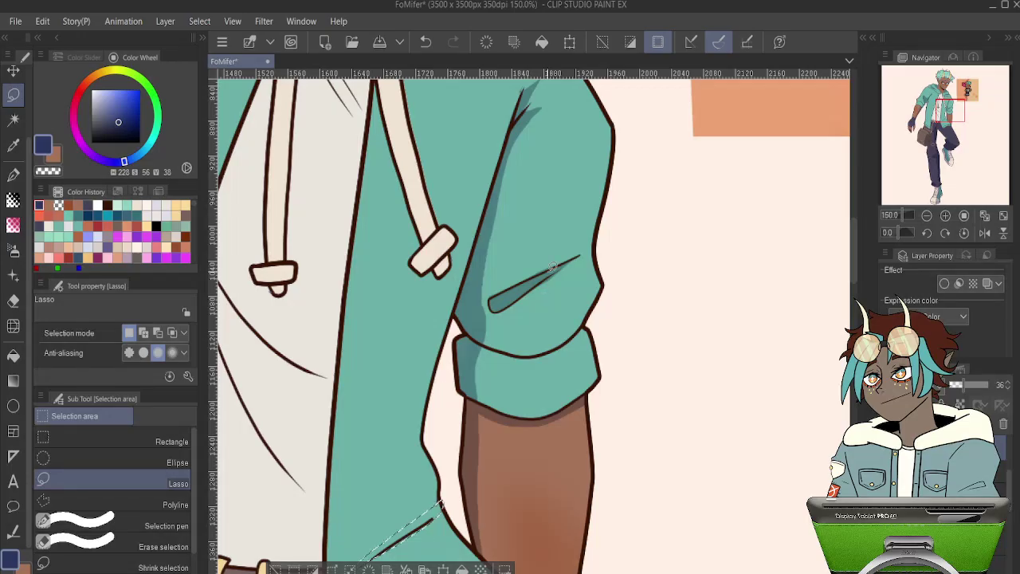
pyautogui.scroll(-3, 552, 267)
pyautogui.moveTo(604, 339); pyautogui.dragTo(603, 290)
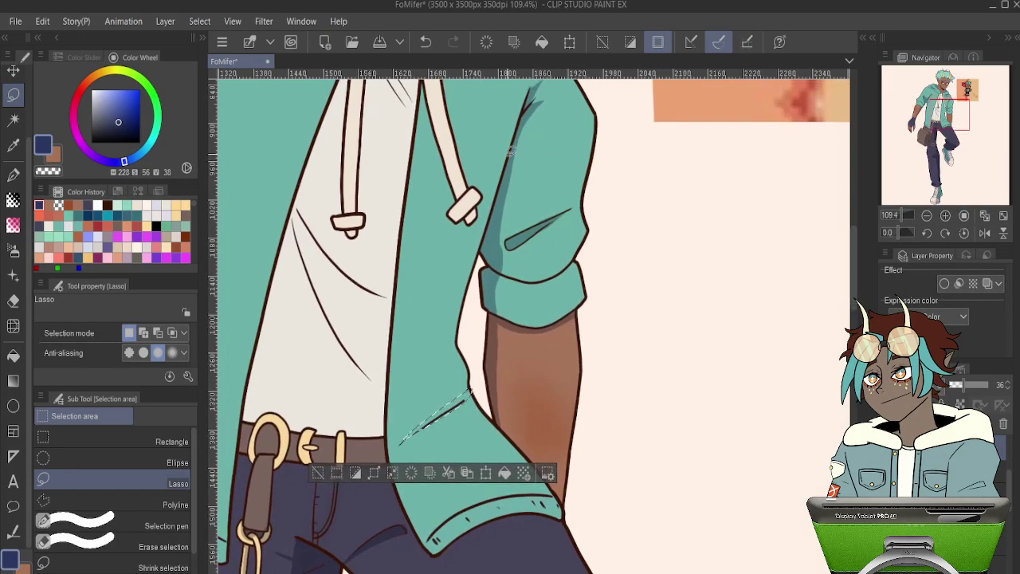
pyautogui.moveTo(470, 291); pyautogui.dragTo(461, 321)
pyautogui.moveTo(468, 391); pyautogui.dragTo(565, 511)
pyautogui.hotkey('ctrl', 'z')
pyautogui.moveTo(646, 471); pyautogui.dragTo(747, 318)
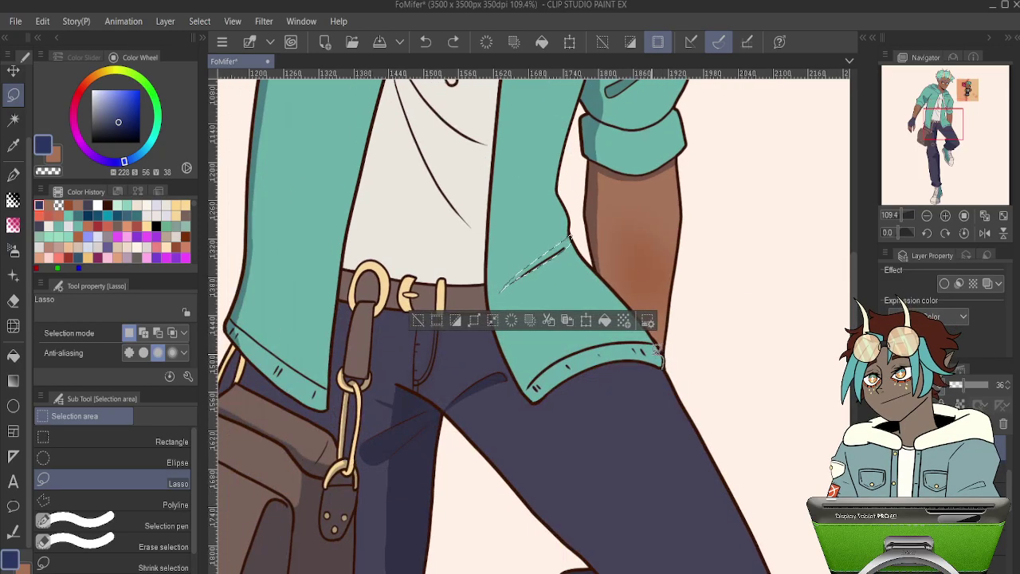
# - Lasso the lower part of the hoodie's hem band over the bent leg and shade it navy with the Pressureless pen
pyautogui.moveTo(610, 352)
pyautogui.mouseDown()
pyautogui.moveTo(547, 378)
pyautogui.moveTo(534, 397)
pyautogui.moveTo(607, 360)
pyautogui.moveTo(673, 358)
pyautogui.mouseUp()
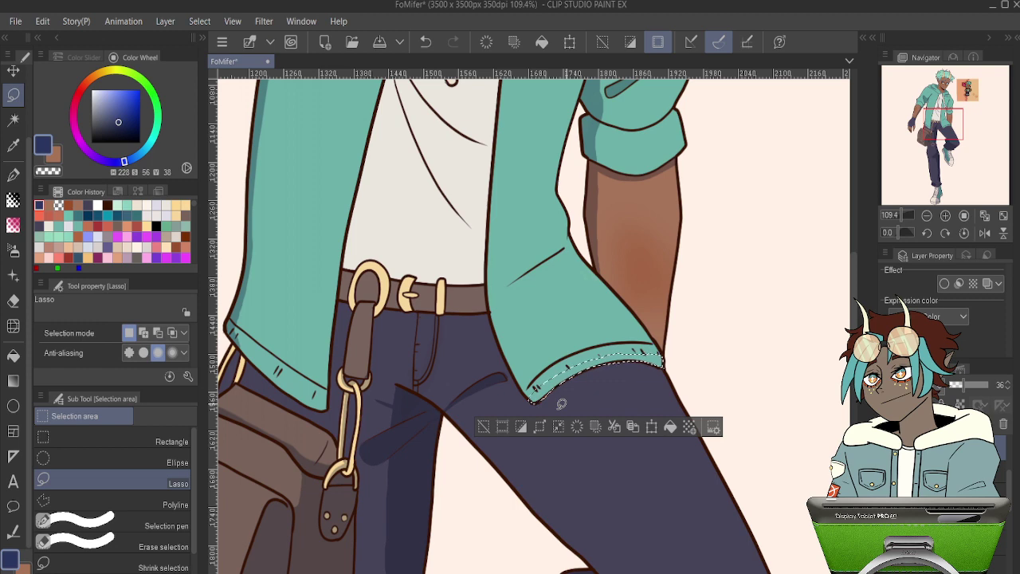
pyautogui.press('p')
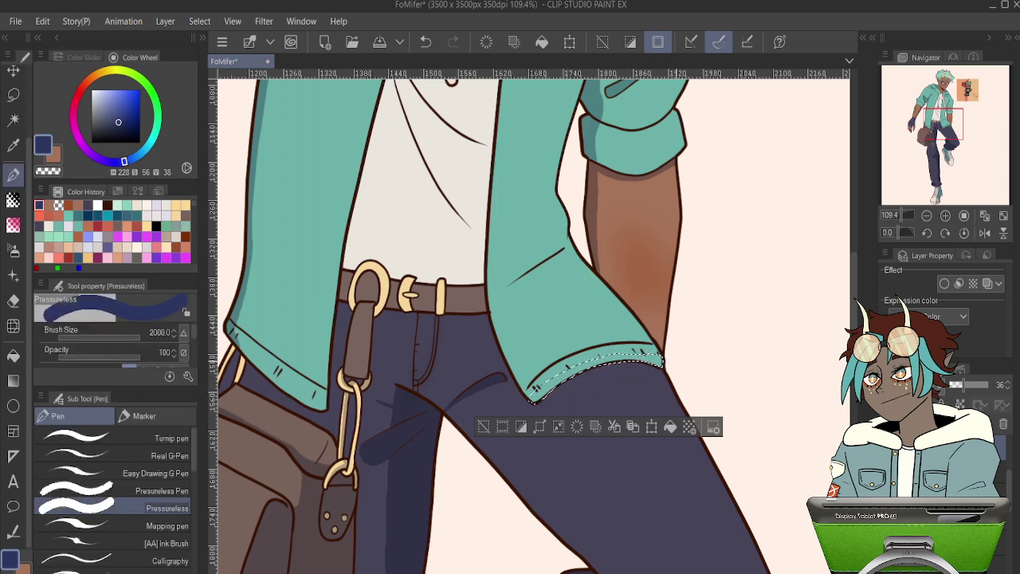
pyautogui.press('o')
pyautogui.hotkey('ctrl', 'd')
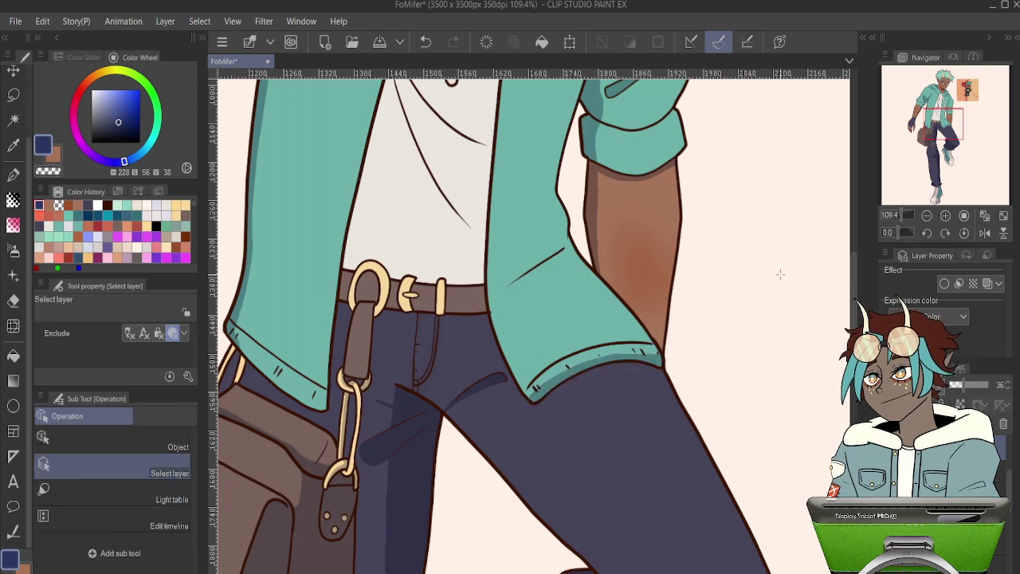
# - Lasso and fill a navy cast shadow beside the drawstring over the white shirt, trimming it above the toggle with the Hard eraser
pyautogui.moveTo(685, 309)
pyautogui.mouseDown()
pyautogui.moveTo(572, 428)
pyautogui.moveTo(524, 436)
pyautogui.mouseUp()
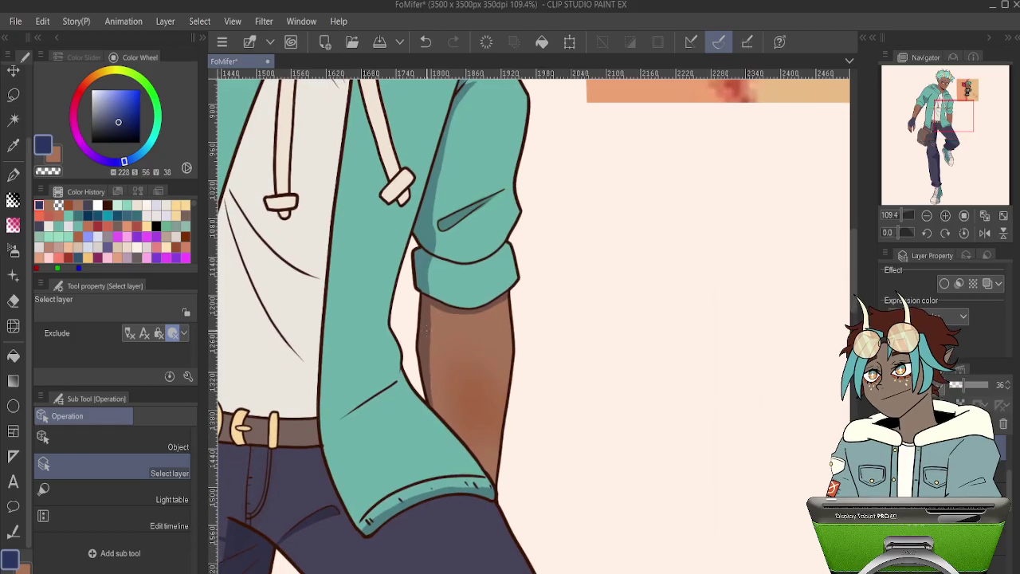
pyautogui.press('p')
pyautogui.moveTo(356, 142); pyautogui.dragTo(472, 283)
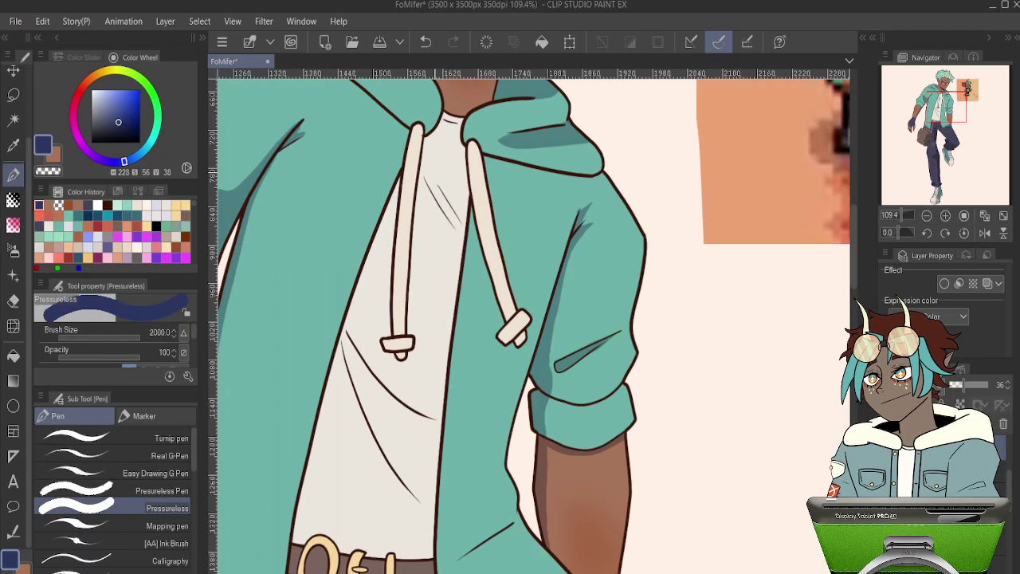
pyautogui.press('m')
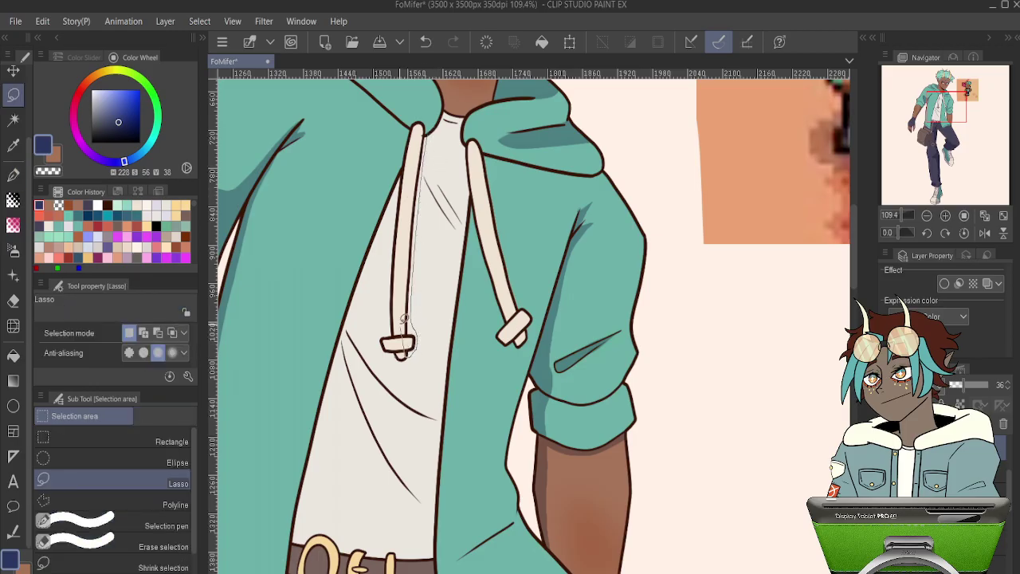
pyautogui.moveTo(405, 317); pyautogui.dragTo(420, 142)
pyautogui.scroll(1, 422, 147)
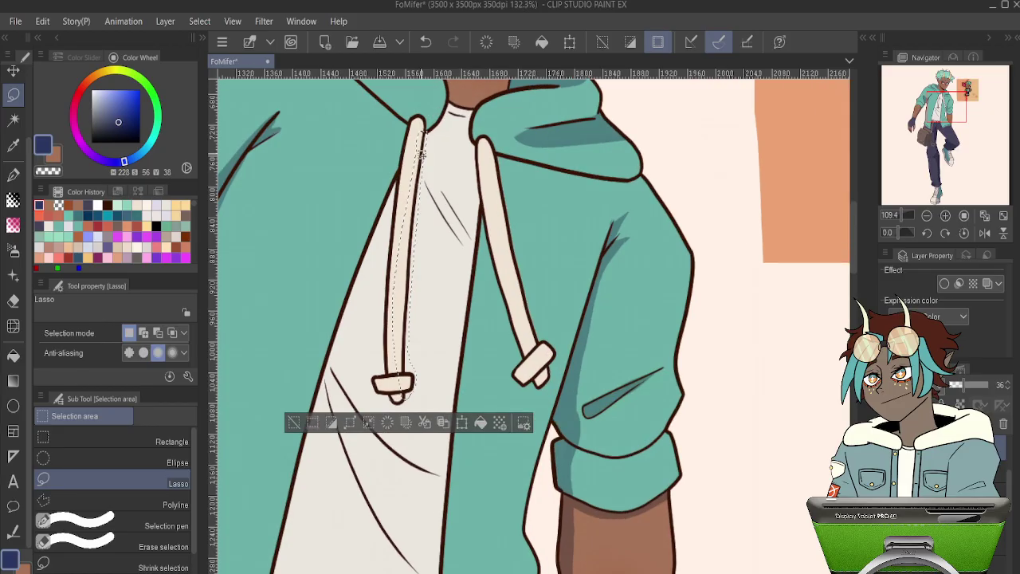
pyautogui.scroll(2, 421, 154)
pyautogui.moveTo(487, 244); pyautogui.dragTo(498, 223)
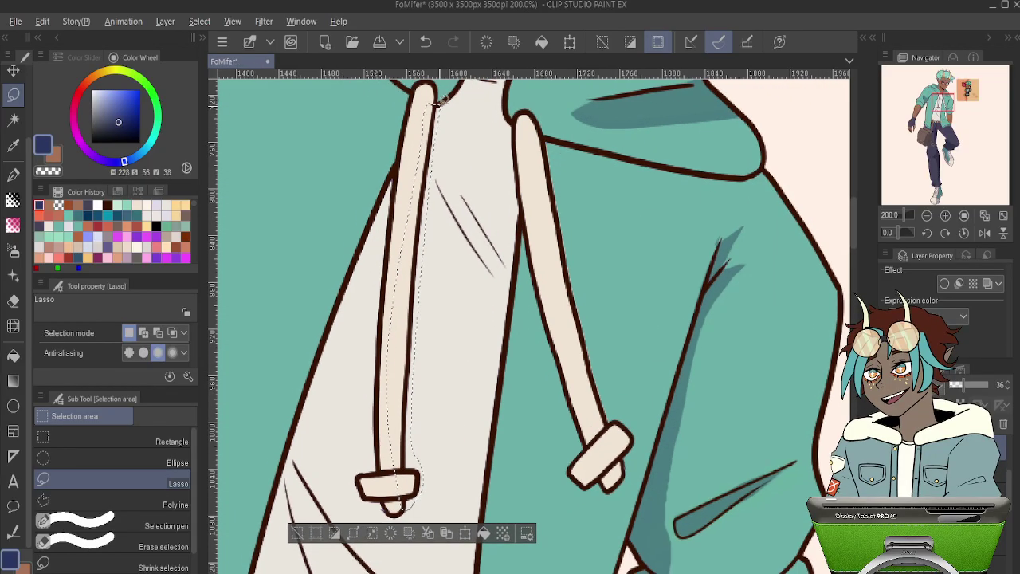
pyautogui.moveTo(434, 106)
pyautogui.mouseDown()
pyautogui.moveTo(412, 285)
pyautogui.moveTo(407, 420)
pyautogui.moveTo(420, 483)
pyautogui.moveTo(396, 510)
pyautogui.moveTo(361, 251)
pyautogui.moveTo(429, 85)
pyautogui.moveTo(437, 113)
pyautogui.mouseUp()
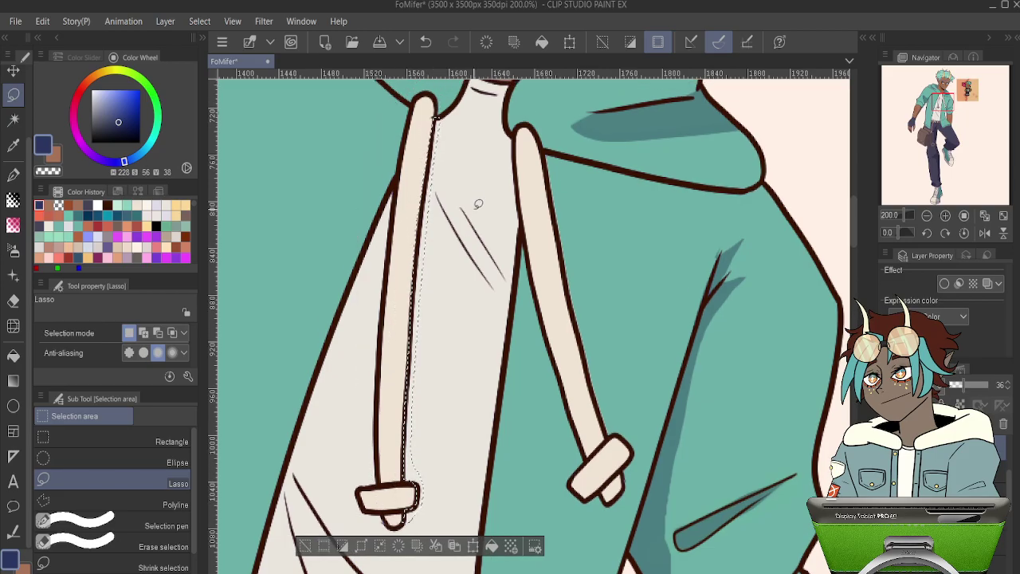
pyautogui.press('p')
pyautogui.hotkey('ctrl', 'd')
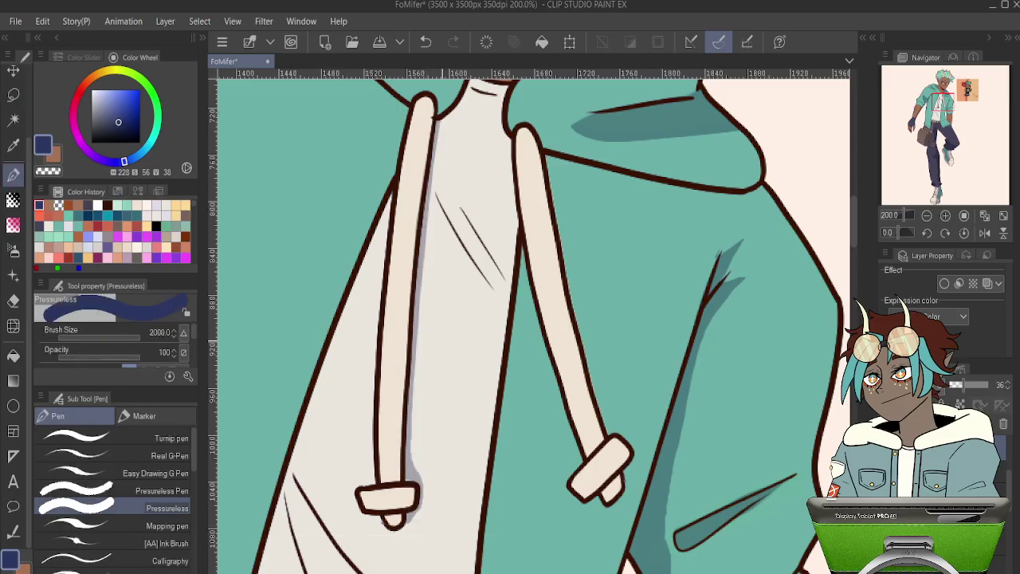
pyautogui.press('e')
pyautogui.moveTo(415, 443); pyautogui.dragTo(423, 476)
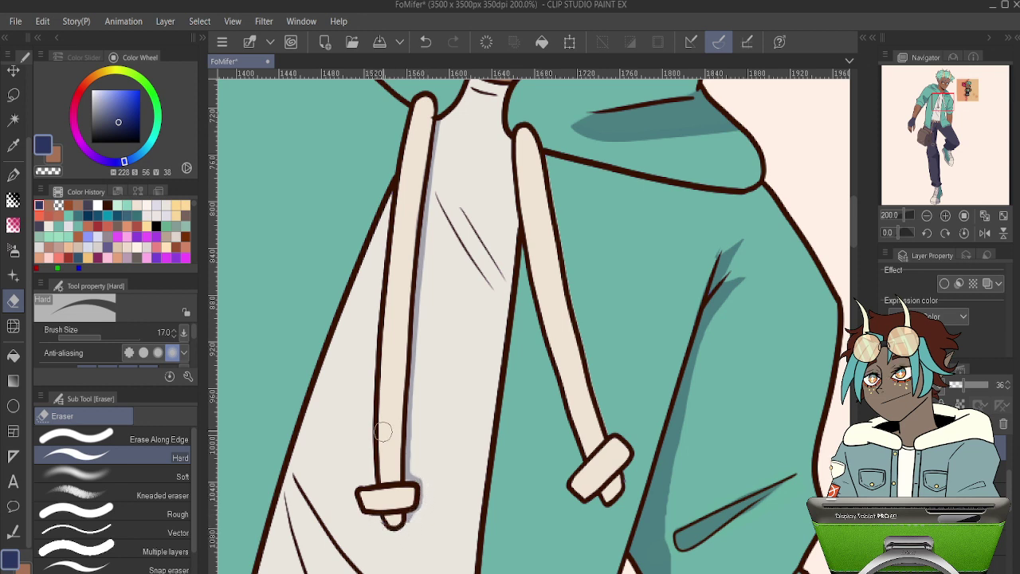
# - Adjust the end control point of the collar's vector outline so it meets the drawstring beside the neckline
pyautogui.press('o')
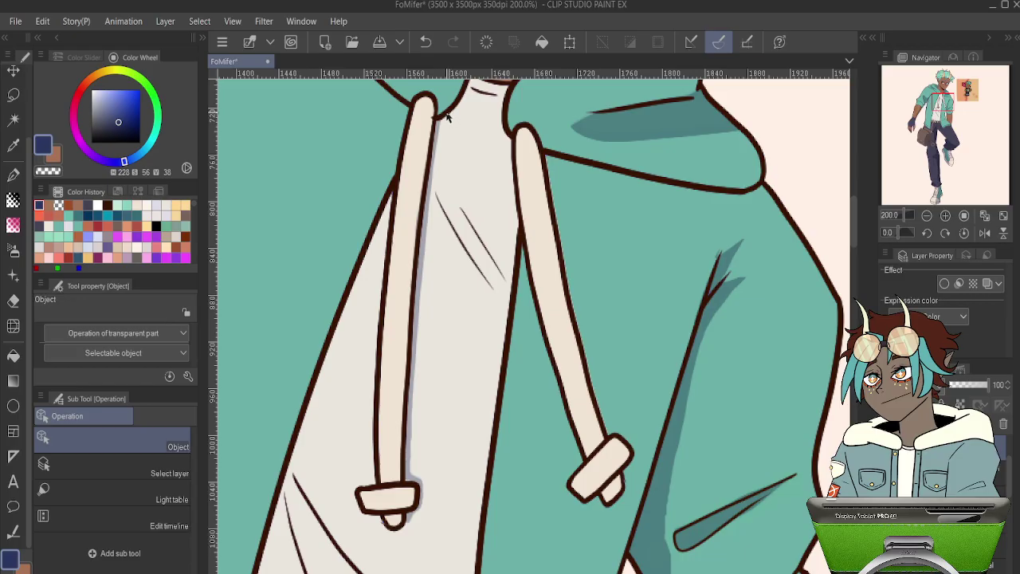
pyautogui.click(614, 264)
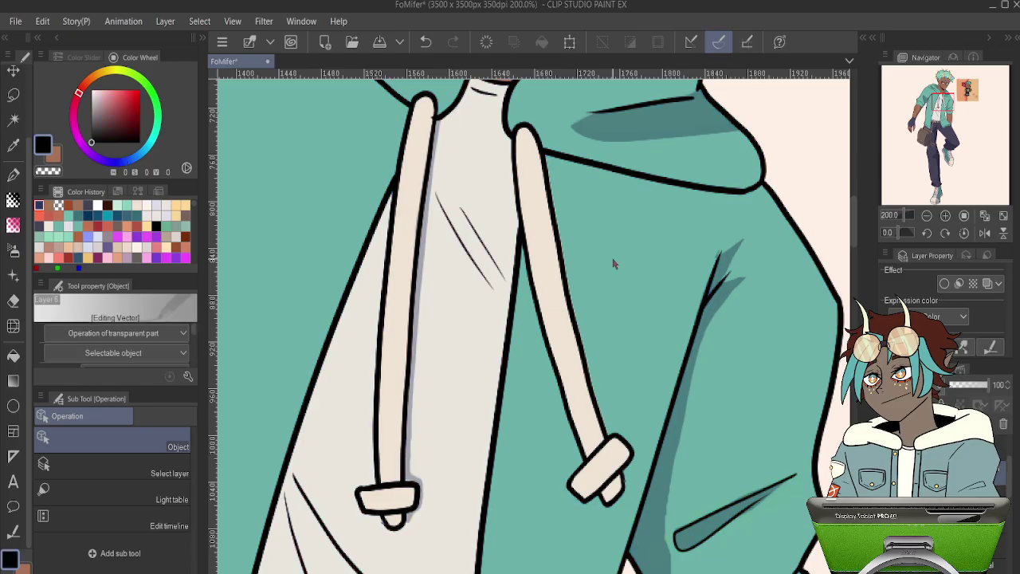
pyautogui.click(439, 119)
pyautogui.scroll(2, 448, 114)
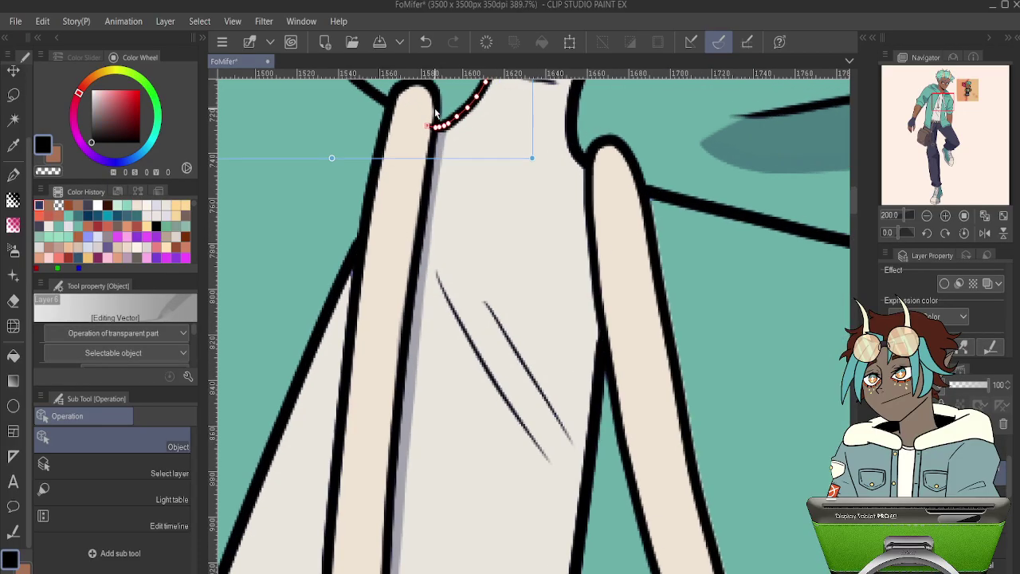
pyautogui.moveTo(430, 136); pyautogui.dragTo(432, 144)
pyautogui.scroll(-6, 443, 134)
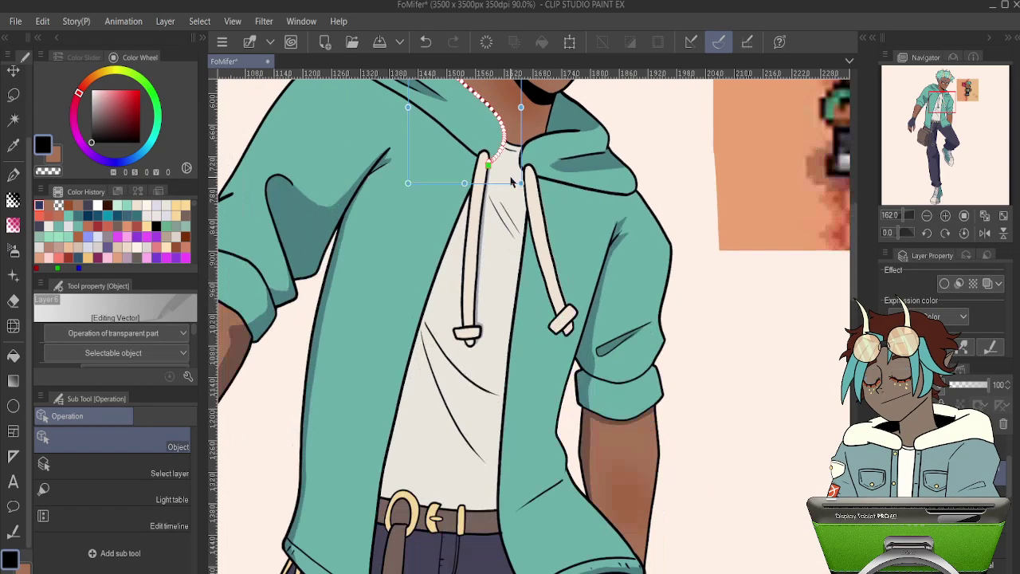
# - Pull the end point of the belt's lower outline back so it stops within the hoodie's front edge line
pyautogui.scroll(10, 505, 454)
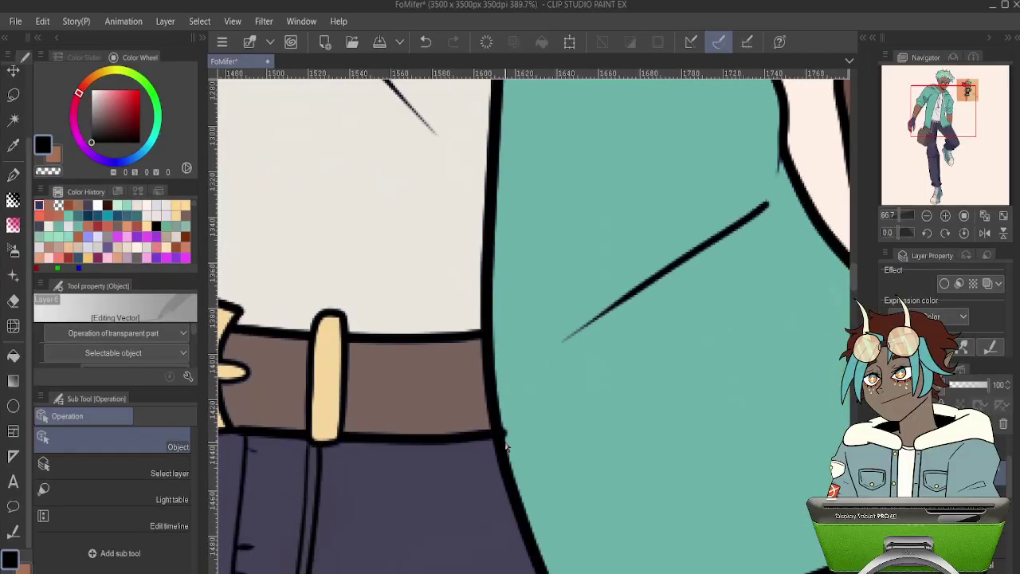
pyautogui.click(498, 424)
pyautogui.scroll(-7, 505, 423)
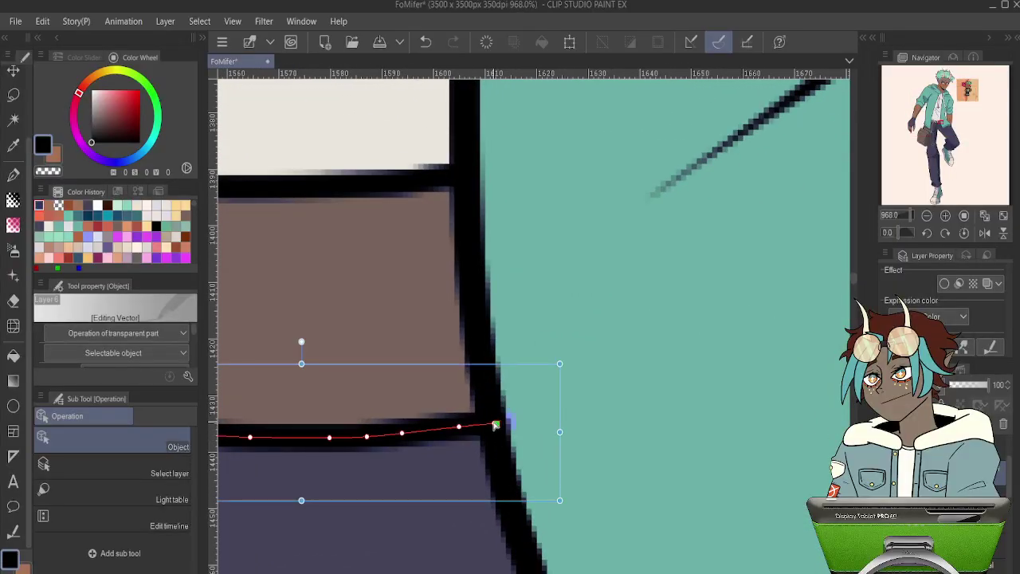
pyautogui.scroll(-5, 419, 358)
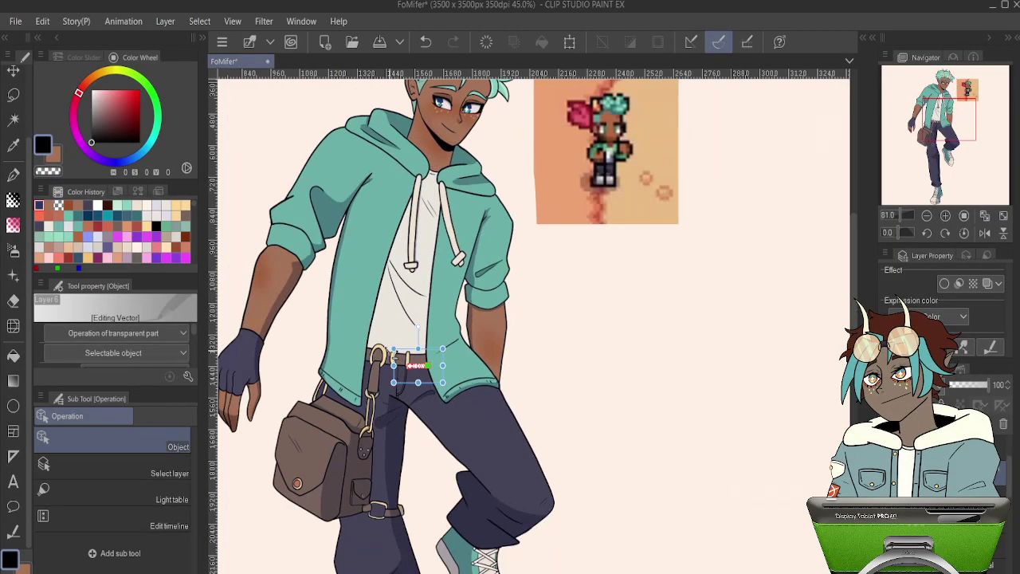
pyautogui.scroll(1, 288, 349)
pyautogui.click(288, 349)
pyautogui.scroll(3, 351, 405)
pyautogui.scroll(-2, 351, 404)
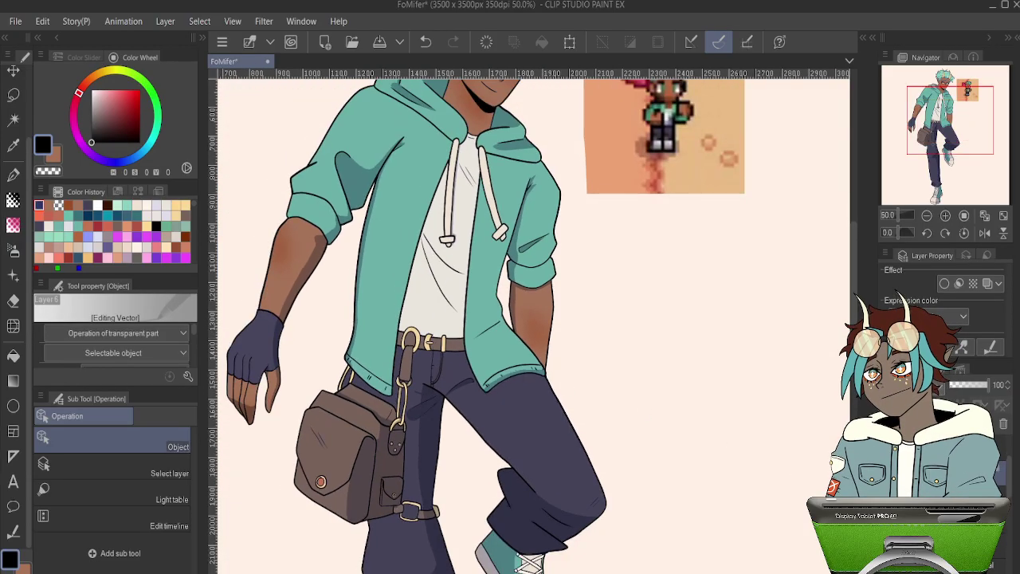
pyautogui.scroll(1, 435, 415)
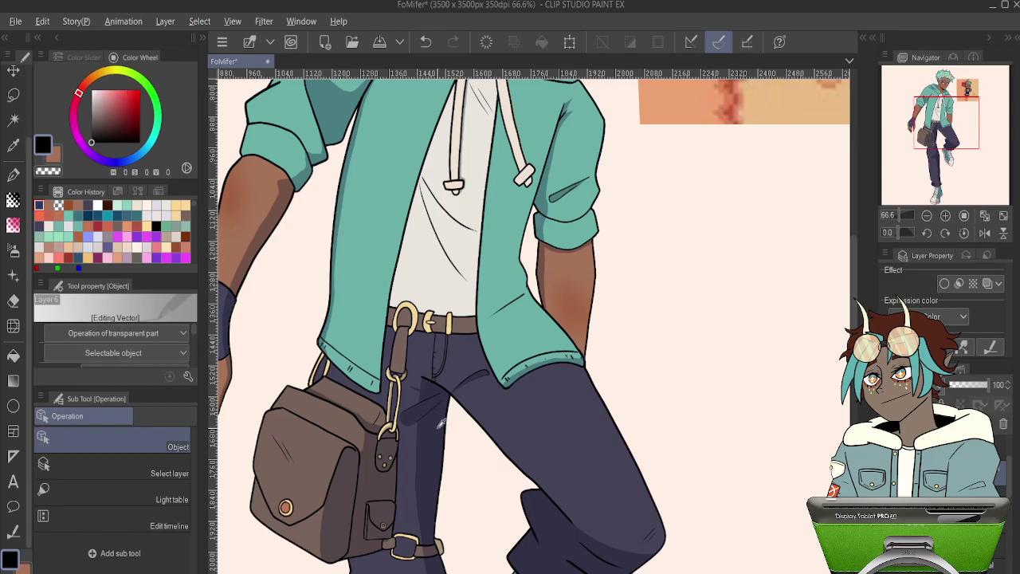
pyautogui.press('c')
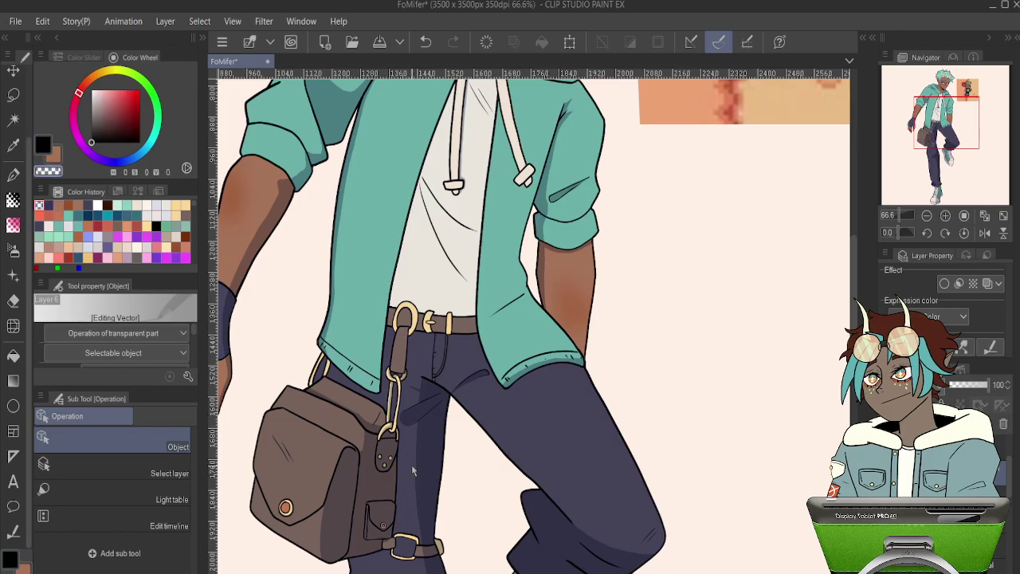
pyautogui.press('i')
pyautogui.click(429, 434)
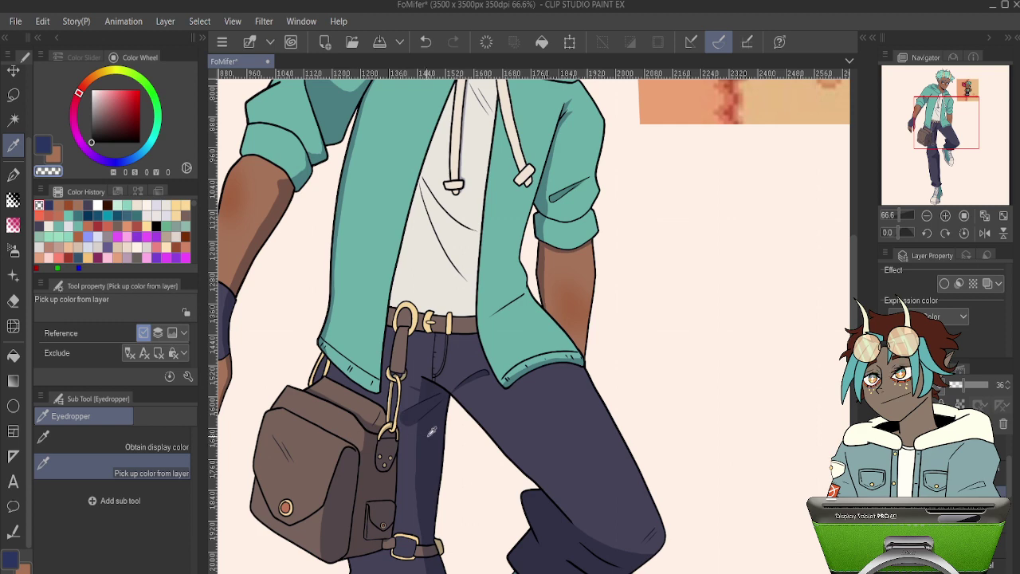
pyautogui.press('p')
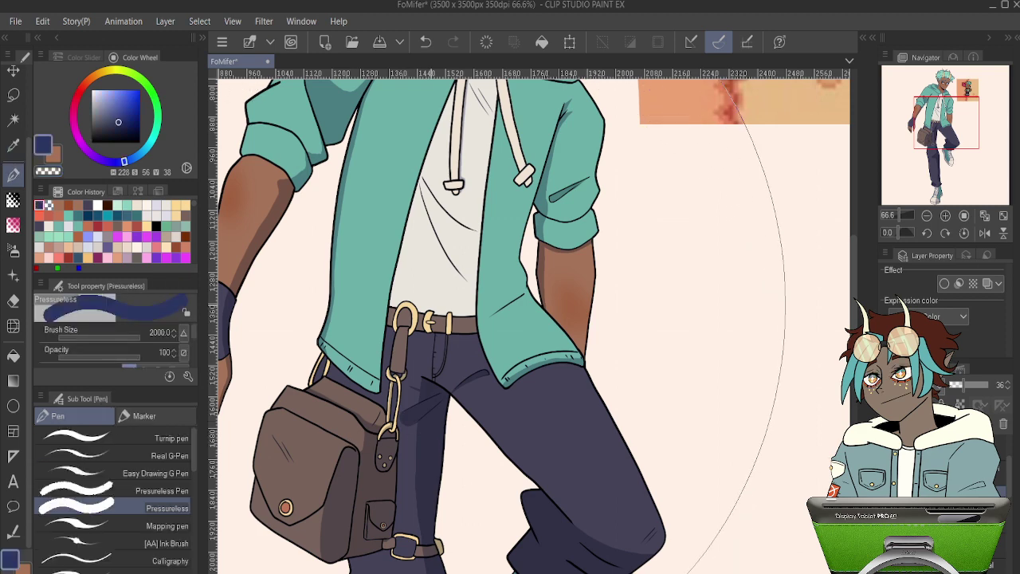
pyautogui.press('o')
pyautogui.click(424, 259)
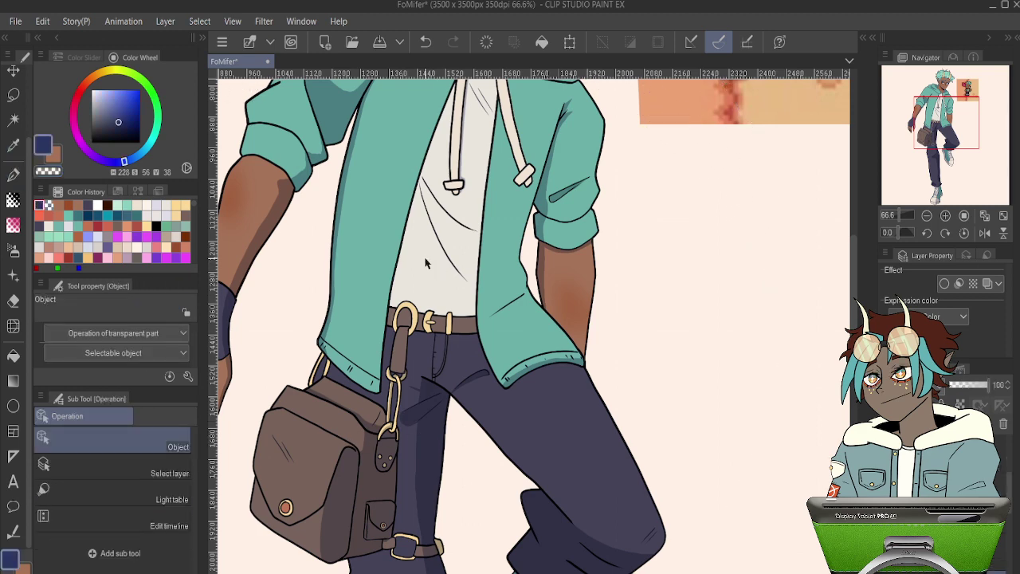
pyautogui.press('p')
pyautogui.scroll(2, 479, 271)
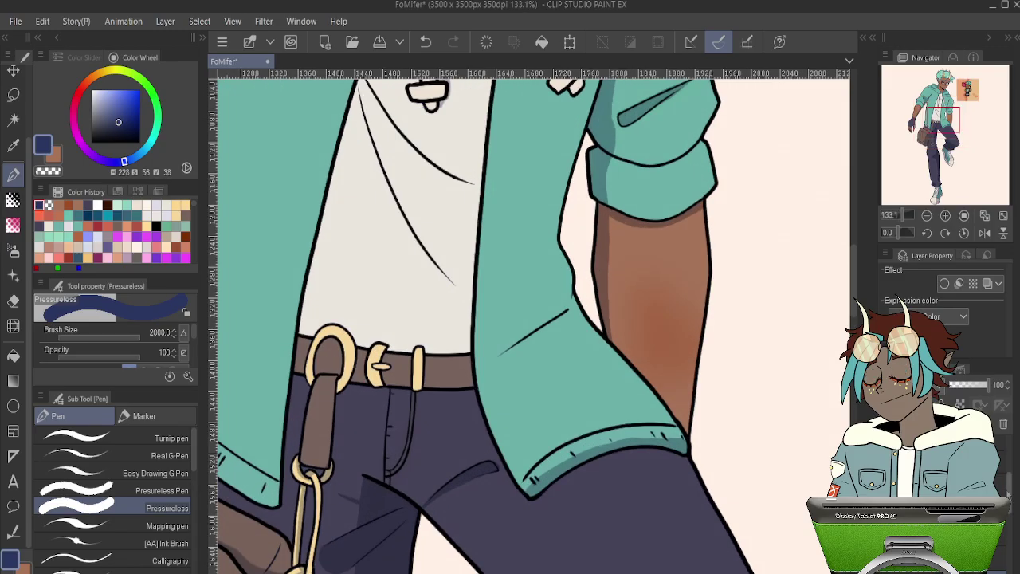
pyautogui.scroll(3, 944, 498)
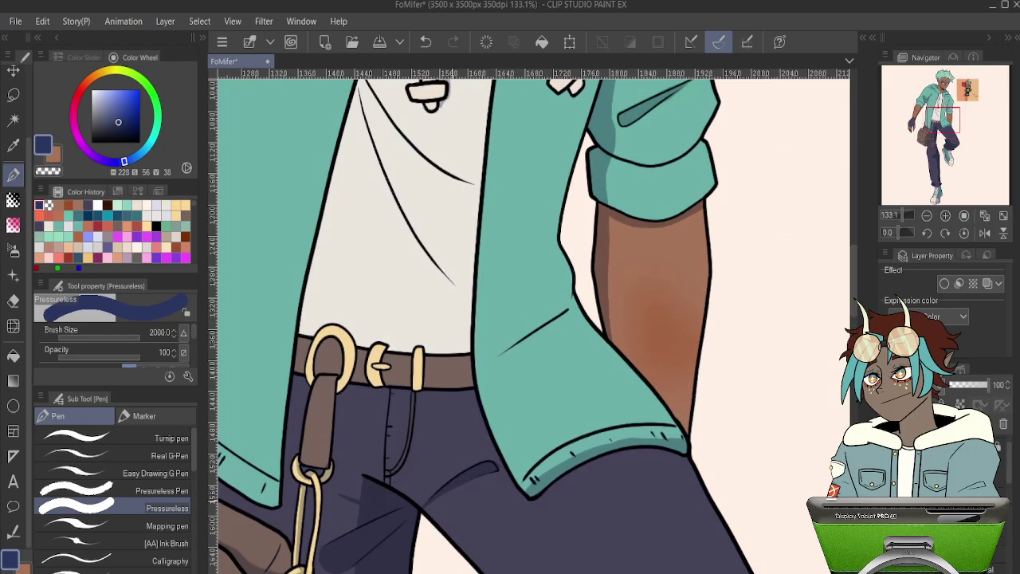
pyautogui.press('alt')
pyautogui.click(373, 503)
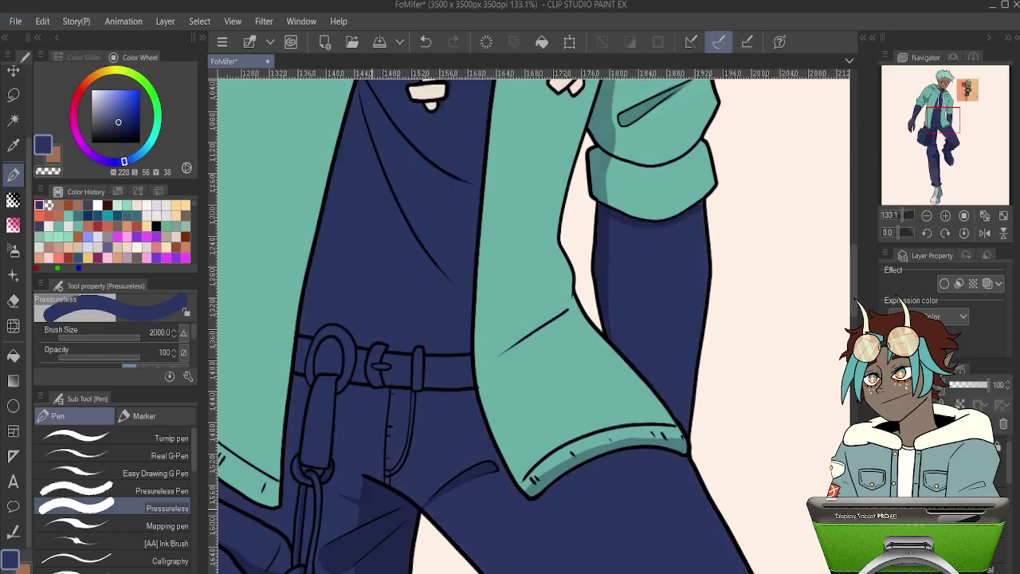
pyautogui.hotkey('ctrl', 'z')
# - On the shading layer, lasso shadow areas under the hoodie's lower fold crease and along its side edge from the rolled sleeve to the hem
pyautogui.press('o')
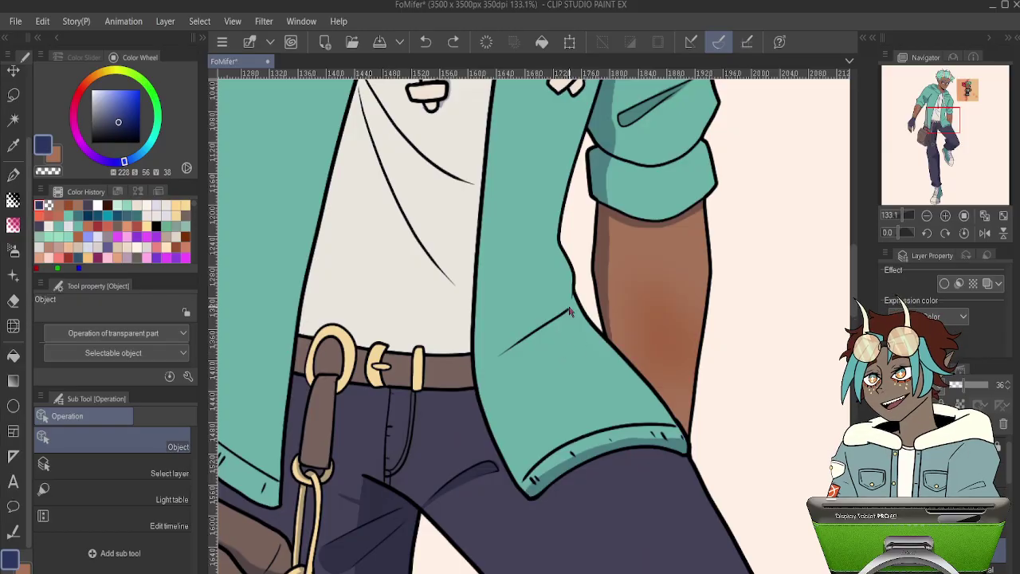
pyautogui.press('m')
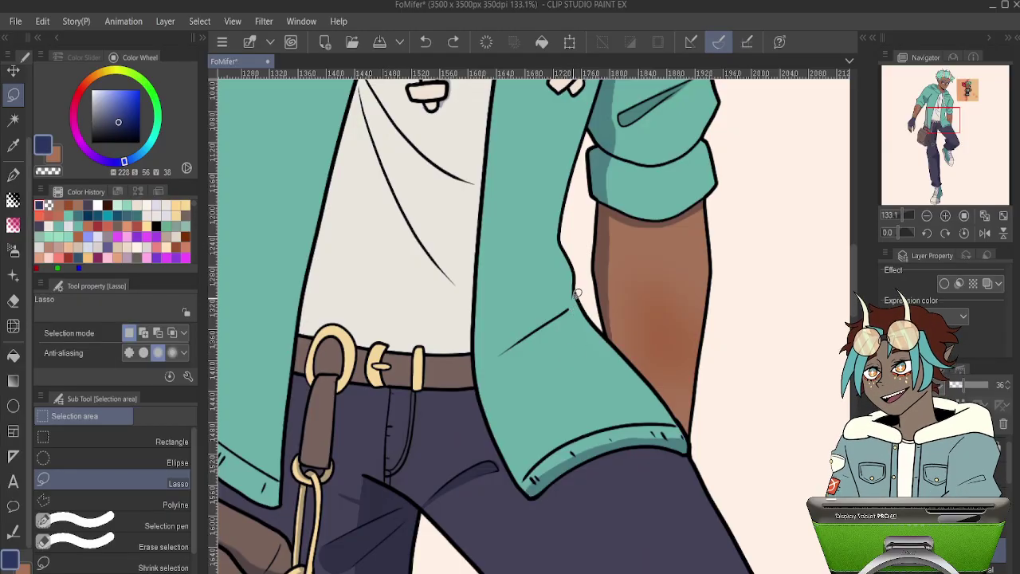
pyautogui.moveTo(571, 298); pyautogui.dragTo(560, 322)
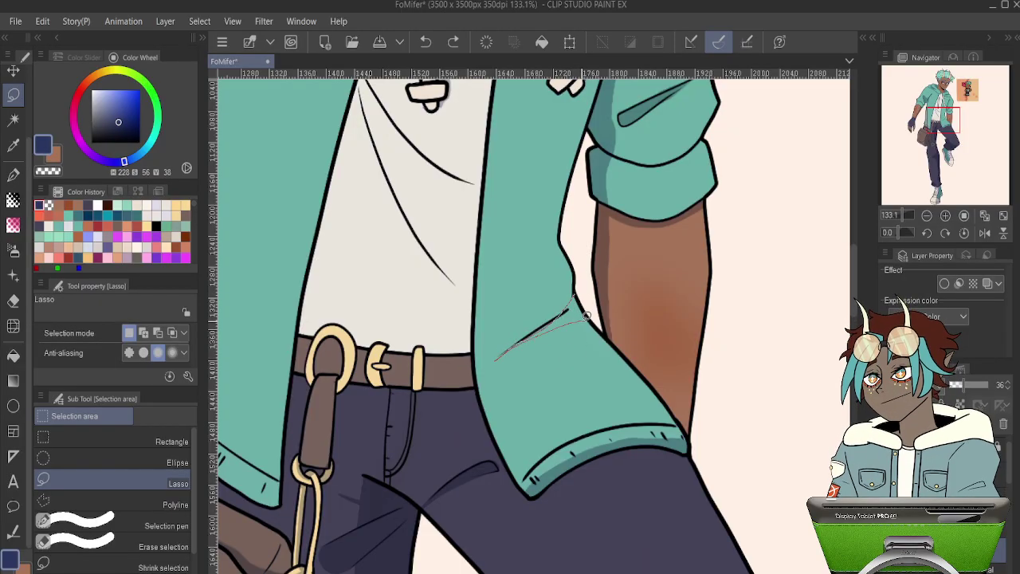
pyautogui.moveTo(614, 346); pyautogui.dragTo(685, 440)
pyautogui.hotkey('ctrl', 'z')
pyautogui.moveTo(683, 430); pyautogui.dragTo(577, 289)
pyautogui.moveTo(607, 249); pyautogui.dragTo(551, 356)
pyautogui.moveTo(504, 430); pyautogui.dragTo(505, 424)
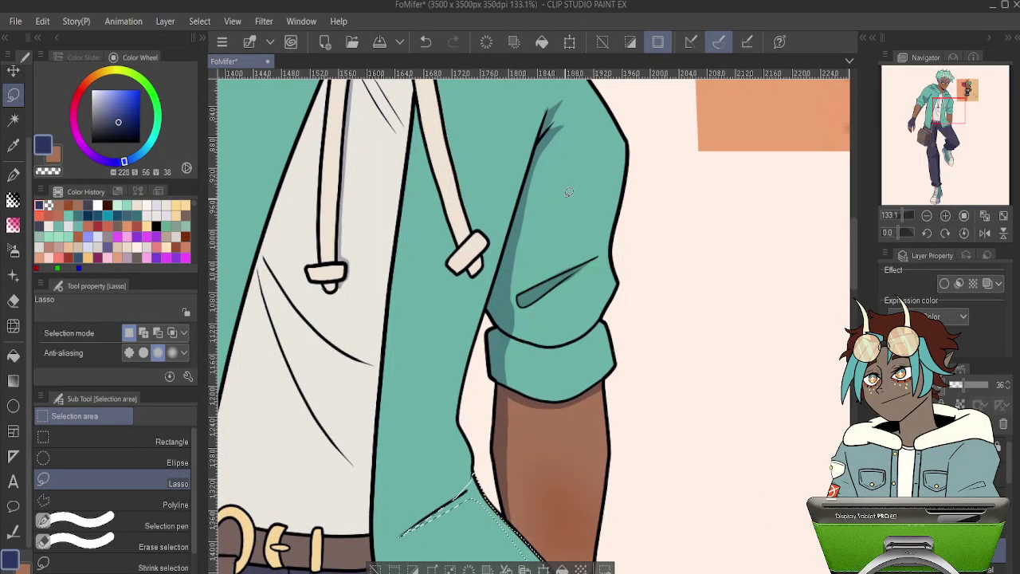
pyautogui.moveTo(494, 284)
pyautogui.mouseDown()
pyautogui.moveTo(453, 421)
pyautogui.moveTo(476, 478)
pyautogui.moveTo(491, 291)
pyautogui.moveTo(600, 252)
pyautogui.mouseUp()
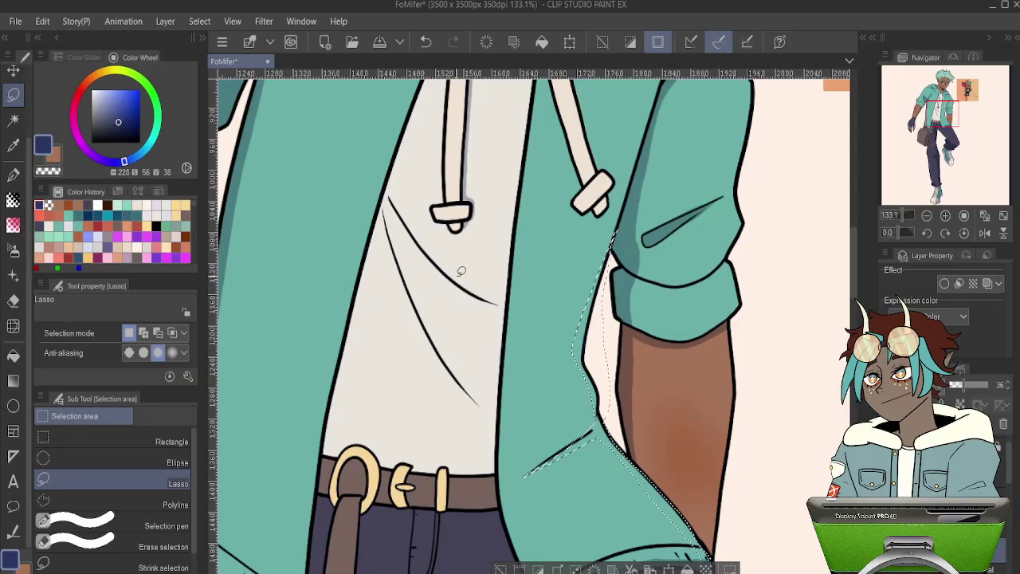
# - Add lasso selections for the area between the white shirt's two long folds and a small shadow along its neckline
pyautogui.moveTo(388, 196); pyautogui.dragTo(428, 255)
pyautogui.hotkey('ctrl', 'z')
pyautogui.moveTo(391, 187)
pyautogui.mouseDown()
pyautogui.moveTo(460, 281)
pyautogui.moveTo(504, 304)
pyautogui.moveTo(490, 331)
pyautogui.moveTo(486, 401)
pyautogui.moveTo(435, 337)
pyautogui.moveTo(396, 249)
pyautogui.moveTo(398, 173)
pyautogui.mouseUp()
pyautogui.scroll(5, 398, 174)
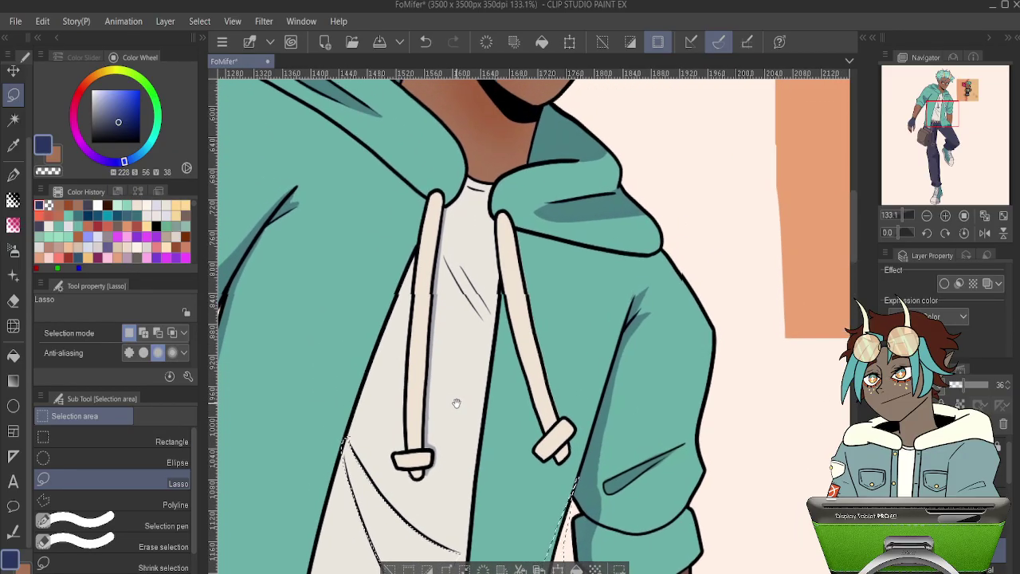
pyautogui.moveTo(506, 213); pyautogui.dragTo(591, 156)
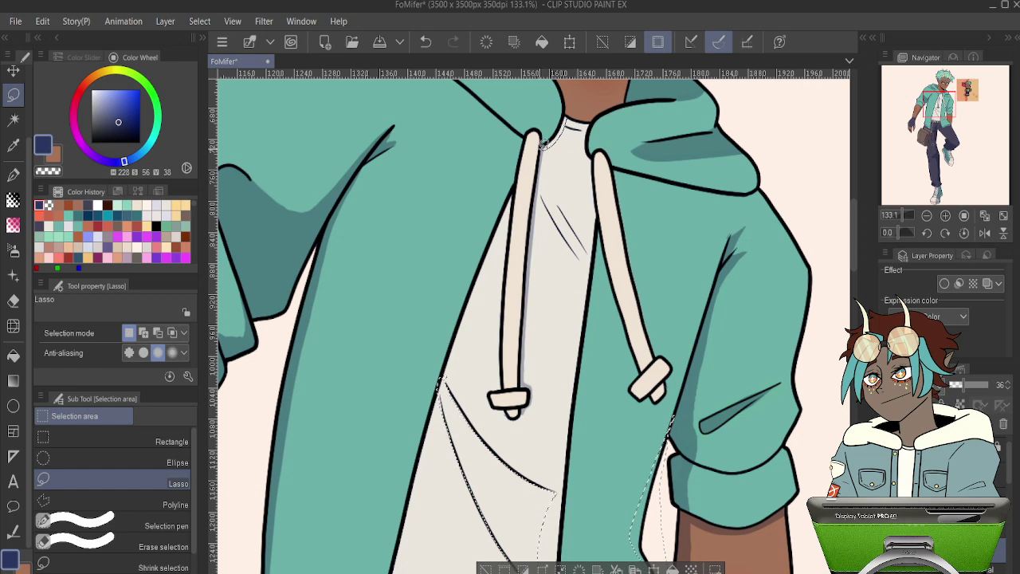
pyautogui.moveTo(564, 121)
pyautogui.mouseDown()
pyautogui.moveTo(640, 114)
pyautogui.moveTo(513, 235)
pyautogui.mouseUp()
pyautogui.moveTo(565, 322); pyautogui.dragTo(592, 252)
# - Lasso a thin strip along the hoodie's front opening down to the hem and shade the selected areas navy with the Pressureless pen
pyautogui.scroll(-2, 557, 207)
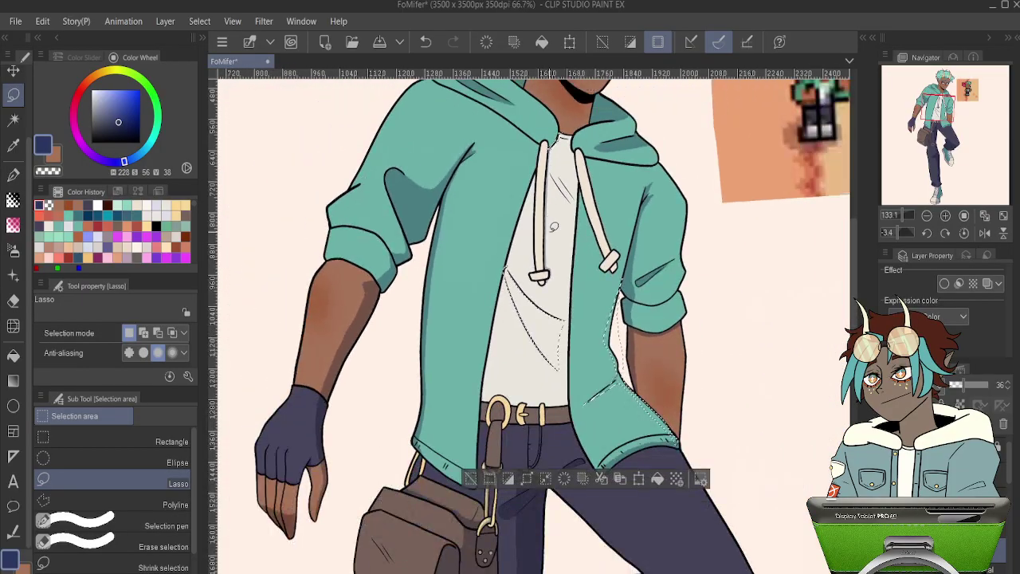
pyautogui.scroll(1, 553, 307)
pyautogui.moveTo(595, 314)
pyautogui.mouseDown()
pyautogui.moveTo(573, 310)
pyautogui.moveTo(586, 296)
pyautogui.mouseUp()
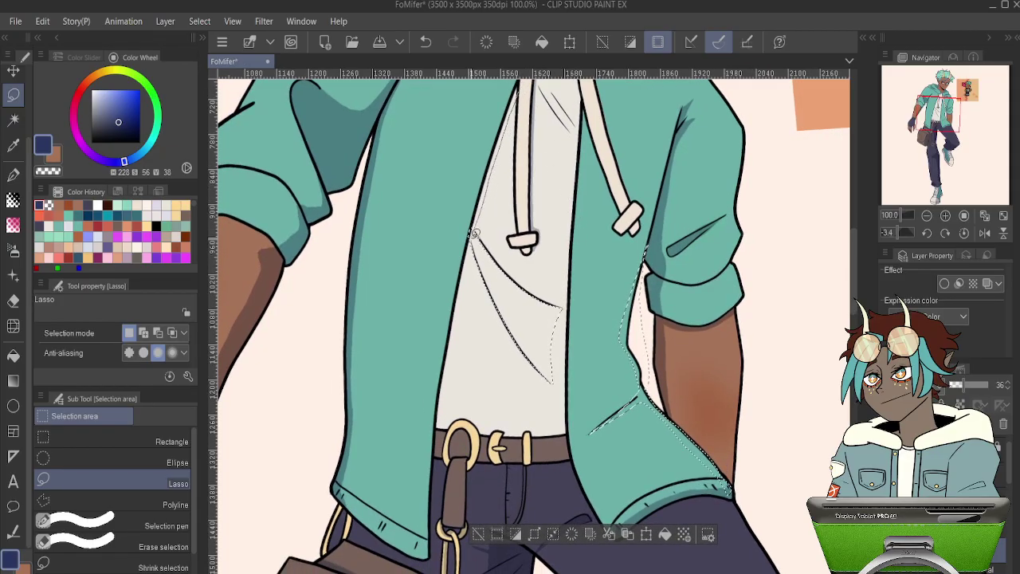
pyautogui.moveTo(455, 340); pyautogui.dragTo(461, 311)
pyautogui.hotkey('ctrl', 'z')
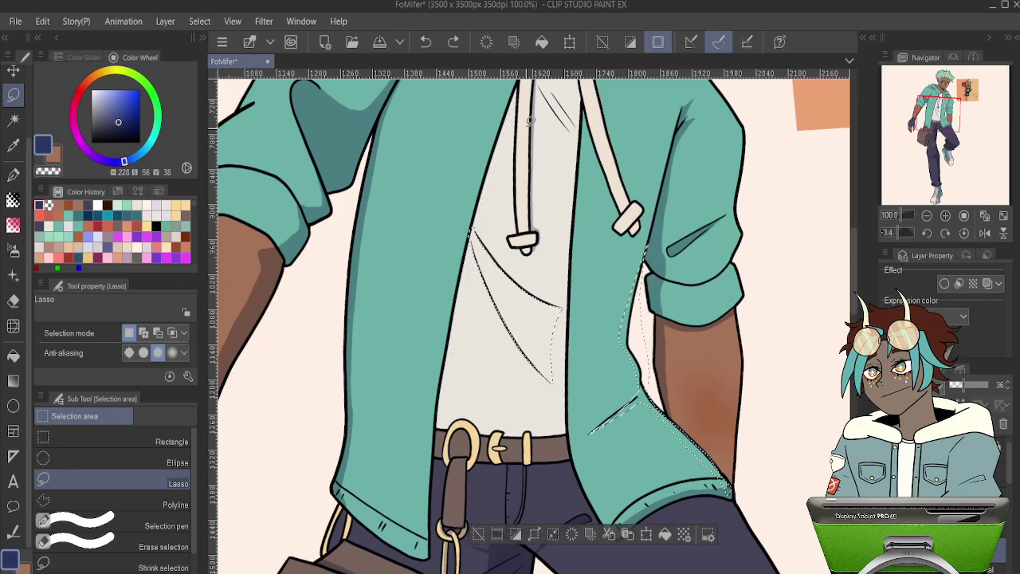
pyautogui.moveTo(517, 98); pyautogui.dragTo(491, 168)
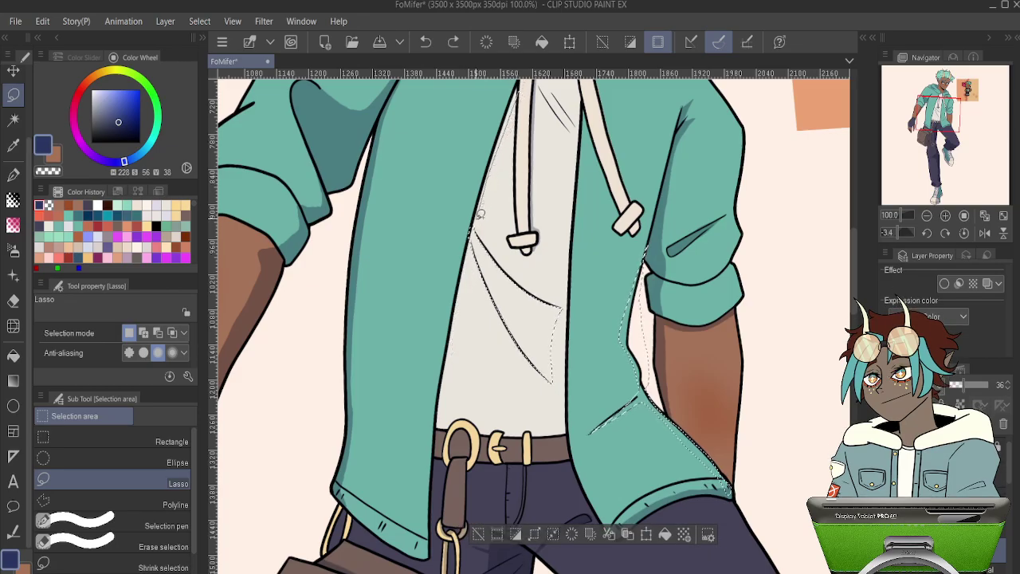
pyautogui.moveTo(447, 390)
pyautogui.mouseDown()
pyautogui.moveTo(434, 553)
pyautogui.moveTo(445, 374)
pyautogui.moveTo(465, 261)
pyautogui.mouseUp()
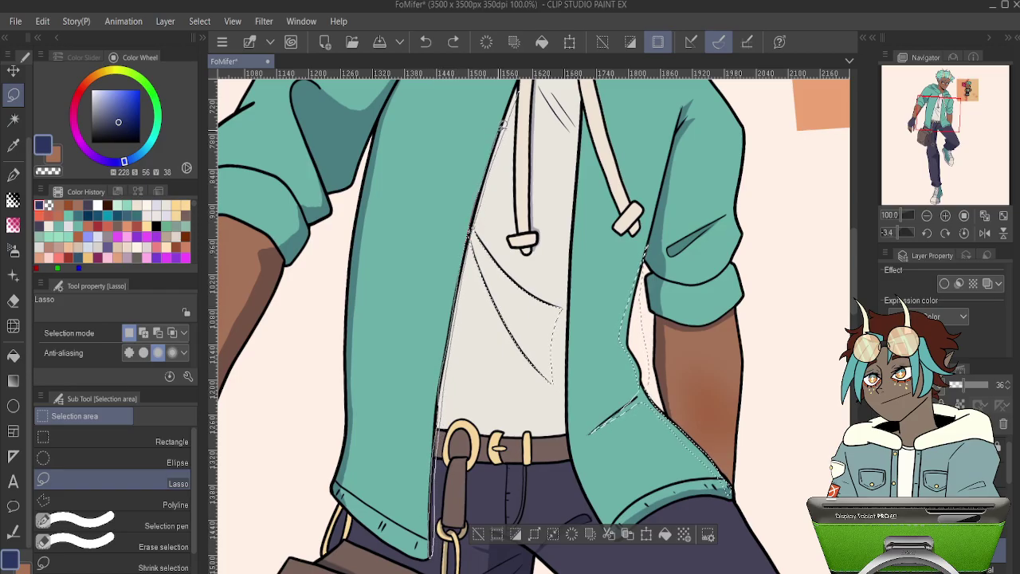
pyautogui.moveTo(504, 126); pyautogui.dragTo(526, 68)
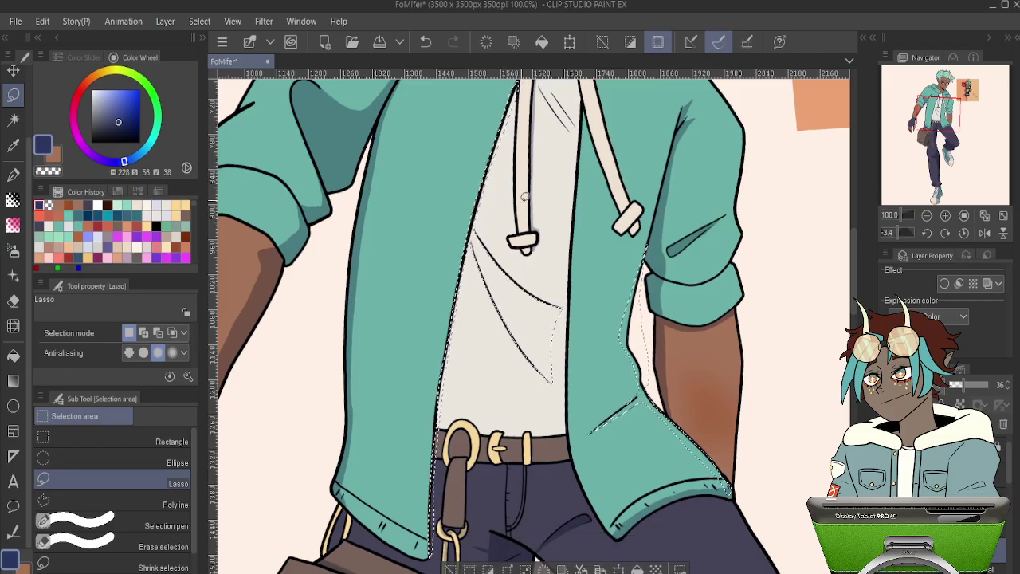
pyautogui.press('p')
pyautogui.click(510, 303)
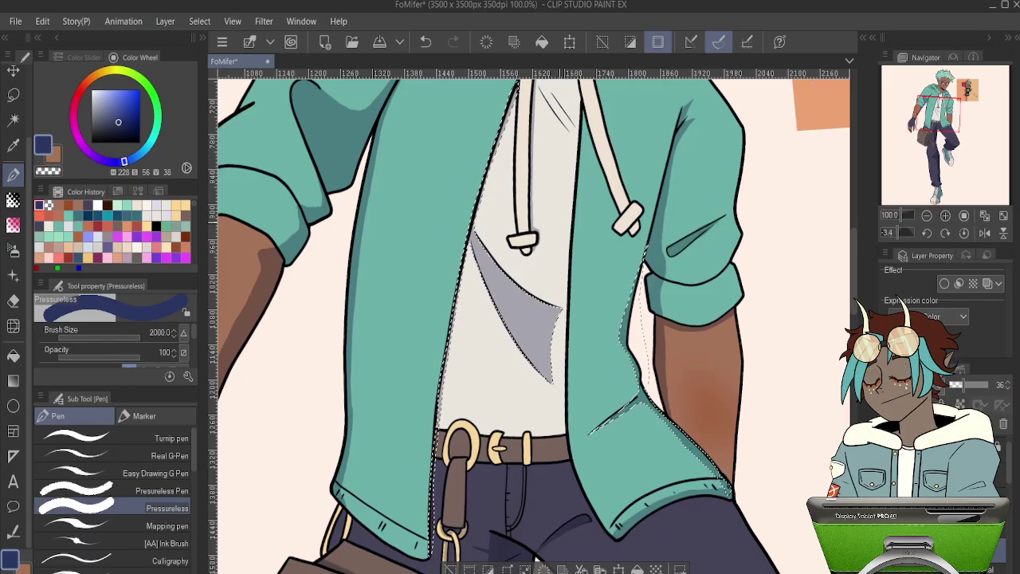
# - Clean up the tip and edges of the grey shirt-fold shadow with the Hard eraser and the Turnip pen
pyautogui.moveTo(583, 164); pyautogui.dragTo(531, 382)
pyautogui.hotkey('ctrl', 'shift')
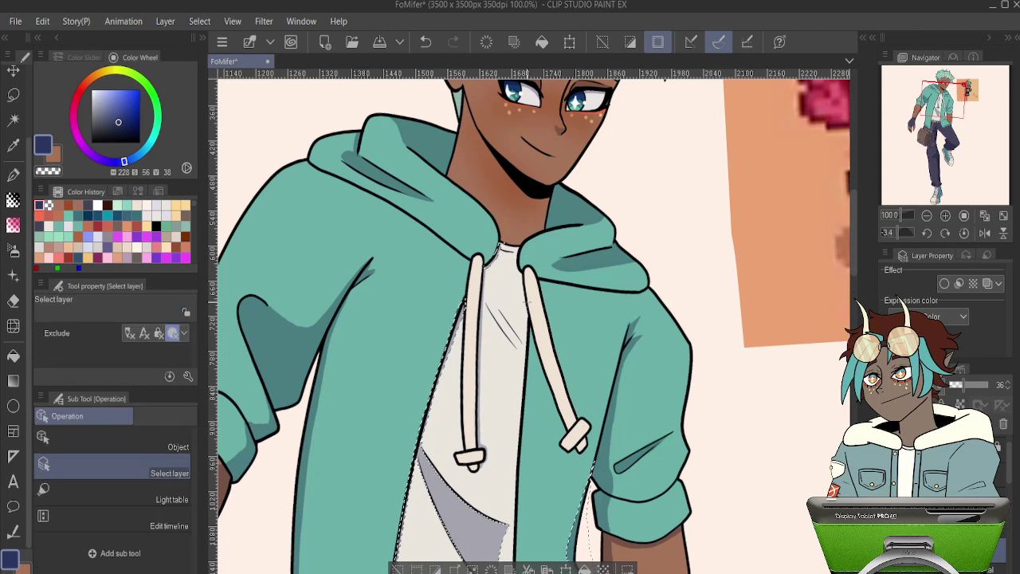
pyautogui.scroll(3, 447, 303)
pyautogui.press('e')
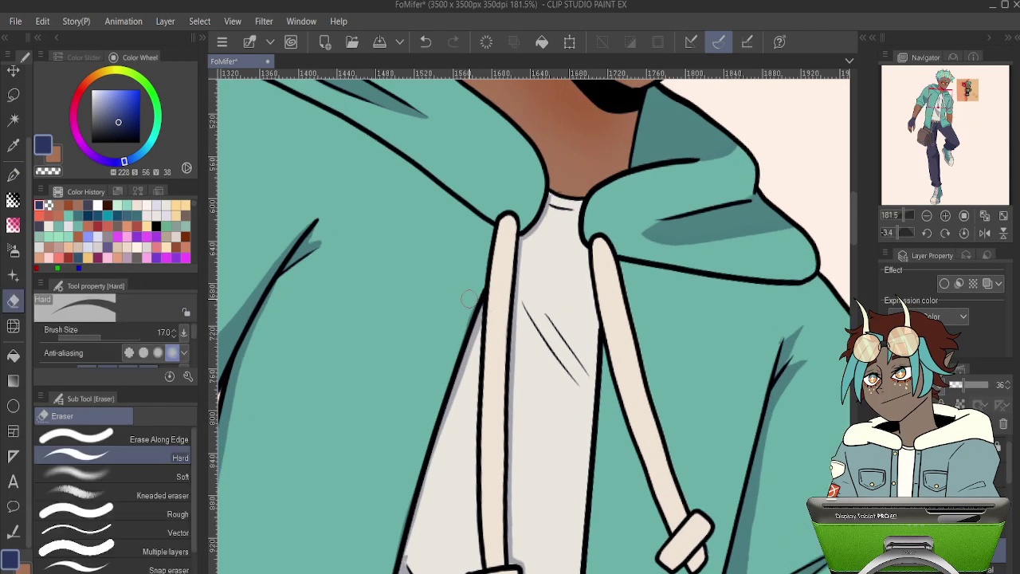
pyautogui.scroll(-5, 471, 313)
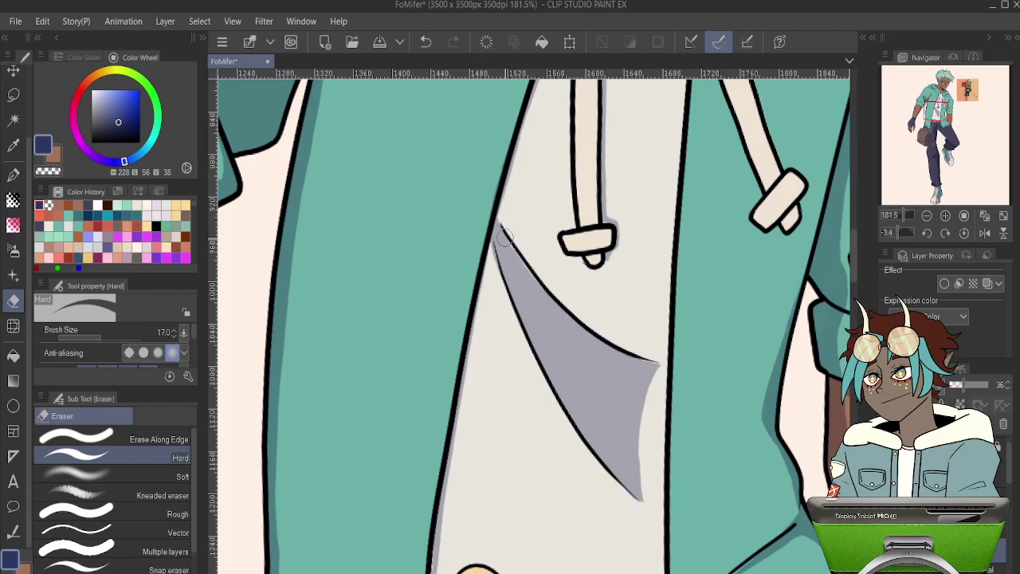
pyautogui.press('p')
pyautogui.click(76, 437)
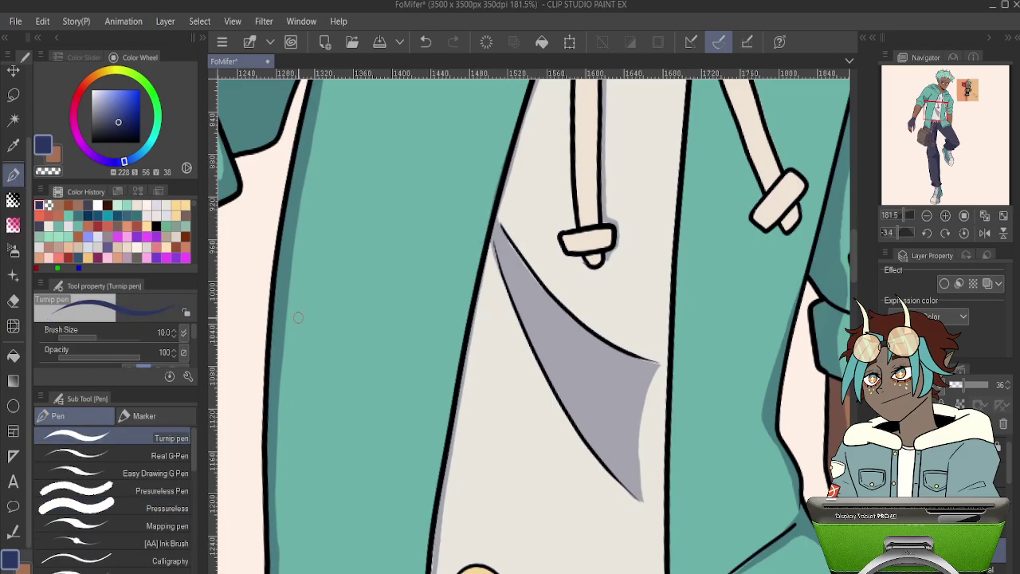
pyautogui.moveTo(504, 236); pyautogui.dragTo(547, 299)
pyautogui.press('e')
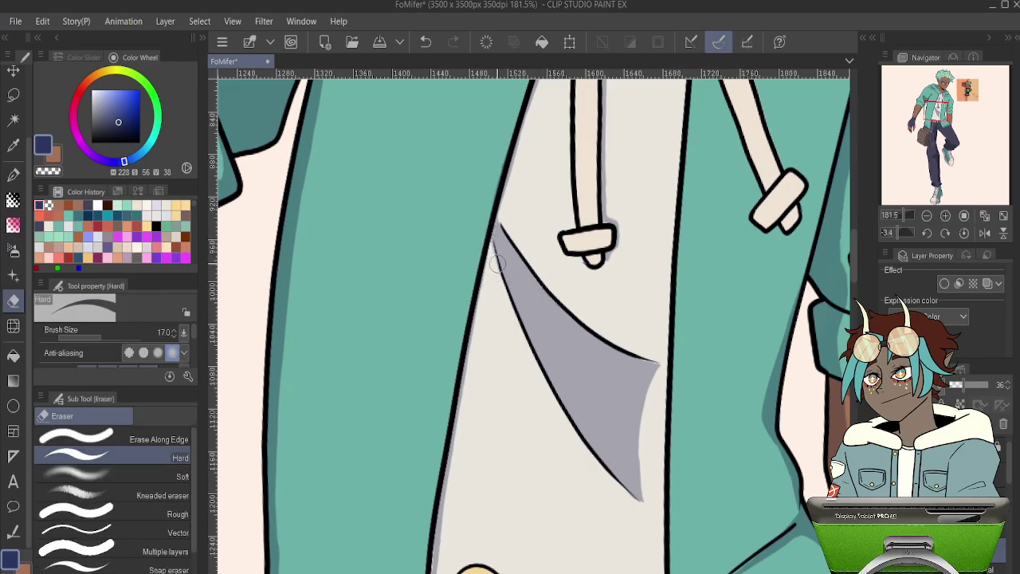
pyautogui.moveTo(515, 346); pyautogui.dragTo(489, 200)
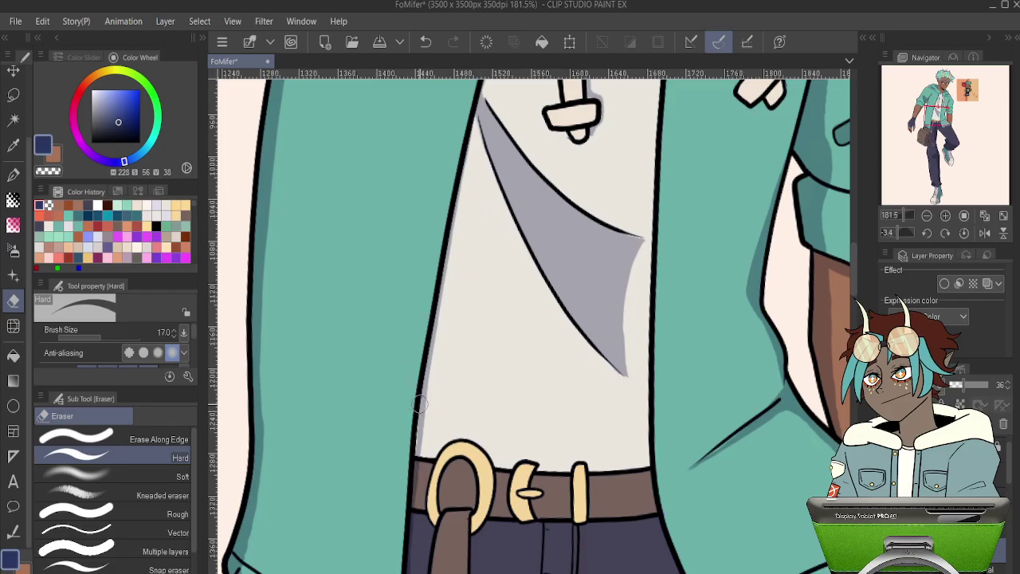
# - Shade the right edge of the brown strap and the small ring hanging from the belt with the Turnip pen
pyautogui.press('p')
pyautogui.scroll(-5, 426, 307)
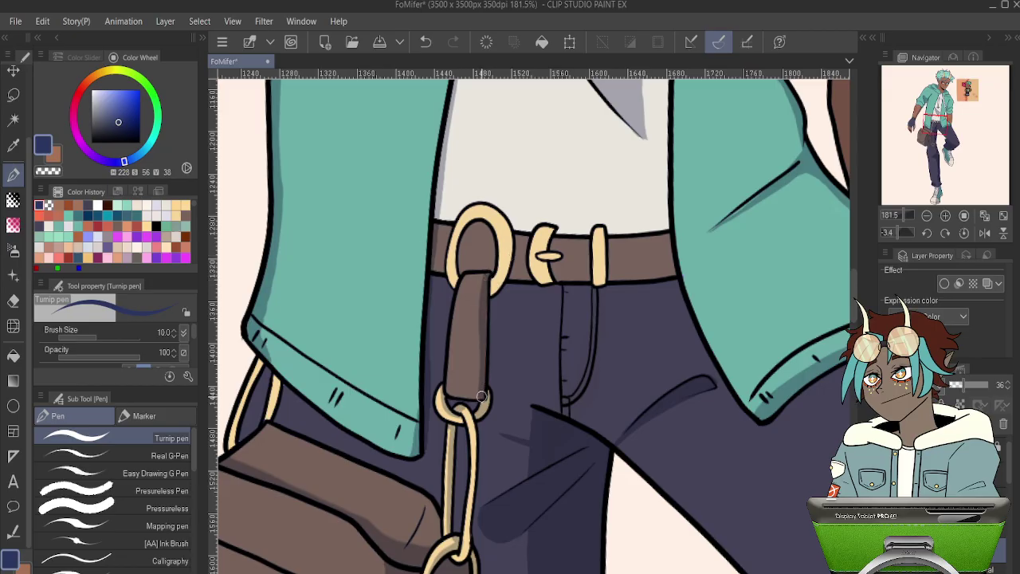
pyautogui.moveTo(482, 396); pyautogui.dragTo(454, 389)
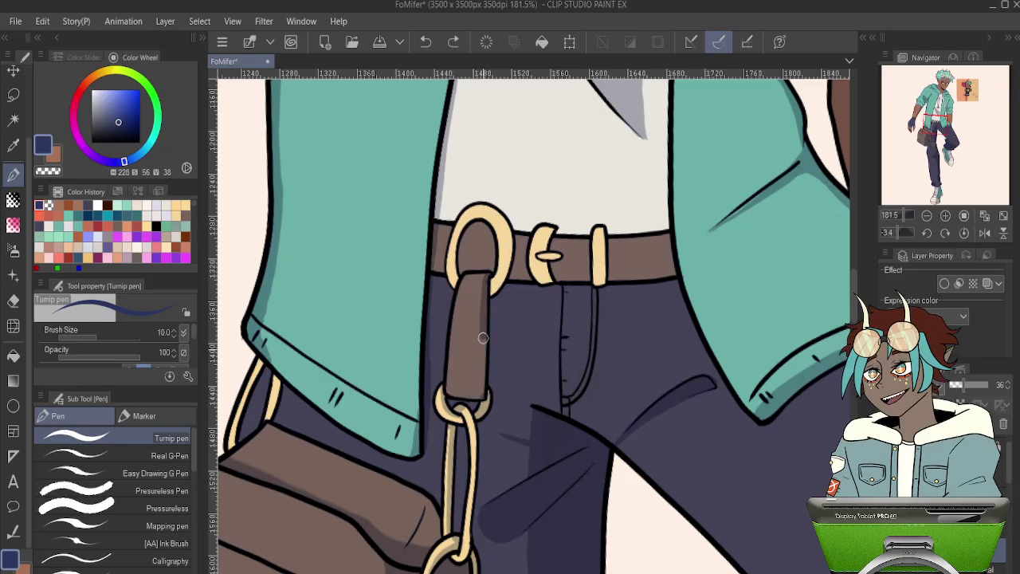
pyautogui.hotkey('ctrl', 'z')
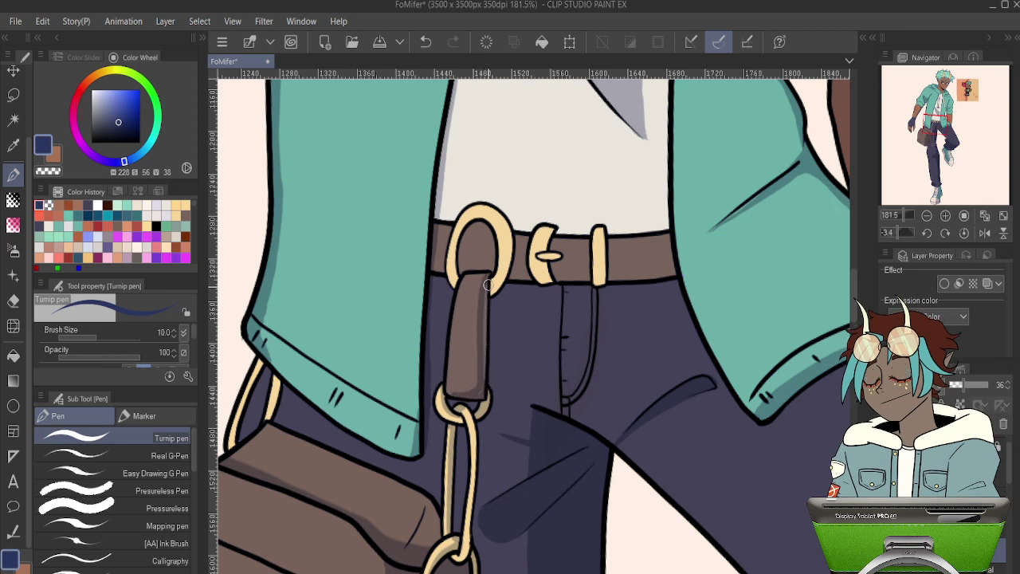
pyautogui.moveTo(486, 382); pyautogui.dragTo(485, 297)
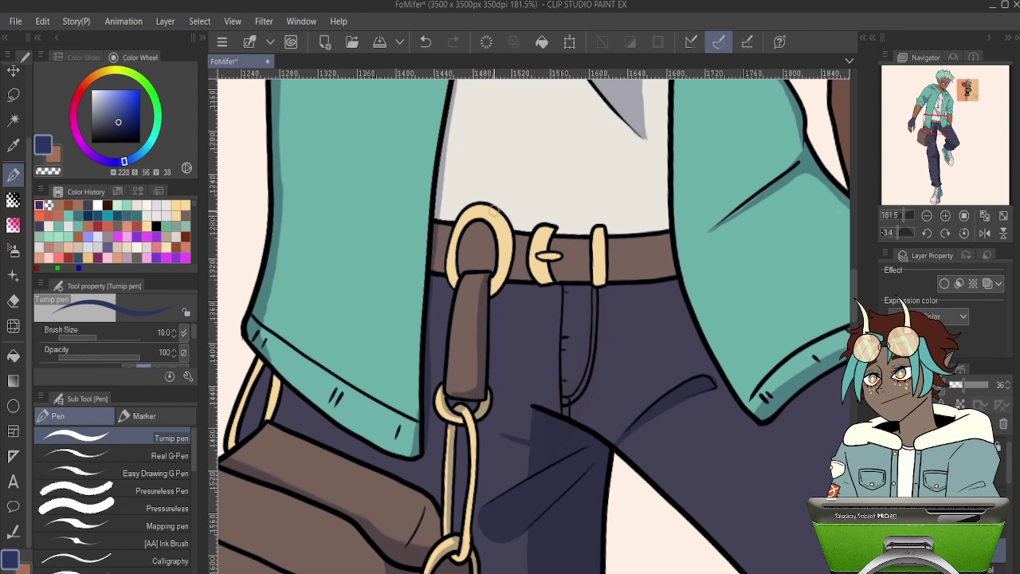
# - Shade the right sides of the large gold belt ring and the belt buckle, redoing unsatisfactory strokes
pyautogui.moveTo(496, 205)
pyautogui.mouseDown()
pyautogui.moveTo(509, 252)
pyautogui.moveTo(490, 300)
pyautogui.mouseUp()
pyautogui.hotkey('ctrl', 'z')
pyautogui.moveTo(494, 209)
pyautogui.mouseDown()
pyautogui.moveTo(509, 237)
pyautogui.moveTo(488, 273)
pyautogui.mouseUp()
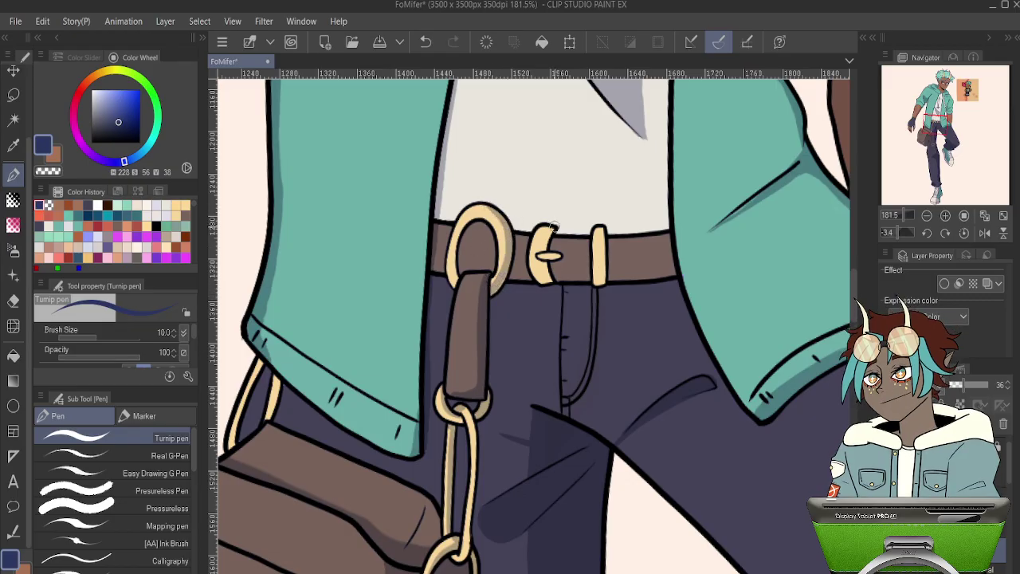
pyautogui.hotkey('ctrl', 'z')
pyautogui.moveTo(559, 257)
pyautogui.mouseDown()
pyautogui.moveTo(538, 256)
pyautogui.moveTo(550, 277)
pyautogui.mouseUp()
# - Paint a narrow shadow on the white shirt along the right-hand opening of the jacket, redoing the first attempts
pyautogui.moveTo(672, 259)
pyautogui.mouseDown()
pyautogui.moveTo(482, 331)
pyautogui.moveTo(483, 420)
pyautogui.moveTo(532, 500)
pyautogui.mouseUp()
pyautogui.moveTo(481, 249)
pyautogui.mouseDown()
pyautogui.moveTo(471, 342)
pyautogui.moveTo(443, 443)
pyautogui.mouseUp()
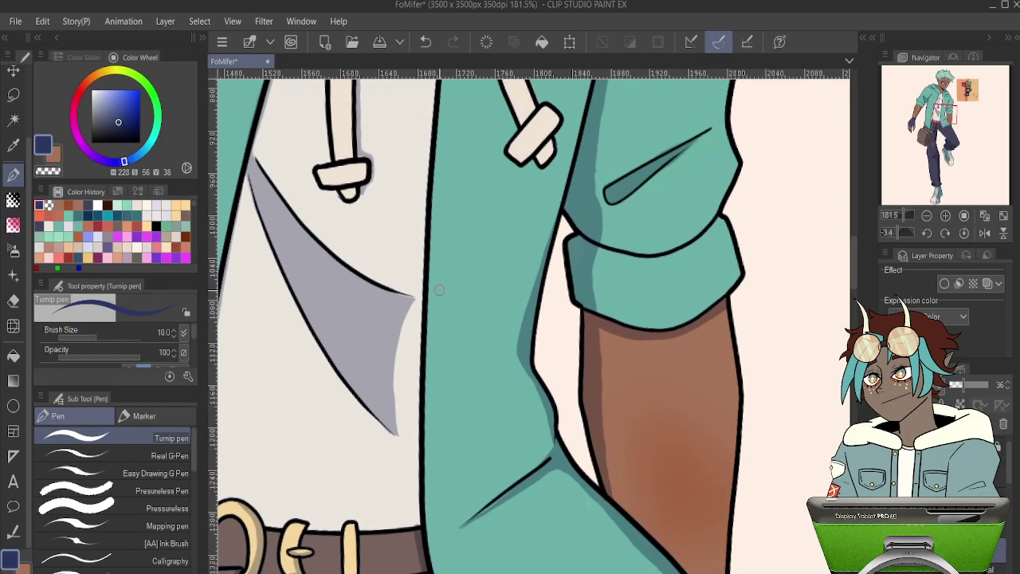
pyautogui.scroll(-5, 439, 290)
pyautogui.moveTo(518, 183); pyautogui.dragTo(519, 194)
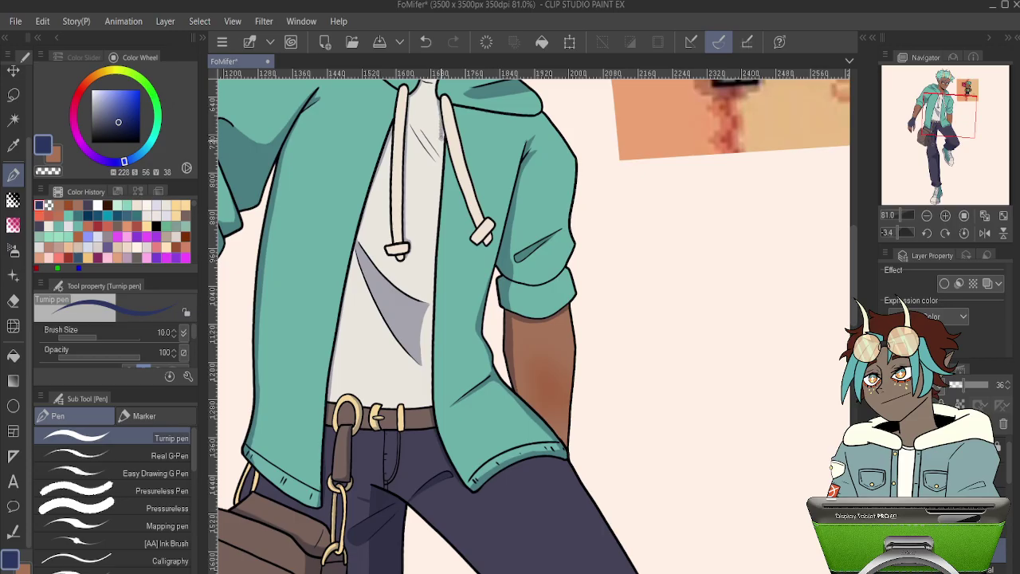
pyautogui.hotkey('ctrl', 'z')
pyautogui.hotkey('ctrl', 'z')
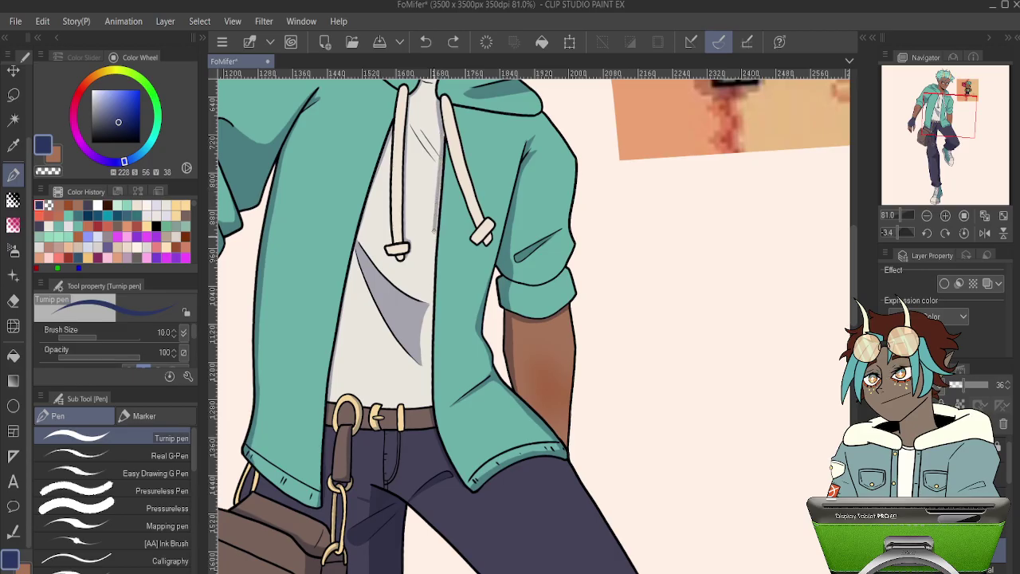
pyautogui.hotkey('ctrl', 'z')
pyautogui.moveTo(443, 132); pyautogui.dragTo(439, 192)
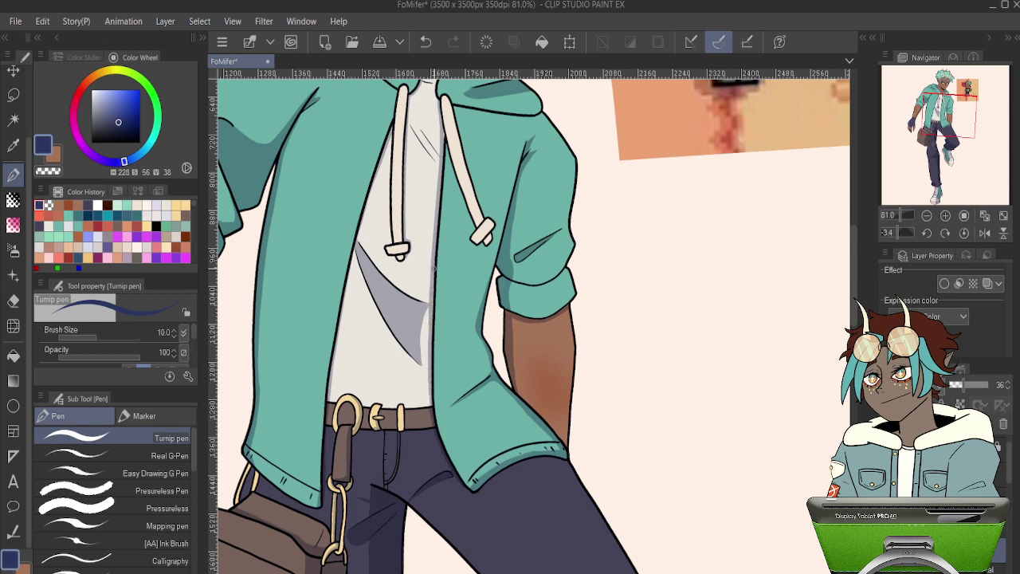
pyautogui.moveTo(460, 208); pyautogui.dragTo(436, 350)
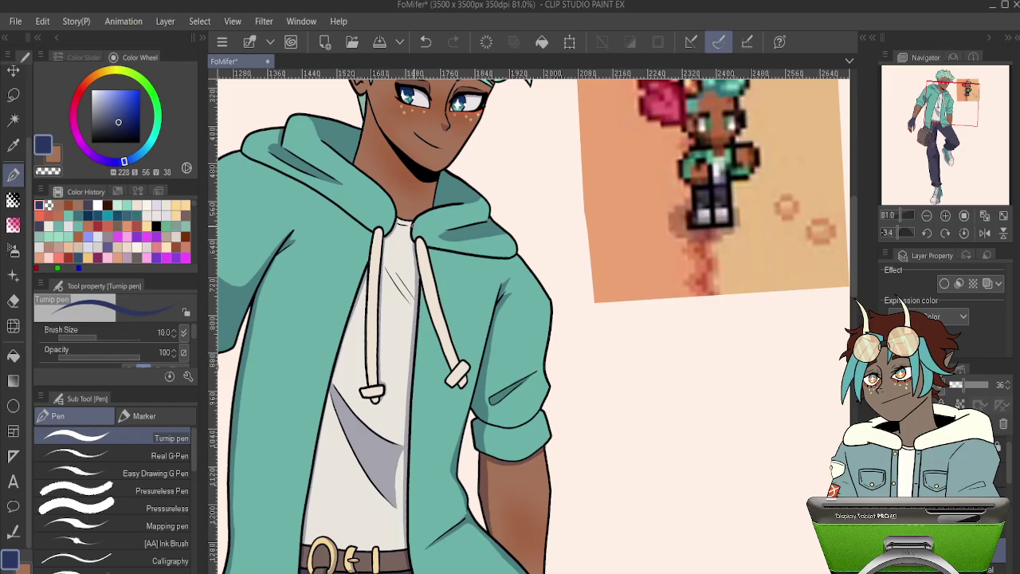
# - Tidy the shadow where the shirt fold meets the jacket opening with the Hard eraser
pyautogui.moveTo(544, 349); pyautogui.dragTo(585, 180)
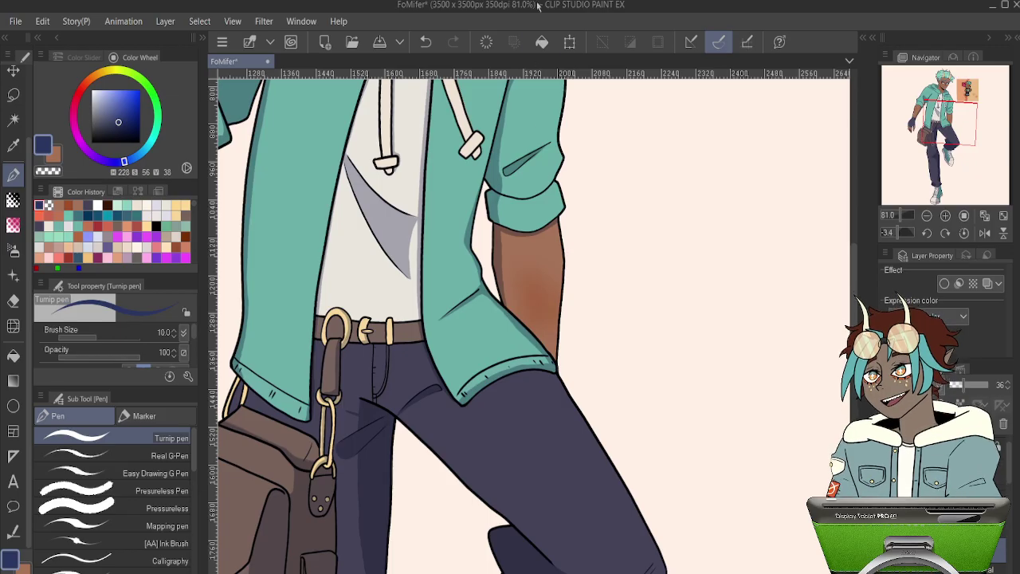
pyautogui.scroll(2, 443, 144)
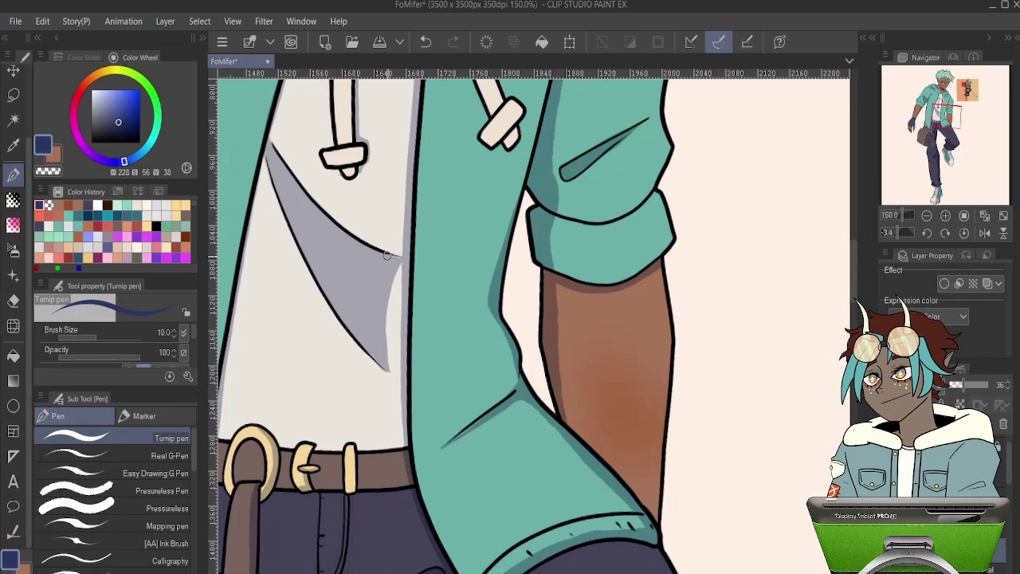
pyautogui.press('e')
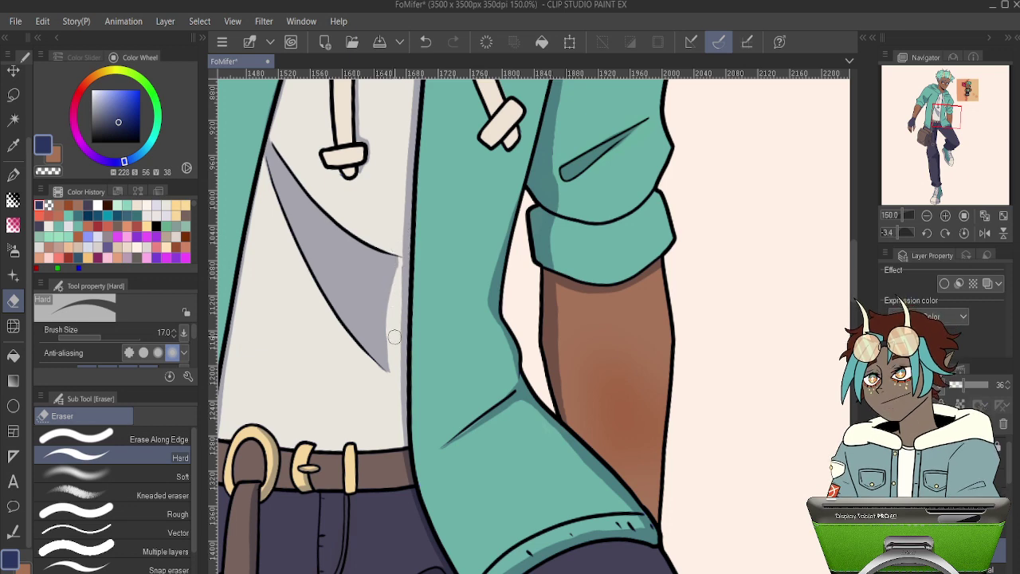
pyautogui.moveTo(412, 390); pyautogui.dragTo(439, 223)
pyautogui.moveTo(392, 337); pyautogui.dragTo(485, 299)
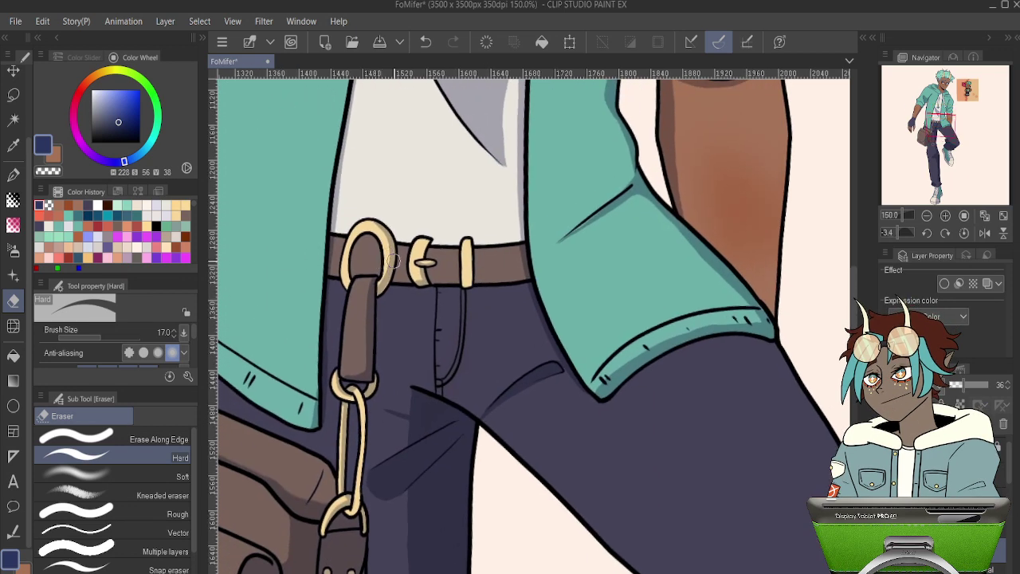
# - Shade the gold chain links between the belt strap and the bag with the Turnip pen
pyautogui.press('p')
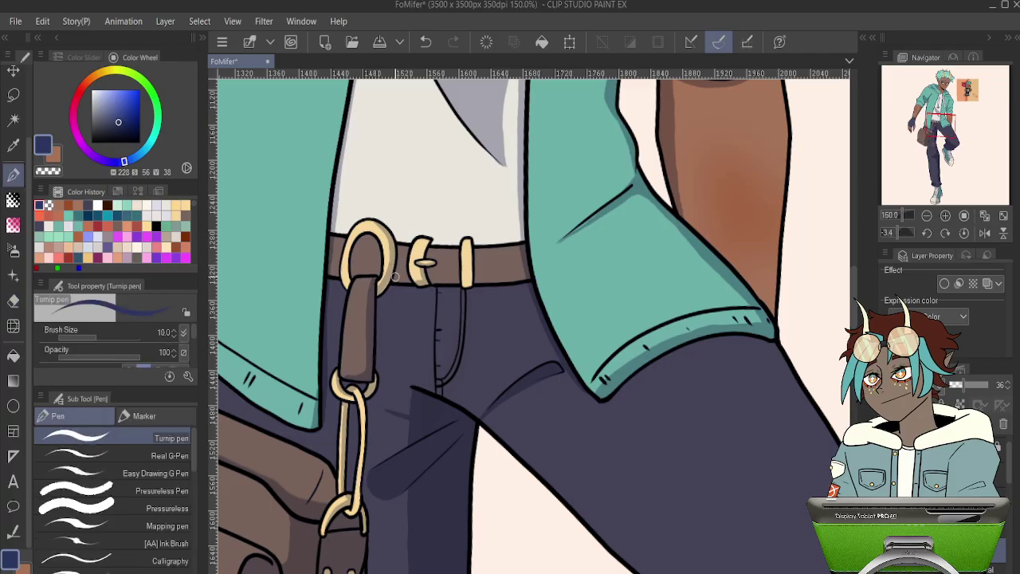
pyautogui.scroll(-4, 389, 329)
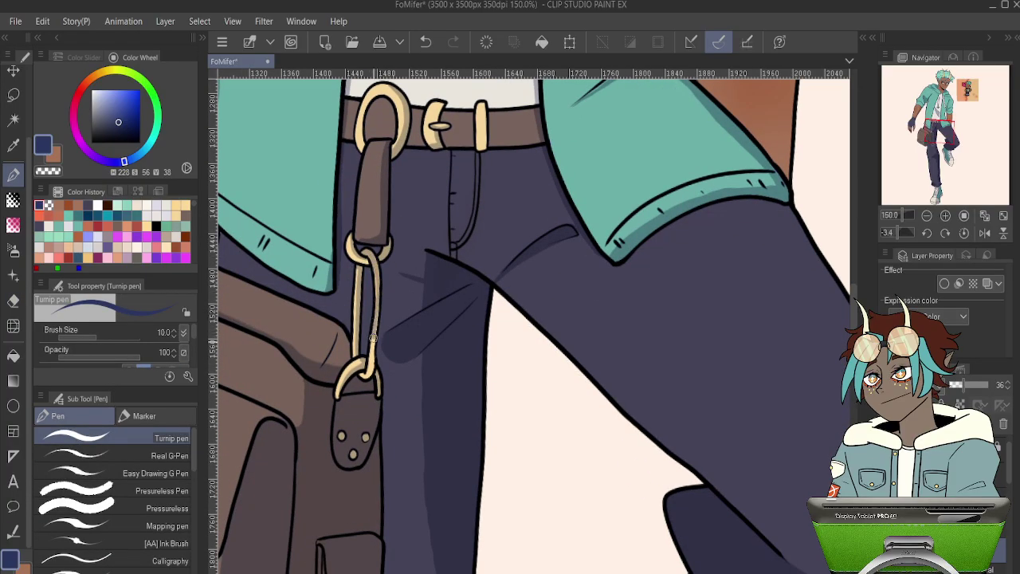
pyautogui.hotkey('ctrl', 'z')
# - Shade the outer side of the character's right-hand horn from its tip down to its base with the Turnip pen
pyautogui.scroll(-2, 369, 245)
pyautogui.scroll(-6, 369, 245)
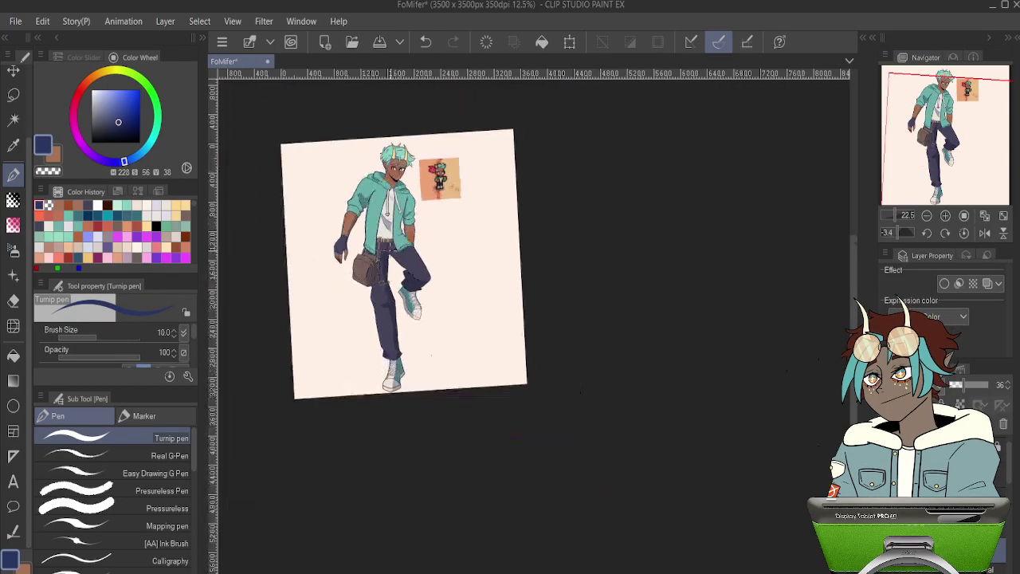
pyautogui.scroll(2, 392, 146)
pyautogui.scroll(7, 392, 145)
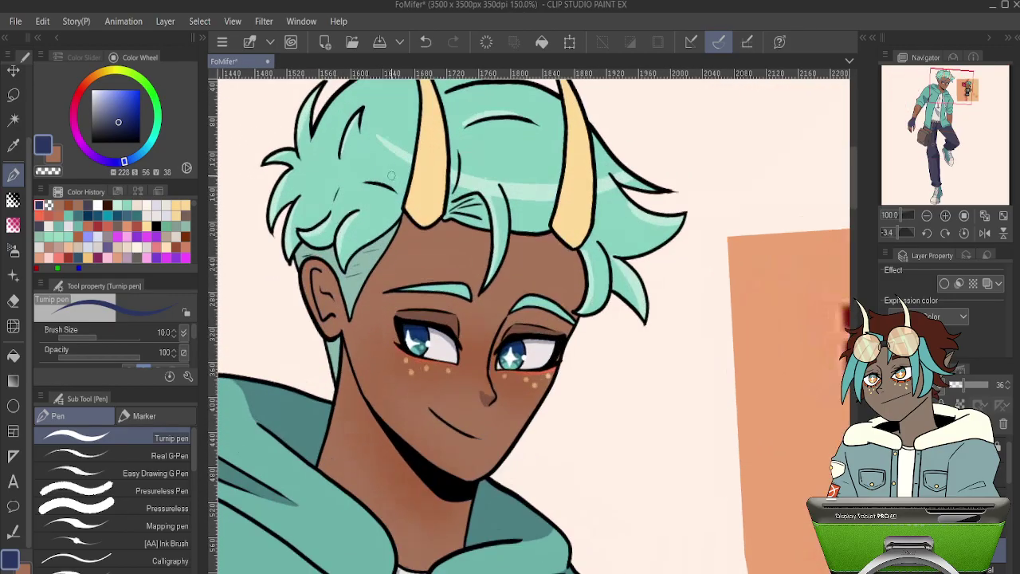
pyautogui.scroll(-1, 656, 171)
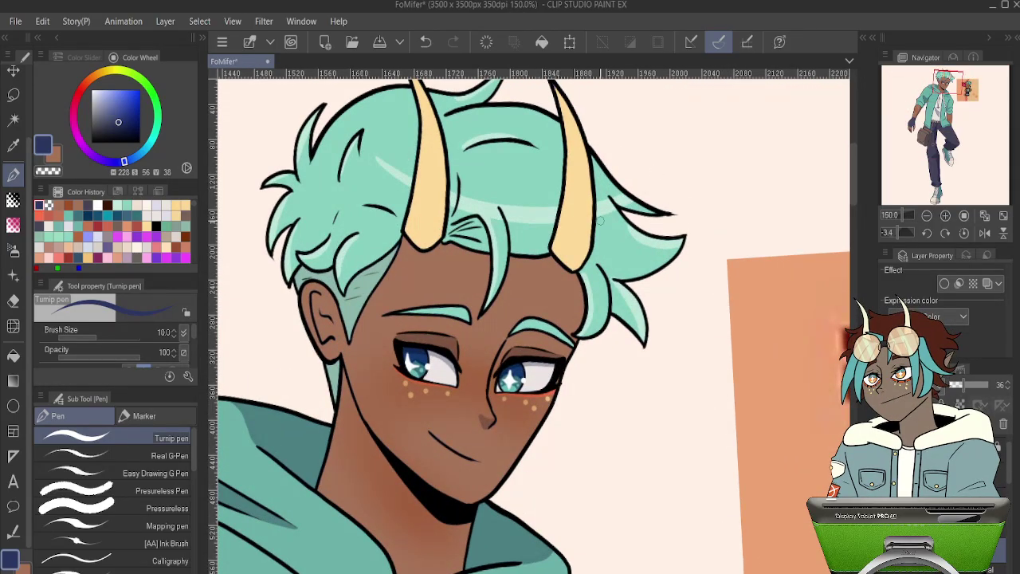
pyautogui.moveTo(600, 221); pyautogui.dragTo(569, 325)
pyautogui.moveTo(531, 195)
pyautogui.mouseDown()
pyautogui.moveTo(552, 252)
pyautogui.moveTo(549, 360)
pyautogui.mouseUp()
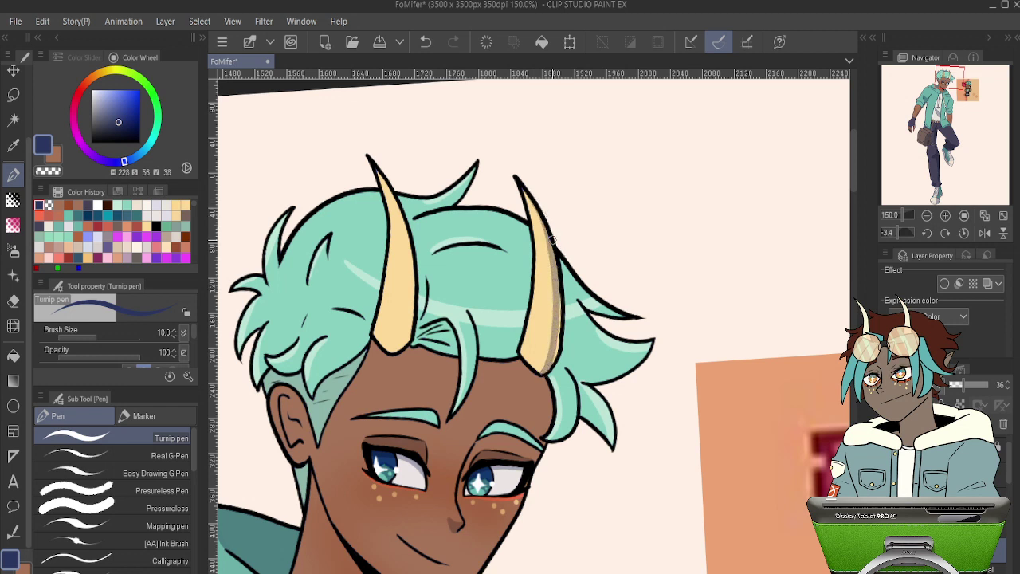
pyautogui.moveTo(556, 305); pyautogui.dragTo(552, 356)
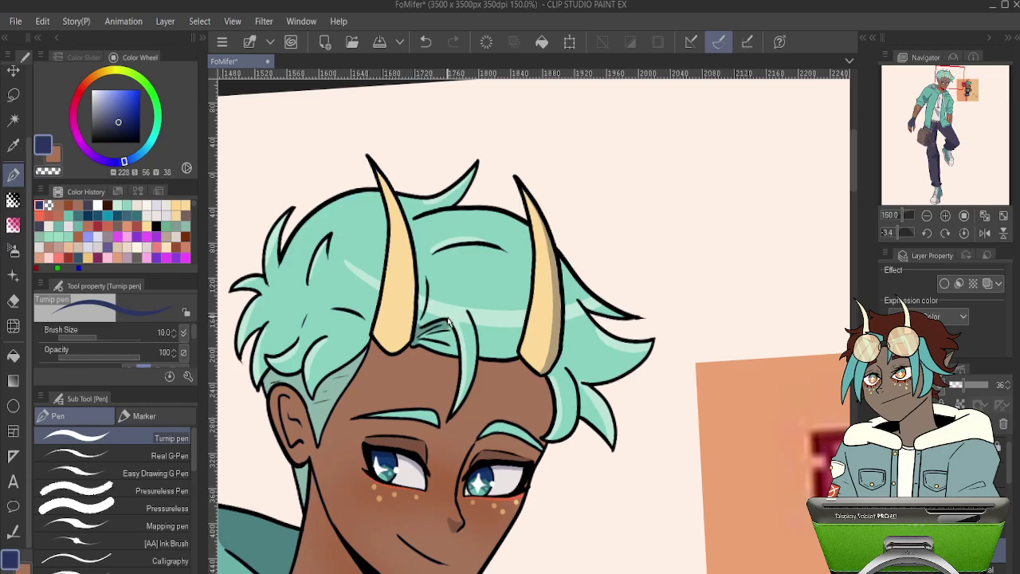
pyautogui.hotkey('ctrl', 'z')
# - Fill the gathered hair between the horns with shadow and shade the hair's lower edge along the forehead
pyautogui.scroll(5, 448, 321)
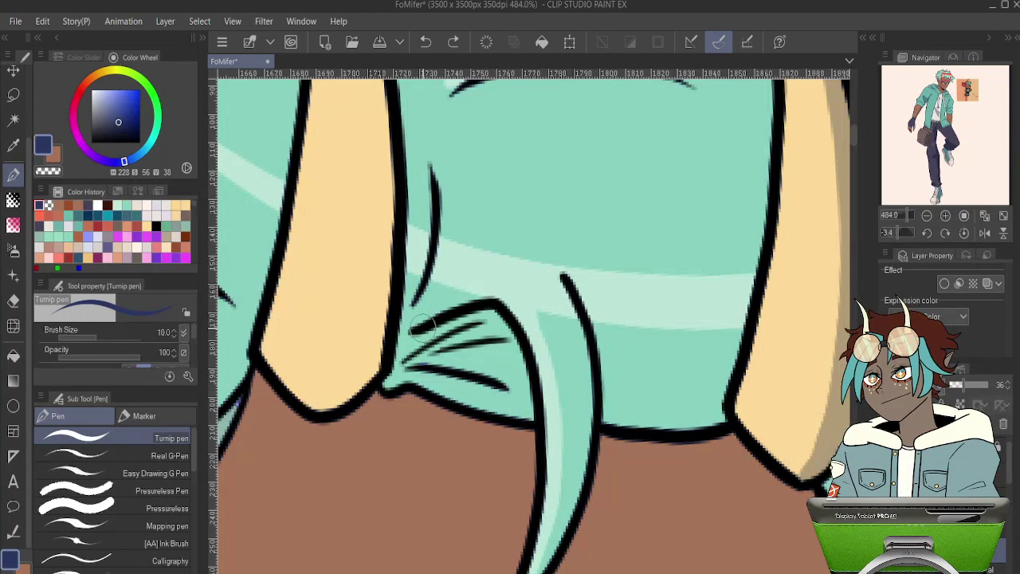
pyautogui.moveTo(423, 324); pyautogui.dragTo(454, 212)
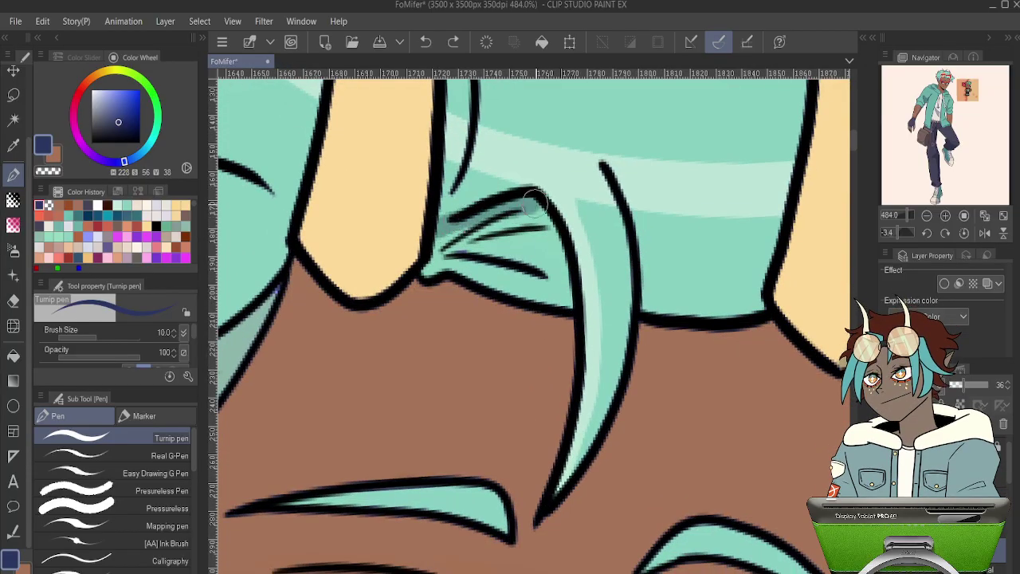
pyautogui.moveTo(536, 204)
pyautogui.mouseDown()
pyautogui.moveTo(566, 297)
pyautogui.moveTo(556, 224)
pyautogui.moveTo(567, 299)
pyautogui.moveTo(428, 268)
pyautogui.moveTo(481, 237)
pyautogui.mouseUp()
pyautogui.moveTo(540, 262)
pyautogui.mouseDown()
pyautogui.moveTo(538, 273)
pyautogui.moveTo(514, 221)
pyautogui.moveTo(528, 216)
pyautogui.mouseUp()
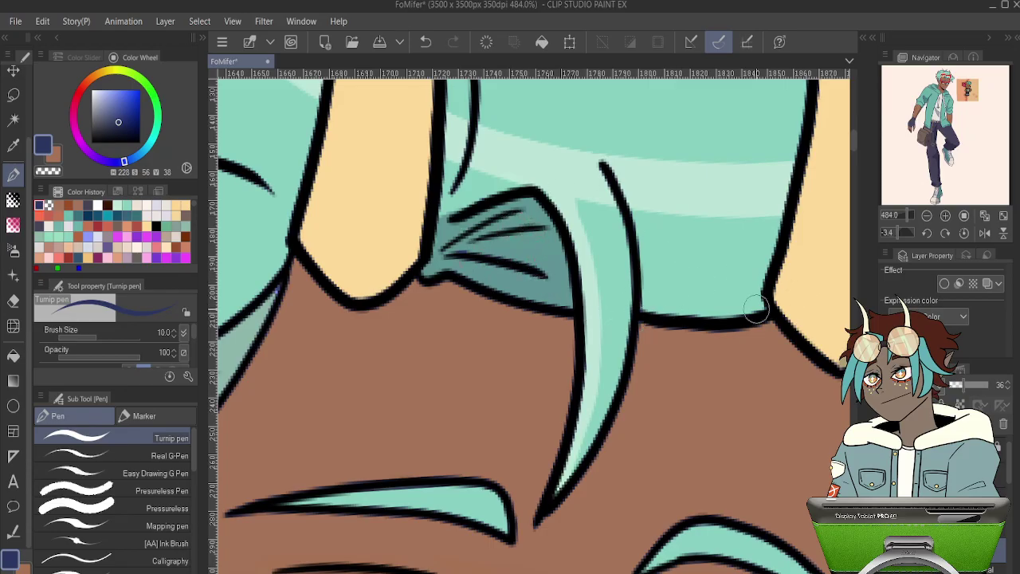
pyautogui.moveTo(763, 307); pyautogui.dragTo(644, 309)
# - Shade the base of the hair tuft on top of the head and the right side of the left-hand horn
pyautogui.scroll(-5, 517, 231)
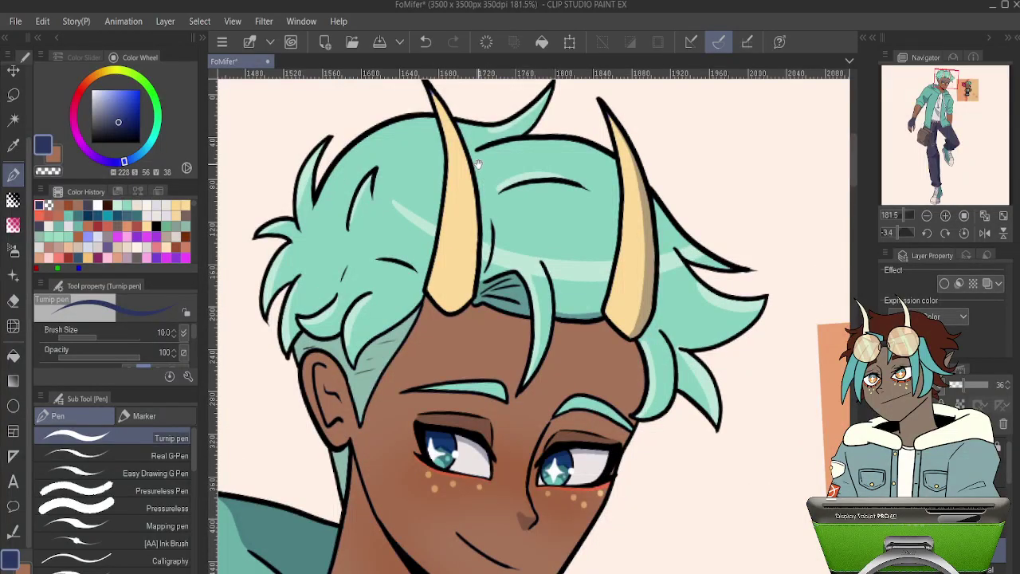
pyautogui.moveTo(478, 164); pyautogui.dragTo(468, 267)
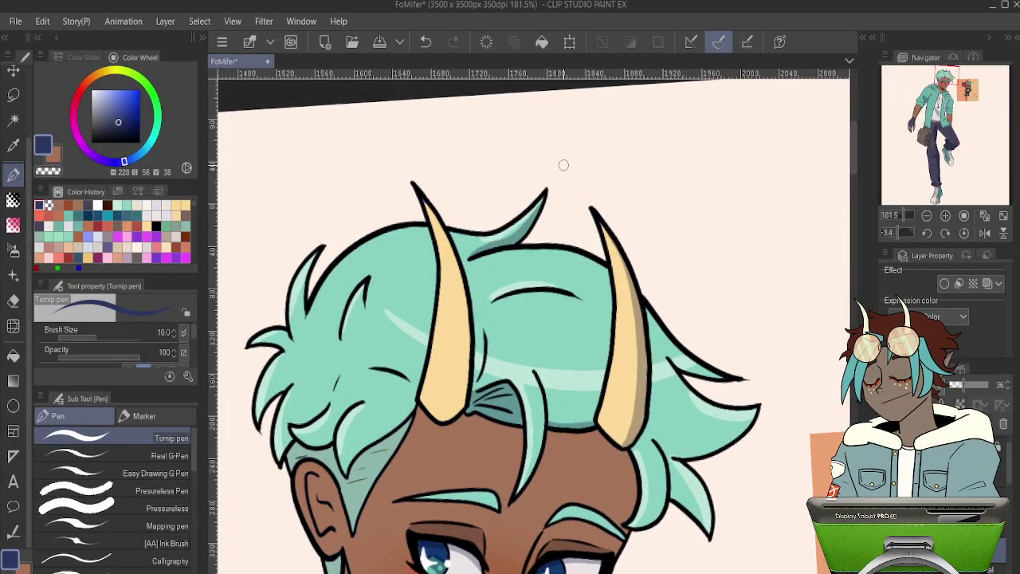
pyautogui.hotkey('ctrl', 'z')
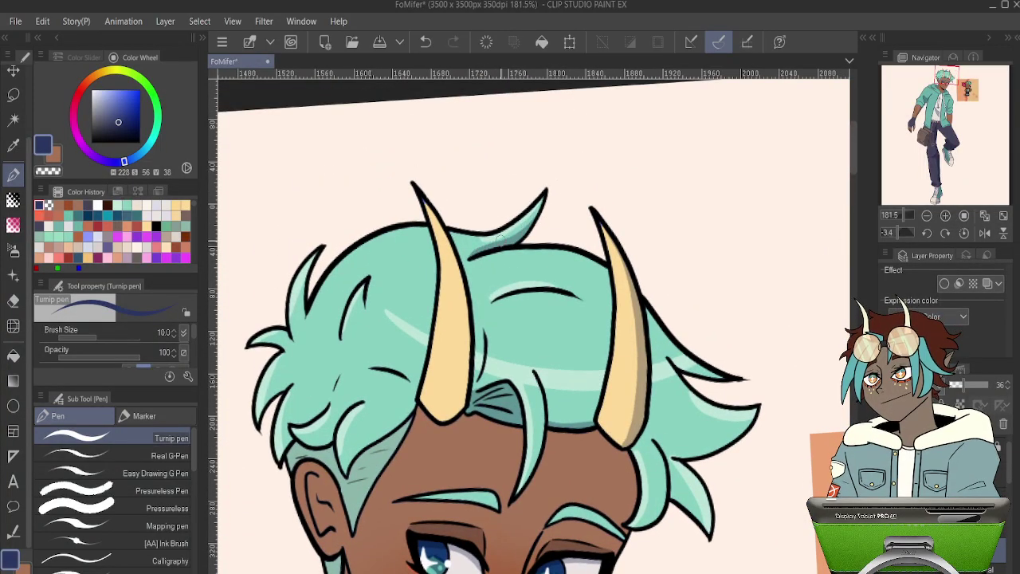
pyautogui.moveTo(415, 189)
pyautogui.mouseDown()
pyautogui.moveTo(457, 254)
pyautogui.moveTo(465, 326)
pyautogui.moveTo(464, 390)
pyautogui.moveTo(452, 412)
pyautogui.moveTo(421, 394)
pyautogui.mouseUp()
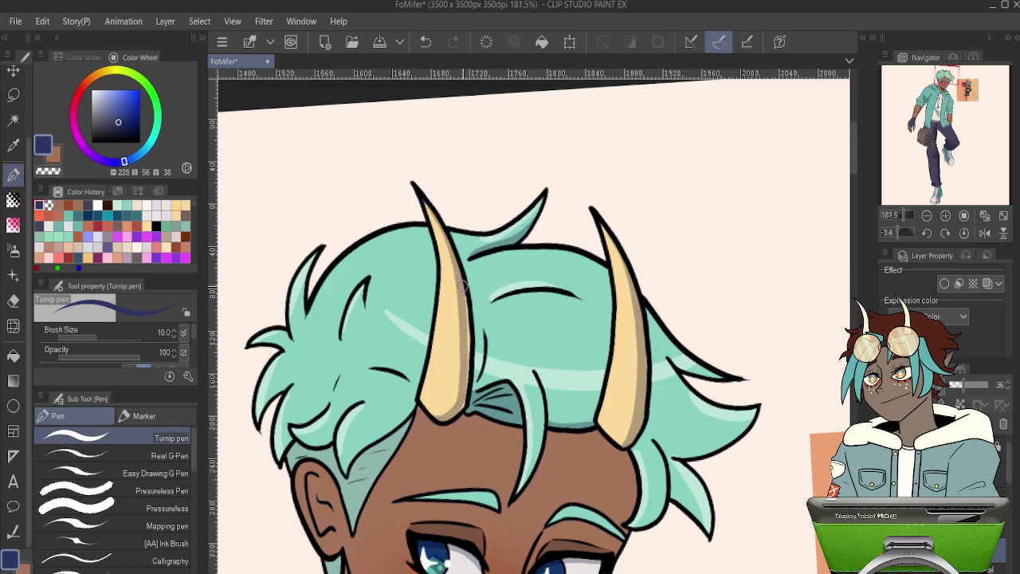
pyautogui.moveTo(464, 285)
pyautogui.mouseDown()
pyautogui.moveTo(469, 392)
pyautogui.moveTo(456, 418)
pyautogui.mouseUp()
# - Shade the lower edges of the hair locks above the ear and the small strands on the upper left of the head
pyautogui.moveTo(408, 384); pyautogui.dragTo(511, 282)
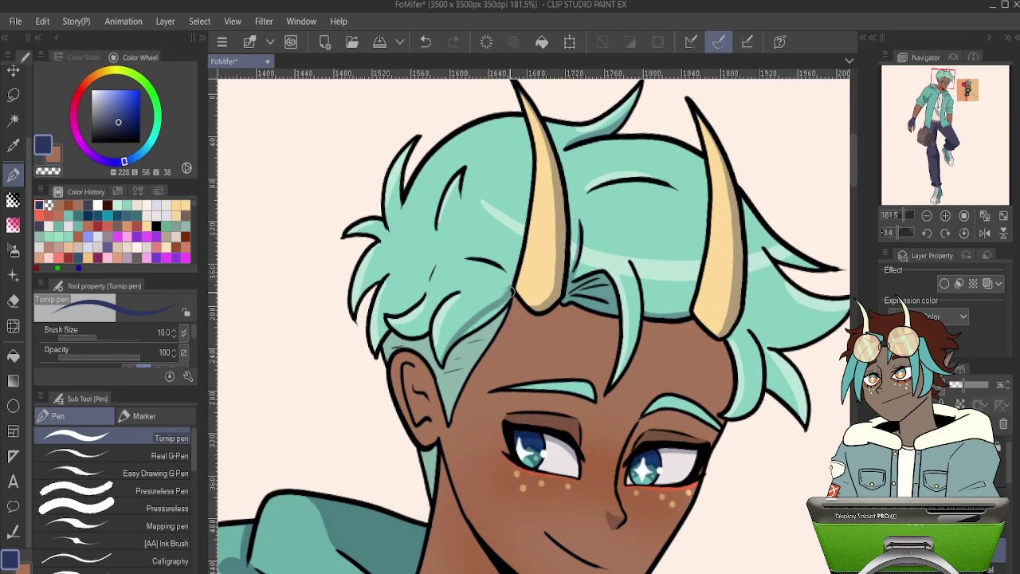
pyautogui.hotkey('ctrl', 'z')
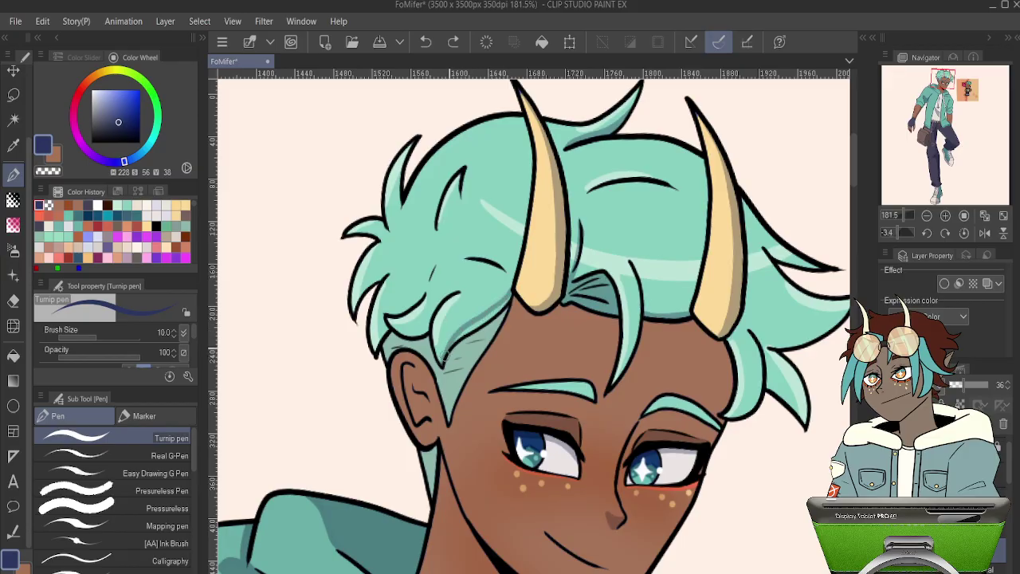
pyautogui.moveTo(444, 356); pyautogui.dragTo(511, 293)
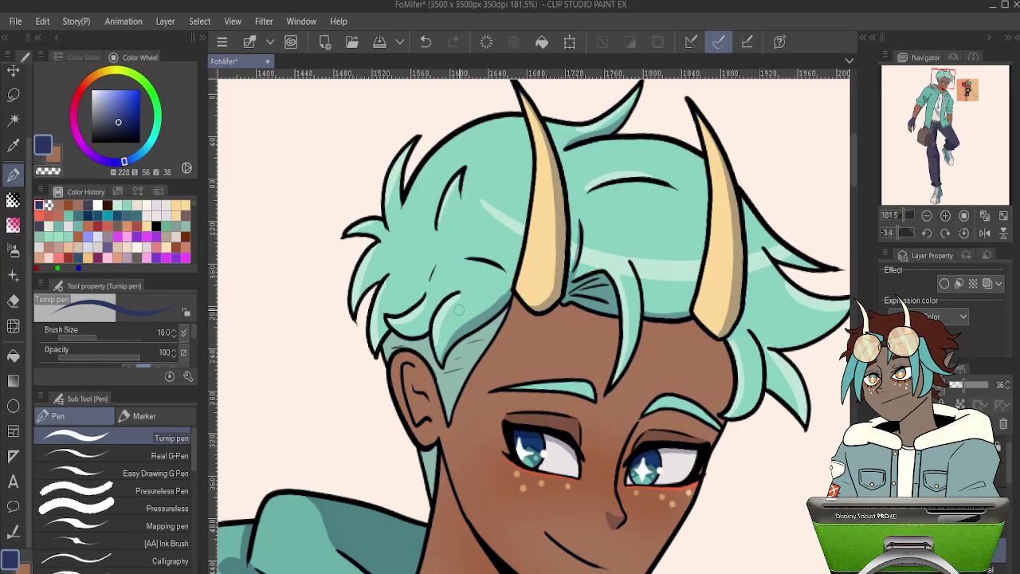
pyautogui.moveTo(429, 319); pyautogui.dragTo(390, 322)
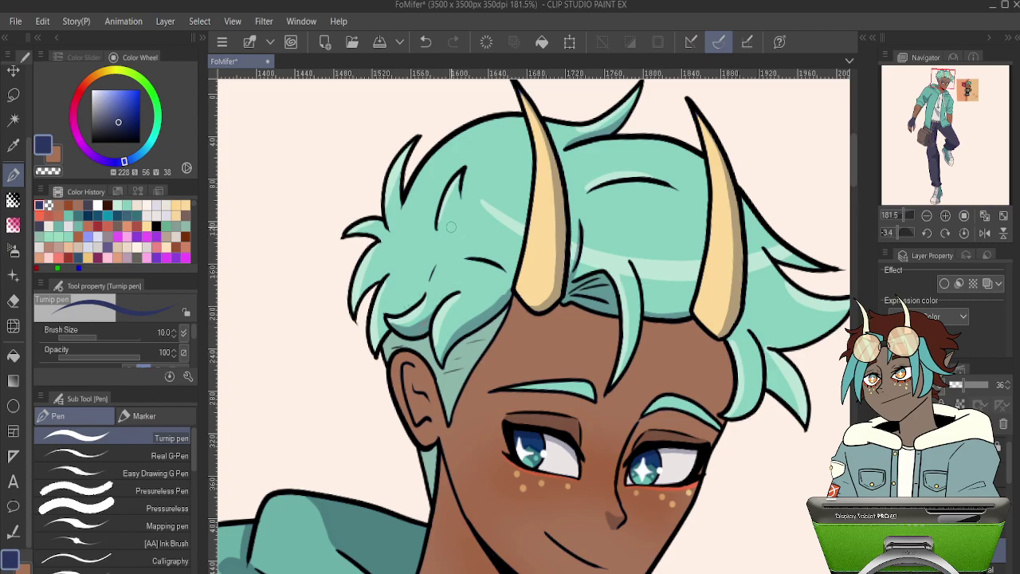
pyautogui.moveTo(460, 181)
pyautogui.mouseDown()
pyautogui.moveTo(460, 206)
pyautogui.moveTo(401, 162)
pyautogui.moveTo(410, 146)
pyautogui.mouseUp()
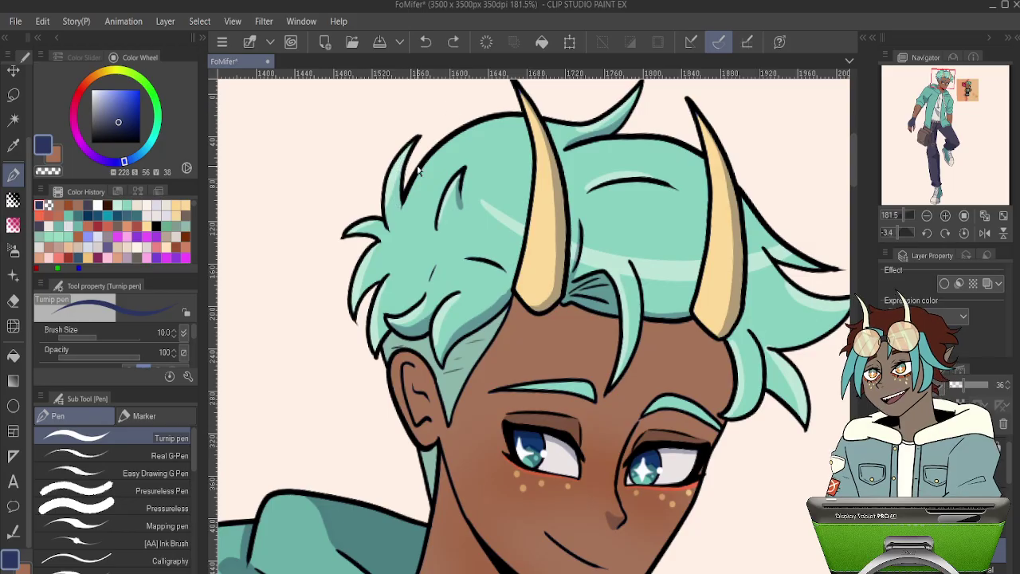
pyautogui.moveTo(401, 204); pyautogui.dragTo(410, 146)
# - Shade the underside of the large swept hair tuft and the smaller locks beneath the right-hand horn
pyautogui.moveTo(650, 201); pyautogui.dragTo(464, 189)
pyautogui.moveTo(528, 244); pyautogui.dragTo(524, 136)
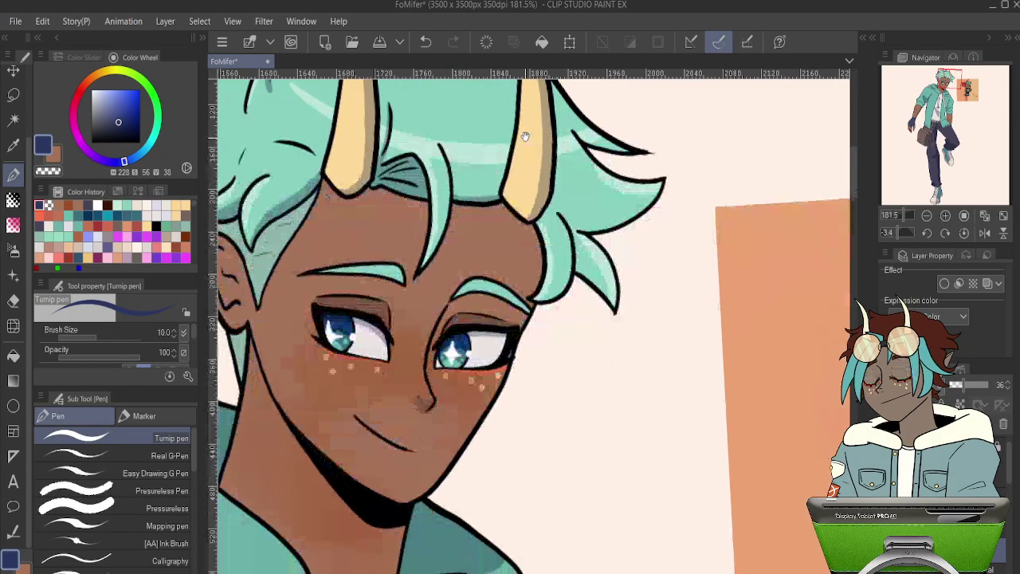
pyautogui.moveTo(560, 216)
pyautogui.mouseDown()
pyautogui.moveTo(577, 246)
pyautogui.moveTo(570, 281)
pyautogui.mouseUp()
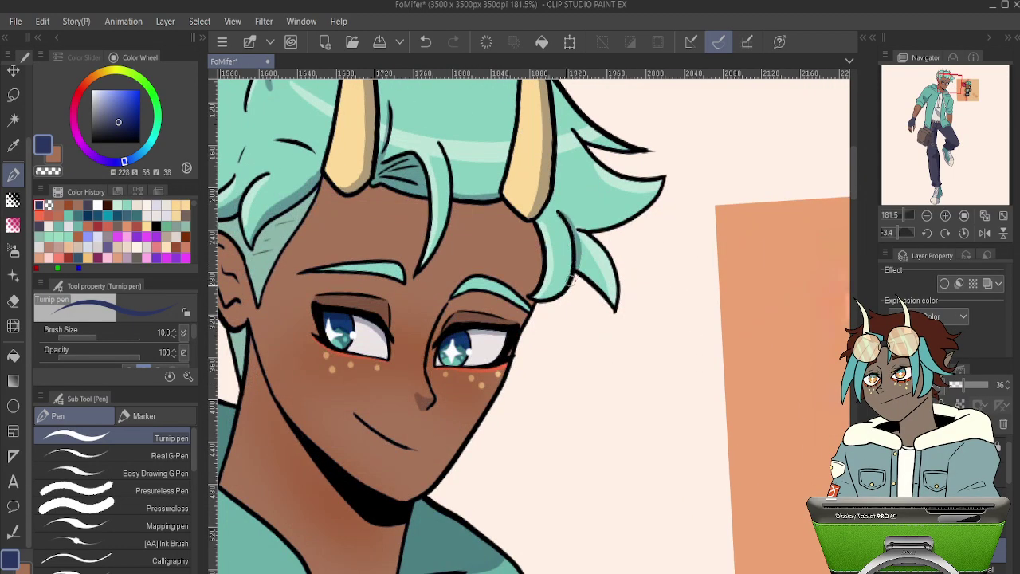
pyautogui.moveTo(568, 223)
pyautogui.mouseDown()
pyautogui.moveTo(592, 227)
pyautogui.moveTo(664, 180)
pyautogui.mouseUp()
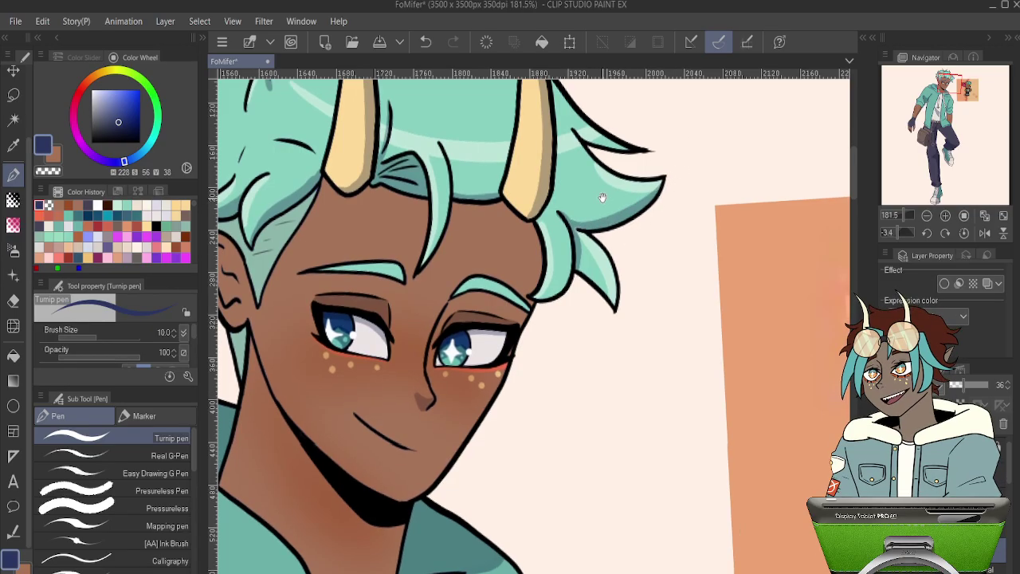
pyautogui.moveTo(539, 291); pyautogui.dragTo(549, 235)
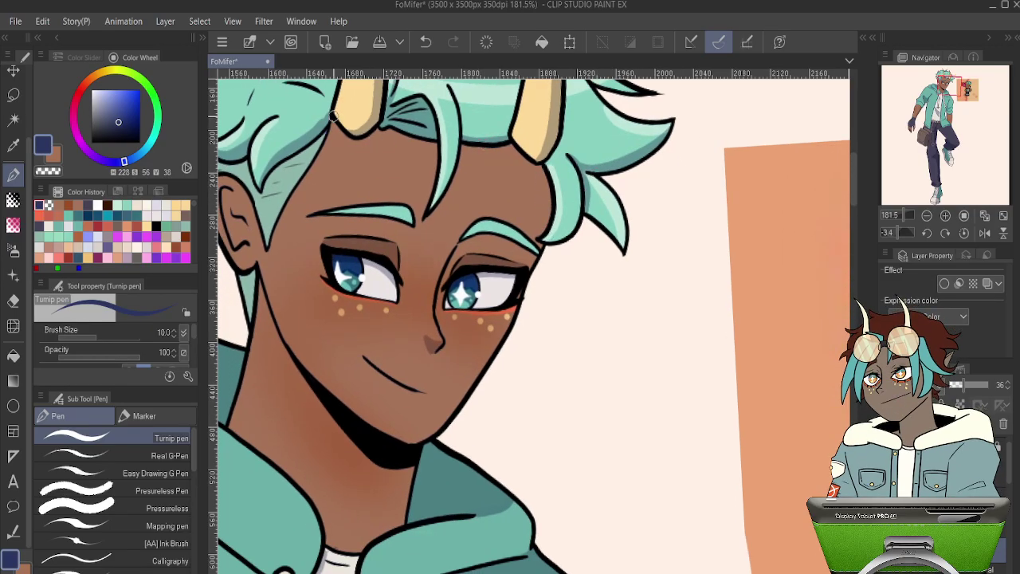
pyautogui.moveTo(334, 116); pyautogui.dragTo(323, 152)
pyautogui.hotkey('ctrl', 'z')
pyautogui.moveTo(333, 118); pyautogui.dragTo(269, 247)
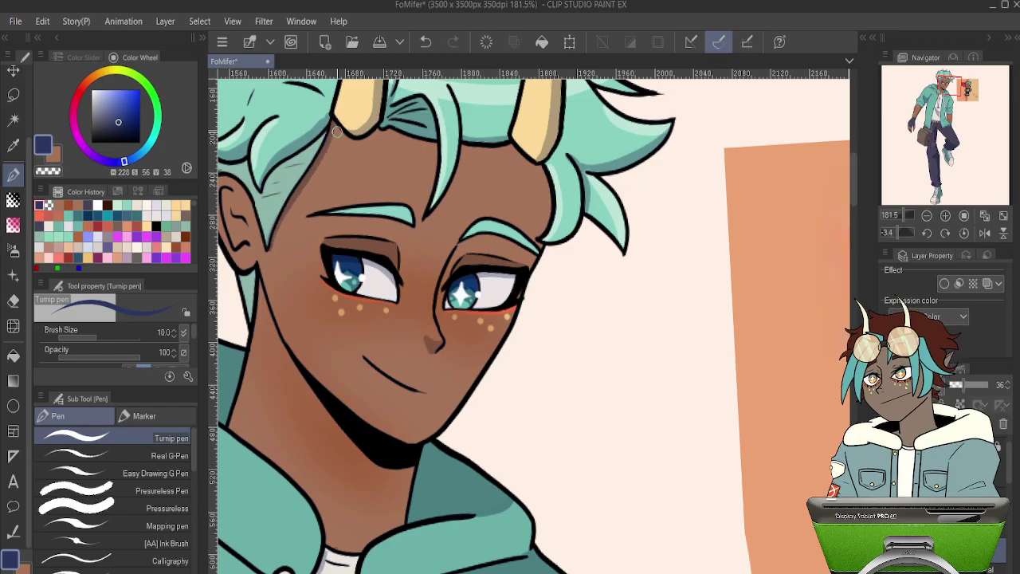
pyautogui.moveTo(354, 132); pyautogui.dragTo(426, 140)
pyautogui.hotkey('ctrl', 'z')
pyautogui.hotkey('ctrl', 'z')
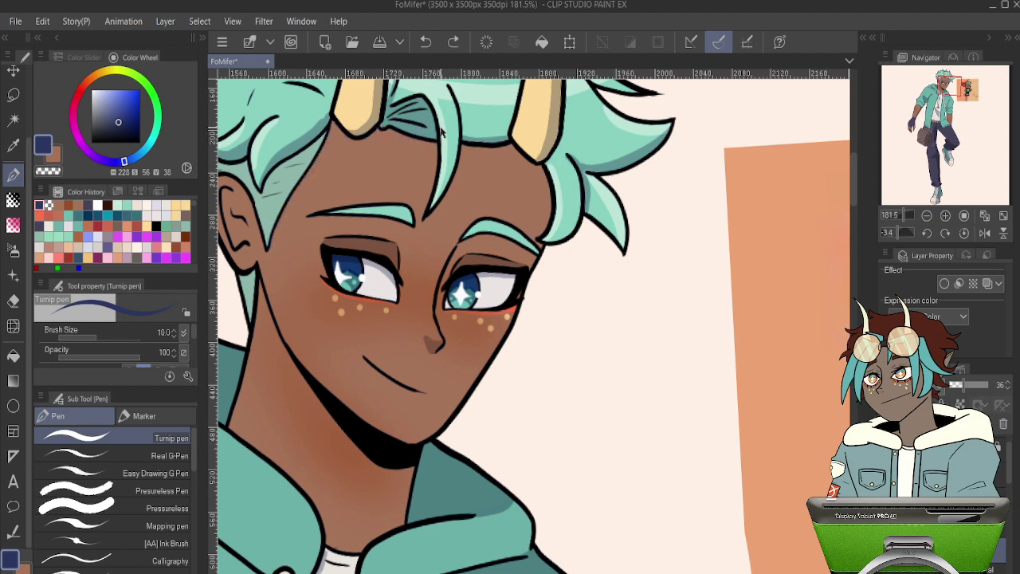
# - Shade the inside of the ear and the hair beside the left-hand horn with the Turnip pen
pyautogui.moveTo(335, 123)
pyautogui.mouseDown()
pyautogui.moveTo(443, 267)
pyautogui.moveTo(475, 227)
pyautogui.mouseUp()
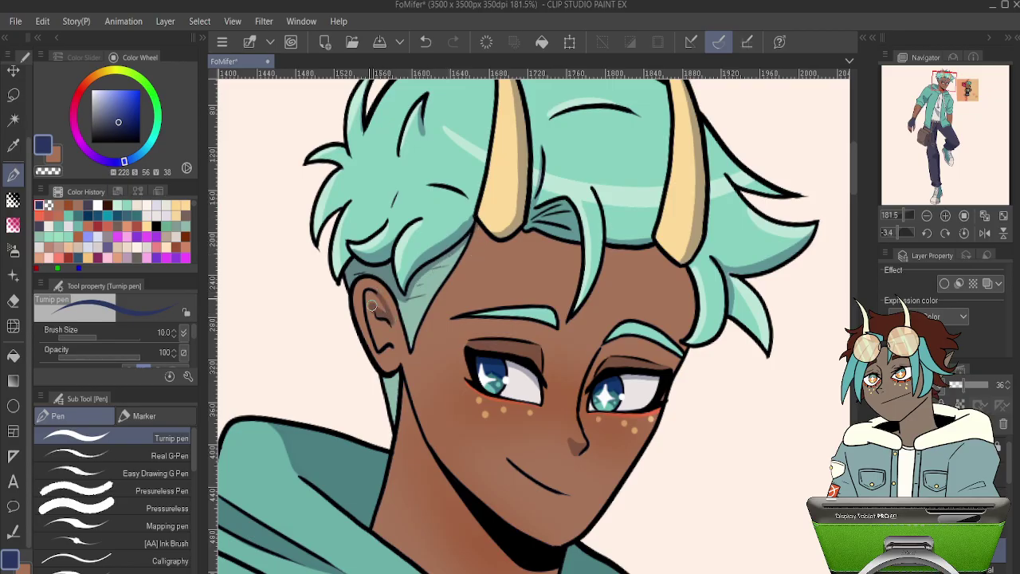
pyautogui.moveTo(366, 310)
pyautogui.mouseDown()
pyautogui.moveTo(380, 345)
pyautogui.moveTo(396, 345)
pyautogui.mouseUp()
pyautogui.moveTo(374, 307); pyautogui.dragTo(377, 320)
pyautogui.moveTo(534, 271); pyautogui.dragTo(428, 309)
pyautogui.moveTo(532, 226); pyautogui.dragTo(549, 187)
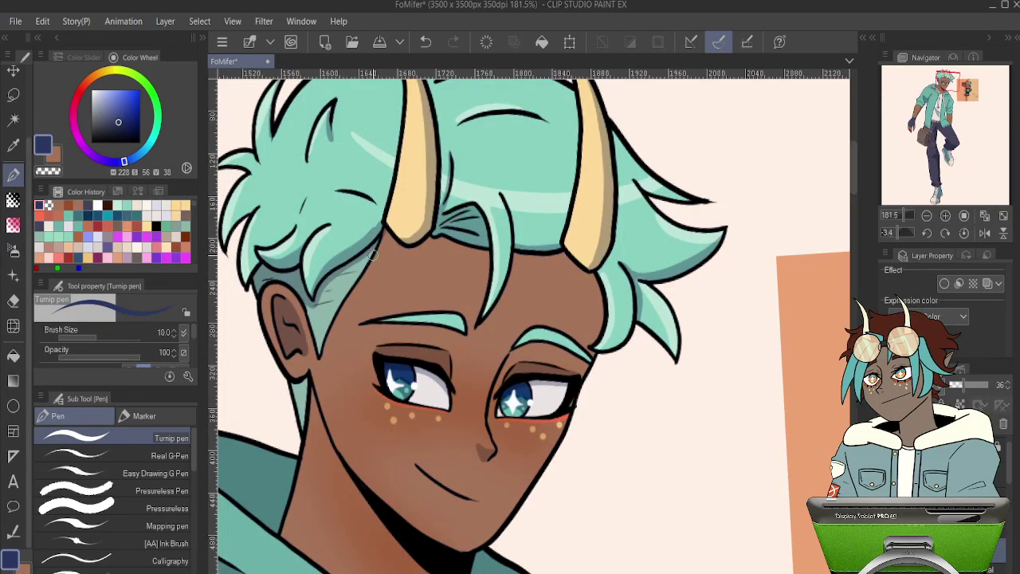
# - Outline a wavy shadow across the forehead below the hairline and fill it using Refer other layers
pyautogui.moveTo(371, 251)
pyautogui.mouseDown()
pyautogui.moveTo(555, 265)
pyautogui.moveTo(589, 280)
pyautogui.moveTo(598, 335)
pyautogui.mouseUp()
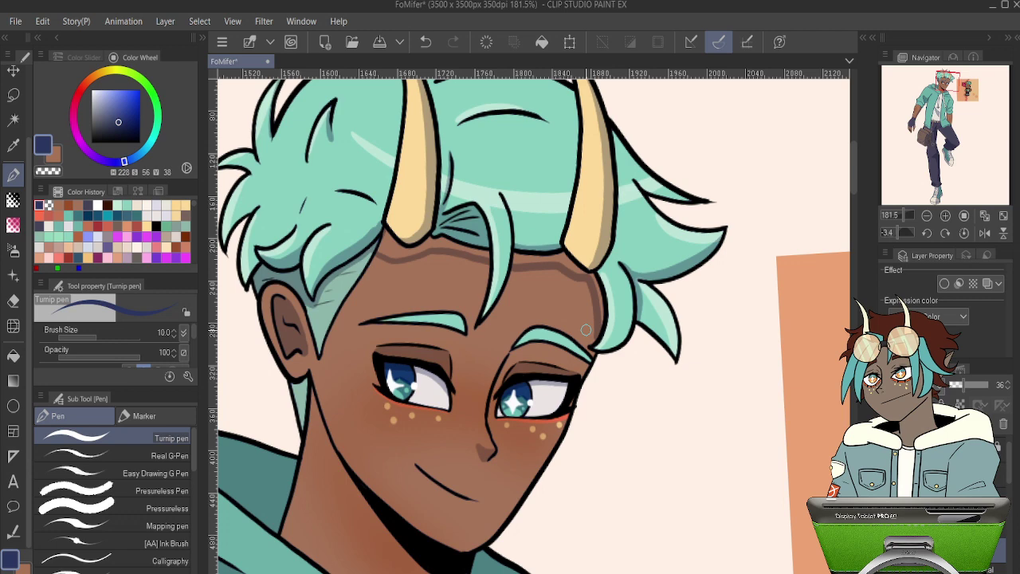
pyautogui.press('g')
pyautogui.click(401, 248)
pyautogui.click(573, 262)
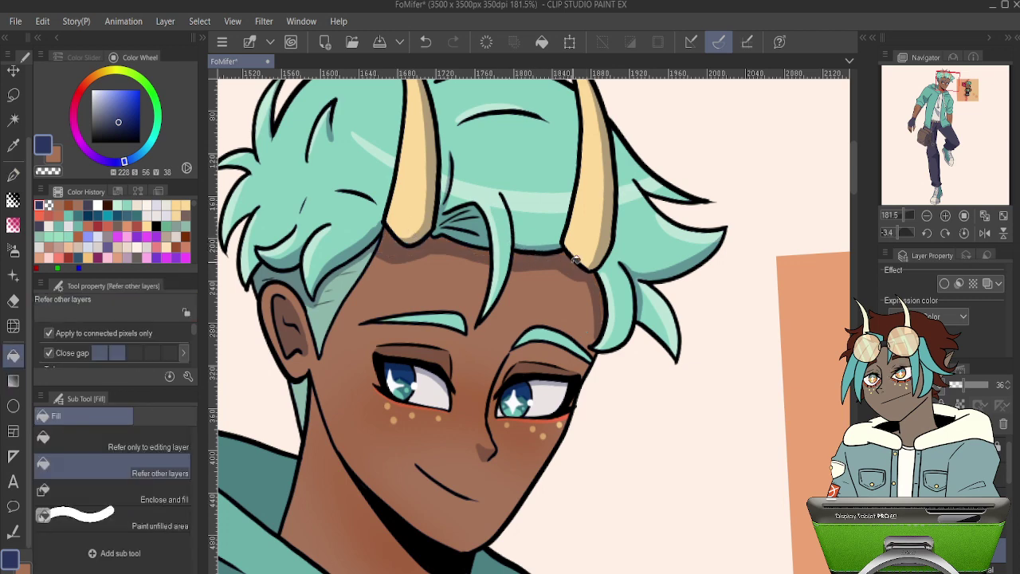
# - Shade the right edge of the face from beside the eye down to the chin with the Turnip pen
pyautogui.moveTo(599, 398); pyautogui.dragTo(624, 234)
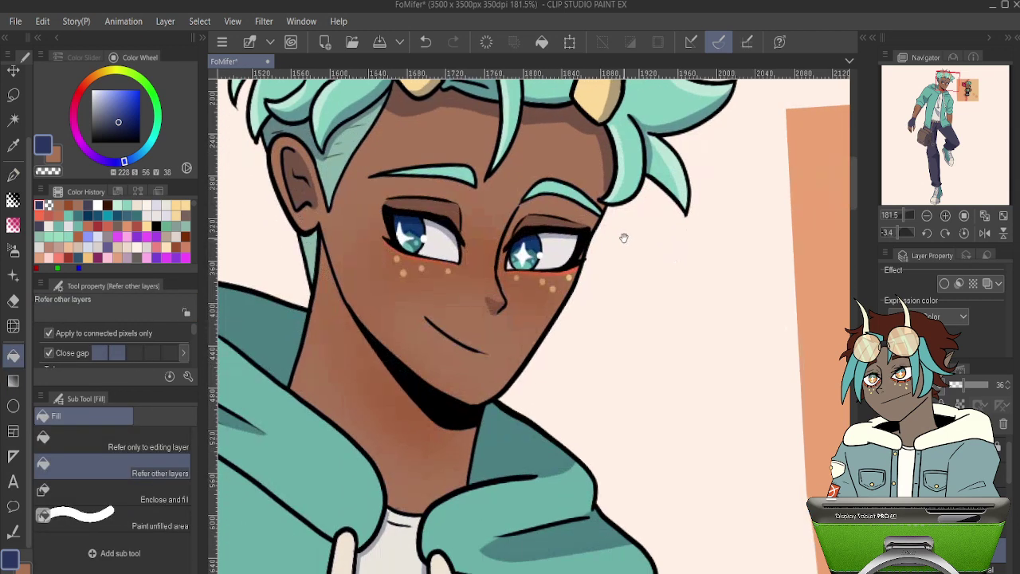
pyautogui.press('p')
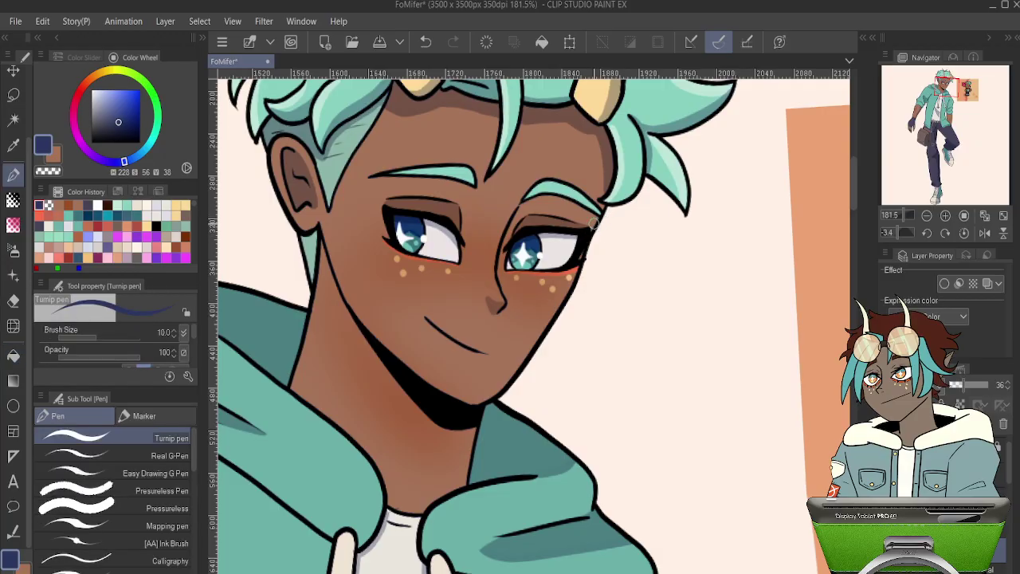
pyautogui.moveTo(585, 247)
pyautogui.mouseDown()
pyautogui.moveTo(550, 329)
pyautogui.moveTo(498, 396)
pyautogui.mouseUp()
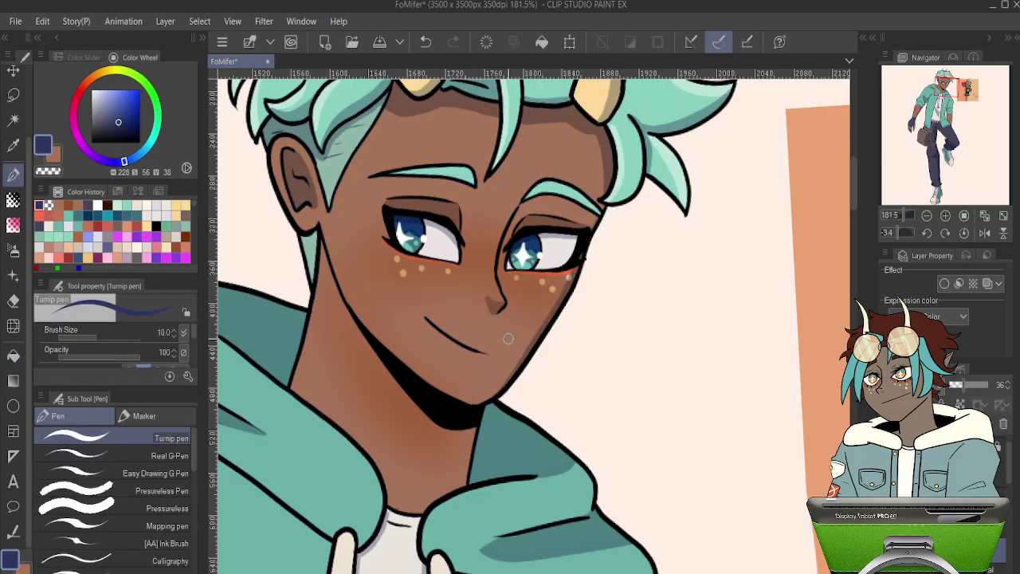
pyautogui.hotkey('ctrl', 'z')
pyautogui.moveTo(588, 241)
pyautogui.mouseDown()
pyautogui.moveTo(554, 313)
pyautogui.moveTo(482, 406)
pyautogui.mouseUp()
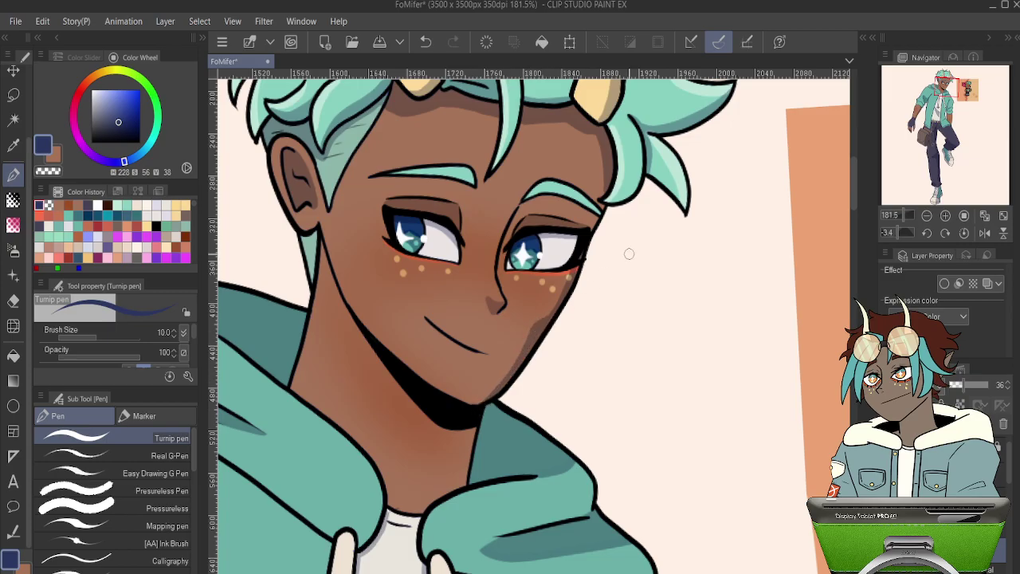
pyautogui.hotkey('ctrl', 'z')
pyautogui.moveTo(487, 395); pyautogui.dragTo(462, 404)
pyautogui.hotkey('ctrl', 'z')
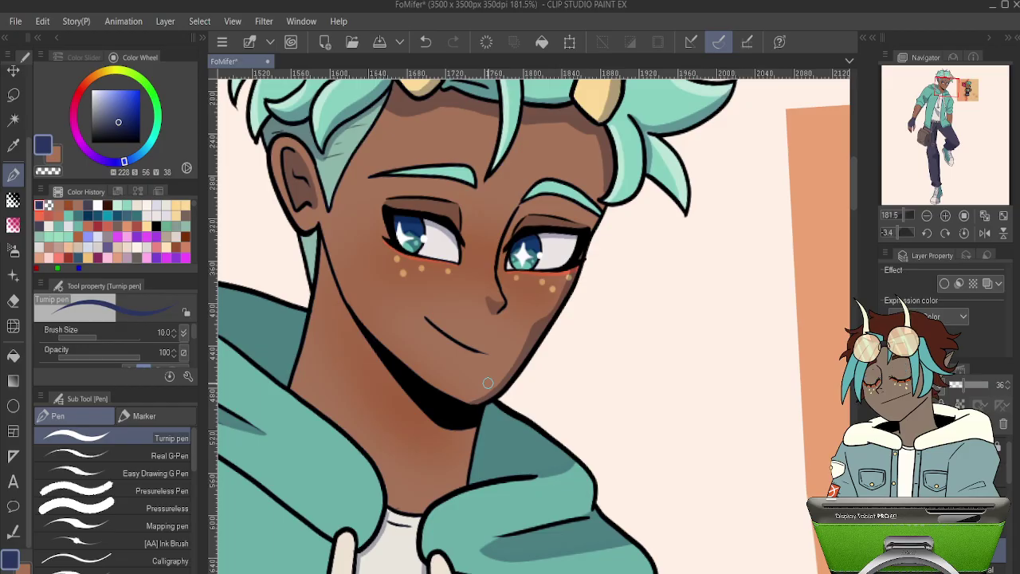
# - Draw a thin shadow line down the neck from below the ear towards the hood
pyautogui.moveTo(327, 253); pyautogui.dragTo(340, 384)
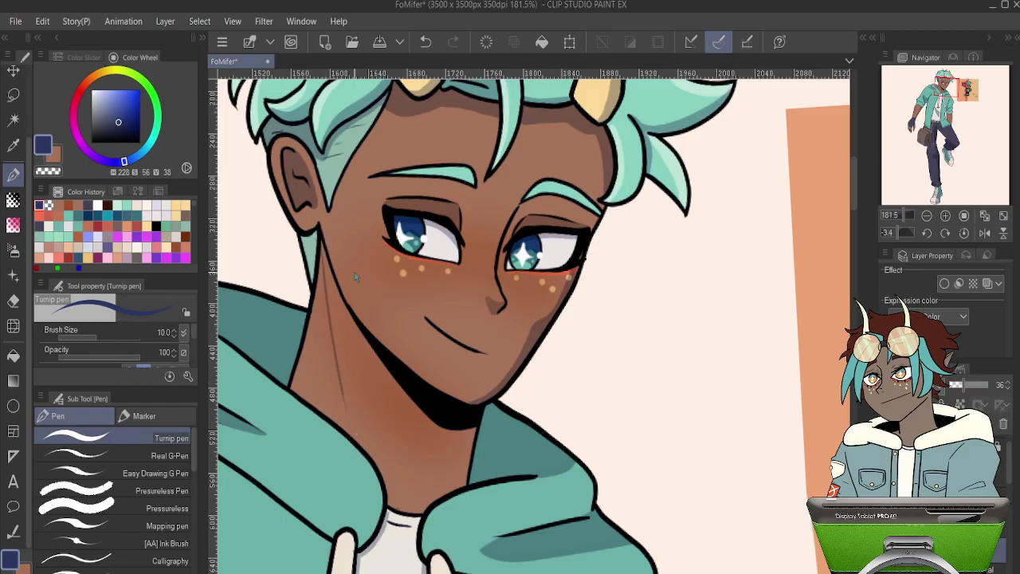
pyautogui.hotkey('ctrl', 'z')
pyautogui.moveTo(323, 263); pyautogui.dragTo(343, 428)
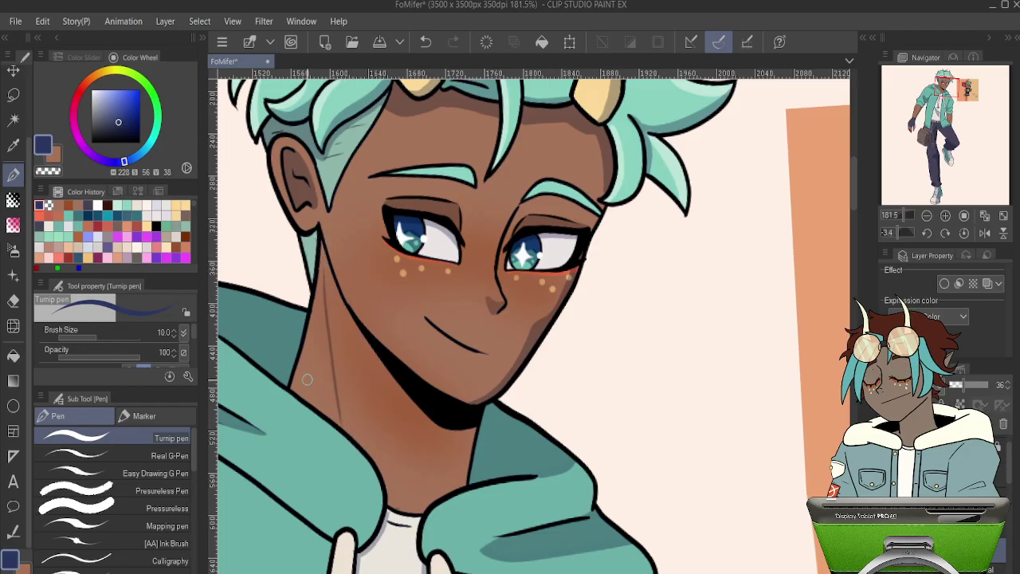
# - Shade the white shirt beside the left-hand drawstring, near the neckline
pyautogui.scroll(-5, 348, 329)
pyautogui.scroll(2, 352, 412)
pyautogui.scroll(3, 349, 404)
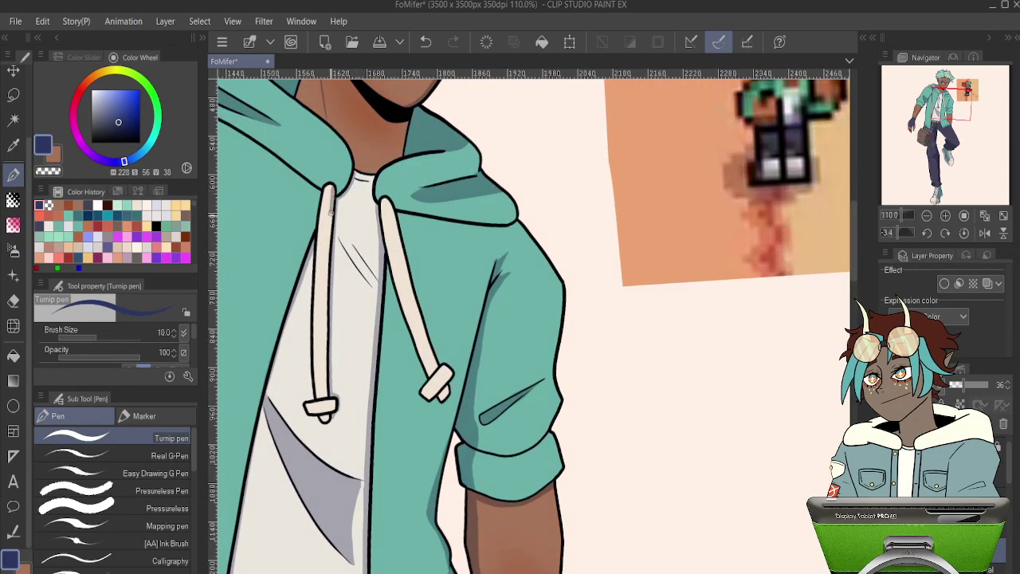
pyautogui.hotkey('ctrl', 'z')
pyautogui.moveTo(353, 163); pyautogui.dragTo(347, 181)
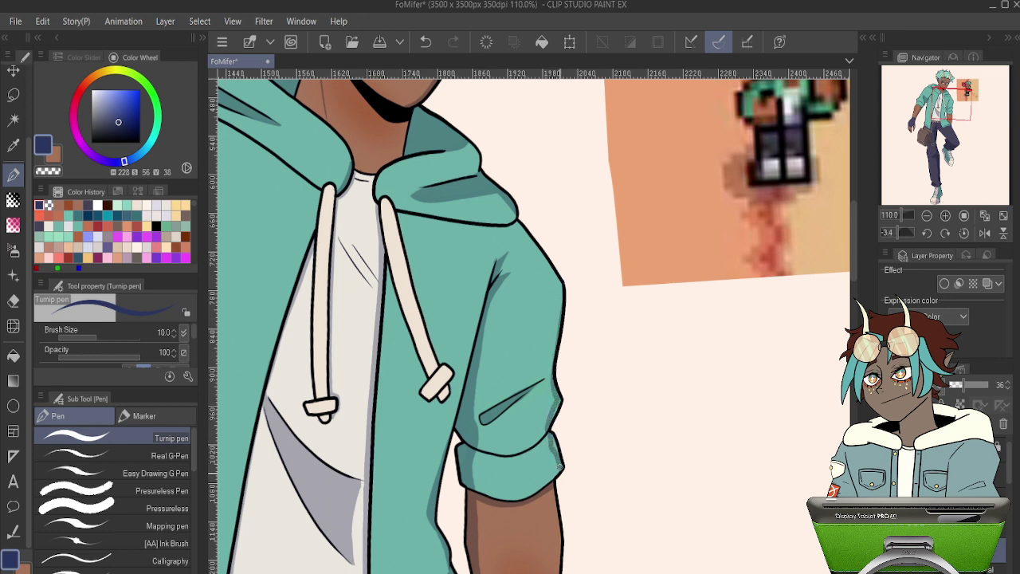
pyautogui.hotkey('ctrl', 'z')
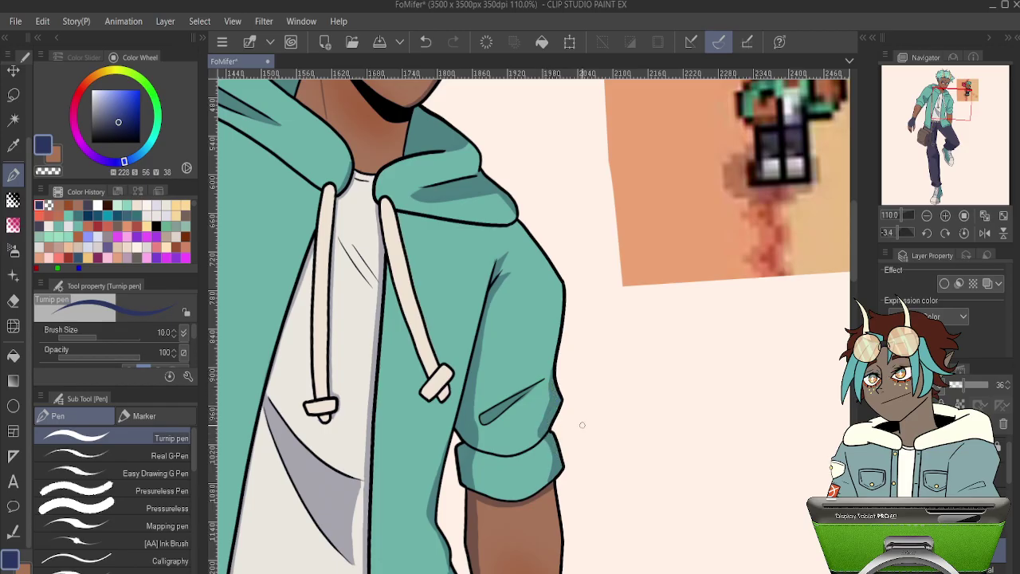
# - Inspect the shading on the hoodie, arms, trousers and bag, both up close and across the whole figure
pyautogui.scroll(-3, 581, 424)
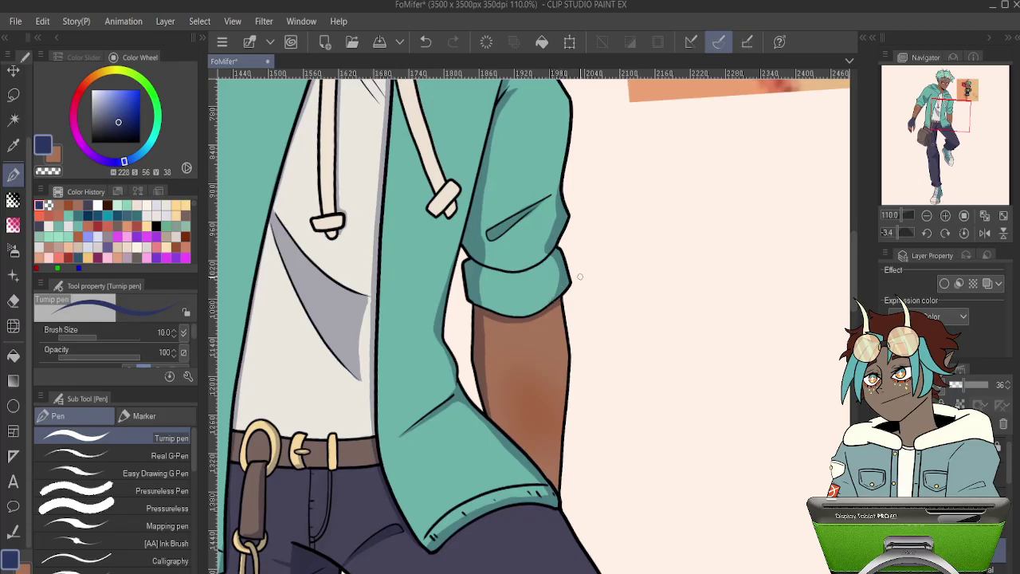
pyautogui.scroll(-6, 636, 223)
pyautogui.scroll(2, 545, 209)
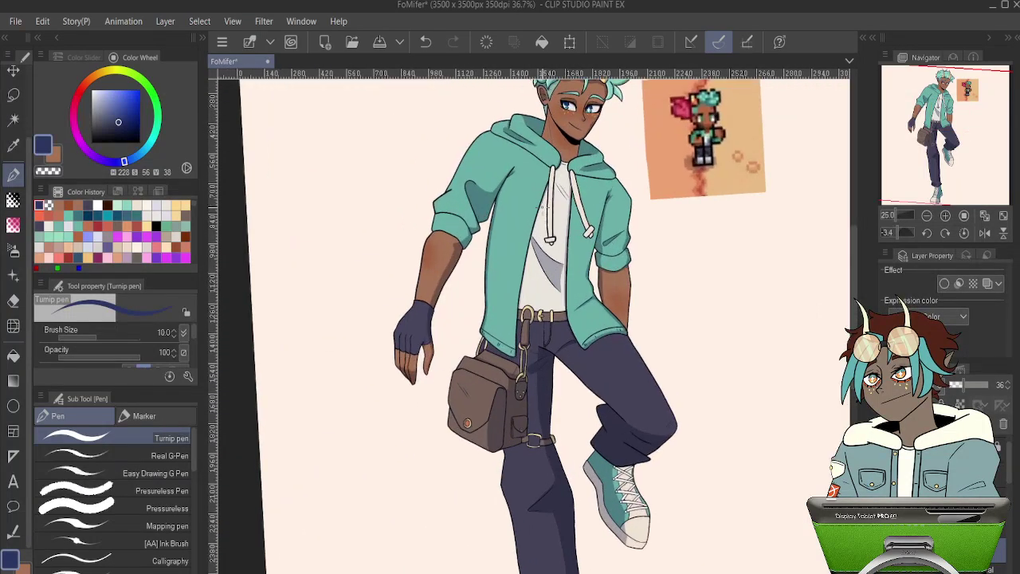
pyautogui.scroll(5, 544, 205)
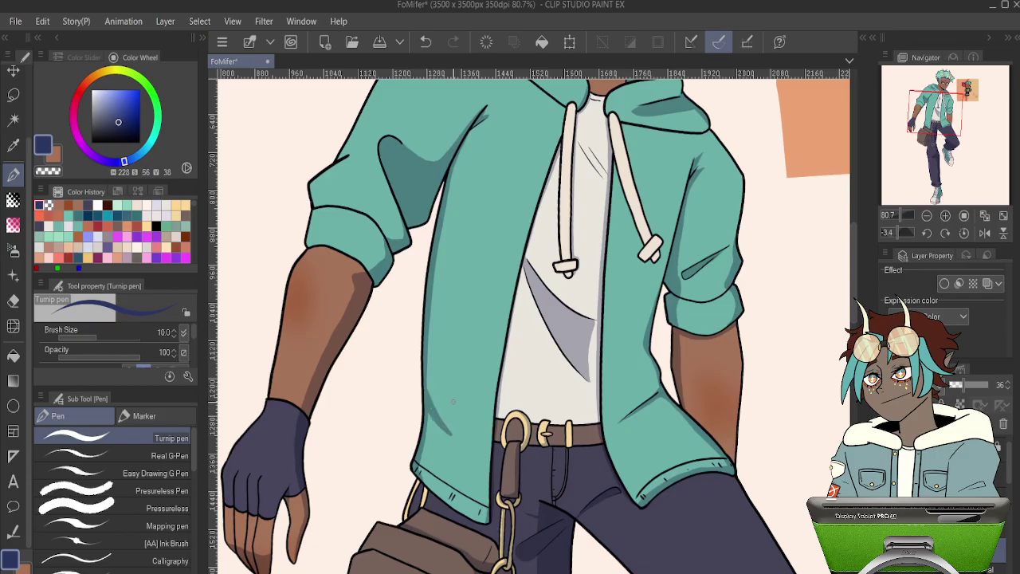
pyautogui.scroll(-8, 452, 401)
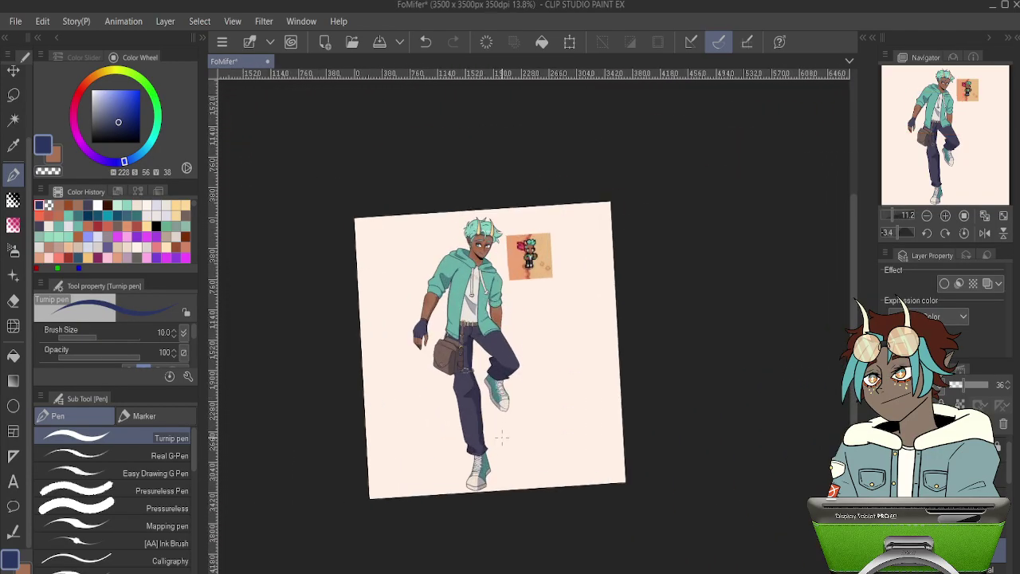
pyautogui.scroll(3, 502, 438)
pyautogui.scroll(10, 376, 293)
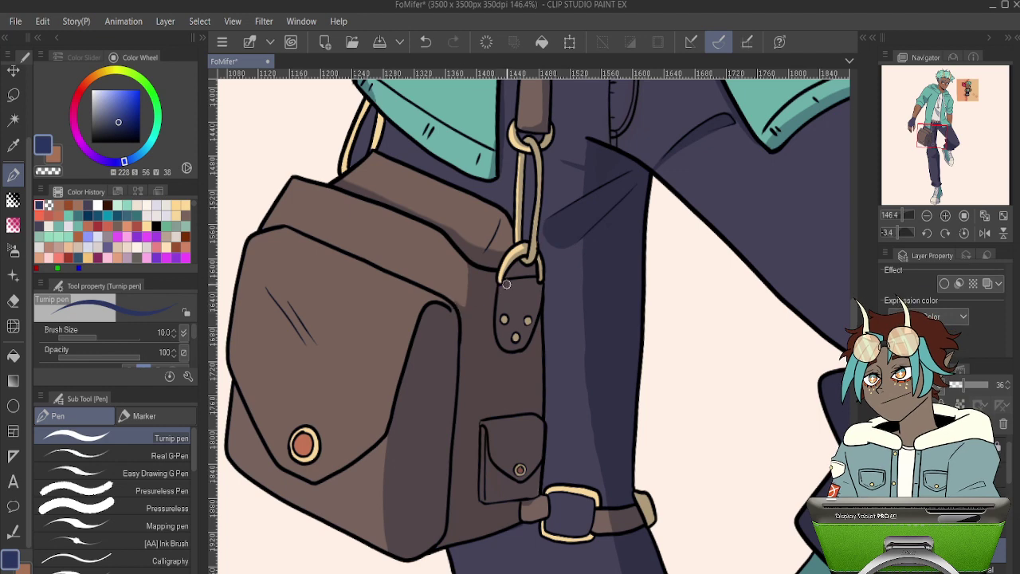
pyautogui.moveTo(505, 239); pyautogui.dragTo(503, 547)
pyautogui.scroll(-7, 467, 518)
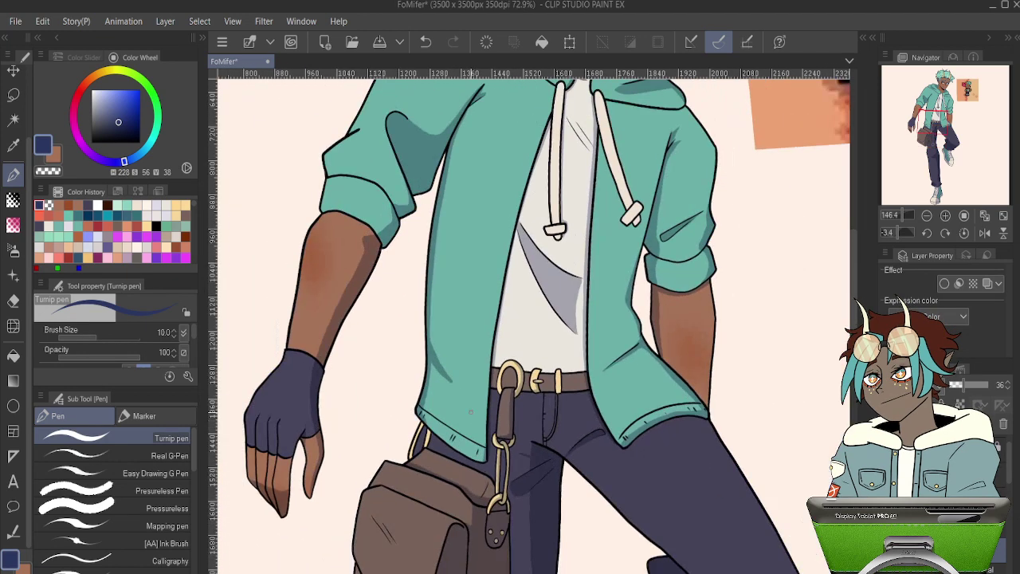
pyautogui.scroll(-2, 510, 279)
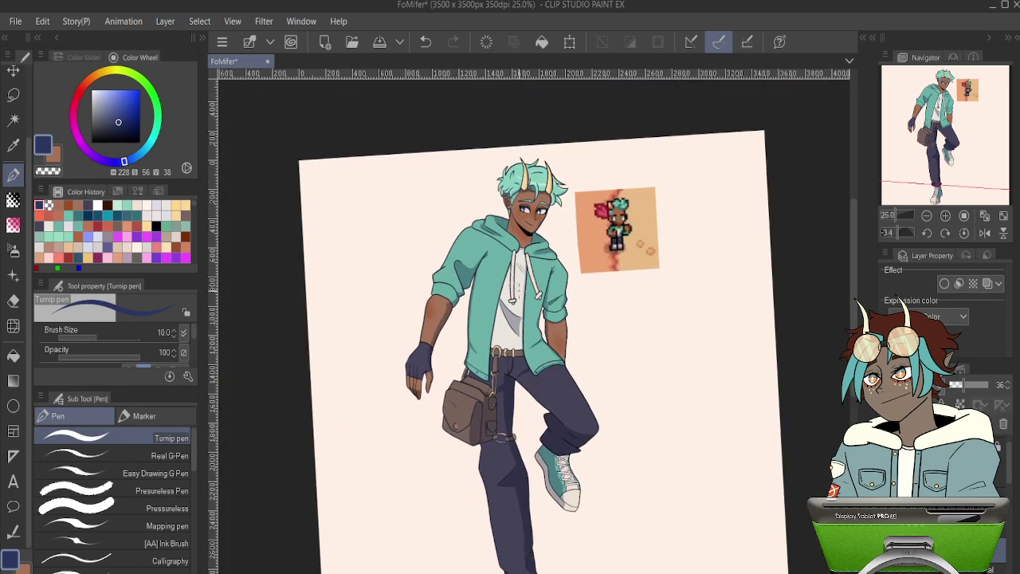
# - Reset the canvas rotation so the full figure stands upright
pyautogui.scroll(-1, 553, 309)
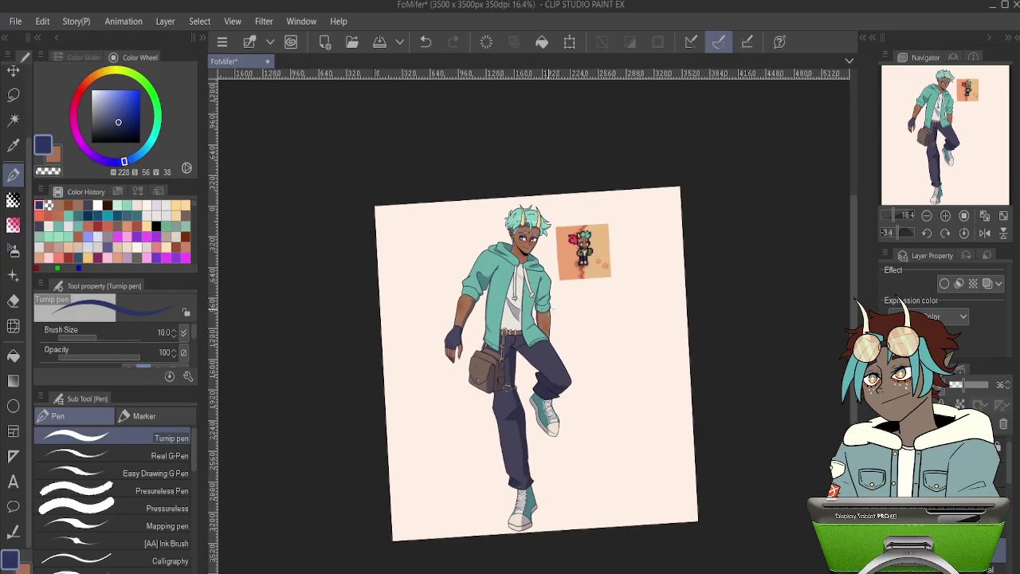
pyautogui.scroll(1, 553, 309)
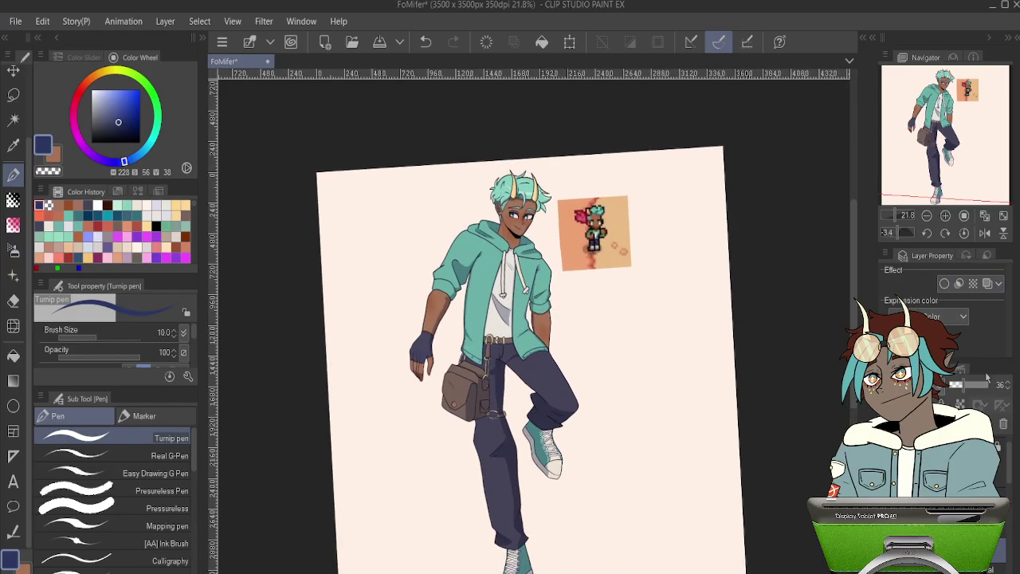
pyautogui.click(963, 233)
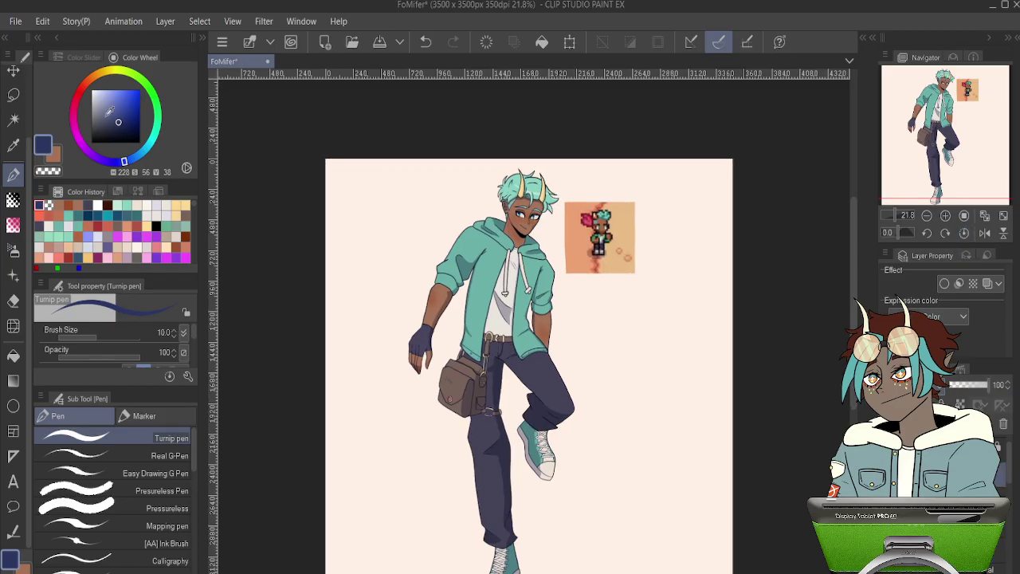
# - Draw fine black accent marks on the left-hand forearm with the Turnip pen at brush size 5
pyautogui.click(54, 156)
pyautogui.moveTo(101, 135); pyautogui.dragTo(90, 143)
pyautogui.scroll(2, 647, 379)
pyautogui.scroll(3, 637, 371)
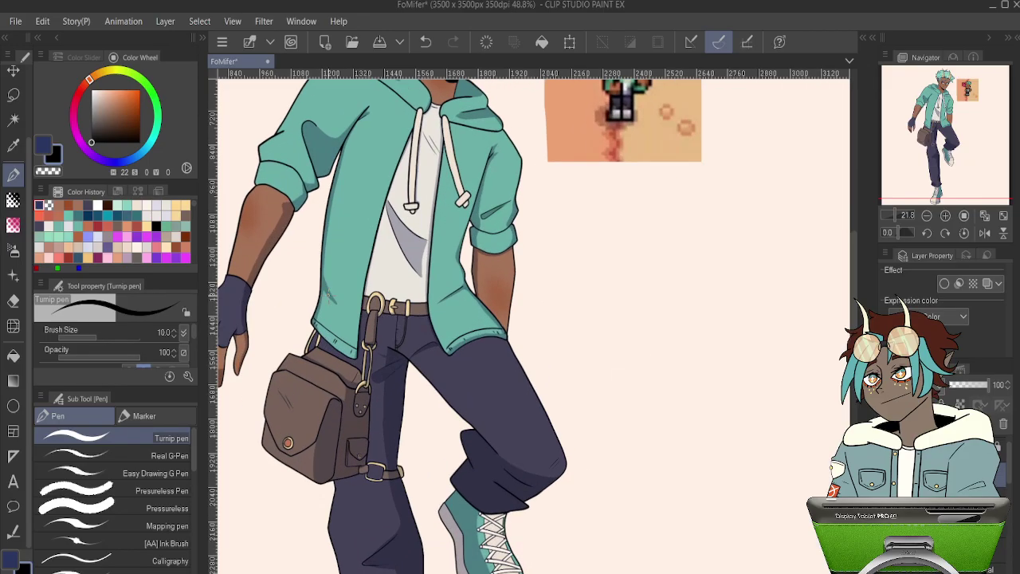
pyautogui.scroll(1, 415, 203)
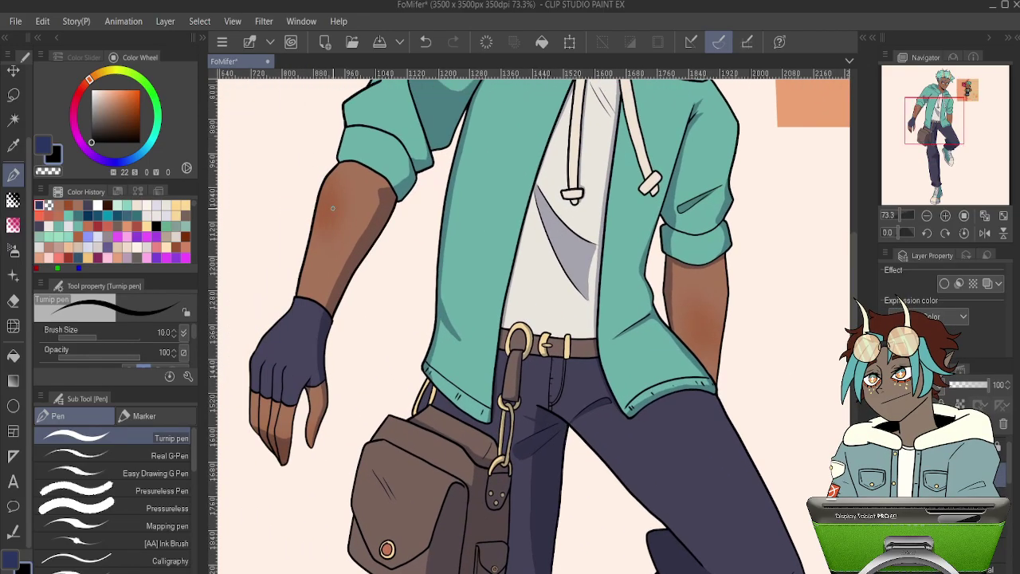
pyautogui.press('[')
pyautogui.press('[')
pyautogui.press('[')
pyautogui.press('[')
pyautogui.moveTo(336, 209)
pyautogui.mouseDown()
pyautogui.moveTo(329, 200)
pyautogui.moveTo(328, 212)
pyautogui.mouseUp()
pyautogui.hotkey('ctrl', 'z')
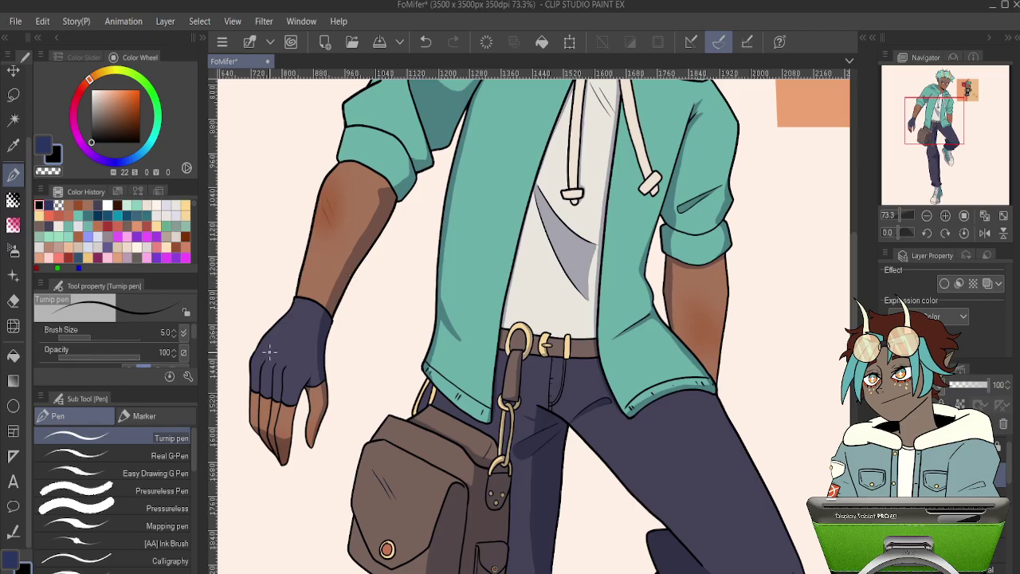
# - Add thin hatch marks to the right-hand forearm and the bent knee
pyautogui.moveTo(698, 197); pyautogui.dragTo(580, 188)
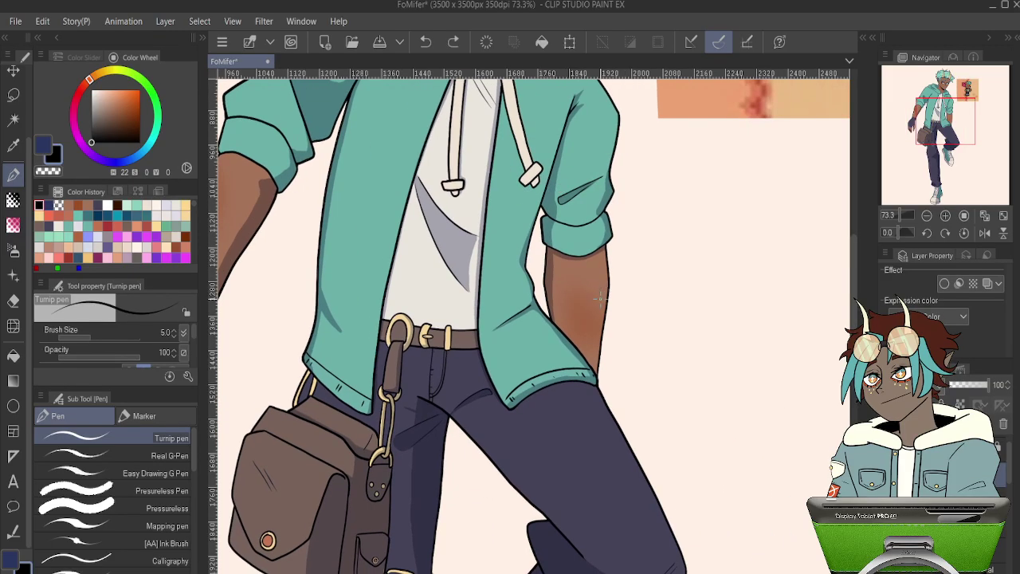
pyautogui.moveTo(589, 307); pyautogui.dragTo(552, 383)
pyautogui.moveTo(572, 195); pyautogui.dragTo(540, 488)
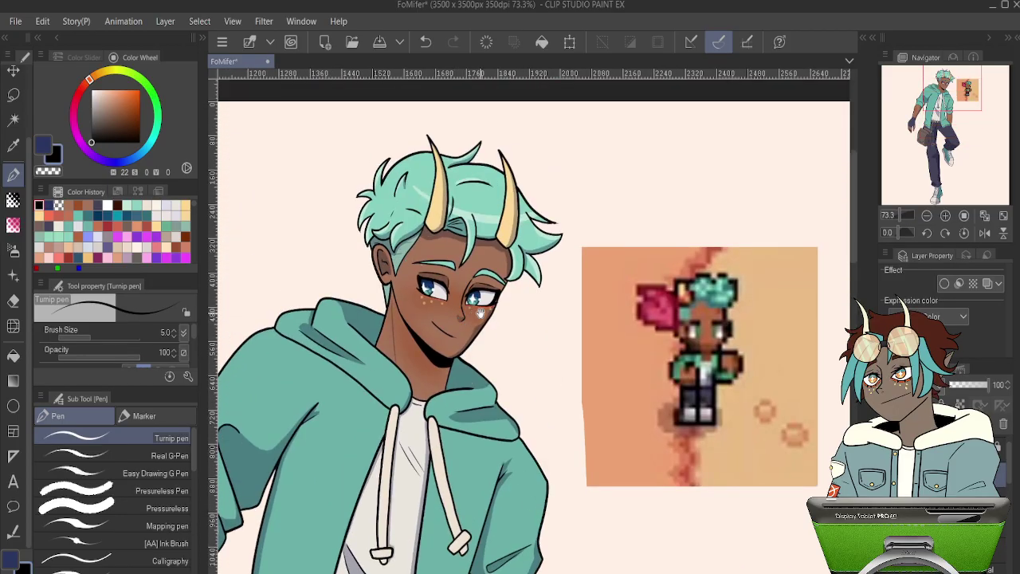
pyautogui.scroll(-8, 481, 312)
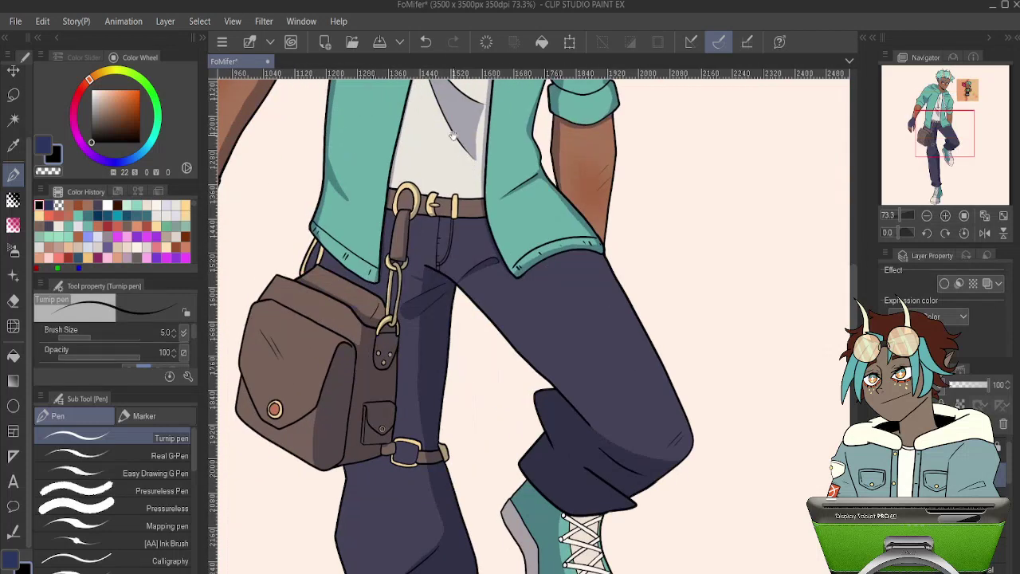
pyautogui.moveTo(481, 195); pyautogui.dragTo(440, 74)
pyautogui.moveTo(482, 198); pyautogui.dragTo(541, 527)
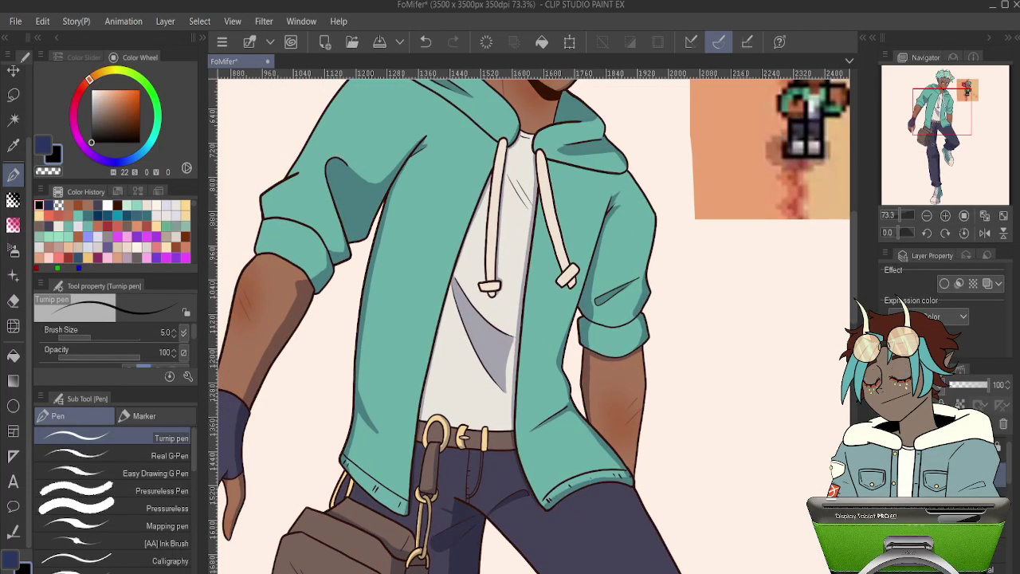
# - Examine the shading and accent lines across the whole figure and on the upper body
pyautogui.scroll(-3, 596, 405)
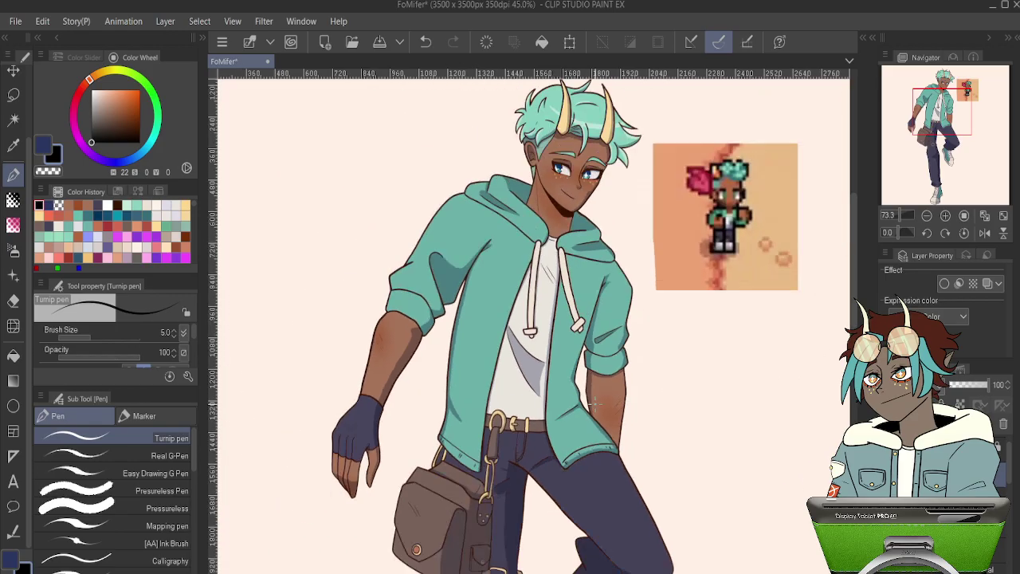
pyautogui.scroll(-2, 597, 403)
pyautogui.scroll(-3, 574, 398)
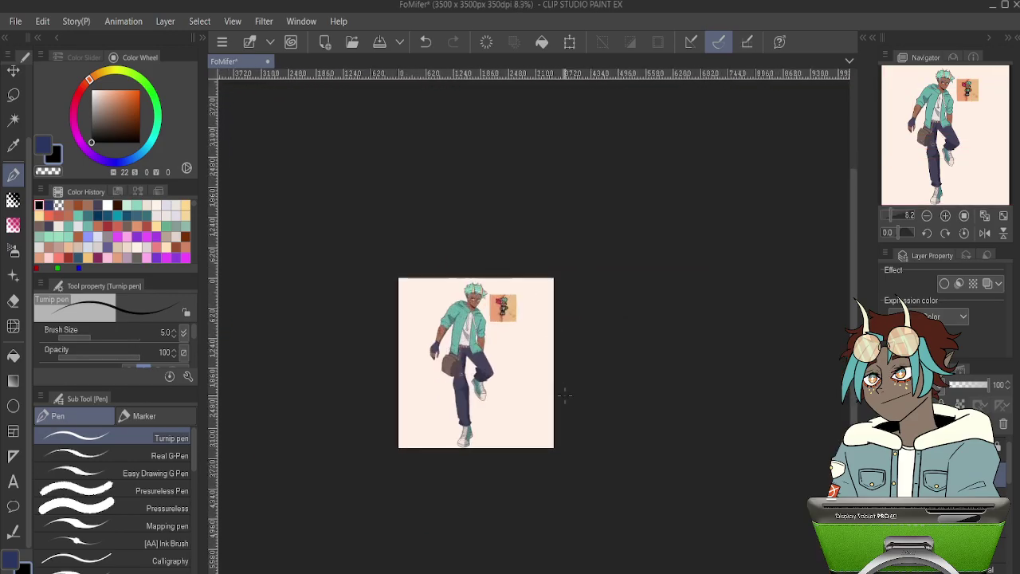
pyautogui.scroll(2, 564, 394)
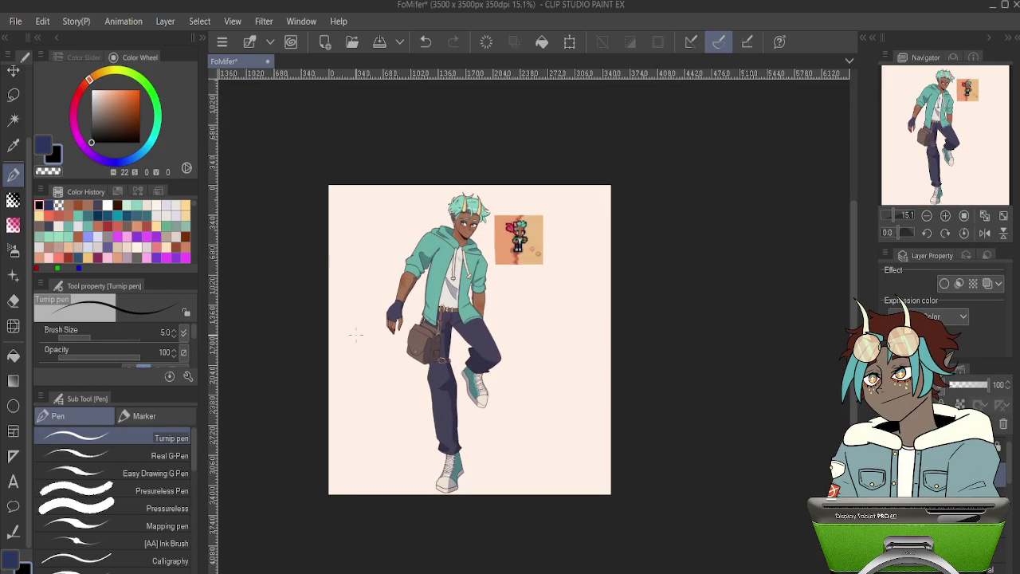
pyautogui.scroll(1, 390, 219)
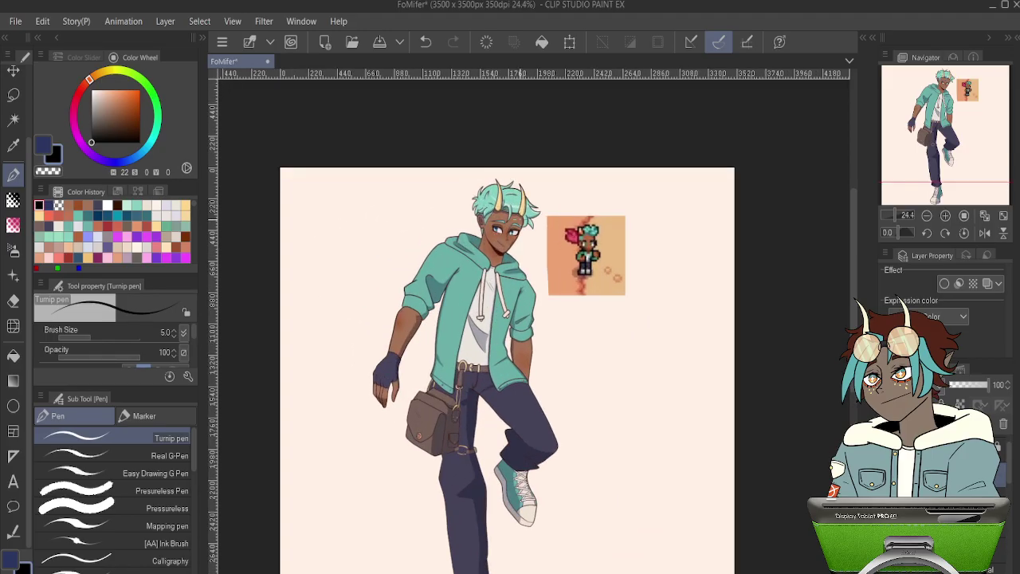
pyautogui.scroll(2, 539, 227)
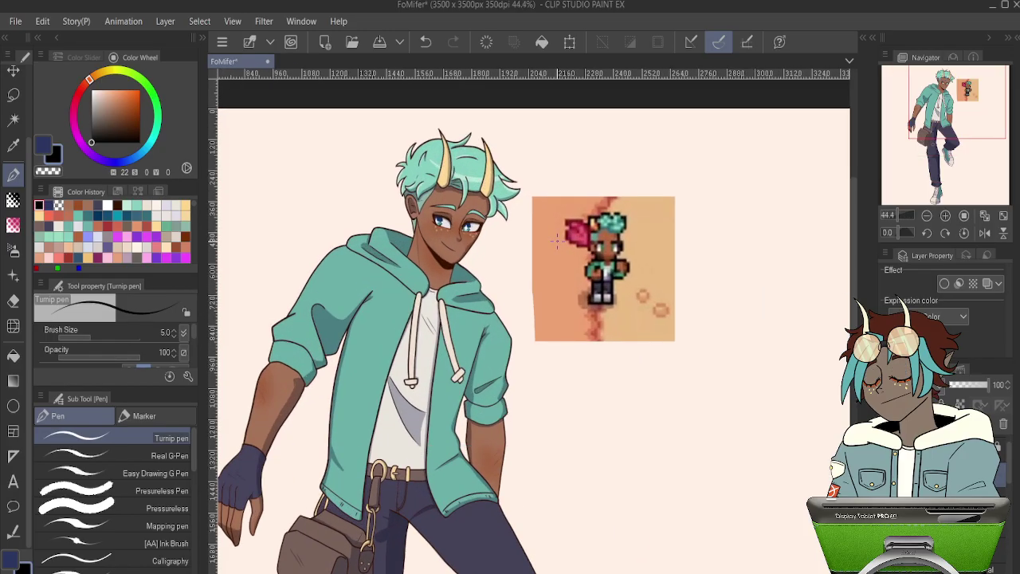
pyautogui.scroll(-1, 556, 240)
pyautogui.scroll(-2, 552, 240)
pyautogui.scroll(1, 539, 344)
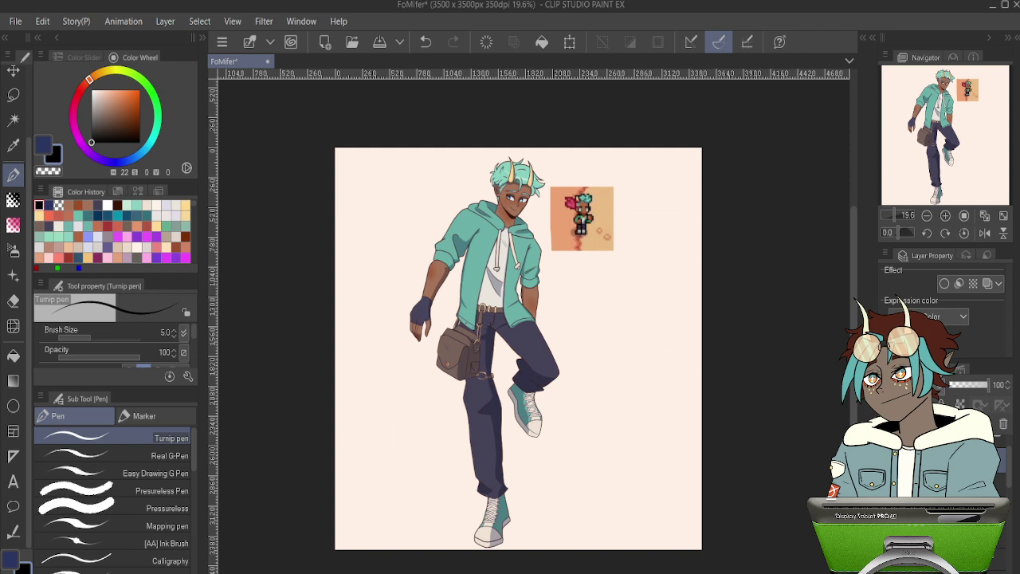
# - Toggle the selected layer's visibility repeatedly to compare its effect on the full figure
pyautogui.click(956, 536)
pyautogui.click(888, 536)
pyautogui.click(888, 536)
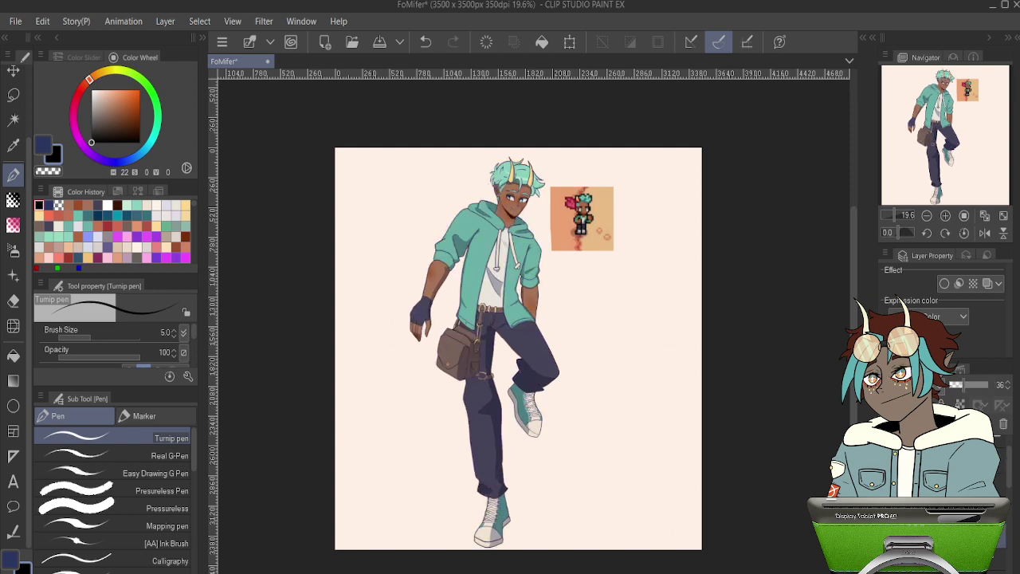
pyautogui.click(888, 535)
pyautogui.click(888, 536)
pyautogui.click(888, 536)
pyautogui.click(888, 536)
# - Apply a foreground-to-background gradient over the figure, from navy at the feet to orange (H 22, S 62, V 100) at the head
pyautogui.click(121, 90)
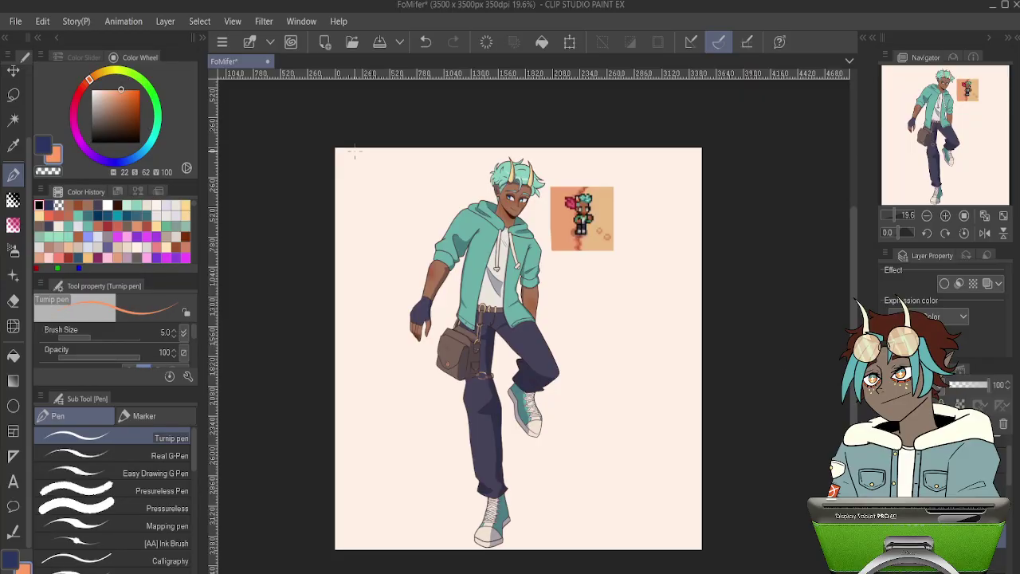
pyautogui.press('g')
pyautogui.press('g')
pyautogui.press('g')
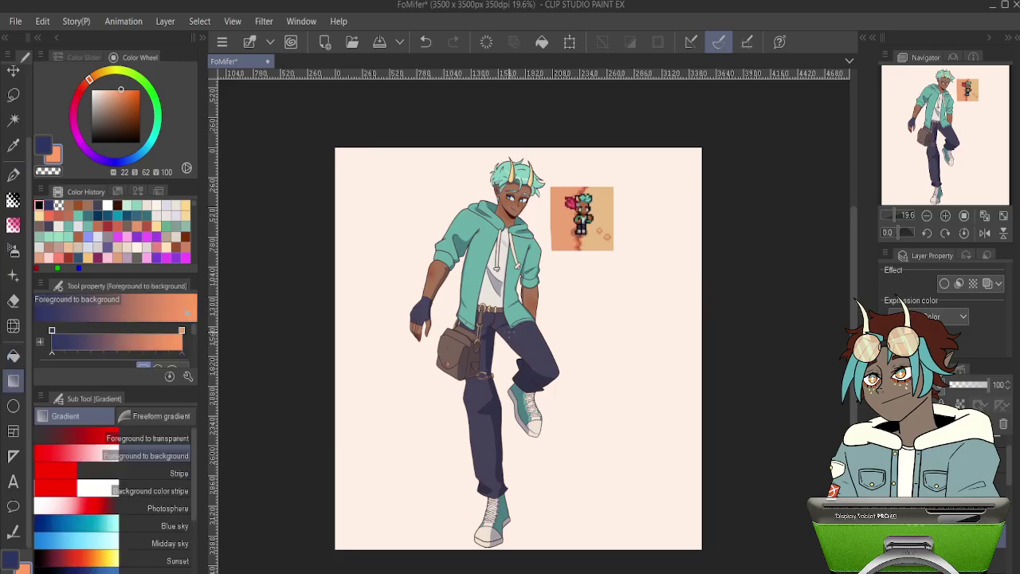
pyautogui.moveTo(508, 201); pyautogui.dragTo(495, 457)
pyautogui.hotkey('ctrl', 'z')
pyautogui.moveTo(503, 533); pyautogui.dragTo(509, 128)
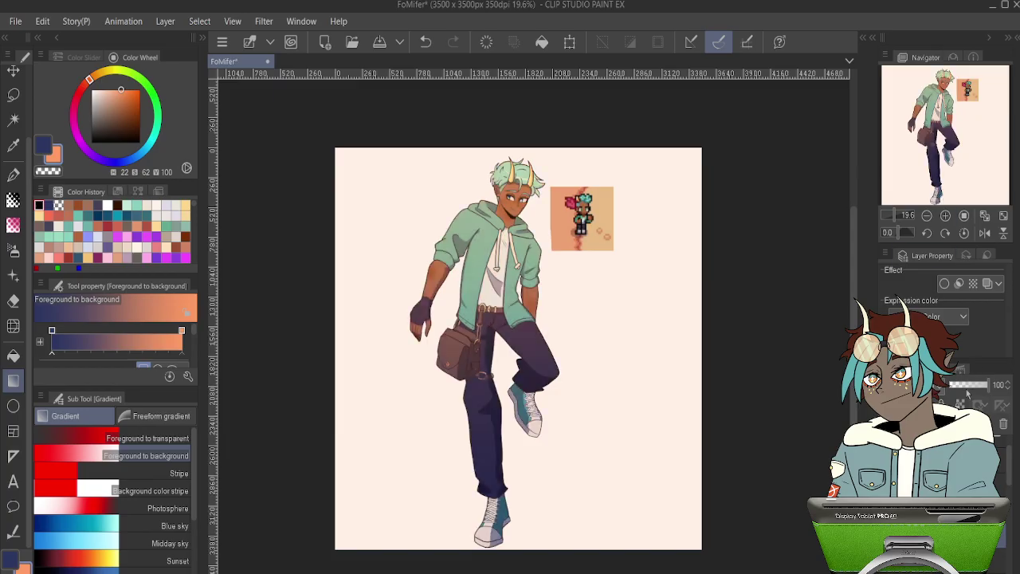
# - Try different blending modes on the gradient layer, set its opacity to 41, and hide the layer
pyautogui.moveTo(971, 384); pyautogui.dragTo(990, 385)
pyautogui.scroll(-5, 914, 385)
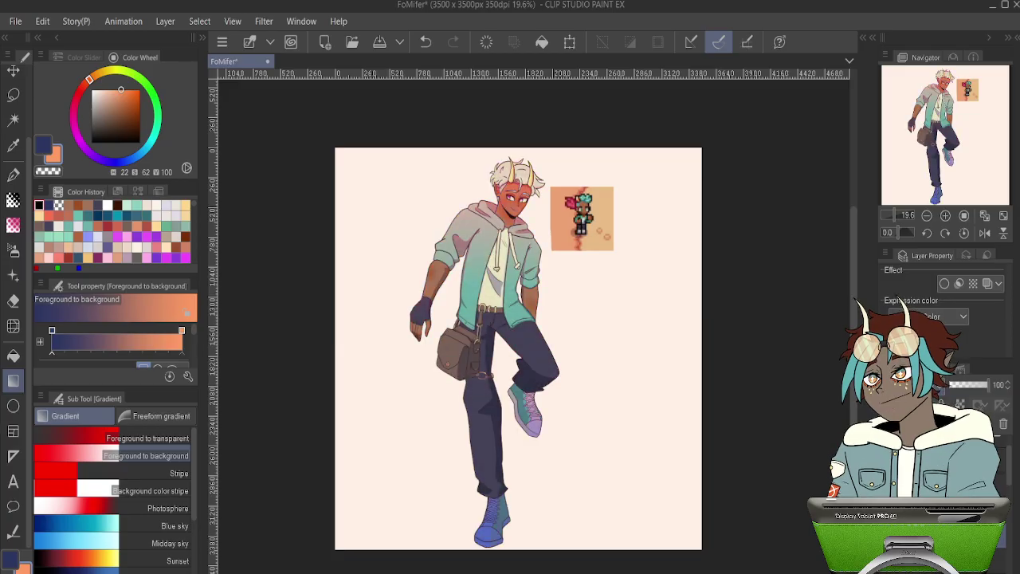
pyautogui.moveTo(973, 388); pyautogui.dragTo(965, 386)
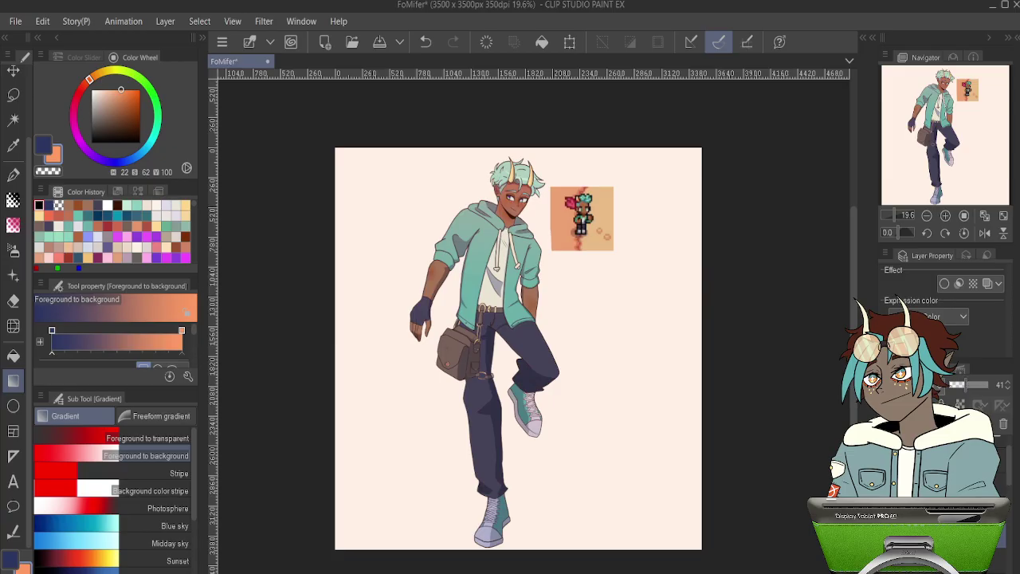
pyautogui.click(888, 535)
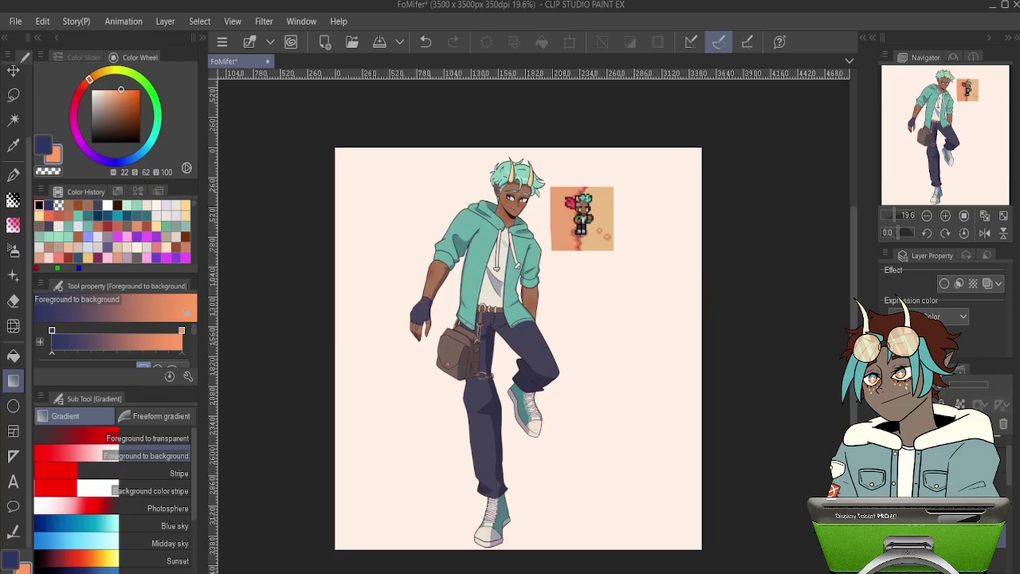
# - Draw orange dividing lines across the lower part of both horns, based on the horn colours in the pixel-art reference
pyautogui.scroll(-3, 941, 486)
pyautogui.click(940, 494)
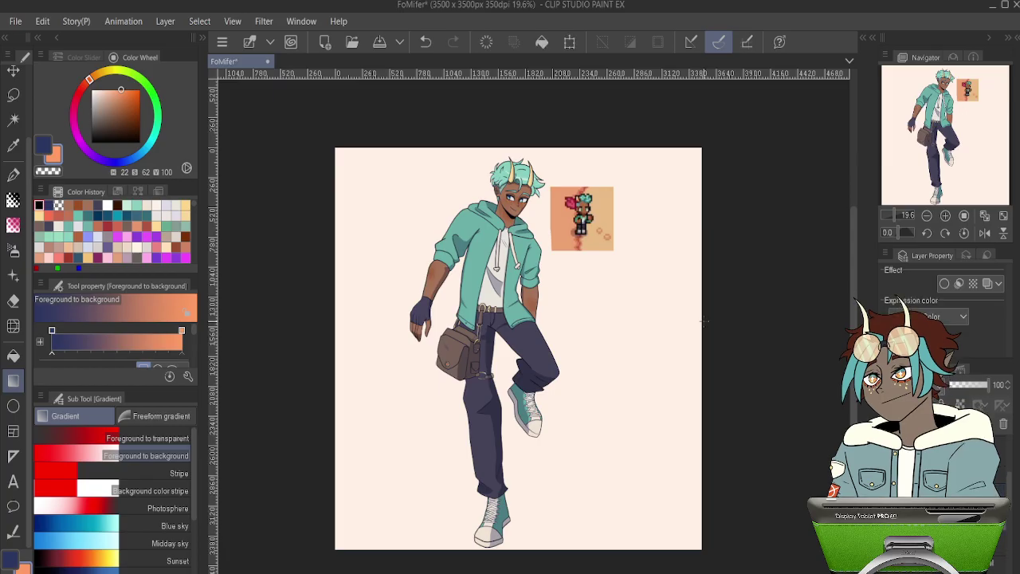
pyautogui.scroll(5, 594, 255)
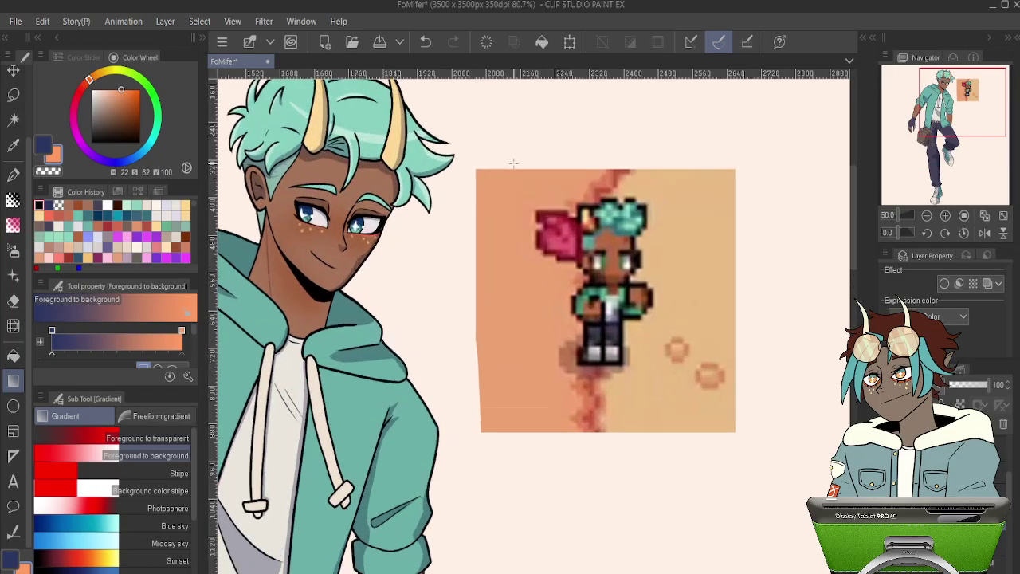
pyautogui.scroll(3, 513, 164)
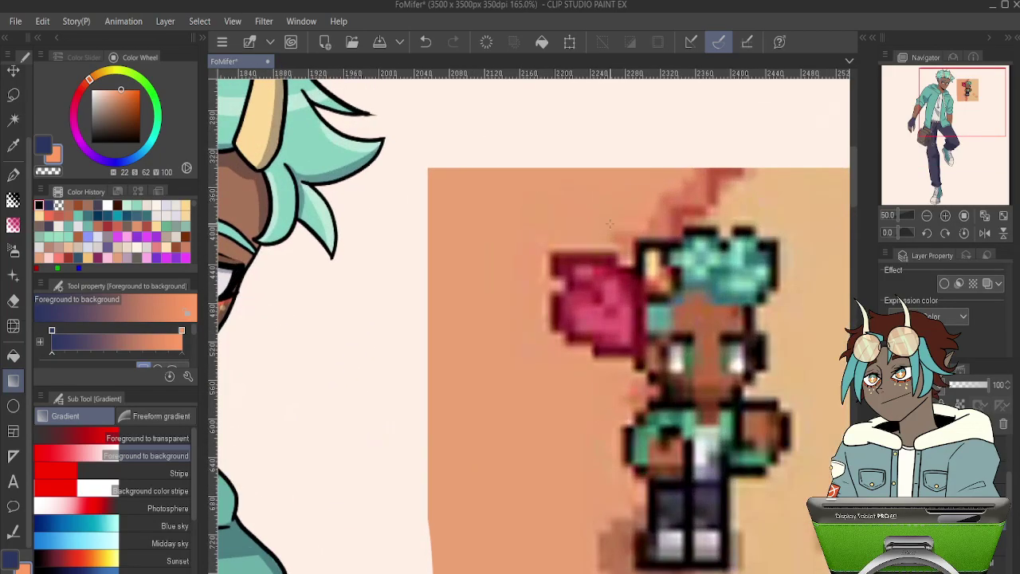
pyautogui.keyDown('alt'); pyautogui.click(656, 278); pyautogui.keyUp('alt')
pyautogui.scroll(-5, 654, 276)
pyautogui.scroll(4, 434, 173)
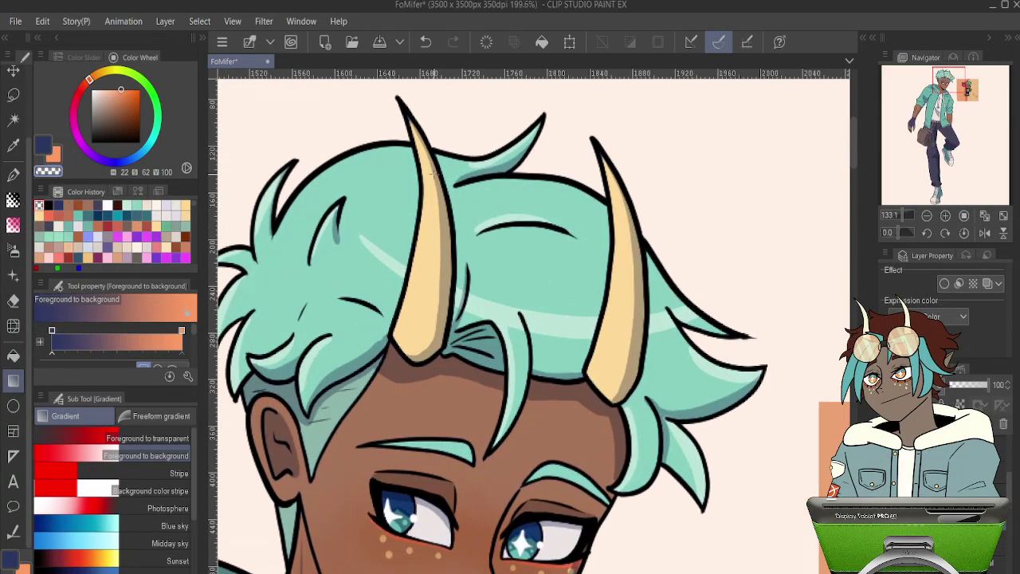
pyautogui.press('p')
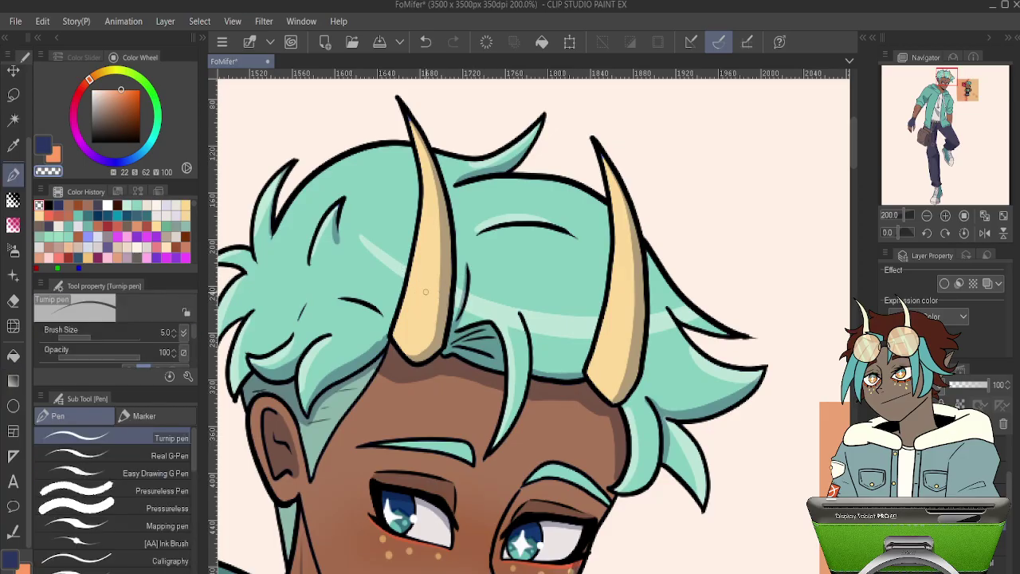
pyautogui.click(25, 568)
pyautogui.moveTo(416, 308)
pyautogui.mouseDown()
pyautogui.moveTo(437, 287)
pyautogui.moveTo(421, 309)
pyautogui.moveTo(446, 316)
pyautogui.mouseUp()
pyautogui.hotkey('ctrl', 'z')
pyautogui.moveTo(606, 339); pyautogui.dragTo(643, 343)
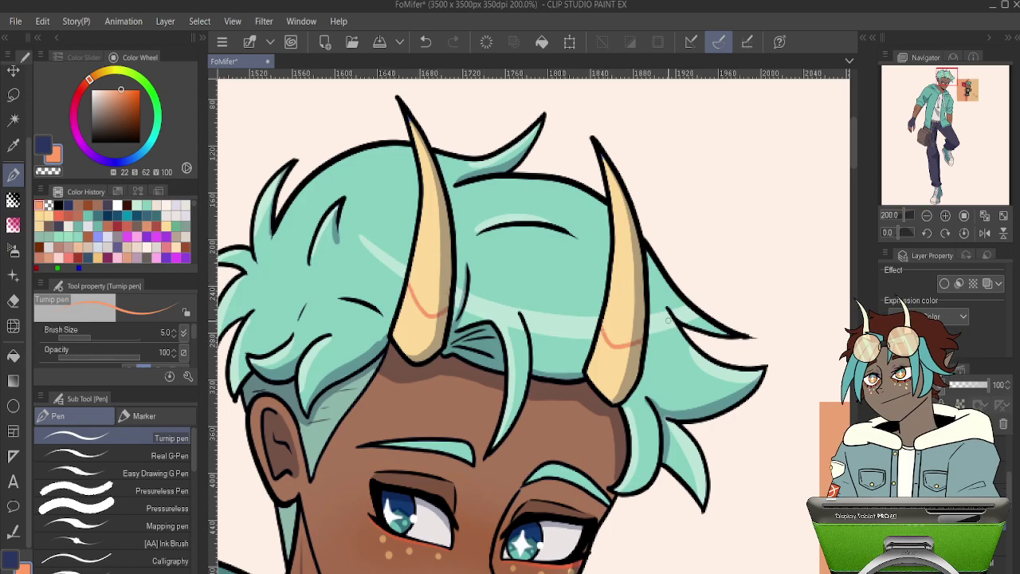
# - Hide the shading and fill both horn bases below the dividing lines with orange, using the fill that refers to other layers
pyautogui.press('g')
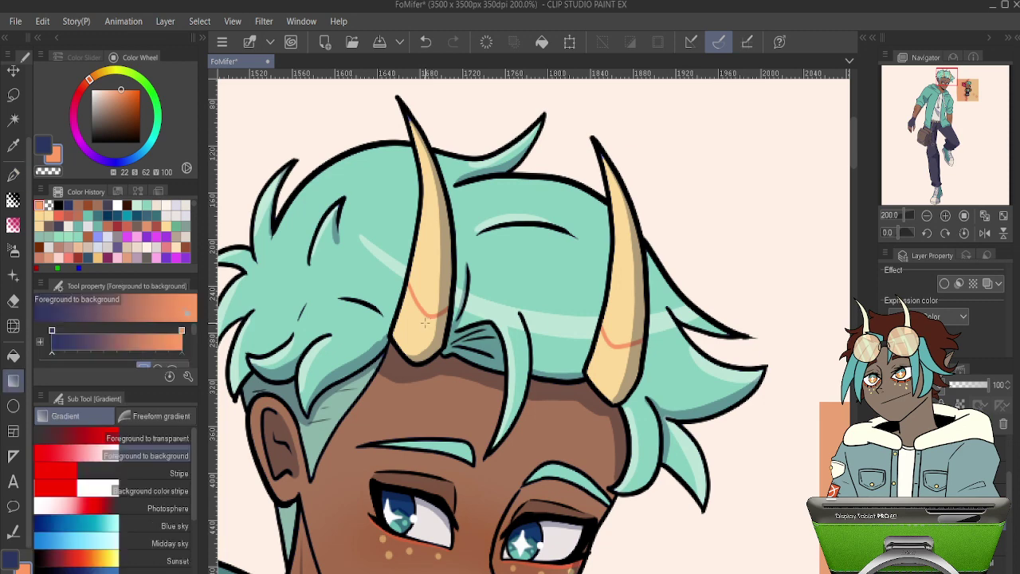
pyautogui.click(439, 327)
pyautogui.hotkey('ctrl', 'z')
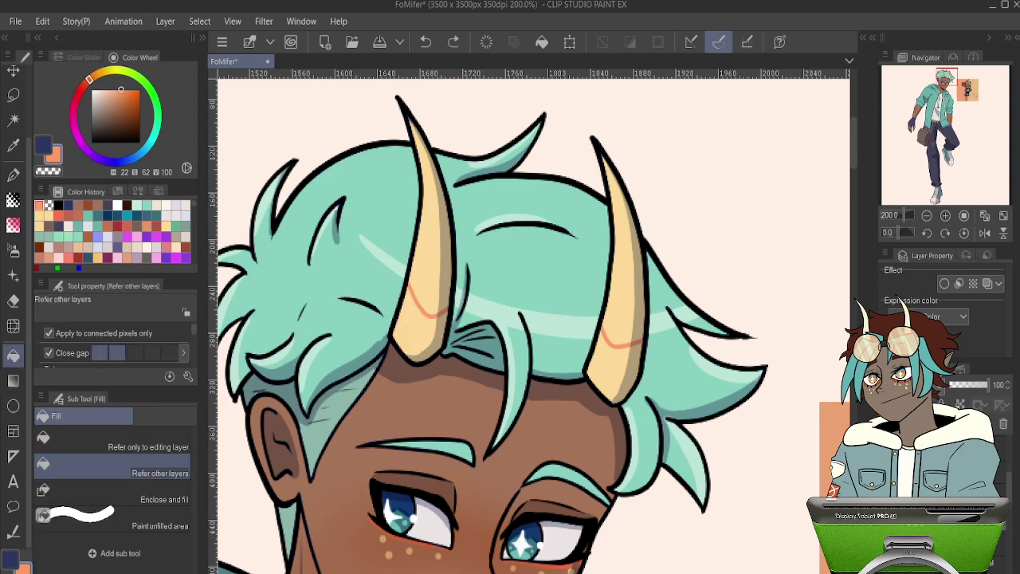
pyautogui.click(888, 475)
pyautogui.click(433, 328)
pyautogui.click(624, 356)
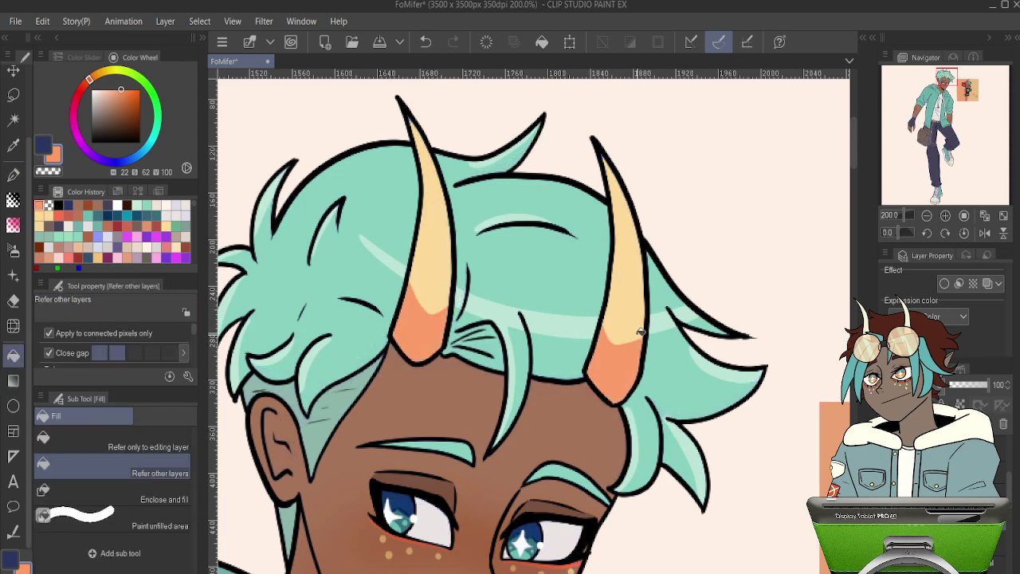
# - Refine the orange edges on the horns so they taper up the sides, and compare them with the pixel-art reference
pyautogui.press('p')
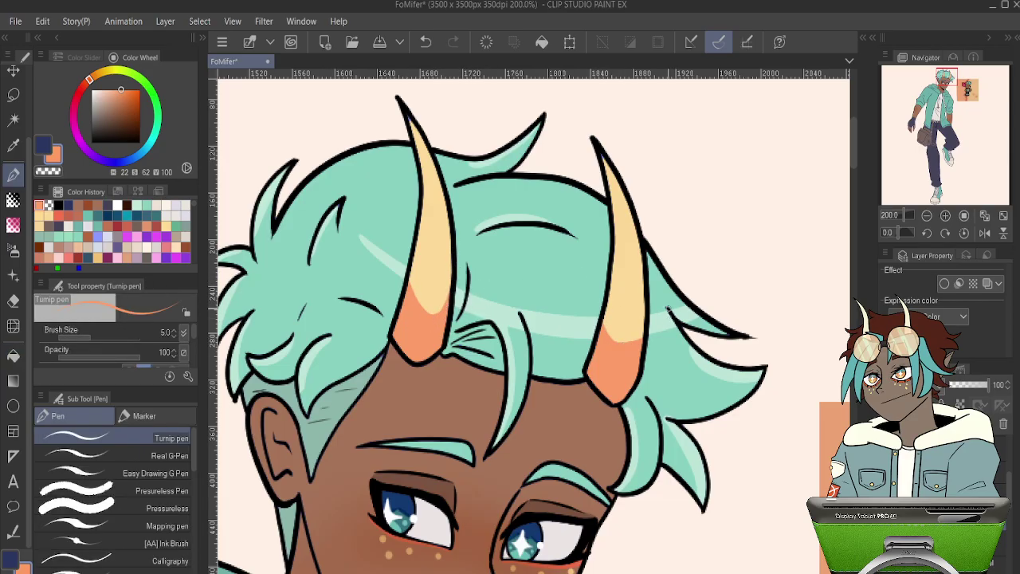
pyautogui.hotkey('ctrl', 'z')
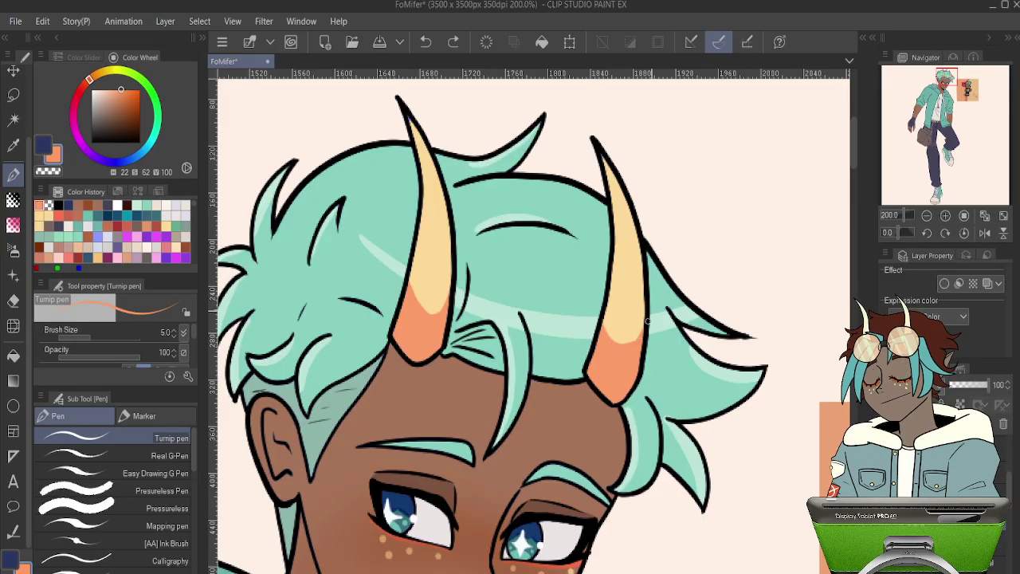
pyautogui.hotkey('ctrl', 'y')
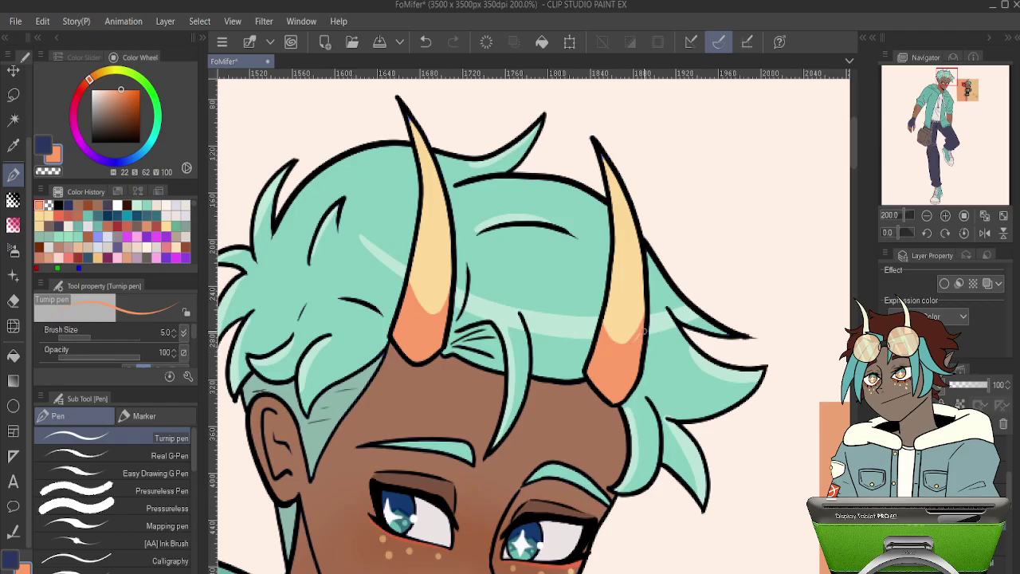
pyautogui.scroll(-5, 640, 324)
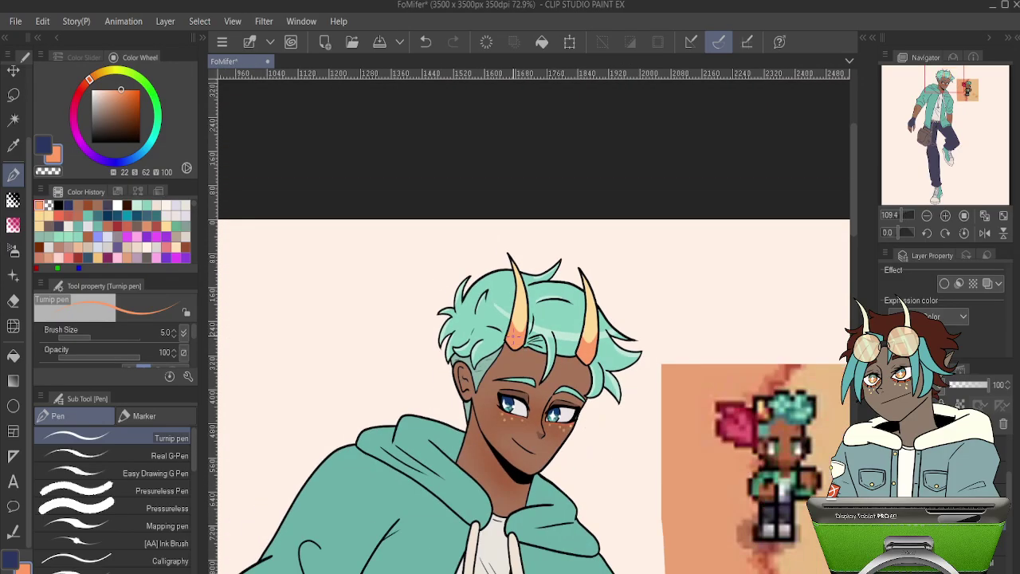
pyautogui.scroll(6, 600, 348)
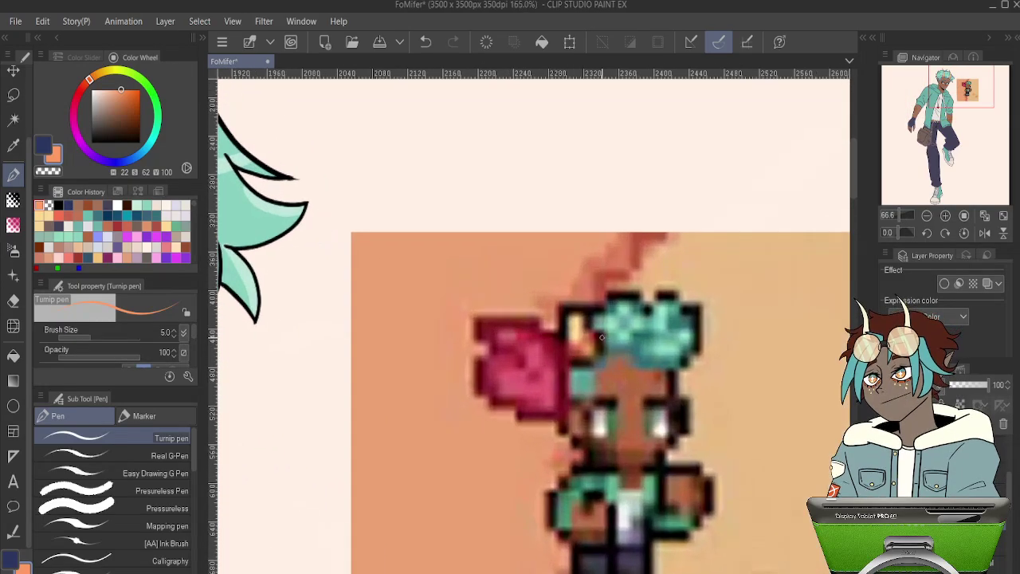
pyautogui.scroll(-2, 594, 330)
pyautogui.scroll(4, 594, 333)
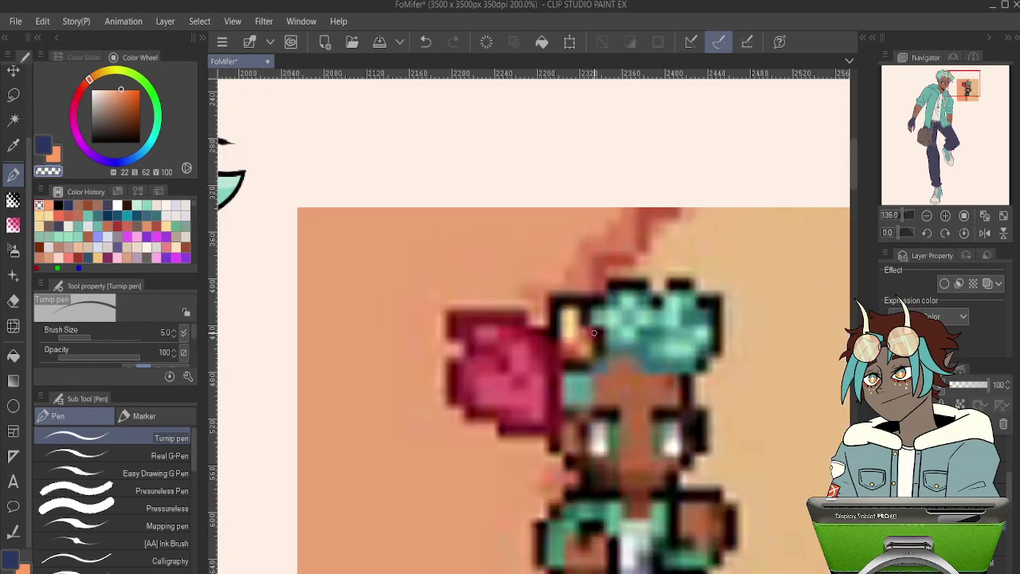
# - Sample the dark red beside the horn in the pixel-art reference, using the eyedropper mode that takes the displayed colour
pyautogui.press('i')
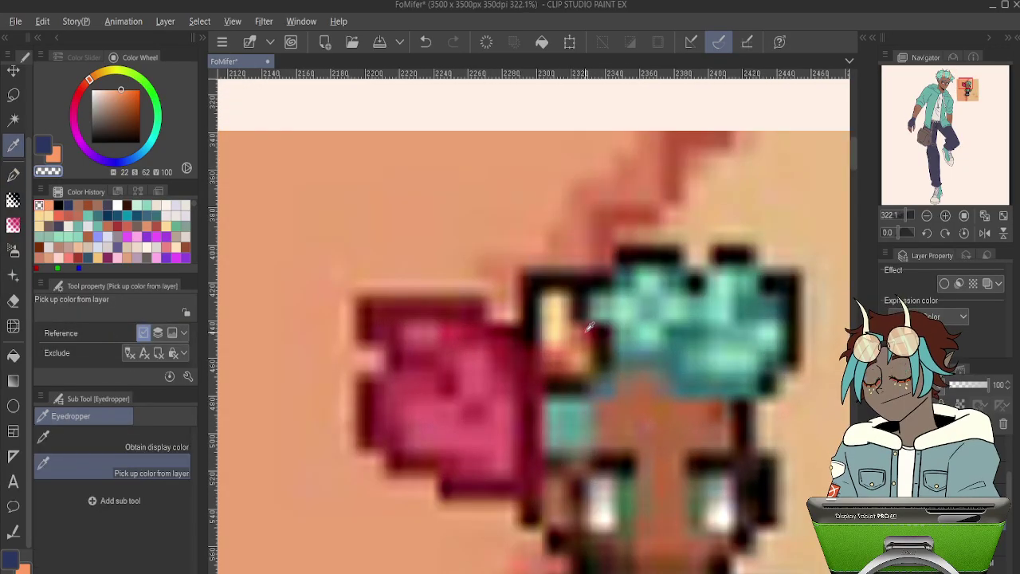
pyautogui.click(150, 435)
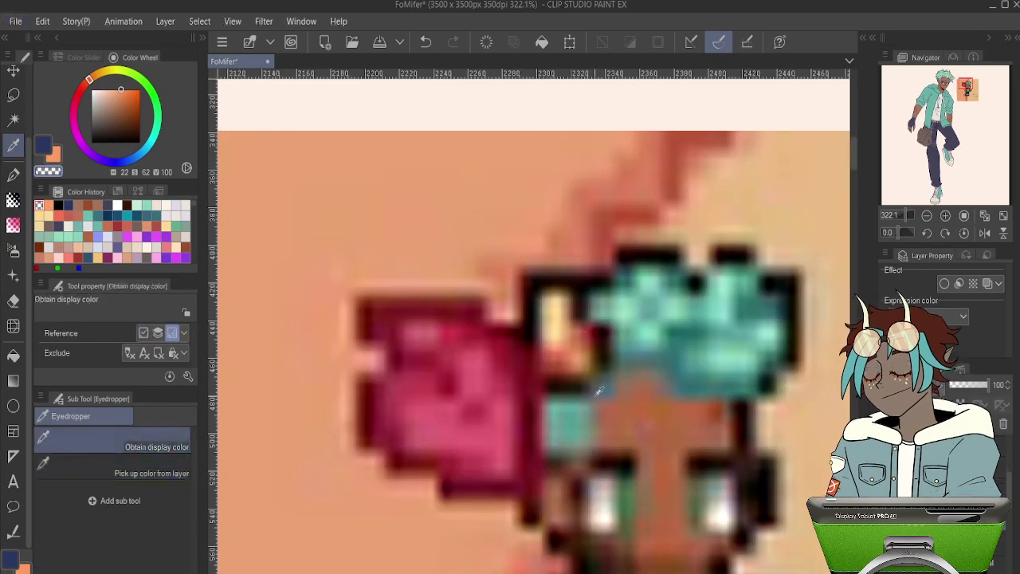
pyautogui.click(592, 327)
pyautogui.scroll(-5, 590, 323)
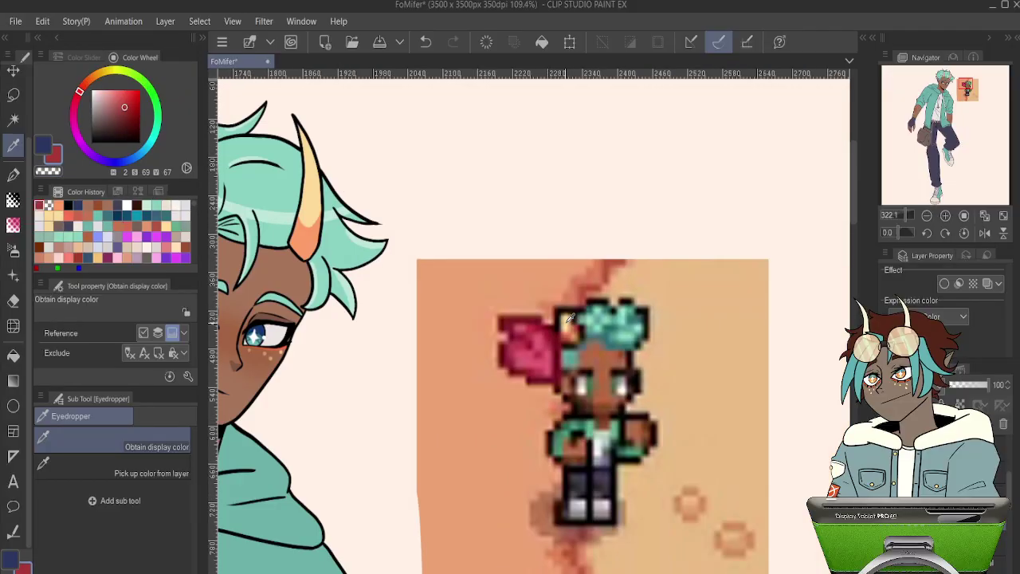
# - Draw a dark red pen line along the curved border between the yellow and orange areas of the horn on the character's parted-hair side
pyautogui.scroll(2, 361, 236)
pyautogui.scroll(3, 363, 239)
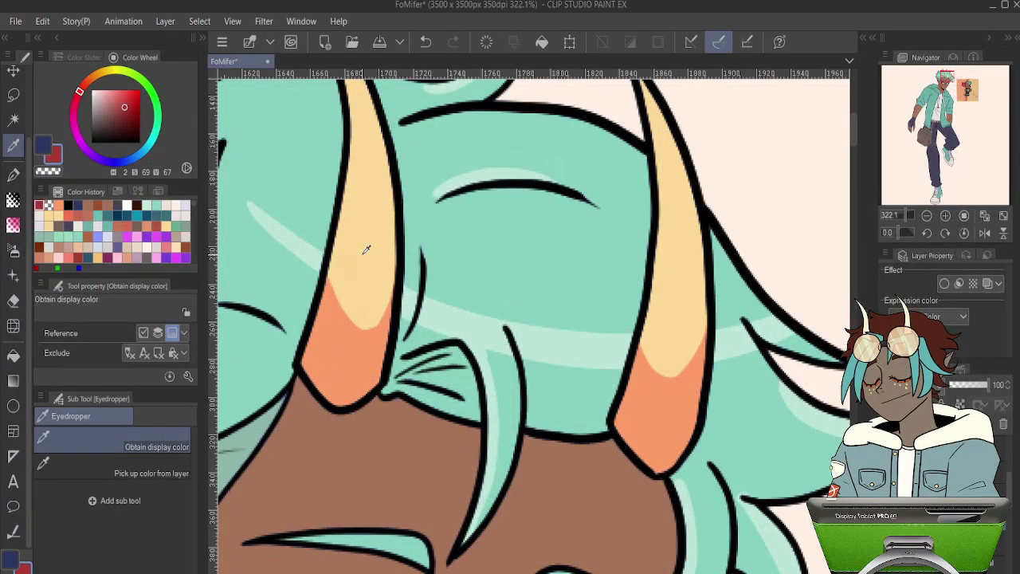
pyautogui.press('p')
pyautogui.scroll(2, 360, 248)
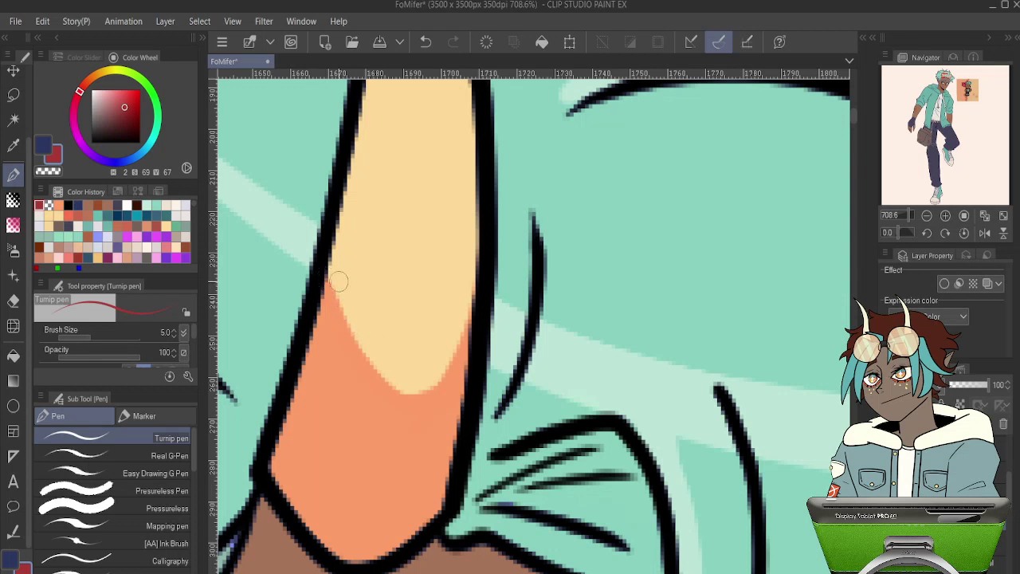
pyautogui.moveTo(327, 277)
pyautogui.mouseDown()
pyautogui.moveTo(366, 359)
pyautogui.moveTo(414, 395)
pyautogui.mouseUp()
pyautogui.hotkey('ctrl', 'z')
pyautogui.moveTo(327, 275)
pyautogui.mouseDown()
pyautogui.moveTo(345, 321)
pyautogui.moveTo(379, 369)
pyautogui.moveTo(414, 392)
pyautogui.mouseUp()
pyautogui.moveTo(478, 259)
pyautogui.mouseDown()
pyautogui.moveTo(449, 361)
pyautogui.moveTo(411, 393)
pyautogui.mouseUp()
pyautogui.scroll(-9, 412, 283)
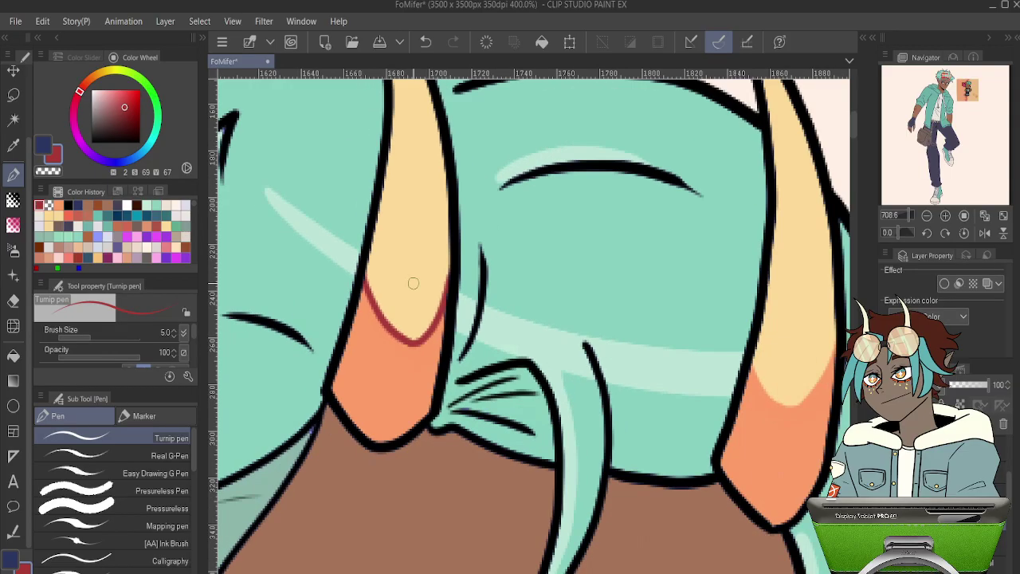
# - Draw the matching dark red border line on the other horn and compare both horns with the pixel-art reference
pyautogui.scroll(2, 513, 266)
pyautogui.scroll(6, 512, 265)
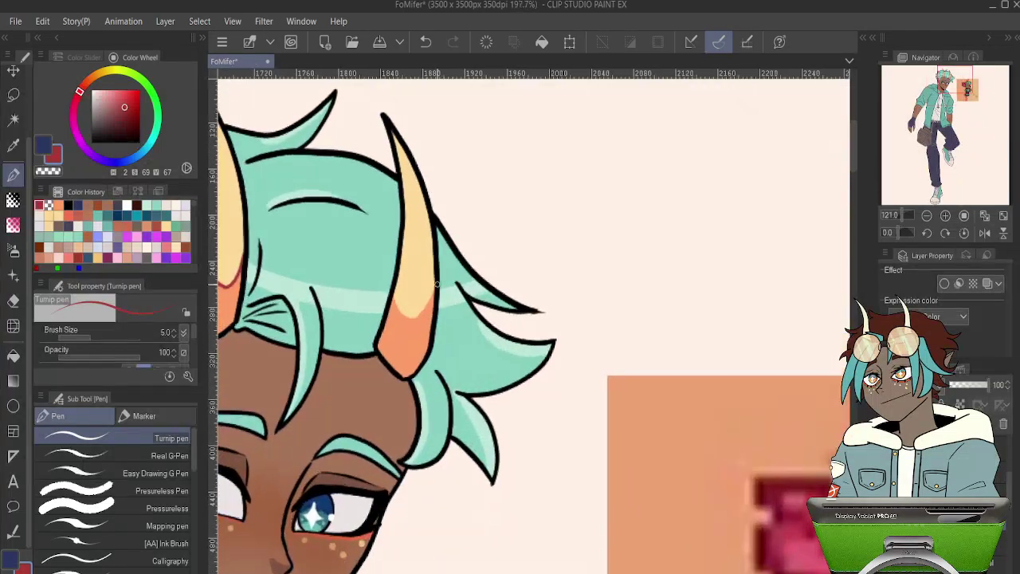
pyautogui.moveTo(401, 286); pyautogui.dragTo(474, 347)
pyautogui.moveTo(527, 242)
pyautogui.mouseDown()
pyautogui.moveTo(487, 327)
pyautogui.moveTo(444, 336)
pyautogui.mouseUp()
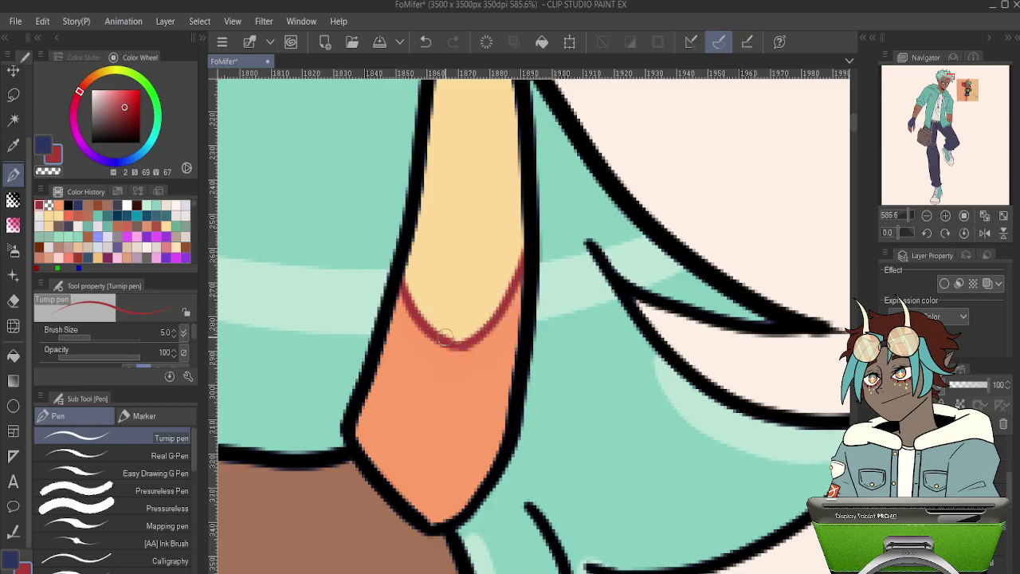
pyautogui.scroll(-8, 448, 308)
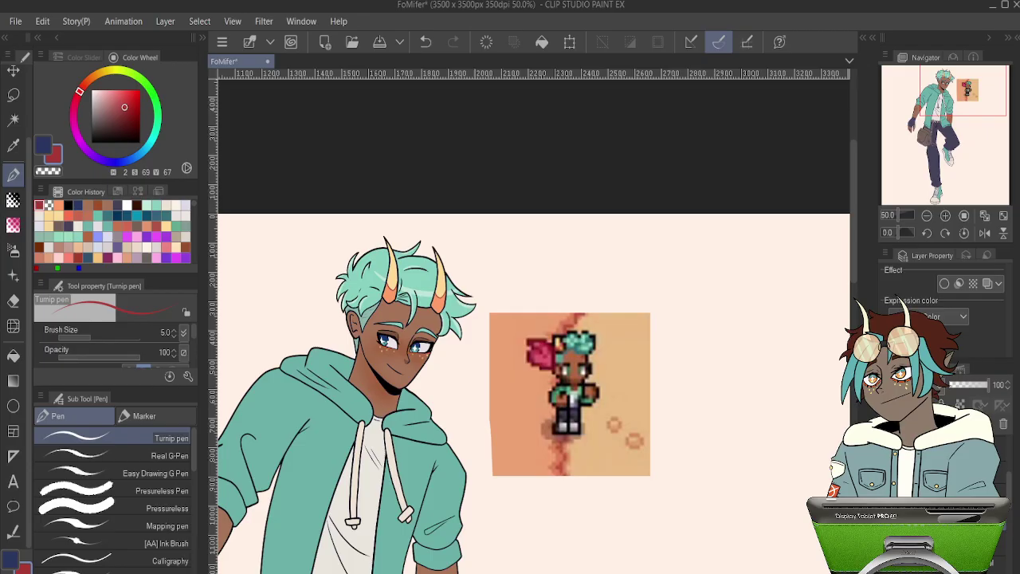
pyautogui.scroll(6, 417, 287)
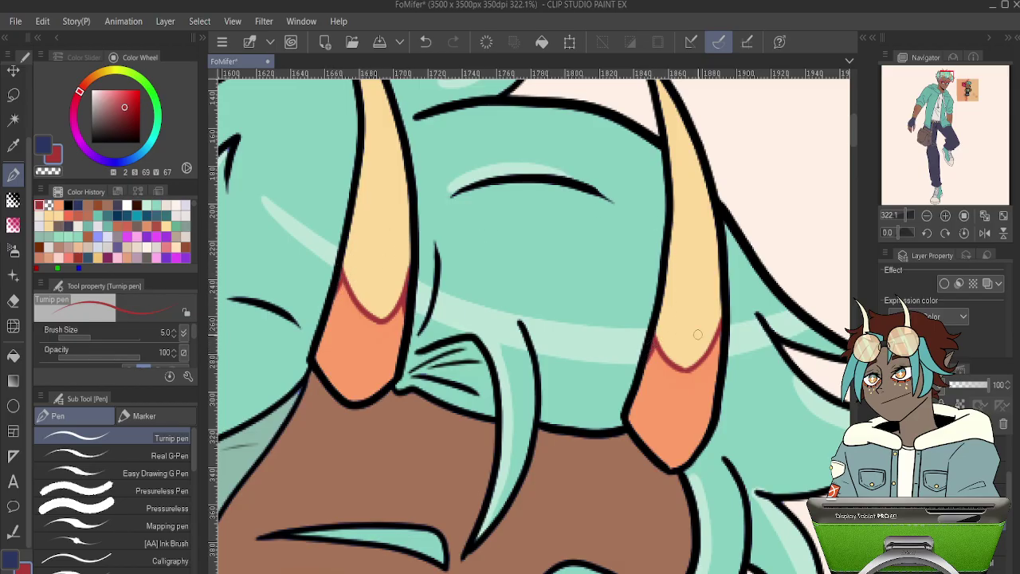
# - Show the gradient layer over the full figure again and adjust its opacity
pyautogui.scroll(-10, 571, 356)
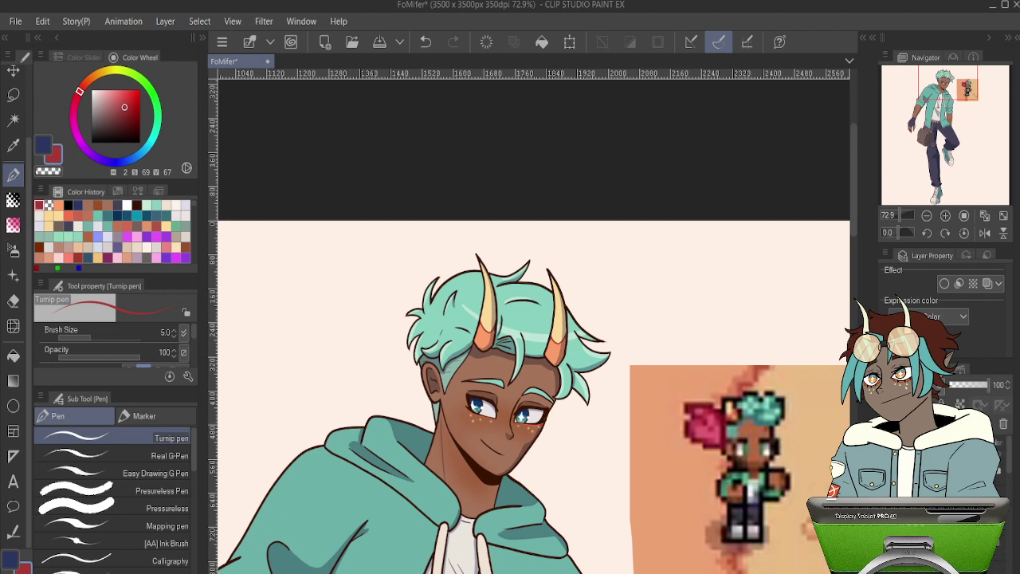
pyautogui.scroll(-6, 589, 373)
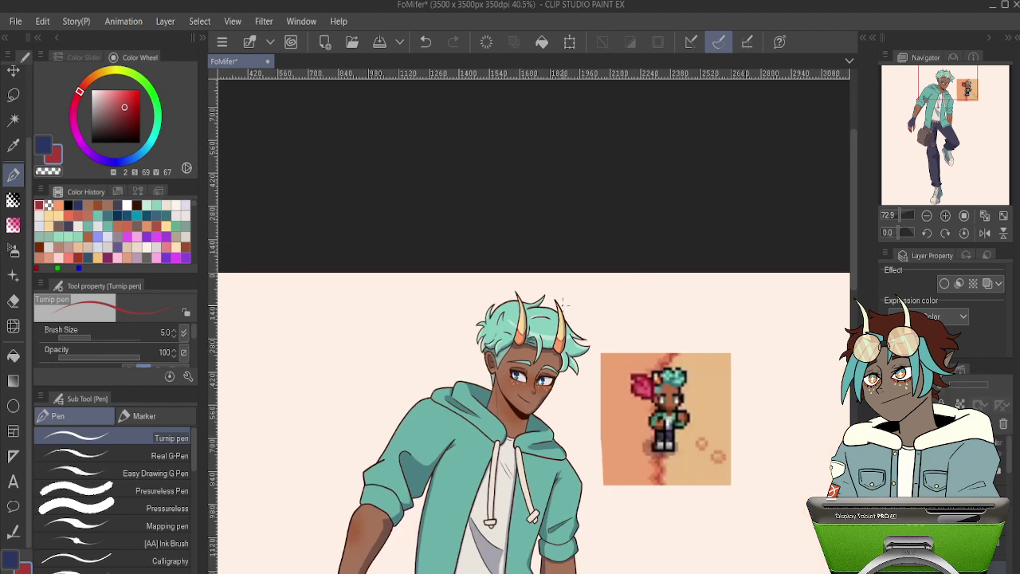
pyautogui.scroll(2, 589, 373)
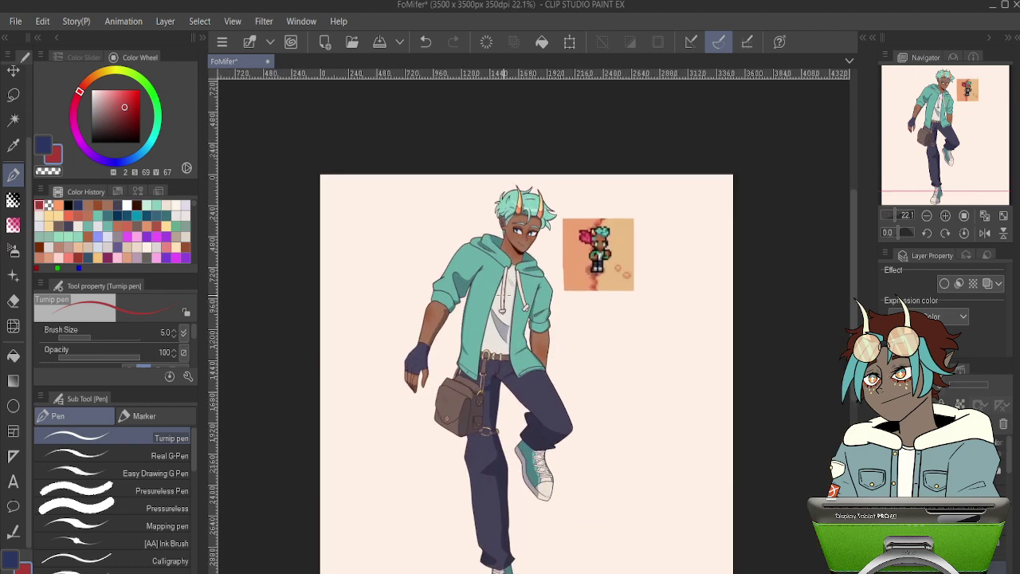
pyautogui.click(996, 567)
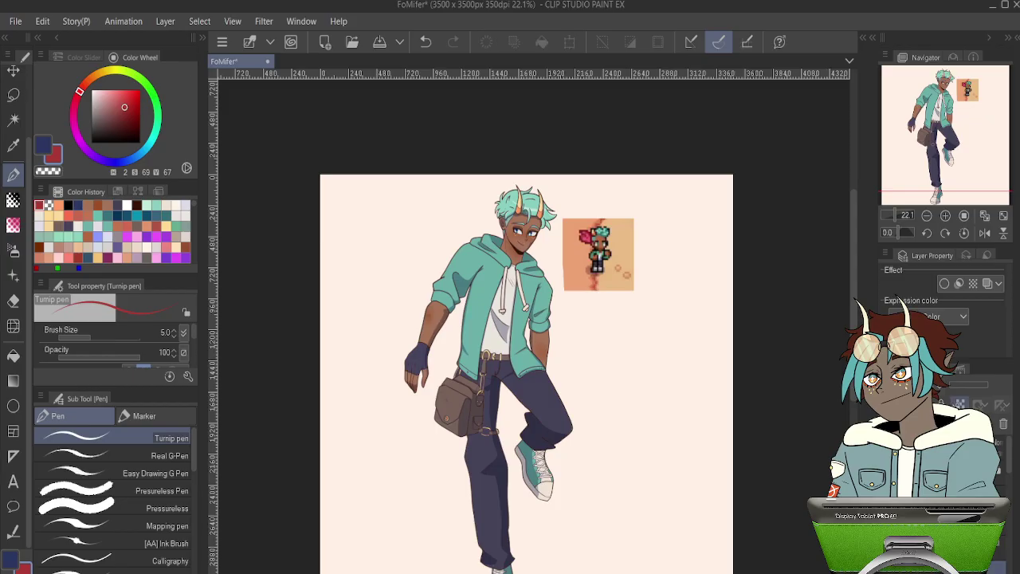
pyautogui.click(888, 567)
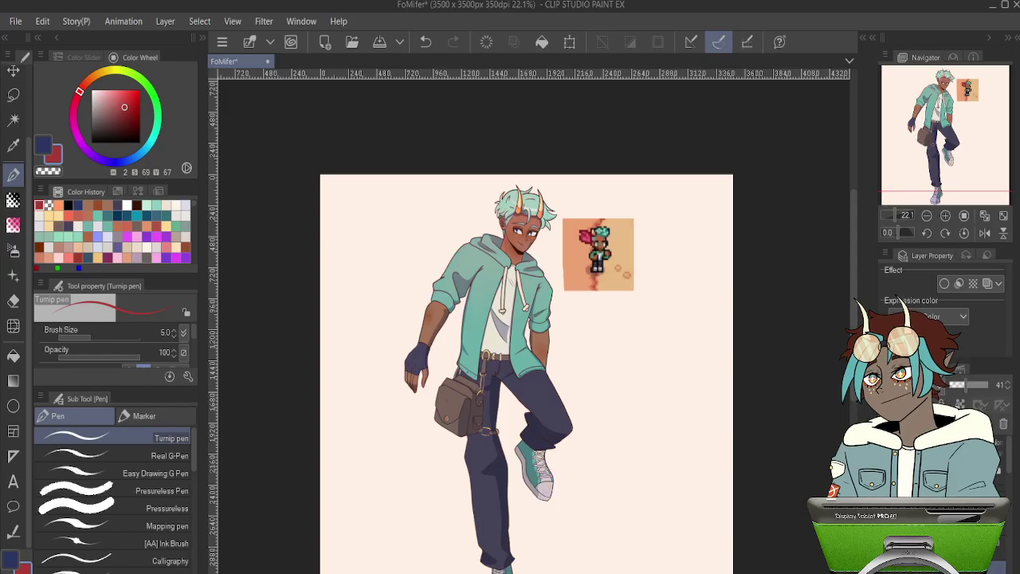
pyautogui.moveTo(968, 387)
pyautogui.mouseDown()
pyautogui.moveTo(949, 386)
pyautogui.moveTo(985, 386)
pyautogui.moveTo(970, 387)
pyautogui.mouseUp()
# - Select the line art layer and mix a pale green from the hair colour, with hue 112, saturation 25 and value 88
pyautogui.click(1001, 528)
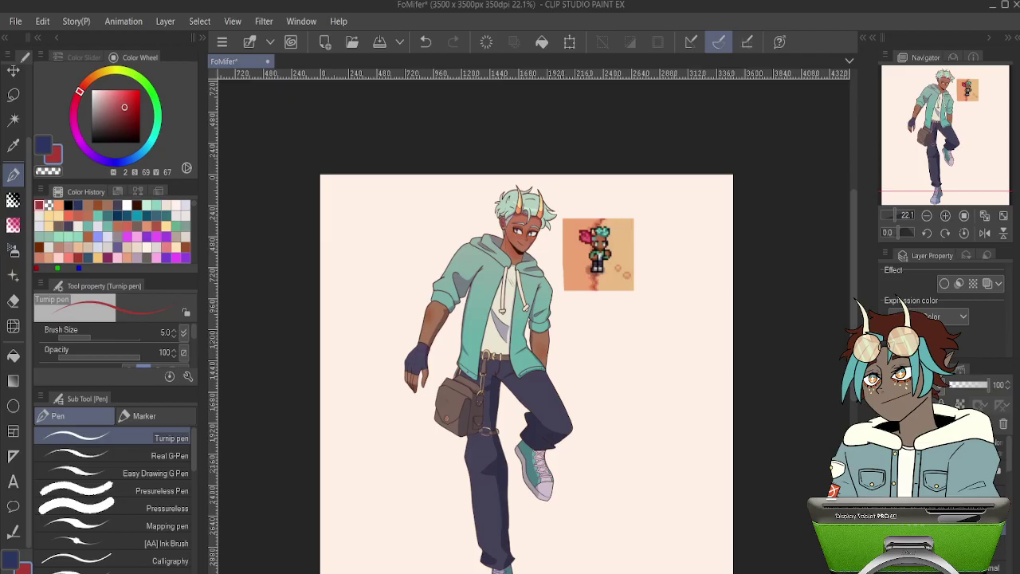
pyautogui.scroll(4, 509, 194)
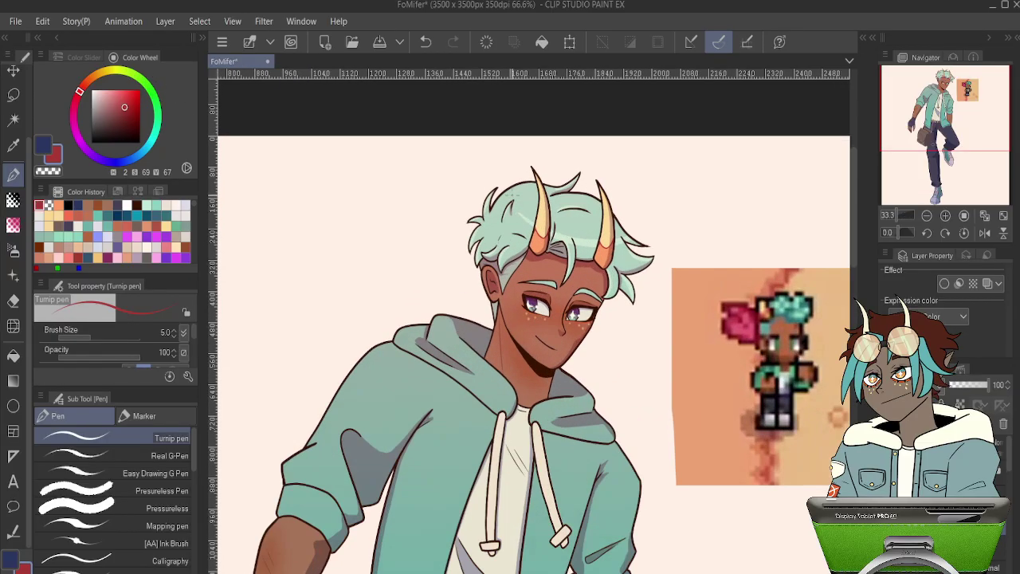
pyautogui.keyDown('alt'); pyautogui.click(510, 194); pyautogui.keyUp('alt')
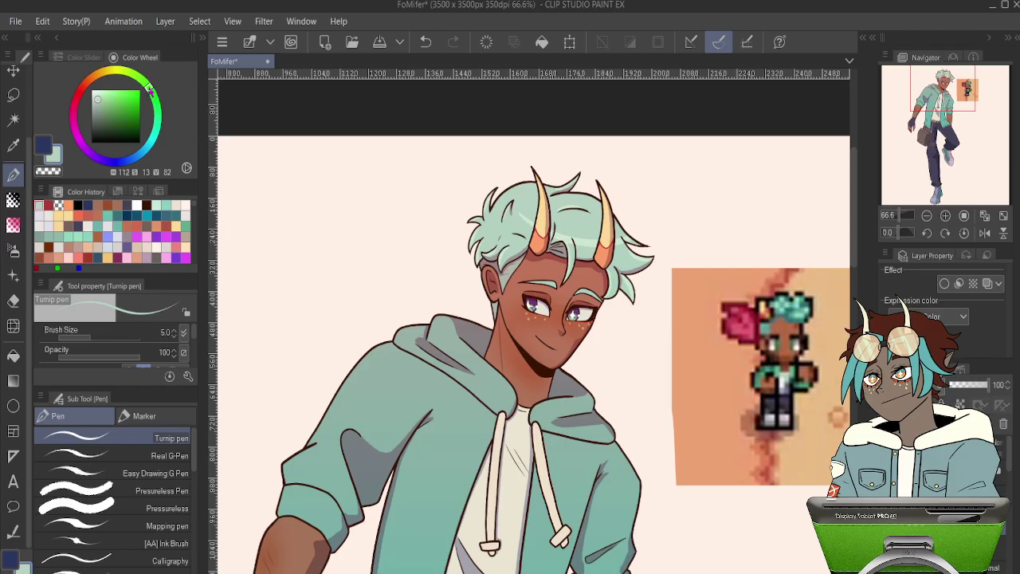
pyautogui.scroll(1, 361, 171)
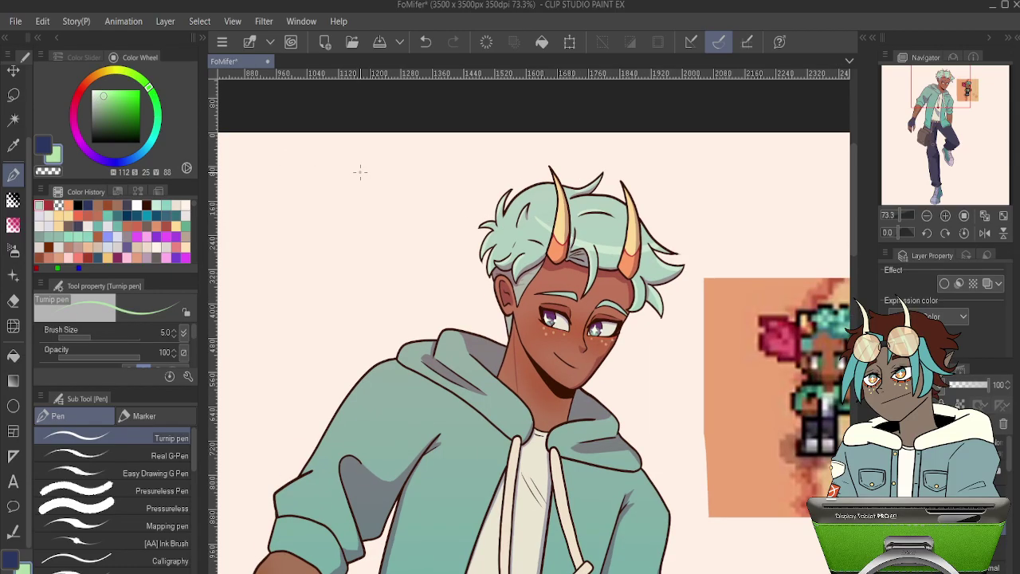
# - Tint the upper hair outlines pale green with the Soft airbrush enlarged to size 200
pyautogui.click(13, 251)
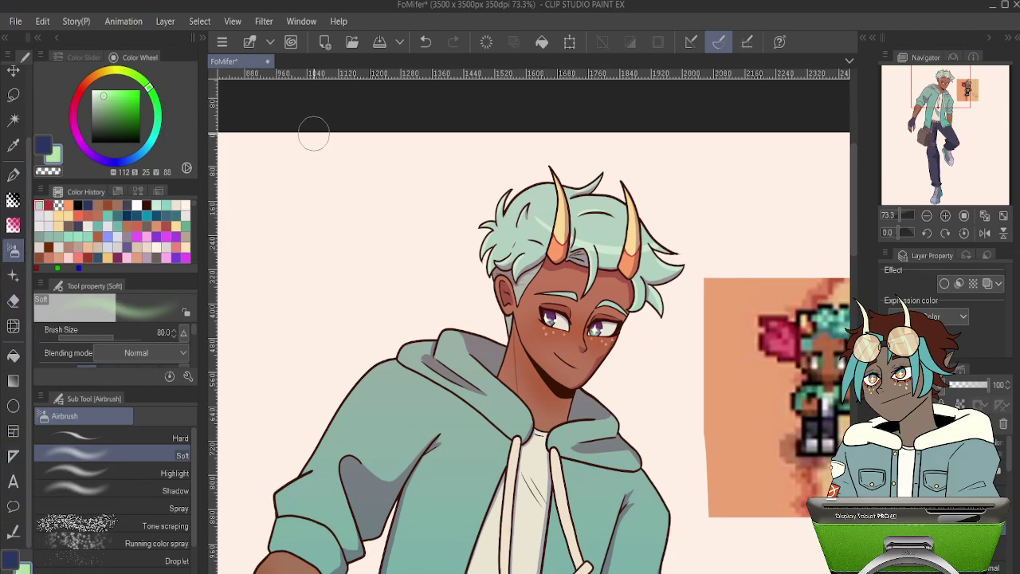
pyautogui.click(485, 188)
pyautogui.press(']')
pyautogui.press(']')
pyautogui.press(']')
pyautogui.press(']')
pyautogui.press(']')
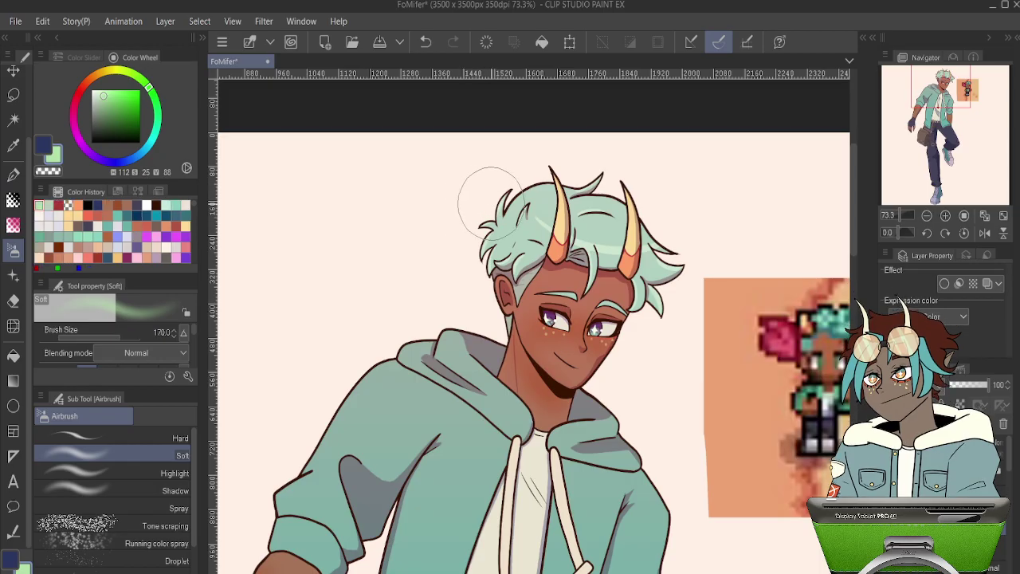
pyautogui.moveTo(482, 236); pyautogui.dragTo(502, 204)
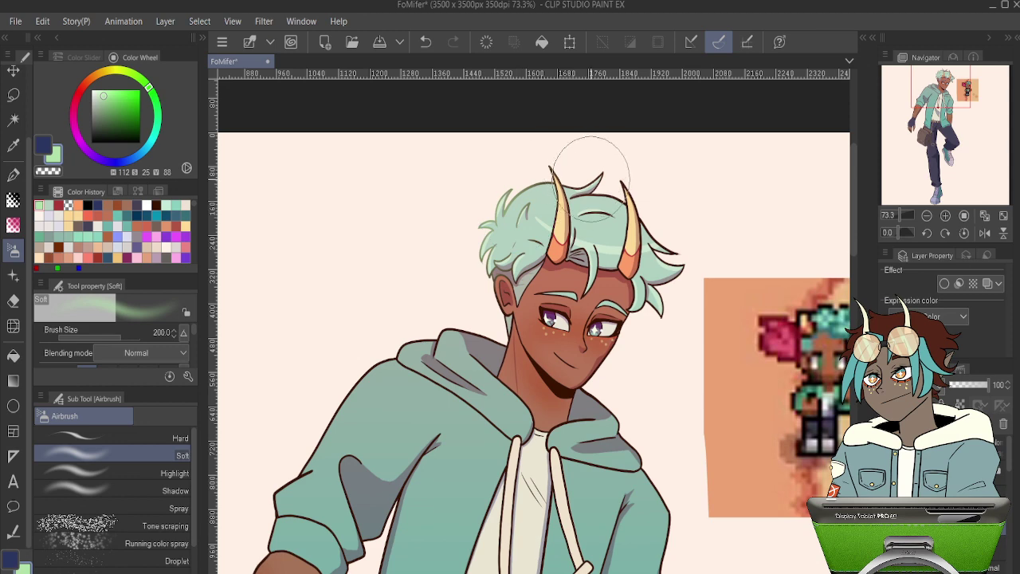
pyautogui.scroll(-4, 444, 200)
pyautogui.scroll(2, 455, 200)
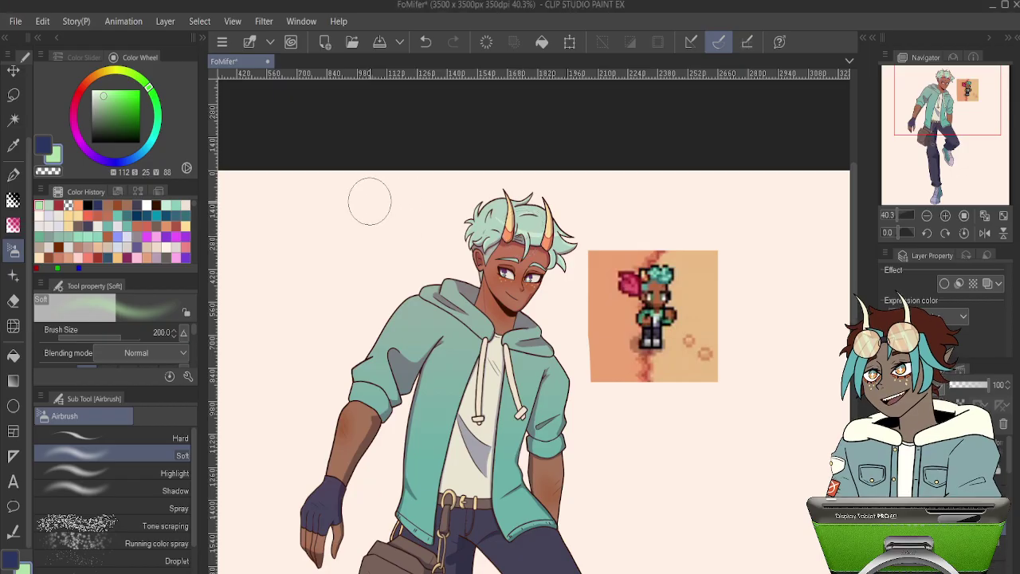
# - Set the gradient layer's opacity to 62 while viewing the whole figure
pyautogui.scroll(-3, 369, 201)
pyautogui.scroll(-3, 367, 199)
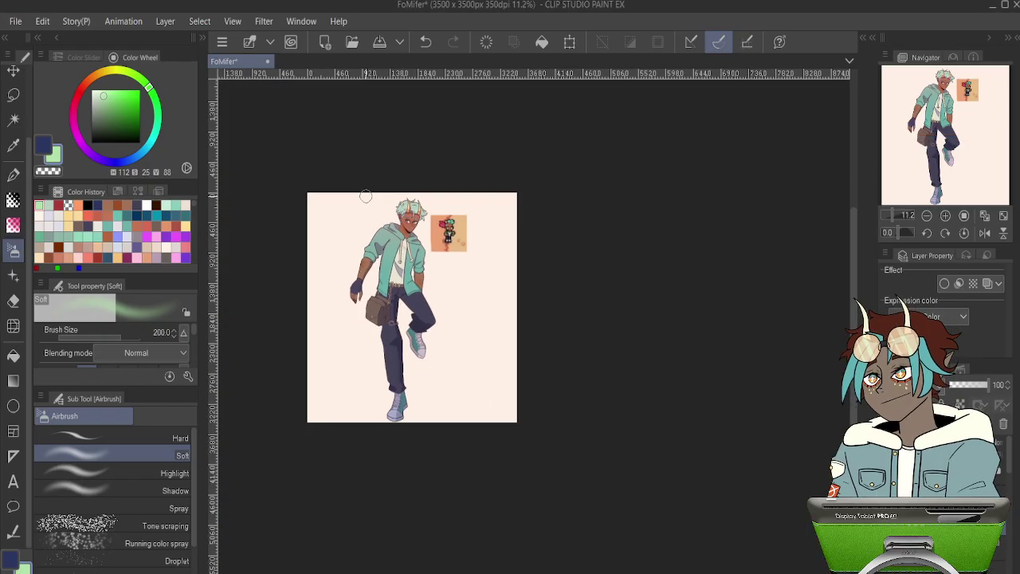
pyautogui.scroll(2, 366, 200)
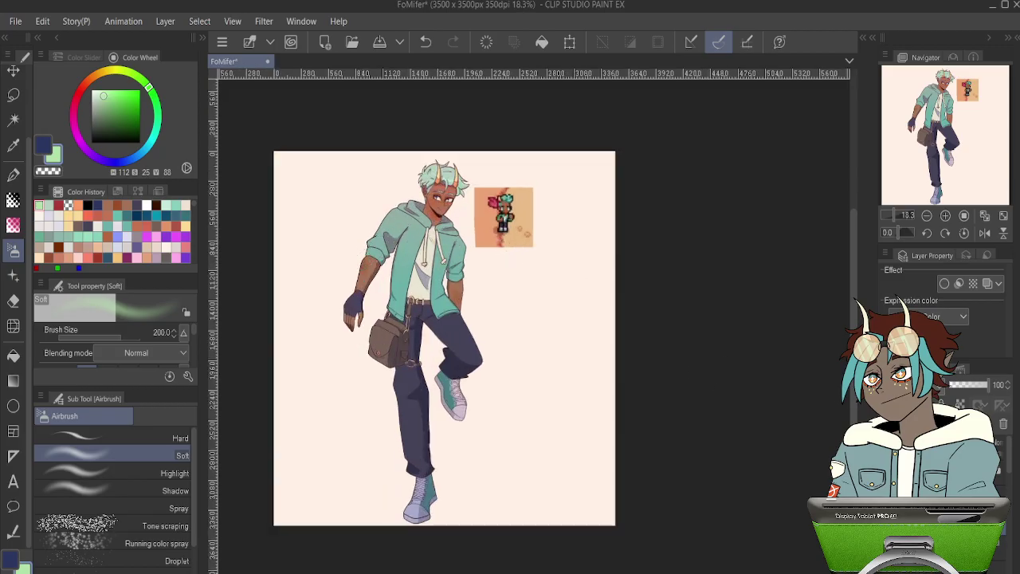
pyautogui.click(996, 567)
pyautogui.moveTo(966, 391)
pyautogui.mouseDown()
pyautogui.moveTo(949, 387)
pyautogui.moveTo(989, 385)
pyautogui.moveTo(977, 385)
pyautogui.mouseUp()
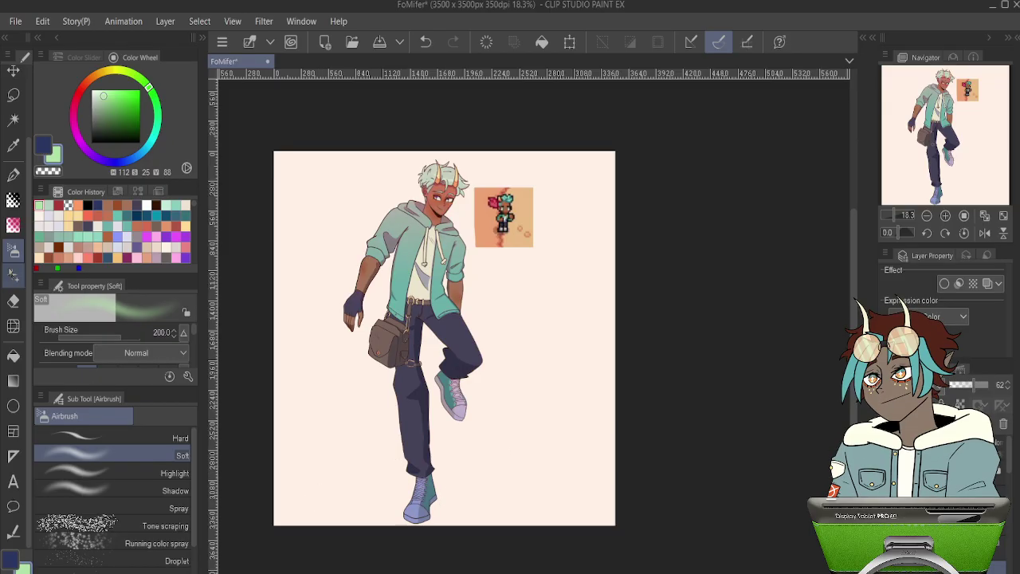
# - Softly erase the gradient around the shoes with the Soft airbrush in transparent colour, enlarged to size 2000
pyautogui.press('c')
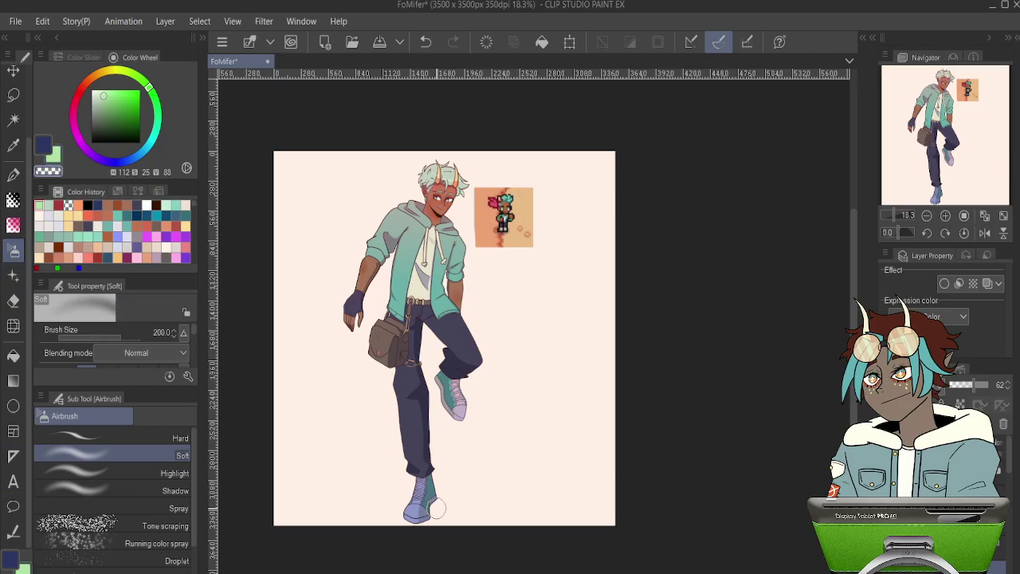
pyautogui.press(']')
pyautogui.press(']')
pyautogui.press(']')
pyautogui.press(']')
pyautogui.press(']')
pyautogui.press(']')
pyautogui.press(']')
pyautogui.press(']')
pyautogui.press(']')
pyautogui.press(']')
pyautogui.press(']')
pyautogui.press(']')
pyautogui.press(']')
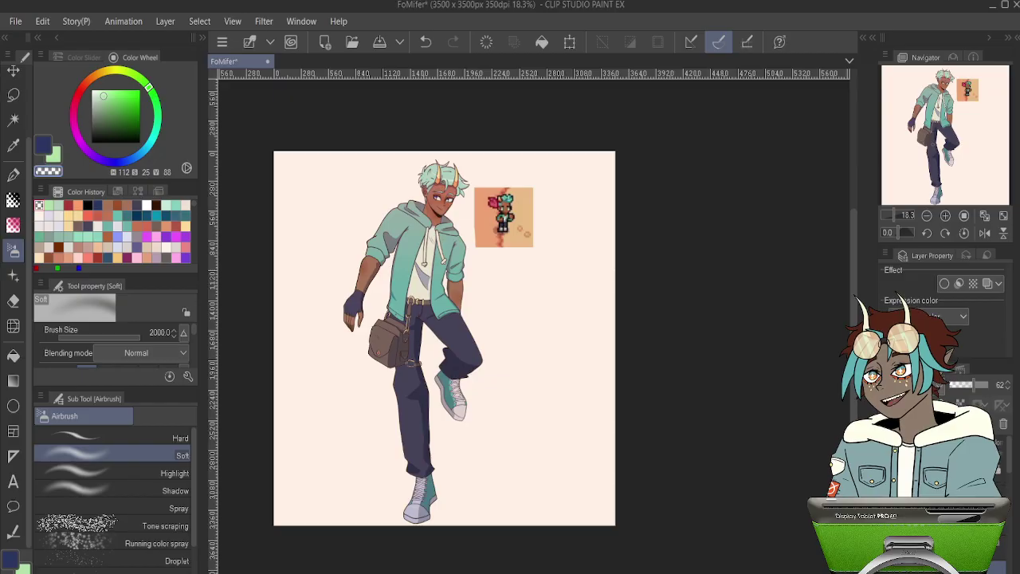
# - Undo the last change and set the gradient layer's opacity to 32
pyautogui.click(964, 529)
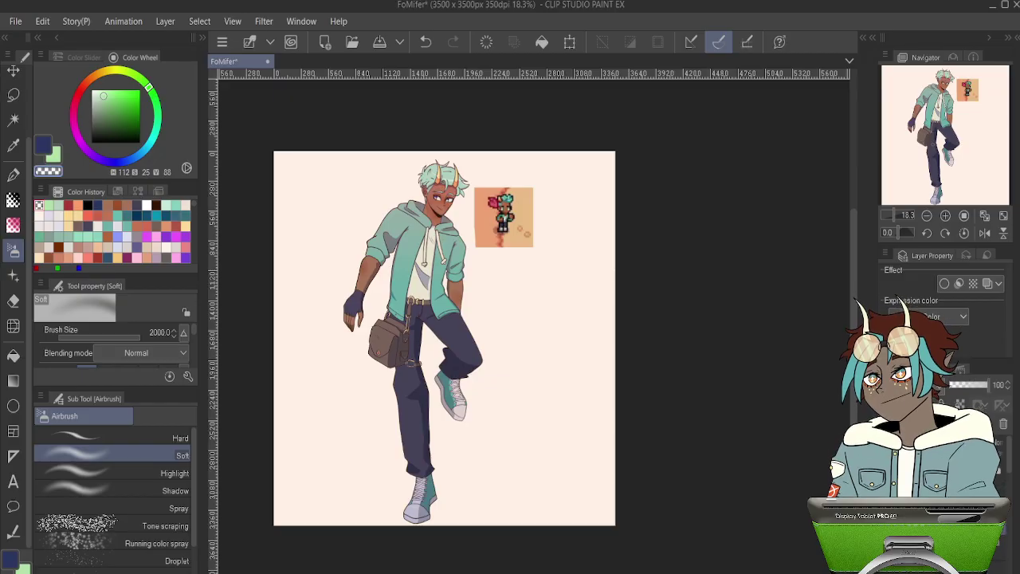
pyautogui.hotkey('ctrl', 'z')
pyautogui.scroll(3, 423, 199)
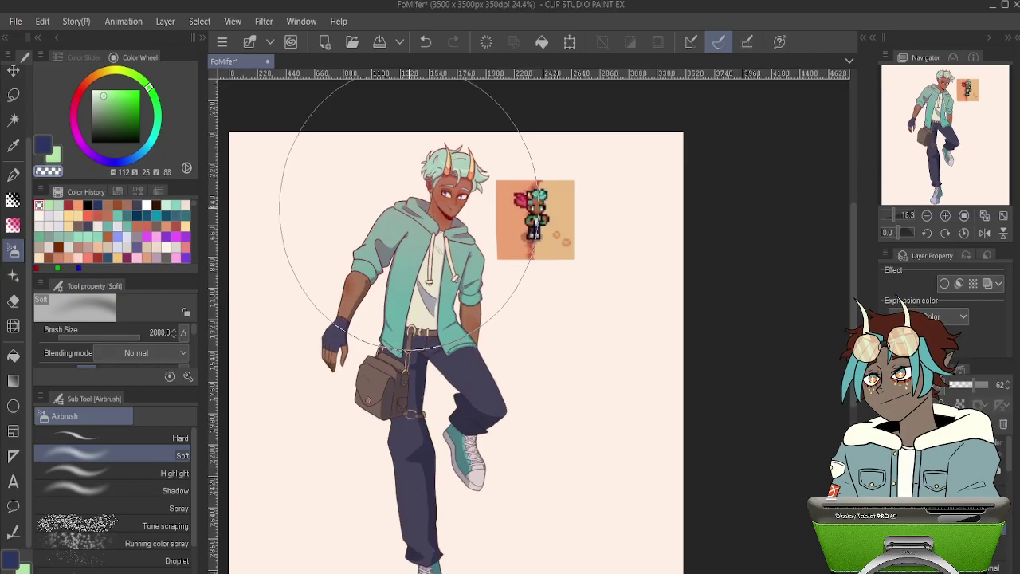
pyautogui.scroll(-3, 631, 212)
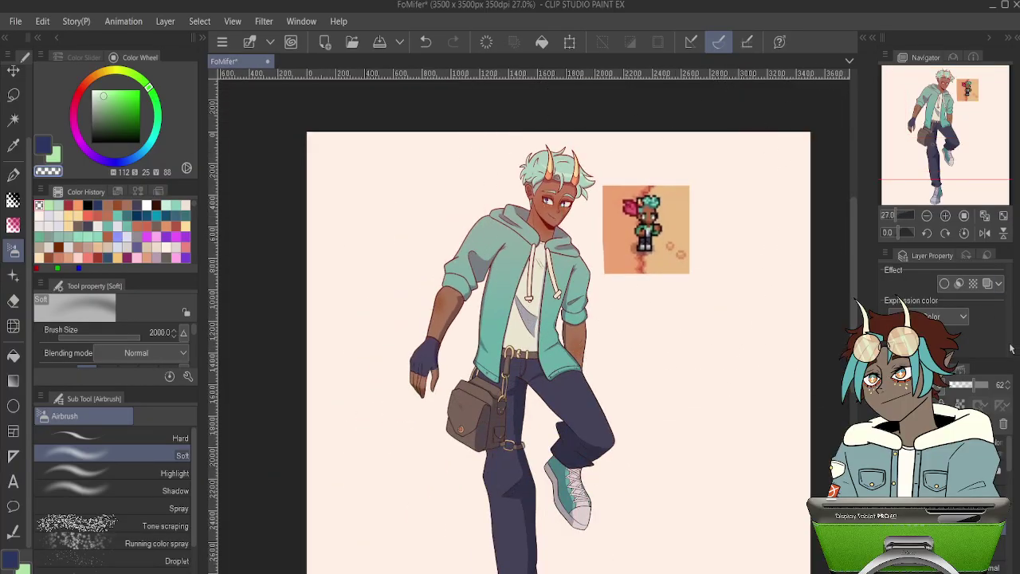
pyautogui.moveTo(973, 389); pyautogui.dragTo(963, 388)
pyautogui.scroll(-3, 638, 239)
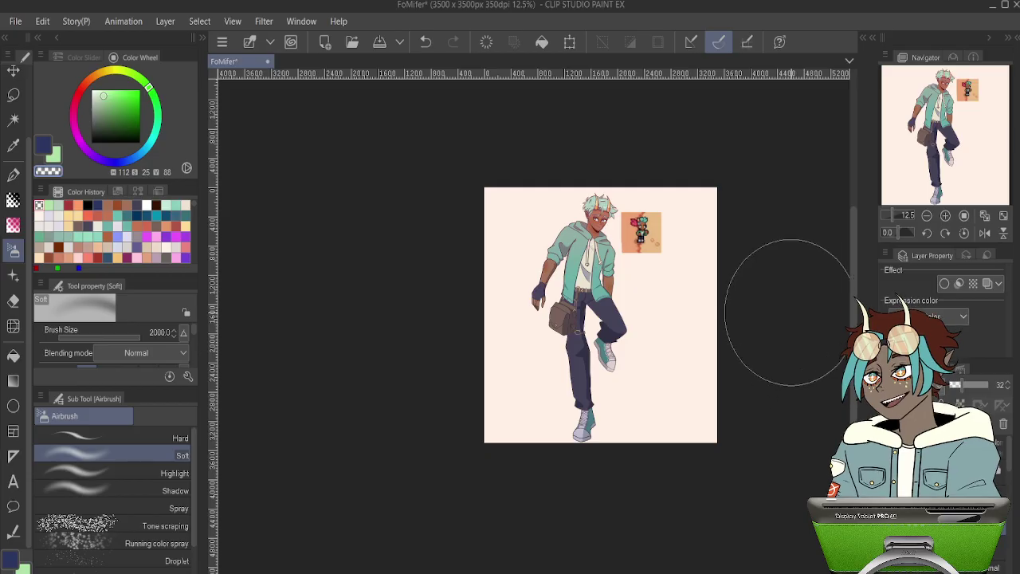
pyautogui.scroll(2, 790, 313)
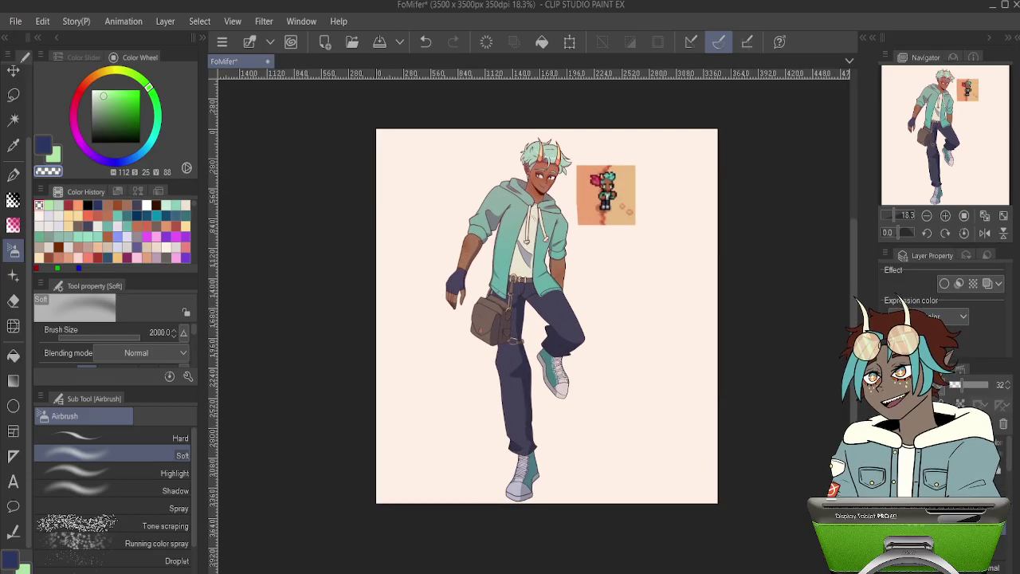
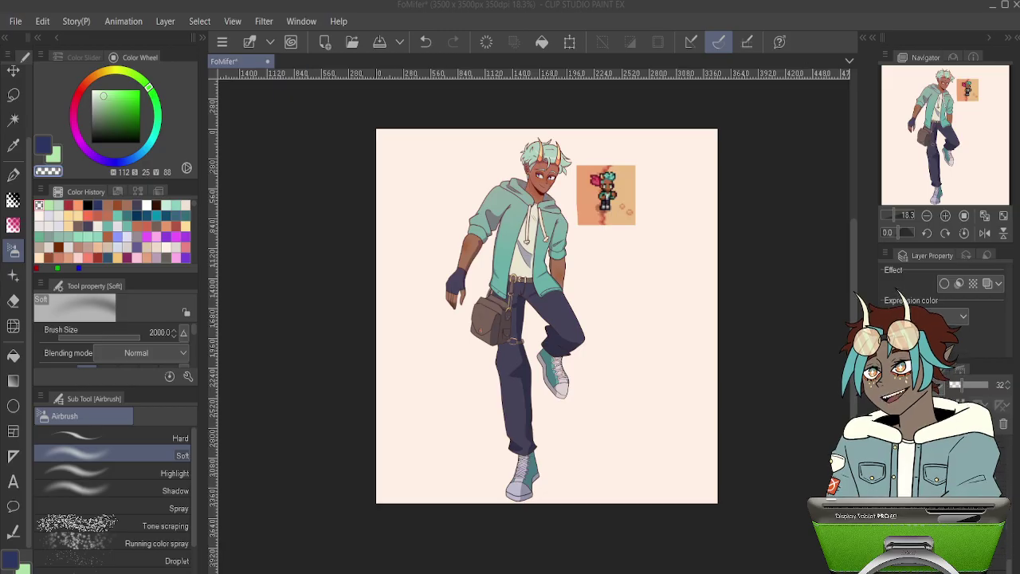
# - Change the paper colour to a pale warm cream and check the illustration's values in greyscale before returning to colour
pyautogui.click(948, 567)
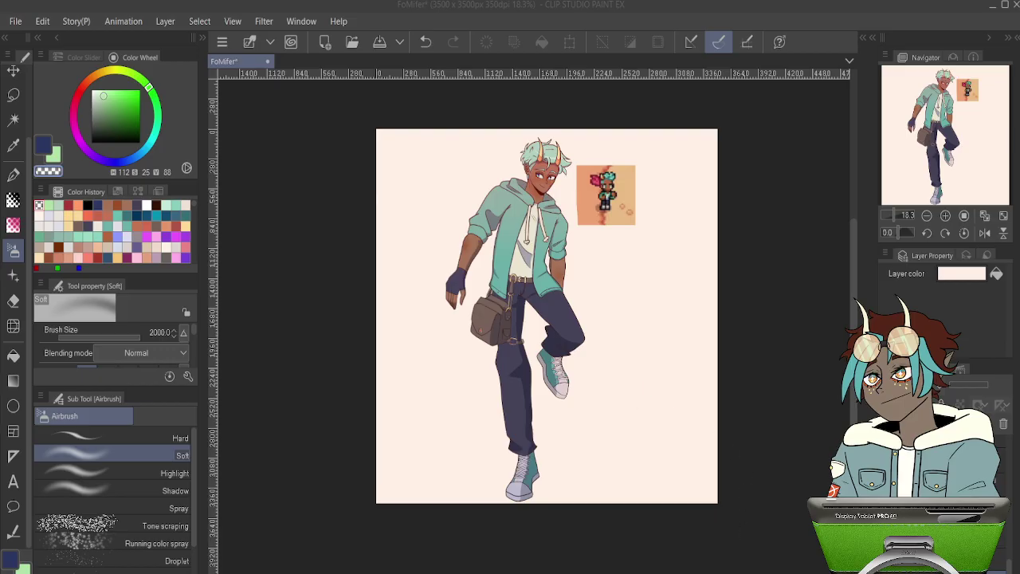
pyautogui.press('Return')
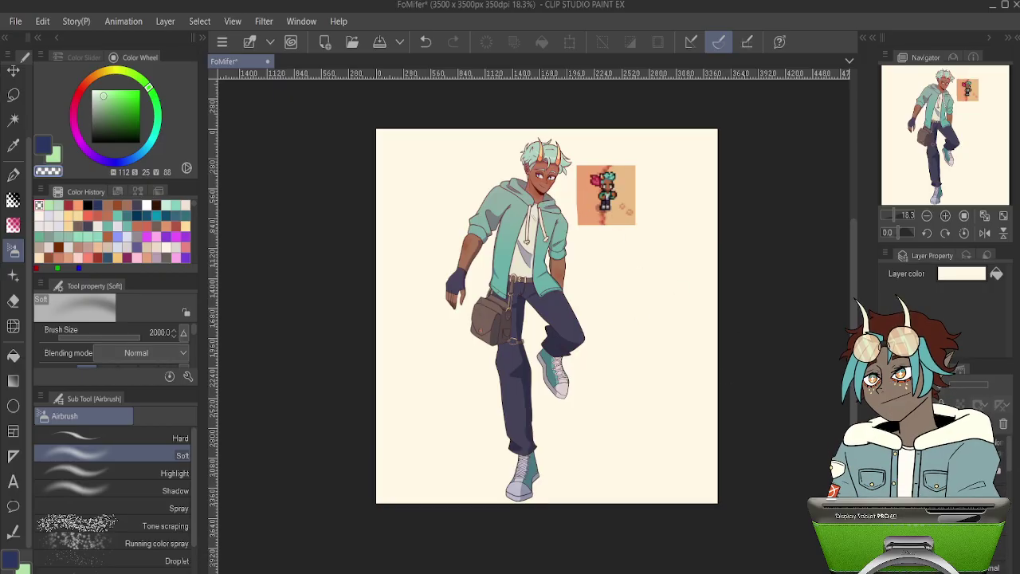
pyautogui.click(867, 447)
pyautogui.scroll(4, 574, 262)
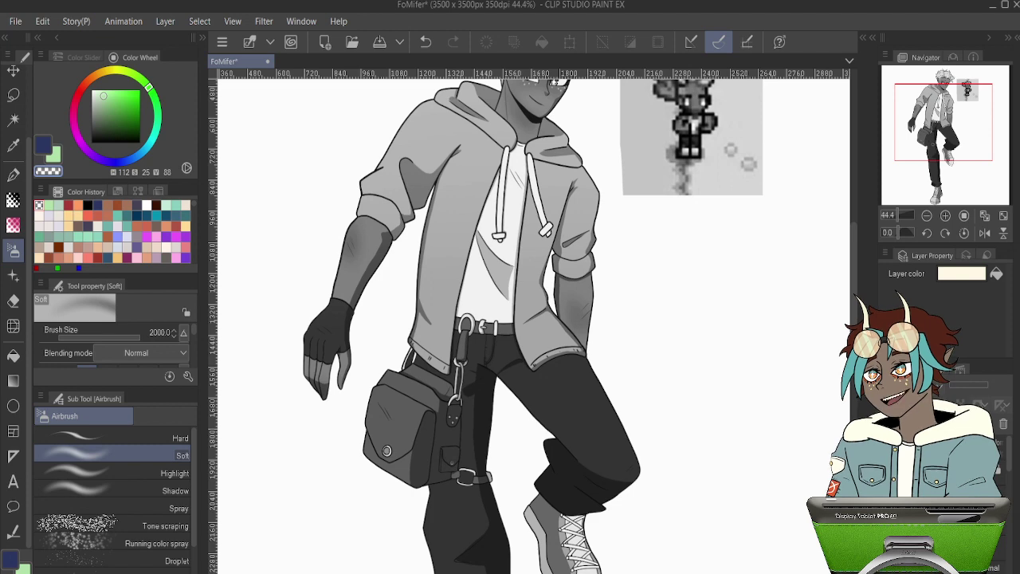
pyautogui.hotkey('ctrl', 'shift', 'u')
# - Shift the white shirt's yellowish tint to a neutral off-white
pyautogui.scroll(8, 474, 303)
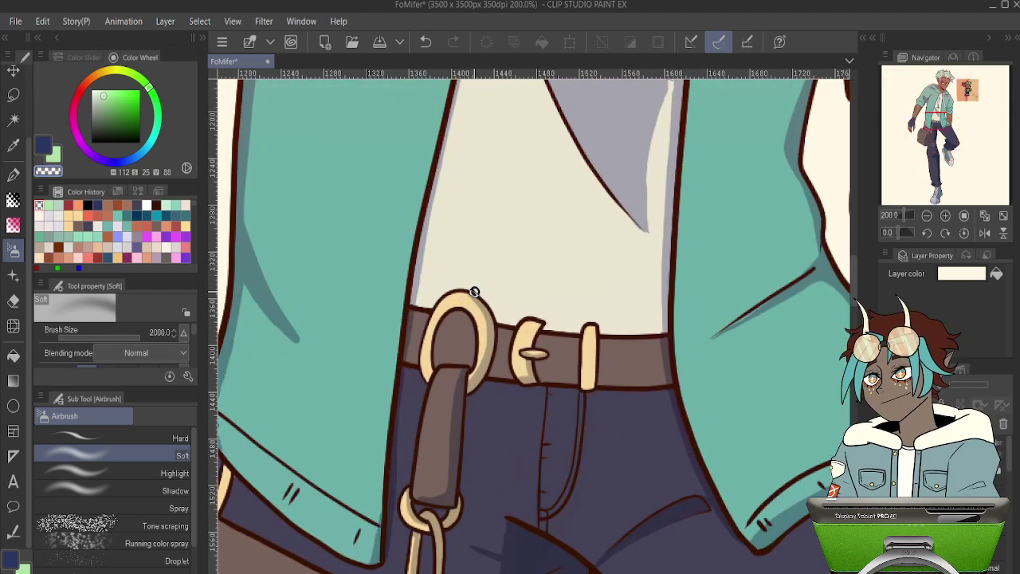
pyautogui.press('o')
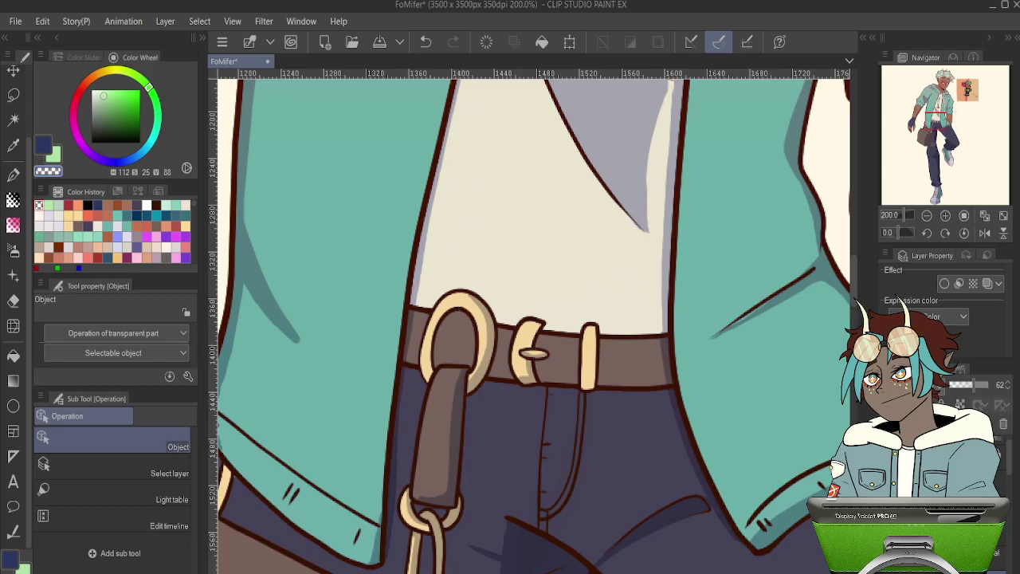
pyautogui.click(889, 561)
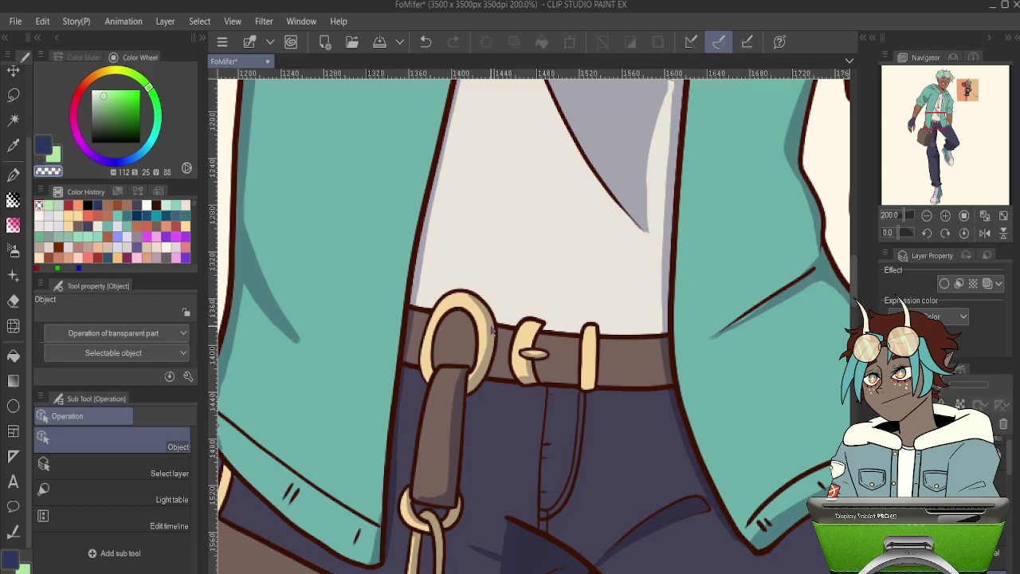
# - Sample the belt ring's gold and adjust it to a light orange, H 34, S 53, V 100, for the Turnip pen
pyautogui.click(458, 301)
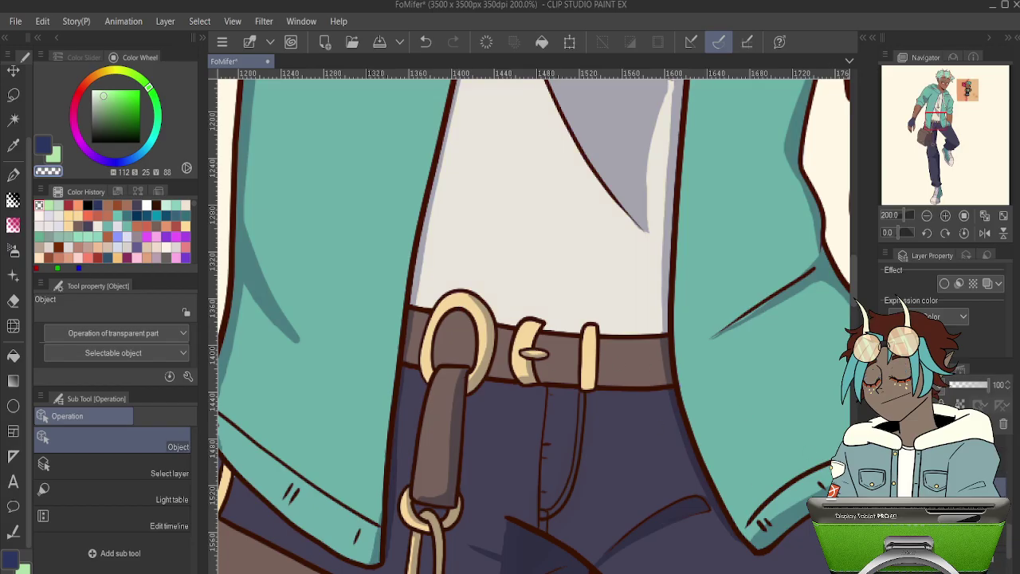
pyautogui.click(616, 362)
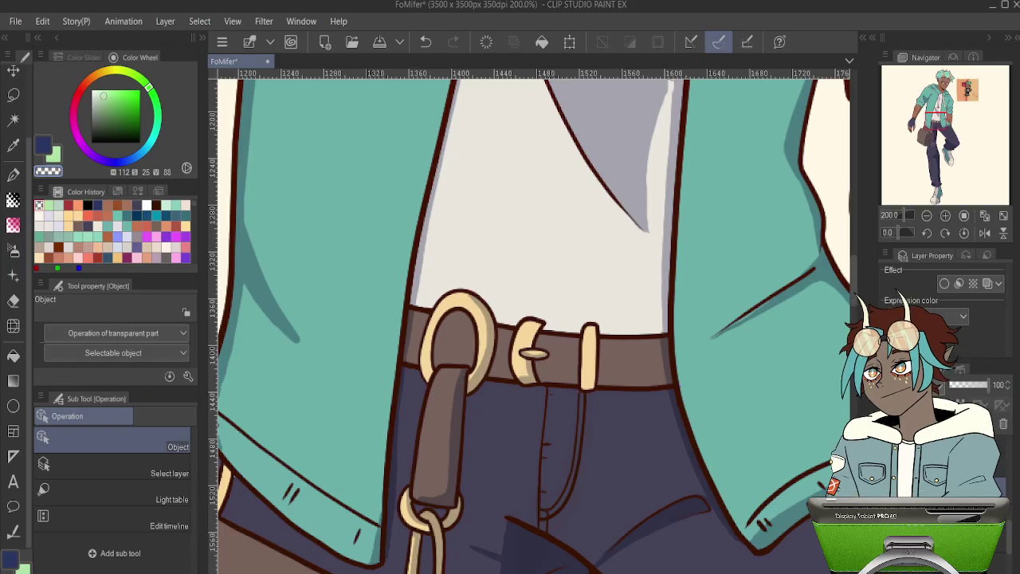
pyautogui.hotkey('ctrl', 'z')
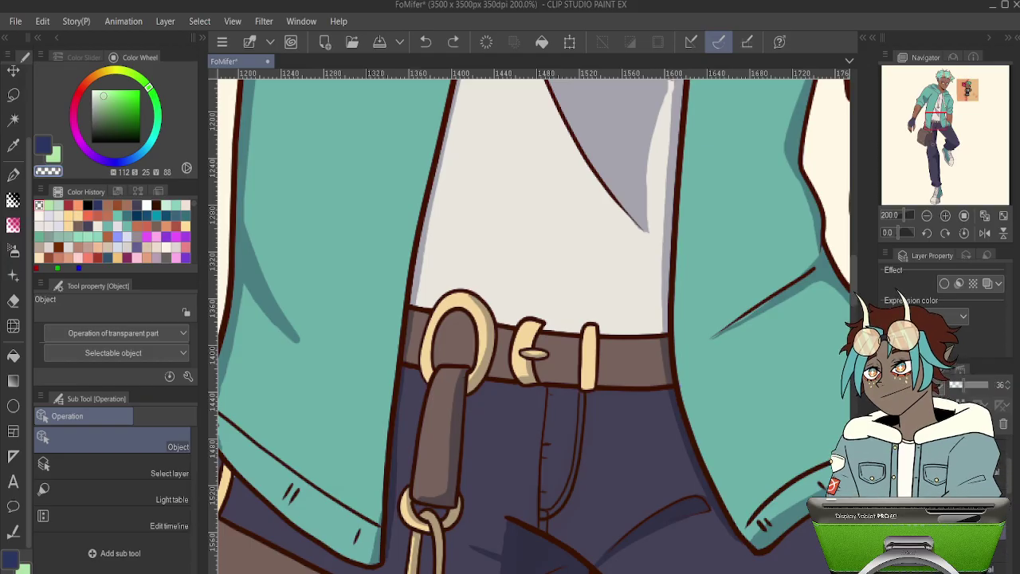
pyautogui.hotkey('ctrl', 'y')
pyautogui.keyDown('alt'); pyautogui.click(476, 311); pyautogui.keyUp('alt')
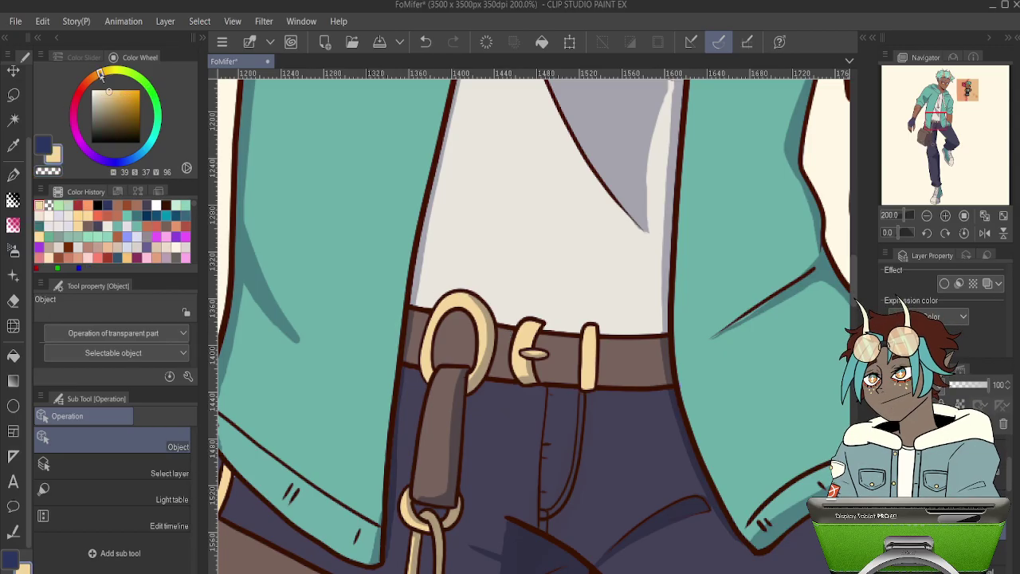
pyautogui.moveTo(101, 74); pyautogui.dragTo(102, 88)
pyautogui.scroll(2, 451, 298)
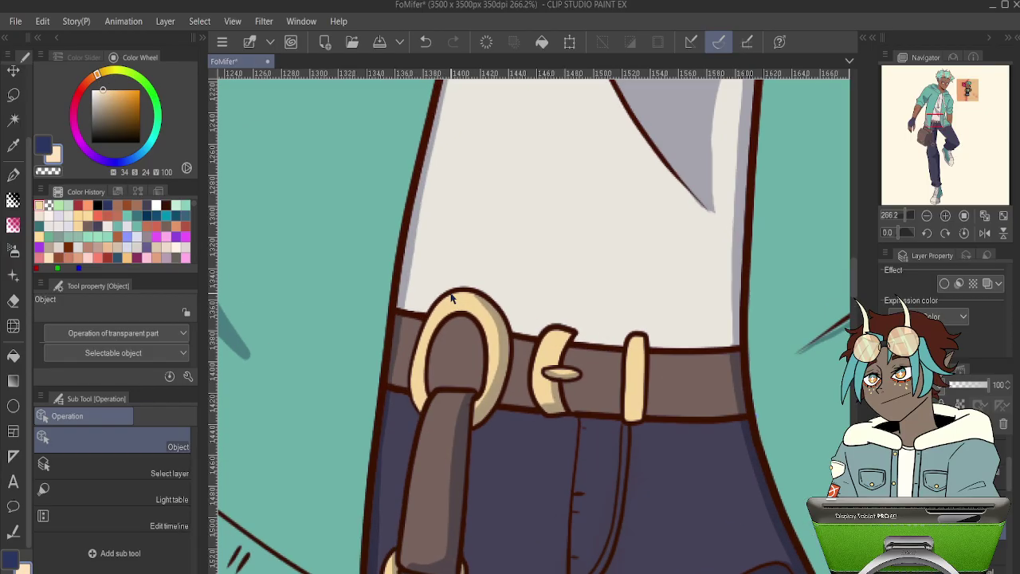
pyautogui.press('p')
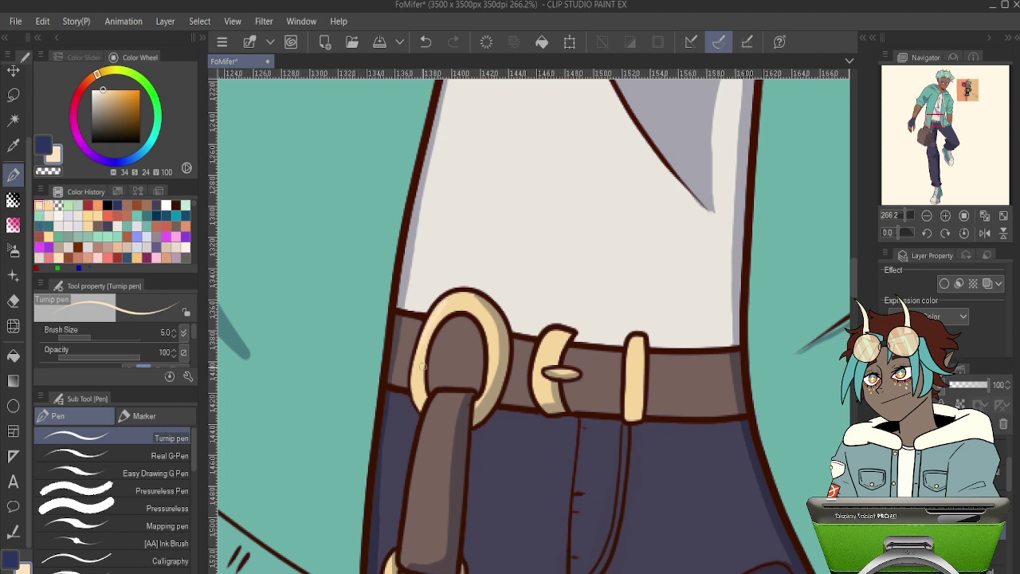
pyautogui.hotkey('ctrl', 'z')
pyautogui.moveTo(110, 87); pyautogui.dragTo(117, 89)
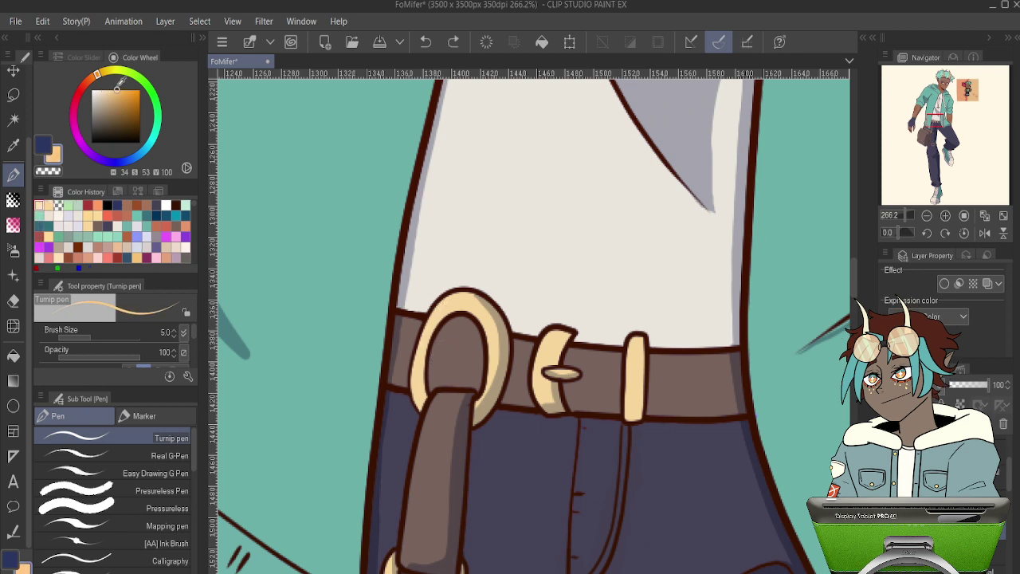
# - Paint light orange accents on the belt ring and buckle with the Turnip pen at size 5
pyautogui.moveTo(477, 304); pyautogui.dragTo(424, 333)
pyautogui.hotkey('ctrl', 'z')
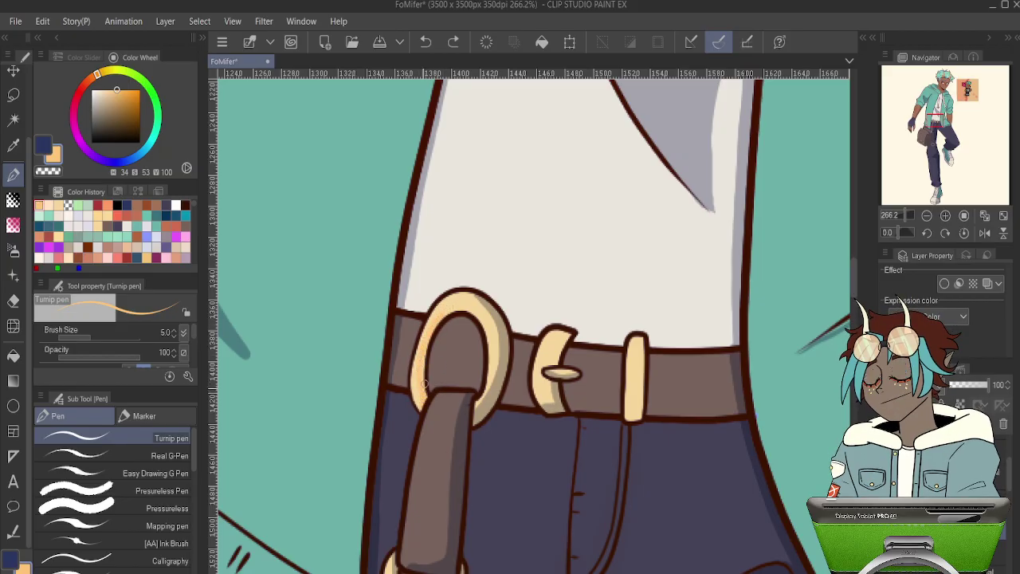
pyautogui.moveTo(429, 336)
pyautogui.mouseDown()
pyautogui.moveTo(451, 307)
pyautogui.moveTo(466, 306)
pyautogui.moveTo(487, 330)
pyautogui.moveTo(471, 296)
pyautogui.moveTo(490, 316)
pyautogui.moveTo(489, 376)
pyautogui.mouseUp()
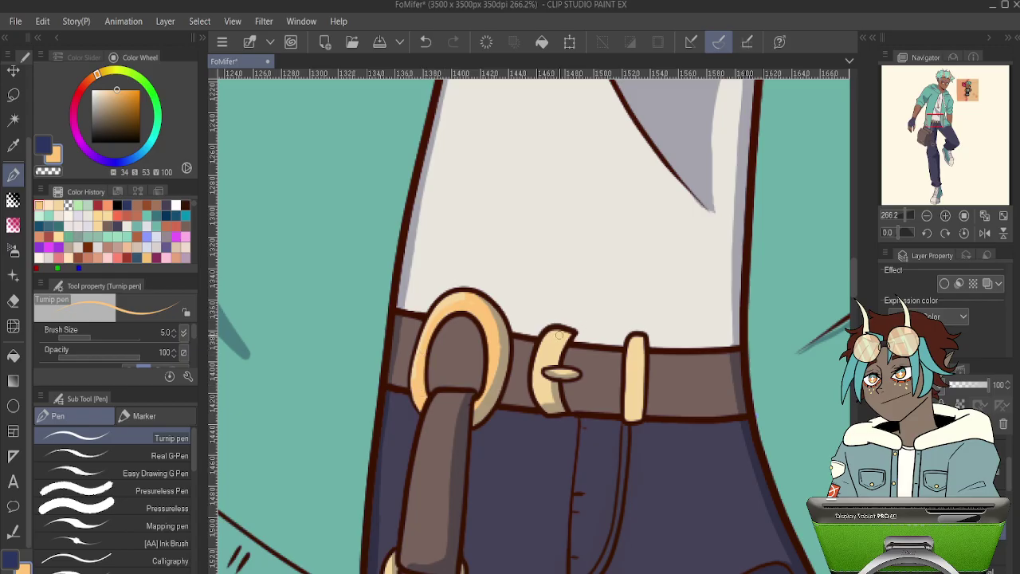
pyautogui.hotkey('ctrl', 'z')
pyautogui.moveTo(560, 332)
pyautogui.mouseDown()
pyautogui.moveTo(541, 366)
pyautogui.moveTo(550, 400)
pyautogui.moveTo(547, 376)
pyautogui.mouseUp()
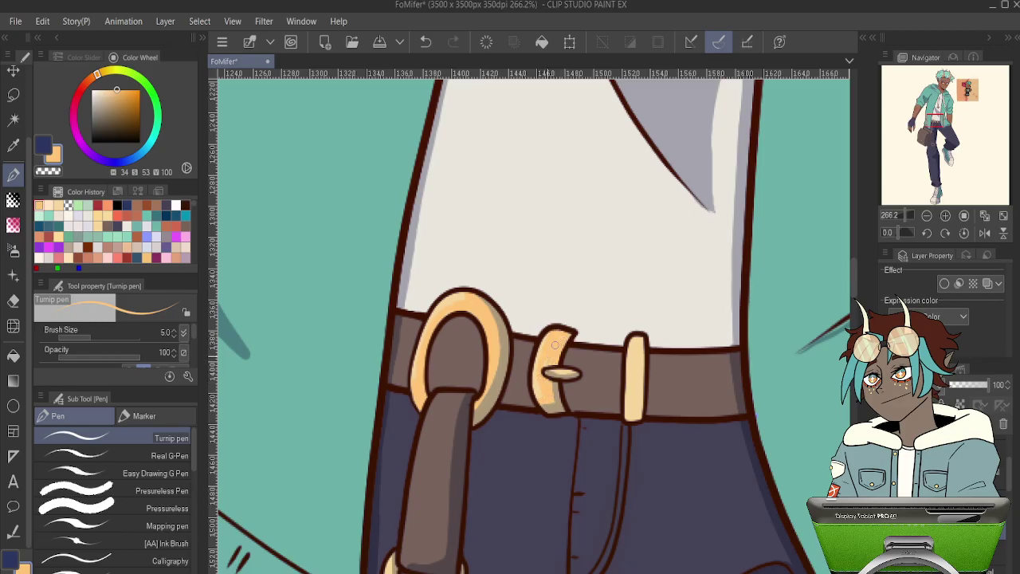
# - Review the belt area and undo the orange accents on the ring and buckle
pyautogui.scroll(-5, 554, 347)
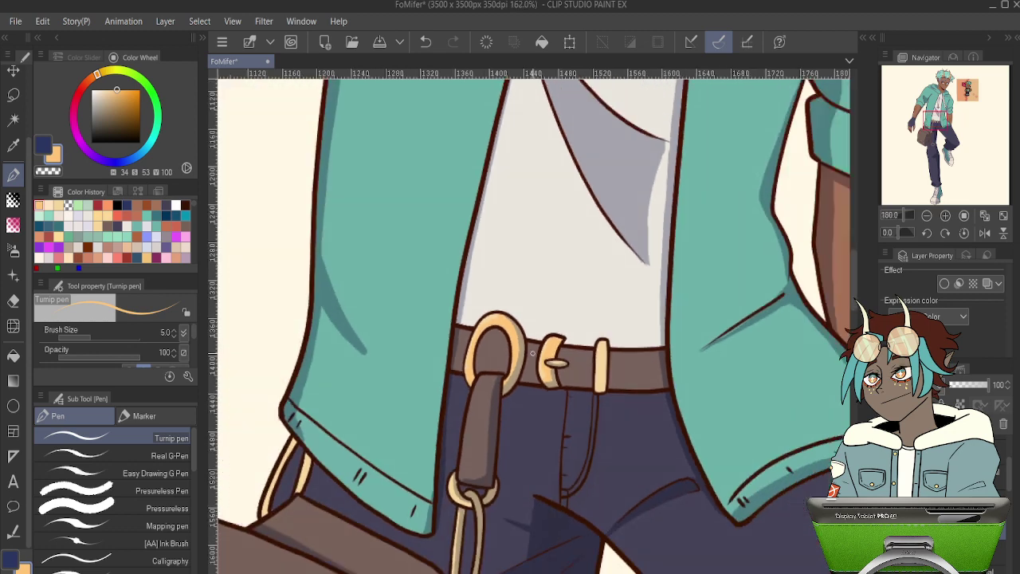
pyautogui.scroll(2, 651, 341)
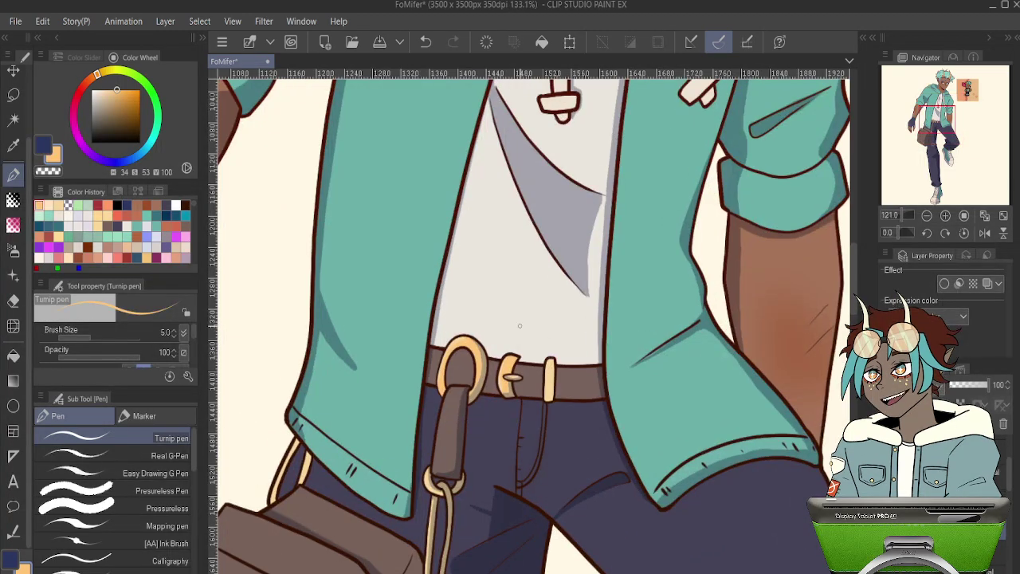
pyautogui.scroll(1, 651, 341)
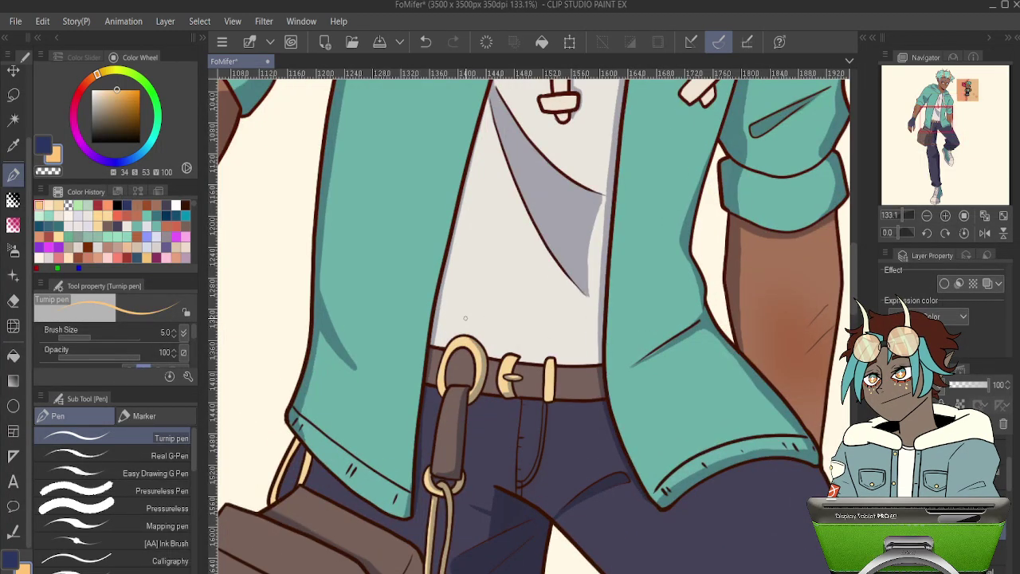
pyautogui.scroll(5, 466, 318)
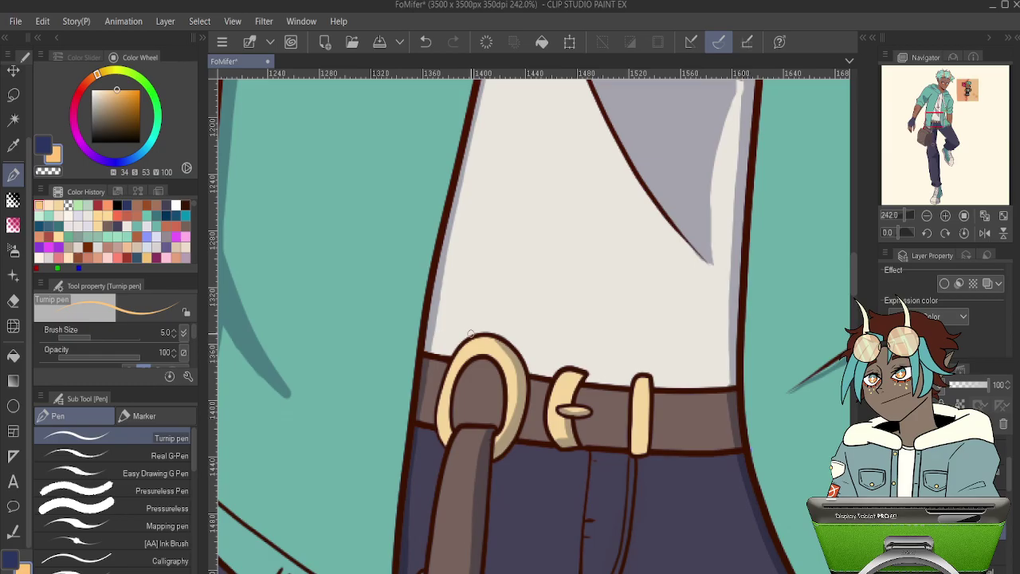
pyautogui.hotkey('ctrl', 'z')
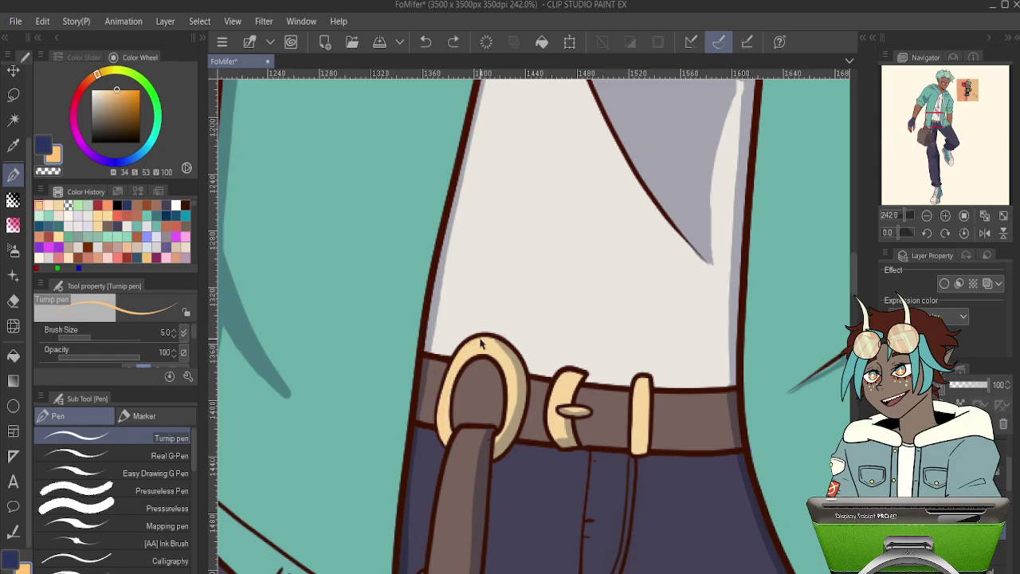
# - Paint thin light orange accents on the belt ring, the loops behind the jacket hem and the bag's hanging clasp
pyautogui.moveTo(442, 437)
pyautogui.mouseDown()
pyautogui.moveTo(444, 398)
pyautogui.moveTo(736, 157)
pyautogui.mouseUp()
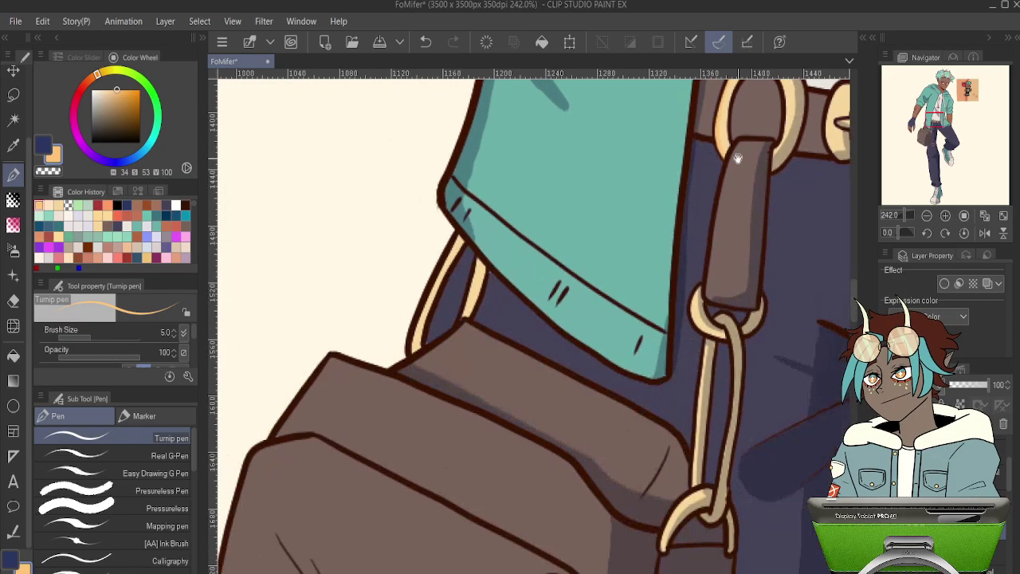
pyautogui.moveTo(458, 240); pyautogui.dragTo(450, 250)
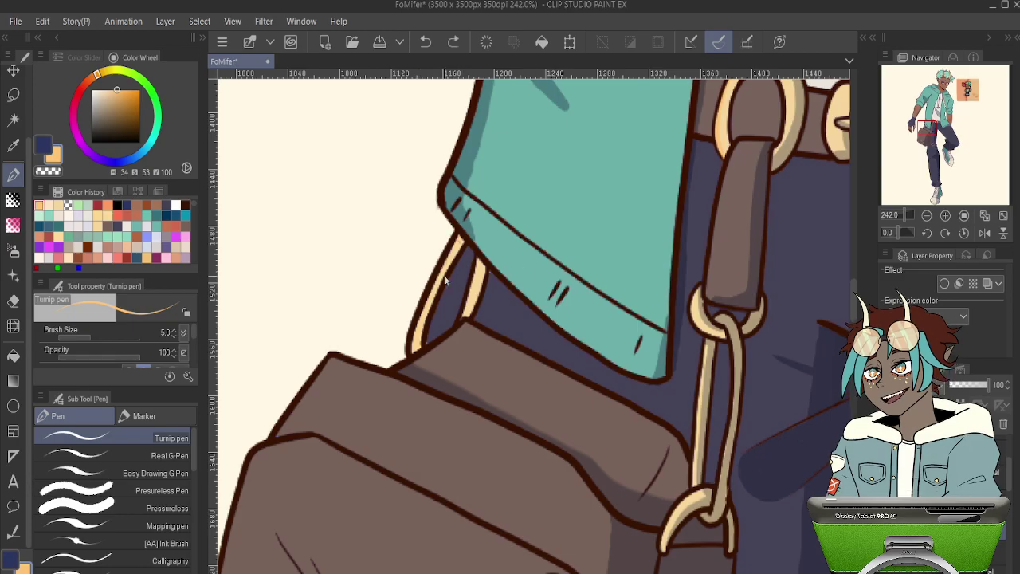
pyautogui.hotkey('ctrl', 'z')
pyautogui.moveTo(413, 345); pyautogui.dragTo(423, 347)
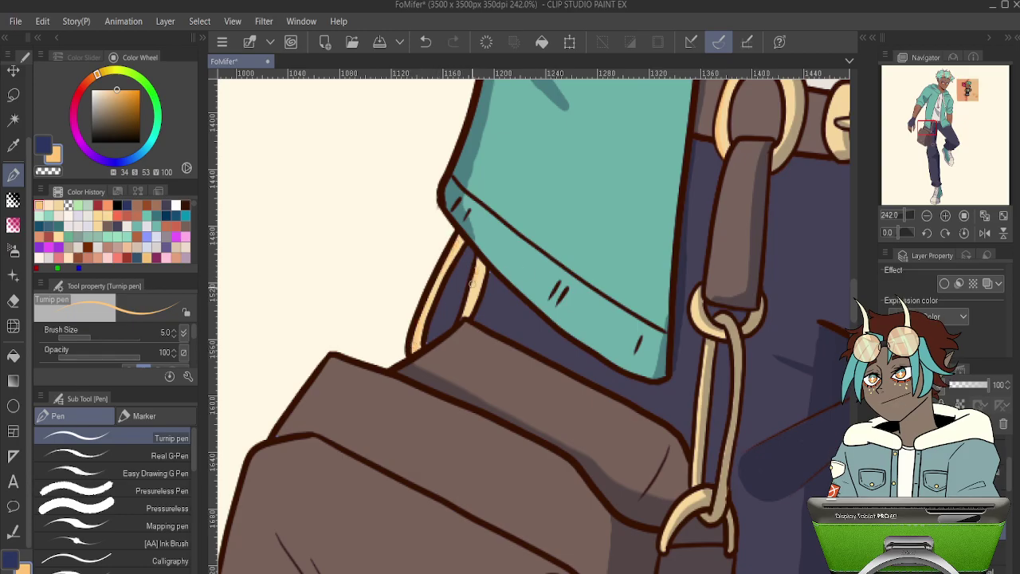
pyautogui.moveTo(472, 283); pyautogui.dragTo(466, 311)
pyautogui.moveTo(687, 375); pyautogui.dragTo(565, 247)
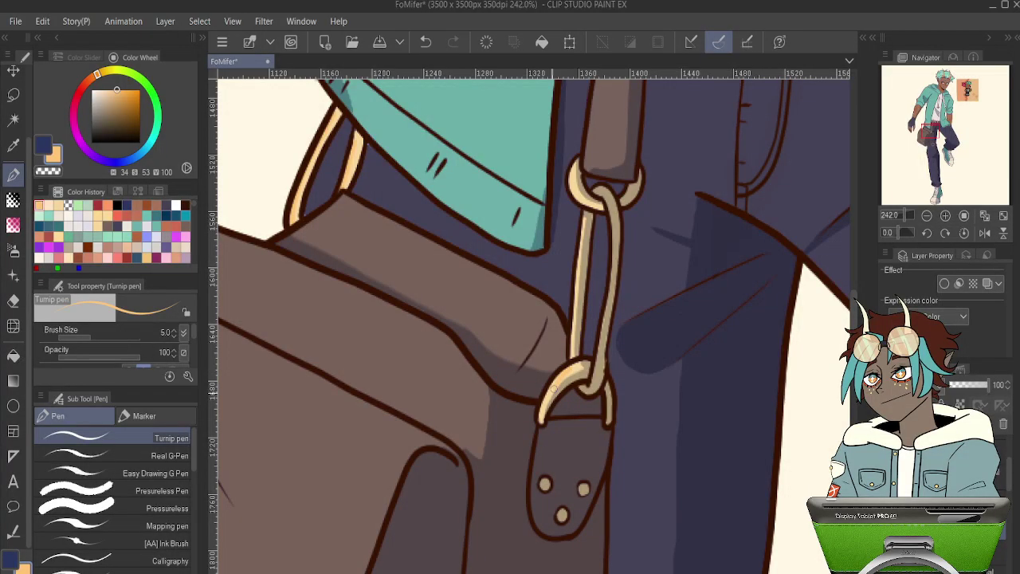
pyautogui.hotkey('ctrl', 'z')
# - Add matching light orange accents to the belt loop, the bag's round button and the leg strap buckle
pyautogui.moveTo(717, 327); pyautogui.dragTo(357, 378)
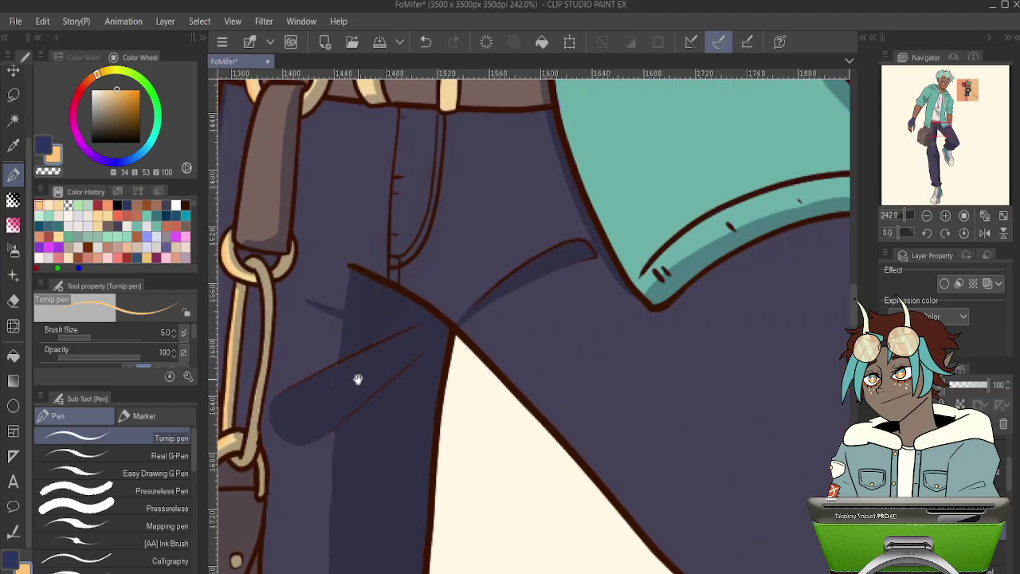
pyautogui.moveTo(721, 148); pyautogui.dragTo(398, 474)
pyautogui.moveTo(232, 372); pyautogui.dragTo(578, 344)
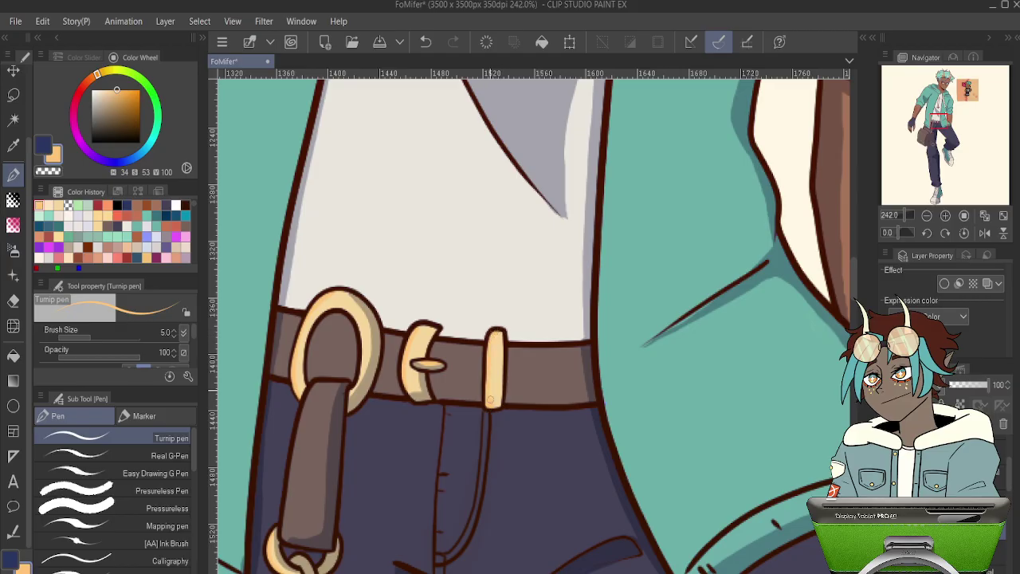
pyautogui.scroll(-5, 492, 396)
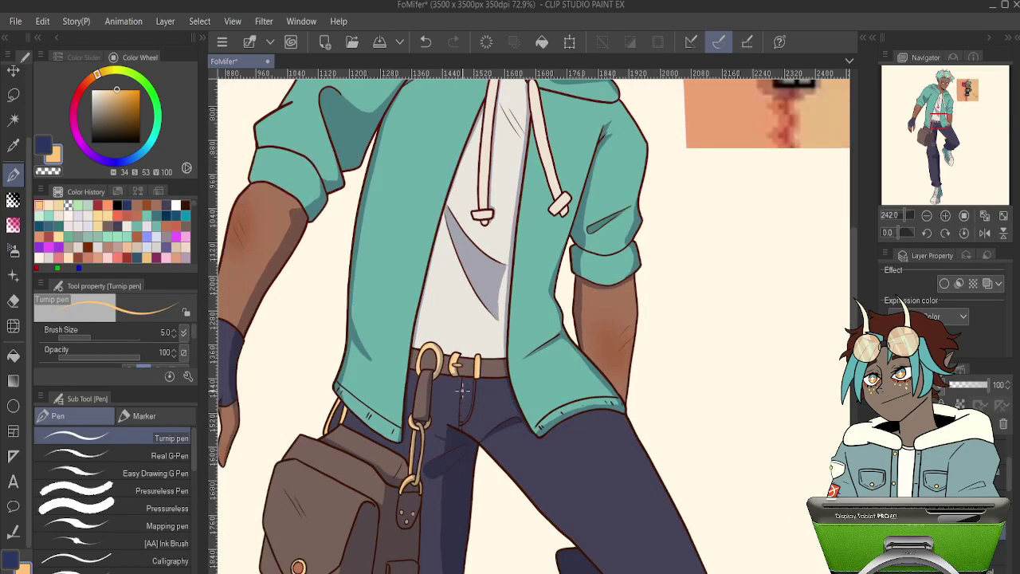
pyautogui.scroll(5, 357, 350)
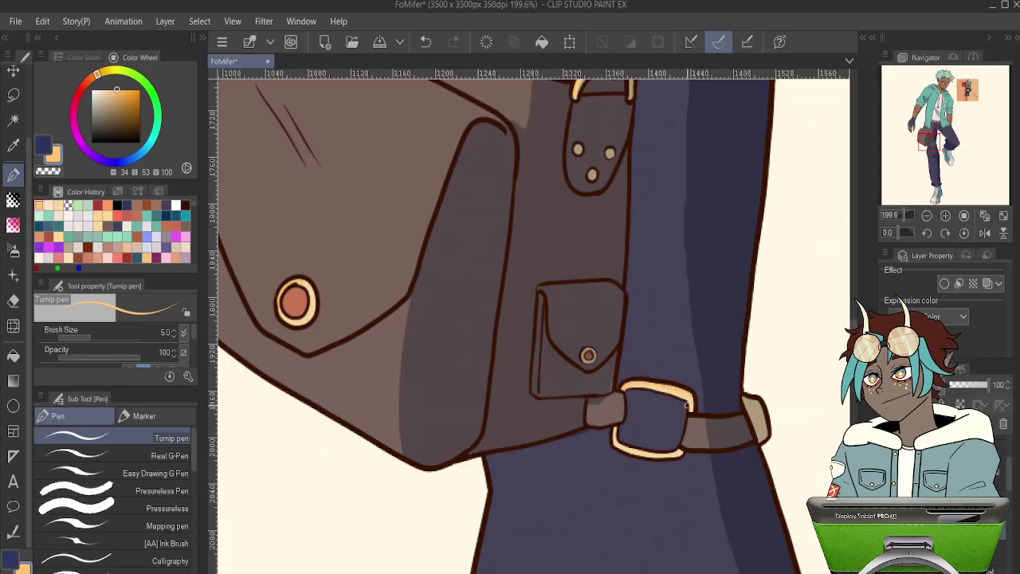
pyautogui.moveTo(766, 368); pyautogui.dragTo(470, 534)
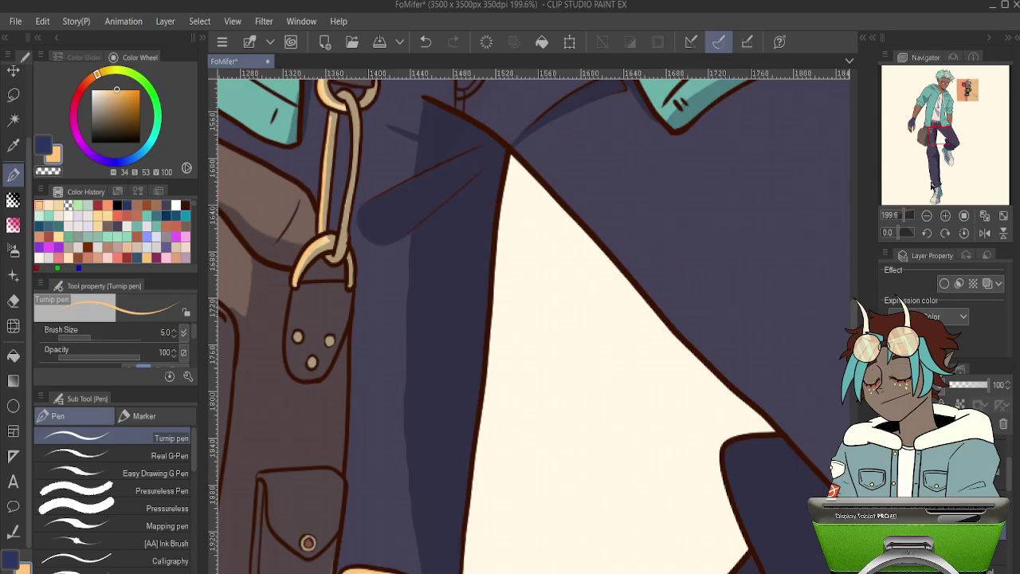
# - Lower the metal accent layer's opacity to 18 and inspect the accent on the bag's round button
pyautogui.scroll(-7, 598, 251)
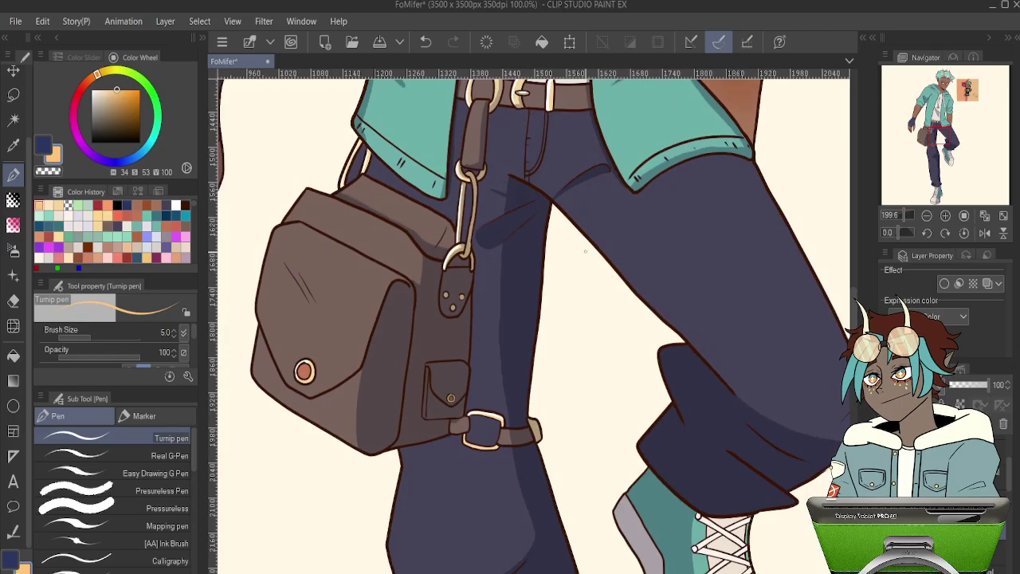
pyautogui.scroll(4, 343, 276)
pyautogui.moveTo(975, 390); pyautogui.dragTo(962, 389)
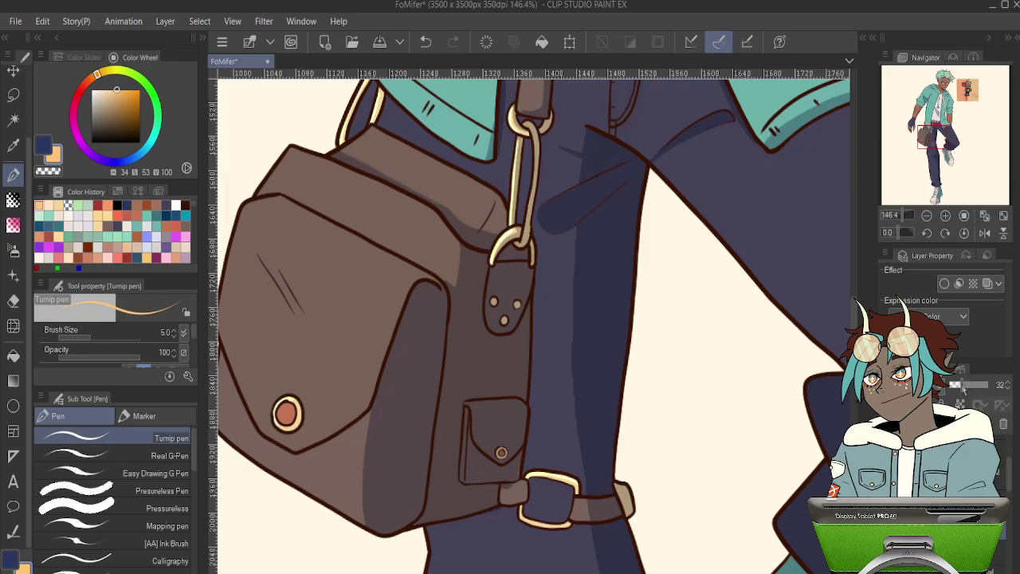
pyautogui.moveTo(950, 388); pyautogui.dragTo(953, 385)
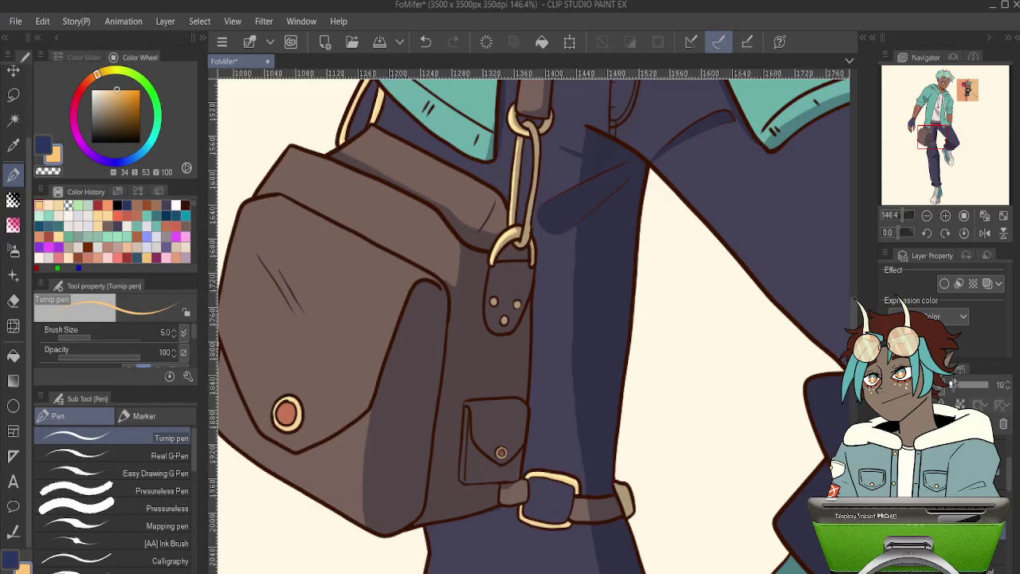
pyautogui.scroll(-3, 576, 318)
pyautogui.scroll(10, 414, 391)
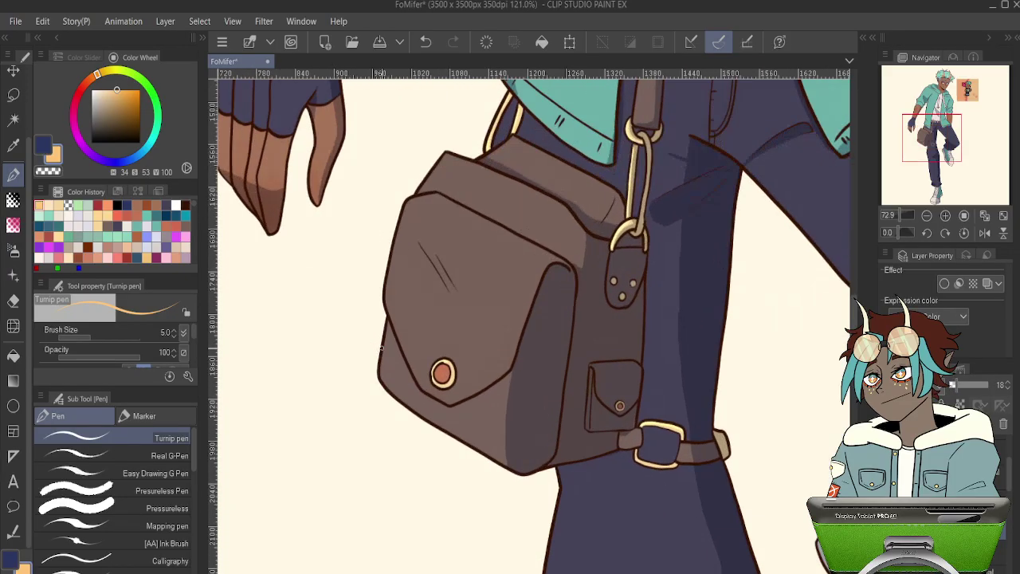
pyautogui.scroll(2, 402, 372)
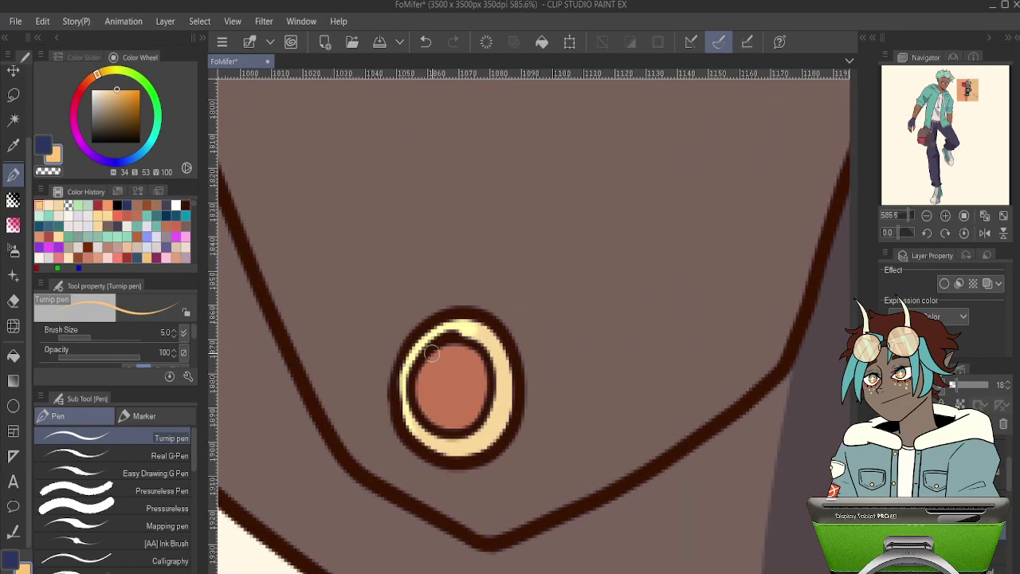
# - Paint a translucent light orange highlight arc and a small dot on the center of the bag's round button
pyautogui.moveTo(421, 388); pyautogui.dragTo(480, 344)
pyautogui.hotkey('ctrl', 'z')
pyautogui.moveTo(423, 390)
pyautogui.mouseDown()
pyautogui.moveTo(442, 352)
pyautogui.moveTo(479, 355)
pyautogui.mouseUp()
pyautogui.hotkey('ctrl', 'z')
pyautogui.moveTo(424, 394)
pyautogui.mouseDown()
pyautogui.moveTo(434, 363)
pyautogui.moveTo(478, 345)
pyautogui.mouseUp()
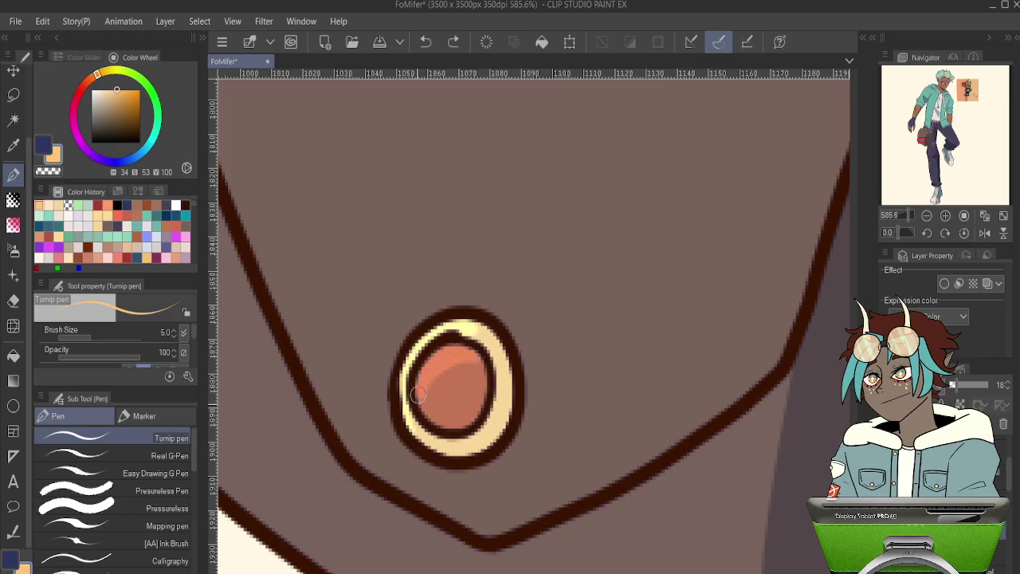
pyautogui.click(462, 386)
pyautogui.hotkey('ctrl', 'z')
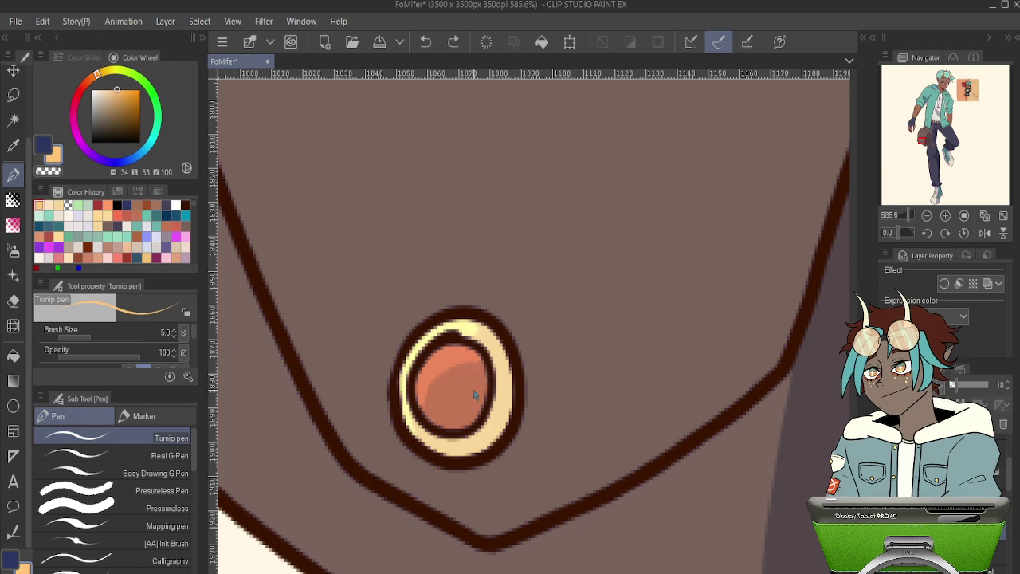
pyautogui.click(469, 386)
pyautogui.scroll(-10, 497, 344)
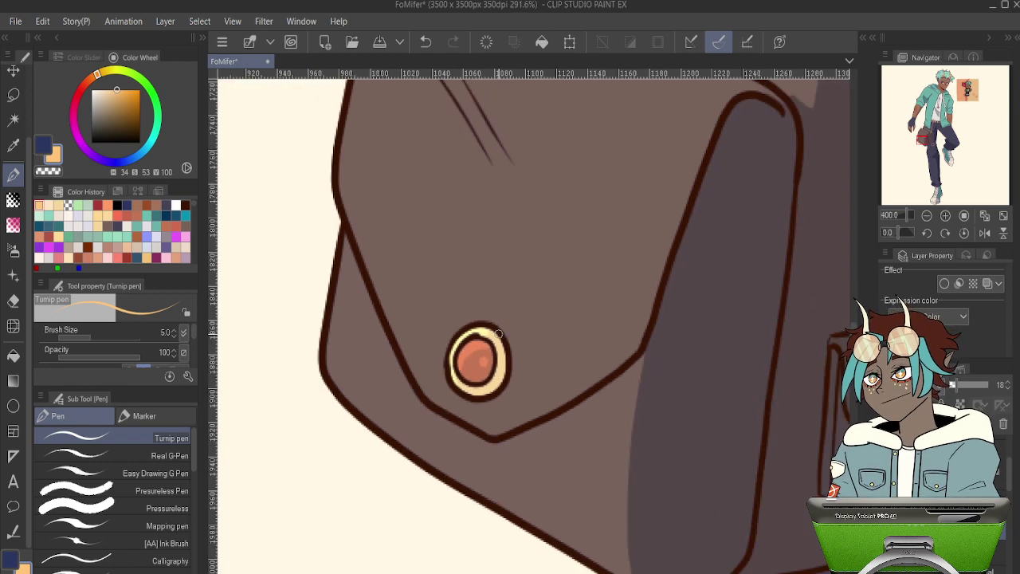
# - Check the whole illustration's values in grayscale, restore the full-color view and inspect the face
pyautogui.scroll(-4, 529, 341)
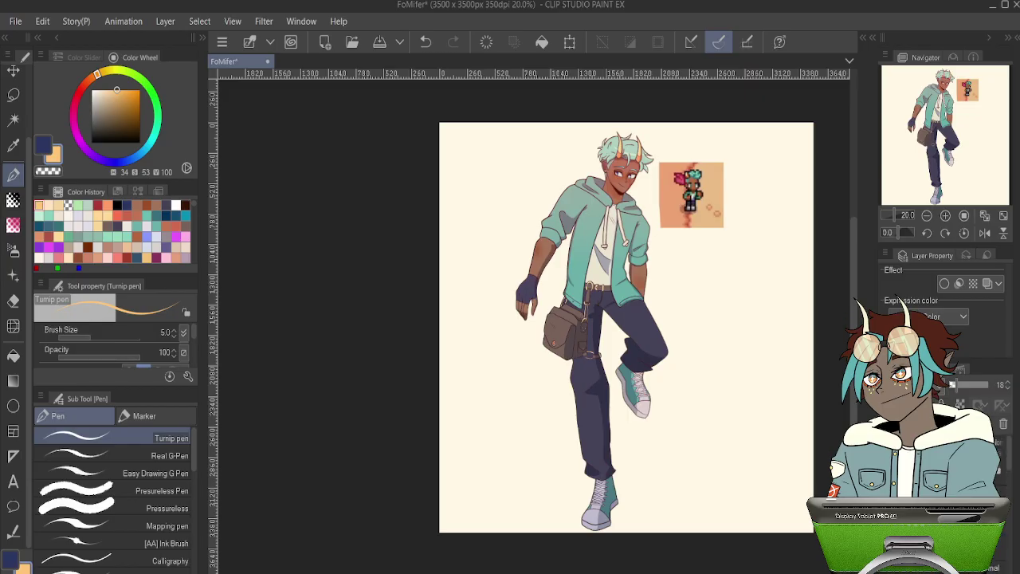
pyautogui.click(887, 443)
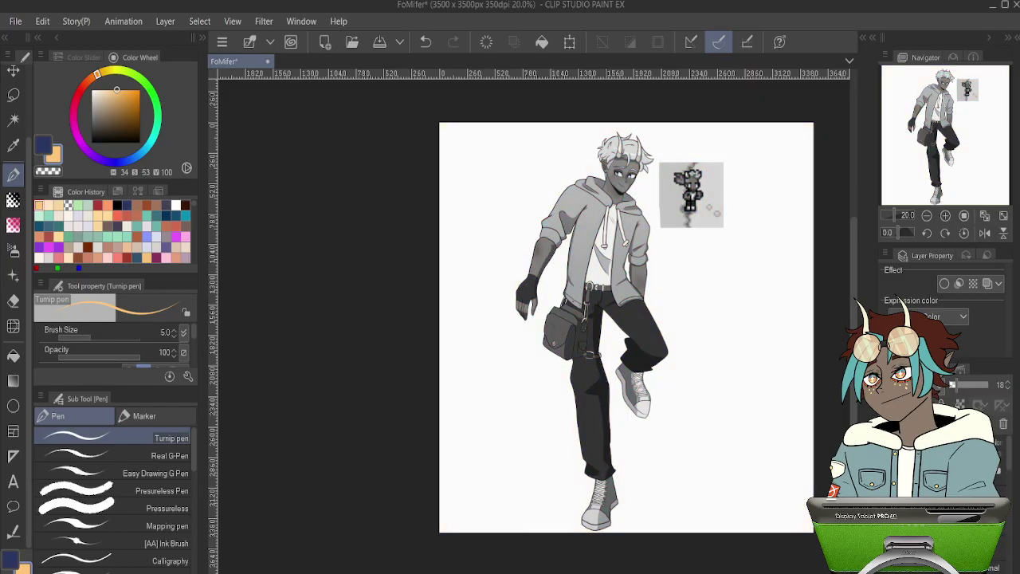
pyautogui.hotkey('ctrl', 'shift', 'u')
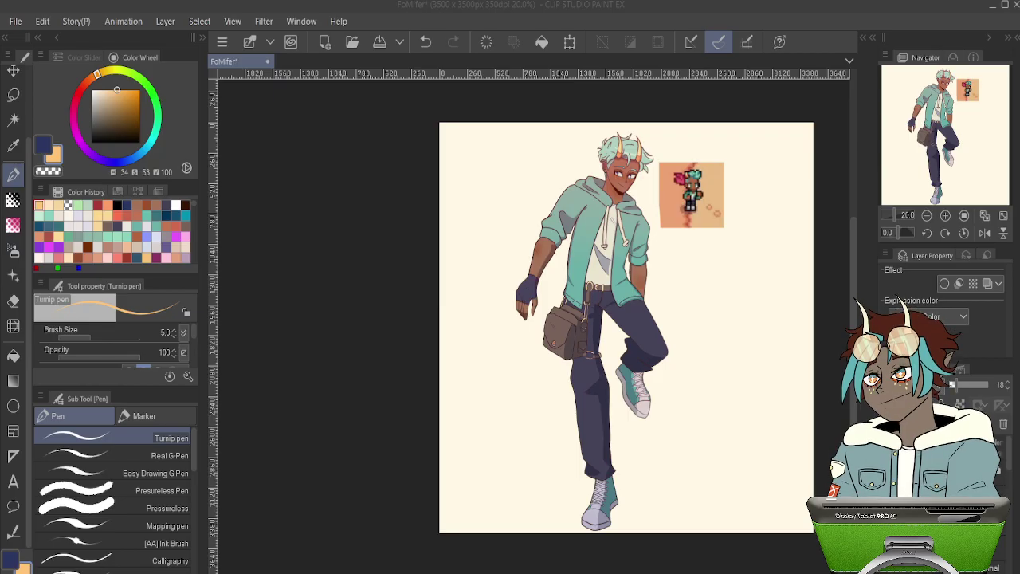
pyautogui.scroll(3, 679, 142)
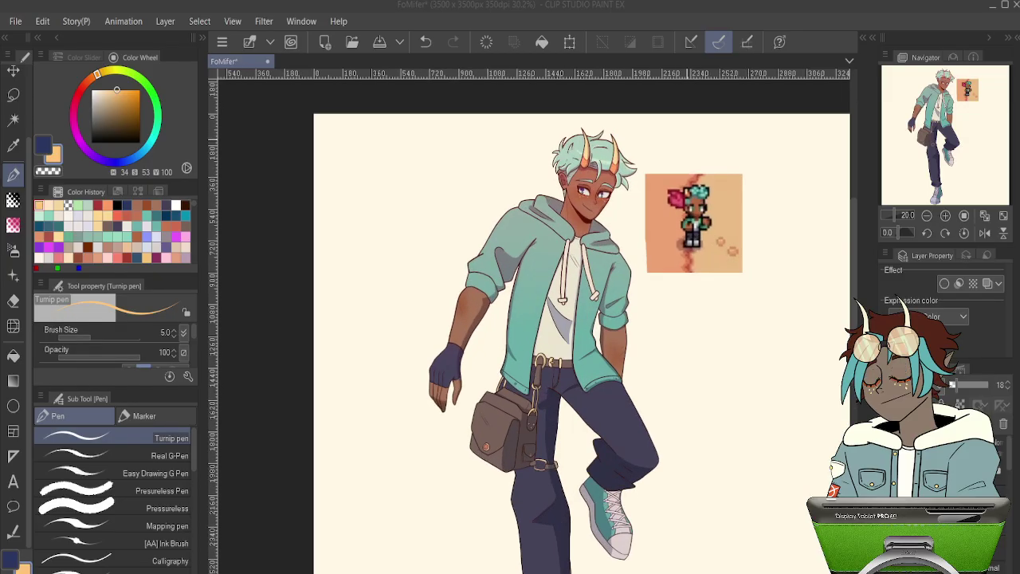
pyautogui.scroll(4, 582, 184)
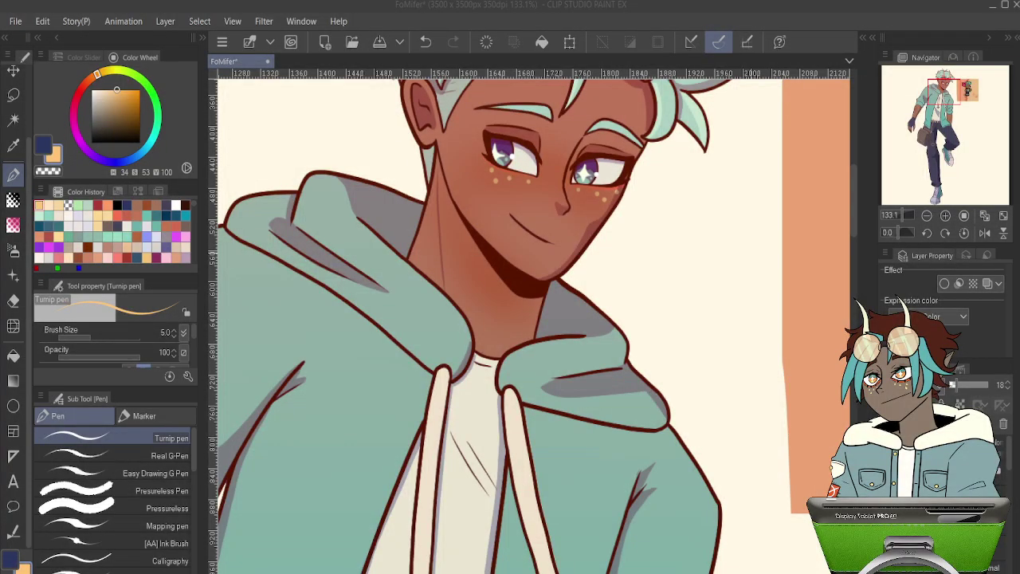
pyautogui.scroll(2, 562, 189)
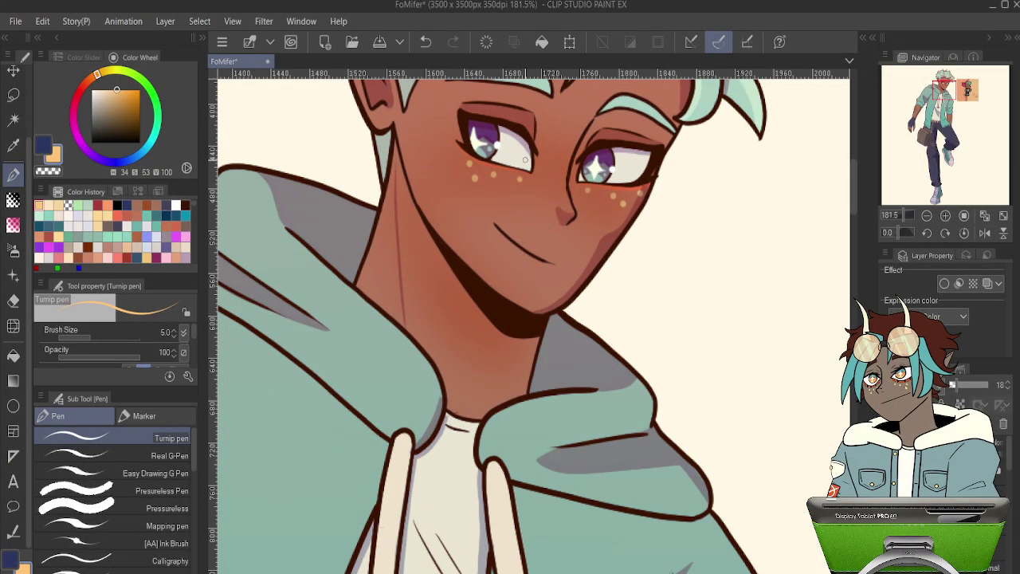
# - Select the color overlay layer at 62 opacity and hide it
pyautogui.press('o')
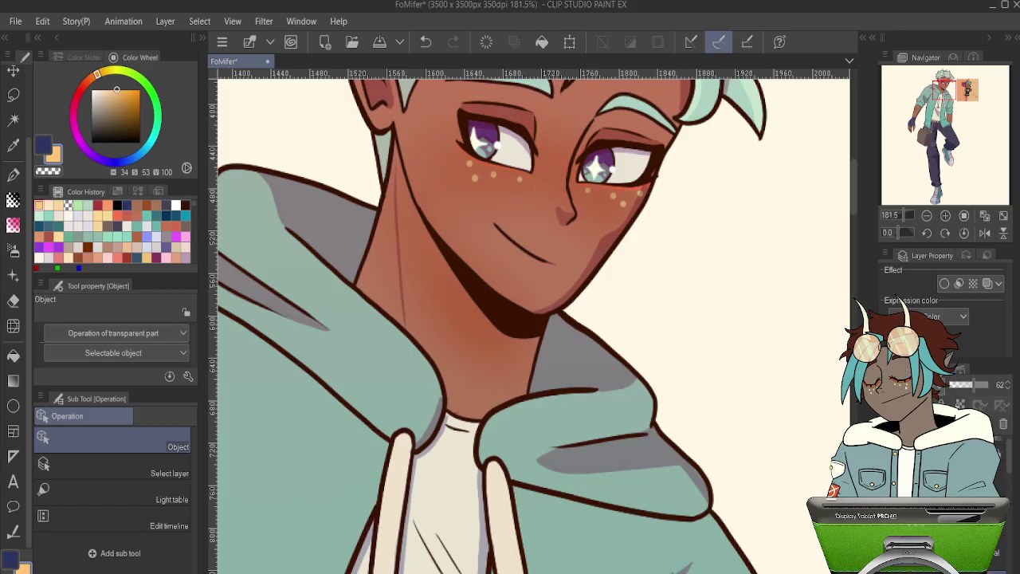
pyautogui.click(888, 477)
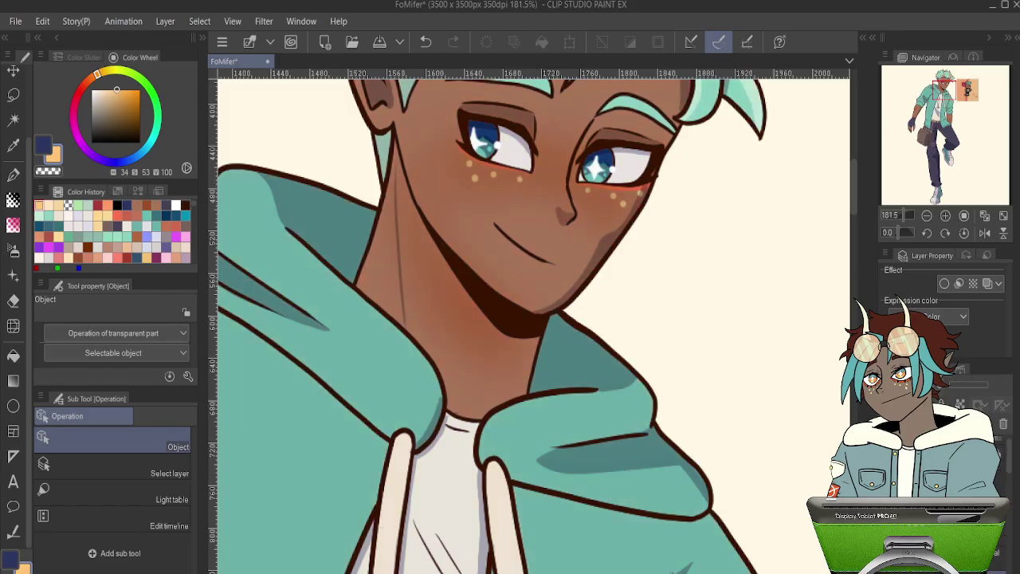
pyautogui.click(874, 478)
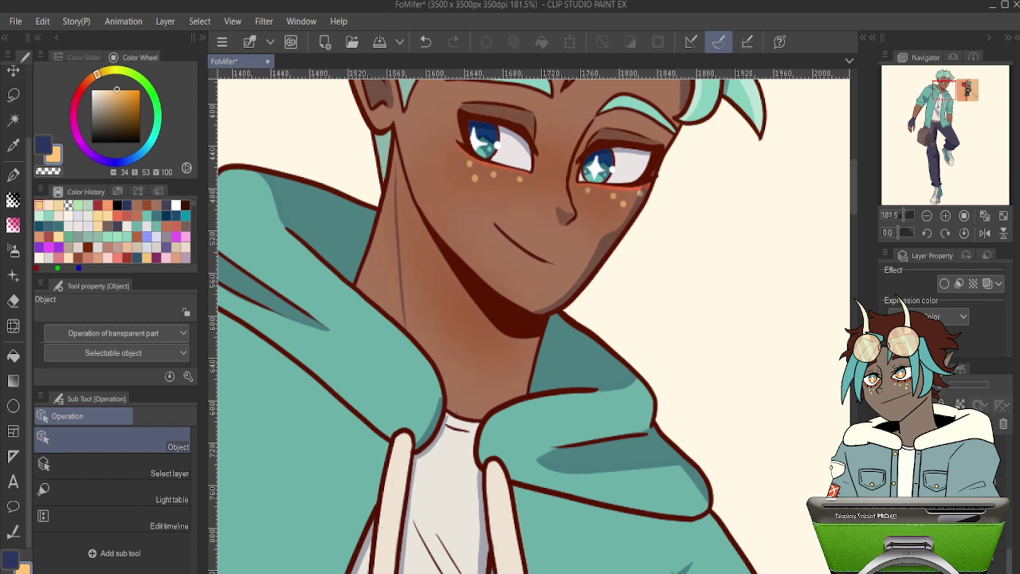
pyautogui.click(997, 557)
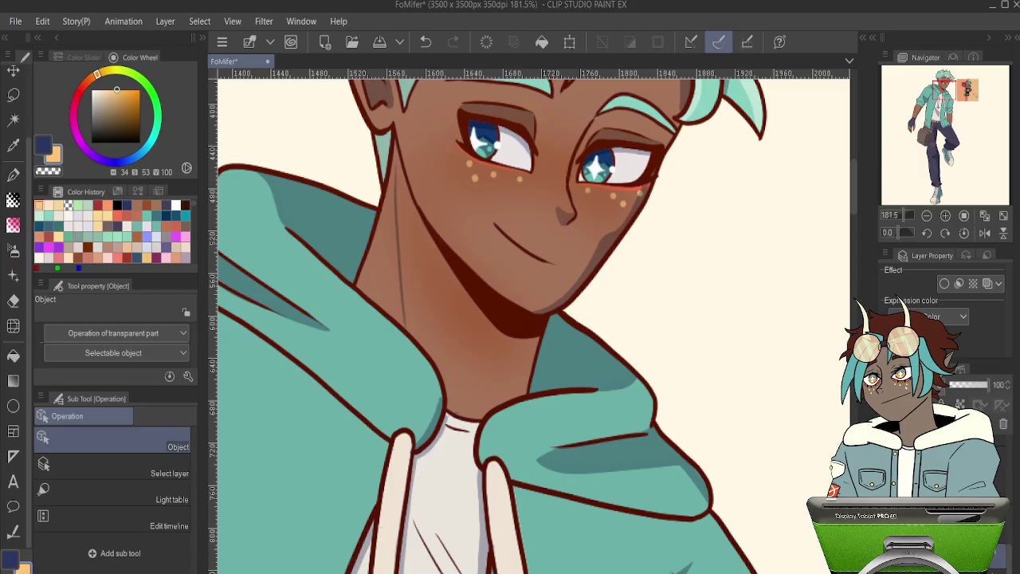
pyautogui.moveTo(997, 556); pyautogui.dragTo(997, 494)
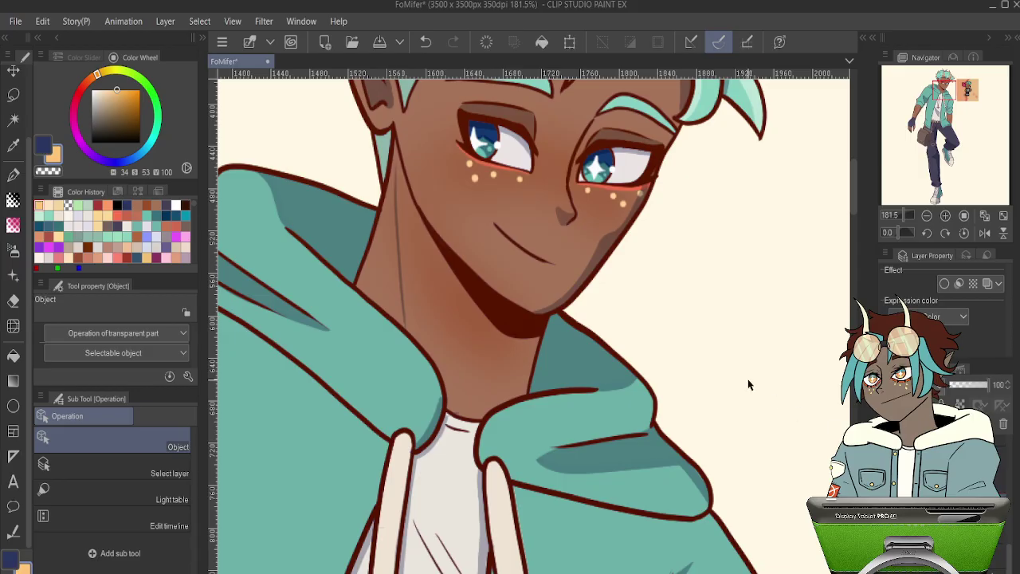
# - Sample the shading layer's dark blue and shade the cheek edge at the eye's outer corner with the Turnip pen
pyautogui.scroll(6, 690, 231)
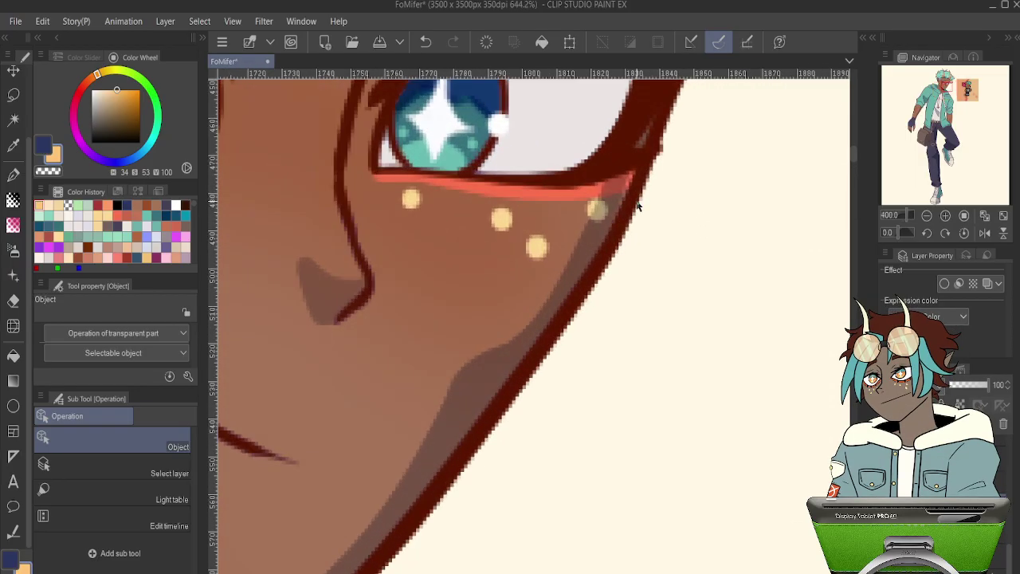
pyautogui.click(588, 244)
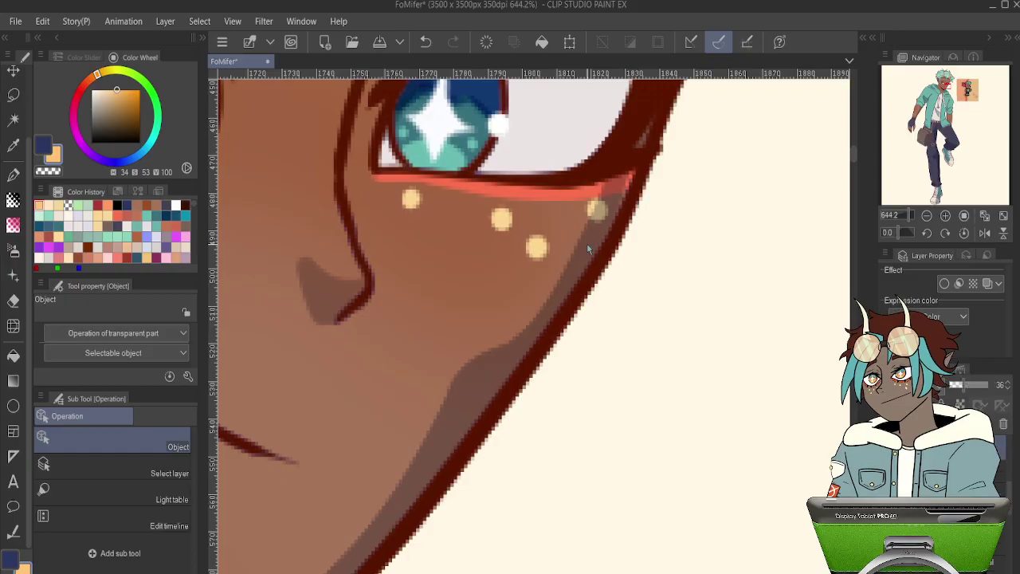
pyautogui.press('e')
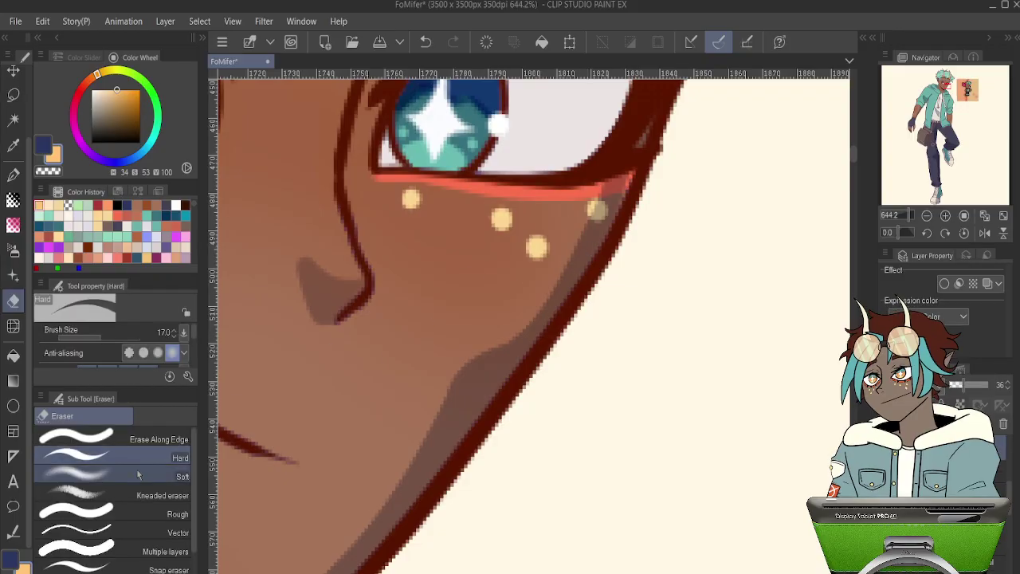
pyautogui.press('i')
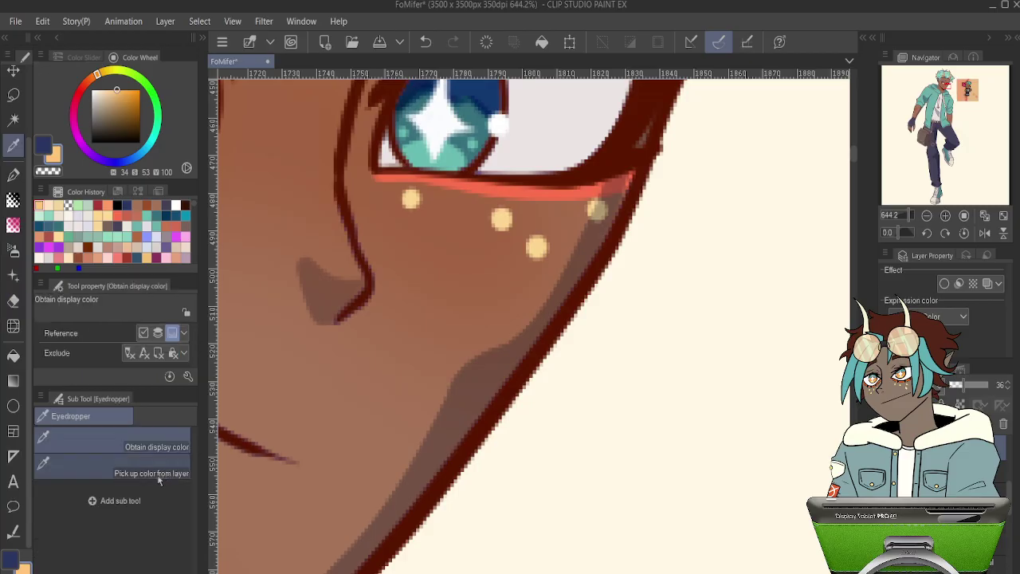
pyautogui.click(149, 474)
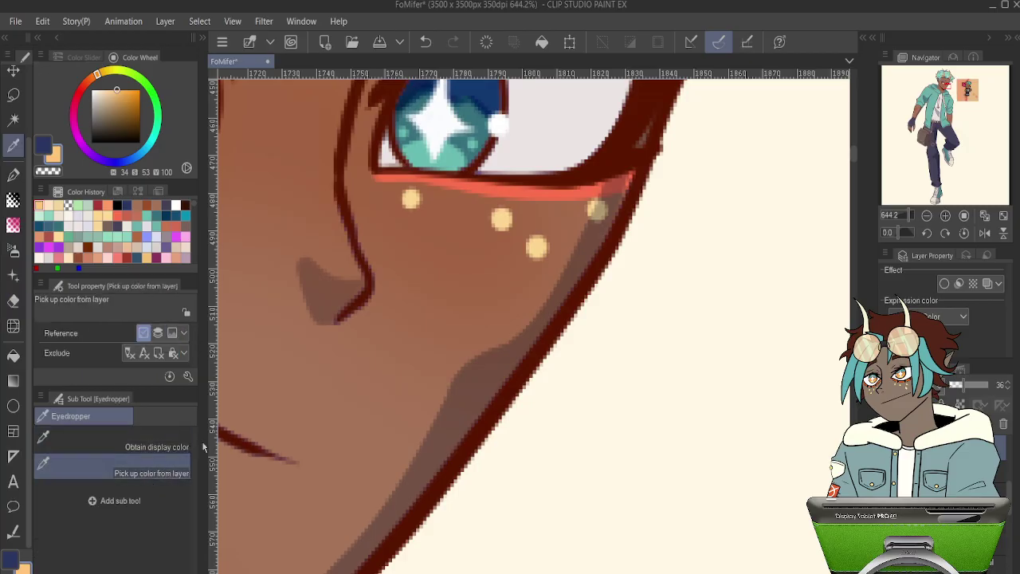
pyautogui.click(495, 353)
pyautogui.press('p')
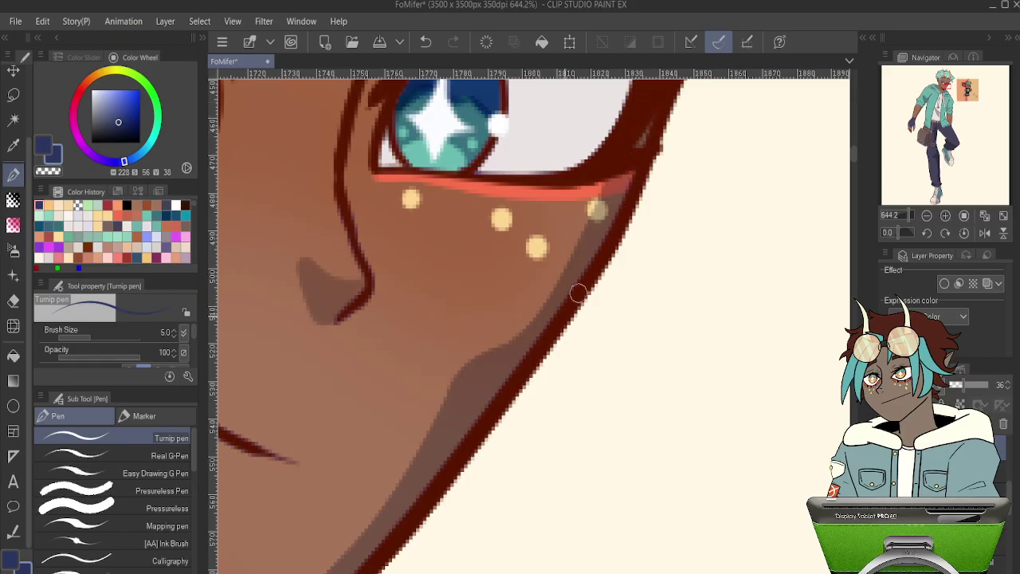
# - Examine the hair, face, drawstrings, shirt, sleeve and jacket hem for gaps in the coloring
pyautogui.scroll(-16, 558, 328)
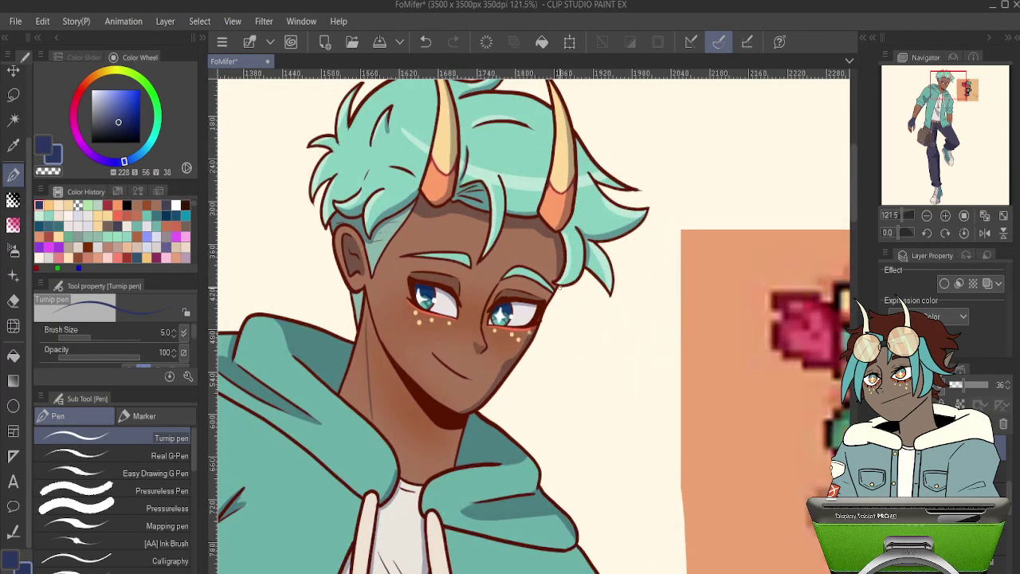
pyautogui.scroll(11, 585, 244)
pyautogui.scroll(1, 584, 245)
pyautogui.scroll(-2, 583, 244)
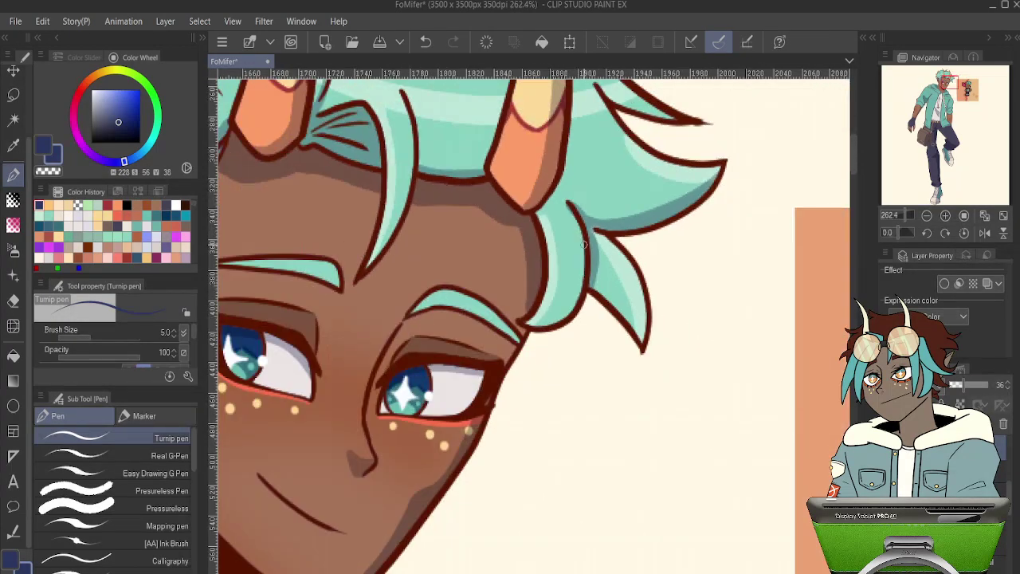
pyautogui.scroll(2, 597, 248)
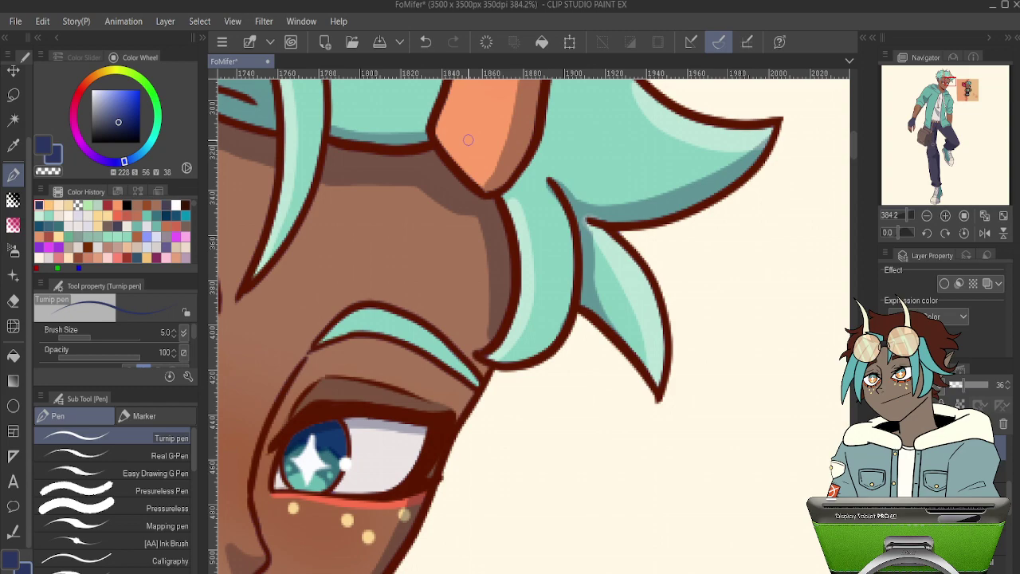
pyautogui.scroll(-10, 468, 139)
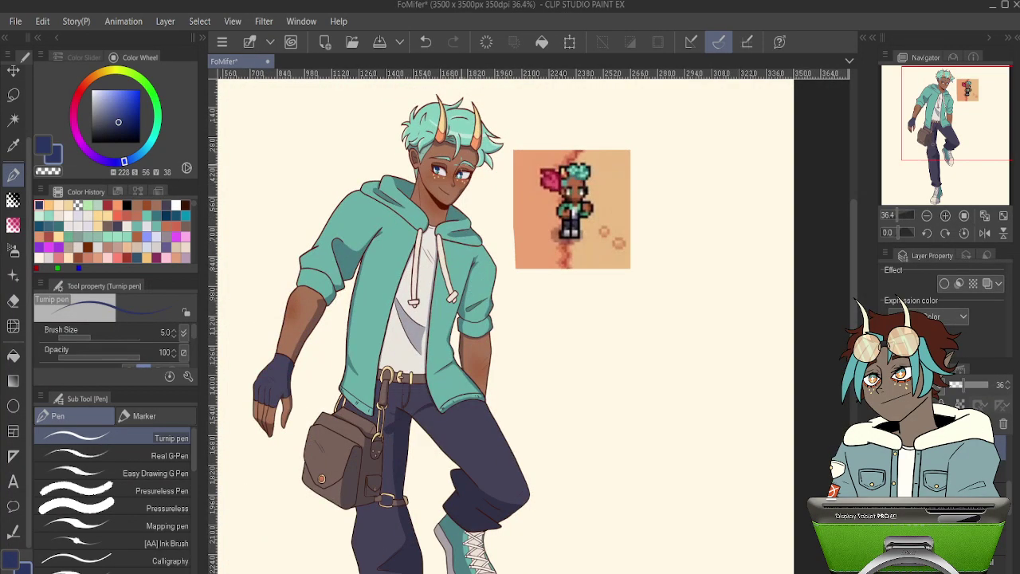
pyautogui.scroll(2, 439, 191)
pyautogui.scroll(6, 468, 346)
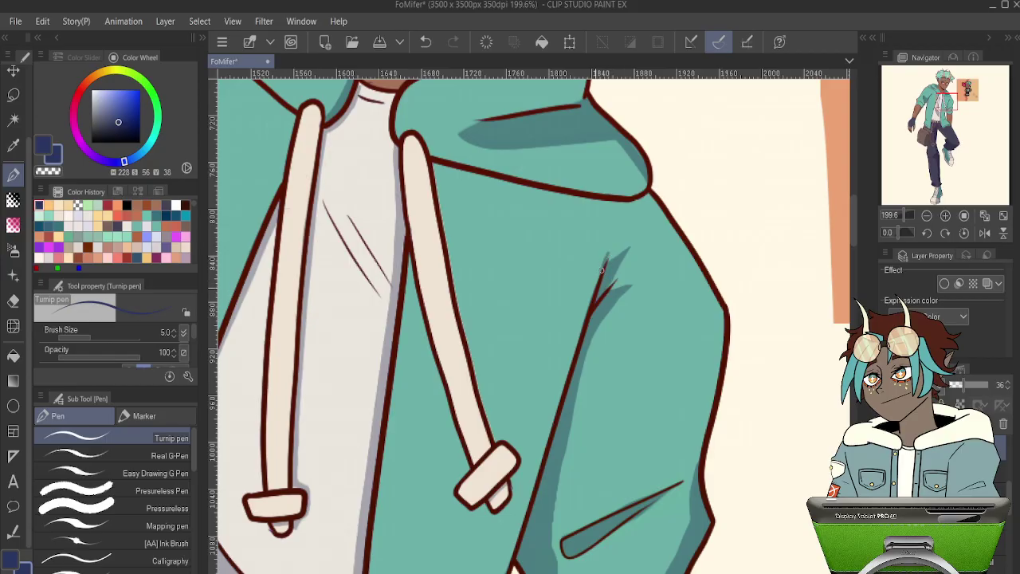
pyautogui.moveTo(458, 489); pyautogui.dragTo(570, 309)
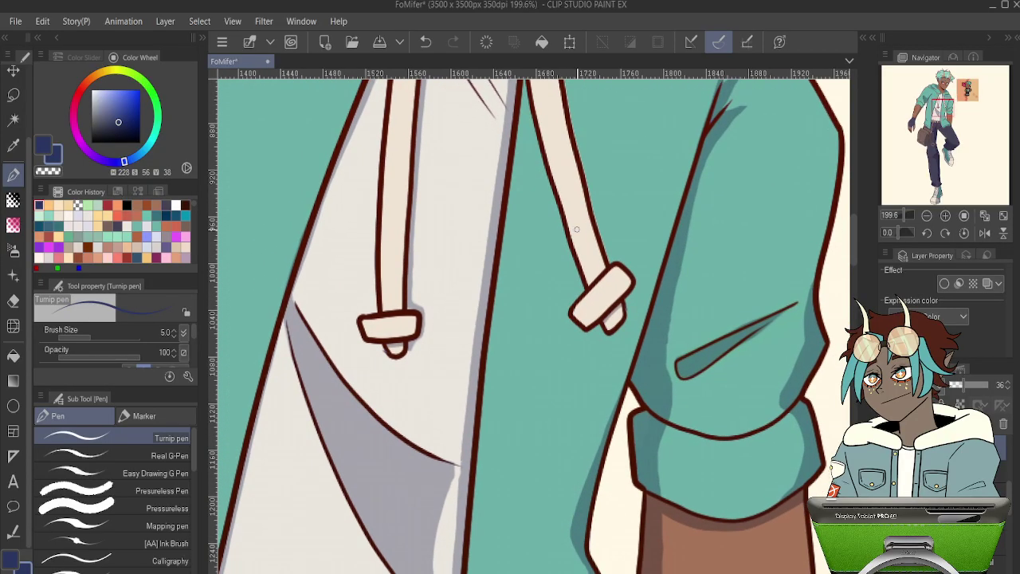
pyautogui.moveTo(611, 437); pyautogui.dragTo(619, 215)
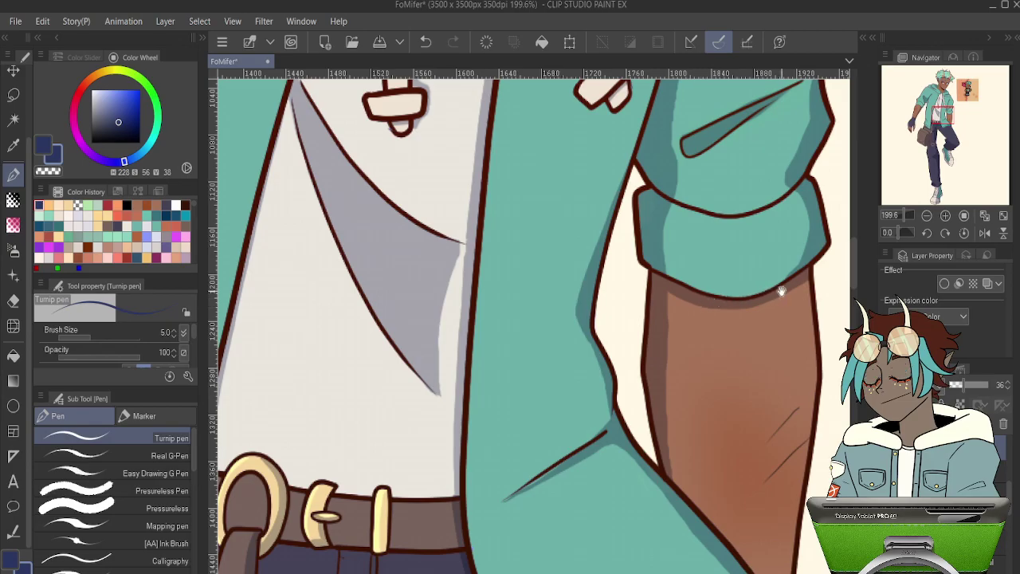
pyautogui.moveTo(776, 290); pyautogui.dragTo(537, 420)
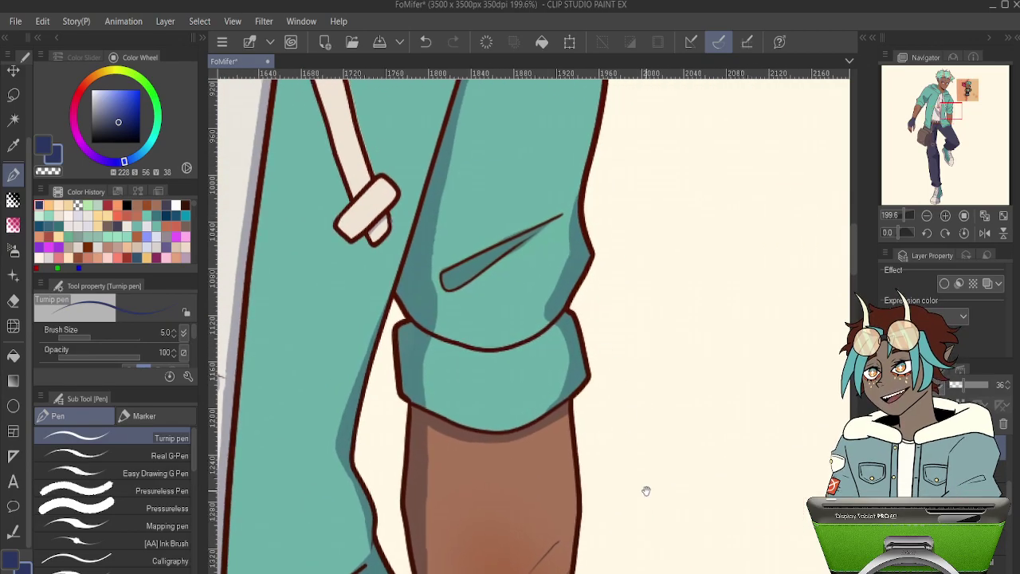
pyautogui.moveTo(647, 490); pyautogui.dragTo(713, 199)
pyautogui.scroll(3, 631, 383)
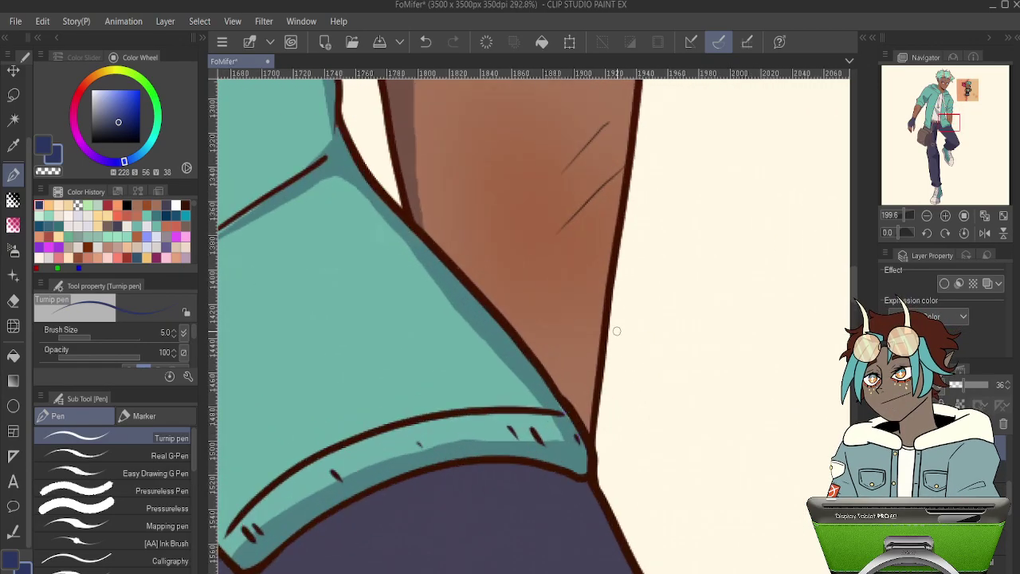
# - Sample the jacket's base teal from its color layer for the Turnip pen
pyautogui.press('i')
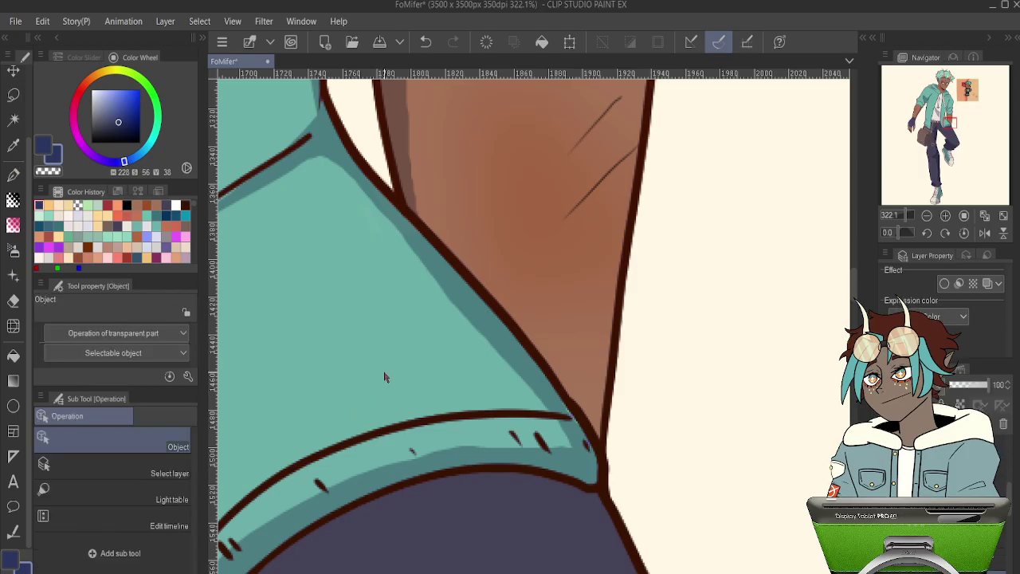
pyautogui.click(397, 367)
pyautogui.press('p')
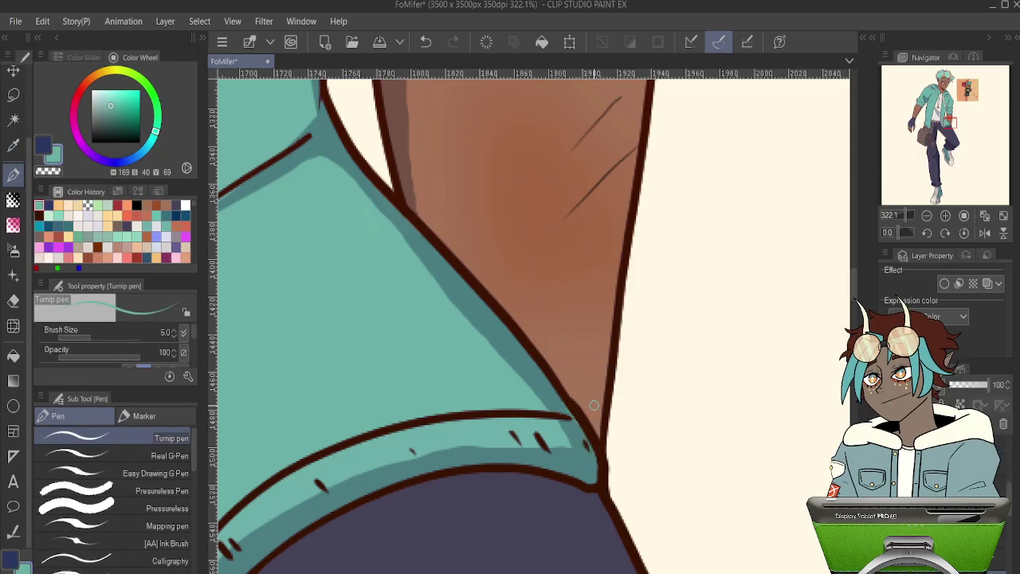
# - Sample the shading layer's dark blue and shade the bag's leather strap on both sides of the buckle with the Turnip pen
pyautogui.scroll(-3, 580, 372)
pyautogui.moveTo(457, 338)
pyautogui.mouseDown()
pyautogui.moveTo(843, 322)
pyautogui.moveTo(644, 184)
pyautogui.mouseUp()
pyautogui.scroll(2, 726, 359)
pyautogui.moveTo(726, 358); pyautogui.dragTo(806, 338)
pyautogui.scroll(-2, 536, 225)
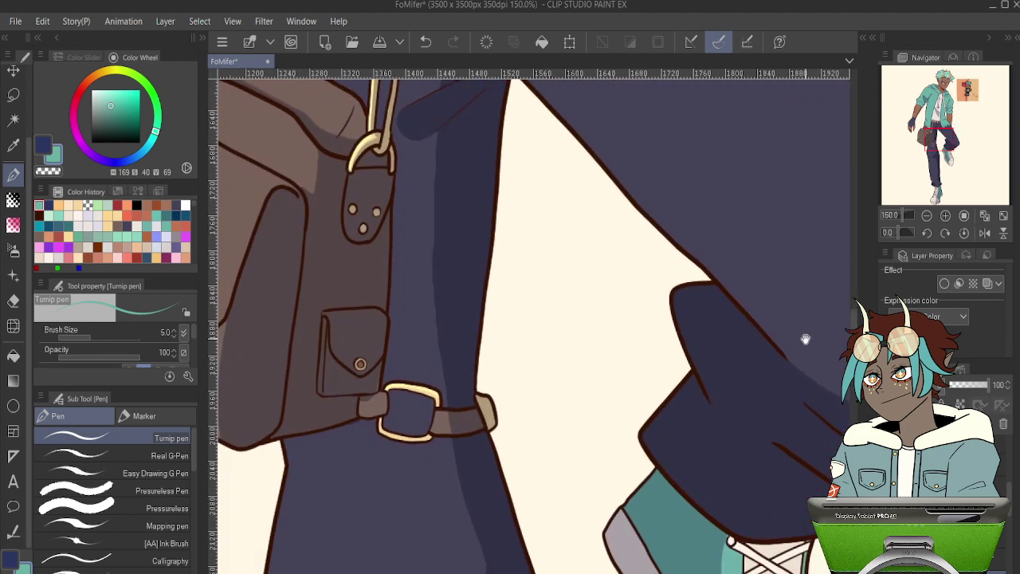
pyautogui.scroll(8, 422, 394)
pyautogui.press('o')
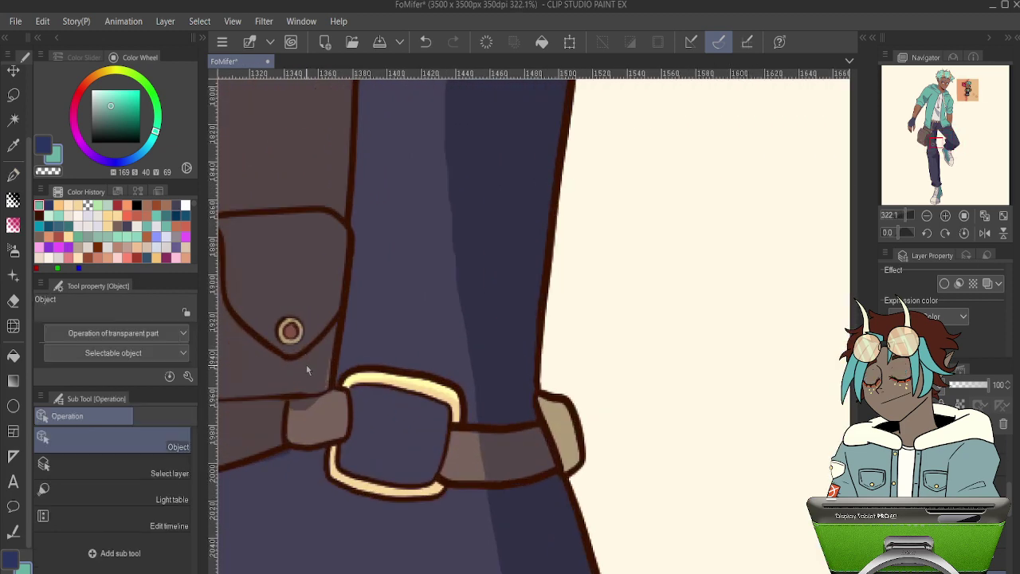
pyautogui.press('i')
pyautogui.click(307, 371)
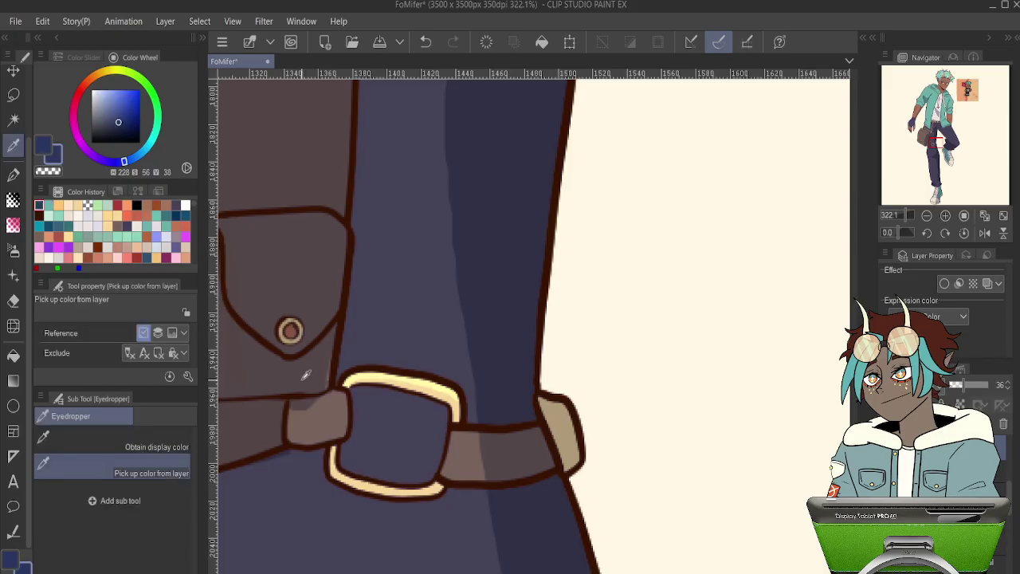
pyautogui.press('p')
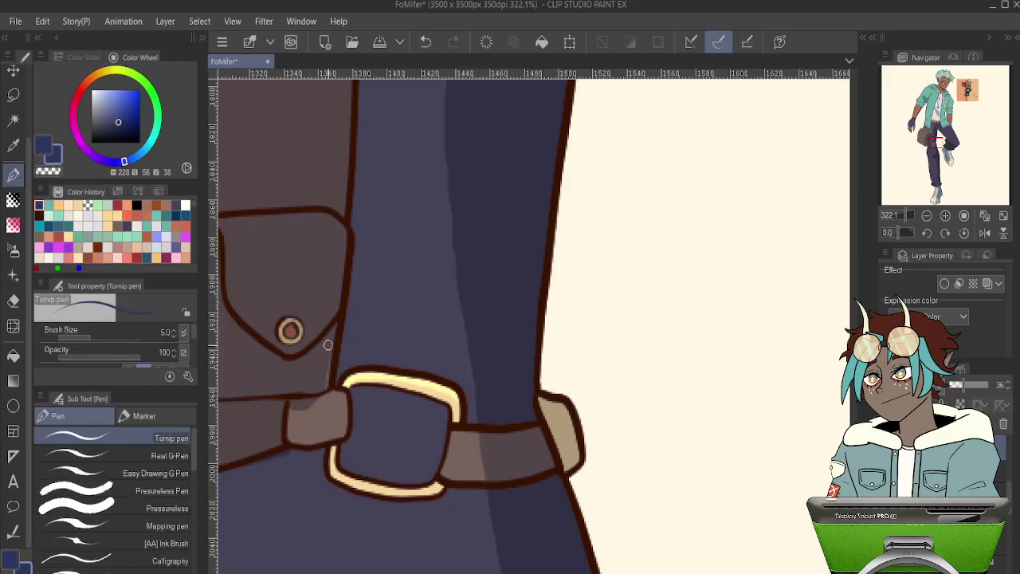
pyautogui.moveTo(295, 405)
pyautogui.mouseDown()
pyautogui.moveTo(345, 395)
pyautogui.moveTo(309, 405)
pyautogui.moveTo(337, 396)
pyautogui.moveTo(345, 438)
pyautogui.mouseUp()
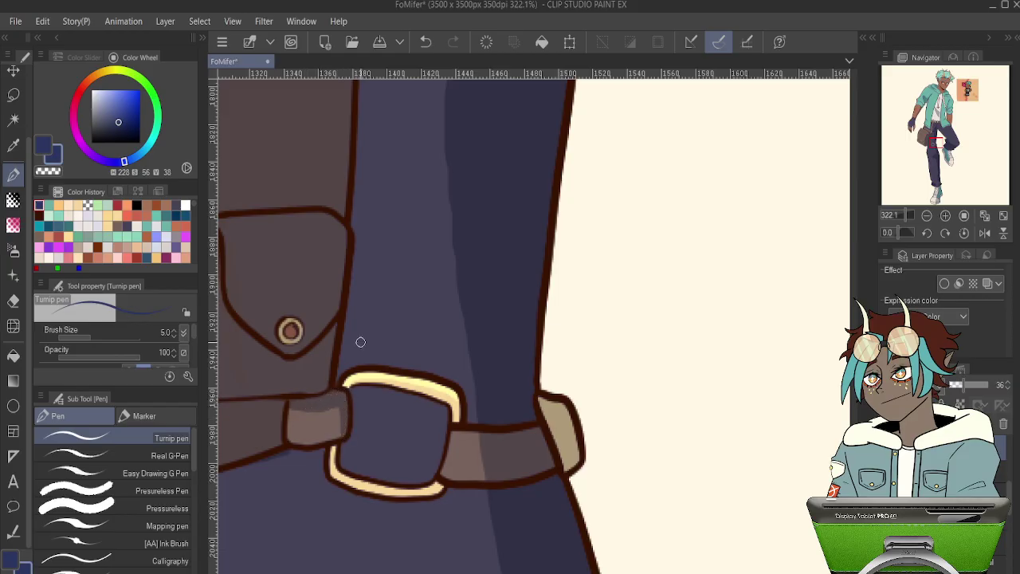
pyautogui.moveTo(444, 476)
pyautogui.mouseDown()
pyautogui.moveTo(499, 473)
pyautogui.moveTo(465, 469)
pyautogui.moveTo(596, 422)
pyautogui.moveTo(458, 453)
pyautogui.moveTo(447, 472)
pyautogui.moveTo(481, 472)
pyautogui.mouseUp()
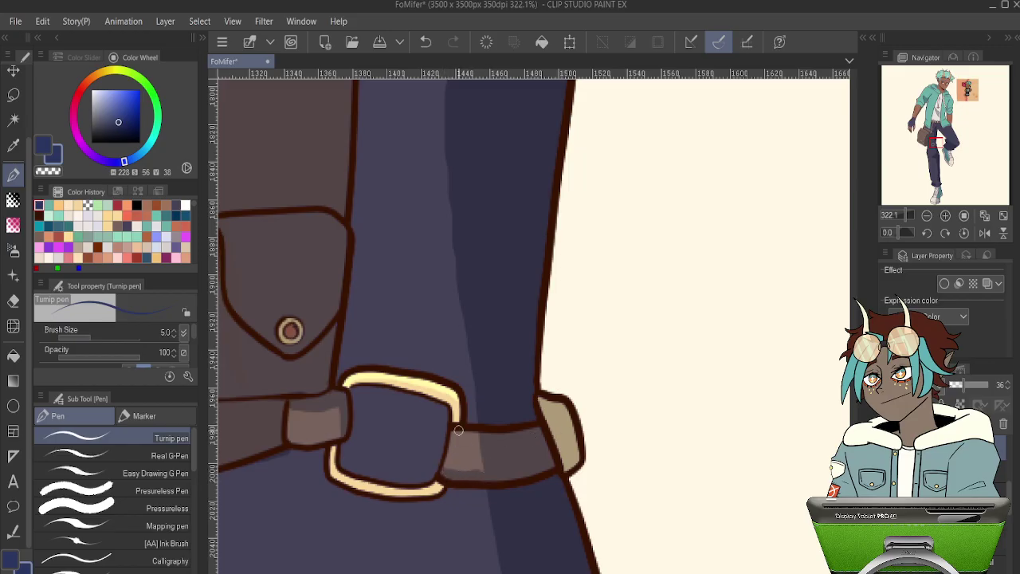
pyautogui.moveTo(457, 430); pyautogui.dragTo(448, 467)
# - Shade beneath the bag flap's lower edge and along the flap's inner edge up to the rounded side panel
pyautogui.scroll(-10, 480, 348)
pyautogui.scroll(2, 423, 312)
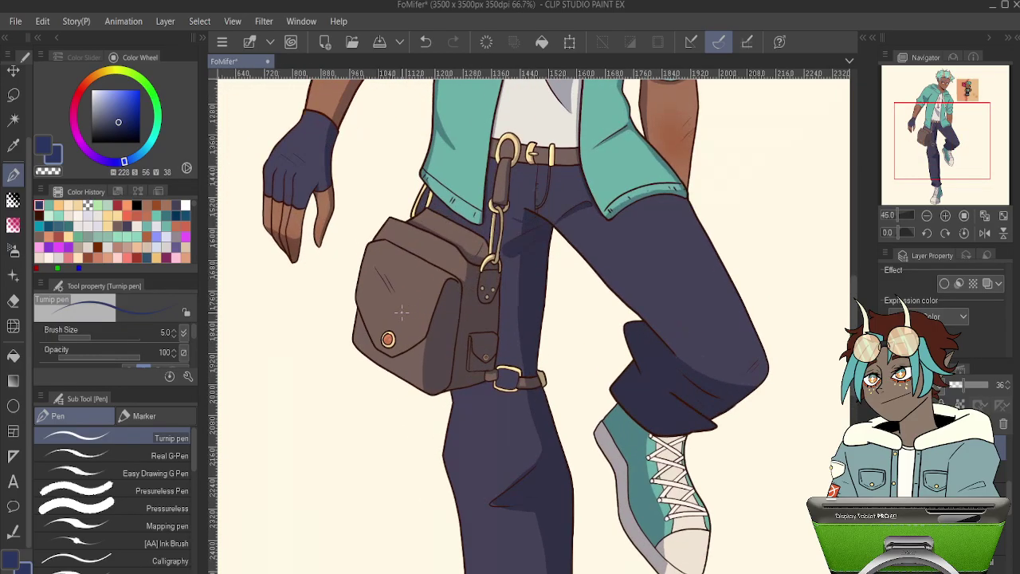
pyautogui.scroll(8, 401, 311)
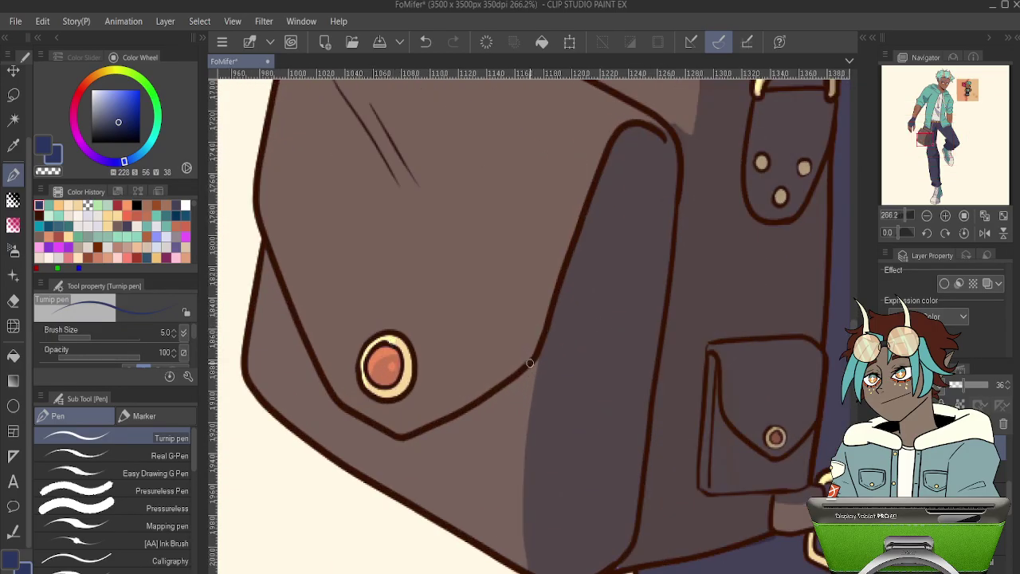
pyautogui.moveTo(539, 364); pyautogui.dragTo(440, 427)
pyautogui.moveTo(627, 271); pyautogui.dragTo(642, 351)
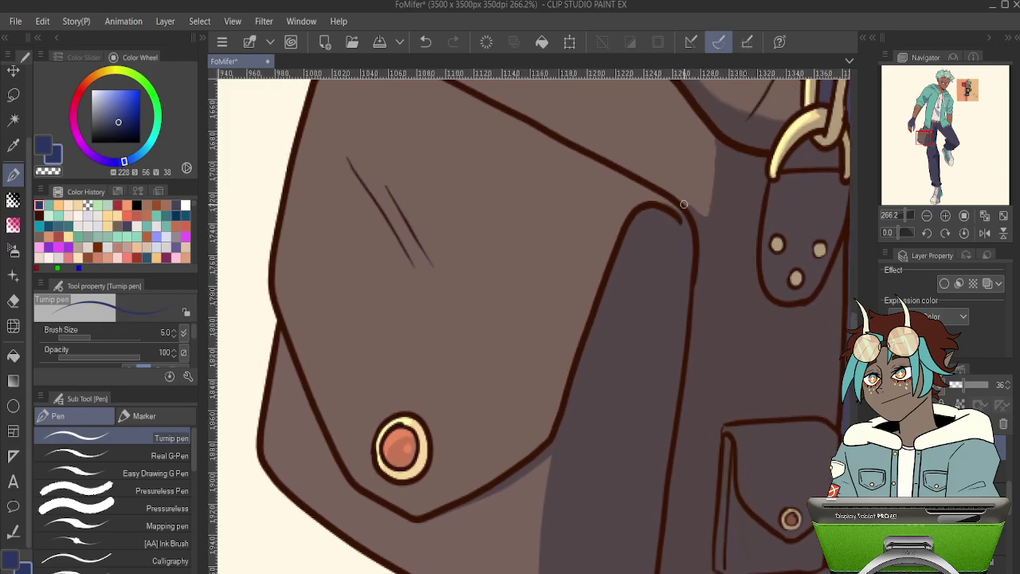
pyautogui.moveTo(658, 198)
pyautogui.mouseDown()
pyautogui.moveTo(613, 229)
pyautogui.moveTo(528, 445)
pyautogui.moveTo(500, 474)
pyautogui.moveTo(432, 508)
pyautogui.mouseUp()
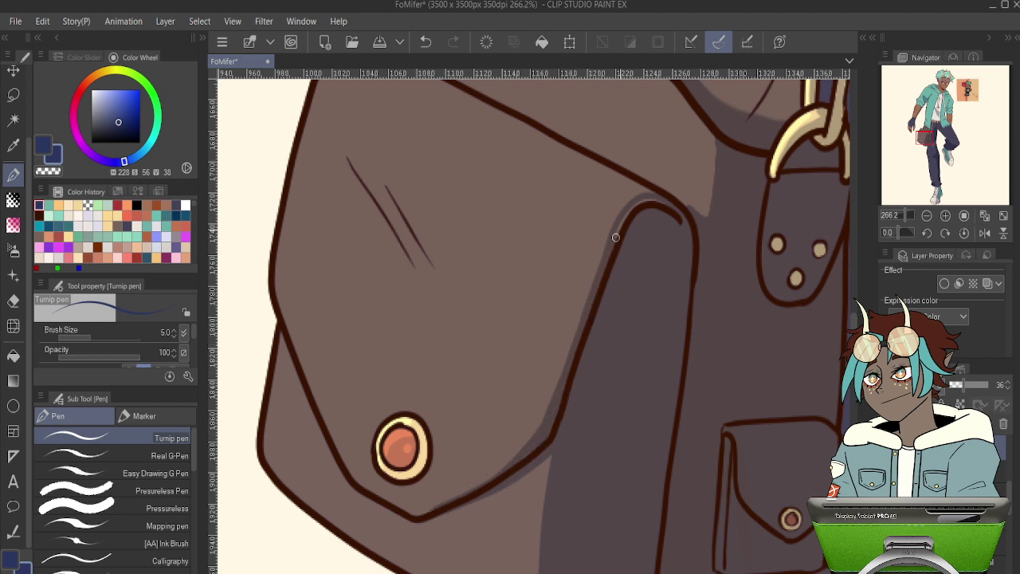
pyautogui.moveTo(616, 237); pyautogui.dragTo(636, 210)
pyautogui.moveTo(597, 376); pyautogui.dragTo(655, 205)
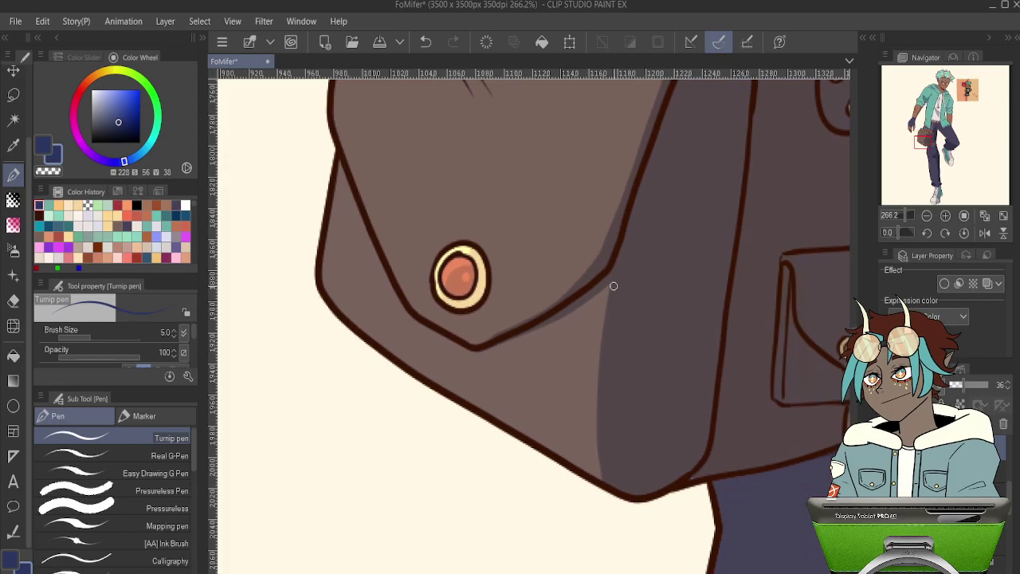
# - Refine the shading along the flap's lower edge and add a thin shadow along the bag's bottom edge
pyautogui.moveTo(537, 317); pyautogui.dragTo(481, 338)
pyautogui.hotkey('ctrl', 'z')
pyautogui.moveTo(585, 278); pyautogui.dragTo(474, 344)
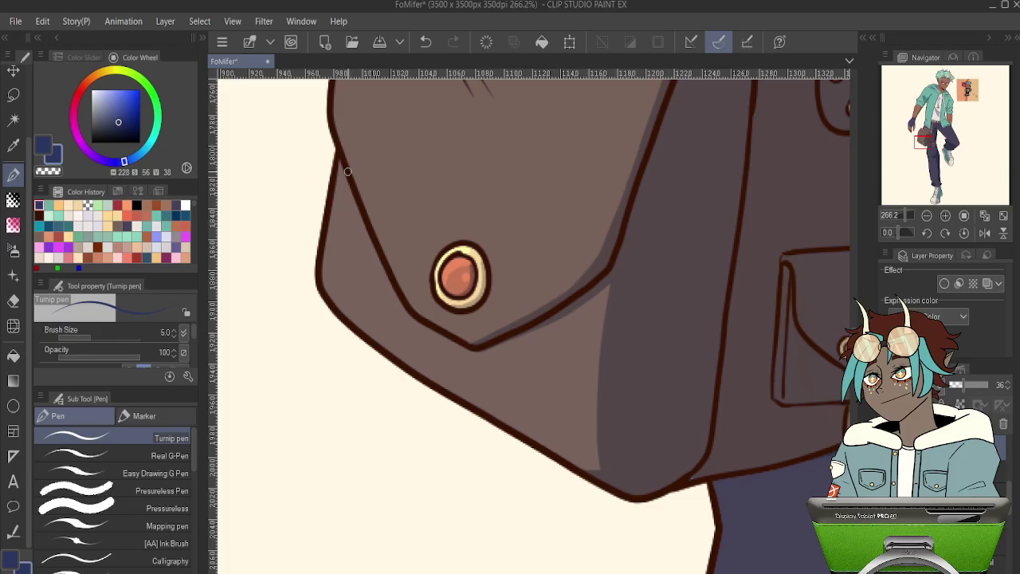
pyautogui.moveTo(318, 269)
pyautogui.mouseDown()
pyautogui.moveTo(424, 378)
pyautogui.moveTo(505, 432)
pyautogui.moveTo(340, 306)
pyautogui.moveTo(414, 372)
pyautogui.moveTo(524, 435)
pyautogui.moveTo(629, 476)
pyautogui.mouseUp()
pyautogui.hotkey('ctrl', 'z')
pyautogui.hotkey('ctrl', 'z')
pyautogui.moveTo(320, 282)
pyautogui.mouseDown()
pyautogui.moveTo(375, 346)
pyautogui.moveTo(600, 470)
pyautogui.mouseUp()
pyautogui.moveTo(316, 265)
pyautogui.mouseDown()
pyautogui.moveTo(343, 307)
pyautogui.moveTo(481, 409)
pyautogui.moveTo(659, 492)
pyautogui.mouseUp()
pyautogui.moveTo(650, 294); pyautogui.dragTo(588, 309)
# - Sample the bag's base brown from its color layer for the Turnip pen
pyautogui.press('i')
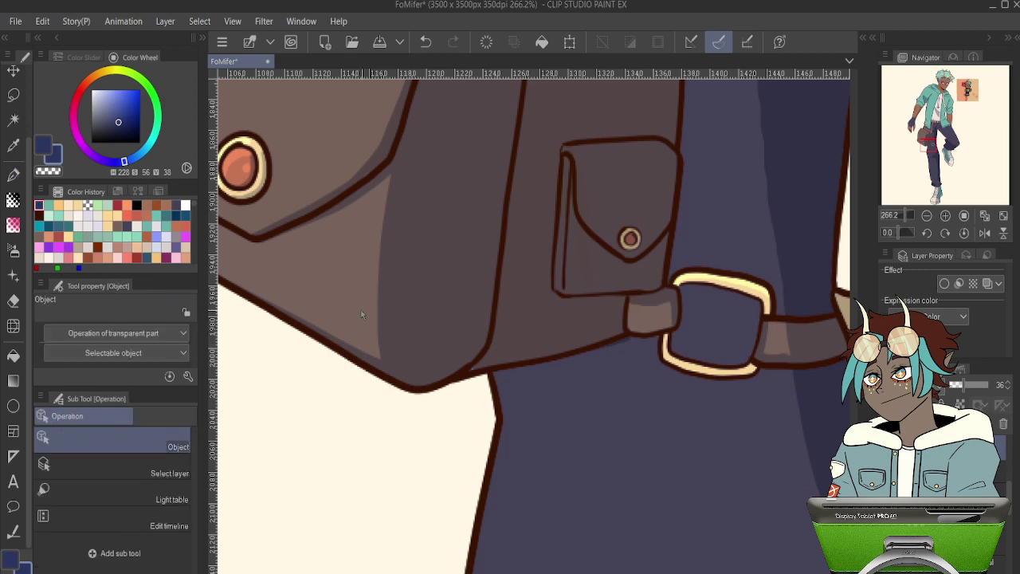
pyautogui.click(392, 268)
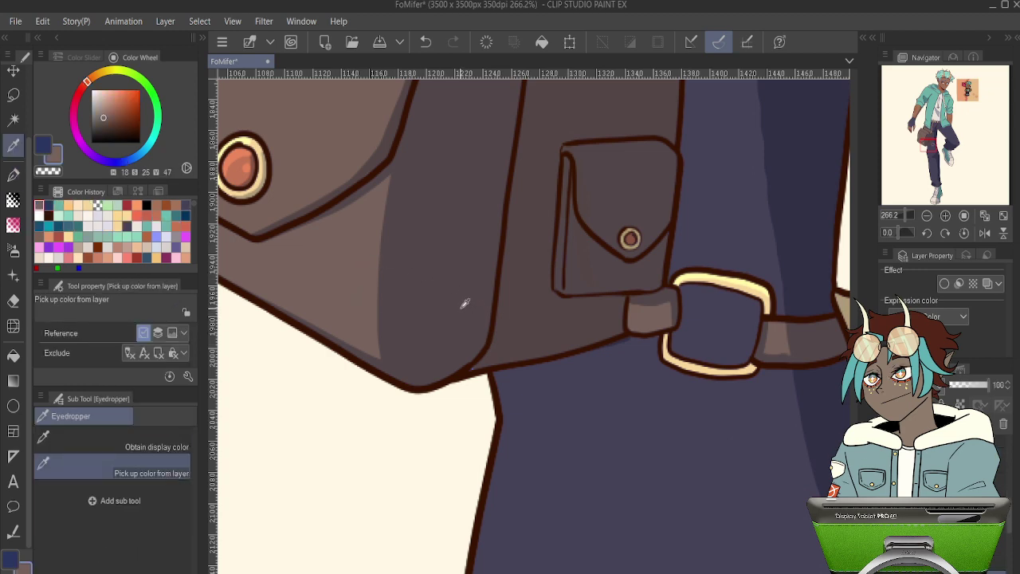
pyautogui.press('p')
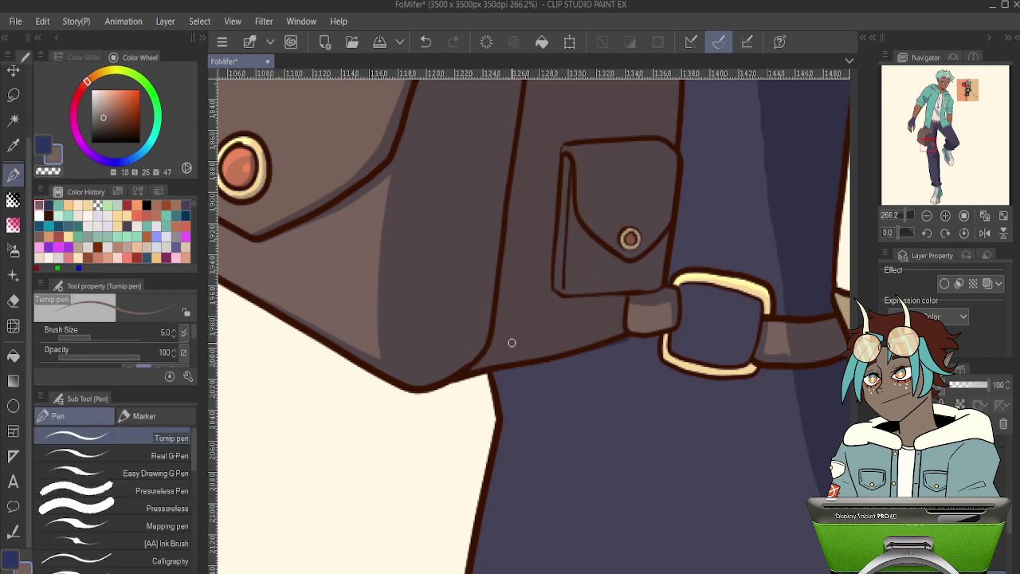
# - Examine the full-body figure beside the sprite reference
pyautogui.scroll(-20, 497, 322)
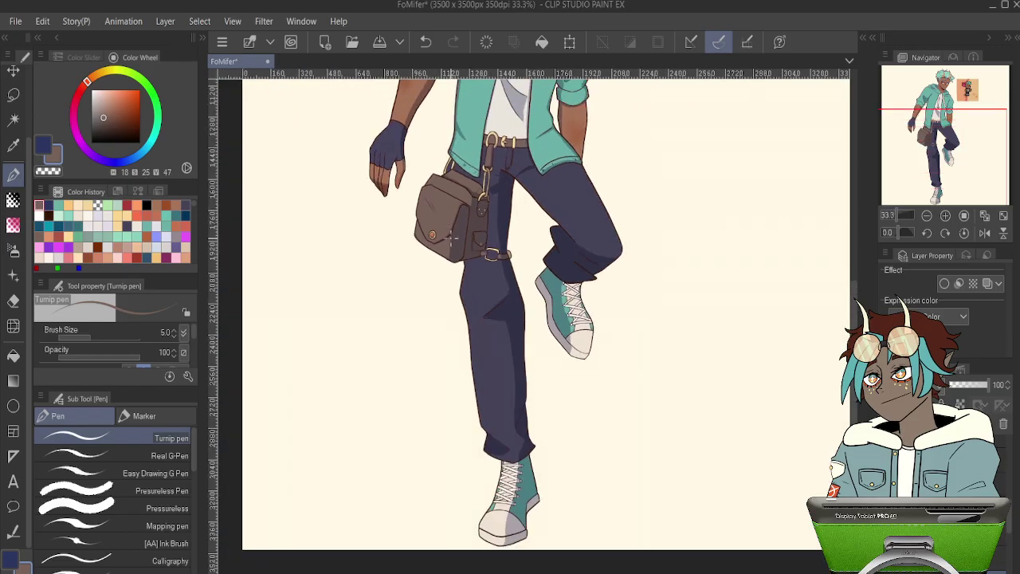
pyautogui.scroll(-5, 450, 237)
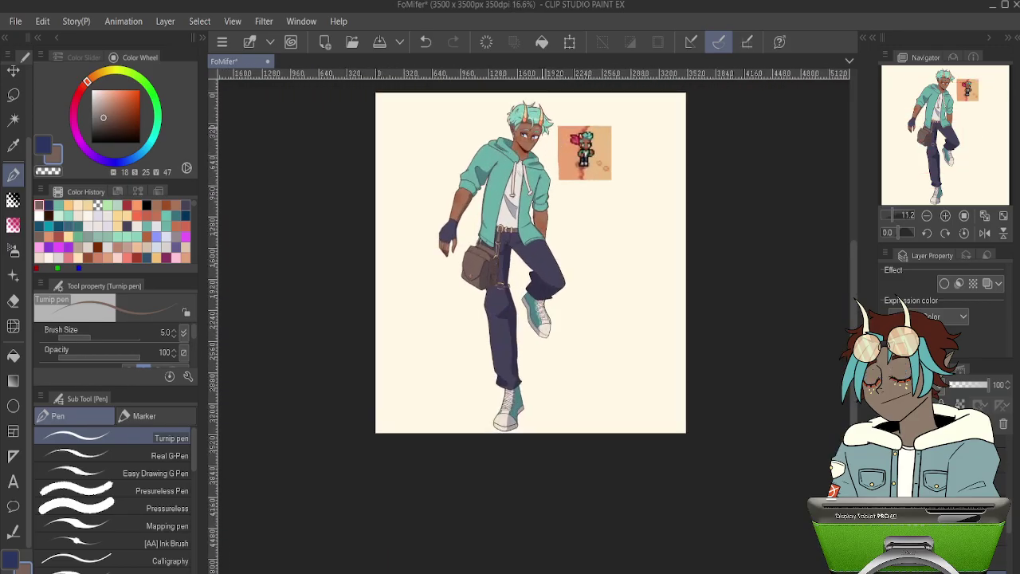
pyautogui.scroll(5, 551, 122)
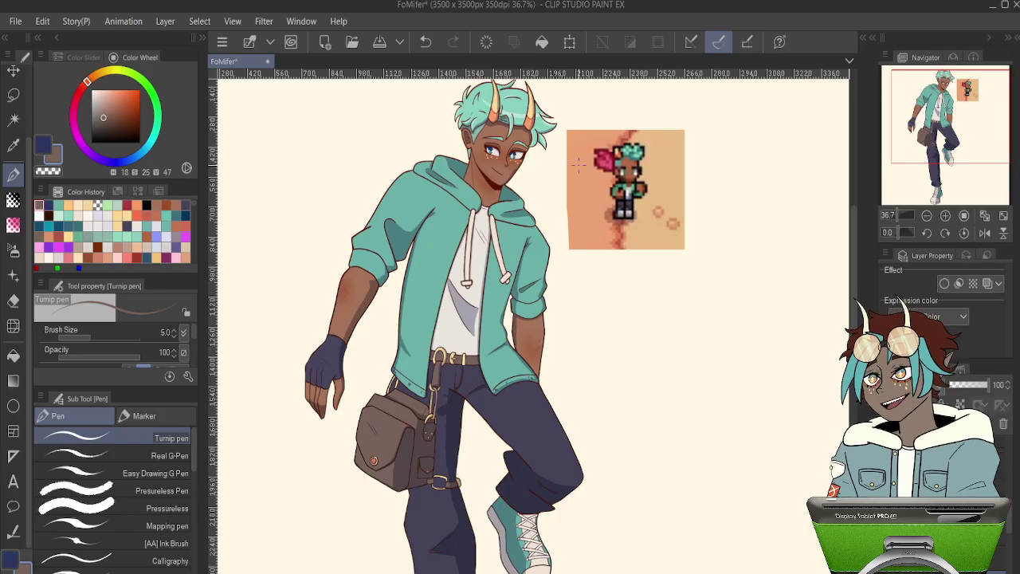
pyautogui.scroll(5, 940, 486)
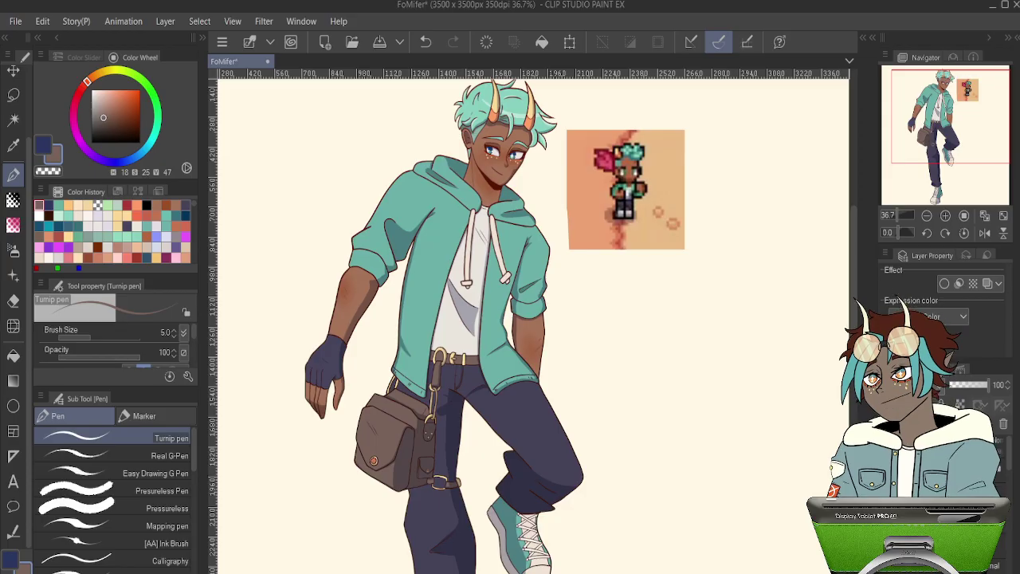
# - Display the illustration in grayscale to check the values of the figure and bag, and restore the color view
pyautogui.click(888, 444)
pyautogui.scroll(-11, 585, 360)
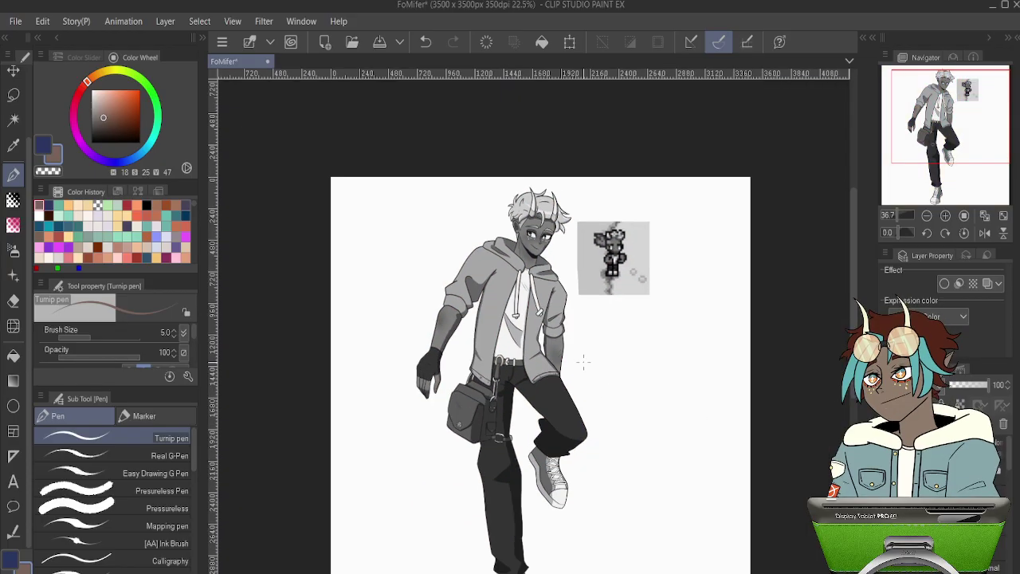
pyautogui.scroll(5, 577, 420)
pyautogui.scroll(5, 525, 374)
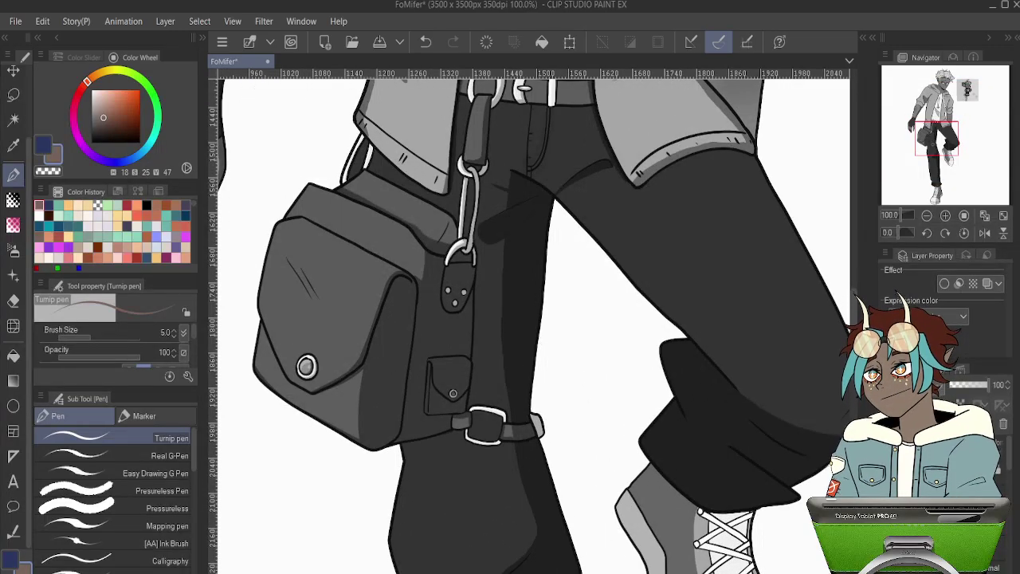
pyautogui.hotkey('ctrl', 'shift', 'u')
# - Look over the whole colored illustration on its canvas
pyautogui.scroll(-4, 612, 317)
pyautogui.scroll(-4, 612, 317)
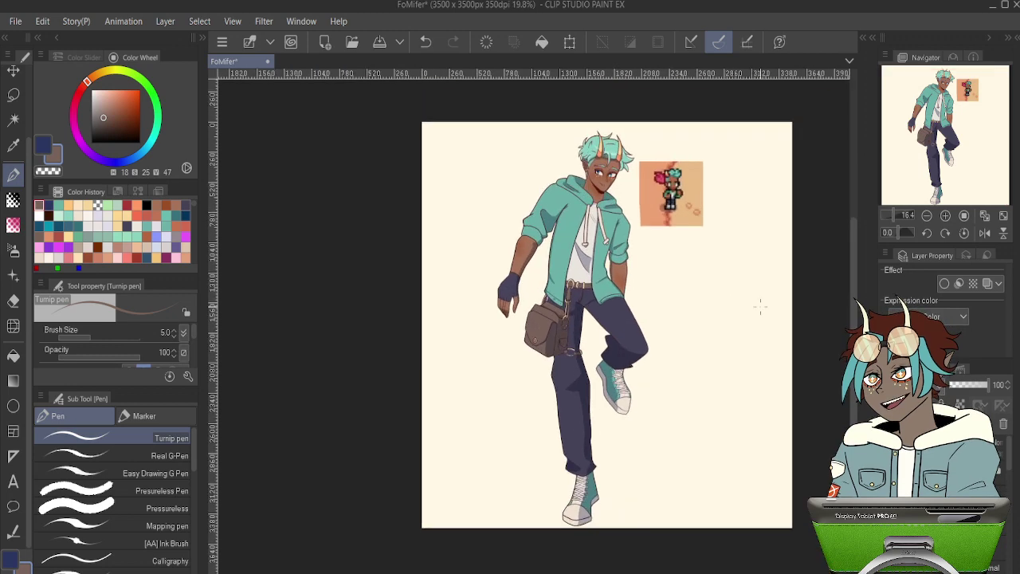
pyautogui.scroll(1, 618, 278)
pyautogui.scroll(-1, 619, 275)
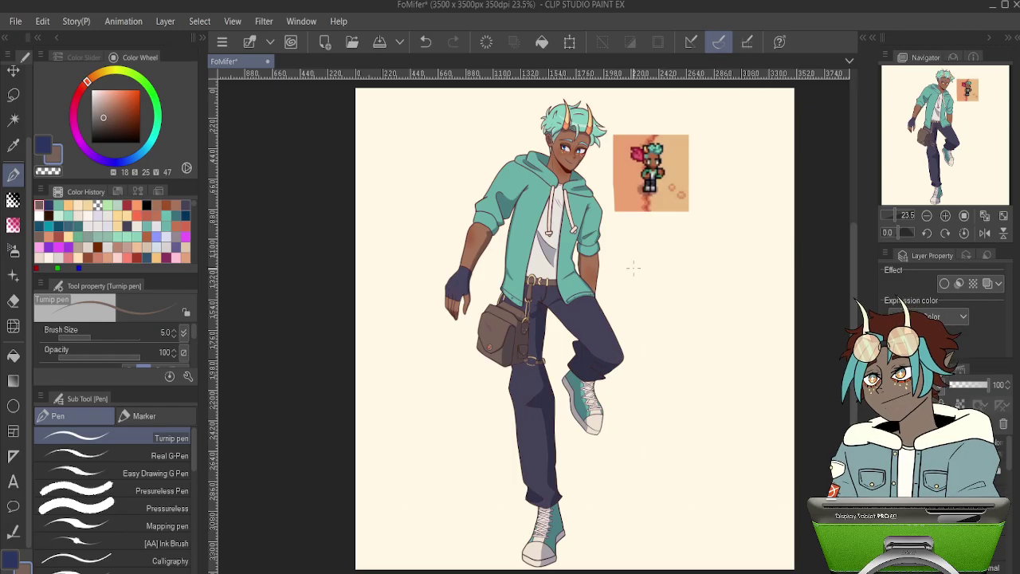
pyautogui.scroll(-2, 672, 230)
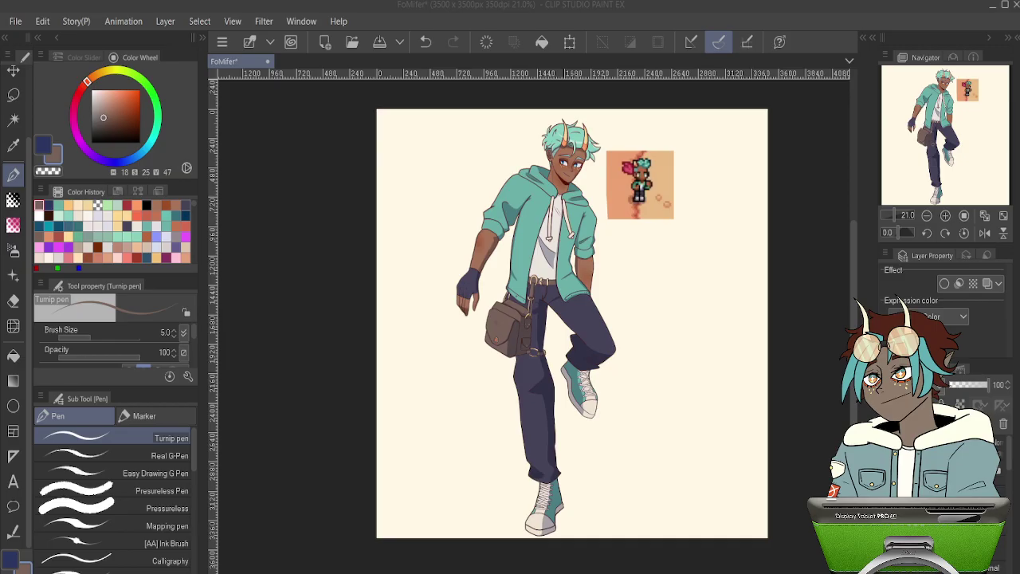
# - Set the Turnip pen's color to white, try a stroke on the background beside the sleeve, and undo it
pyautogui.click(941, 405)
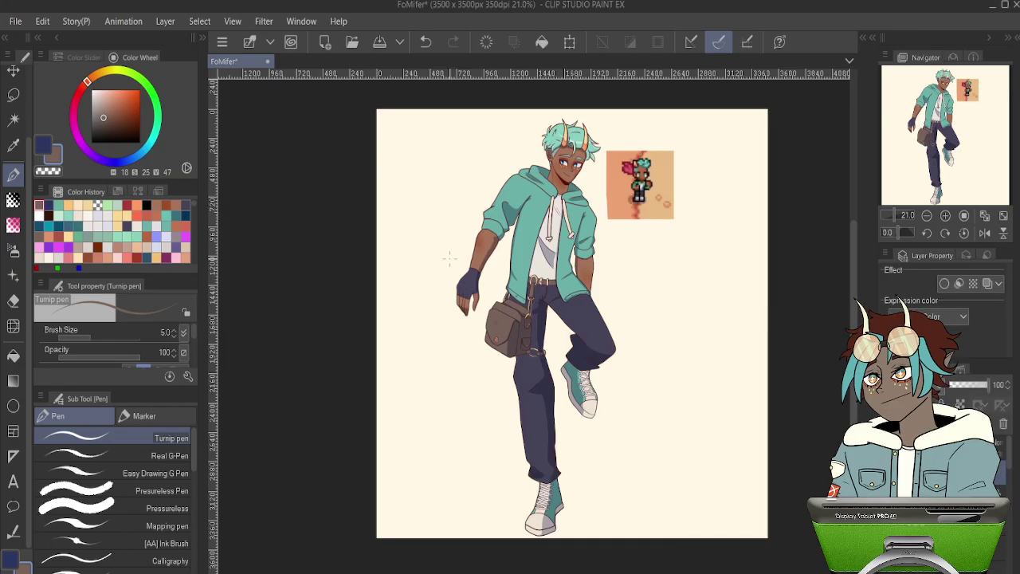
pyautogui.scroll(2, 529, 172)
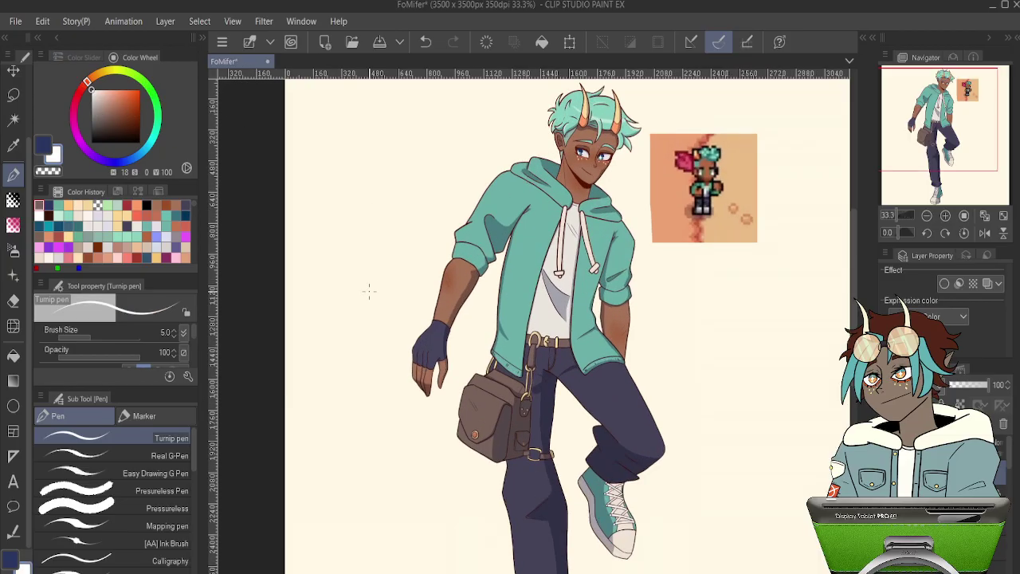
pyautogui.scroll(6, 369, 290)
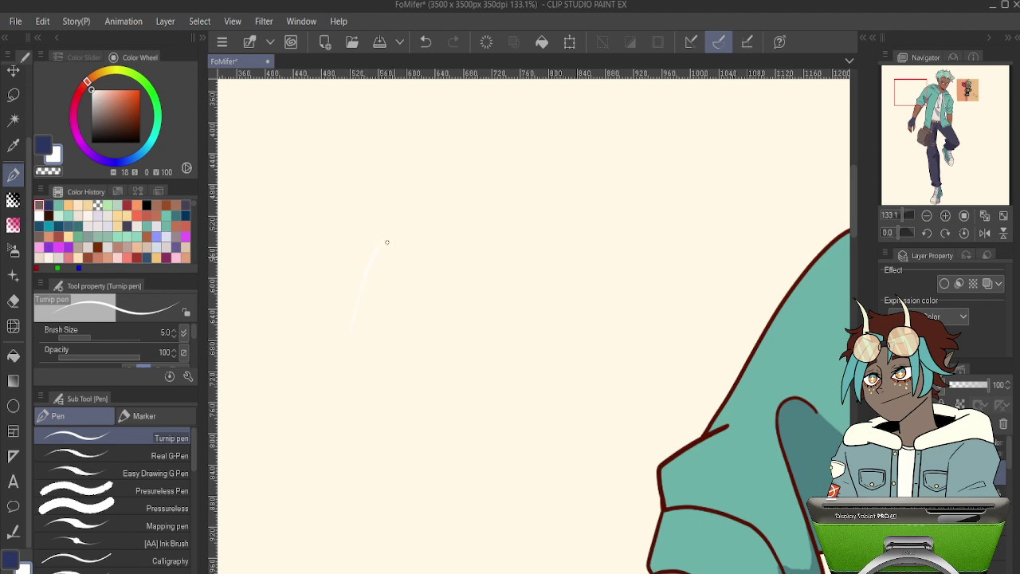
pyautogui.moveTo(387, 242); pyautogui.dragTo(407, 306)
pyautogui.hotkey('ctrl', 'z')
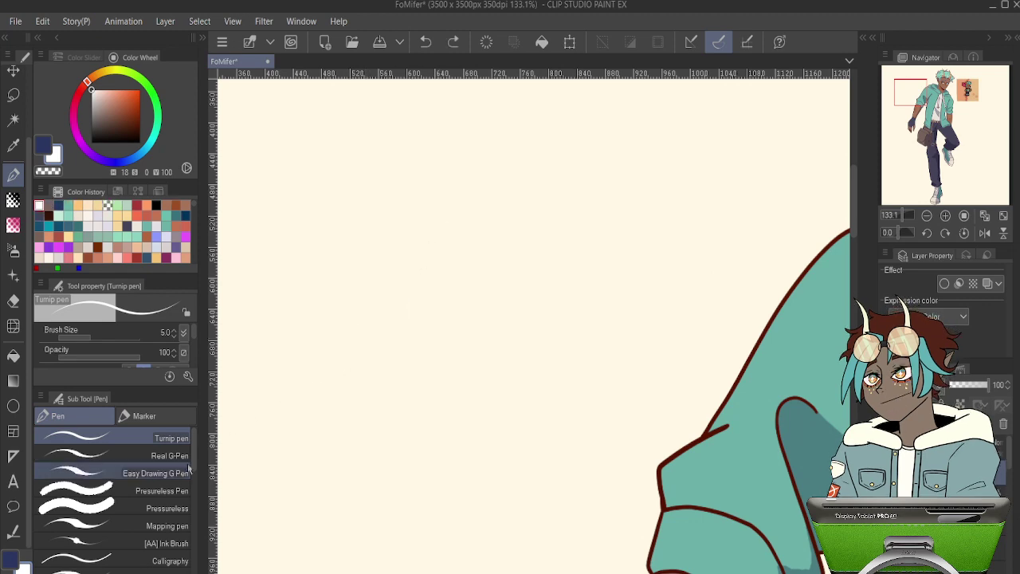
# - Rotate the canvas view to -50 degrees with the raised leg's thigh in view
pyautogui.moveTo(646, 260); pyautogui.dragTo(251, 404)
pyautogui.moveTo(785, 359)
pyautogui.mouseDown()
pyautogui.moveTo(558, 194)
pyautogui.moveTo(757, 146)
pyautogui.mouseUp()
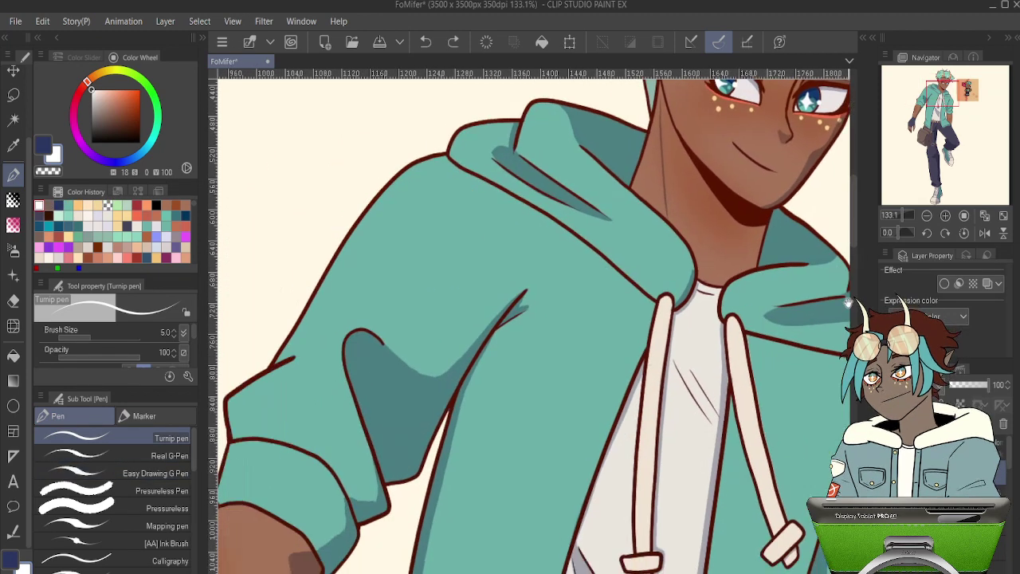
pyautogui.moveTo(717, 558); pyautogui.dragTo(581, 148)
pyautogui.moveTo(649, 380); pyautogui.dragTo(691, 71)
pyautogui.moveTo(720, 191); pyautogui.dragTo(427, 384)
pyautogui.moveTo(510, 330); pyautogui.dragTo(553, 339)
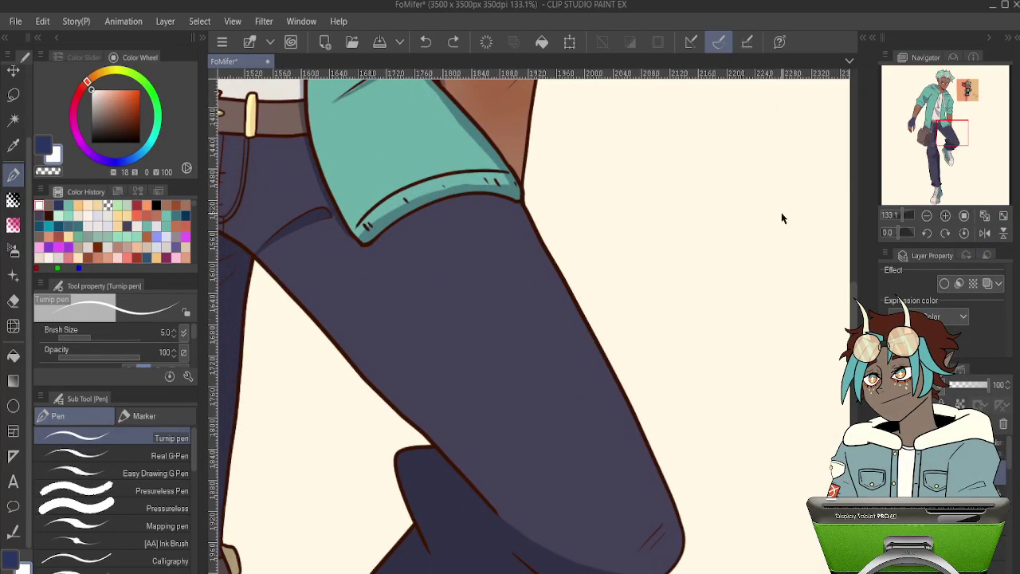
pyautogui.moveTo(791, 238); pyautogui.dragTo(774, 200)
pyautogui.click(926, 234)
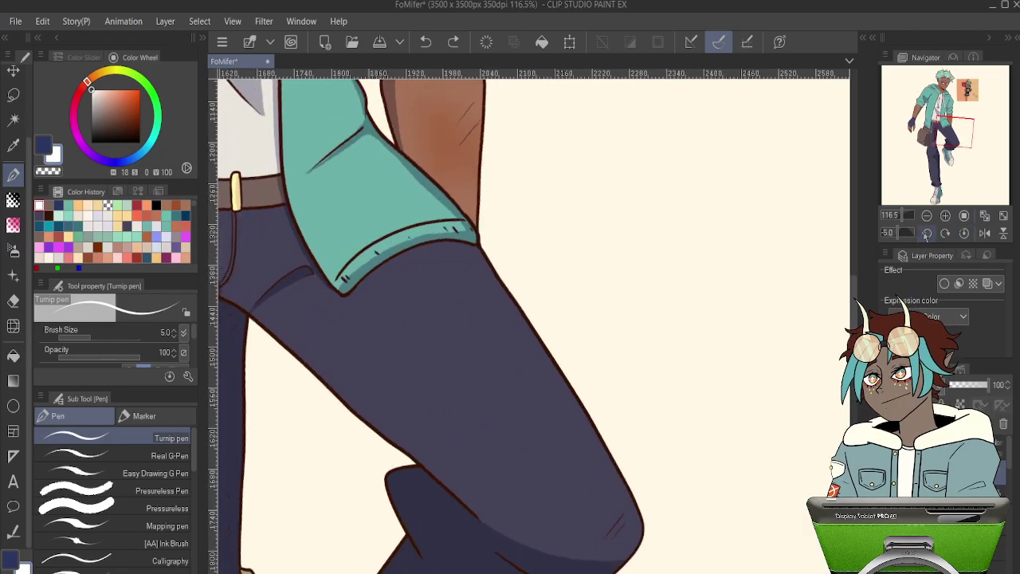
pyautogui.click(925, 235)
pyautogui.click(925, 235)
pyautogui.click(926, 235)
pyautogui.click(925, 235)
pyautogui.click(925, 235)
pyautogui.click(925, 235)
pyautogui.click(926, 236)
pyautogui.click(926, 235)
pyautogui.click(925, 236)
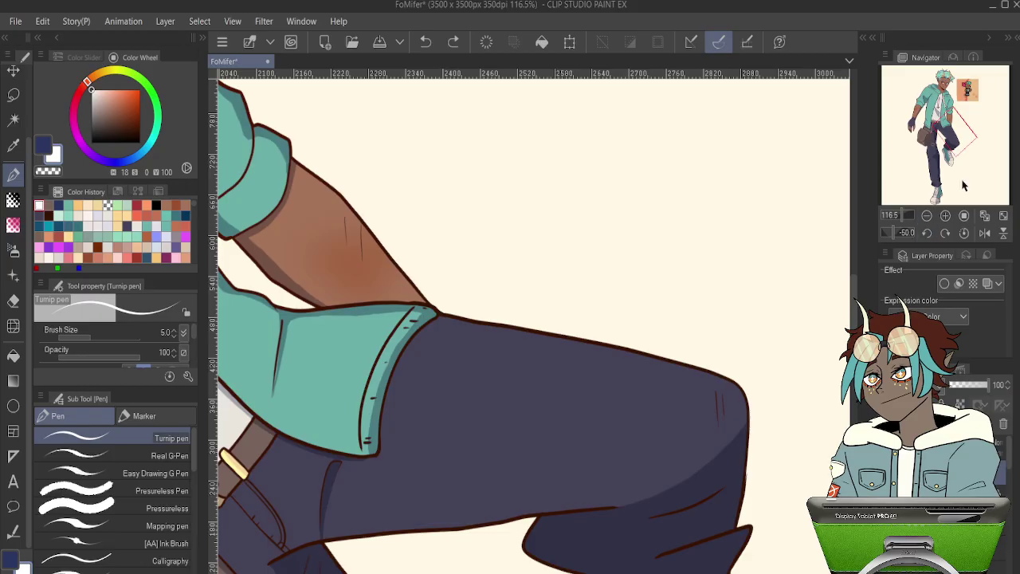
# - Handwrite the artist's signature in white on the background along the thigh's outer edge, undoing the first strokes
pyautogui.scroll(8, 701, 392)
pyautogui.scroll(-4, 438, 307)
pyautogui.moveTo(411, 287); pyautogui.dragTo(591, 330)
pyautogui.scroll(4, 531, 293)
pyautogui.scroll(2, 532, 296)
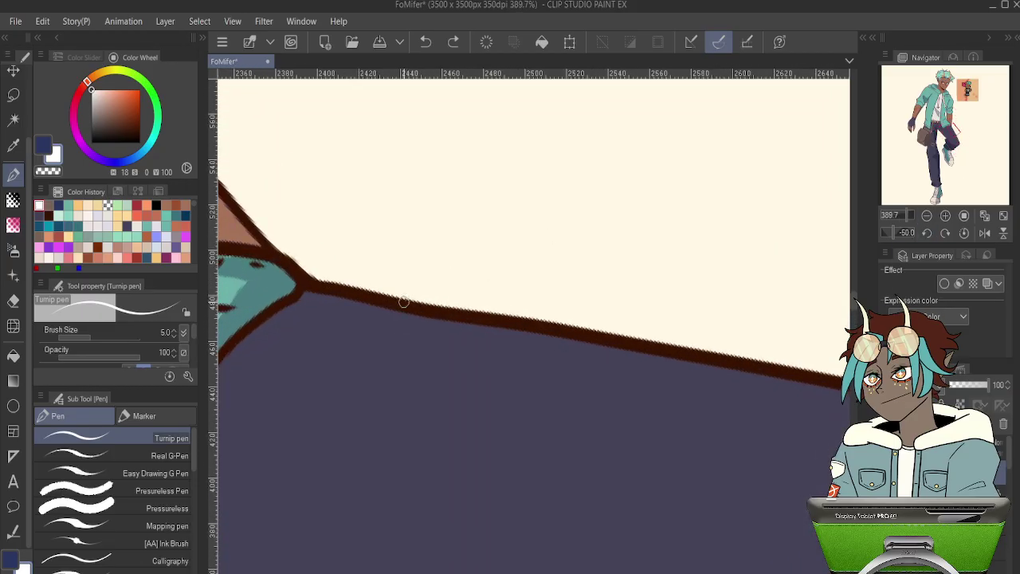
pyautogui.moveTo(405, 302)
pyautogui.mouseDown()
pyautogui.moveTo(456, 229)
pyautogui.moveTo(460, 307)
pyautogui.mouseUp()
pyautogui.hotkey('ctrl', 'z')
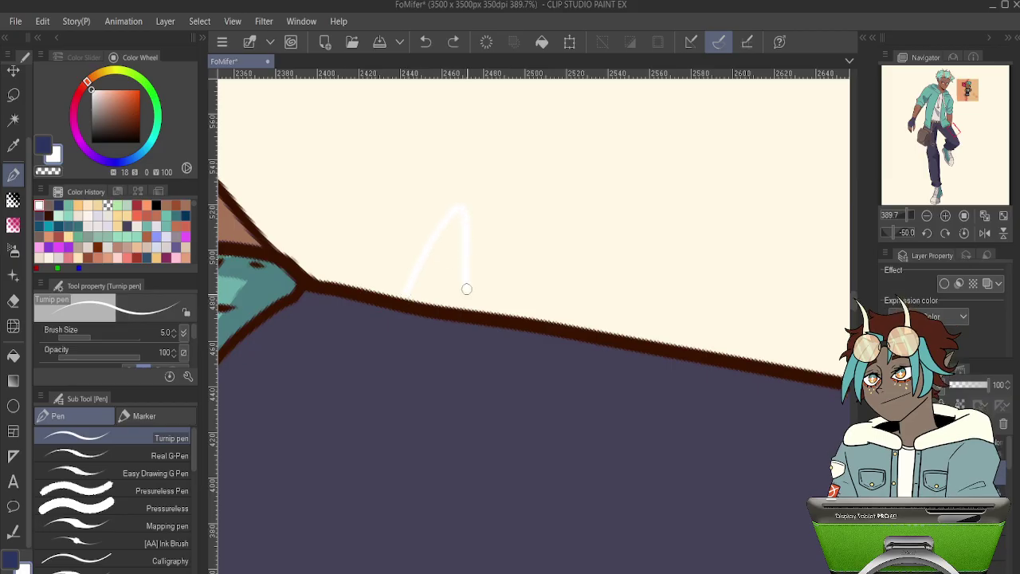
pyautogui.hotkey('ctrl', 'z')
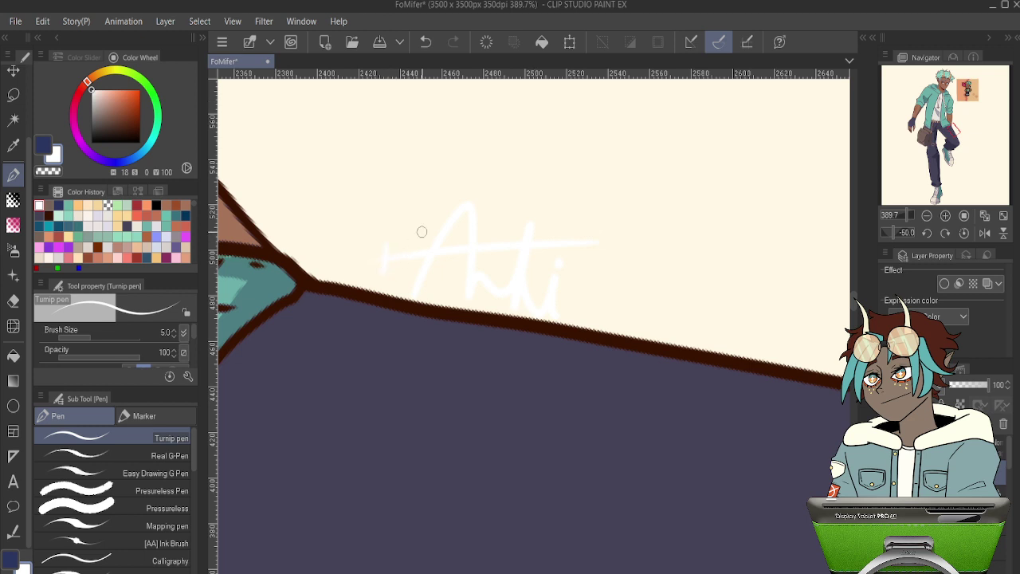
# - Undo the last stroke of the signature and reset the canvas rotation to 0 degrees
pyautogui.hotkey('ctrl', 'z')
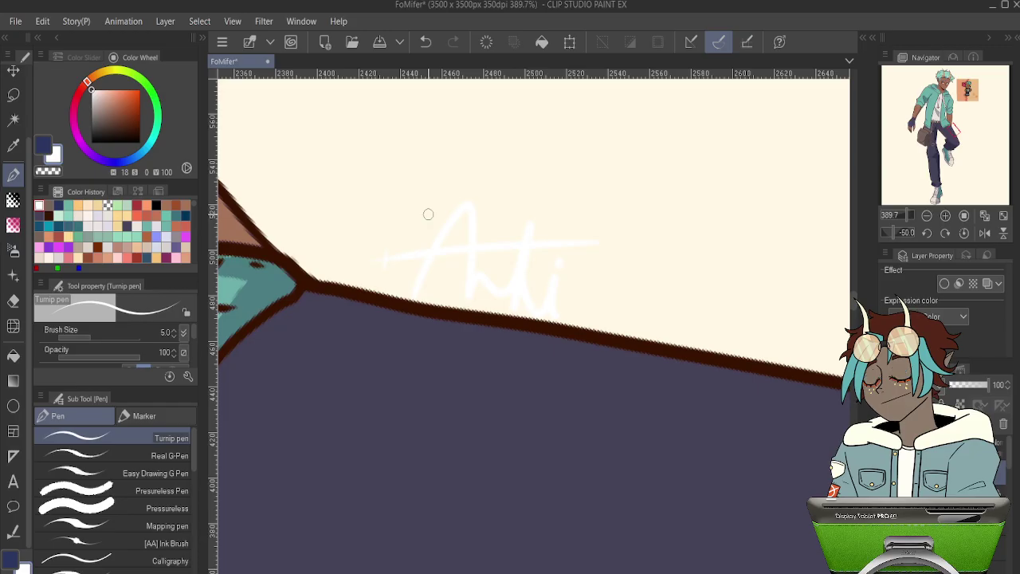
pyautogui.scroll(-4, 428, 214)
pyautogui.scroll(-2, 590, 221)
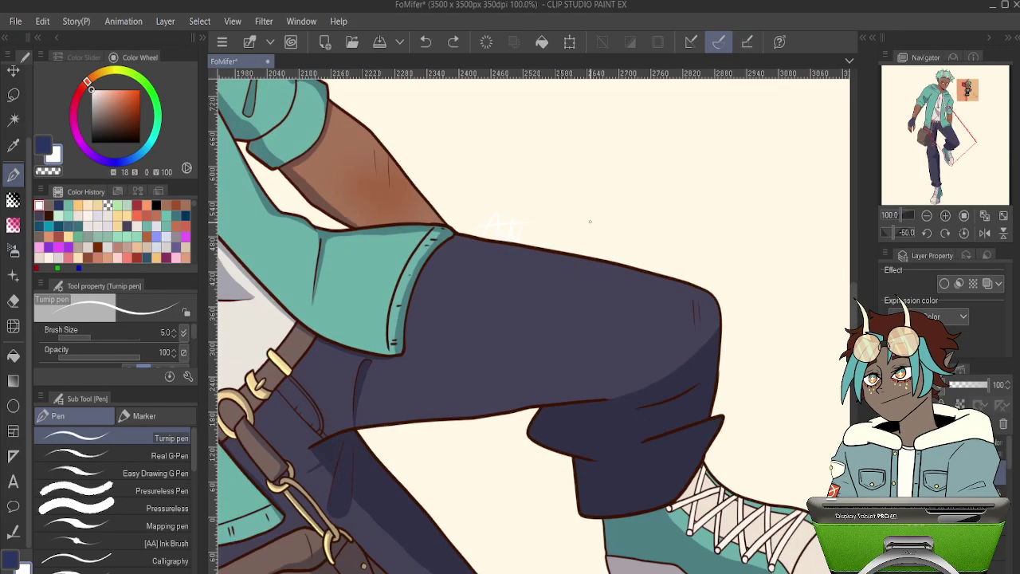
pyautogui.scroll(-5, 636, 239)
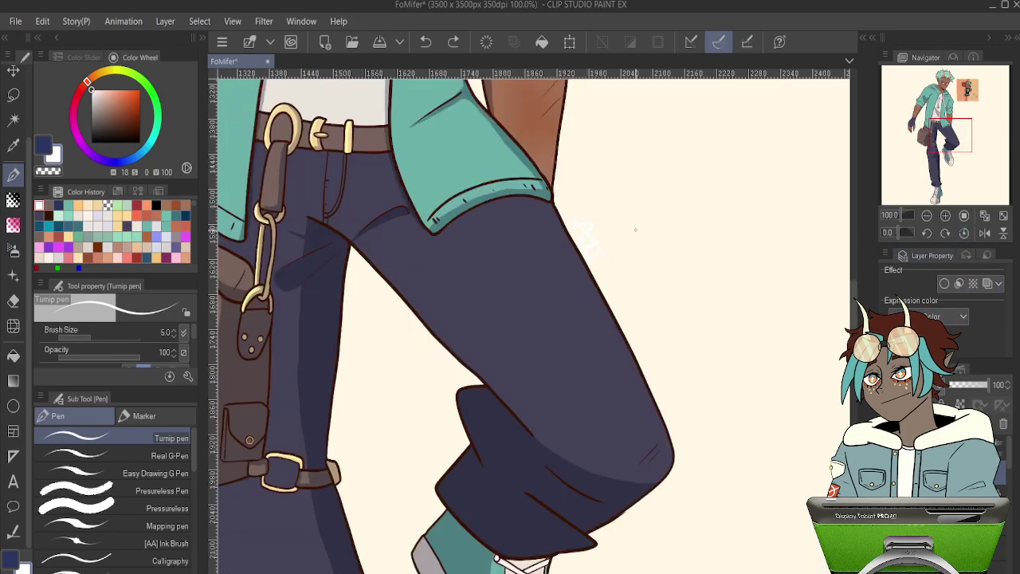
pyautogui.scroll(-2, 496, 236)
pyautogui.scroll(4, 494, 193)
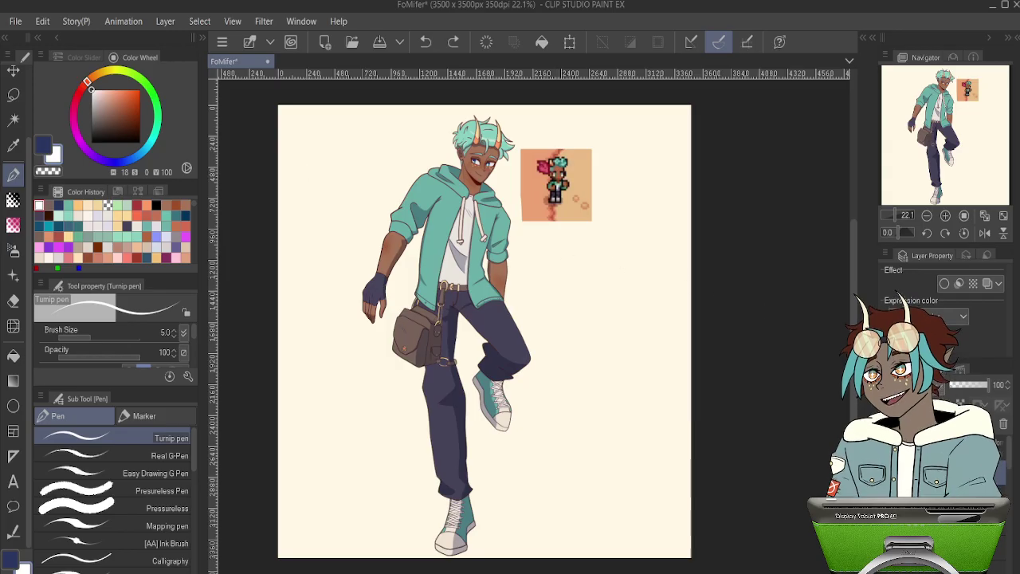
# - Select the range of character layers and group them into a folder
pyautogui.hotkey('ctrl', 'g')
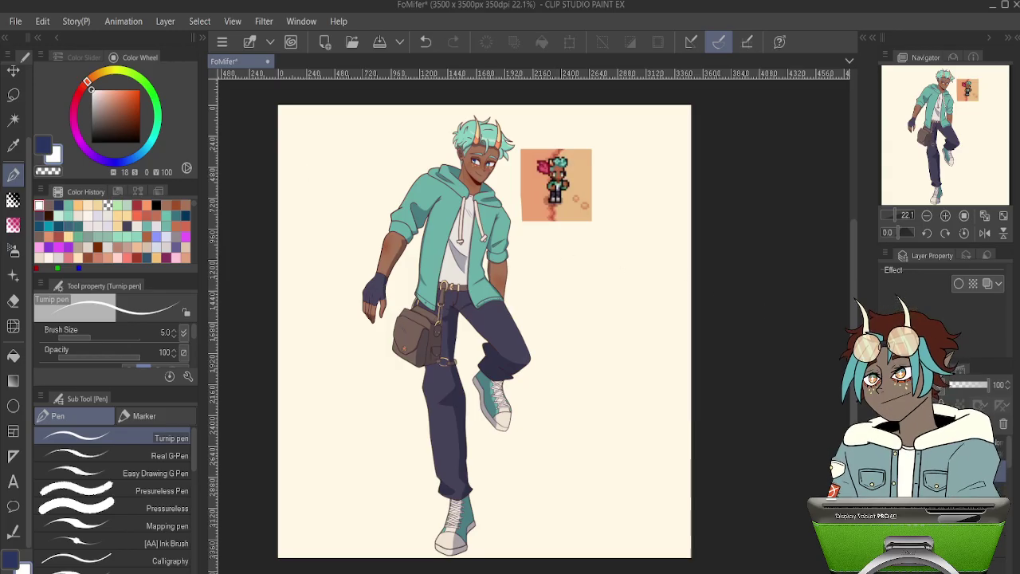
pyautogui.scroll(-6, 1000, 494)
pyautogui.scroll(2, 1001, 494)
pyautogui.scroll(3, 957, 486)
pyautogui.click(957, 480)
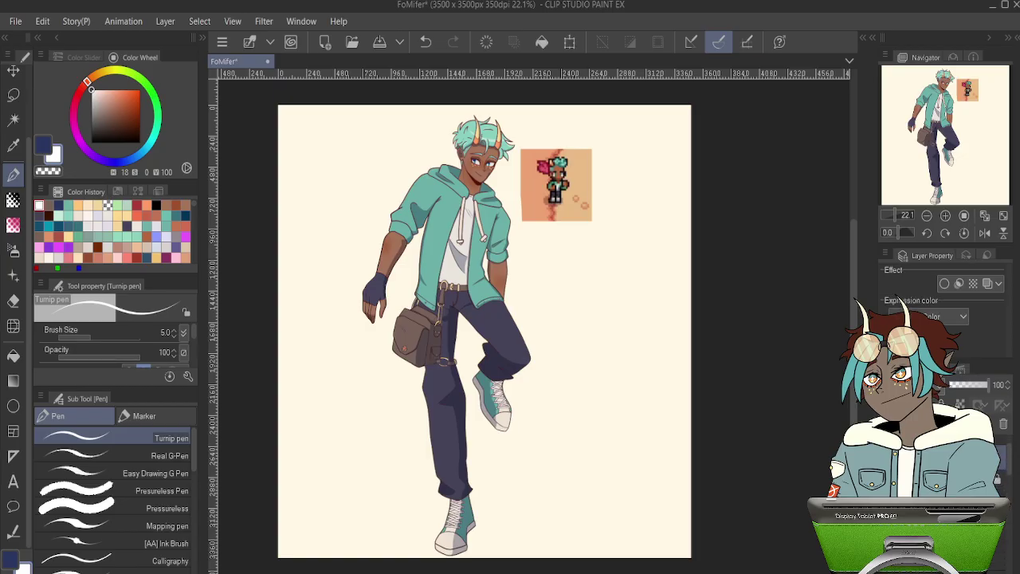
pyautogui.scroll(-10, 957, 486)
pyautogui.keyDown('shift'); pyautogui.click(957, 486); pyautogui.keyUp('shift')
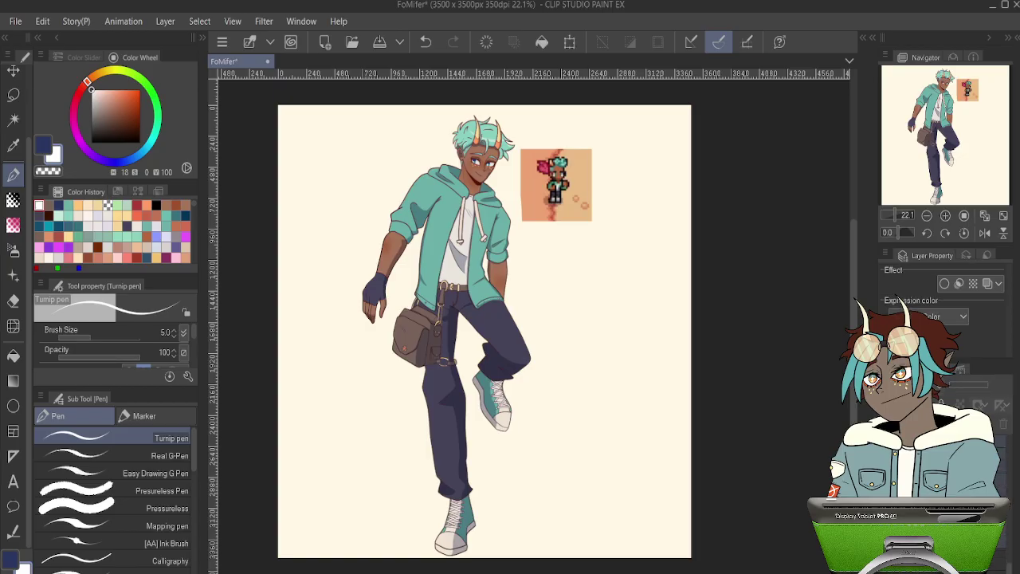
pyautogui.scroll(3, 956, 486)
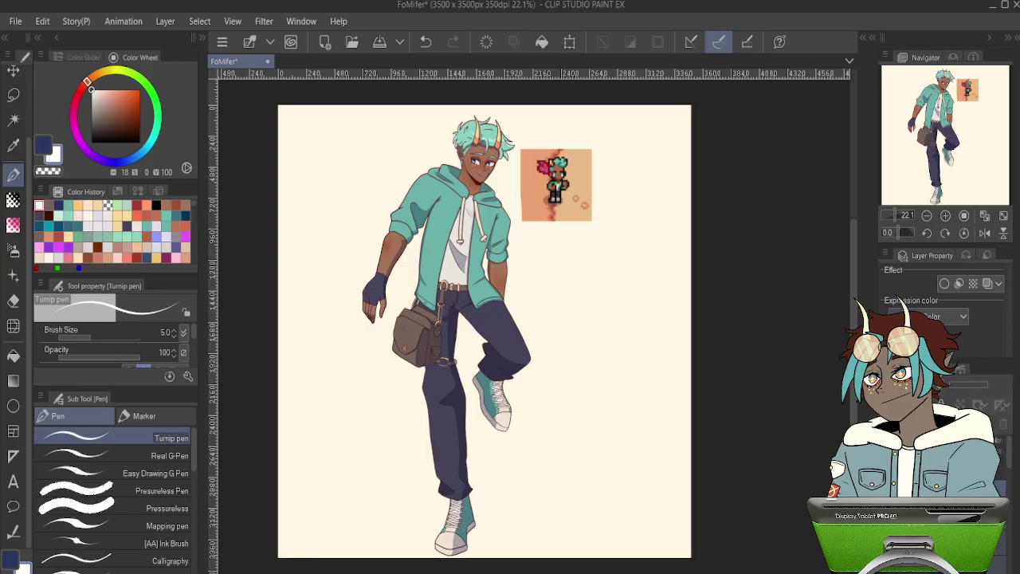
pyautogui.hotkey('ctrl', 'g')
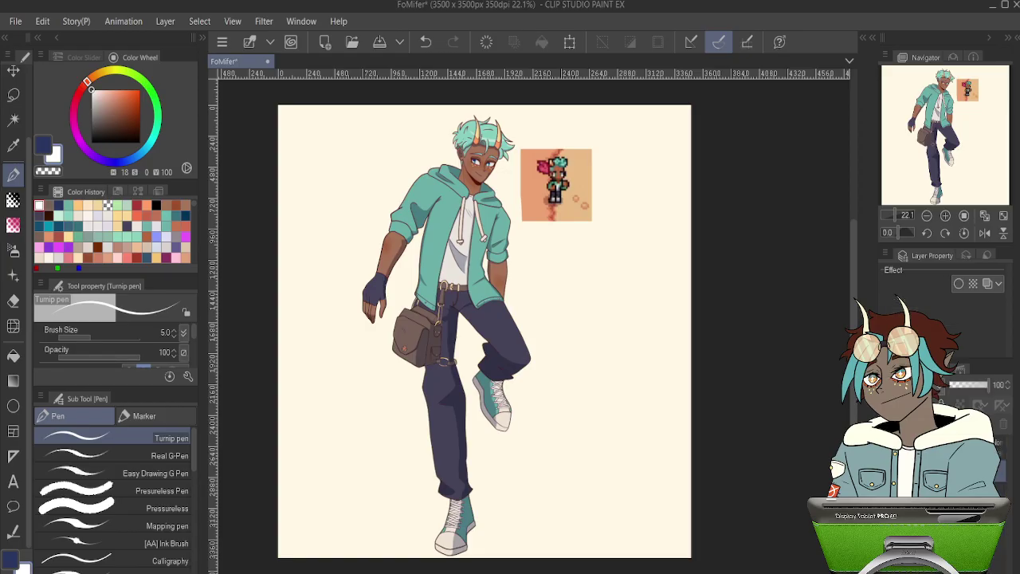
# - Transform the grouped character layers, scaling them up slightly from the upper-left corner and shifting the figure slightly right on the canvas
pyautogui.hotkey('ctrl', 't')
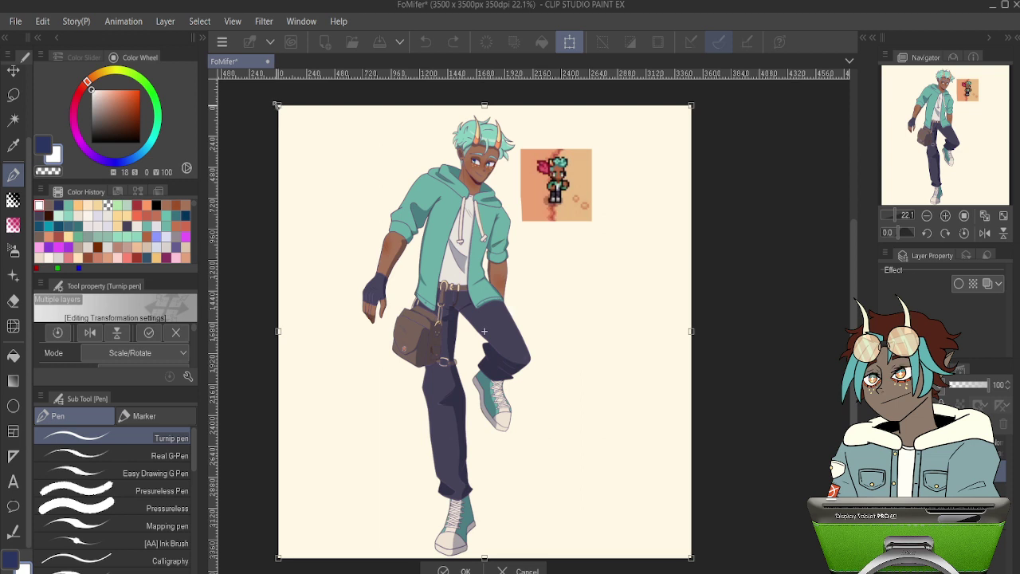
pyautogui.moveTo(277, 104); pyautogui.dragTo(270, 98)
pyautogui.scroll(-1, 596, 249)
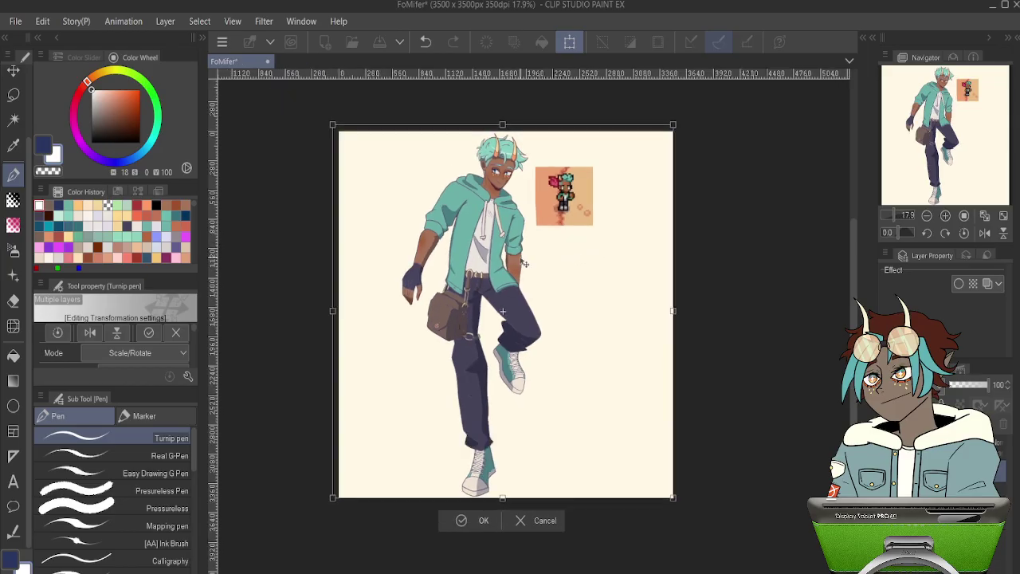
pyautogui.moveTo(530, 261); pyautogui.dragTo(536, 263)
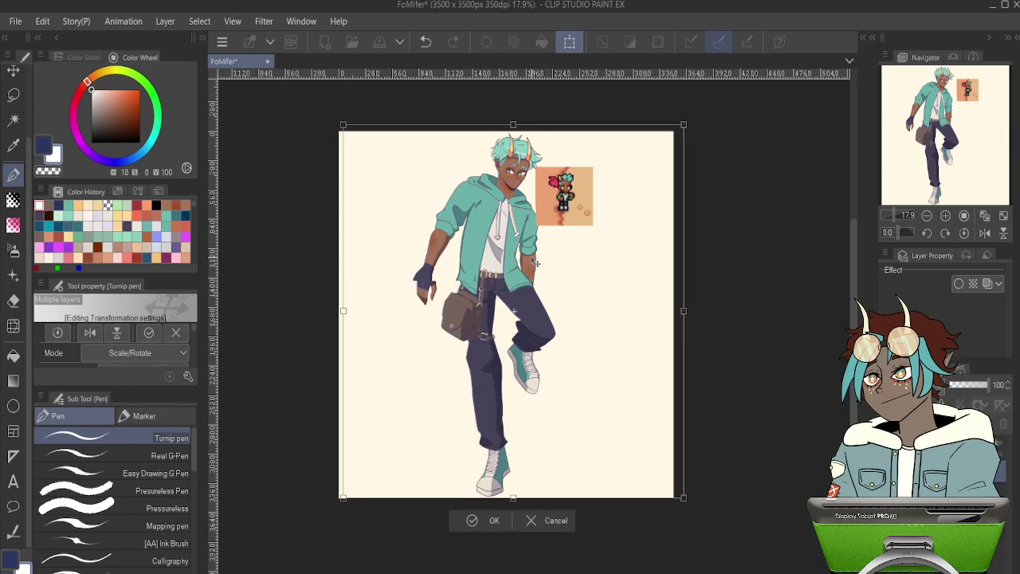
pyautogui.moveTo(668, 257); pyautogui.dragTo(652, 253)
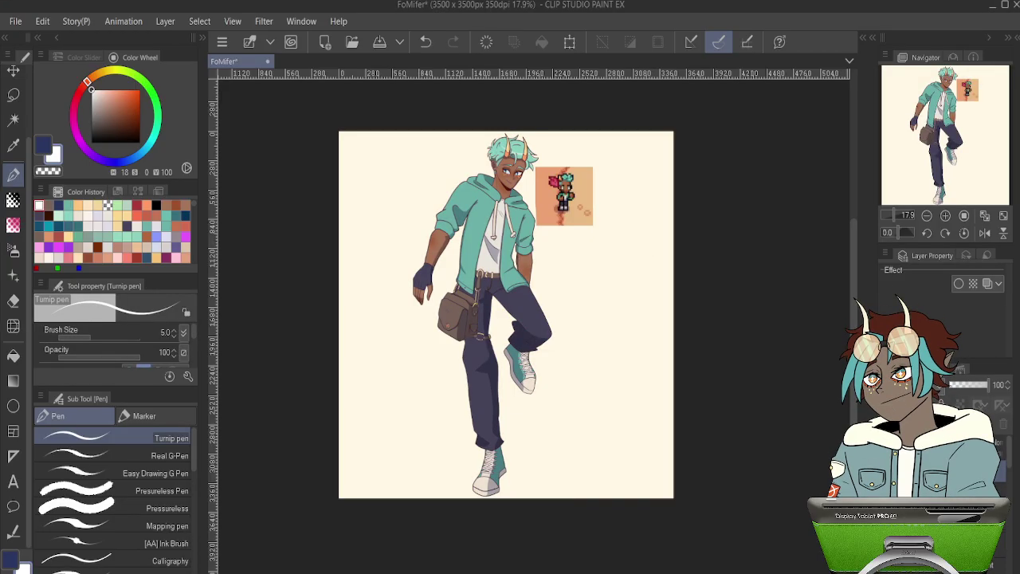
# - Toggle a layer's visibility off and on in the character group and select the line art layer
pyautogui.click(960, 491)
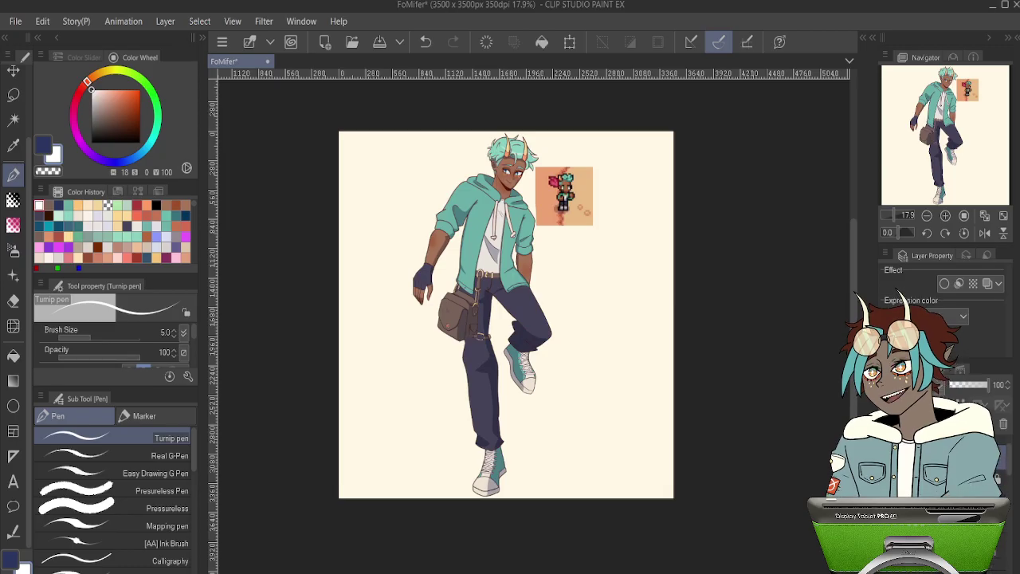
pyautogui.click(887, 546)
pyautogui.click(888, 546)
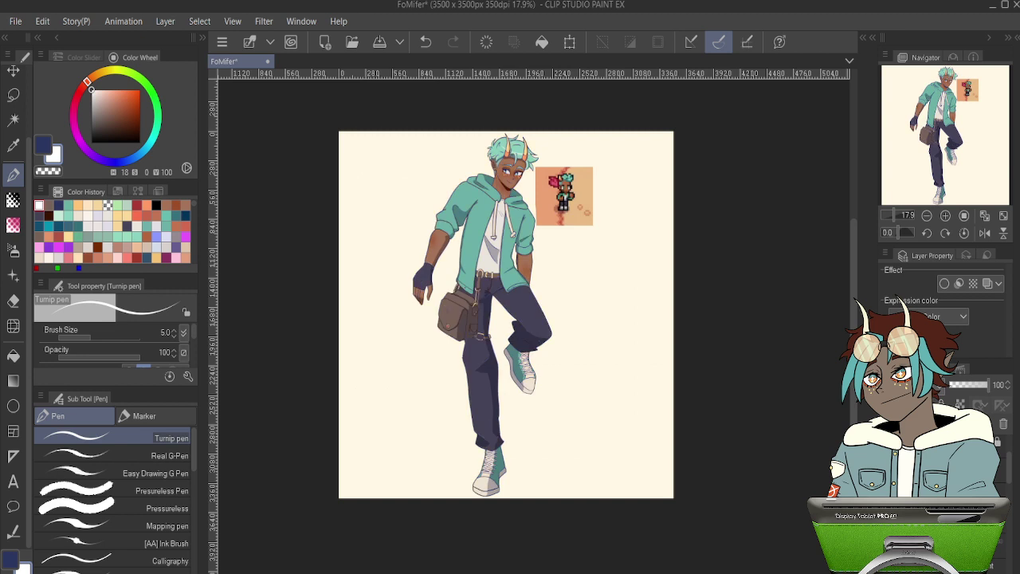
pyautogui.click(961, 546)
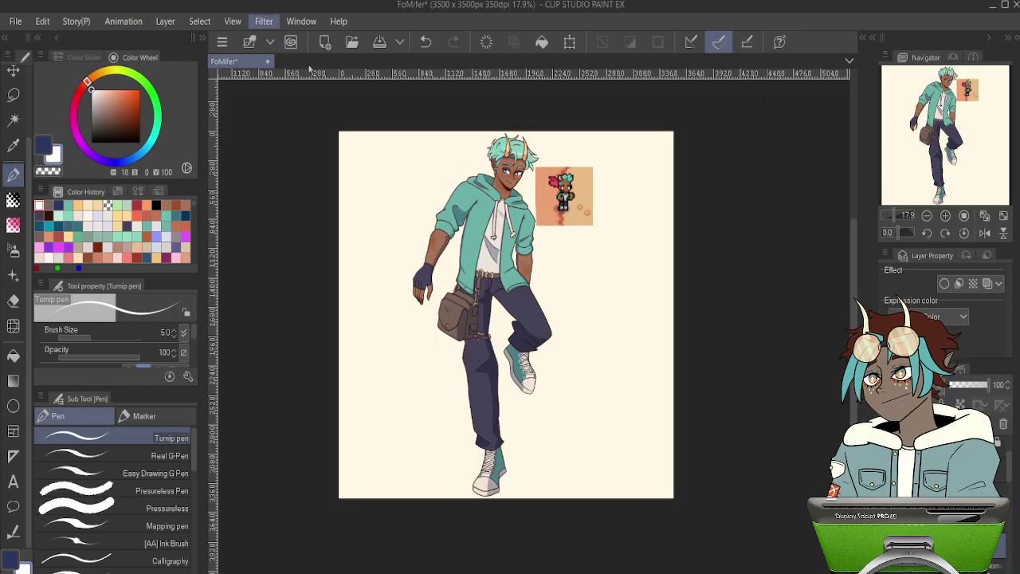
# - Apply an adjustable blur filter to the line art and set the blurred layer's opacity to 60
pyautogui.click(407, 82)
pyautogui.scroll(5, 469, 276)
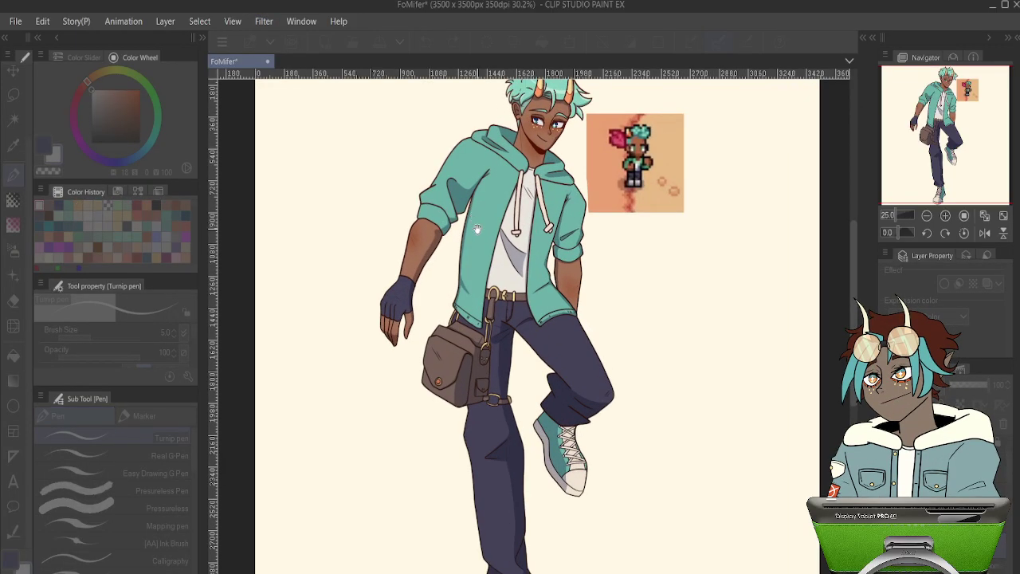
pyautogui.scroll(2, 489, 260)
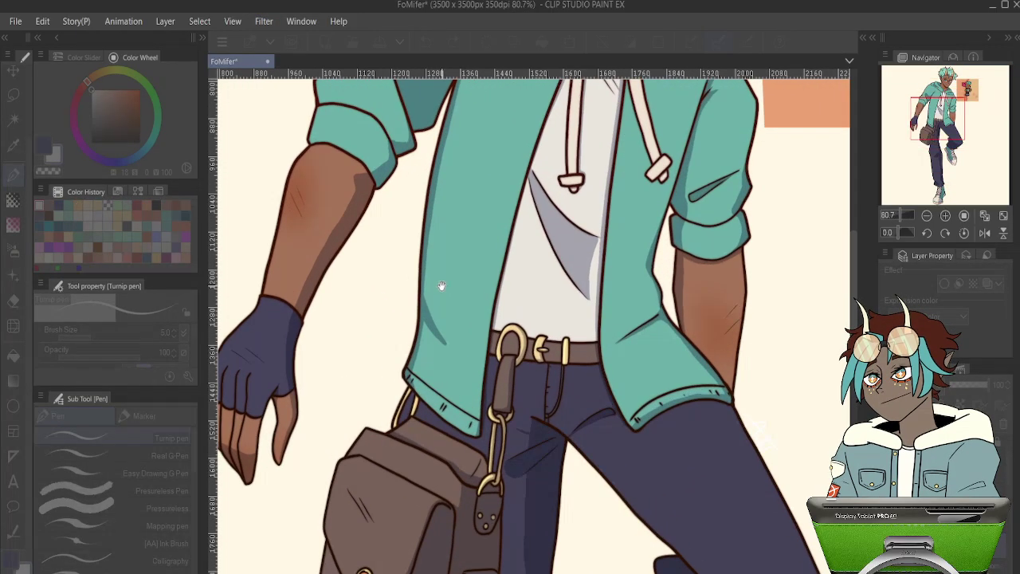
pyautogui.click(667, 485)
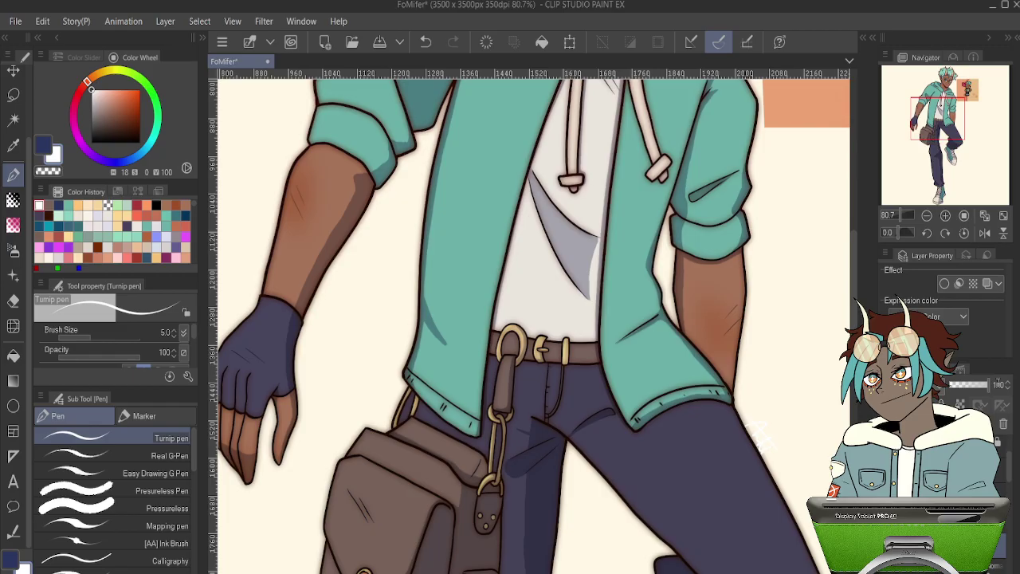
pyautogui.click(973, 384)
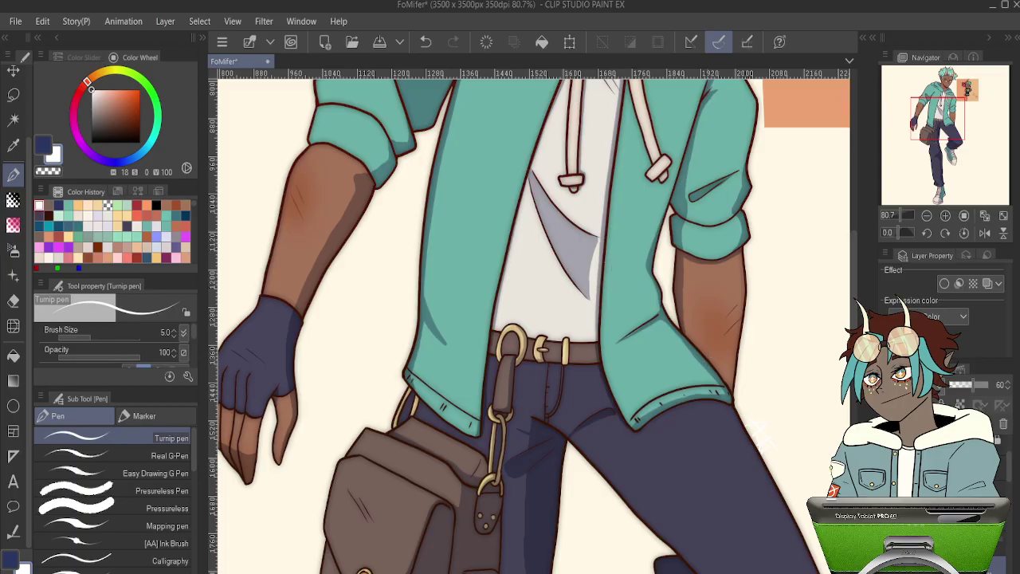
# - Check the blurred line art around the head and hoodie, and undo the opacity change and the blur
pyautogui.click(949, 543)
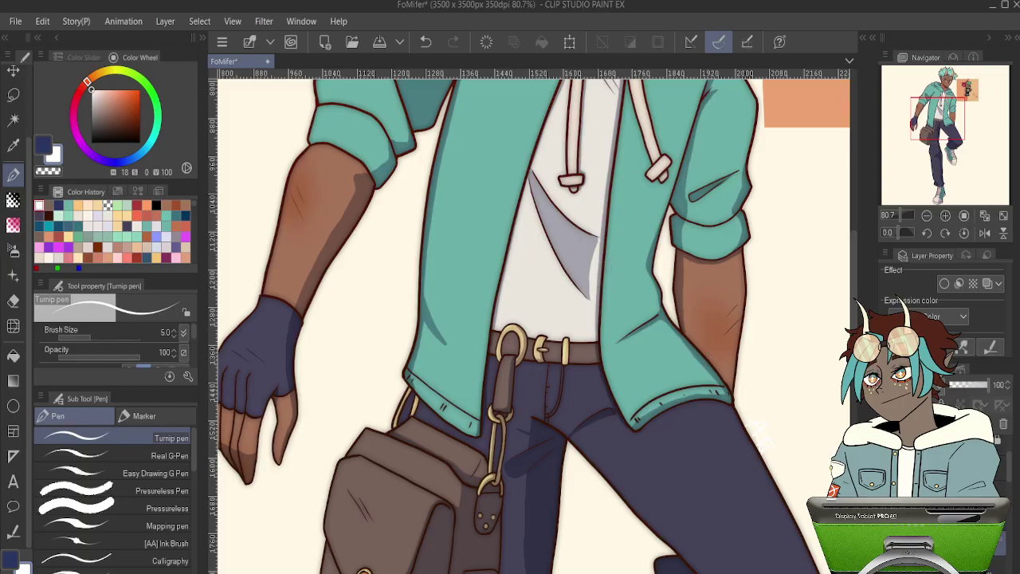
pyautogui.scroll(-3, 473, 264)
pyautogui.scroll(2, 473, 263)
pyautogui.scroll(5, 562, 263)
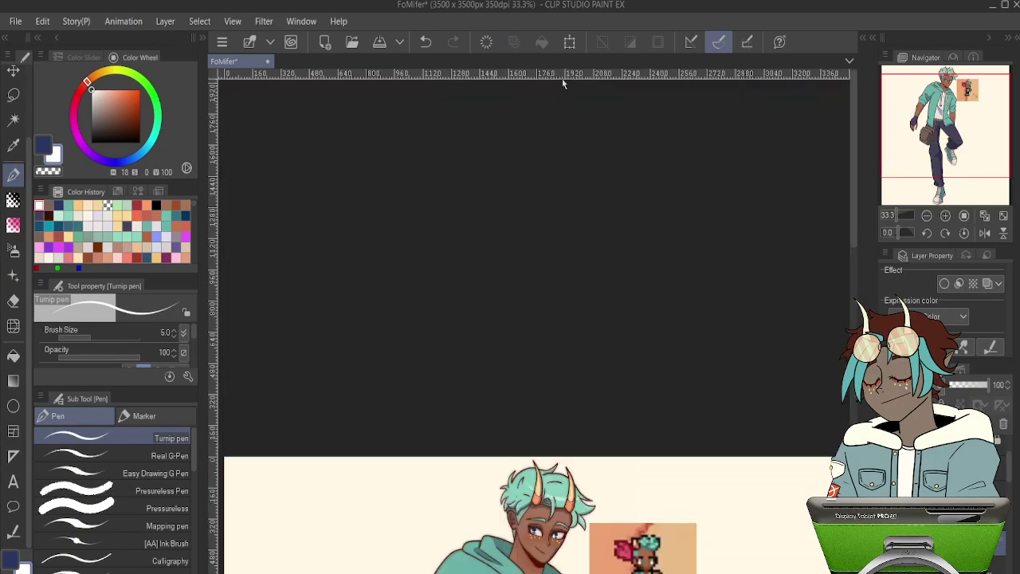
pyautogui.moveTo(612, 445); pyautogui.dragTo(604, 212)
pyautogui.scroll(6, 501, 327)
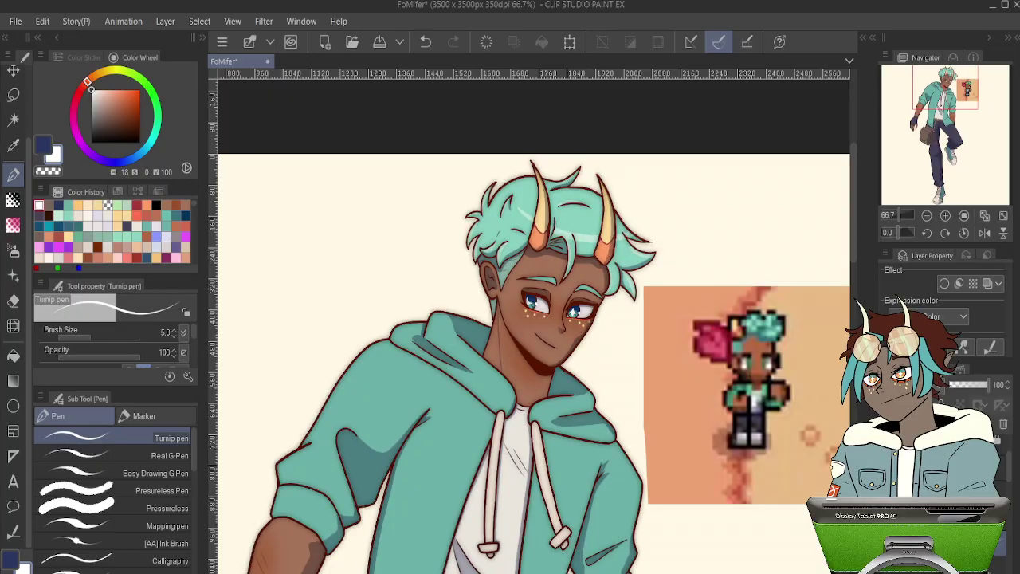
pyautogui.hotkey('ctrl', 'z')
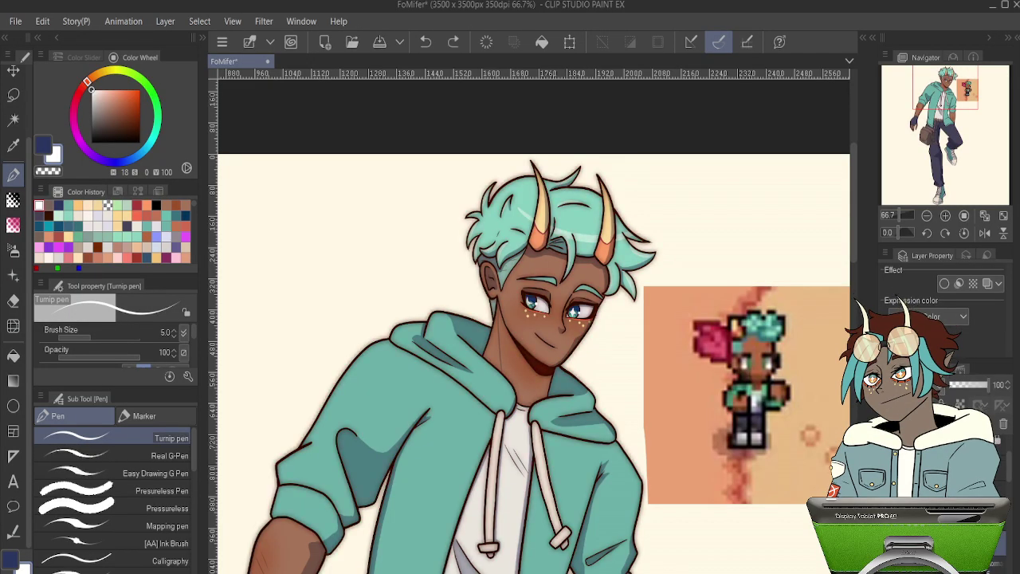
pyautogui.hotkey('ctrl', 'z')
# - Apply the blur filter to the line art again and set the layer's opacity to 20
pyautogui.click(264, 22)
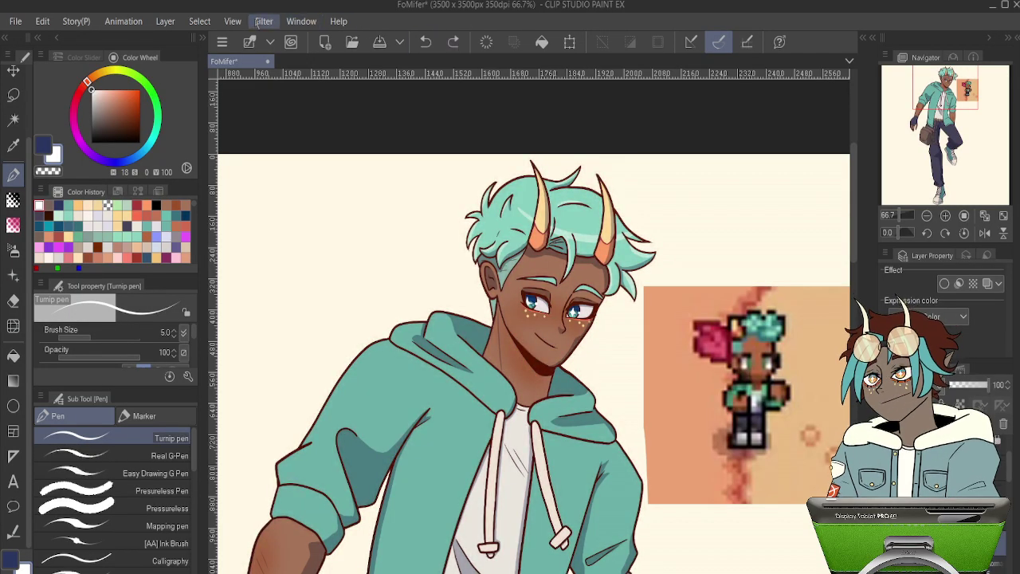
pyautogui.click(405, 77)
pyautogui.scroll(3, 492, 337)
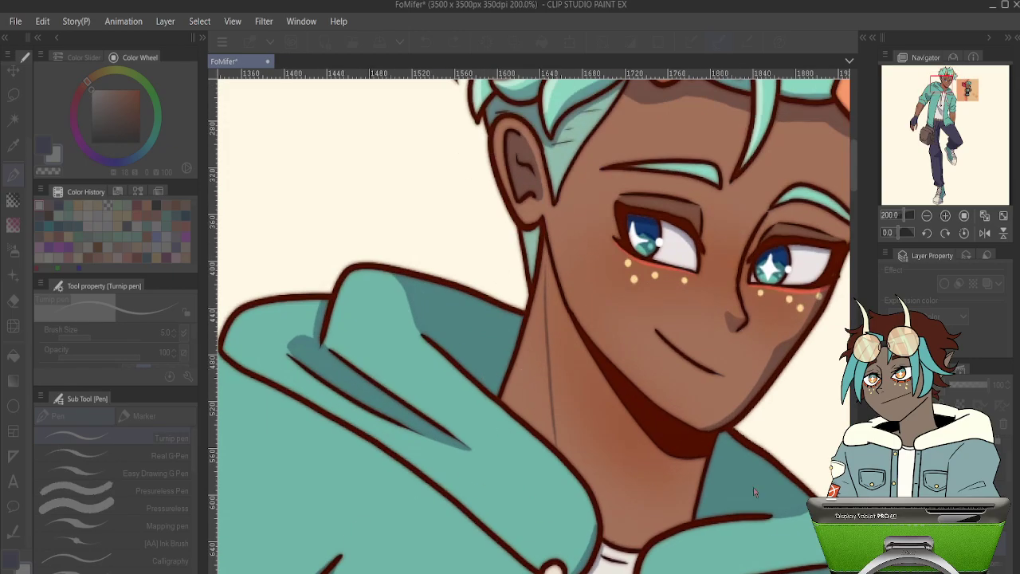
pyautogui.click(748, 476)
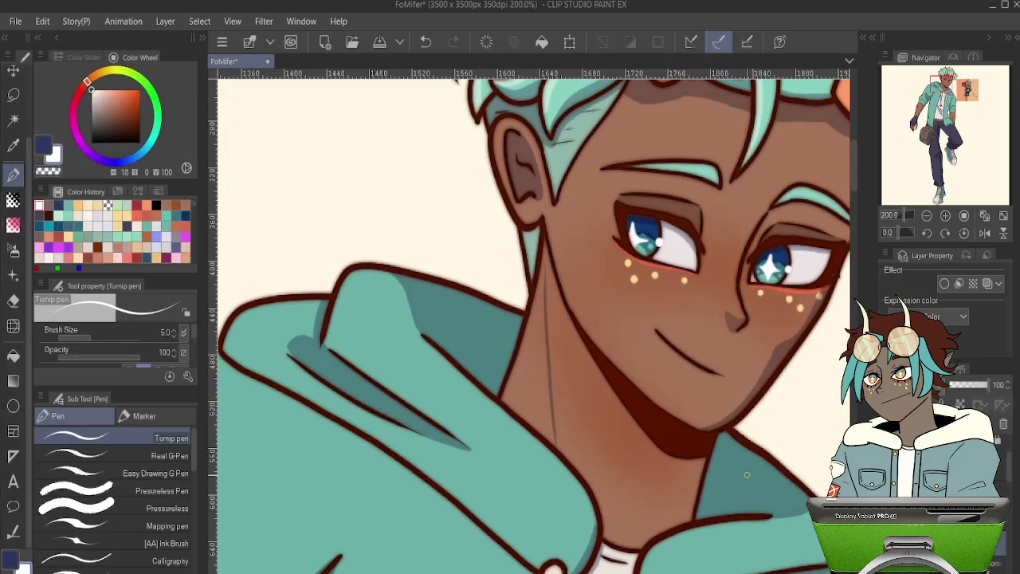
pyautogui.scroll(-3, 582, 367)
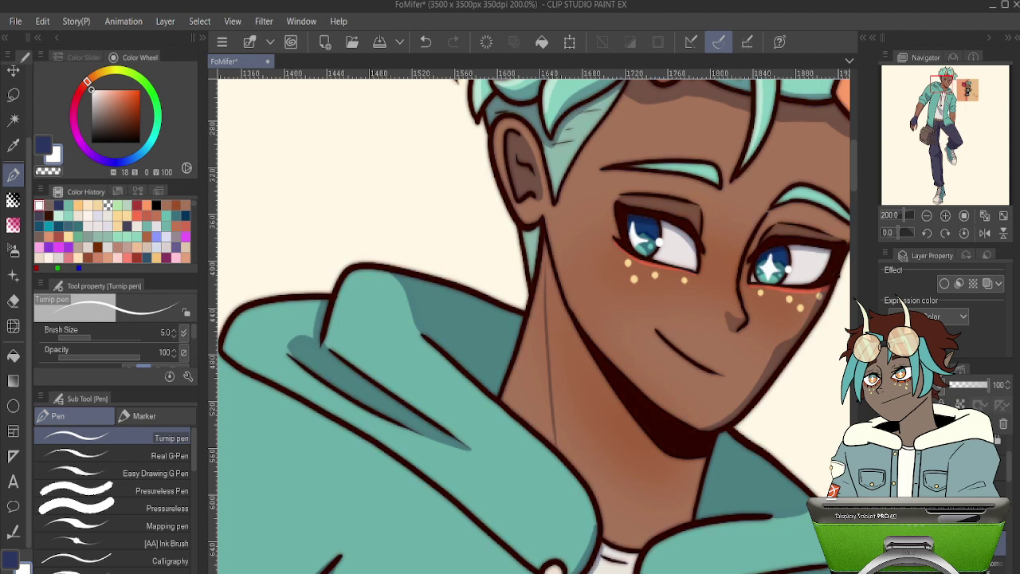
pyautogui.scroll(-2, 584, 365)
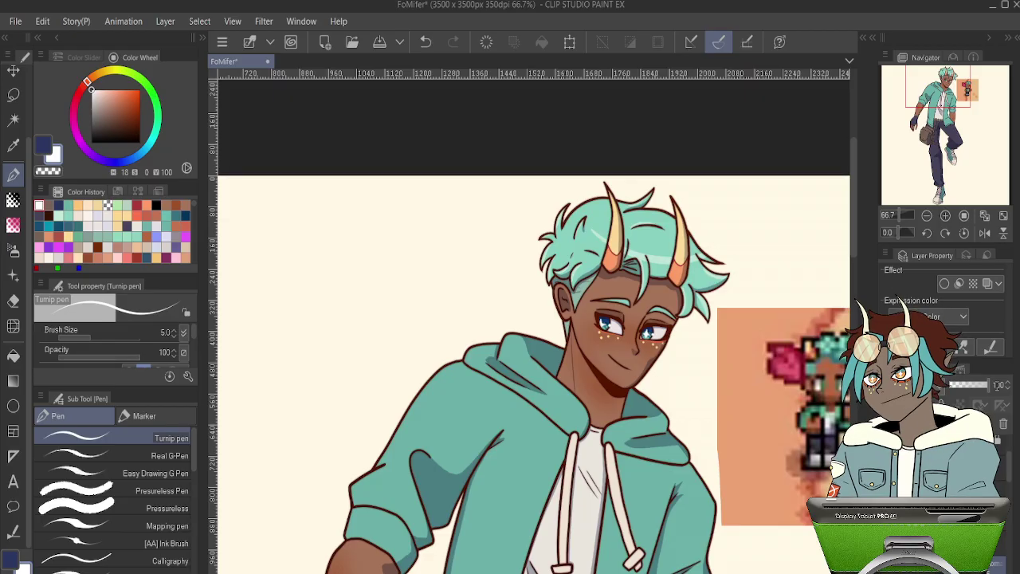
pyautogui.moveTo(988, 384); pyautogui.dragTo(953, 384)
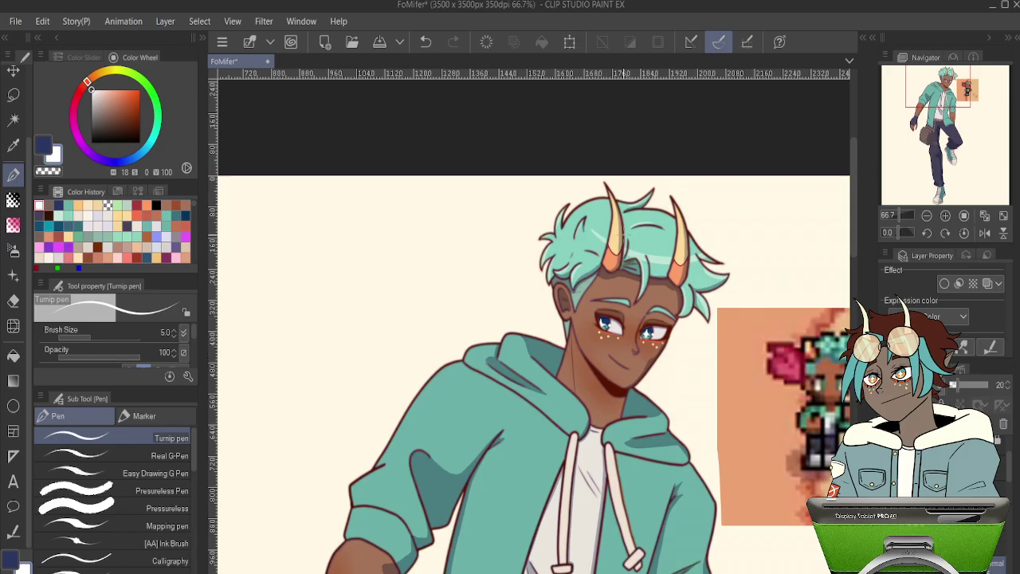
# - Inspect the softened line art around the hair and horns, and undo the second blur with its opacity change
pyautogui.scroll(4, 624, 211)
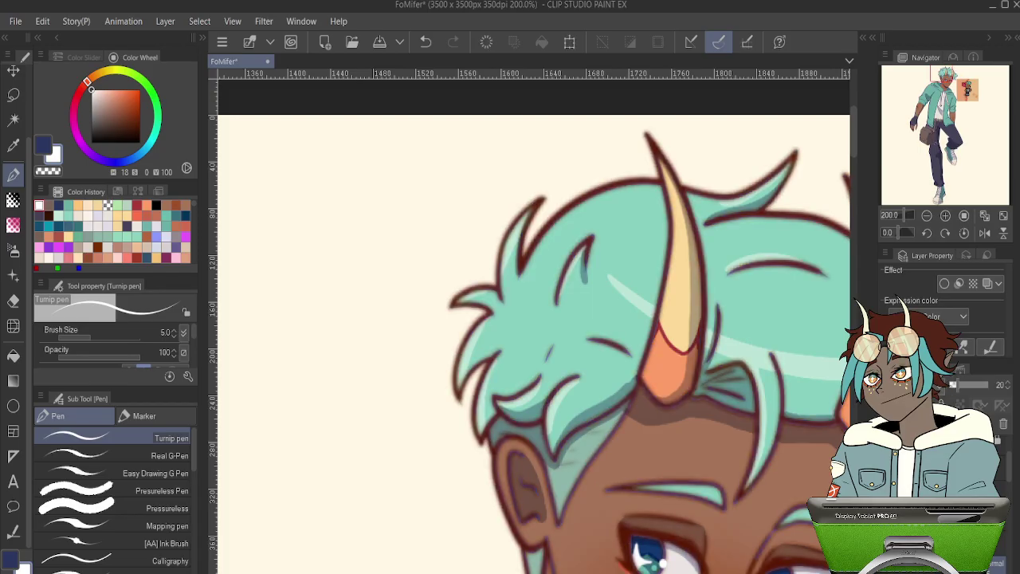
pyautogui.hotkey('ctrl', 'z')
pyautogui.hotkey('ctrl', 'z')
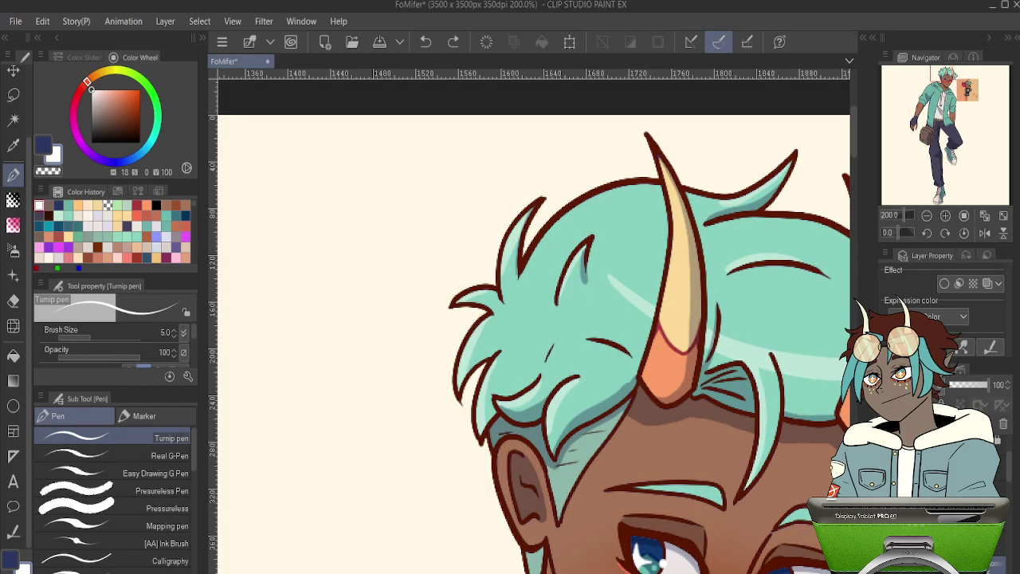
# - Undo and redo the previous line art change repeatedly to compare the line color around the head
pyautogui.hotkey('ctrl', 'z')
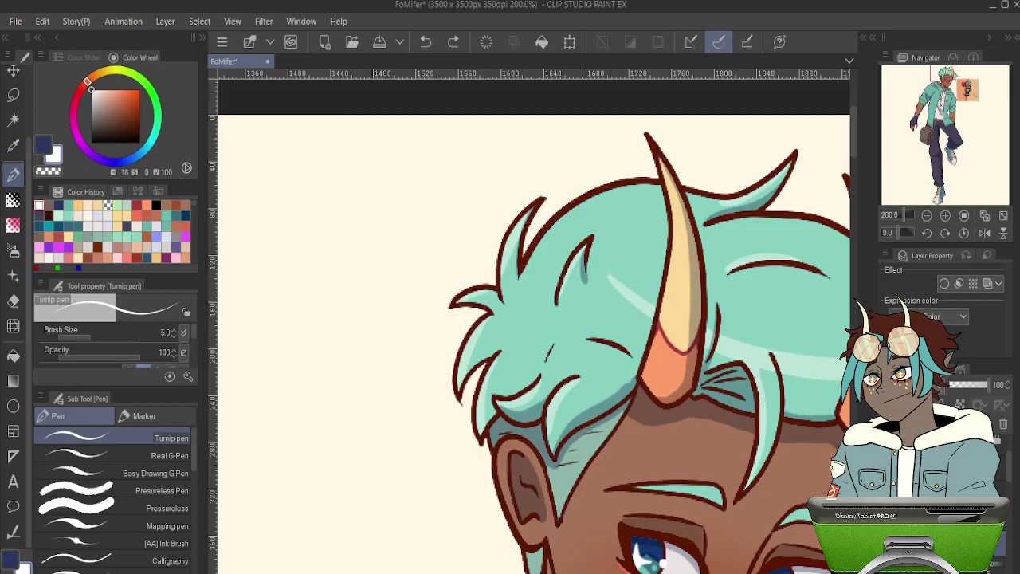
pyautogui.hotkey('ctrl', 'z')
pyautogui.hotkey('ctrl', 'y')
pyautogui.hotkey('ctrl', 'z')
pyautogui.hotkey('ctrl', 'y')
pyautogui.hotkey('ctrl', 'z')
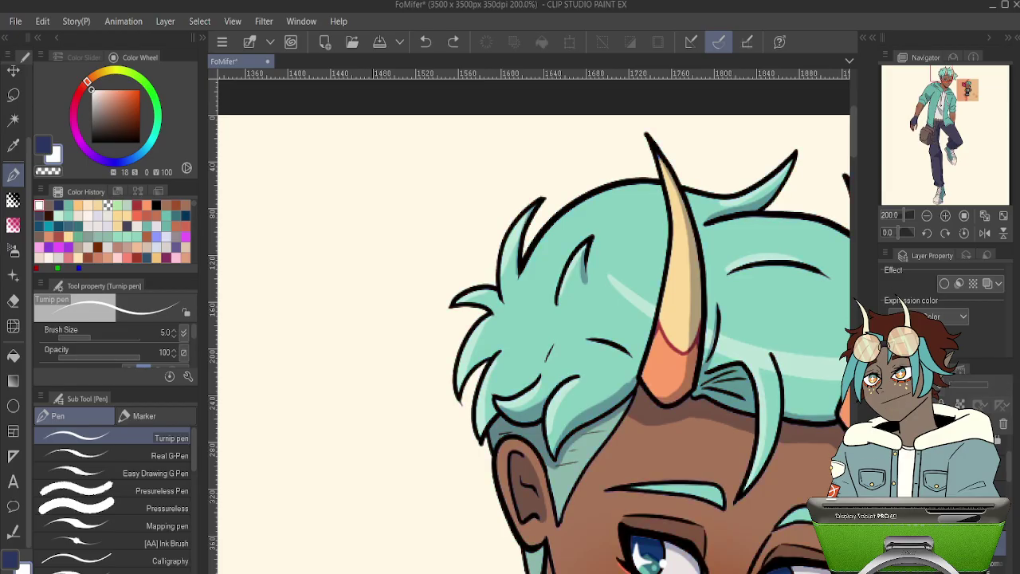
pyautogui.hotkey('ctrl', 'y')
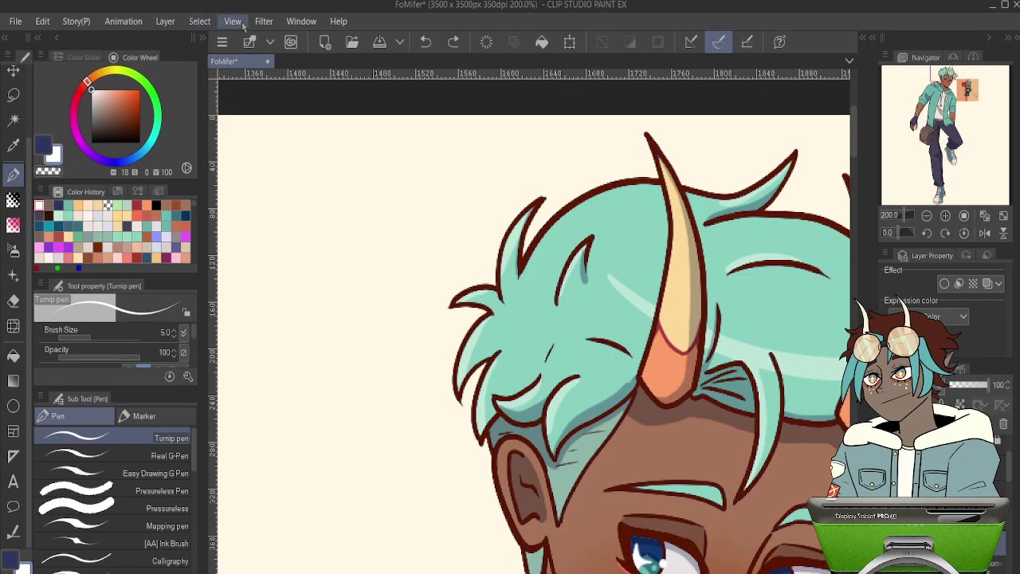
# - Restore the soft blur on the dark red line art and set the blurred layer's opacity to 42
pyautogui.click(420, 79)
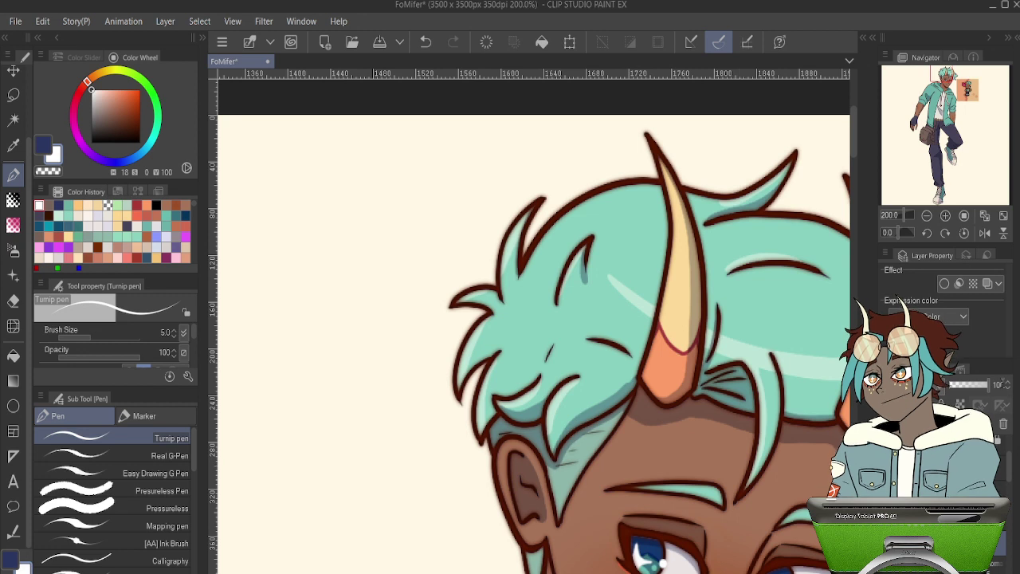
pyautogui.moveTo(987, 385); pyautogui.dragTo(956, 385)
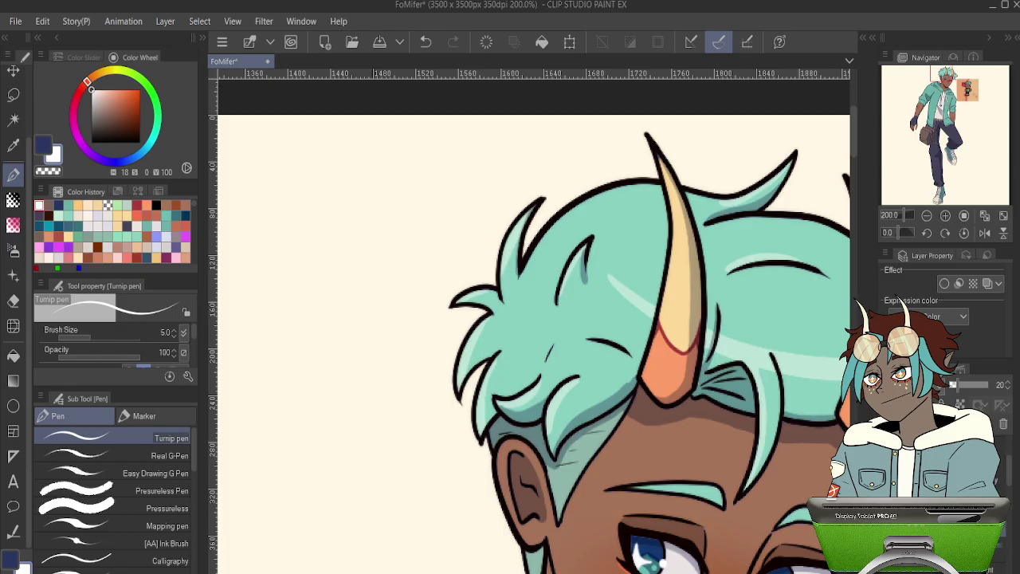
pyautogui.hotkey('ctrl', 'y')
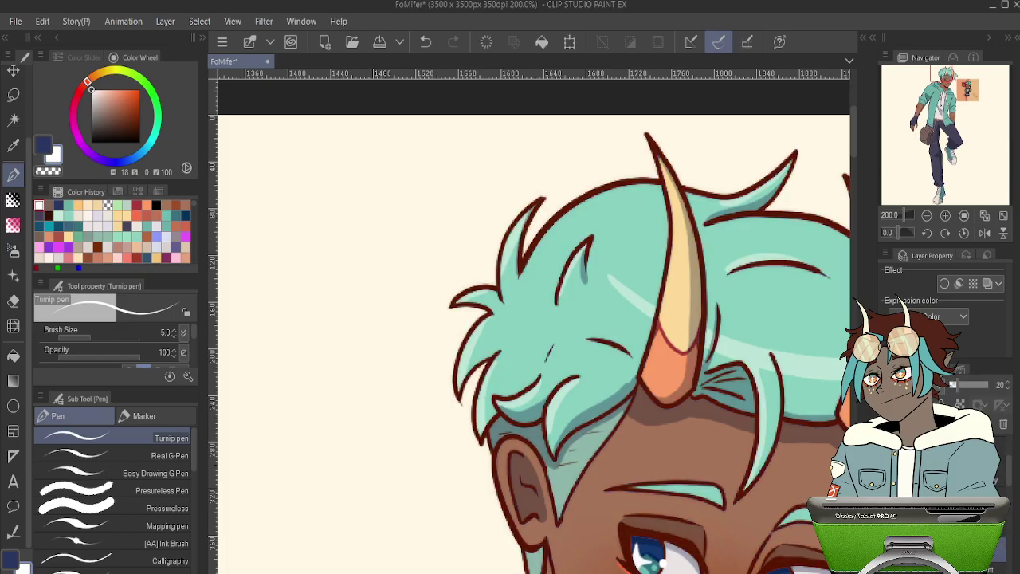
pyautogui.moveTo(958, 386)
pyautogui.mouseDown()
pyautogui.moveTo(987, 386)
pyautogui.moveTo(967, 386)
pyautogui.mouseUp()
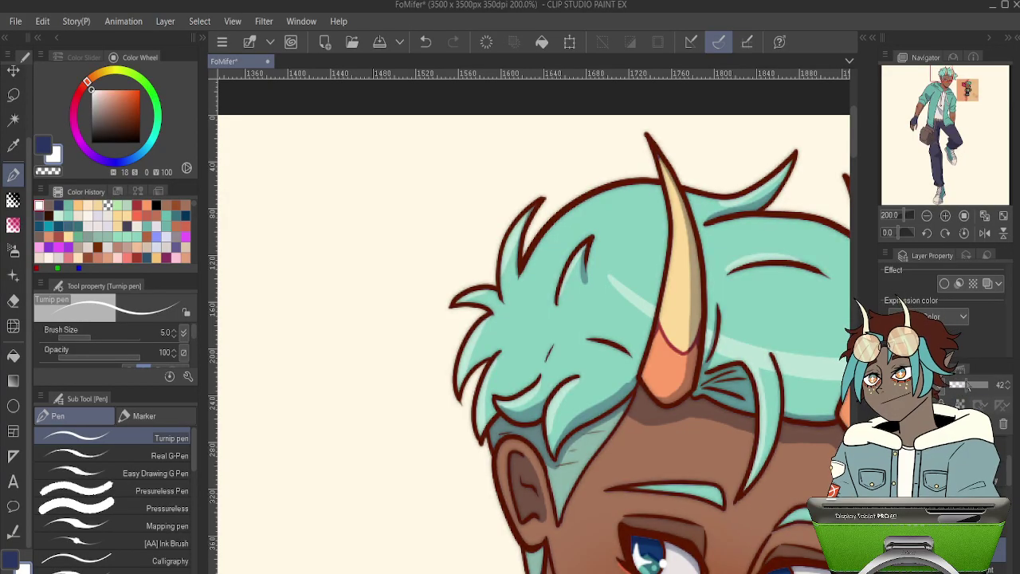
# - Delete the pixel-art reference image beside the character's head
pyautogui.scroll(-7, 515, 309)
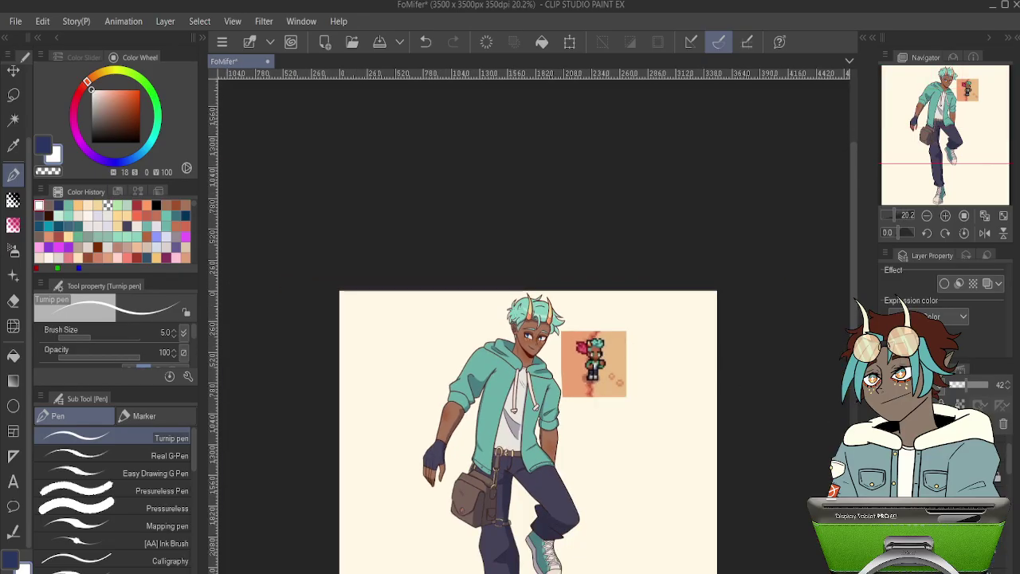
pyautogui.click(1000, 471)
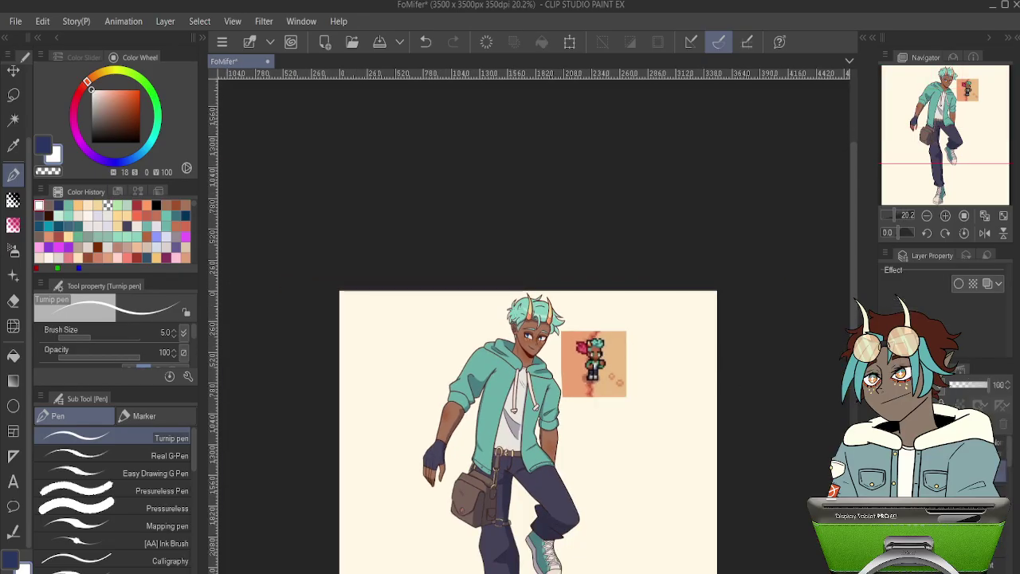
pyautogui.press('Delete')
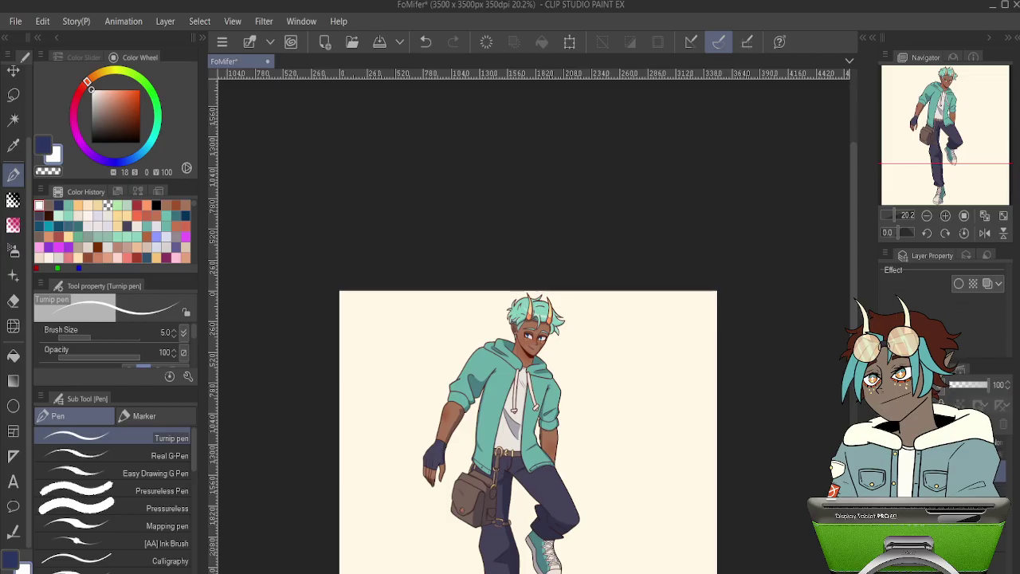
# - Apply a tonal correction to the character layer that tints the trousers and glove violet
pyautogui.click(948, 471)
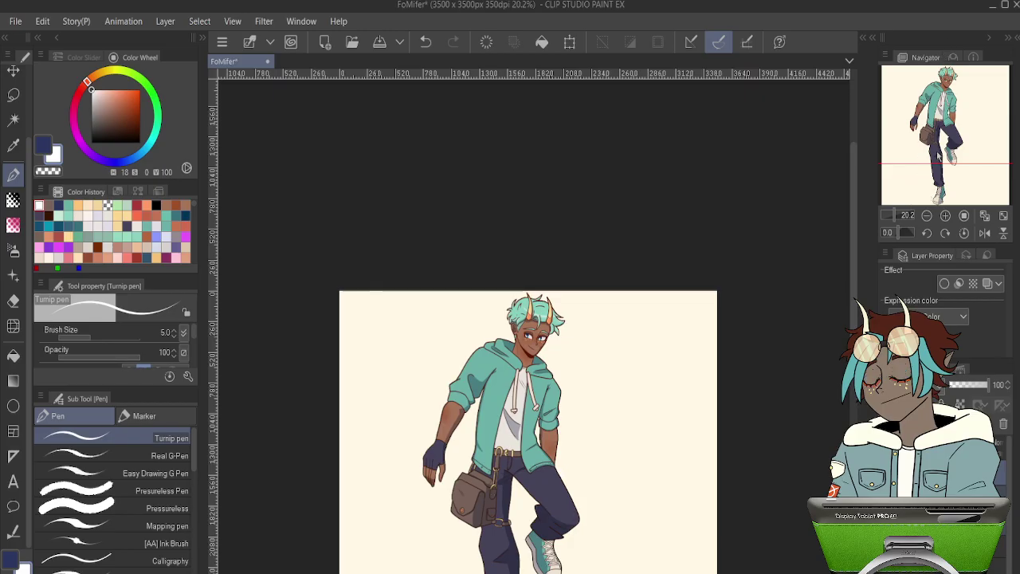
pyautogui.click(888, 477)
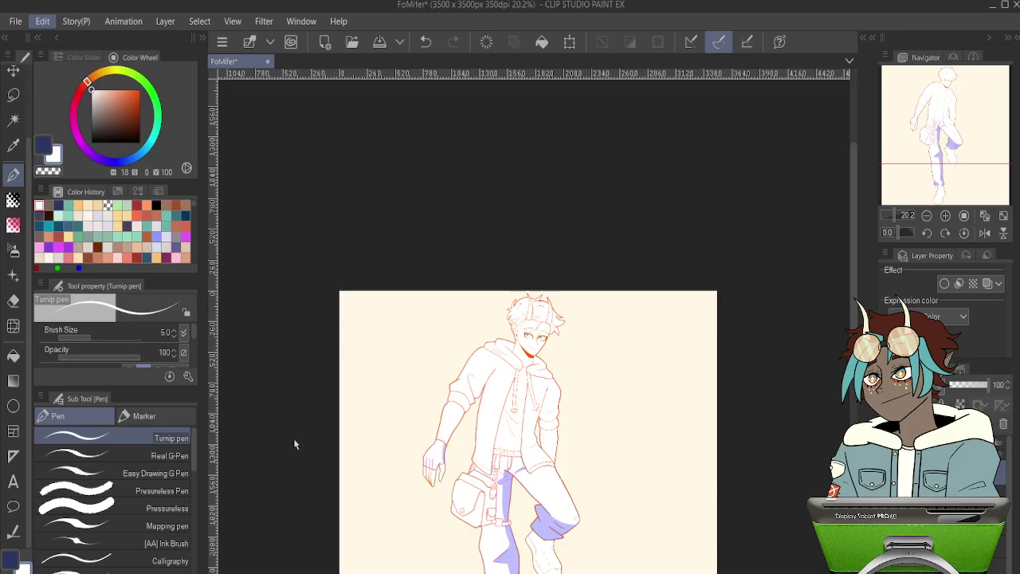
pyautogui.click(291, 417)
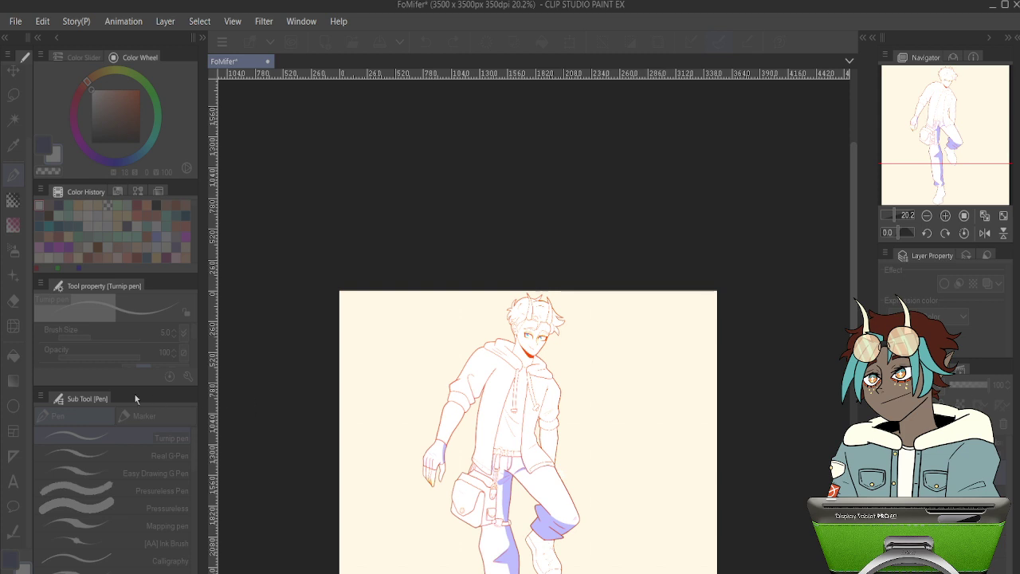
pyautogui.click(117, 239)
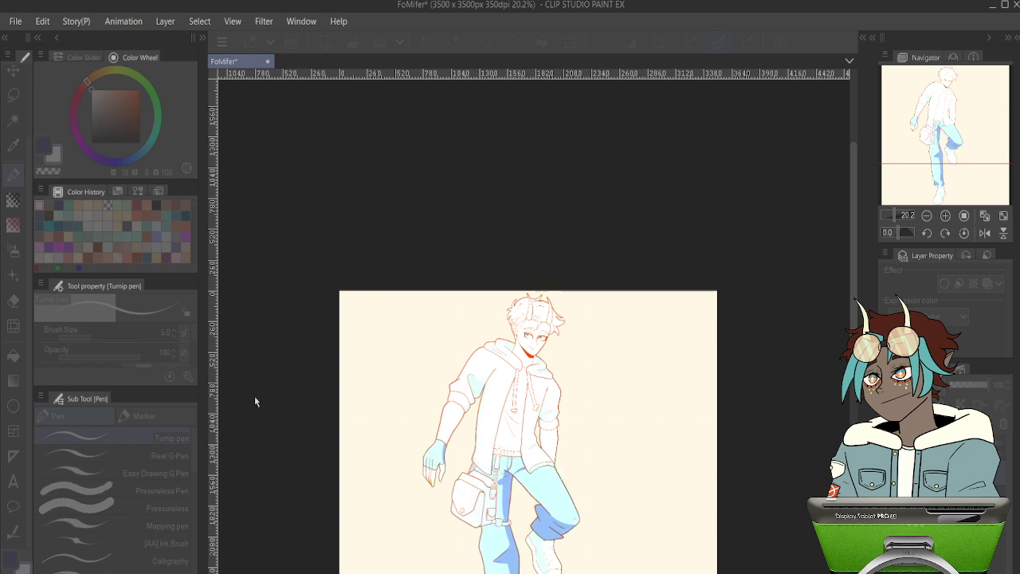
pyautogui.click(301, 274)
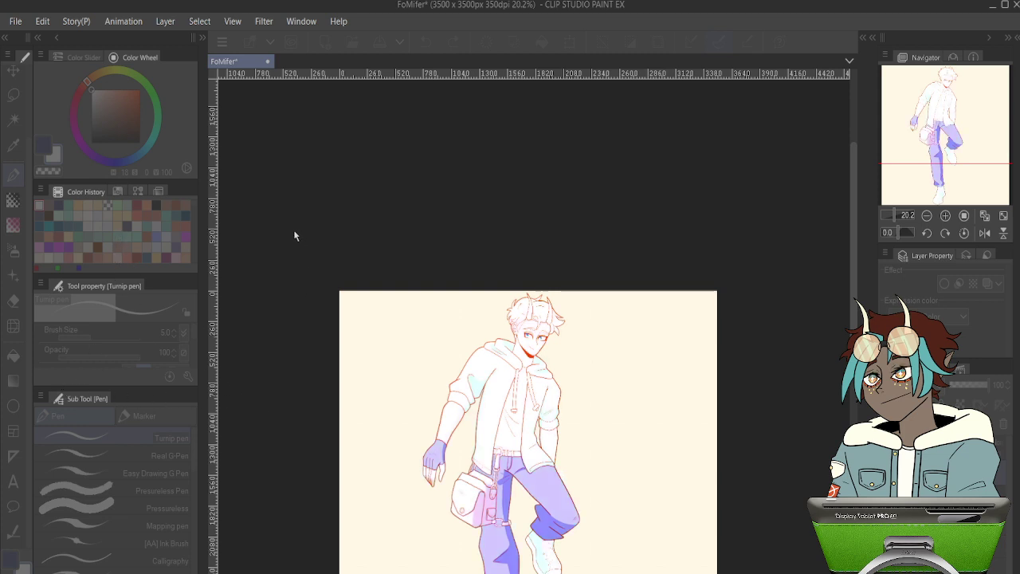
pyautogui.click(292, 234)
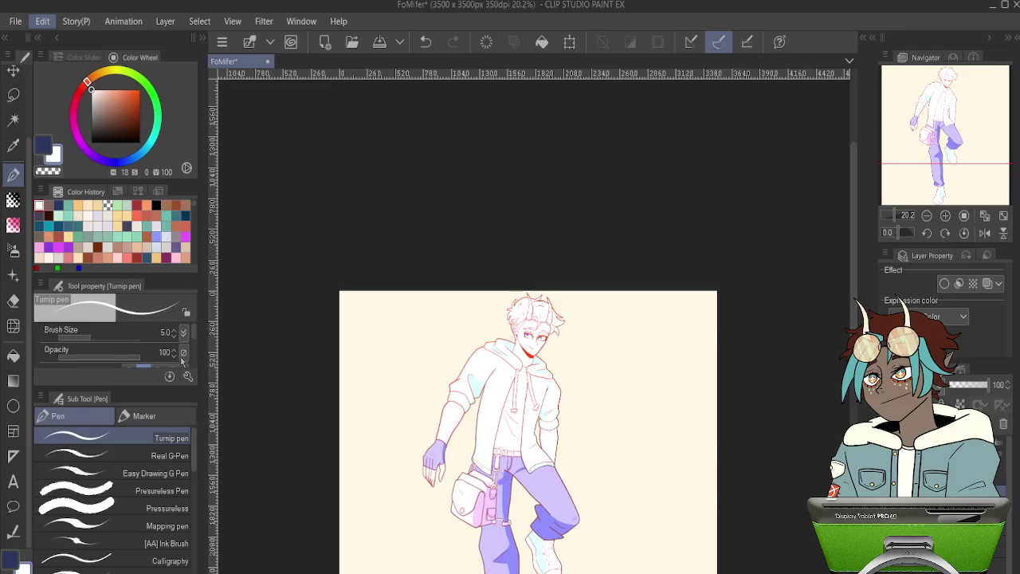
# - Apply a second tonal correction to the character that tints the skin and bag pink
pyautogui.click(276, 417)
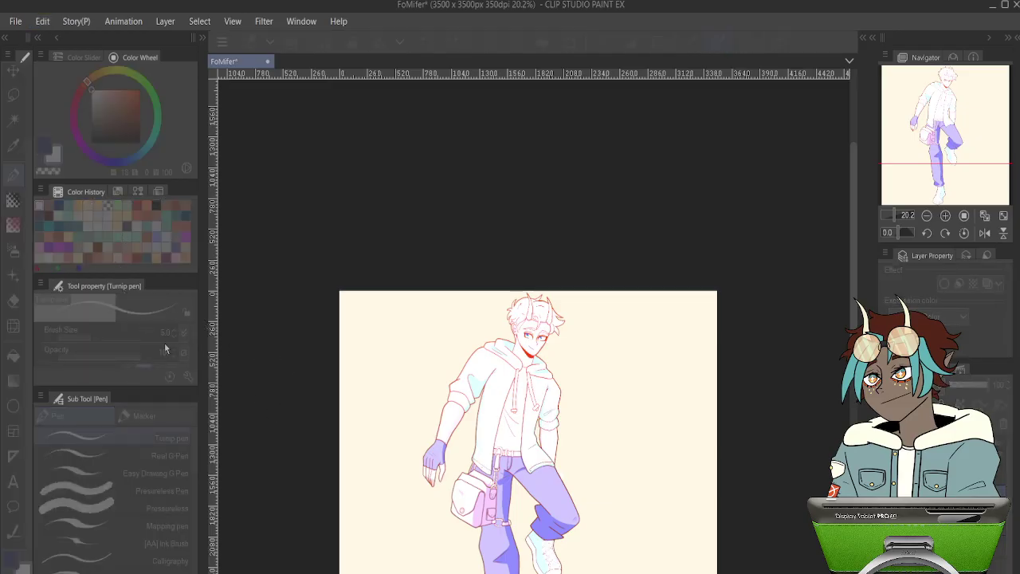
pyautogui.click(134, 243)
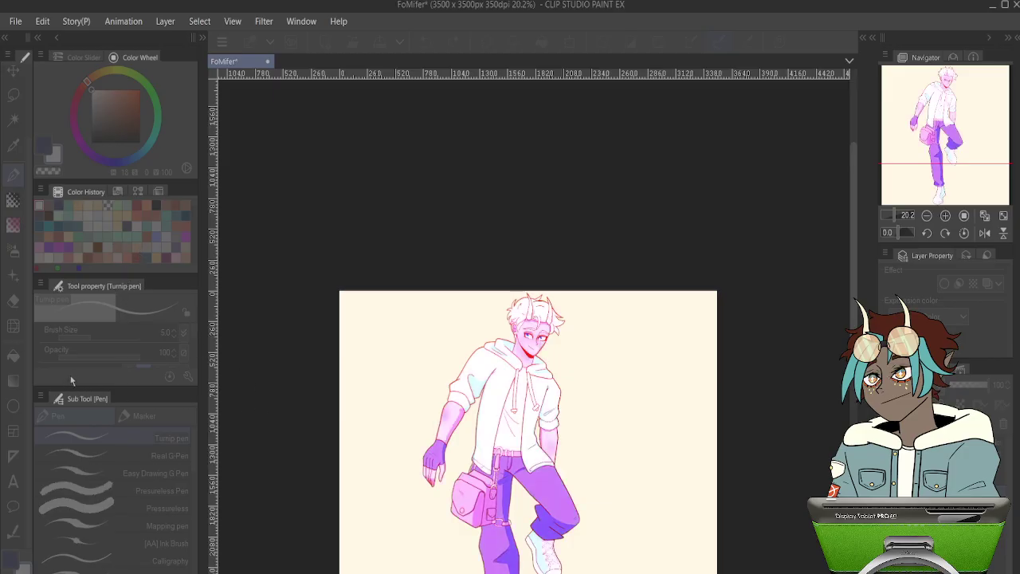
pyautogui.click(307, 230)
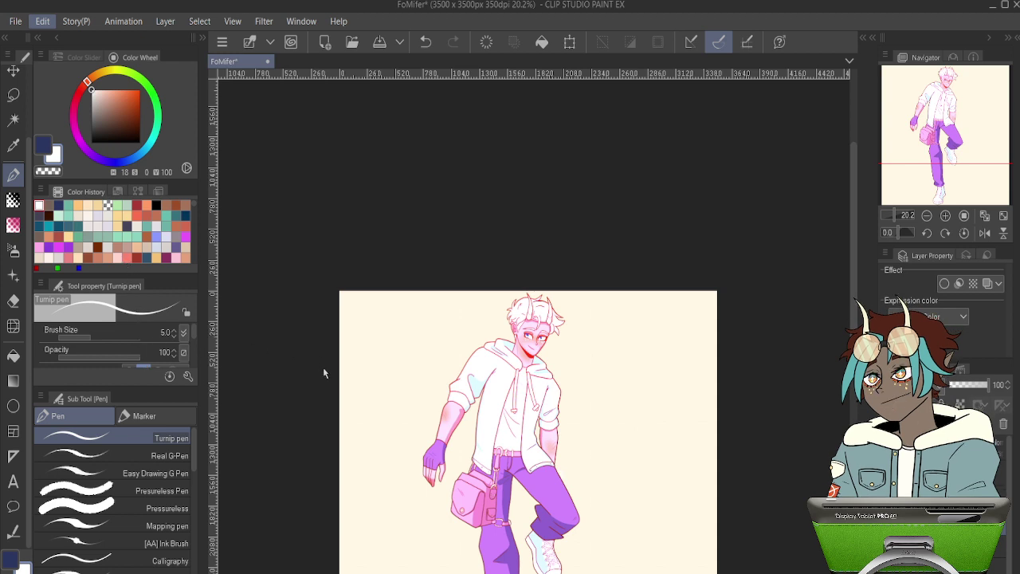
# - Apply a third tonal correction to the character that tints the hoodie and sneakers light cyan
pyautogui.click(289, 412)
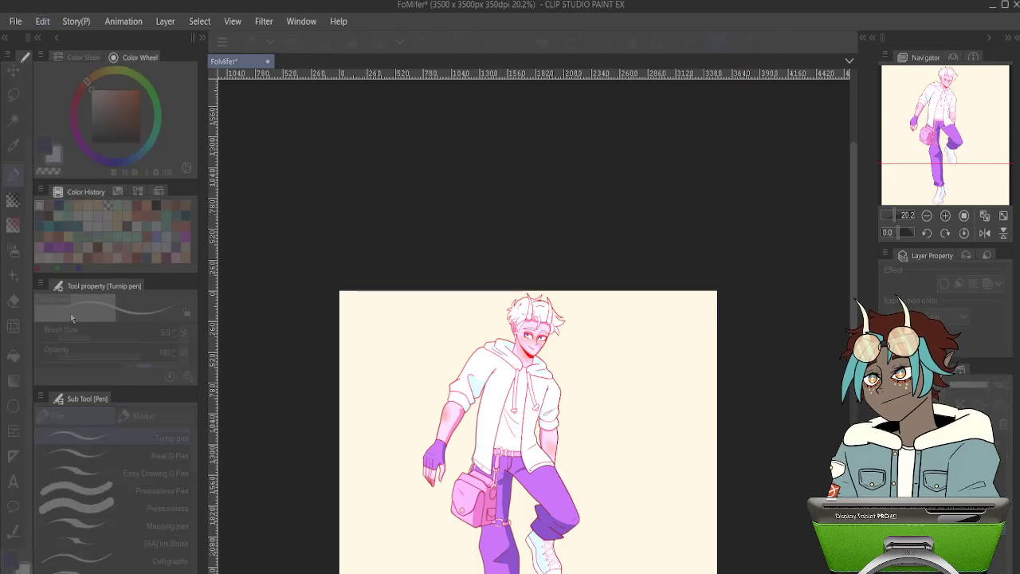
pyautogui.moveTo(72, 318); pyautogui.dragTo(106, 229)
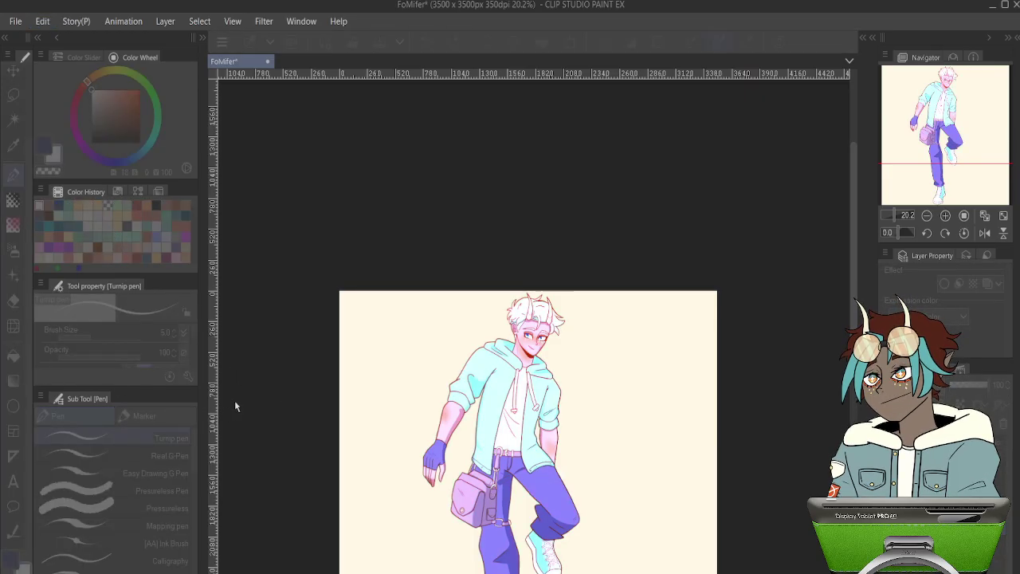
pyautogui.click(293, 235)
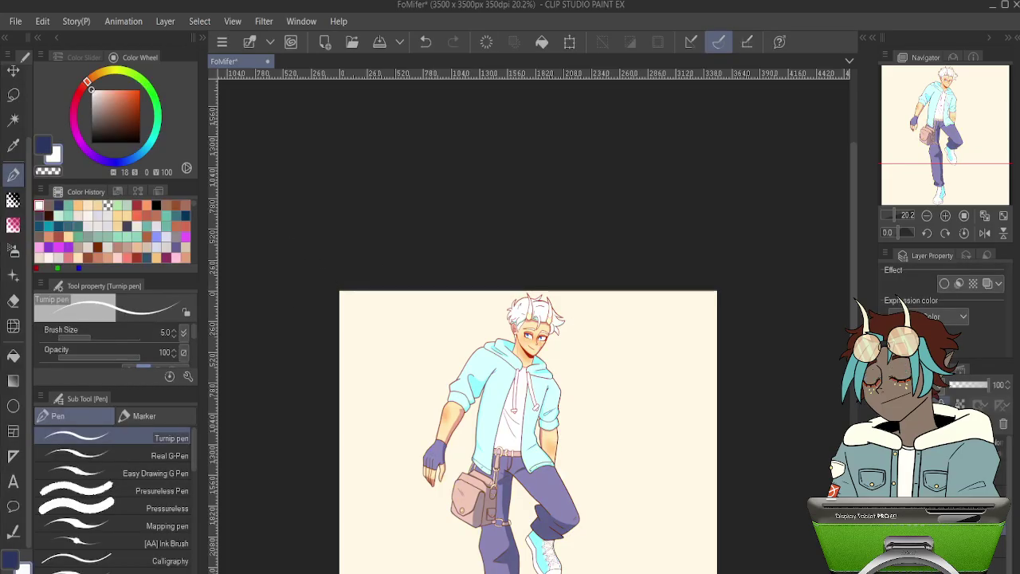
# - Adjust how the color-corrected character layers blend to bring back the full teal, brown and navy colors
pyautogui.click(920, 12)
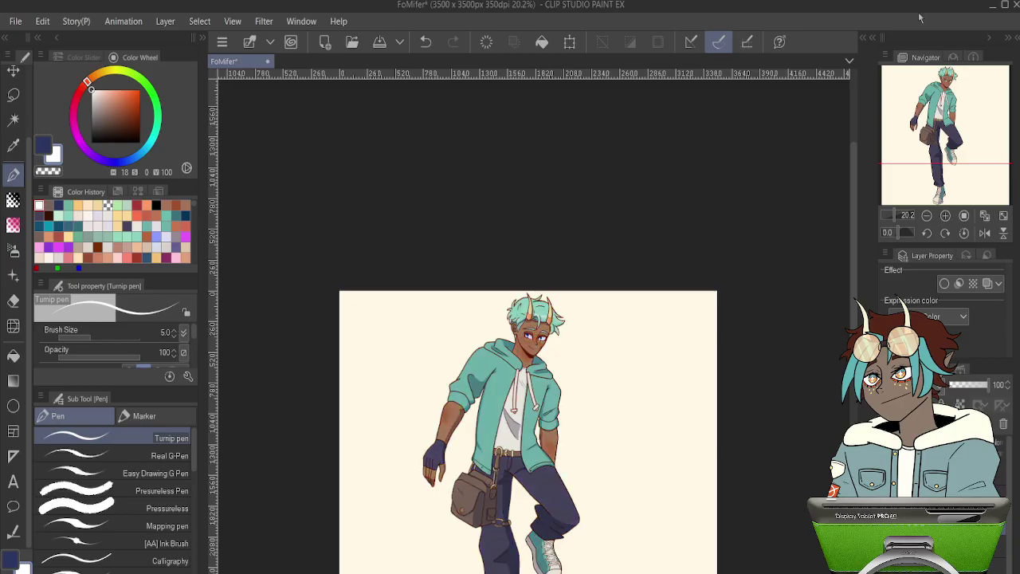
pyautogui.moveTo(940, 519); pyautogui.dragTo(941, 484)
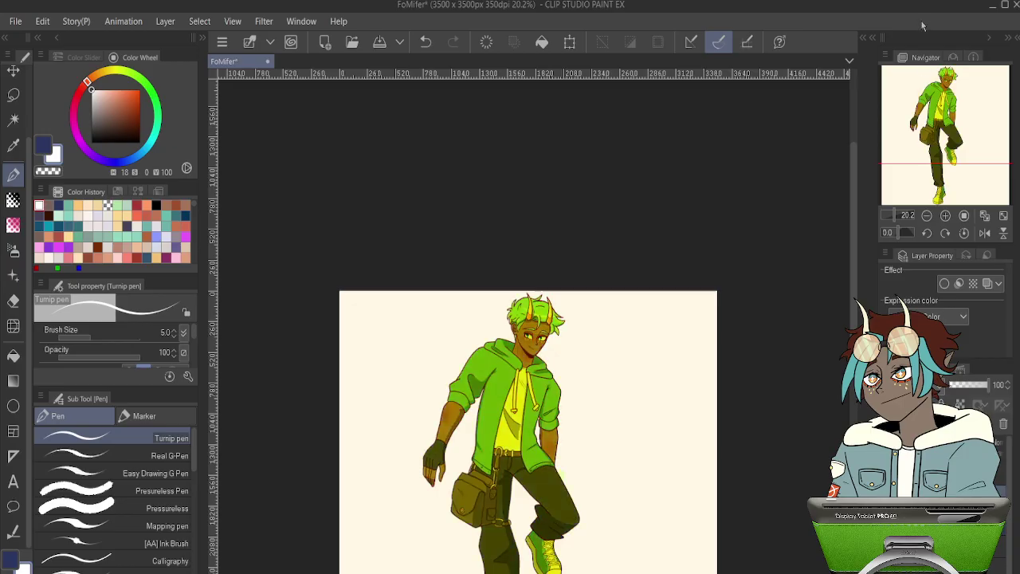
pyautogui.hotkey('ctrl', 'y')
pyautogui.hotkey('ctrl', 'y')
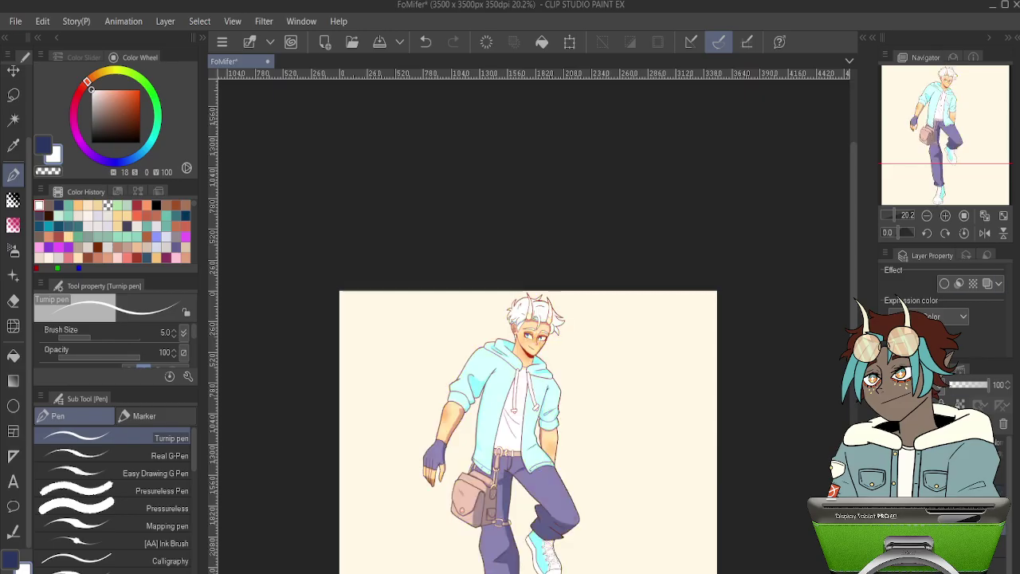
pyautogui.click(927, 16)
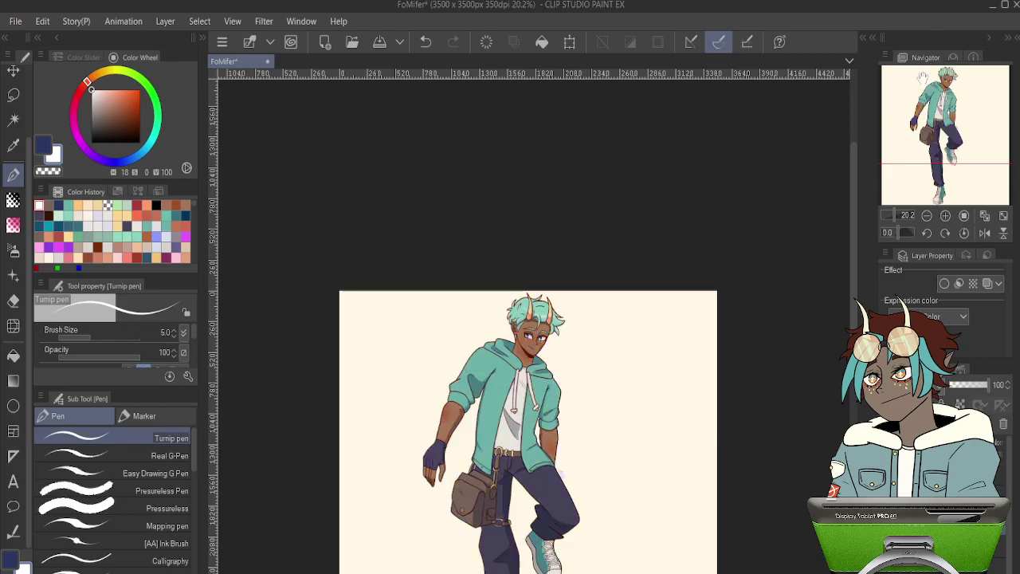
# - Inspect the full character and the signature beside the raised thigh, toggling the last change to compare
pyautogui.scroll(-3, 590, 271)
pyautogui.scroll(3, 629, 357)
pyautogui.scroll(5, 612, 351)
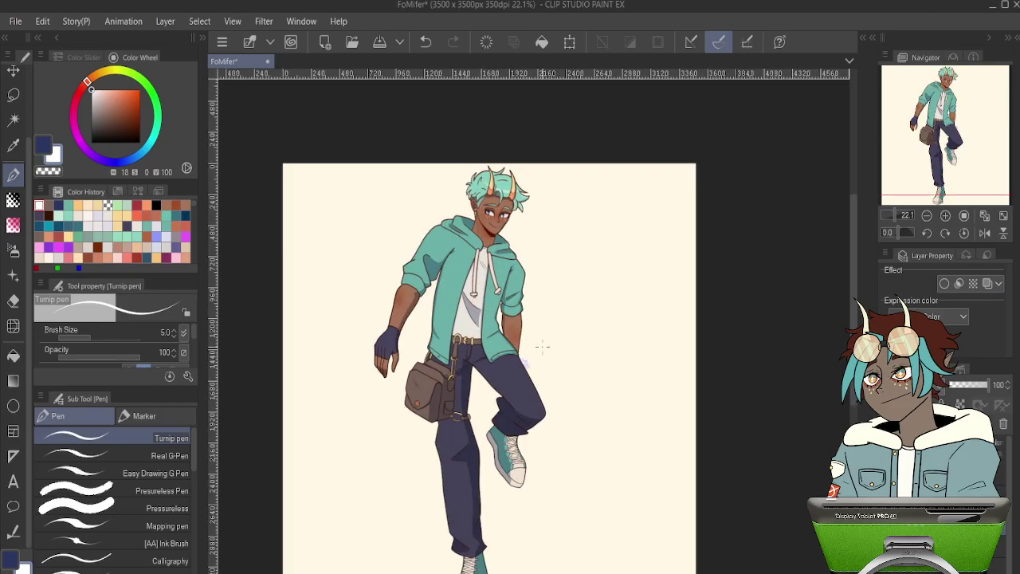
pyautogui.scroll(2, 558, 376)
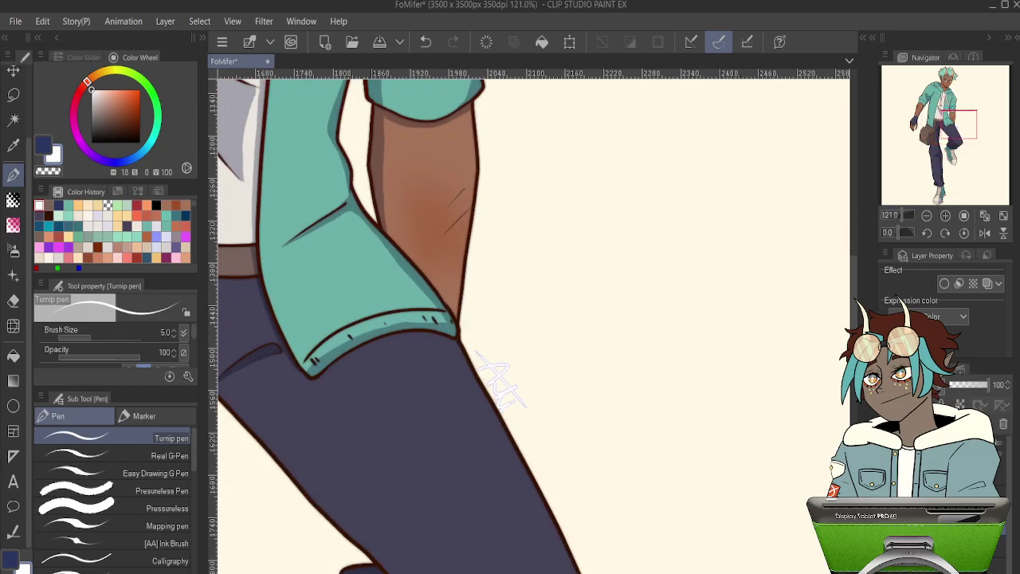
pyautogui.hotkey('ctrl', 'z')
pyautogui.hotkey('ctrl', 'y')
pyautogui.scroll(-7, 542, 394)
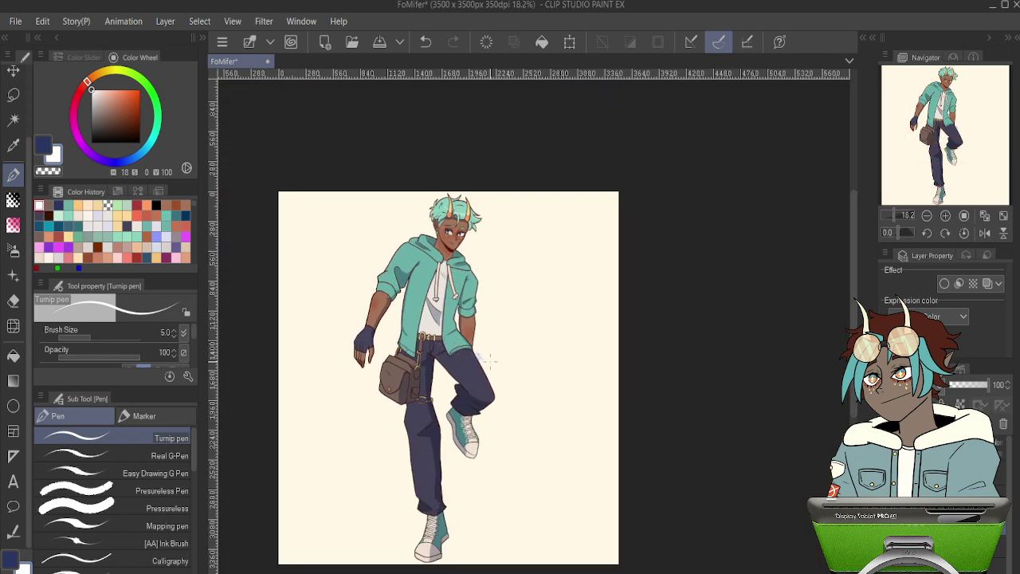
pyautogui.scroll(6, 477, 356)
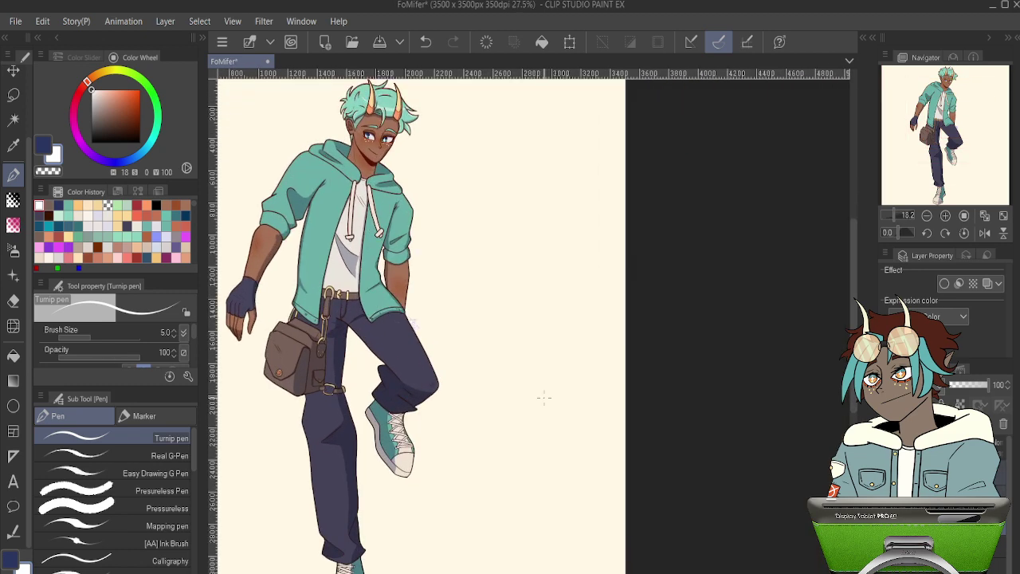
# - Lasso the signature beside the raised thigh and delete its lavender outline from the current layer
pyautogui.scroll(5, 406, 299)
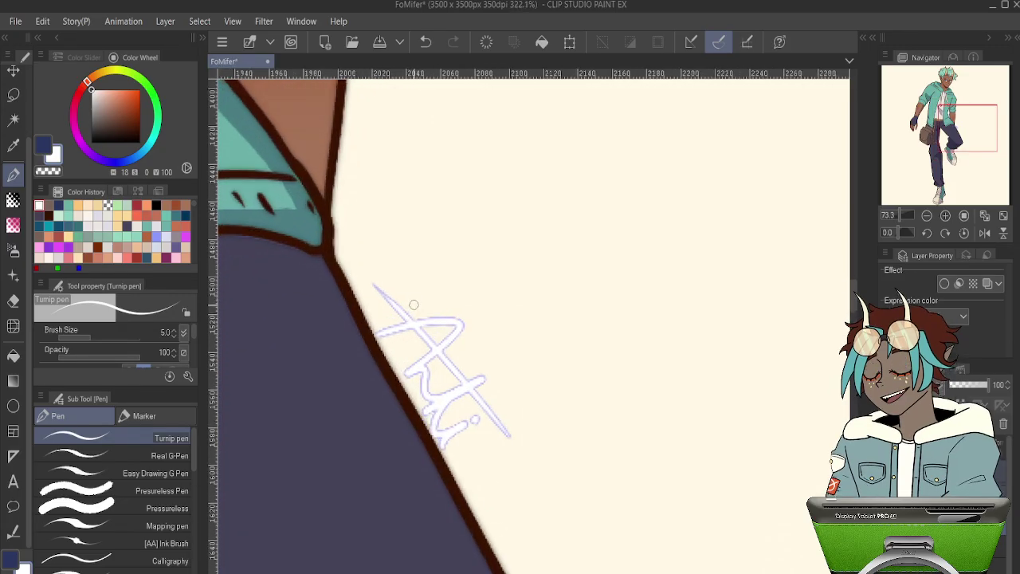
pyautogui.press('m')
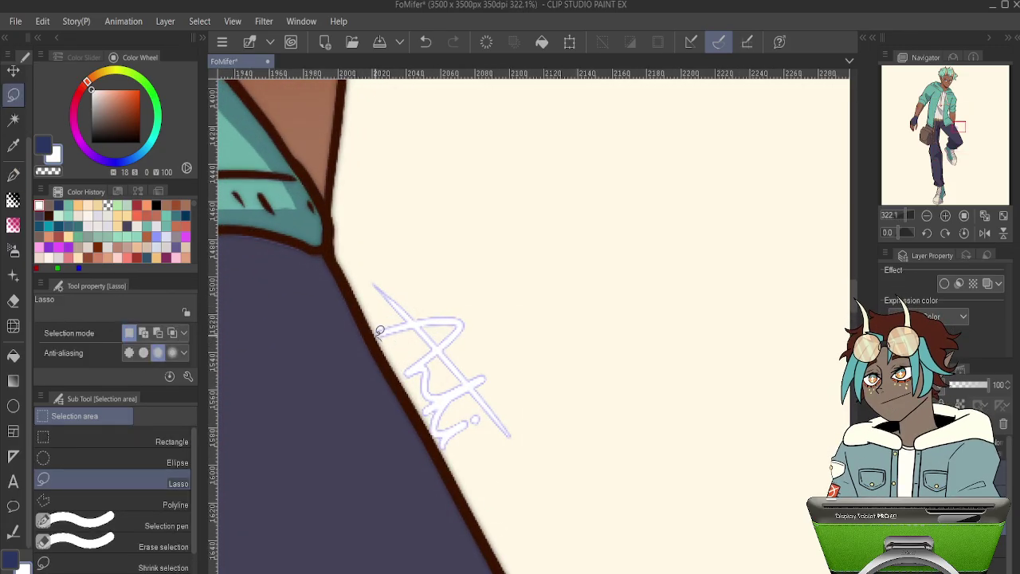
pyautogui.moveTo(379, 330)
pyautogui.mouseDown()
pyautogui.moveTo(416, 223)
pyautogui.moveTo(538, 342)
pyautogui.moveTo(503, 452)
pyautogui.moveTo(441, 441)
pyautogui.moveTo(389, 331)
pyautogui.mouseUp()
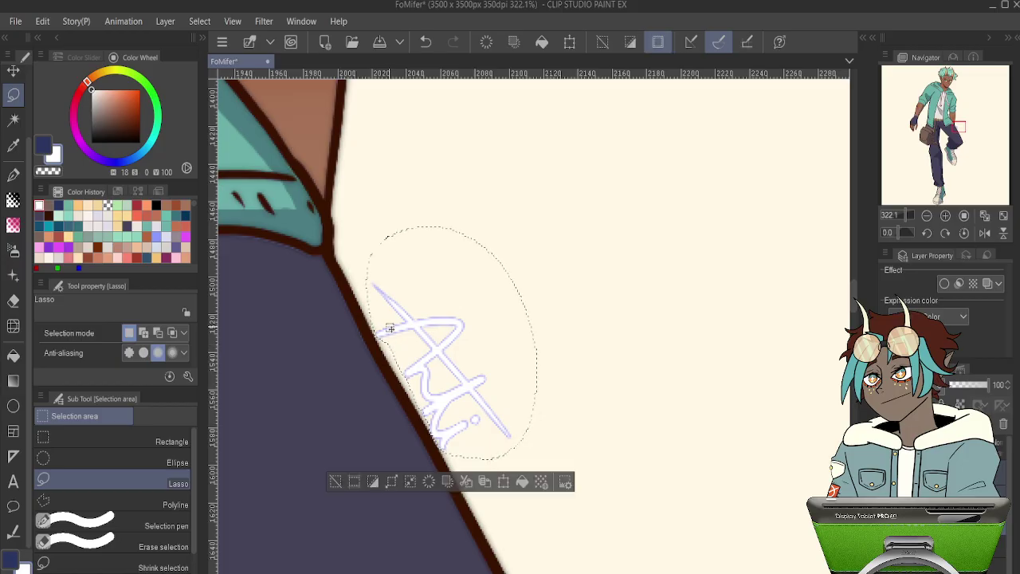
pyautogui.press('Delete')
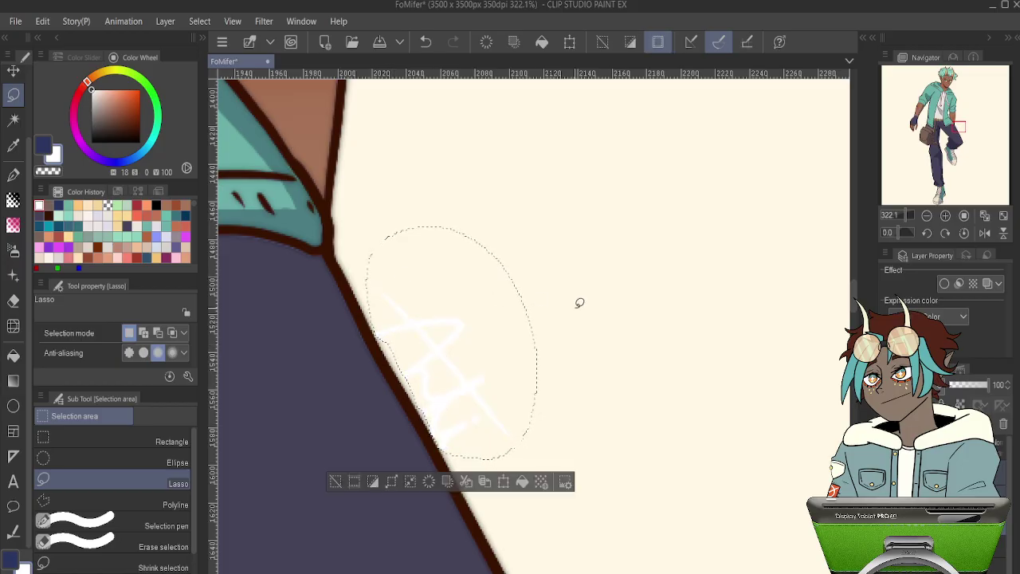
# - Clear the selection and use the Hard eraser on the outline remnants where the signature meets the trouser edge
pyautogui.press('o')
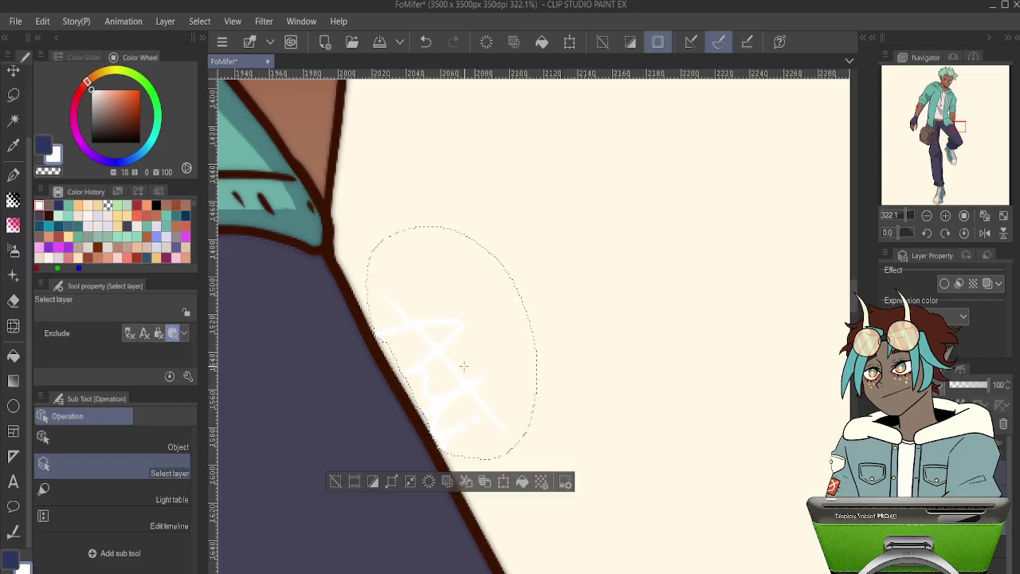
pyautogui.scroll(4, 464, 365)
pyautogui.hotkey('ctrl', 'd')
pyautogui.press('e')
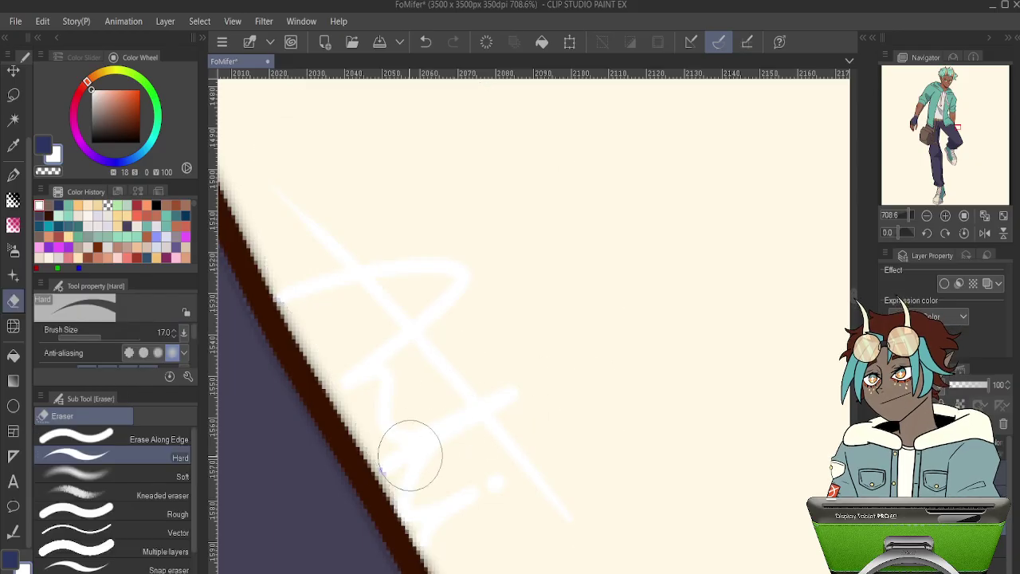
pyautogui.scroll(-5, 416, 409)
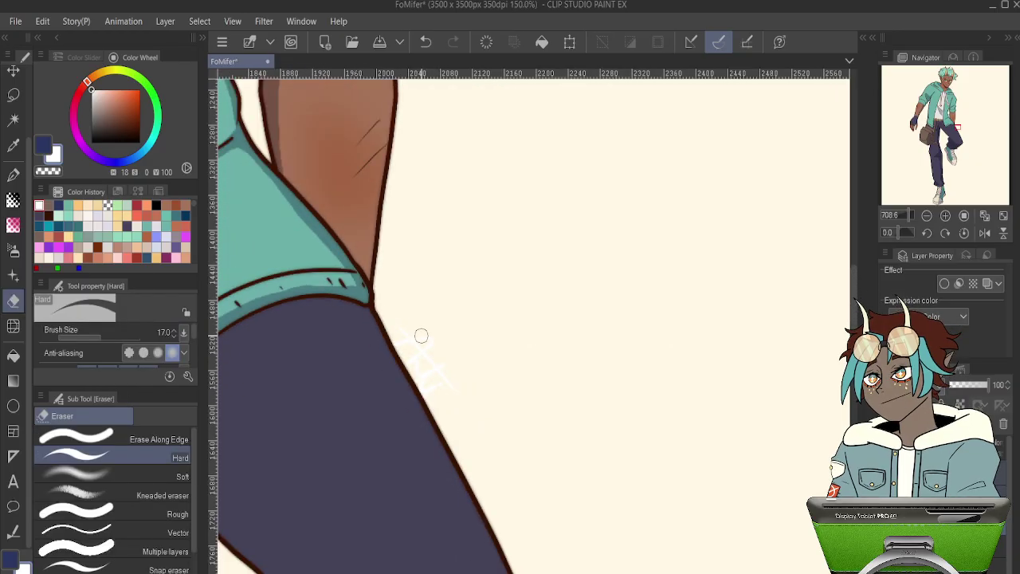
pyautogui.scroll(-5, 421, 336)
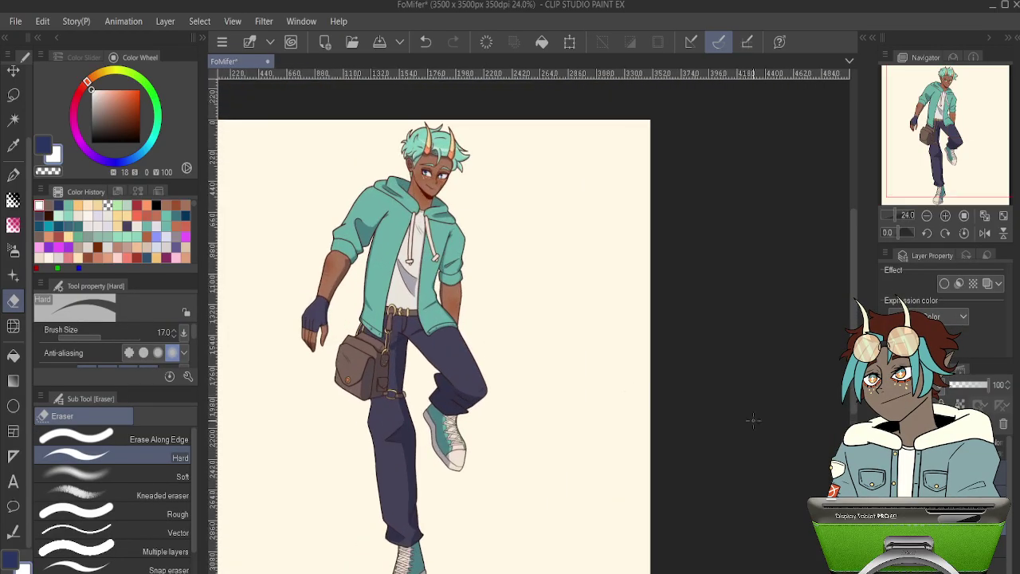
# - Transform the Folder 5 Copy 2 layer to offset it slightly for the color-fringe effect, judging it at the forearm outline
pyautogui.hotkey('ctrl', 't')
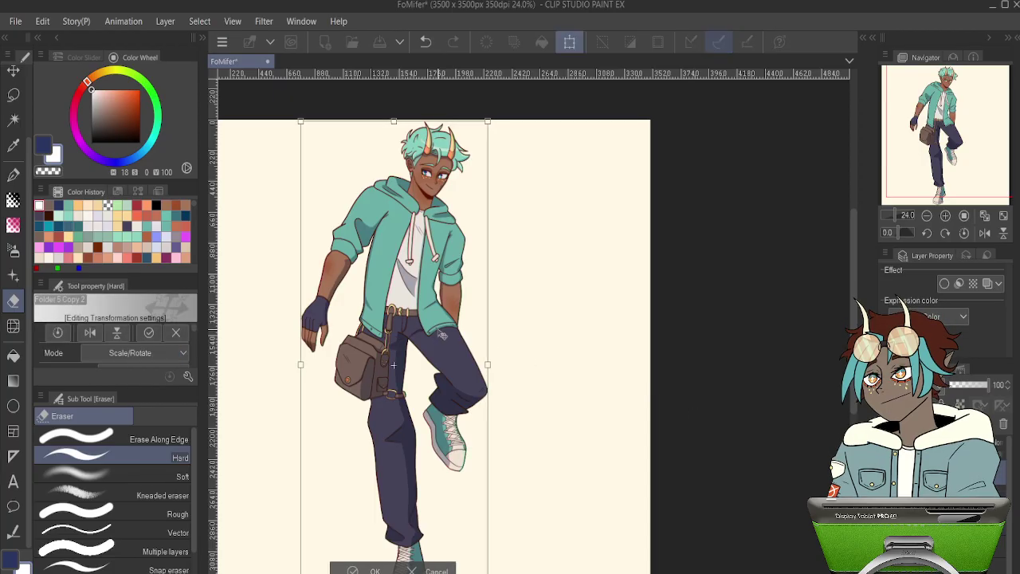
pyautogui.press('Return')
pyautogui.scroll(5, 339, 287)
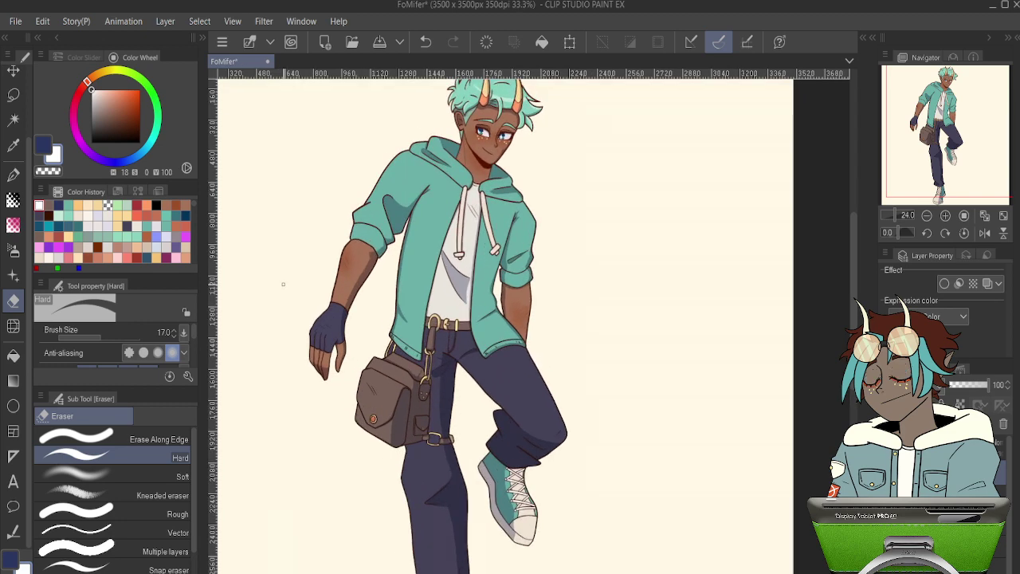
pyautogui.scroll(4, 339, 286)
pyautogui.hotkey('ctrl', 't')
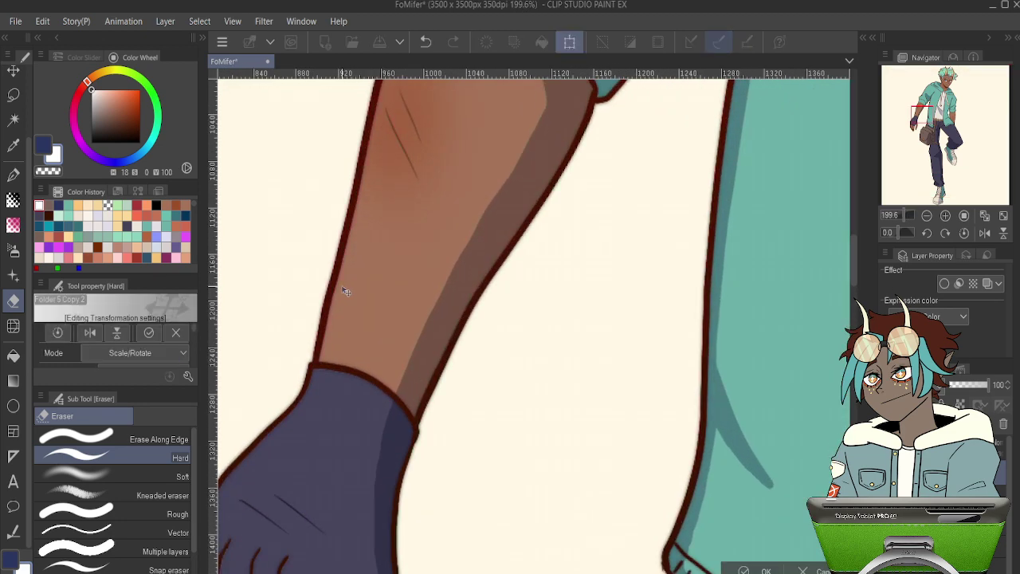
pyautogui.press('Return')
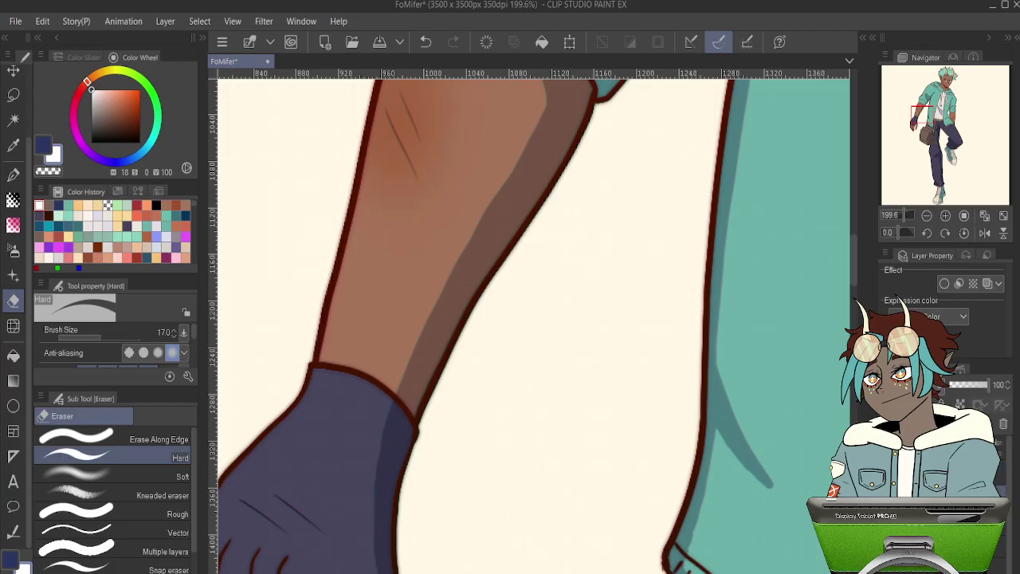
# - Try offsetting the Folder 5 Copy layer slightly for green and magenta fringing, and undo it after checking the face
pyautogui.hotkey('ctrl', 't')
pyautogui.scroll(4, 529, 374)
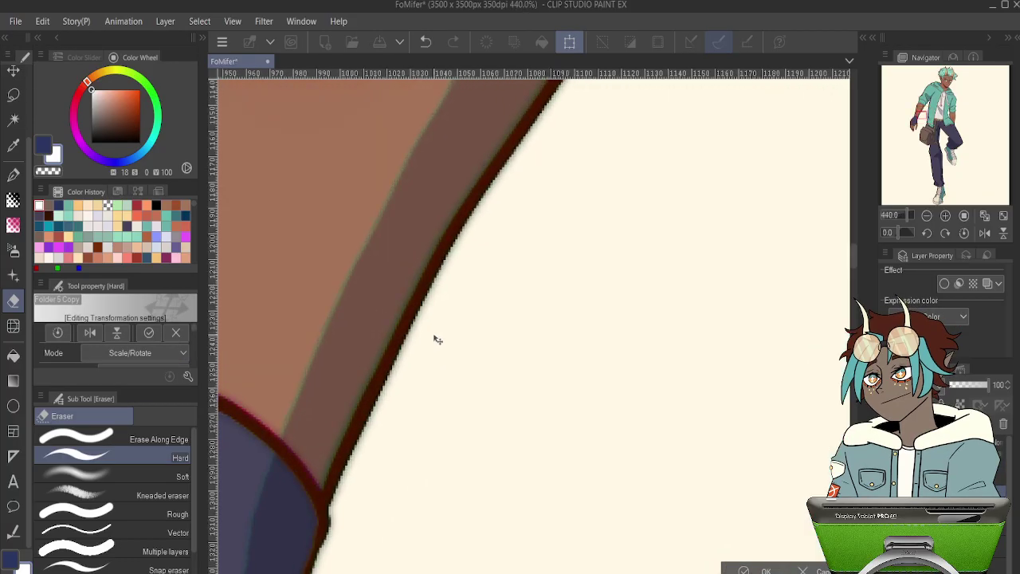
pyautogui.scroll(-7, 437, 340)
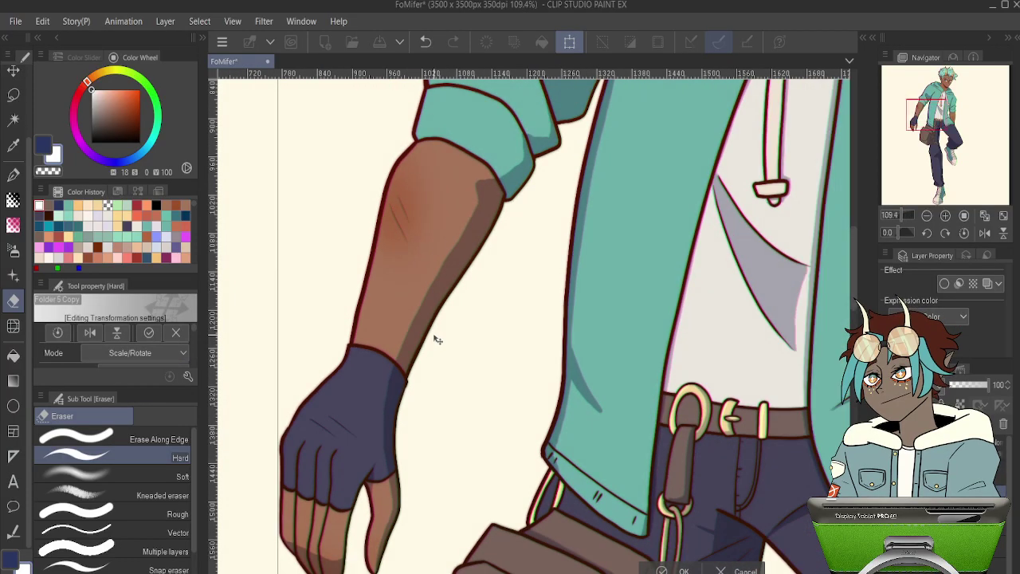
pyautogui.press('Return')
pyautogui.scroll(-5, 437, 340)
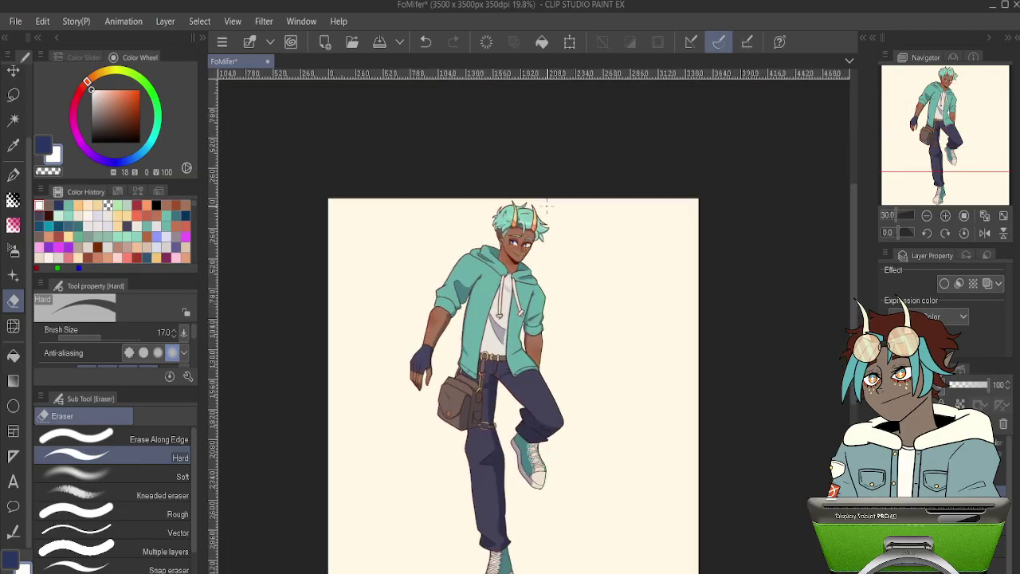
pyautogui.scroll(3, 547, 213)
pyautogui.scroll(4, 484, 263)
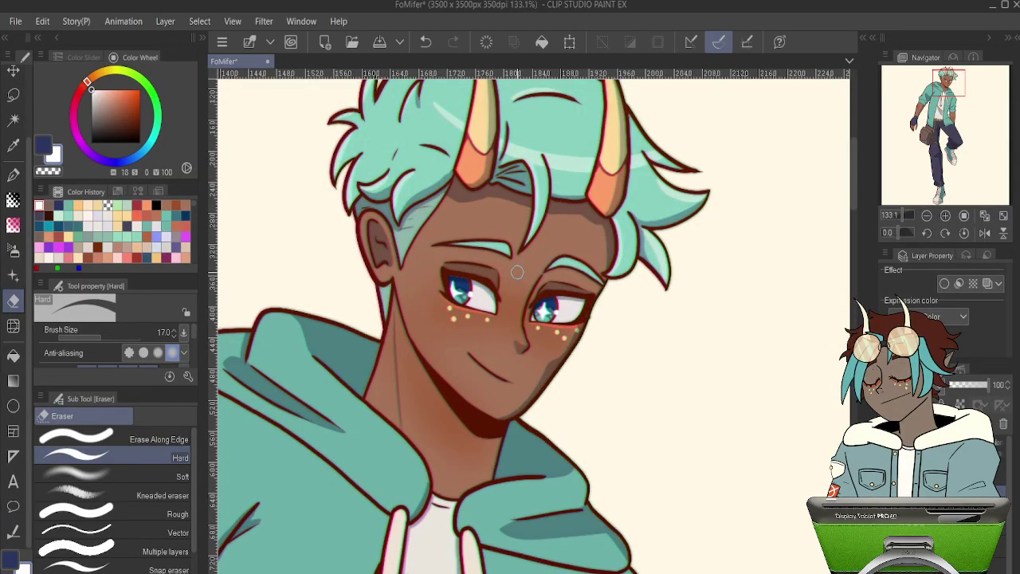
pyautogui.hotkey('ctrl', 'z')
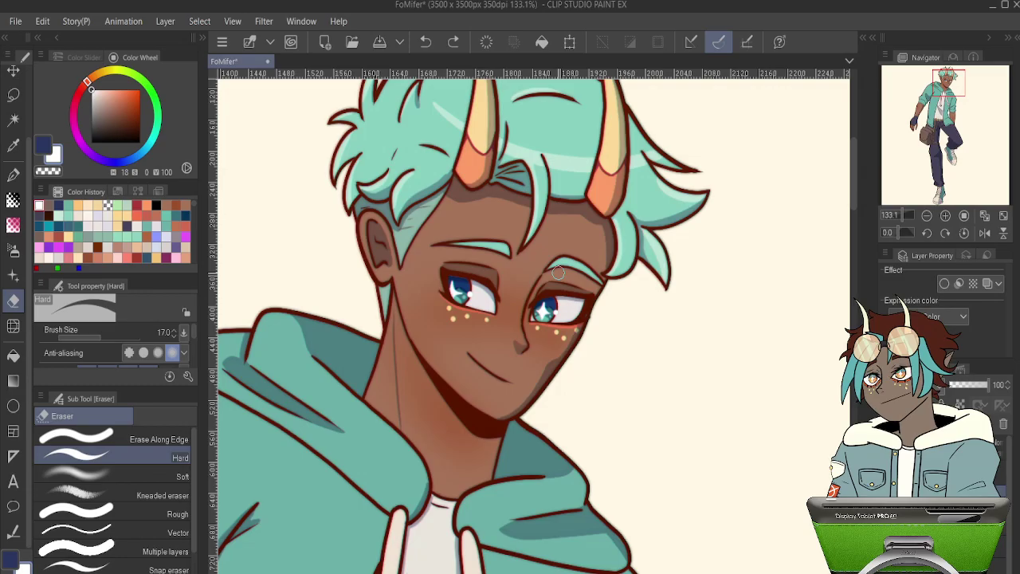
# - Offset the Folder 5 Copy layer slightly, nudging it upward, to add color fringes around the eyes and face lines
pyautogui.scroll(5, 516, 324)
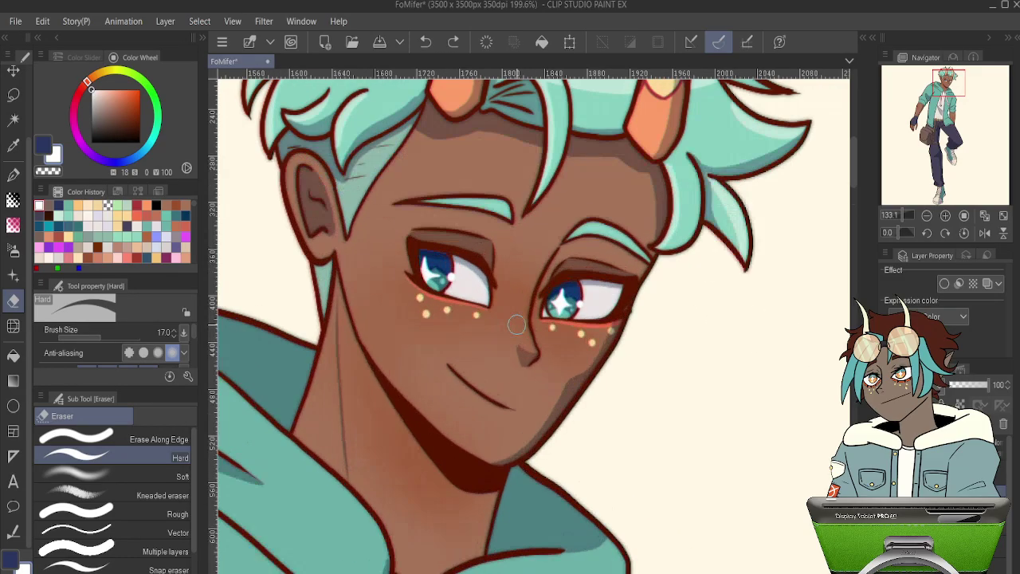
pyautogui.hotkey('ctrl', 't')
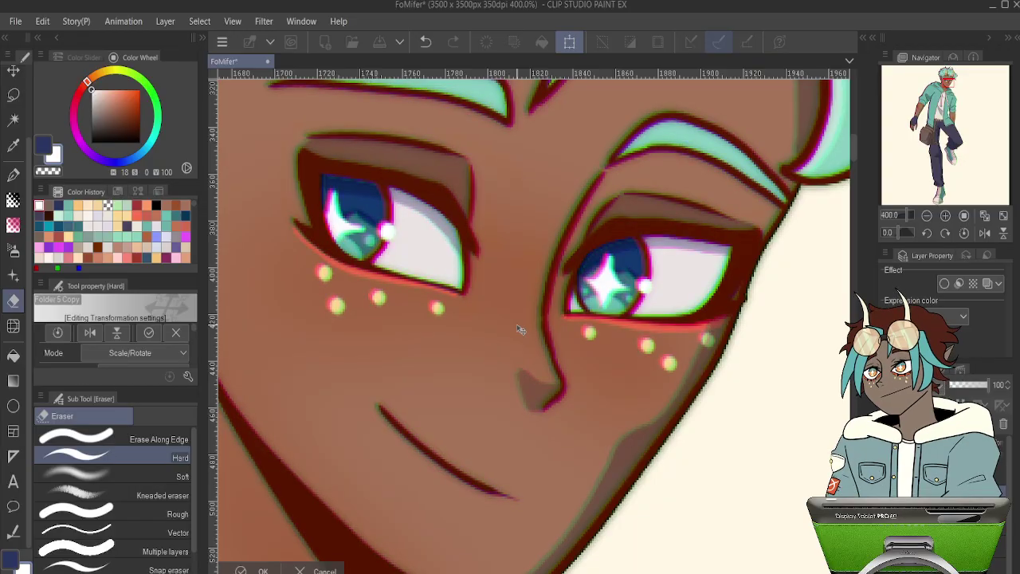
pyautogui.press('Up')
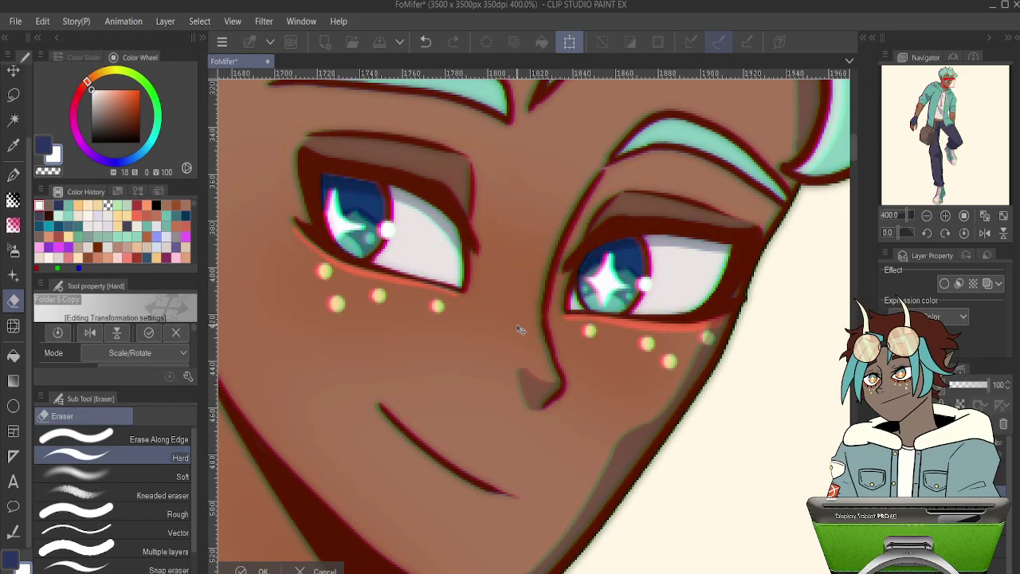
pyautogui.press('Return')
pyautogui.scroll(-12, 515, 323)
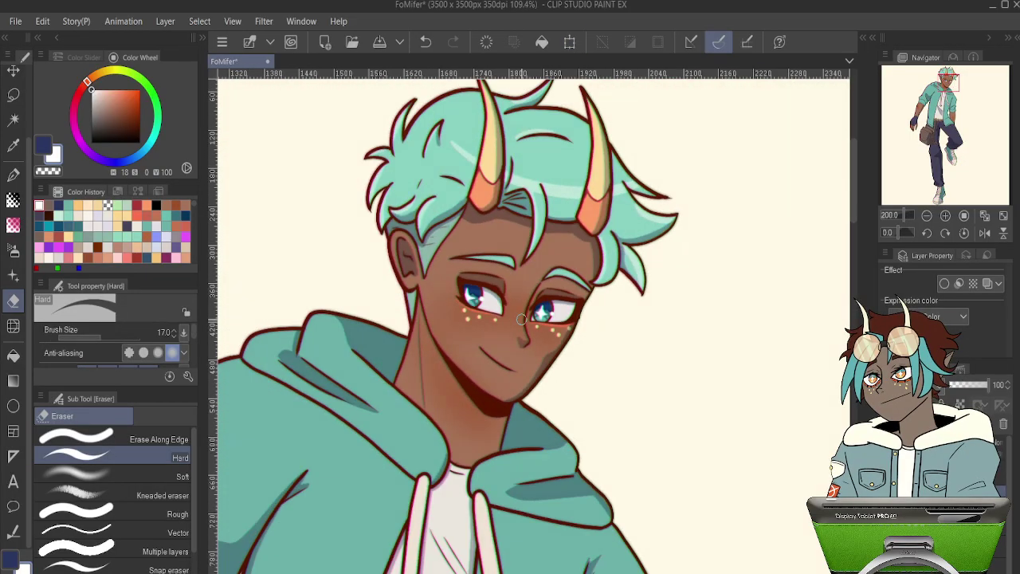
# - Nudge the Folder 5 Copy 2 layer slightly to soften the color fringing around the bag and thigh strap
pyautogui.scroll(5, 510, 370)
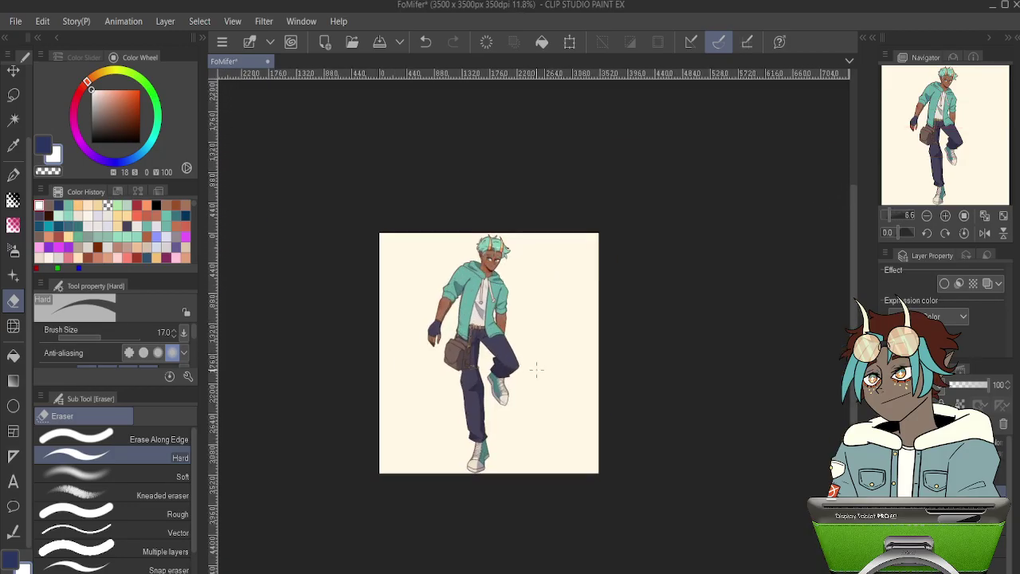
pyautogui.scroll(6, 462, 371)
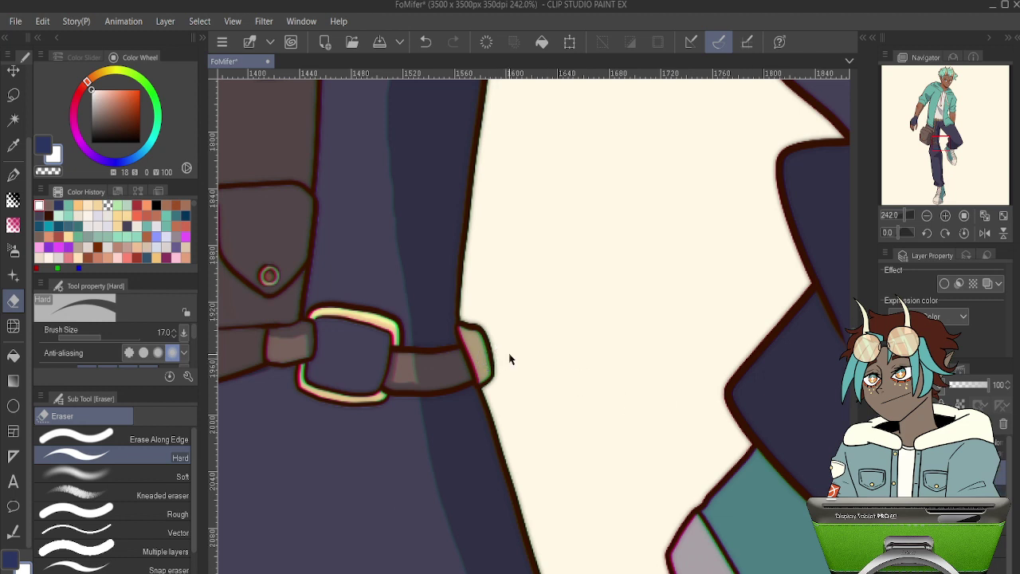
pyautogui.hotkey('ctrl', 't')
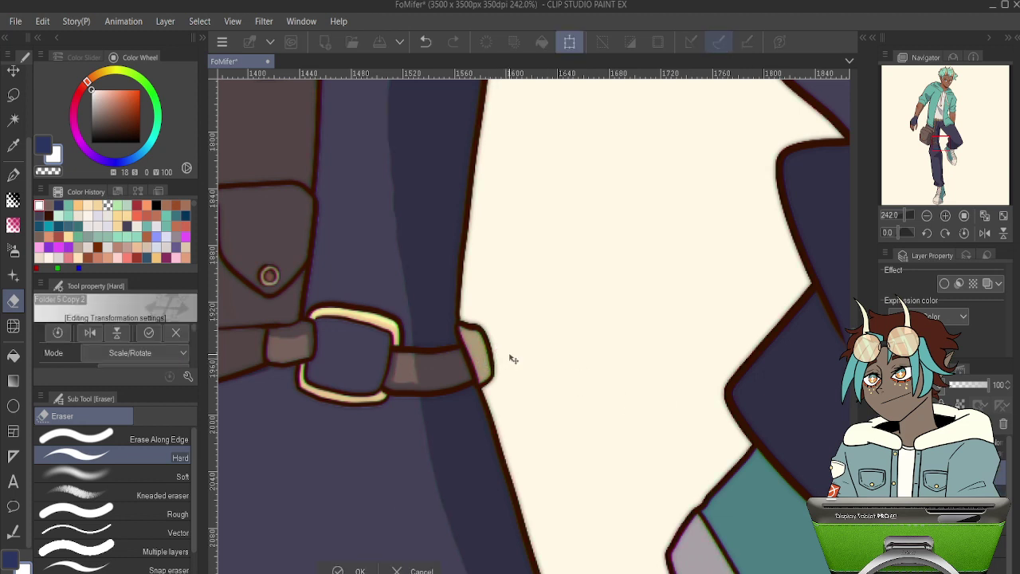
pyautogui.press('Return')
pyautogui.scroll(-4, 510, 355)
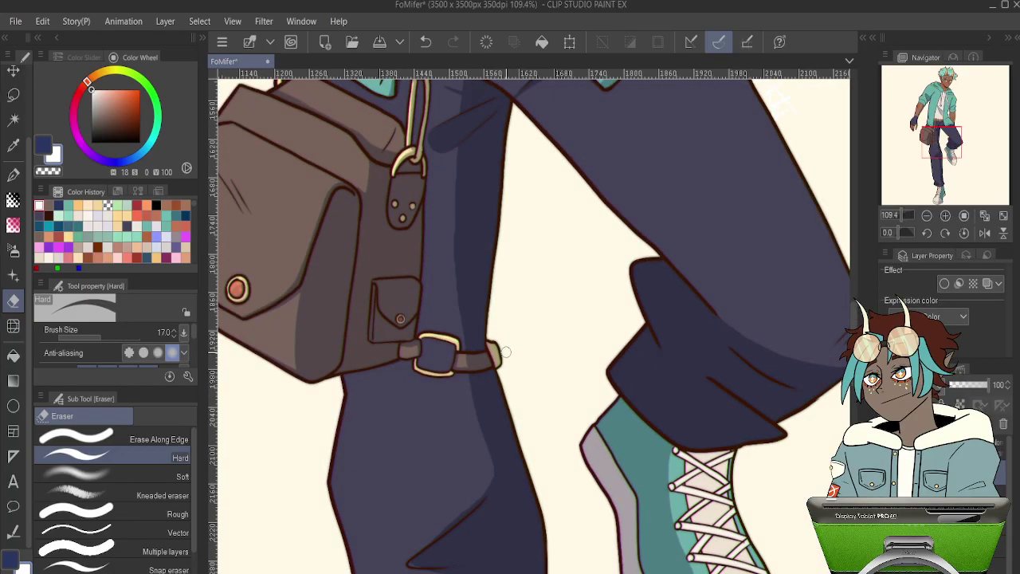
pyautogui.scroll(-8, 330, 306)
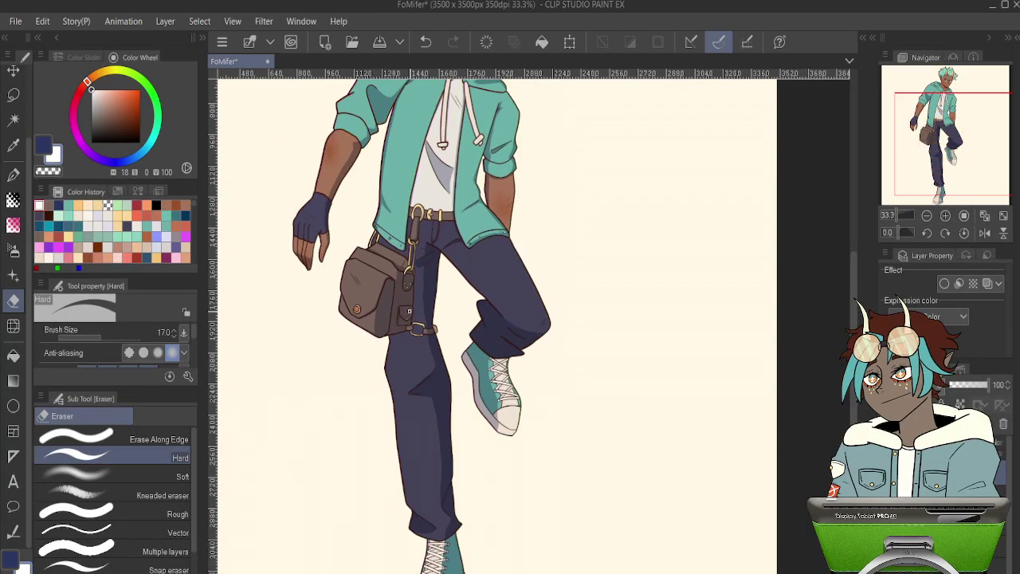
pyautogui.scroll(2, 403, 303)
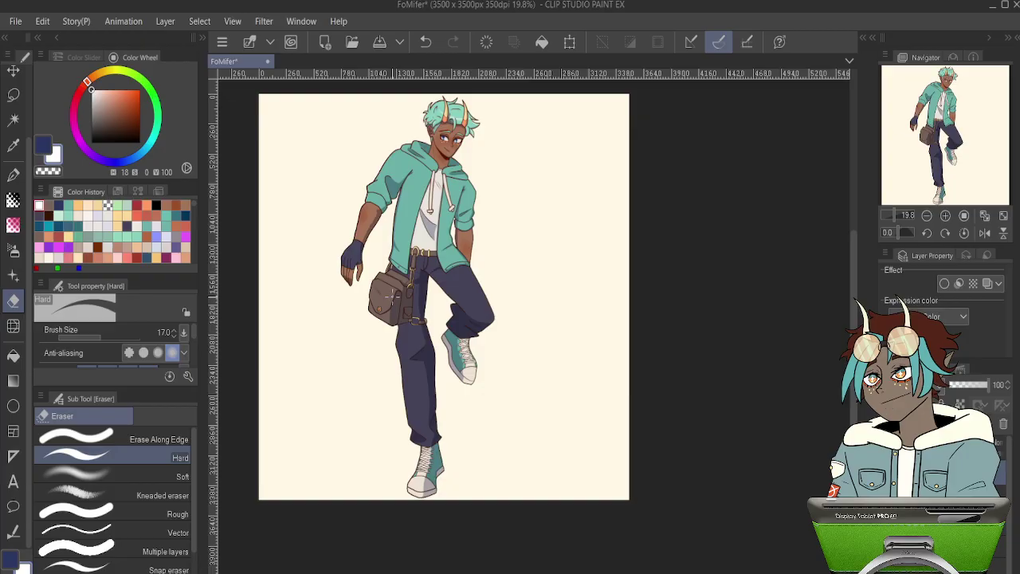
pyautogui.scroll(-5, 392, 296)
pyautogui.scroll(6, 385, 276)
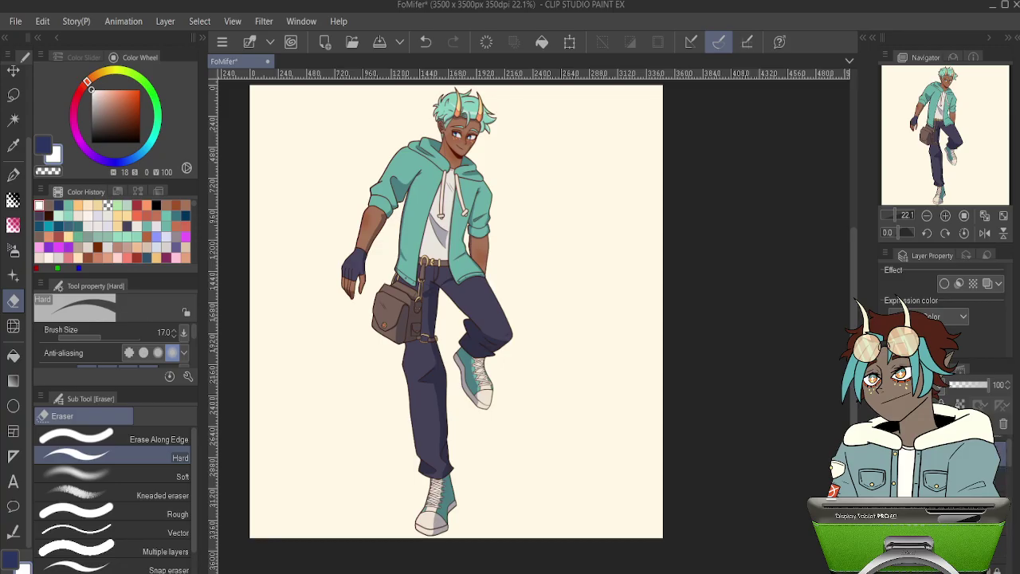
# - Bring back the pixel-sprite reference image beside the character's head and make its layer editable
pyautogui.hotkey('ctrl', 'v')
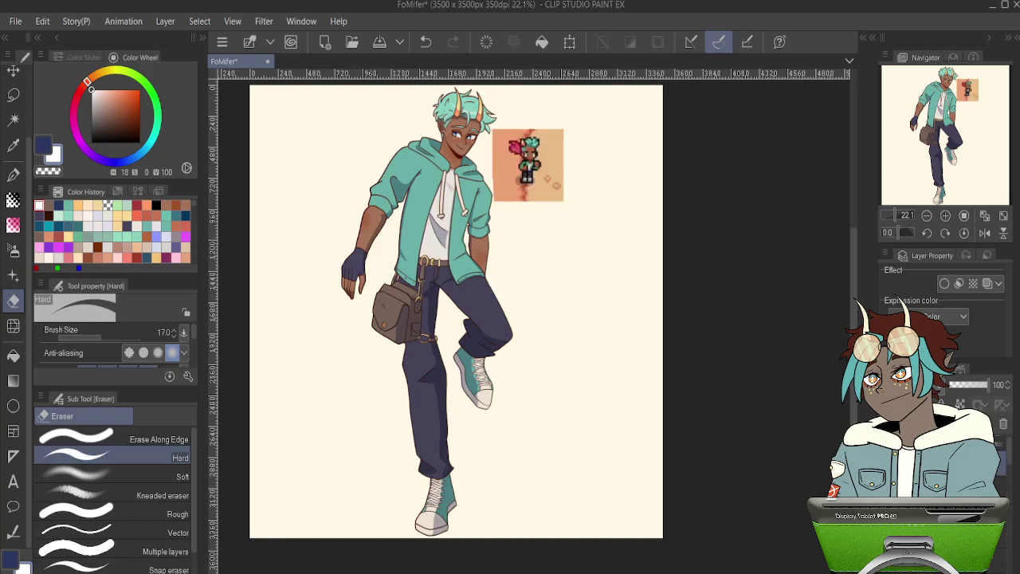
pyautogui.click(997, 444)
pyautogui.click(996, 563)
pyautogui.click(888, 563)
pyautogui.click(888, 564)
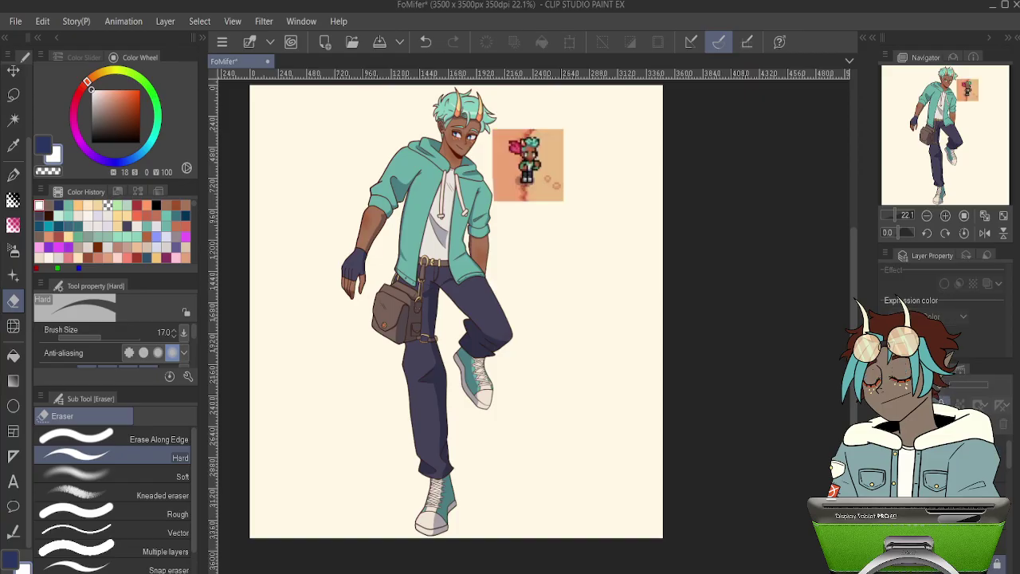
# - Move the pixel-sprite reference image slightly farther from the character and check the whole composition
pyautogui.hotkey('ctrl', 't')
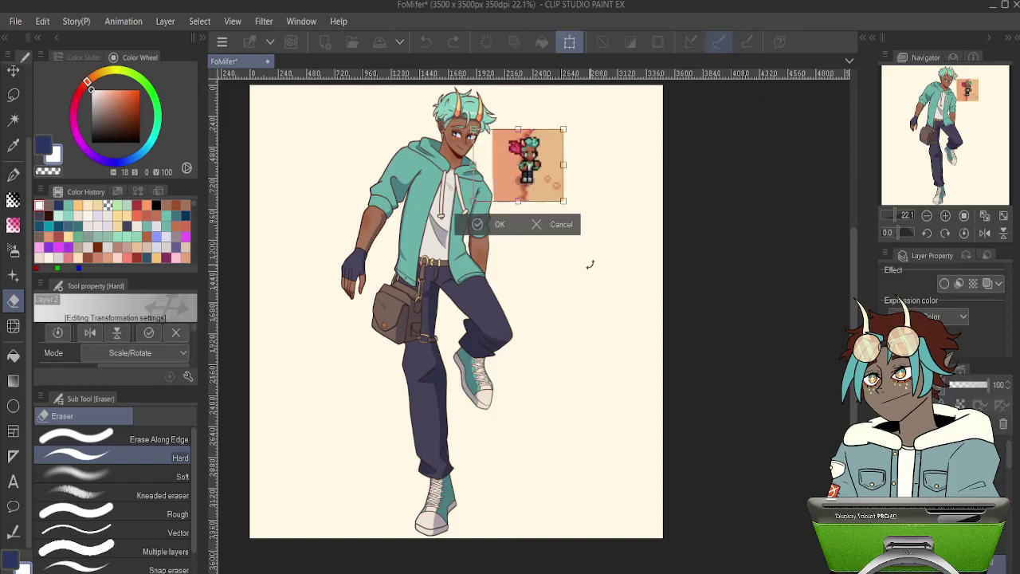
pyautogui.moveTo(521, 165); pyautogui.dragTo(535, 165)
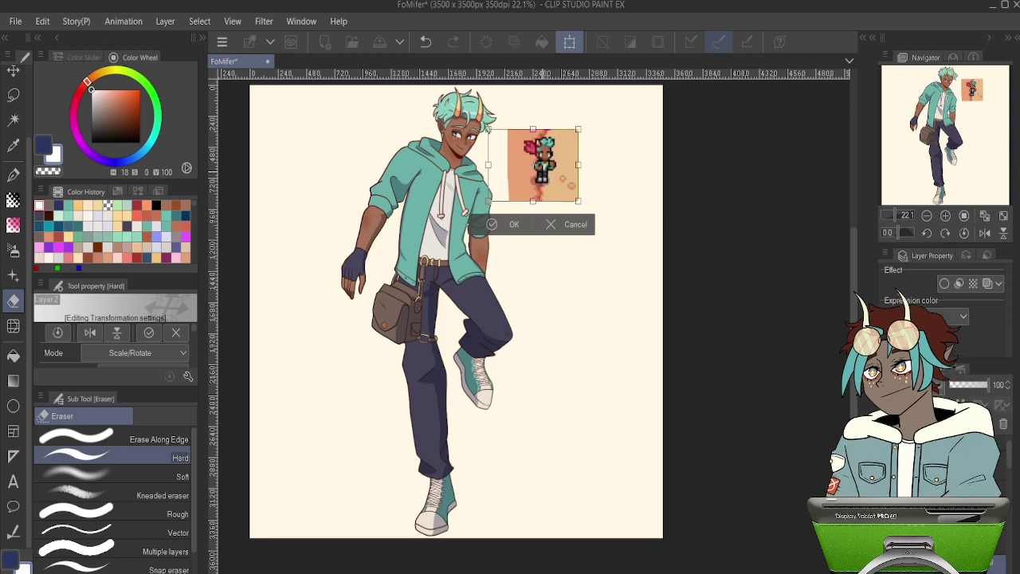
pyautogui.click(514, 224)
pyautogui.scroll(11, 508, 285)
pyautogui.scroll(-7, 486, 296)
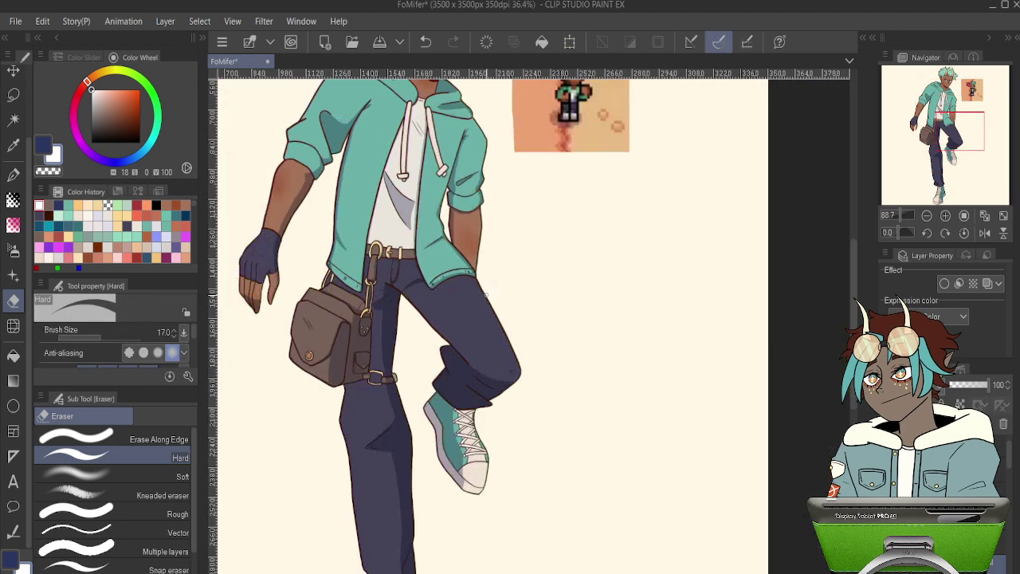
pyautogui.scroll(-3, 486, 294)
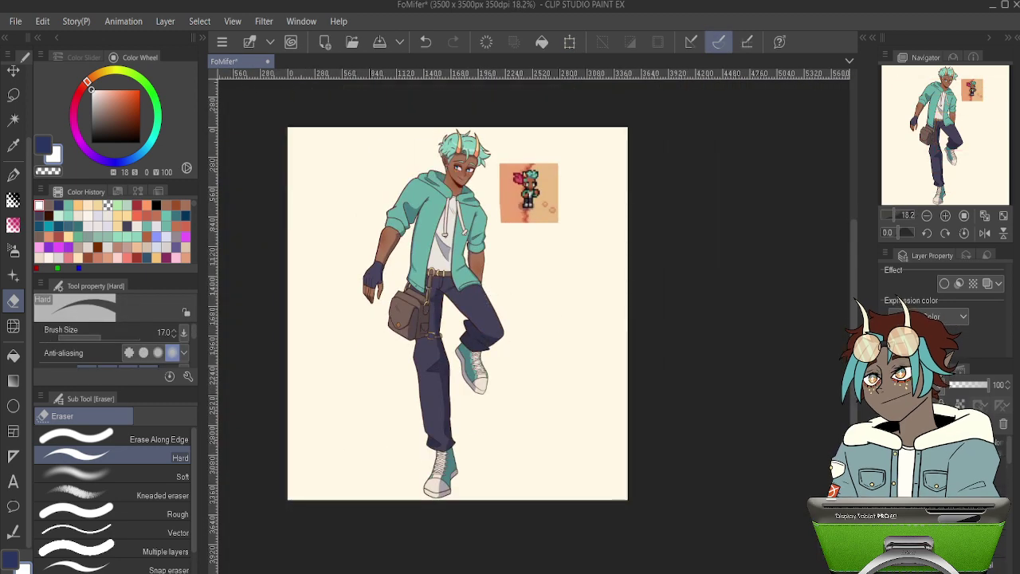